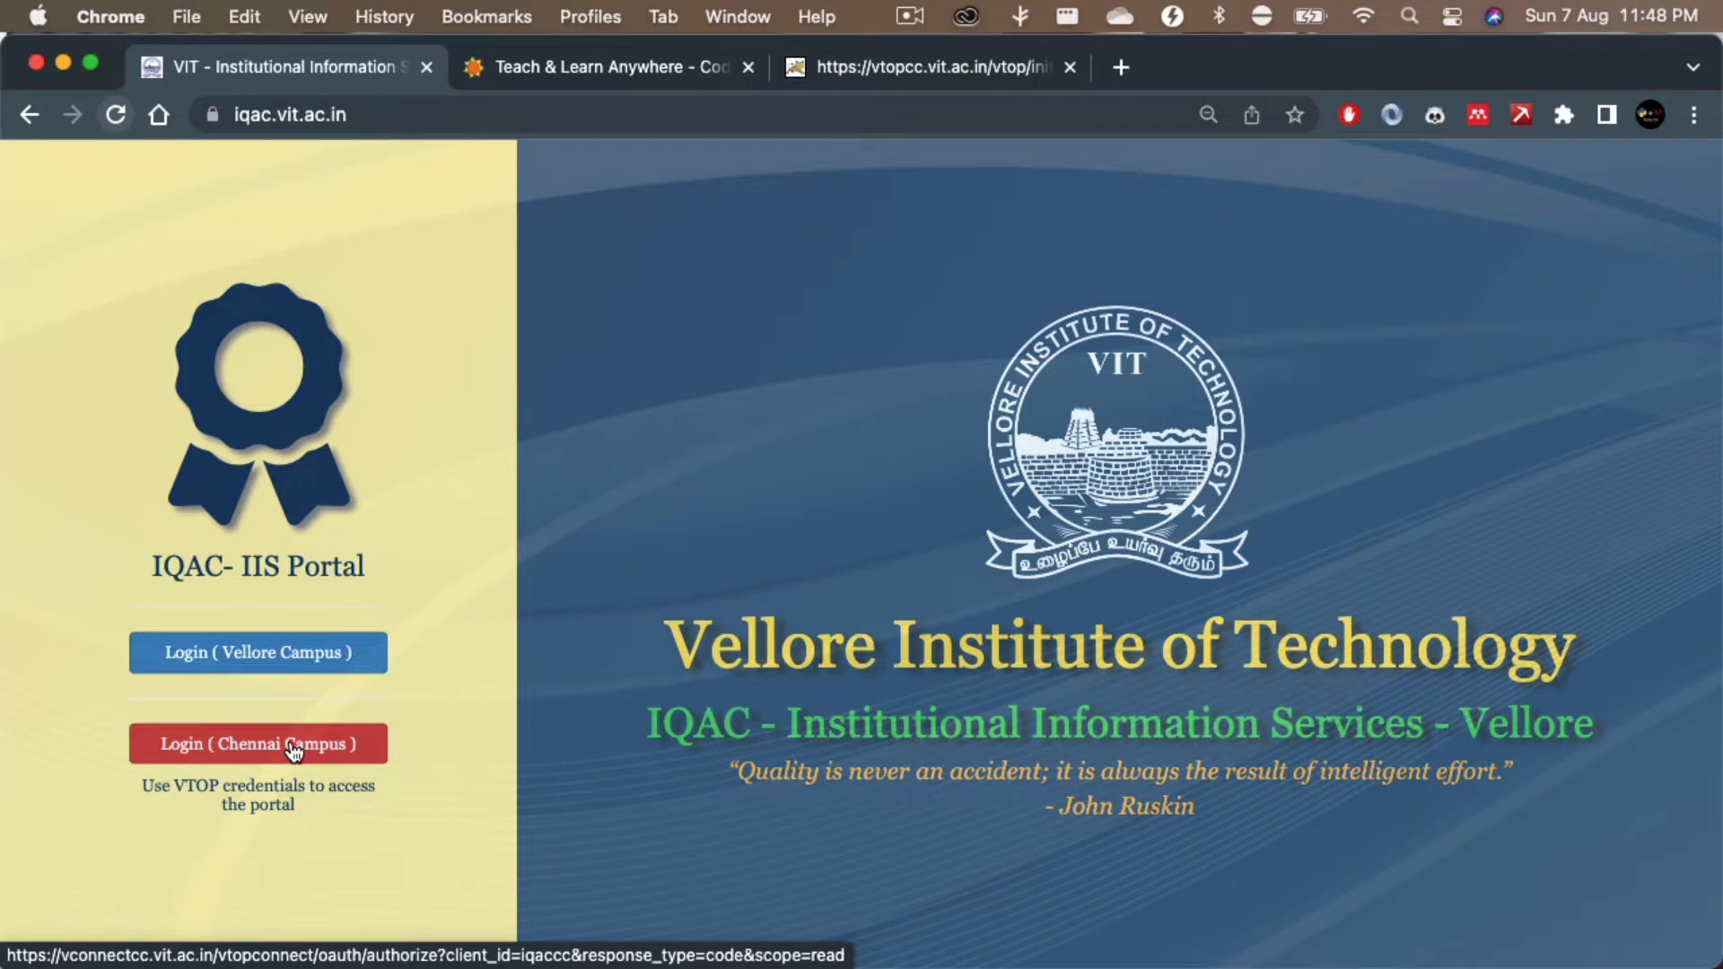
Step: Sign in to the Chennai campus IQAC portal with the saved VTOP credentials, filling in the captcha field
{"action": "left_click", "coordinate": [383, 114]}
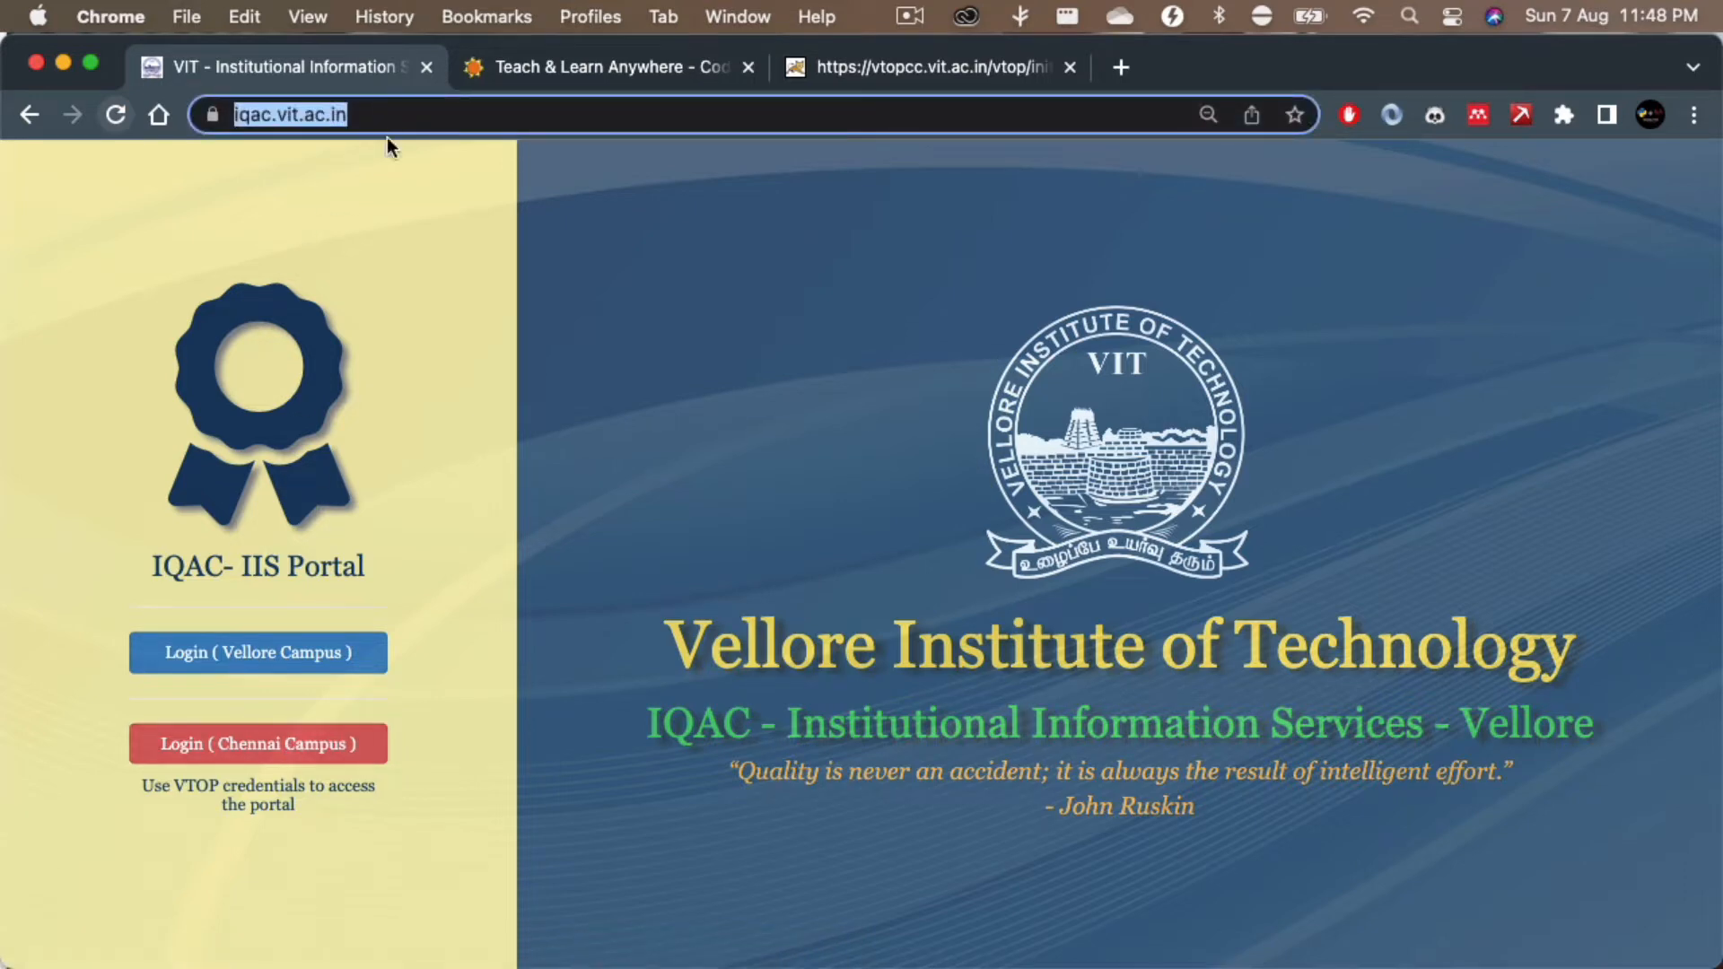
{"action": "left_click", "coordinate": [418, 709]}
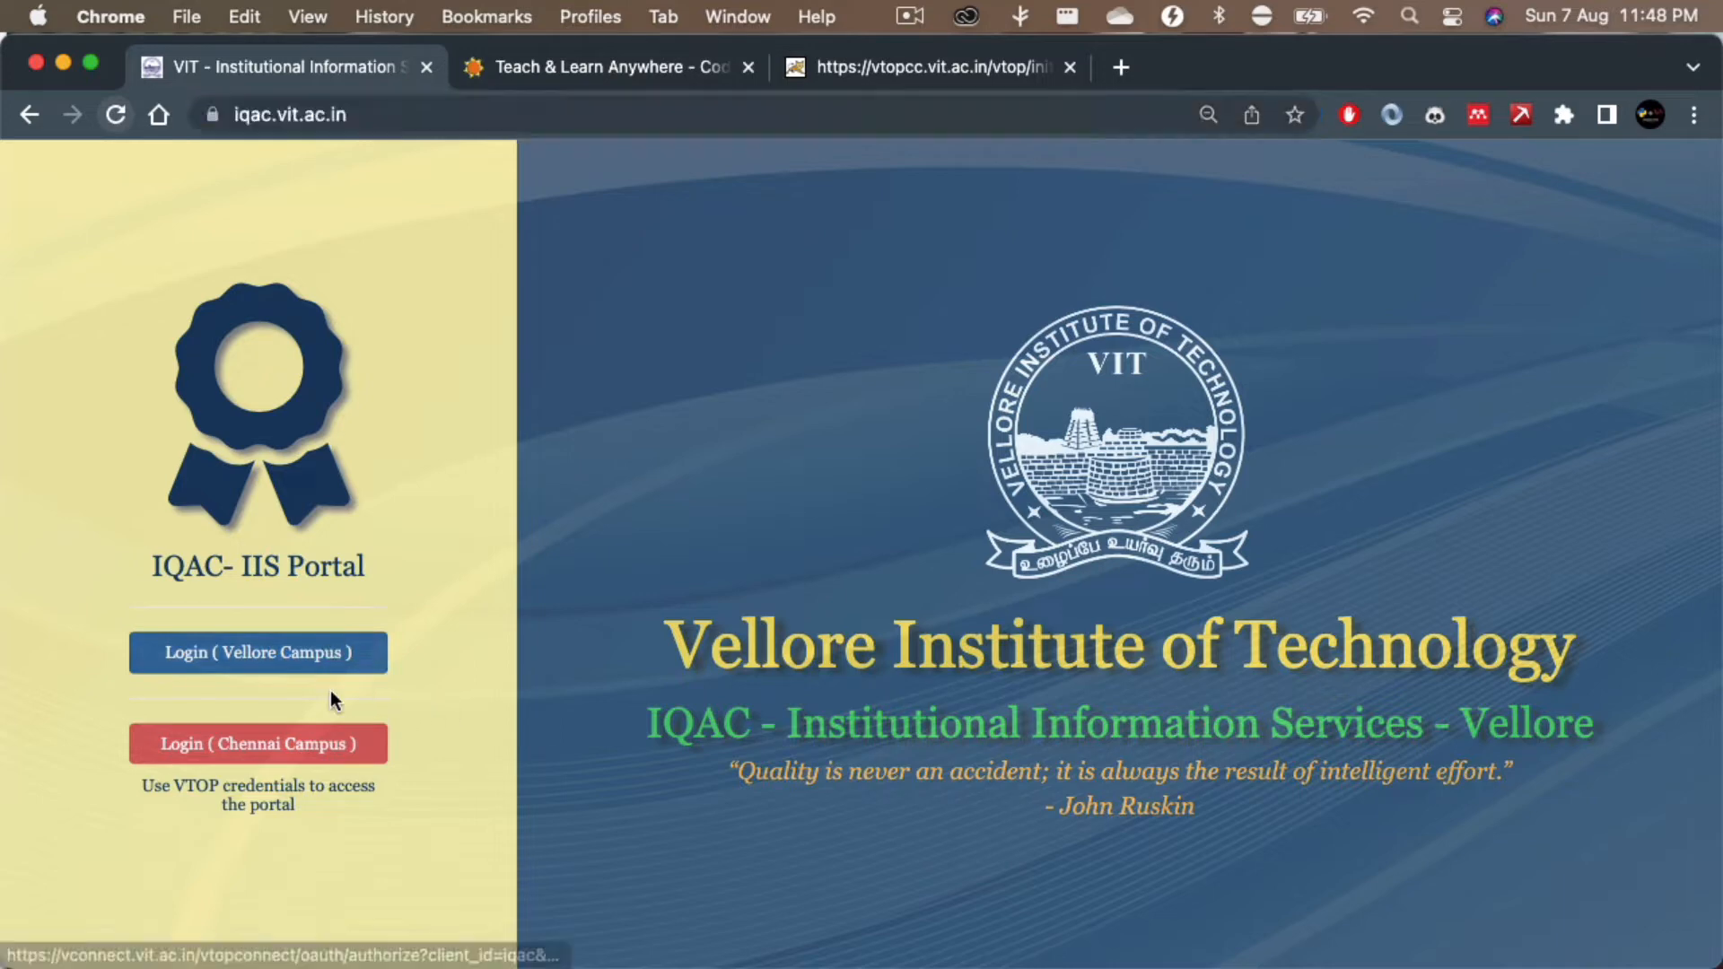
{"action": "left_click", "coordinate": [286, 748]}
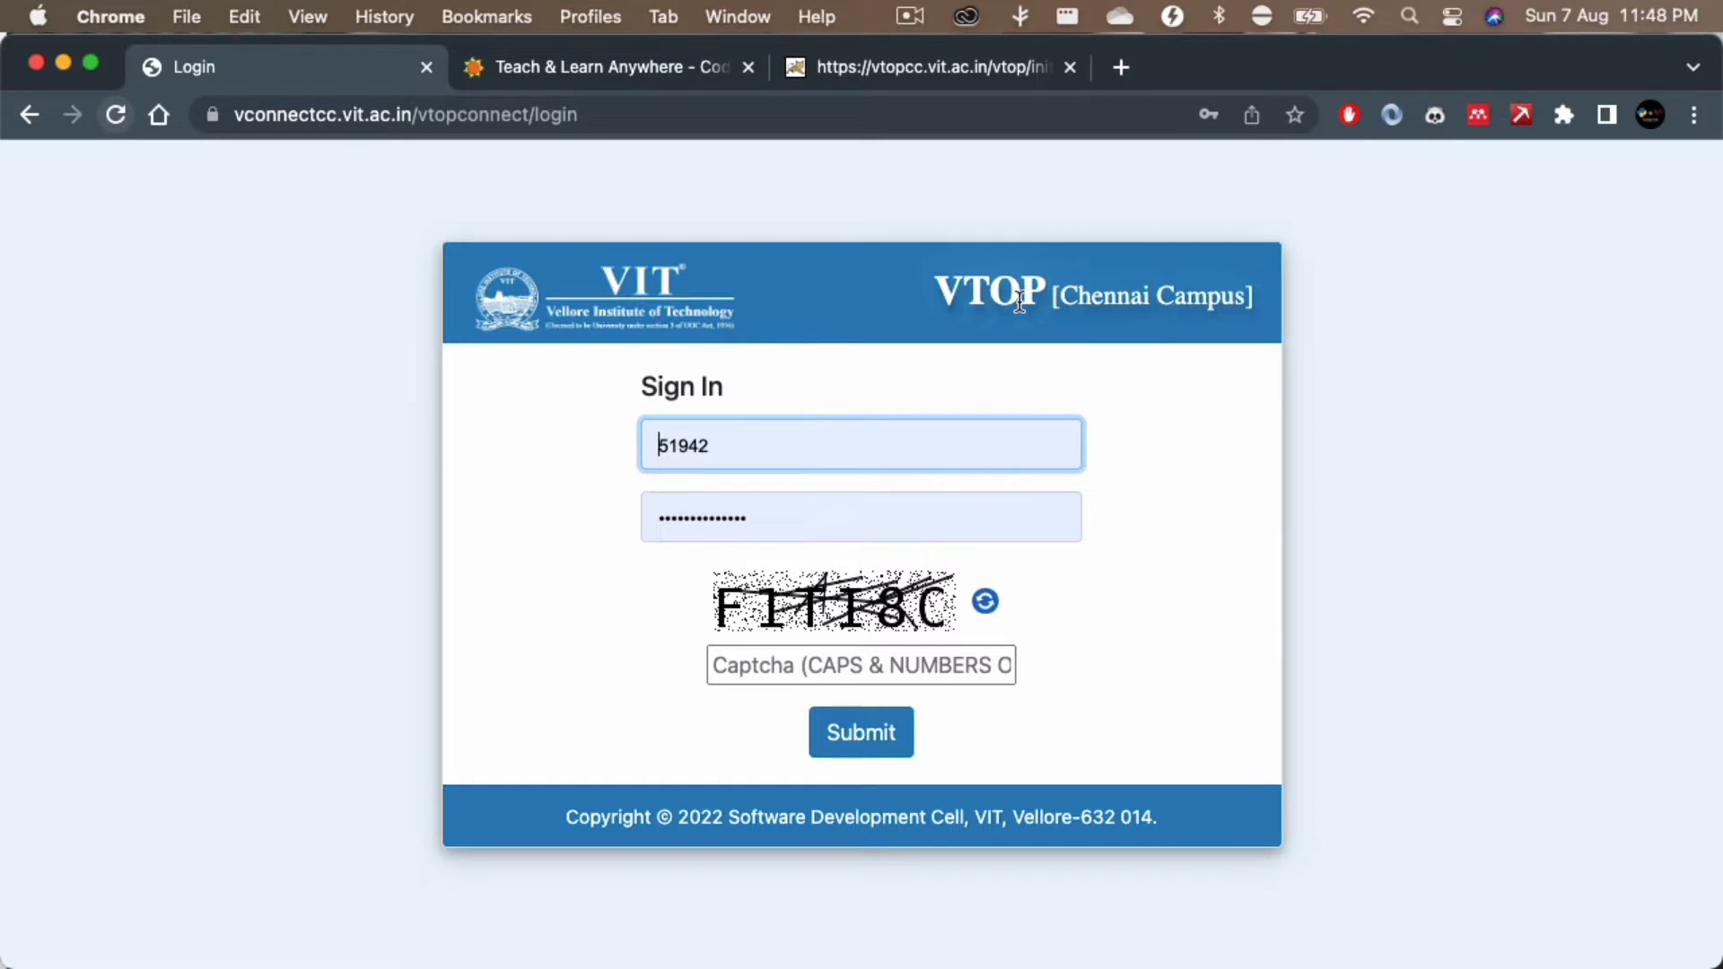
{"action": "left_click", "coordinate": [813, 668]}
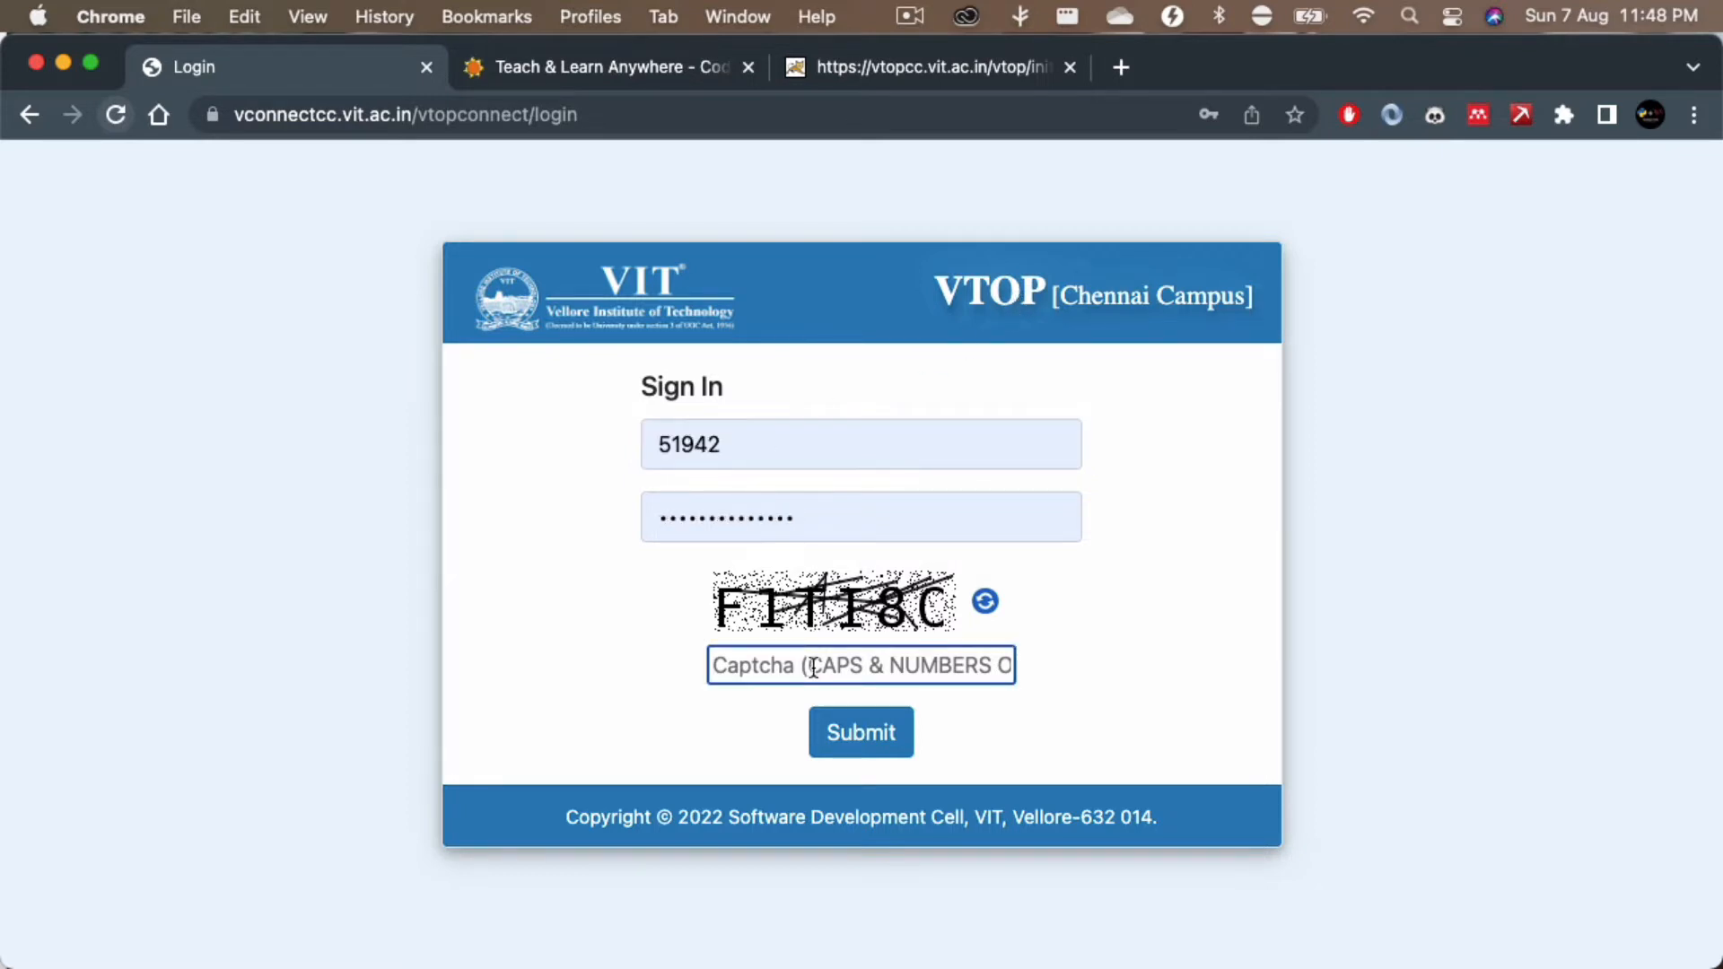
{"action": "type", "text": "F"}
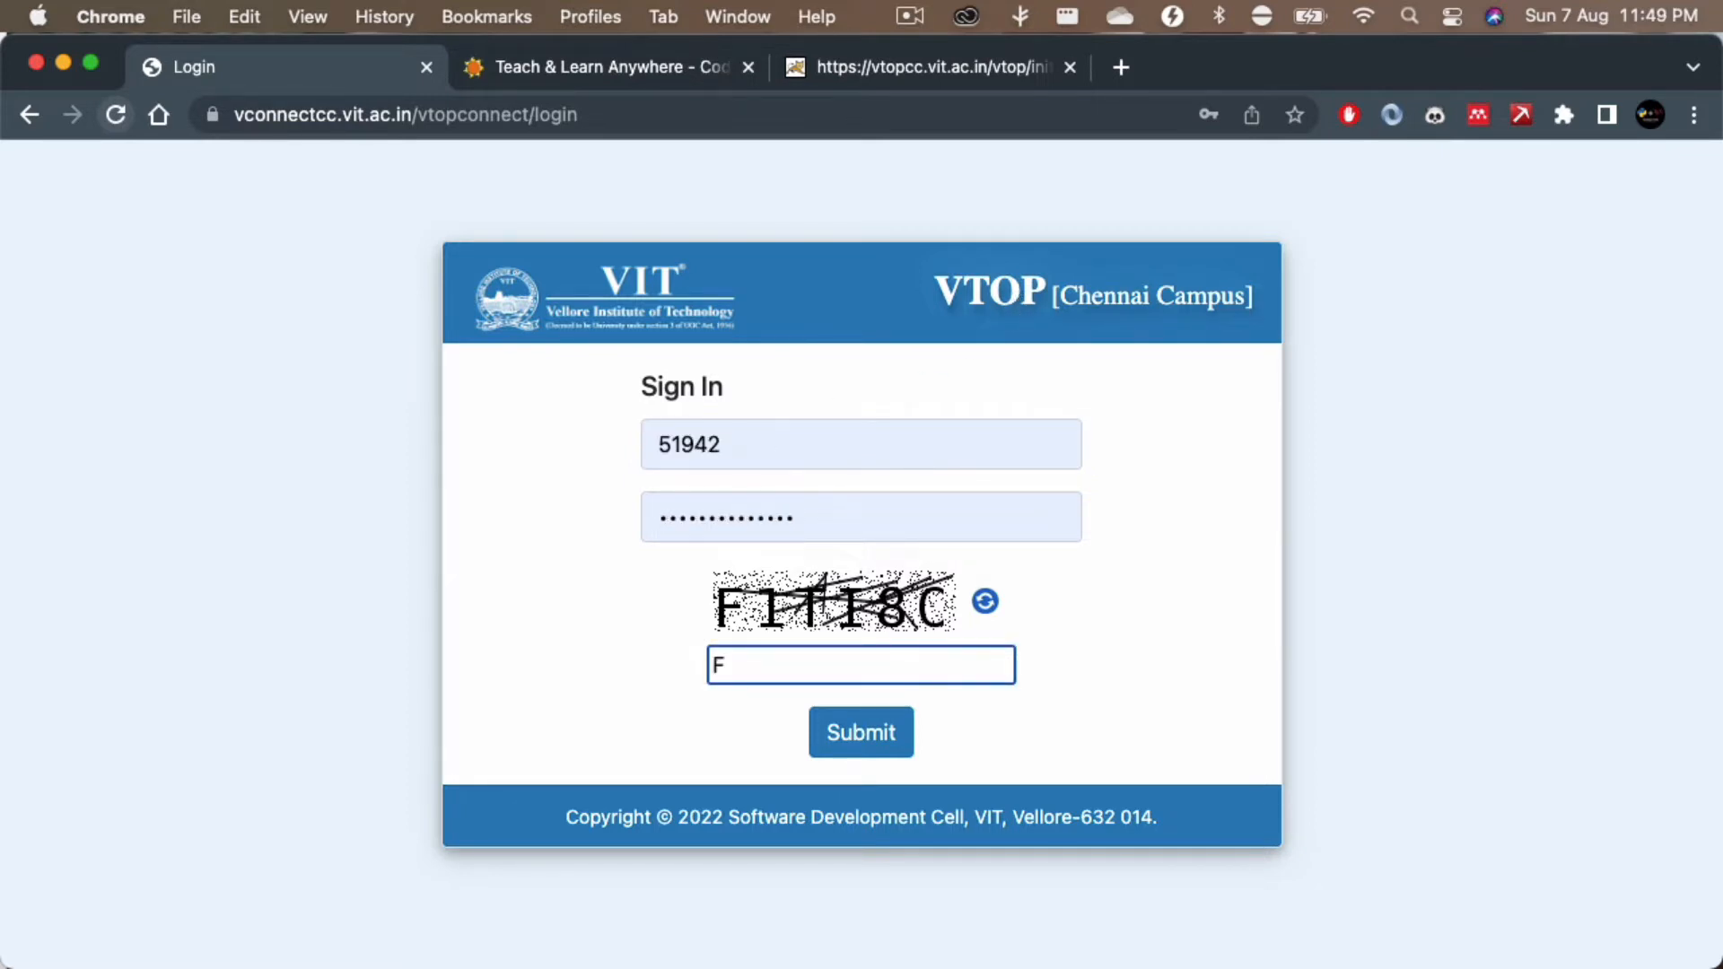
{"action": "type", "text": "1TI8C"}
{"action": "left_click", "coordinate": [858, 734]}
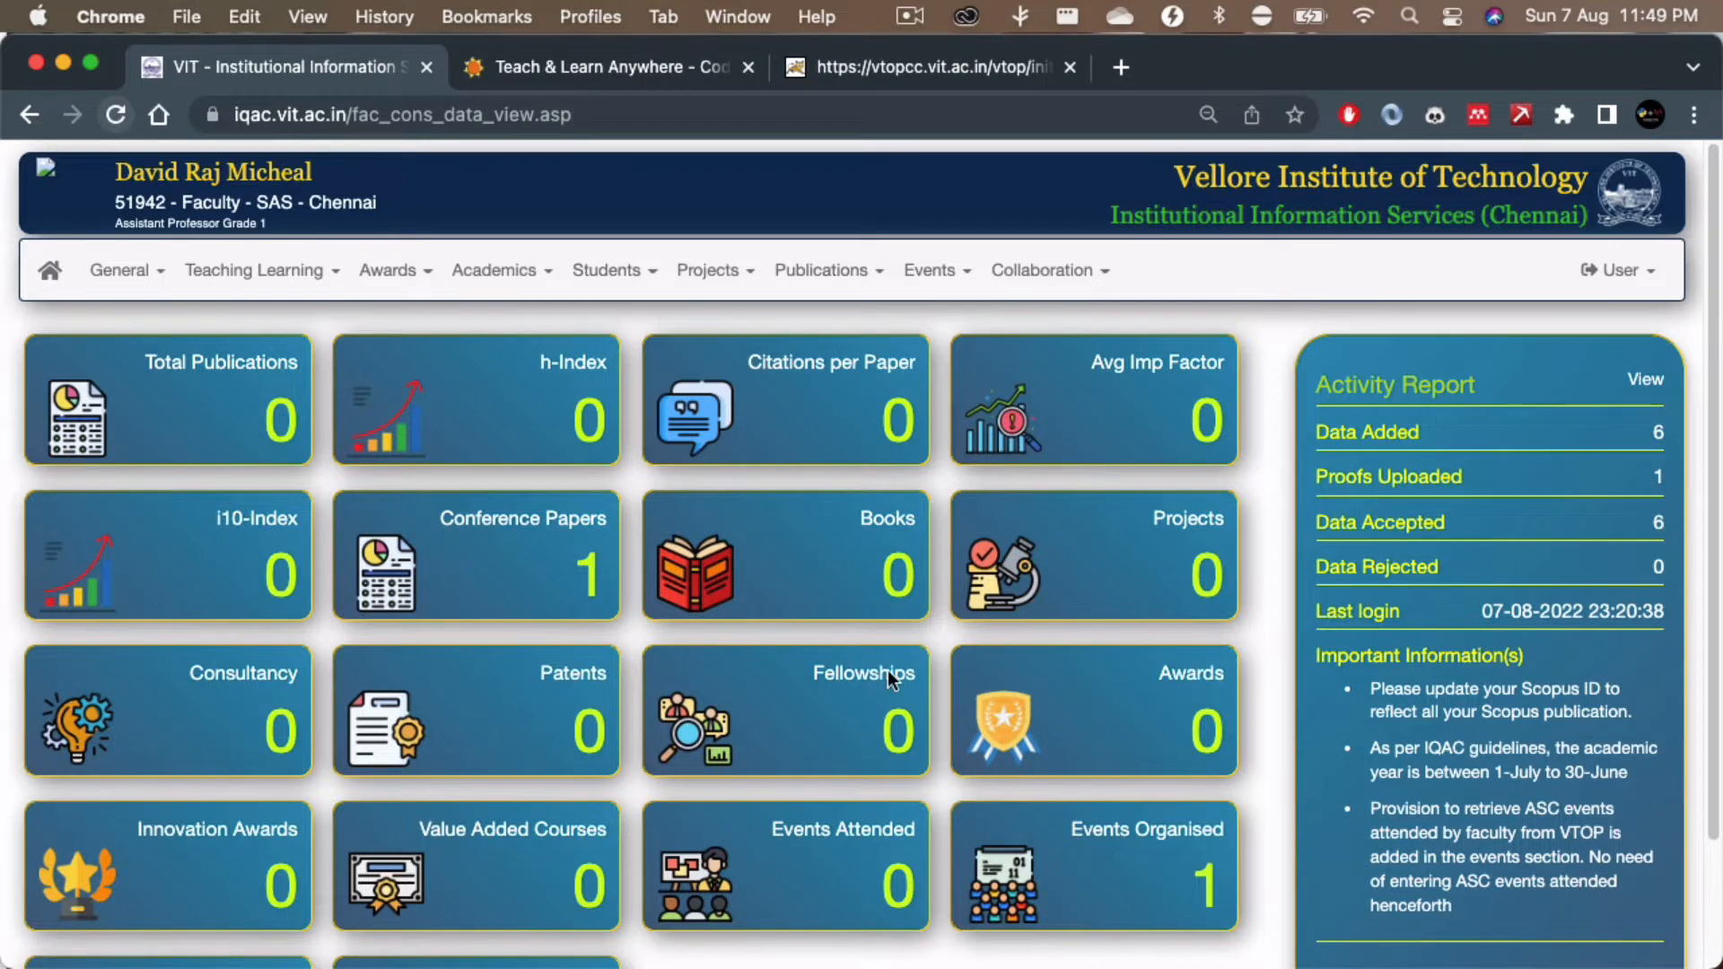
Step: Open the Course Outcome Calculation course list and bring up the assessment processing page for MAT2002
{"action": "left_click", "coordinate": [286, 274]}
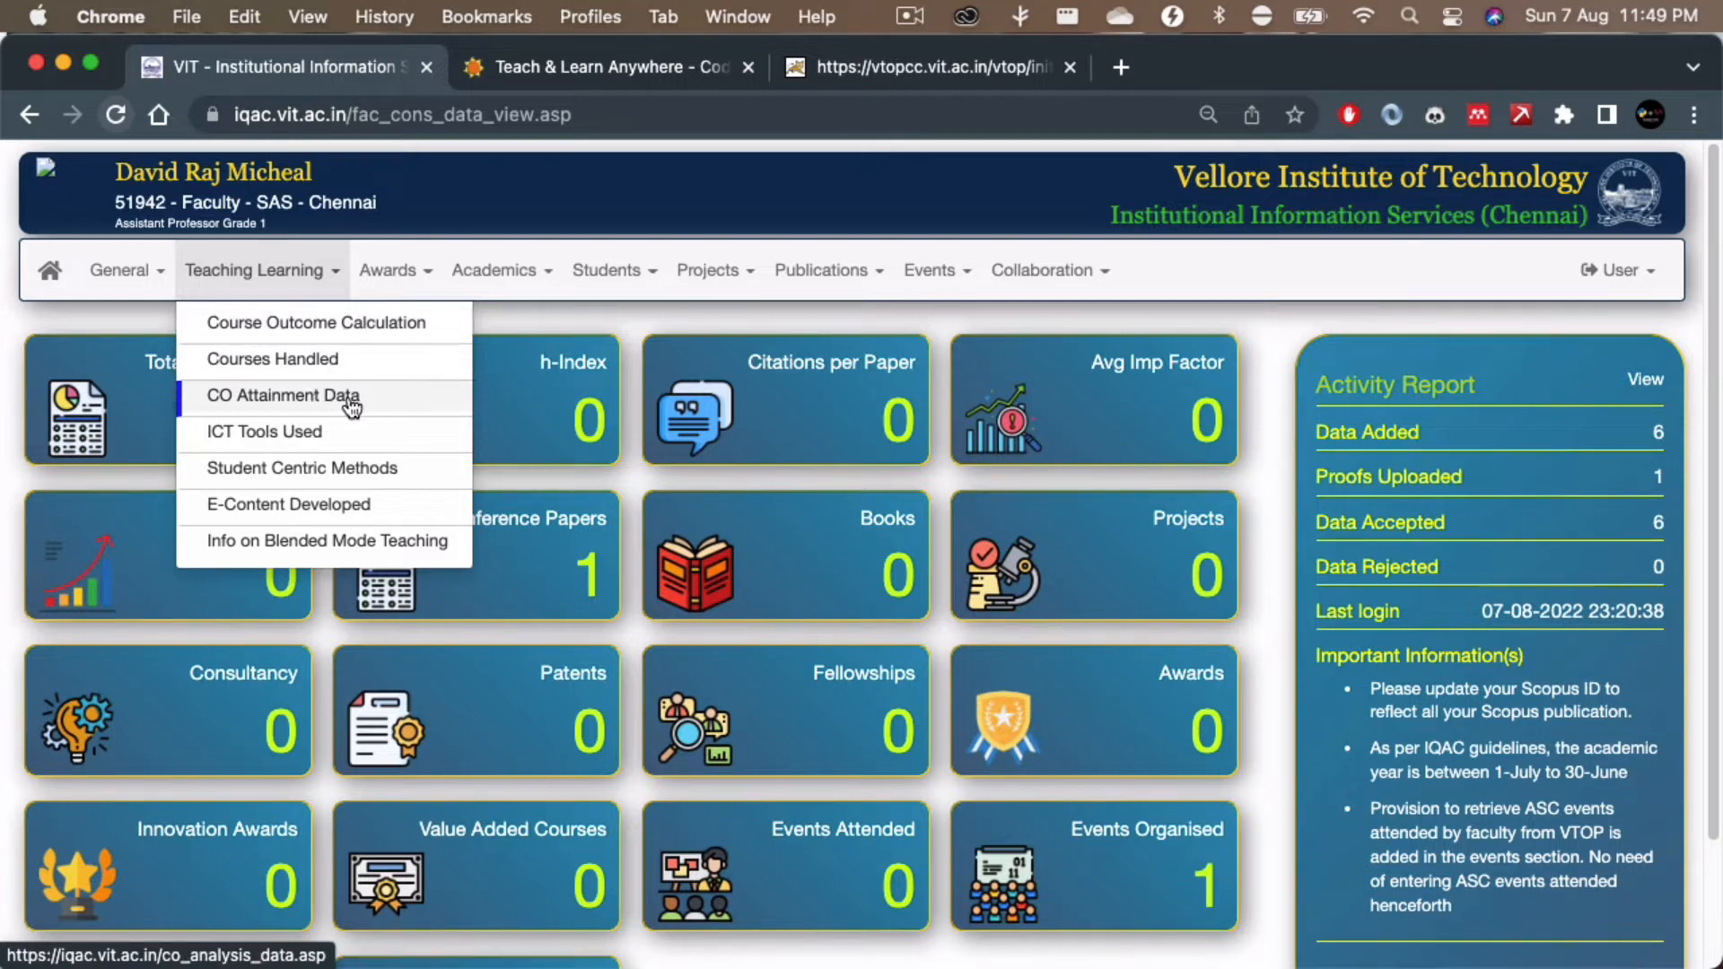
{"action": "left_click", "coordinate": [293, 328]}
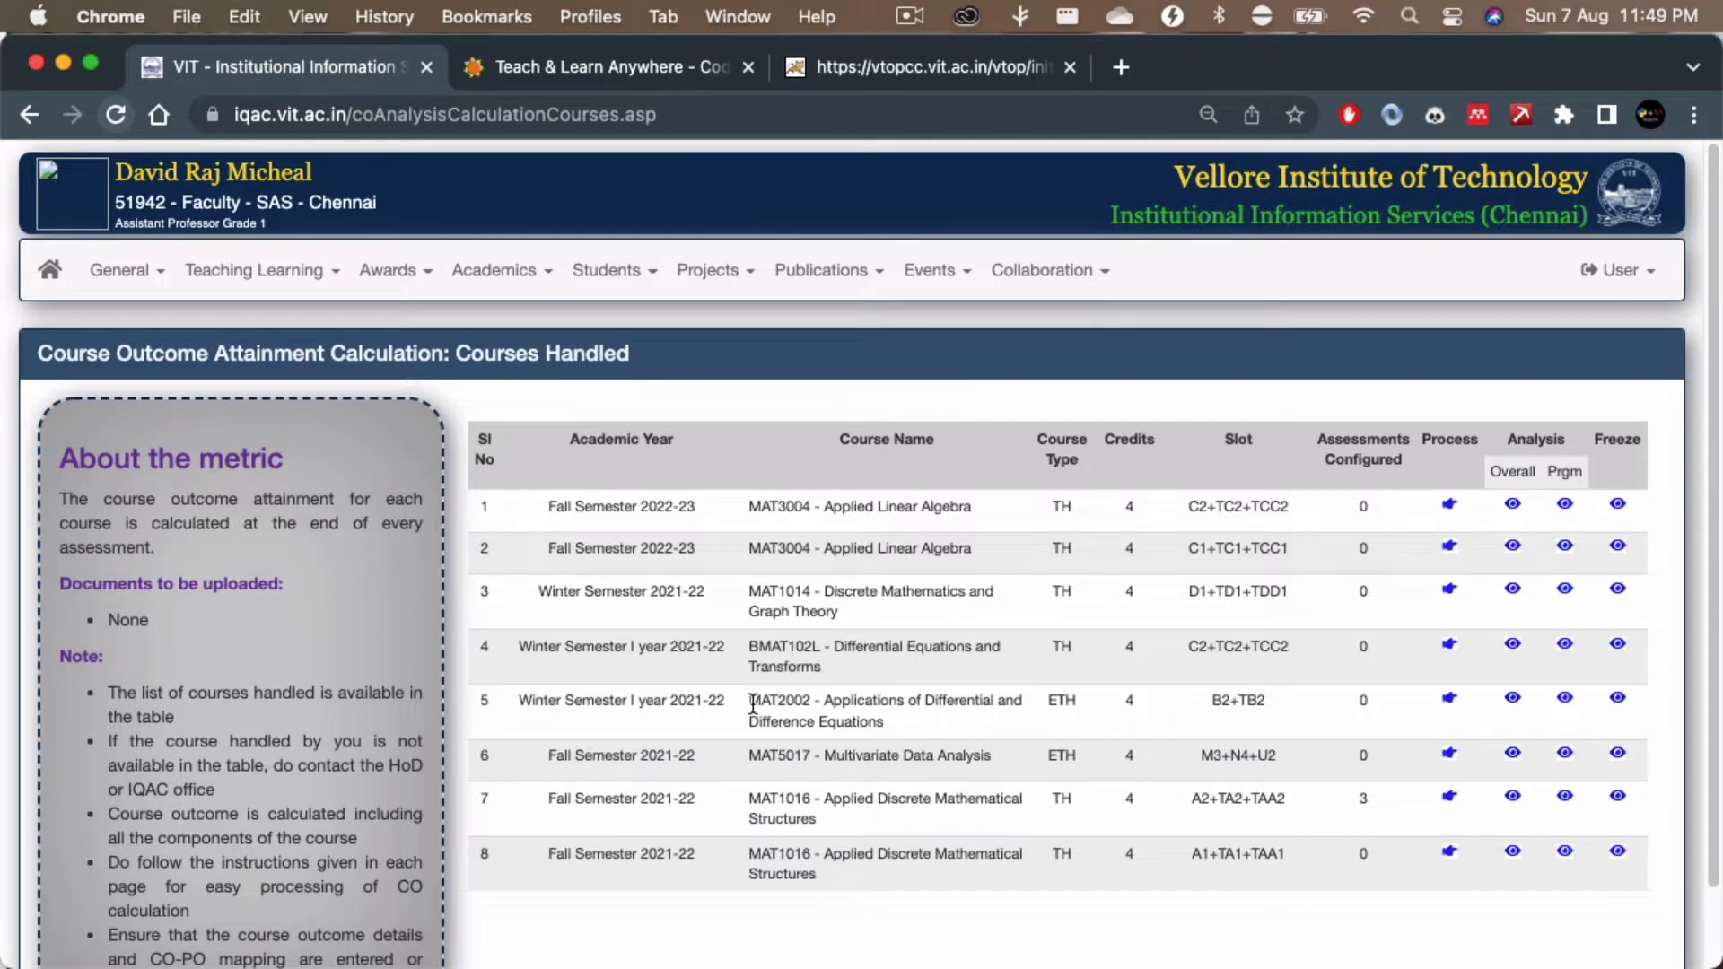
{"action": "left_click_drag", "start_coordinate": [749, 705], "coordinate": [811, 706]}
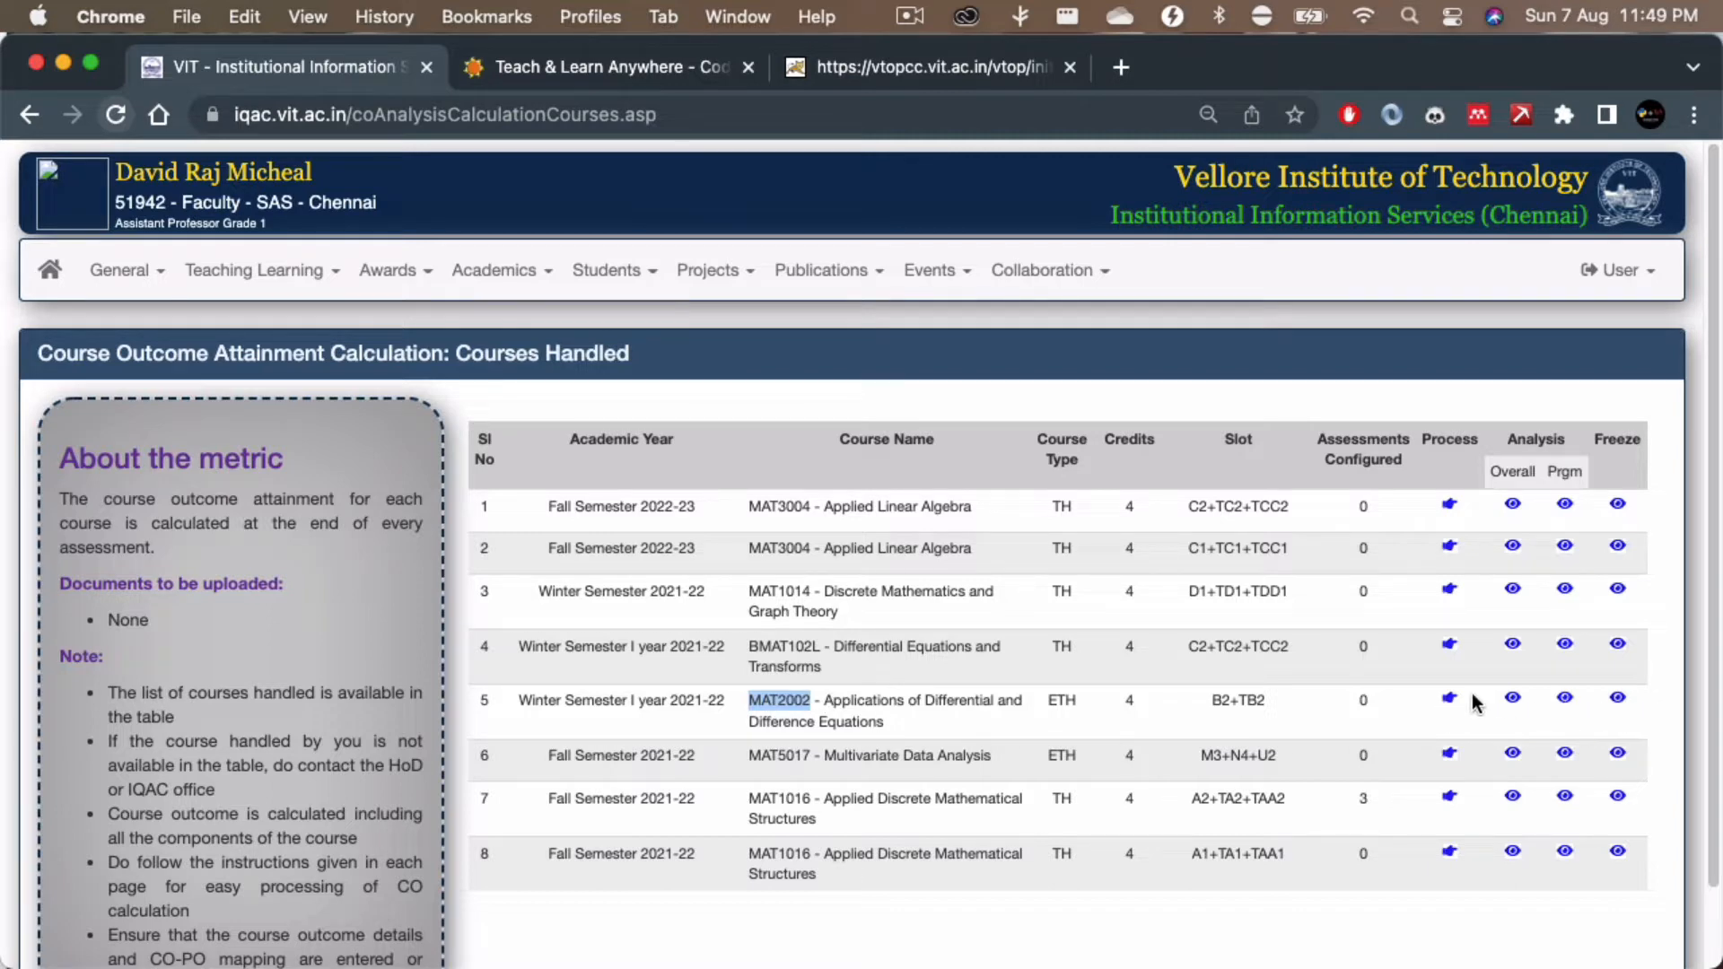
{"action": "left_click_drag", "start_coordinate": [1431, 443], "coordinate": [1471, 447]}
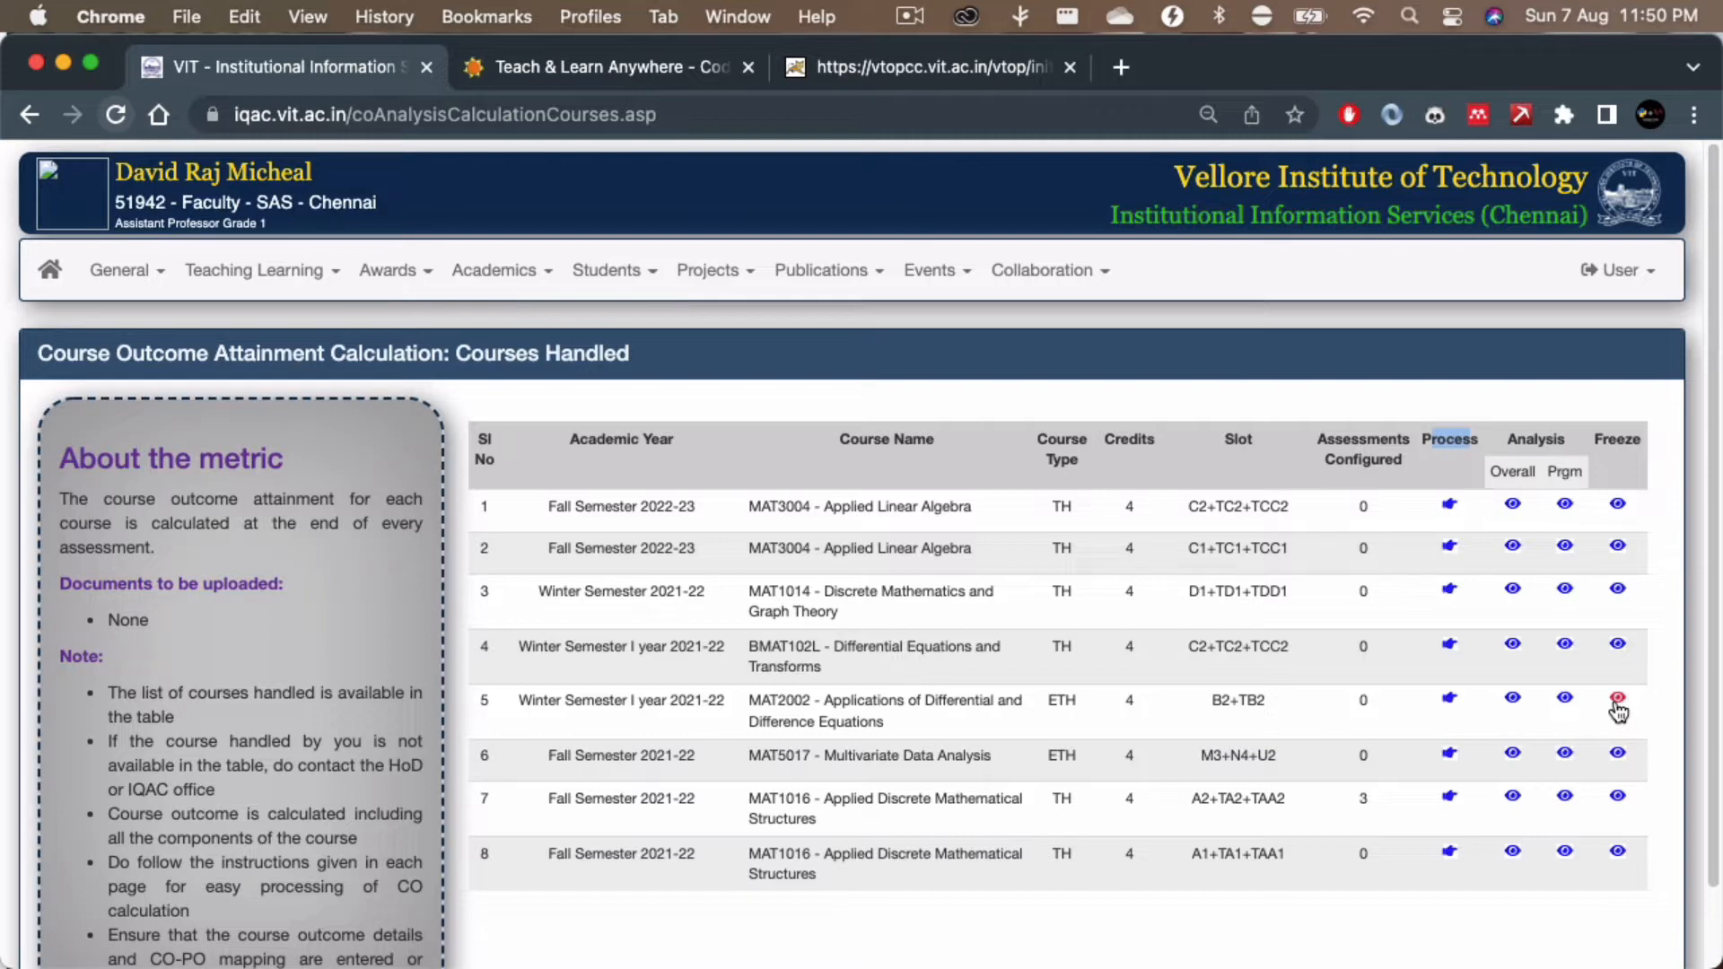
{"action": "left_click", "coordinate": [1451, 700]}
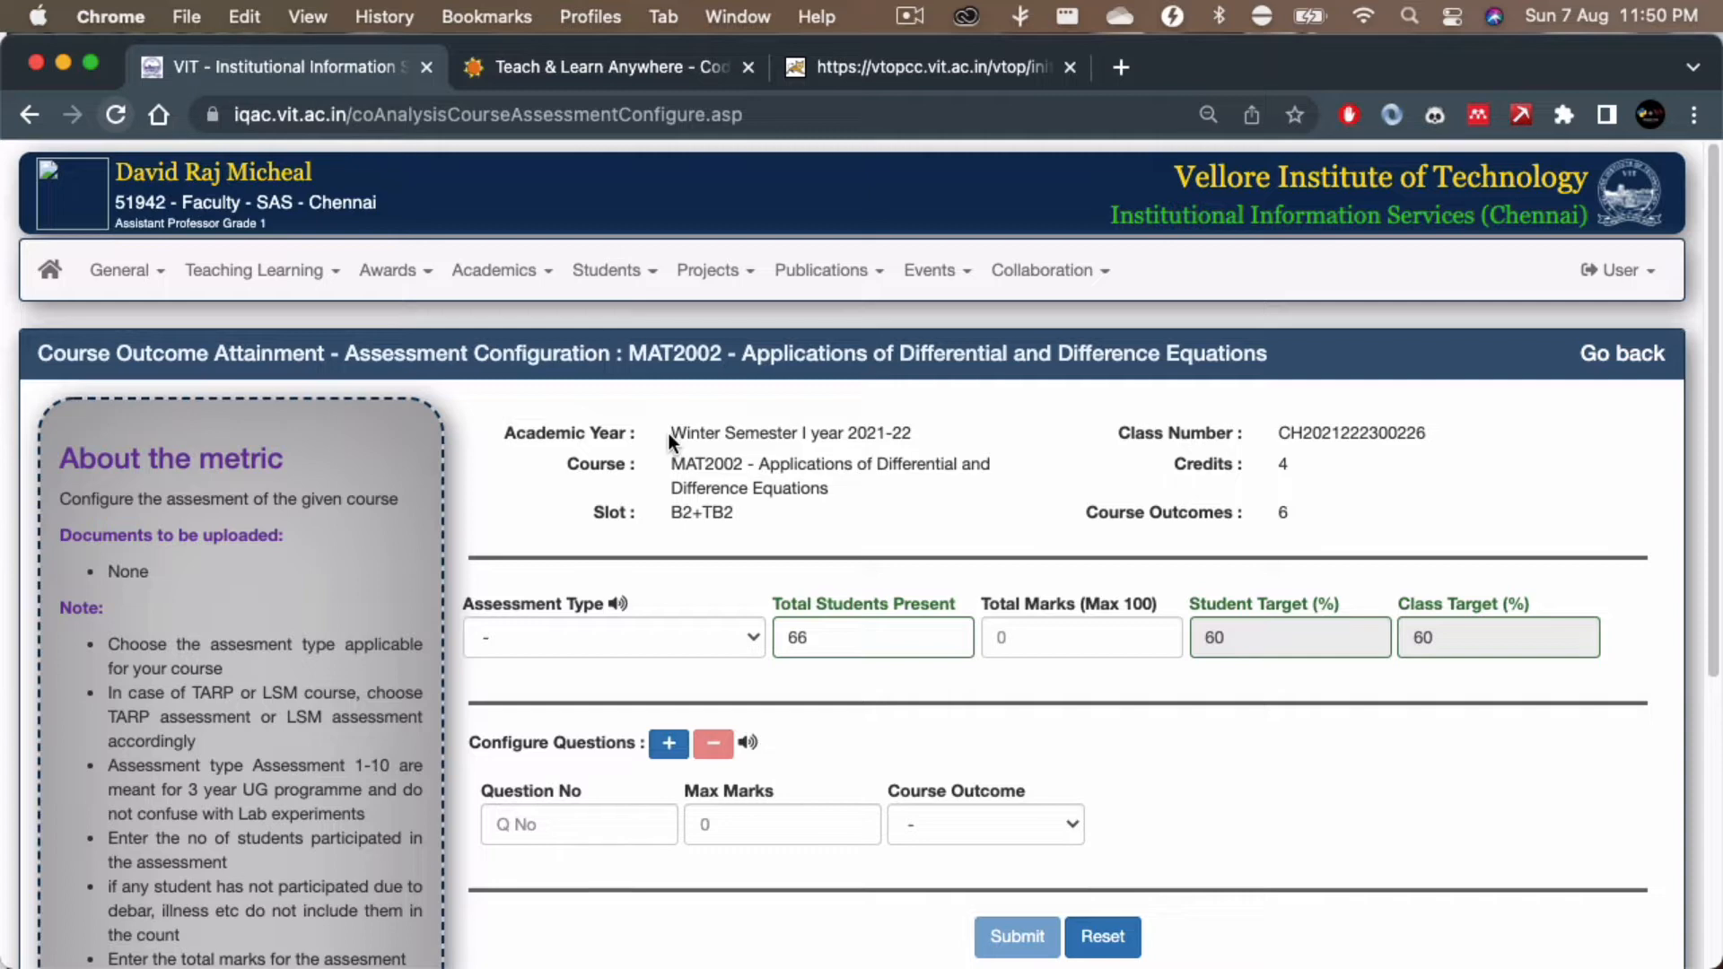
Step: Check the academic year, course and slot details of MAT2002 on the assessment configuration page
{"action": "left_click_drag", "start_coordinate": [668, 434], "coordinate": [924, 439]}
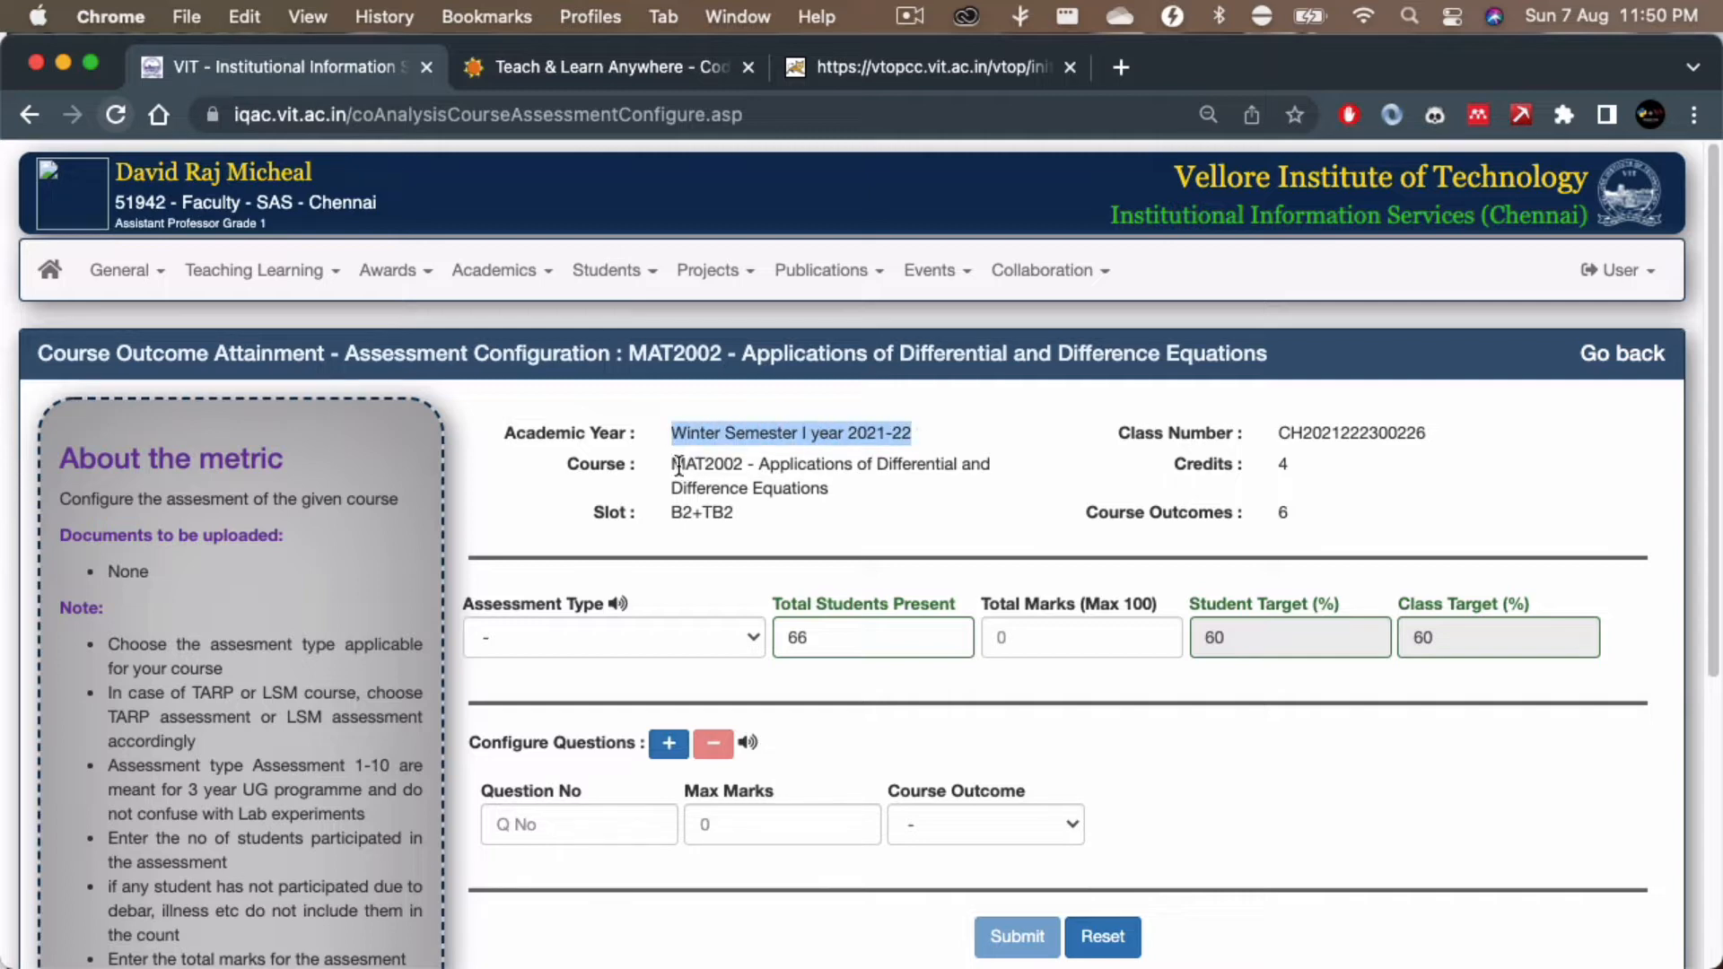
{"action": "left_click_drag", "start_coordinate": [673, 462], "coordinate": [842, 493]}
{"action": "left_click", "coordinate": [671, 515]}
{"action": "left_click_drag", "start_coordinate": [671, 515], "coordinate": [736, 513]}
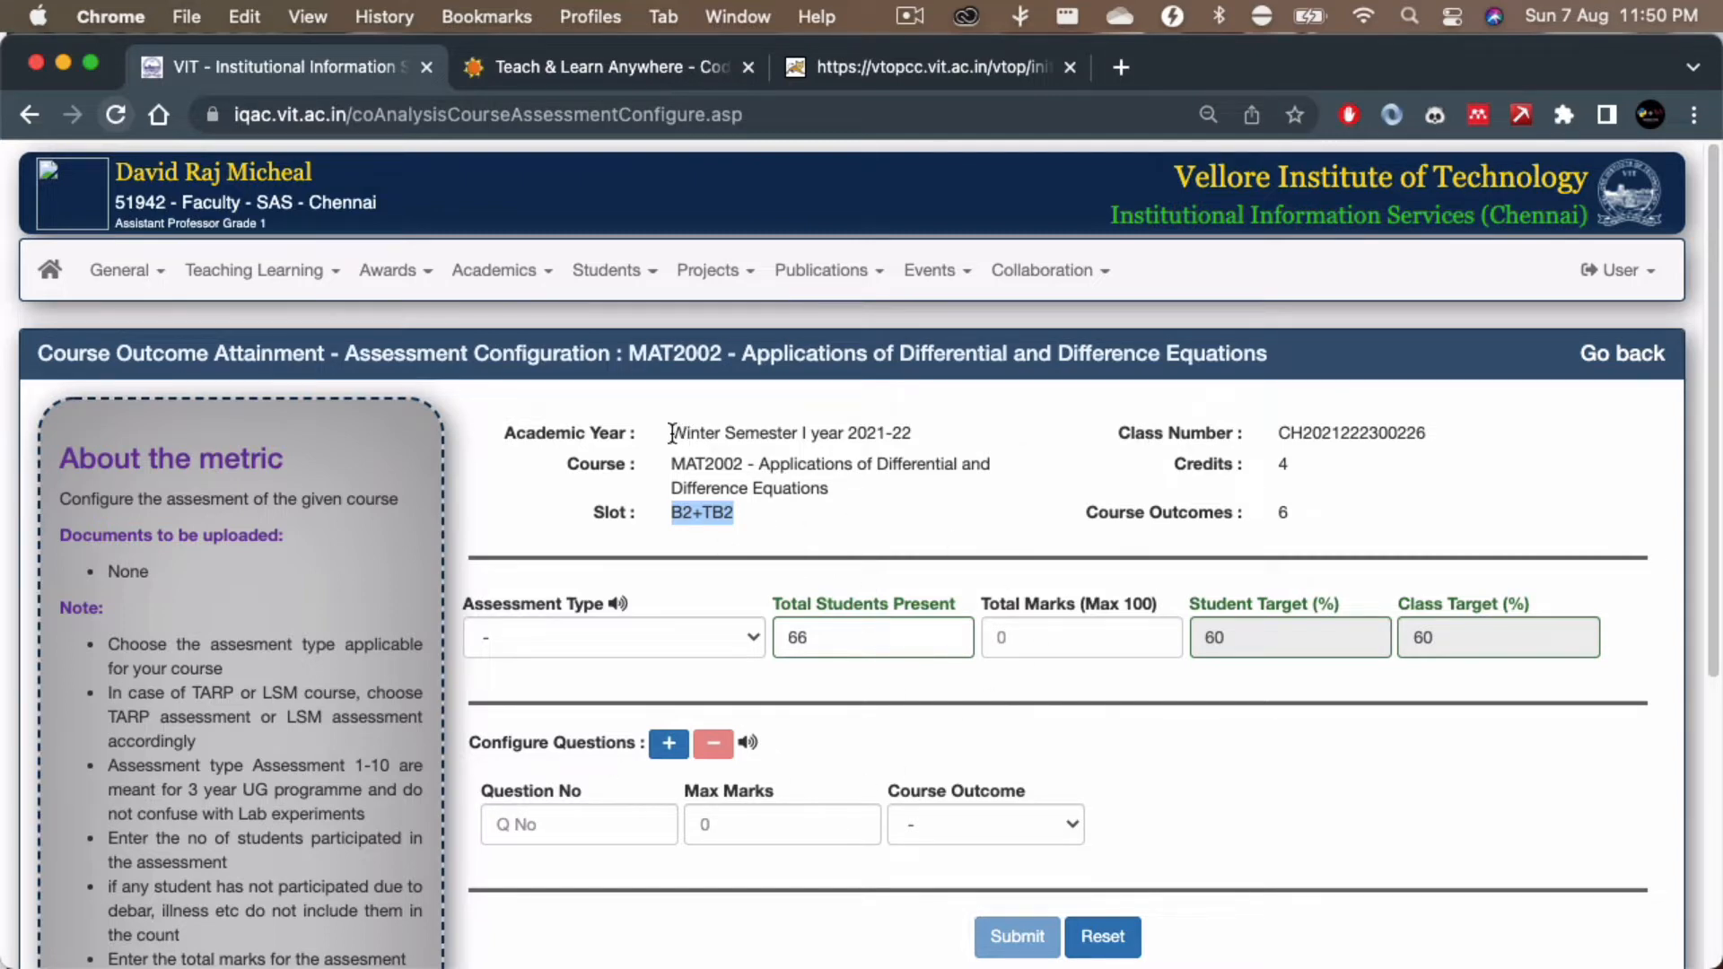
{"action": "left_click_drag", "start_coordinate": [671, 434], "coordinate": [934, 436]}
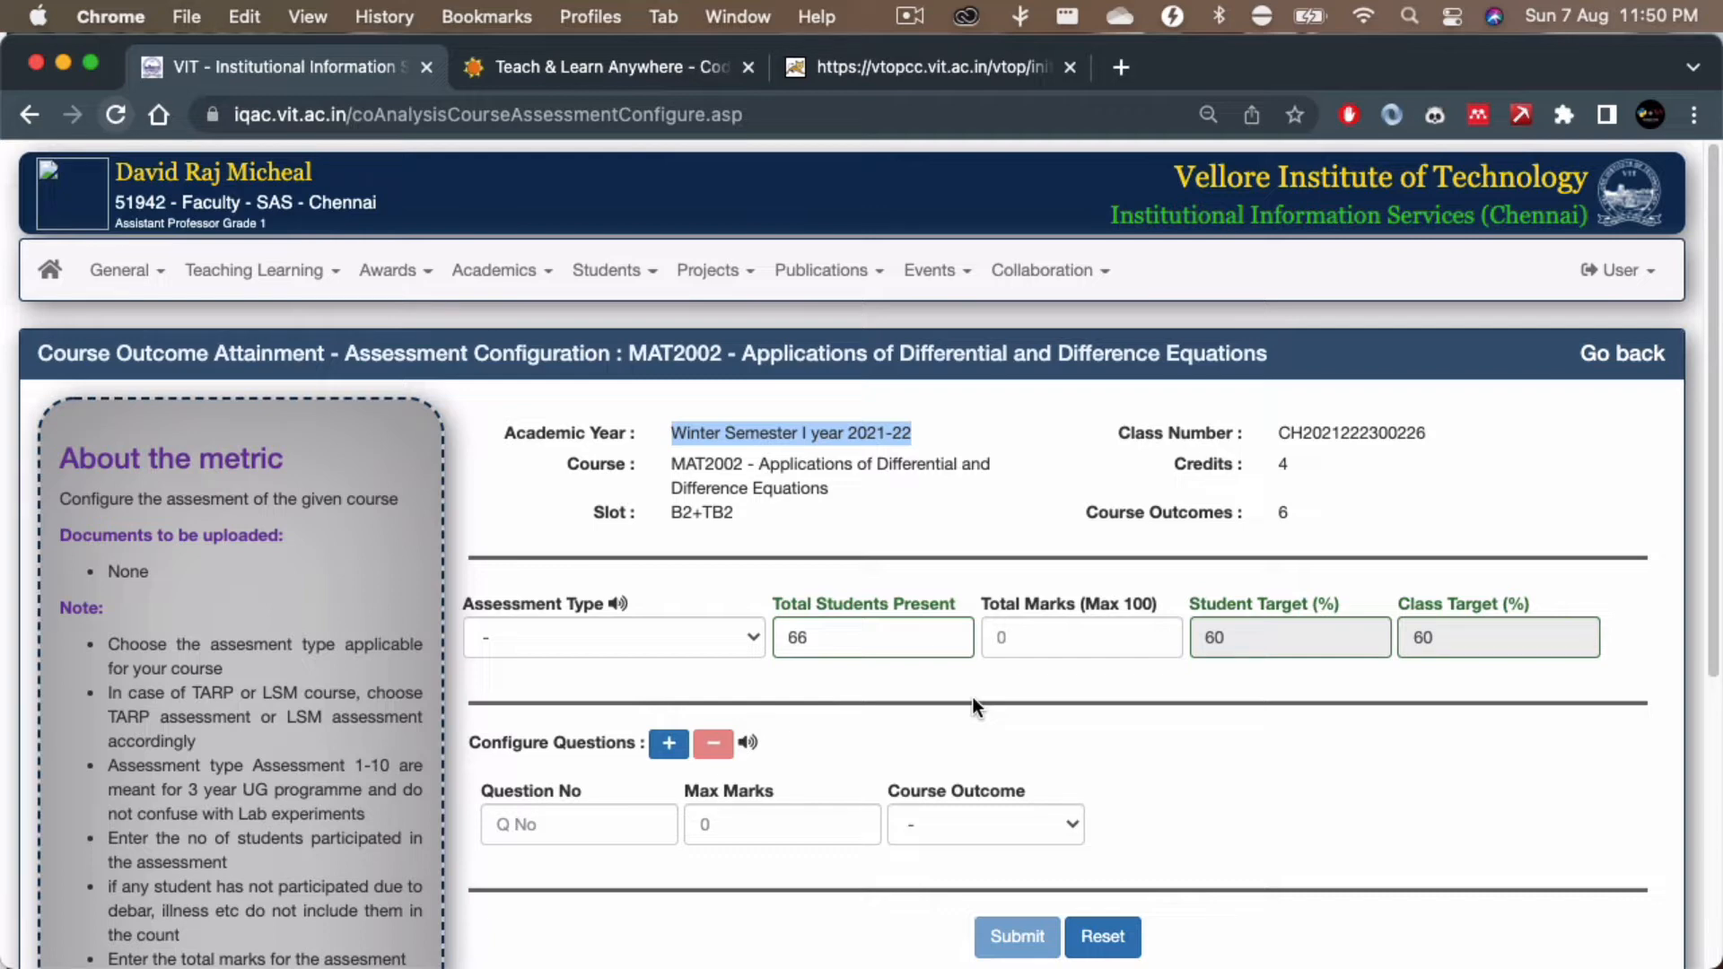
Step: Try to configure assessments for MAT5017 - Multivariate Data Analysis and return to the course list
{"action": "left_click", "coordinate": [1641, 354]}
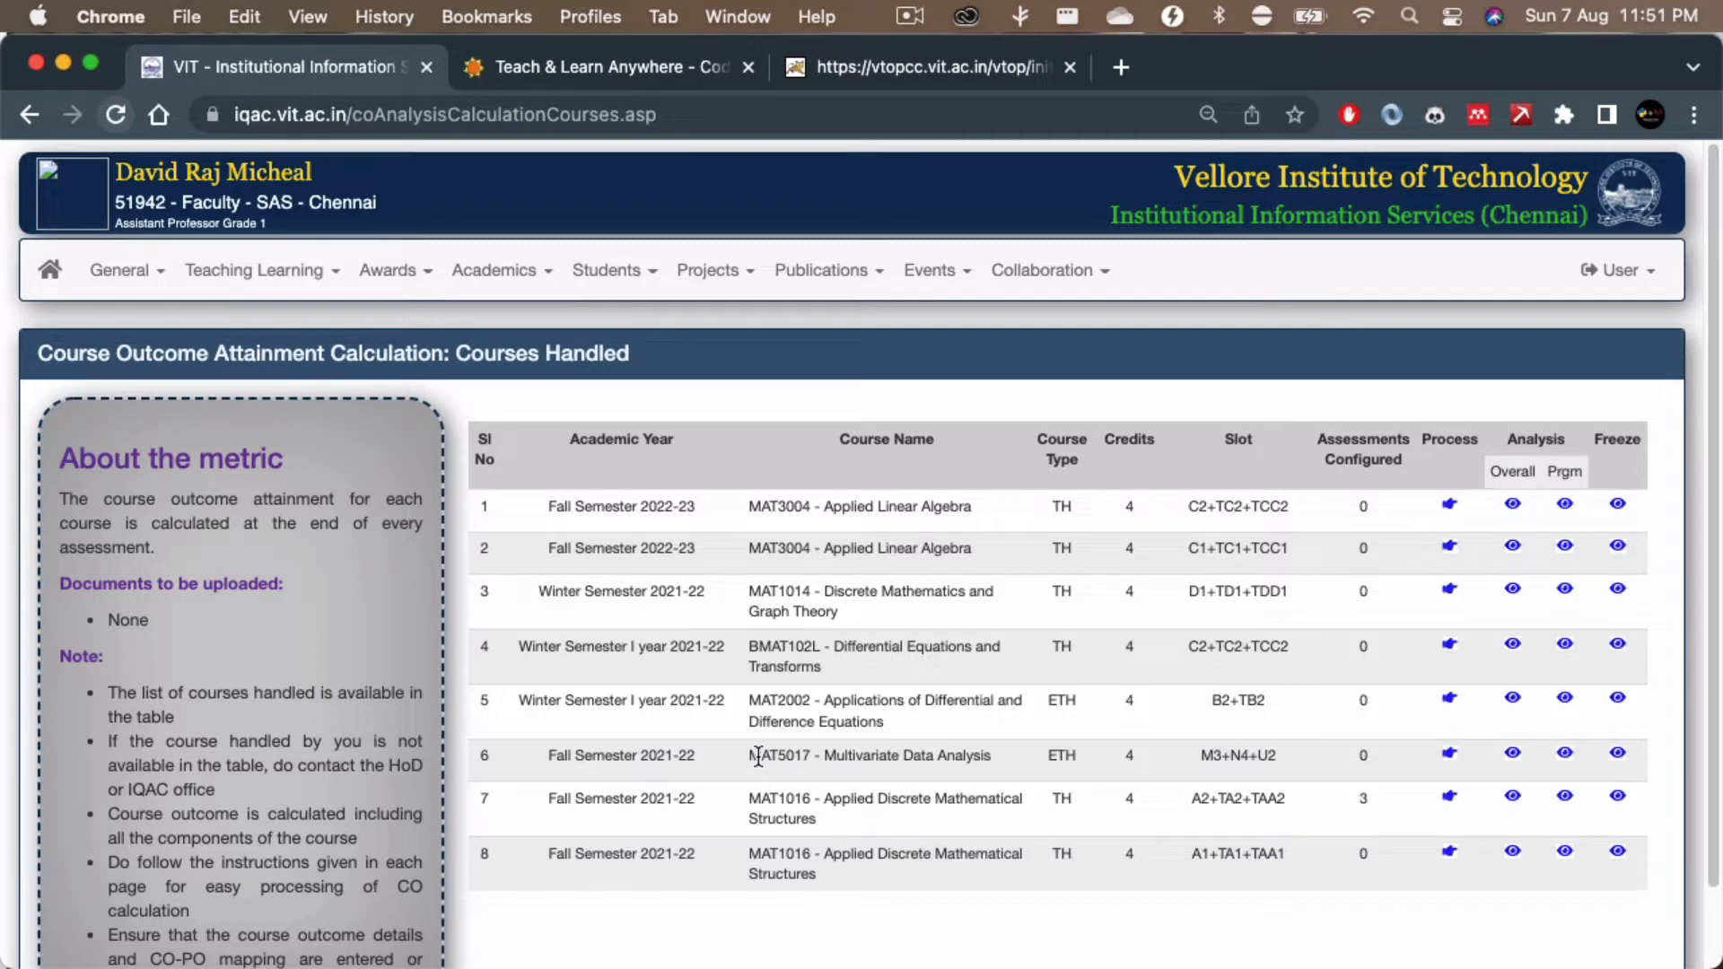
{"action": "left_click_drag", "start_coordinate": [761, 761], "coordinate": [823, 760]}
{"action": "left_click", "coordinate": [1448, 757]}
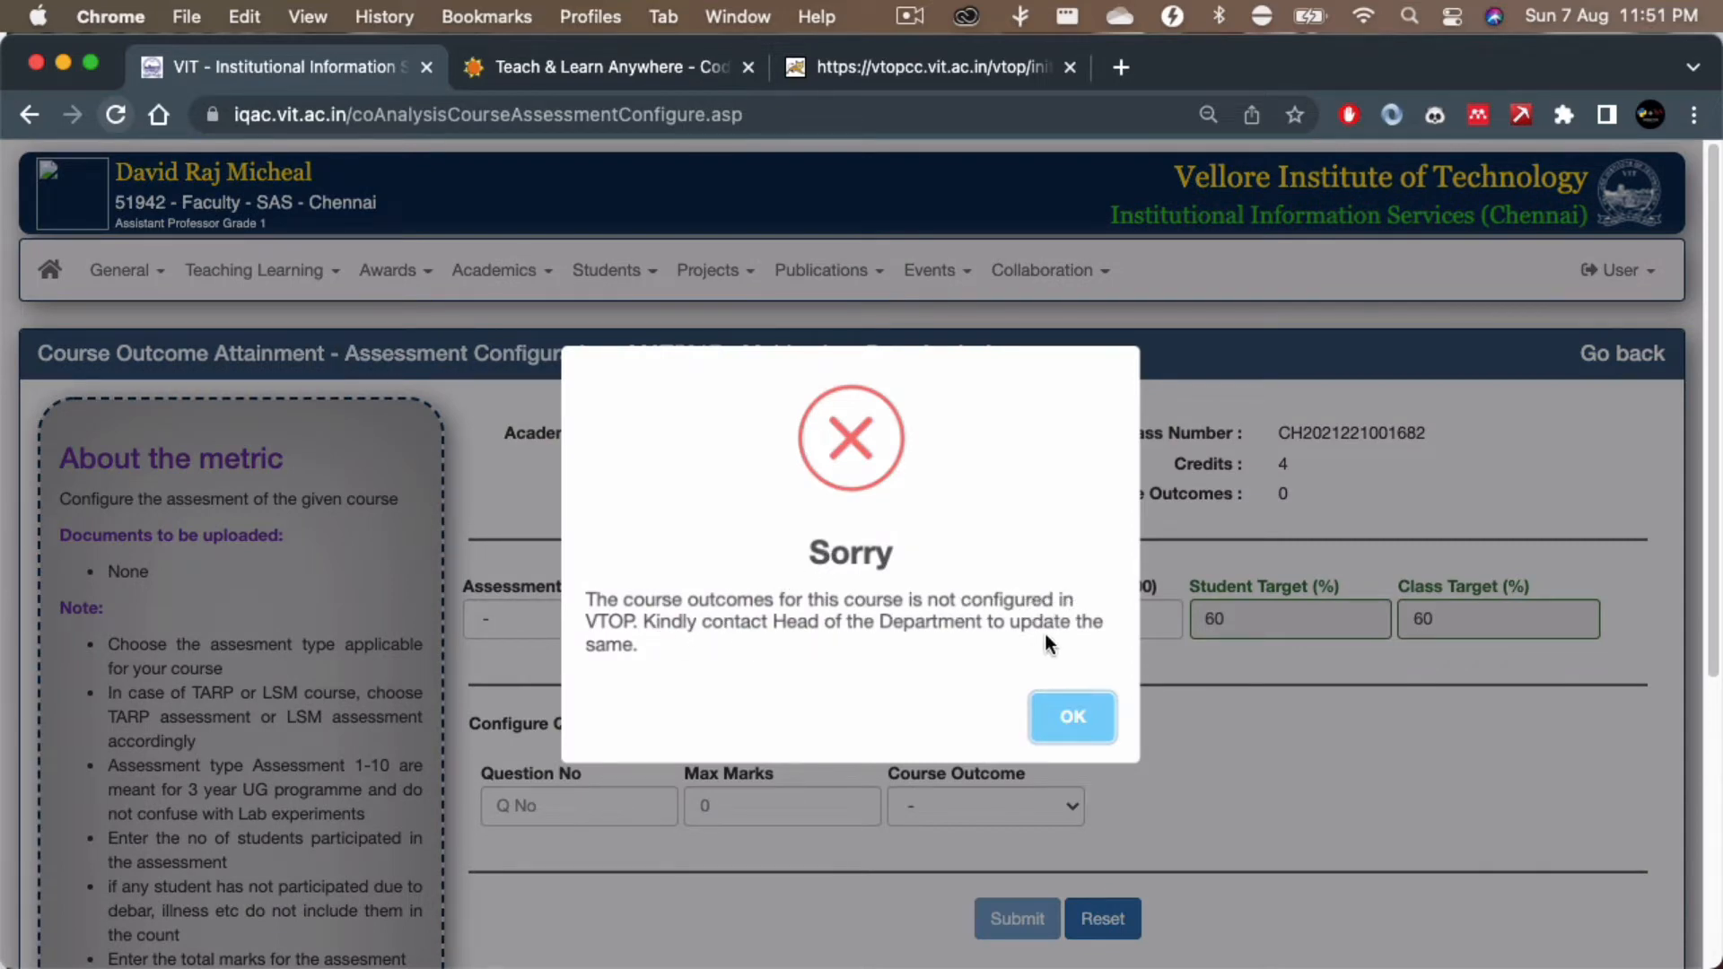
{"action": "left_click", "coordinate": [1072, 717]}
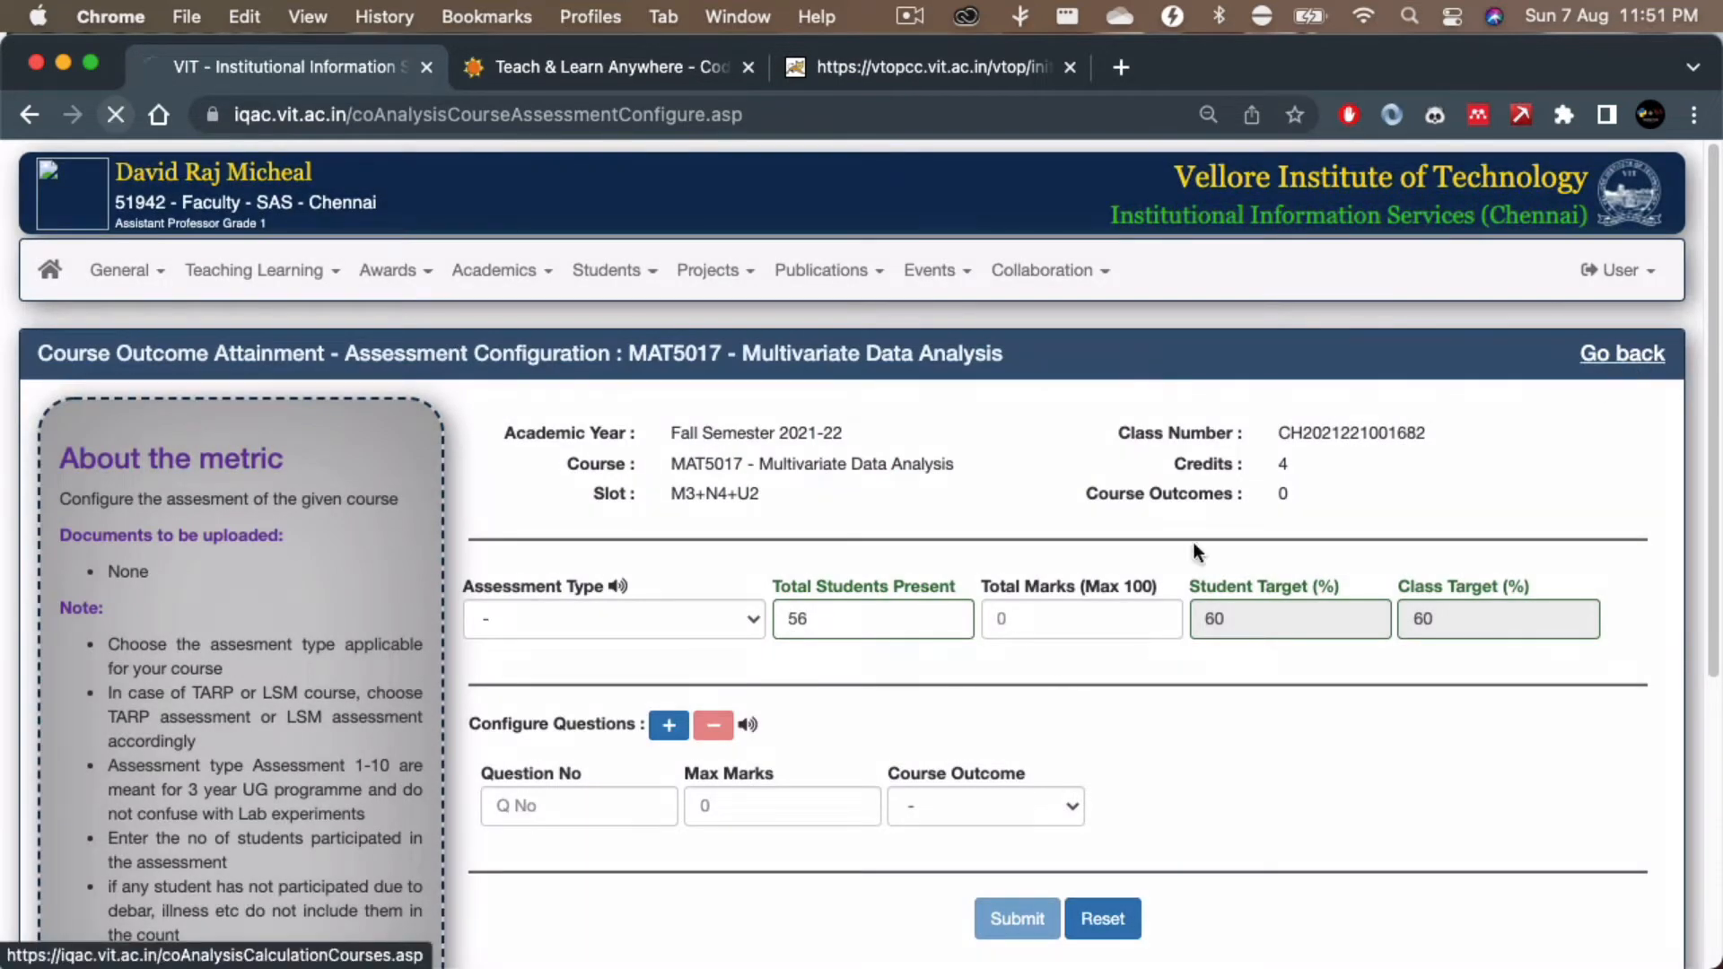
{"action": "left_click", "coordinate": [1623, 355]}
Step: Open the assessment configuration for MAT2002, slot B2+TB2, from the courses handled list
{"action": "scroll", "coordinate": [864, 725], "scroll_direction": "down", "scroll_amount": 2}
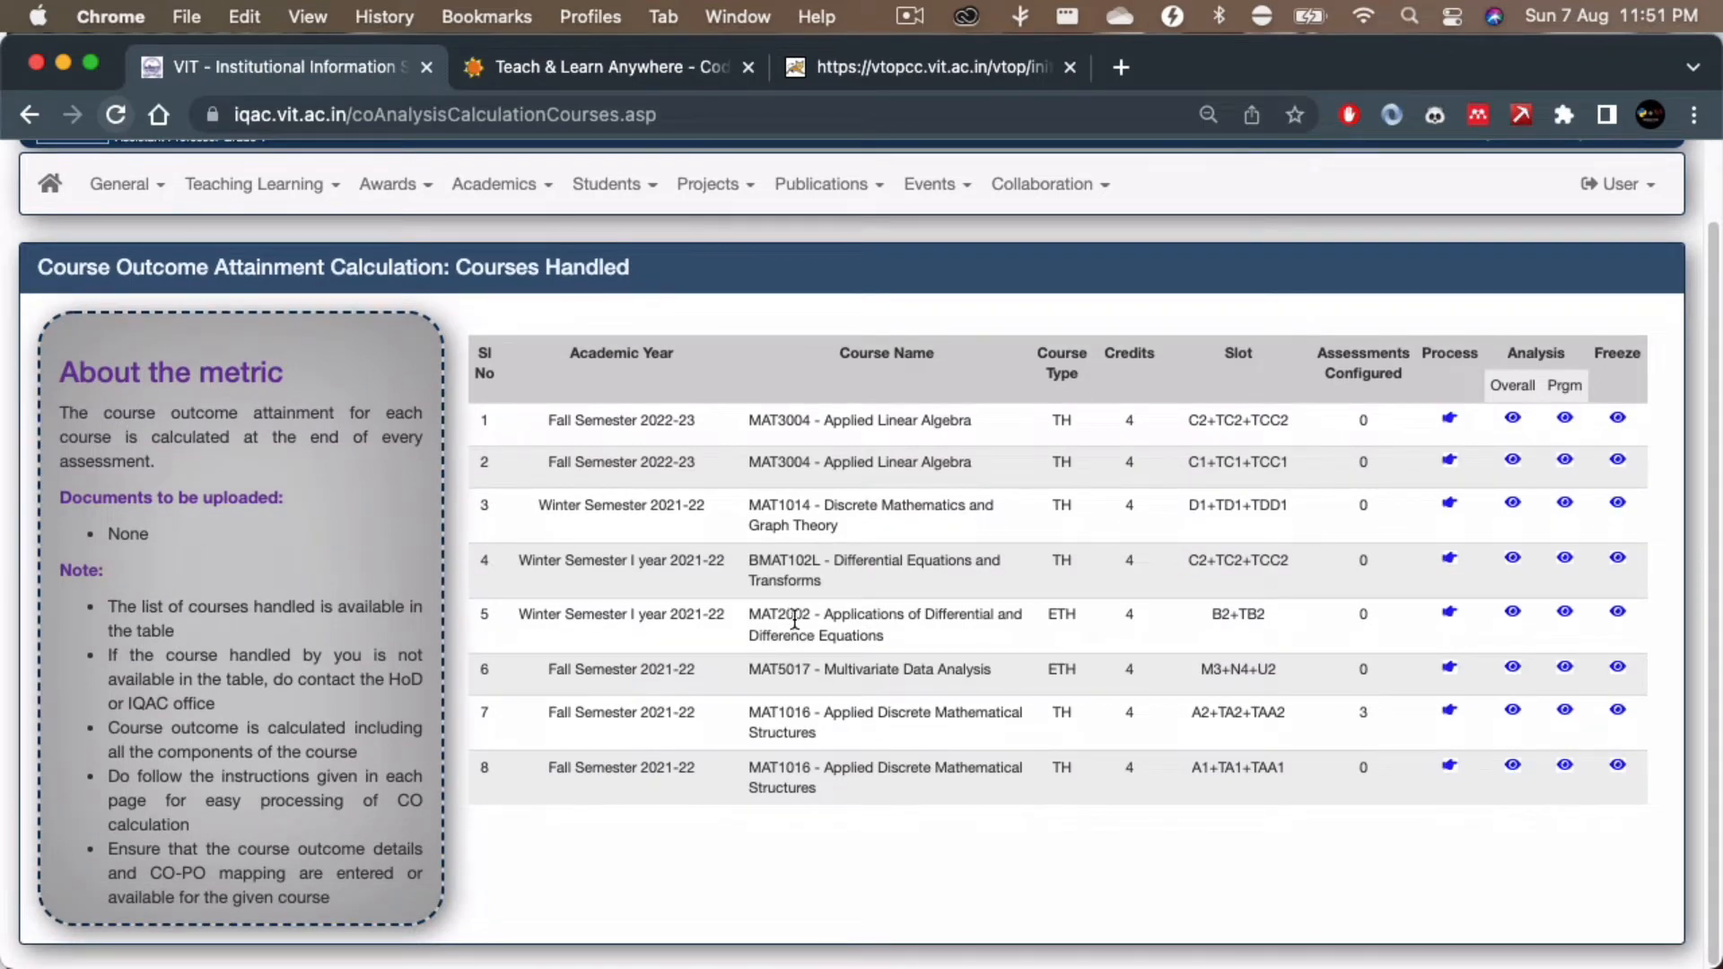
{"action": "left_click_drag", "start_coordinate": [1209, 618], "coordinate": [1292, 616]}
{"action": "left_click", "coordinate": [1451, 617]}
{"action": "scroll", "coordinate": [808, 628], "scroll_direction": "down", "scroll_amount": 2}
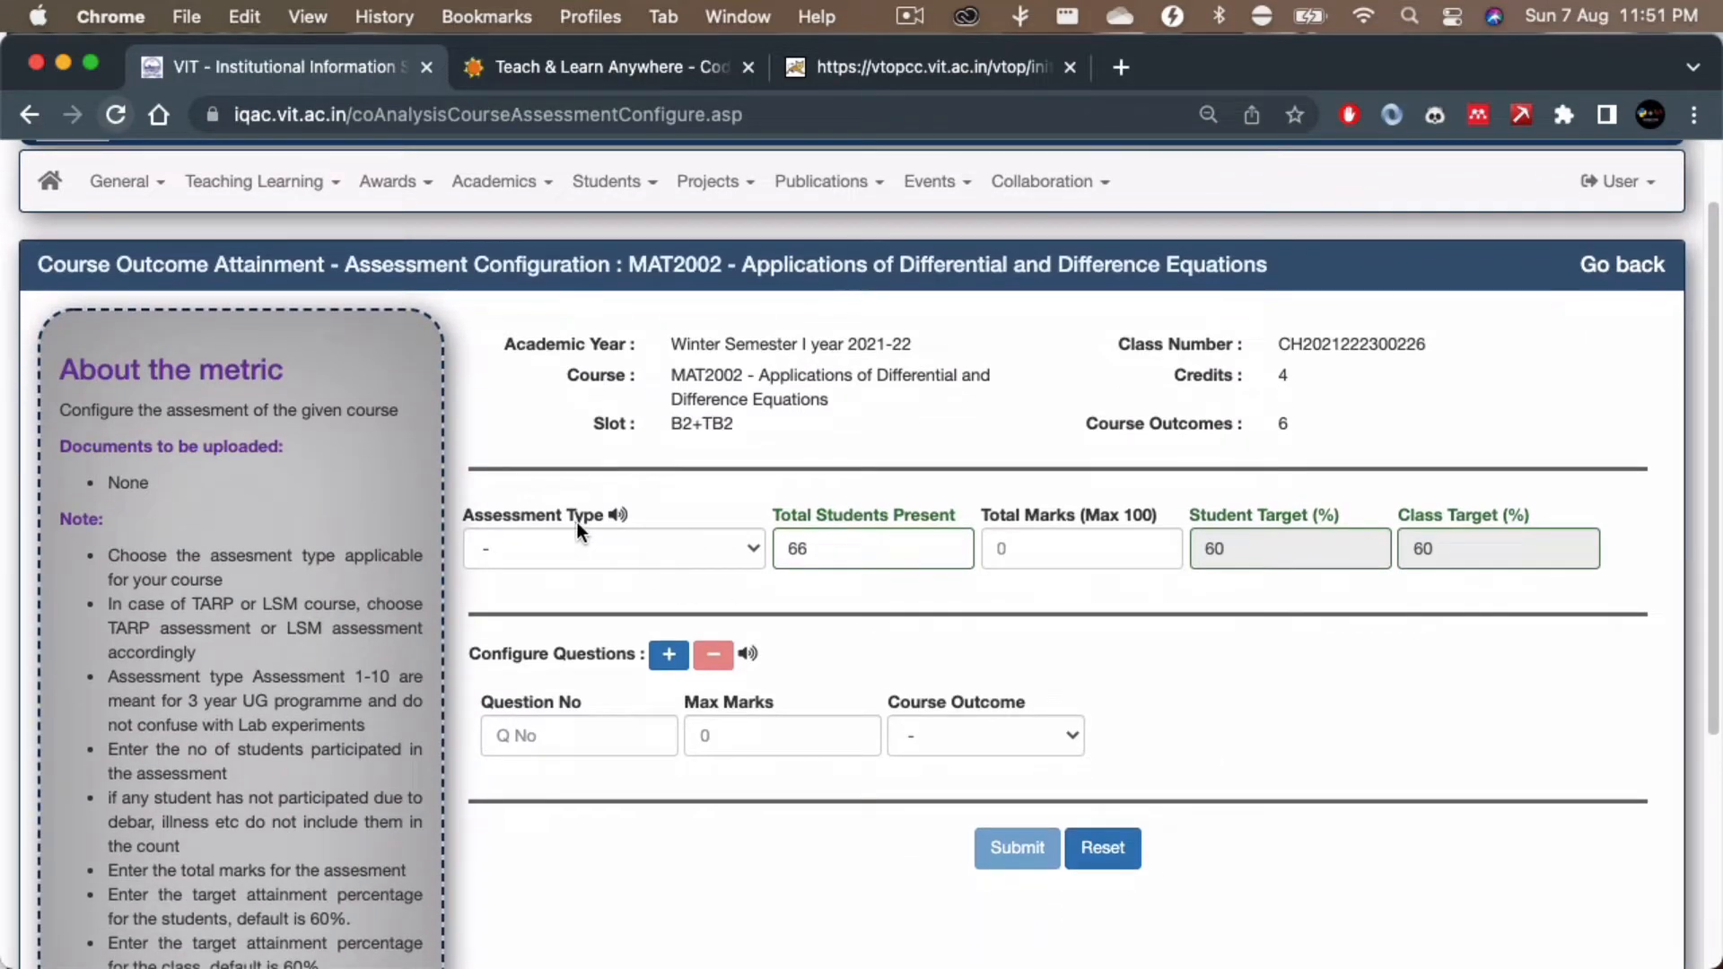
Step: Set the assessment type to Digital Assignment I and select the Total Students Present value
{"action": "left_click", "coordinate": [699, 554]}
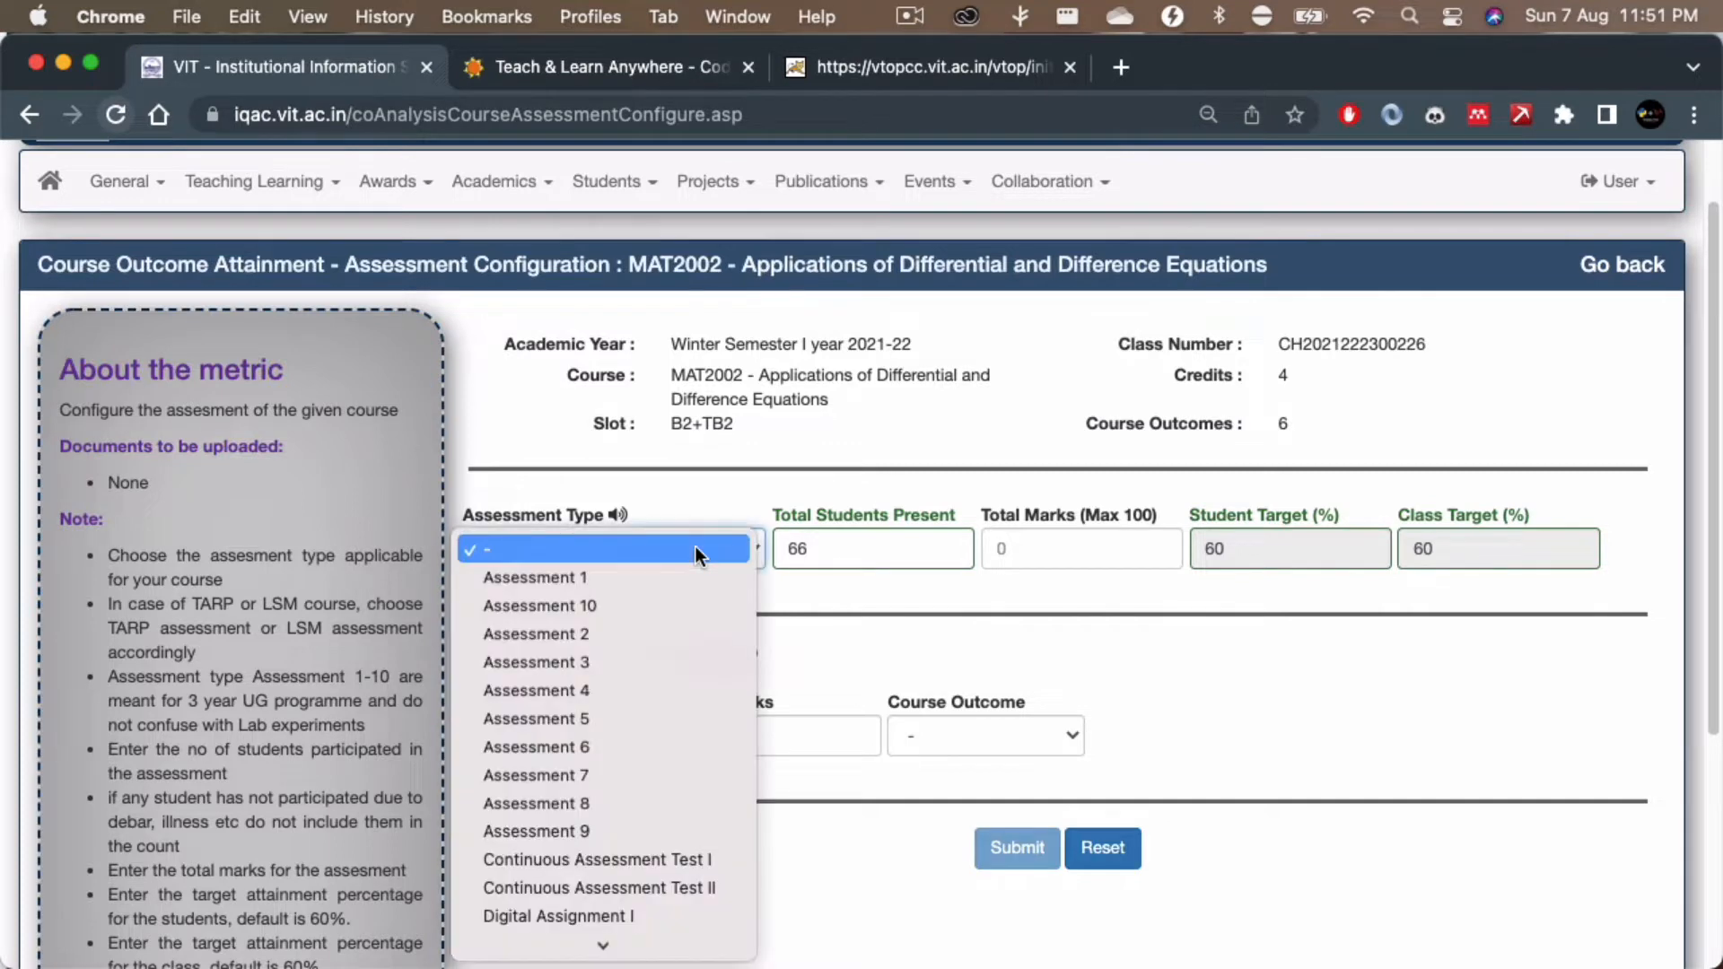
{"action": "scroll", "coordinate": [696, 547], "scroll_direction": "down", "scroll_amount": 3}
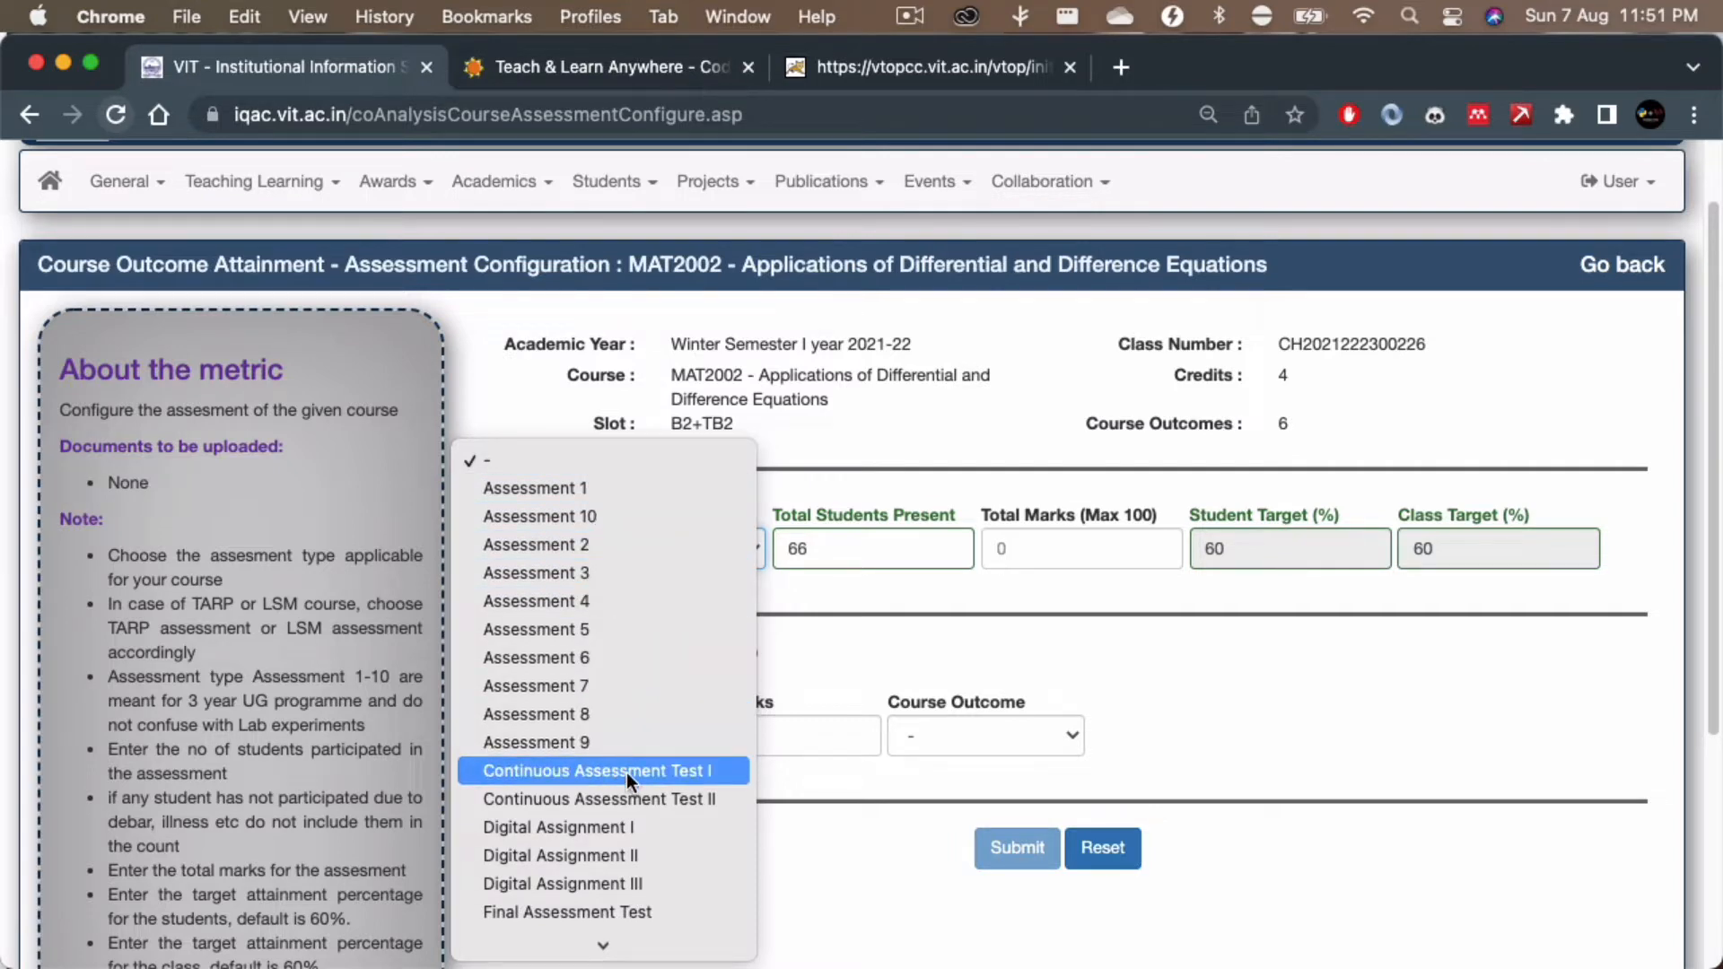
{"action": "scroll", "coordinate": [626, 772], "scroll_direction": "down", "scroll_amount": 3}
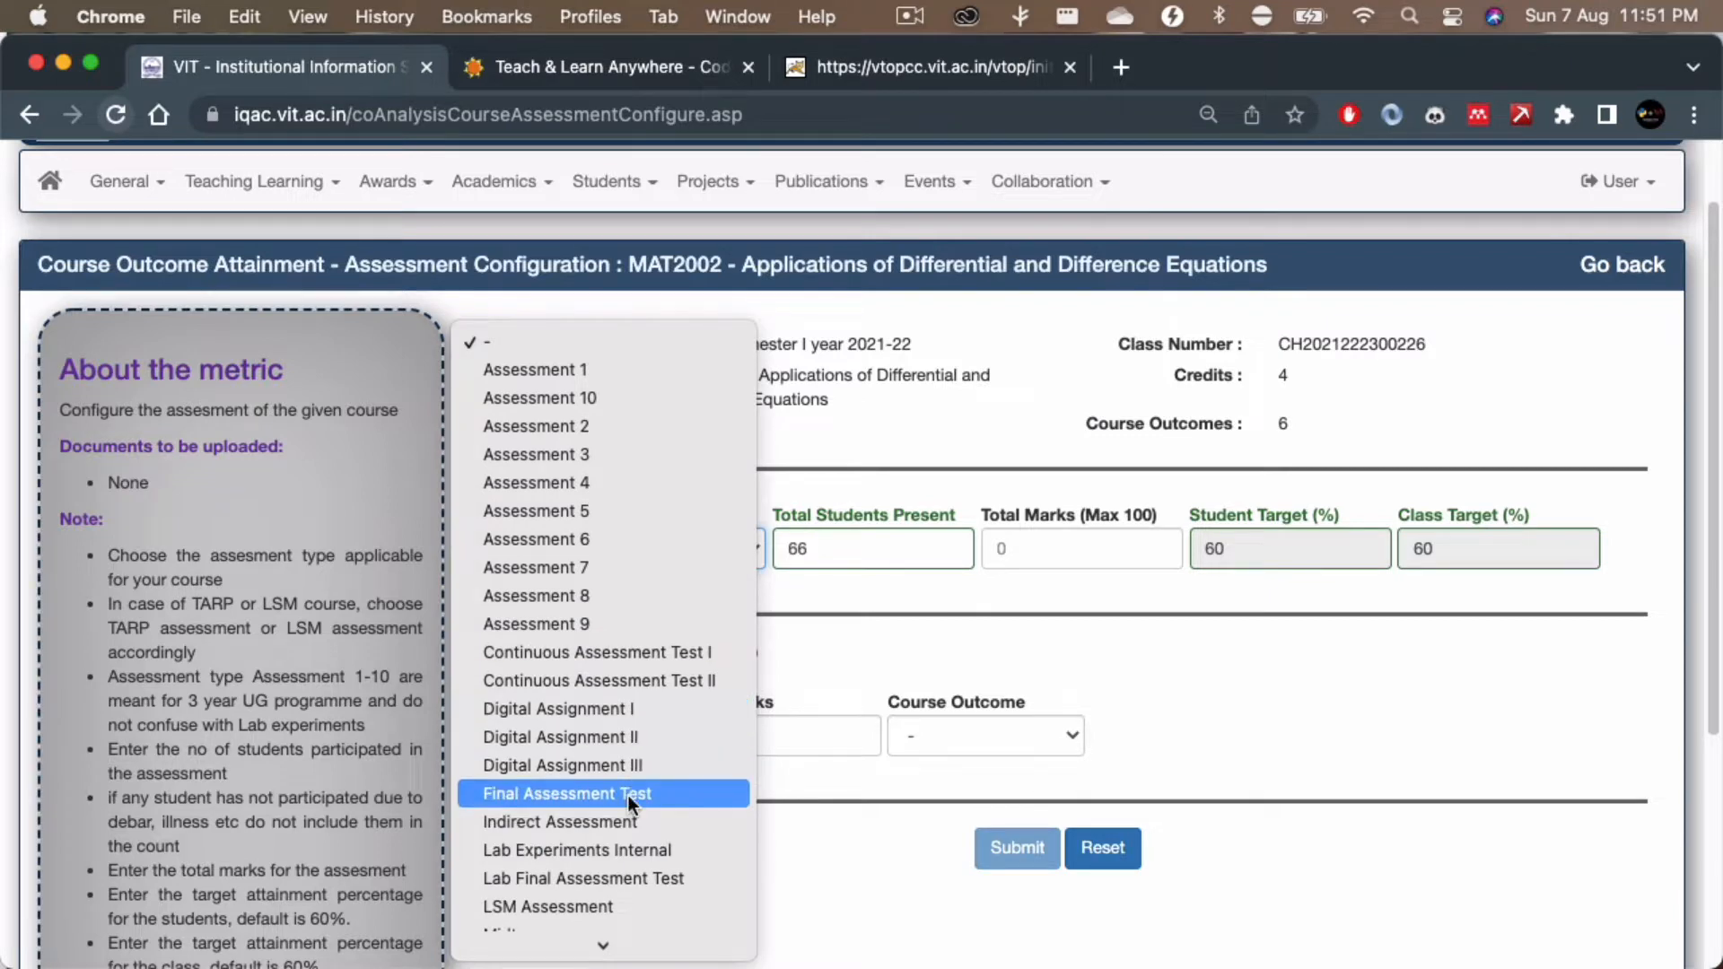
{"action": "scroll", "coordinate": [627, 882], "scroll_direction": "down", "scroll_amount": 3}
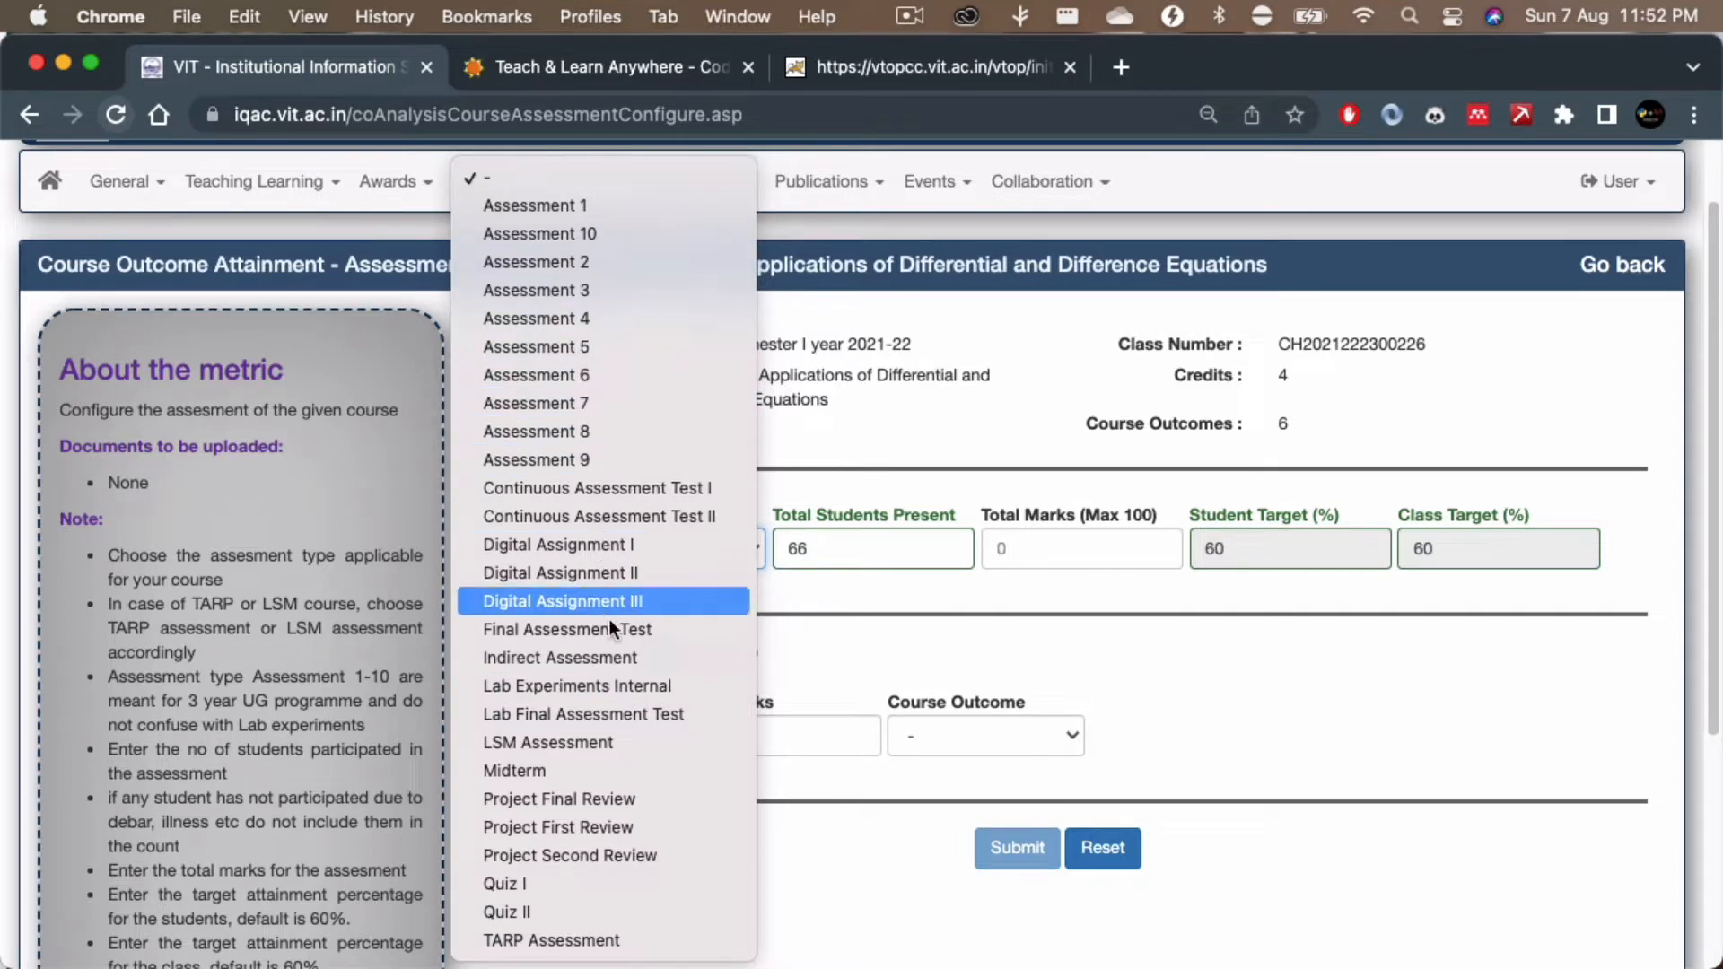
{"action": "left_click", "coordinate": [595, 545]}
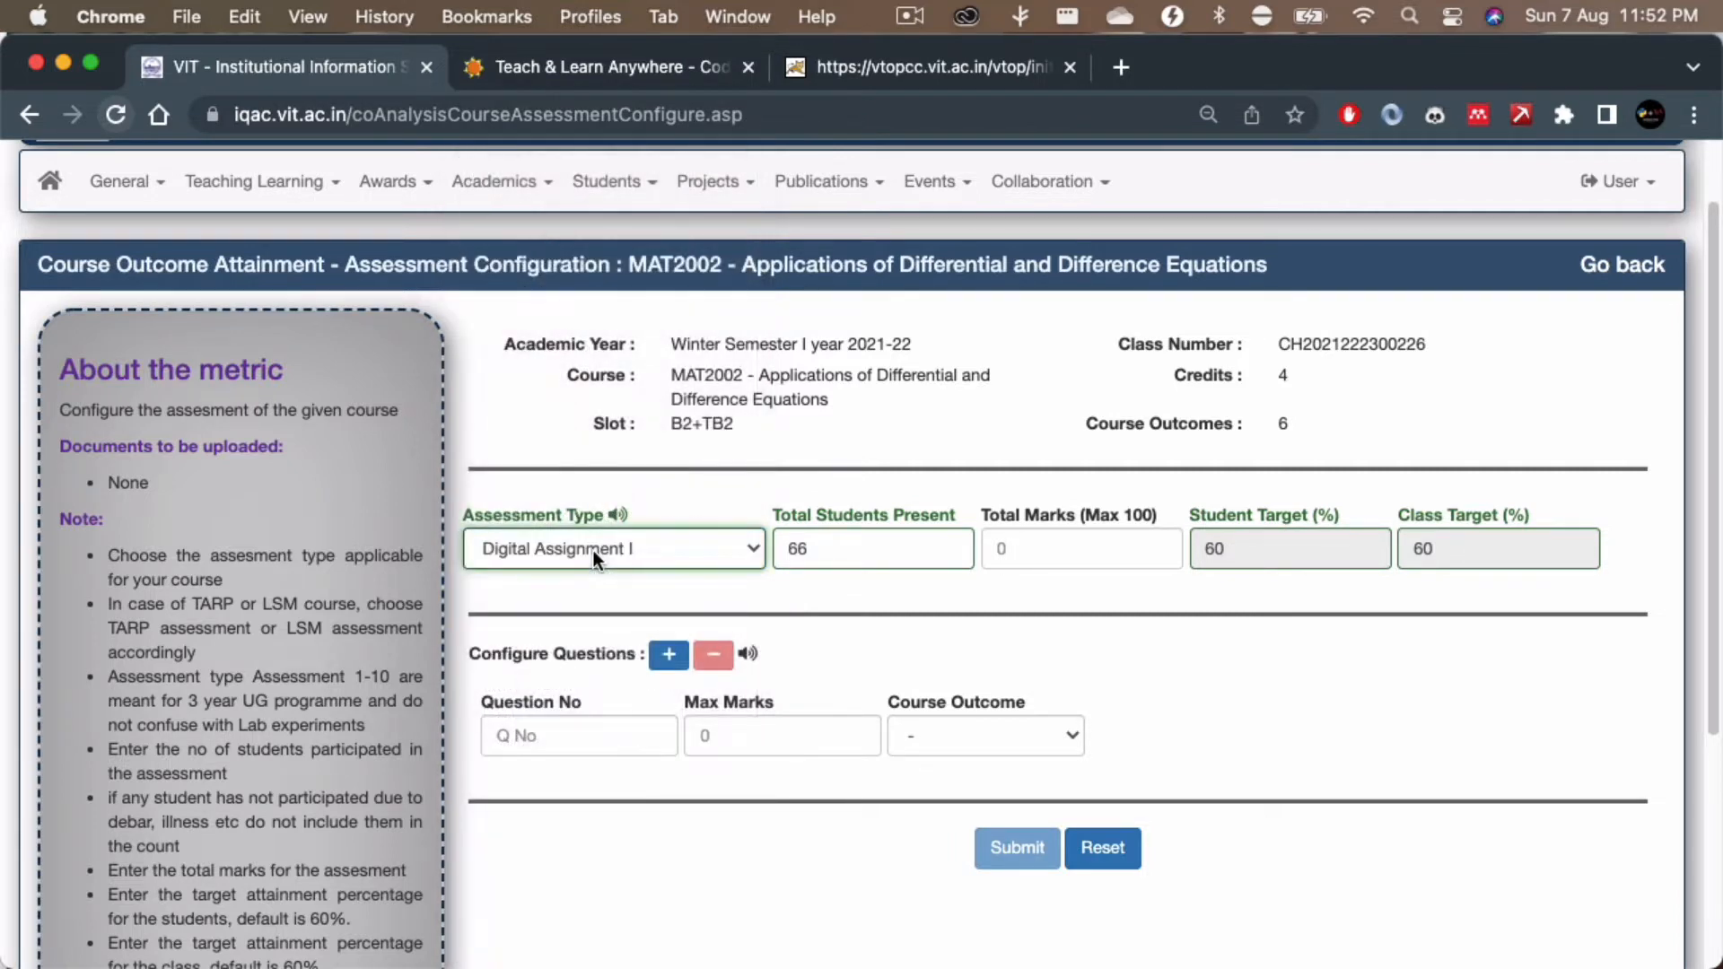
{"action": "left_click", "coordinate": [824, 553]}
{"action": "double_click", "coordinate": [823, 553]}
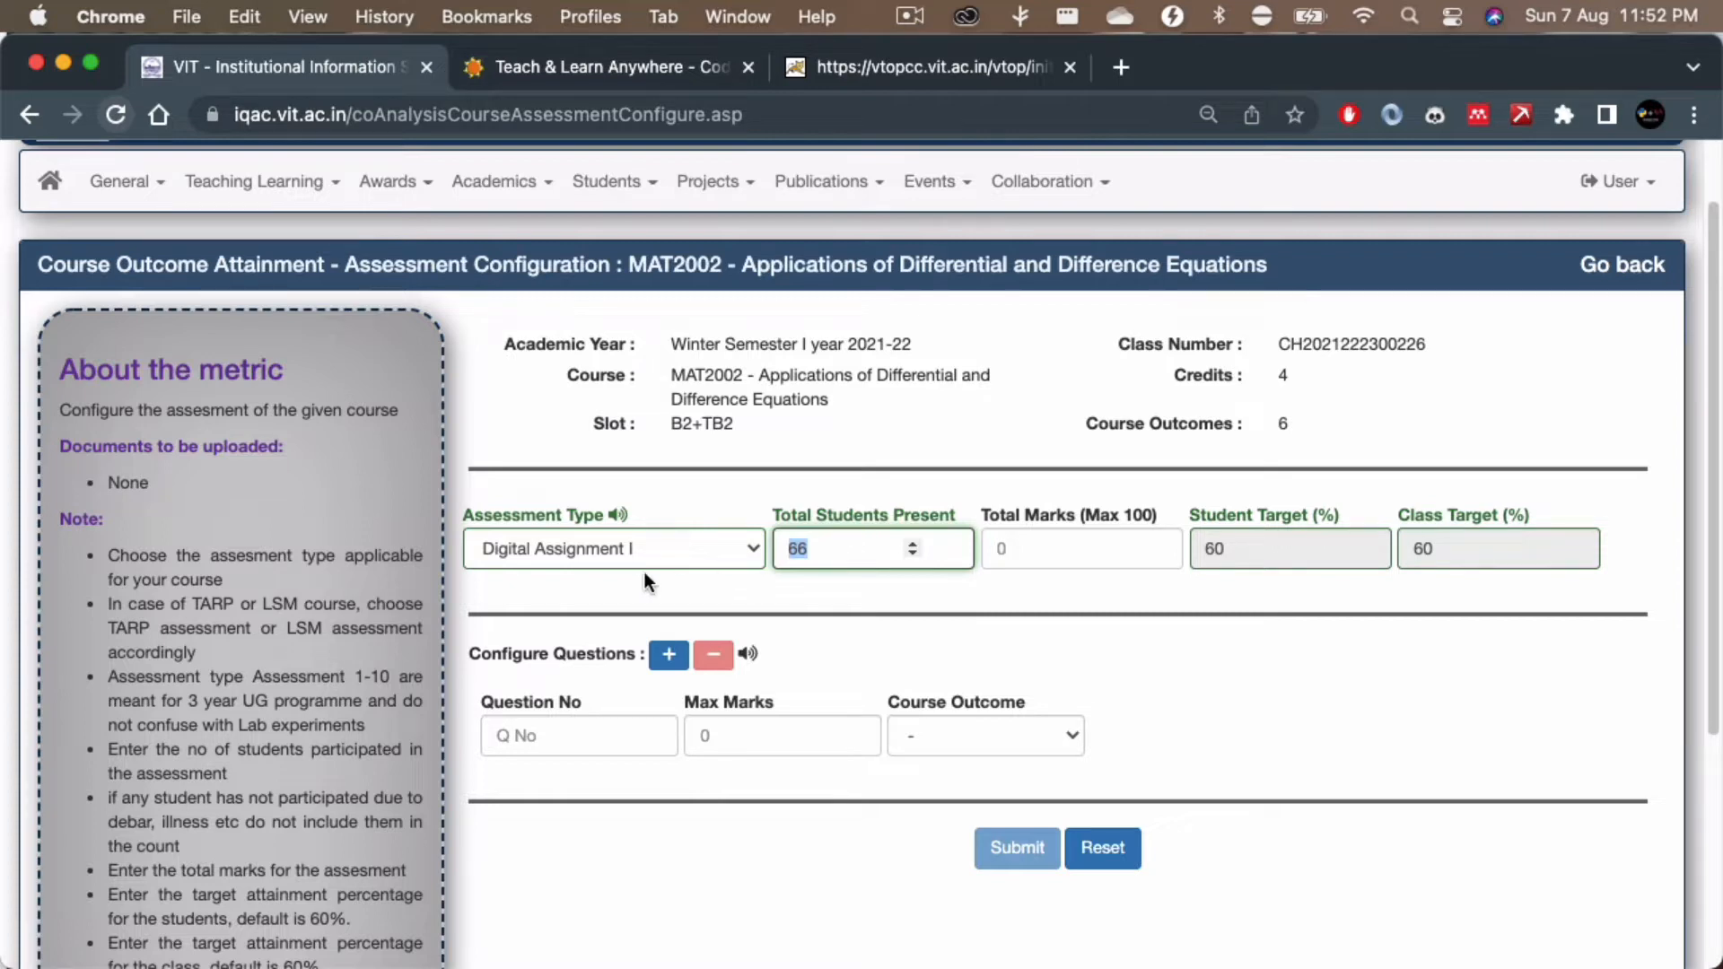
Step: Switch to Finder and open DA1.xlsx from the Question Wise Marks folder in Excel
{"action": "key", "text": "super+Tab"}
{"action": "key", "text": "super+Tab"}
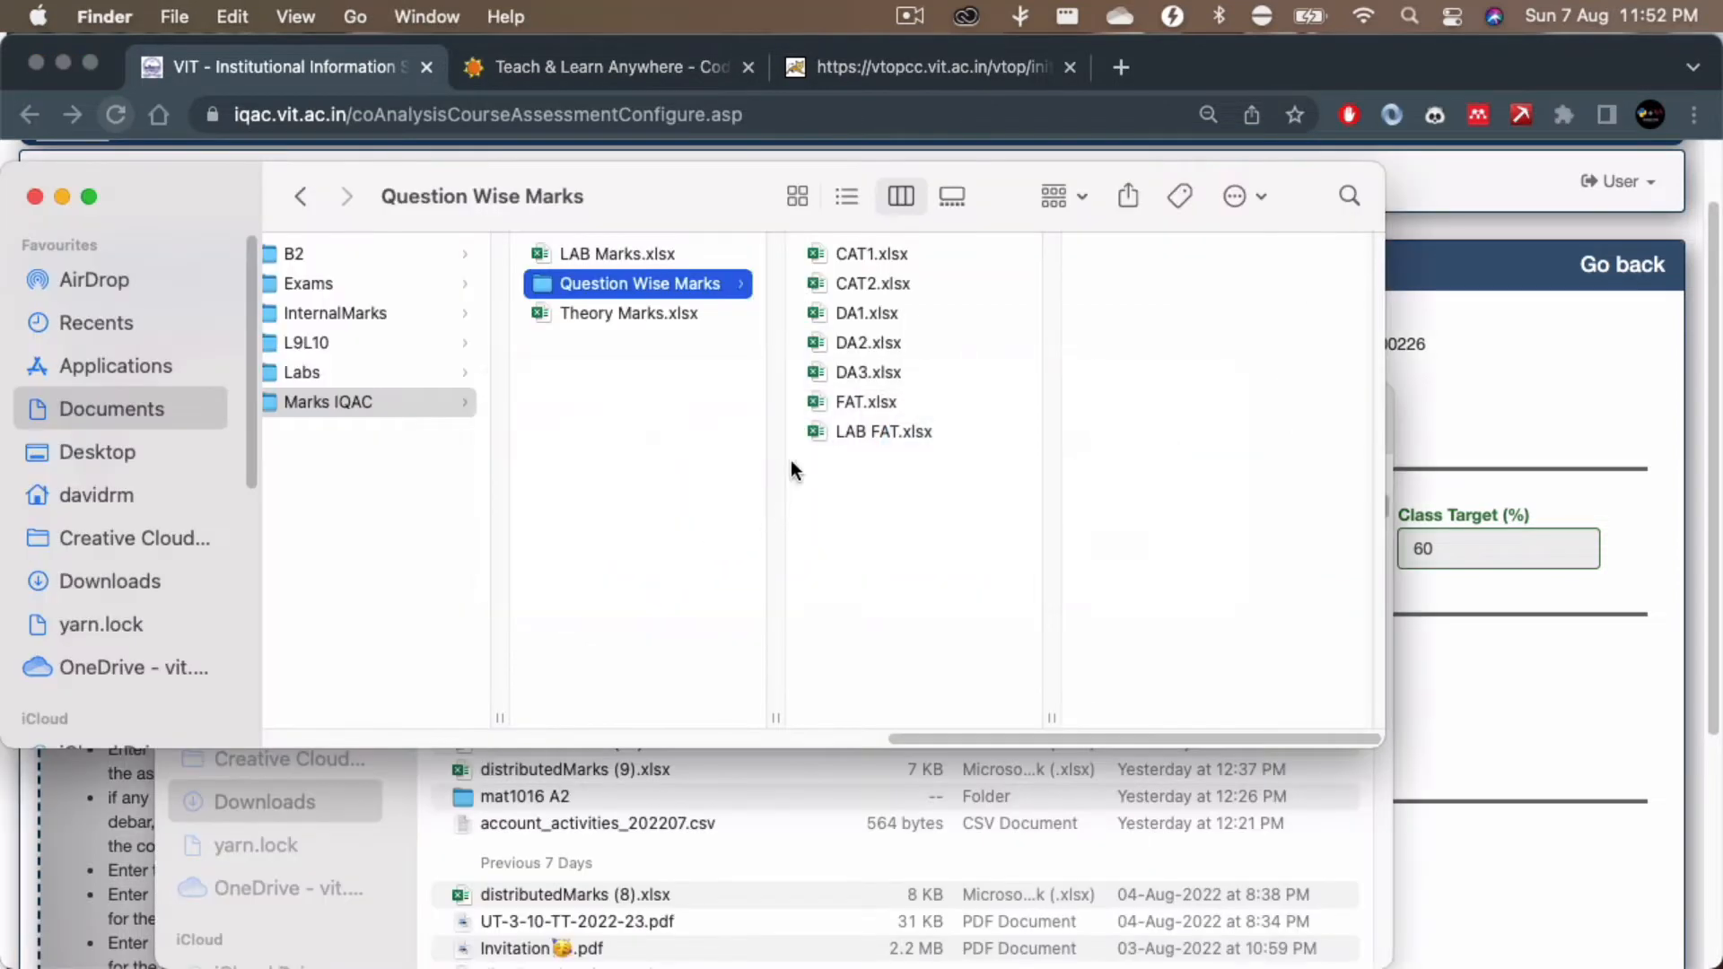
{"action": "left_click_drag", "start_coordinate": [671, 182], "coordinate": [714, 197]}
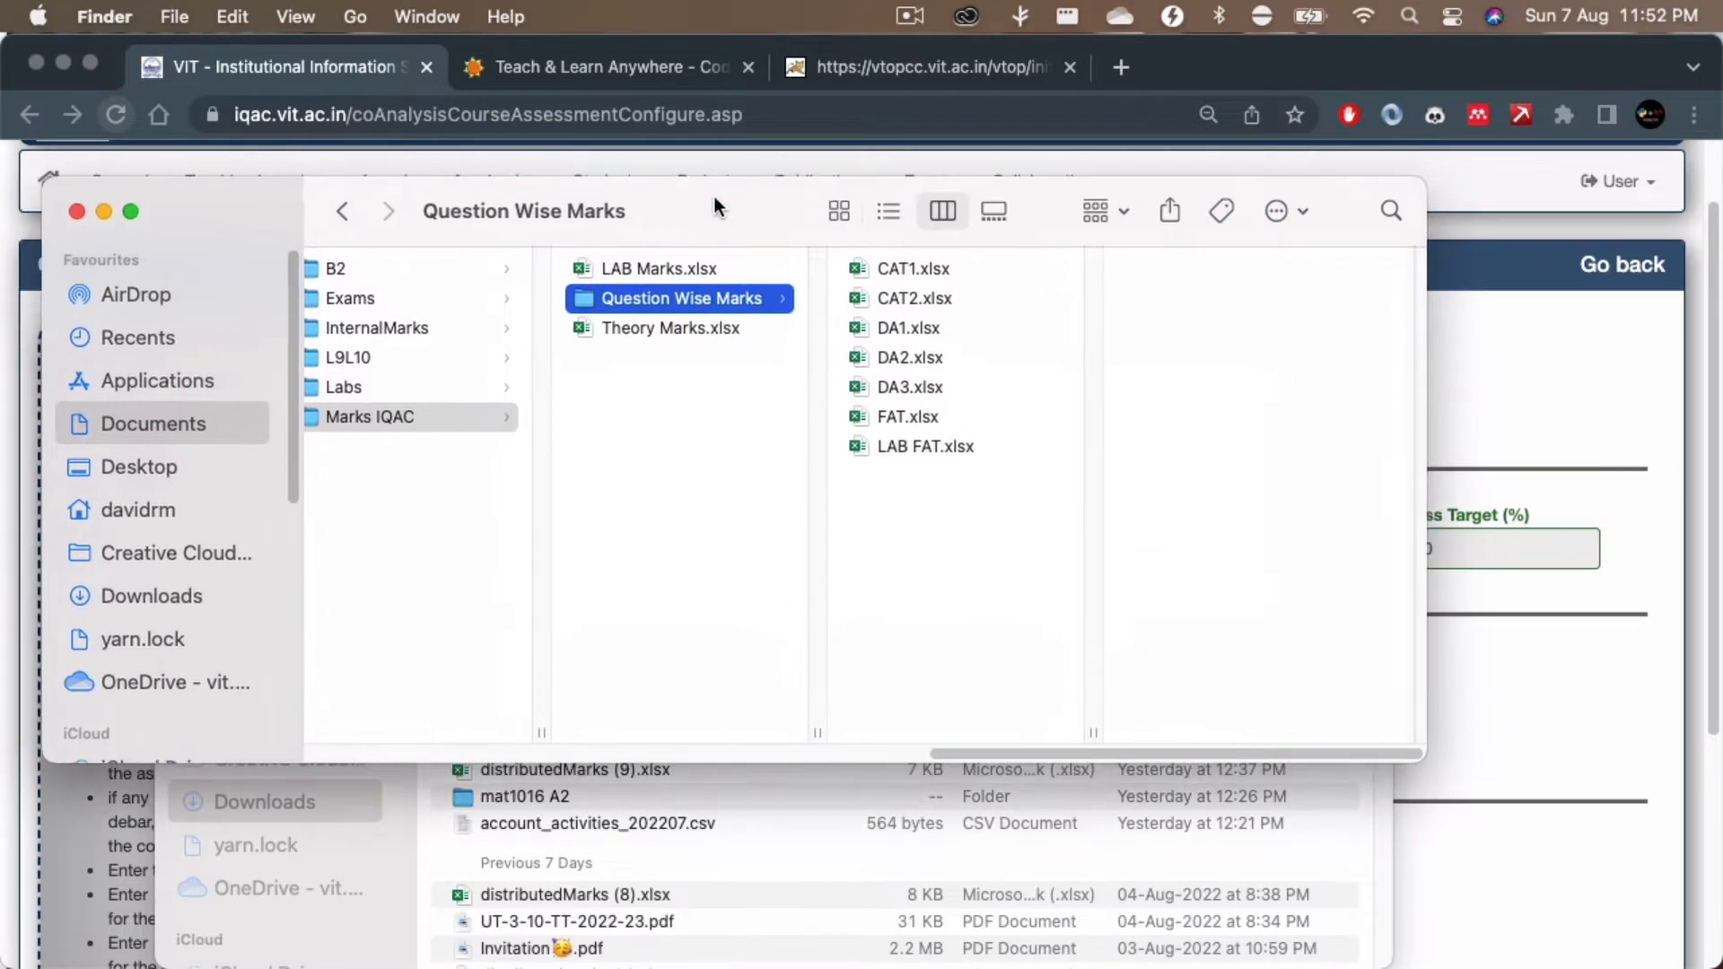
{"action": "left_click", "coordinate": [740, 303]}
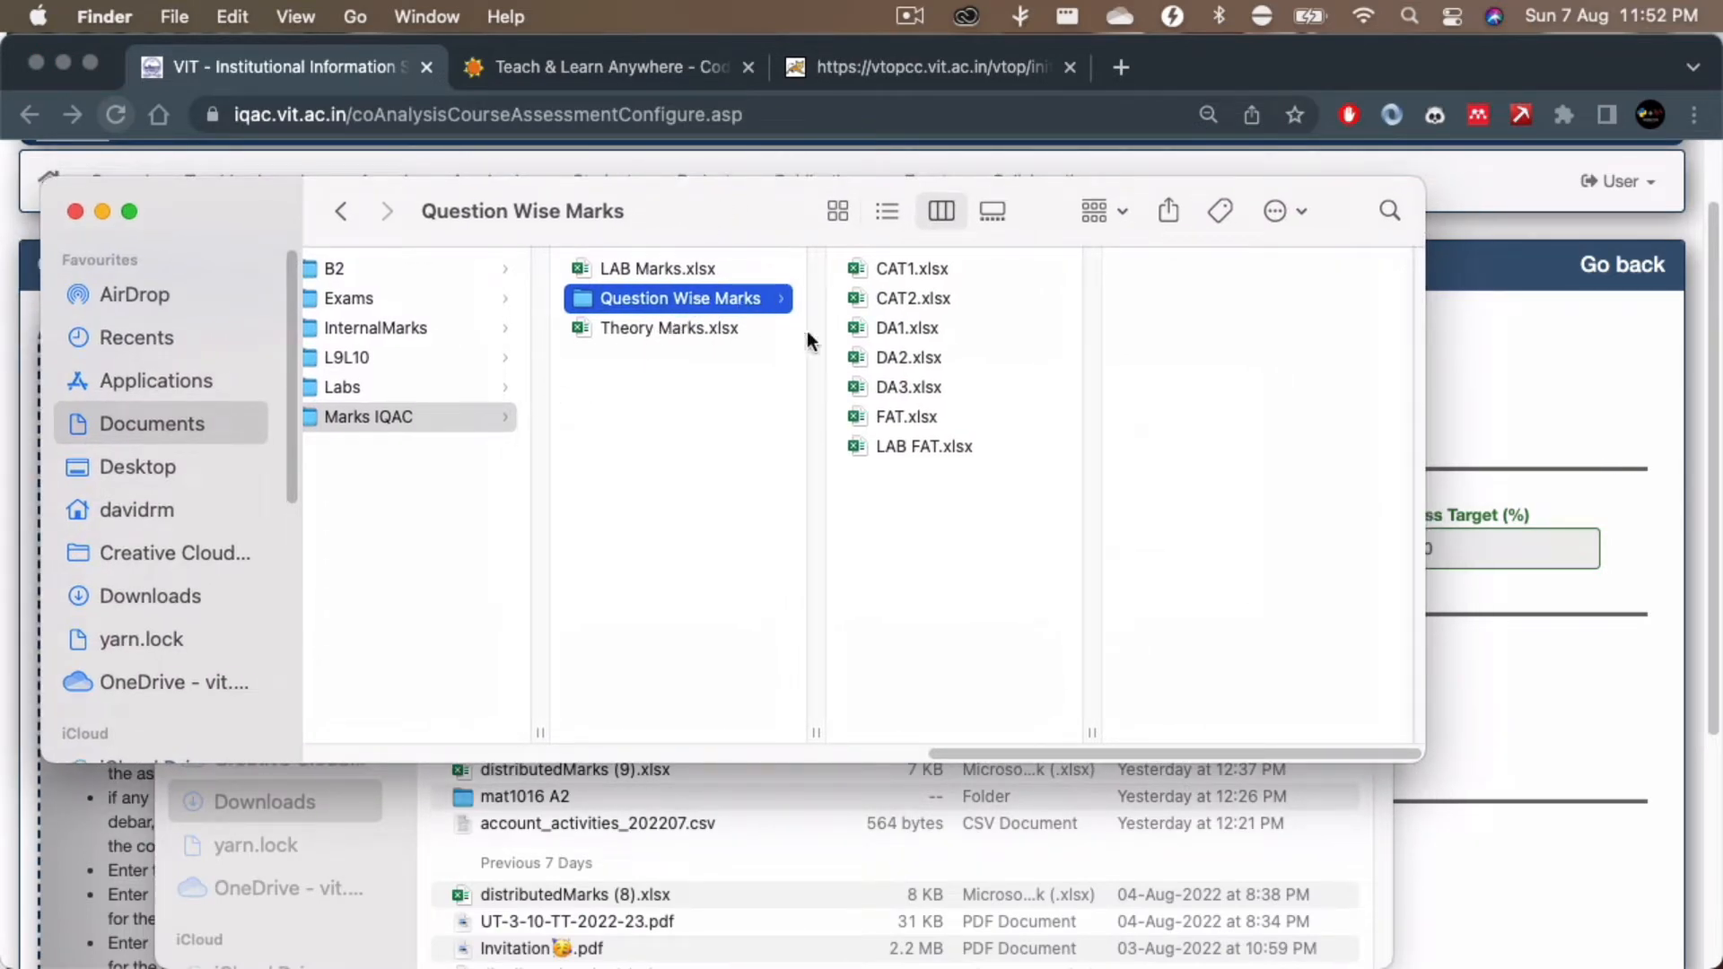
{"action": "left_click", "coordinate": [897, 332]}
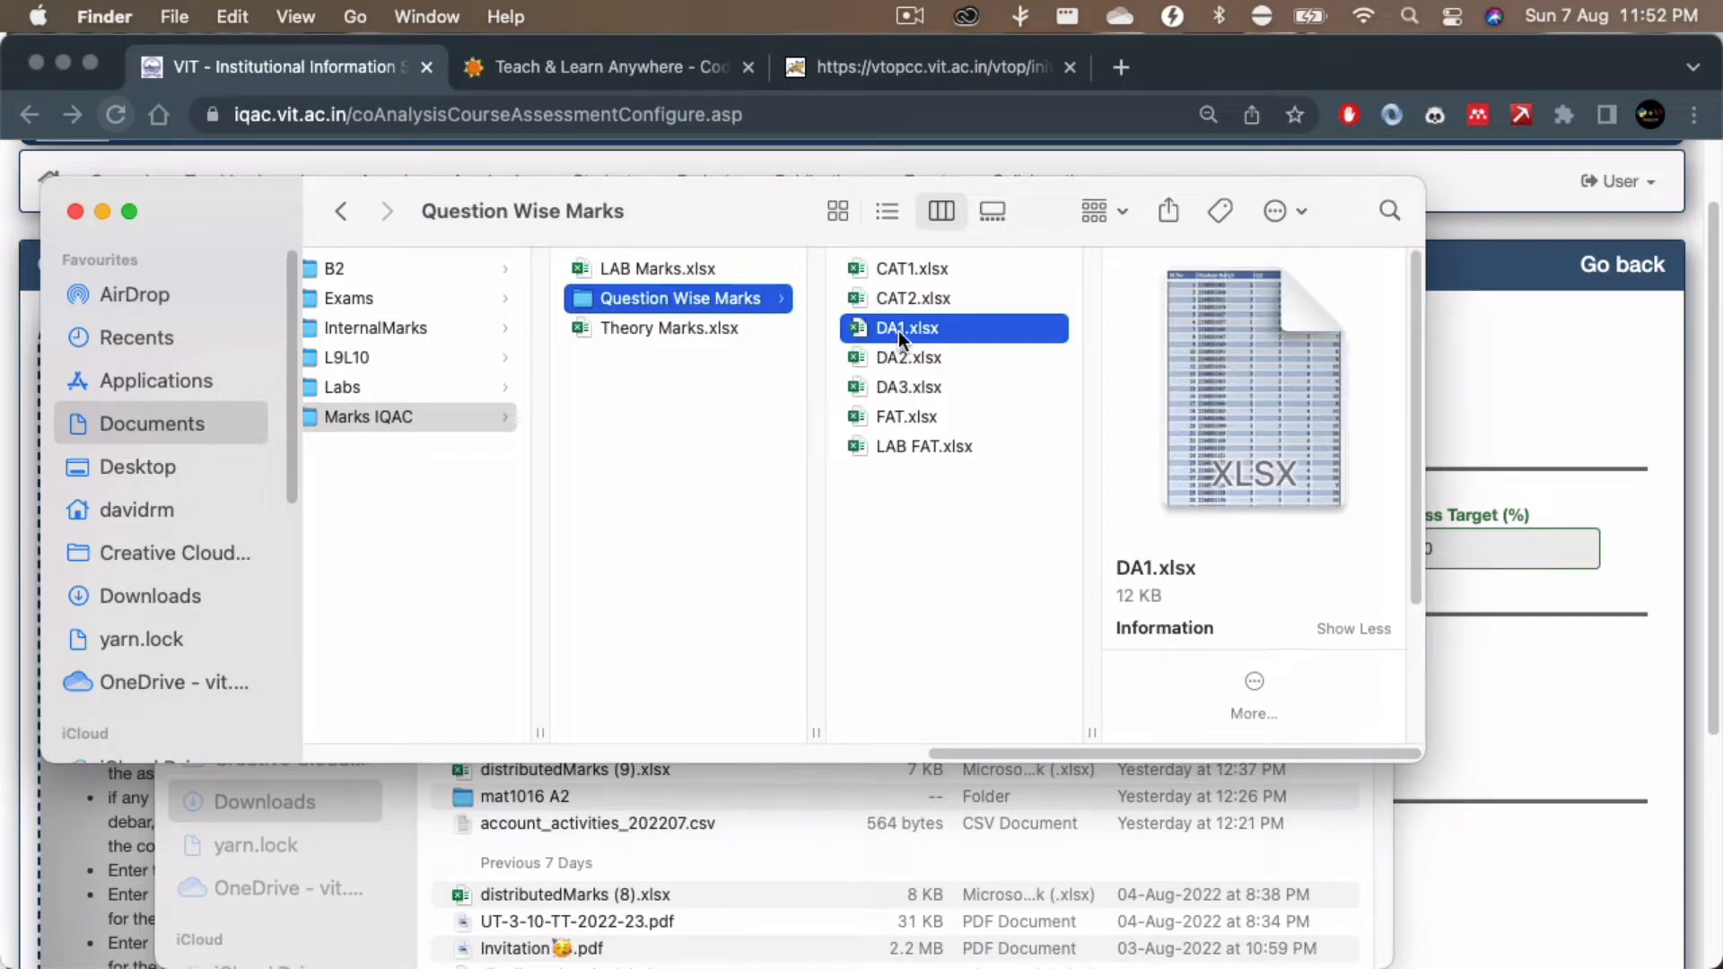
{"action": "double_click", "coordinate": [897, 330]}
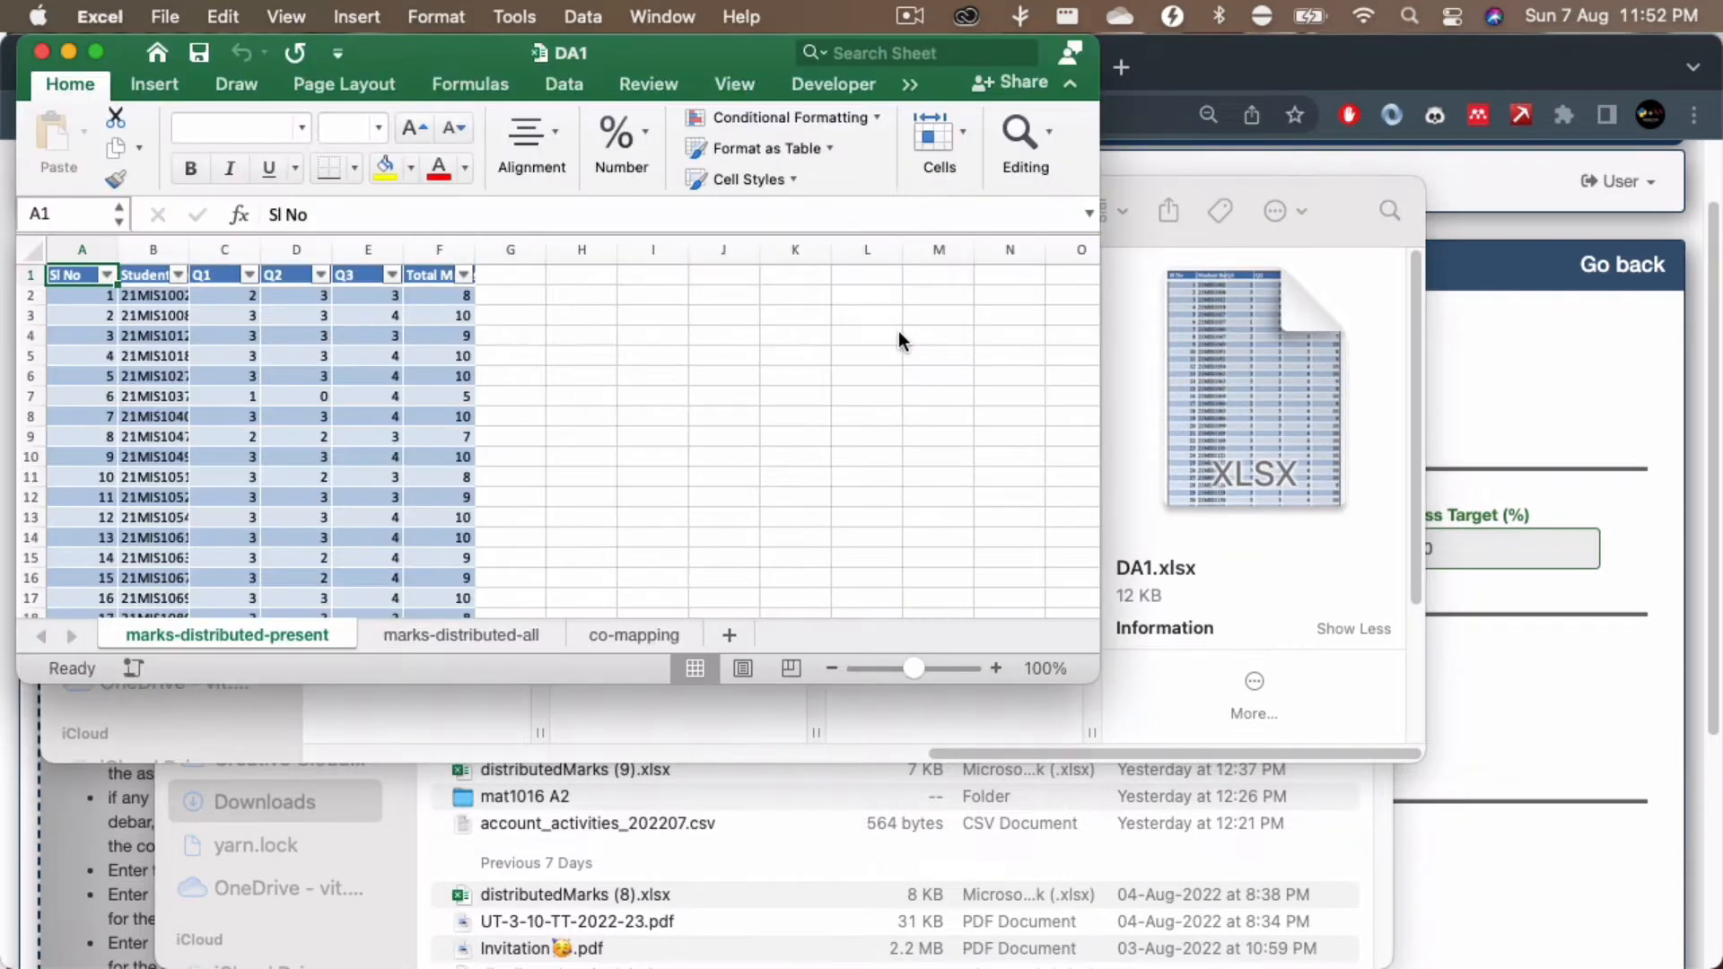
Step: Enlarge the DA1 workbook window and fit the Student Reg No column to its contents
{"action": "left_click_drag", "start_coordinate": [458, 47], "coordinate": [536, 46]}
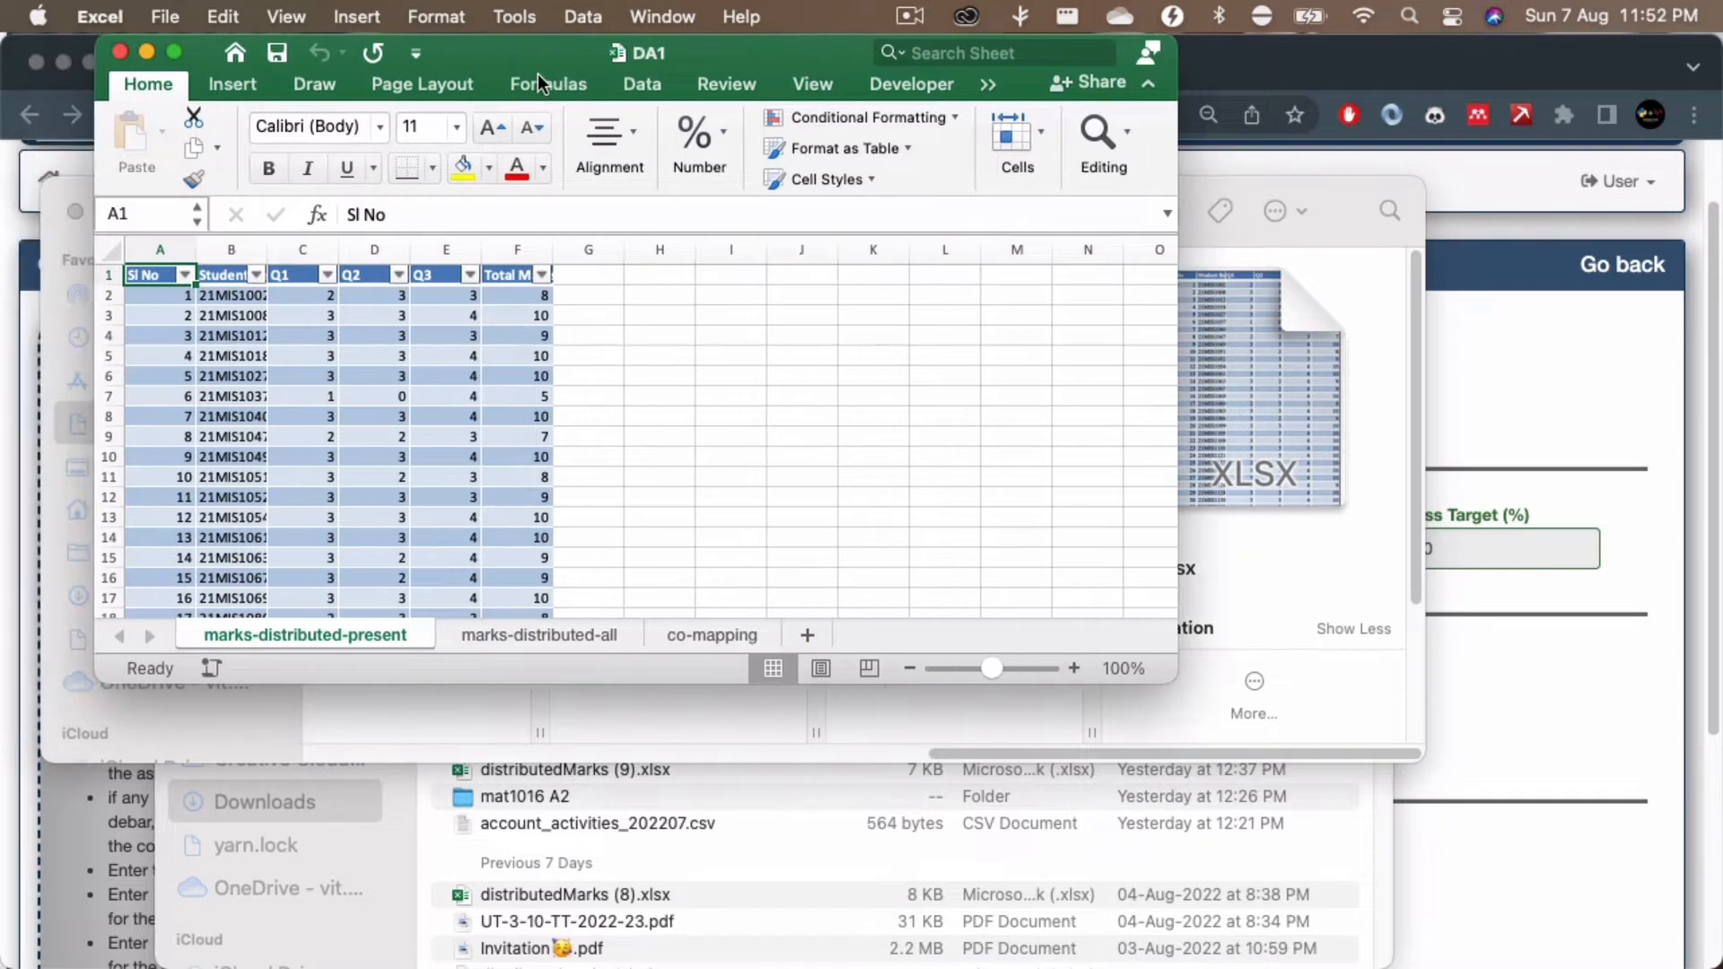
{"action": "left_click_drag", "start_coordinate": [1177, 683], "coordinate": [1365, 801]}
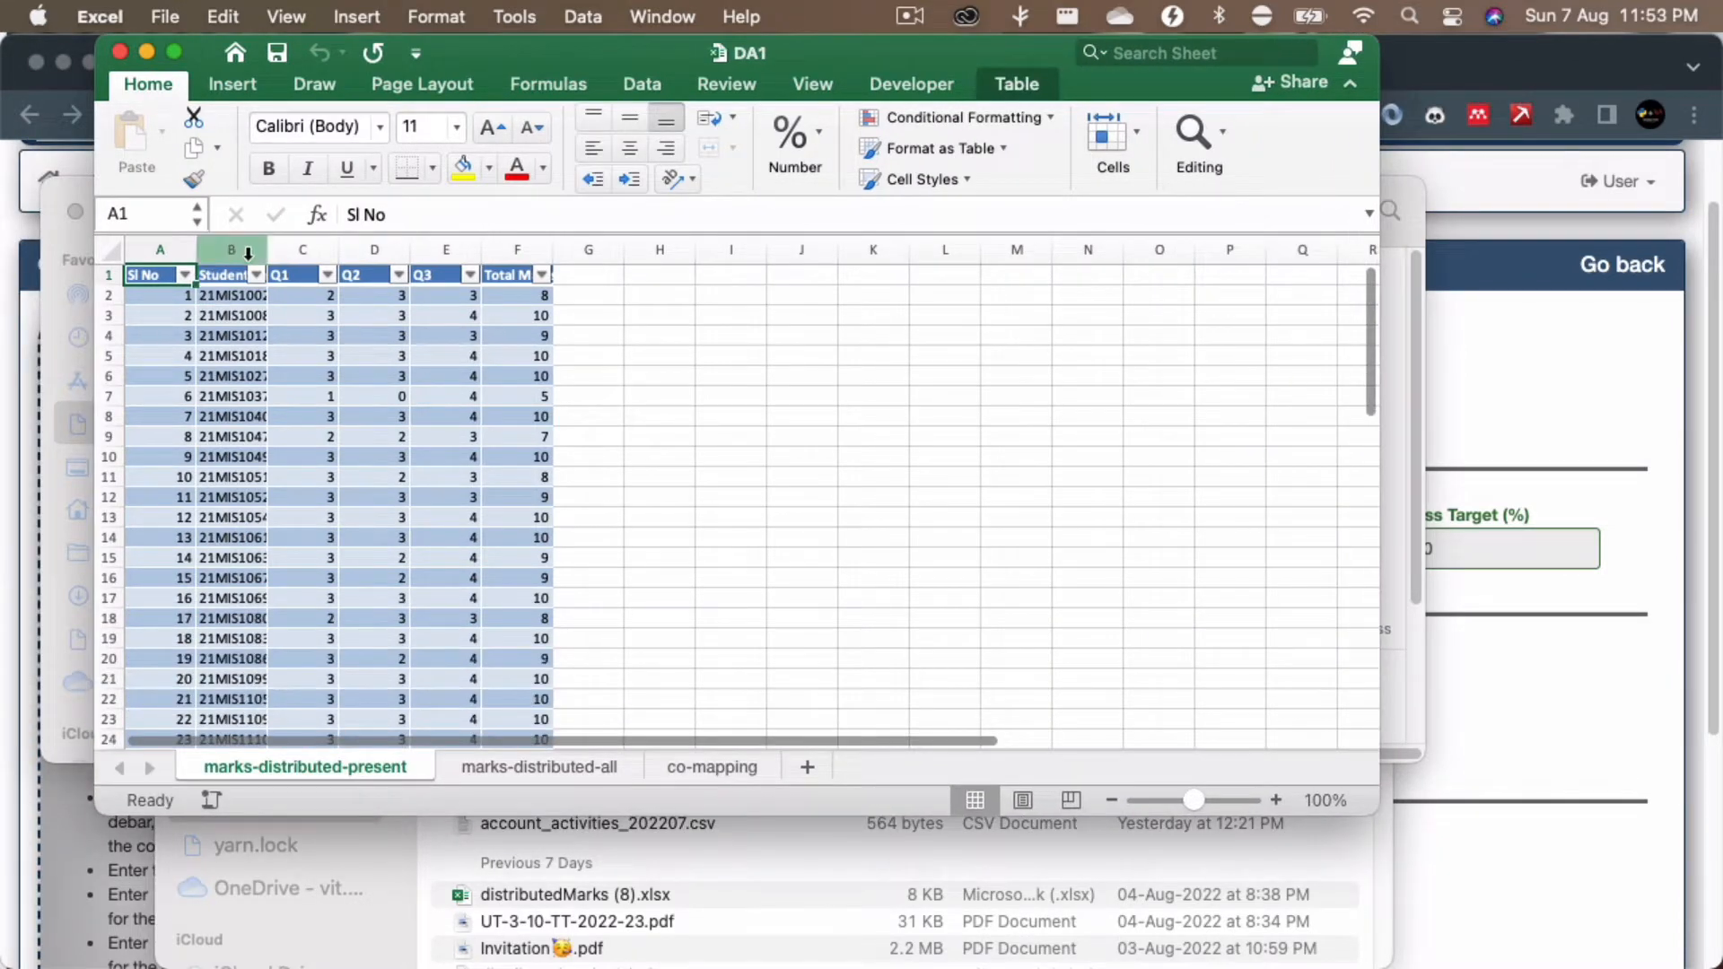
{"action": "double_click", "coordinate": [264, 246]}
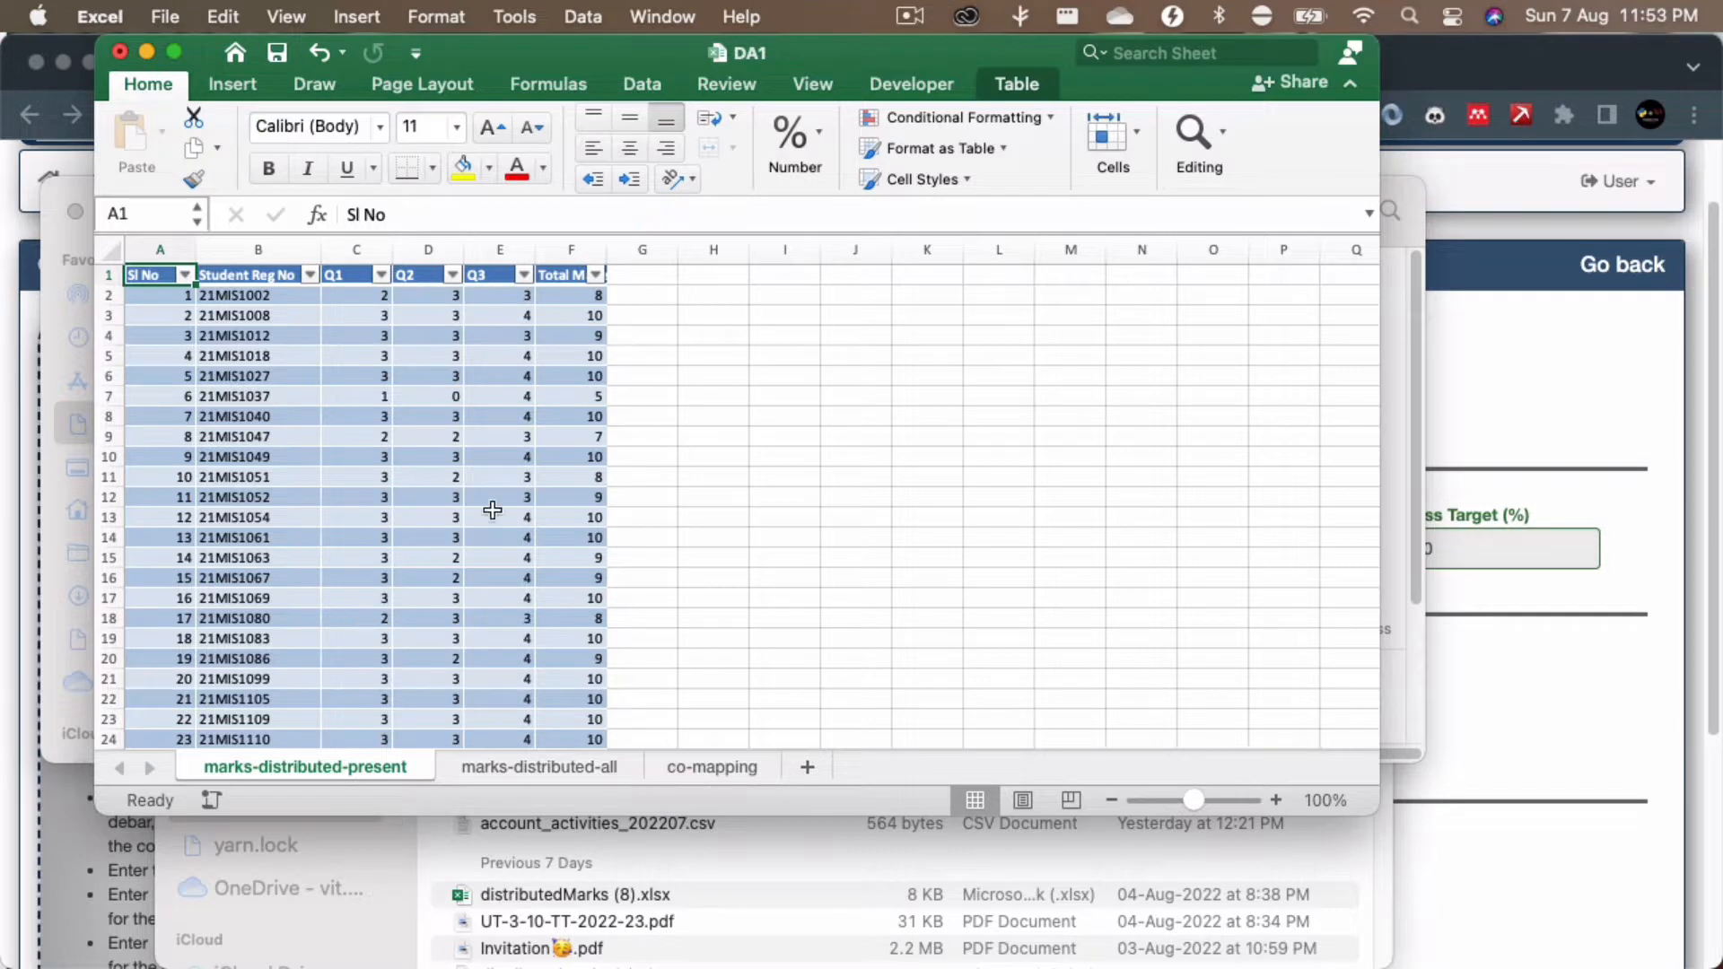
Step: Show the co-mapping sheet and fit the Question Number column to its contents
{"action": "left_click", "coordinate": [729, 770]}
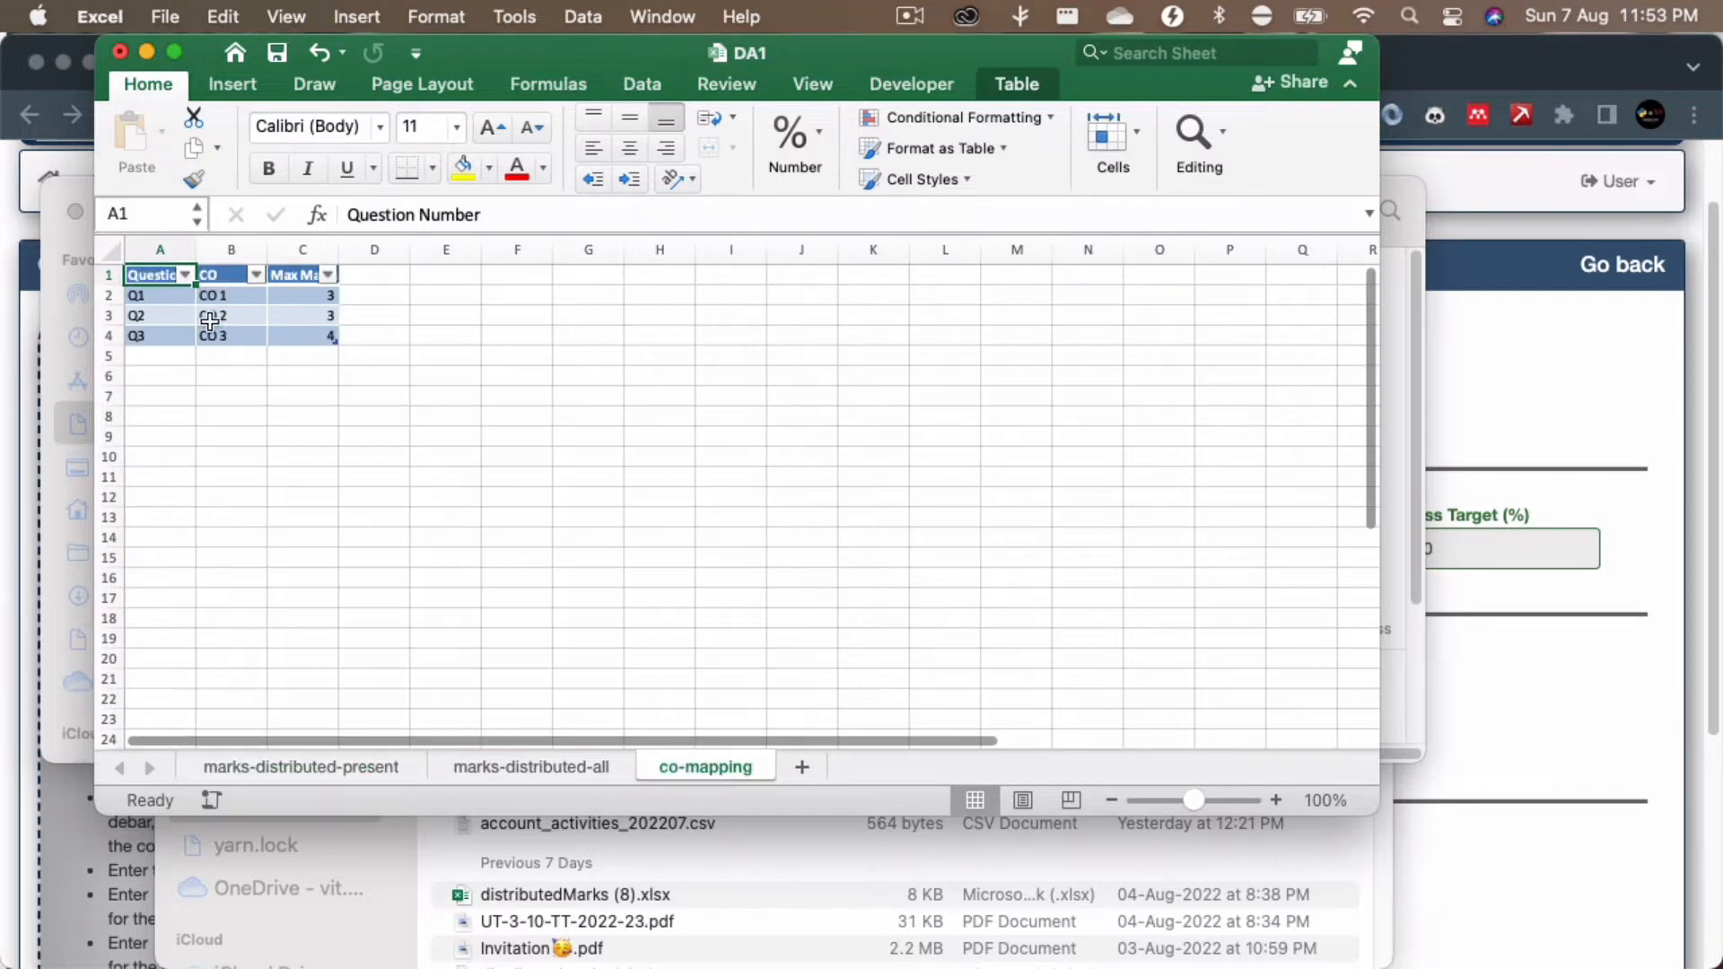
{"action": "double_click", "coordinate": [198, 247]}
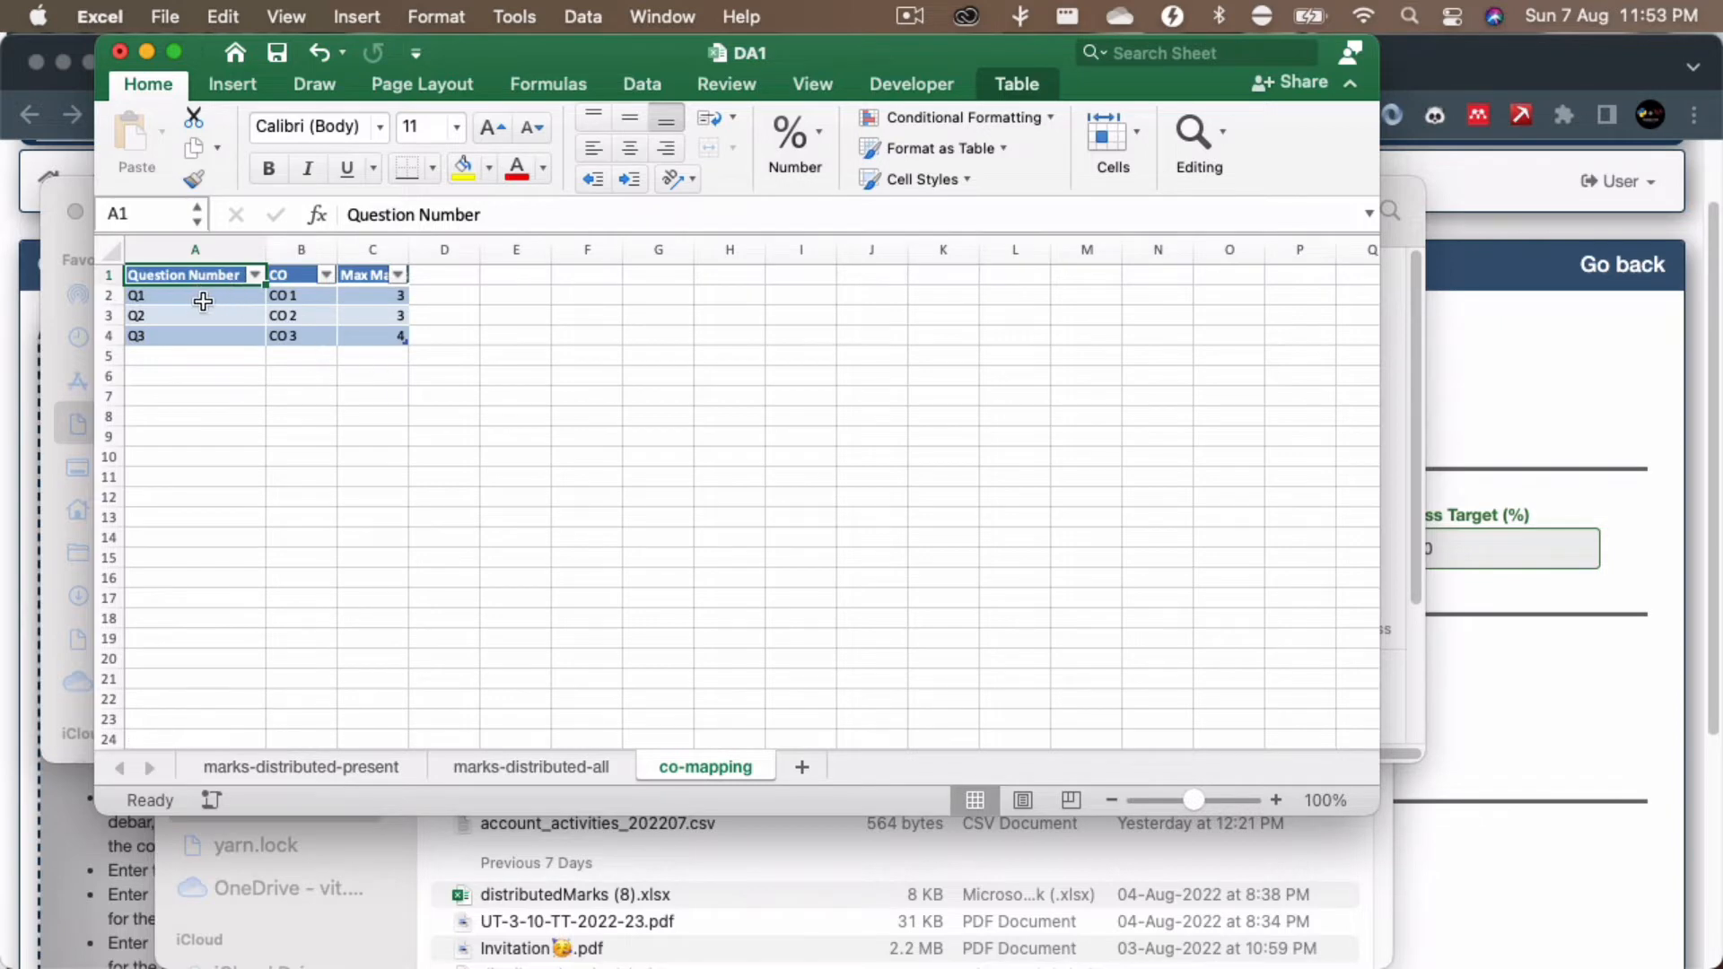
Step: Examine the course outcome and maximum marks mapped to questions Q1, Q2 and Q3 on the co-mapping sheet
{"action": "left_click", "coordinate": [213, 293]}
{"action": "left_click", "coordinate": [302, 297]}
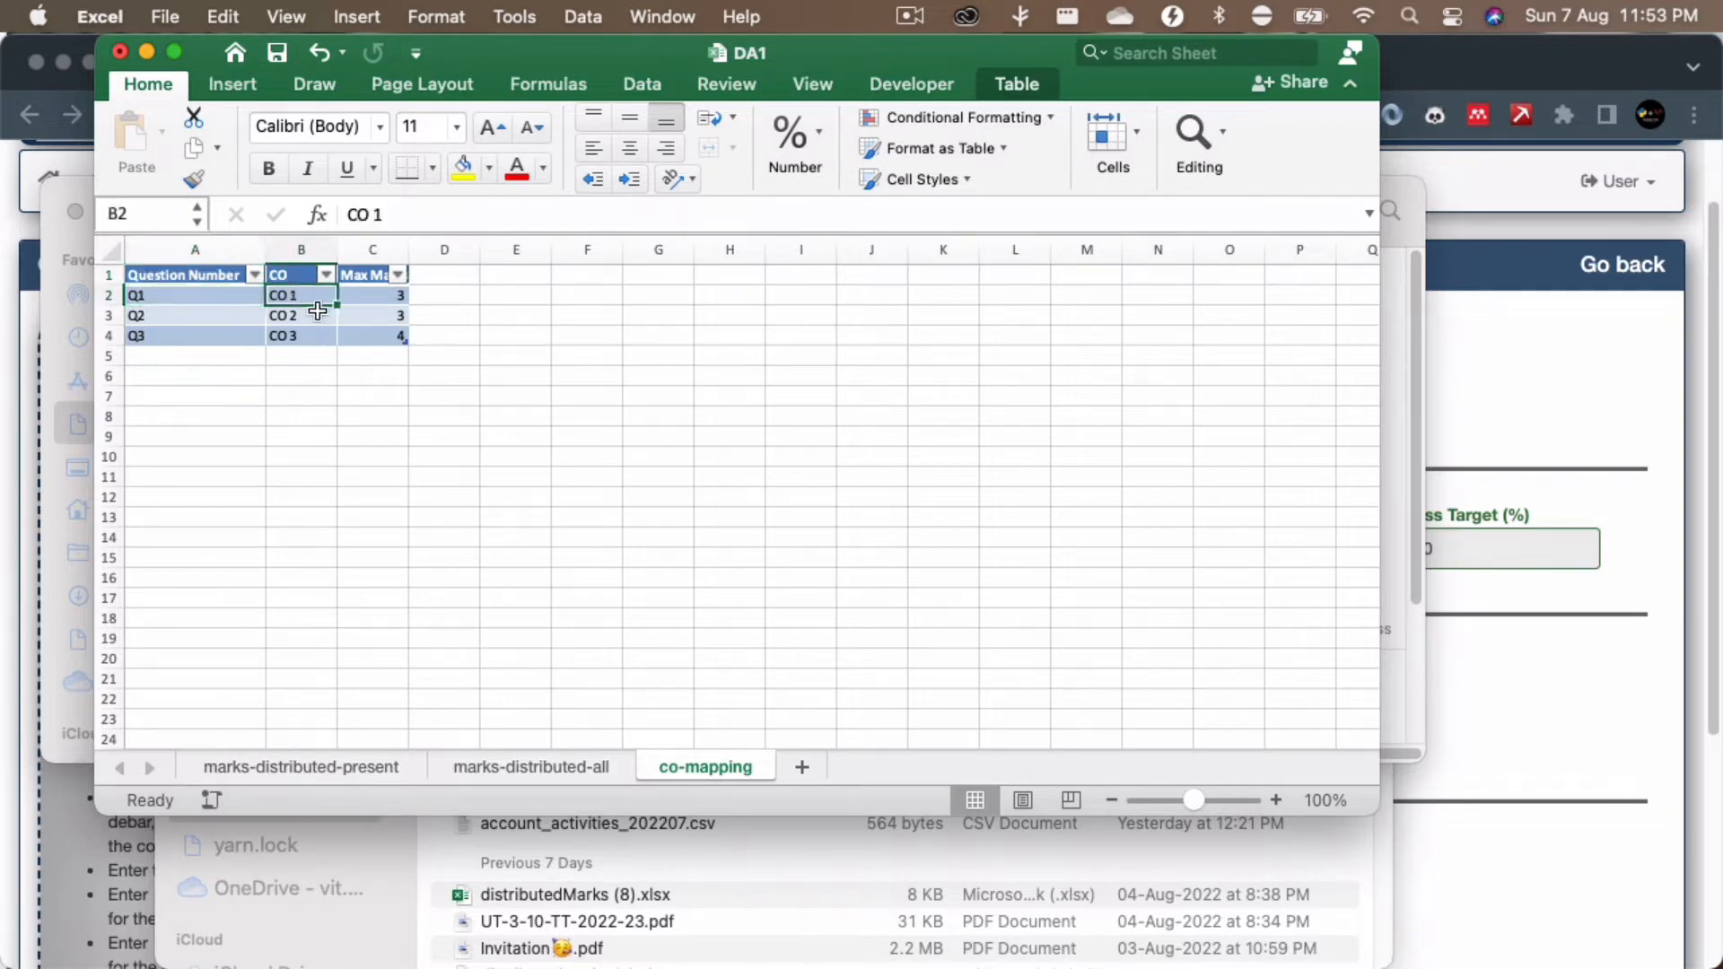
{"action": "left_click", "coordinate": [388, 301]}
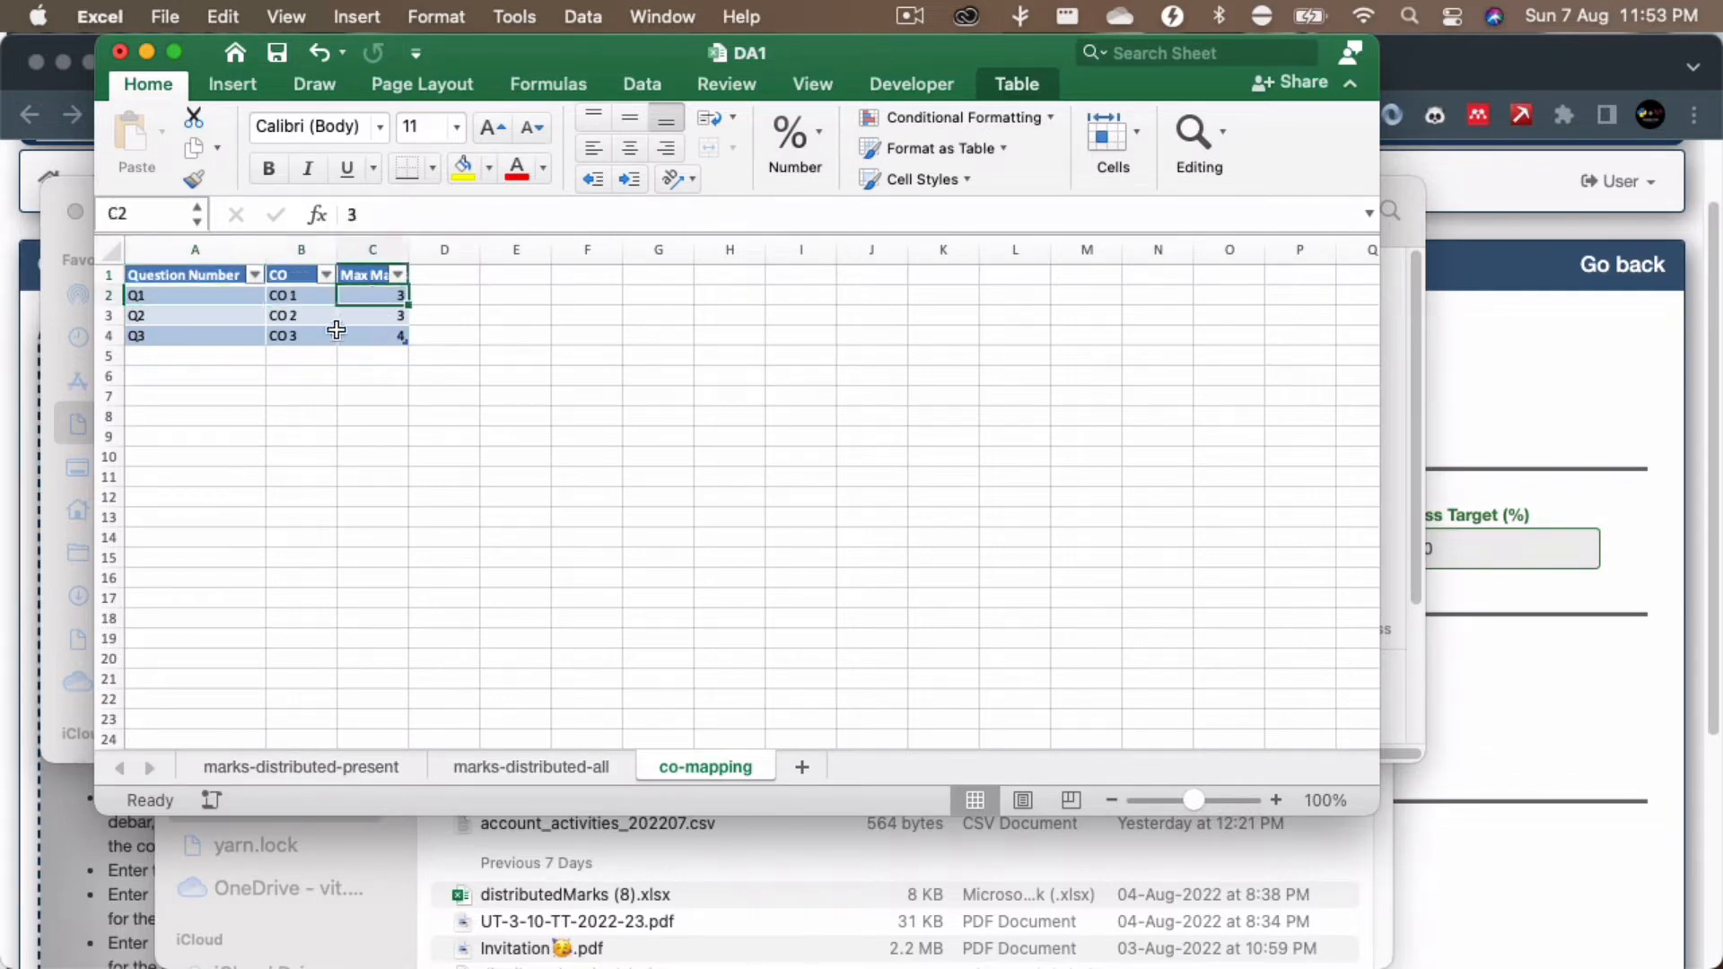
{"action": "left_click", "coordinate": [305, 319]}
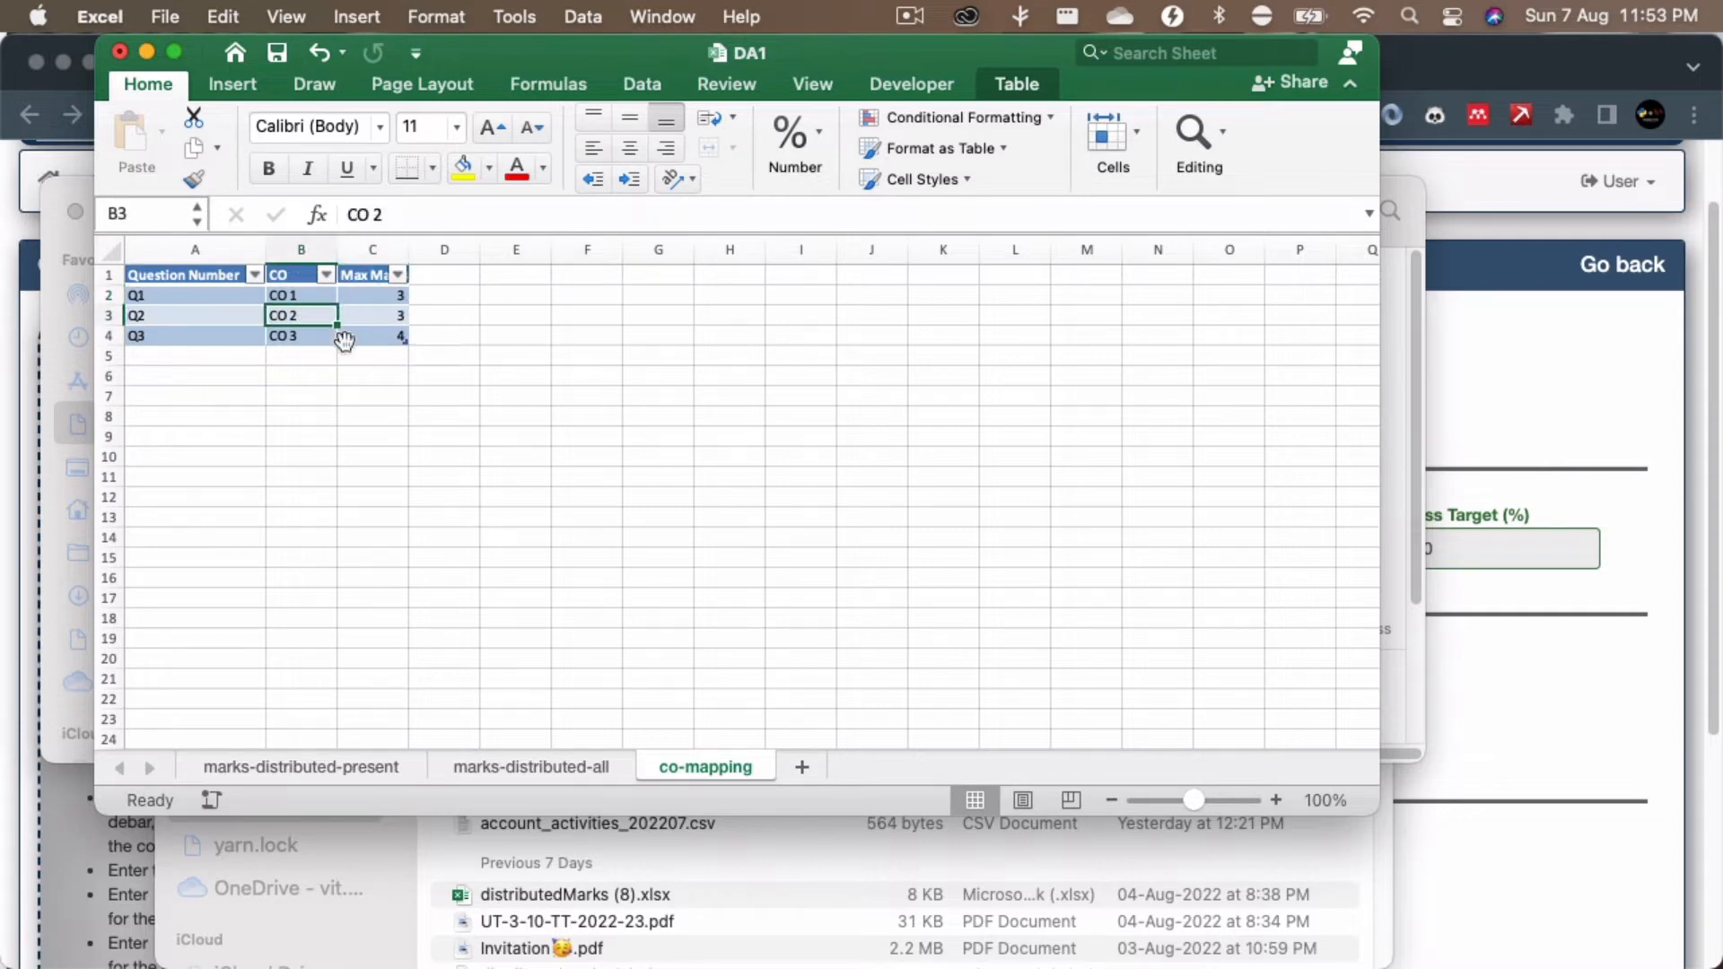
{"action": "left_click", "coordinate": [373, 319]}
{"action": "key", "text": "super+a"}
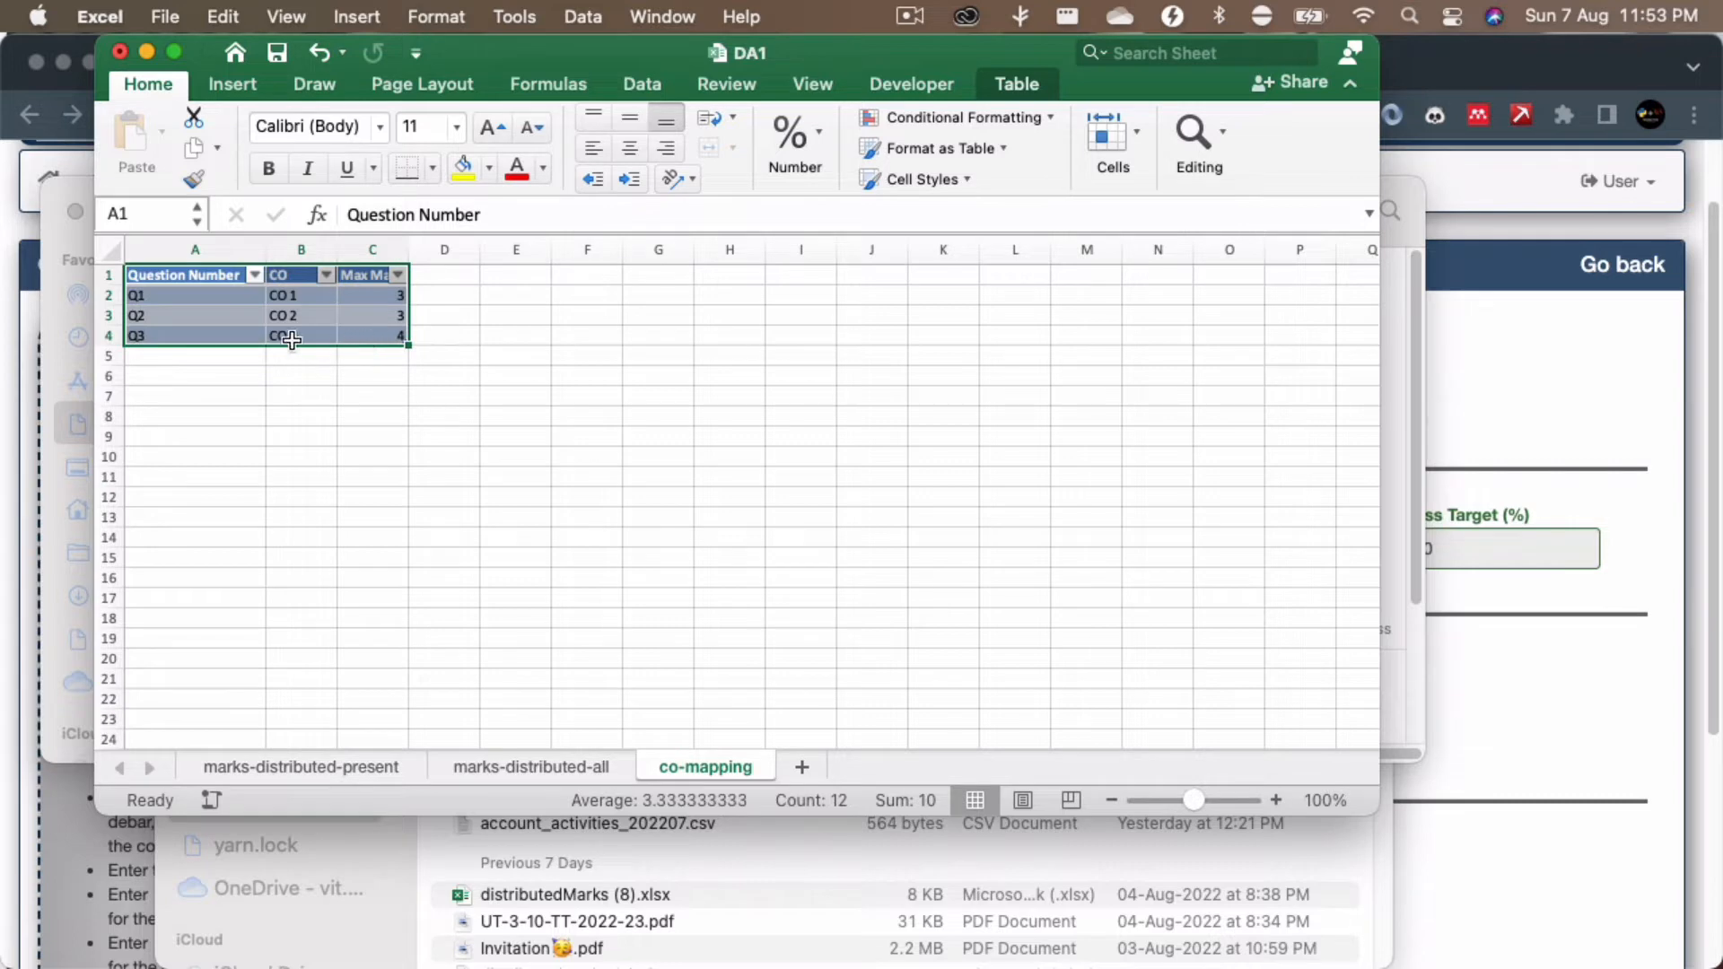
{"action": "left_click", "coordinate": [292, 339]}
{"action": "left_click", "coordinate": [372, 336]}
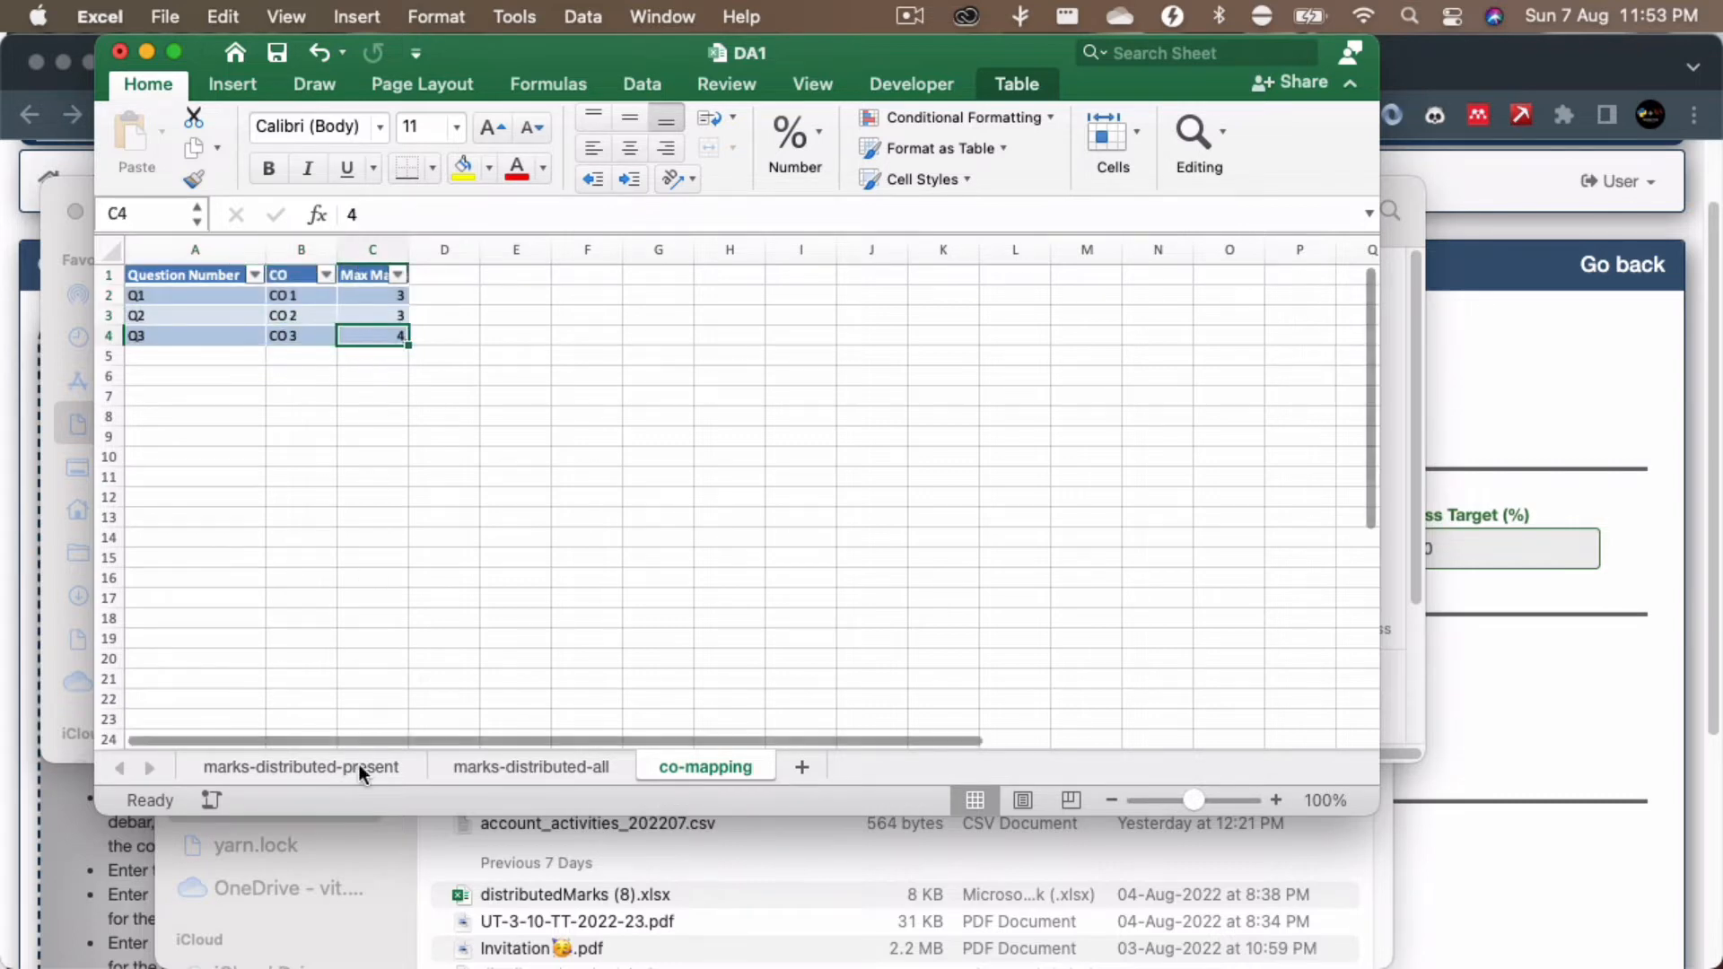
Step: Compare the question-wise marks on the marks-distributed-present sheet with the absentee entries on the marks-distributed-all sheet
{"action": "left_click", "coordinate": [361, 768]}
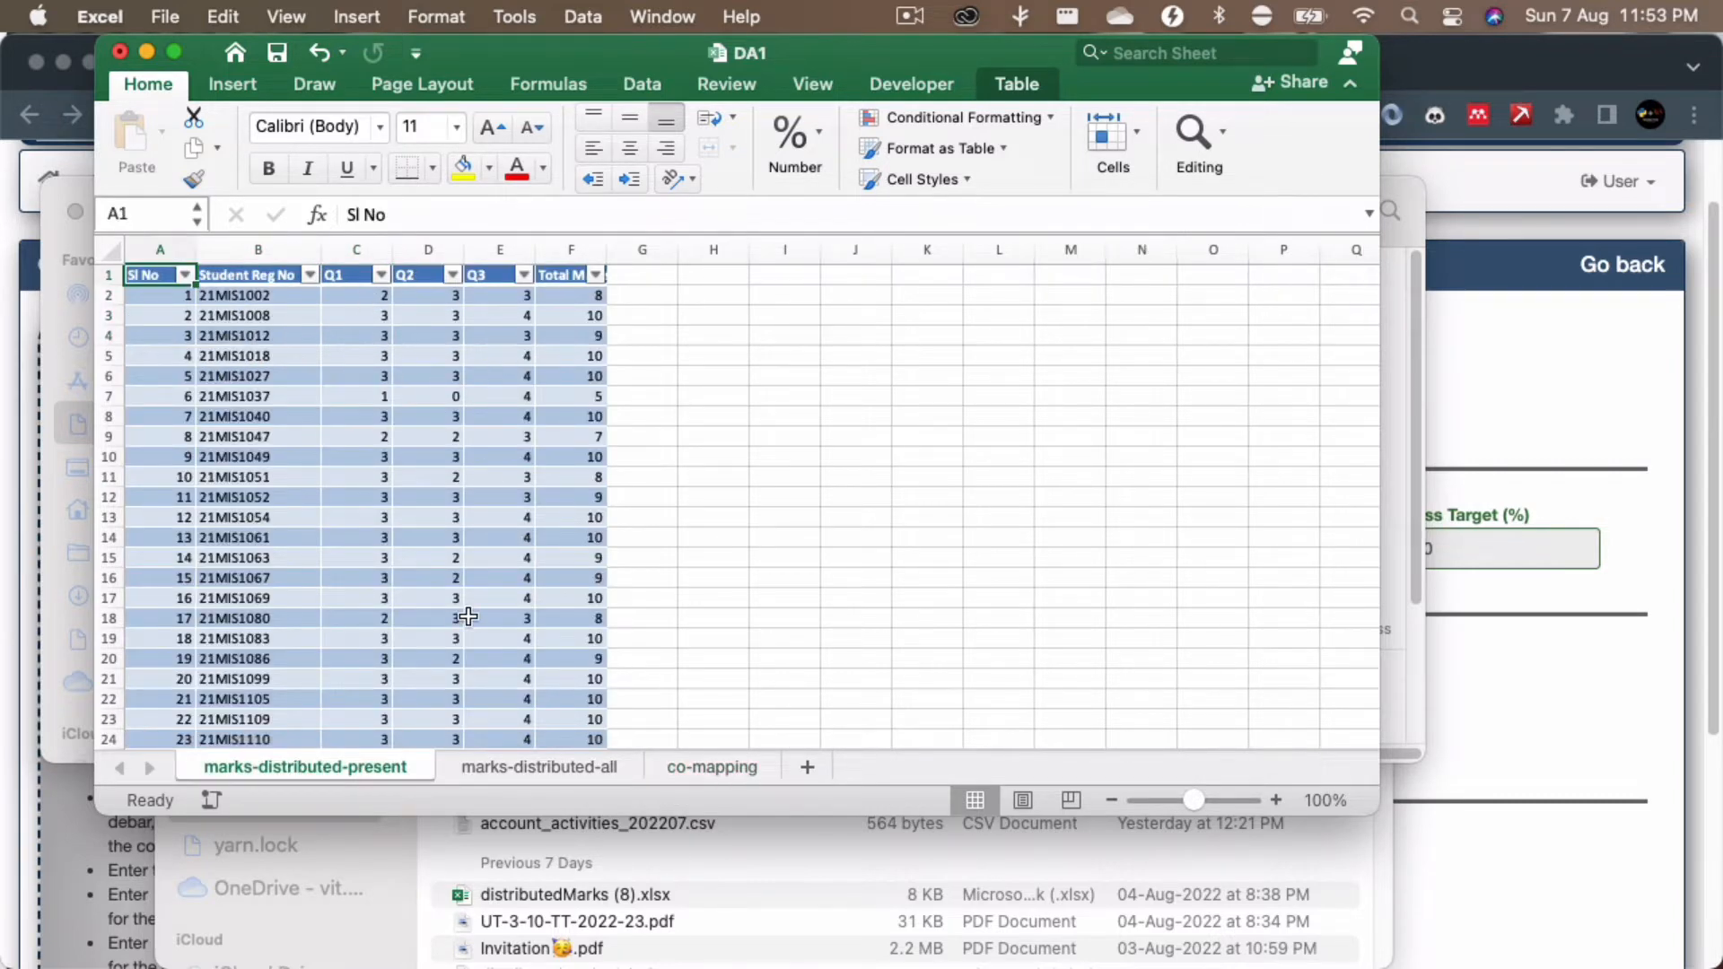
{"action": "scroll", "coordinate": [469, 618], "scroll_direction": "down", "scroll_amount": 1}
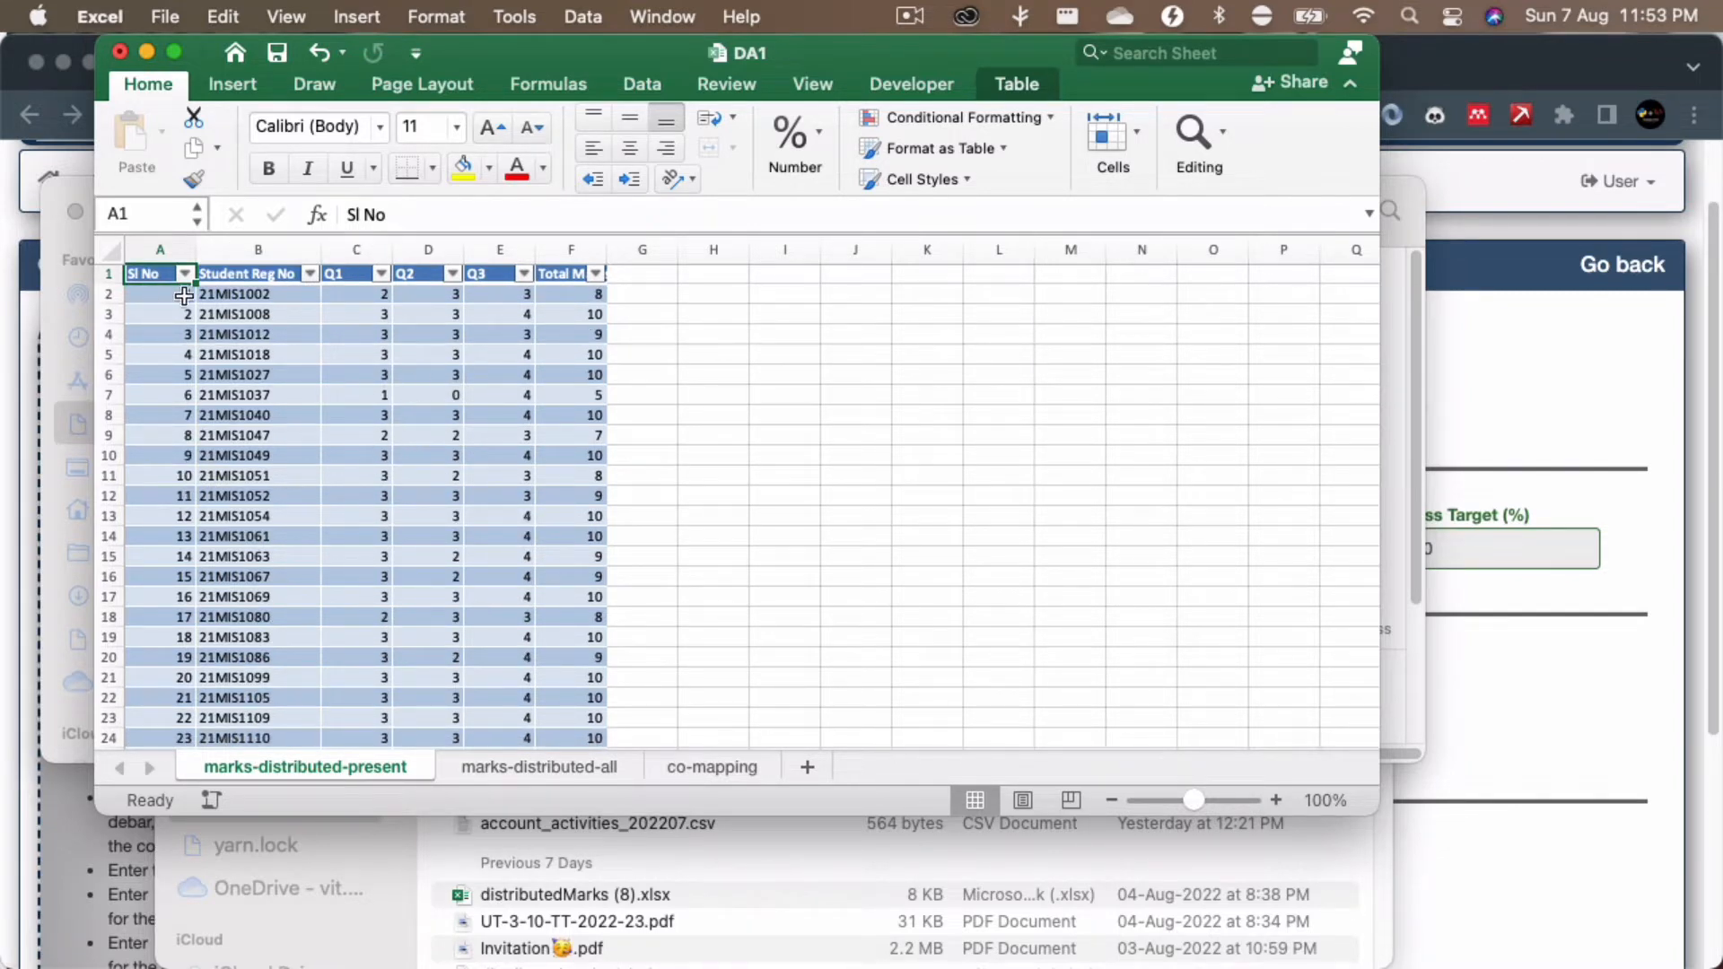
{"action": "scroll", "coordinate": [386, 426], "scroll_direction": "down", "scroll_amount": 10}
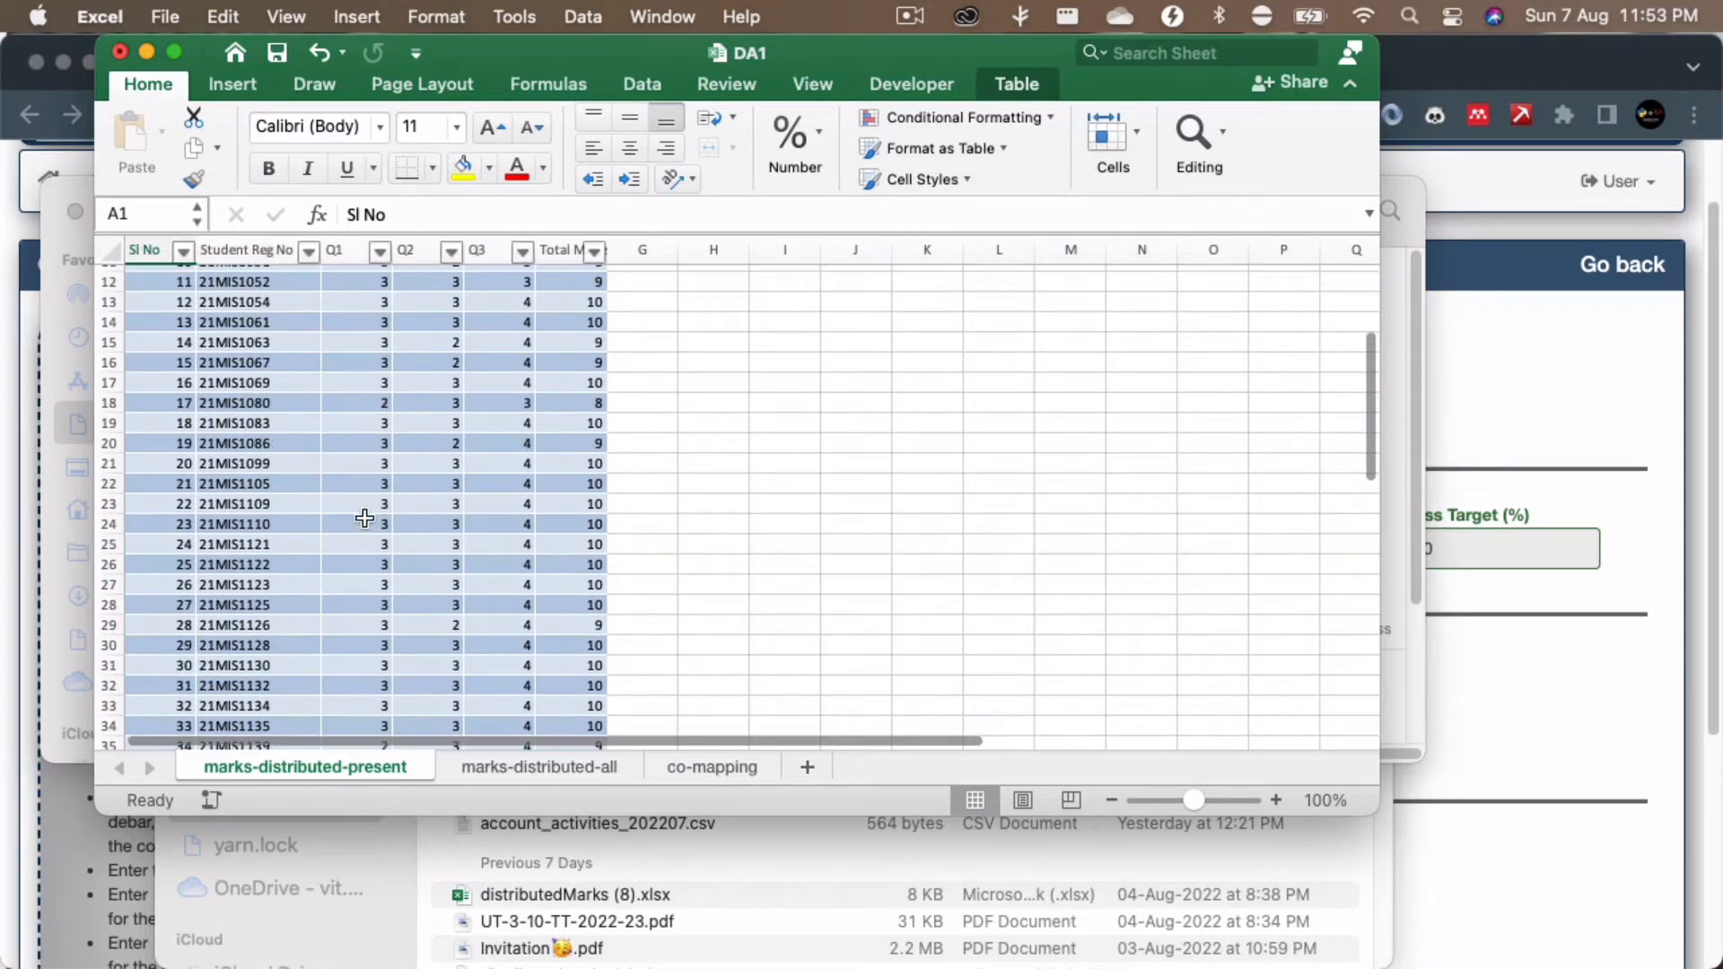
{"action": "left_click", "coordinate": [547, 769]}
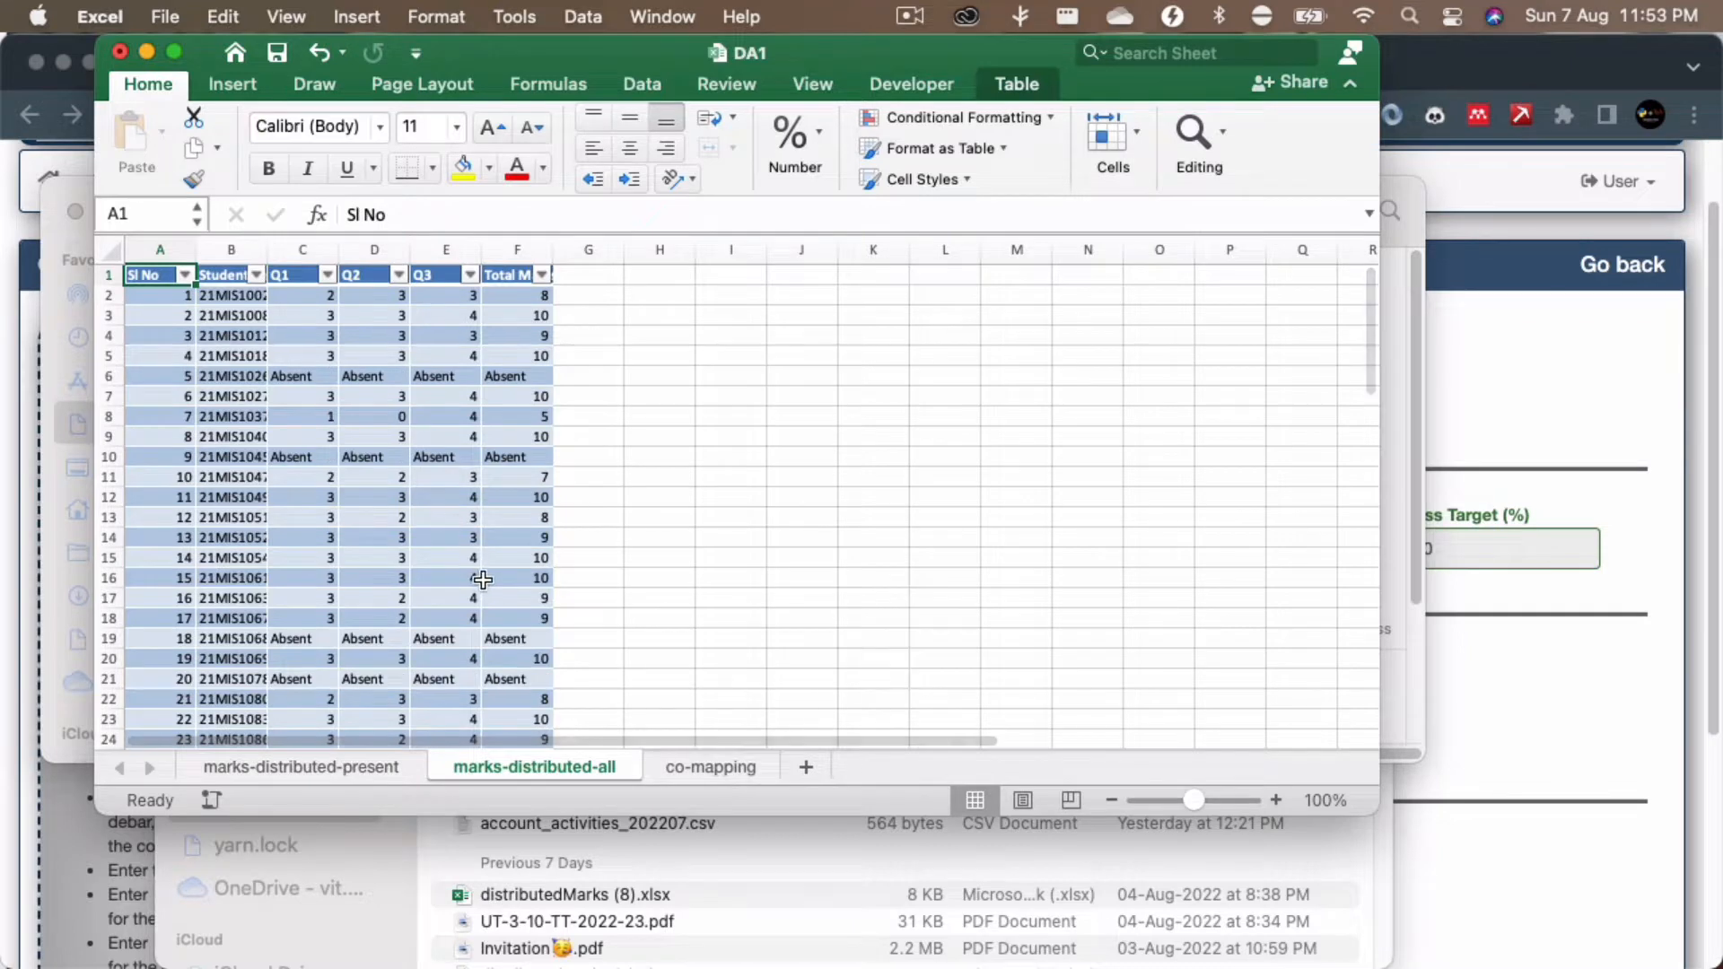
{"action": "scroll", "coordinate": [483, 581], "scroll_direction": "down", "scroll_amount": 5}
{"action": "scroll", "coordinate": [483, 581], "scroll_direction": "down", "scroll_amount": 5}
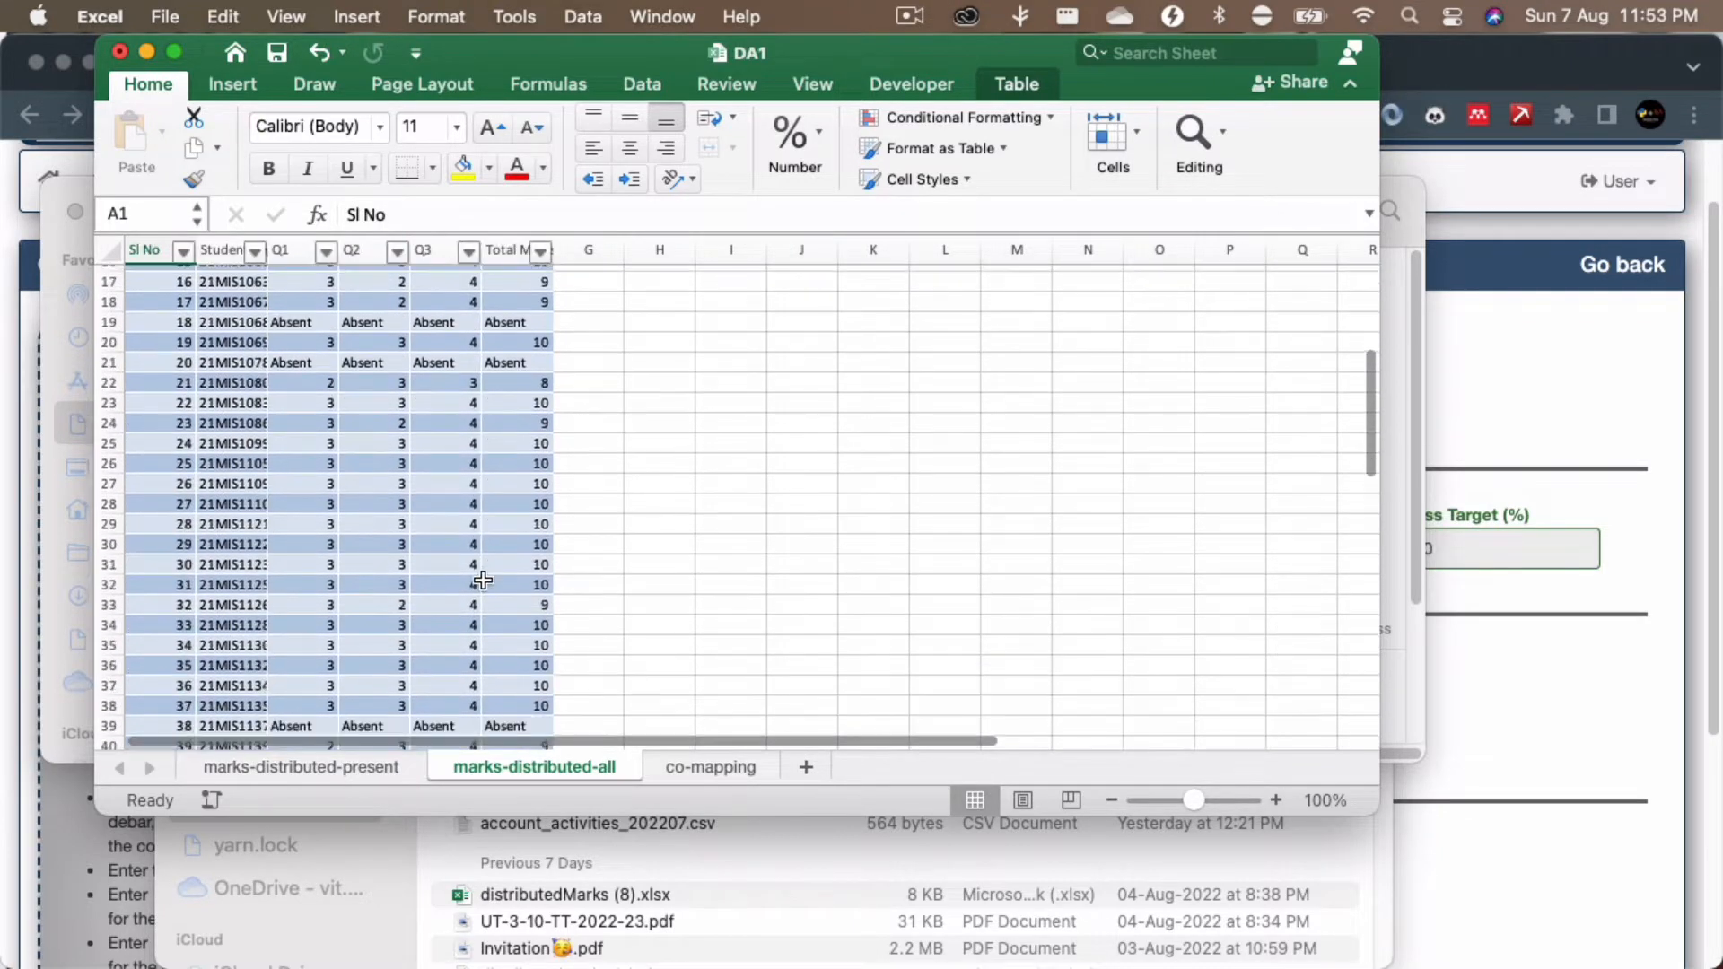
{"action": "scroll", "coordinate": [483, 581], "scroll_direction": "up", "scroll_amount": 7}
{"action": "scroll", "coordinate": [483, 579], "scroll_direction": "up", "scroll_amount": 1}
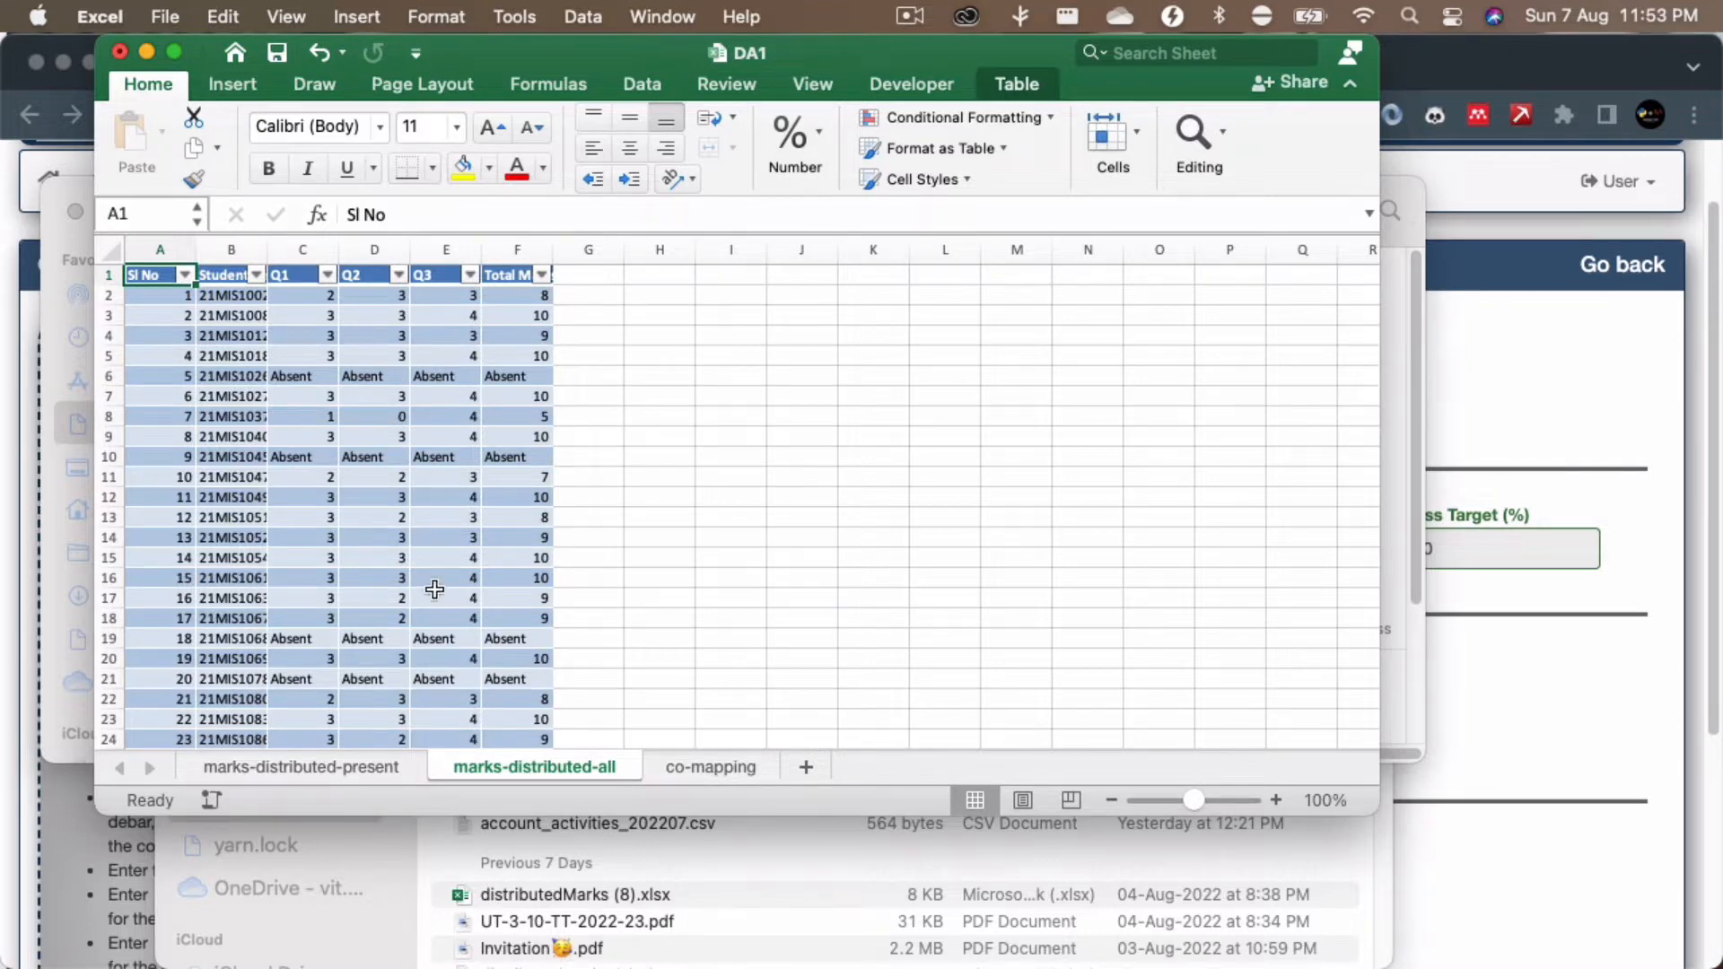
{"action": "left_click", "coordinate": [364, 772]}
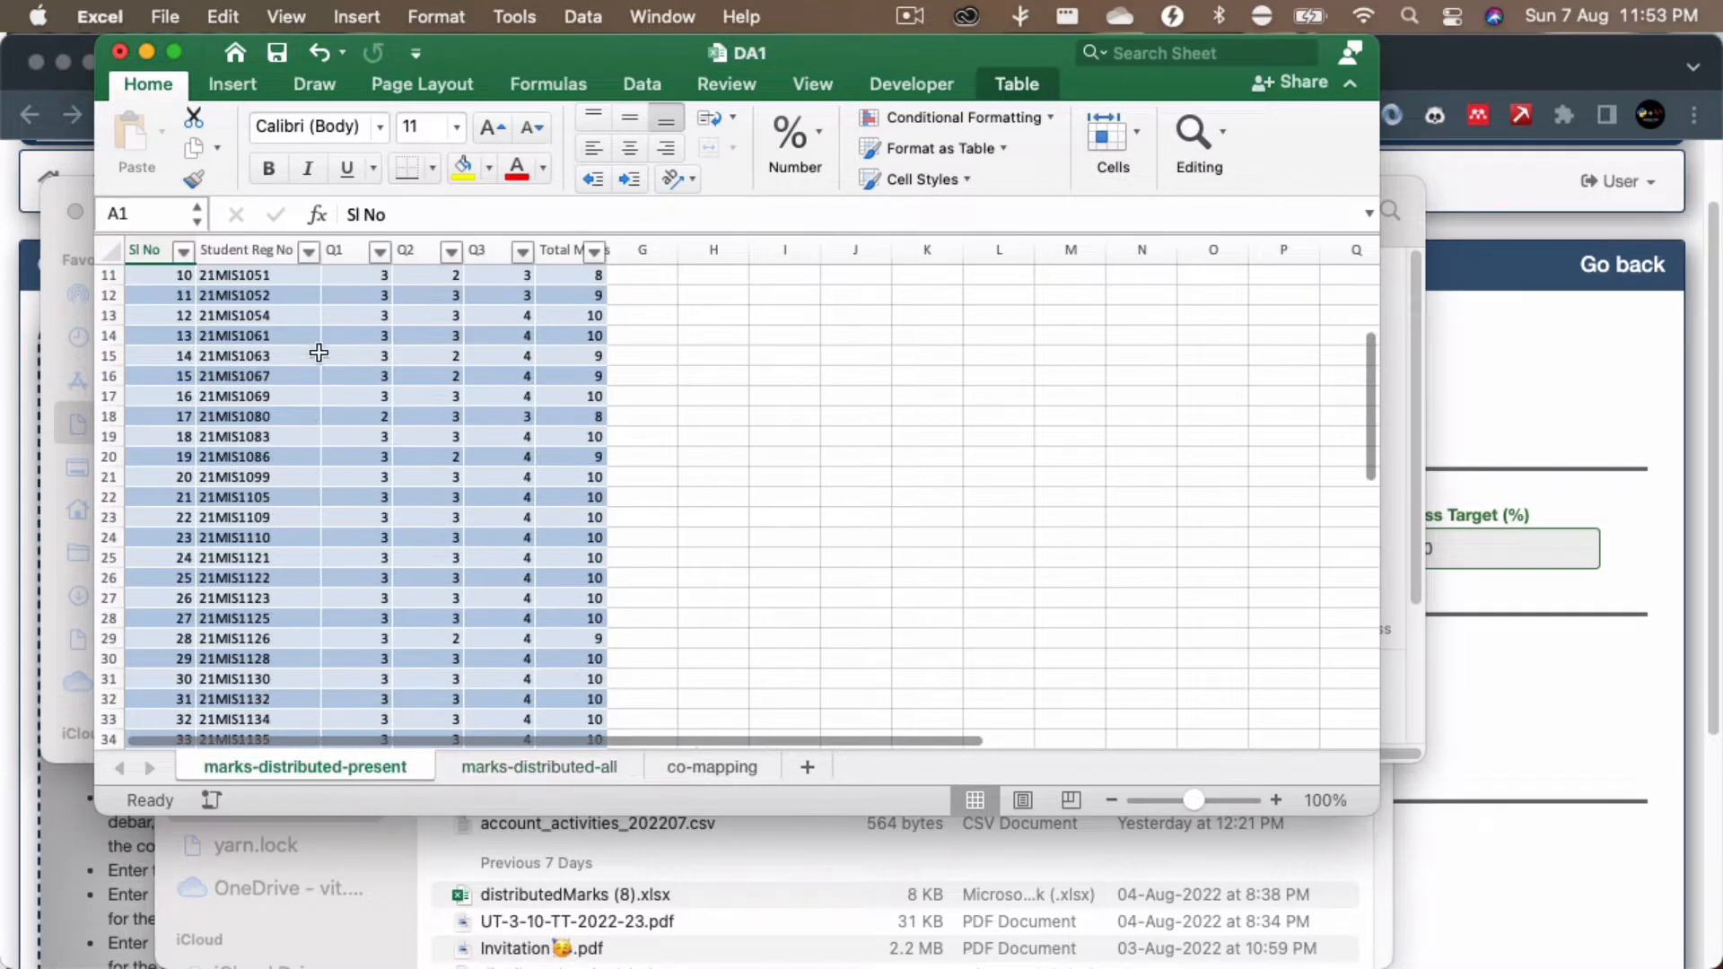
{"action": "scroll", "coordinate": [386, 527], "scroll_direction": "up", "scroll_amount": 5}
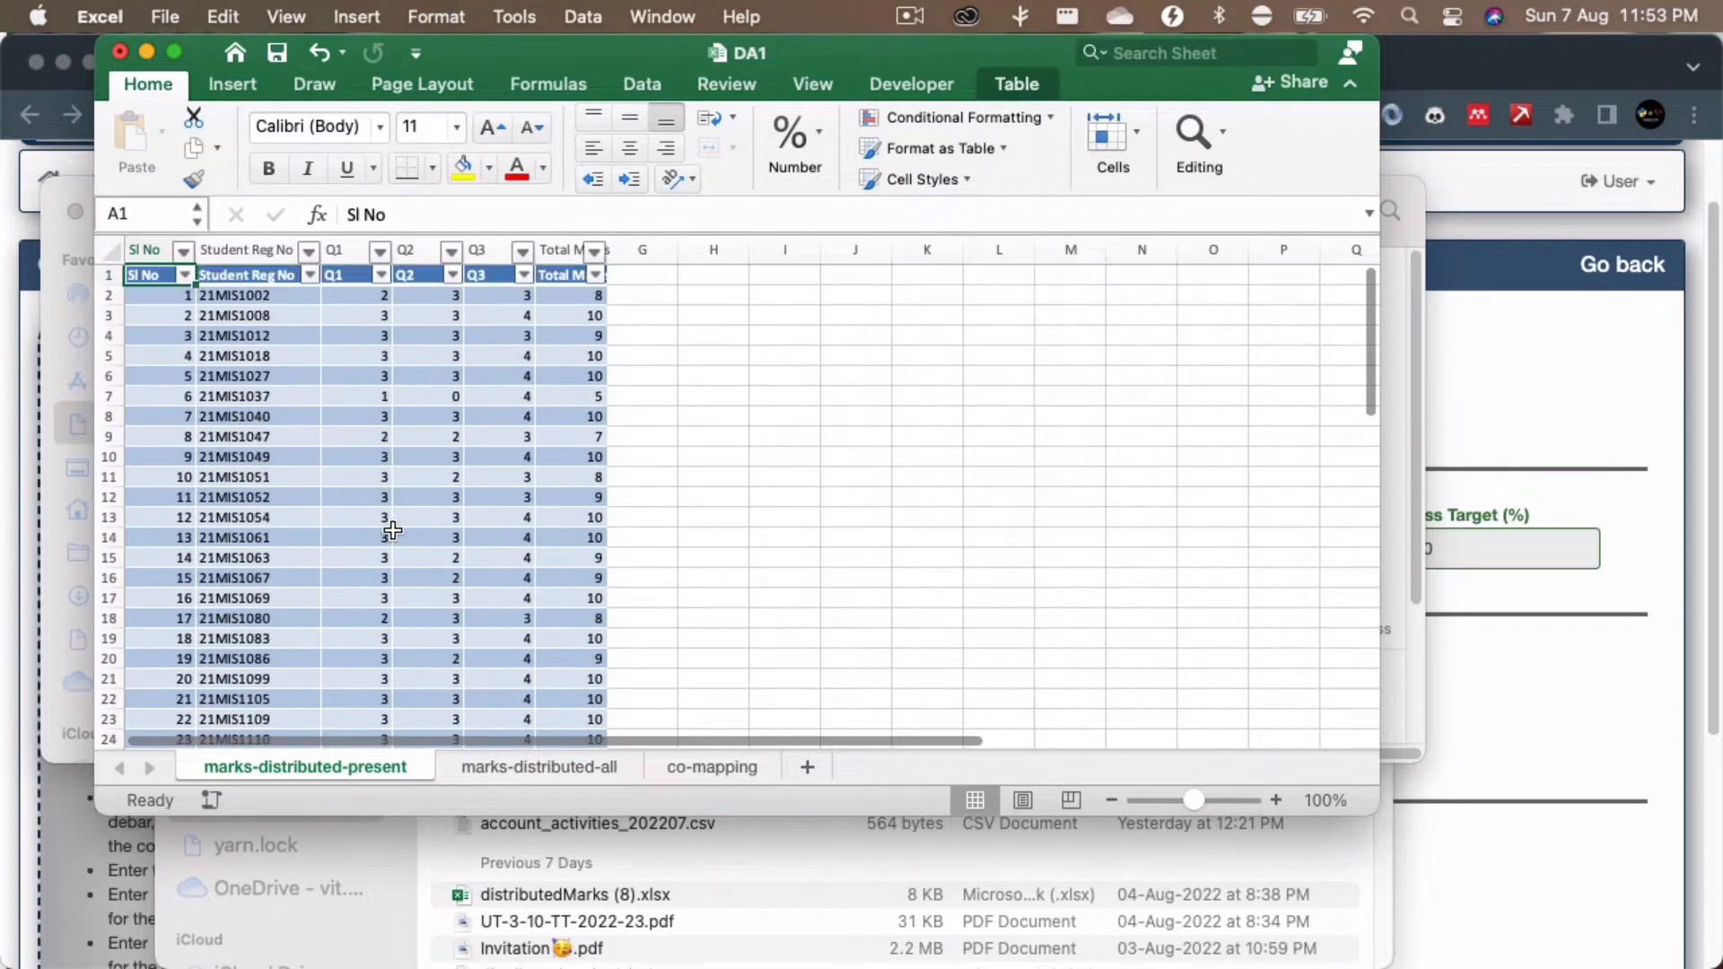
Step: Maximize the DA1 workbook and select all Sl No entries on marks-distributed-present, A2 to A54, to count the present students
{"action": "double_click", "coordinate": [806, 45]}
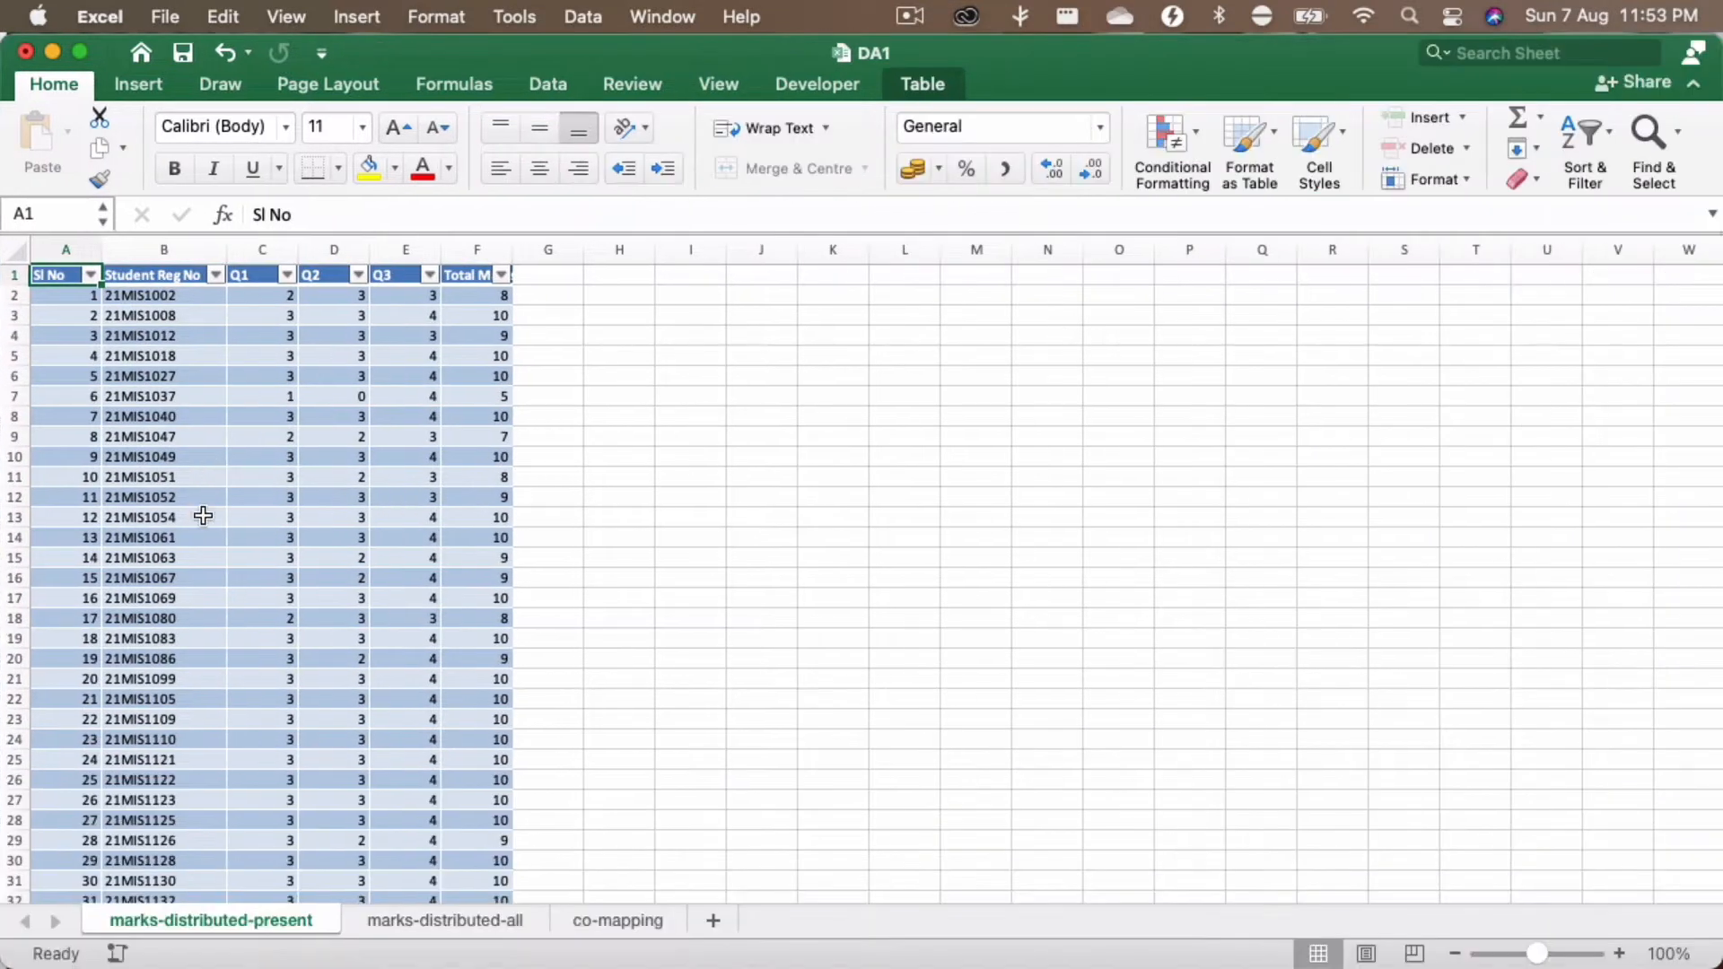
{"action": "scroll", "coordinate": [202, 514], "scroll_direction": "down", "scroll_amount": 5}
{"action": "scroll", "coordinate": [203, 514], "scroll_direction": "down", "scroll_amount": 5}
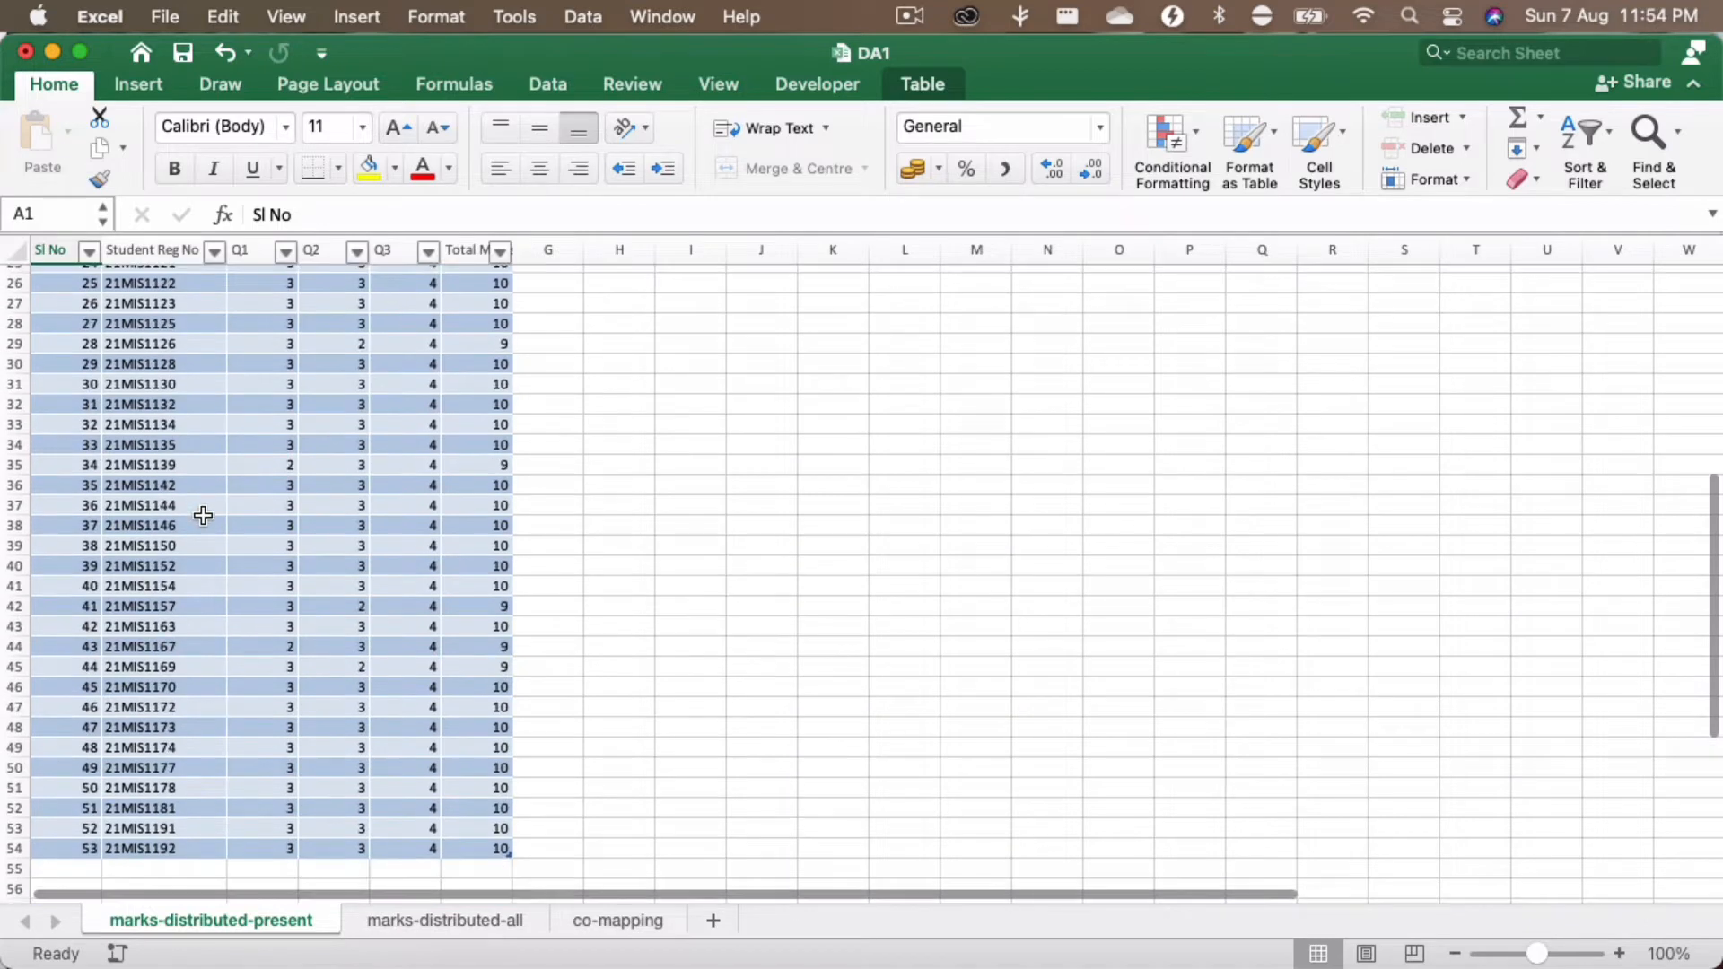
{"action": "left_click", "coordinate": [18, 789]}
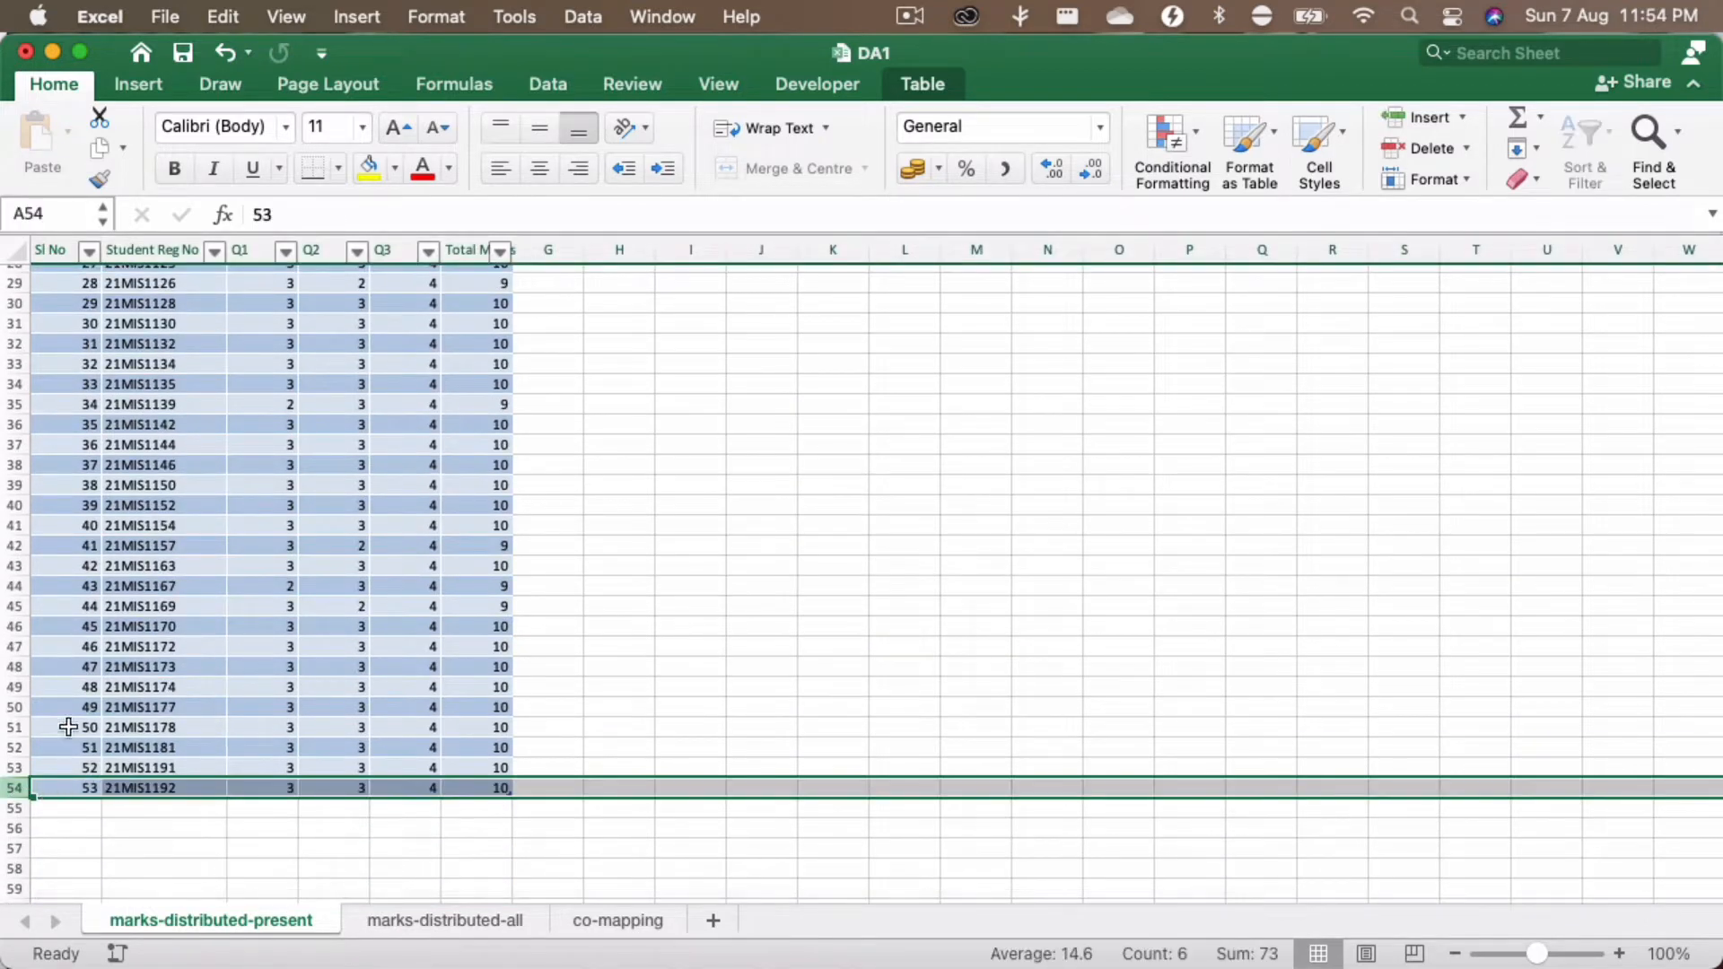
{"action": "scroll", "coordinate": [108, 610], "scroll_direction": "up", "scroll_amount": 8}
{"action": "scroll", "coordinate": [108, 609], "scroll_direction": "up", "scroll_amount": 2}
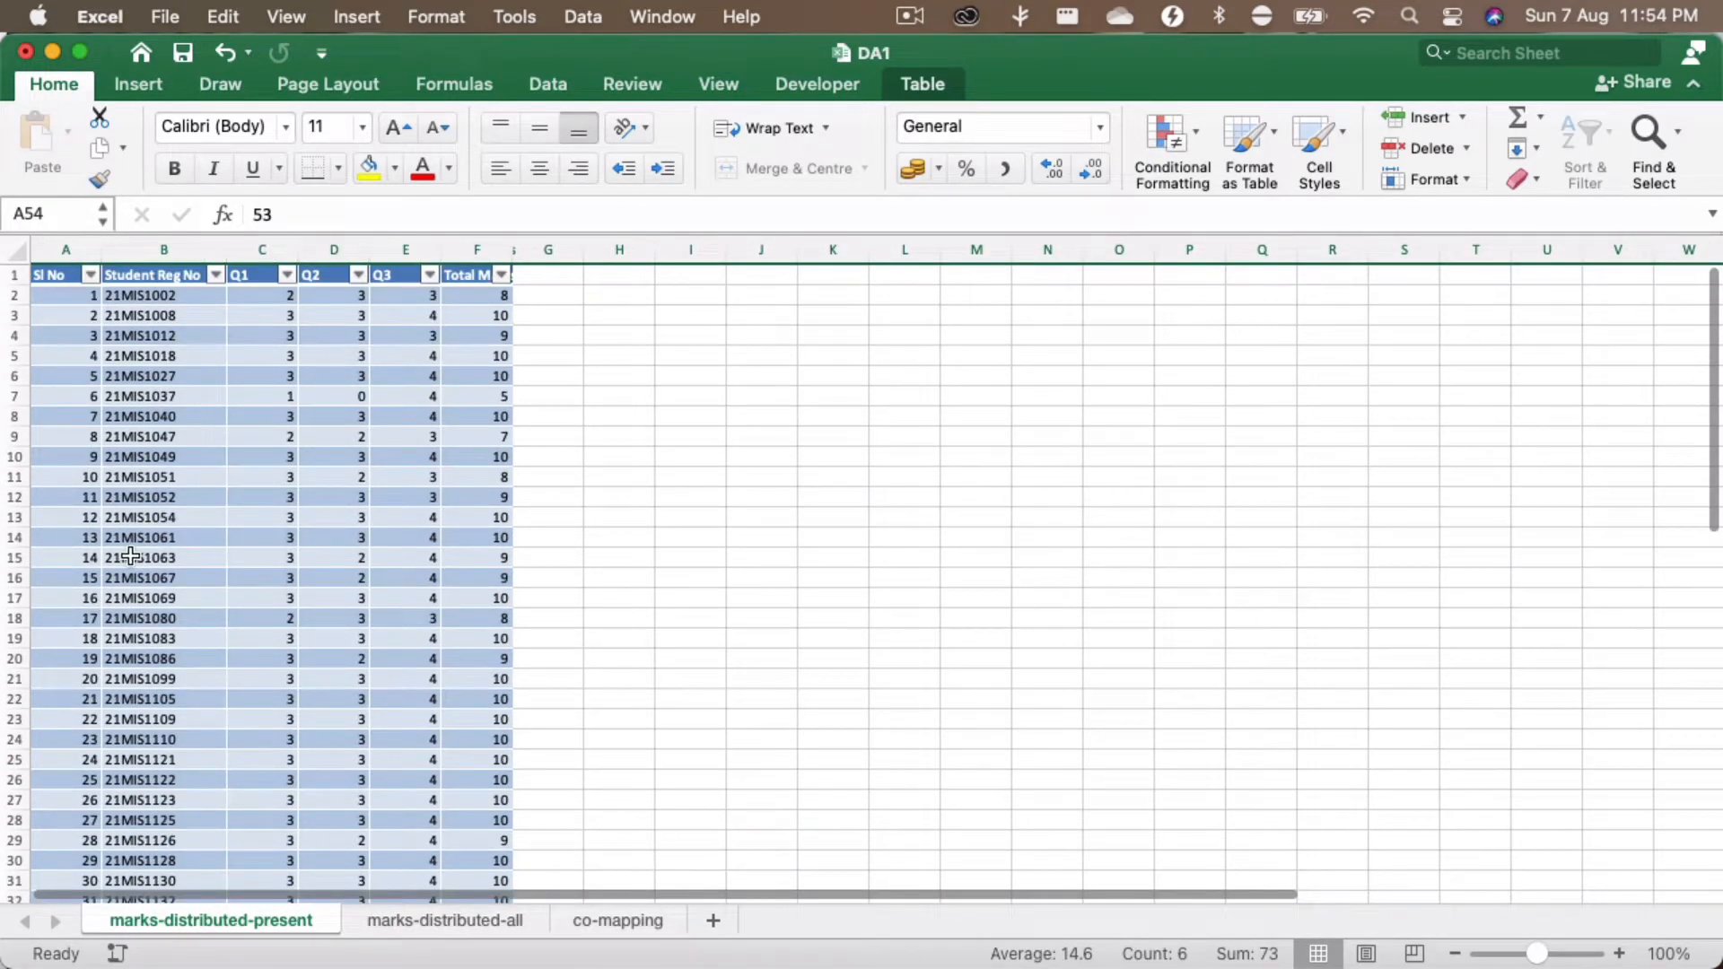
{"action": "left_click", "coordinate": [99, 295]}
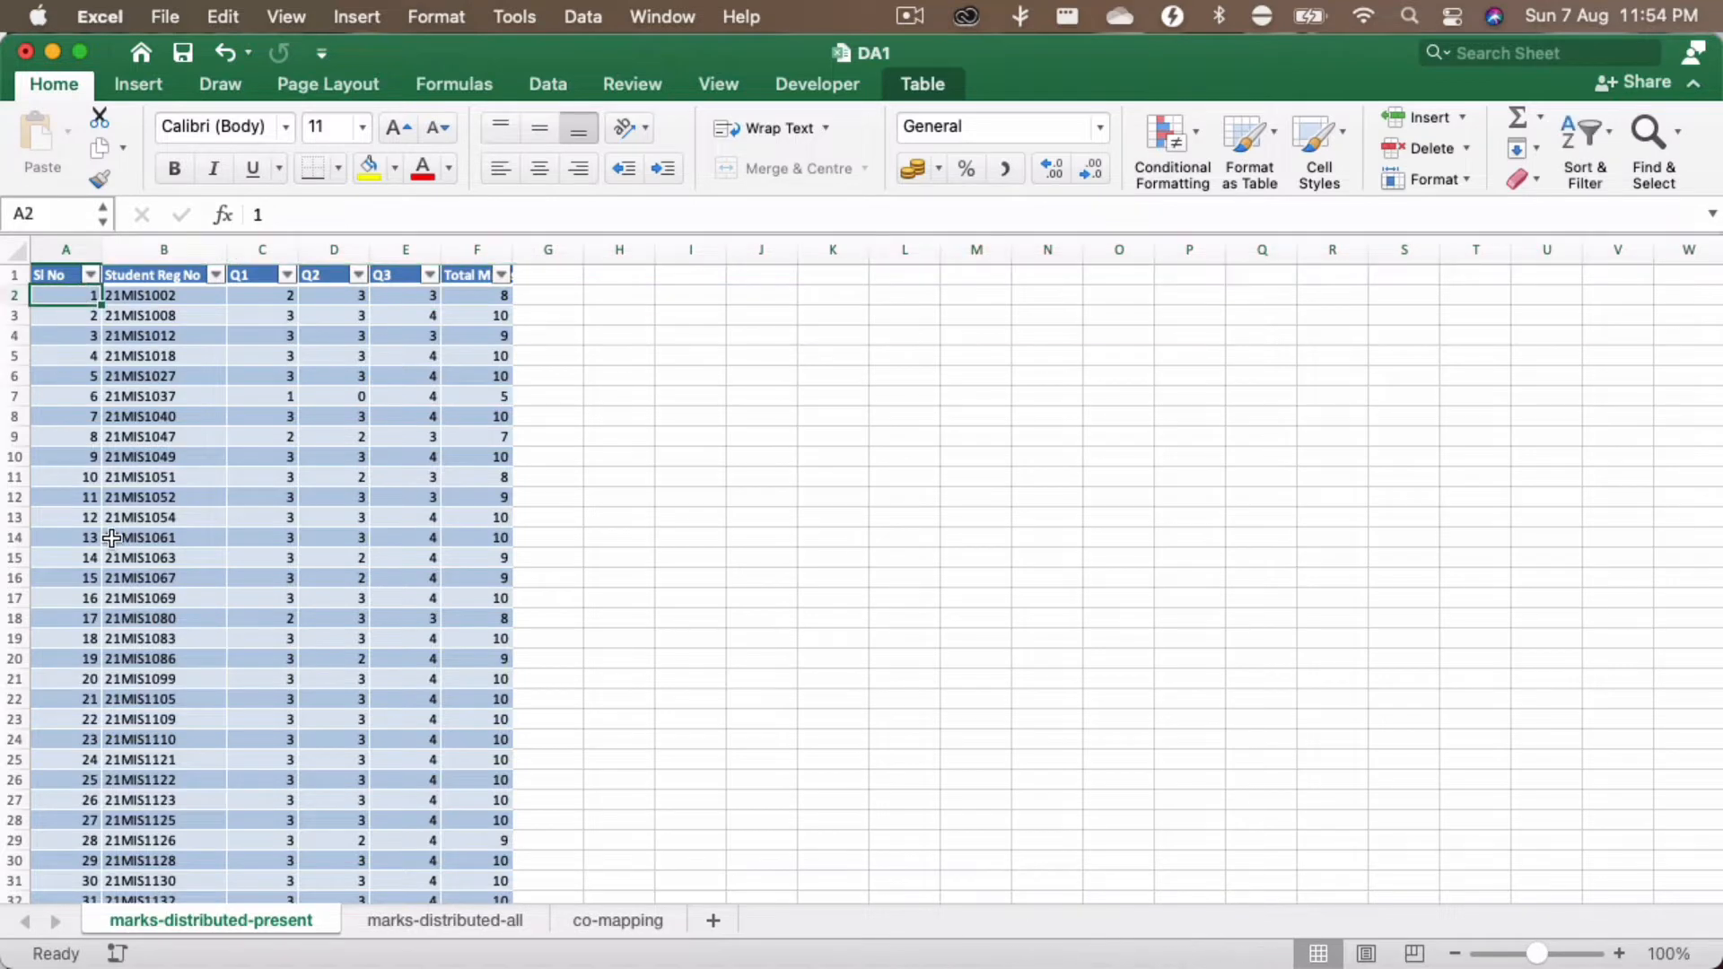
{"action": "scroll", "coordinate": [111, 548], "scroll_direction": "down", "scroll_amount": 12}
{"action": "left_click", "coordinate": [90, 628], "text": "shift"}
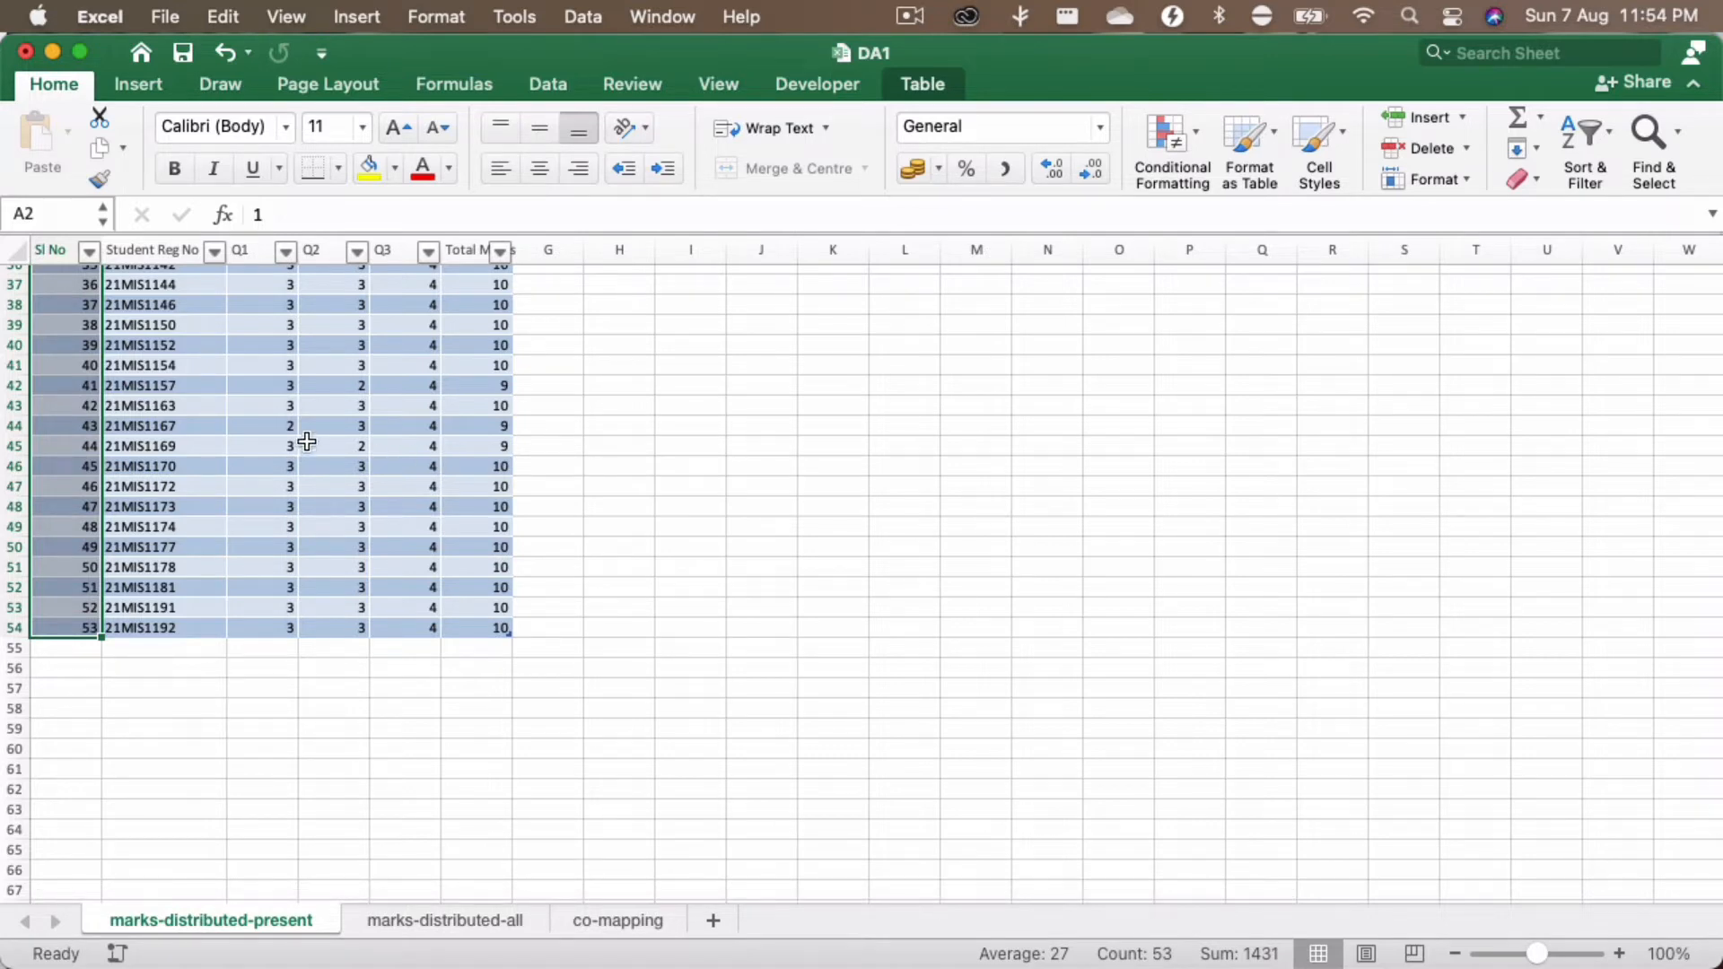
Step: Switch to Chrome and set Total Students Present to 53 and Total Marks to 10 for the assessment
{"action": "key", "text": "super+Tab"}
{"action": "key", "text": "super+Tab"}
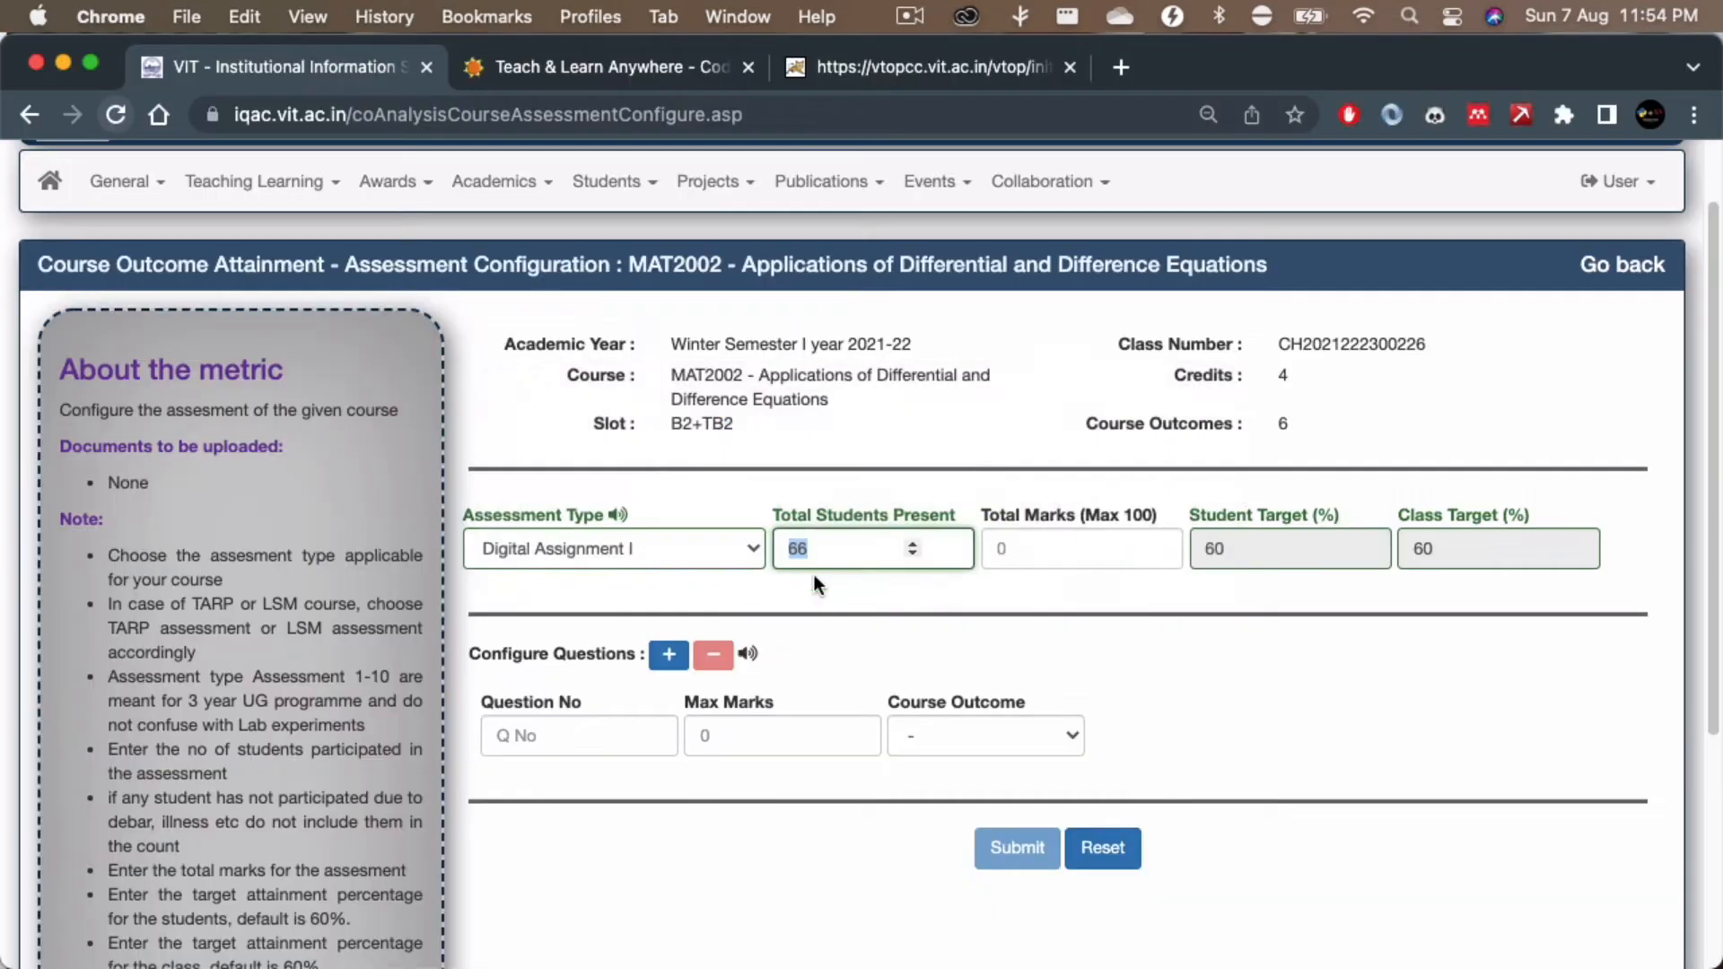
{"action": "left_click_drag", "start_coordinate": [830, 554], "coordinate": [747, 561]}
{"action": "type", "text": "53"}
{"action": "left_click", "coordinate": [1071, 539]}
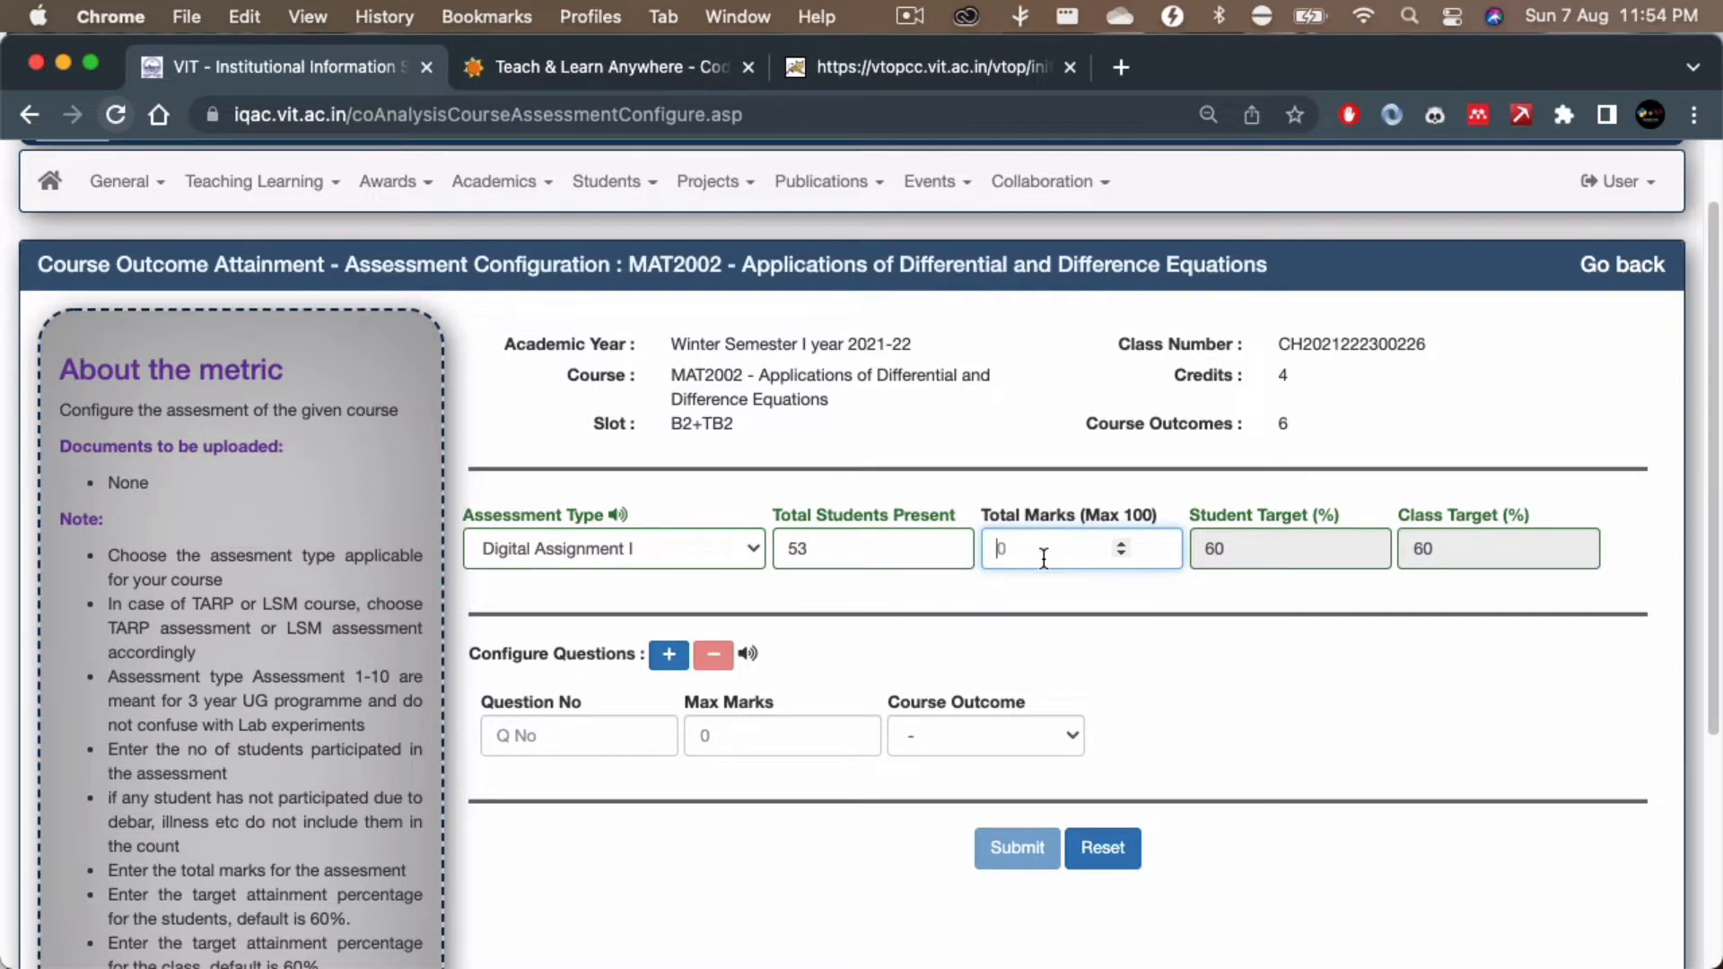
{"action": "type", "text": "10"}
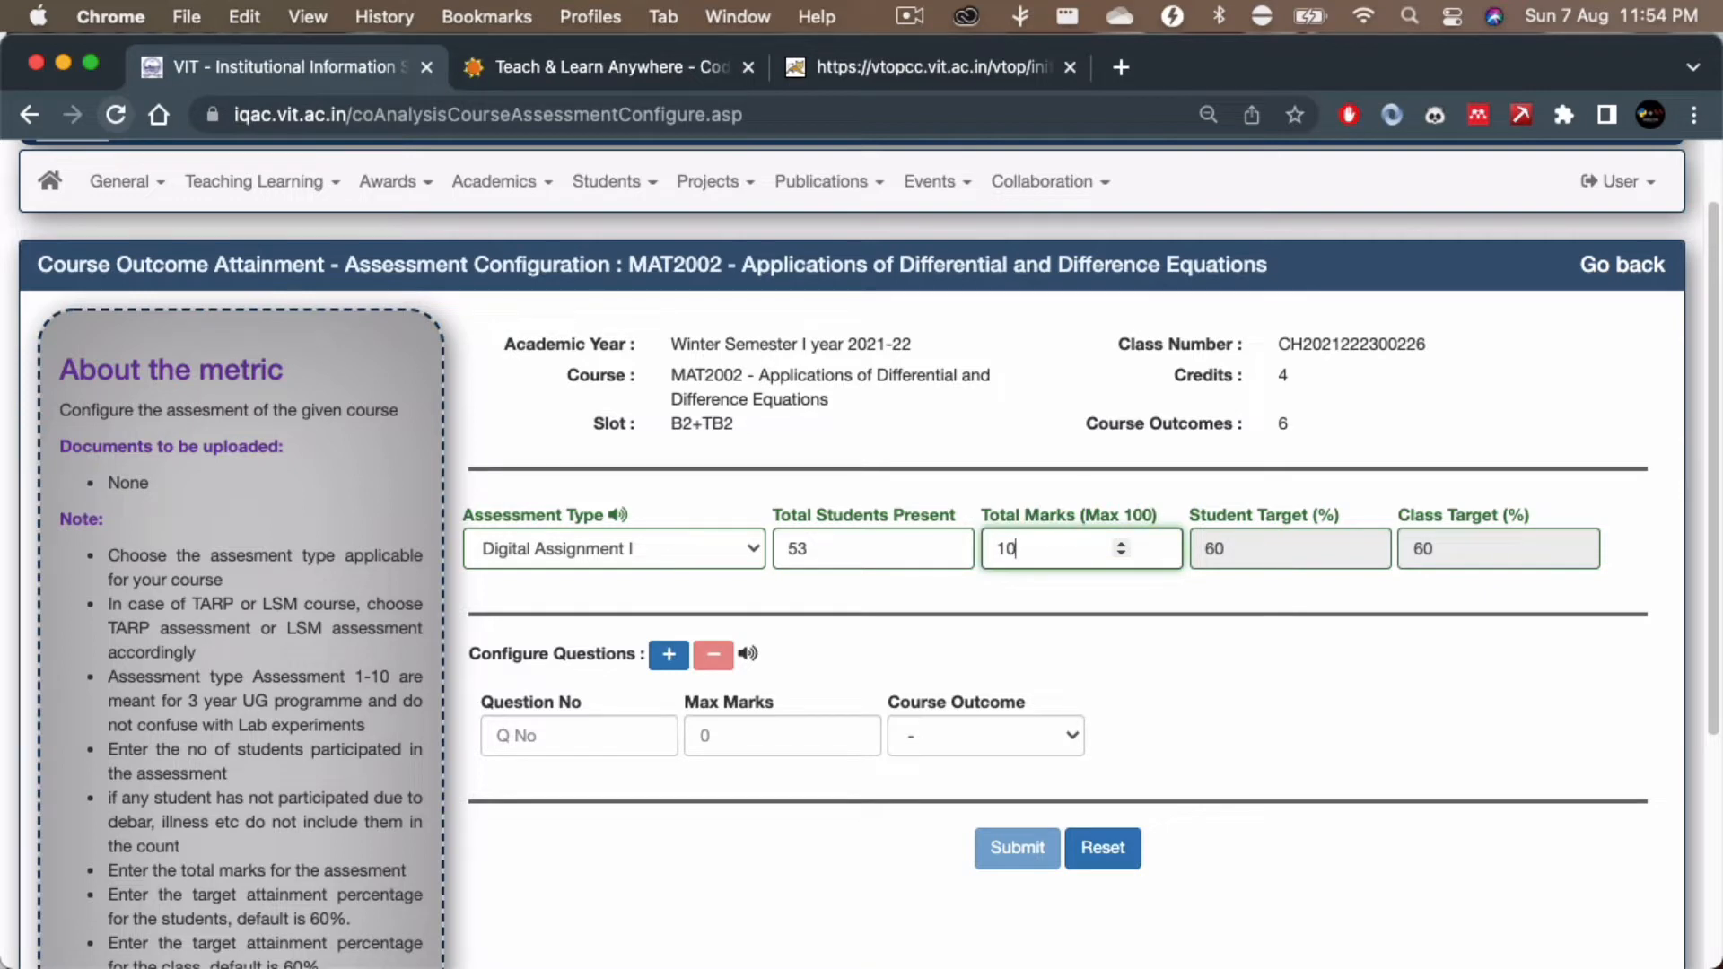
Step: Check the Student Target and Class Target percentages of the assessment
{"action": "left_click", "coordinate": [1249, 552]}
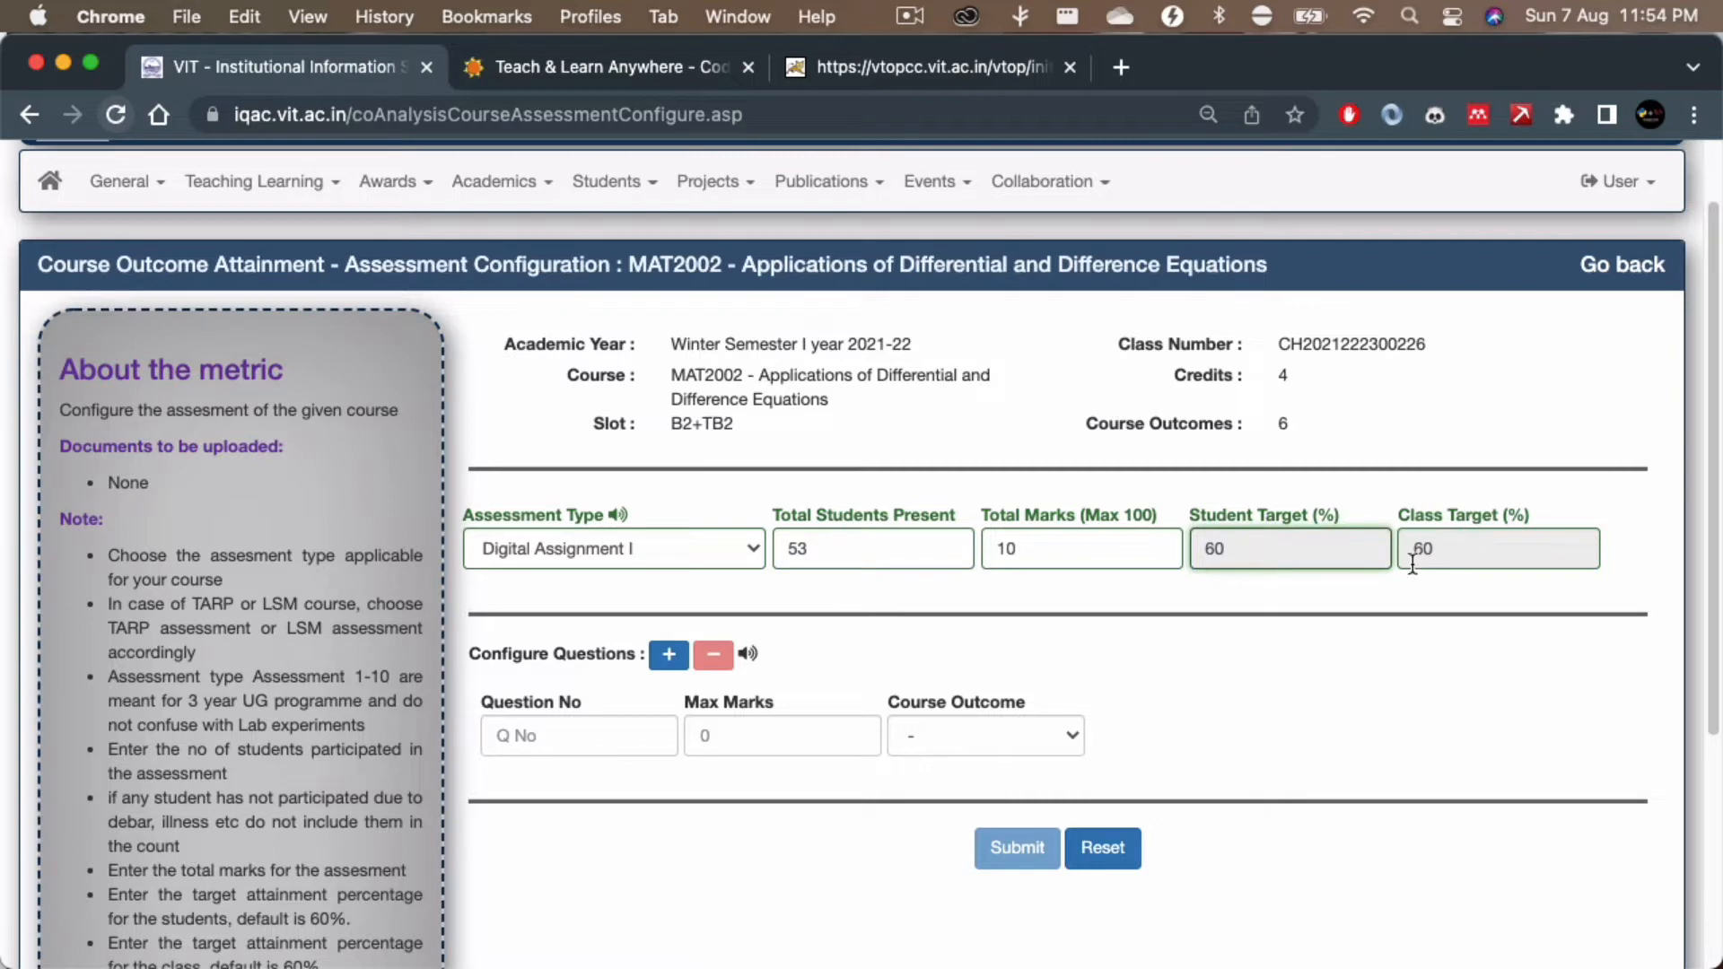
{"action": "double_click", "coordinate": [1218, 550]}
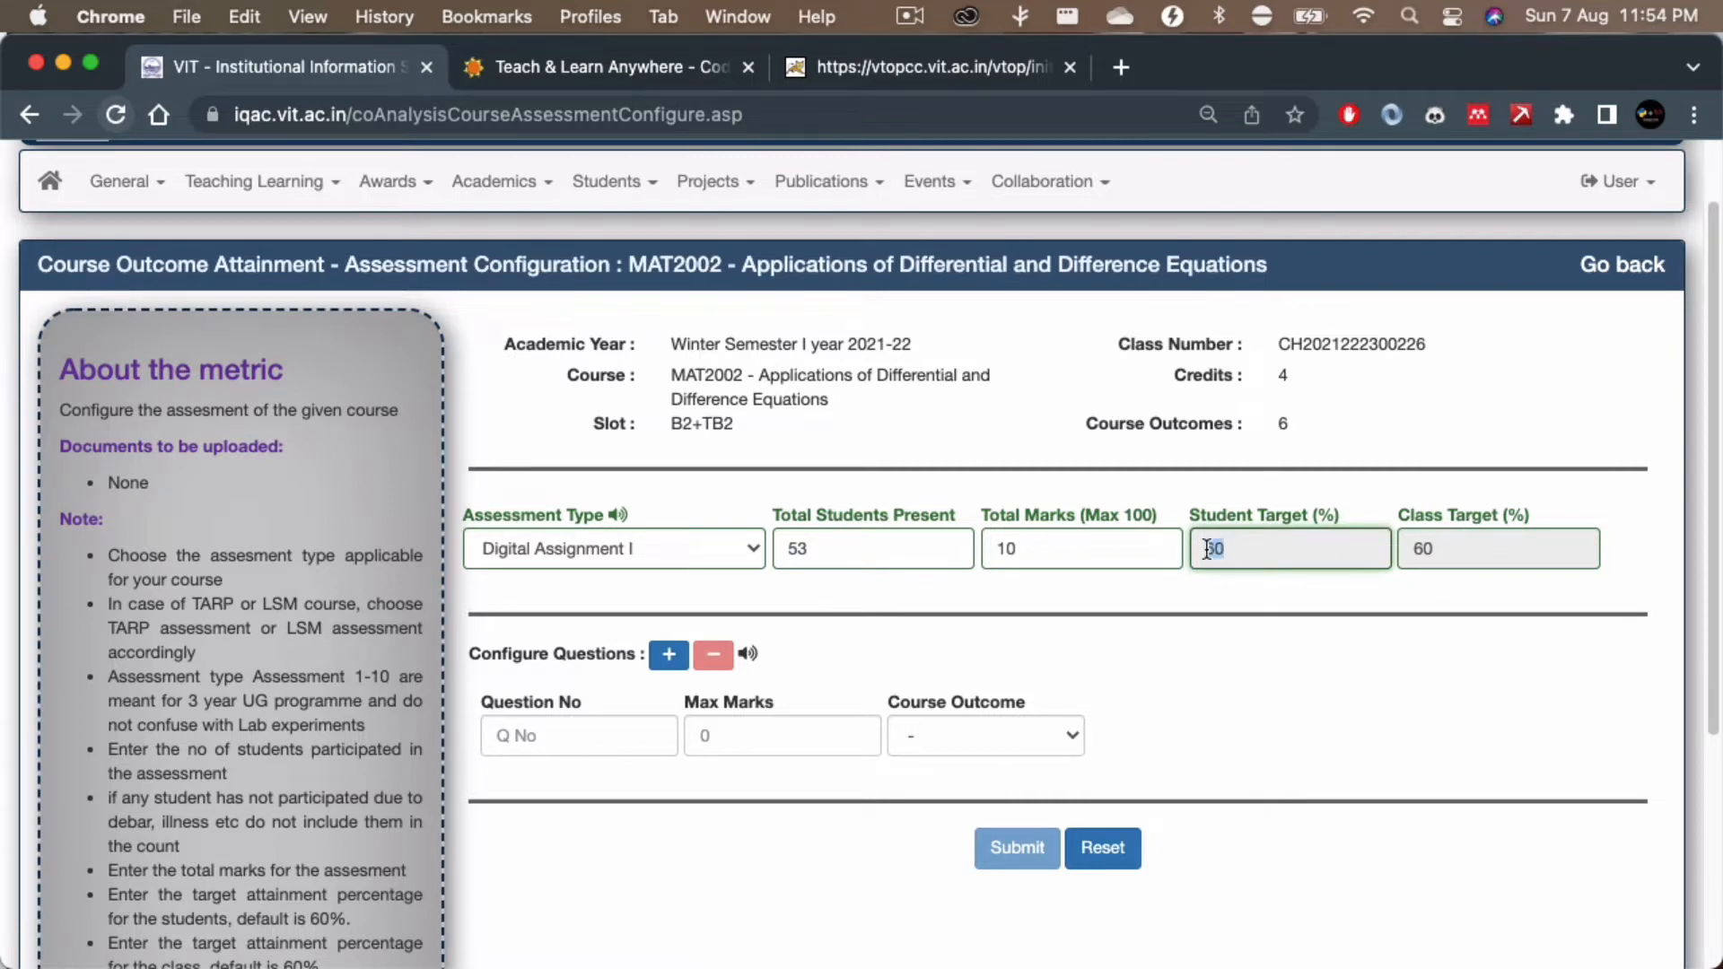
{"action": "double_click", "coordinate": [1417, 551]}
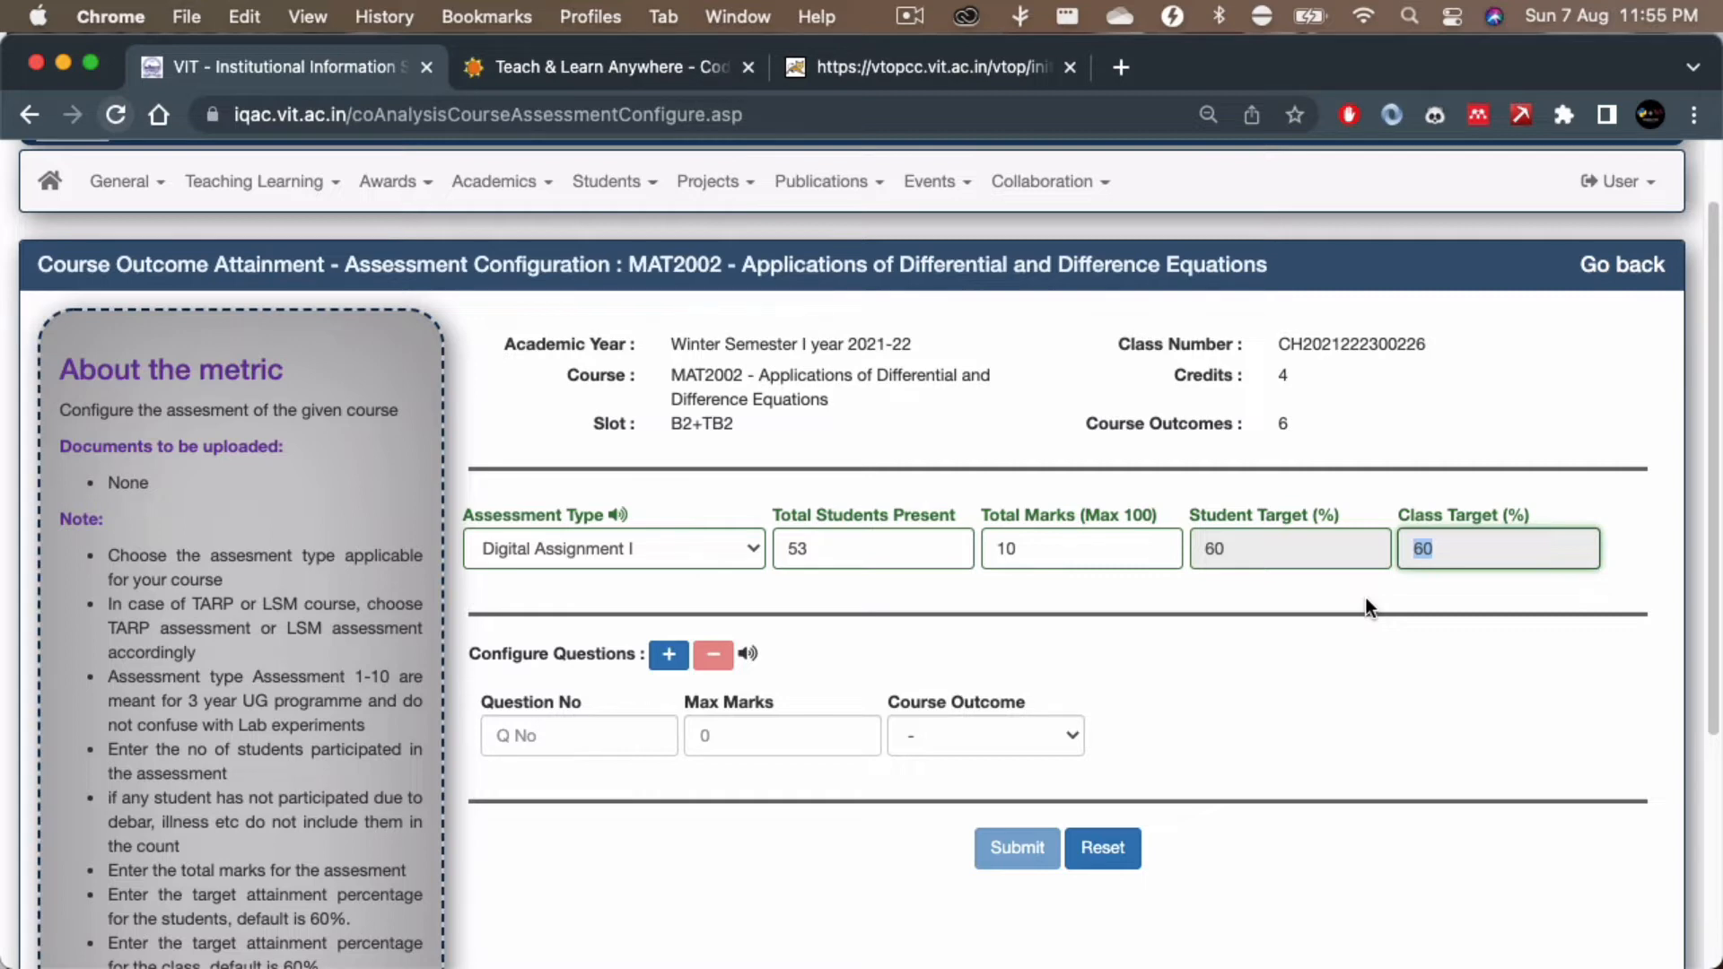
Step: Configure question 1 with a maximum of 3 marks and course outcome CO1
{"action": "scroll", "coordinate": [1233, 650], "scroll_direction": "down", "scroll_amount": 3}
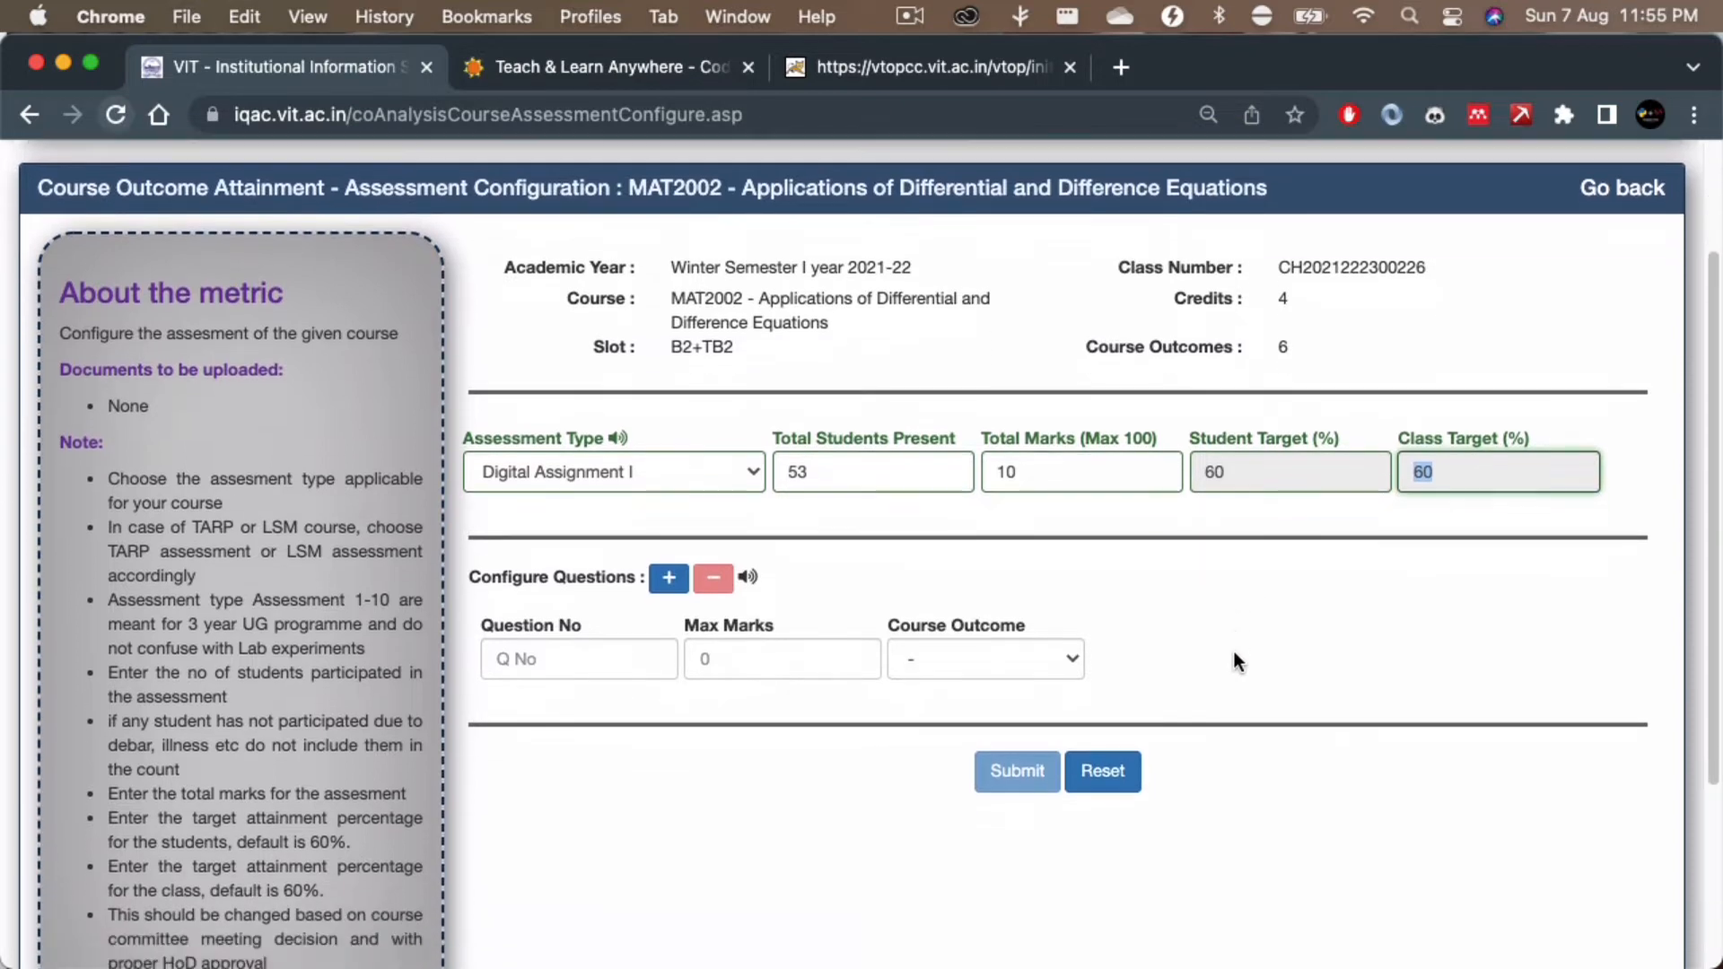
{"action": "left_click", "coordinate": [596, 580]}
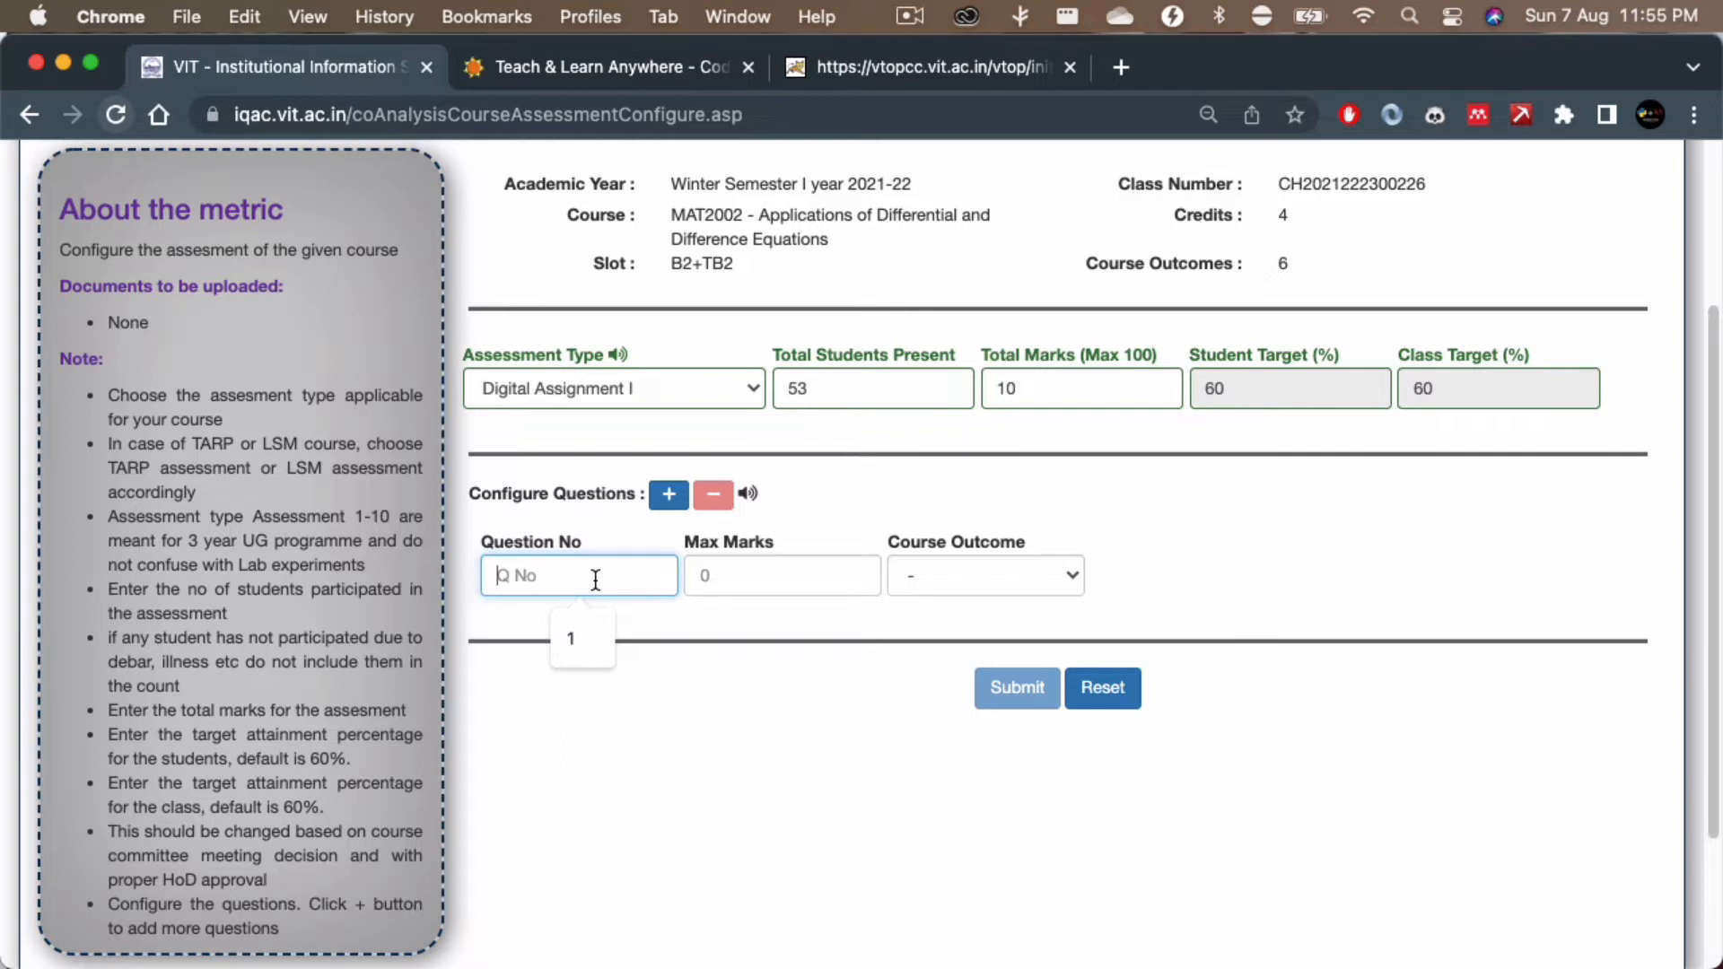
{"action": "type", "text": "1"}
{"action": "left_click", "coordinate": [720, 581]}
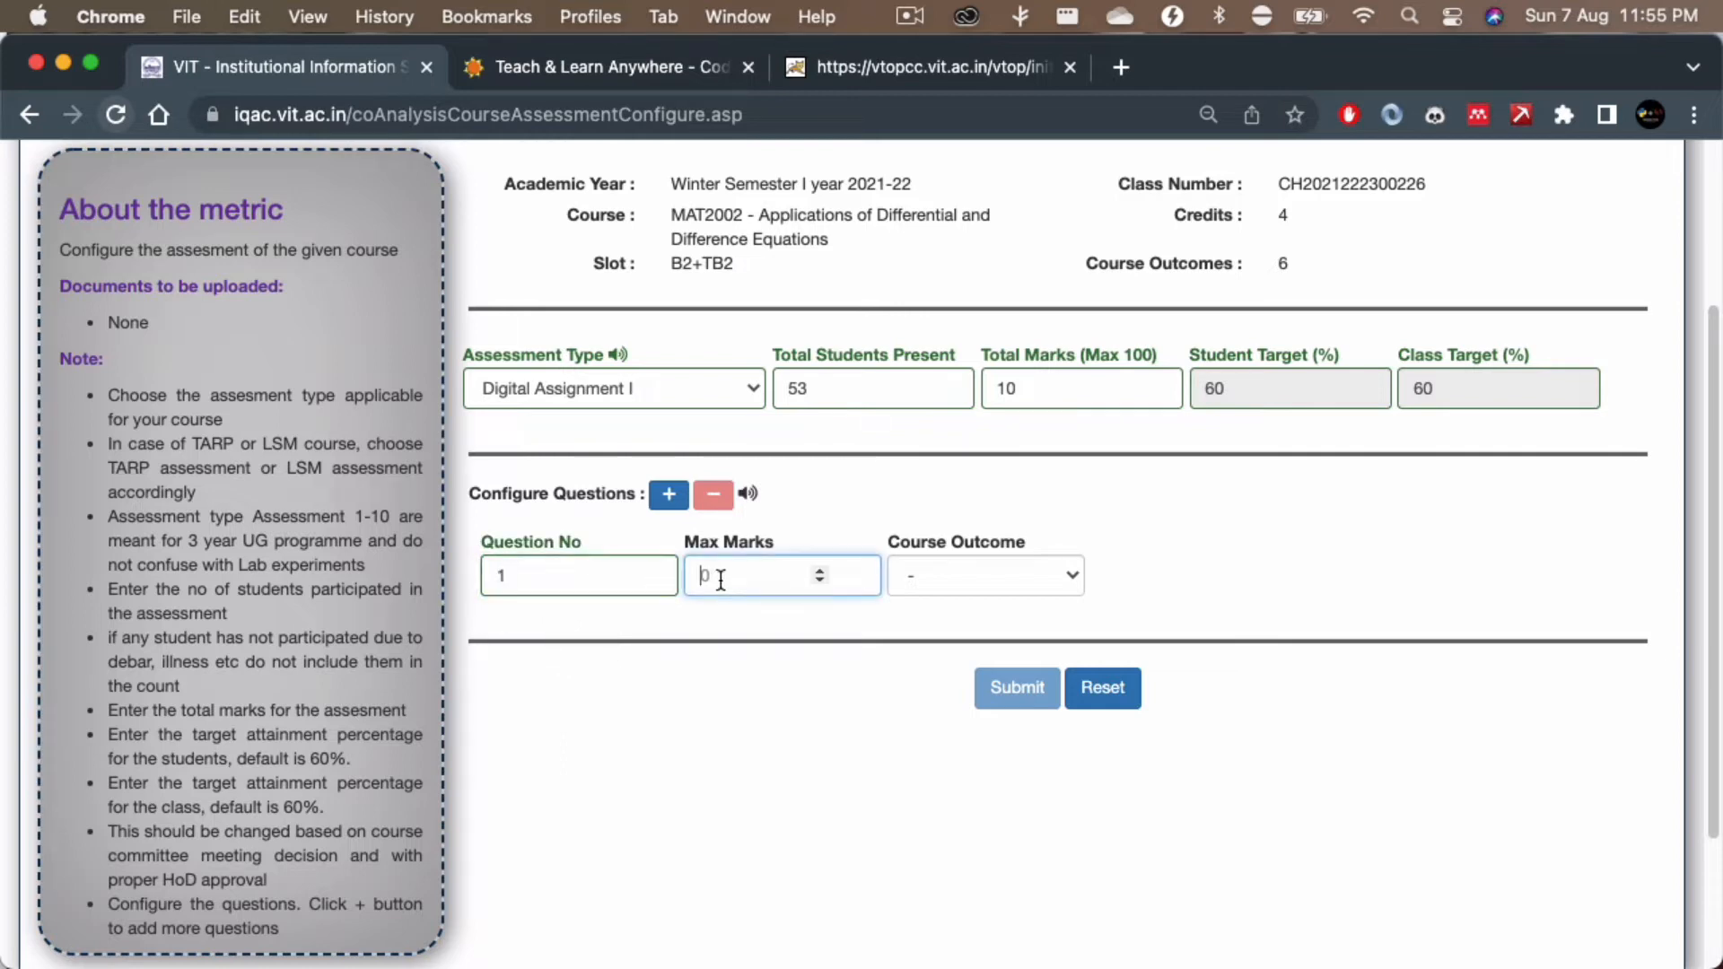
{"action": "type", "text": "3"}
{"action": "left_click", "coordinate": [933, 576]}
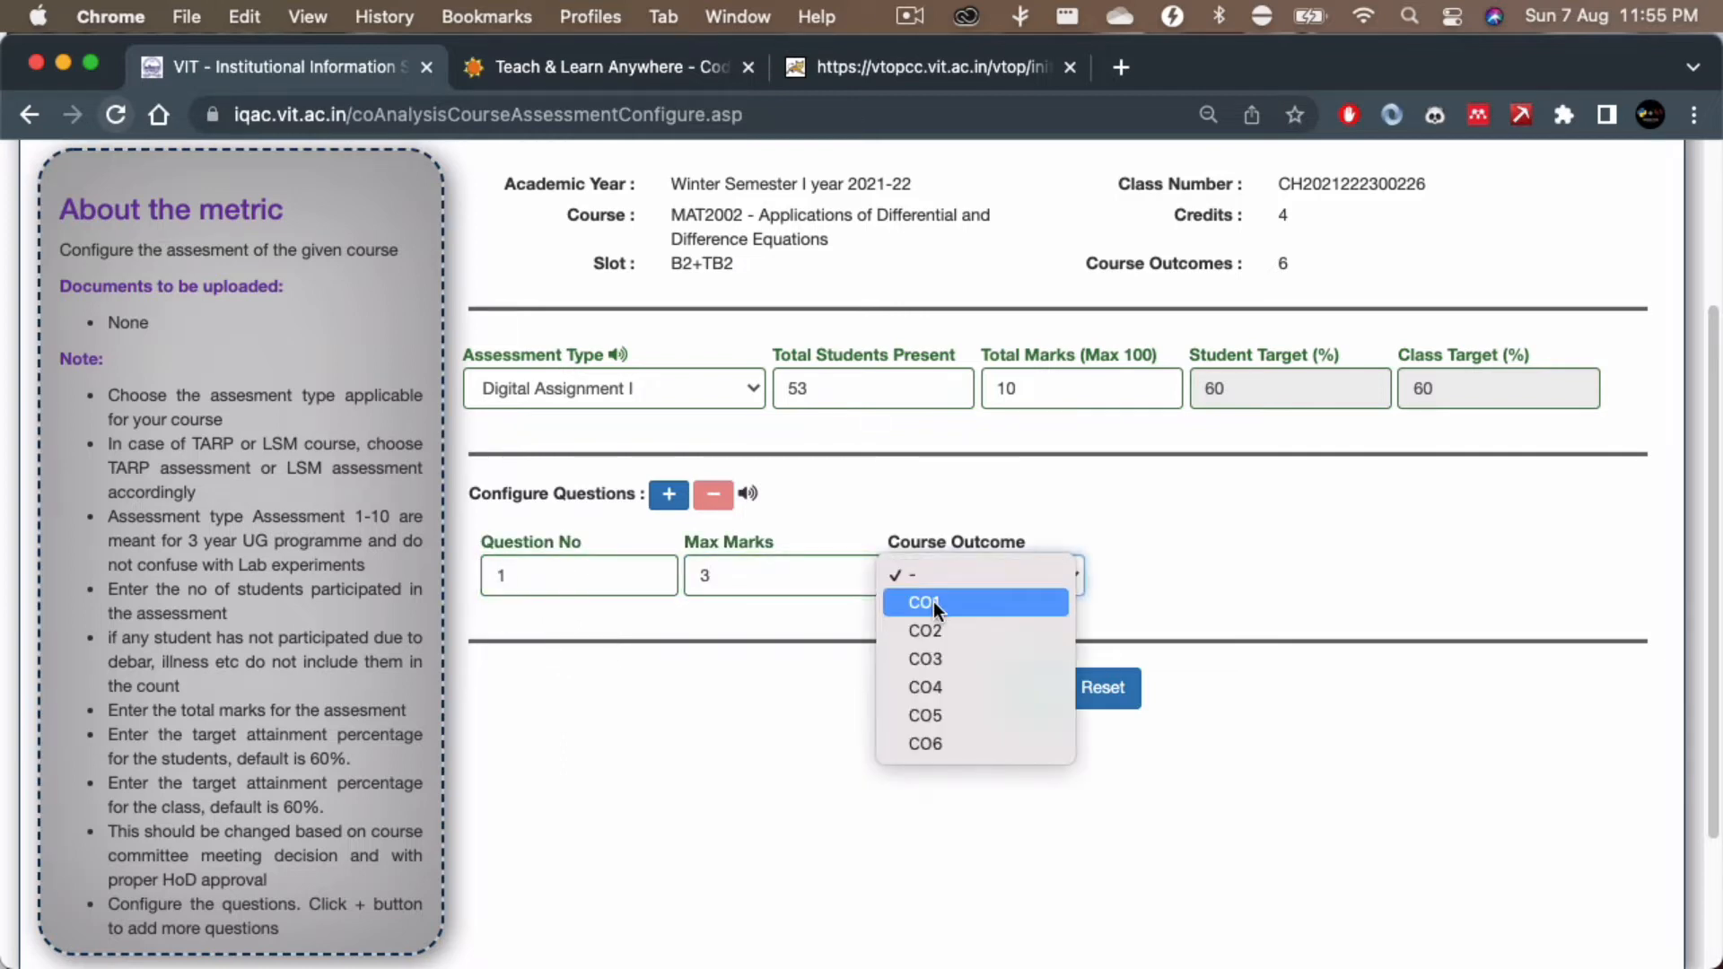
{"action": "left_click", "coordinate": [933, 601]}
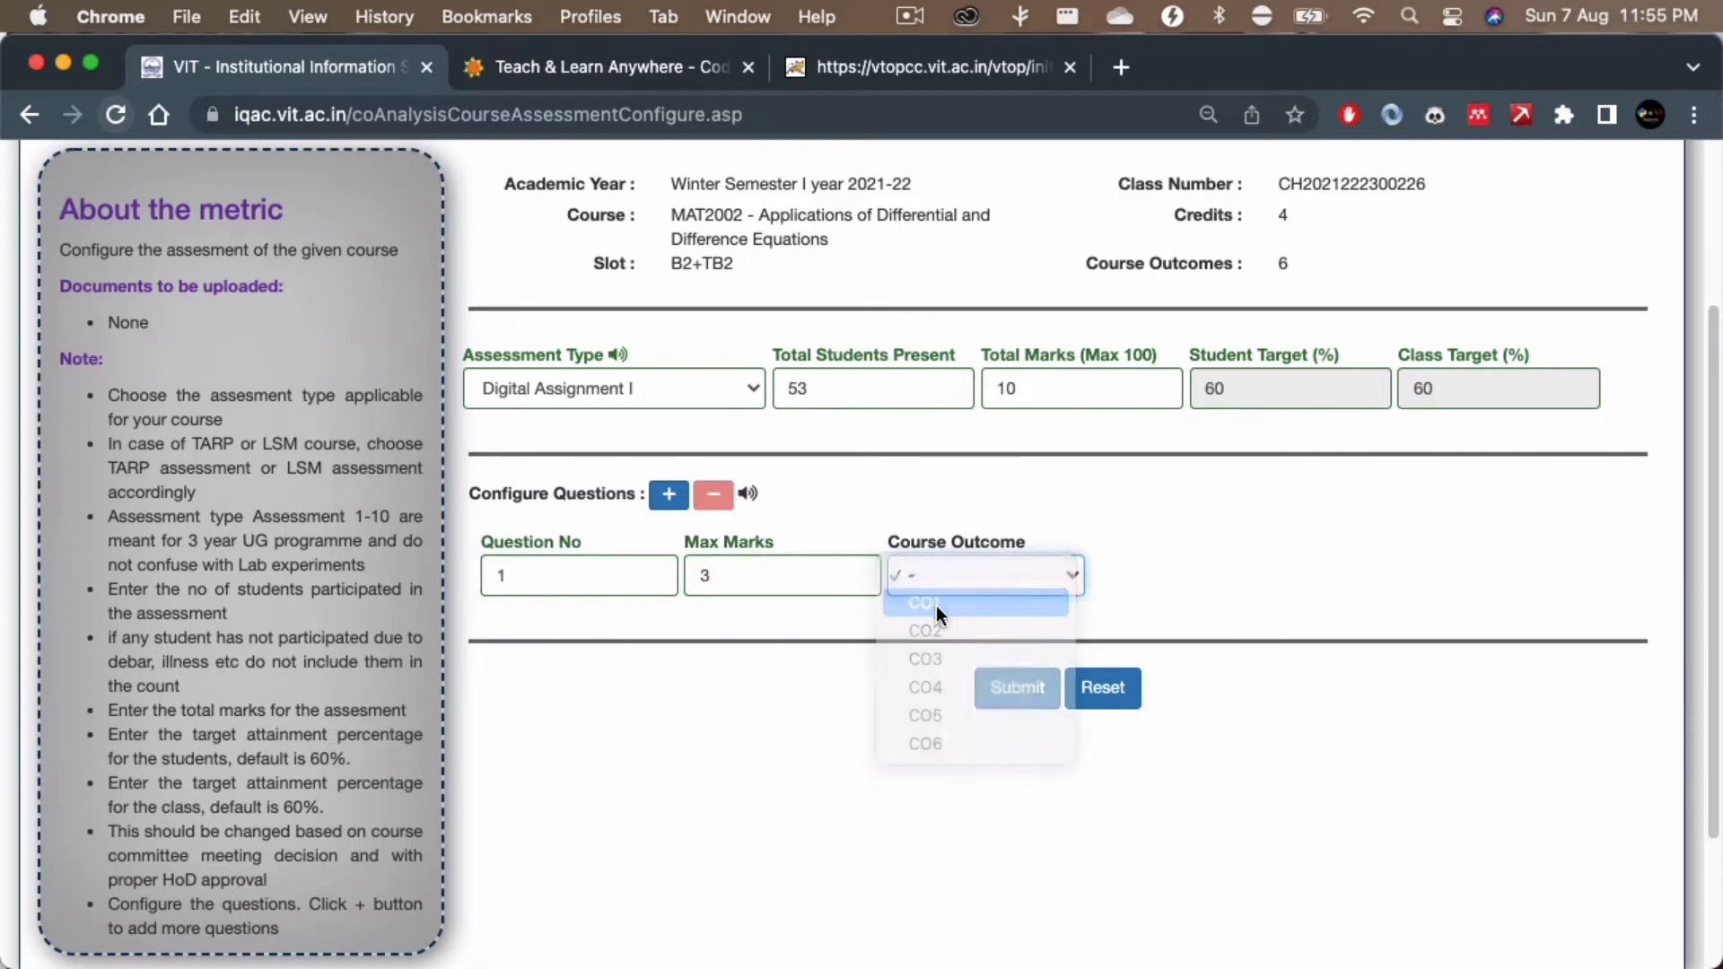
Step: Add a second question row and configure question 2 with a maximum of 3 marks and course outcome CO2
{"action": "left_click", "coordinate": [667, 498]}
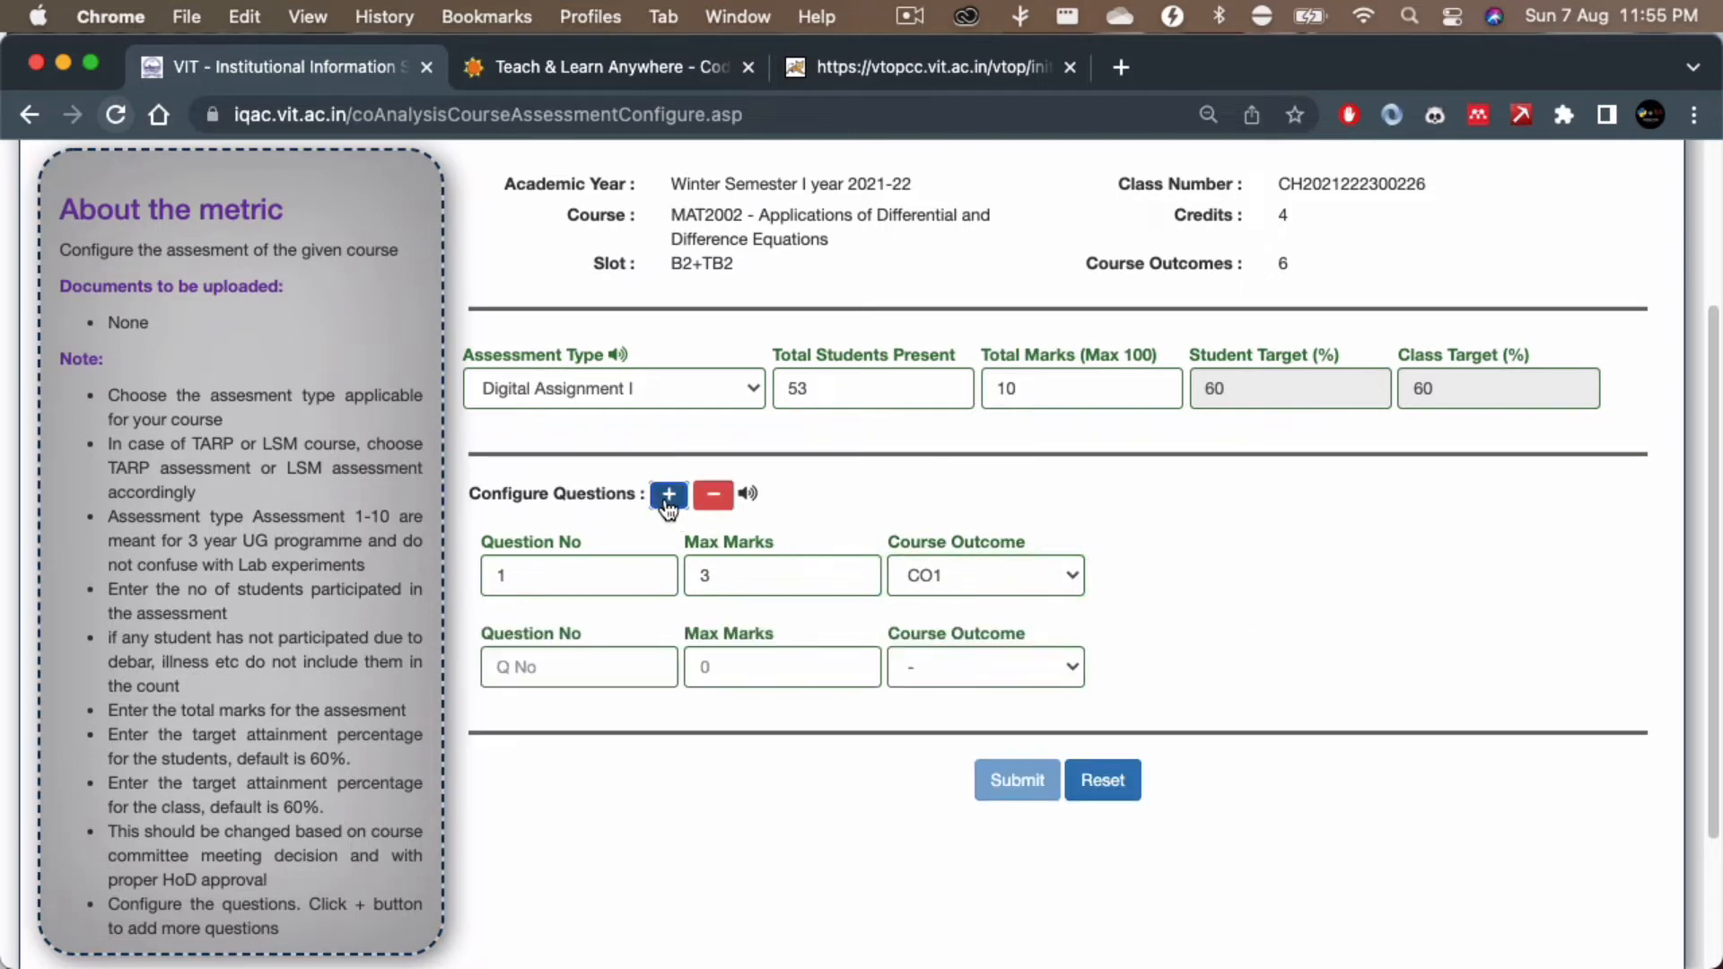
{"action": "left_click", "coordinate": [564, 673]}
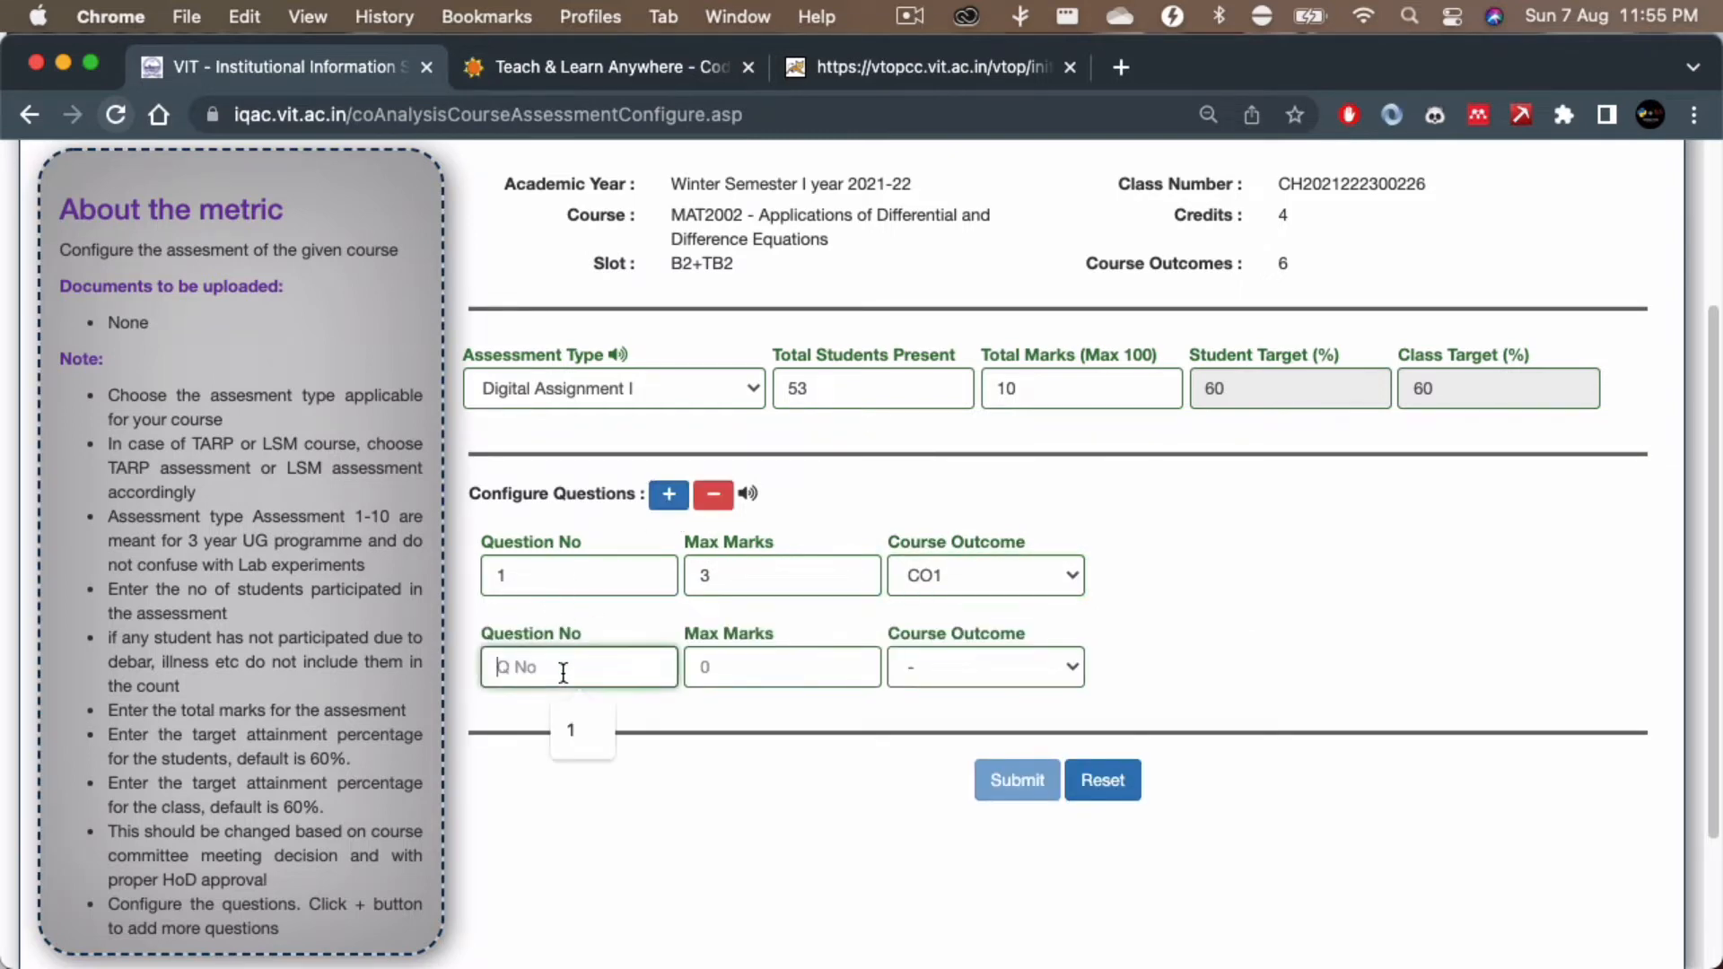
{"action": "type", "text": "2"}
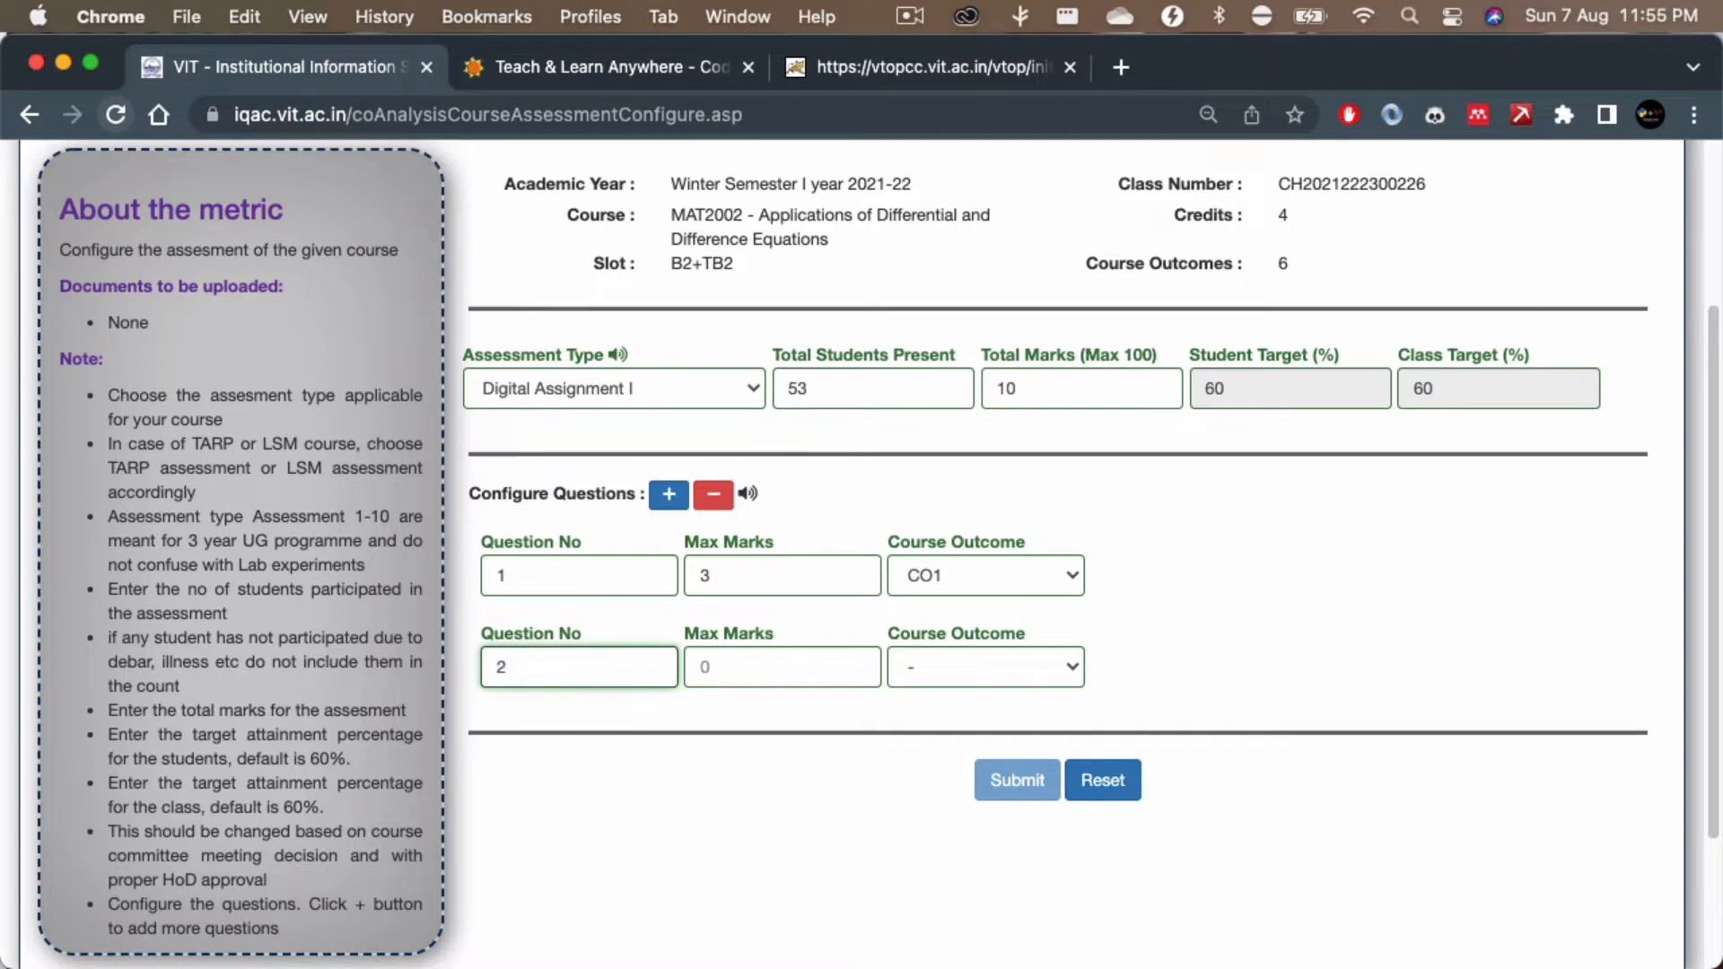
{"action": "left_click", "coordinate": [729, 664]}
{"action": "type", "text": "3"}
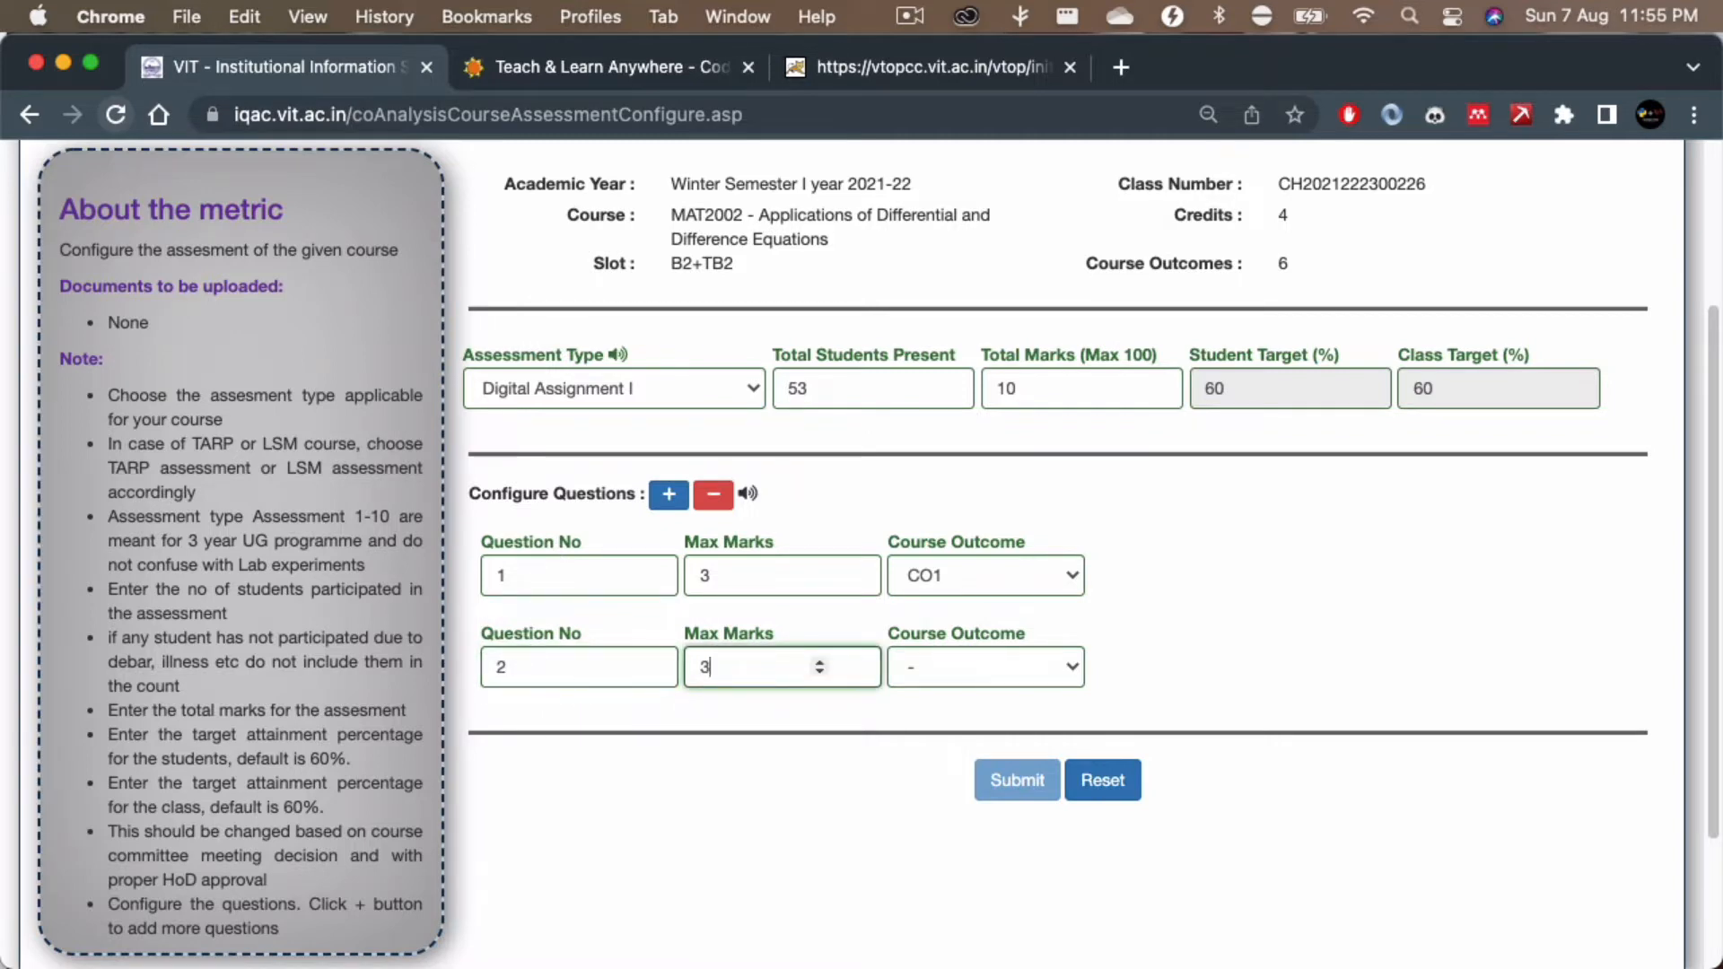
{"action": "left_click", "coordinate": [933, 687]}
{"action": "left_click", "coordinate": [924, 724]}
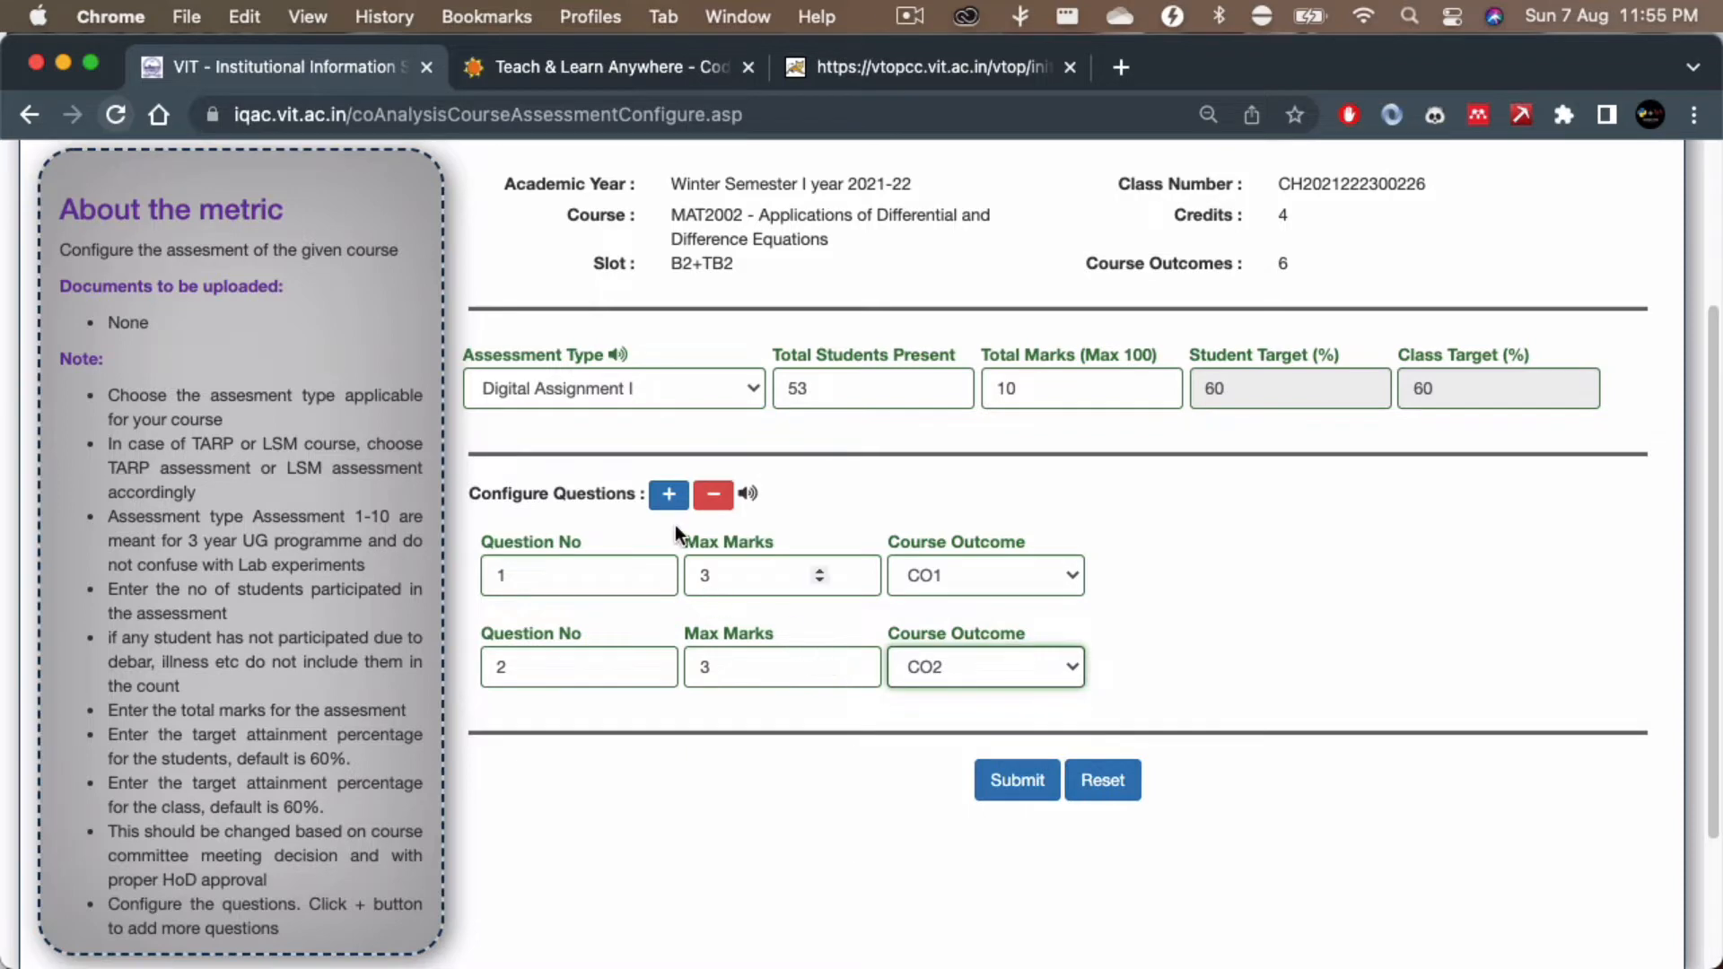
Step: Add a third question row and configure question 3 with a maximum of 4 marks and course outcome CO3
{"action": "left_click", "coordinate": [668, 495]}
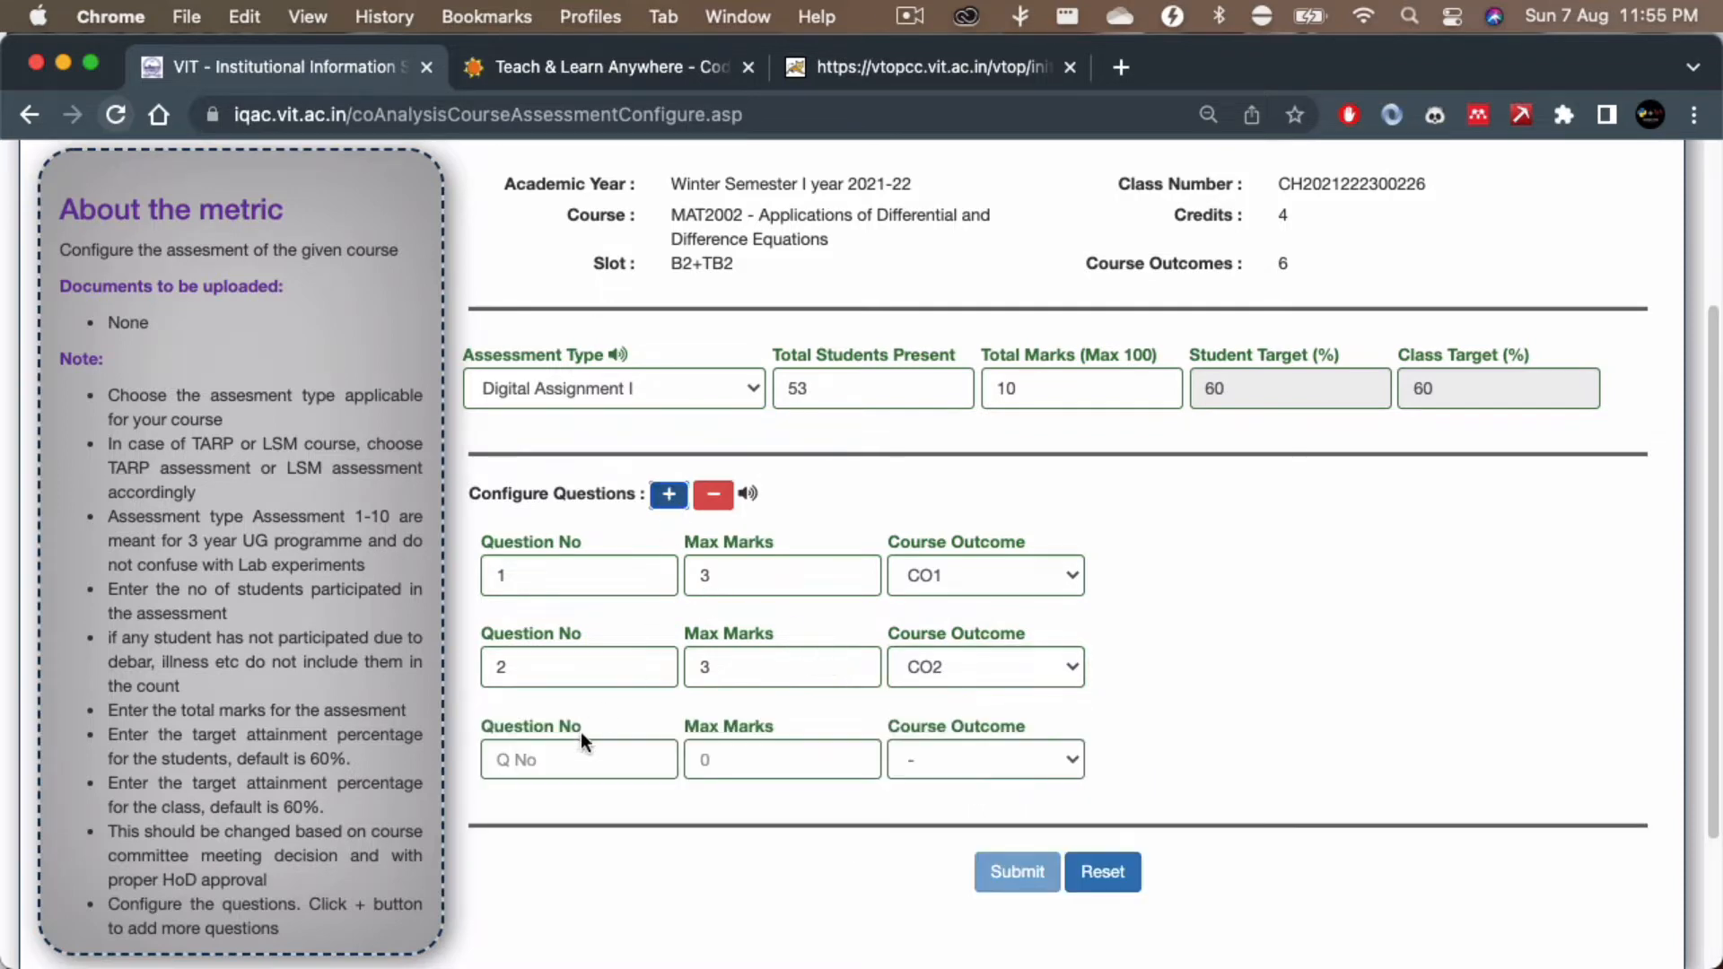
{"action": "left_click", "coordinate": [563, 757]}
{"action": "type", "text": "3"}
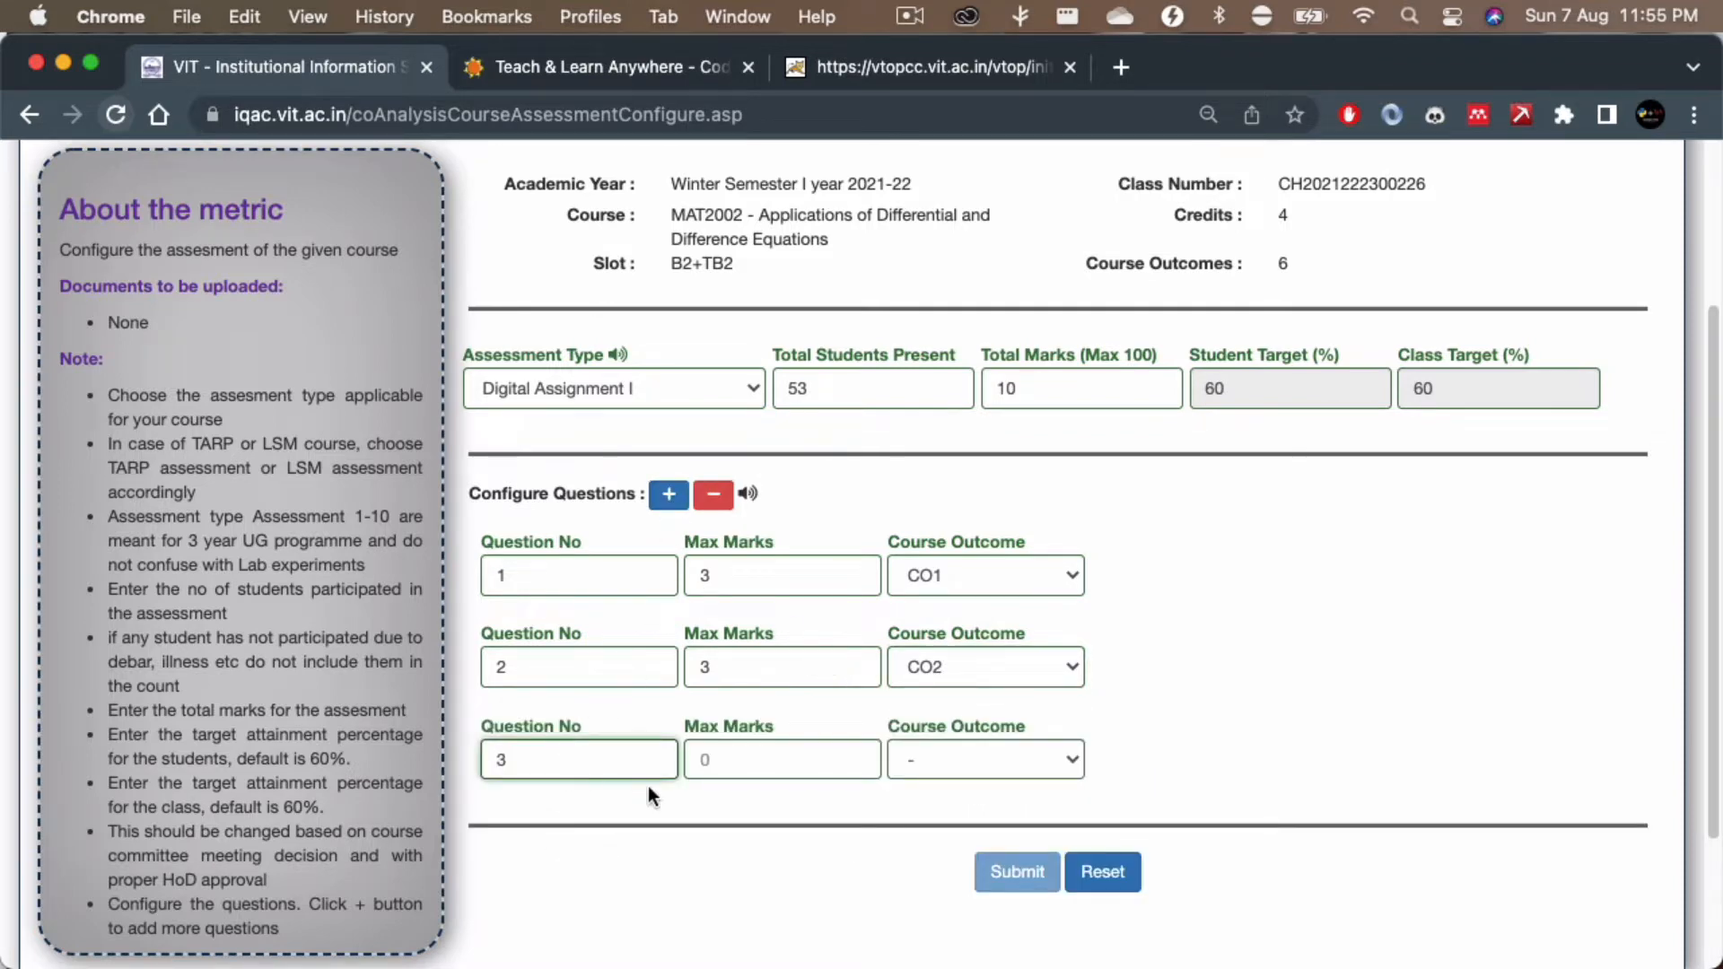
{"action": "left_click", "coordinate": [722, 767]}
{"action": "type", "text": "3"}
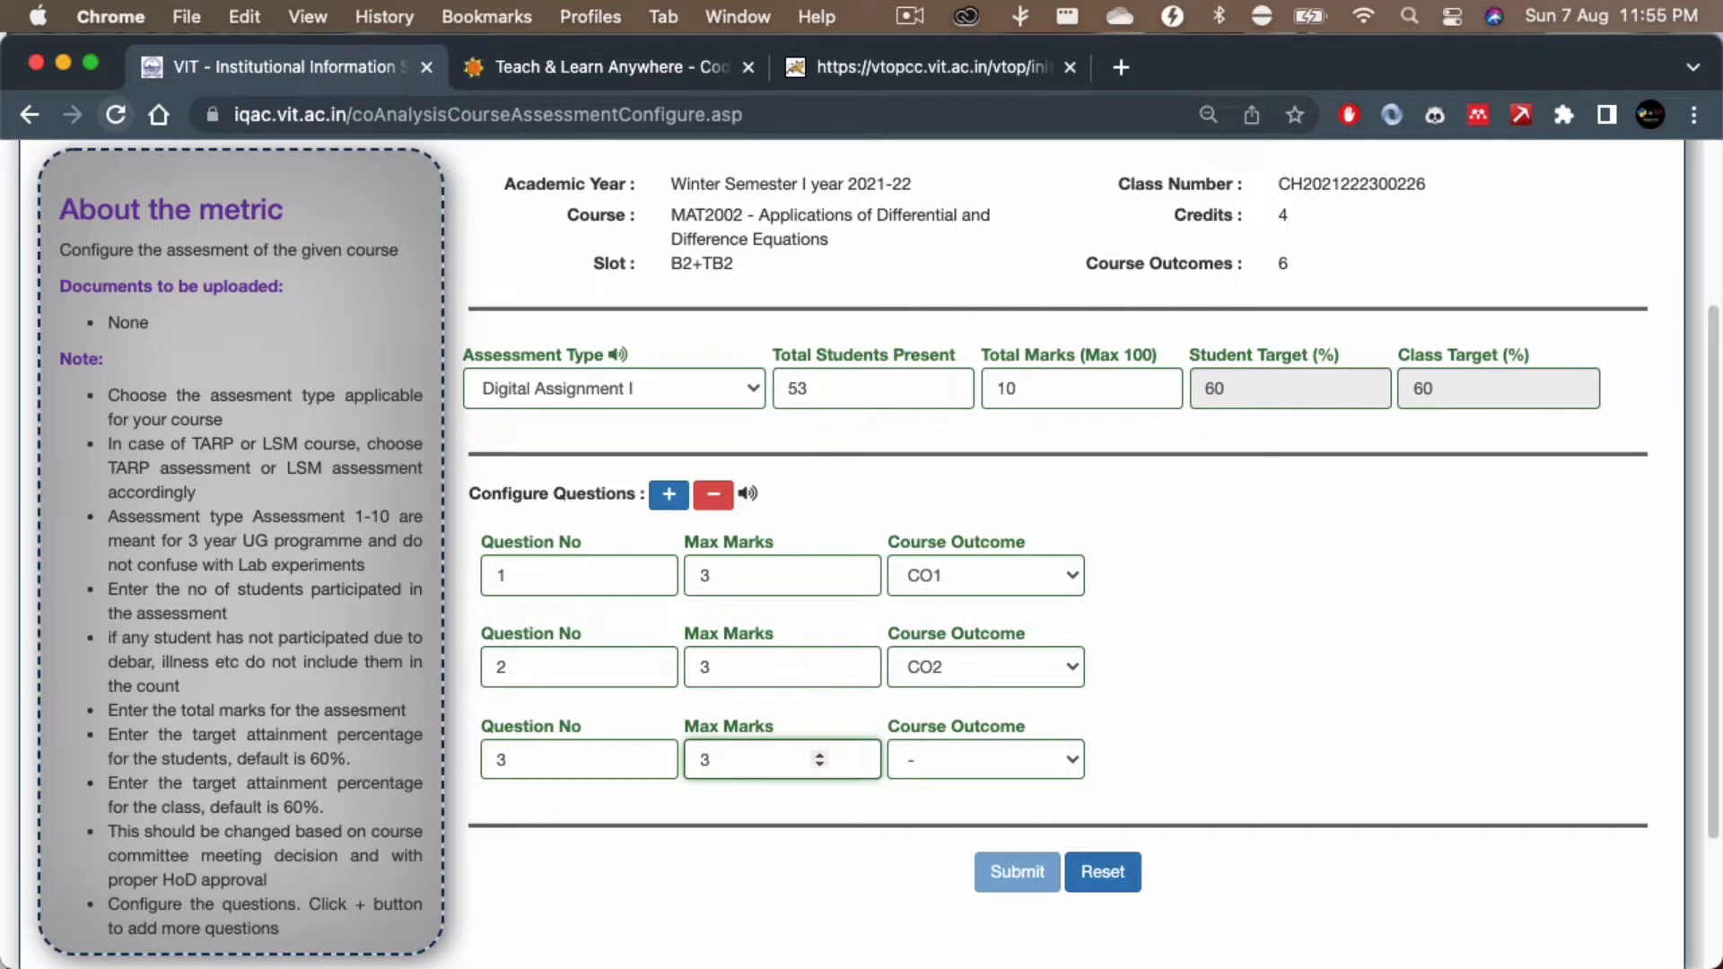
{"action": "key", "text": "BackSpace"}
{"action": "type", "text": "4"}
{"action": "left_click", "coordinate": [934, 779]}
{"action": "left_click", "coordinate": [941, 835]}
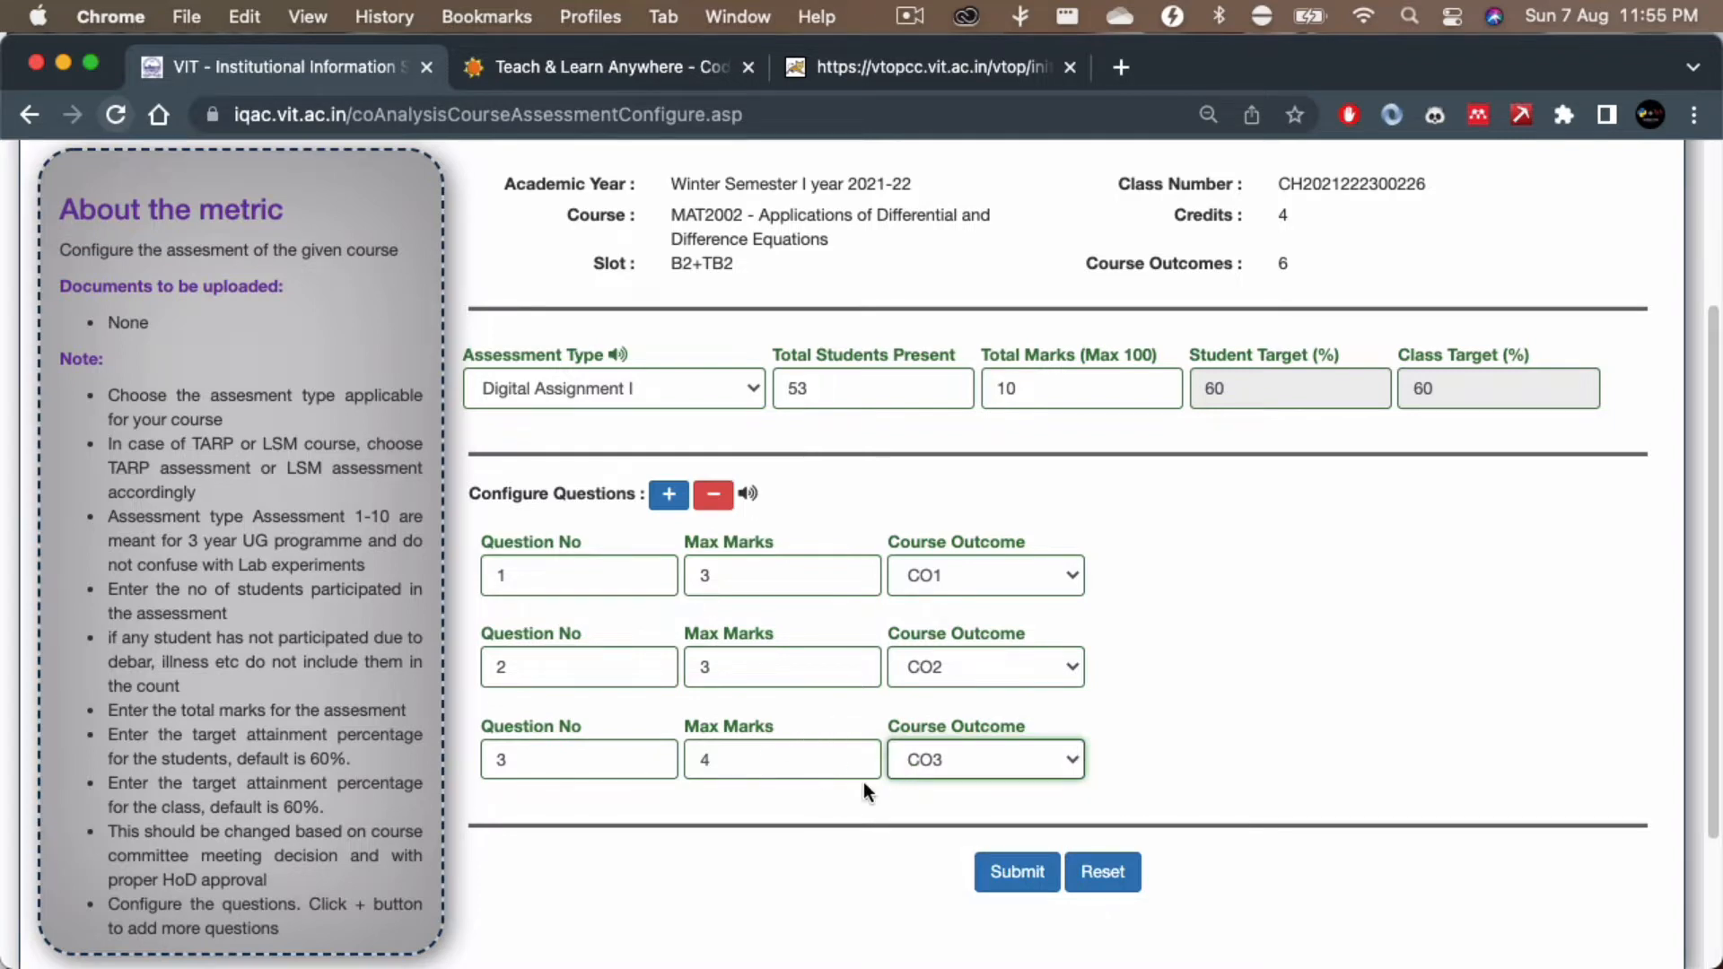
Step: Review the completed Digital Assignment I configuration, submit it and dismiss the confirmation
{"action": "scroll", "coordinate": [842, 794], "scroll_direction": "up", "scroll_amount": 2}
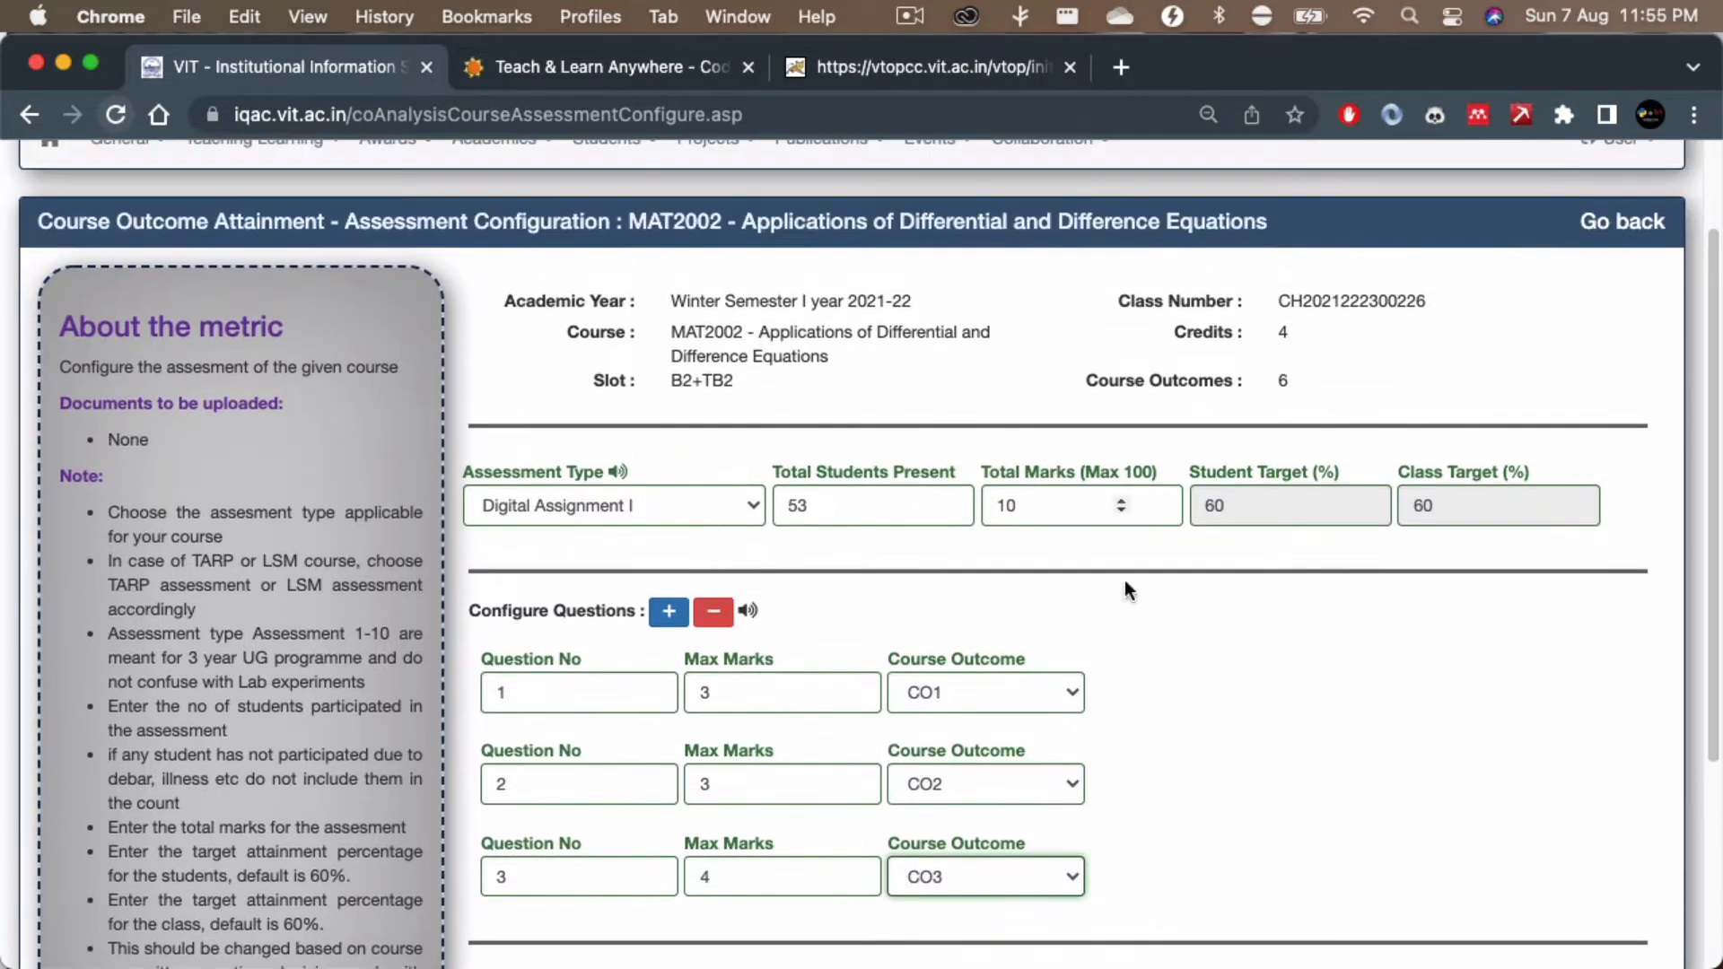
{"action": "scroll", "coordinate": [1170, 709], "scroll_direction": "down", "scroll_amount": 2}
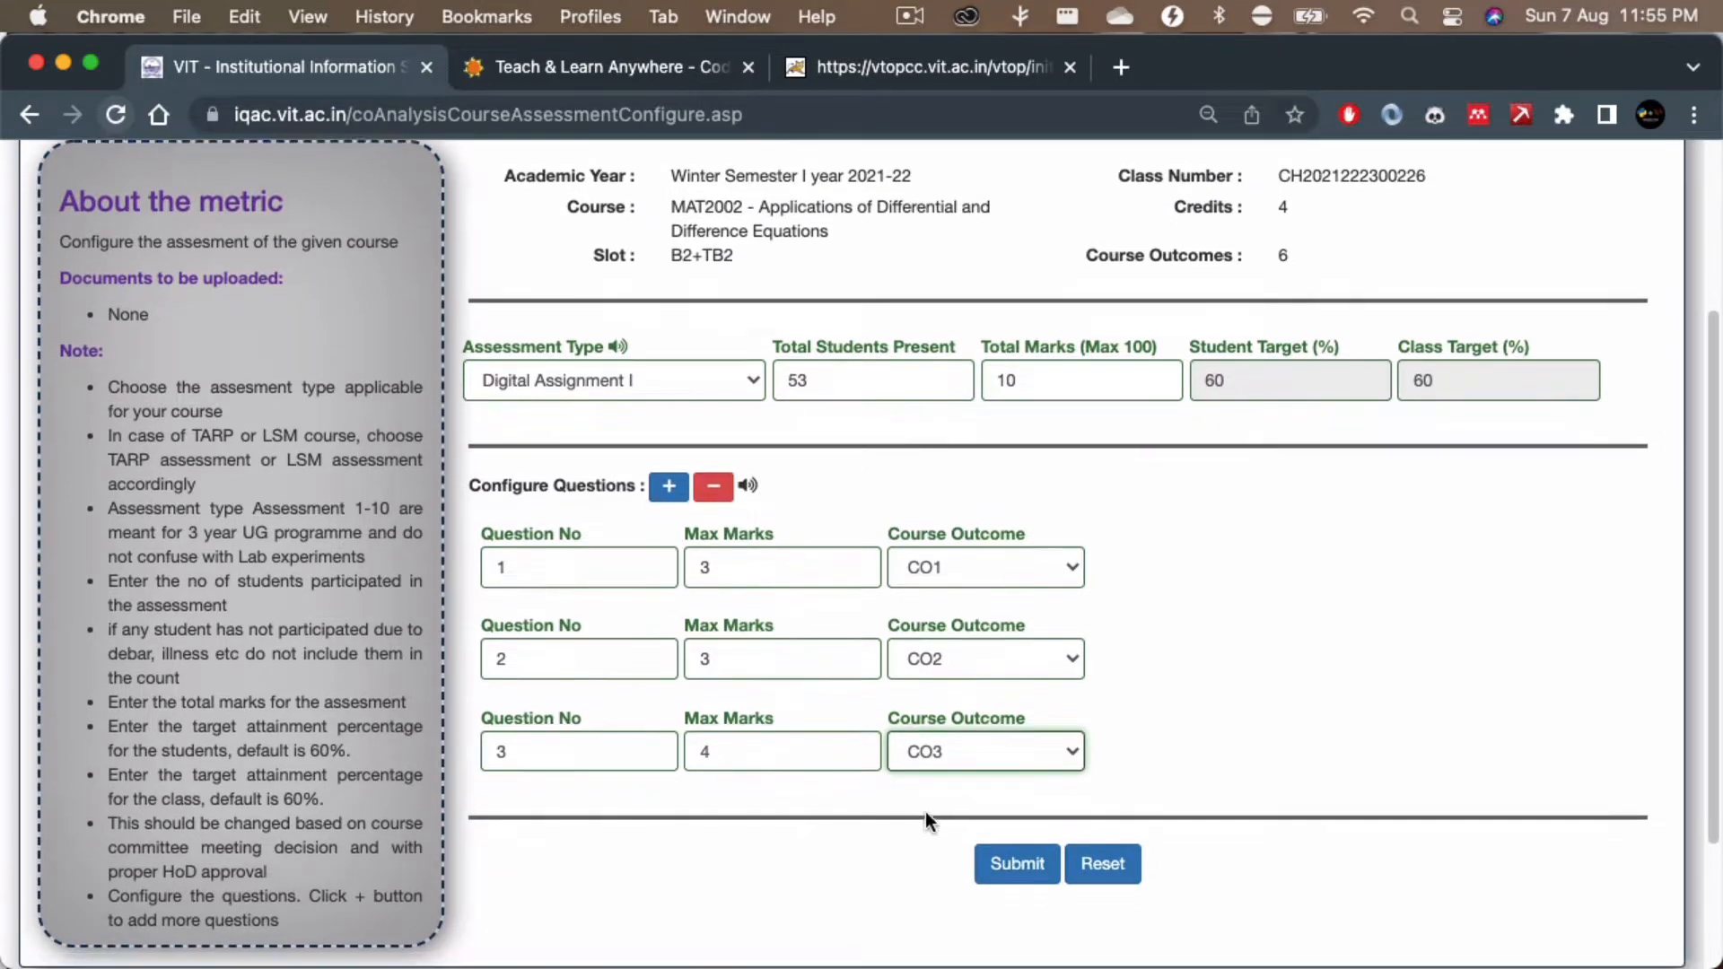
{"action": "scroll", "coordinate": [969, 799], "scroll_direction": "down", "scroll_amount": 2}
{"action": "left_click", "coordinate": [1017, 758]}
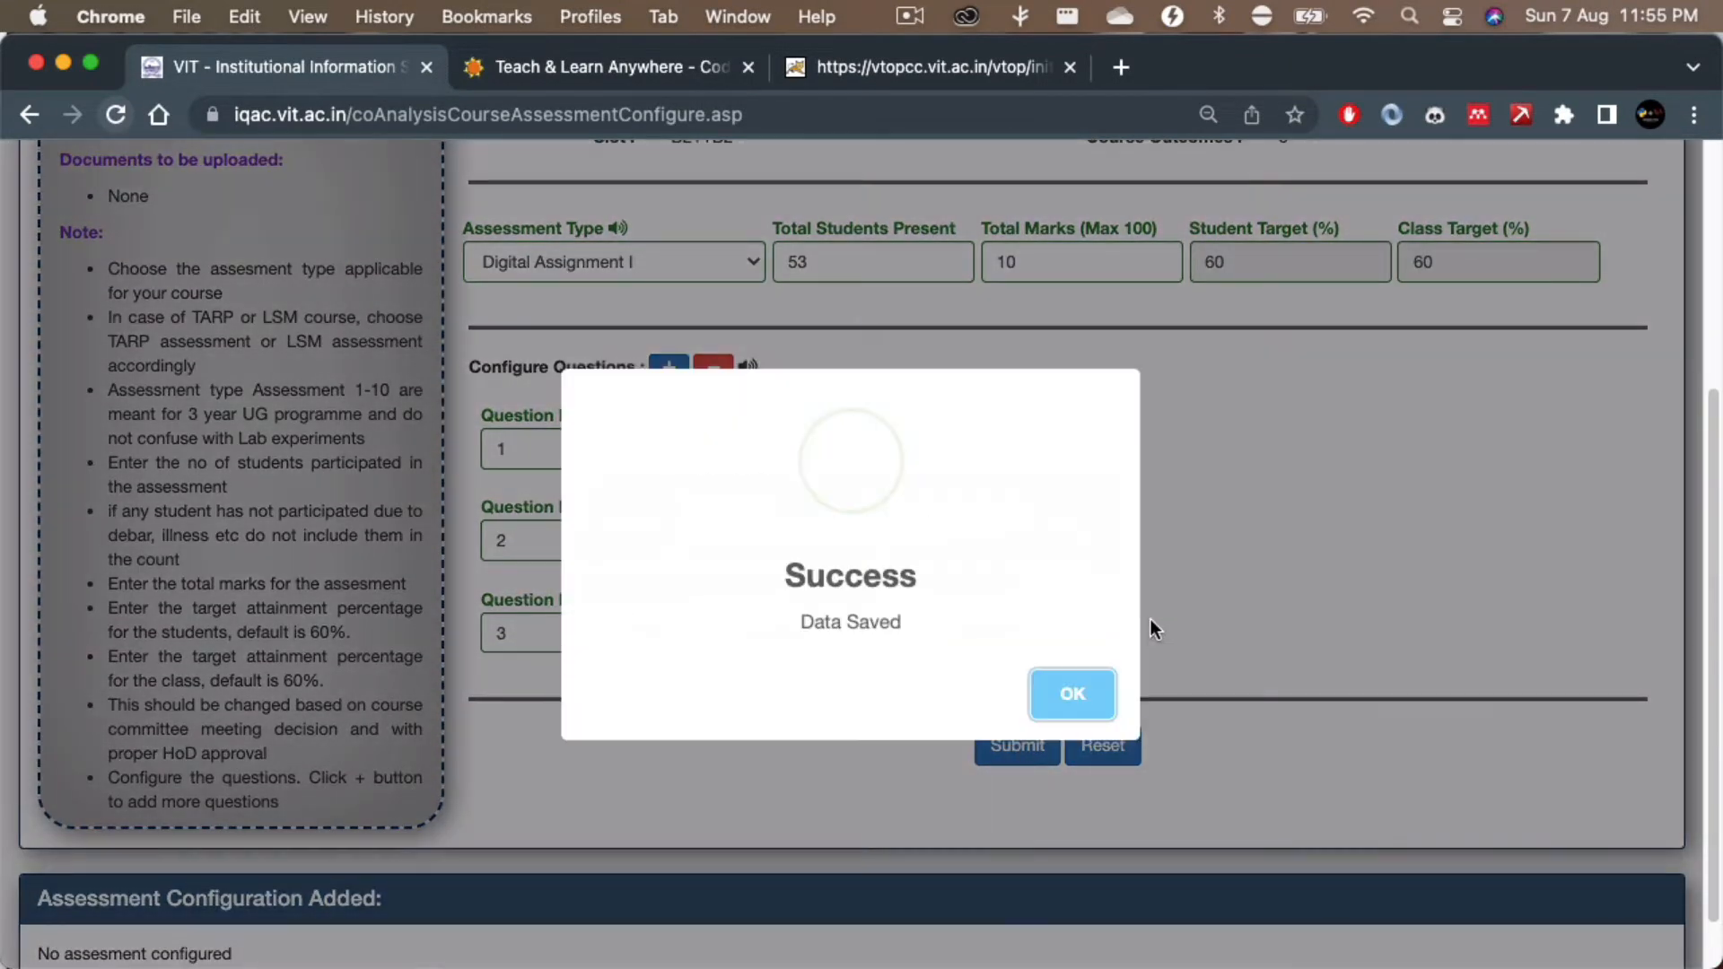
{"action": "left_click", "coordinate": [1069, 699]}
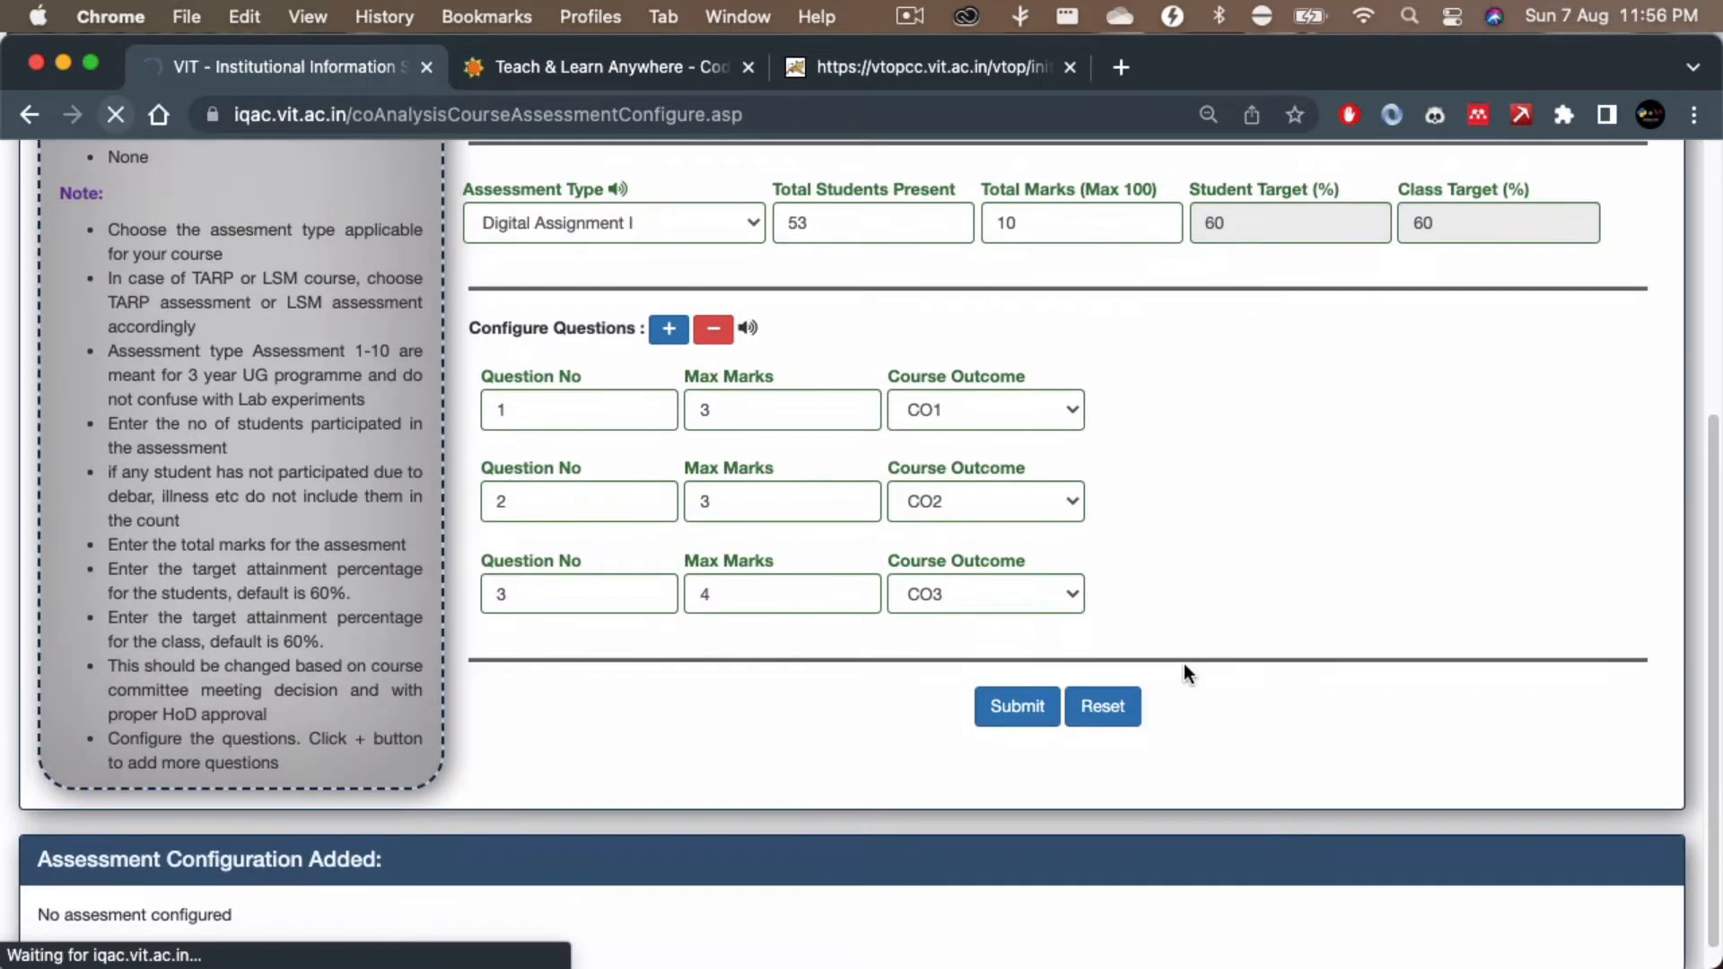
Step: Examine the Digital Assignment I entry in the list of added assessment configurations, including its student count and marks upload status
{"action": "scroll", "coordinate": [1184, 665], "scroll_direction": "down", "scroll_amount": 2}
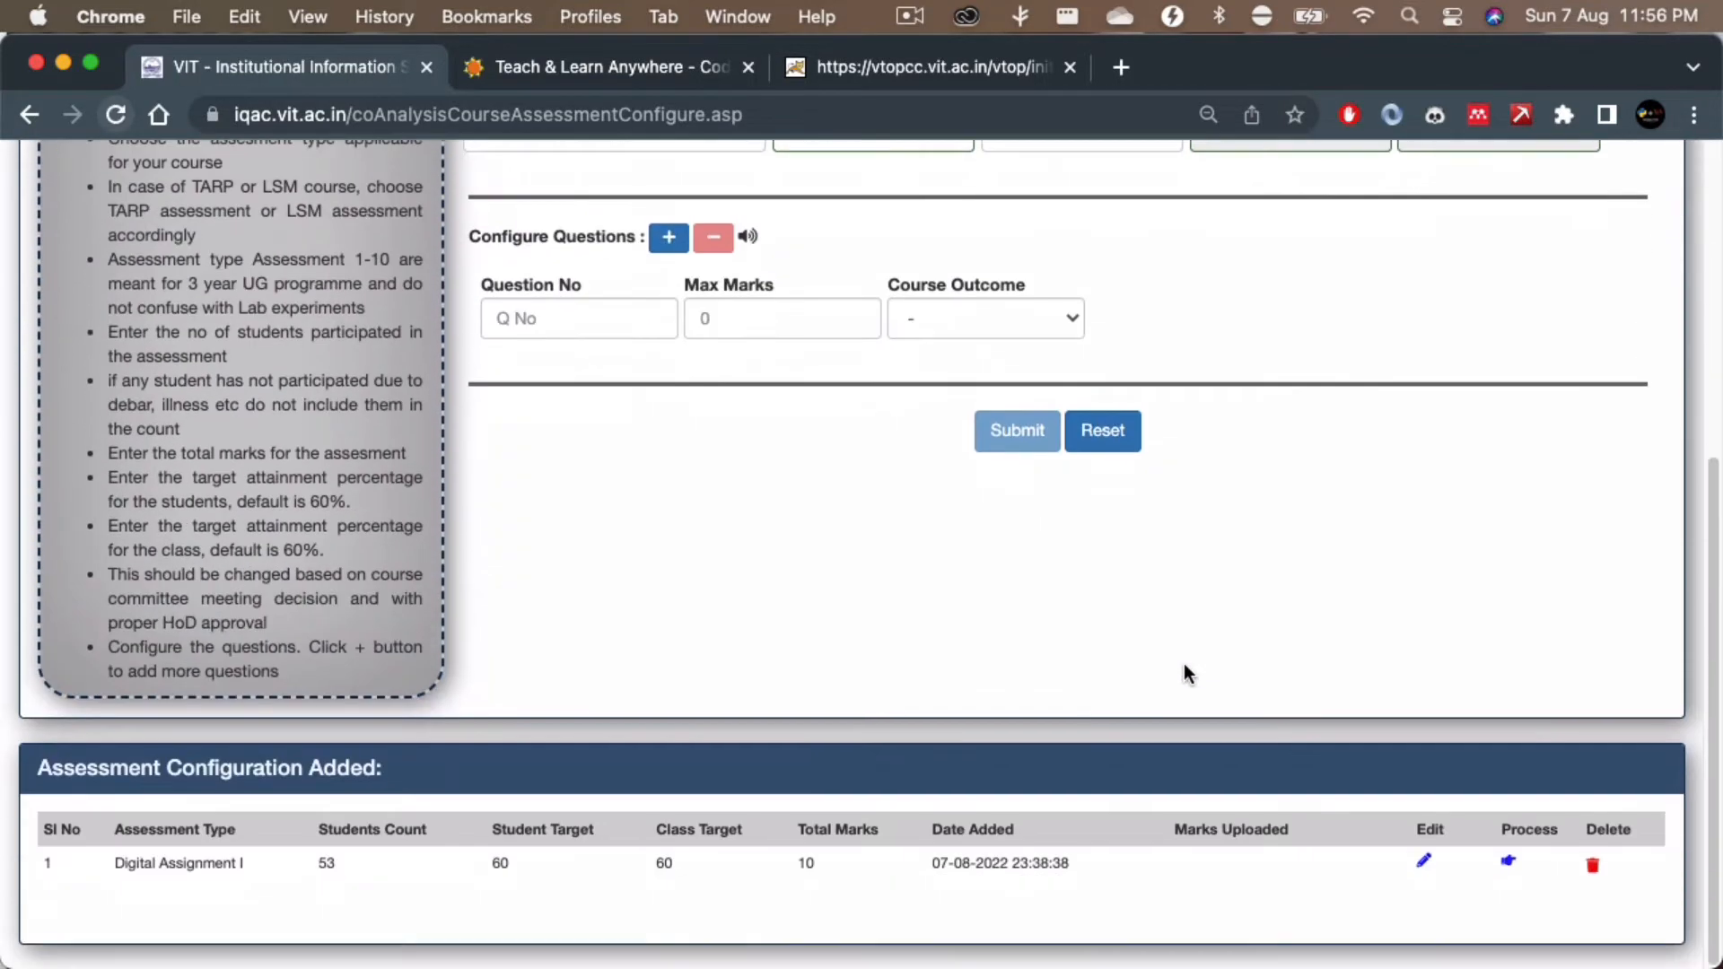
{"action": "scroll", "coordinate": [1185, 665], "scroll_direction": "up", "scroll_amount": 6}
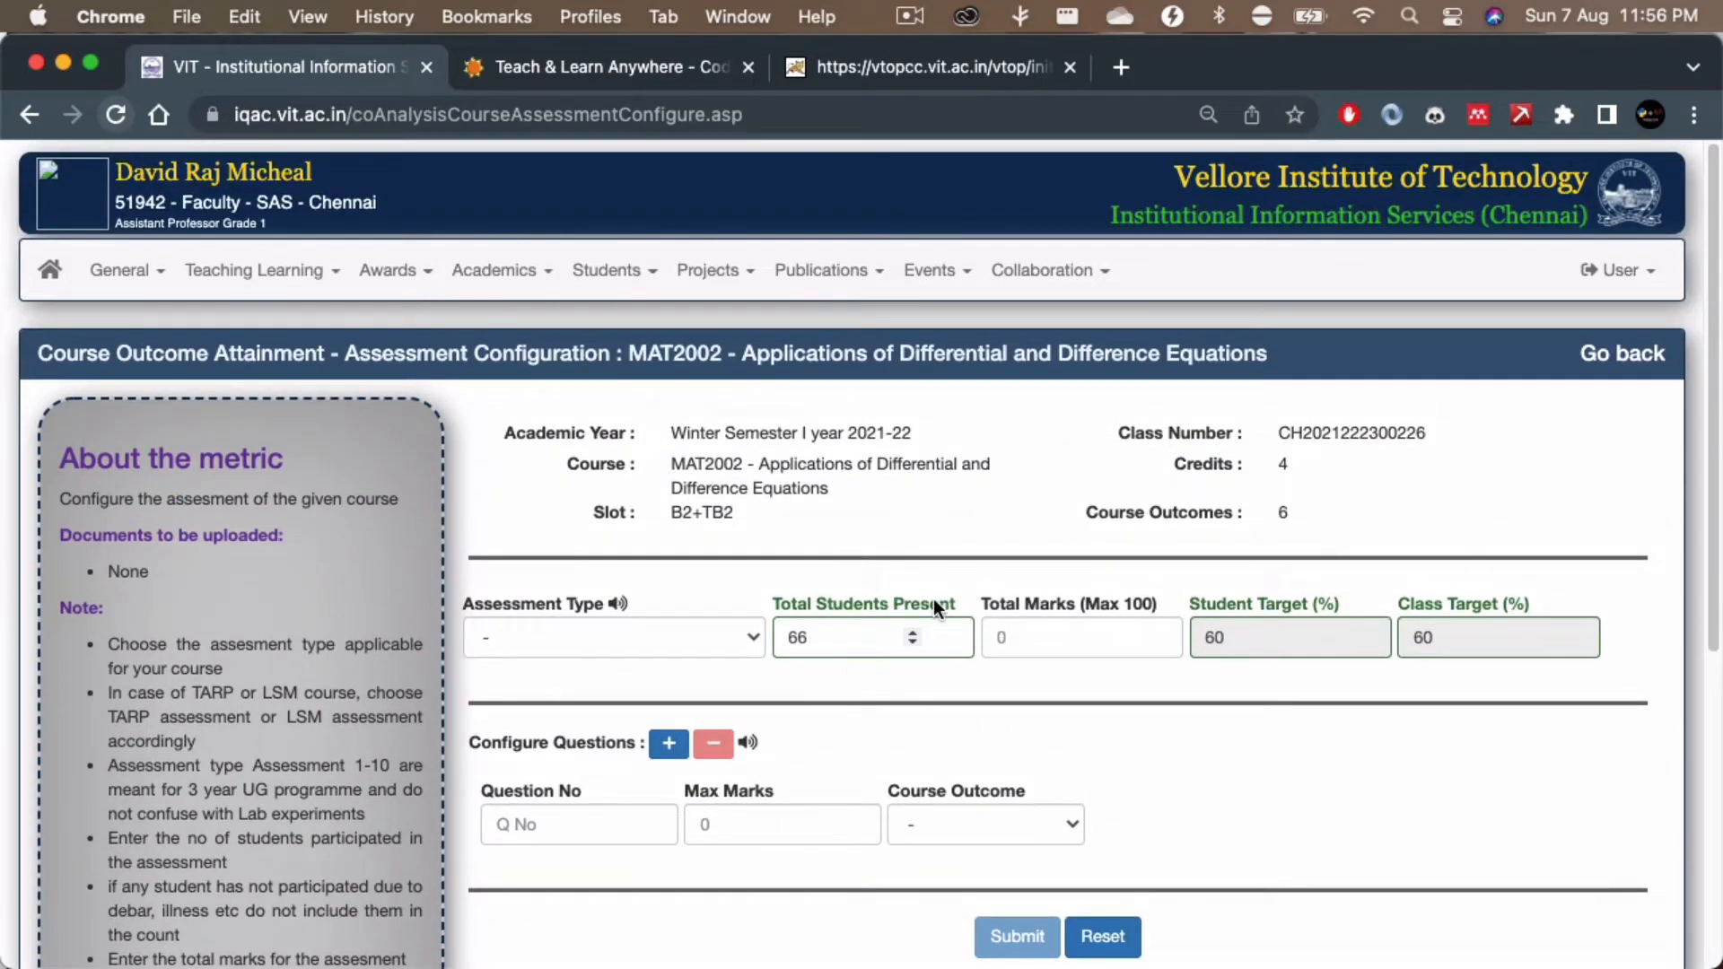
{"action": "scroll", "coordinate": [1036, 634], "scroll_direction": "down", "scroll_amount": 5}
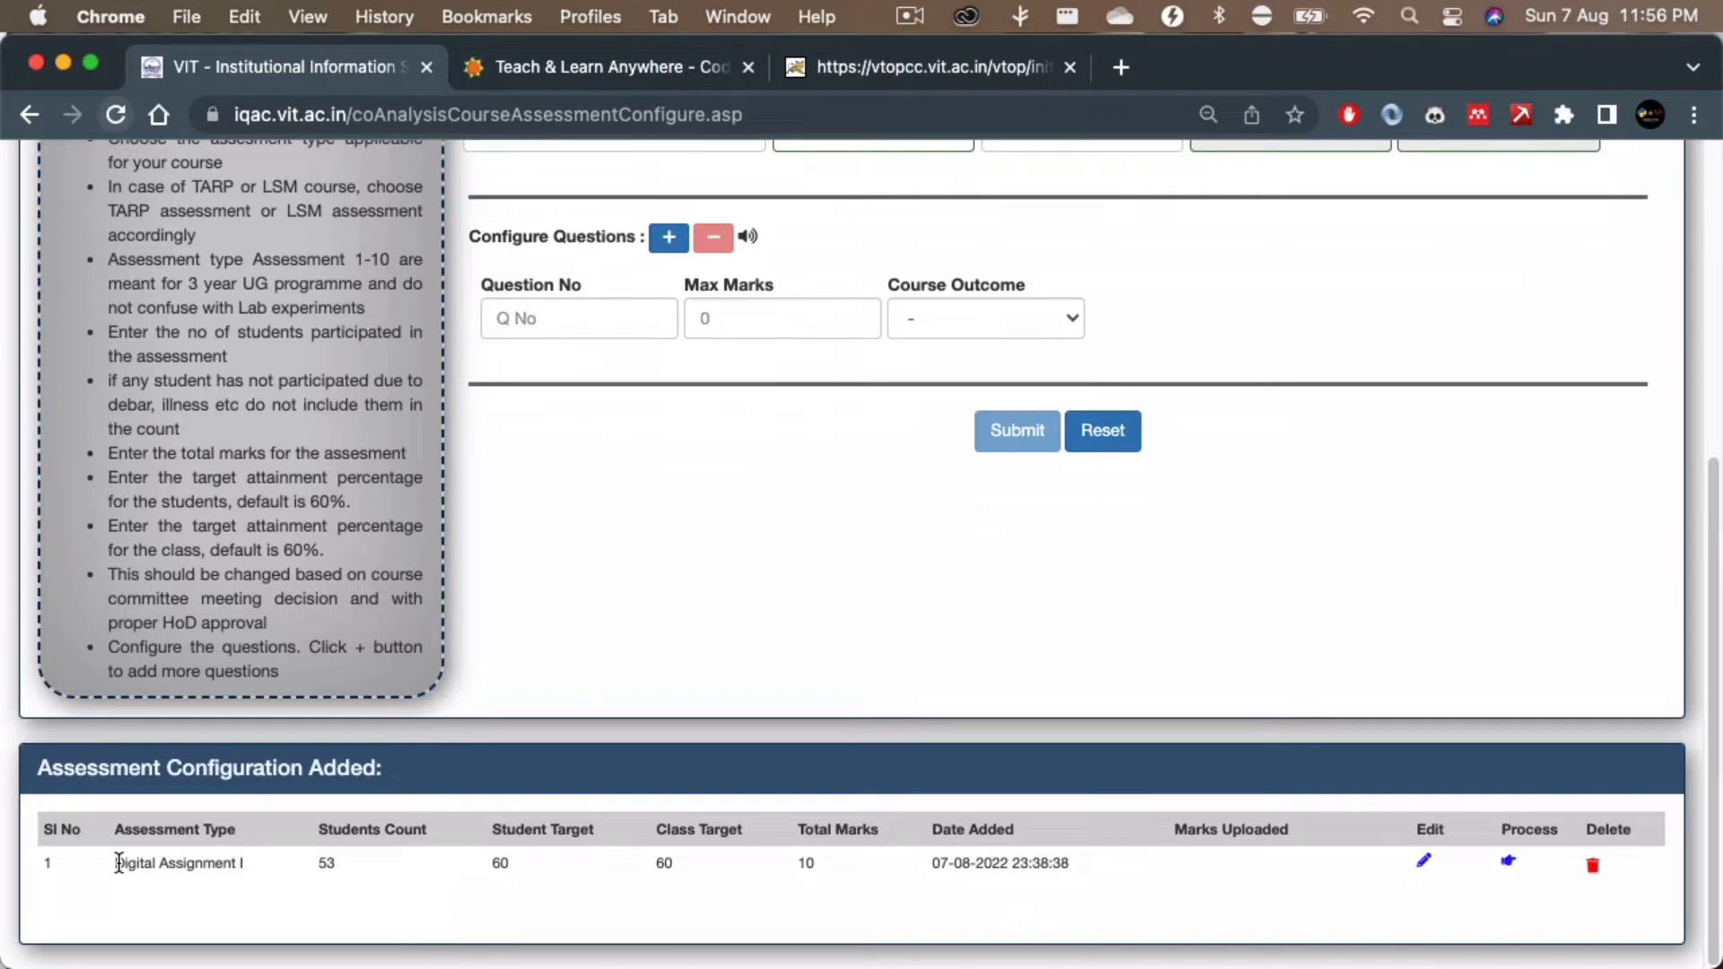
{"action": "left_click_drag", "start_coordinate": [118, 864], "coordinate": [250, 883]}
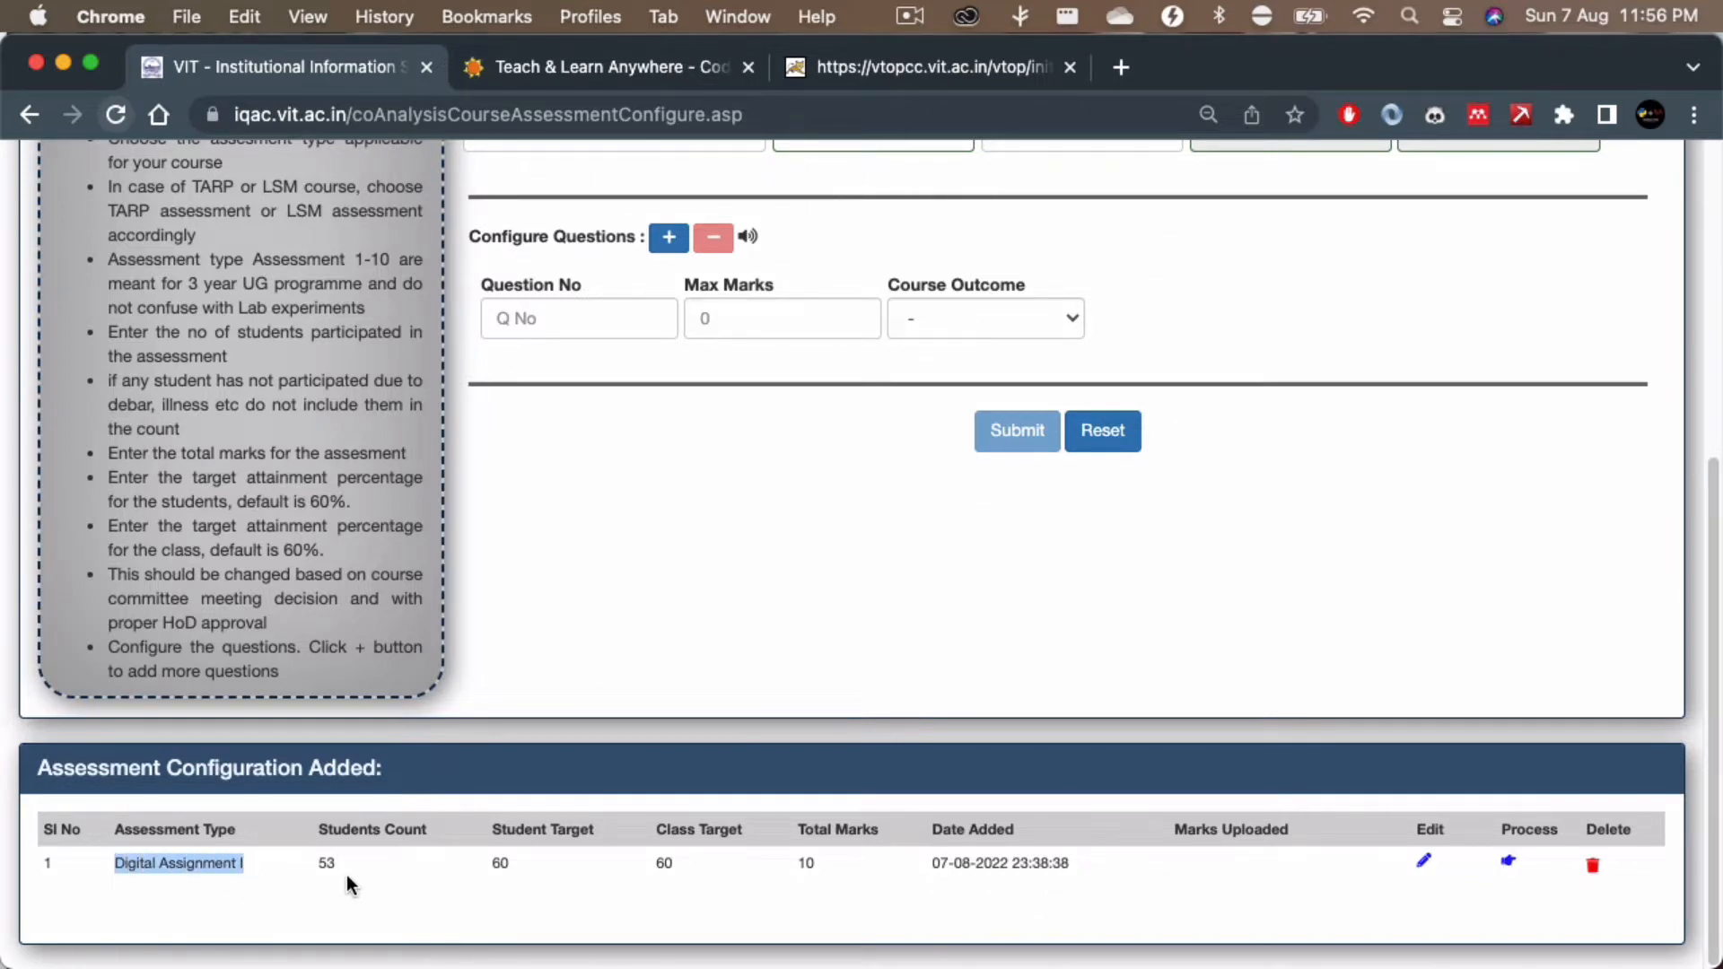
{"action": "left_click_drag", "start_coordinate": [338, 864], "coordinate": [319, 866]}
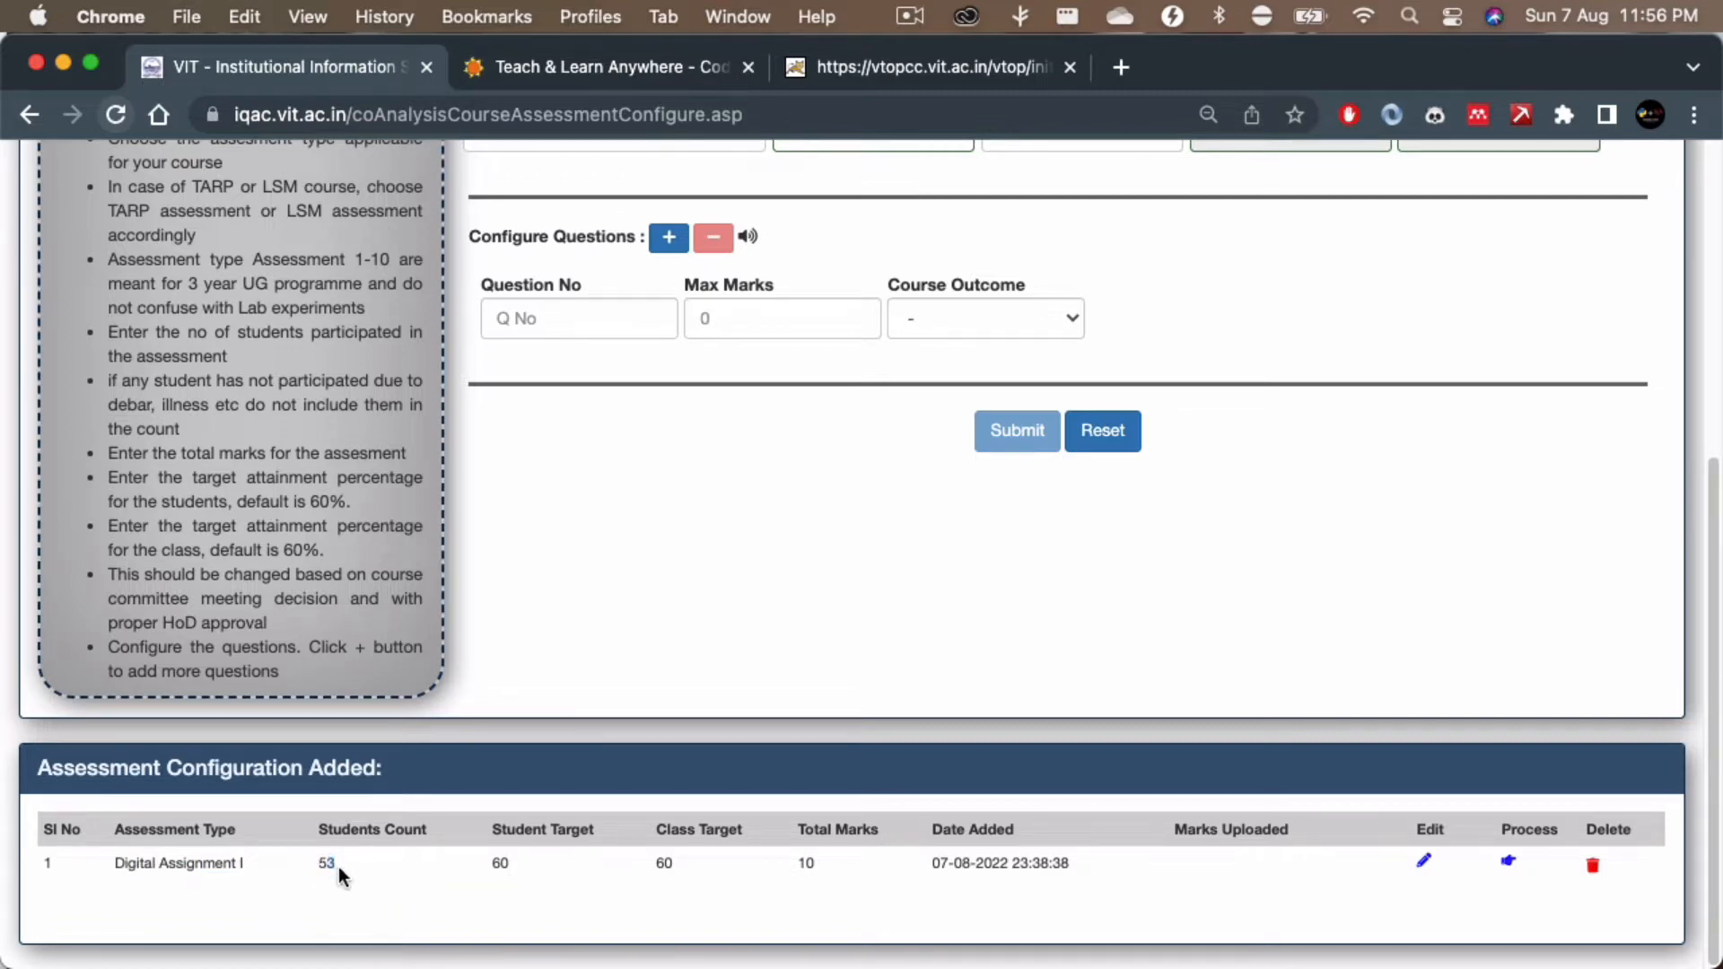
{"action": "double_click", "coordinate": [327, 865]}
{"action": "left_click", "coordinate": [1205, 839]}
Step: Reopen the saved Digital Assignment I configuration for editing, check its question mapping and resubmit it
{"action": "left_click", "coordinate": [1425, 865]}
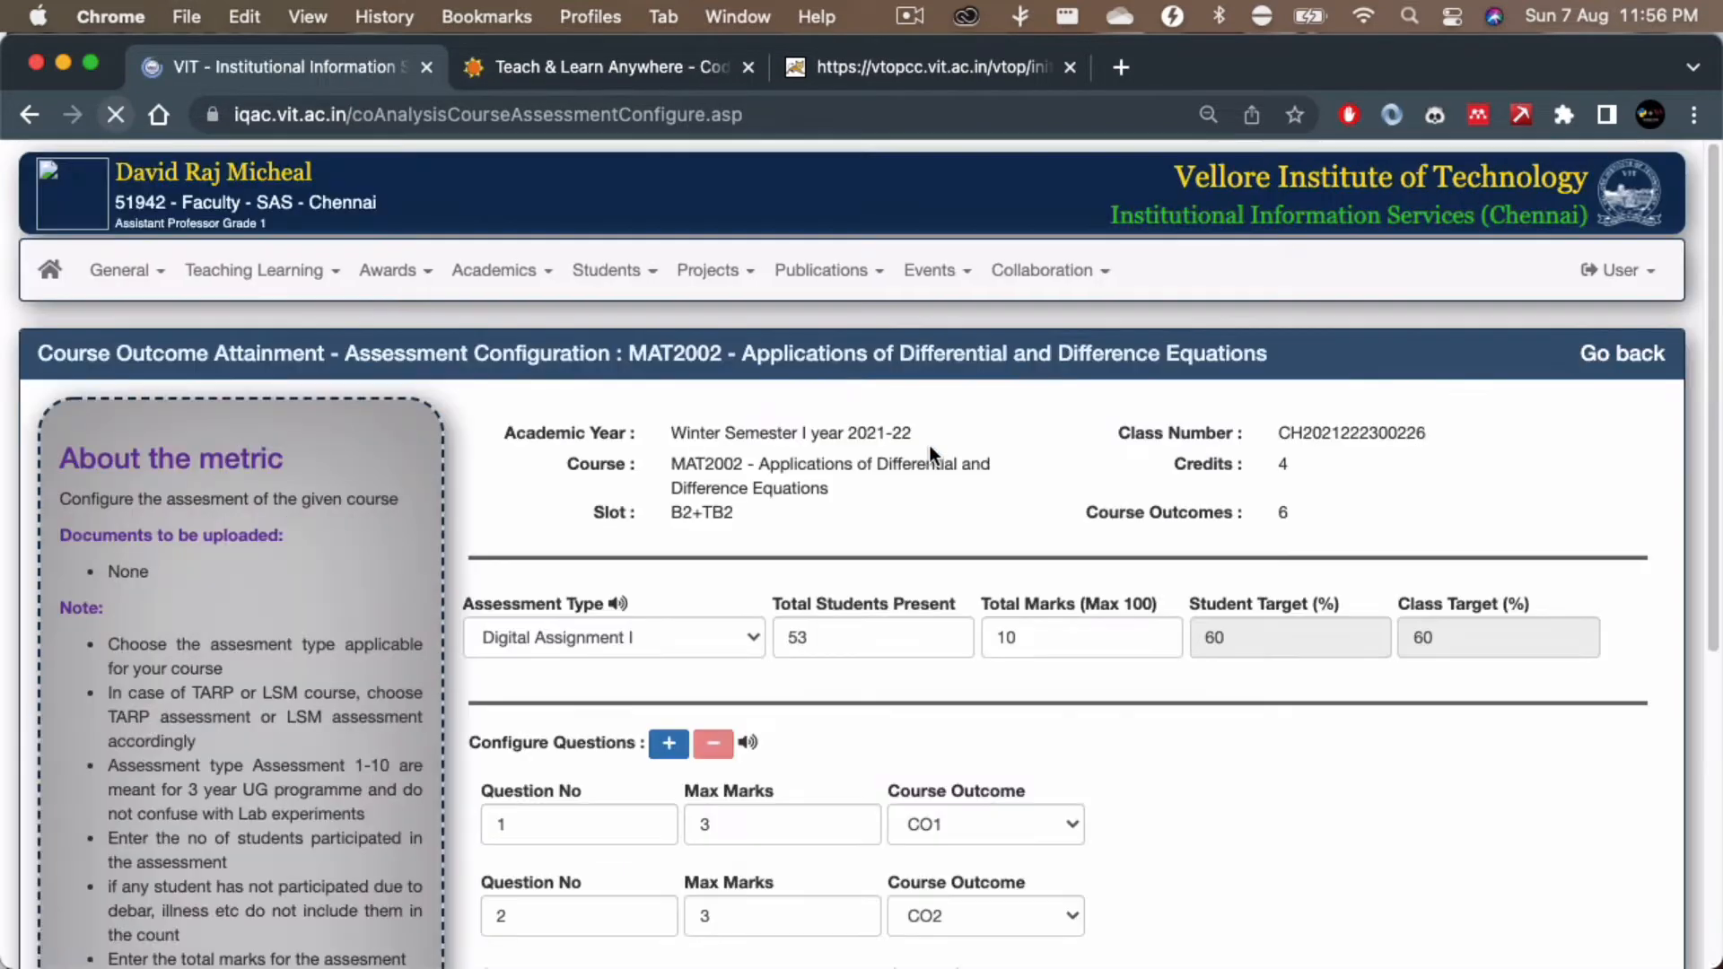
{"action": "scroll", "coordinate": [844, 703], "scroll_direction": "down", "scroll_amount": 1}
{"action": "scroll", "coordinate": [844, 702], "scroll_direction": "down", "scroll_amount": 3}
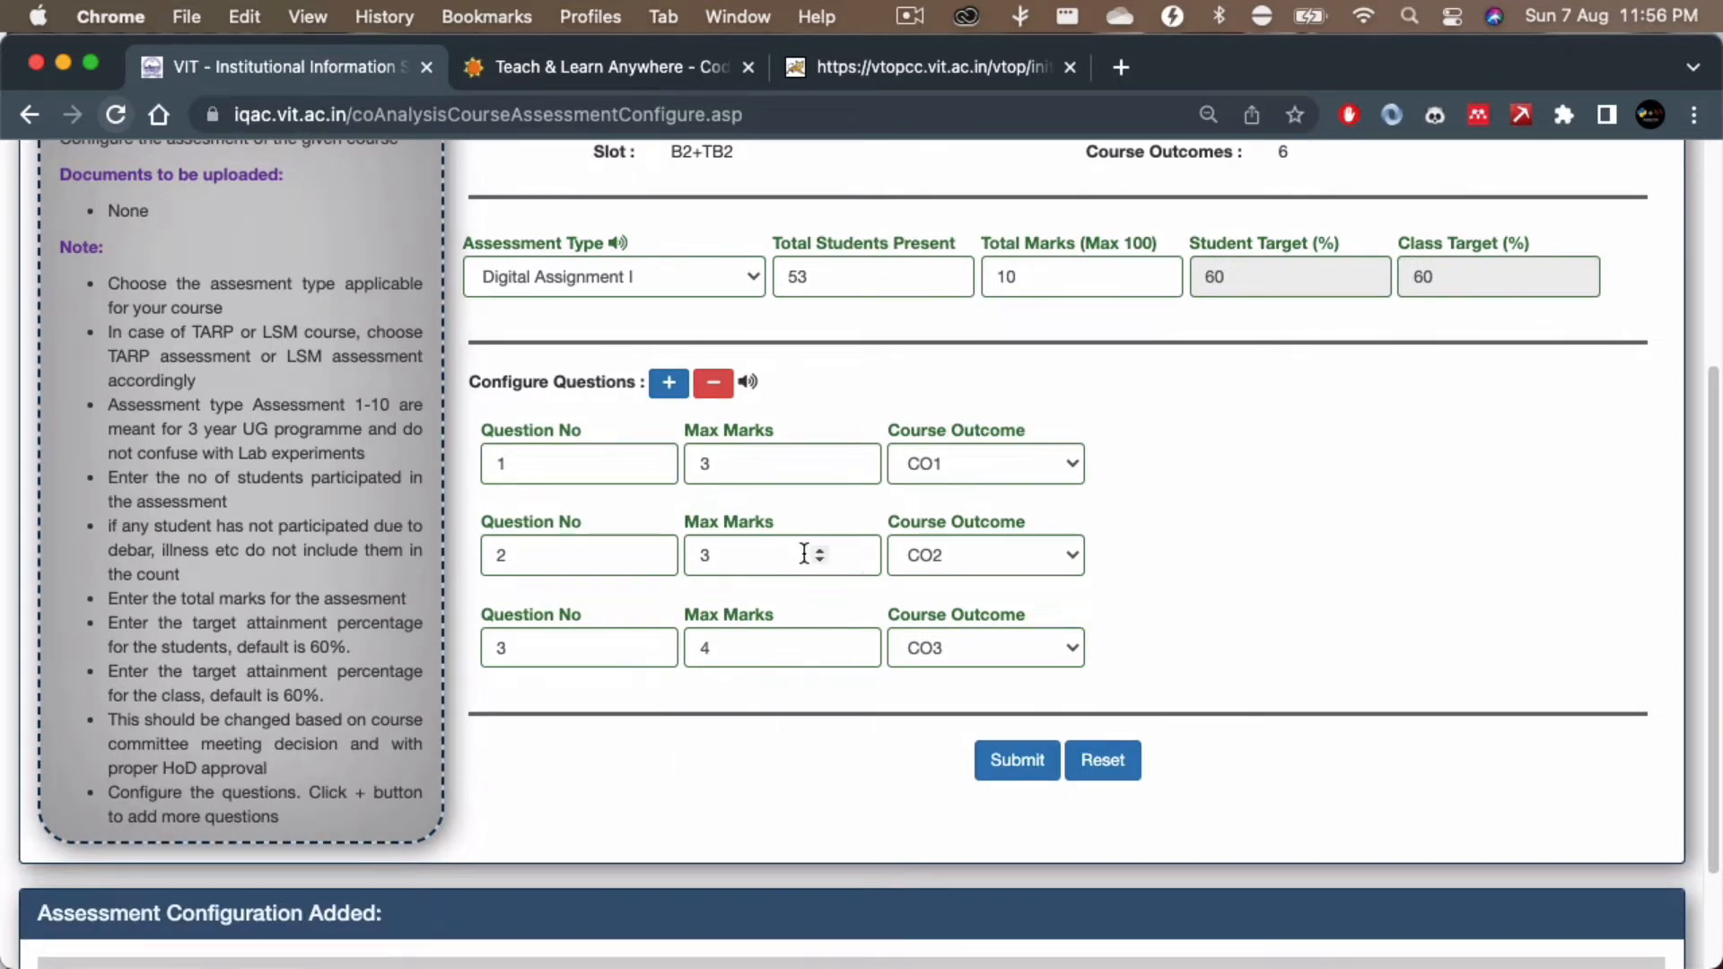
{"action": "scroll", "coordinate": [794, 368], "scroll_direction": "up", "scroll_amount": 1}
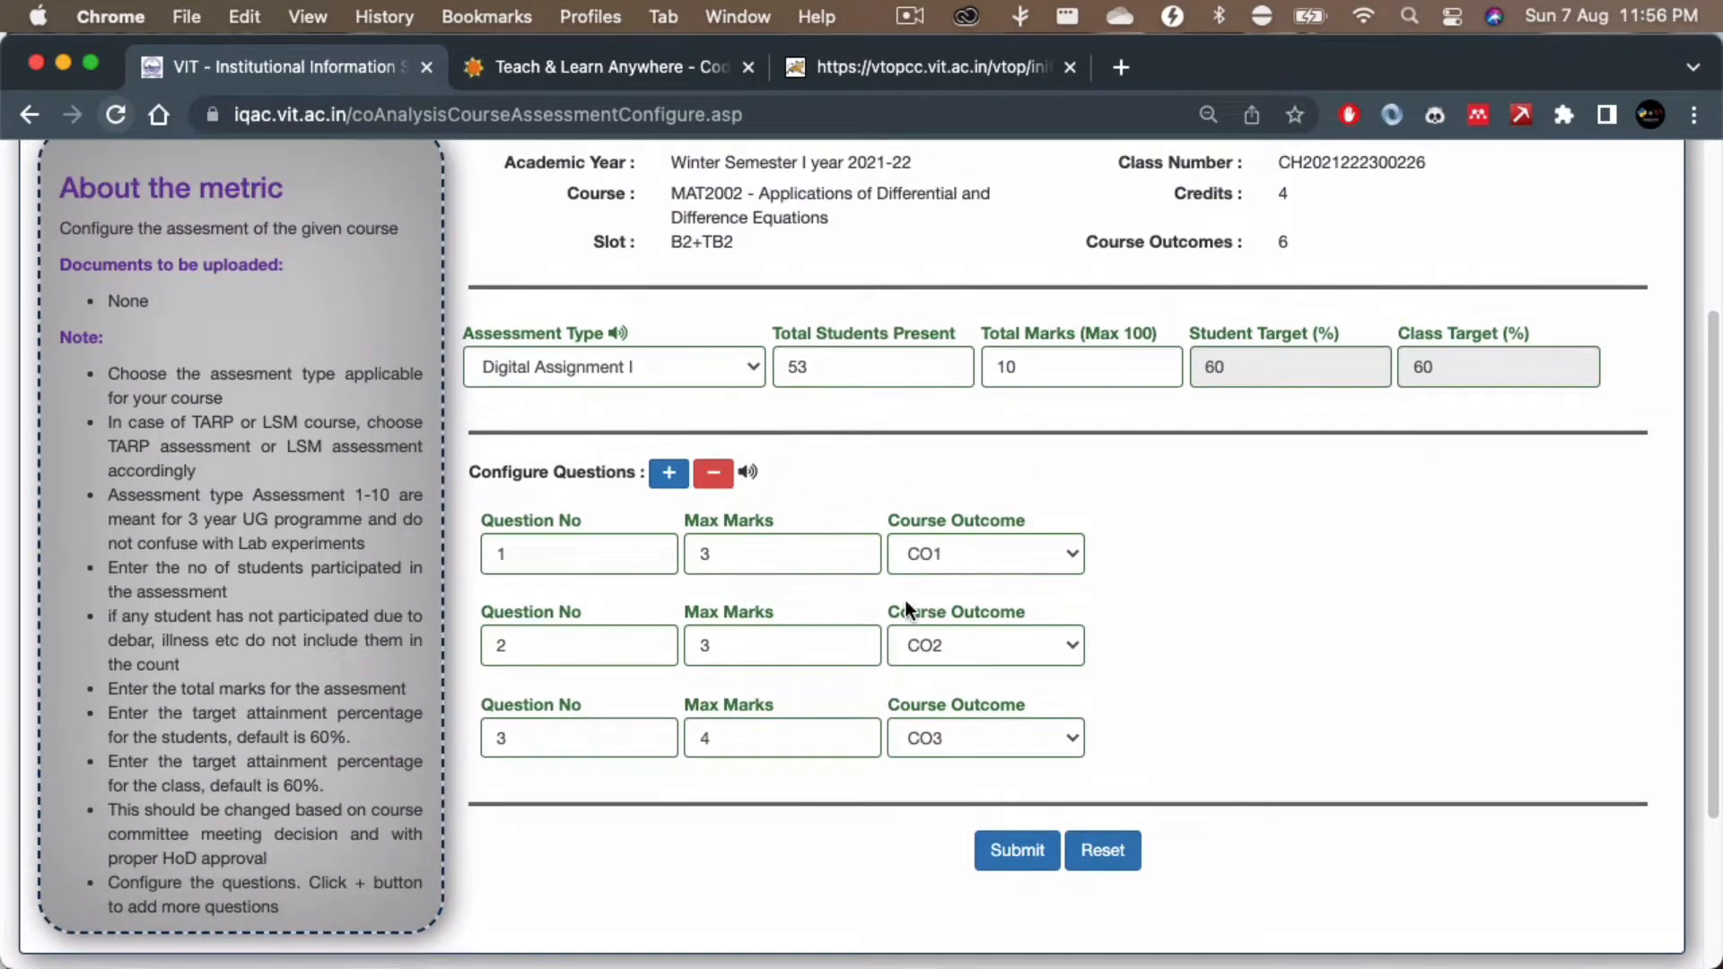
{"action": "scroll", "coordinate": [907, 606], "scroll_direction": "down", "scroll_amount": 3}
{"action": "left_click", "coordinate": [1017, 616]}
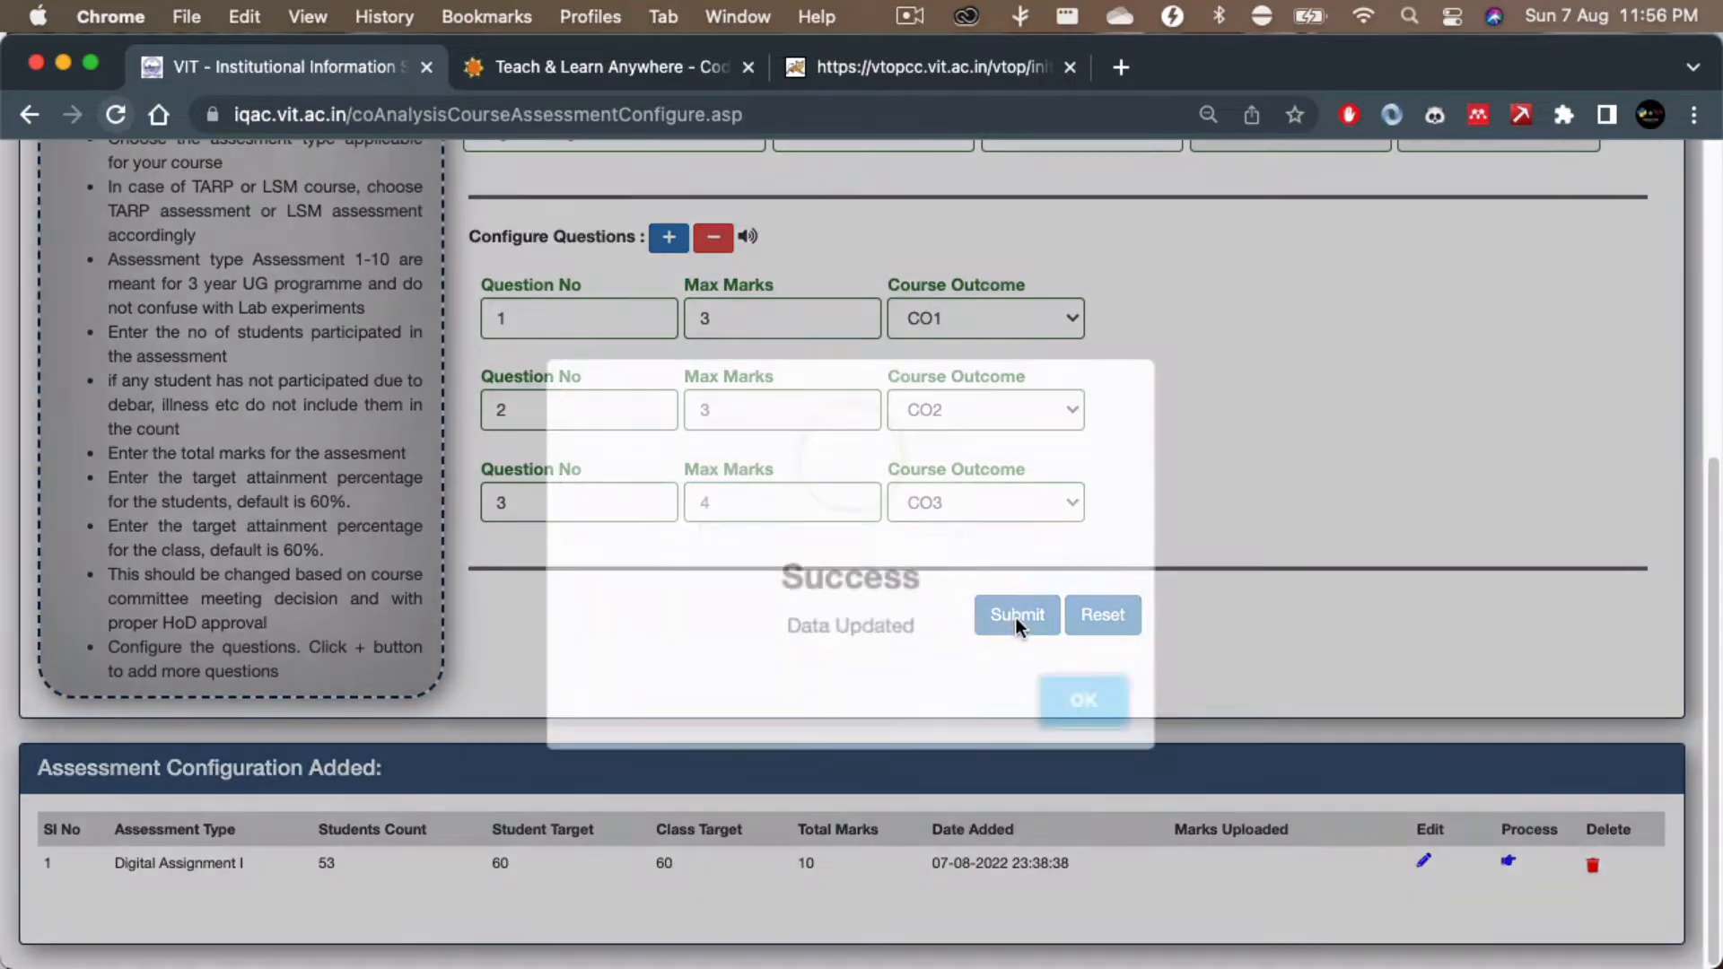
{"action": "left_click", "coordinate": [1068, 700]}
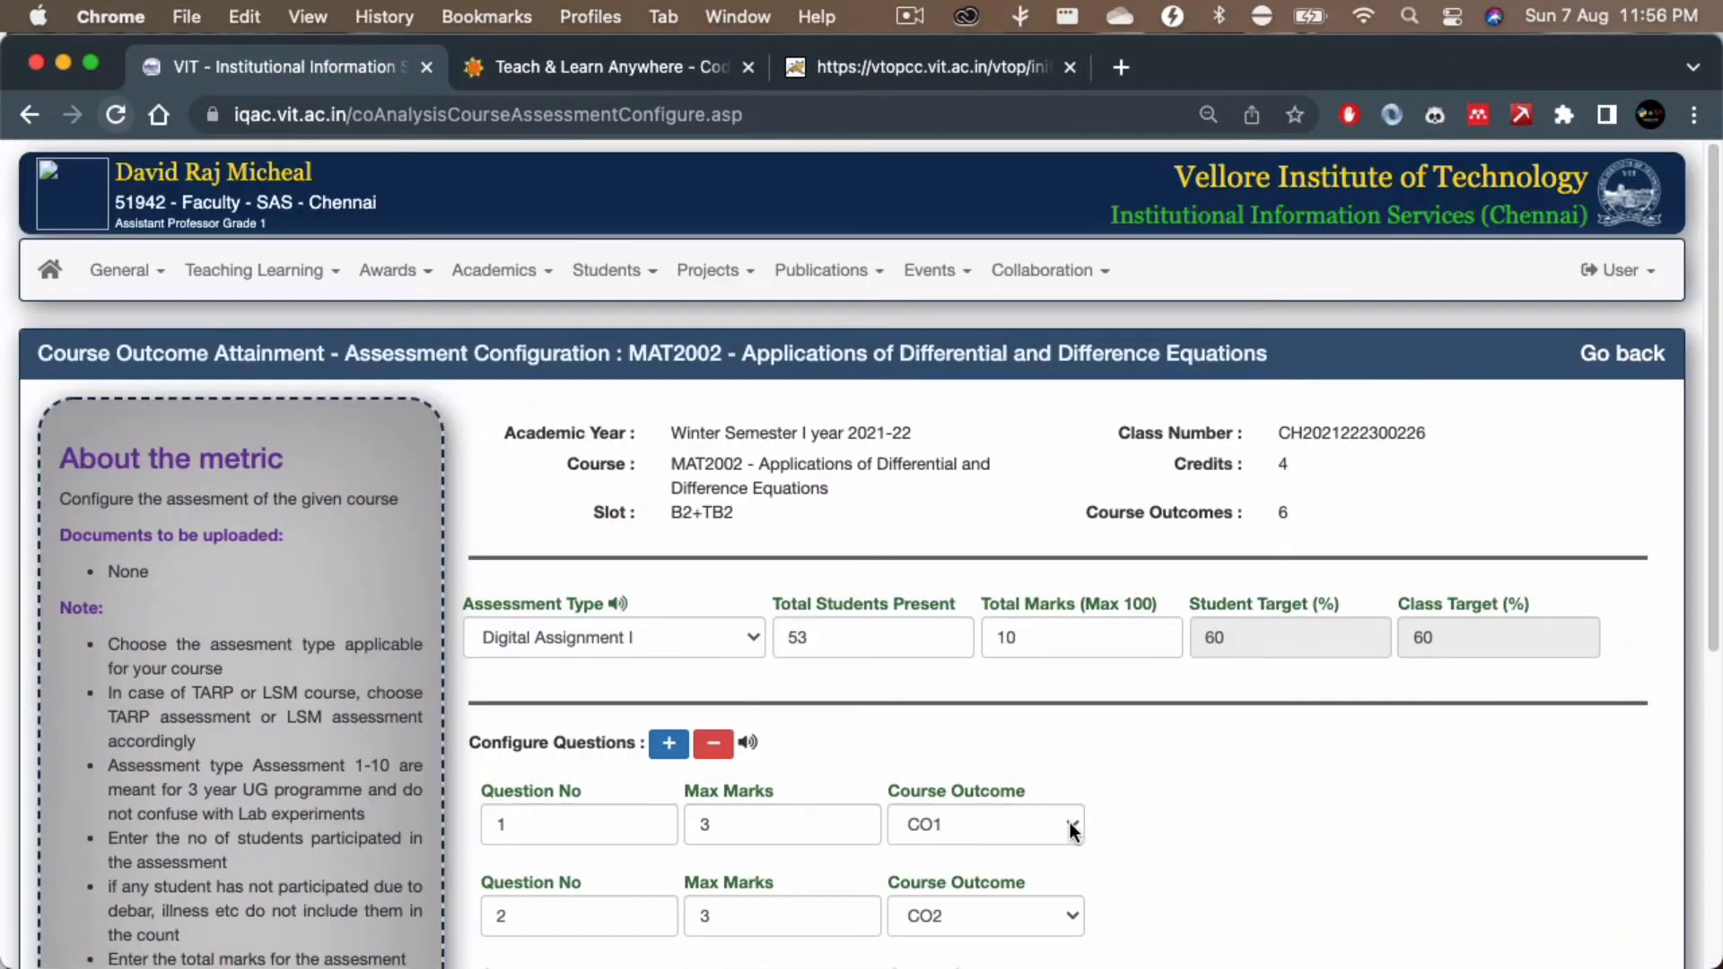
Step: Open the marks processing page for Digital Assignment I and review its assessment summary and question-to-outcome mapping
{"action": "scroll", "coordinate": [1070, 822], "scroll_direction": "down", "scroll_amount": 6}
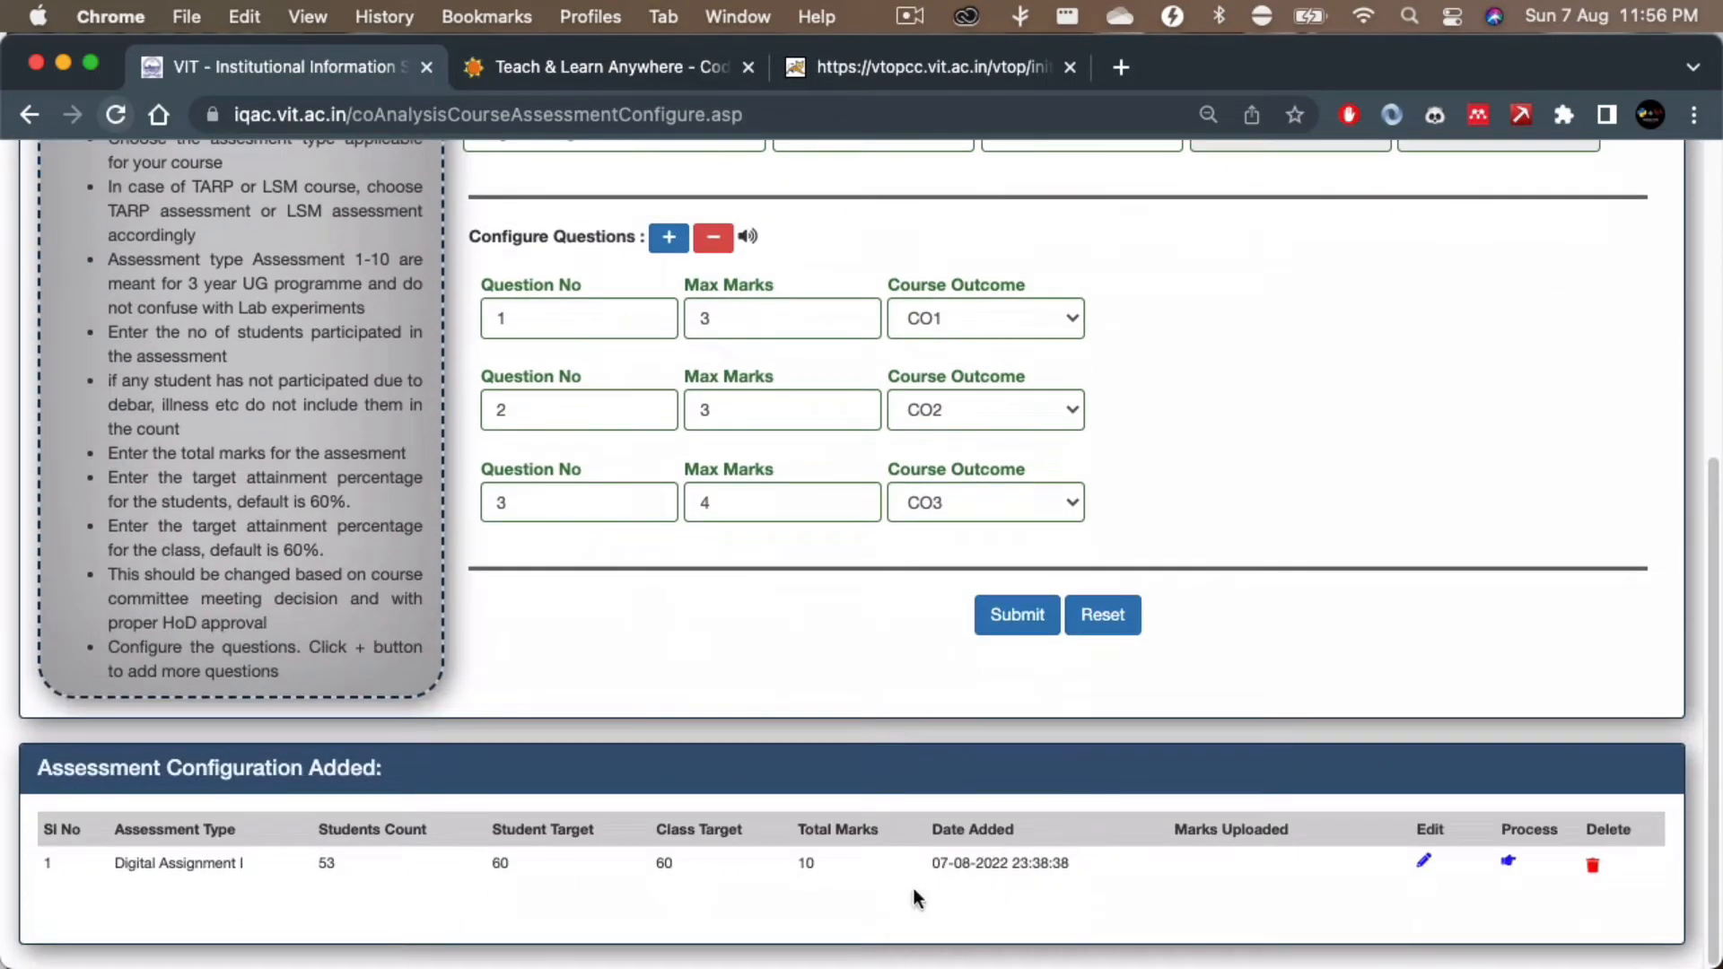
{"action": "left_click", "coordinate": [1511, 866]}
{"action": "scroll", "coordinate": [790, 653], "scroll_direction": "down", "scroll_amount": 1}
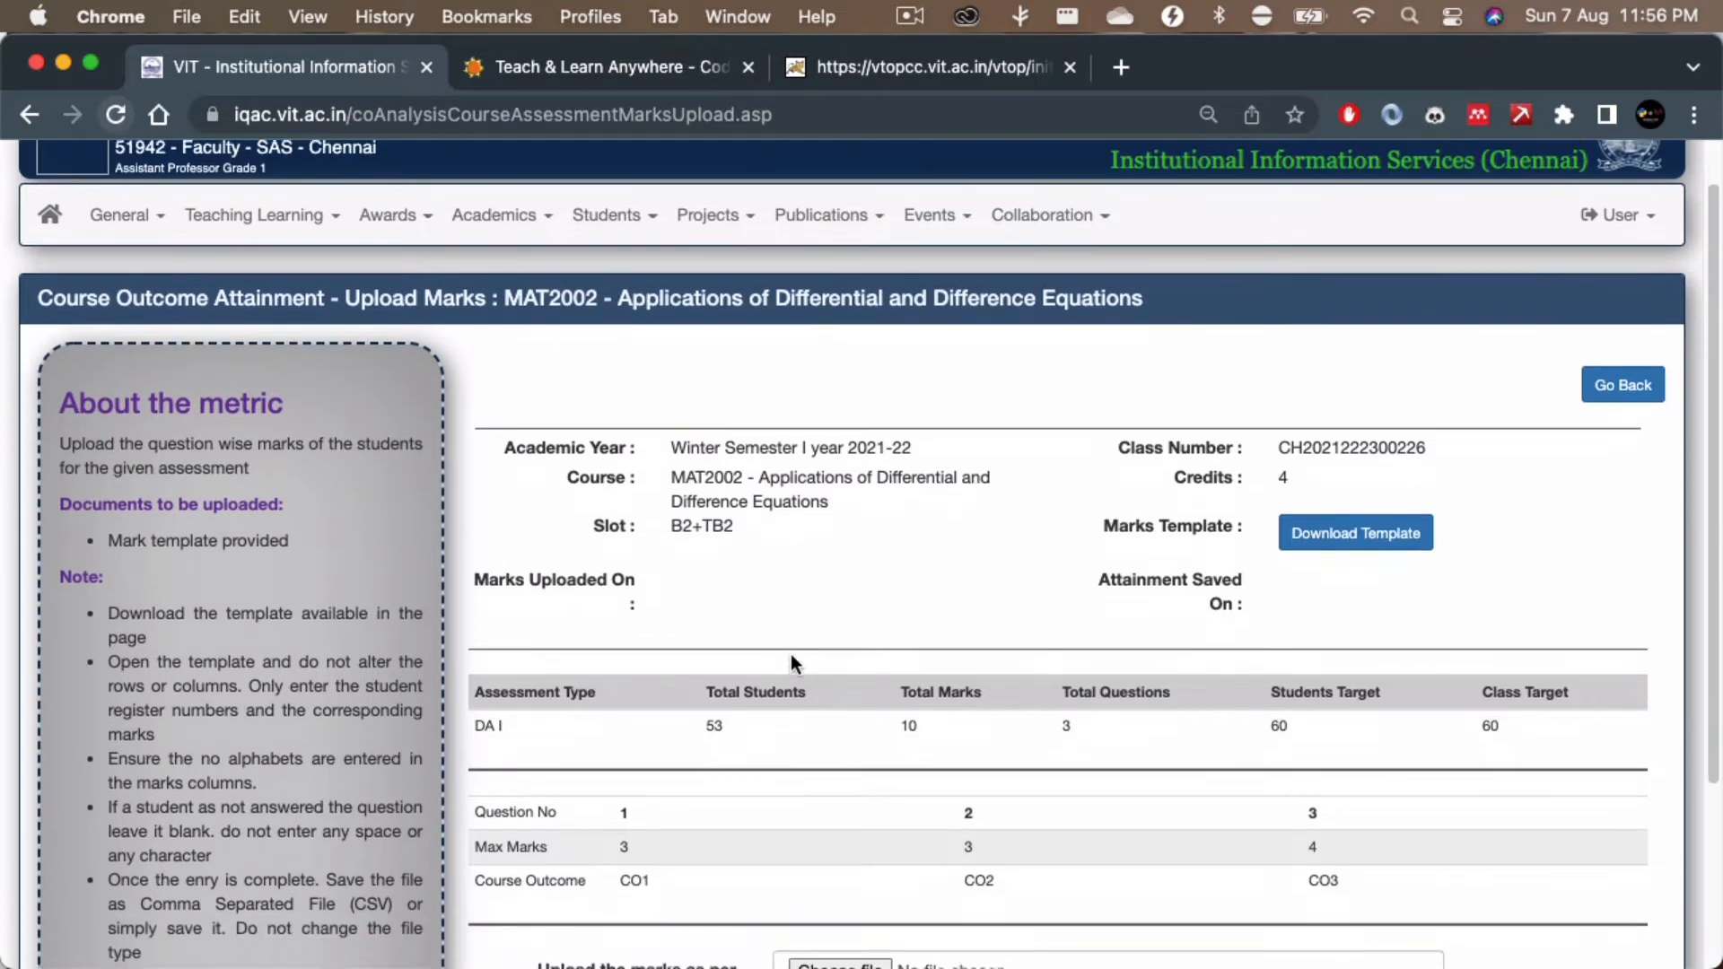
{"action": "scroll", "coordinate": [792, 662], "scroll_direction": "down", "scroll_amount": 4}
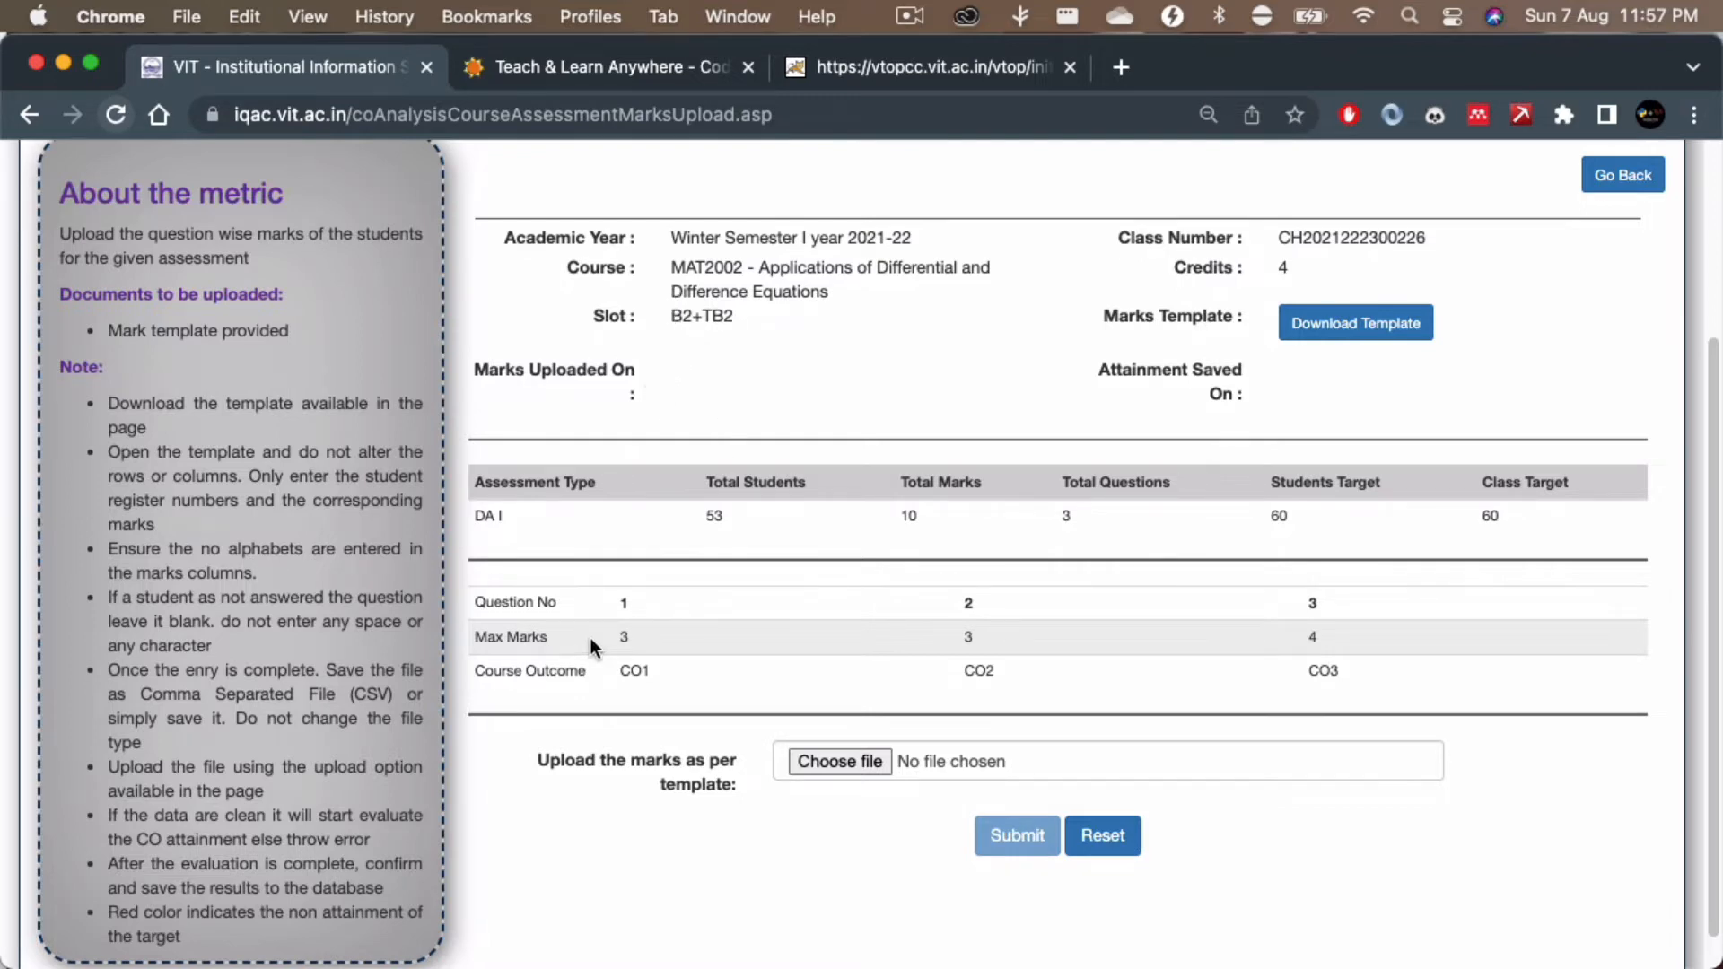
{"action": "scroll", "coordinate": [909, 632], "scroll_direction": "down", "scroll_amount": 1}
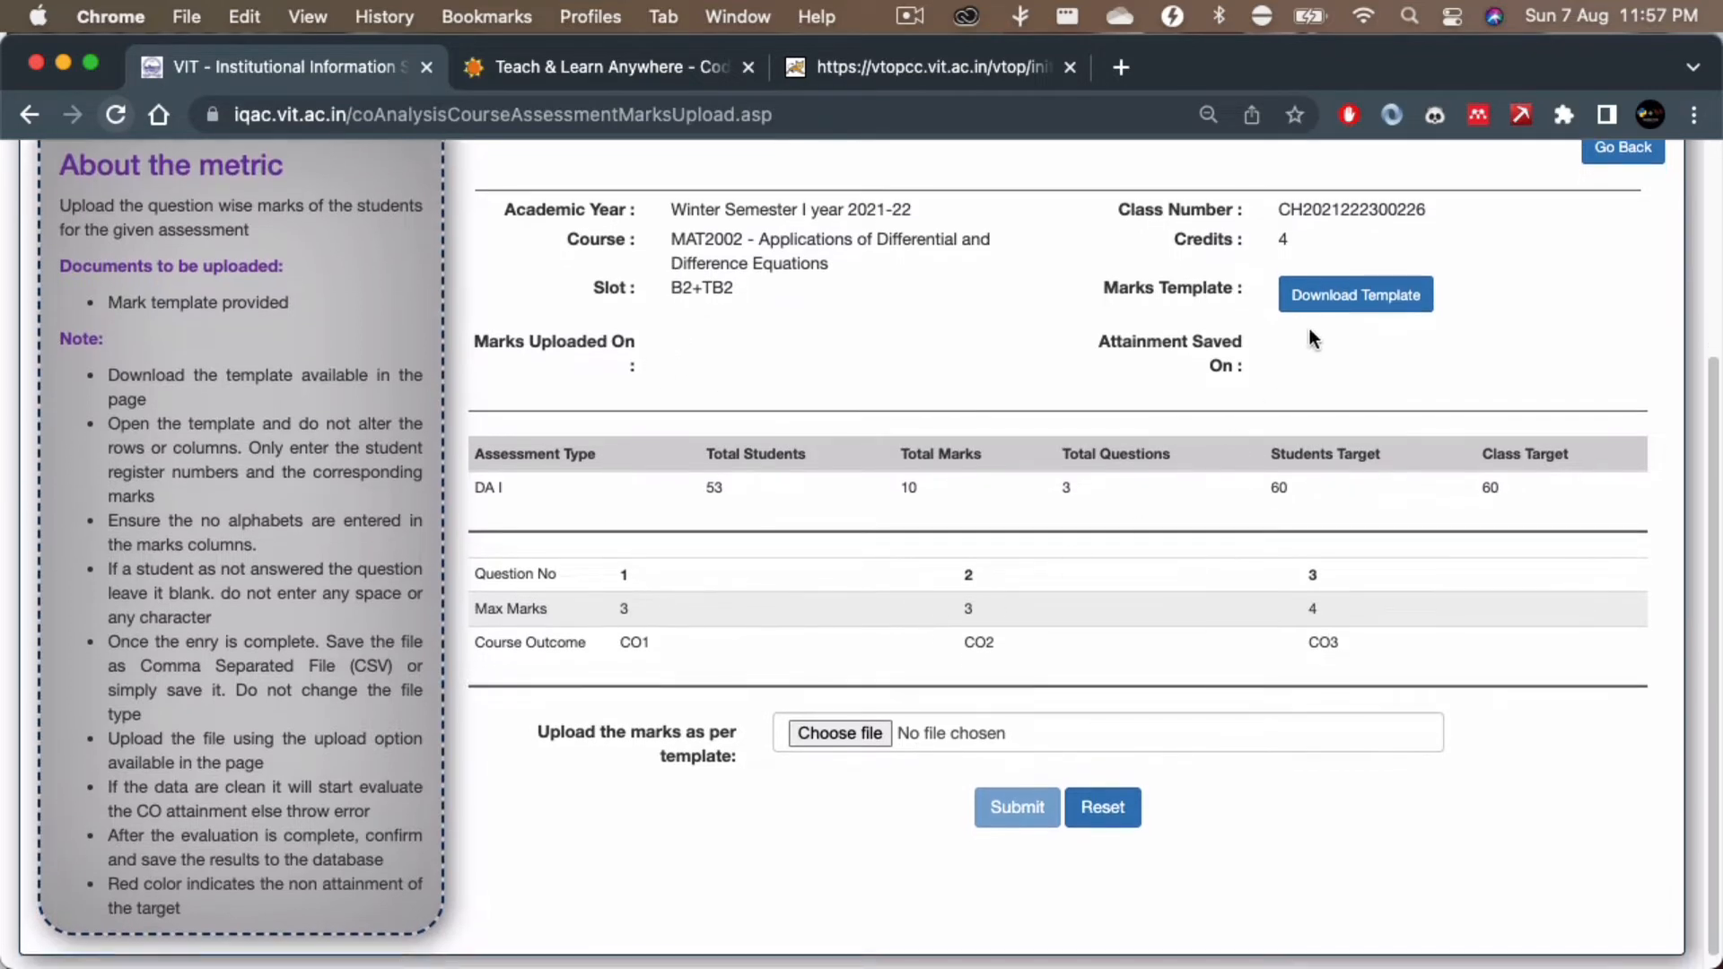
Step: Download the DA I marks template, show the CSV file in Finder and open it in Microsoft Excel
{"action": "left_click", "coordinate": [1337, 303]}
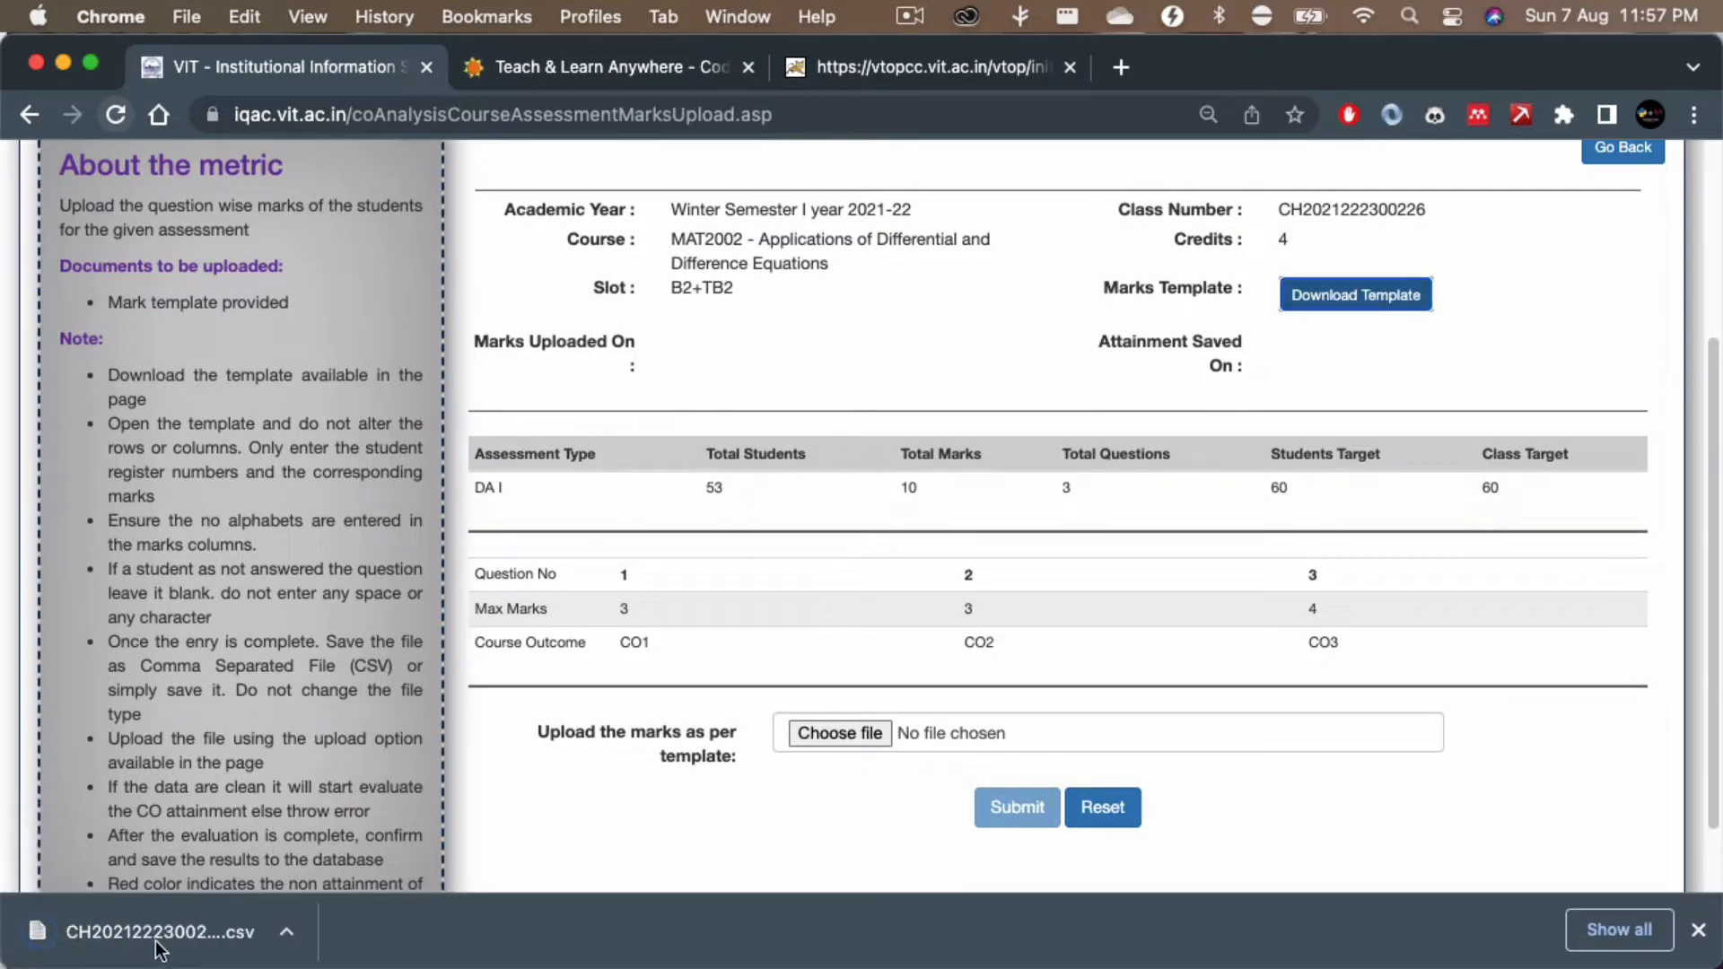
{"action": "left_click", "coordinate": [284, 938]}
{"action": "left_click", "coordinate": [325, 897]}
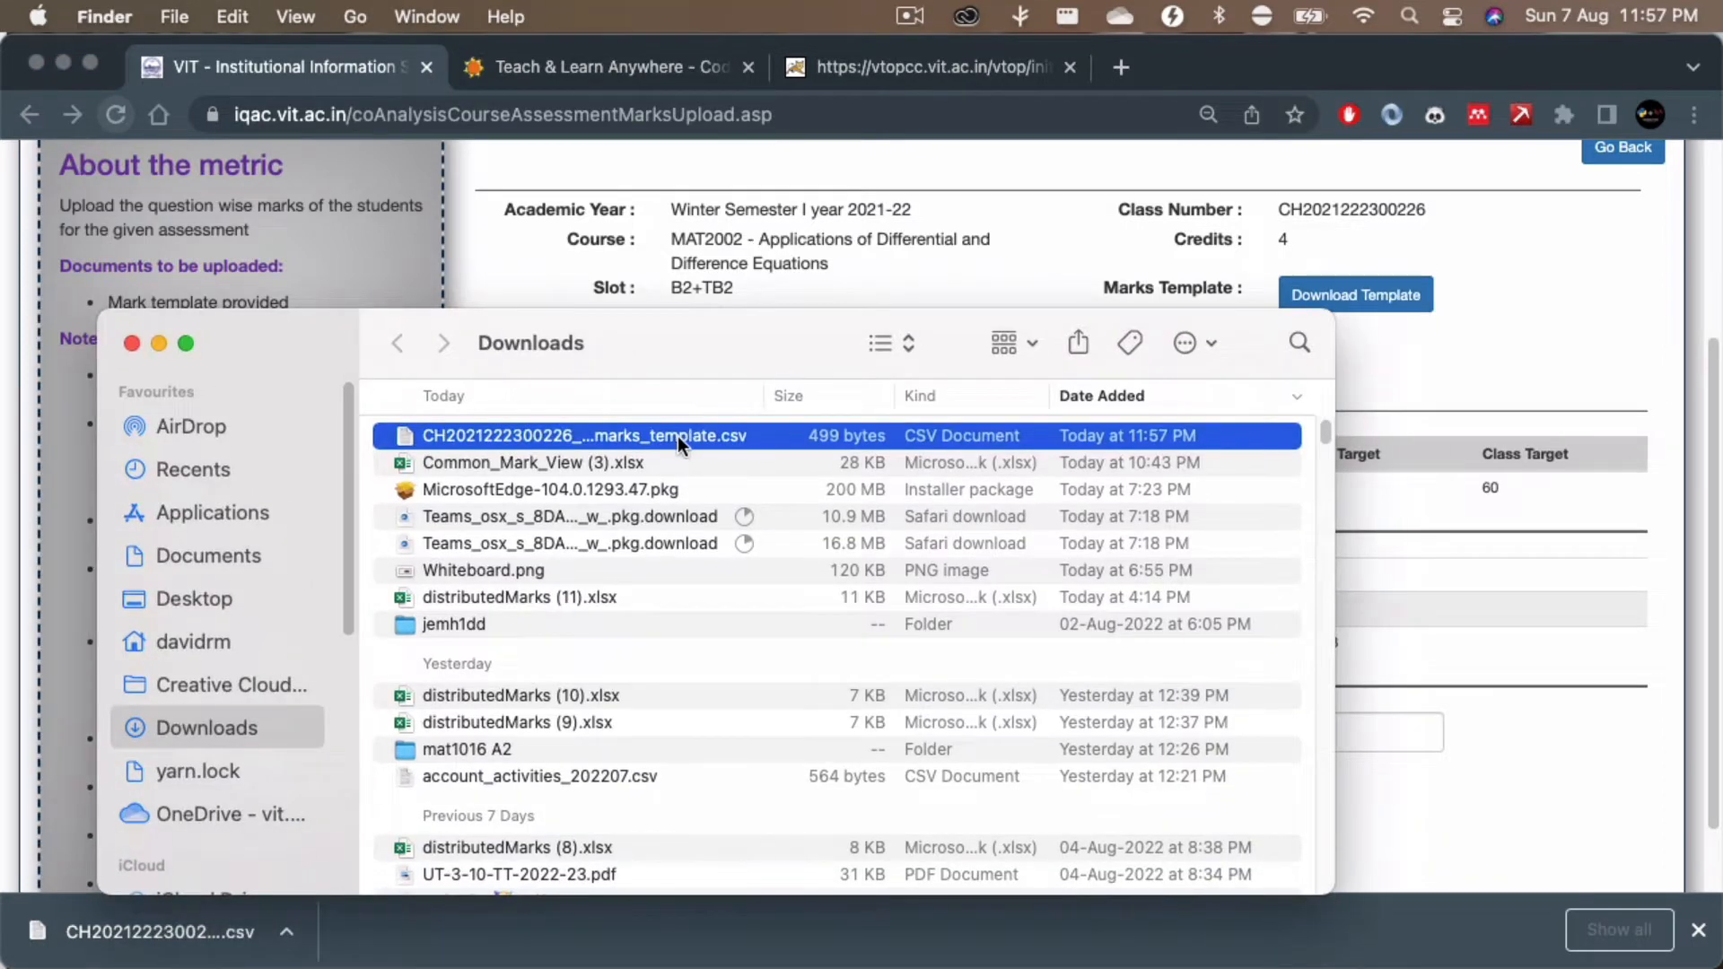
{"action": "right_click", "coordinate": [676, 436]}
{"action": "mouse_move", "coordinate": [739, 461]}
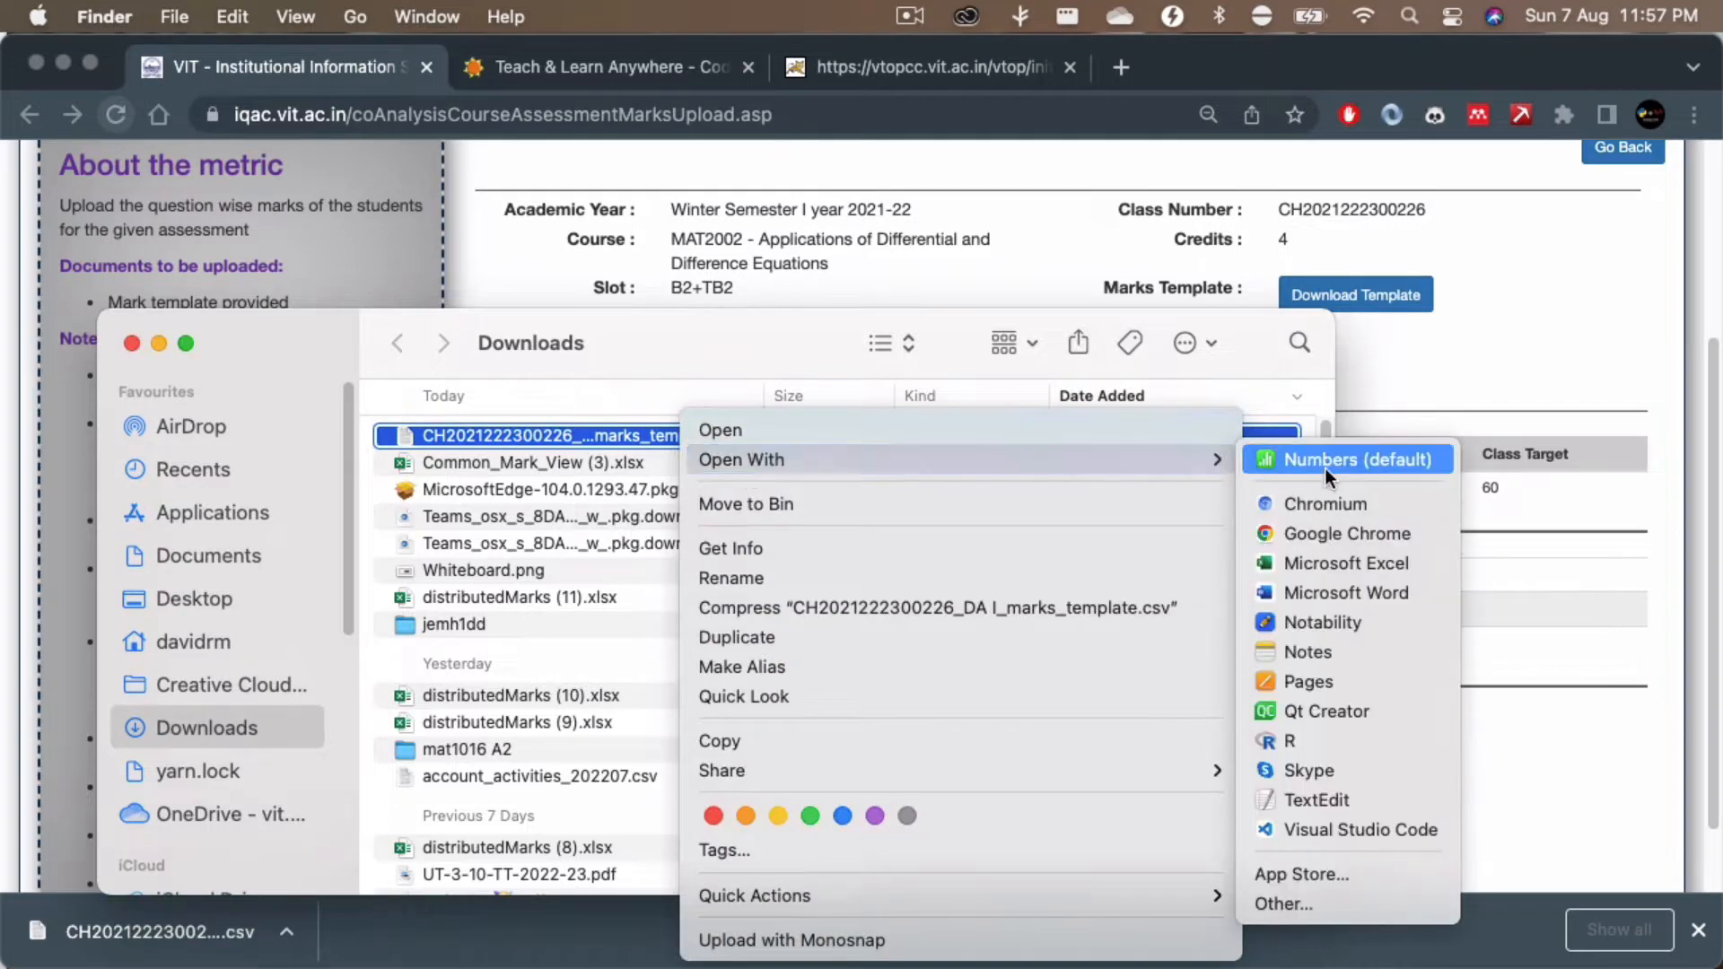
{"action": "left_click", "coordinate": [1311, 563]}
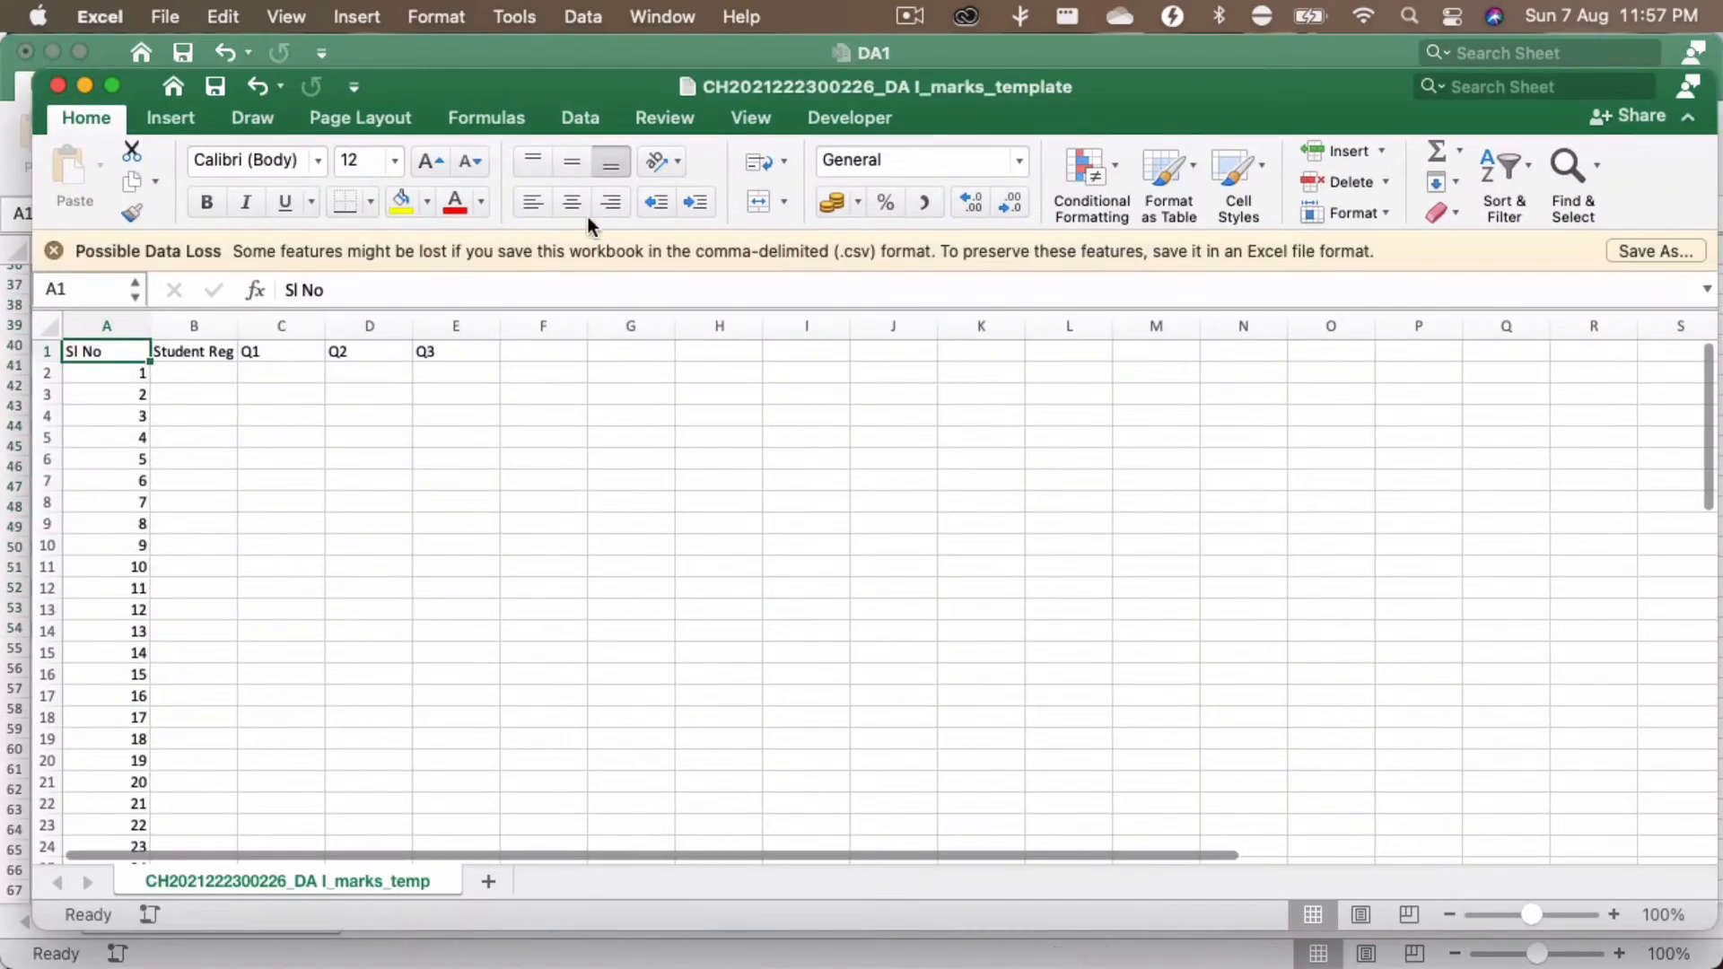
Step: Examine the marks template's serial number rows and its Student Reg No, Q1, Q2 and Q3 columns
{"action": "left_click_drag", "start_coordinate": [559, 84], "coordinate": [755, 89]}
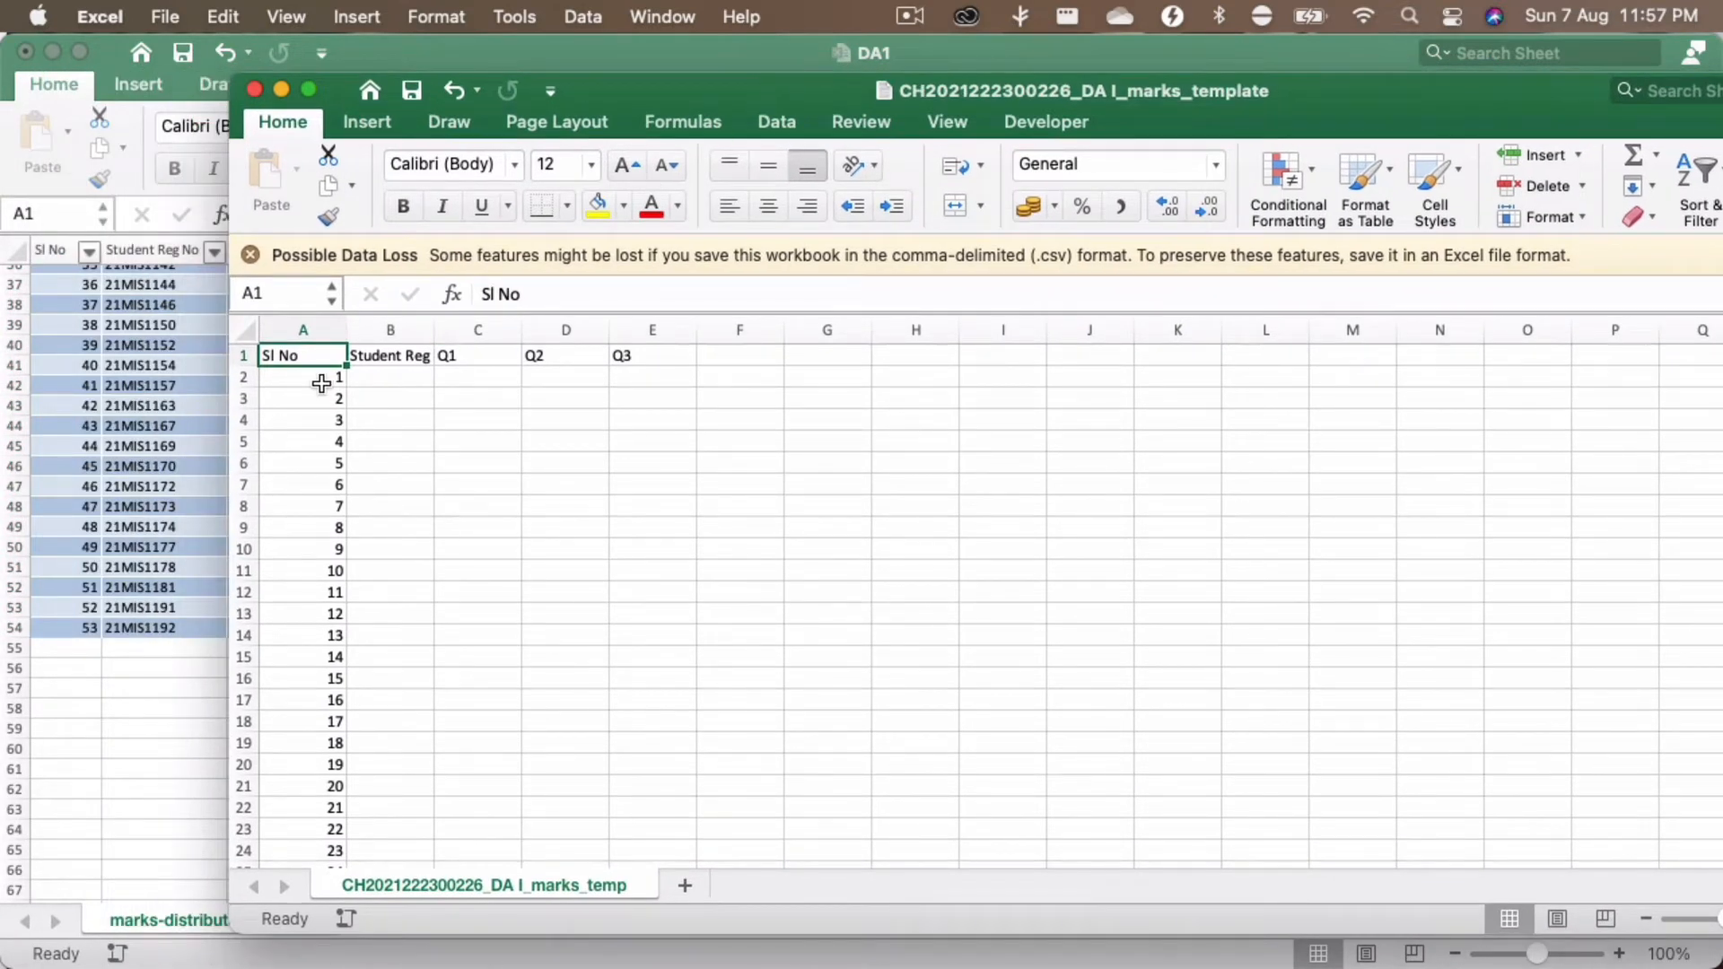
{"action": "scroll", "coordinate": [310, 561], "scroll_direction": "down", "scroll_amount": 6}
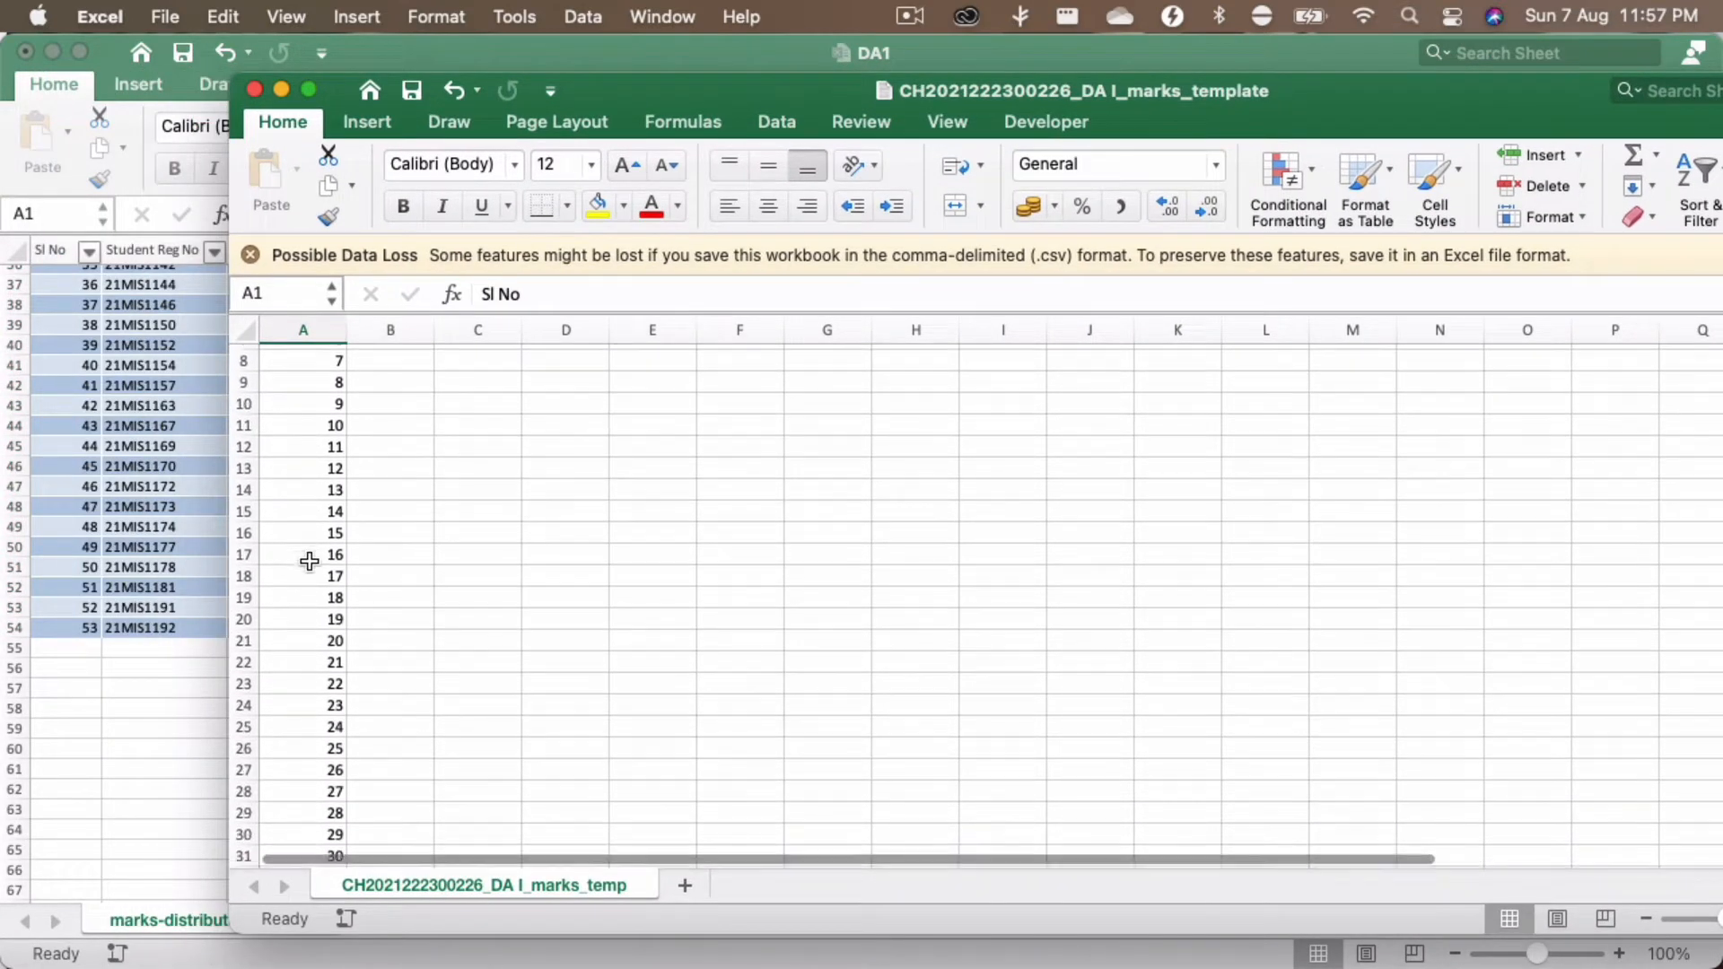
{"action": "scroll", "coordinate": [310, 561], "scroll_direction": "down", "scroll_amount": 7}
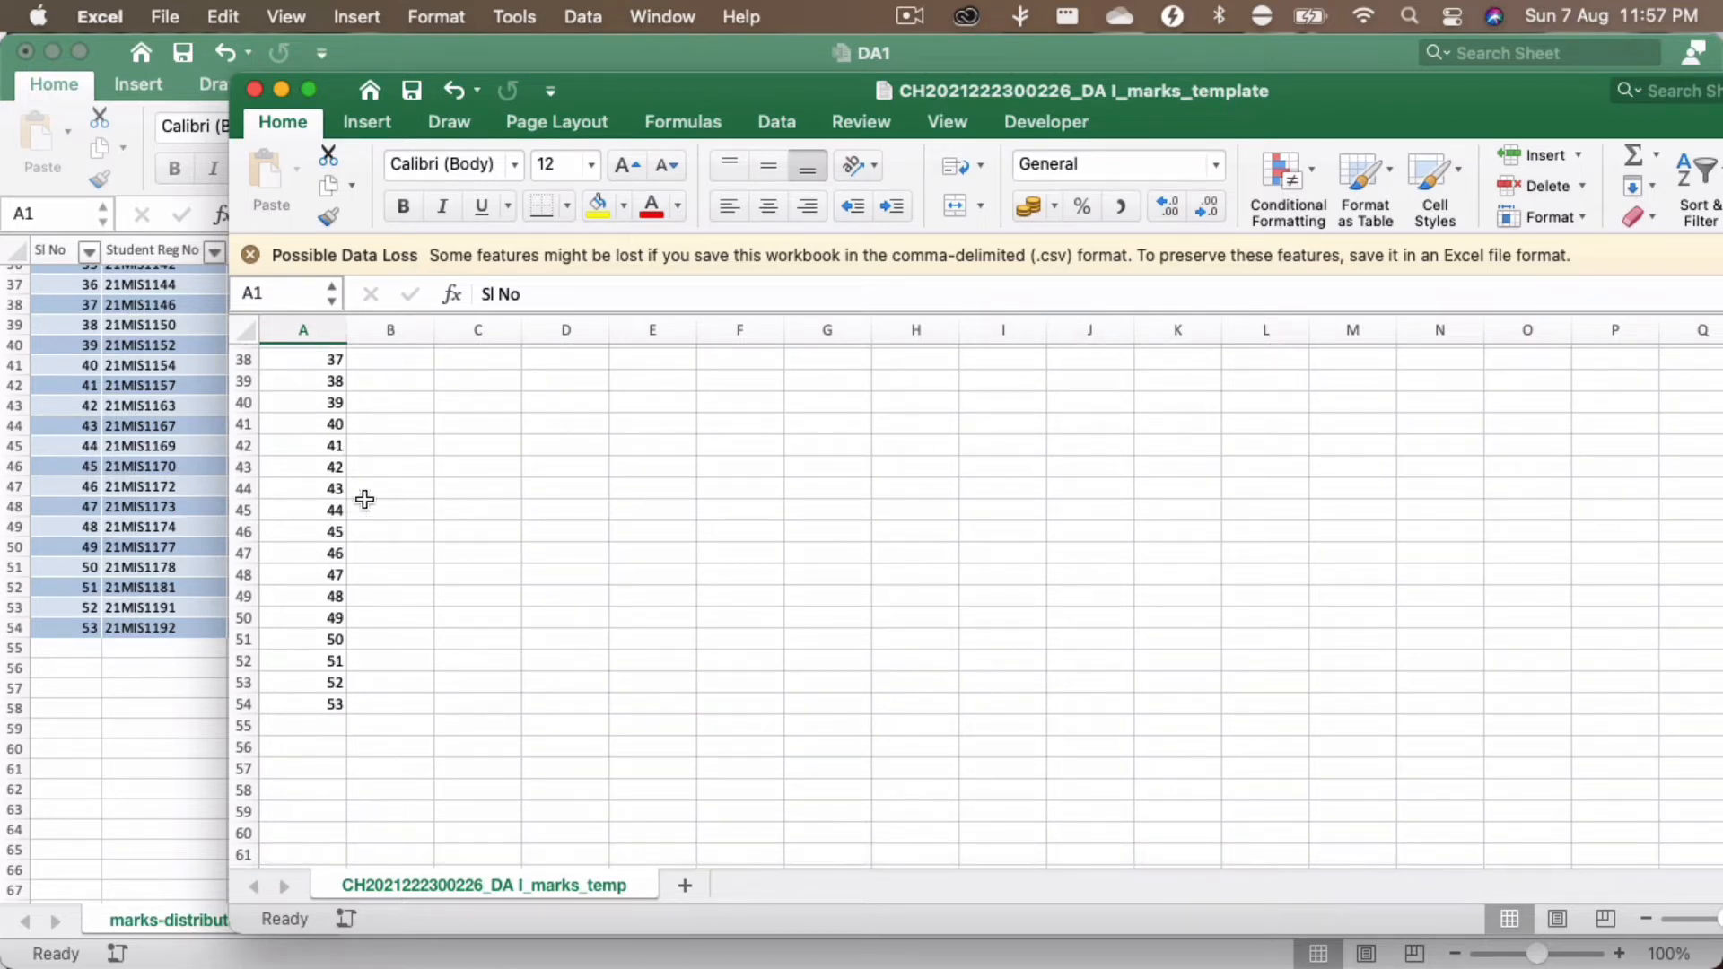
{"action": "scroll", "coordinate": [396, 508], "scroll_direction": "up", "scroll_amount": 1}
{"action": "scroll", "coordinate": [396, 508], "scroll_direction": "up", "scroll_amount": 12}
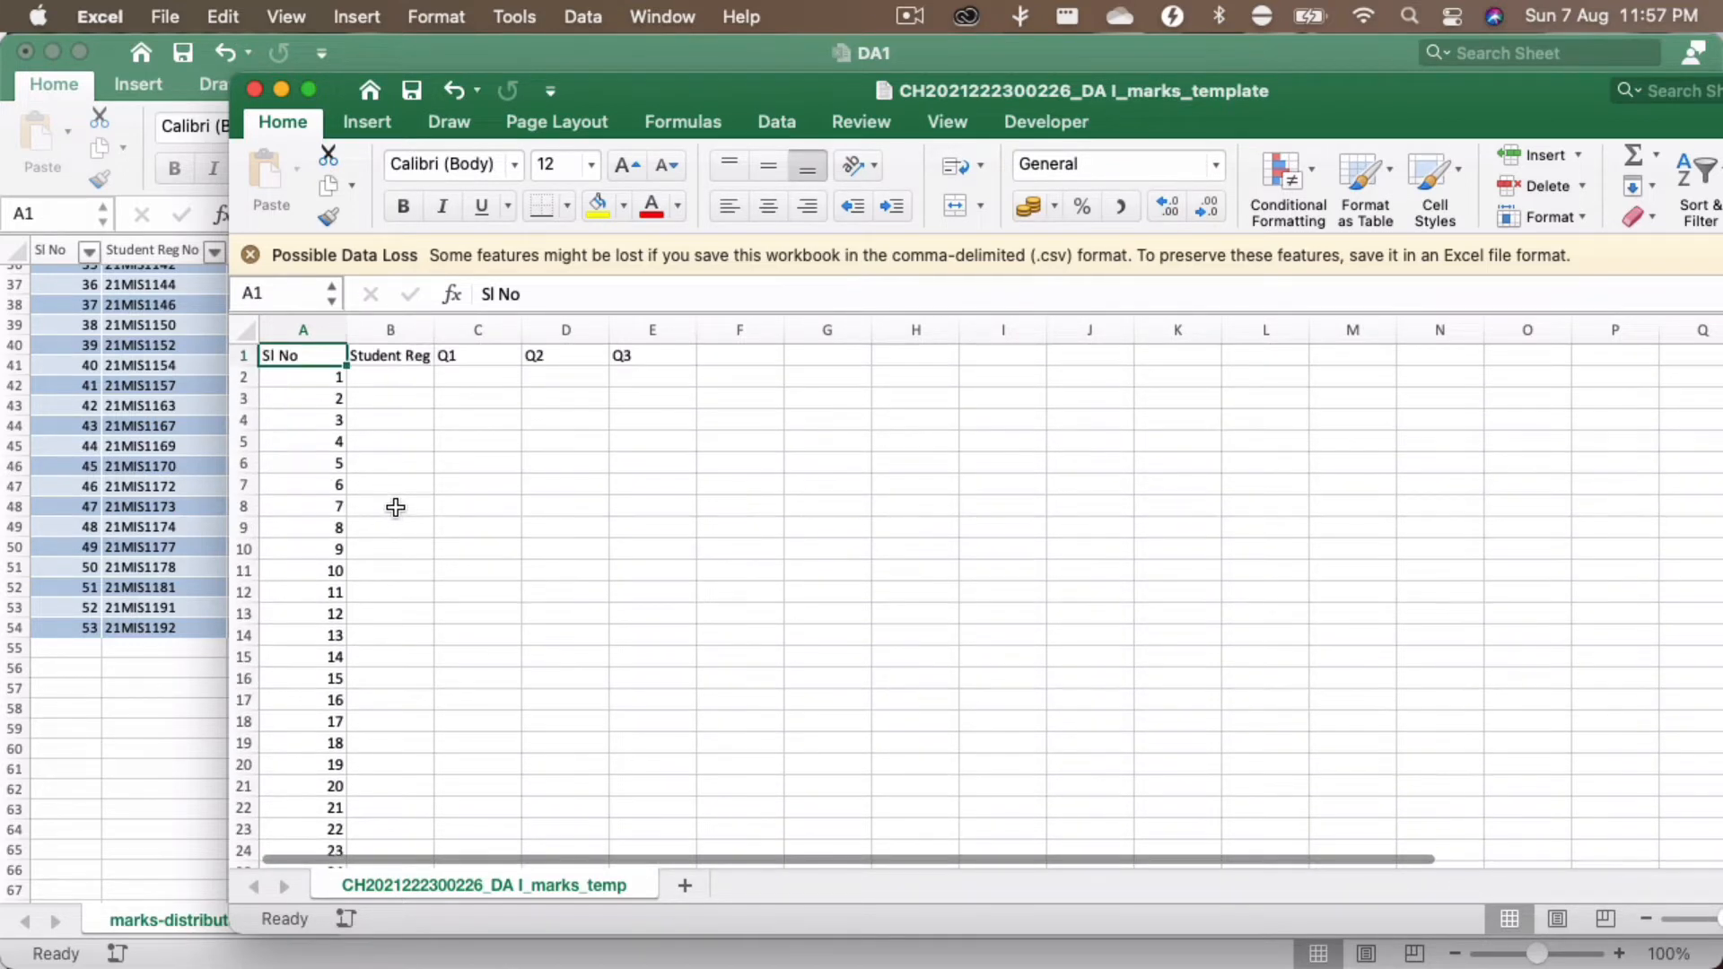
{"action": "left_click", "coordinate": [413, 359]}
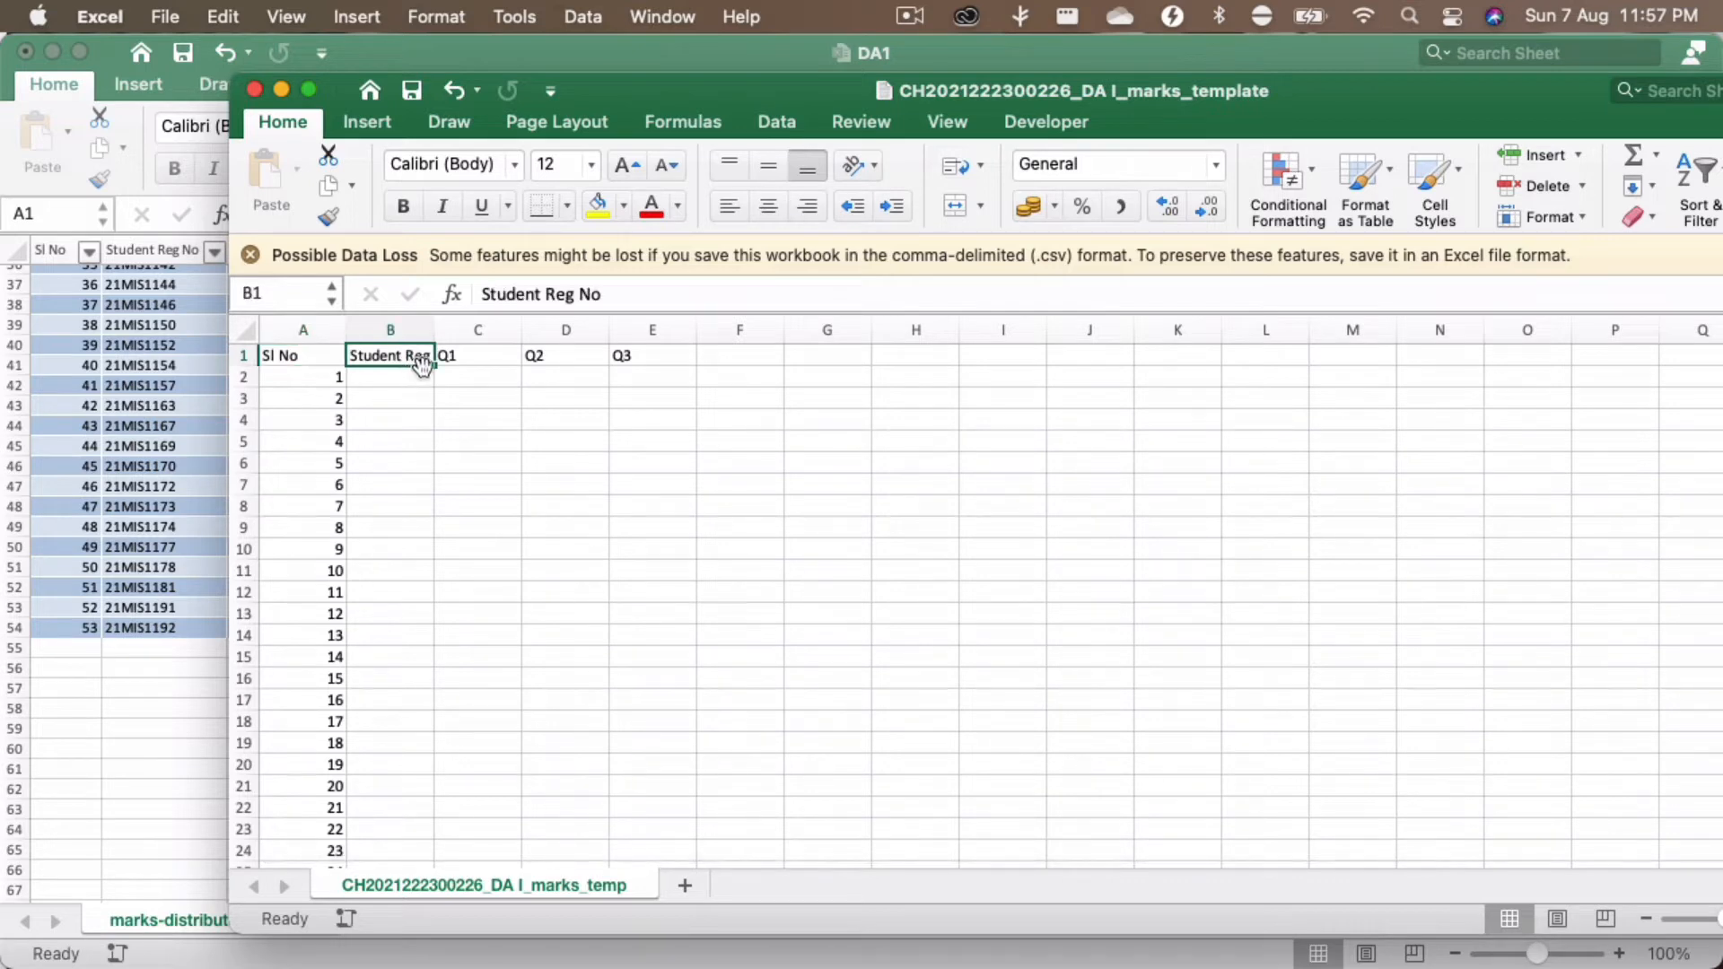
{"action": "left_click", "coordinate": [488, 357]}
{"action": "left_click", "coordinate": [555, 357]}
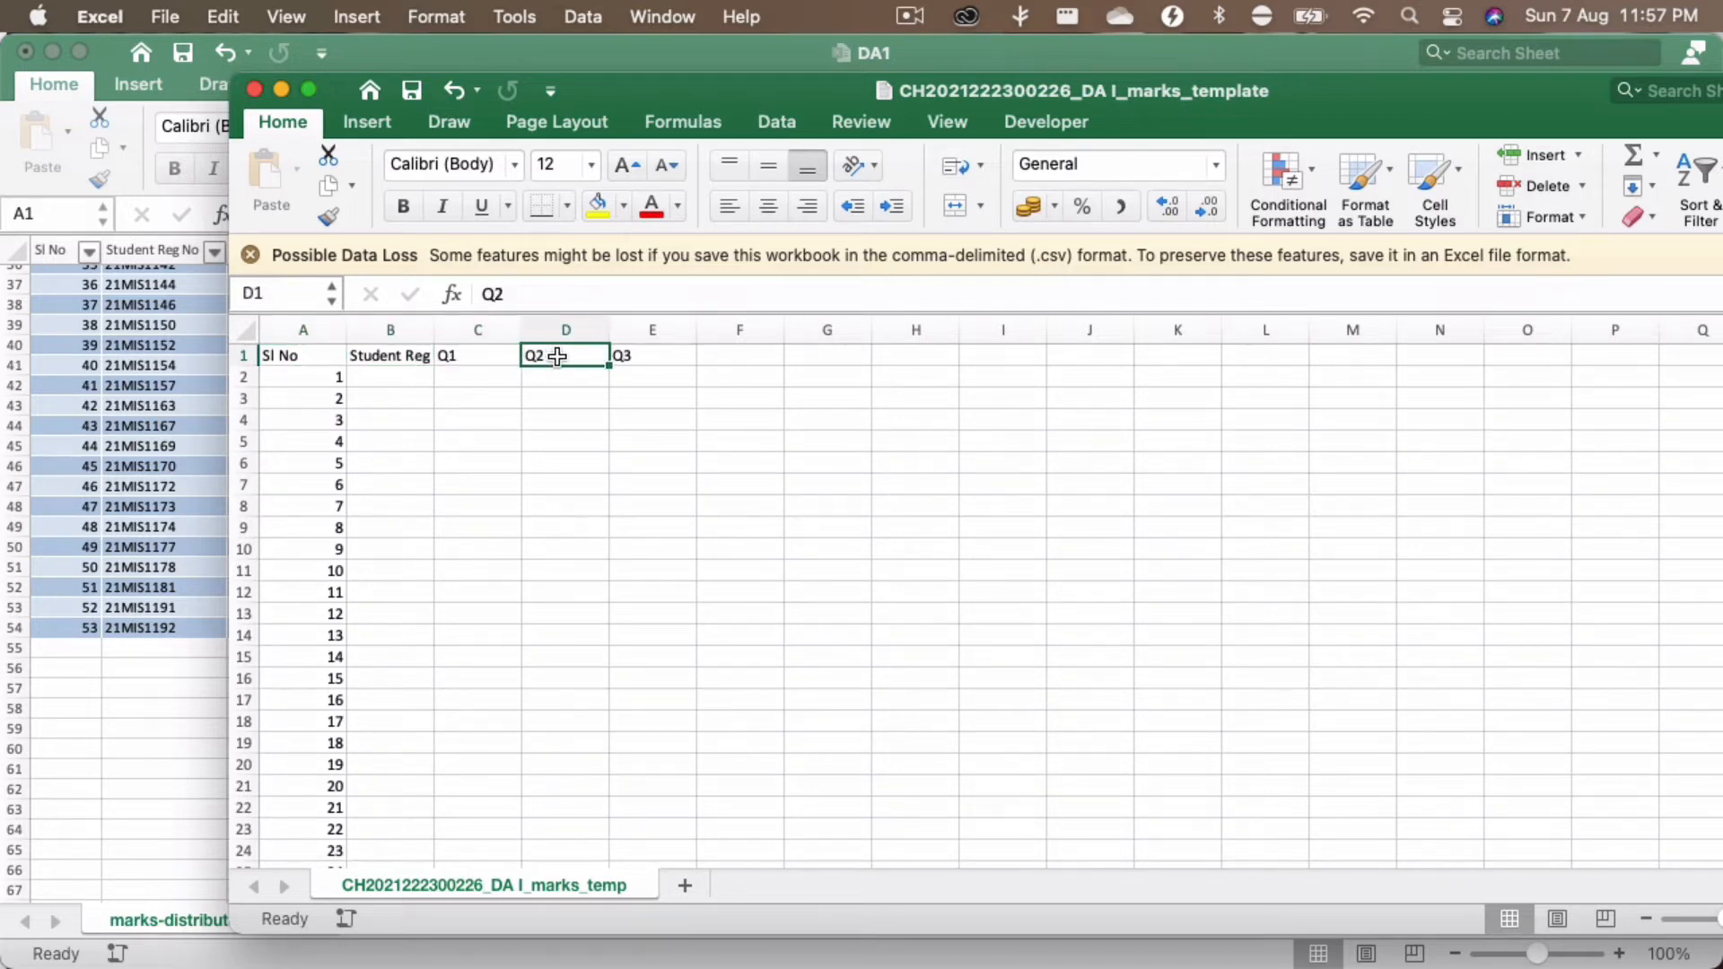
{"action": "left_click", "coordinate": [653, 362]}
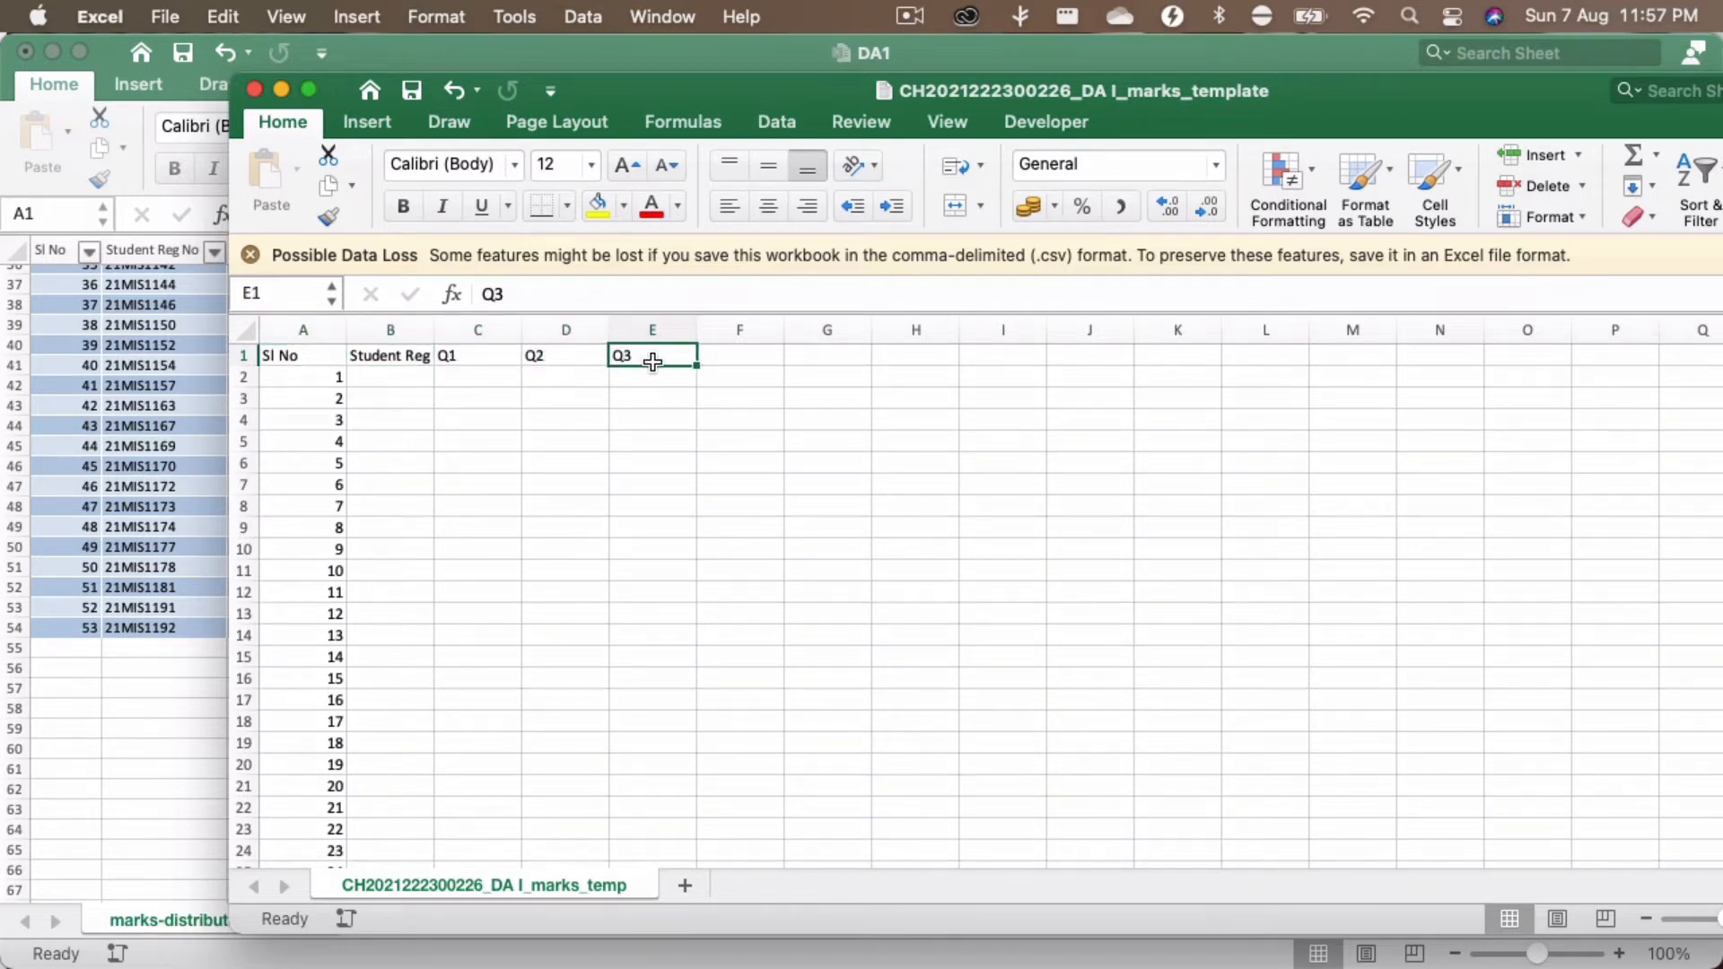
Step: Copy the student registration numbers with their Q1, Q2 and Q3 marks, B2:E54, from the marks-distributed-present sheet of the DA1 workbook
{"action": "left_click_drag", "start_coordinate": [632, 89], "coordinate": [1065, 111]}
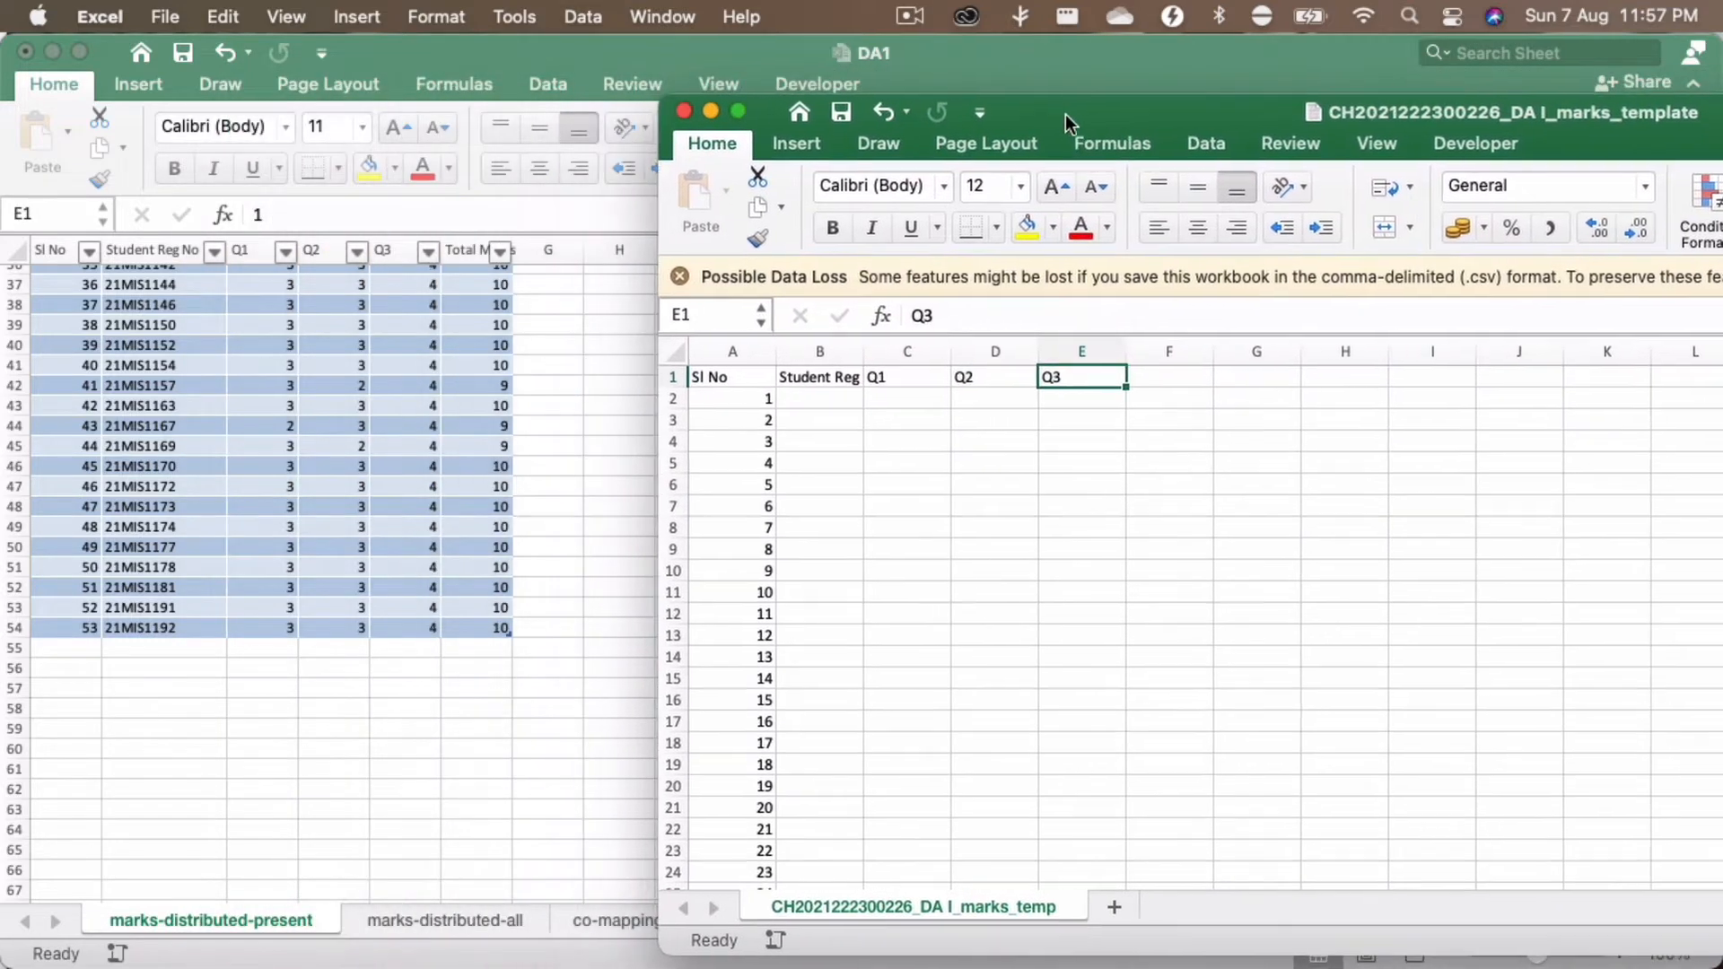
{"action": "scroll", "coordinate": [337, 384], "scroll_direction": "up", "scroll_amount": 12}
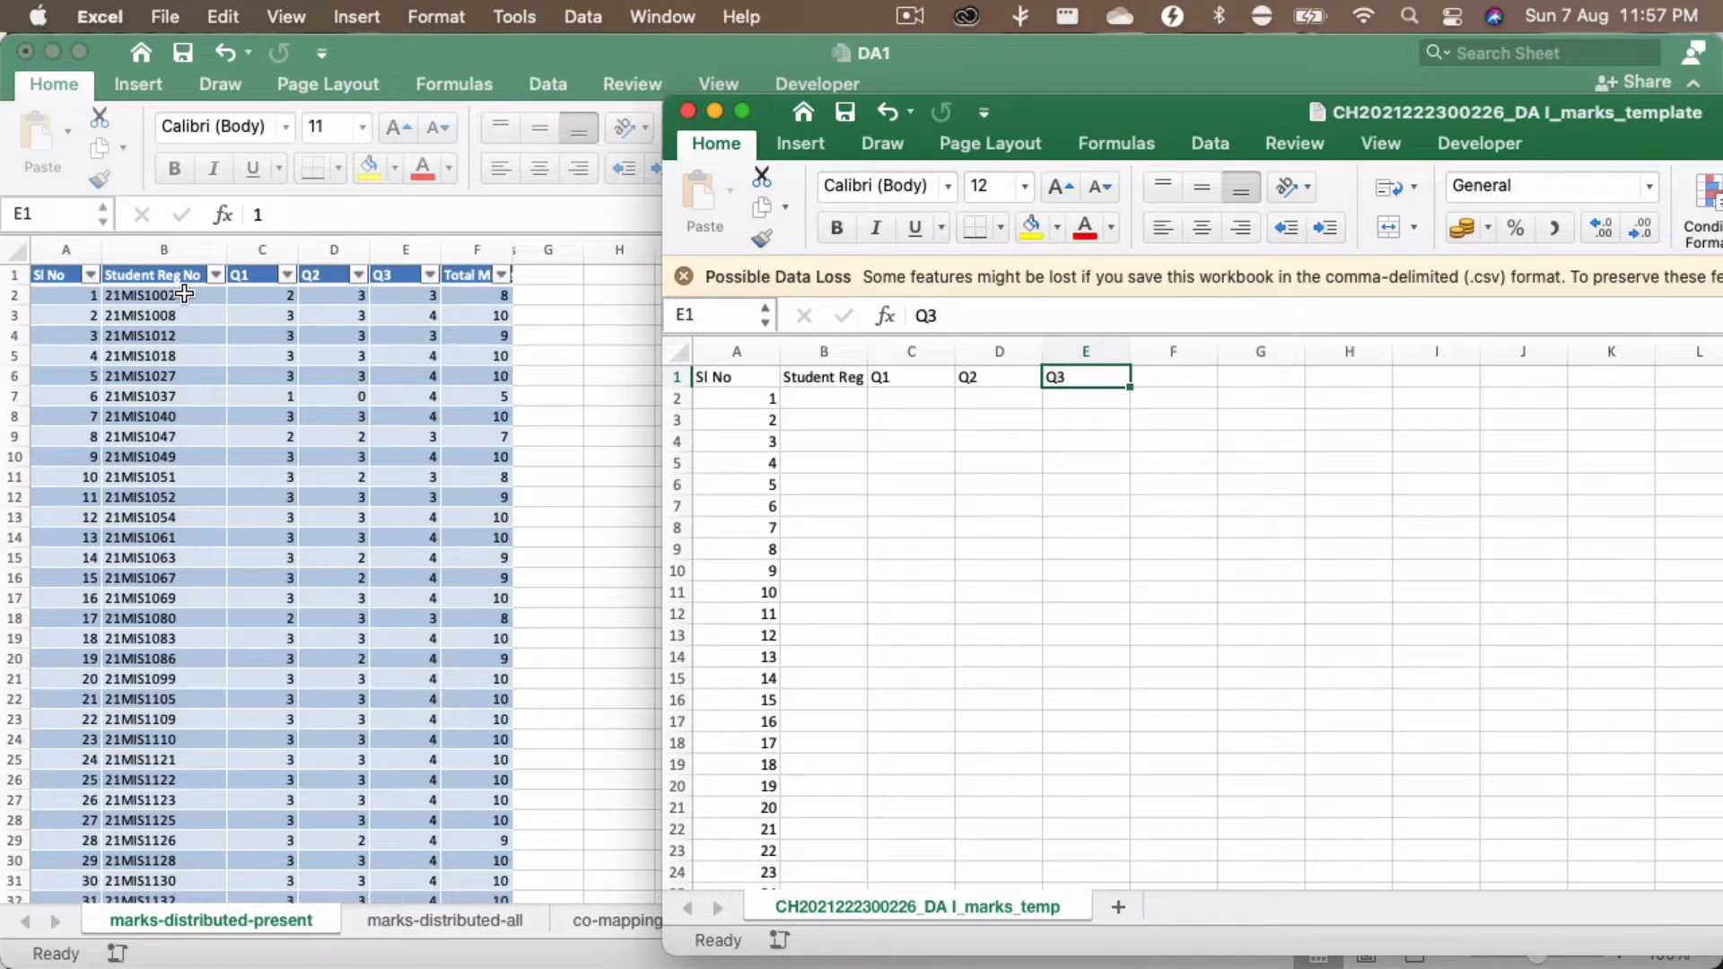
{"action": "left_click", "coordinate": [188, 297]}
{"action": "left_click", "coordinate": [197, 296]}
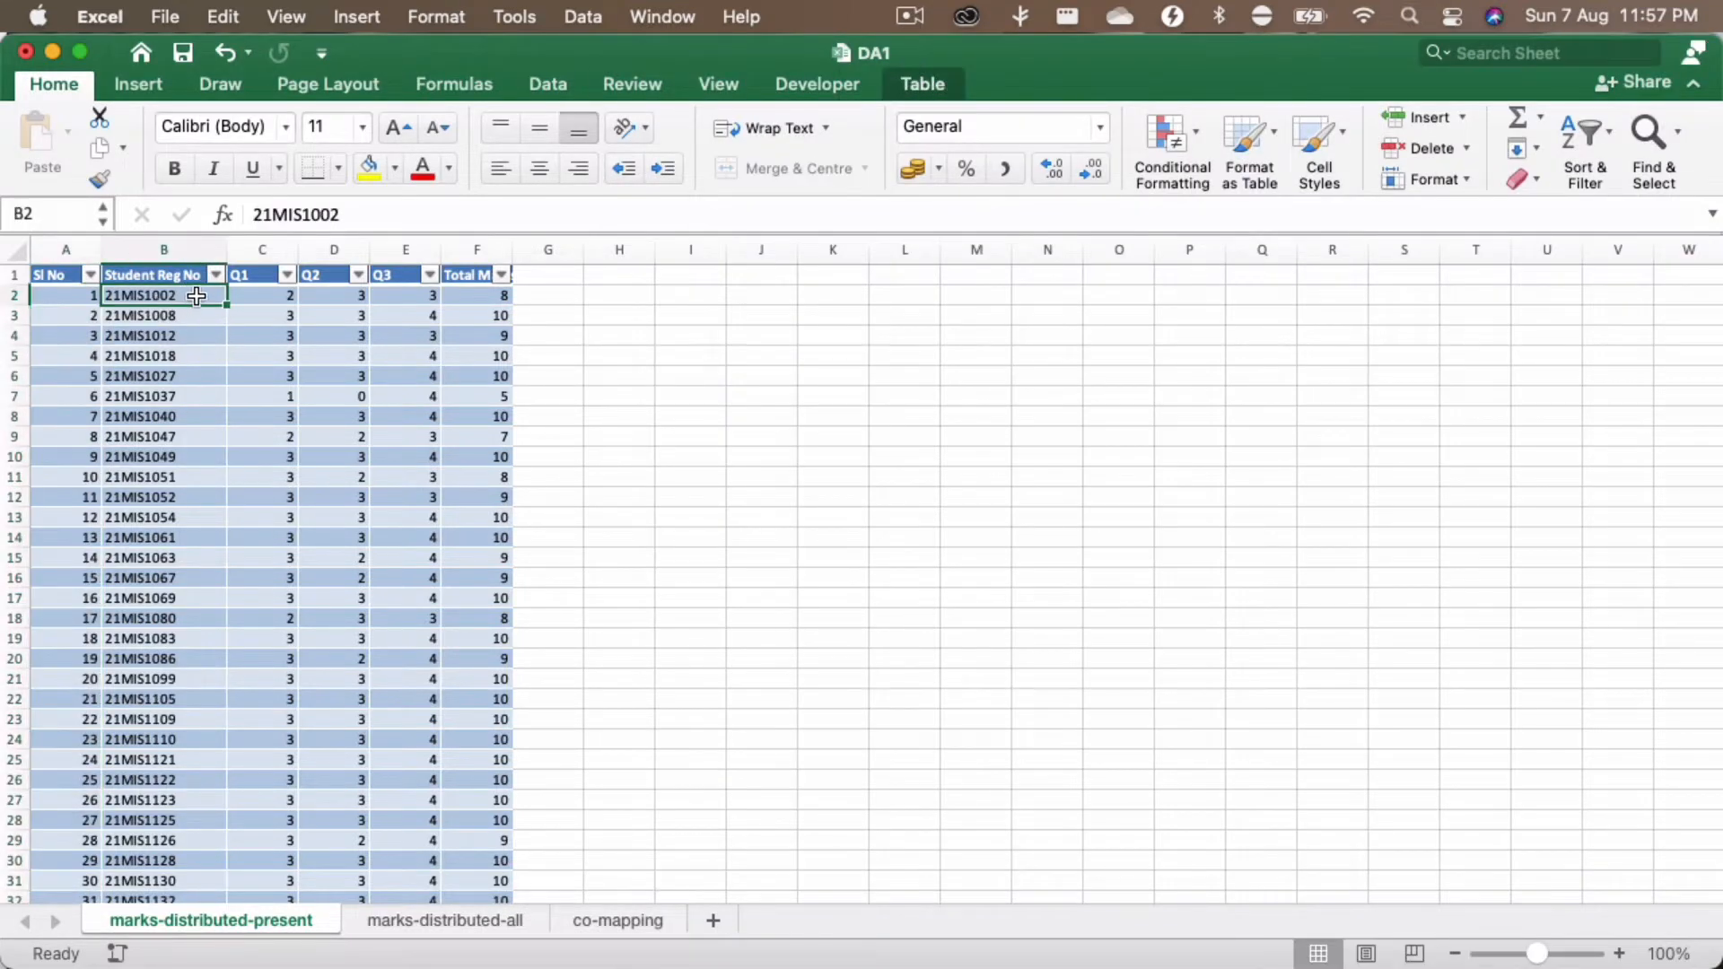
{"action": "left_click_drag", "start_coordinate": [197, 296], "coordinate": [416, 298]}
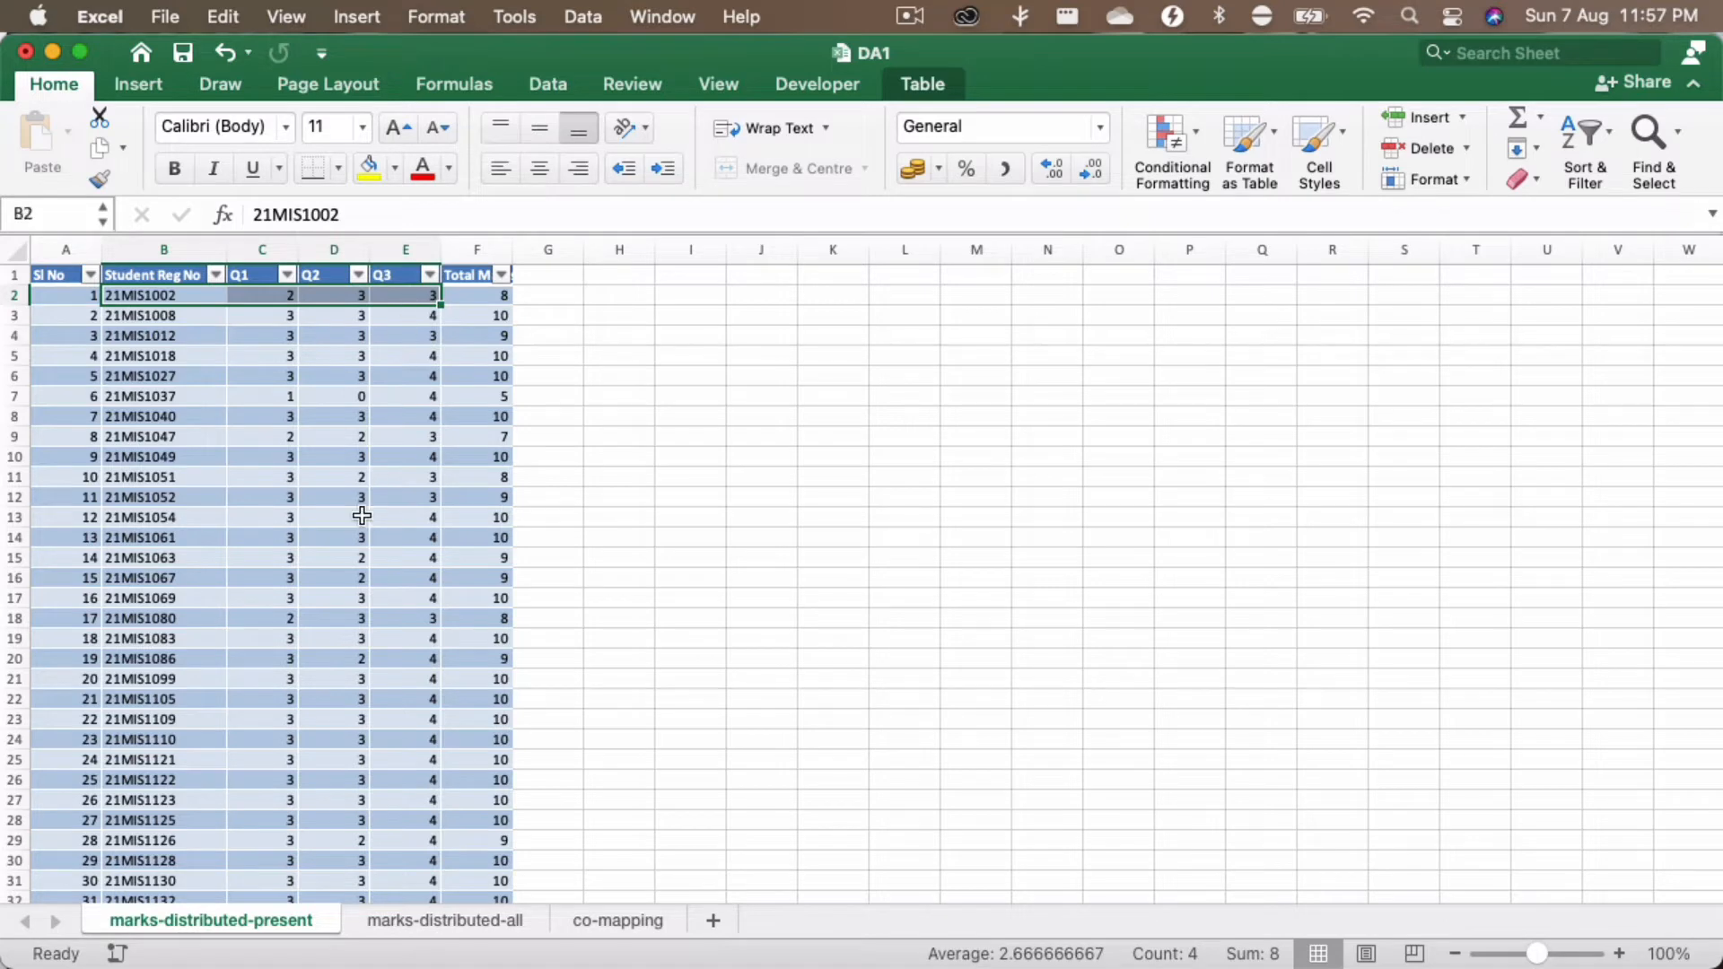
{"action": "scroll", "coordinate": [360, 513], "scroll_direction": "down", "scroll_amount": 7}
{"action": "scroll", "coordinate": [361, 515], "scroll_direction": "down", "scroll_amount": 4}
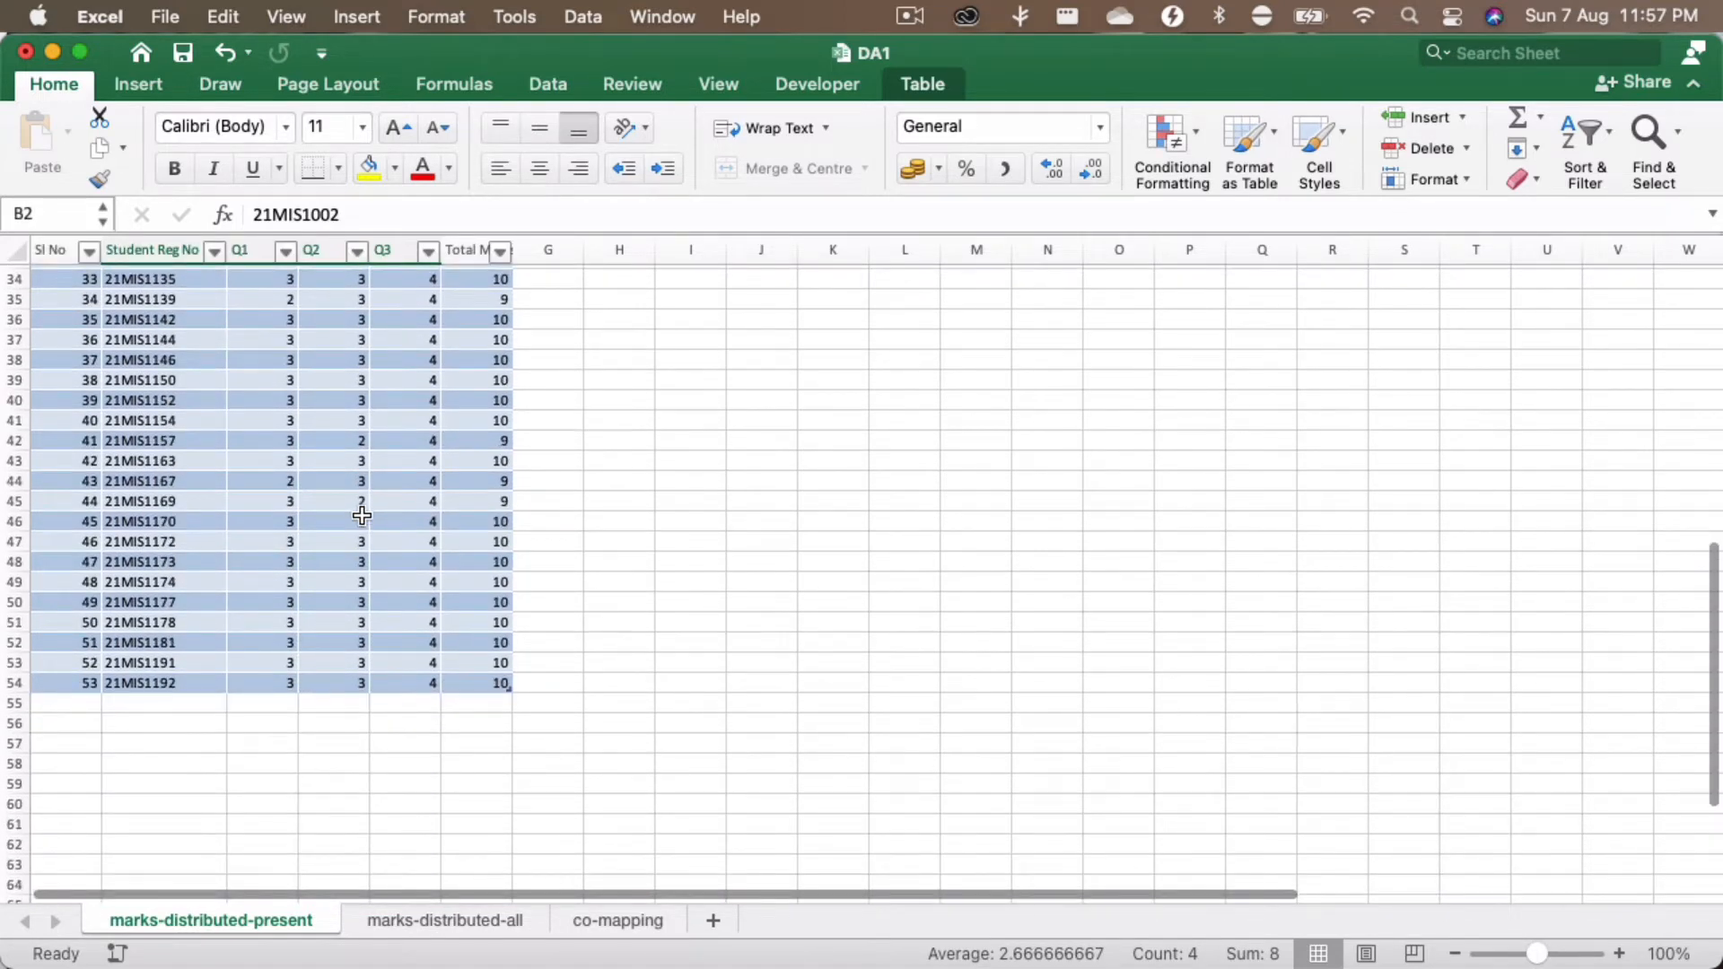
{"action": "left_click", "coordinate": [412, 685], "text": "shift"}
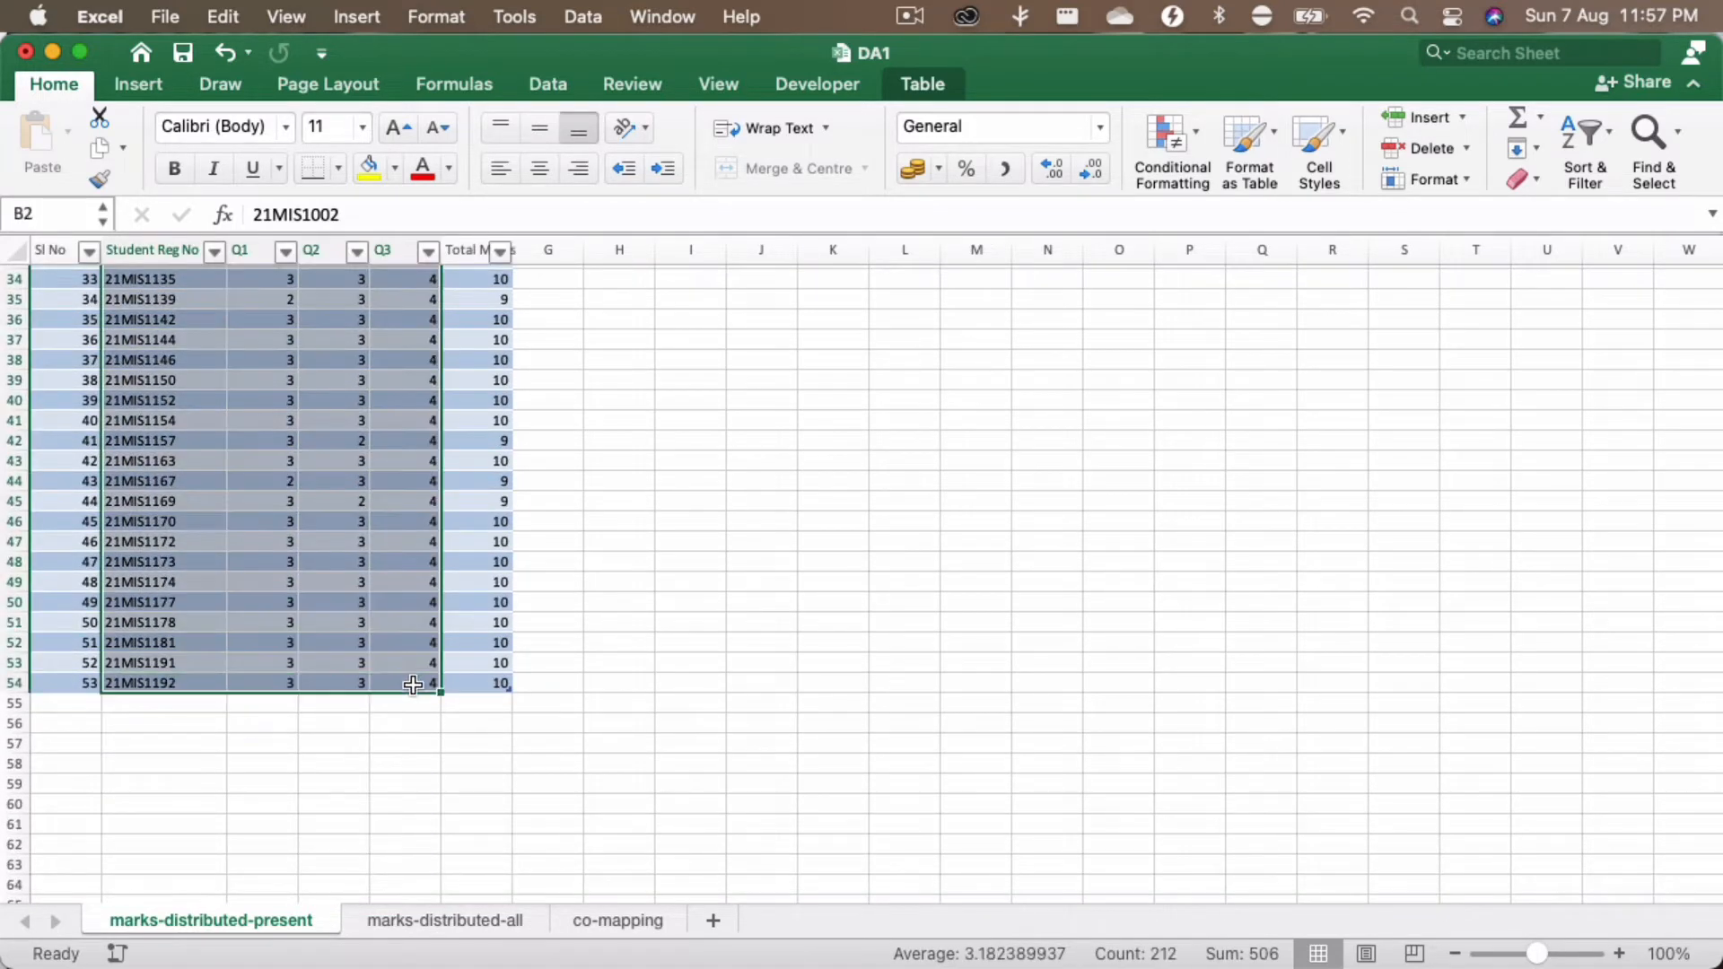
{"action": "scroll", "coordinate": [385, 543], "scroll_direction": "up", "scroll_amount": 11}
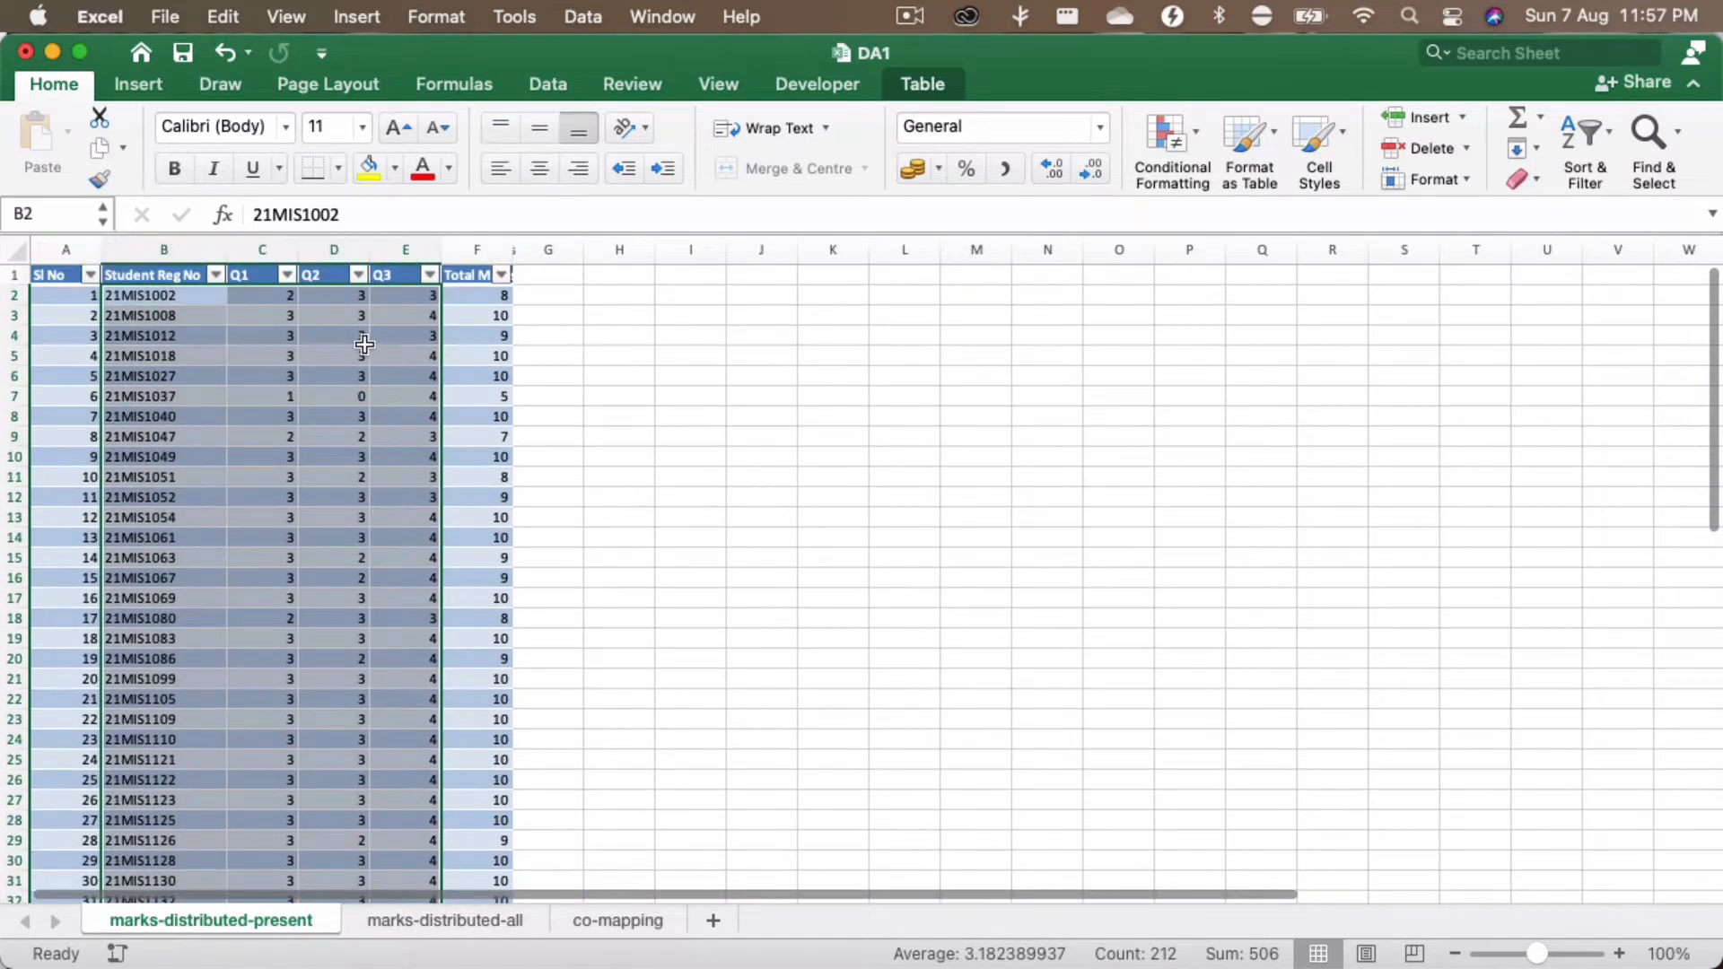
{"action": "right_click", "coordinate": [374, 300]}
{"action": "left_click", "coordinate": [425, 352]}
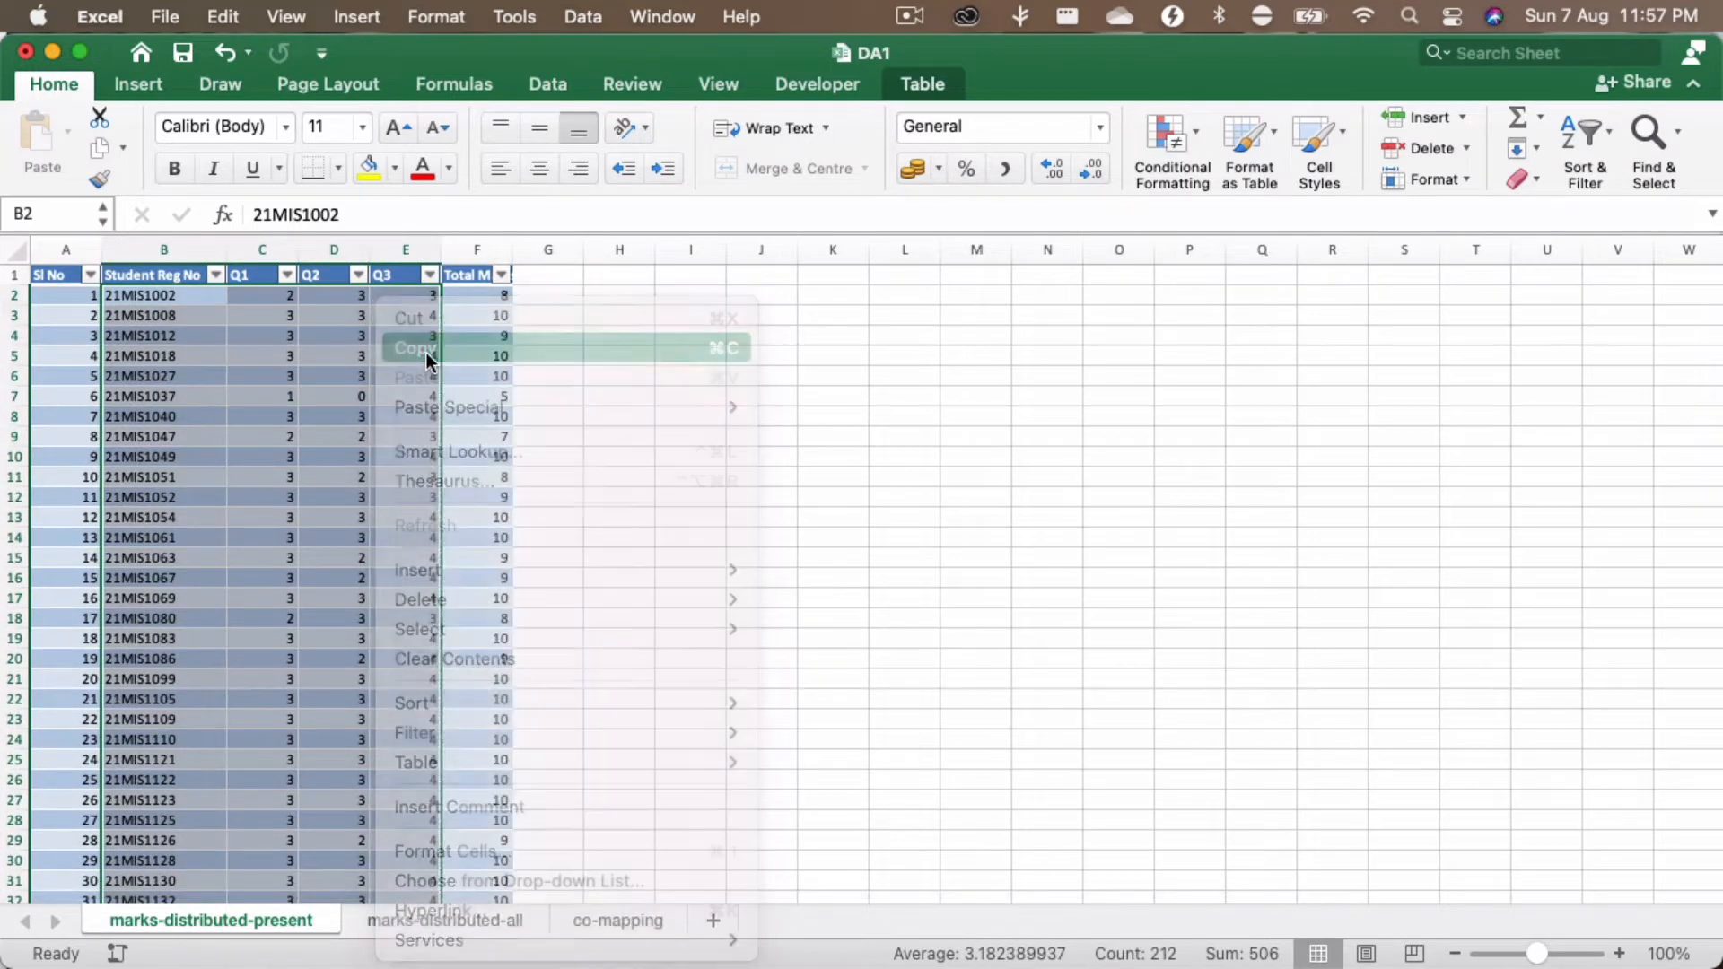
Step: Paste the copied registration numbers and marks as values only into the DA I marks template, starting at cell B2
{"action": "key", "text": "super+Tab"}
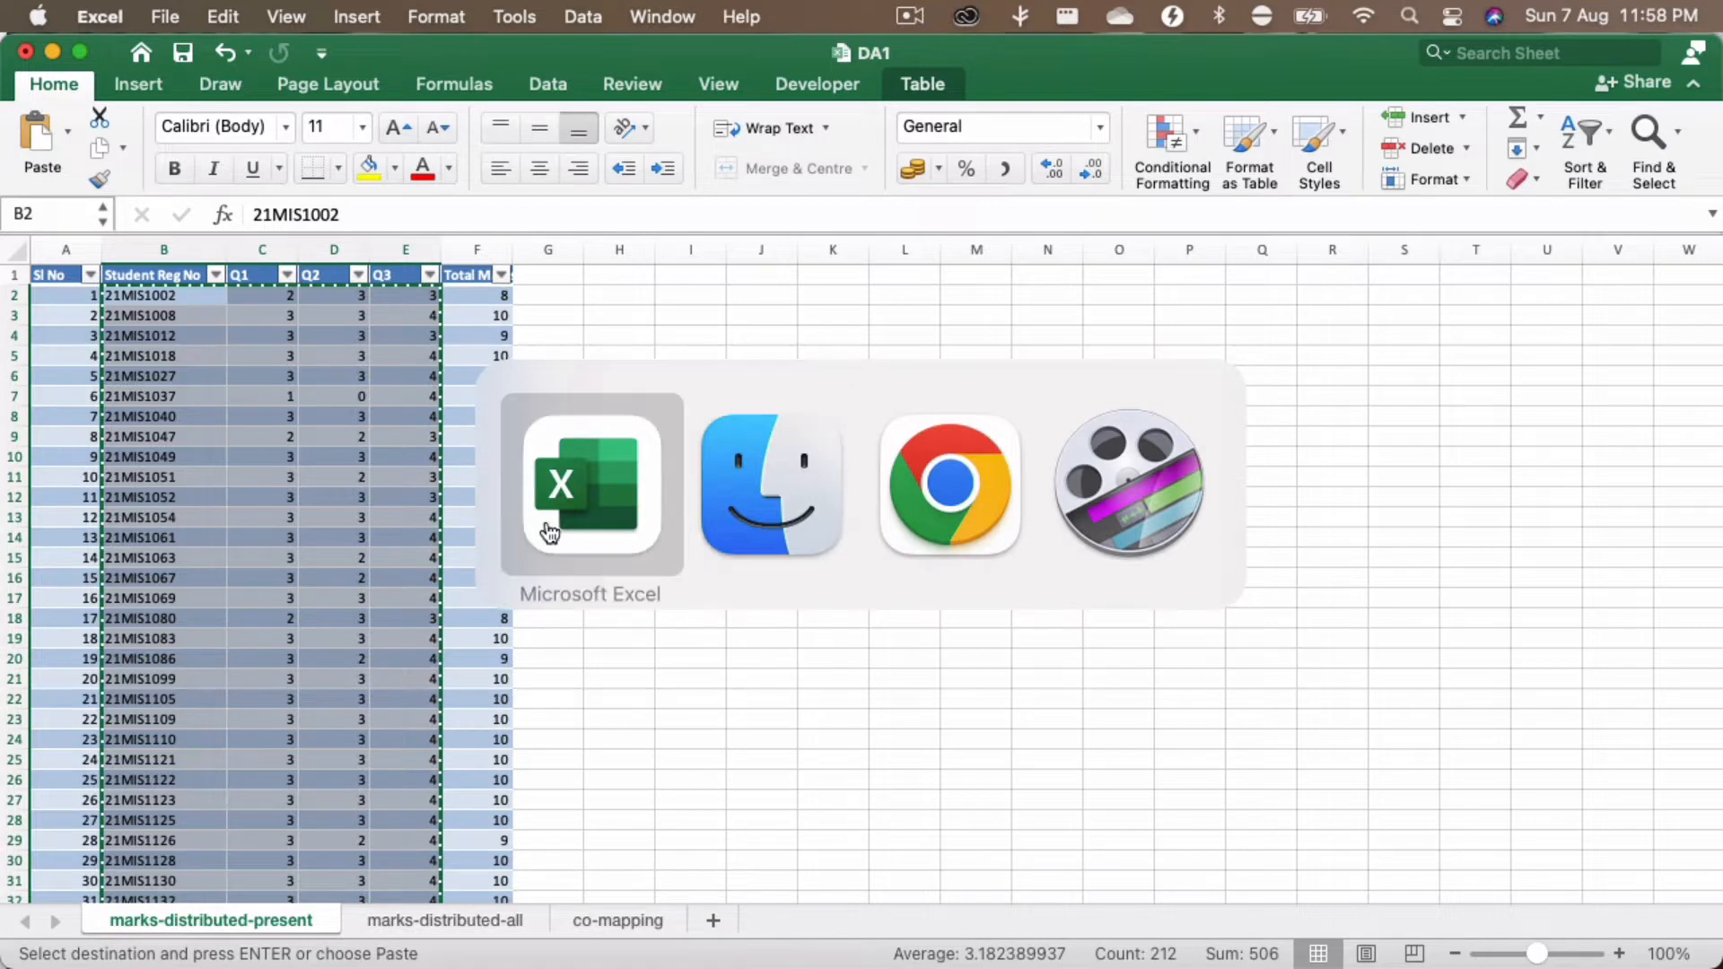
{"action": "left_click", "coordinate": [577, 500]}
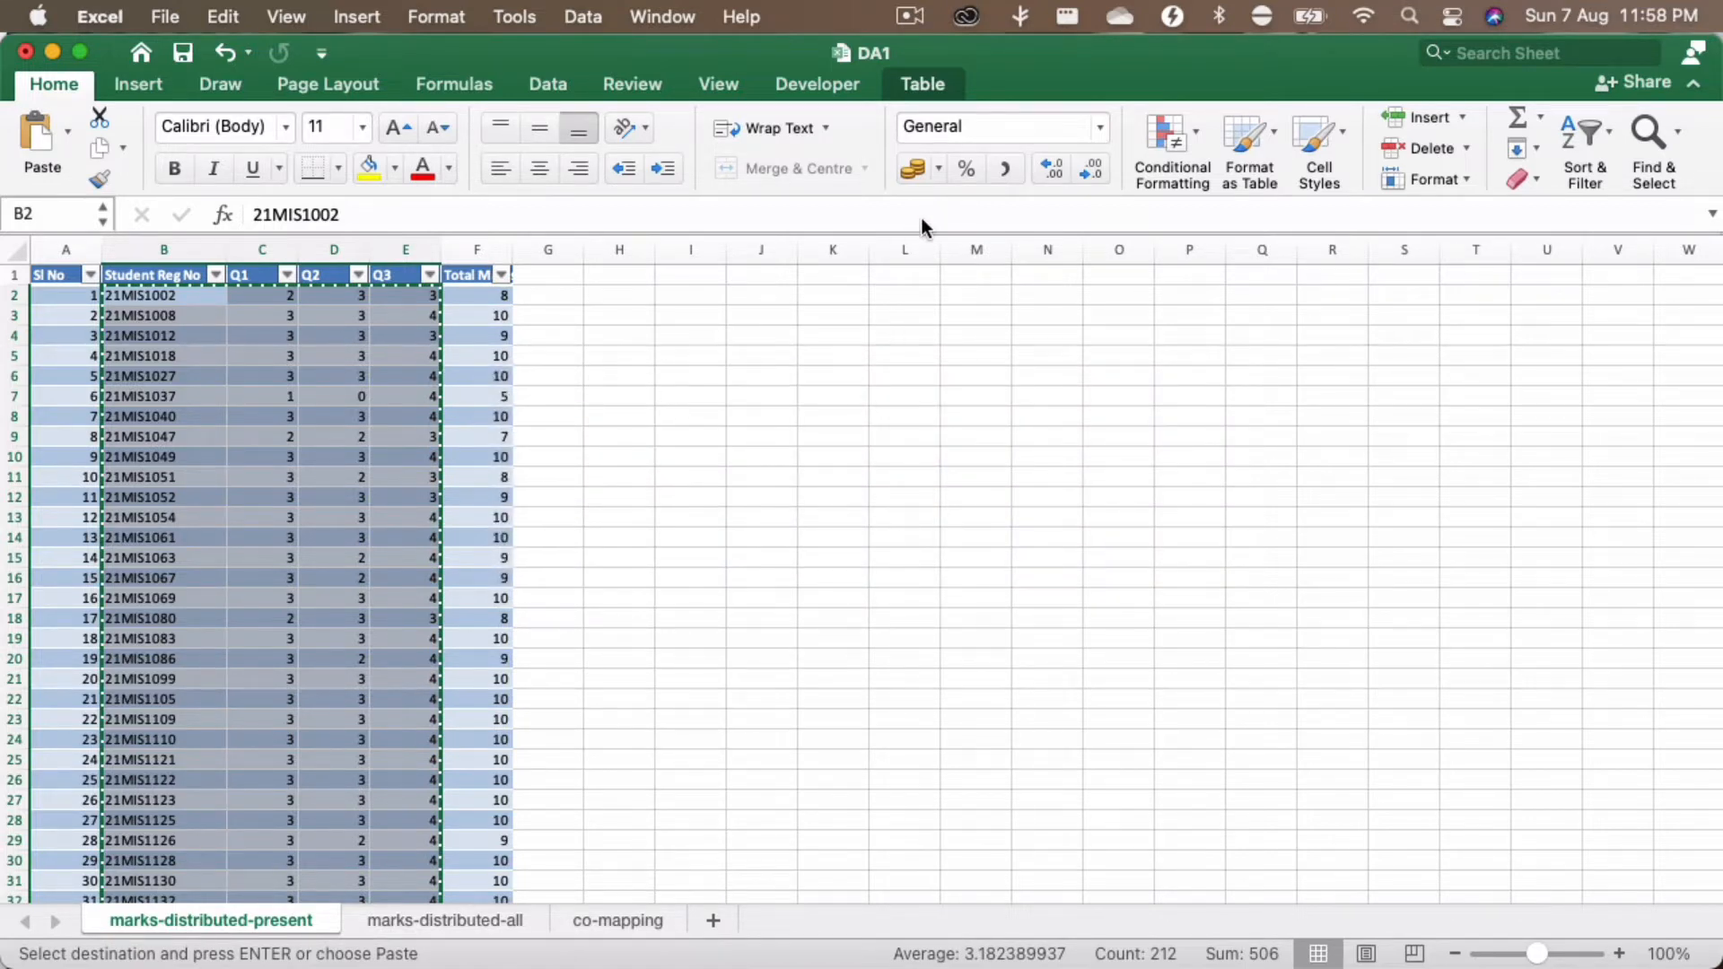
{"action": "key", "text": "super+grave"}
{"action": "left_click_drag", "start_coordinate": [1161, 108], "coordinate": [778, 95]}
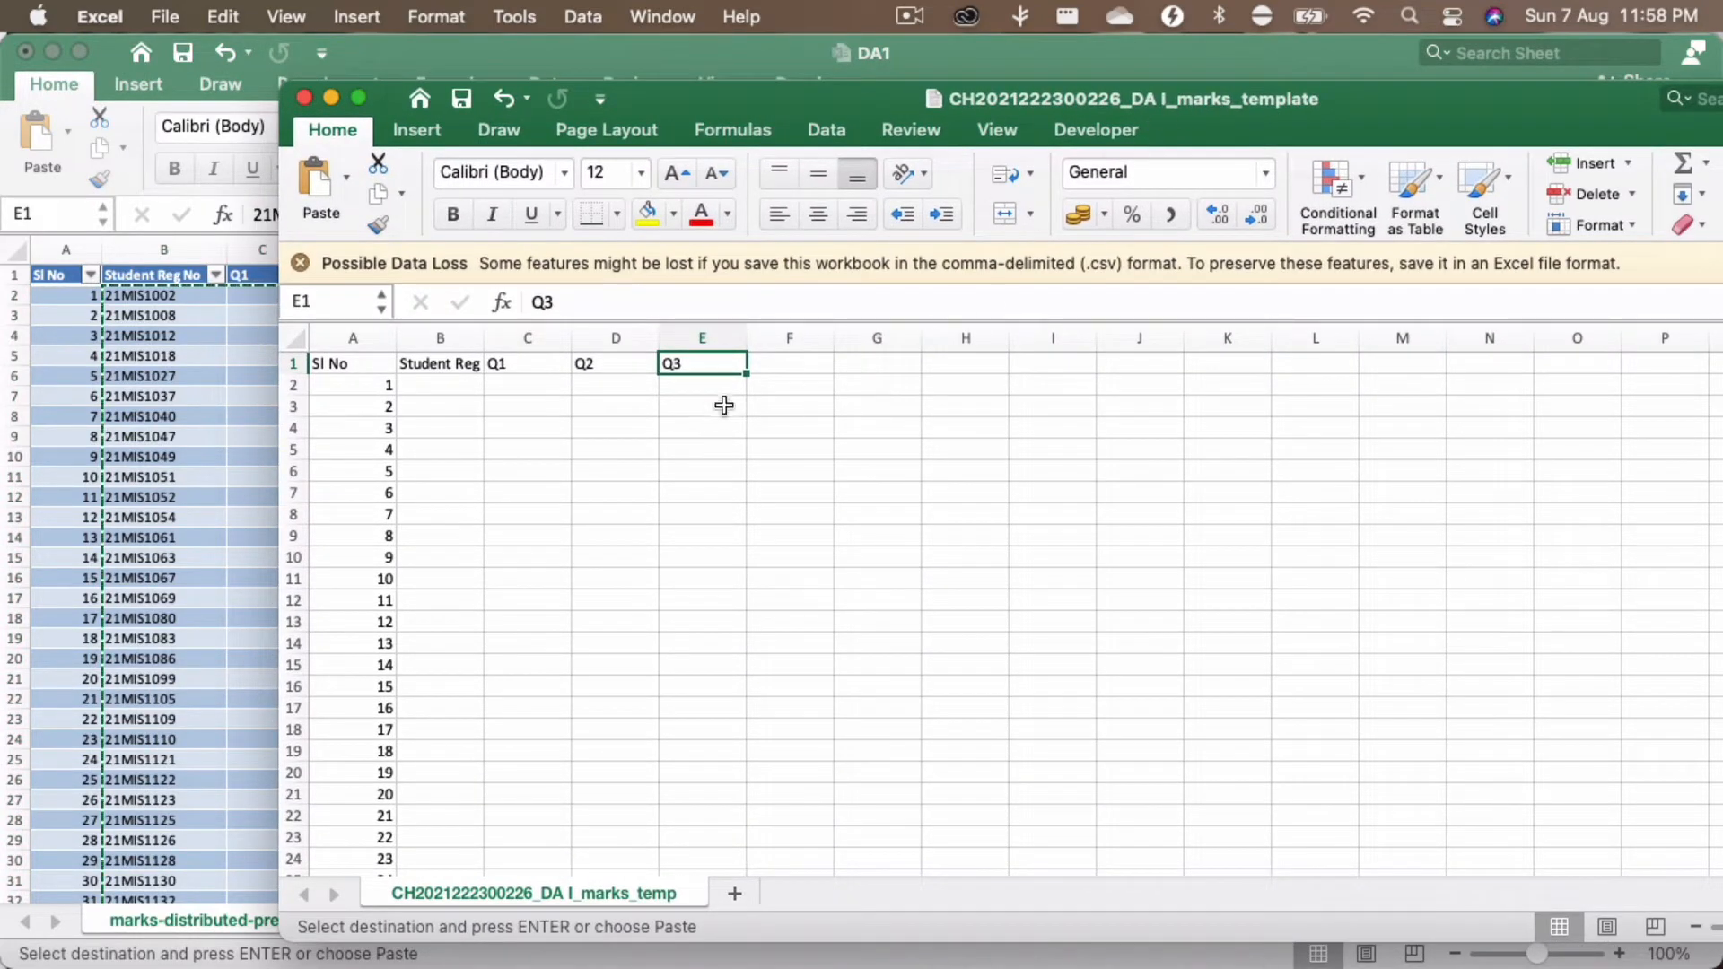
{"action": "left_click", "coordinate": [438, 387]}
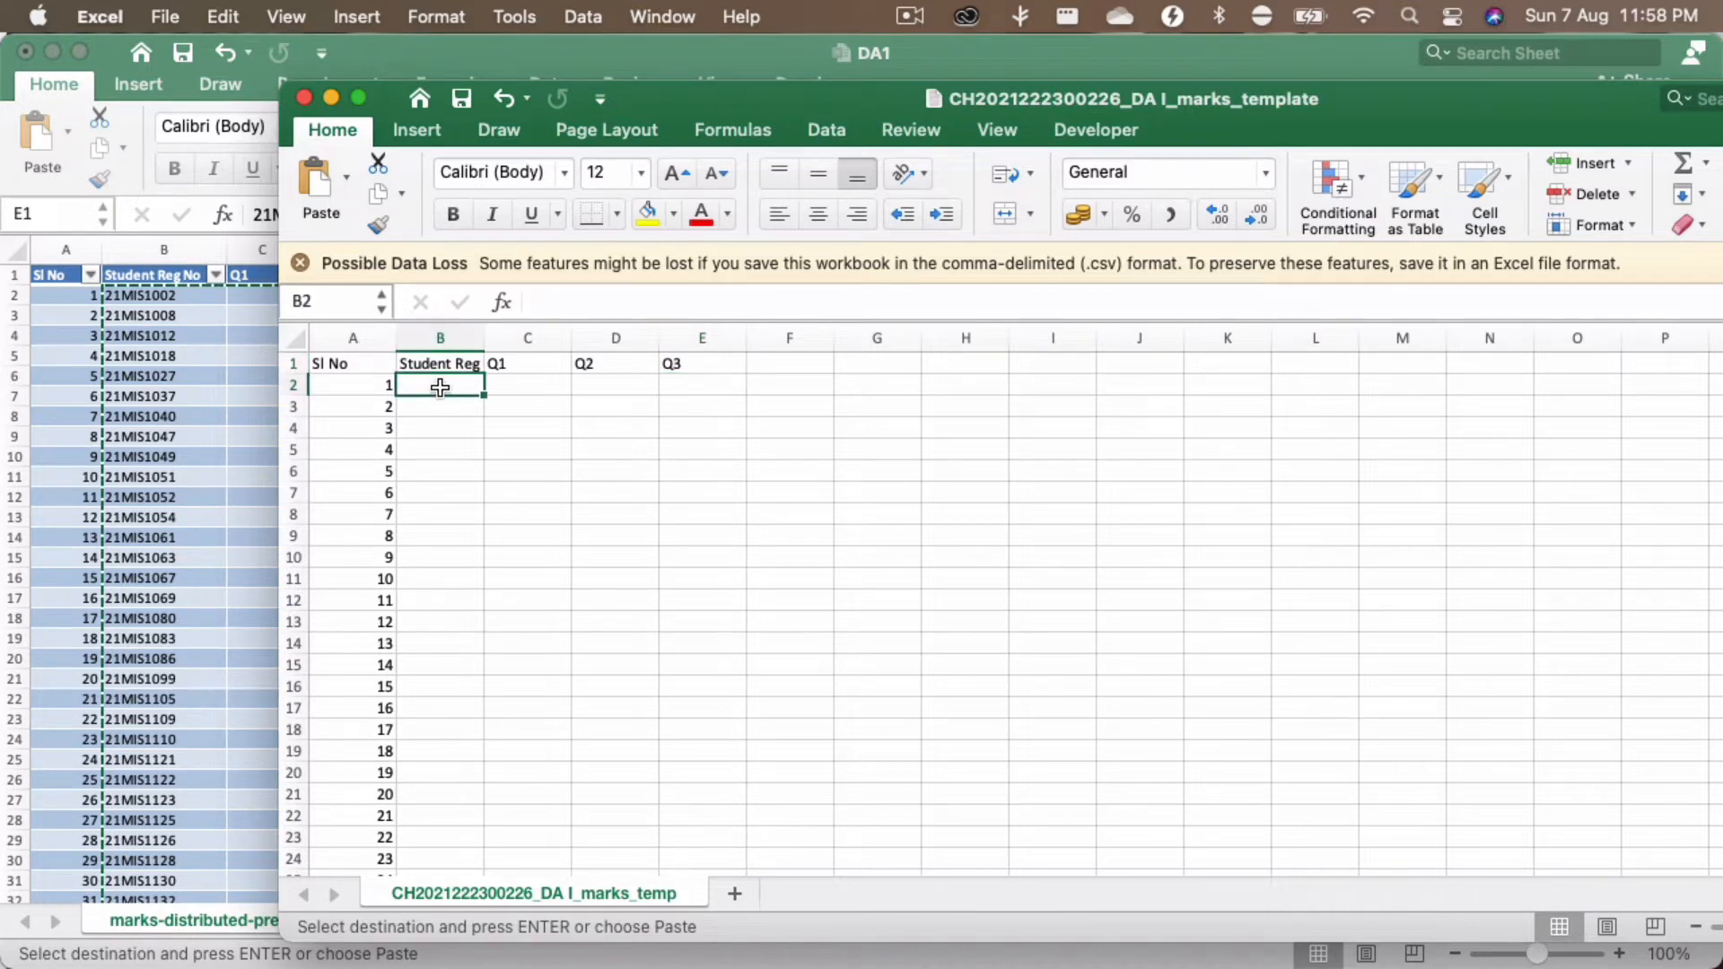
{"action": "right_click", "coordinate": [443, 387]}
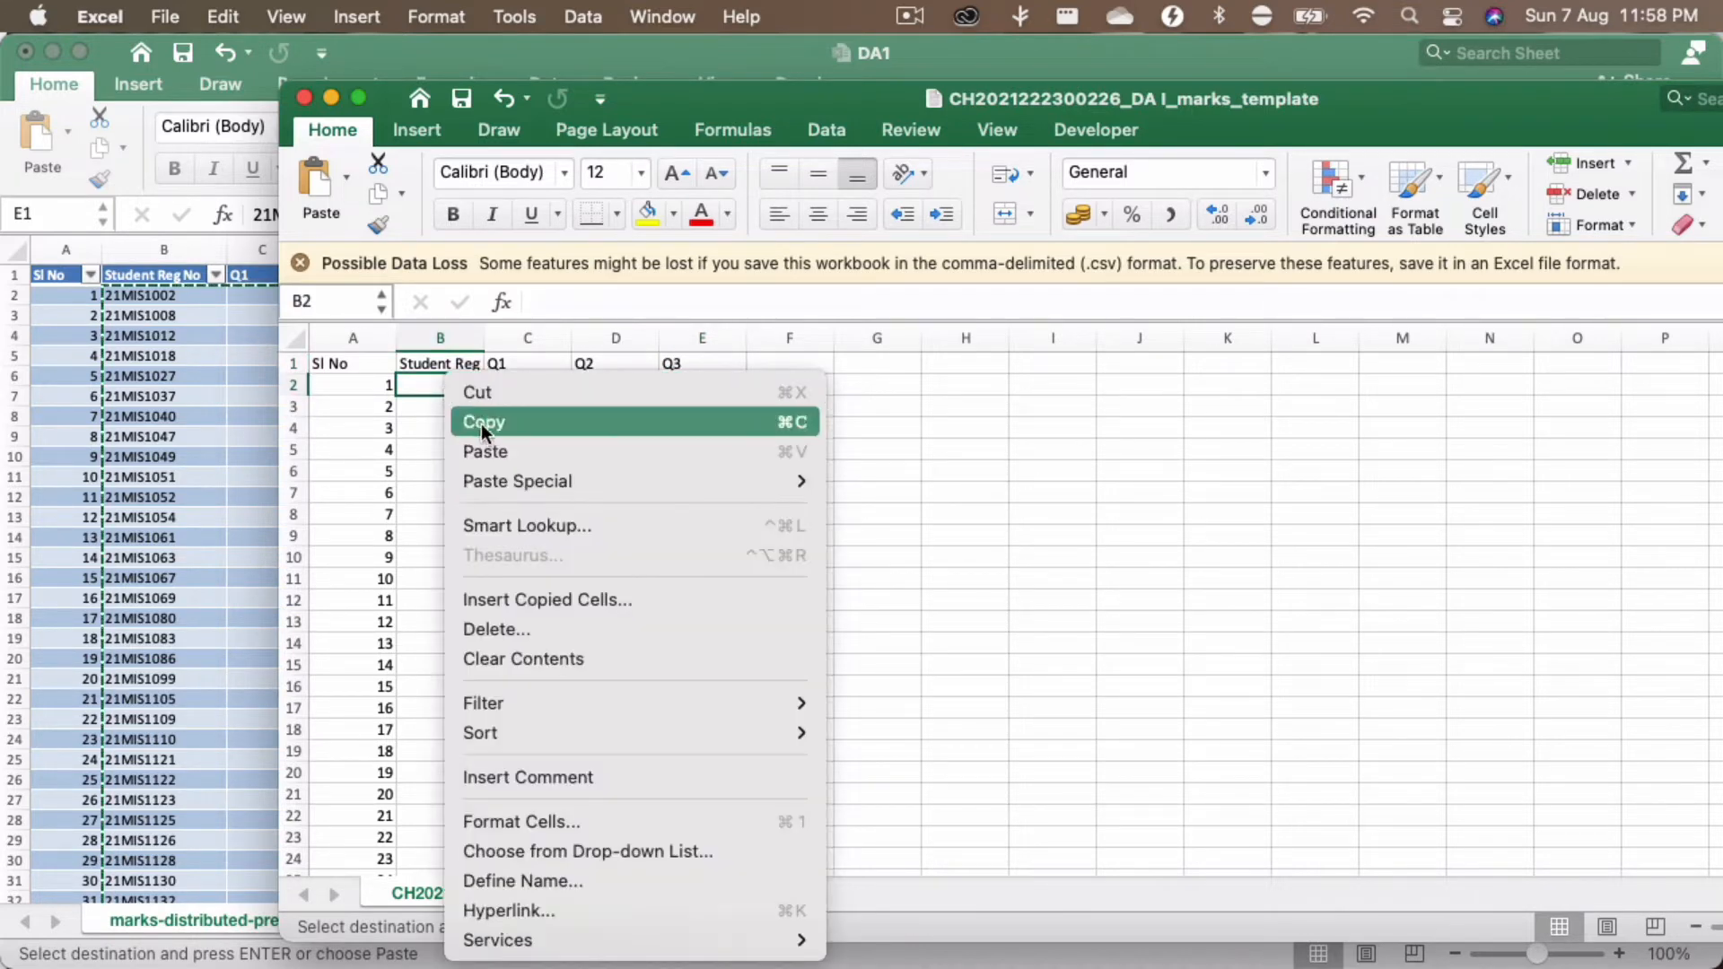
{"action": "mouse_move", "coordinate": [569, 481]}
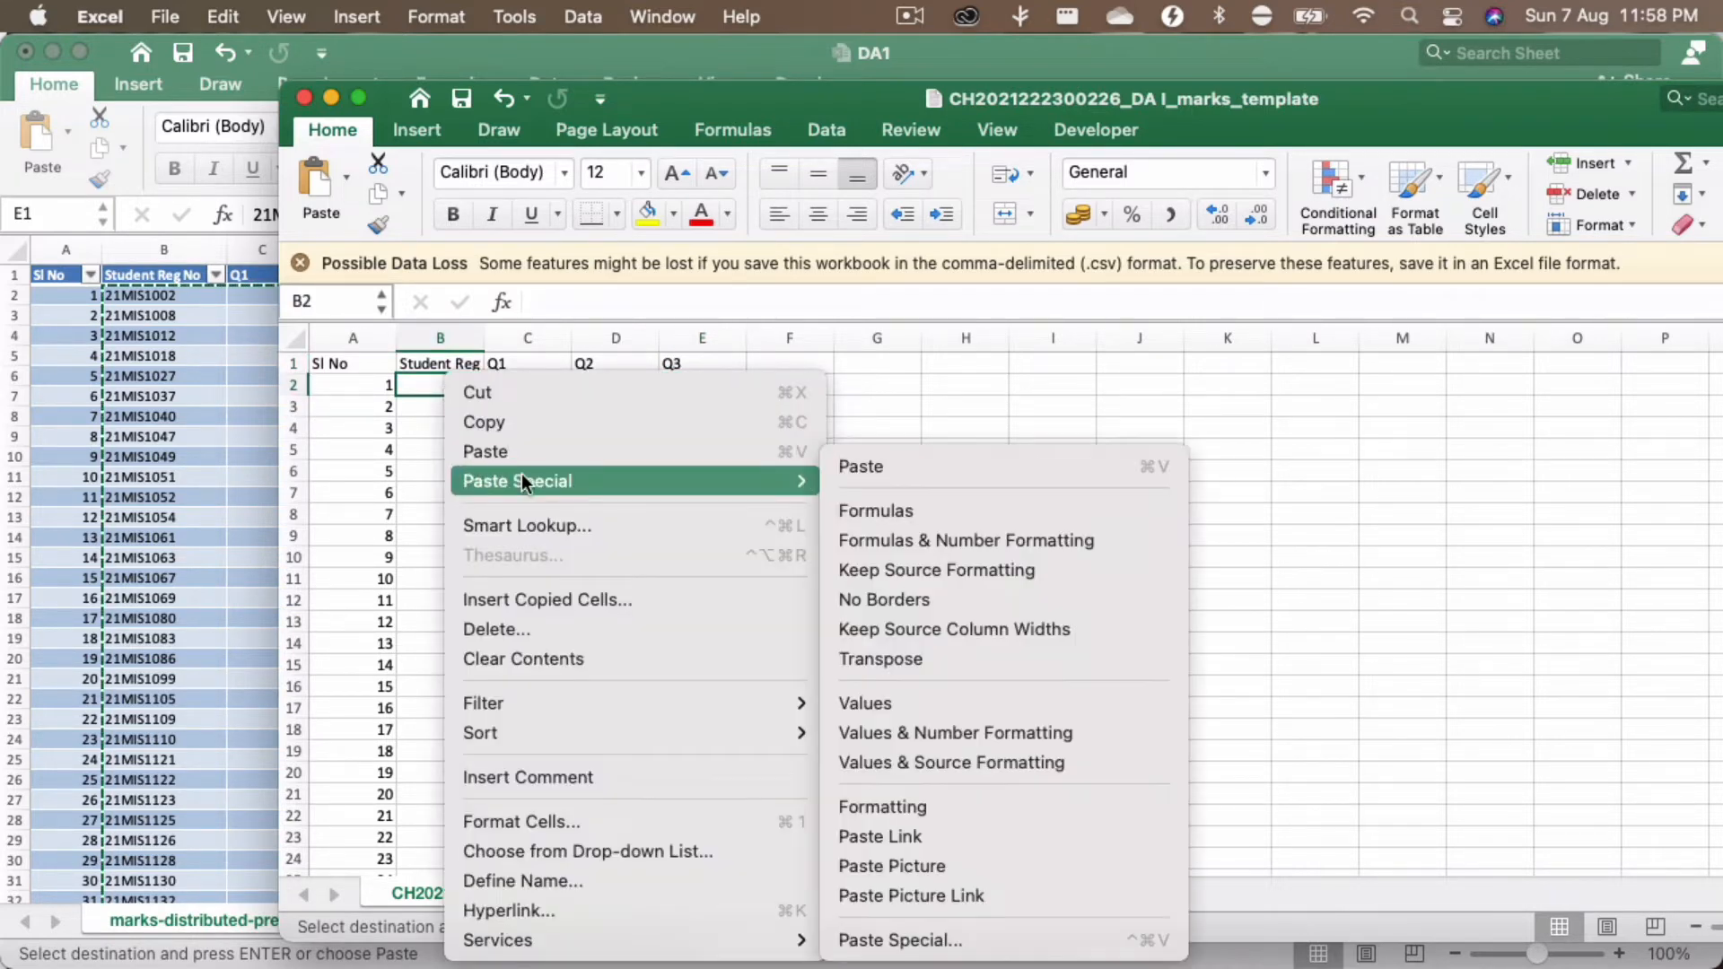
{"action": "left_click", "coordinate": [898, 703]}
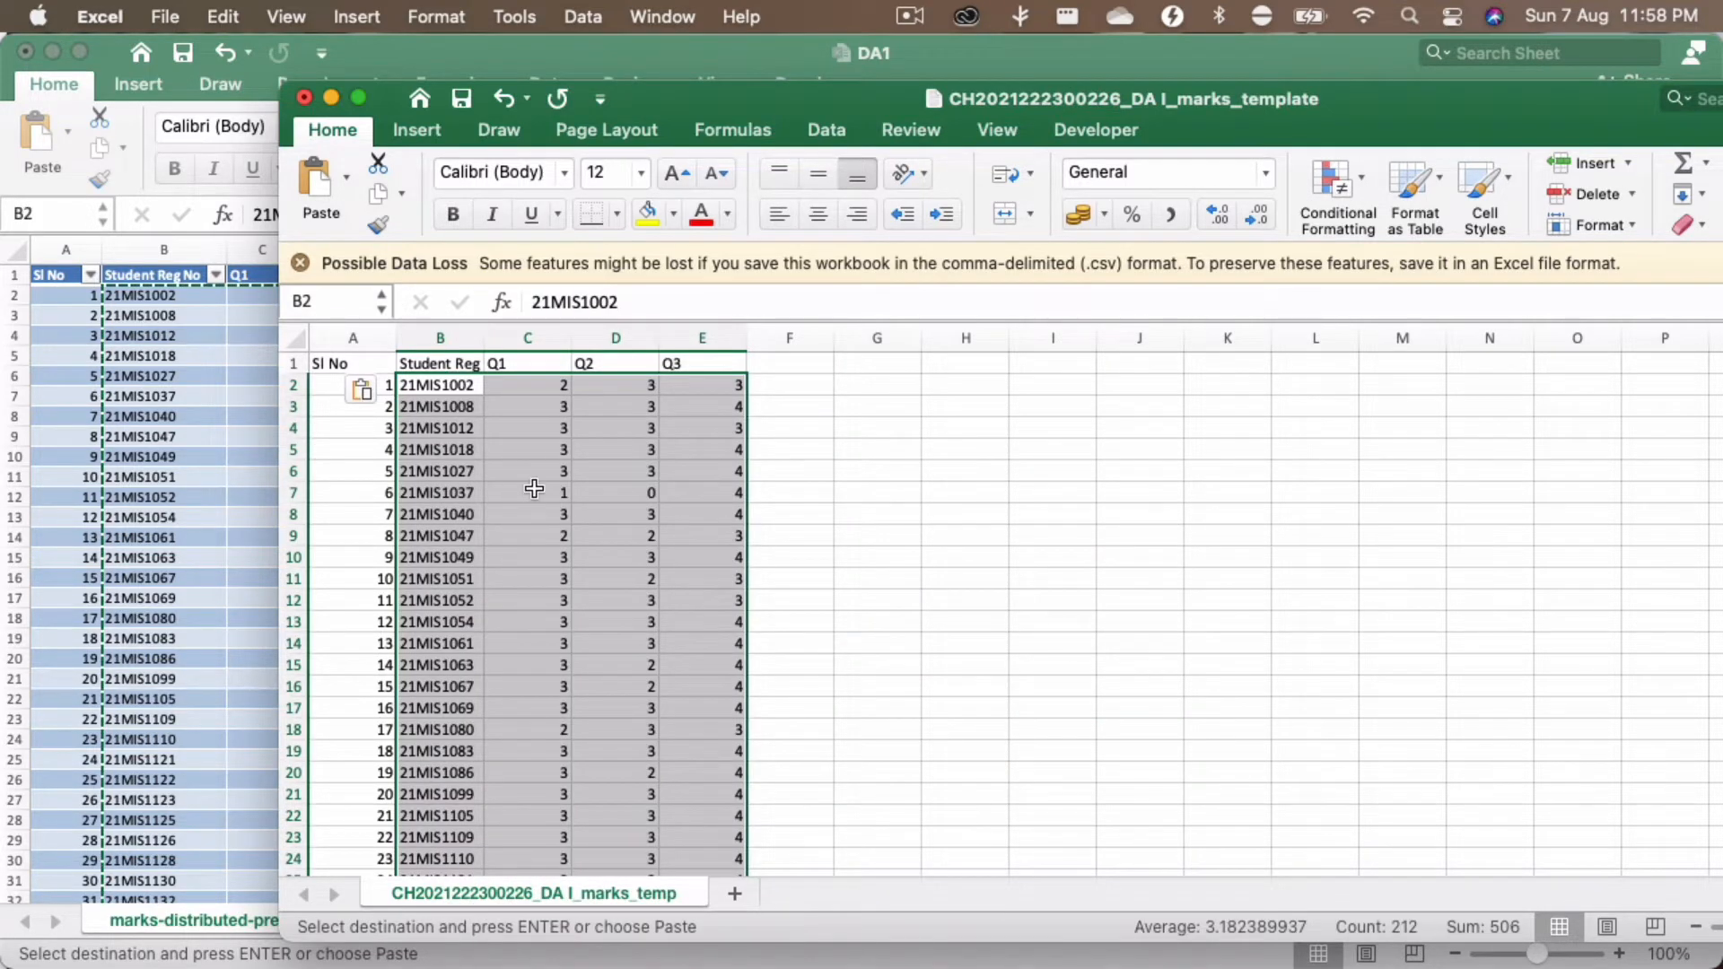
Step: Check the pasted marks against the serial numbers down to the last row, and view the template's CSV file in the Downloads folder
{"action": "scroll", "coordinate": [534, 488], "scroll_direction": "down", "scroll_amount": 10}
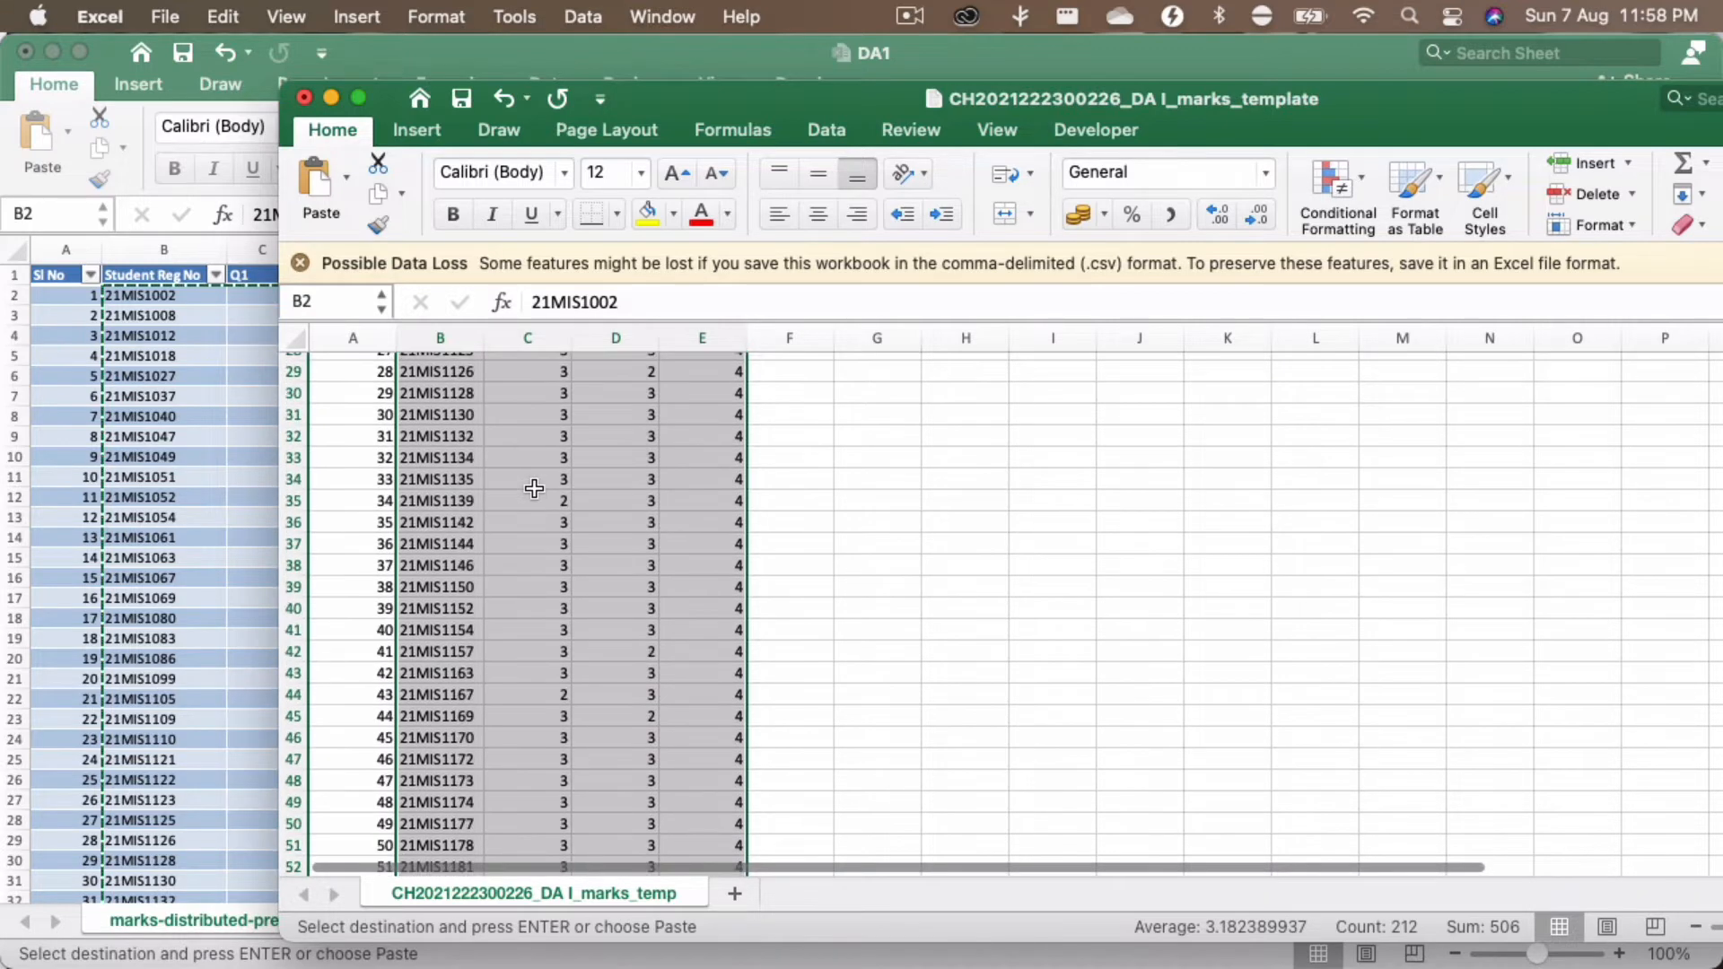
{"action": "scroll", "coordinate": [534, 488], "scroll_direction": "down", "scroll_amount": 3}
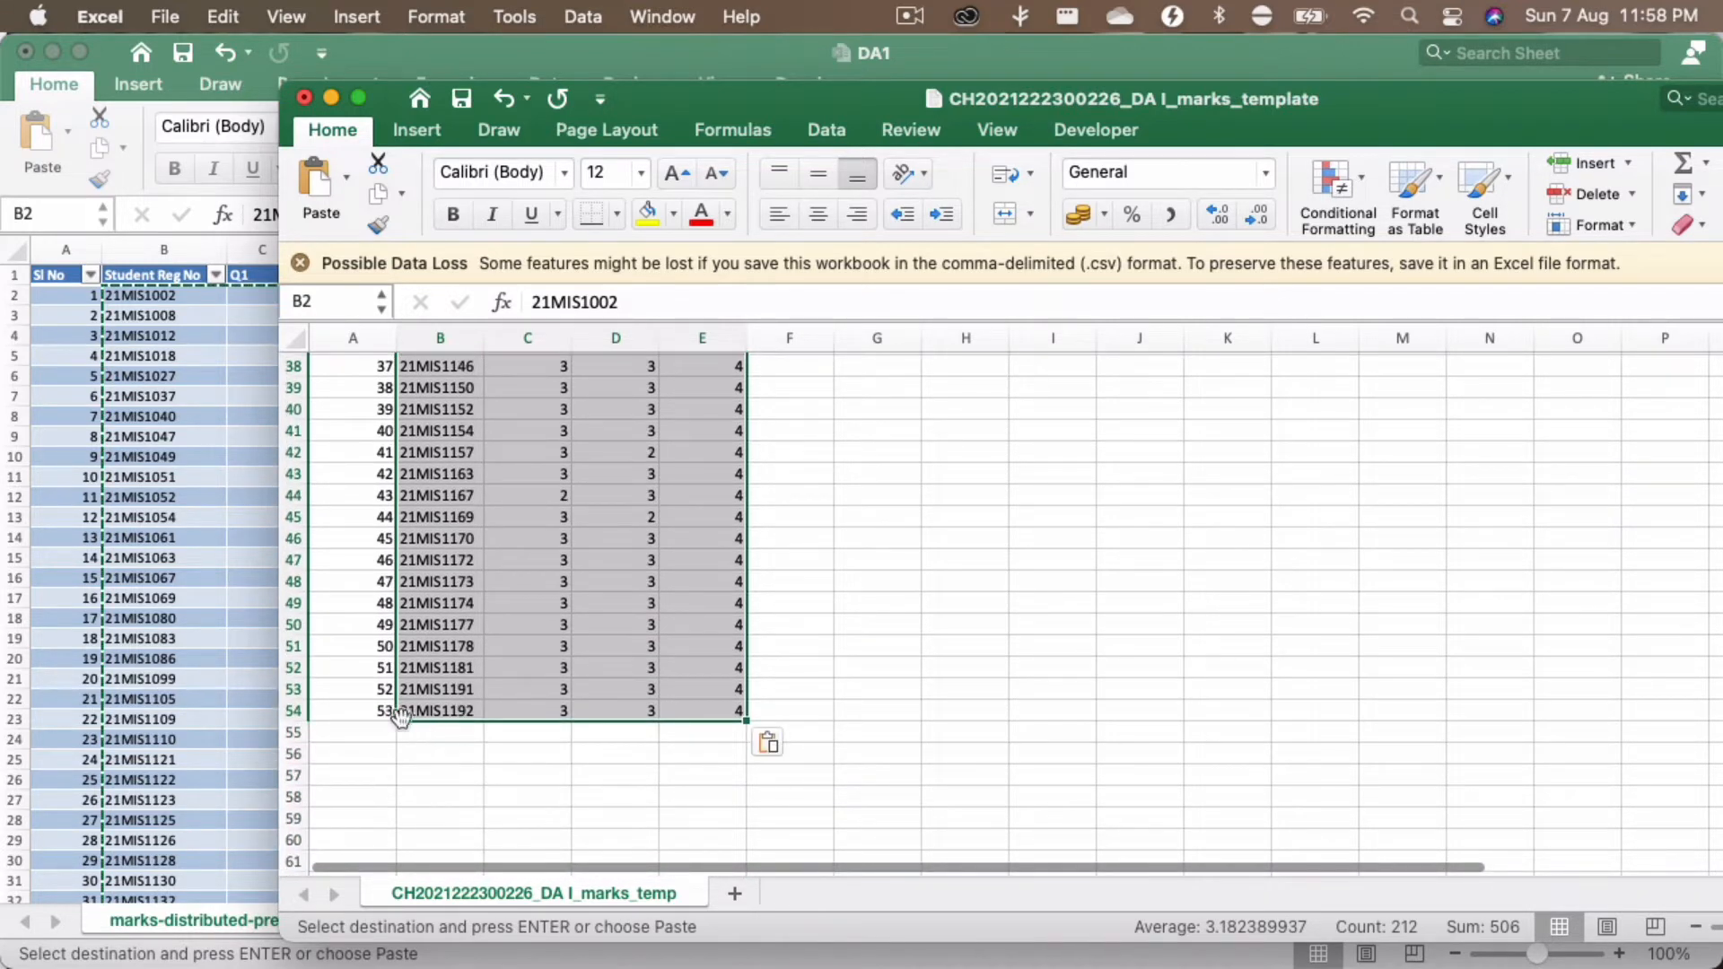
{"action": "scroll", "coordinate": [610, 531], "scroll_direction": "up", "scroll_amount": 11}
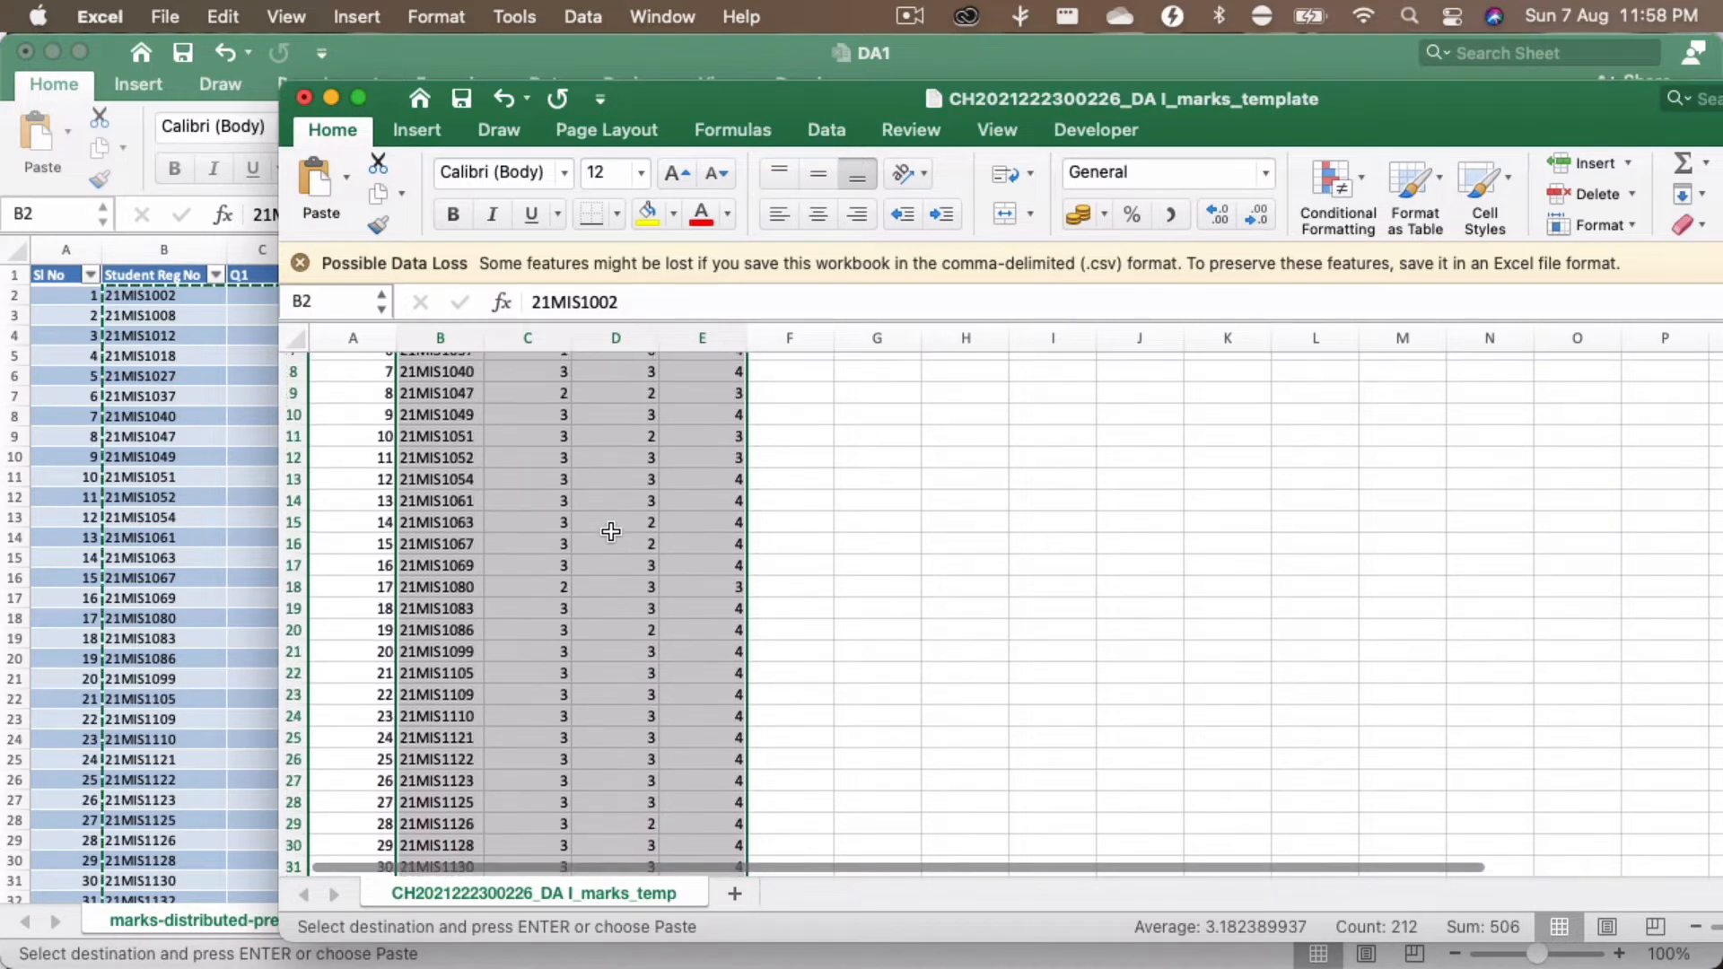
{"action": "scroll", "coordinate": [611, 532], "scroll_direction": "up", "scroll_amount": 1}
{"action": "left_click", "coordinate": [590, 494]}
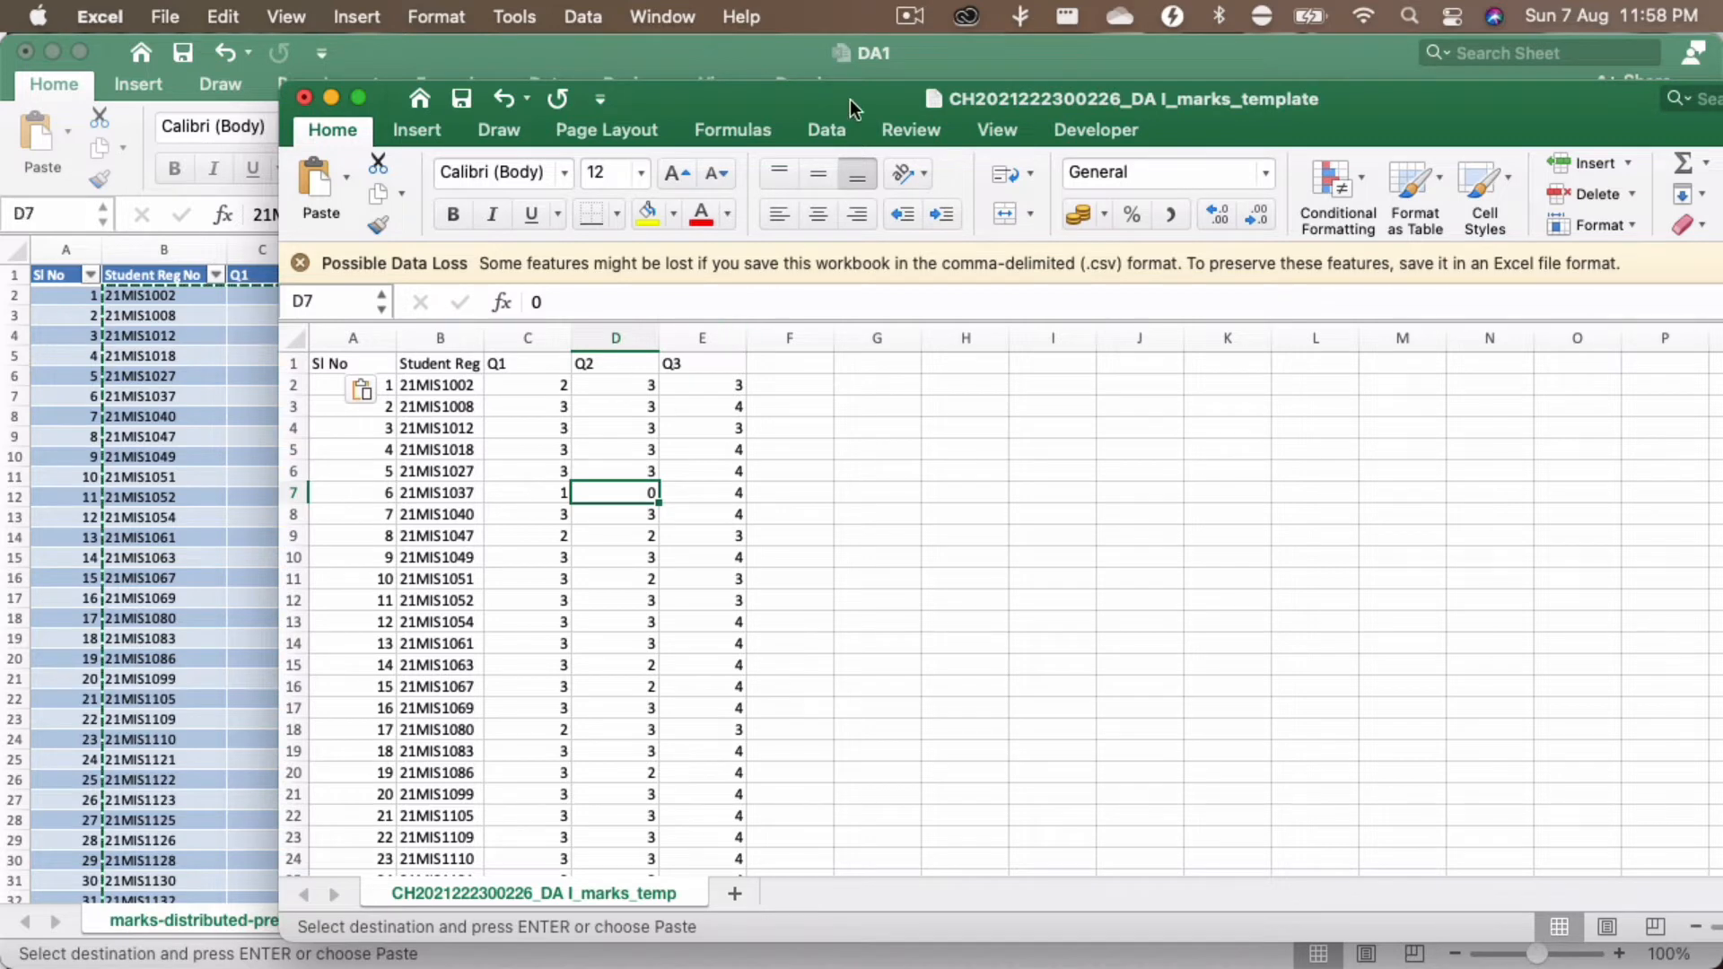
{"action": "left_click_drag", "start_coordinate": [849, 98], "coordinate": [758, 100]}
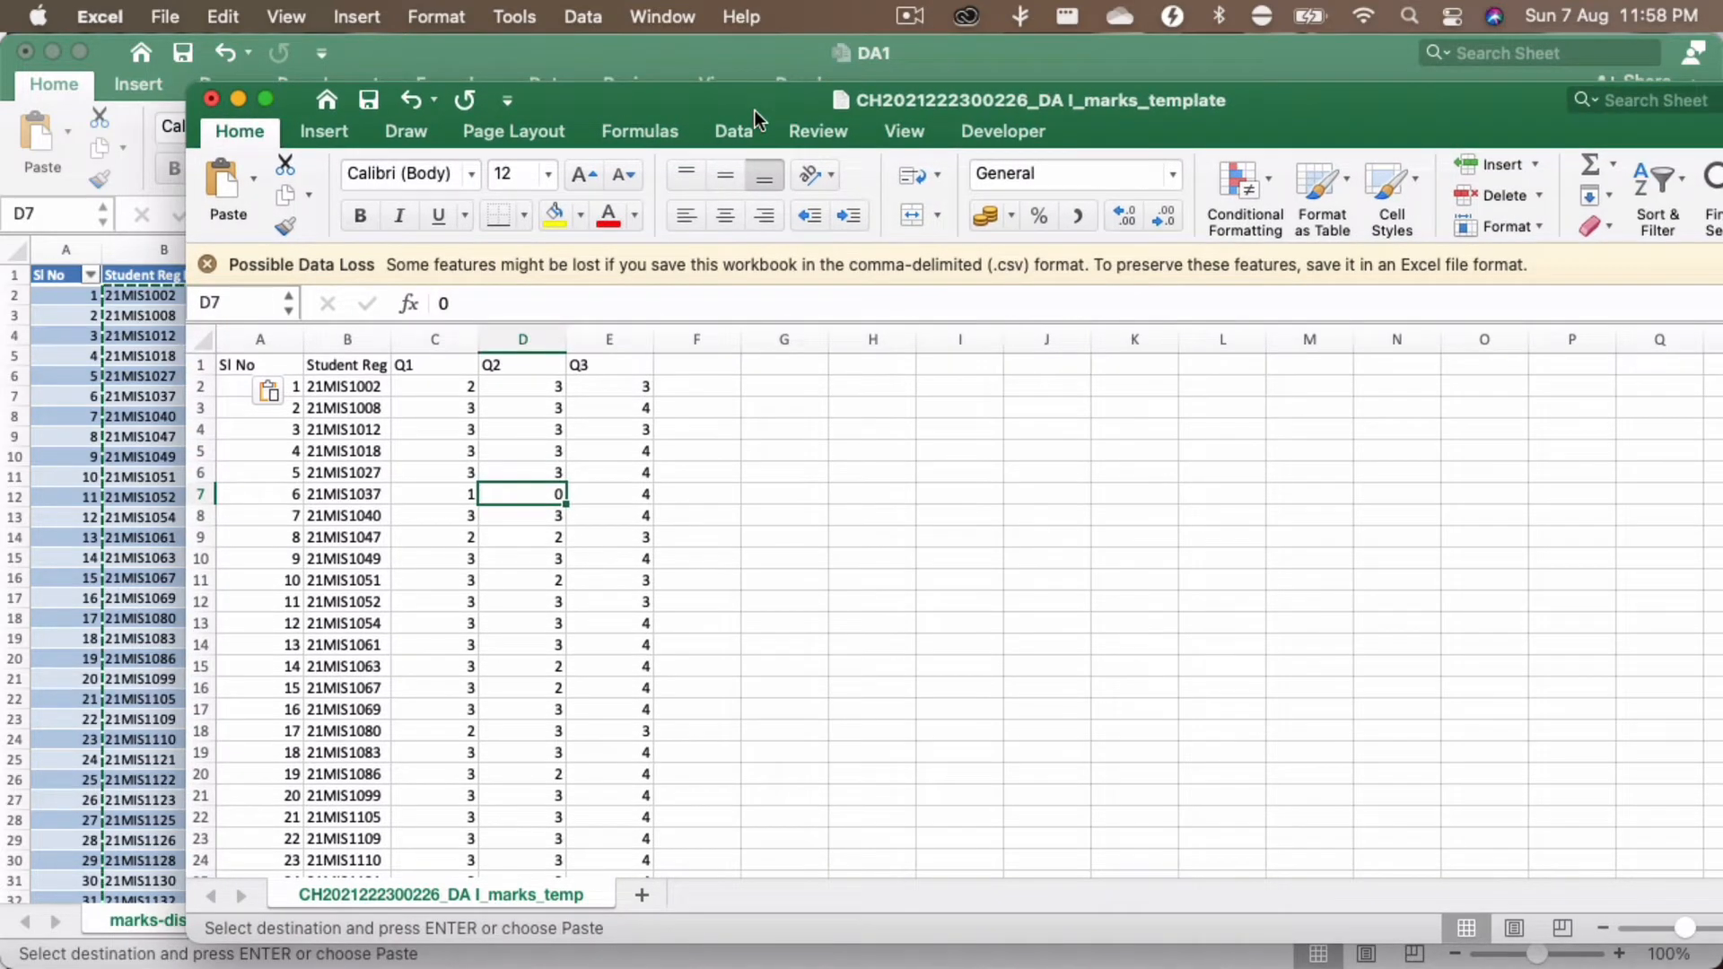
{"action": "key", "text": "Escape"}
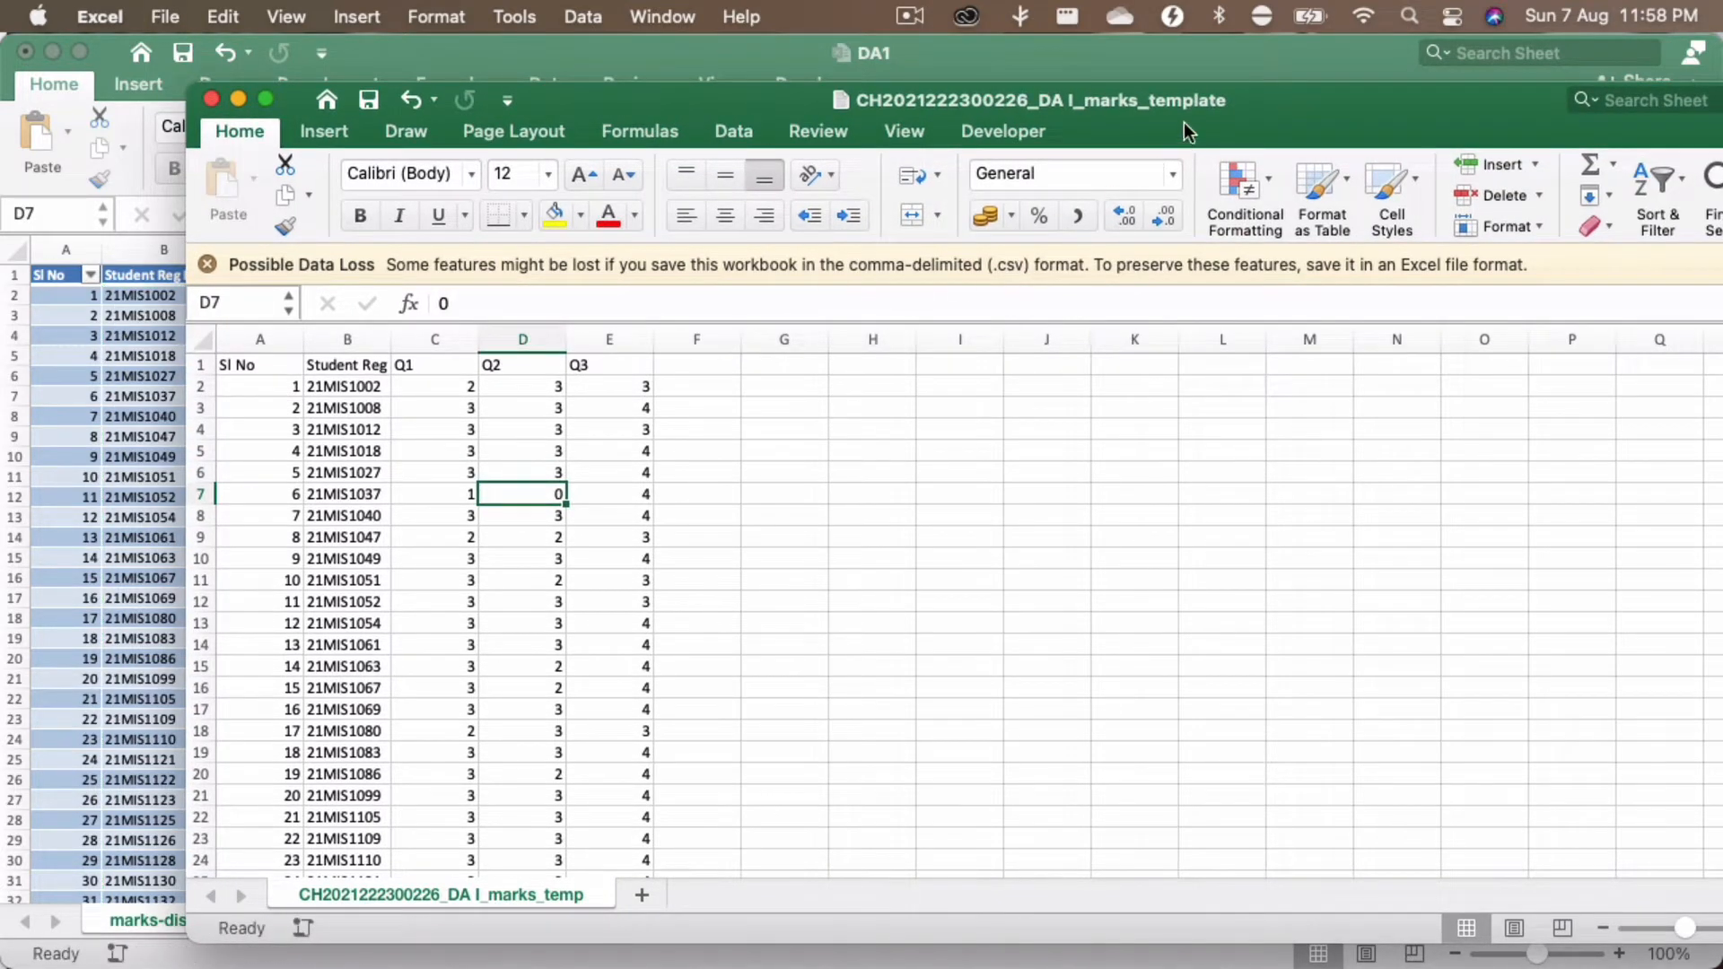
{"action": "key", "text": "super+Tab"}
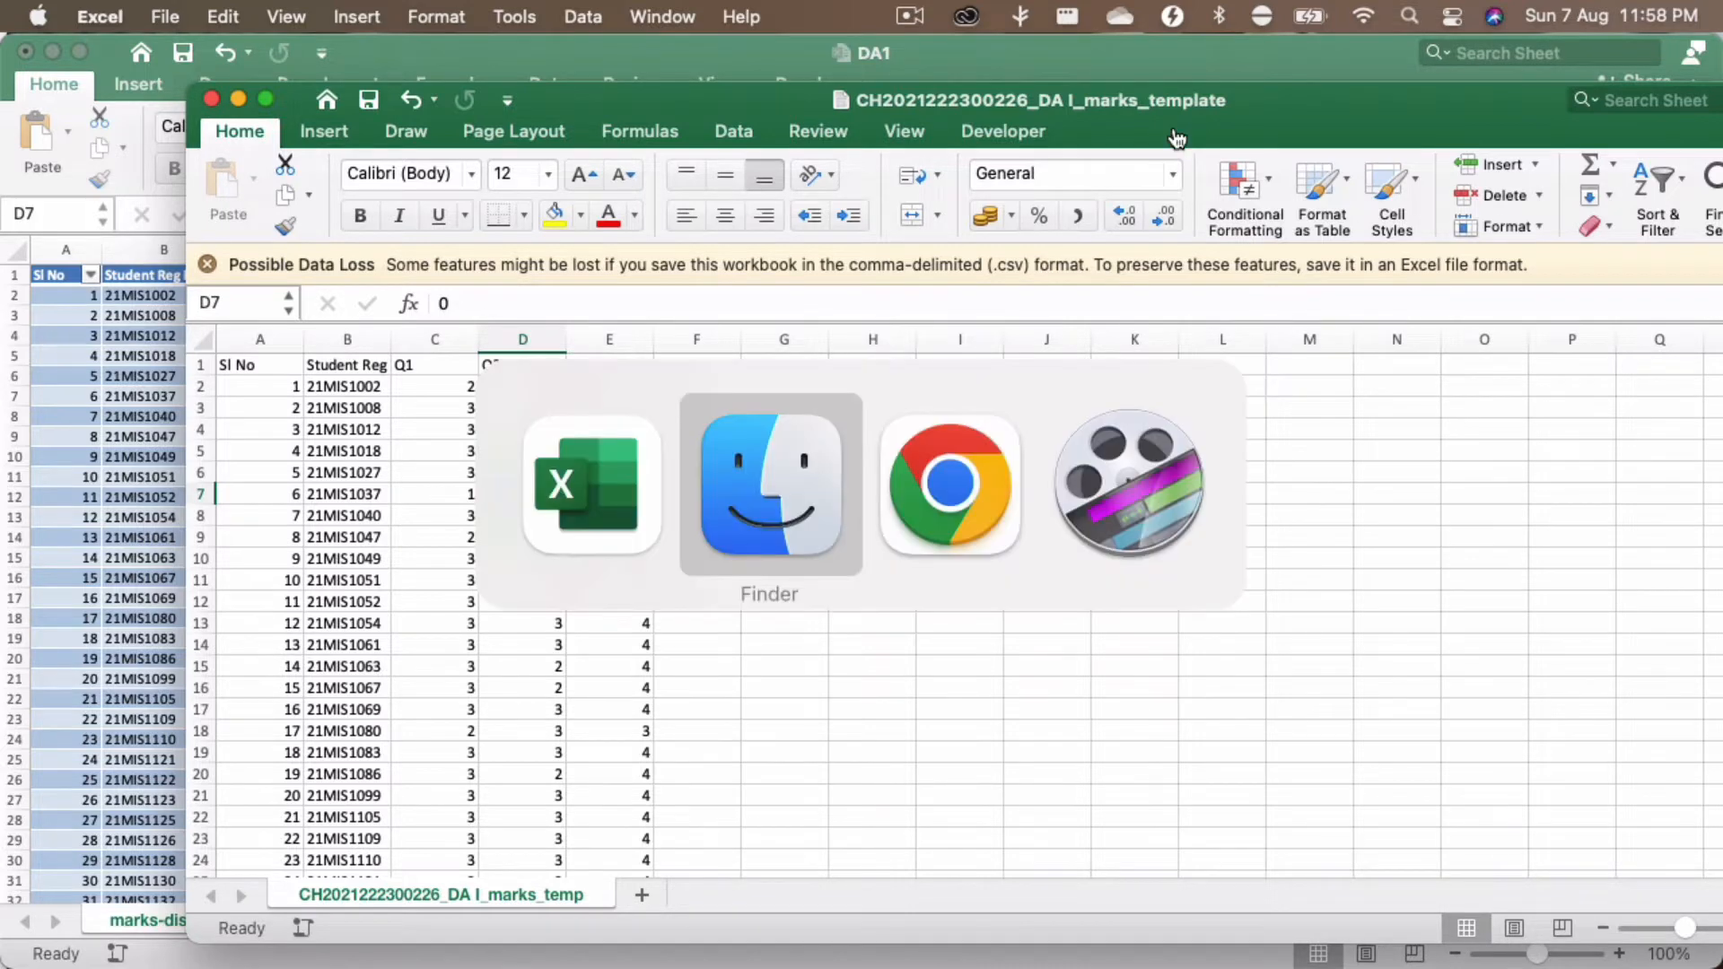
{"action": "left_click_drag", "start_coordinate": [693, 326], "coordinate": [677, 310]}
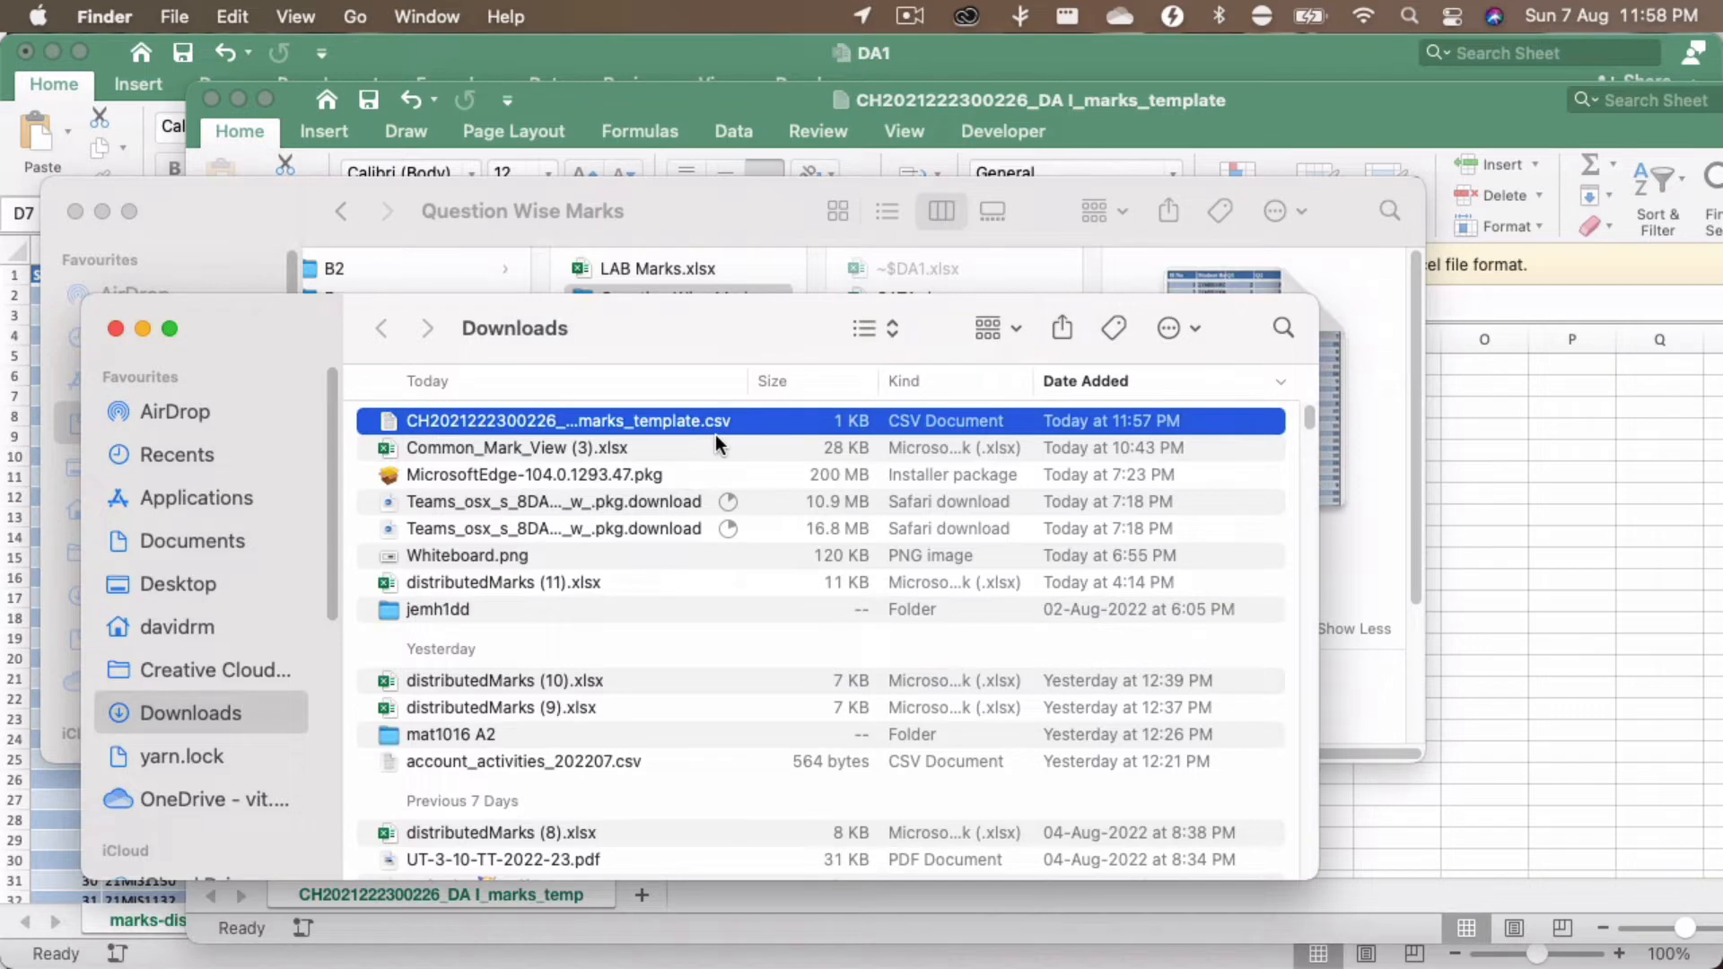
{"action": "key", "text": "super+Tab"}
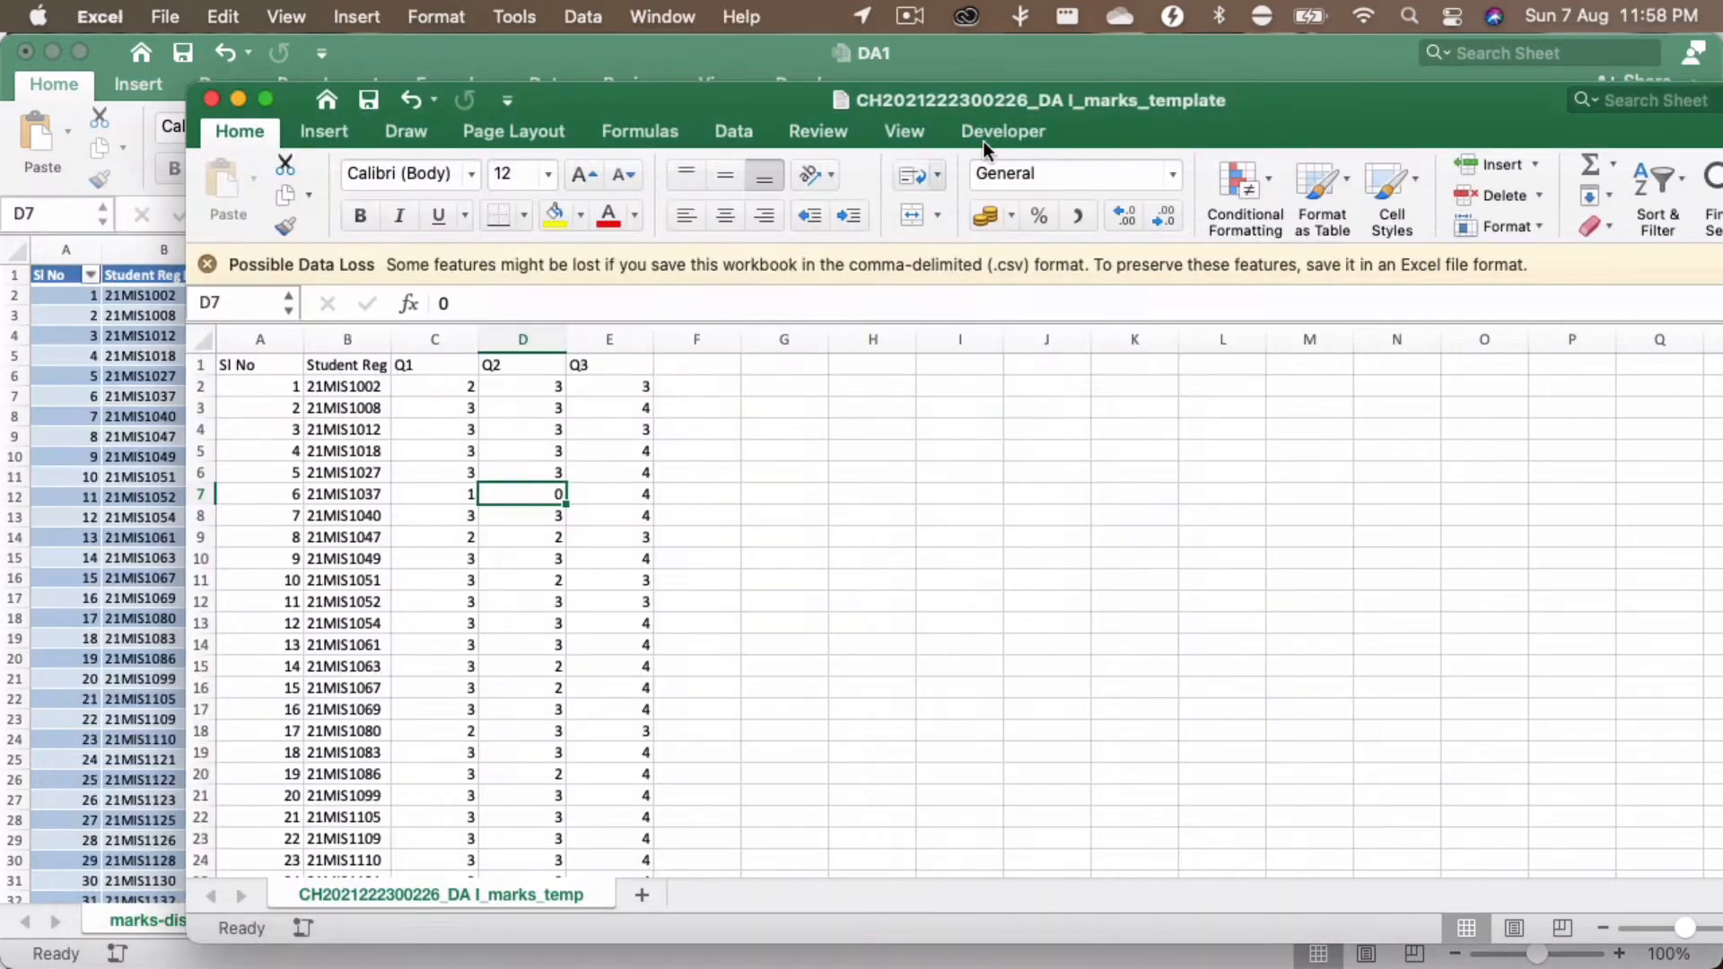
Step: Save and close both the DA I marks template and the DA1 workbook
{"action": "left_click_drag", "start_coordinate": [1213, 111], "coordinate": [1127, 126]}
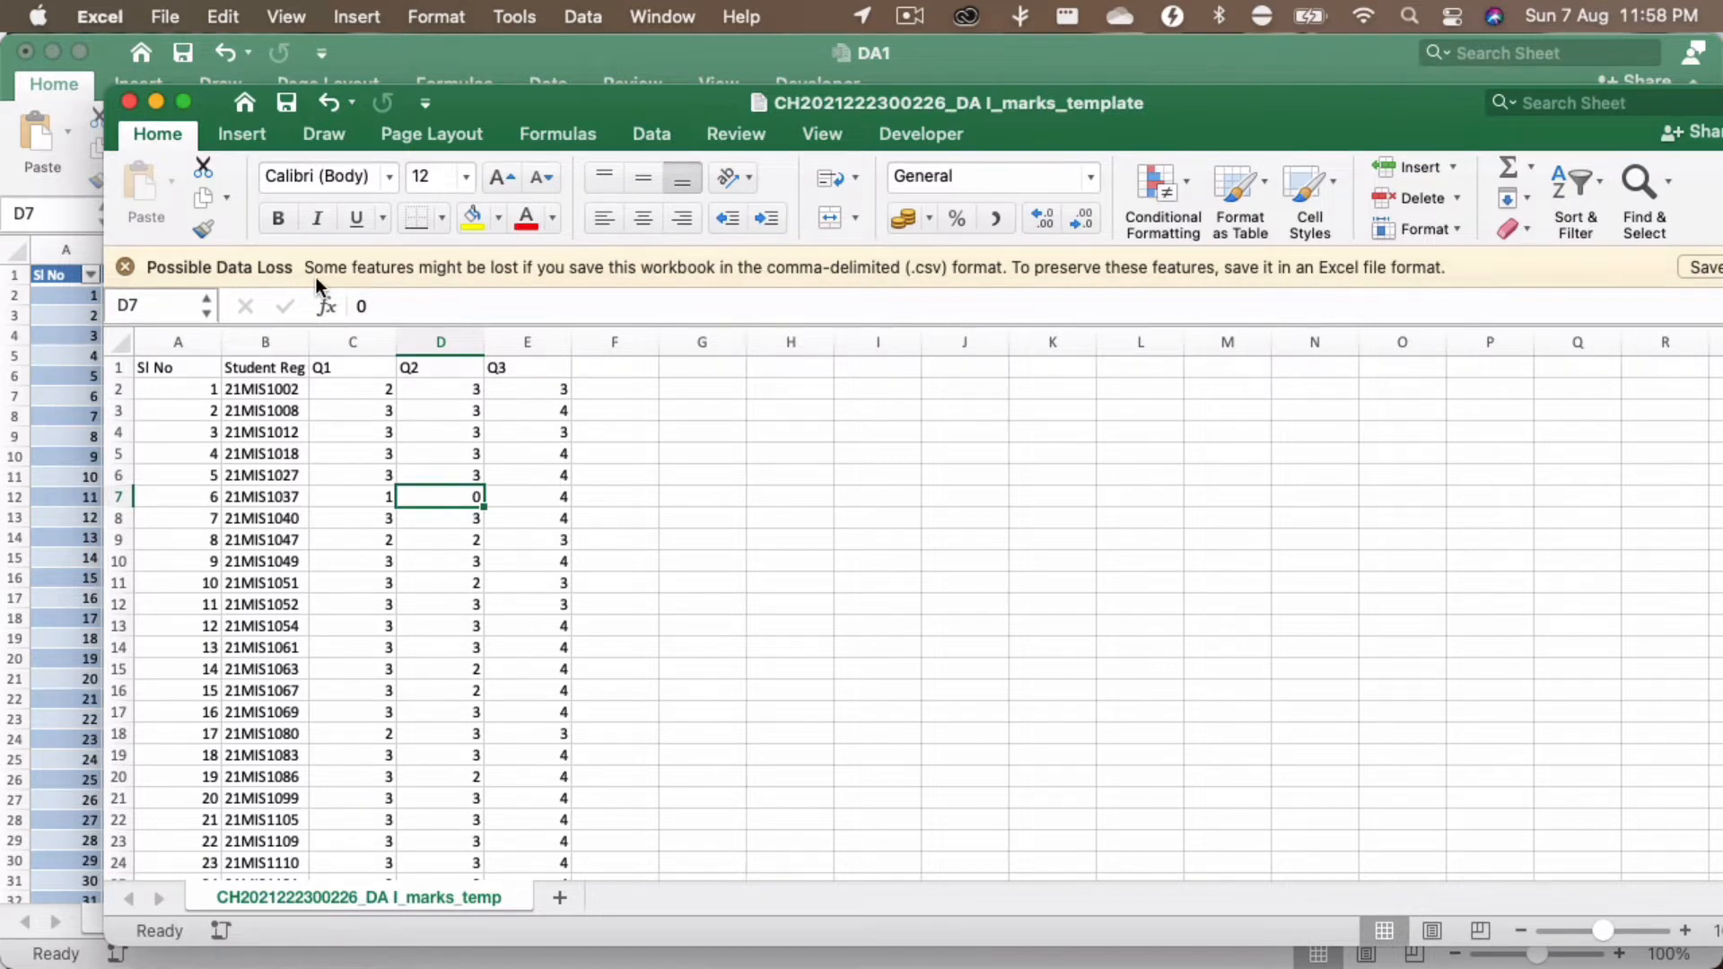
{"action": "left_click", "coordinate": [128, 103]}
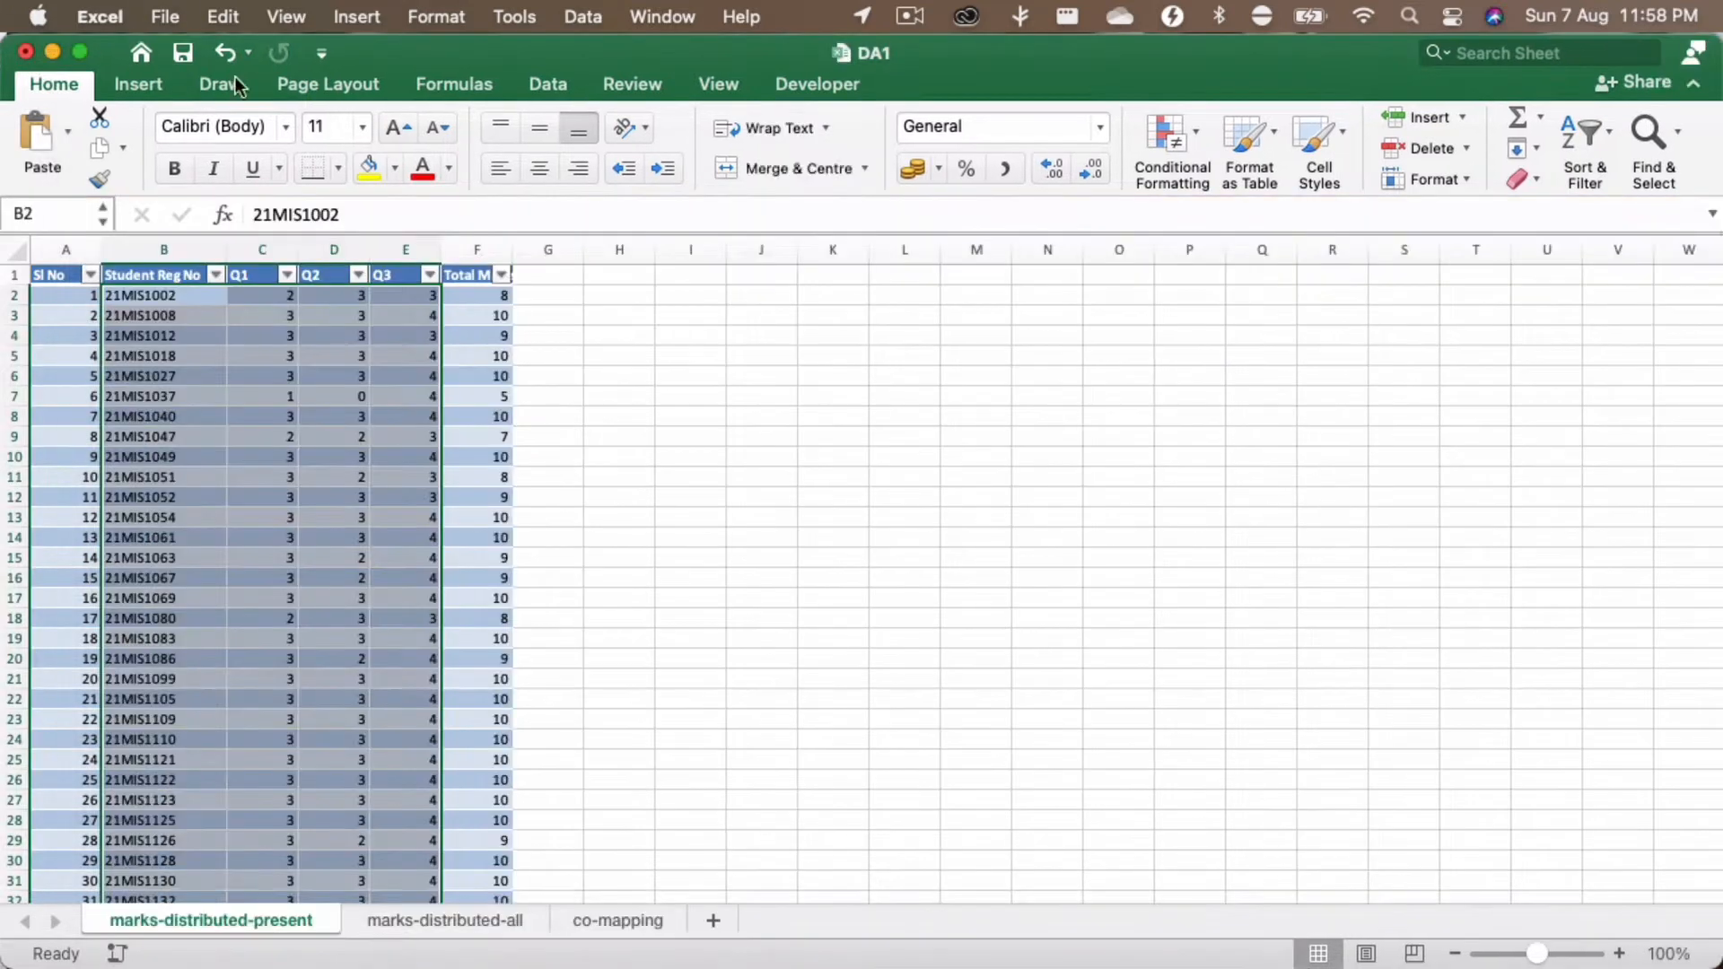
{"action": "left_click_drag", "start_coordinate": [391, 54], "coordinate": [419, 125]}
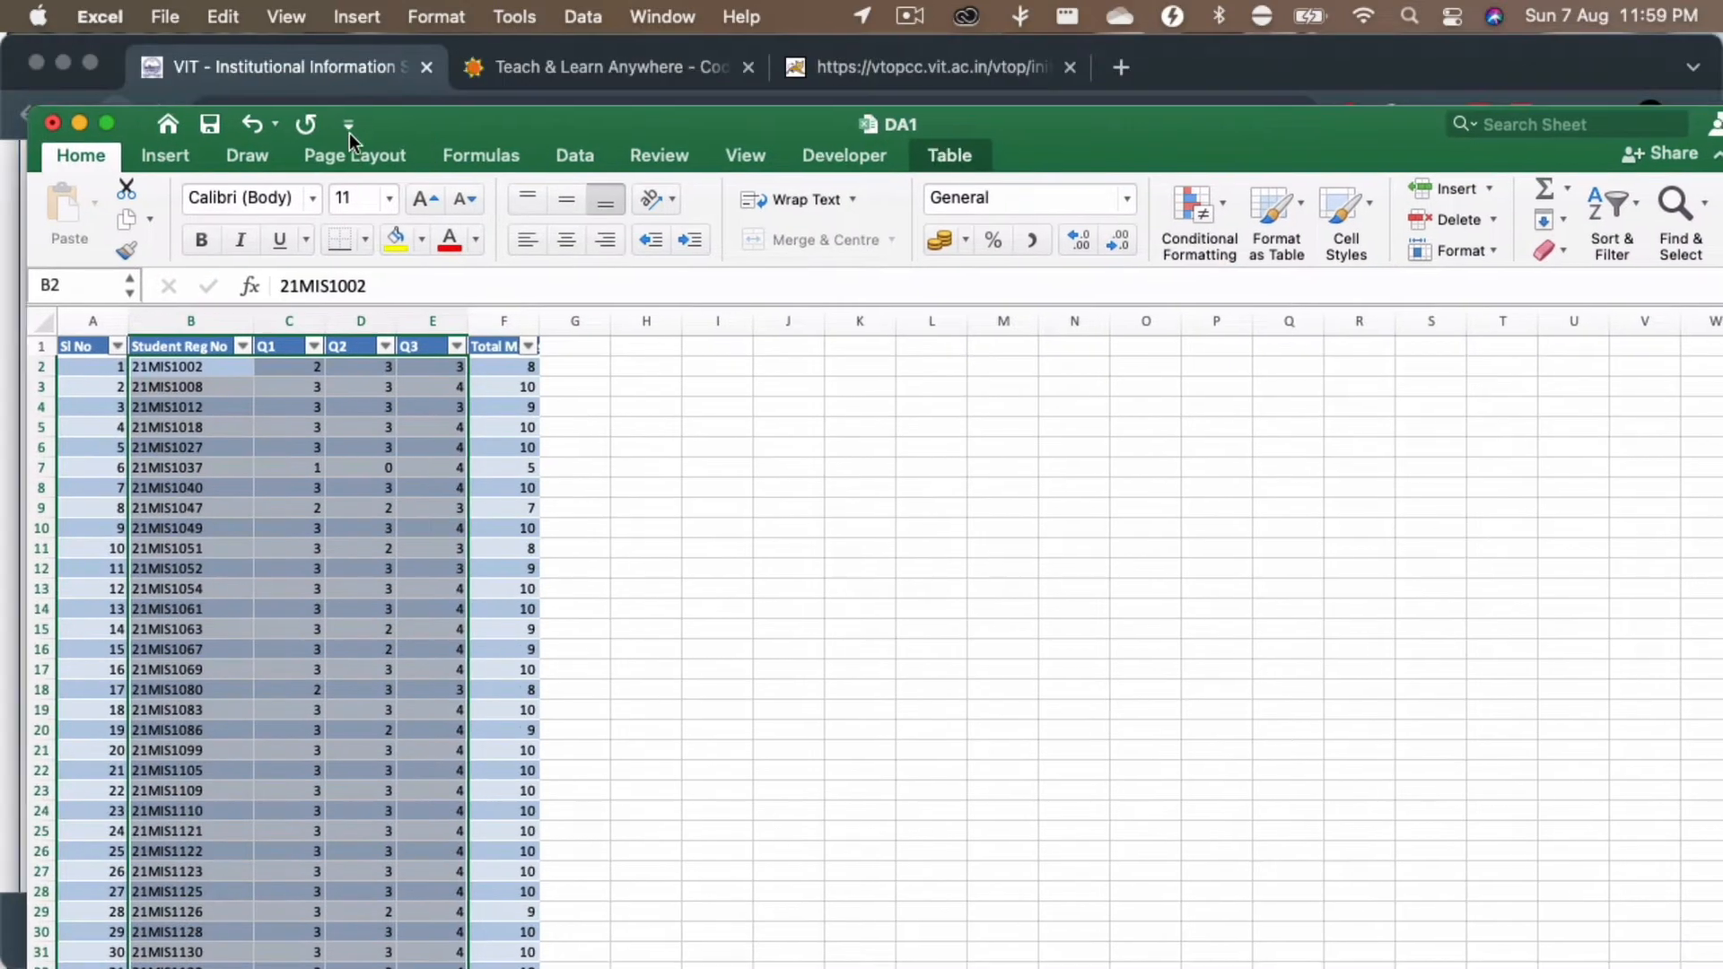
{"action": "left_click", "coordinate": [52, 122]}
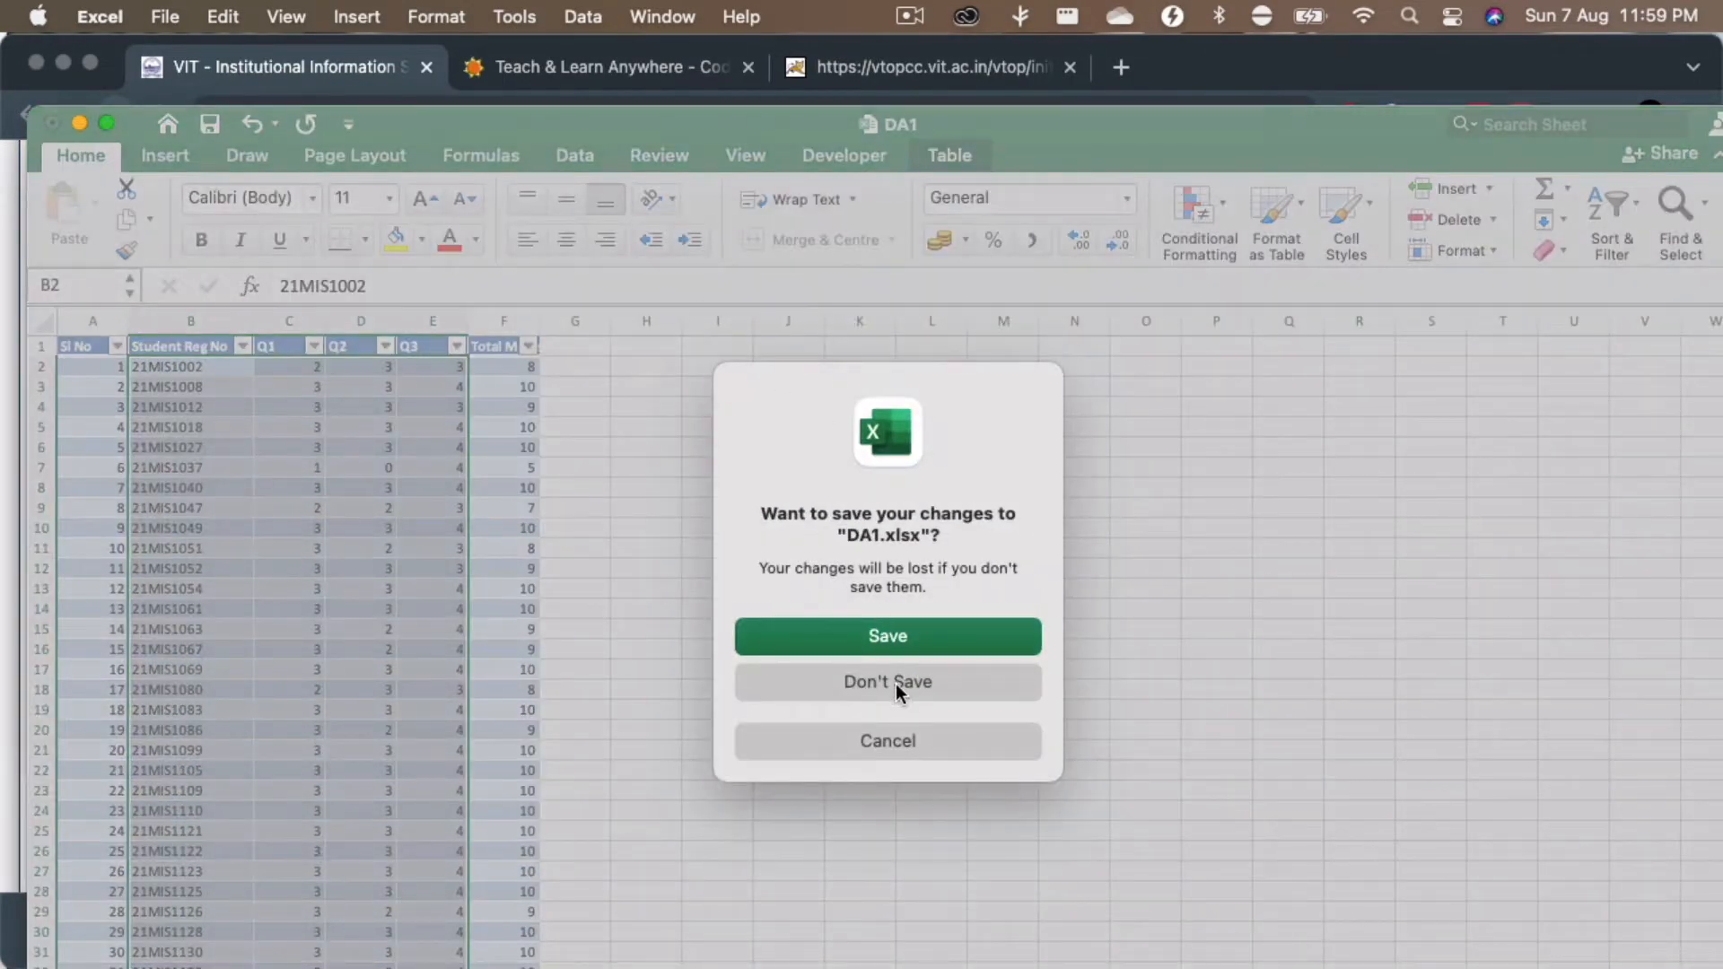
{"action": "left_click", "coordinate": [908, 637]}
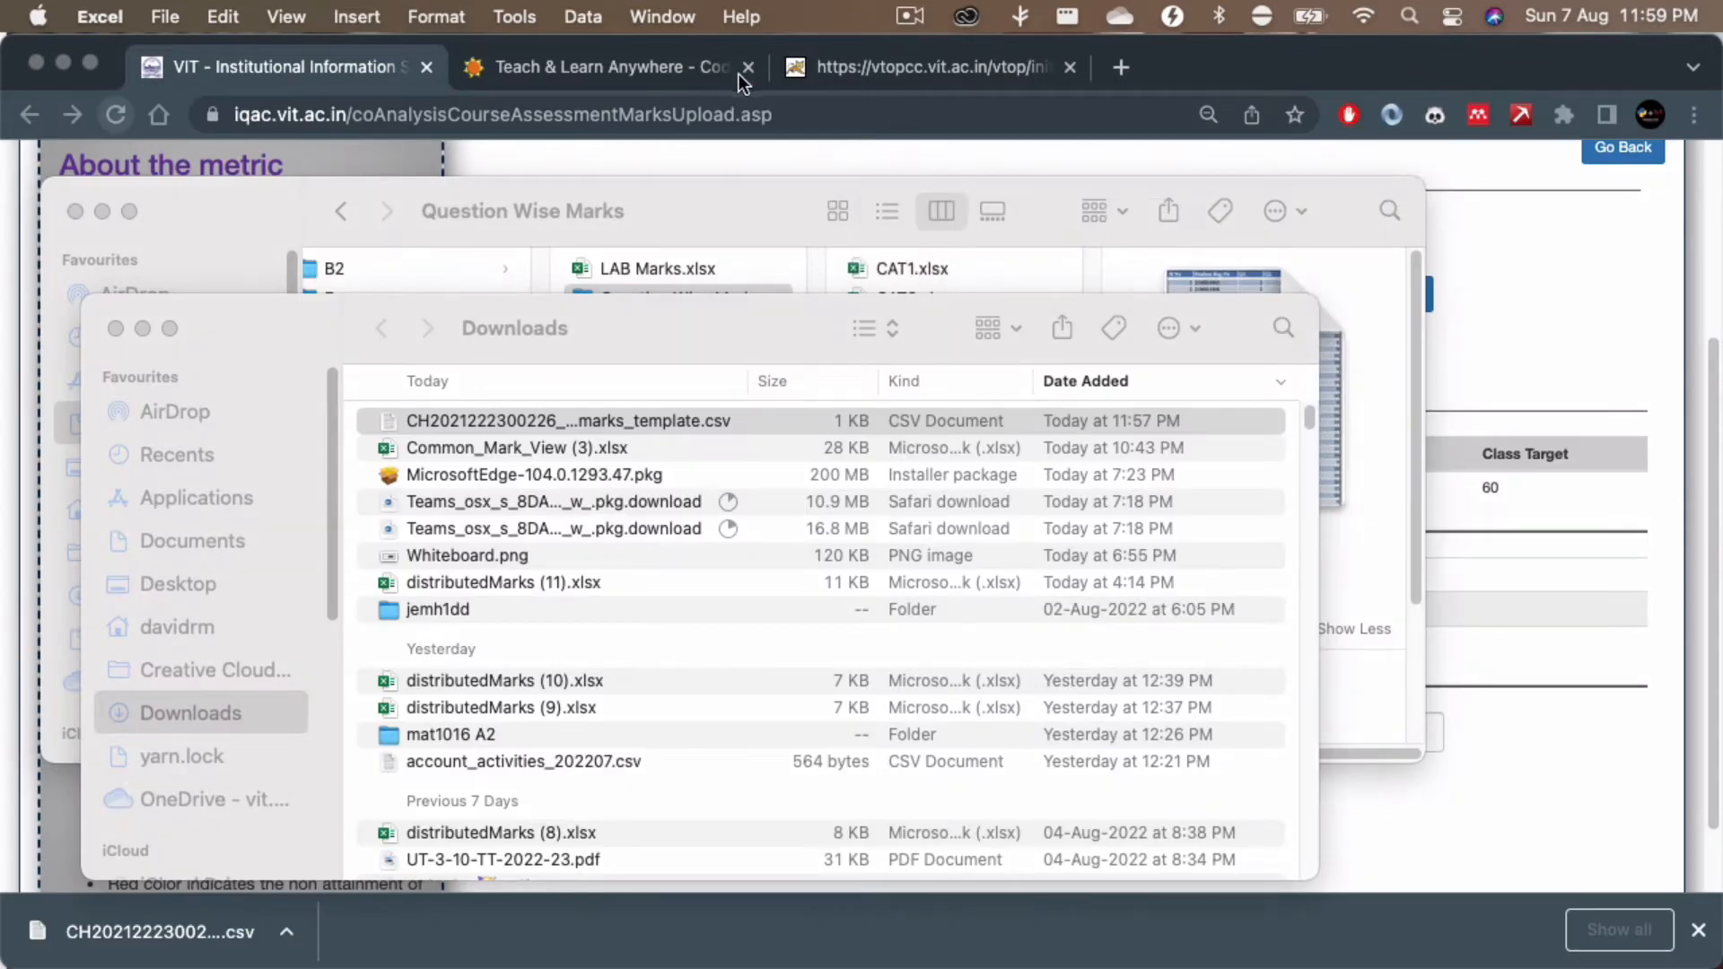
{"action": "left_click", "coordinate": [316, 65]}
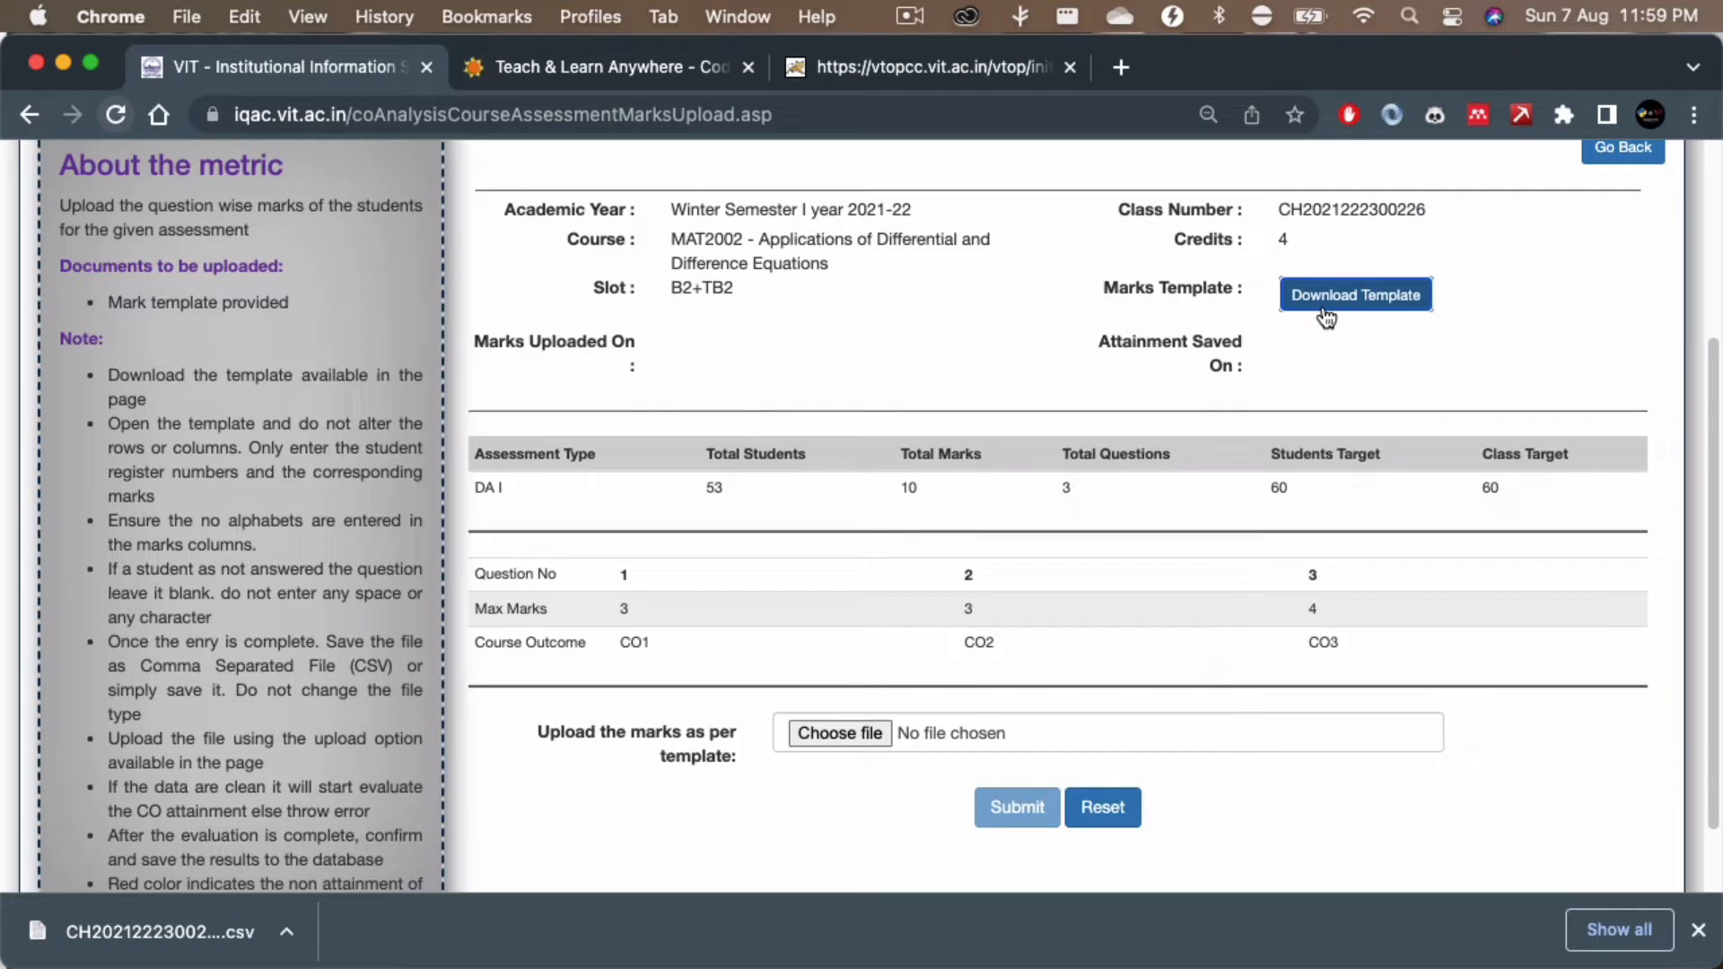
{"action": "scroll", "coordinate": [1113, 512], "scroll_direction": "down", "scroll_amount": 2}
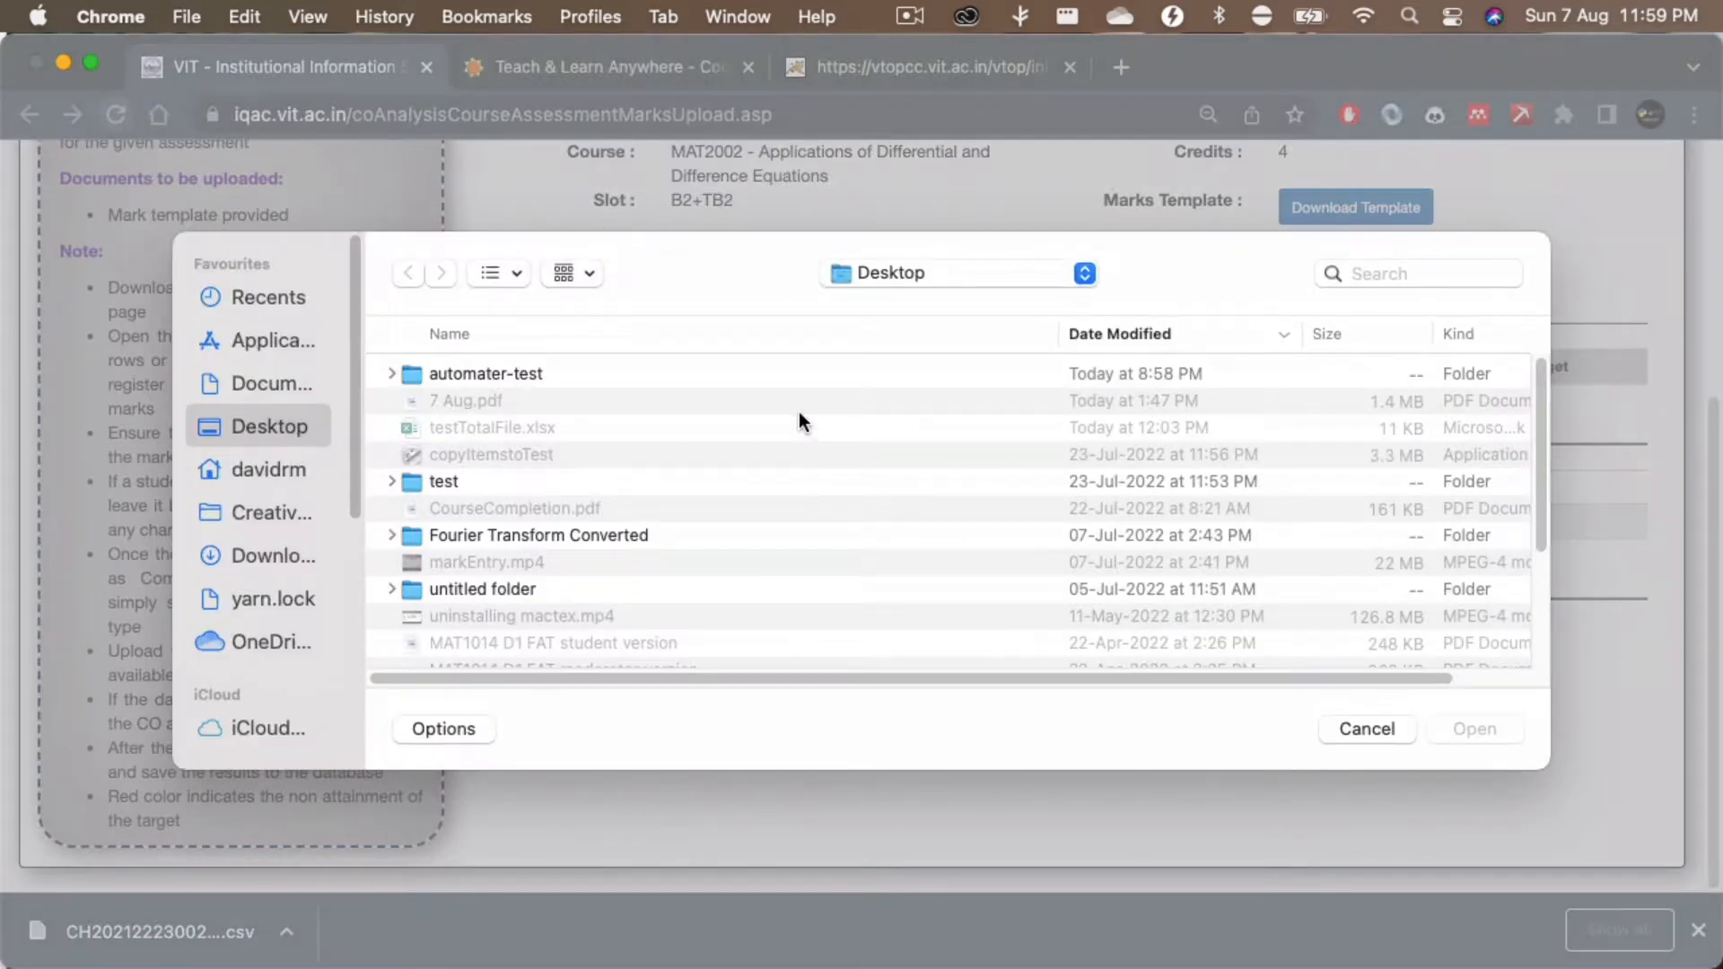
{"action": "left_click", "coordinate": [282, 560]}
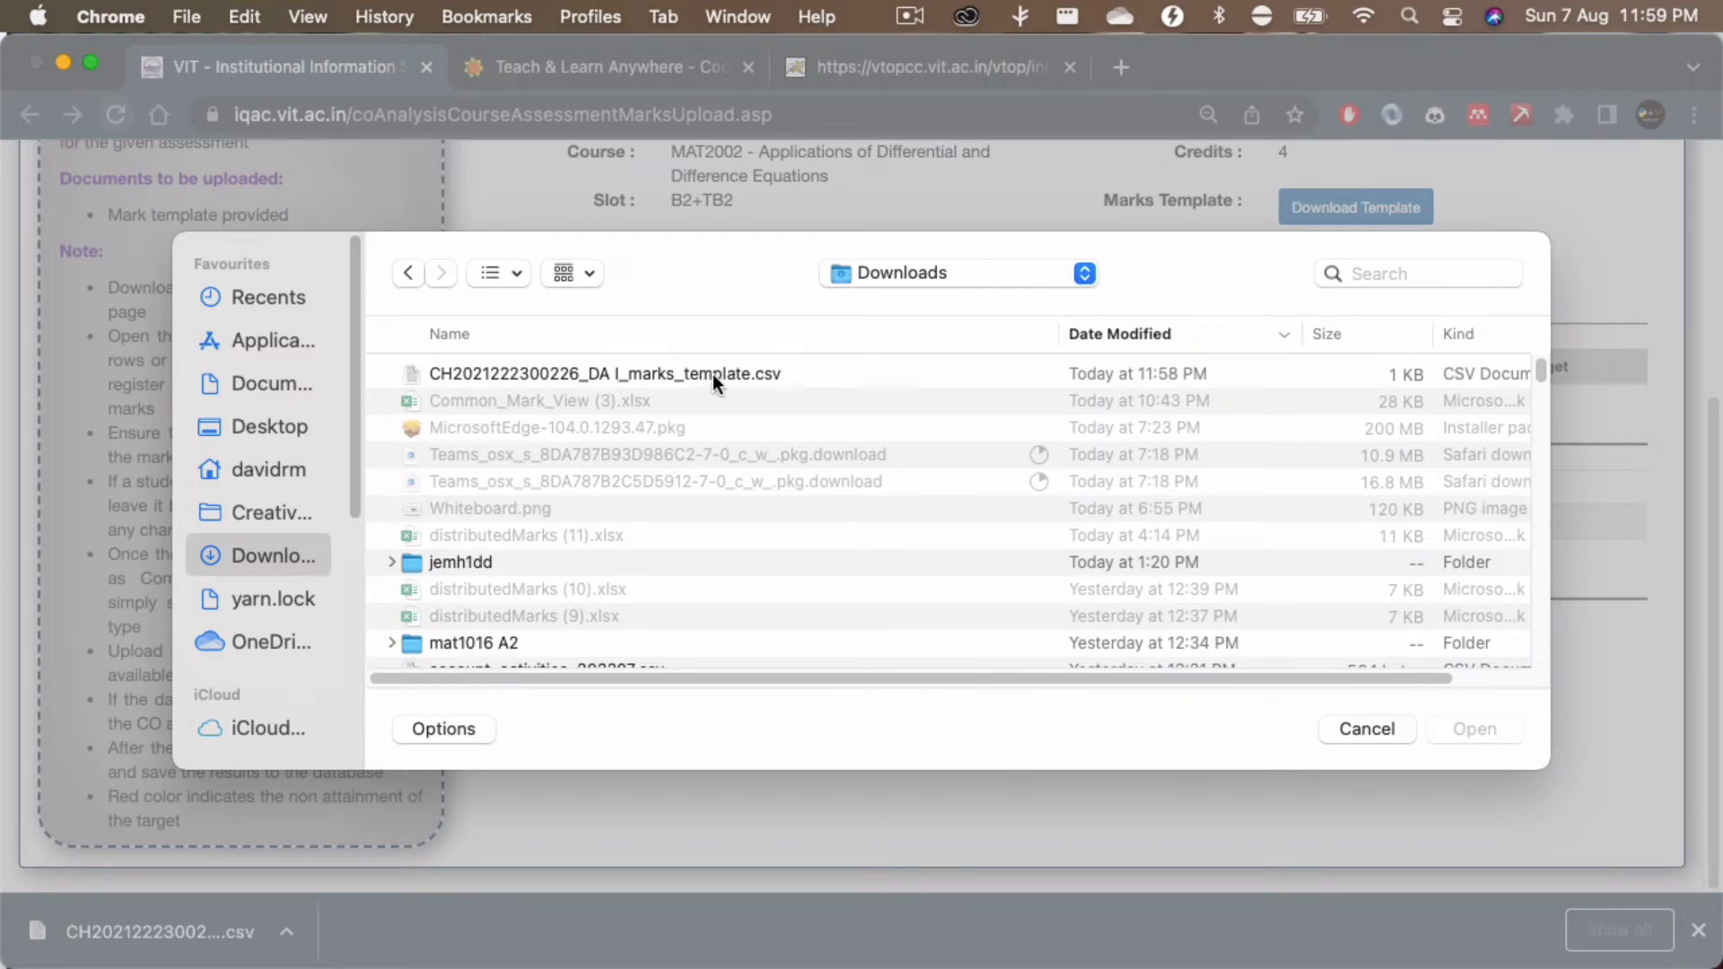
{"action": "left_click", "coordinate": [712, 374]}
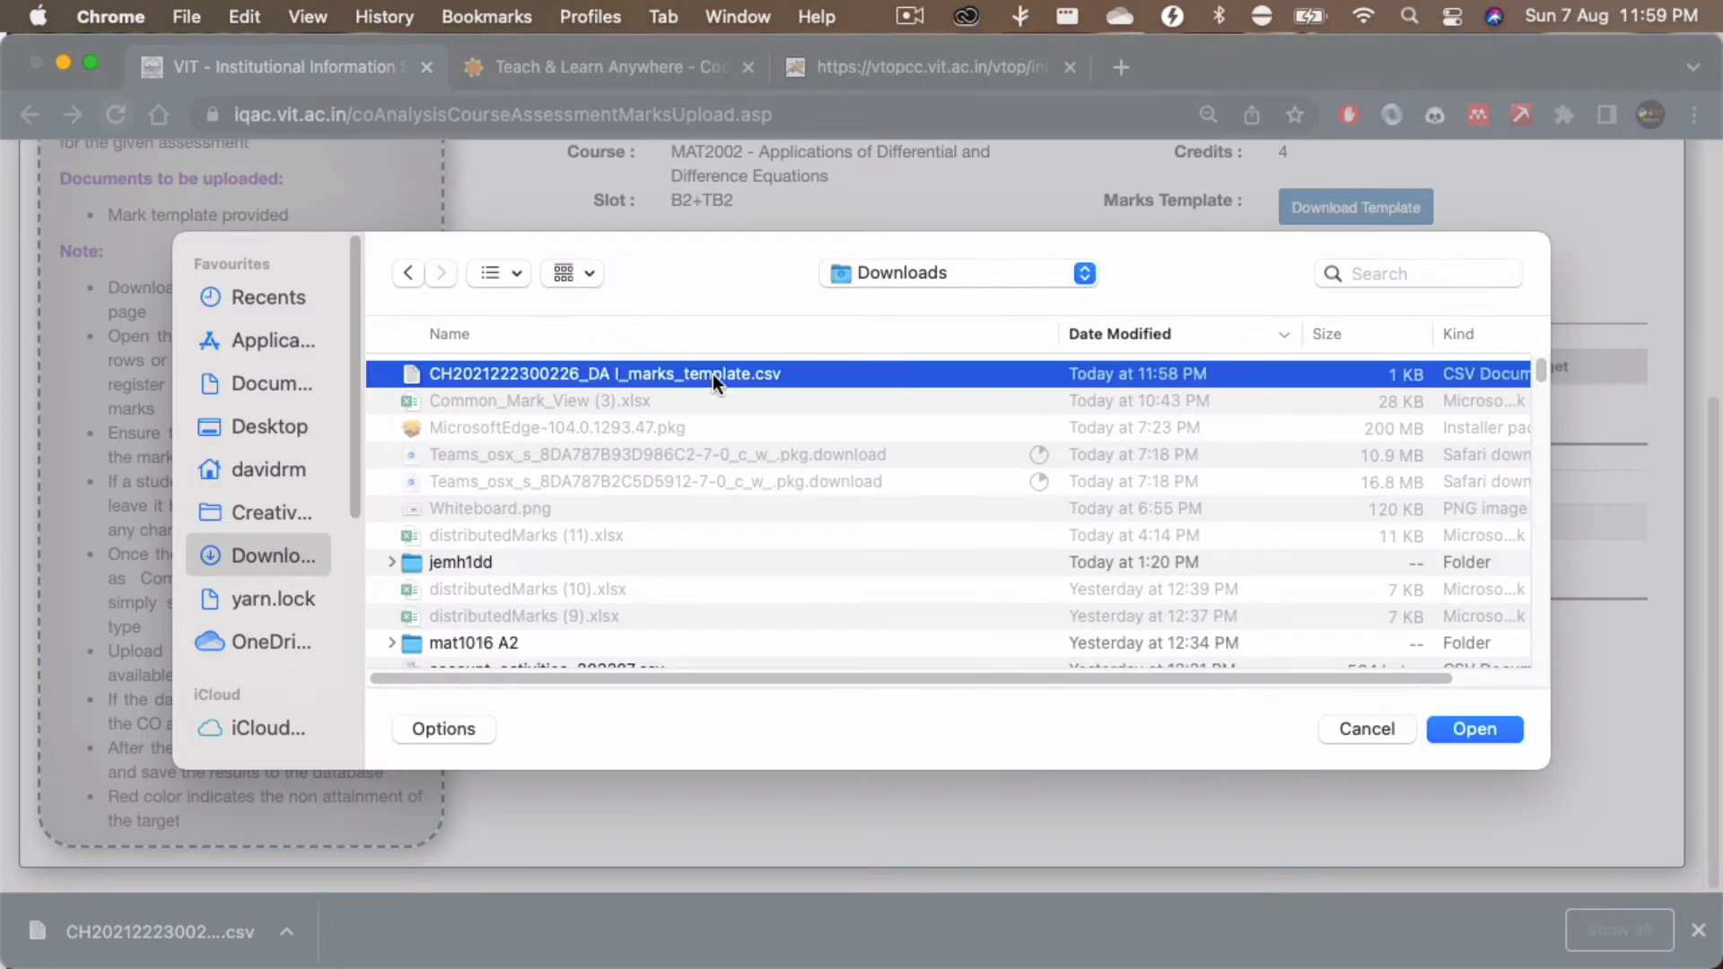
{"action": "left_click", "coordinate": [1497, 729]}
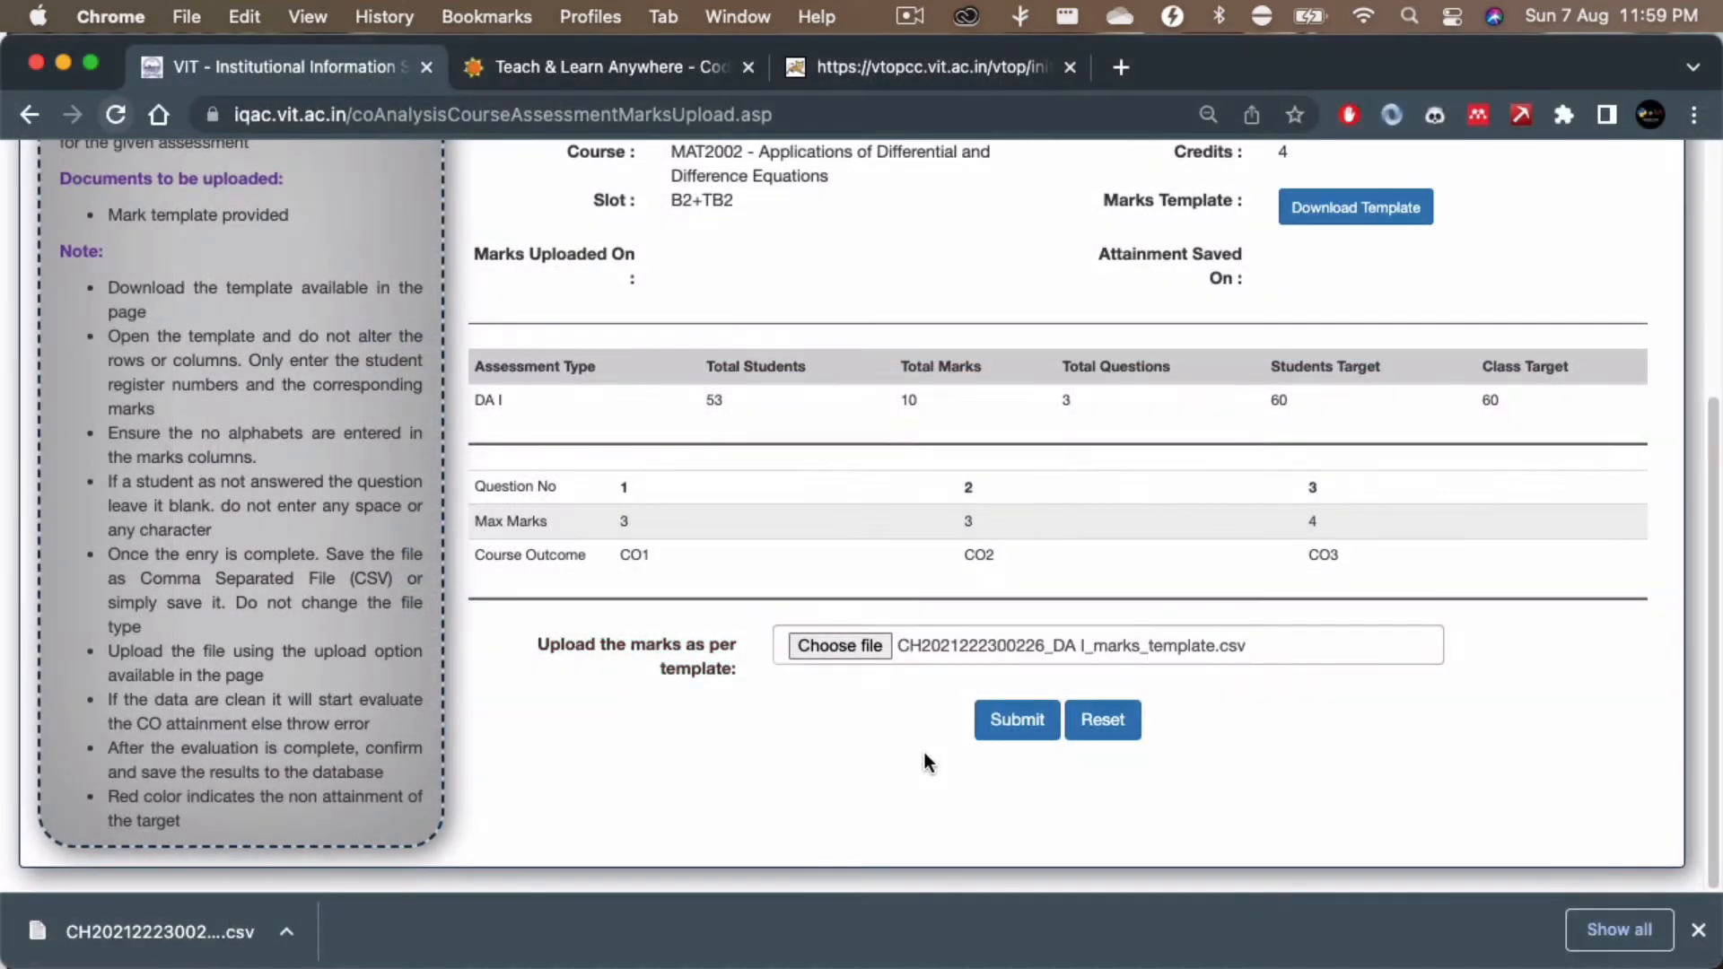
{"action": "left_click", "coordinate": [1012, 727]}
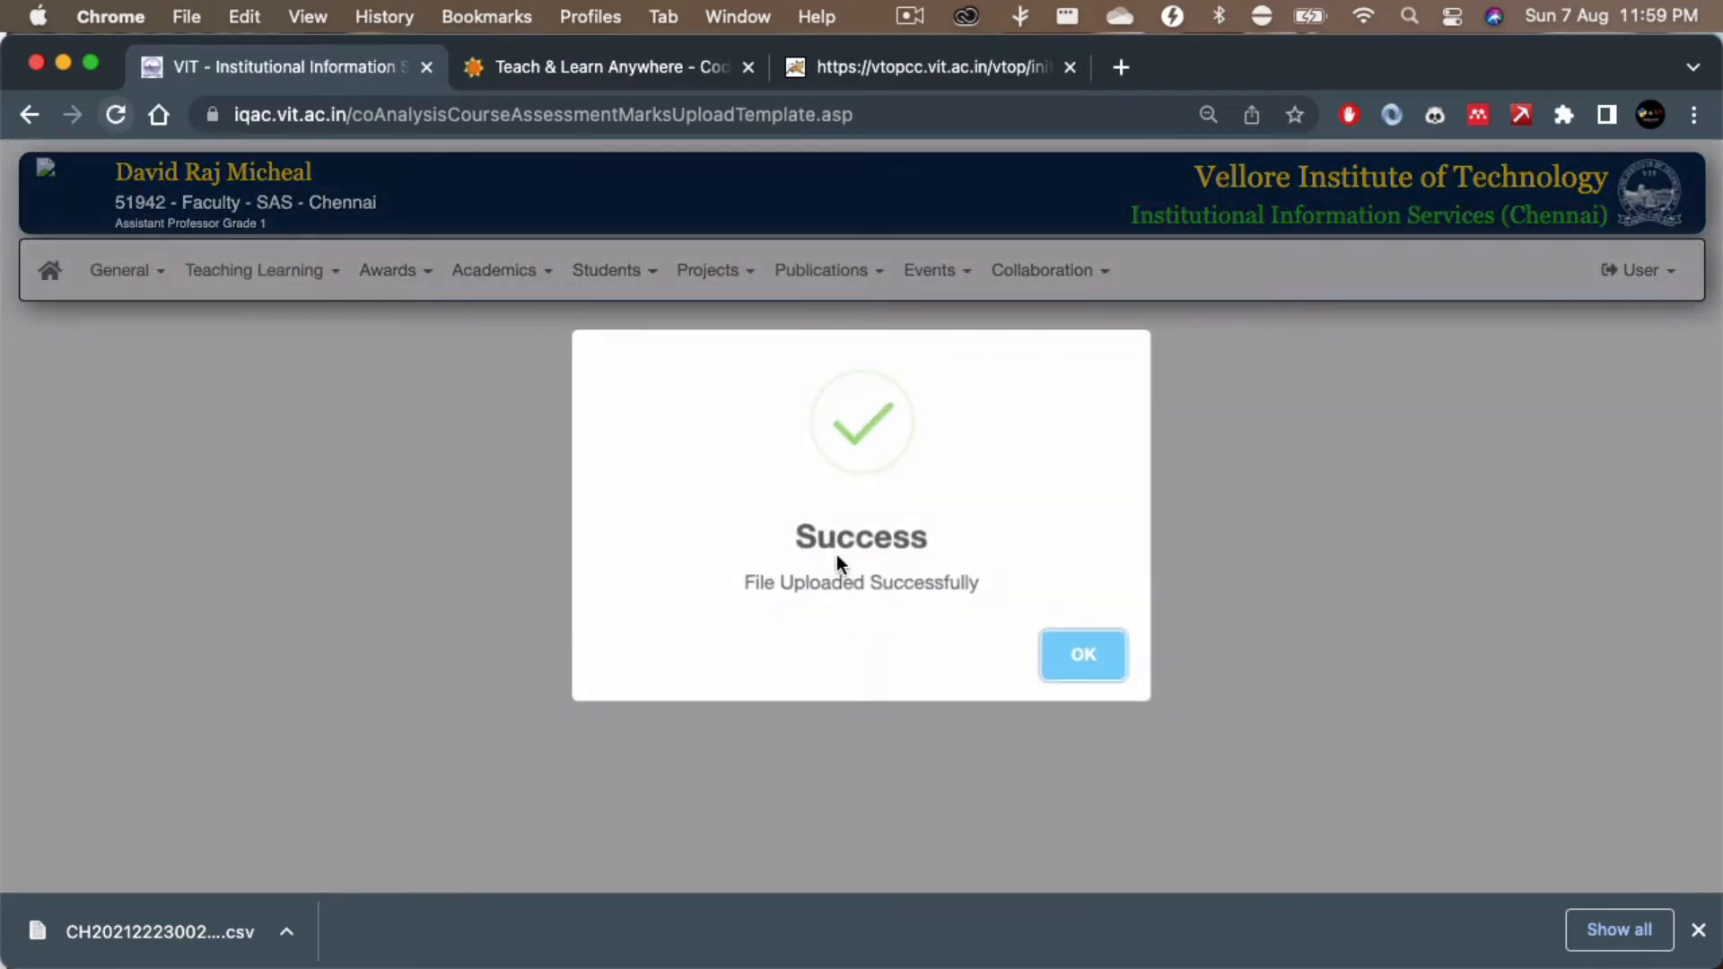
Step: Acknowledge the marks upload and review the DA I assessment details and question-to-outcome mapping for MAT2002
{"action": "left_click", "coordinate": [1082, 663]}
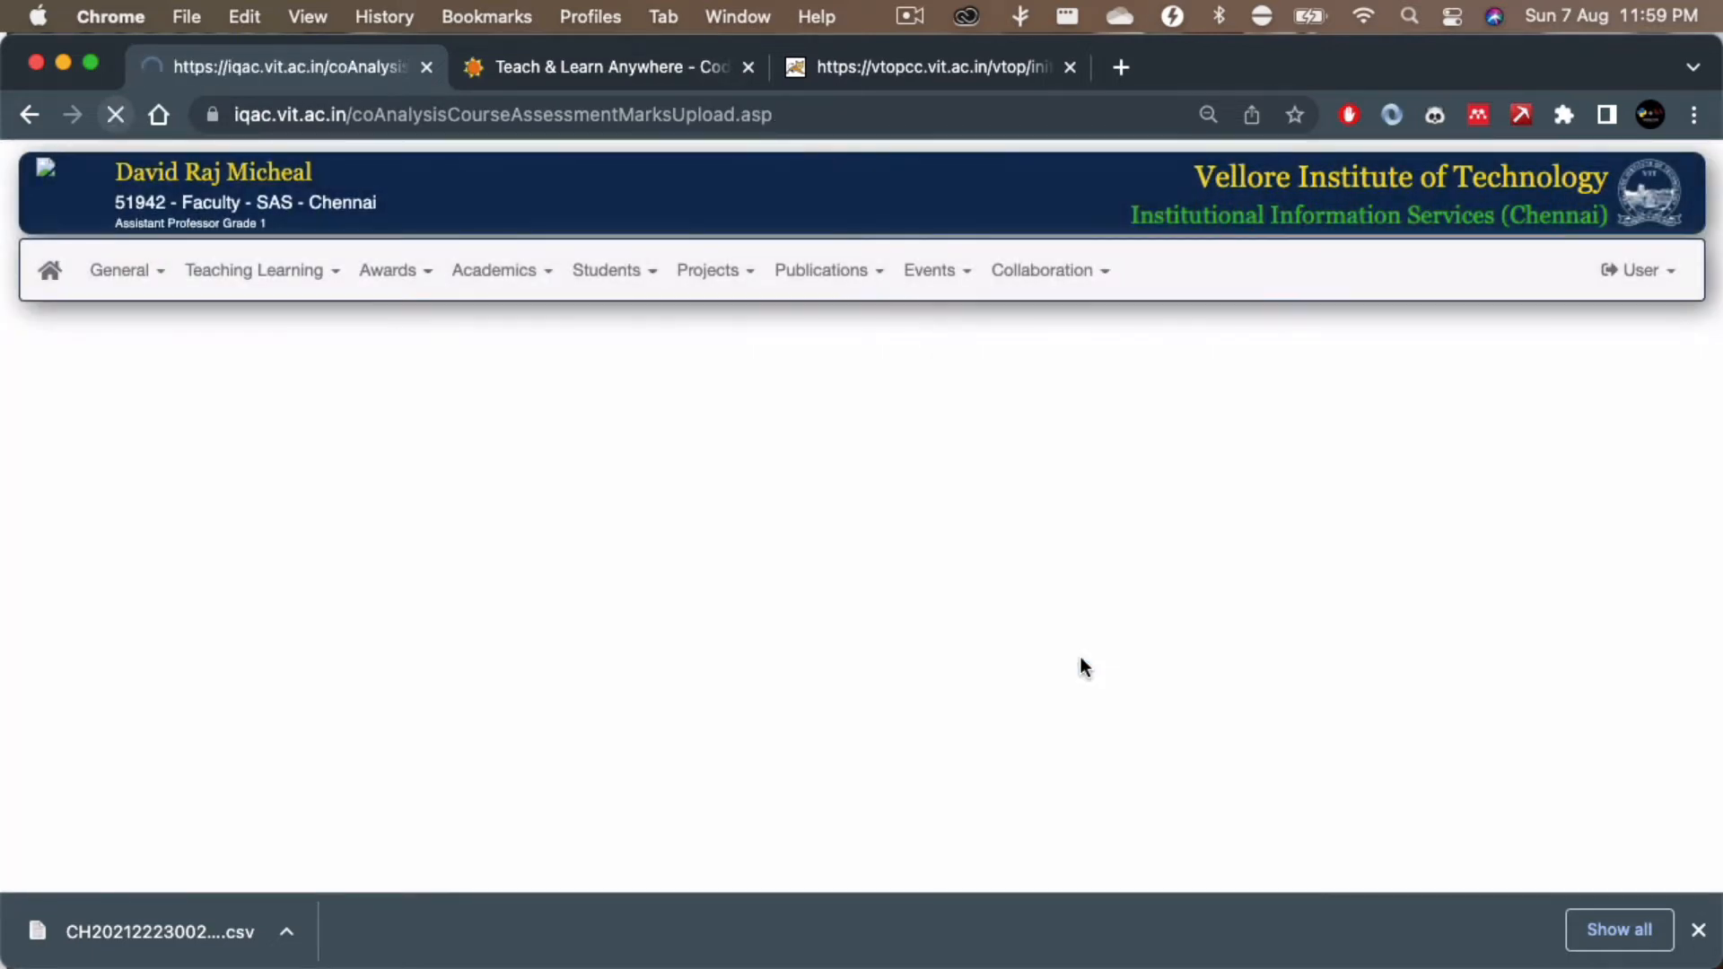
{"action": "scroll", "coordinate": [1009, 664], "scroll_direction": "down", "scroll_amount": 5}
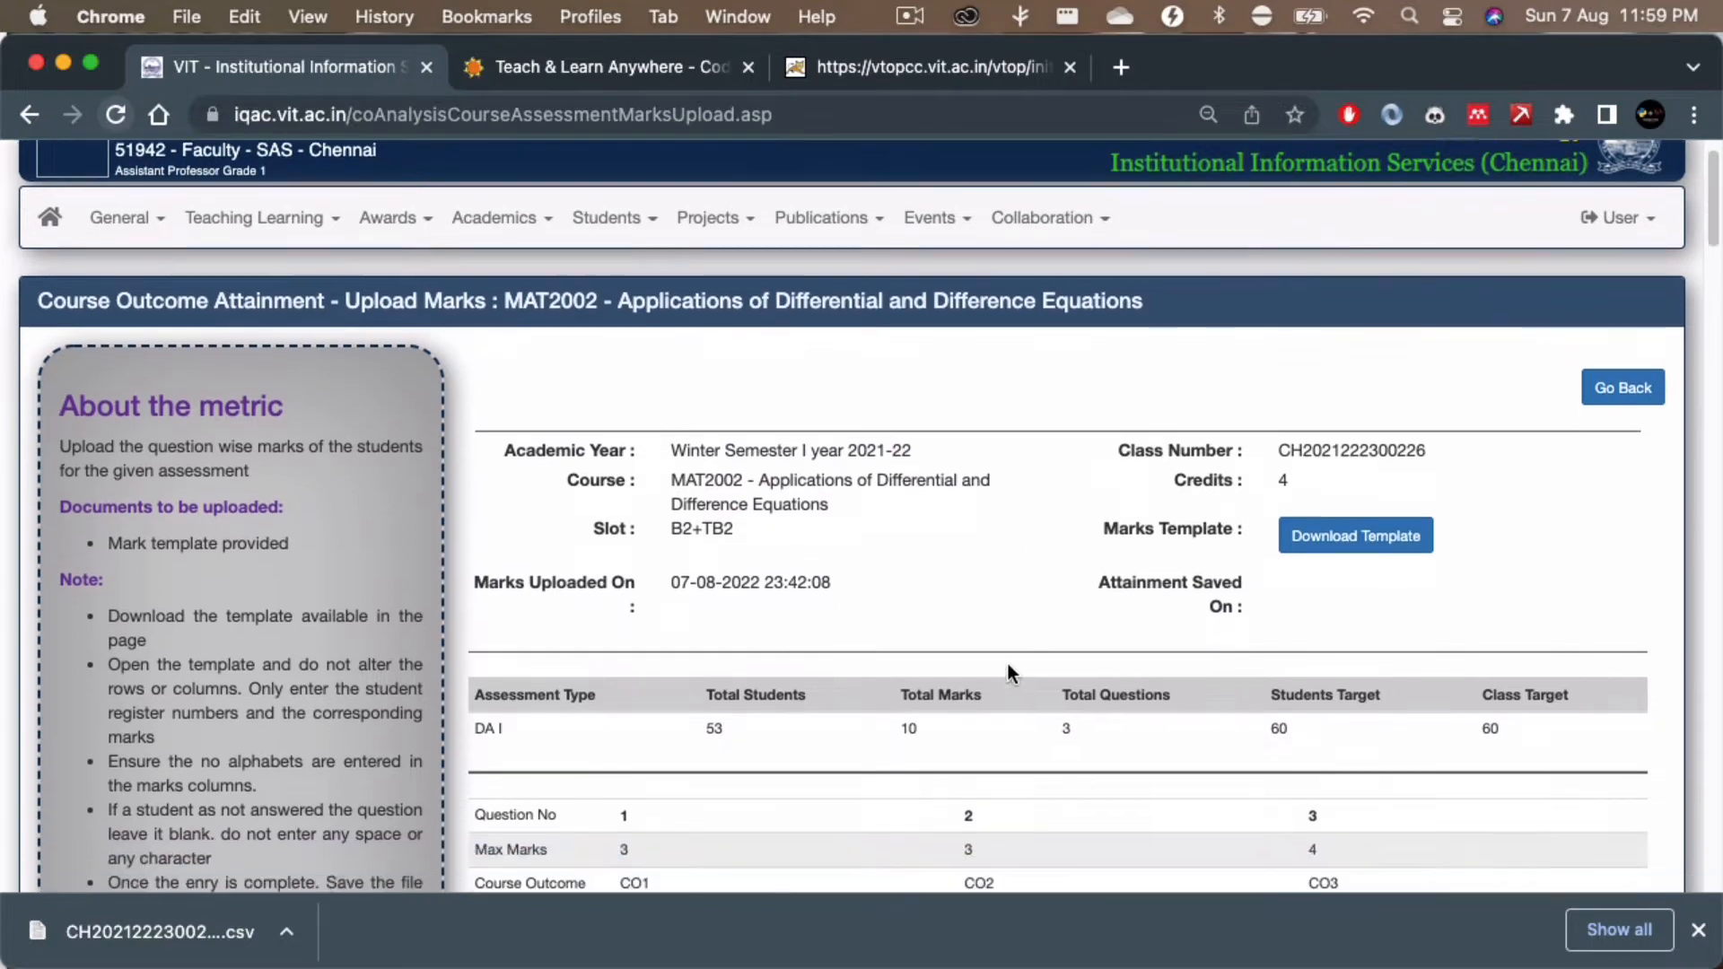
{"action": "scroll", "coordinate": [1007, 664], "scroll_direction": "down", "scroll_amount": 6}
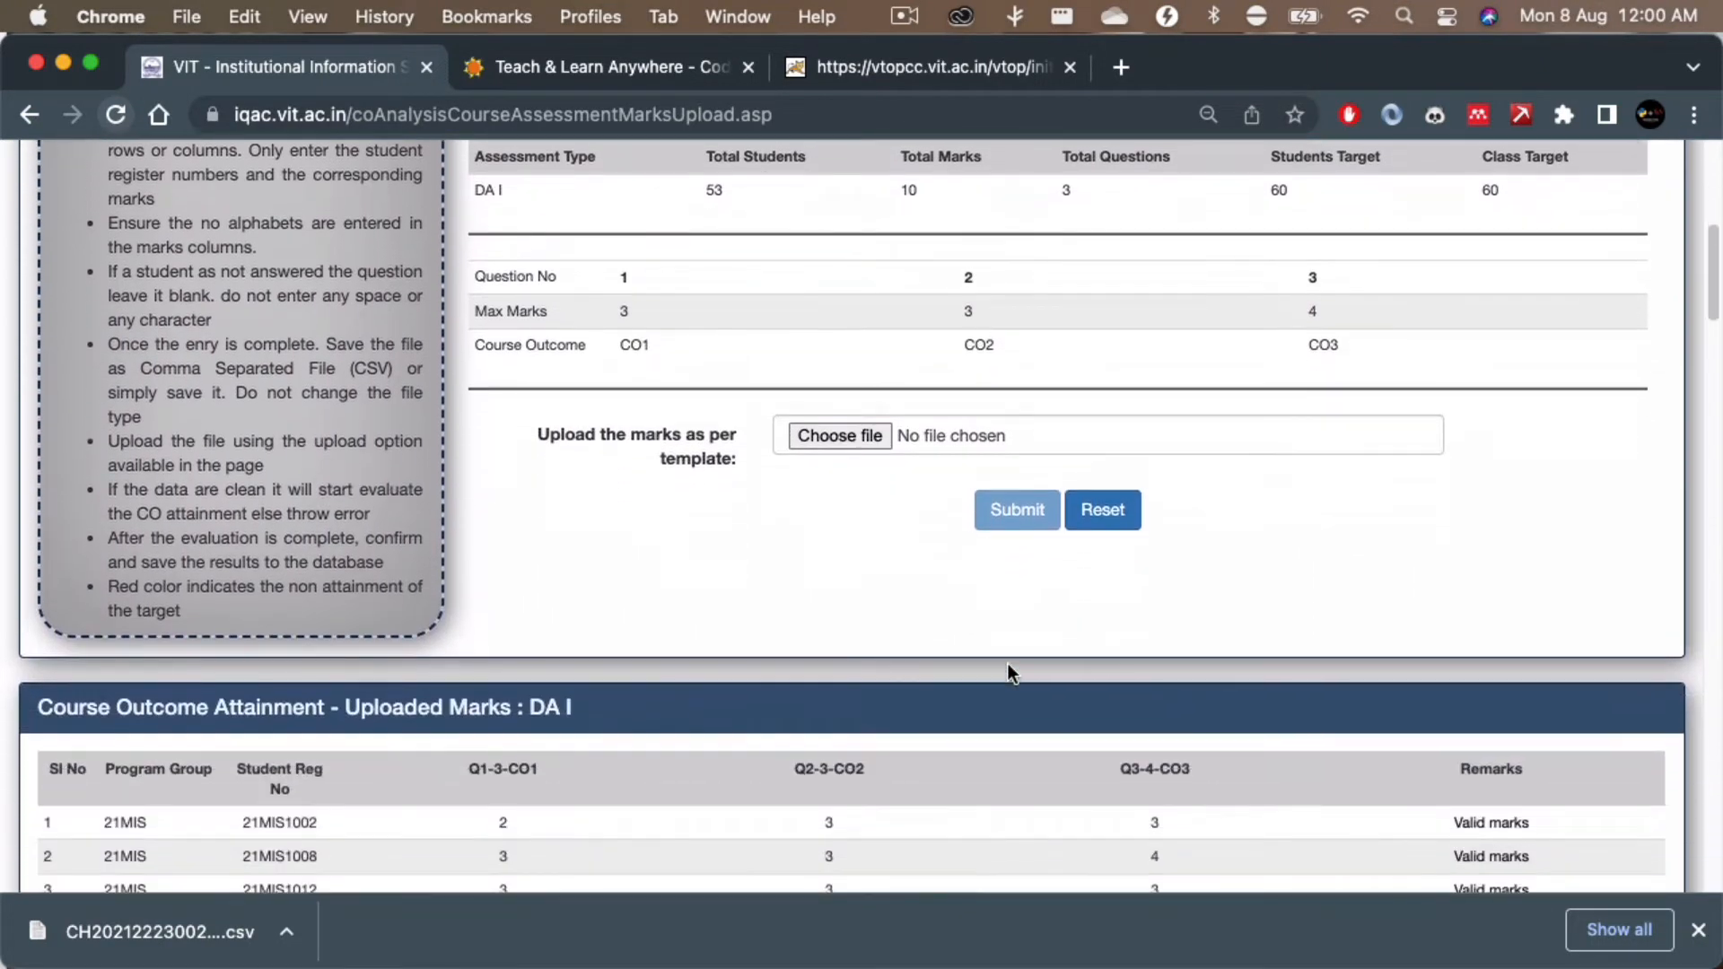
{"action": "scroll", "coordinate": [1007, 664], "scroll_direction": "up", "scroll_amount": 10}
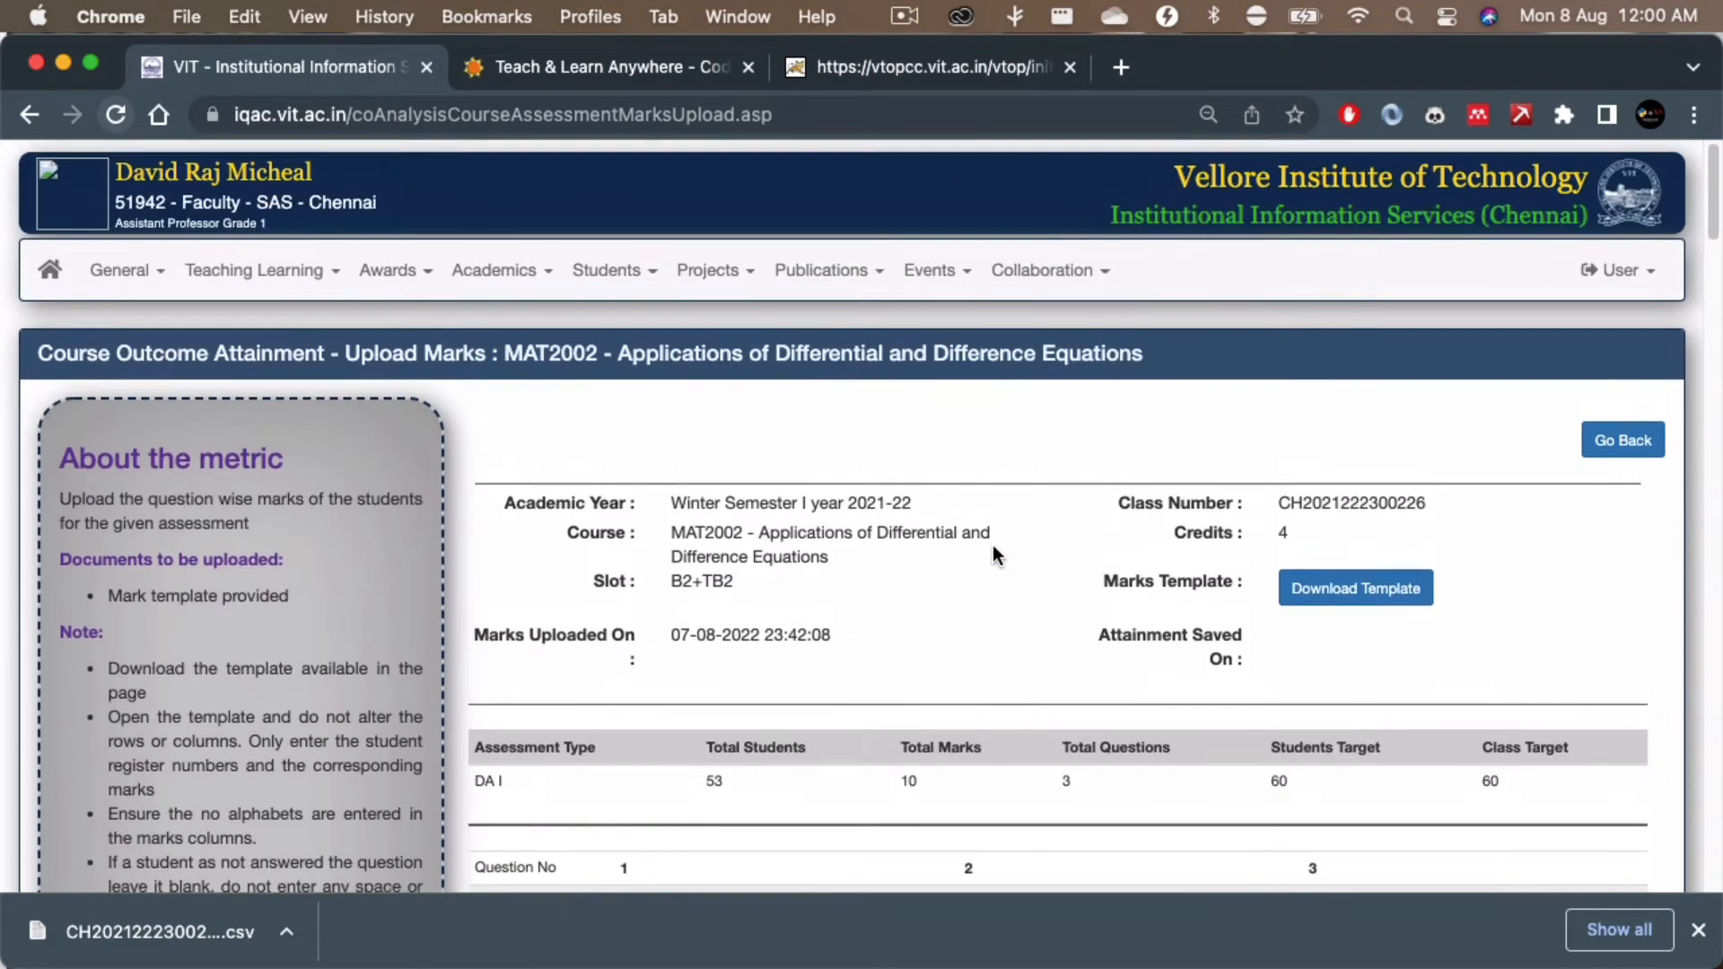
Step: Check the Remarks column of the uploaded DA I marks for every student row
{"action": "scroll", "coordinate": [978, 659], "scroll_direction": "down", "scroll_amount": 11}
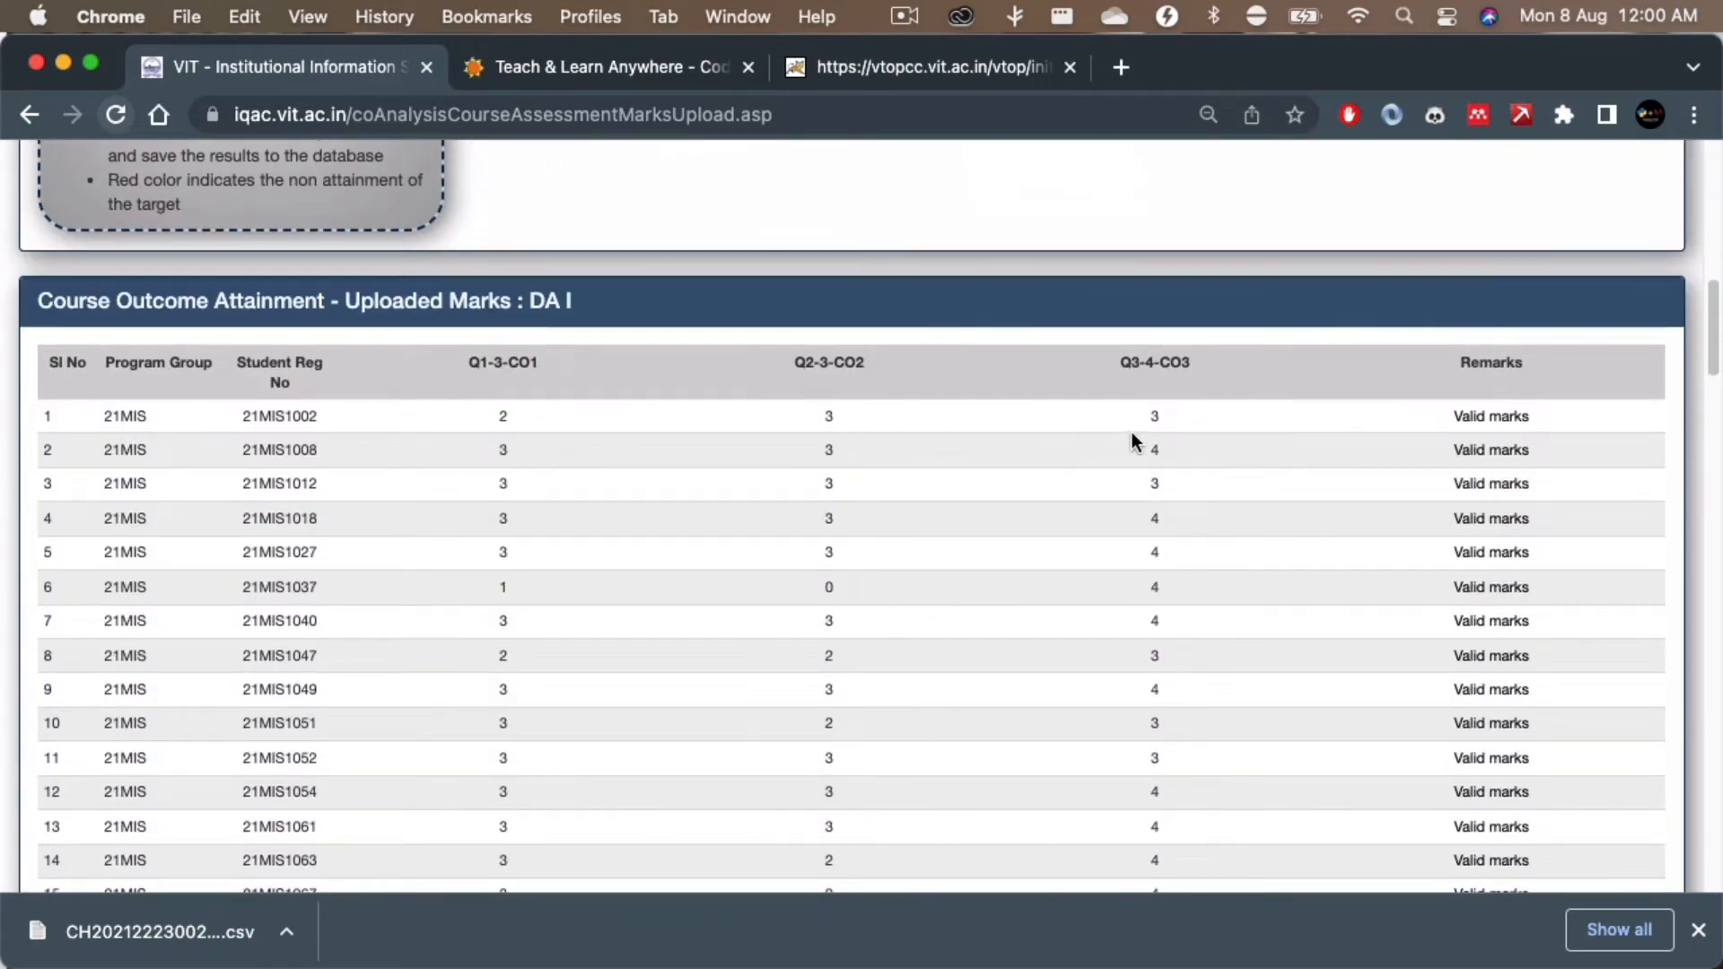
{"action": "double_click", "coordinate": [1457, 361]}
{"action": "scroll", "coordinate": [1413, 628], "scroll_direction": "down", "scroll_amount": 5}
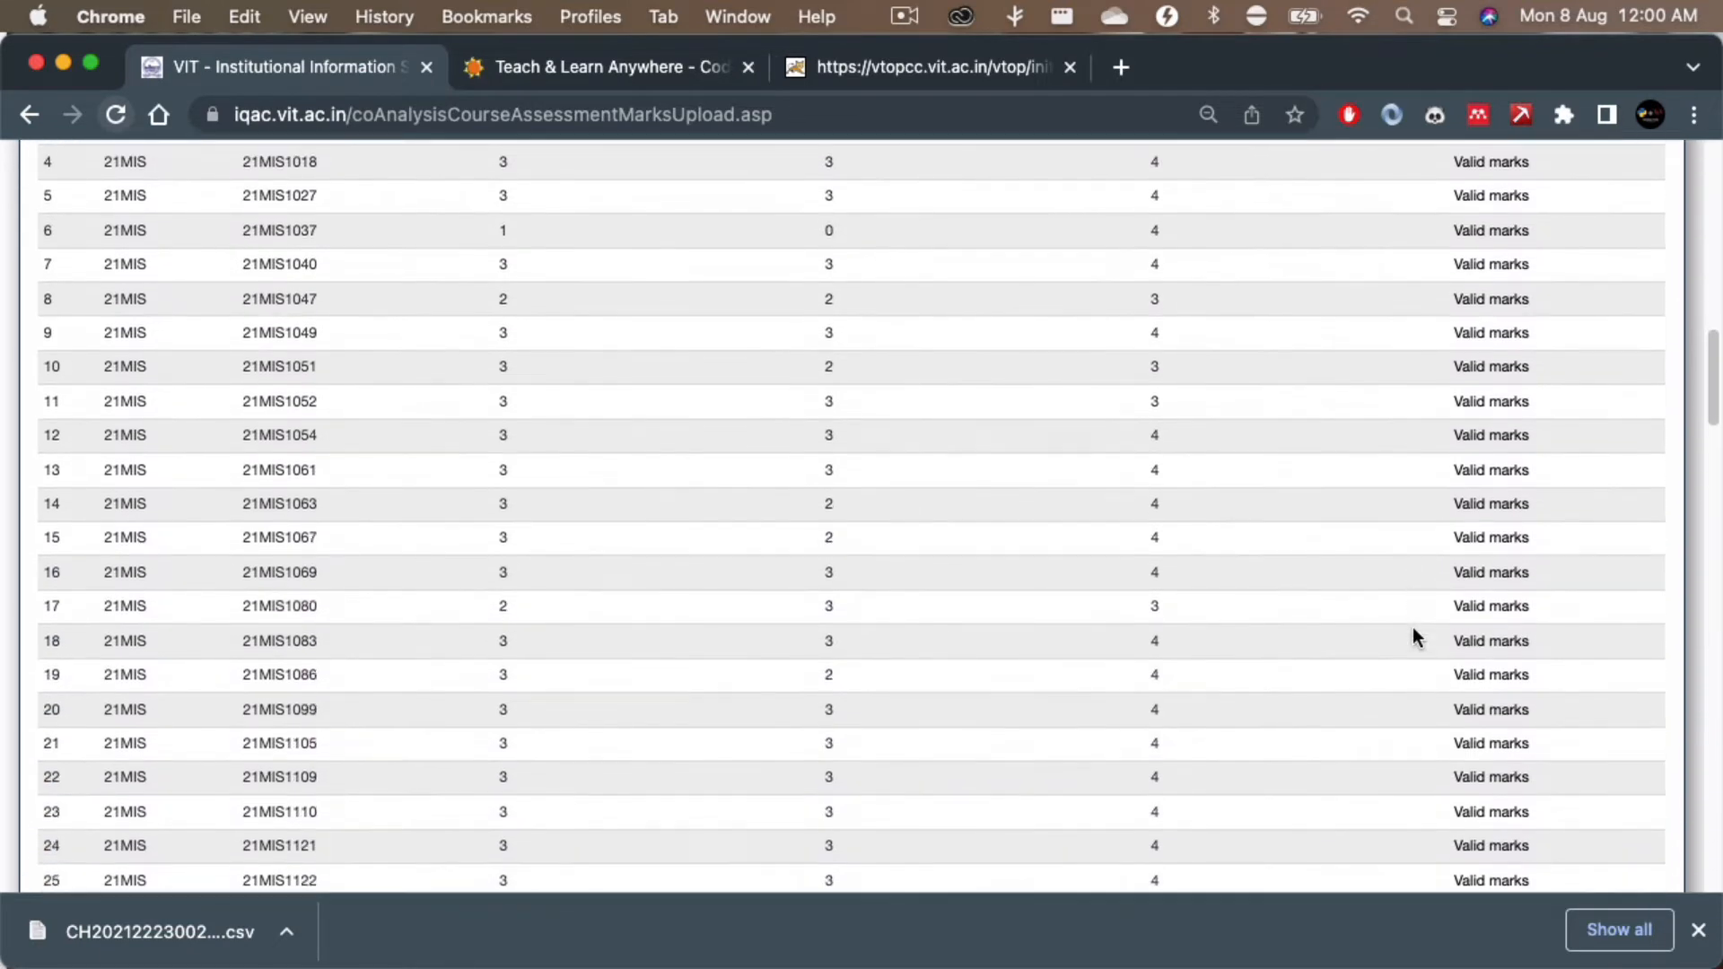
{"action": "scroll", "coordinate": [1412, 633], "scroll_direction": "down", "scroll_amount": 10}
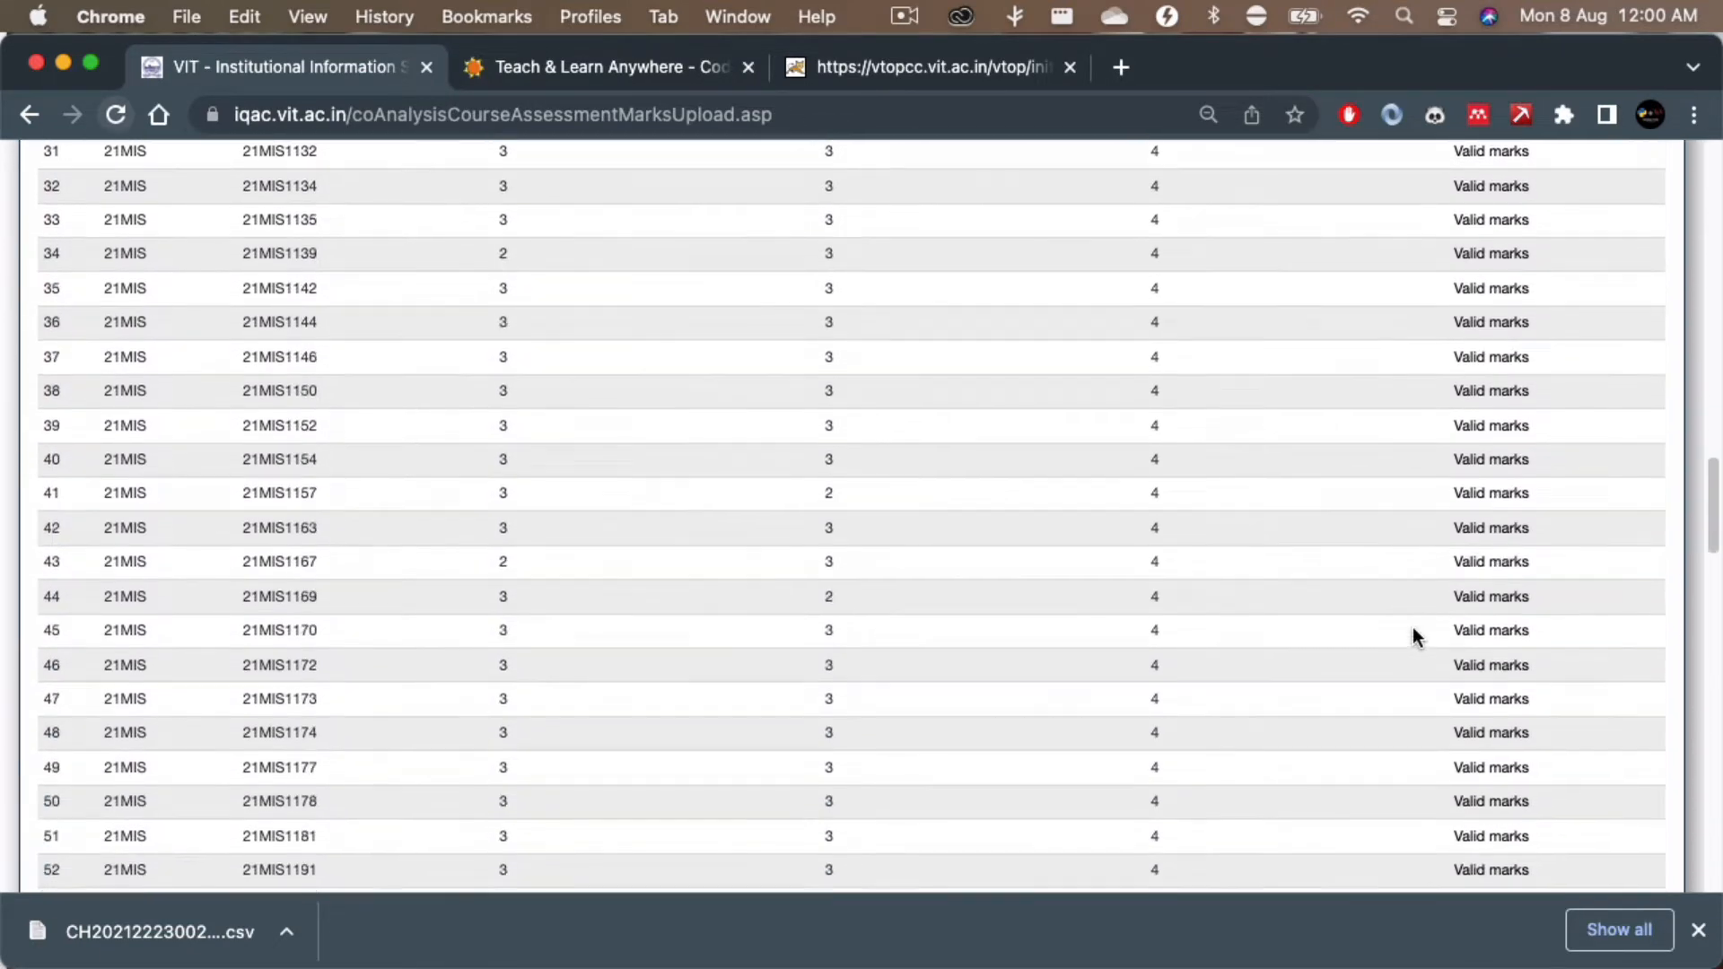
{"action": "scroll", "coordinate": [1413, 636], "scroll_direction": "down", "scroll_amount": 5}
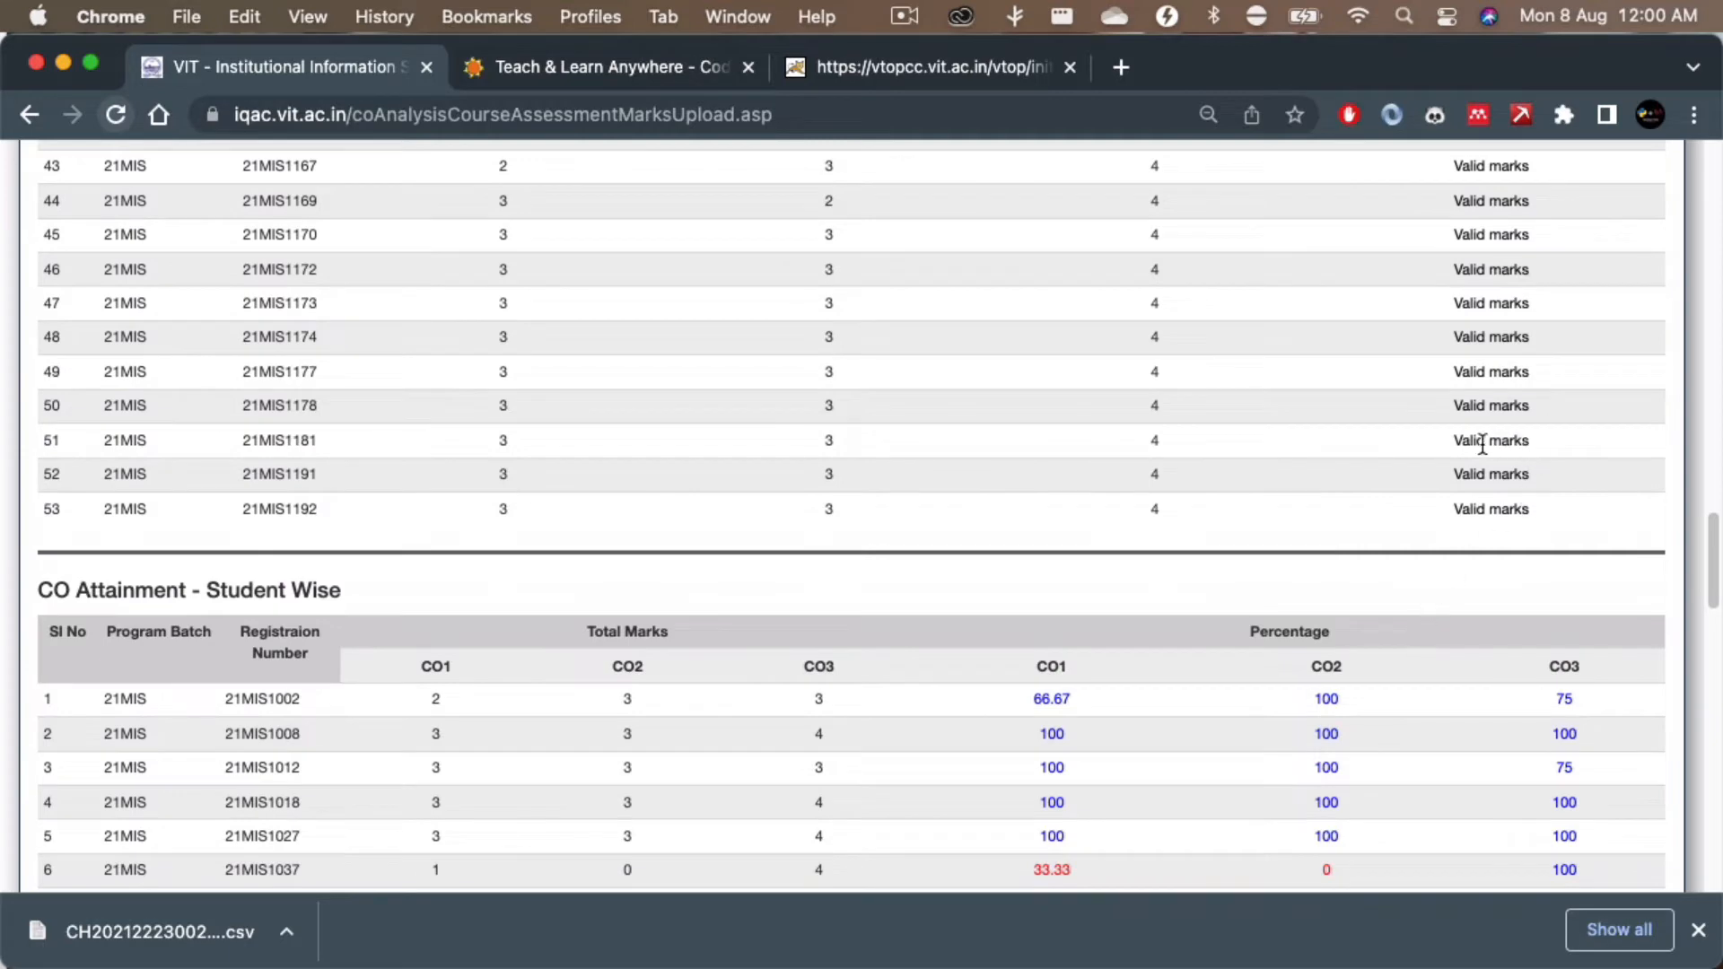
{"action": "left_click_drag", "start_coordinate": [1453, 441], "coordinate": [1533, 448]}
{"action": "scroll", "coordinate": [481, 455], "scroll_direction": "up", "scroll_amount": 20}
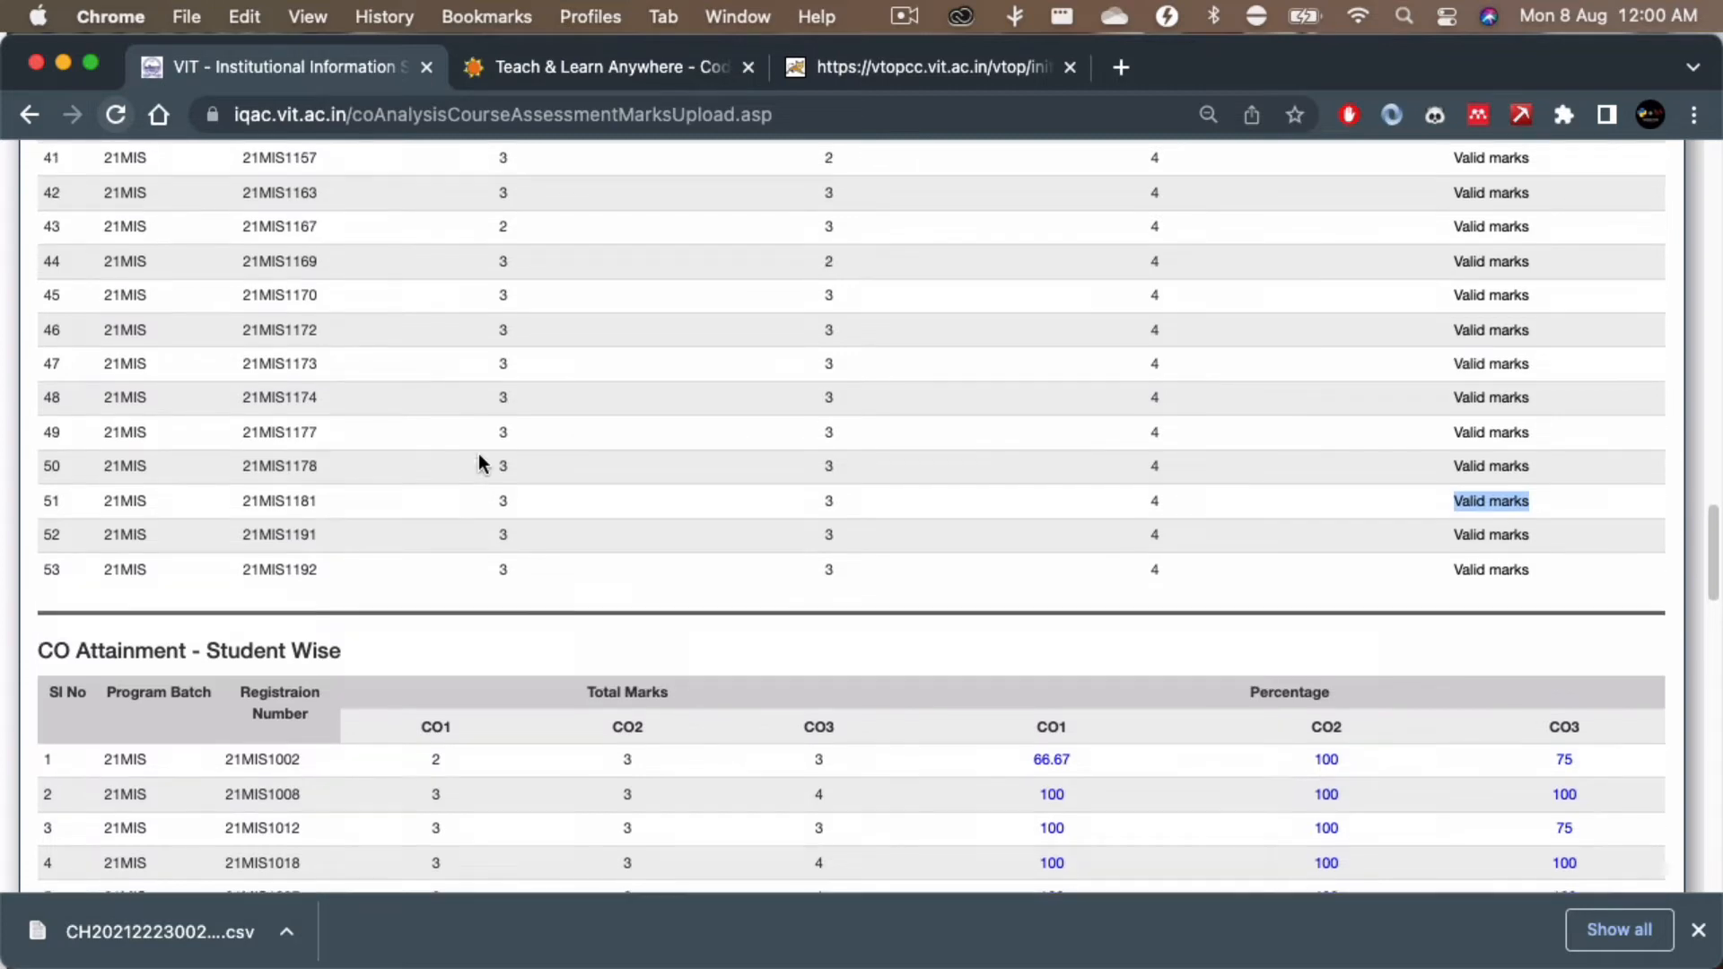
{"action": "scroll", "coordinate": [478, 458], "scroll_direction": "up", "scroll_amount": 3}
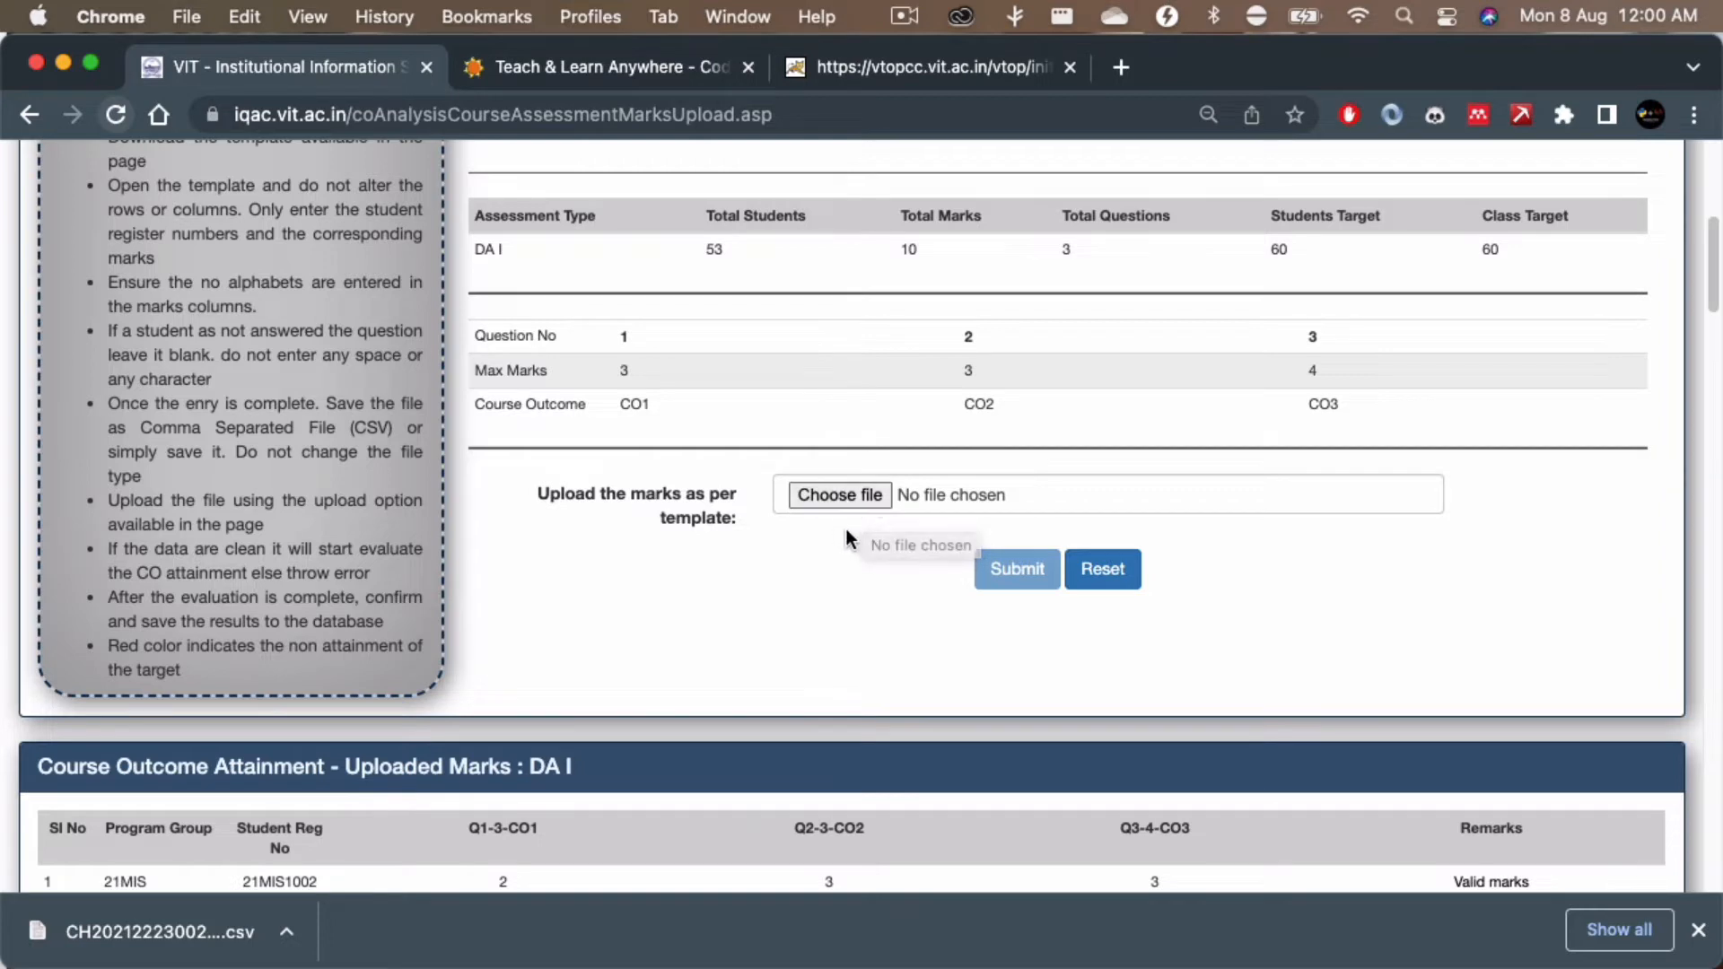
{"action": "scroll", "coordinate": [877, 698], "scroll_direction": "down", "scroll_amount": 15}
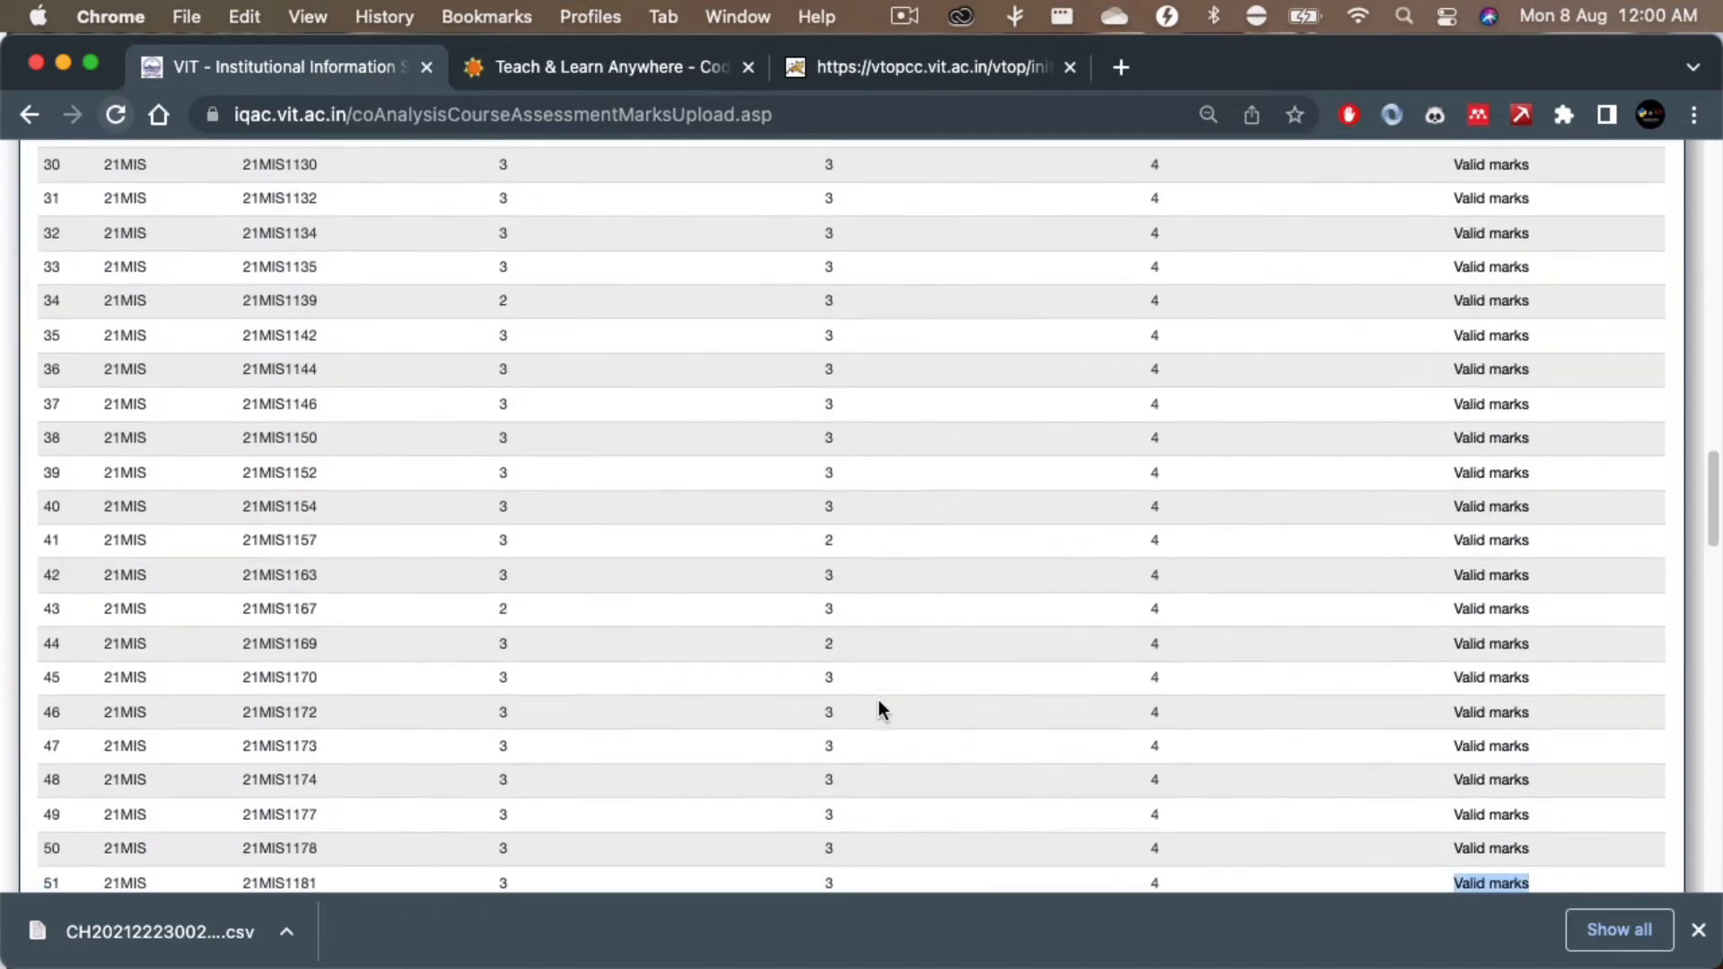
{"action": "scroll", "coordinate": [1137, 683], "scroll_direction": "down", "scroll_amount": 10}
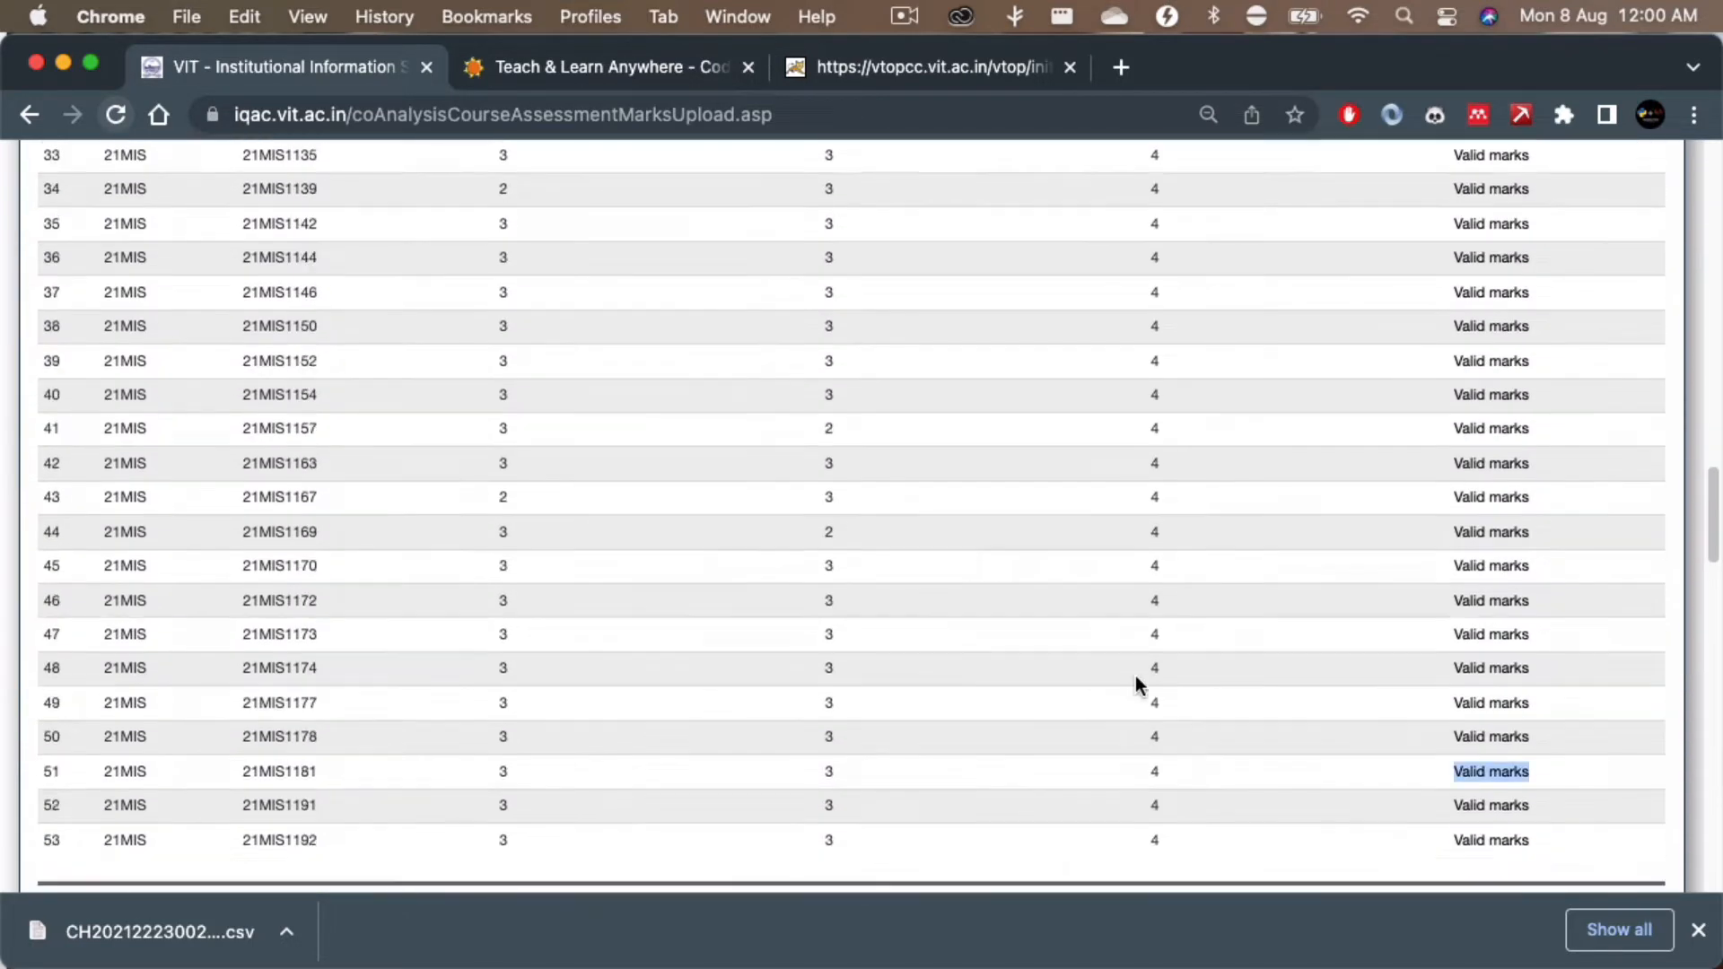
Step: Examine the student-wise CO attainment table, comparing each student's total marks with the CO1 to CO3 percentages
{"action": "scroll", "coordinate": [1137, 684], "scroll_direction": "up", "scroll_amount": 2}
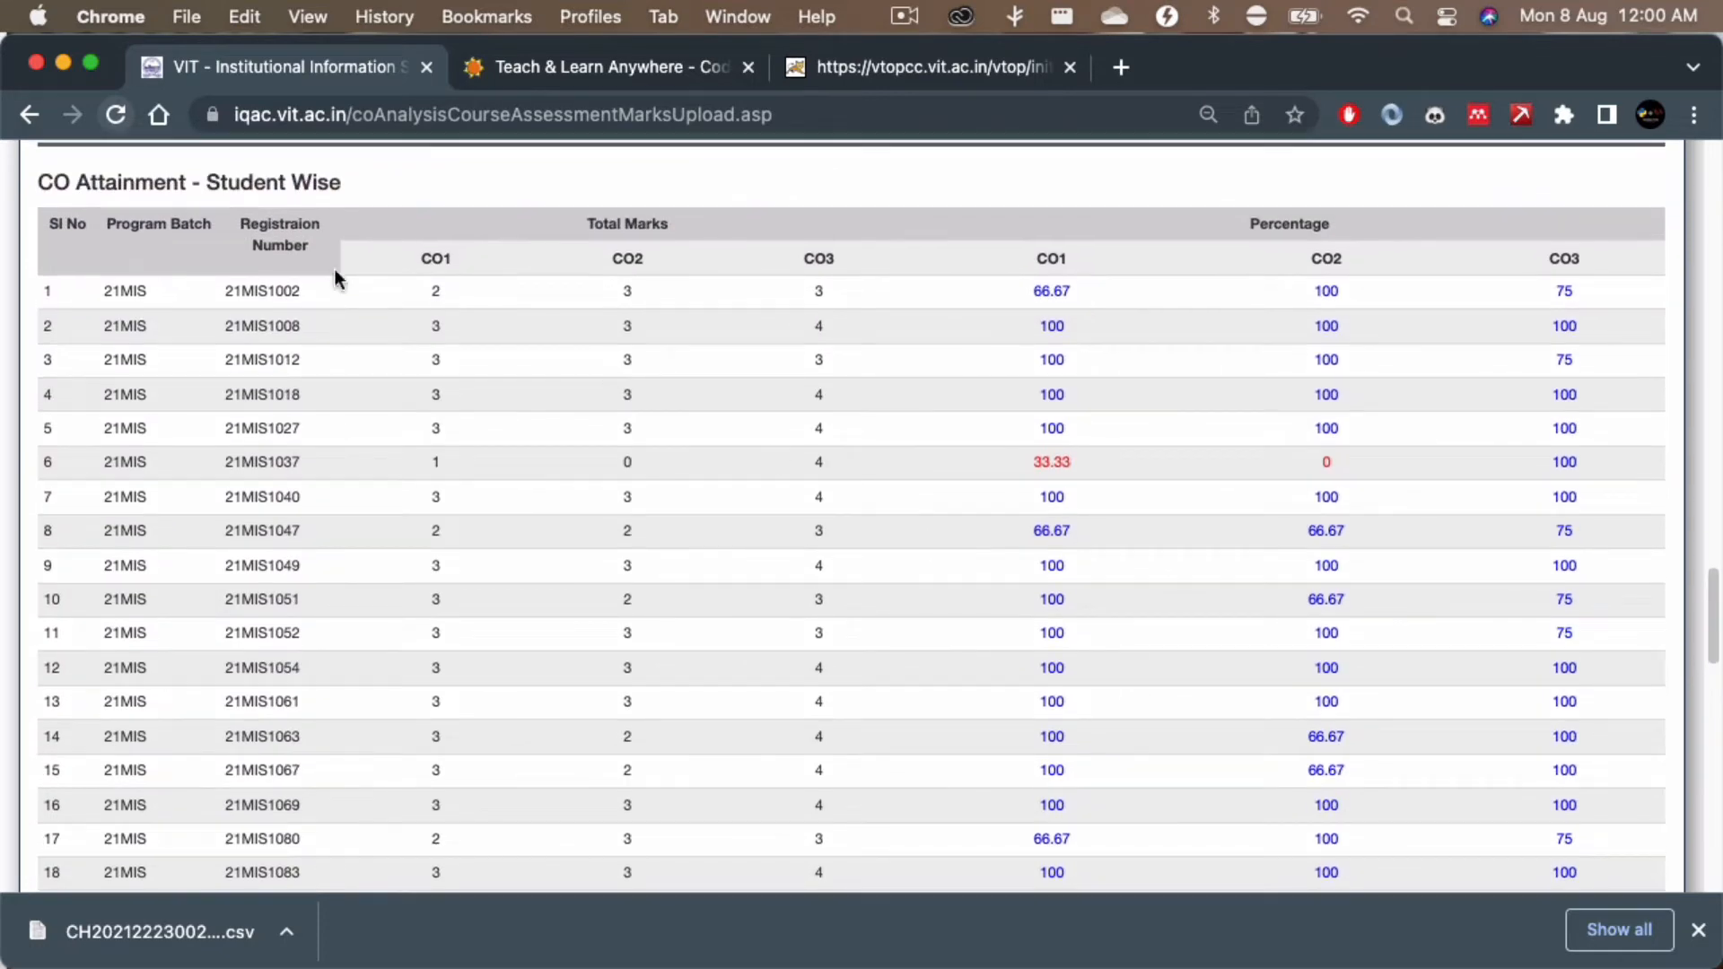
{"action": "left_click_drag", "start_coordinate": [38, 179], "coordinate": [359, 185]}
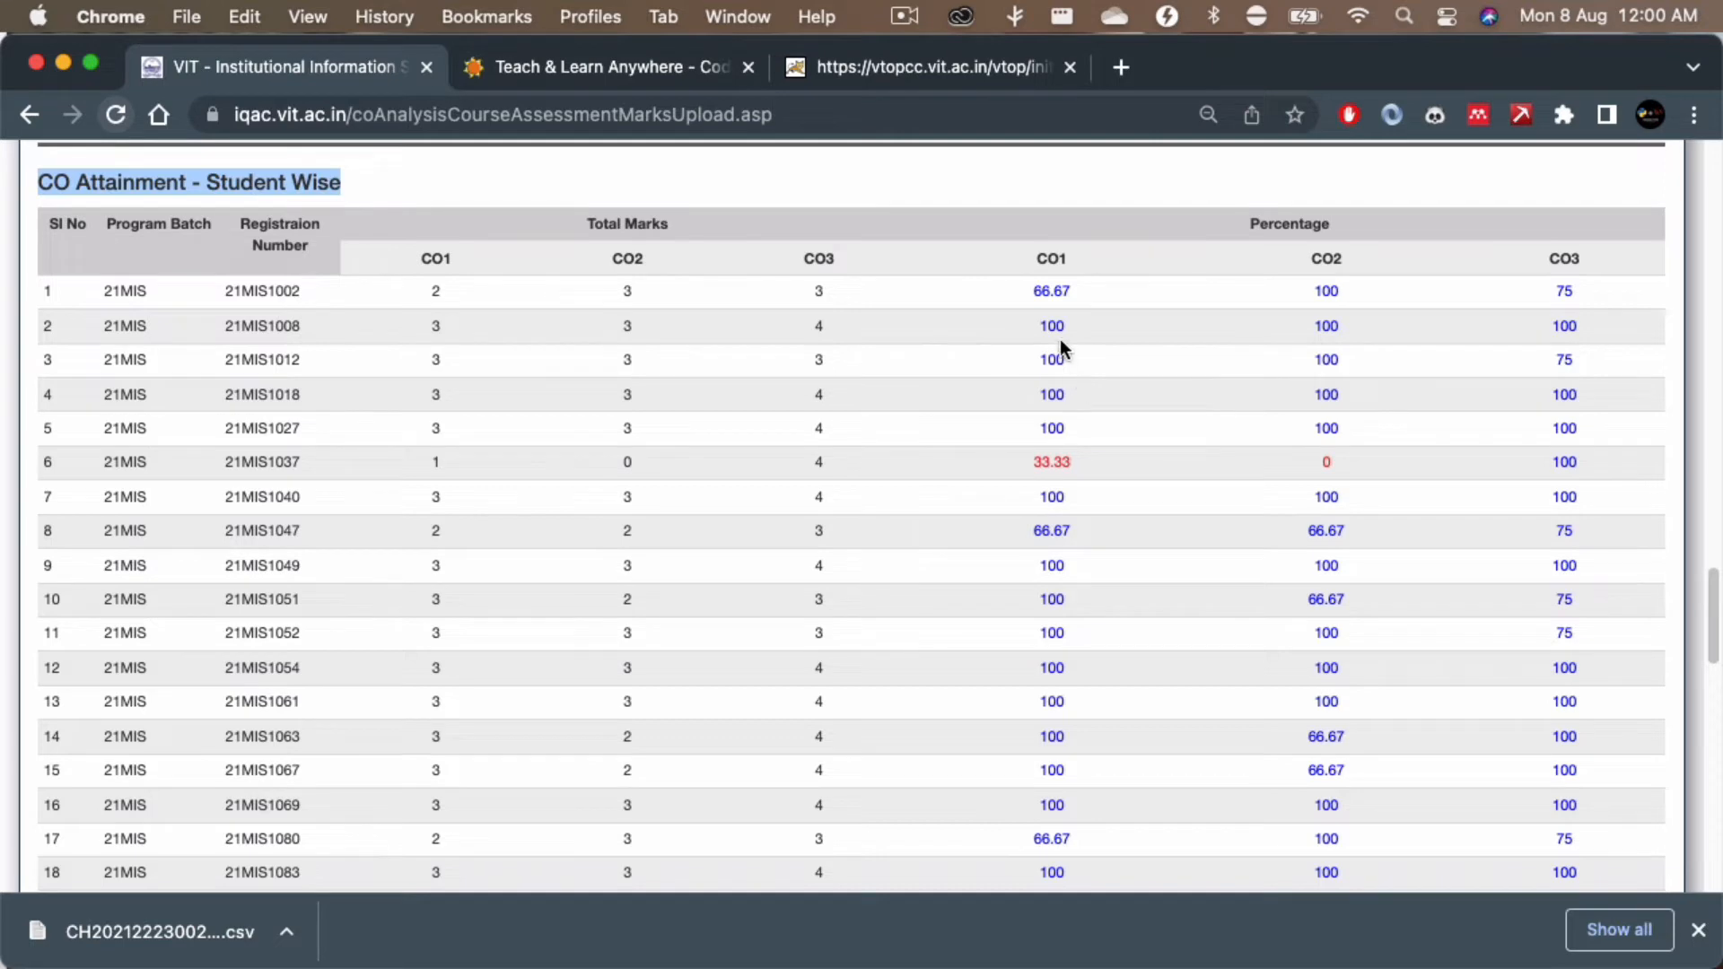
{"action": "scroll", "coordinate": [1021, 452], "scroll_direction": "down", "scroll_amount": 1}
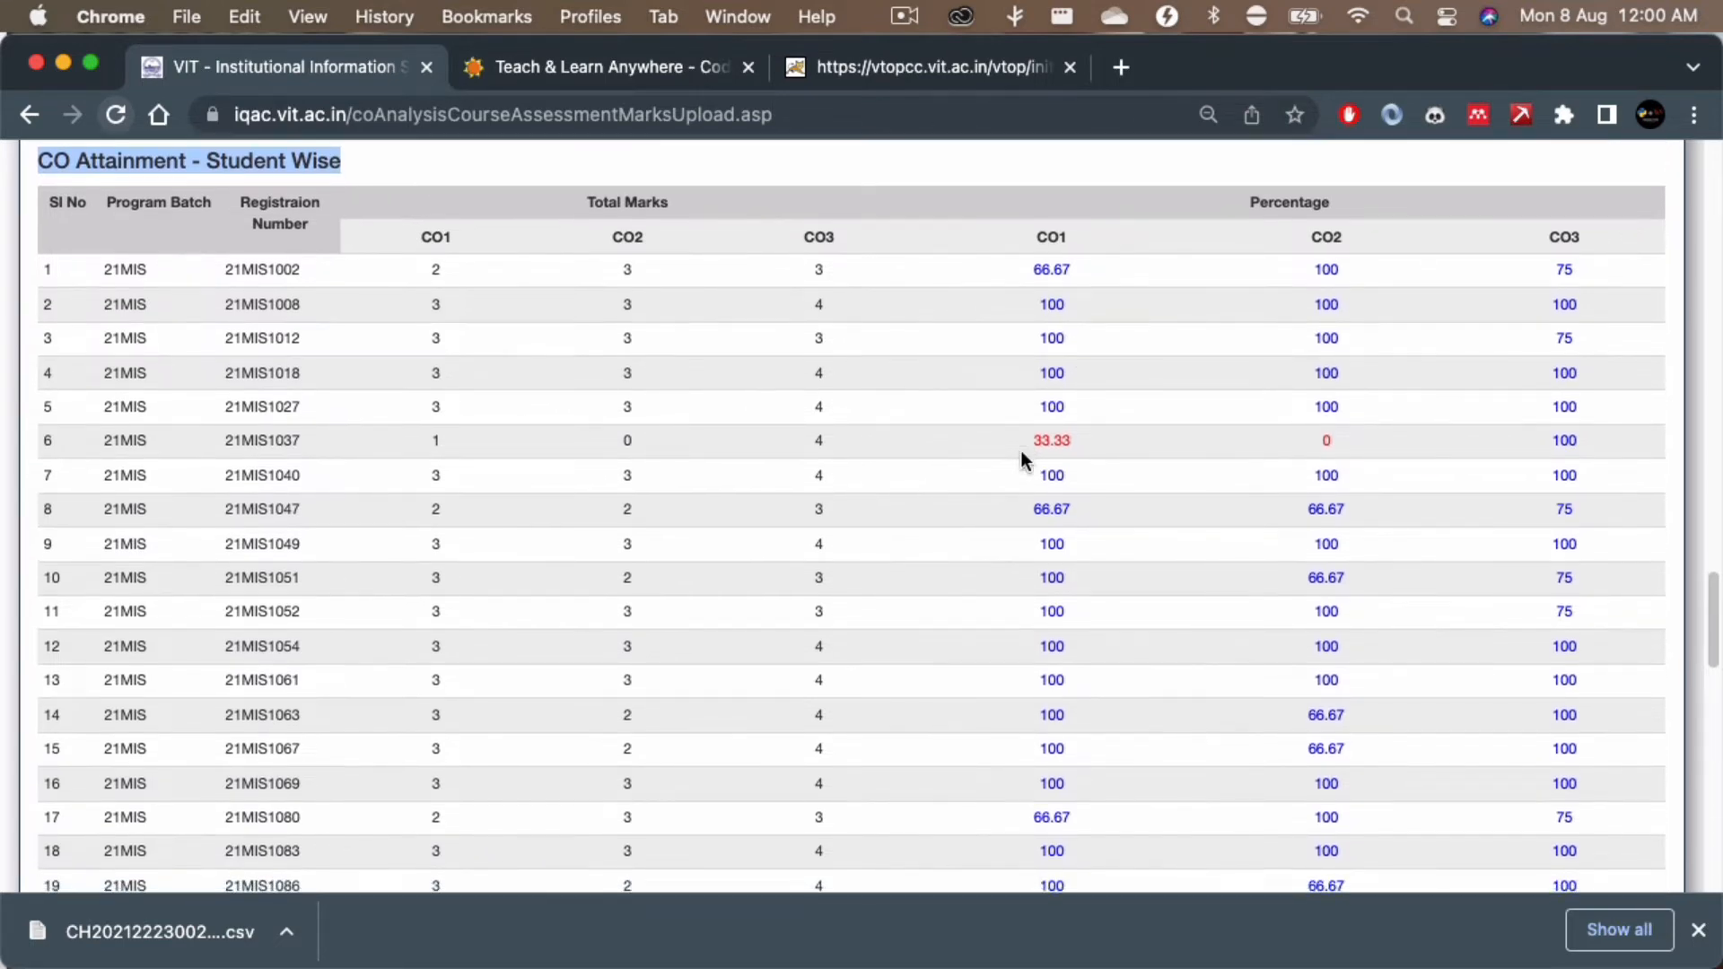
{"action": "double_click", "coordinate": [436, 269]}
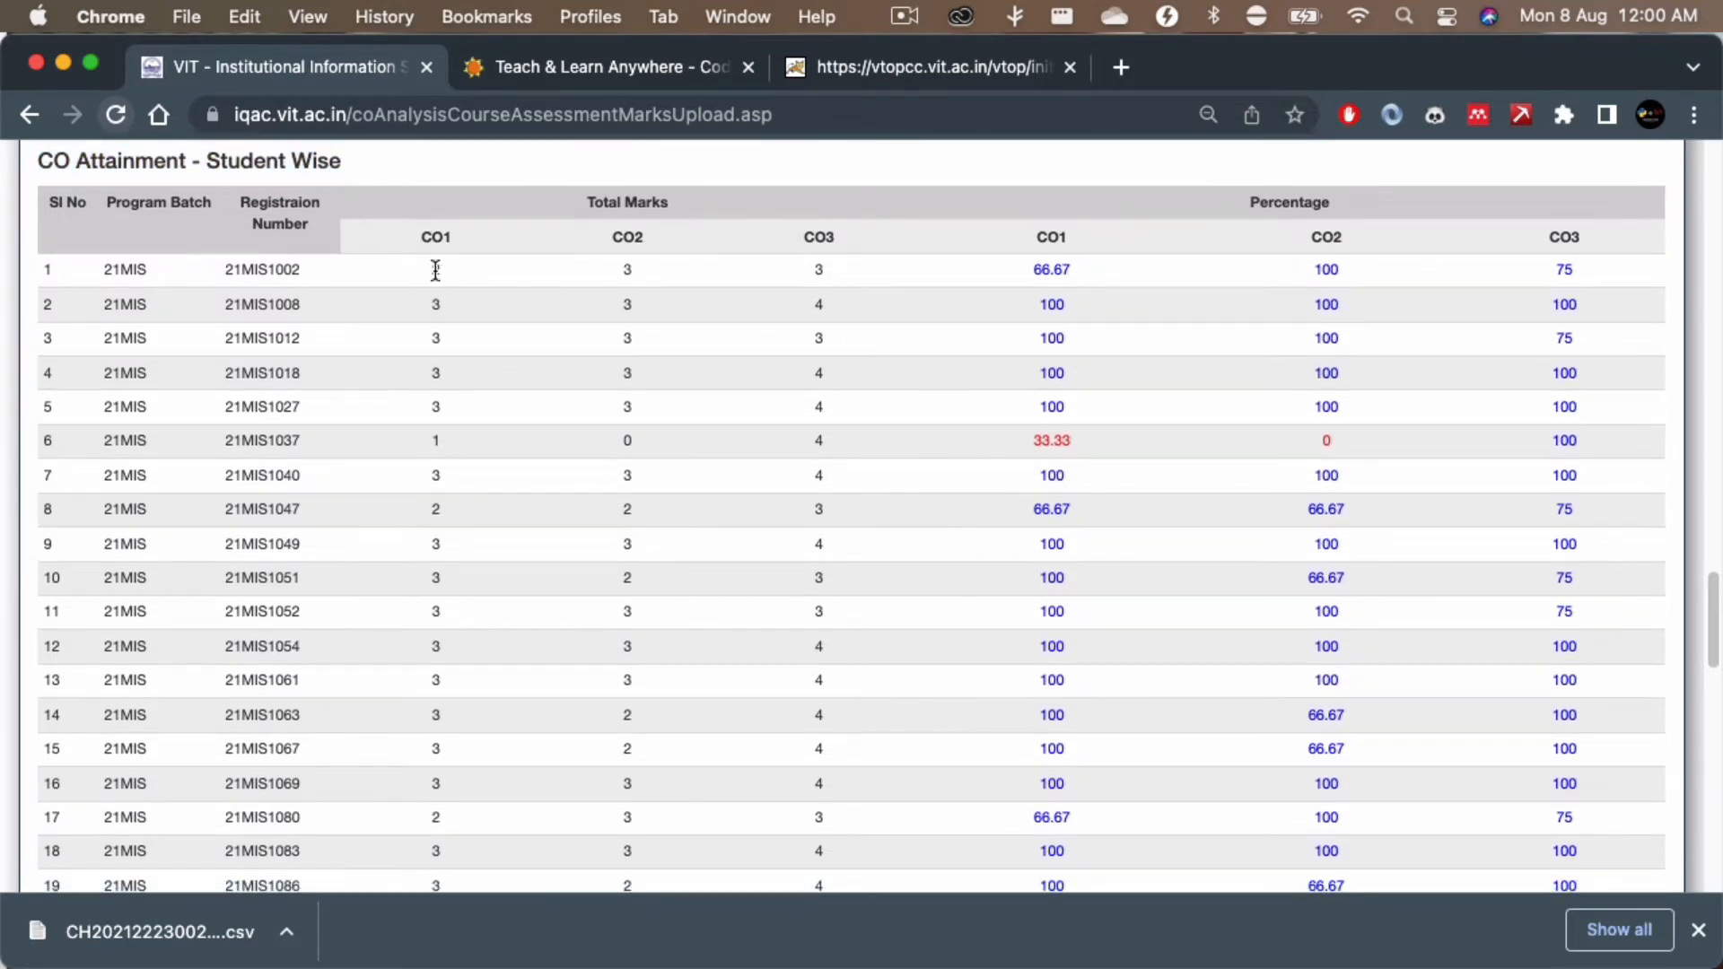
{"action": "left_click", "coordinate": [1066, 270]}
{"action": "double_click", "coordinate": [434, 269]}
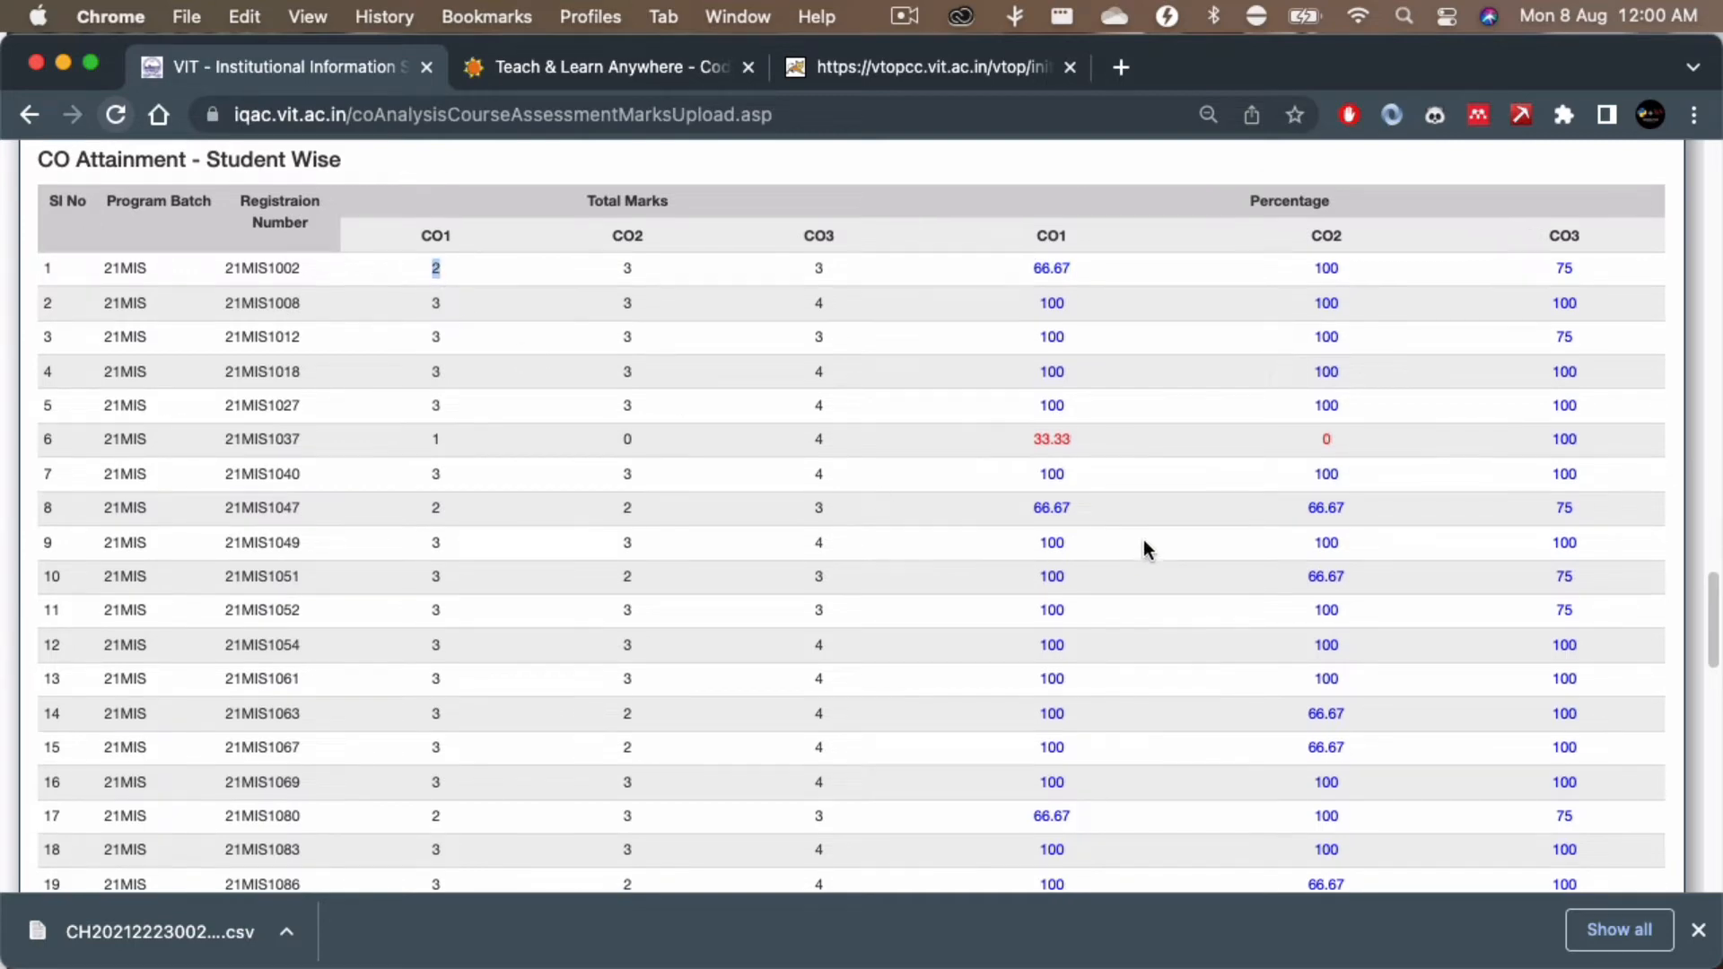
{"action": "scroll", "coordinate": [1143, 540], "scroll_direction": "down", "scroll_amount": 1}
{"action": "left_click", "coordinate": [438, 424]}
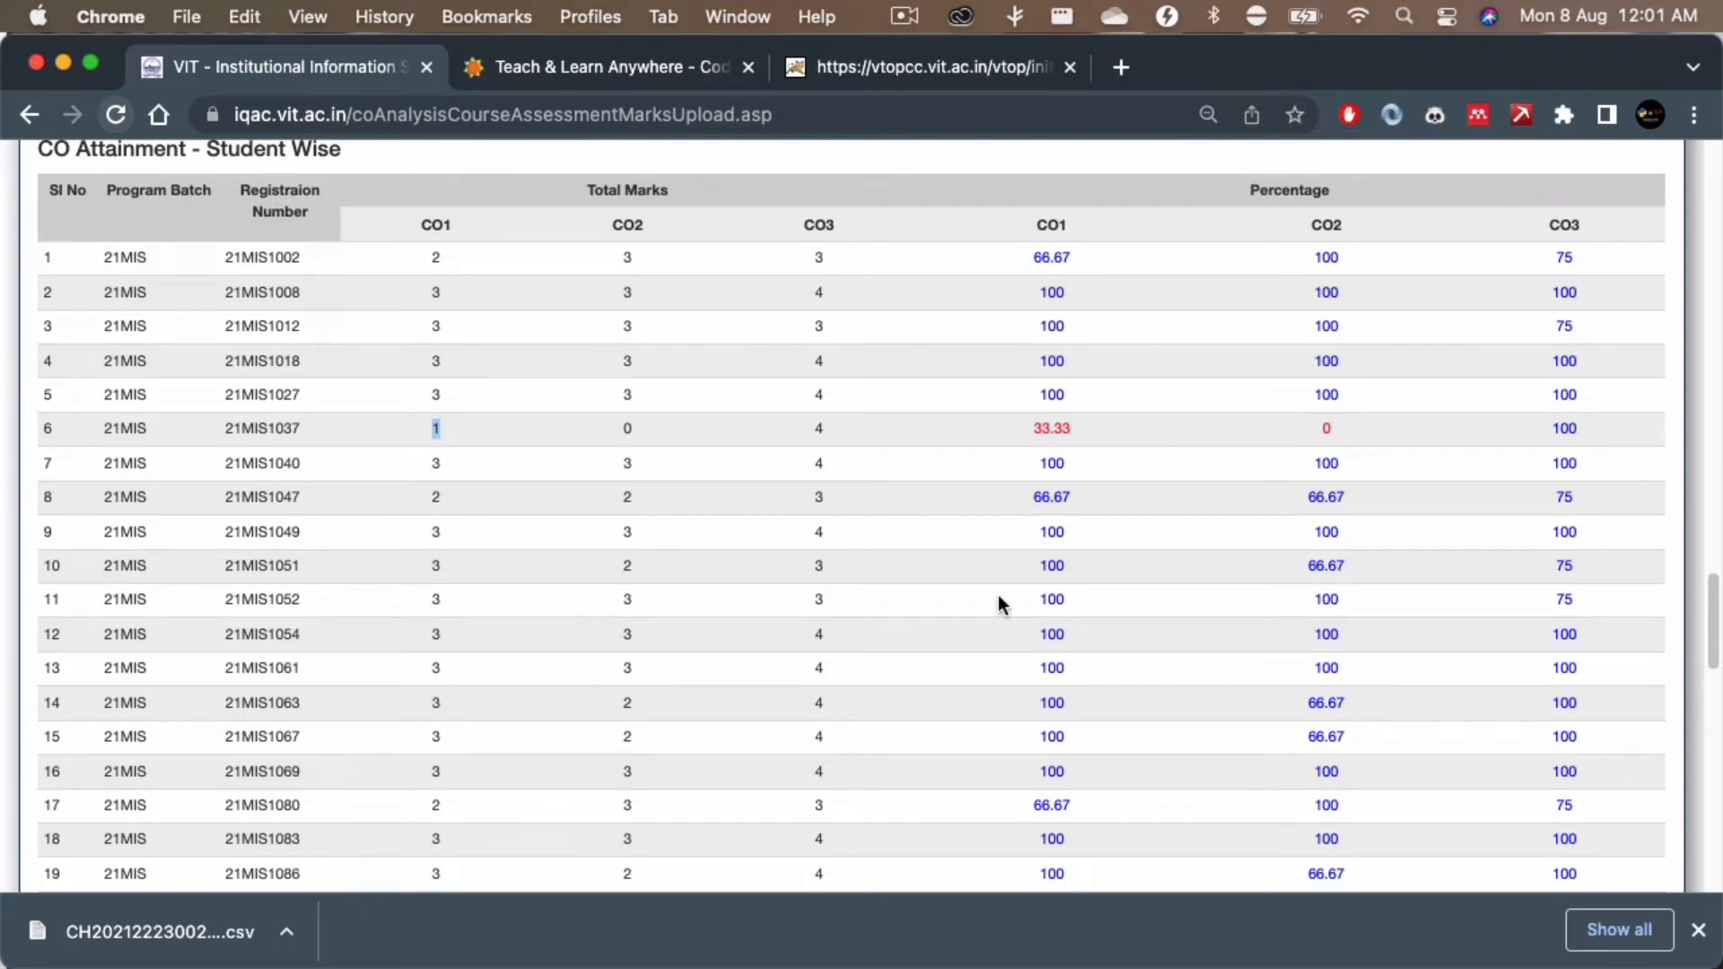
Step: Review the overall attainment and the program and batch-wise CO attainment on the 3 point scale
{"action": "scroll", "coordinate": [998, 597], "scroll_direction": "down", "scroll_amount": 15}
{"action": "scroll", "coordinate": [998, 601], "scroll_direction": "down", "scroll_amount": 3}
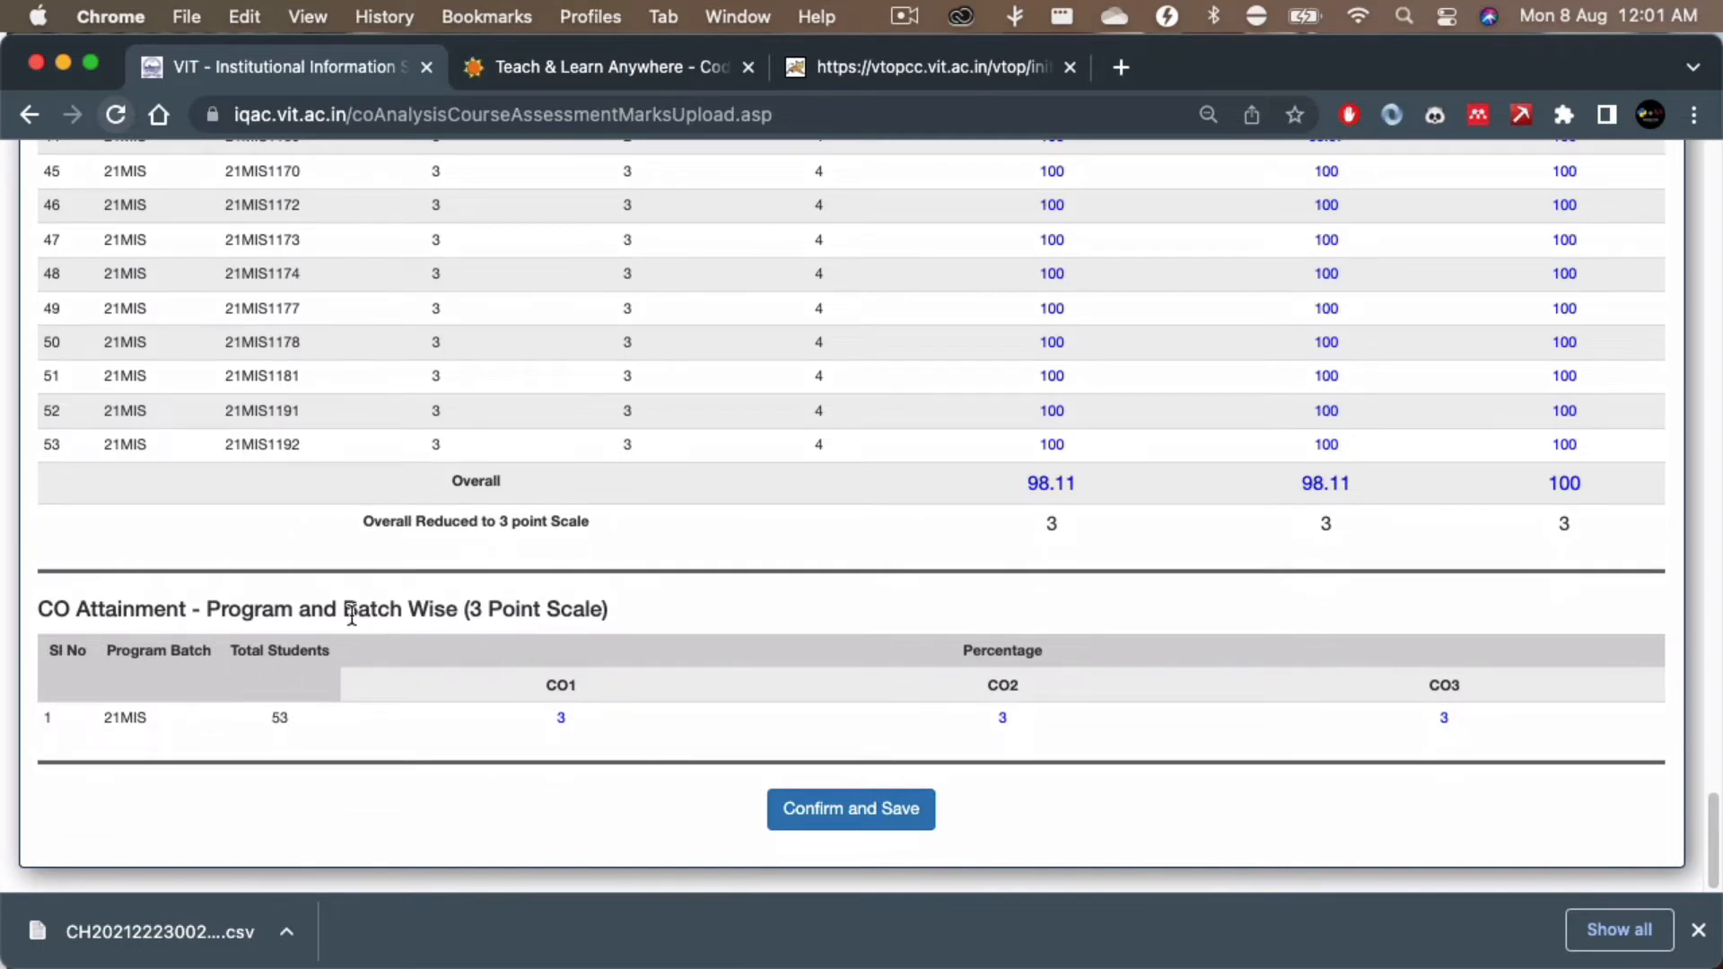
{"action": "left_click_drag", "start_coordinate": [142, 718], "coordinate": [114, 721]}
{"action": "left_click", "coordinate": [139, 725]}
{"action": "left_click_drag", "start_coordinate": [558, 725], "coordinate": [575, 724]}
{"action": "double_click", "coordinate": [282, 719]}
{"action": "double_click", "coordinate": [564, 715]}
Step: Confirm and save the DA I course-outcome attainment results and acknowledge the save
{"action": "scroll", "coordinate": [1042, 729], "scroll_direction": "up", "scroll_amount": 10}
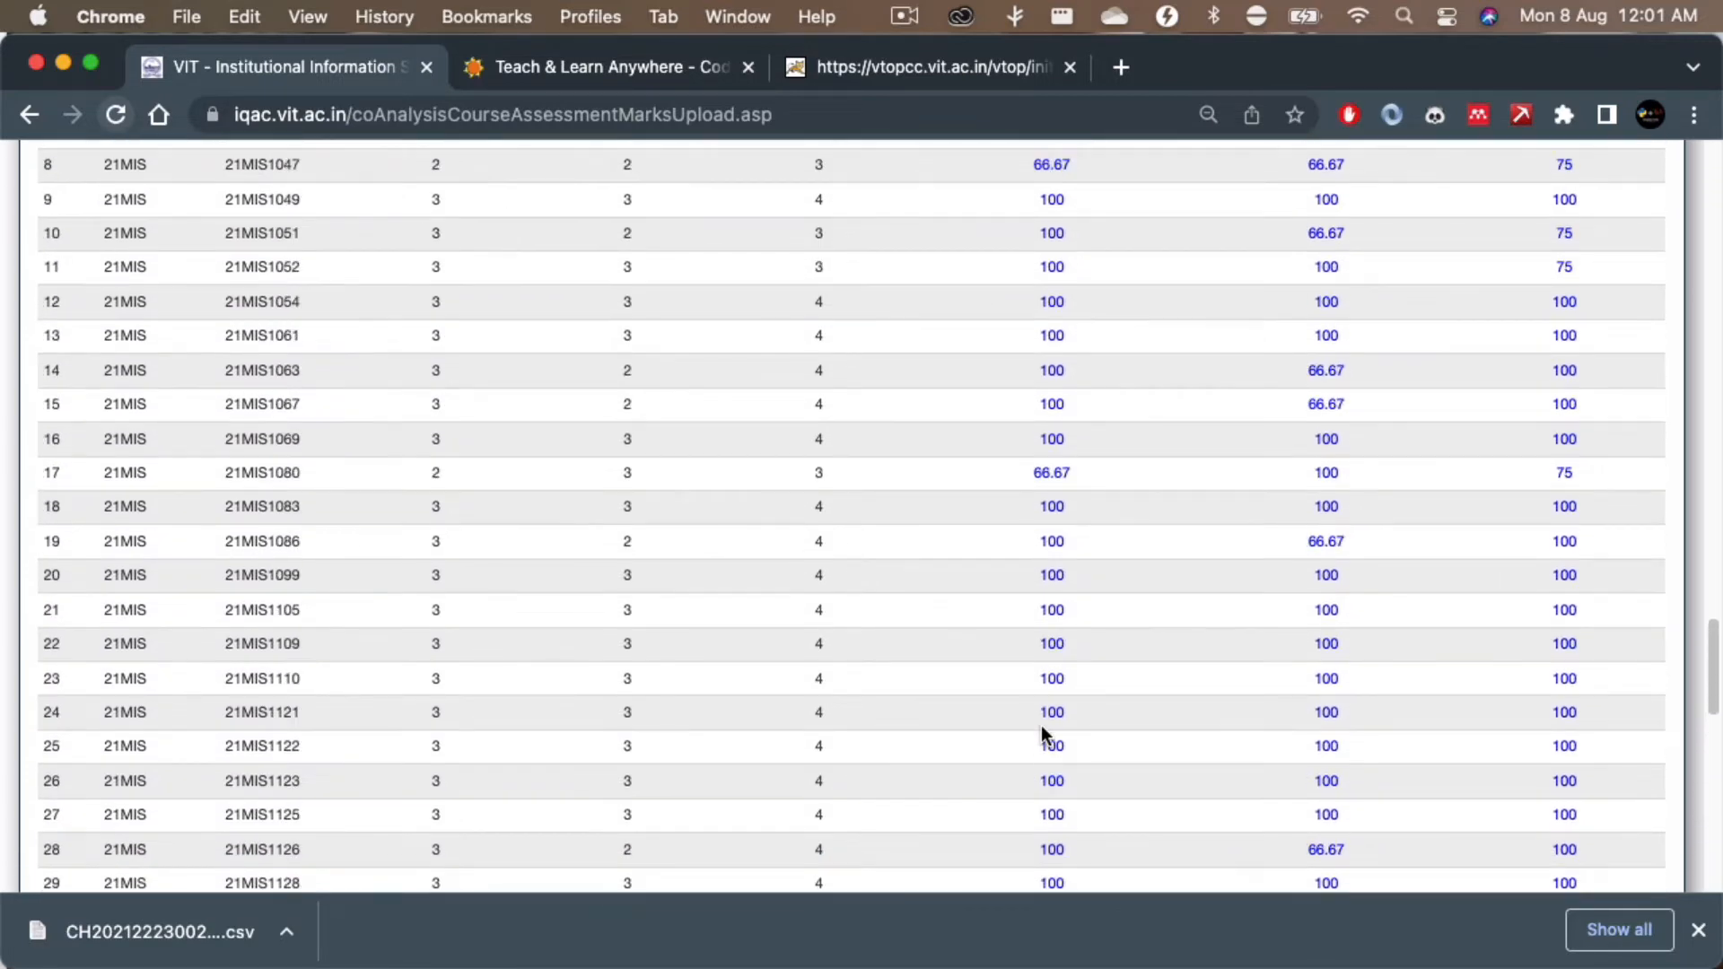
{"action": "scroll", "coordinate": [1041, 726], "scroll_direction": "down", "scroll_amount": 10}
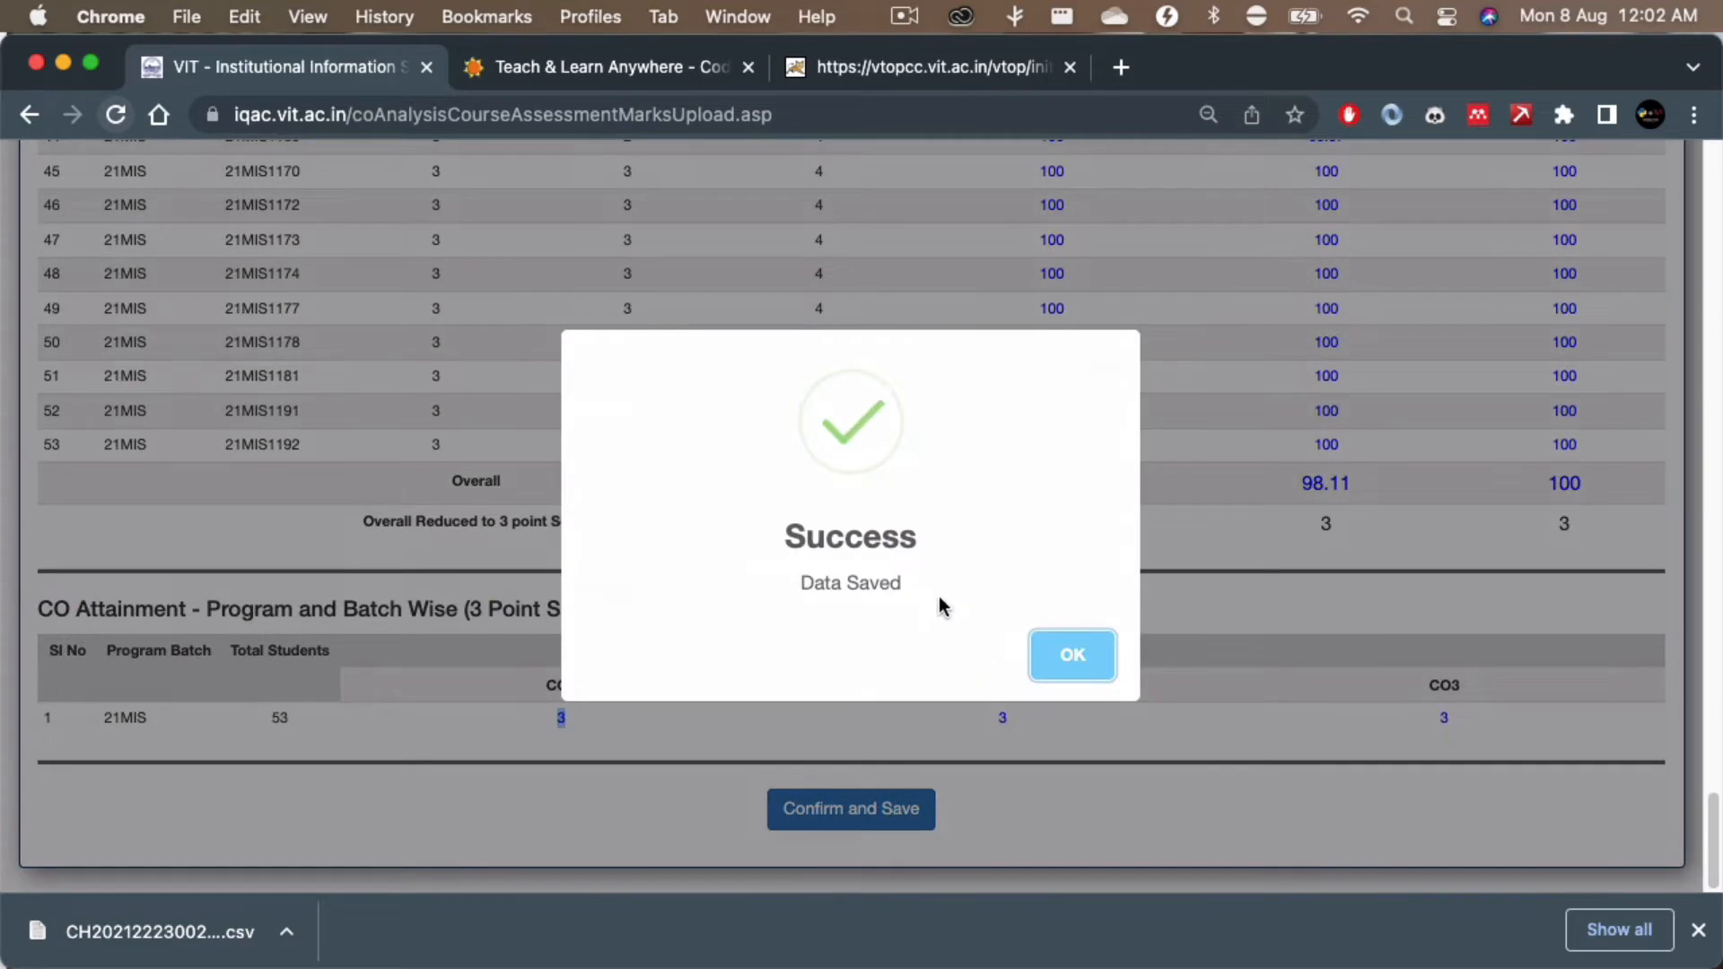
{"action": "left_click", "coordinate": [1074, 664]}
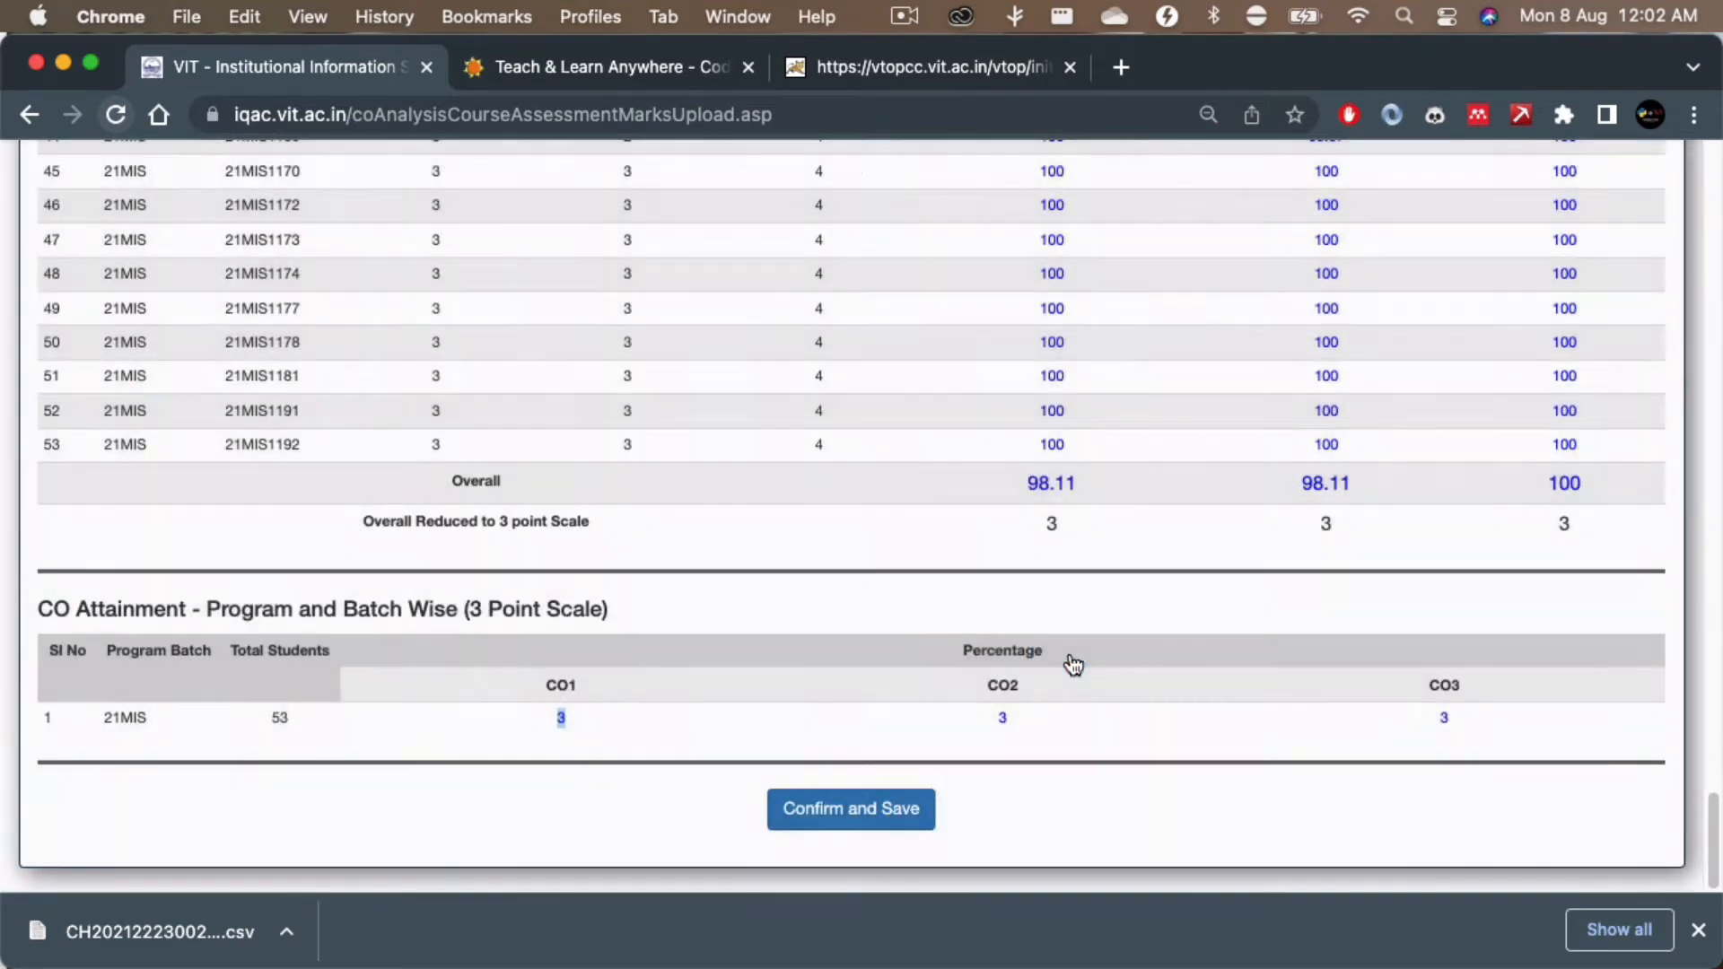
Step: Go back to the assessment configuration and check Digital Assignment I's marks upload date and Delete status
{"action": "scroll", "coordinate": [1073, 665], "scroll_direction": "up", "scroll_amount": 20}
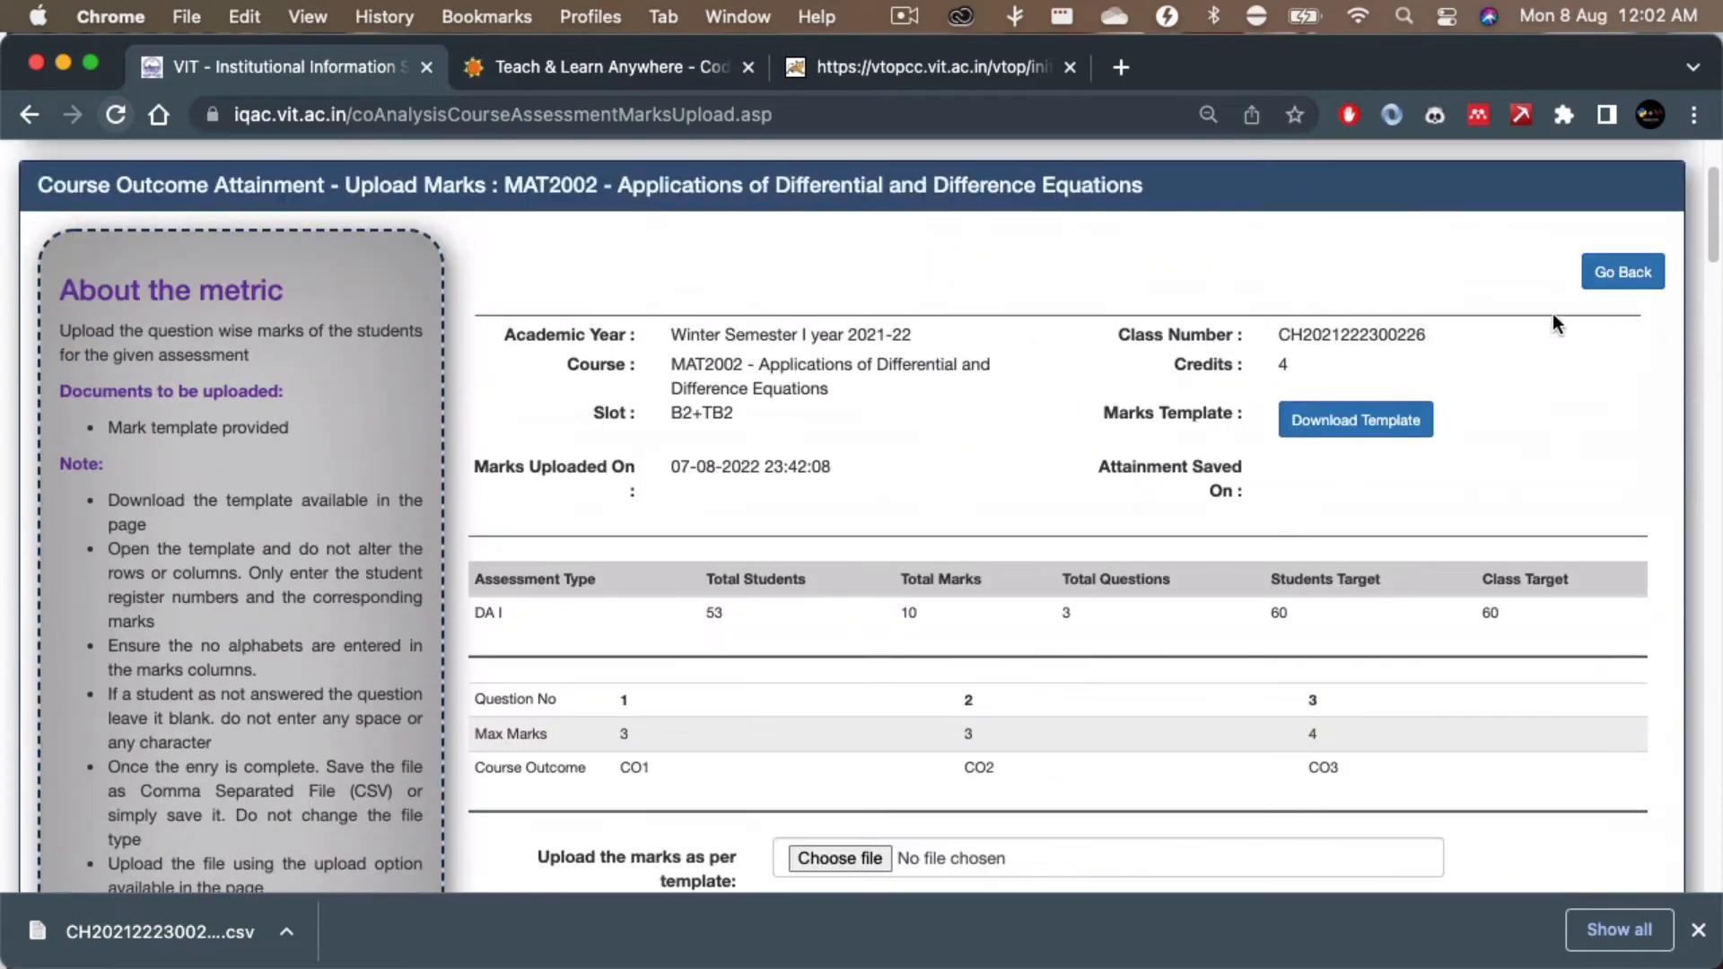
{"action": "left_click", "coordinate": [1623, 272]}
{"action": "scroll", "coordinate": [1134, 579], "scroll_direction": "down", "scroll_amount": 5}
{"action": "scroll", "coordinate": [1135, 581], "scroll_direction": "down", "scroll_amount": 1}
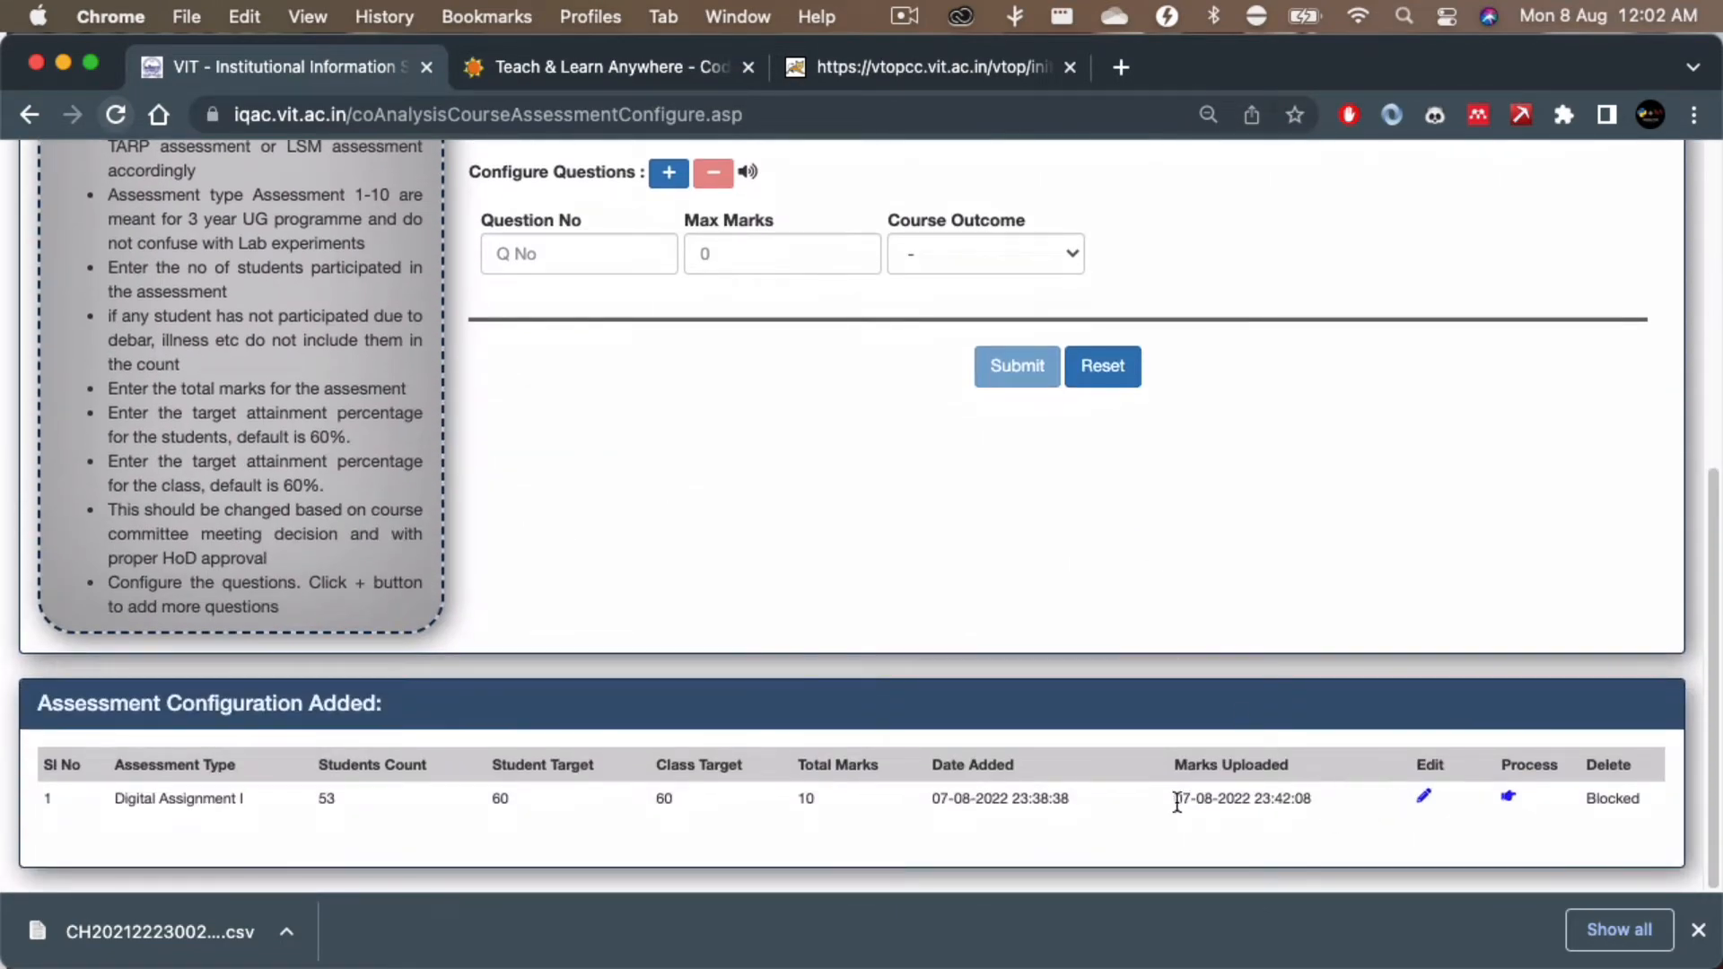
{"action": "left_click_drag", "start_coordinate": [1182, 799], "coordinate": [1294, 806]}
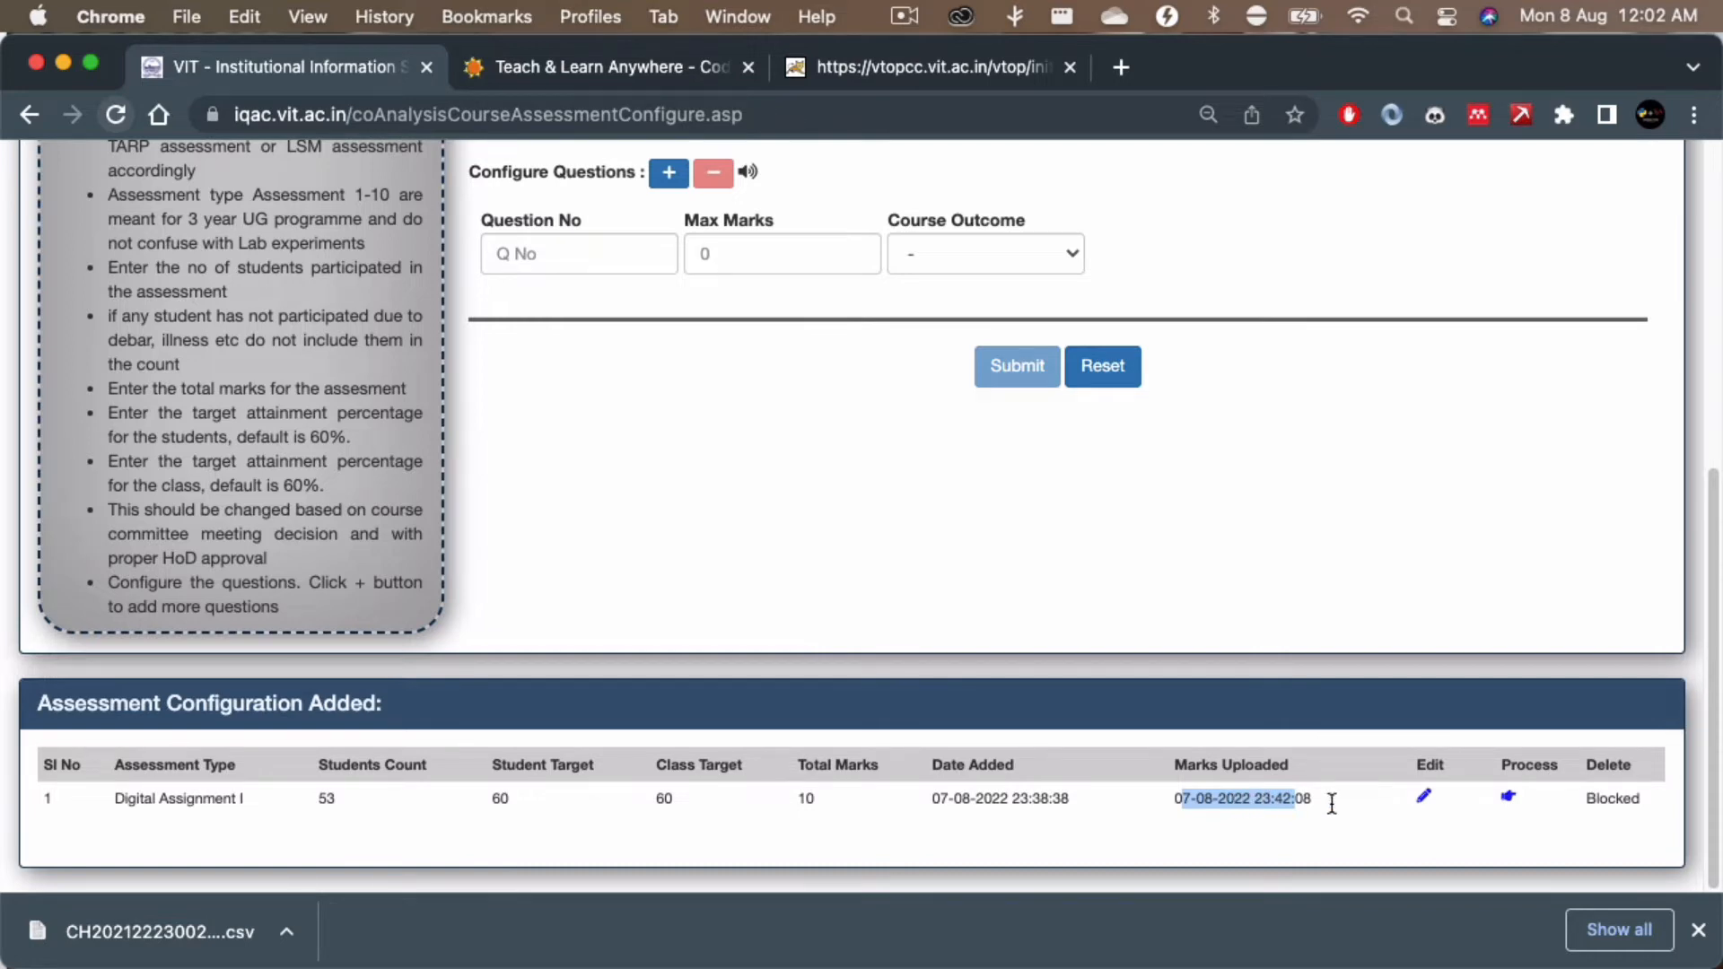
{"action": "left_click_drag", "start_coordinate": [1602, 799], "coordinate": [1653, 807]}
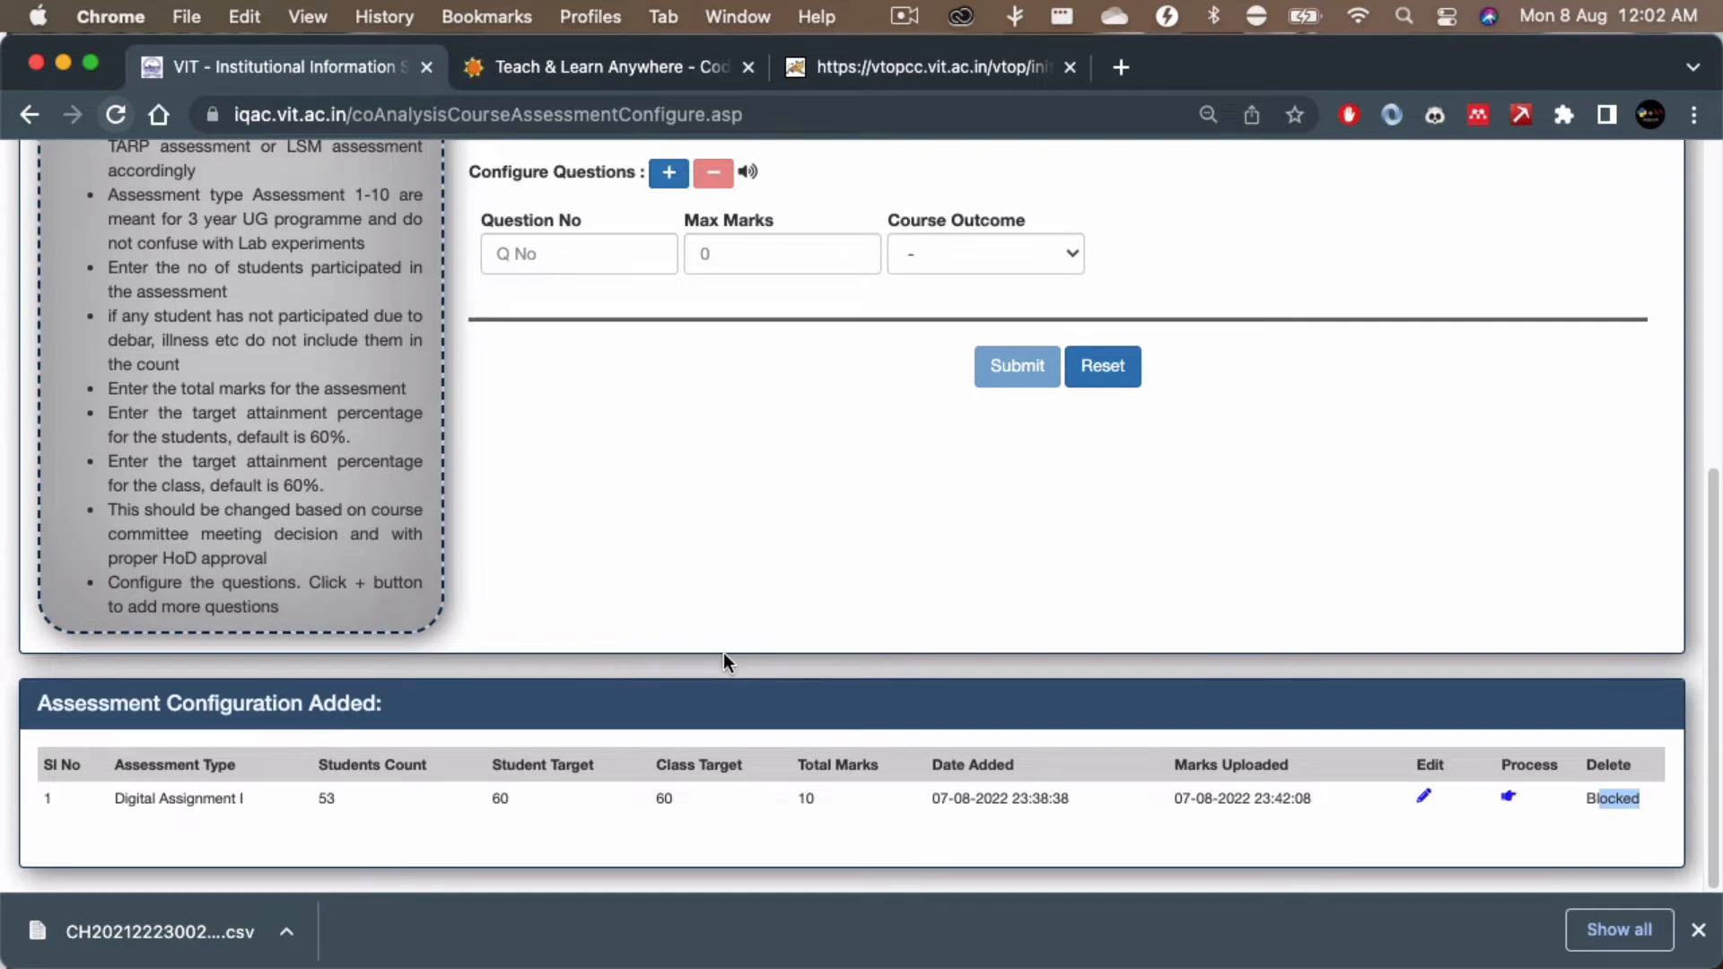
{"action": "scroll", "coordinate": [723, 654], "scroll_direction": "up", "scroll_amount": 1}
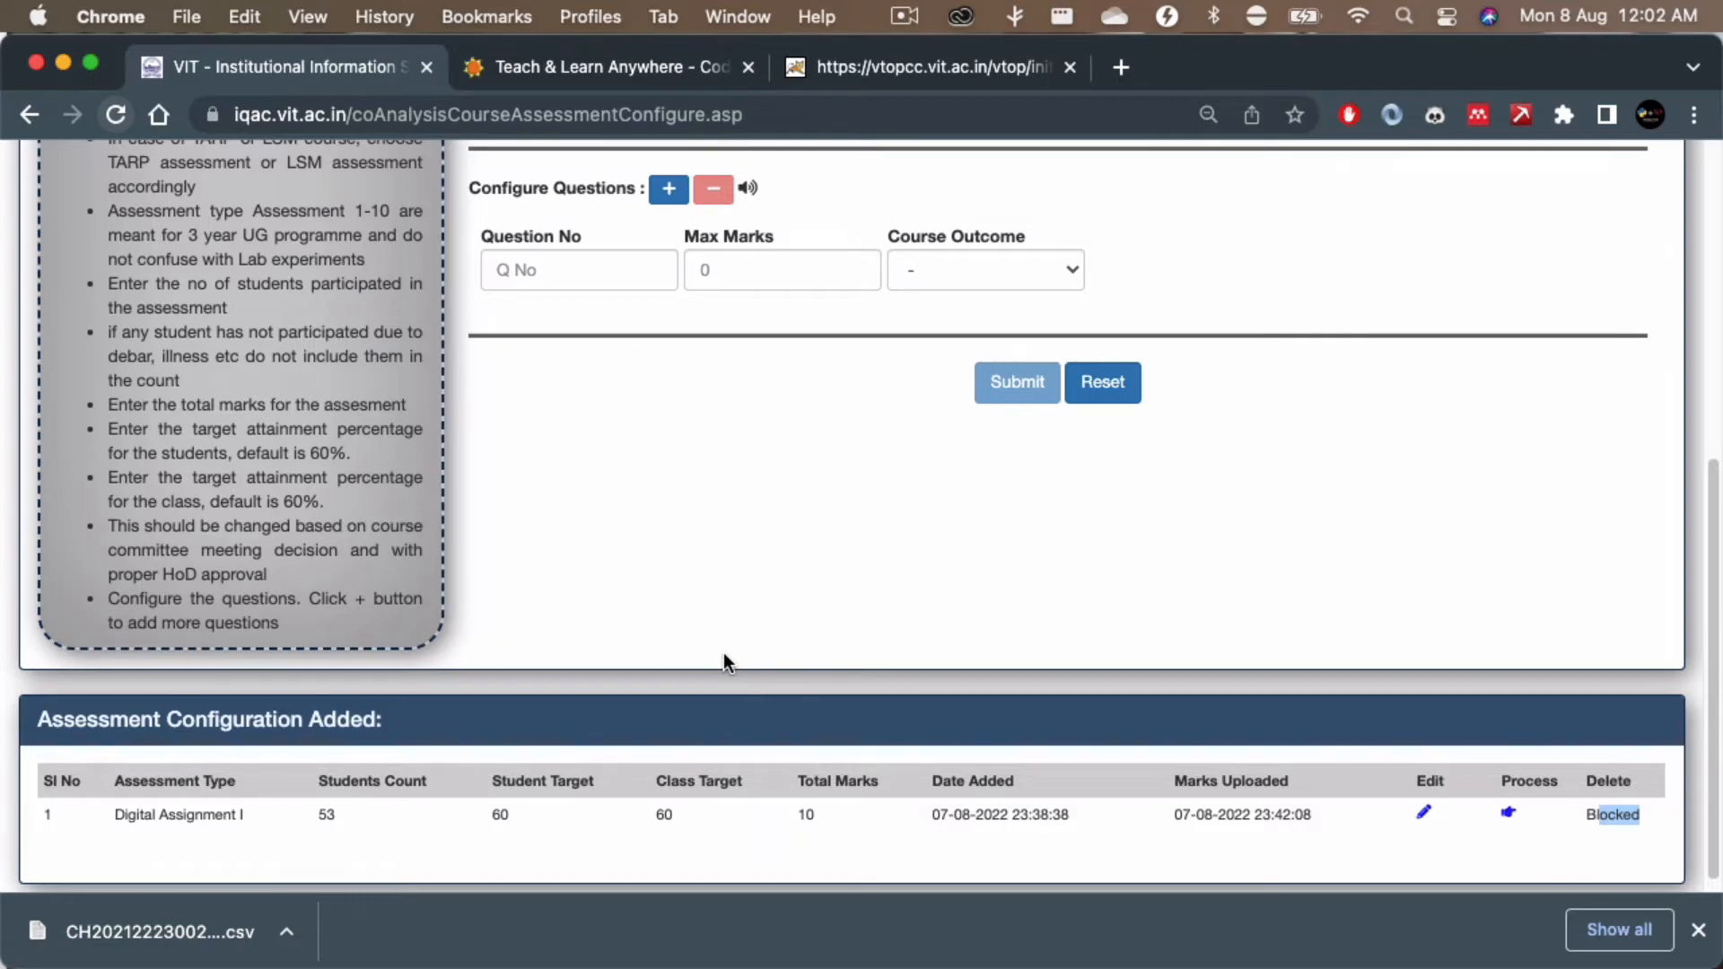
Step: Return from the DA III marks page to the assessment configuration and review the list of added digital assignments
{"action": "scroll", "coordinate": [723, 655], "scroll_direction": "up", "scroll_amount": 10}
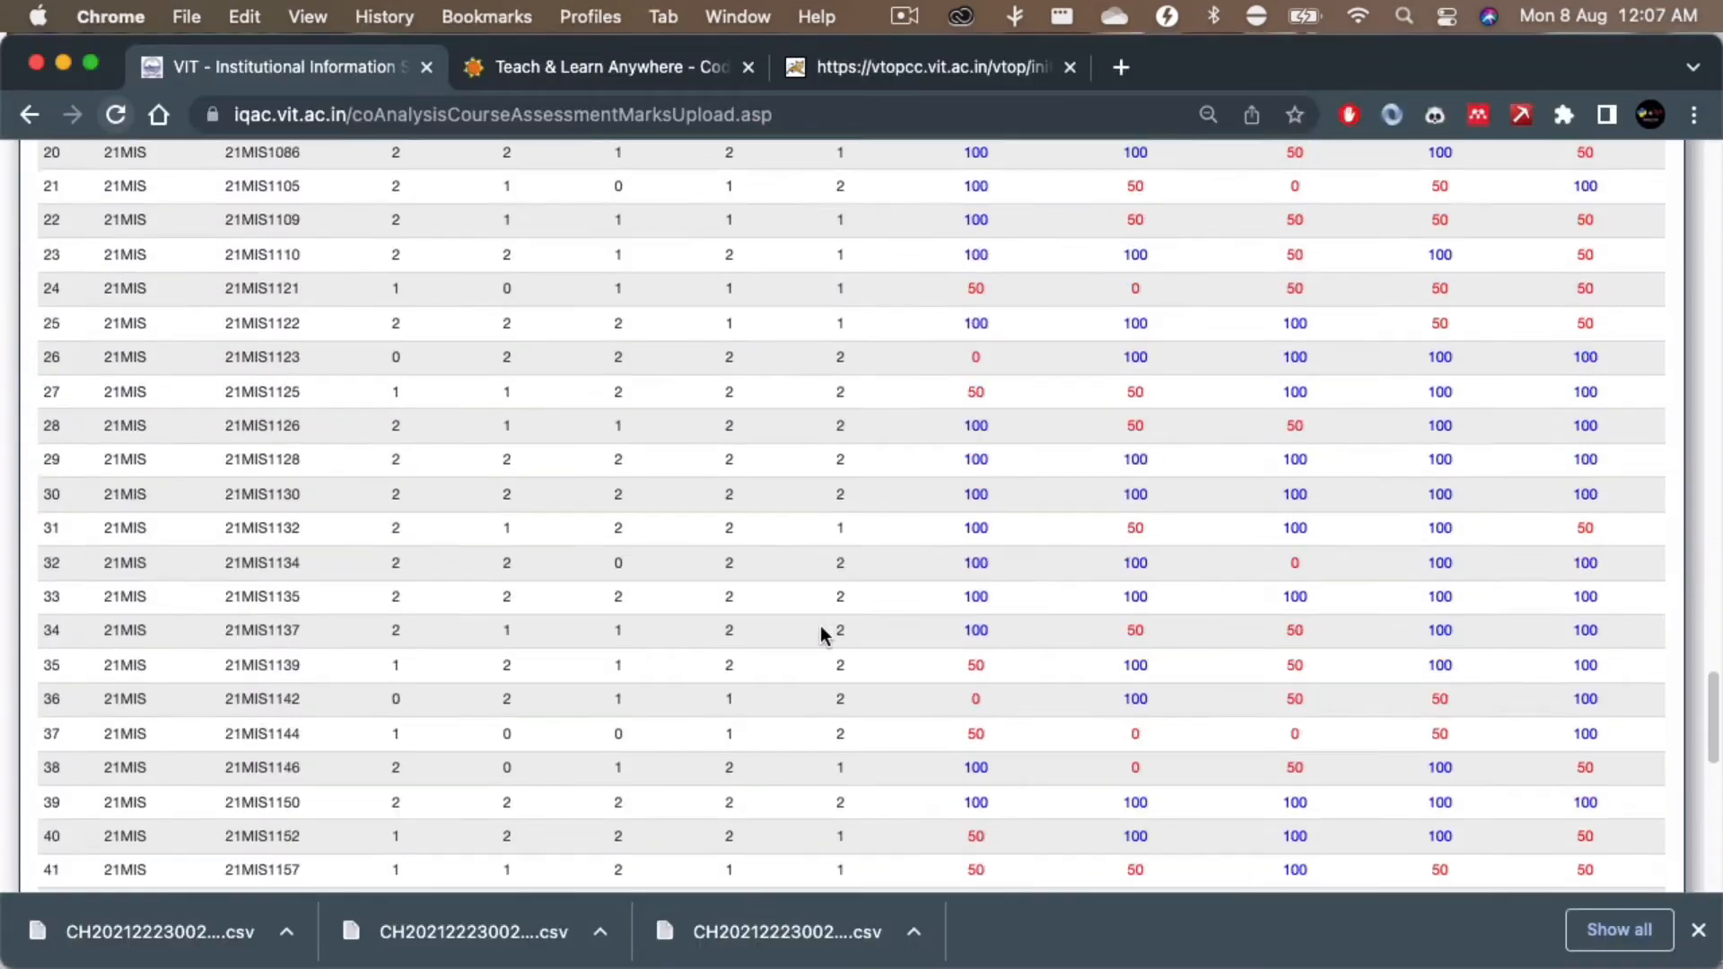
{"action": "scroll", "coordinate": [820, 626], "scroll_direction": "up", "scroll_amount": 10}
{"action": "scroll", "coordinate": [820, 627], "scroll_direction": "up", "scroll_amount": 15}
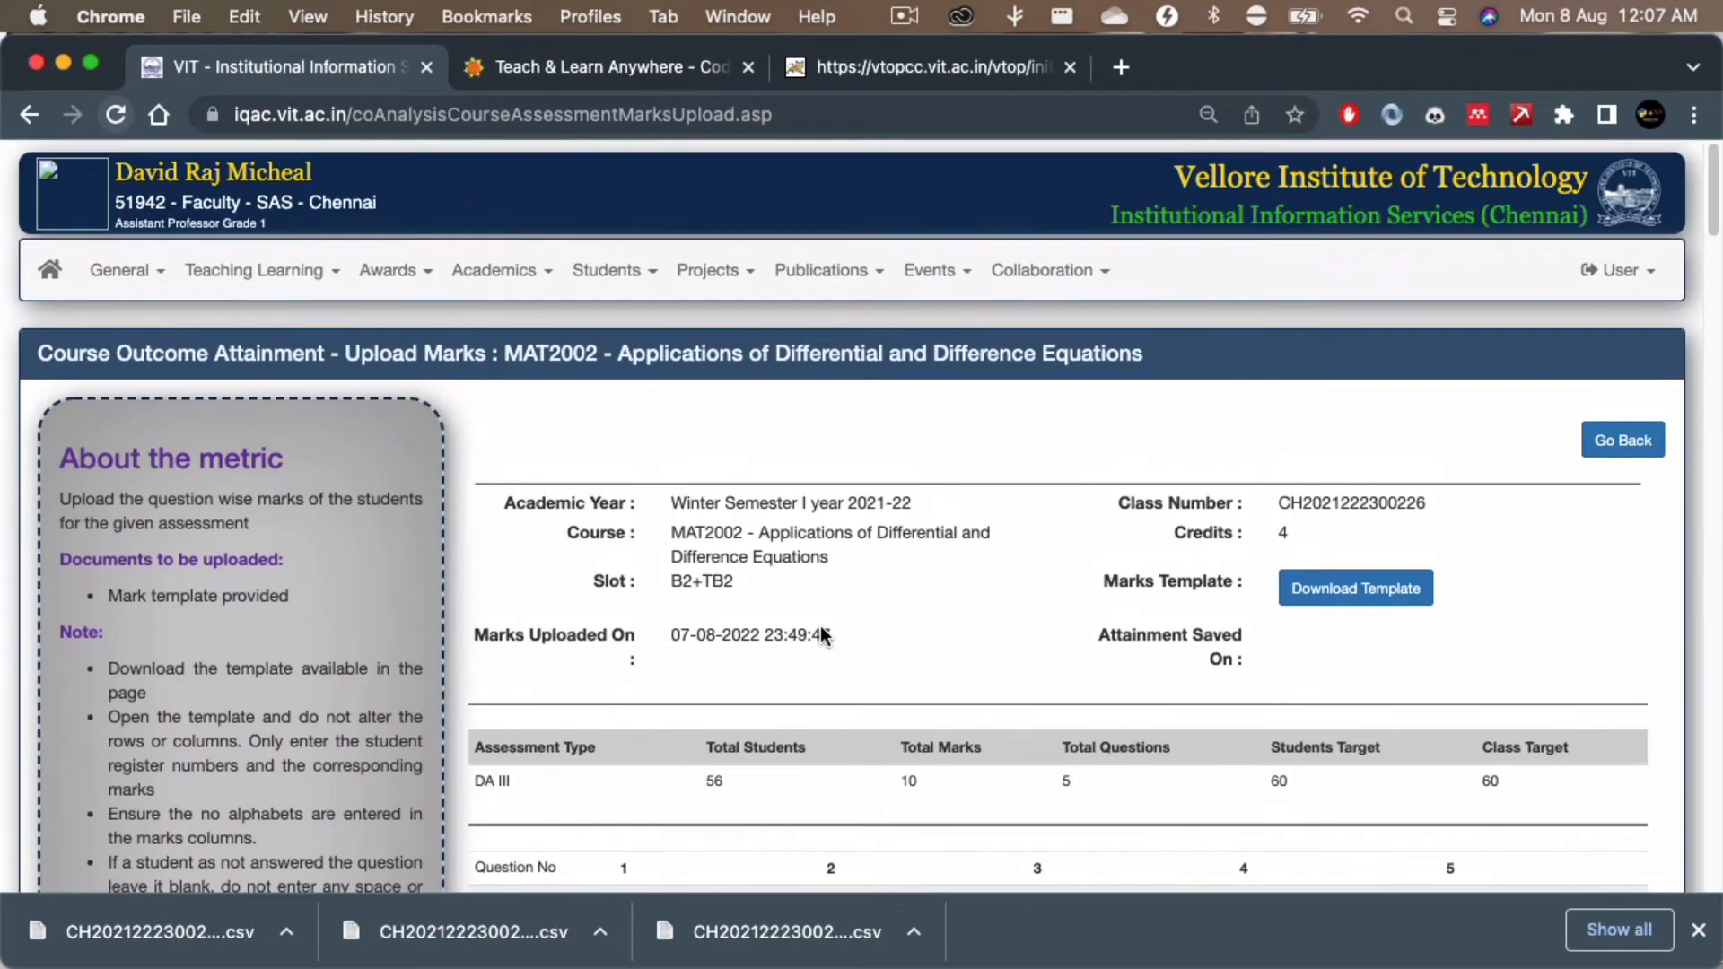
{"action": "left_click", "coordinate": [1621, 440]}
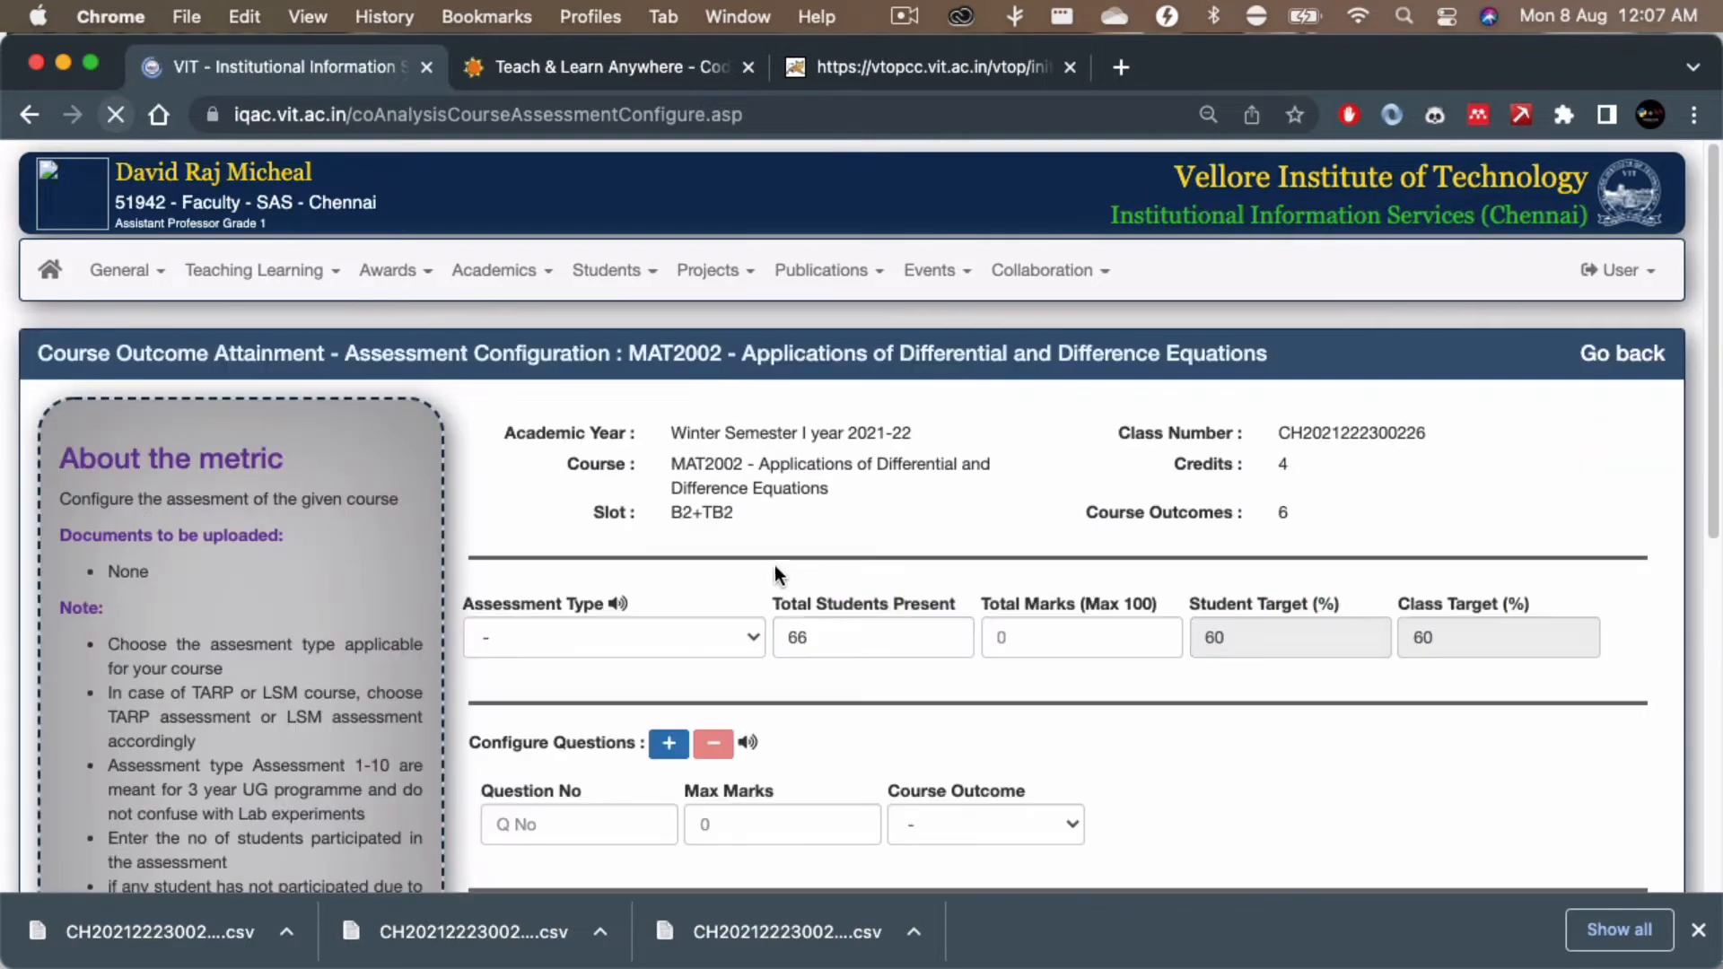
{"action": "scroll", "coordinate": [770, 568], "scroll_direction": "down", "scroll_amount": 1}
{"action": "scroll", "coordinate": [772, 575], "scroll_direction": "down", "scroll_amount": 10}
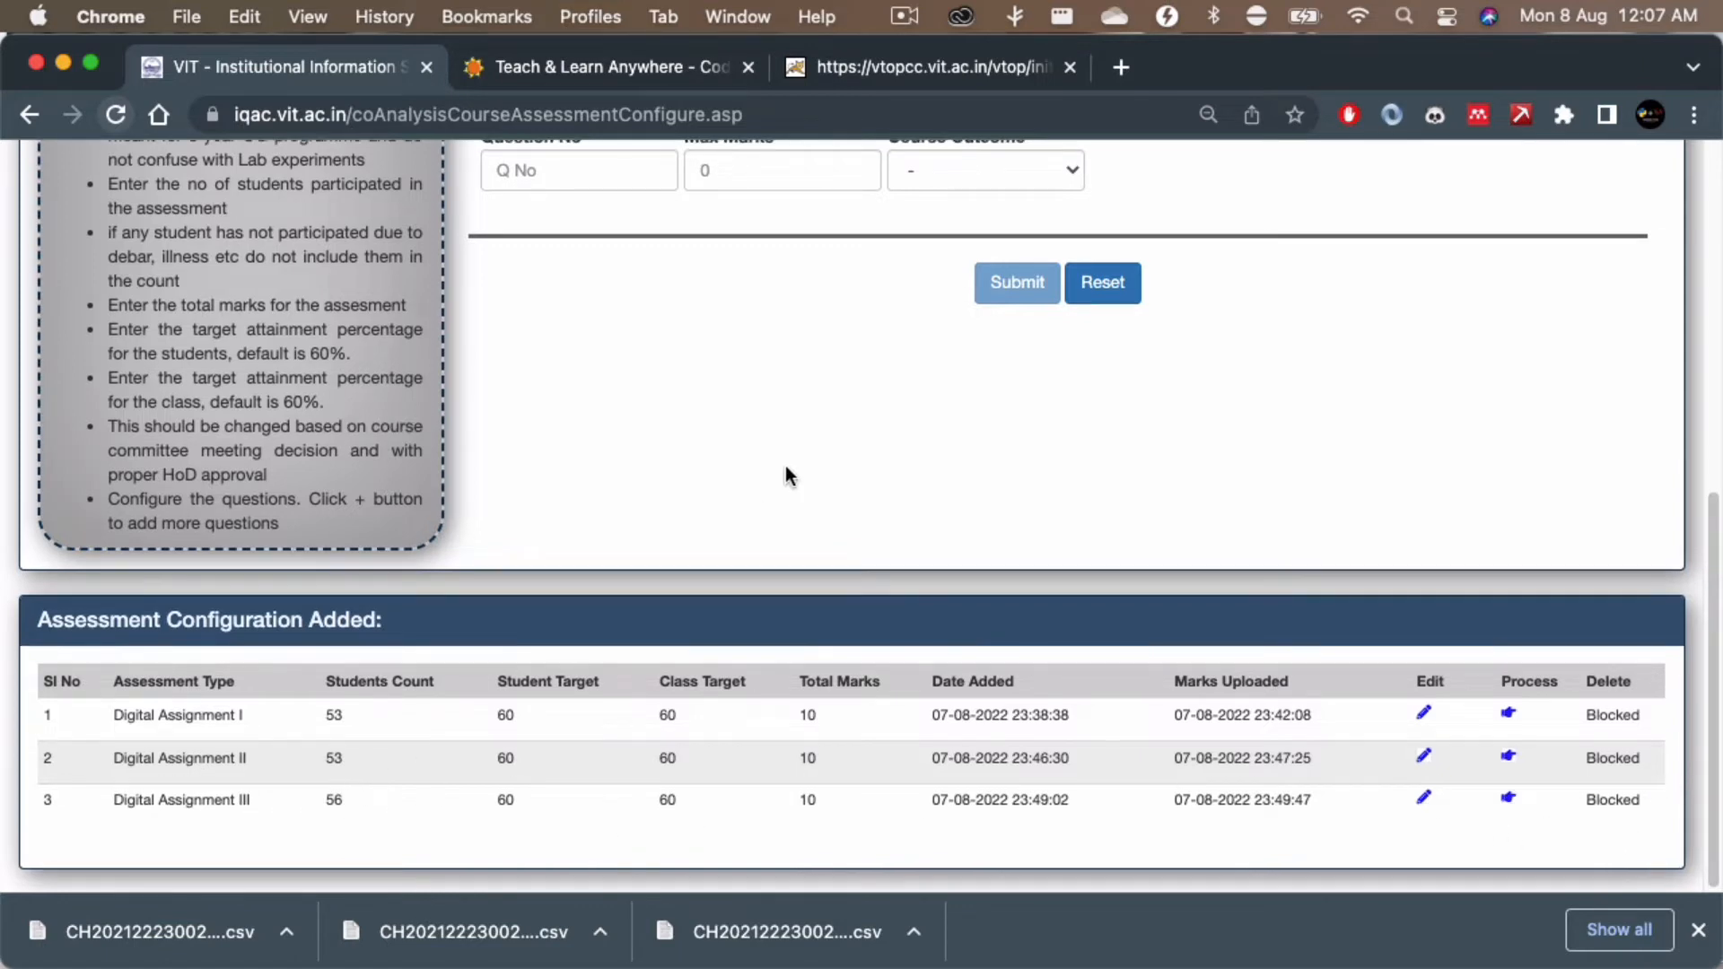
Step: Set the assessment type of the new MAT2002 configuration to Continuous Assessment Test I
{"action": "scroll", "coordinate": [785, 465], "scroll_direction": "up", "scroll_amount": 9}
{"action": "scroll", "coordinate": [785, 467], "scroll_direction": "down", "scroll_amount": 3}
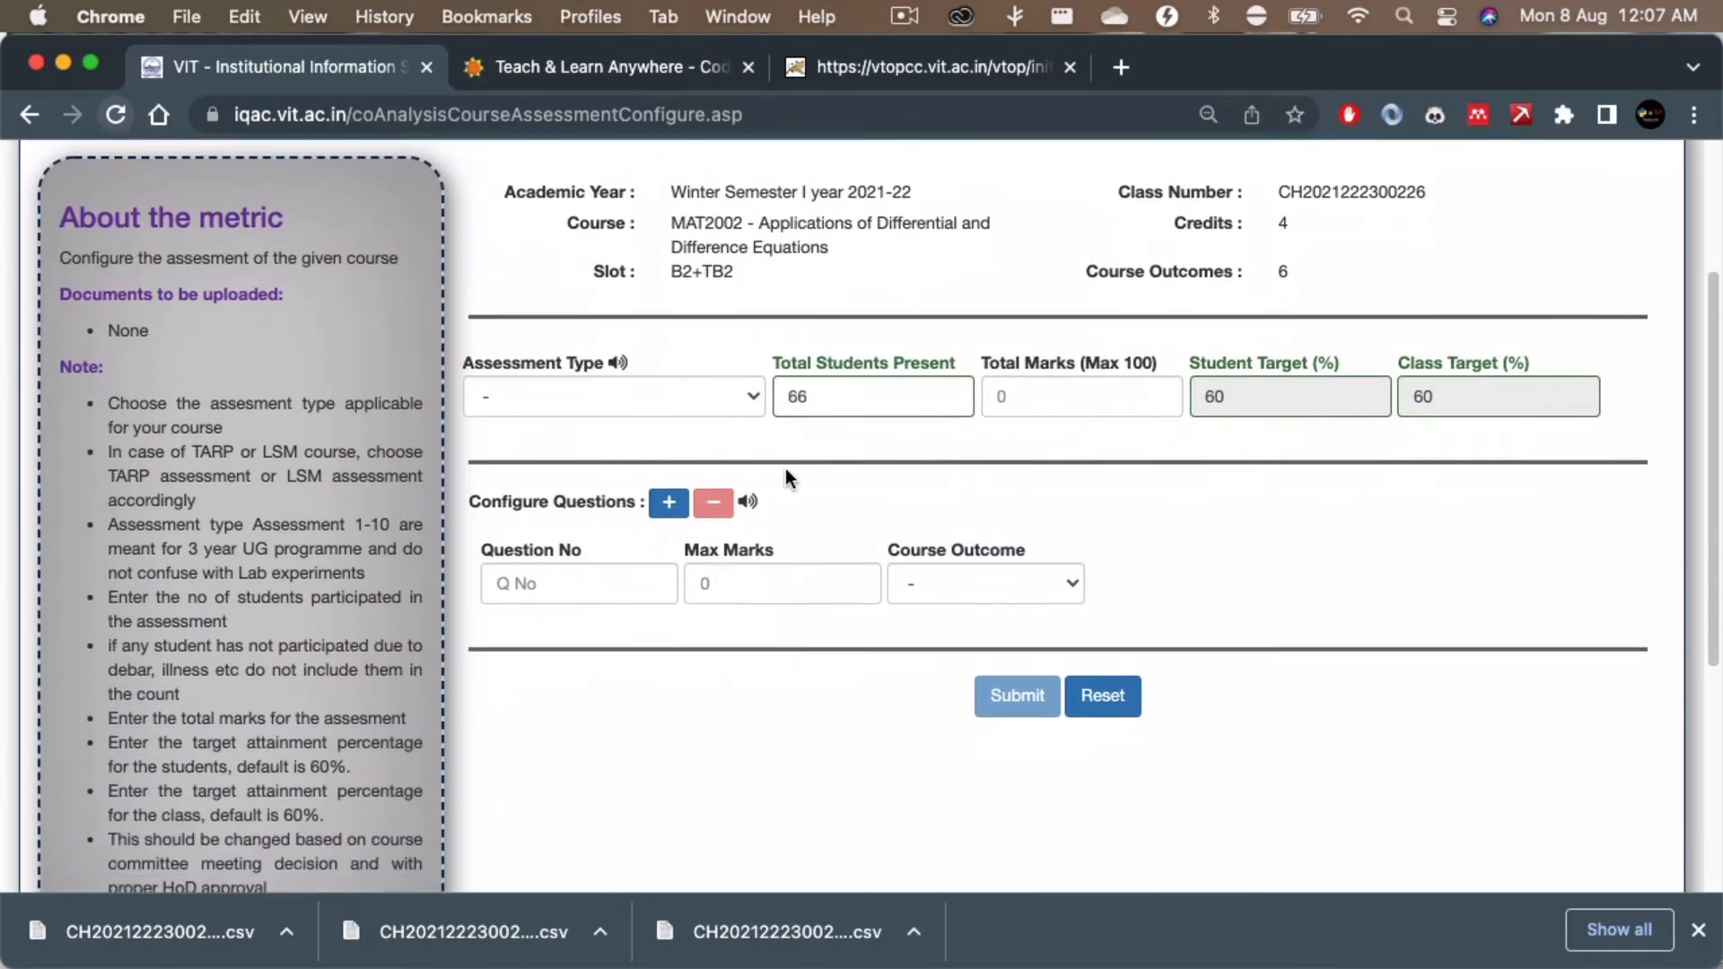
{"action": "left_click", "coordinate": [687, 400]}
{"action": "scroll", "coordinate": [653, 649], "scroll_direction": "down", "scroll_amount": 3}
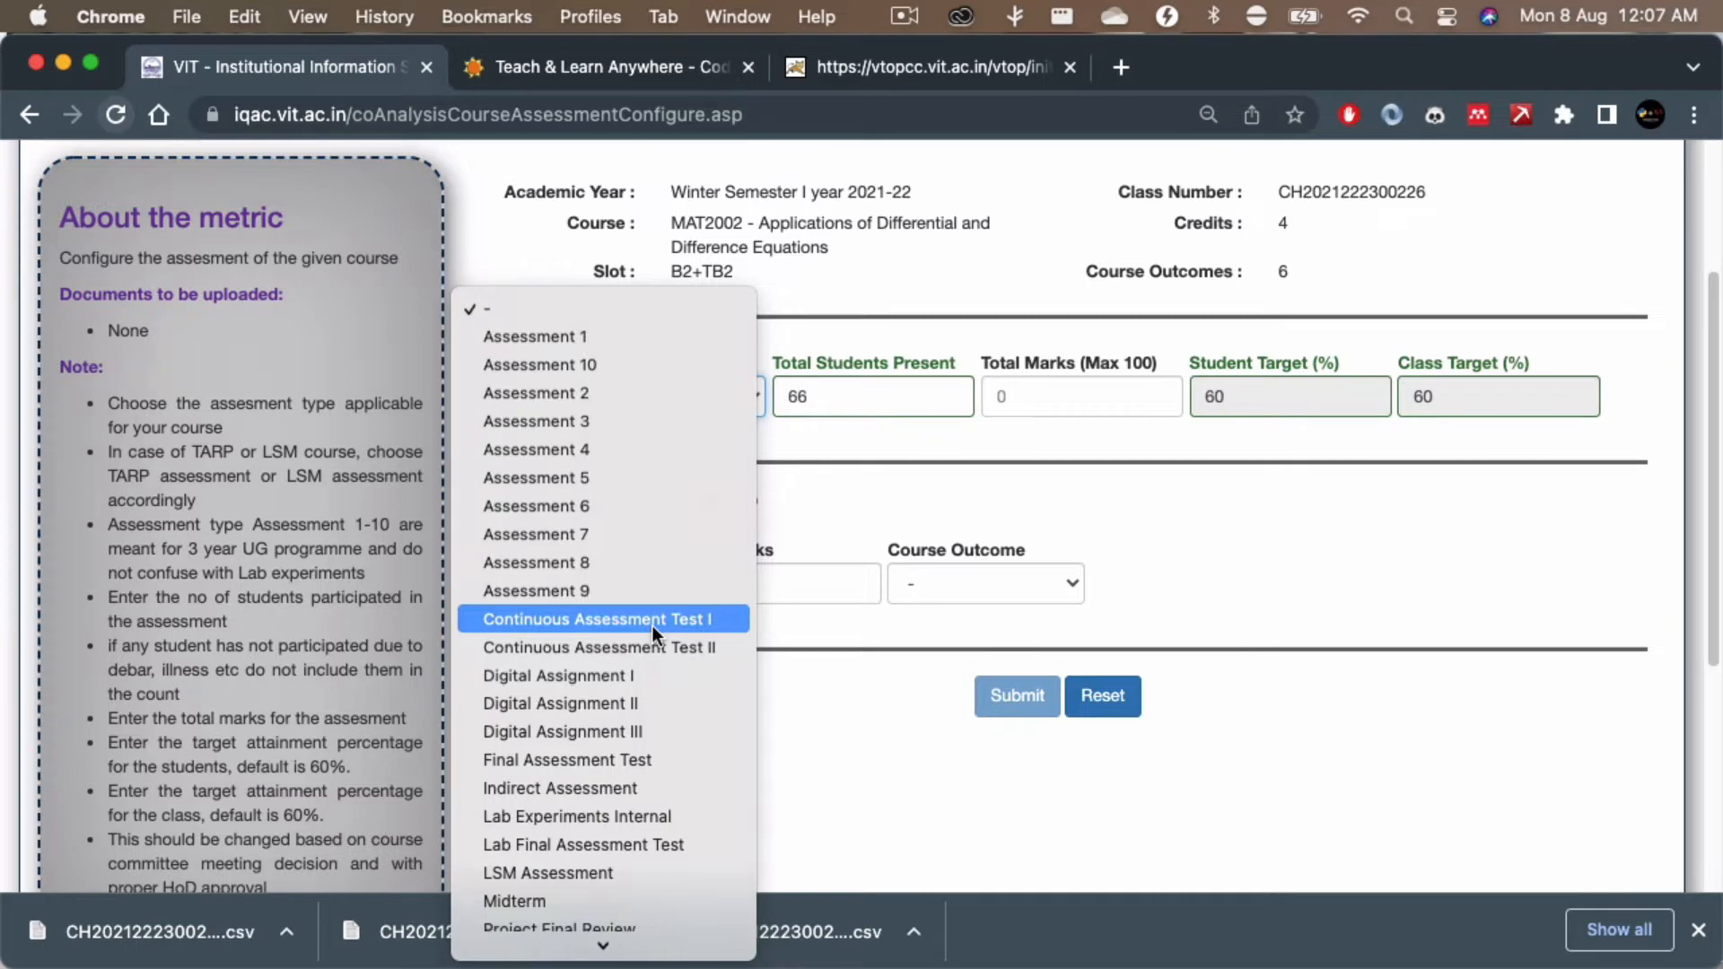
{"action": "left_click", "coordinate": [653, 620]}
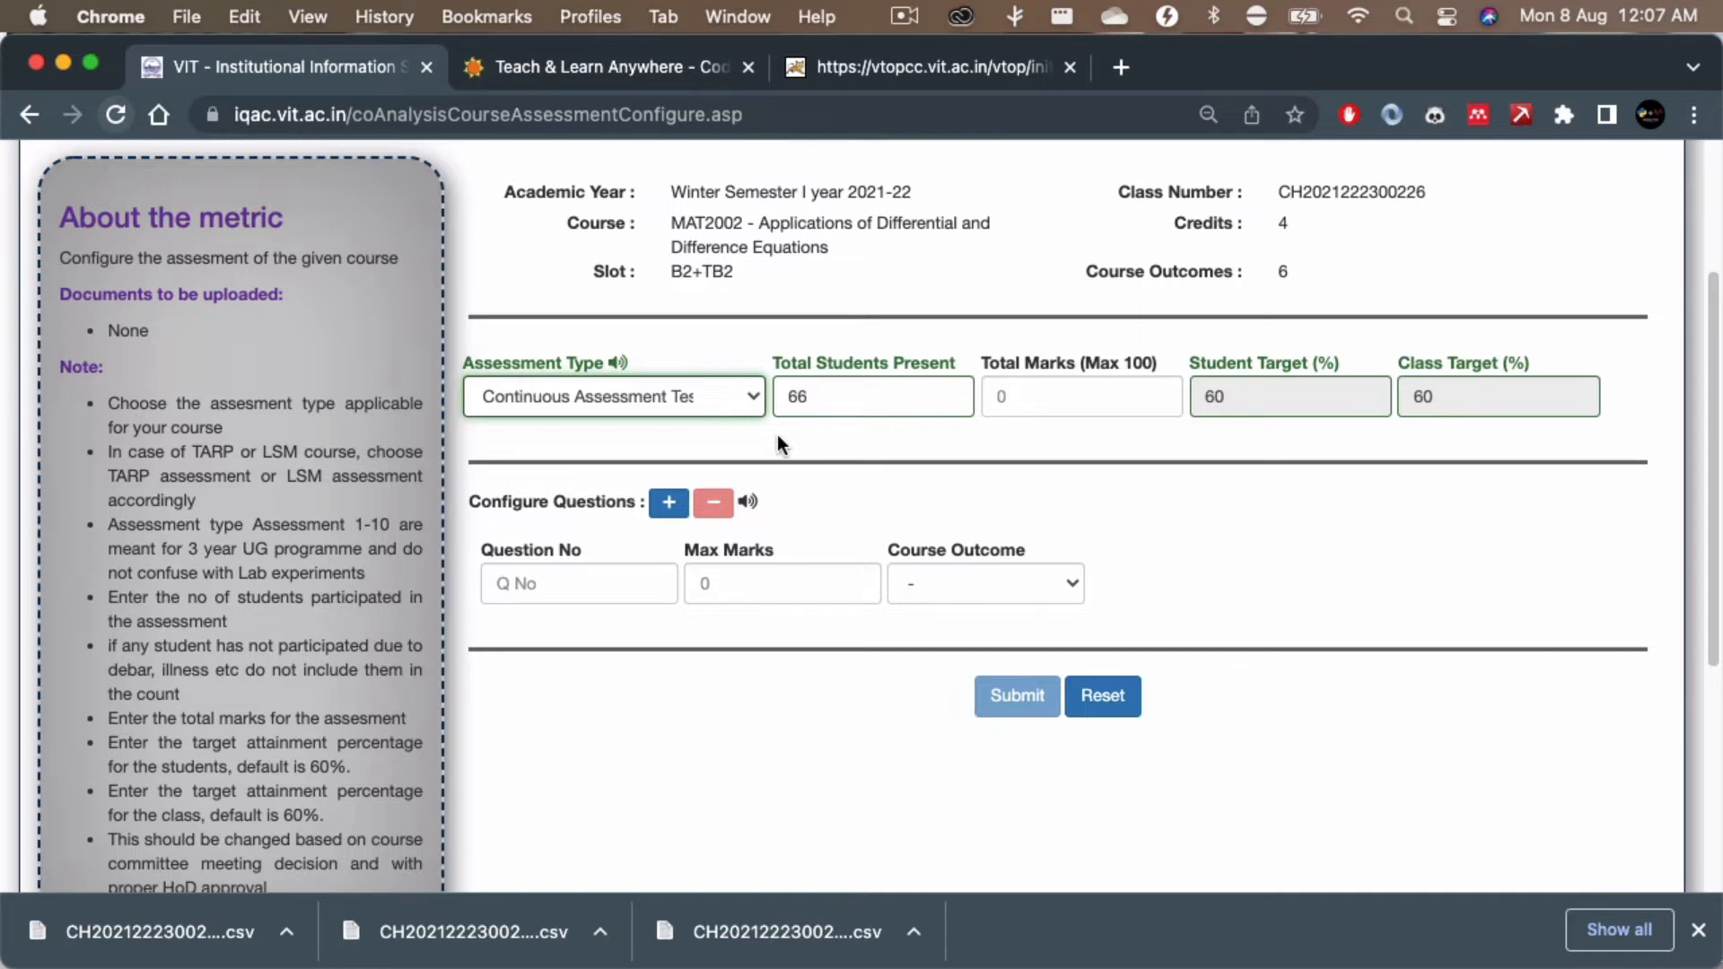
Step: Switch to CodeTantra, log in, choose the QuestionBank Admin role and search the question-paper tests for mat2002
{"action": "left_click", "coordinate": [648, 75]}
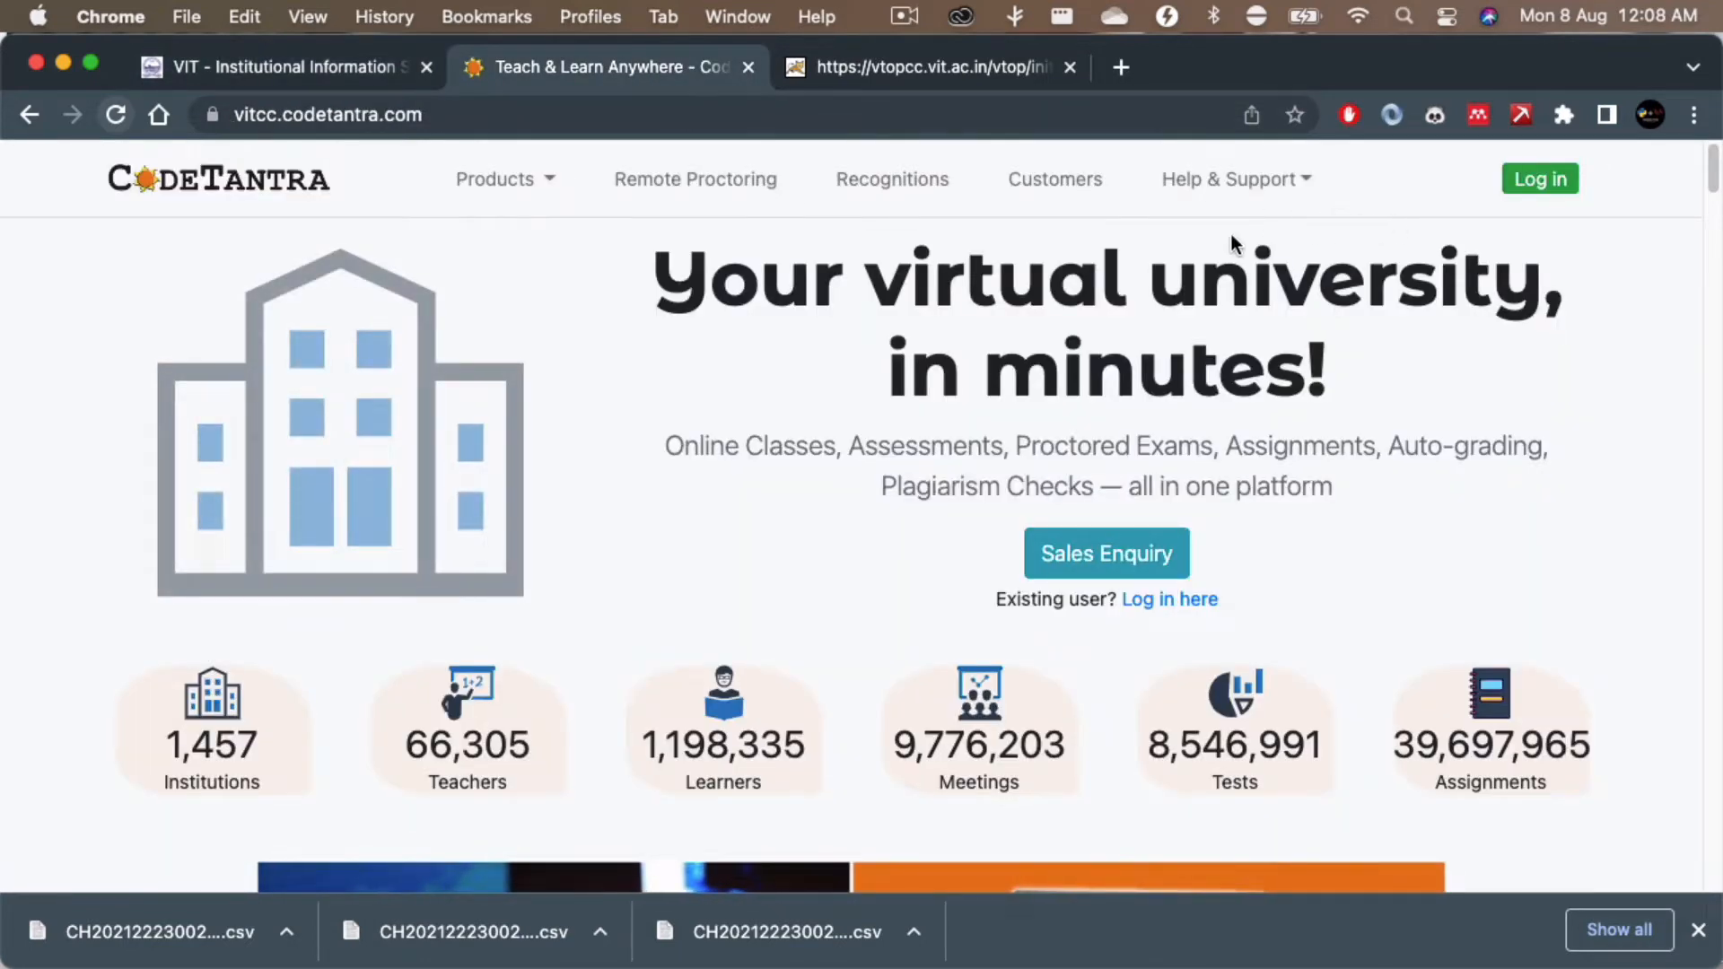
{"action": "left_click", "coordinate": [1540, 178]}
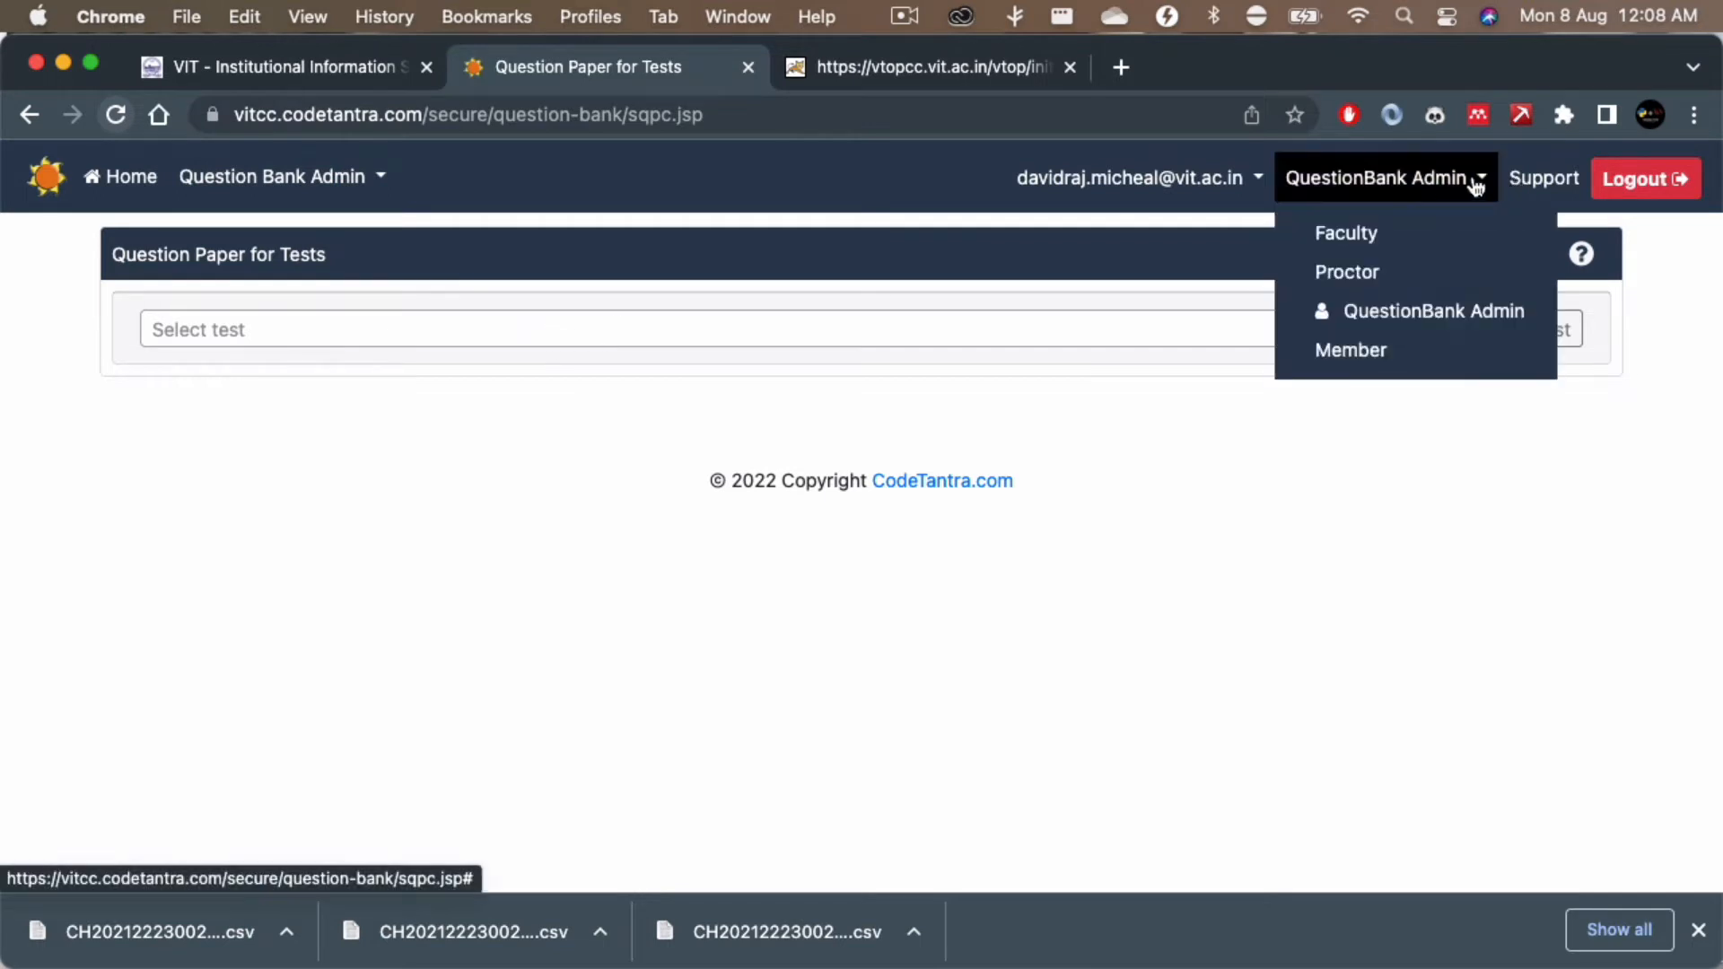
{"action": "mouse_move", "coordinate": [1426, 190]}
{"action": "left_click", "coordinate": [1387, 316]}
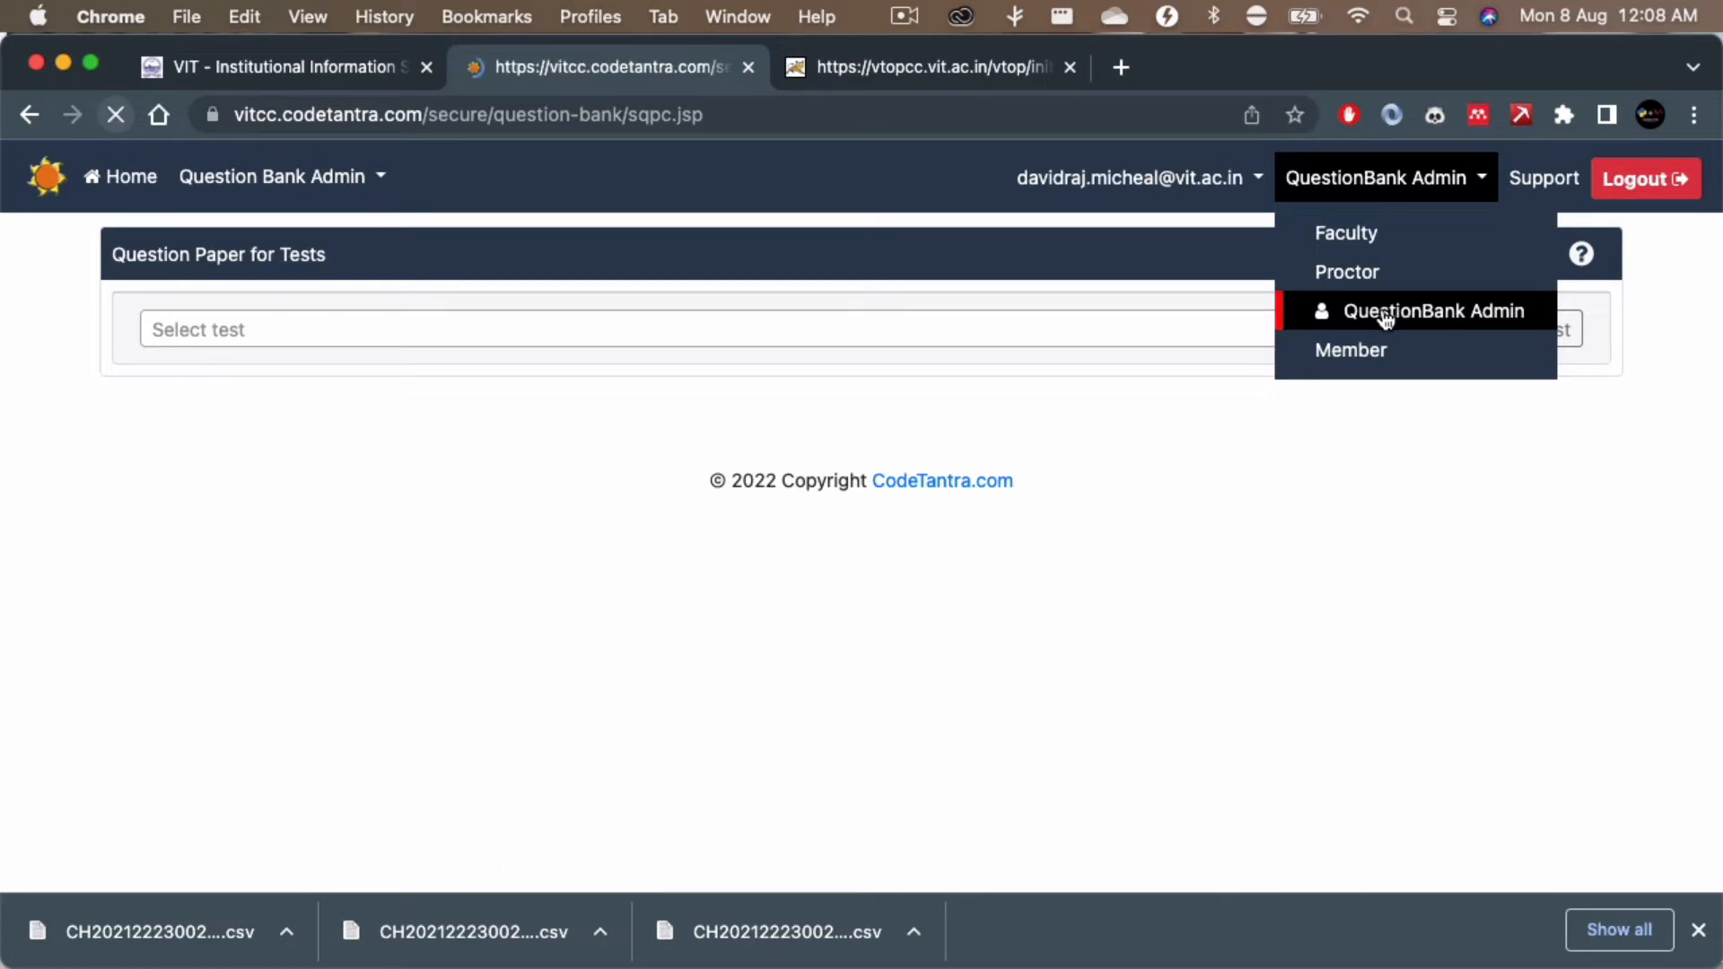
{"action": "left_click", "coordinate": [520, 337]}
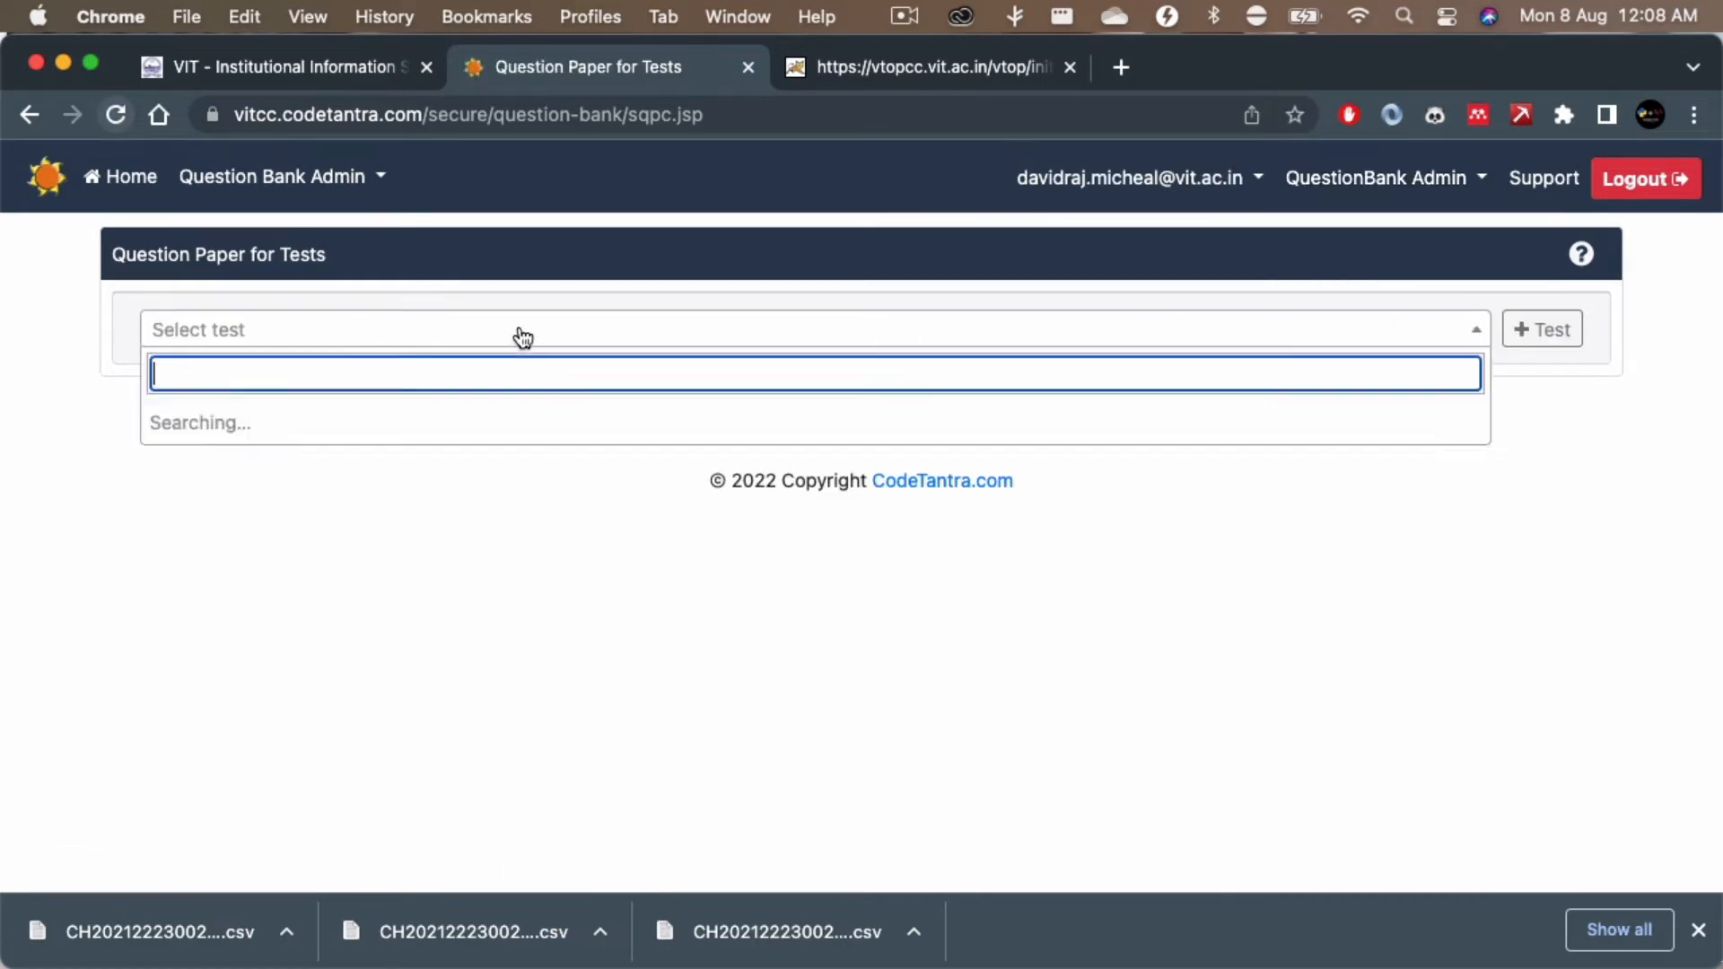
{"action": "type", "text": "m"}
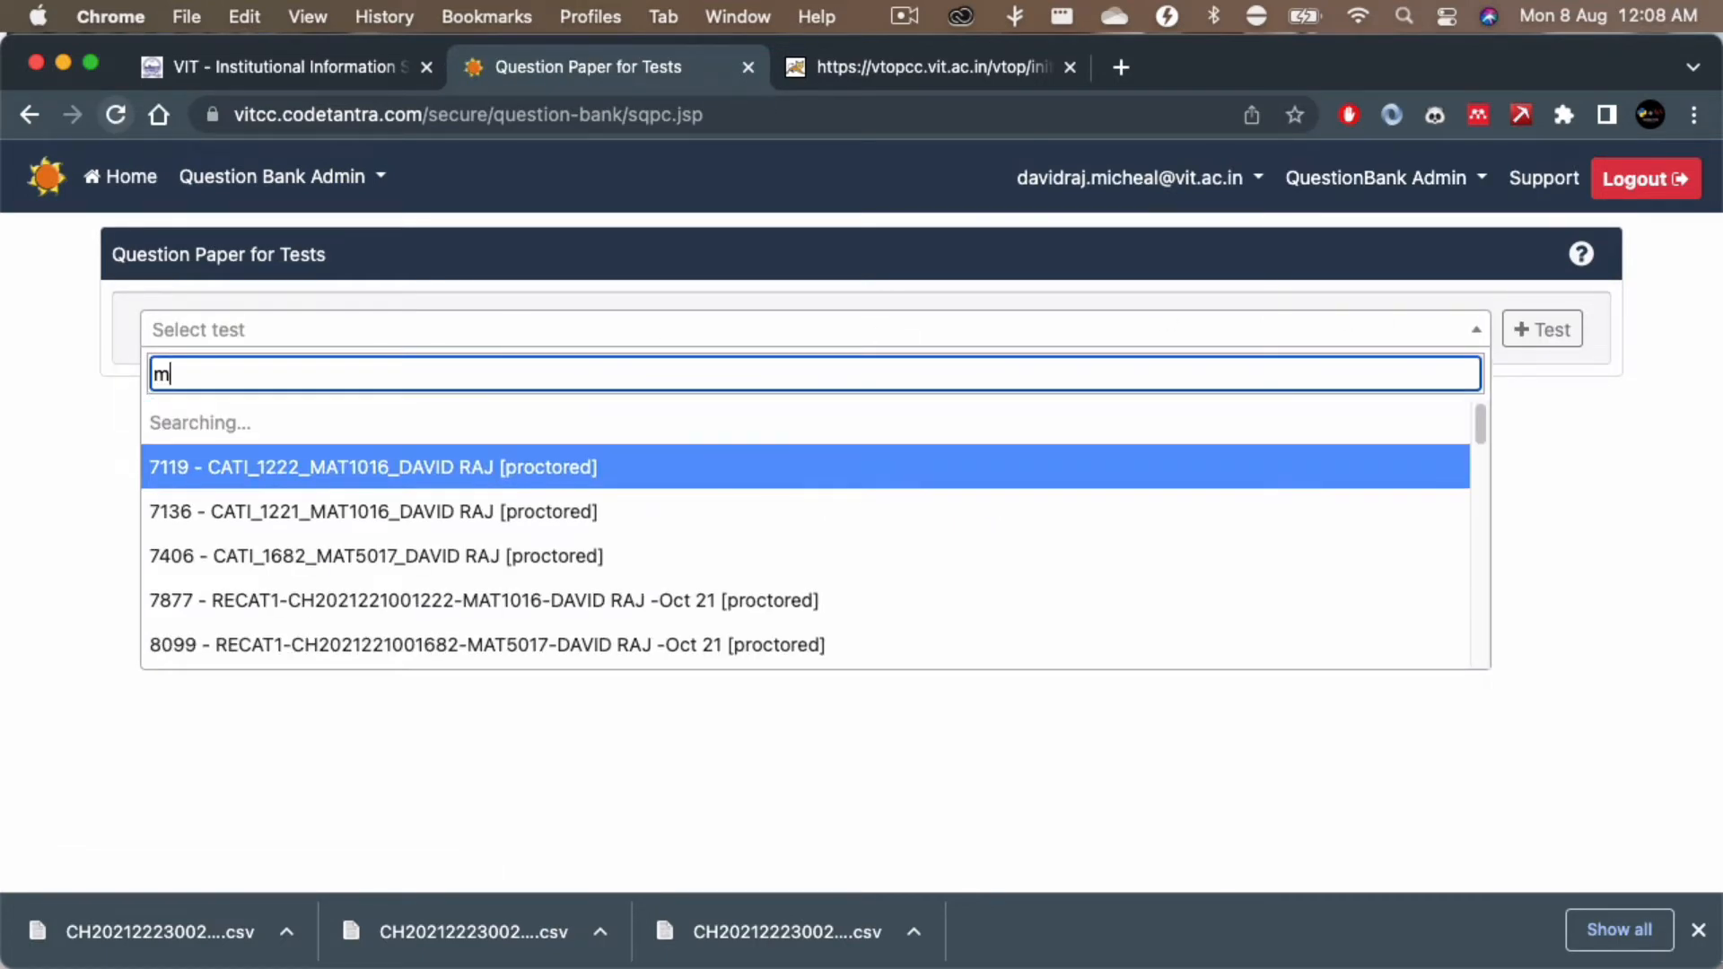
{"action": "type", "text": "at2002"}
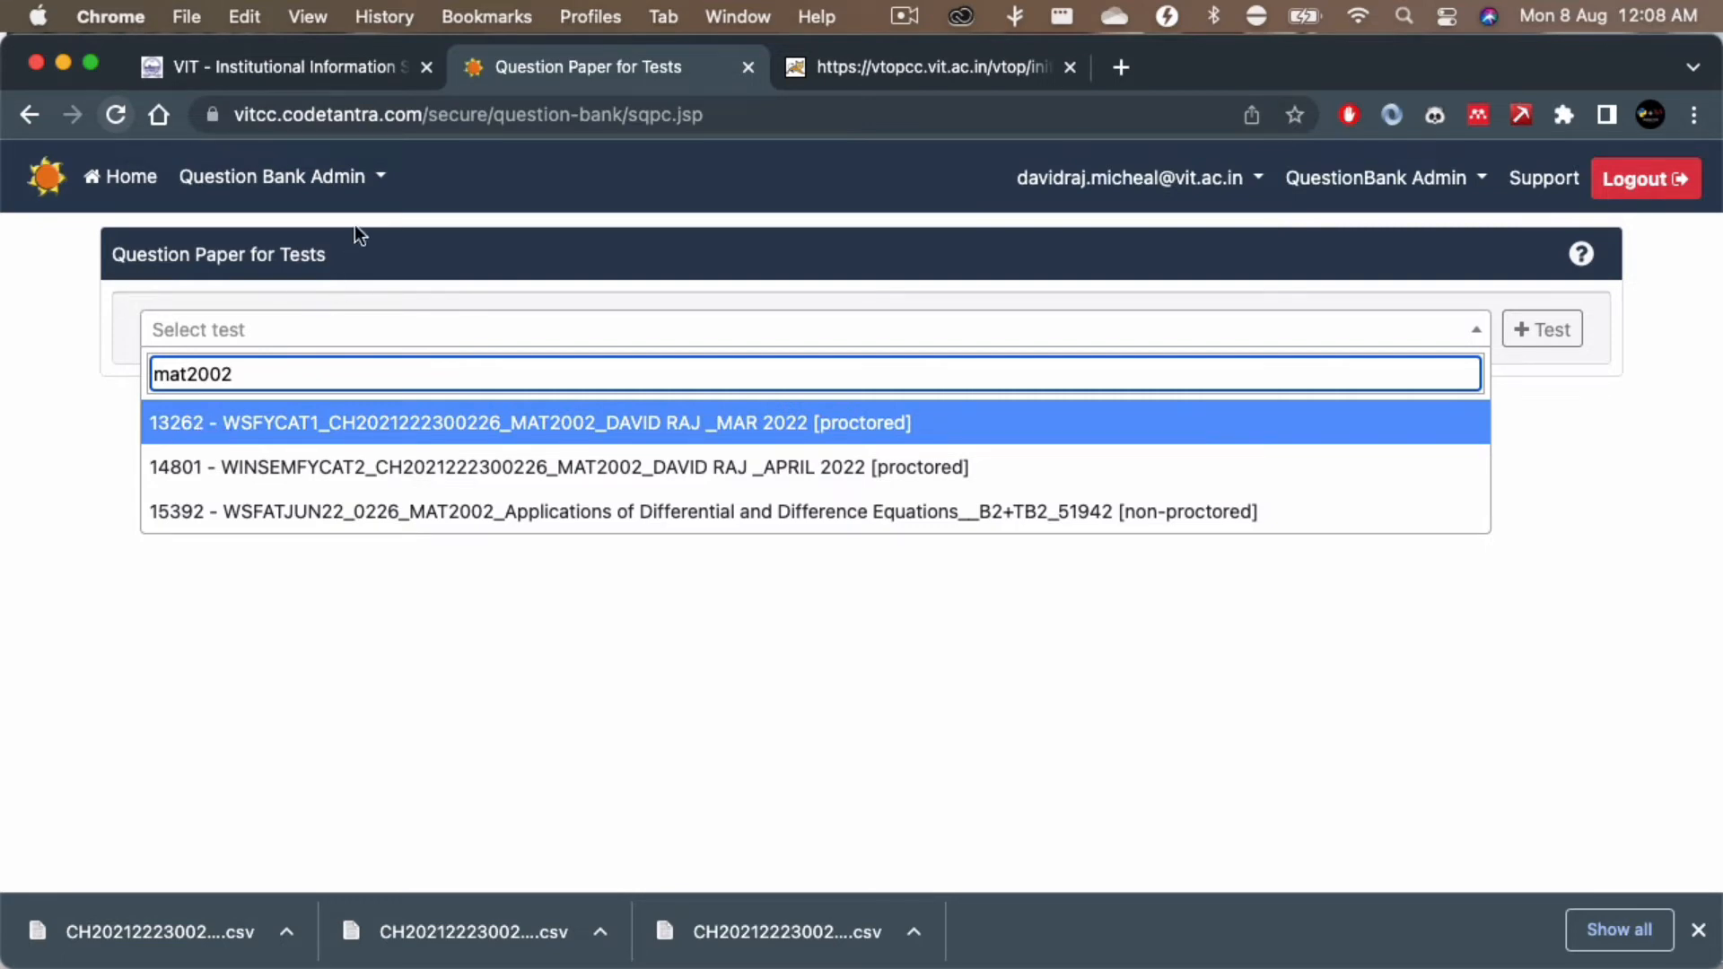
Step: Close the test search, change to the Faculty role and open the scheduled test results with its test filter
{"action": "left_click", "coordinate": [403, 211]}
{"action": "left_click", "coordinate": [1401, 180]}
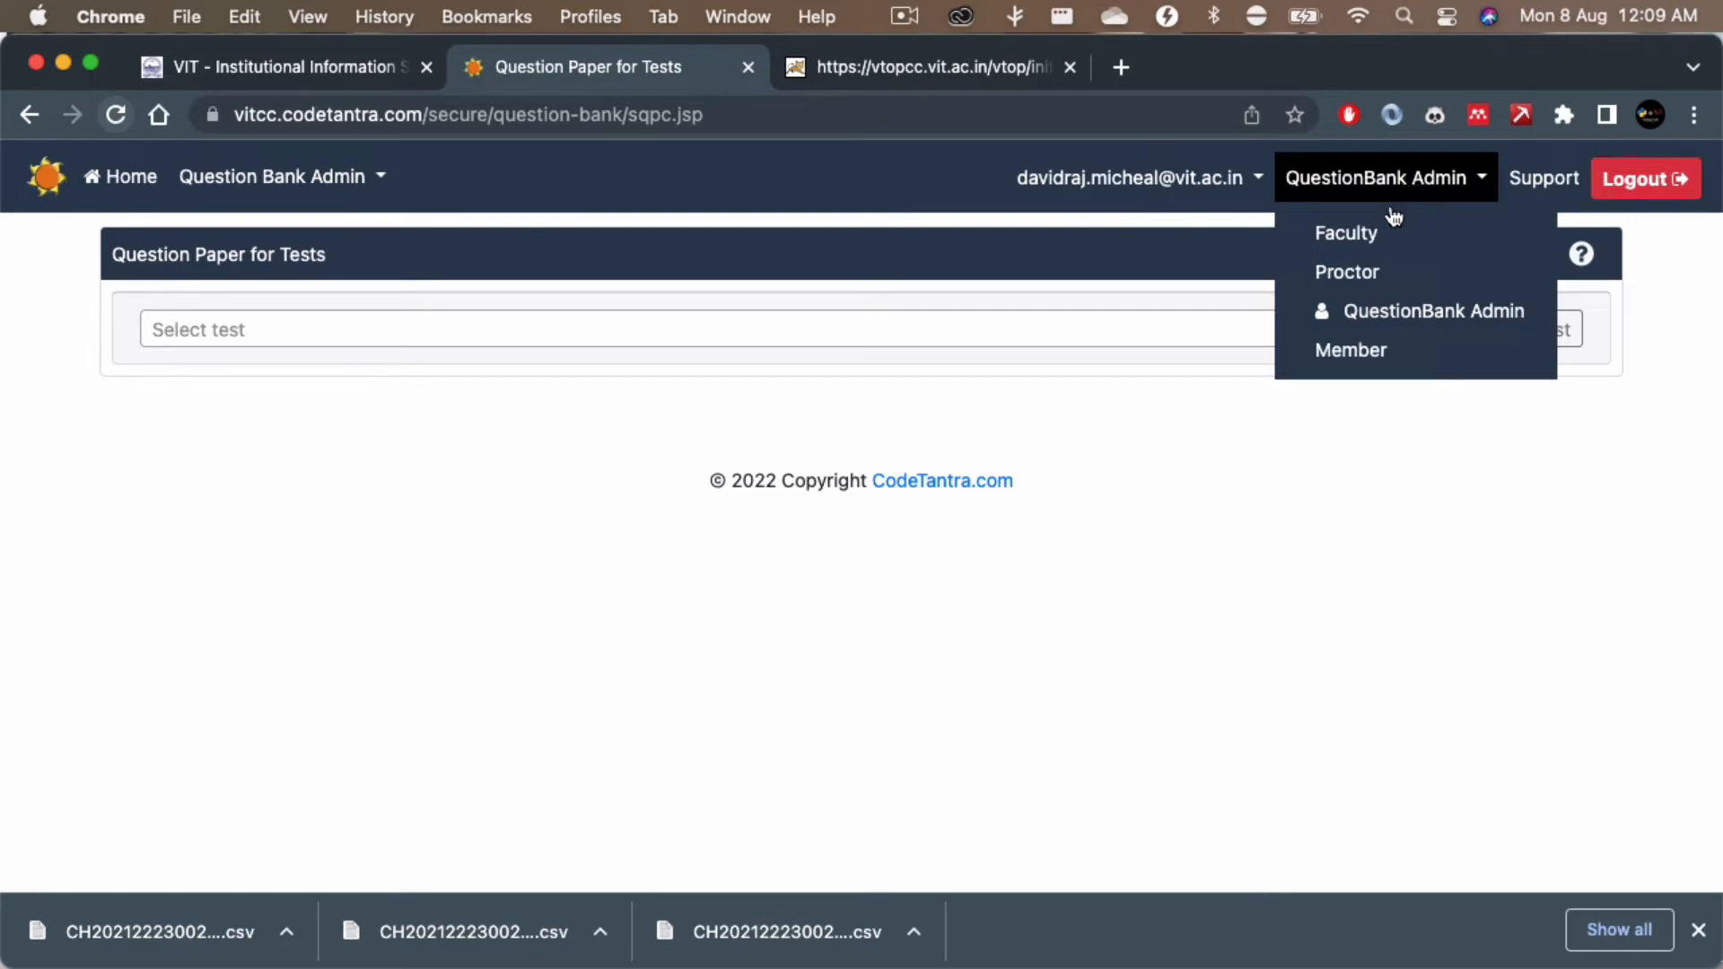
{"action": "left_click", "coordinate": [1372, 236]}
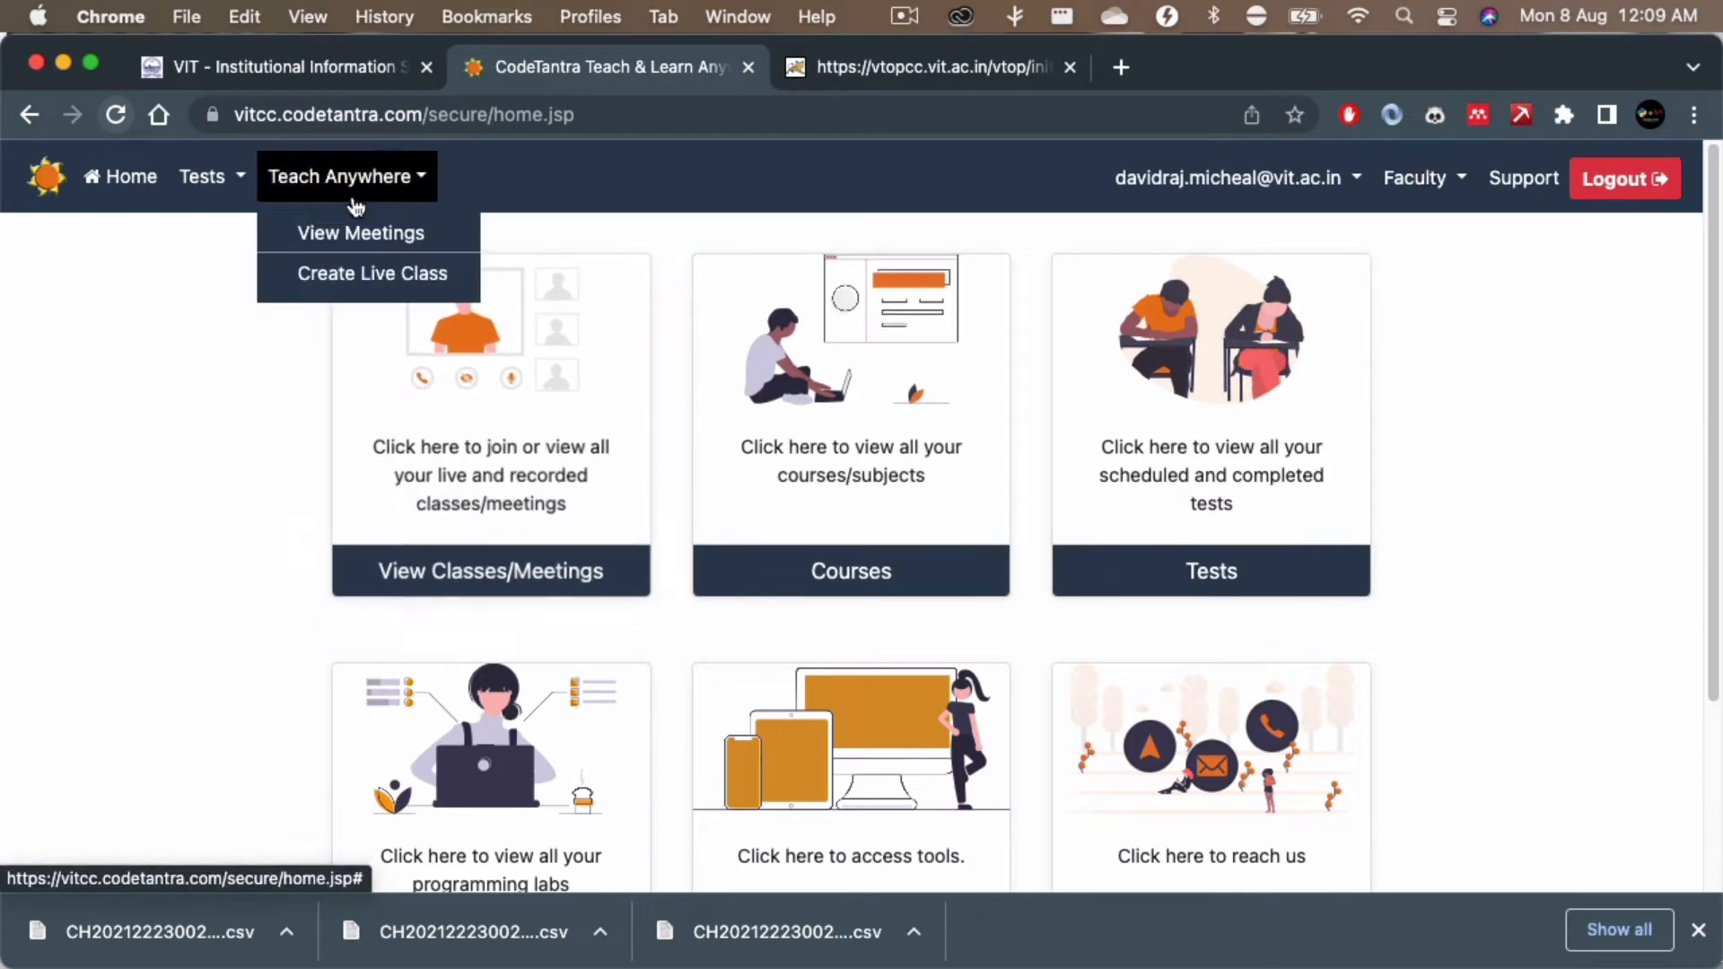
{"action": "mouse_move", "coordinate": [215, 187]}
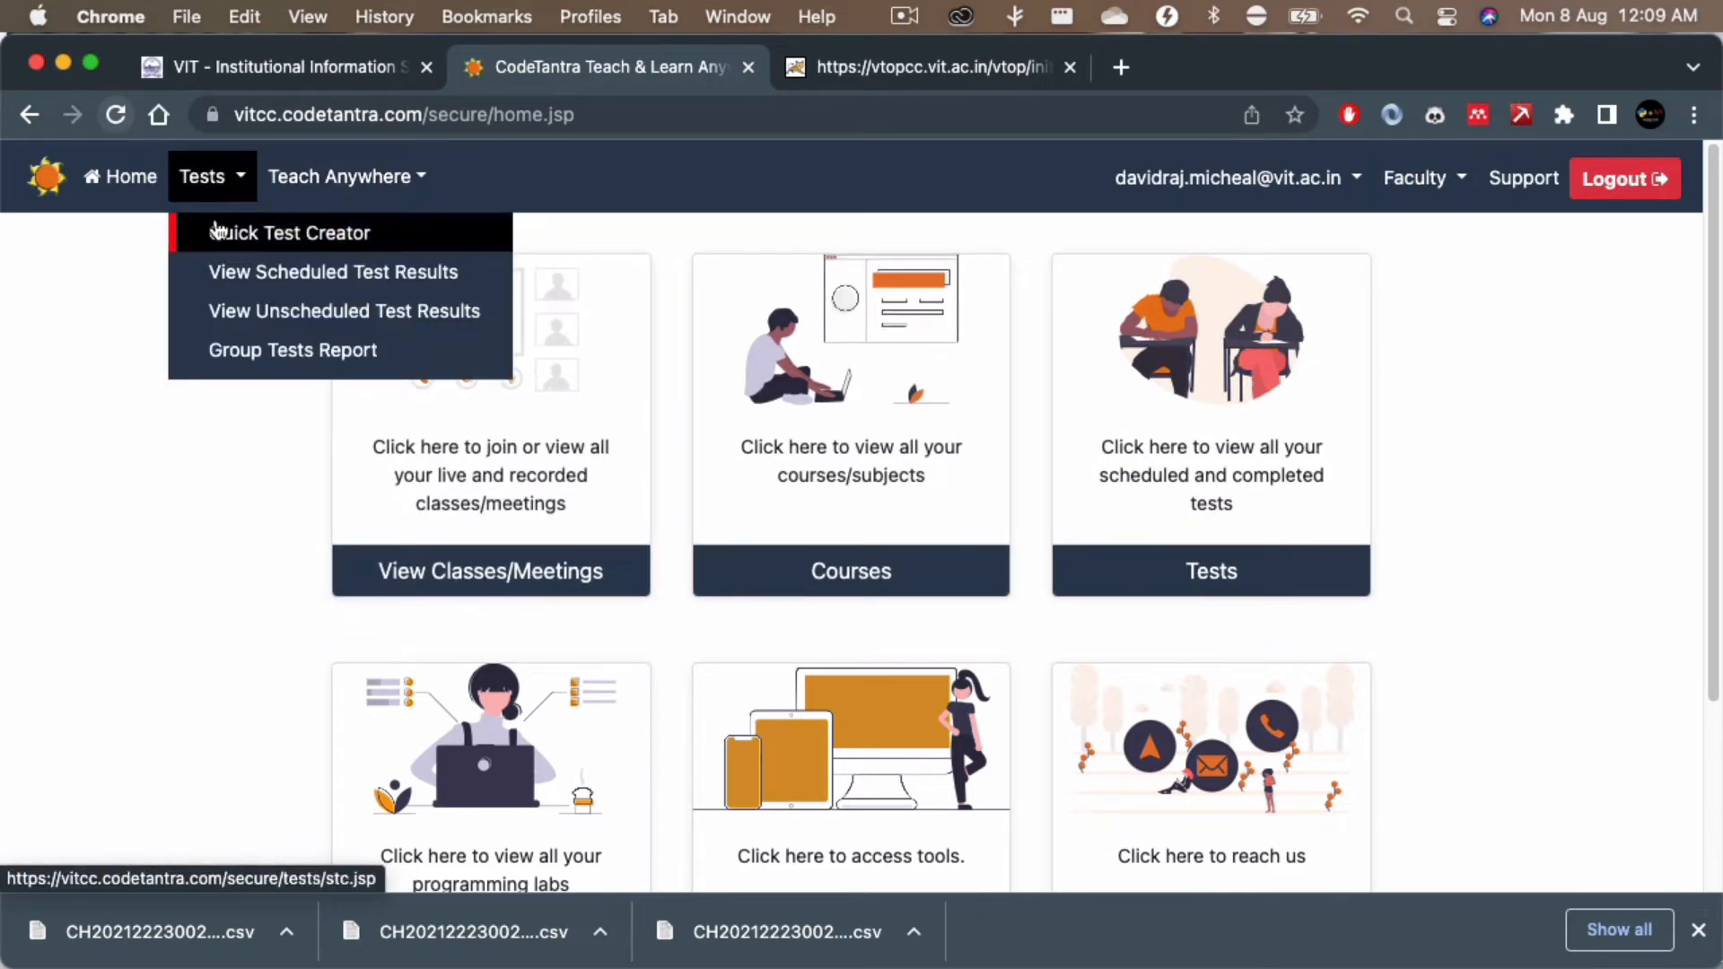
{"action": "left_click", "coordinate": [325, 275]}
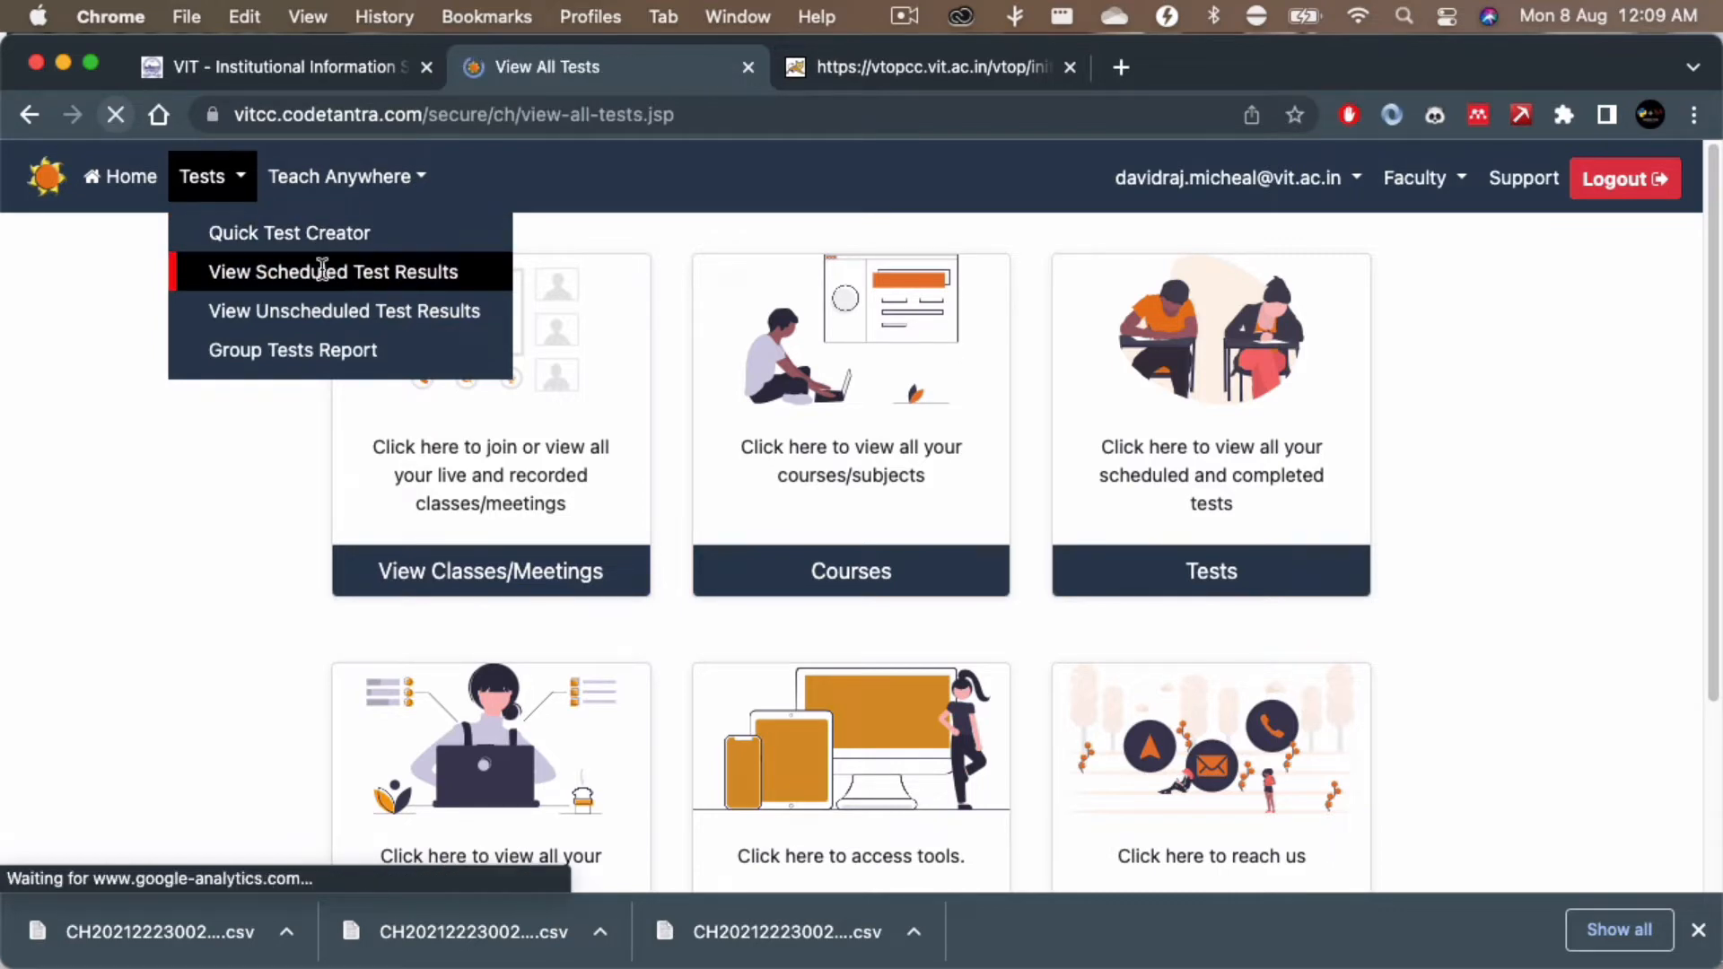
{"action": "scroll", "coordinate": [987, 539], "scroll_direction": "down", "scroll_amount": 1}
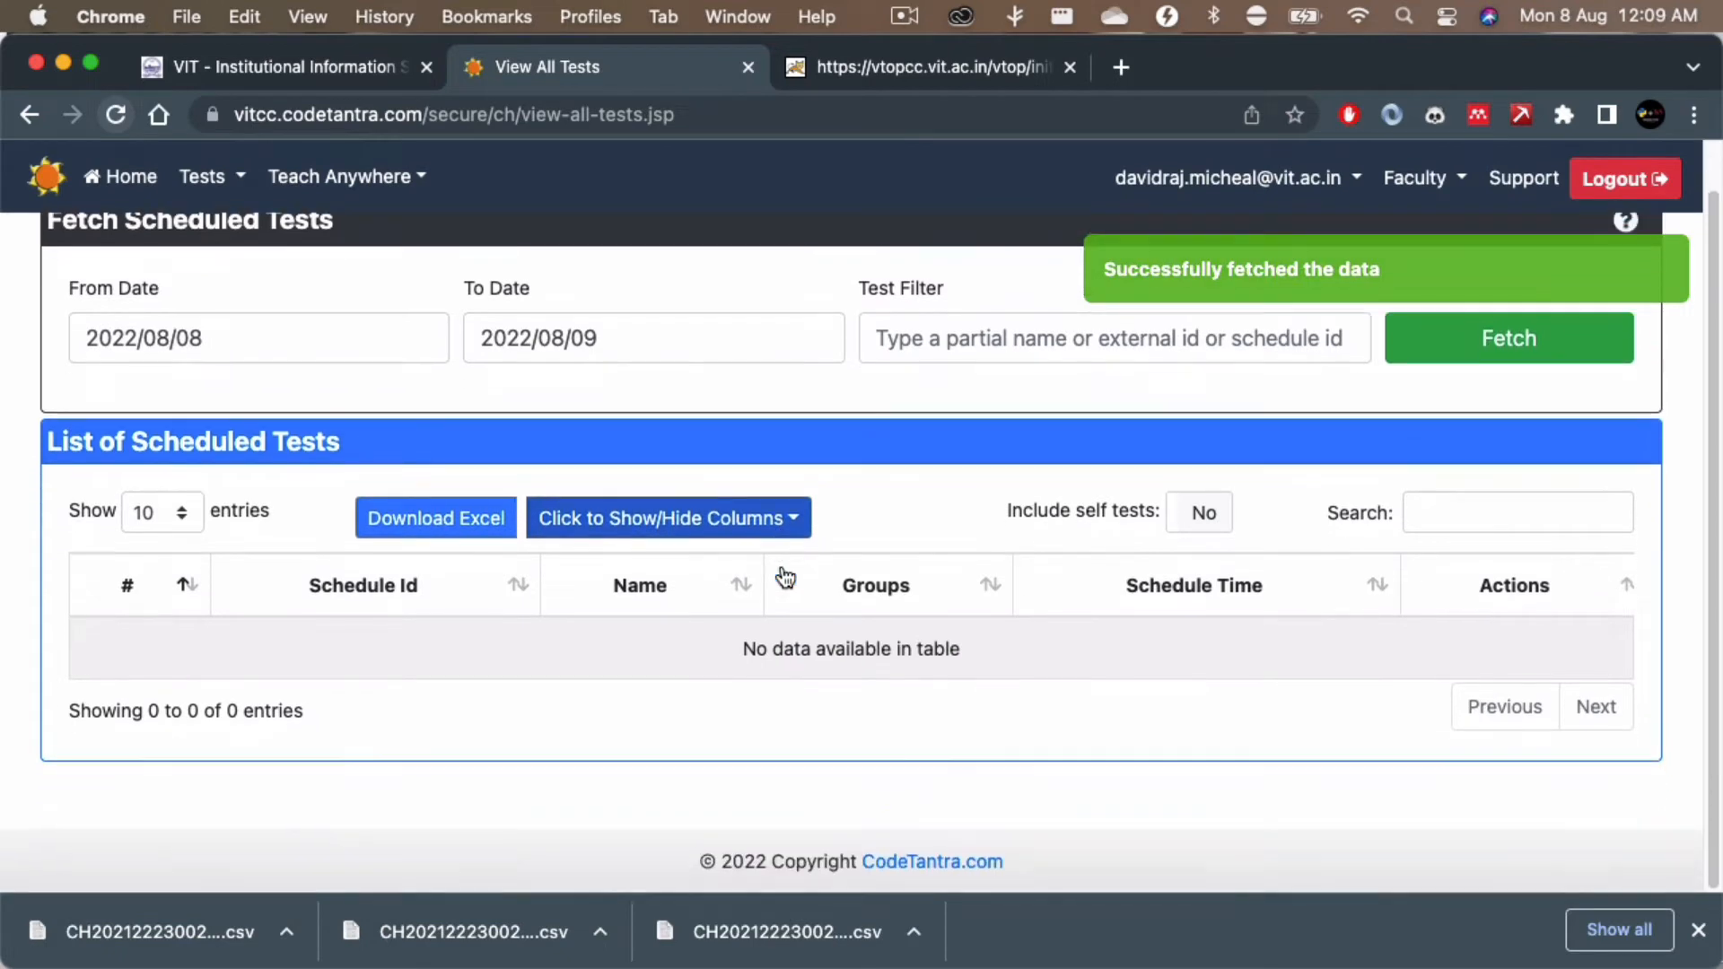
{"action": "scroll", "coordinate": [928, 532], "scroll_direction": "up", "scroll_amount": 1}
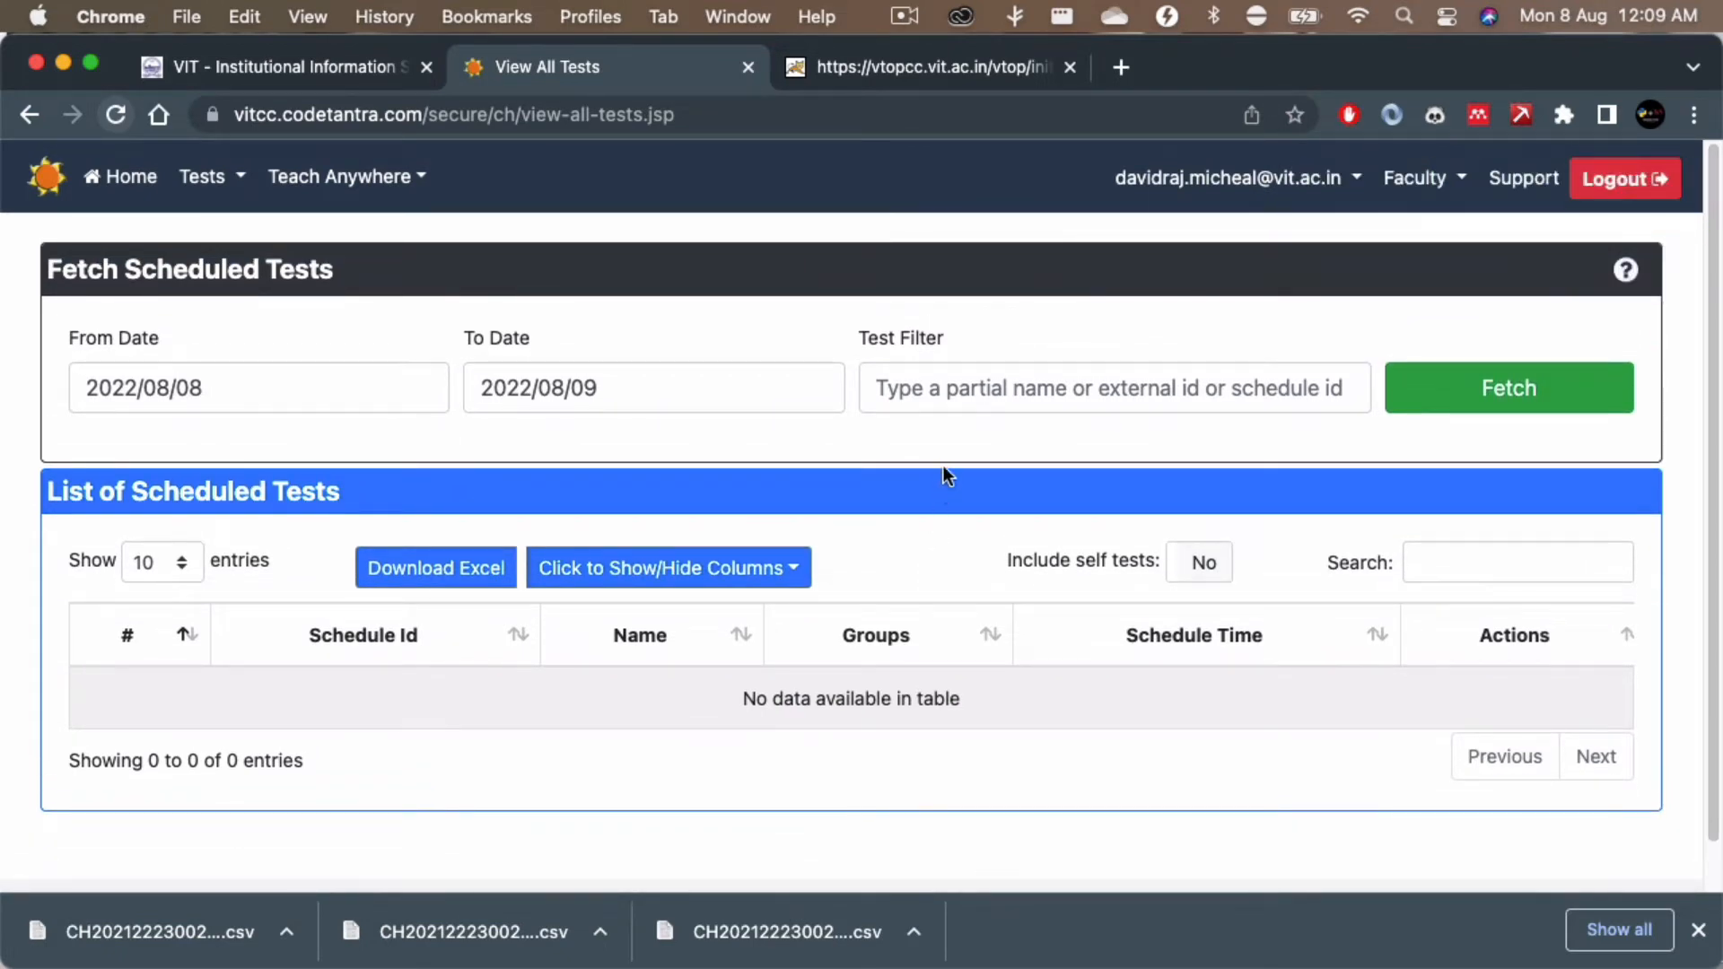
{"action": "left_click", "coordinate": [983, 391]}
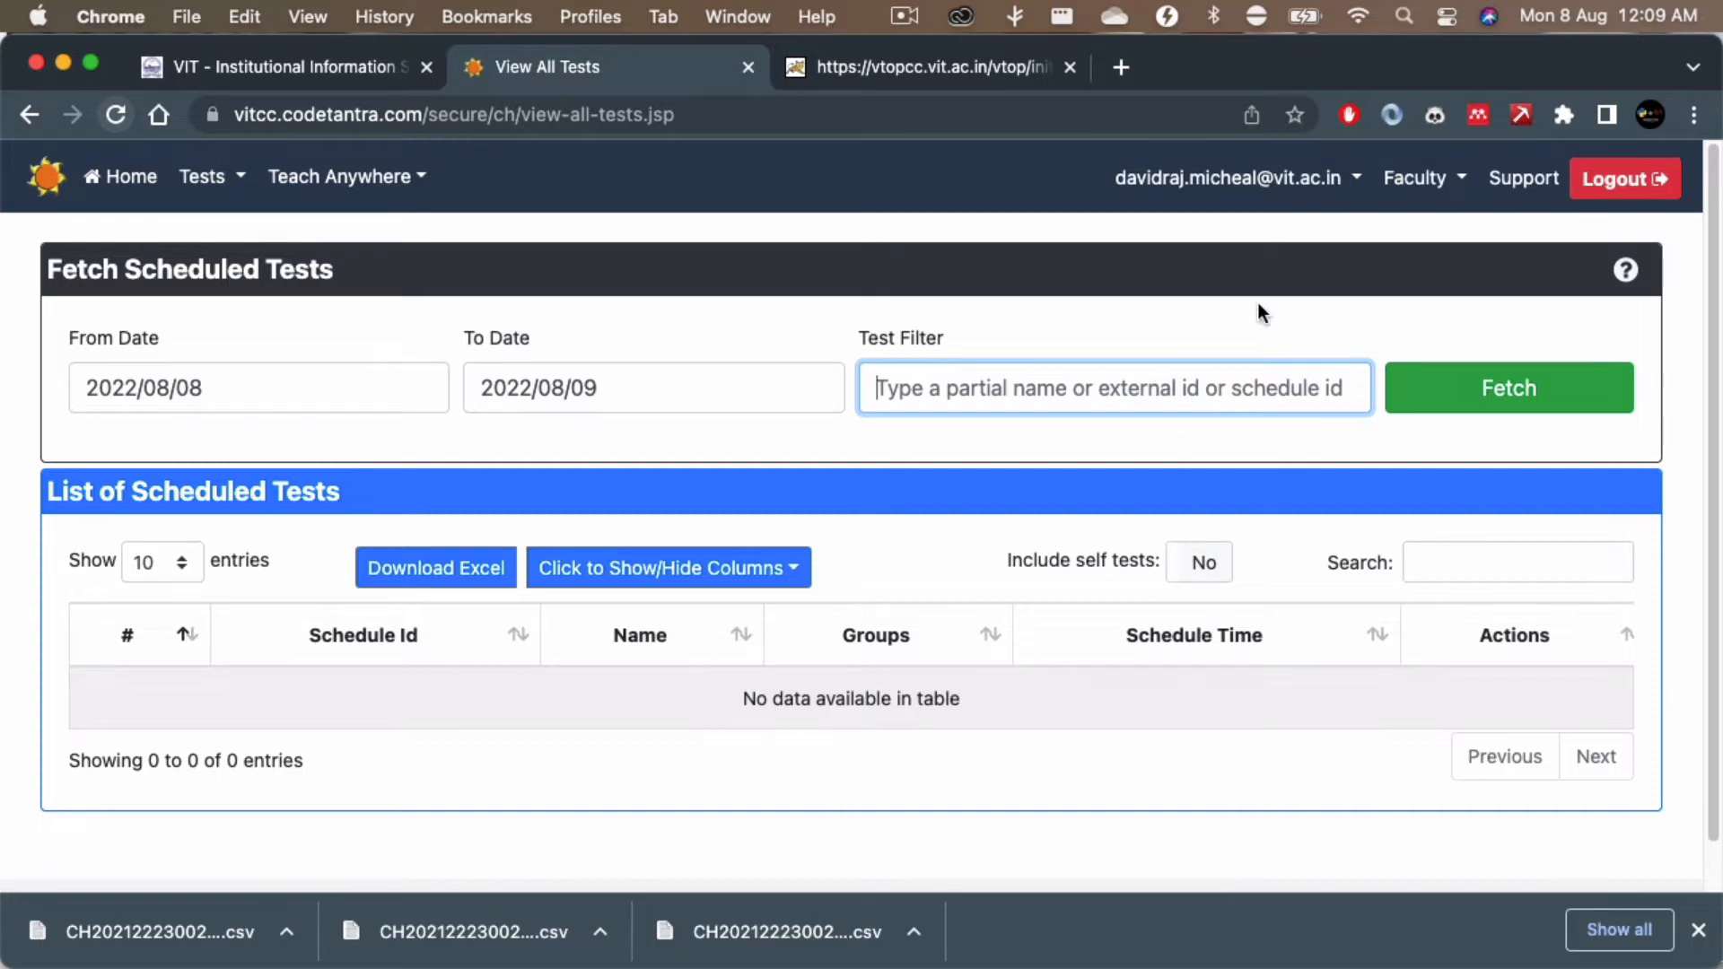
Step: Open vitcc.codetantra.com in a second tab placed before the VTOP tab and log in
{"action": "left_click", "coordinate": [1120, 67]}
{"action": "type", "text": "vi"}
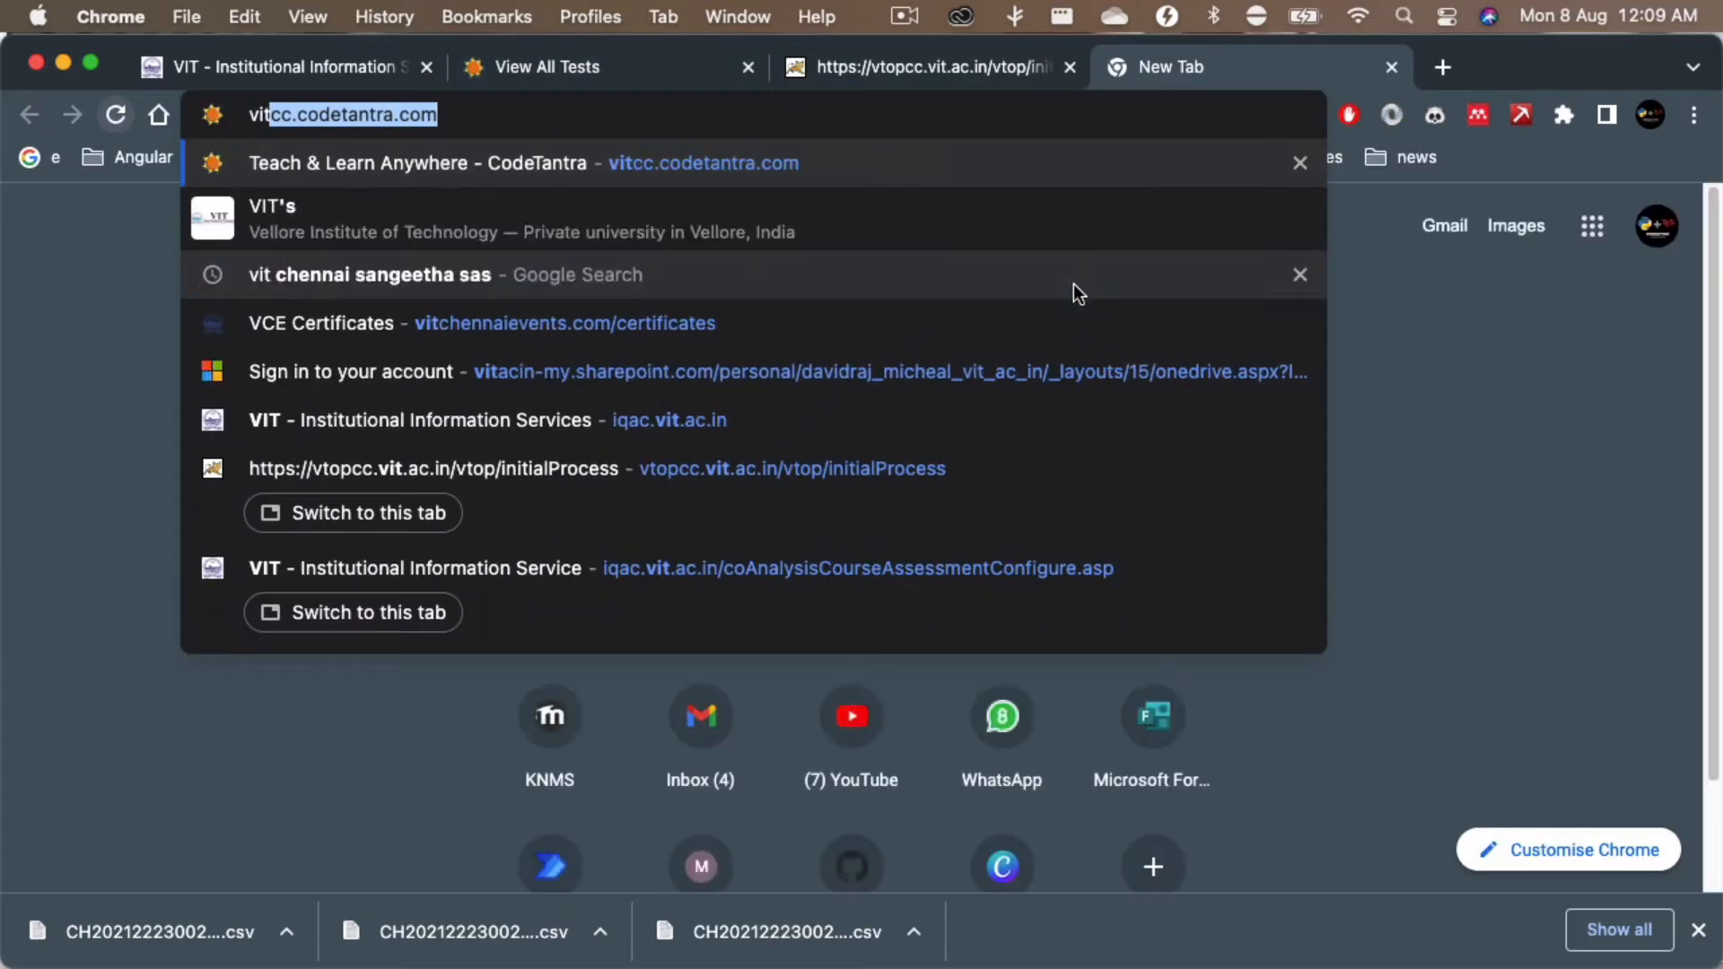
{"action": "key", "text": "Return"}
{"action": "left_click_drag", "start_coordinate": [966, 72], "coordinate": [1371, 81]}
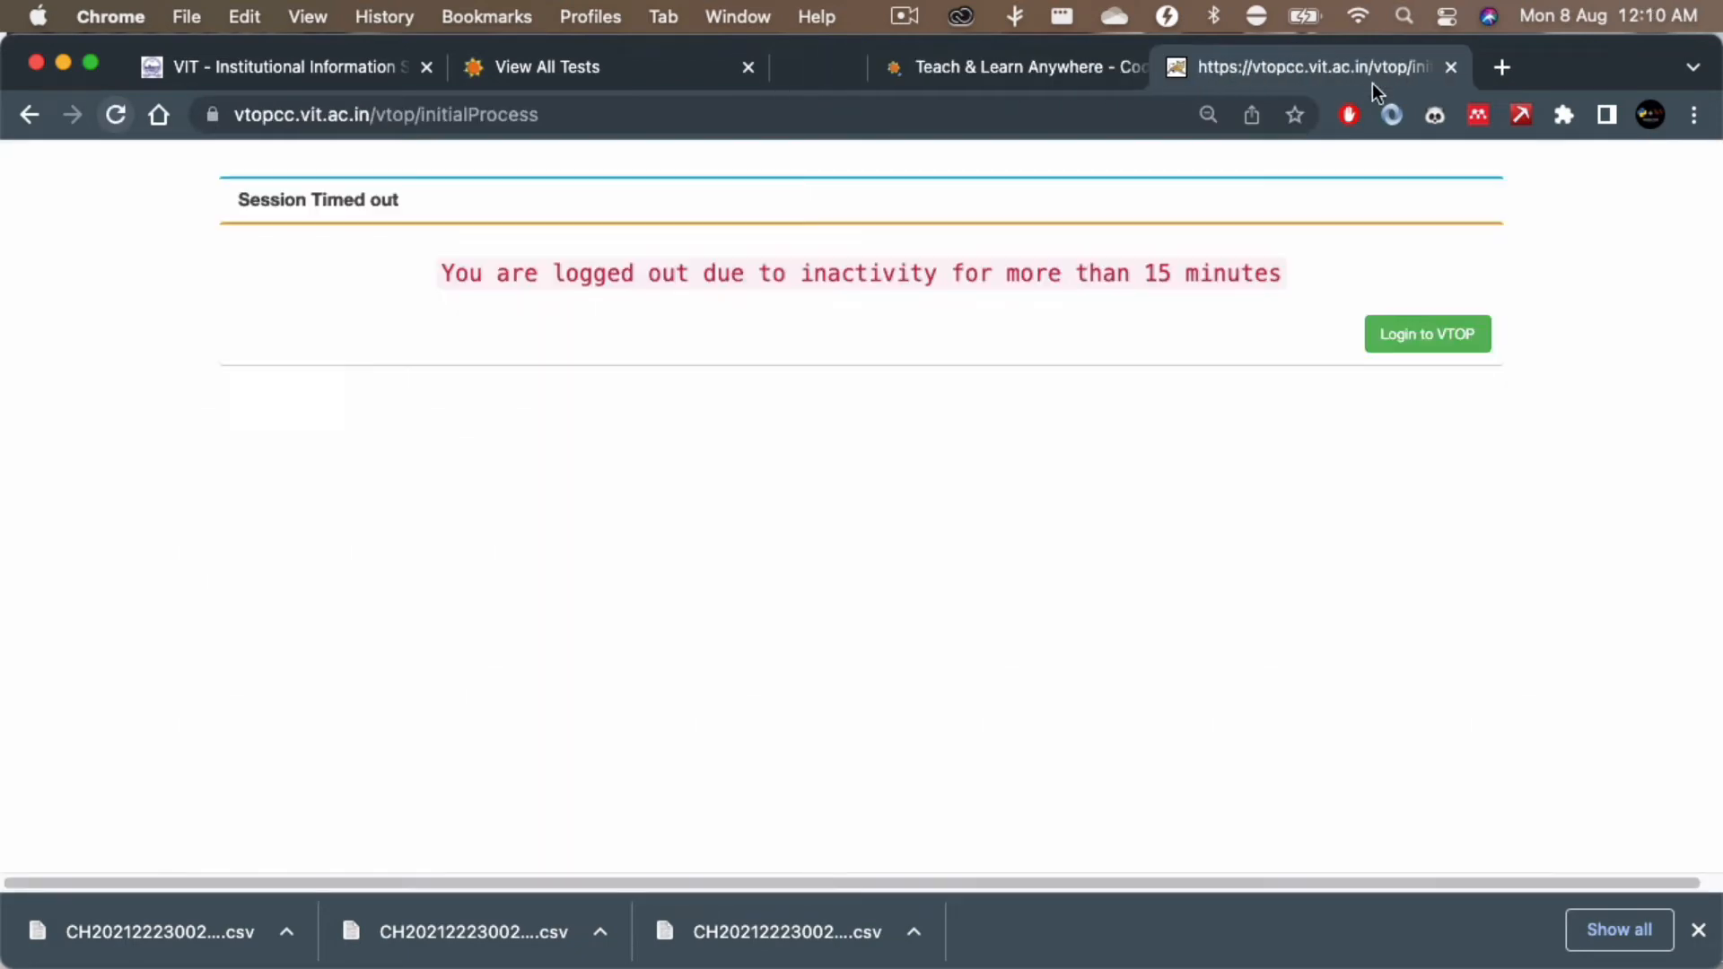
{"action": "left_click", "coordinate": [844, 74]}
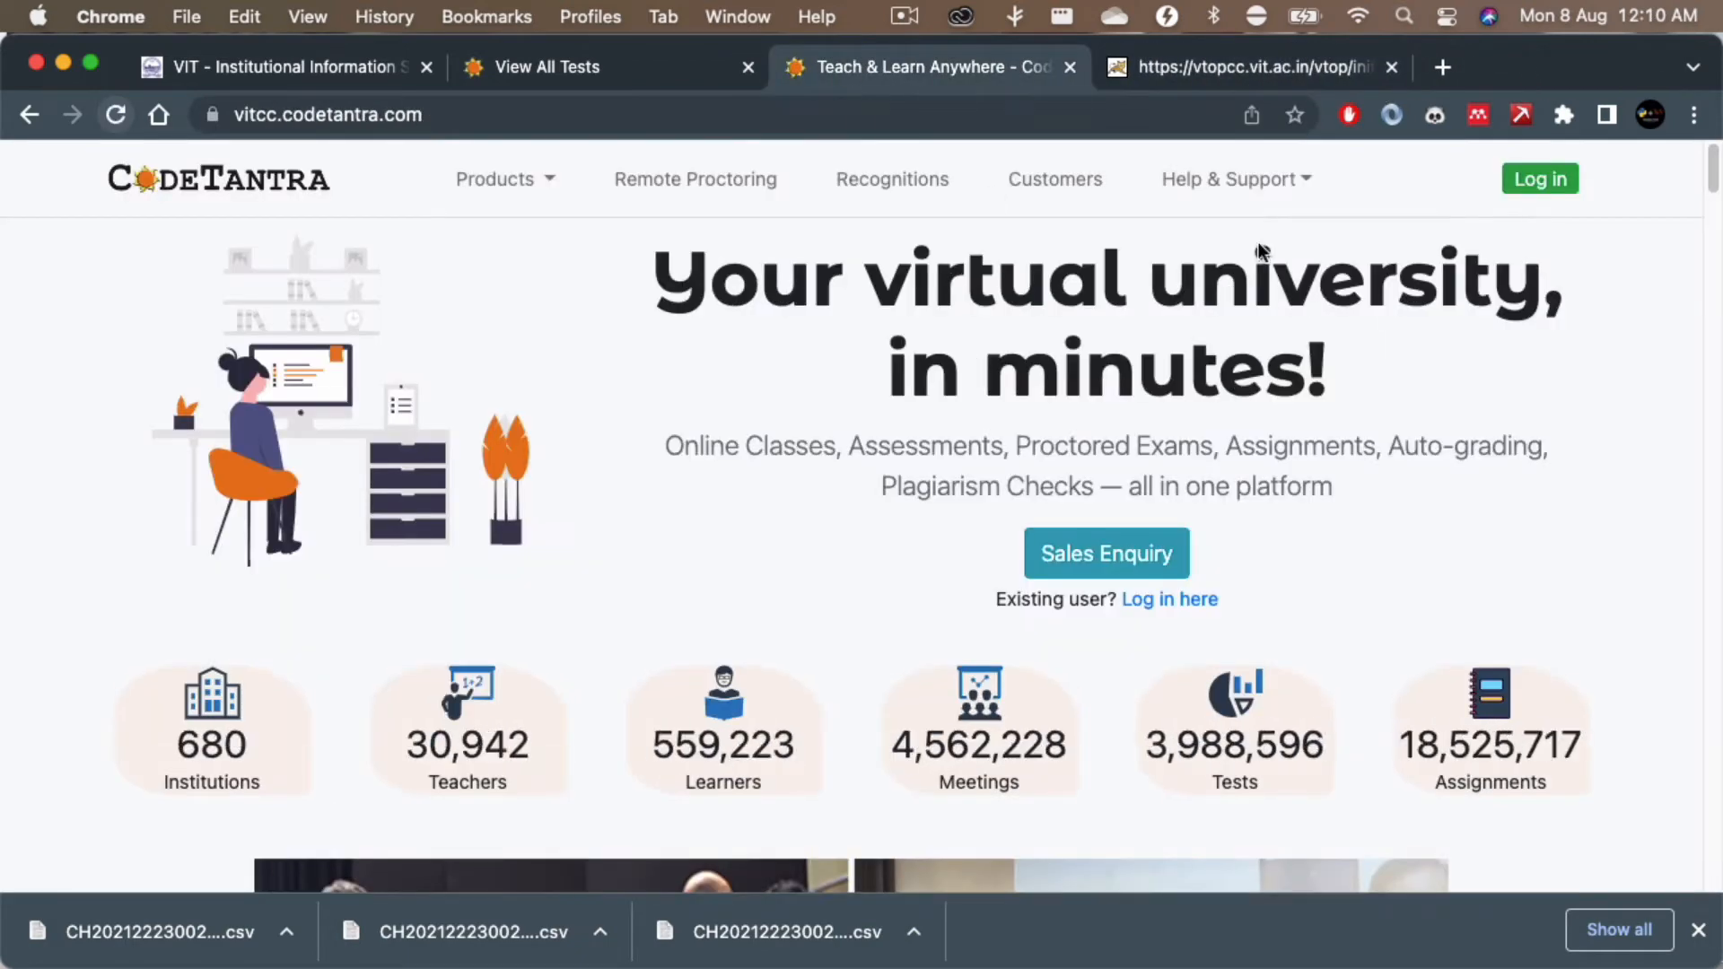
{"action": "left_click", "coordinate": [1545, 179]}
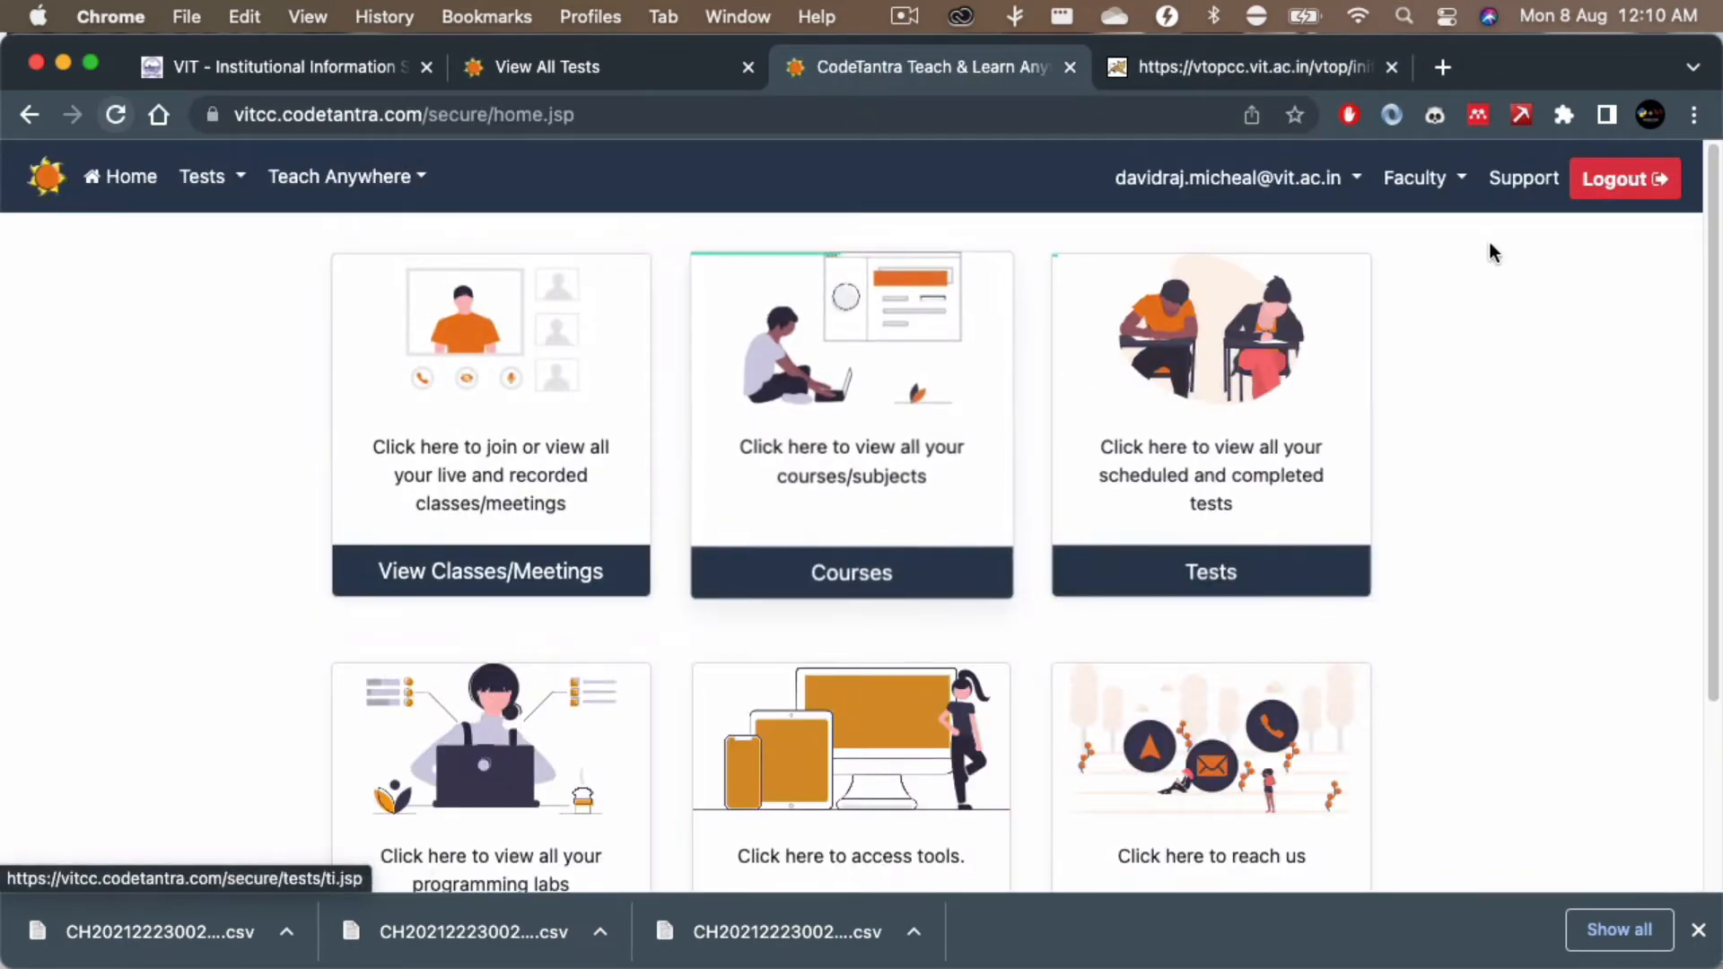
Step: Change to the QuestionBank Admin role in the second CodeTantra tab and look up the mat2002 test IDs
{"action": "left_click", "coordinate": [1443, 181]}
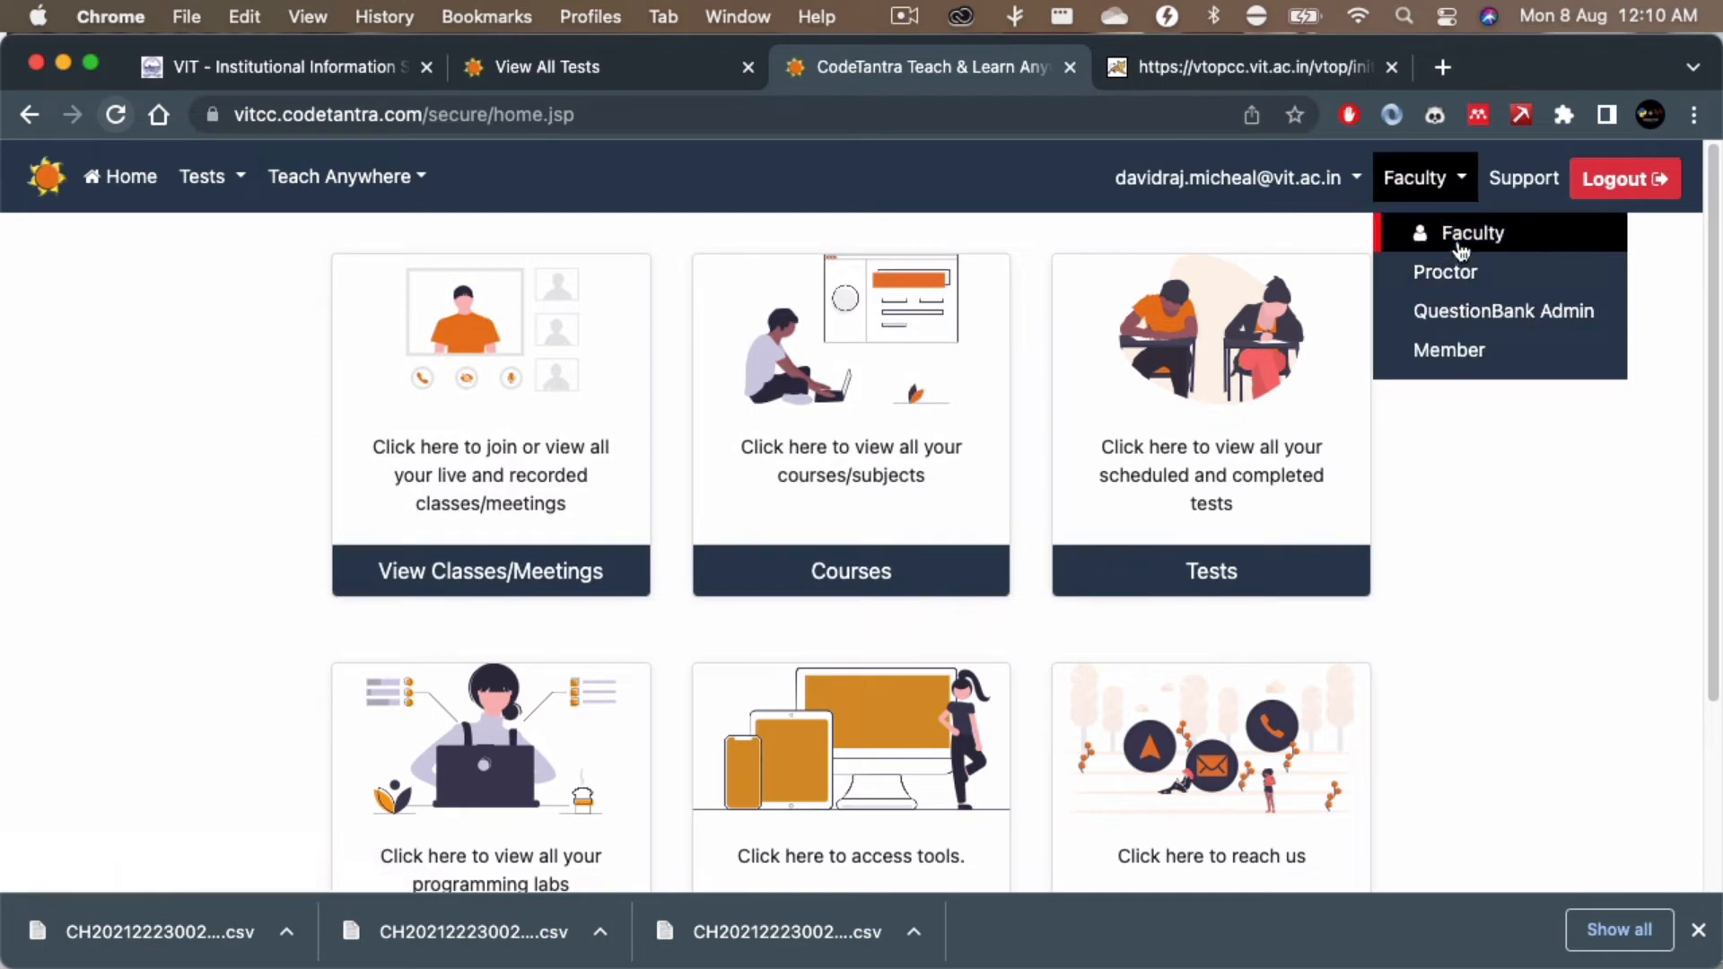
{"action": "left_click", "coordinate": [1460, 238]}
{"action": "left_click", "coordinate": [1441, 177]}
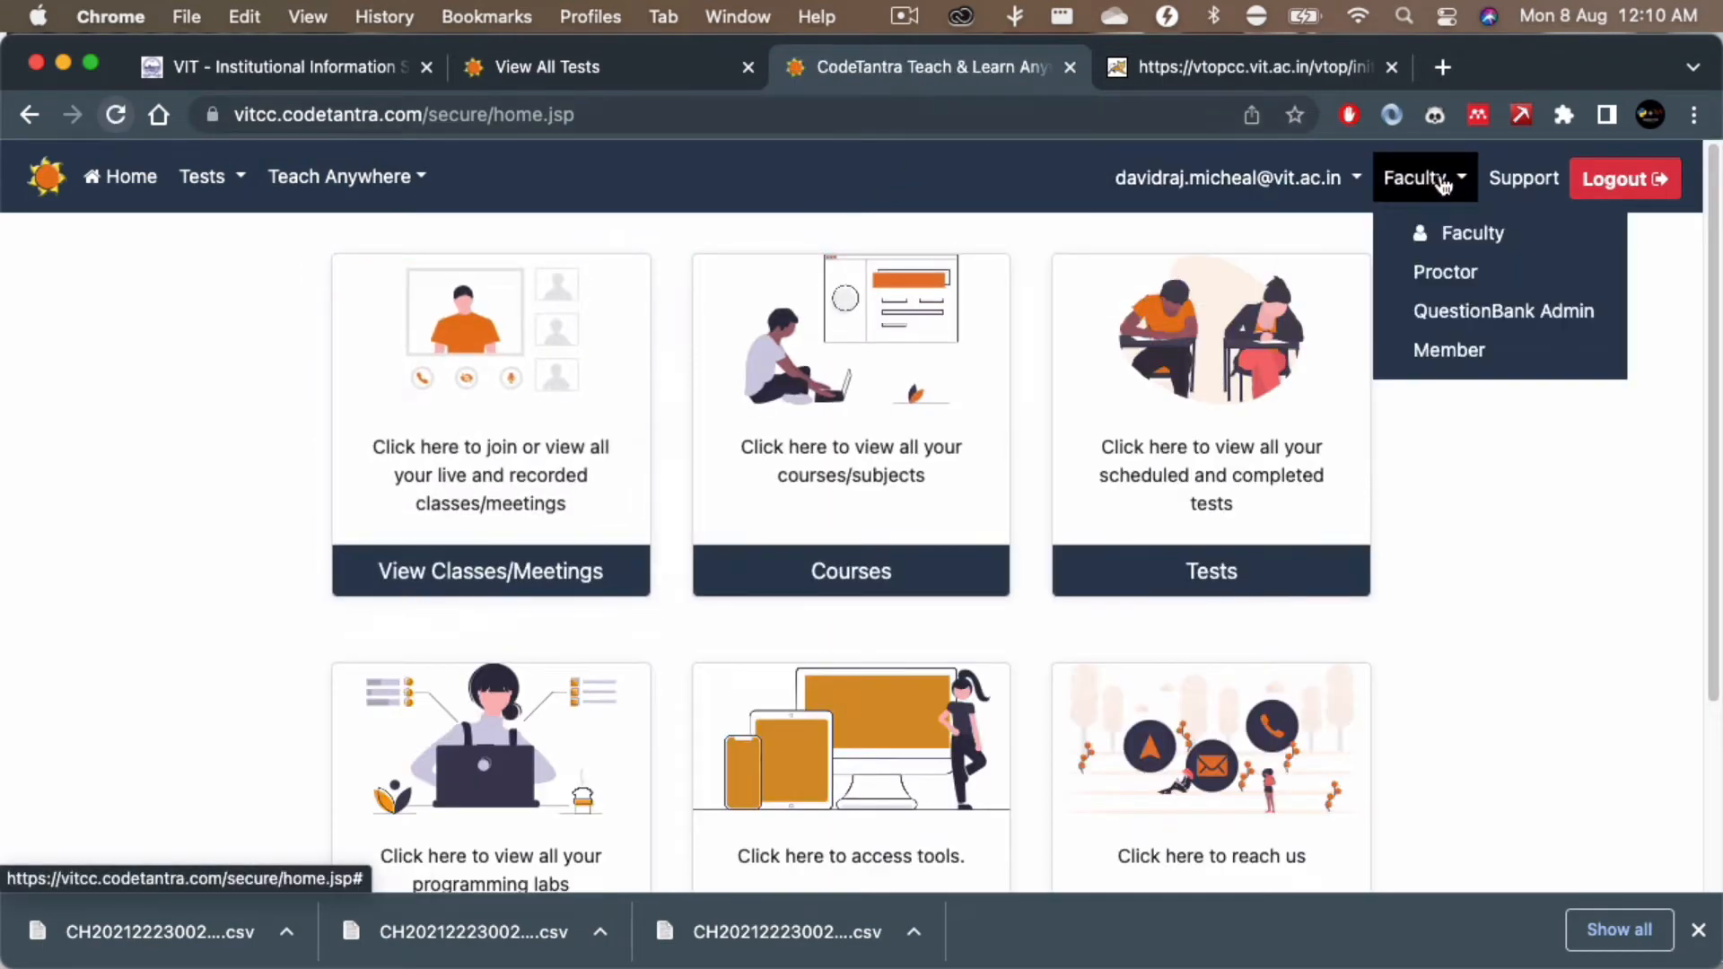
{"action": "left_click", "coordinate": [1445, 314]}
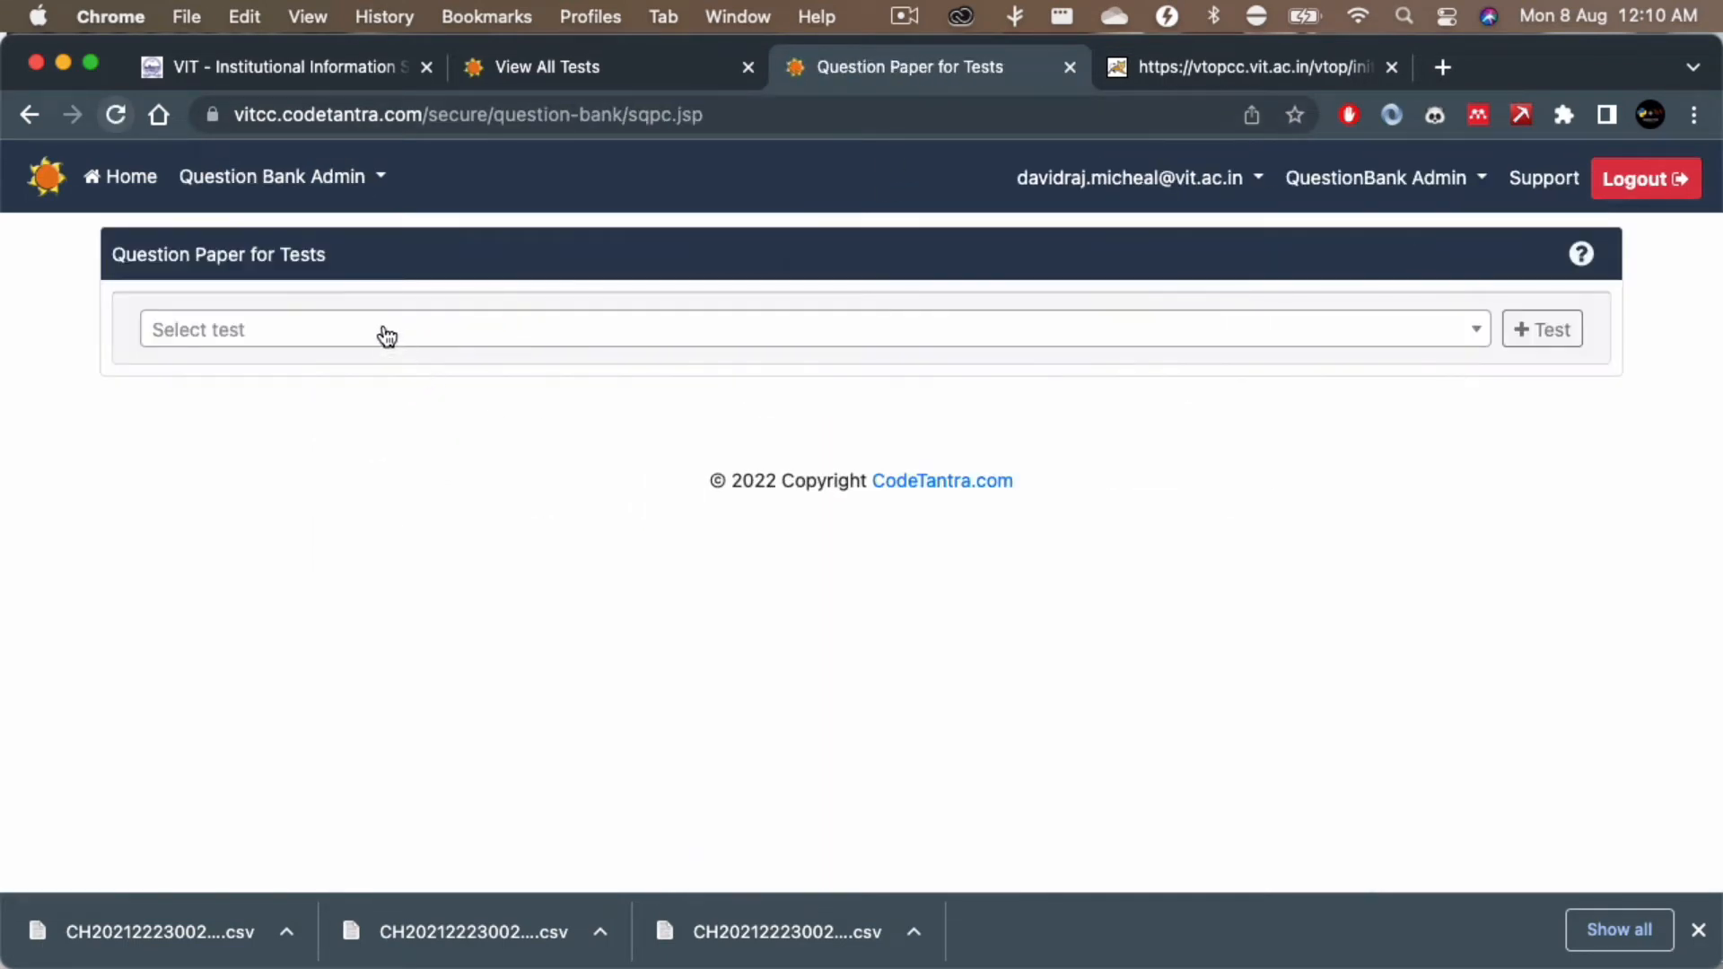
{"action": "left_click", "coordinate": [387, 336]}
{"action": "type", "text": "mat20"}
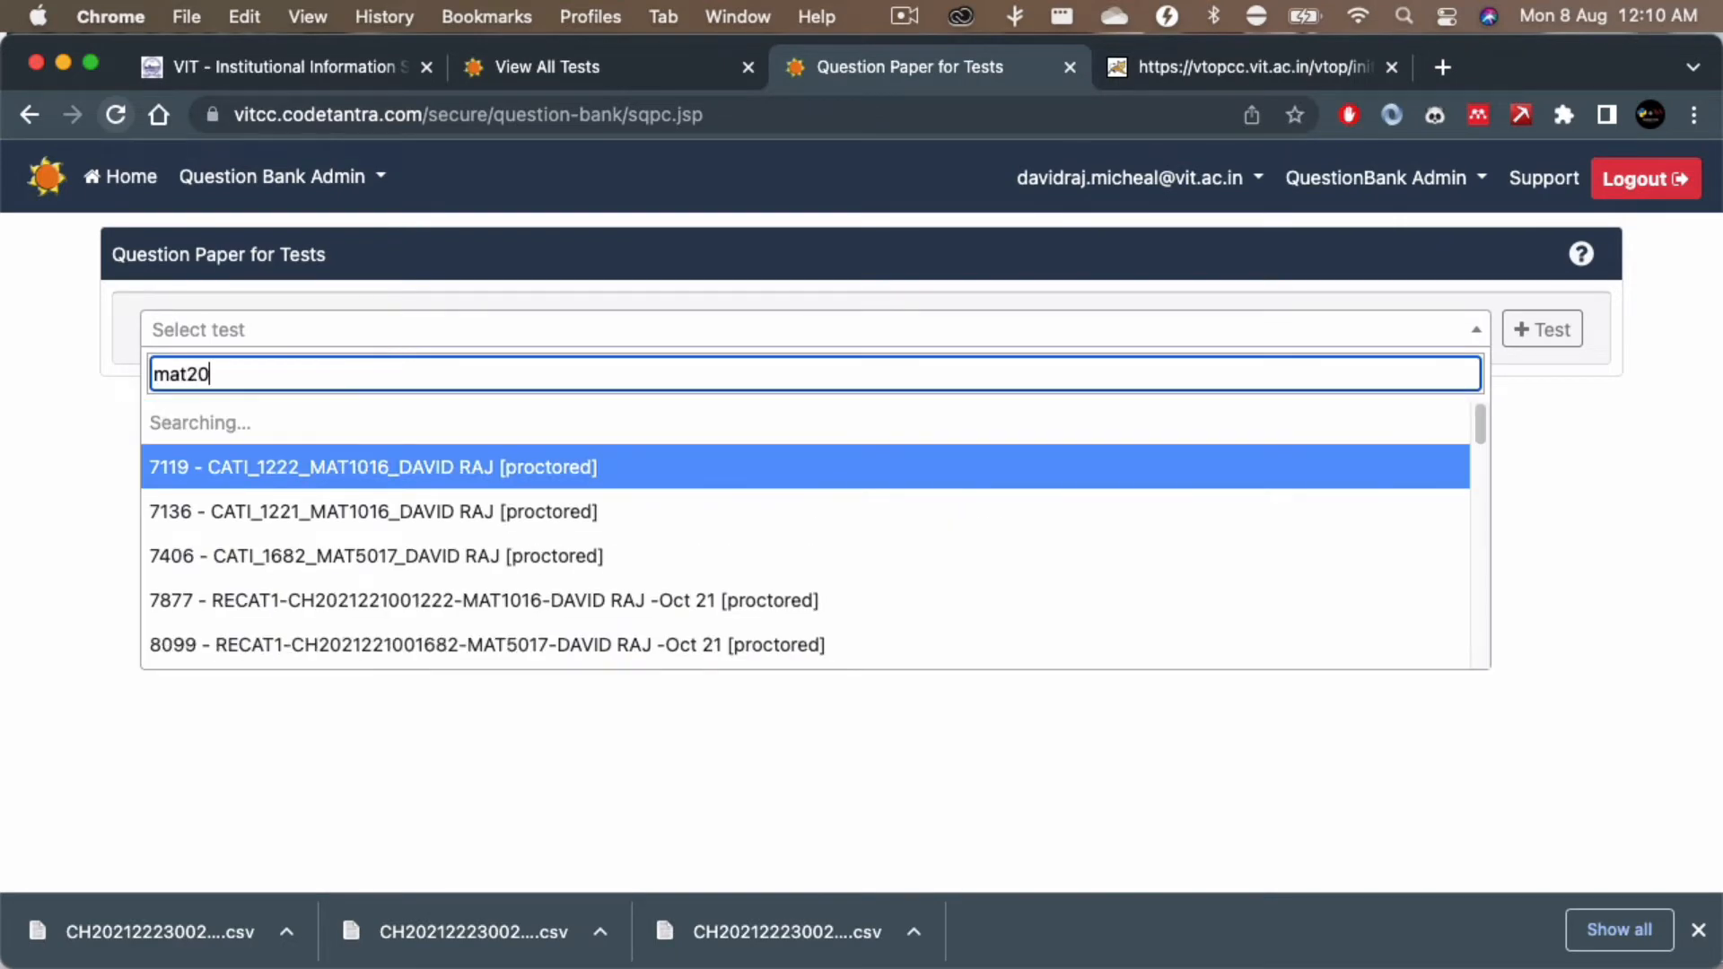
{"action": "type", "text": "02"}
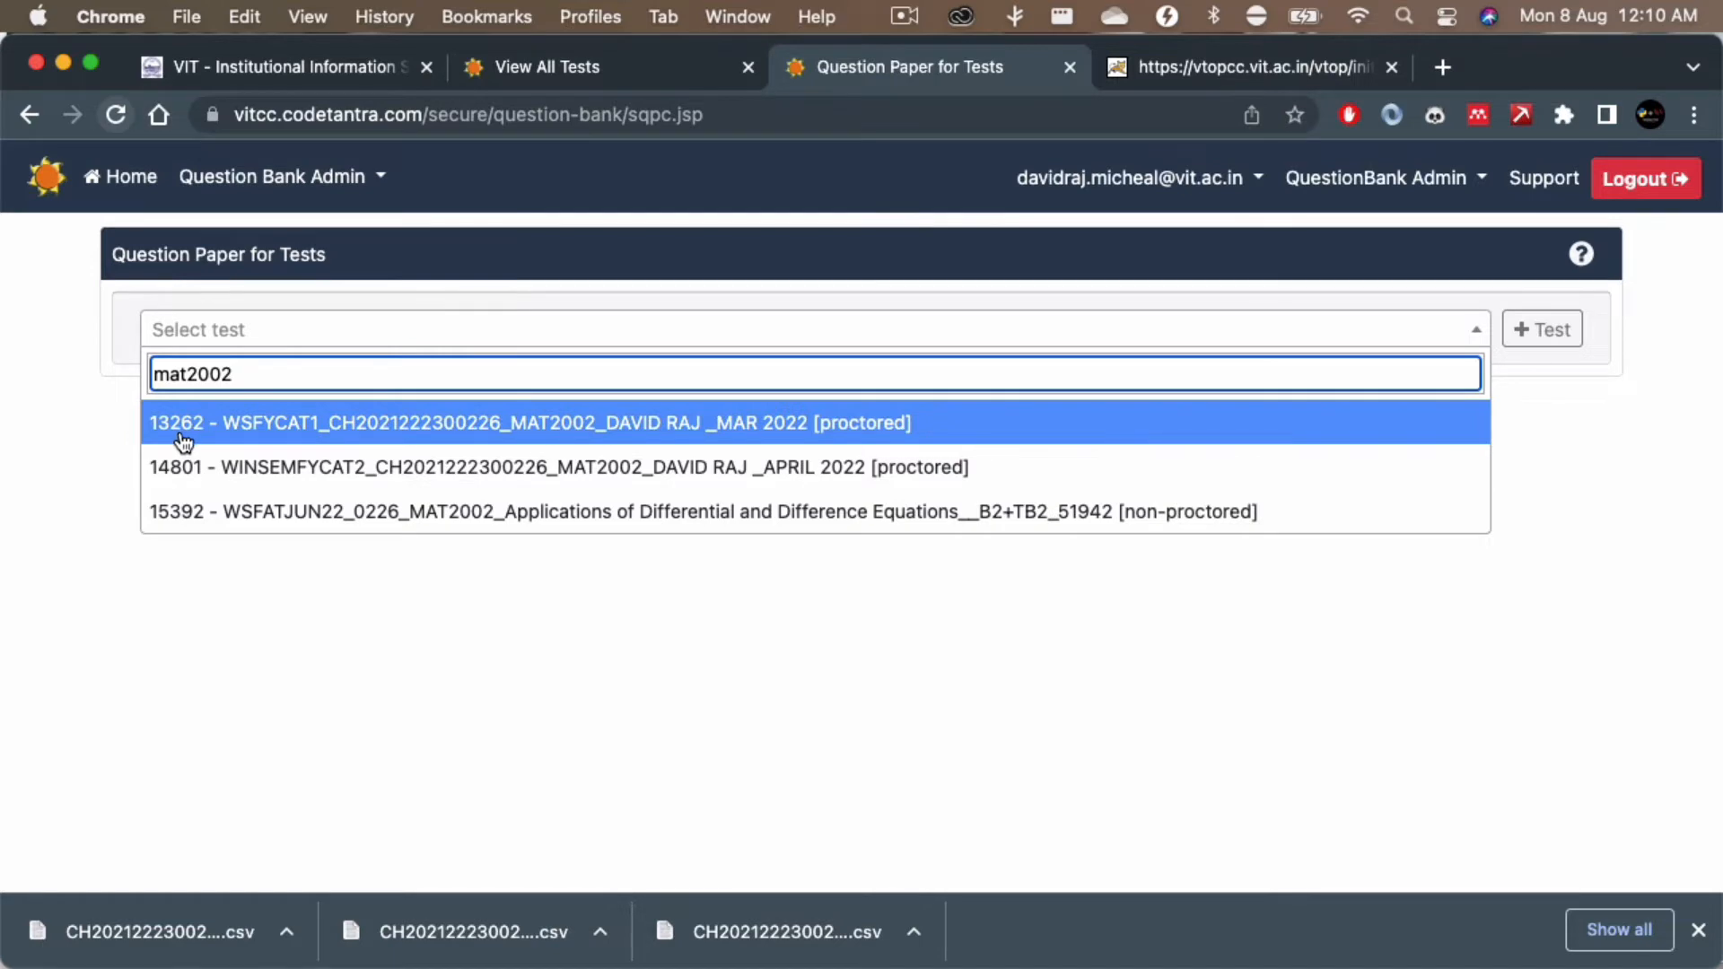
Step: Return to the scheduled tests page, filter by schedule ID 13262 and fetch the matching test
{"action": "left_click", "coordinate": [643, 68]}
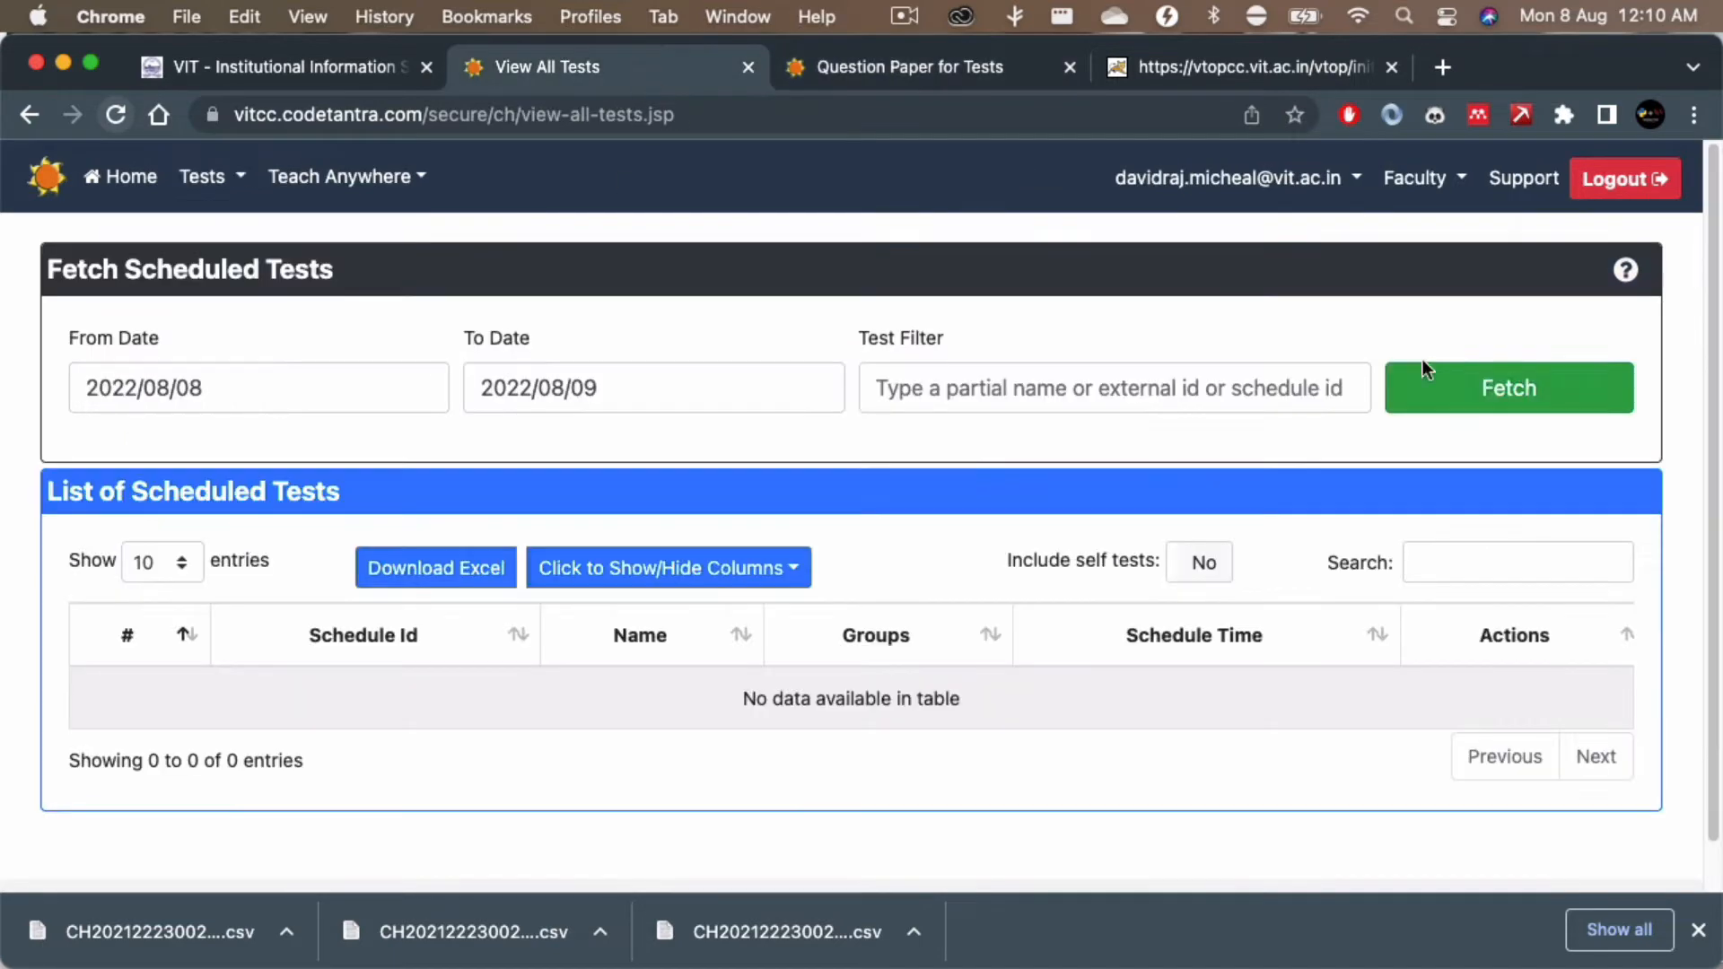
{"action": "left_click", "coordinate": [1248, 397]}
{"action": "type", "text": "13"}
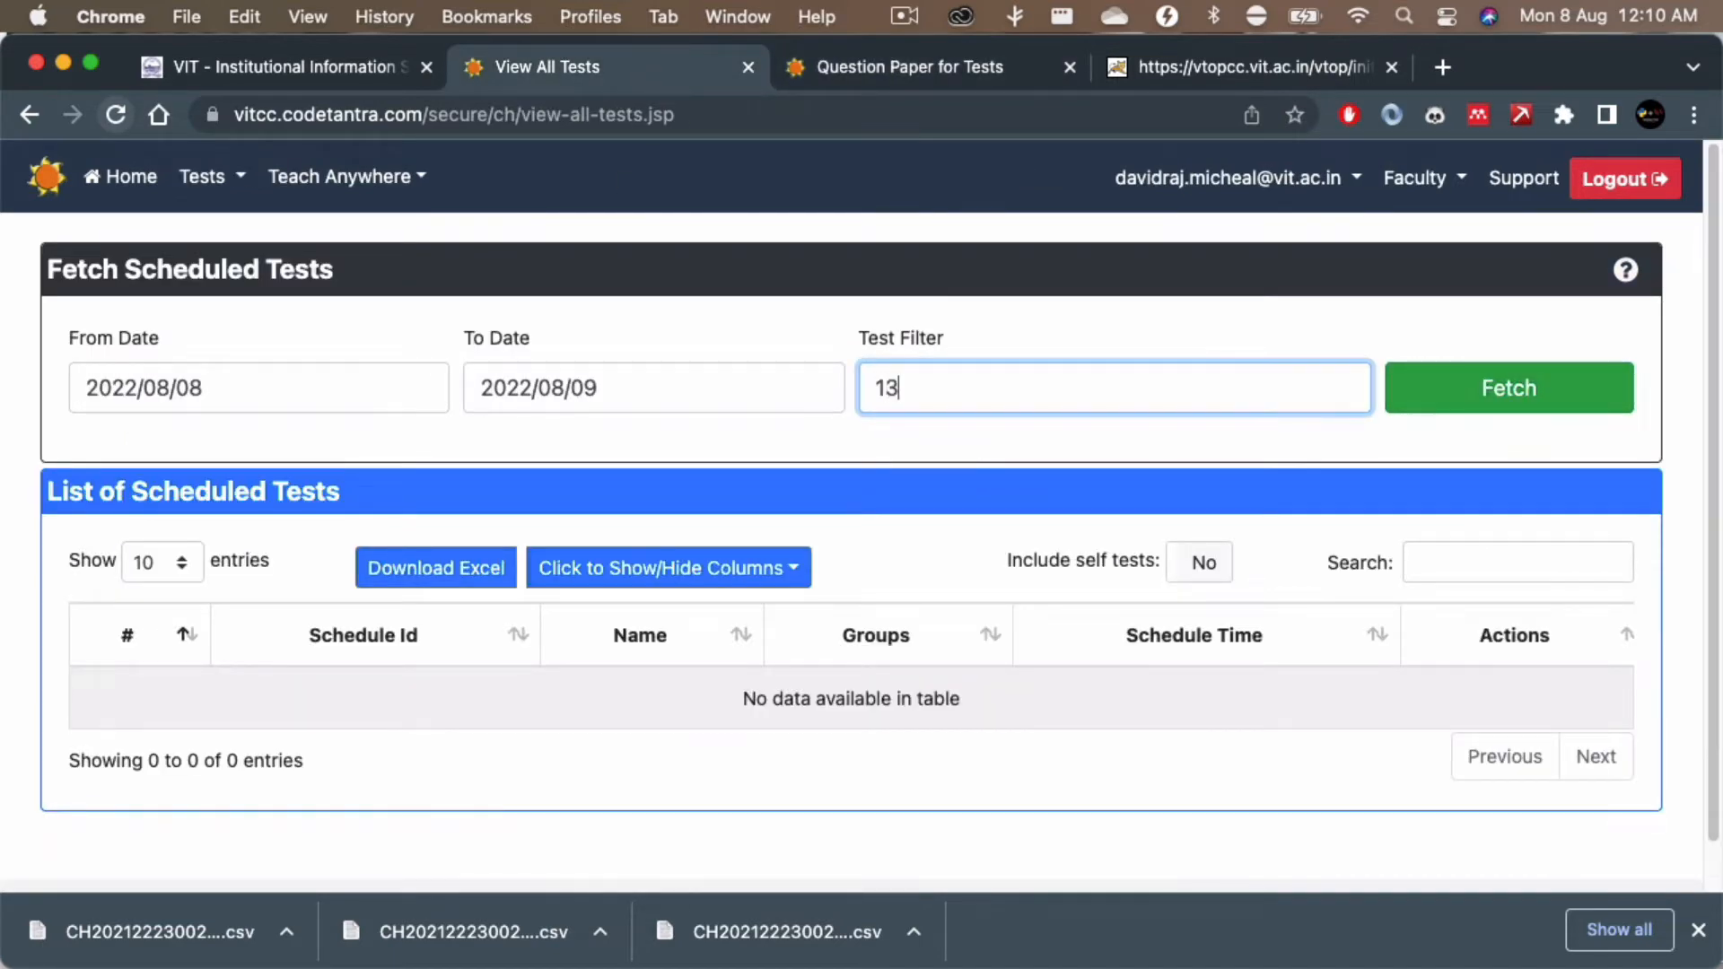
{"action": "type", "text": "262"}
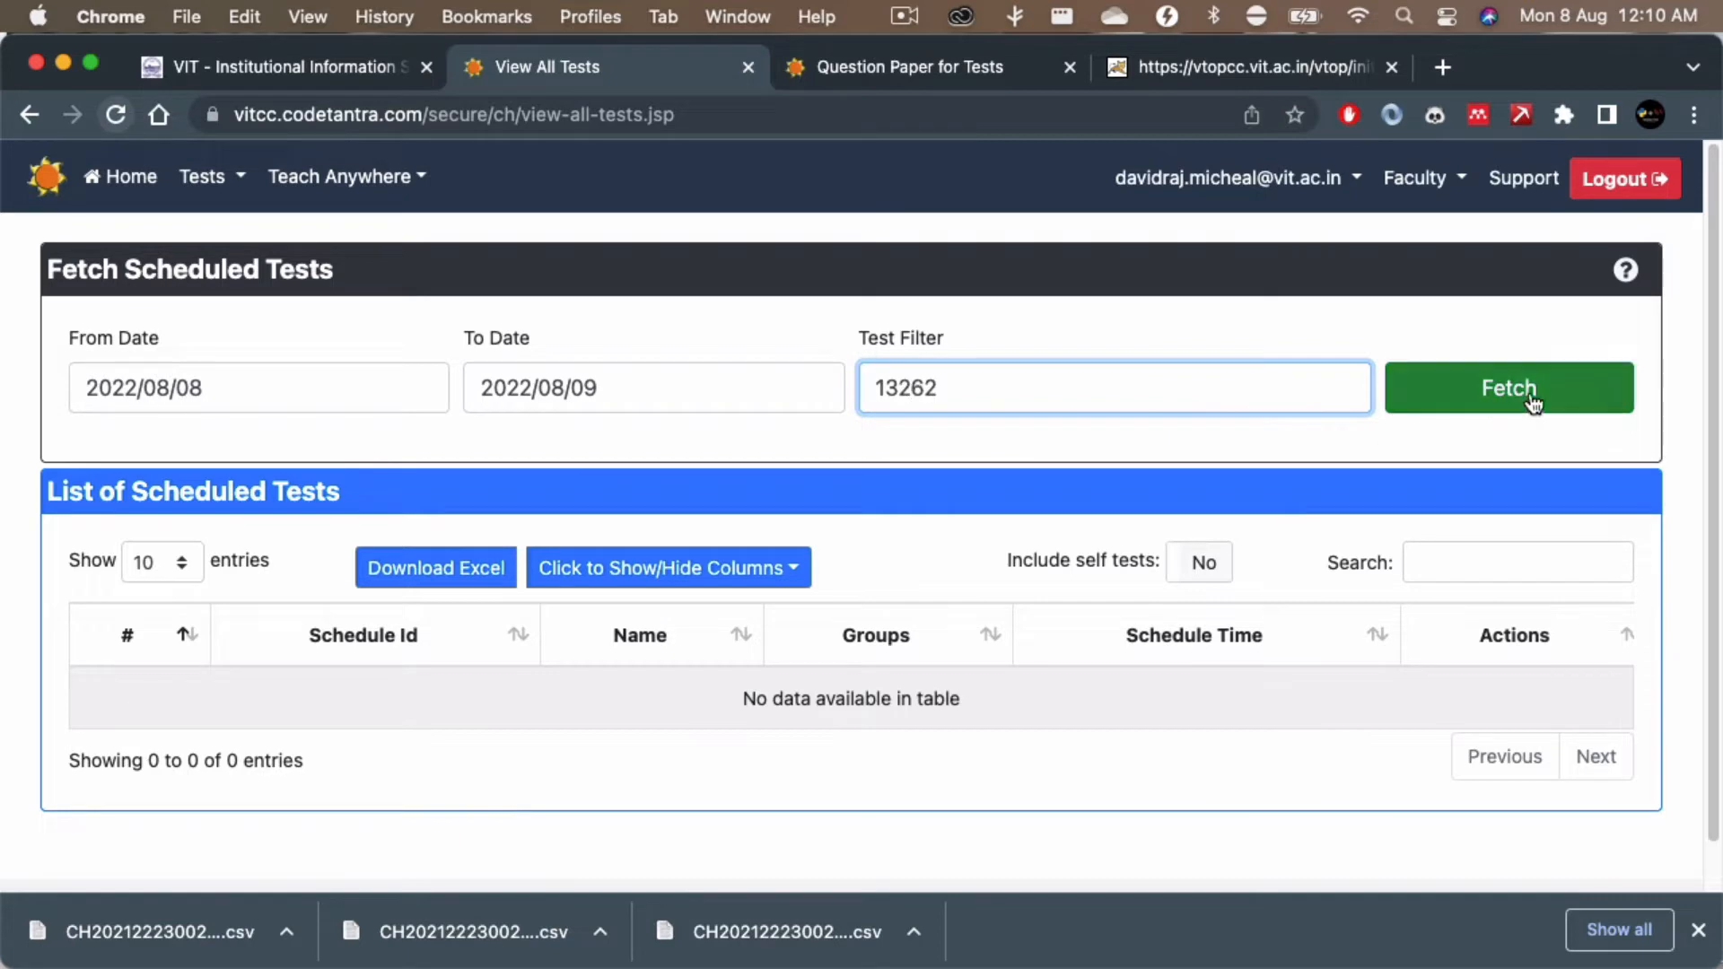
{"action": "left_click", "coordinate": [1526, 396]}
{"action": "scroll", "coordinate": [760, 638], "scroll_direction": "down", "scroll_amount": 3}
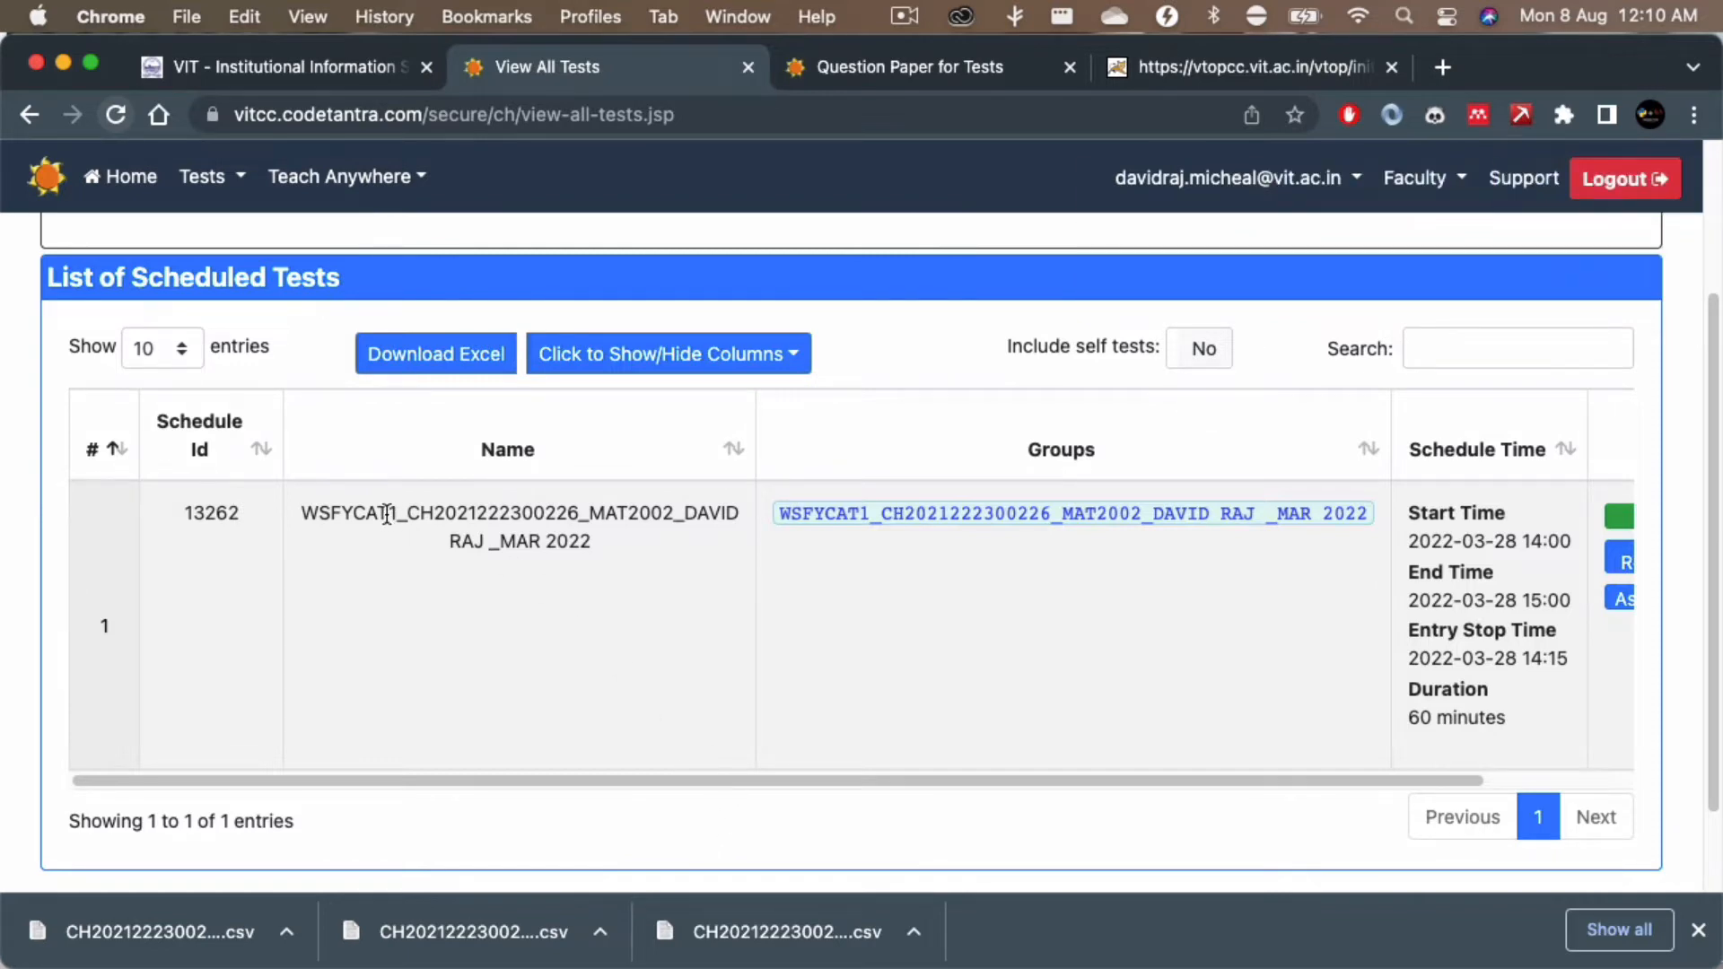
Step: Check the CAT1 and MAT2002 parts of the fetched test's name and open its results
{"action": "left_click_drag", "start_coordinate": [388, 513], "coordinate": [354, 513]}
{"action": "left_click_drag", "start_coordinate": [606, 513], "coordinate": [669, 519]}
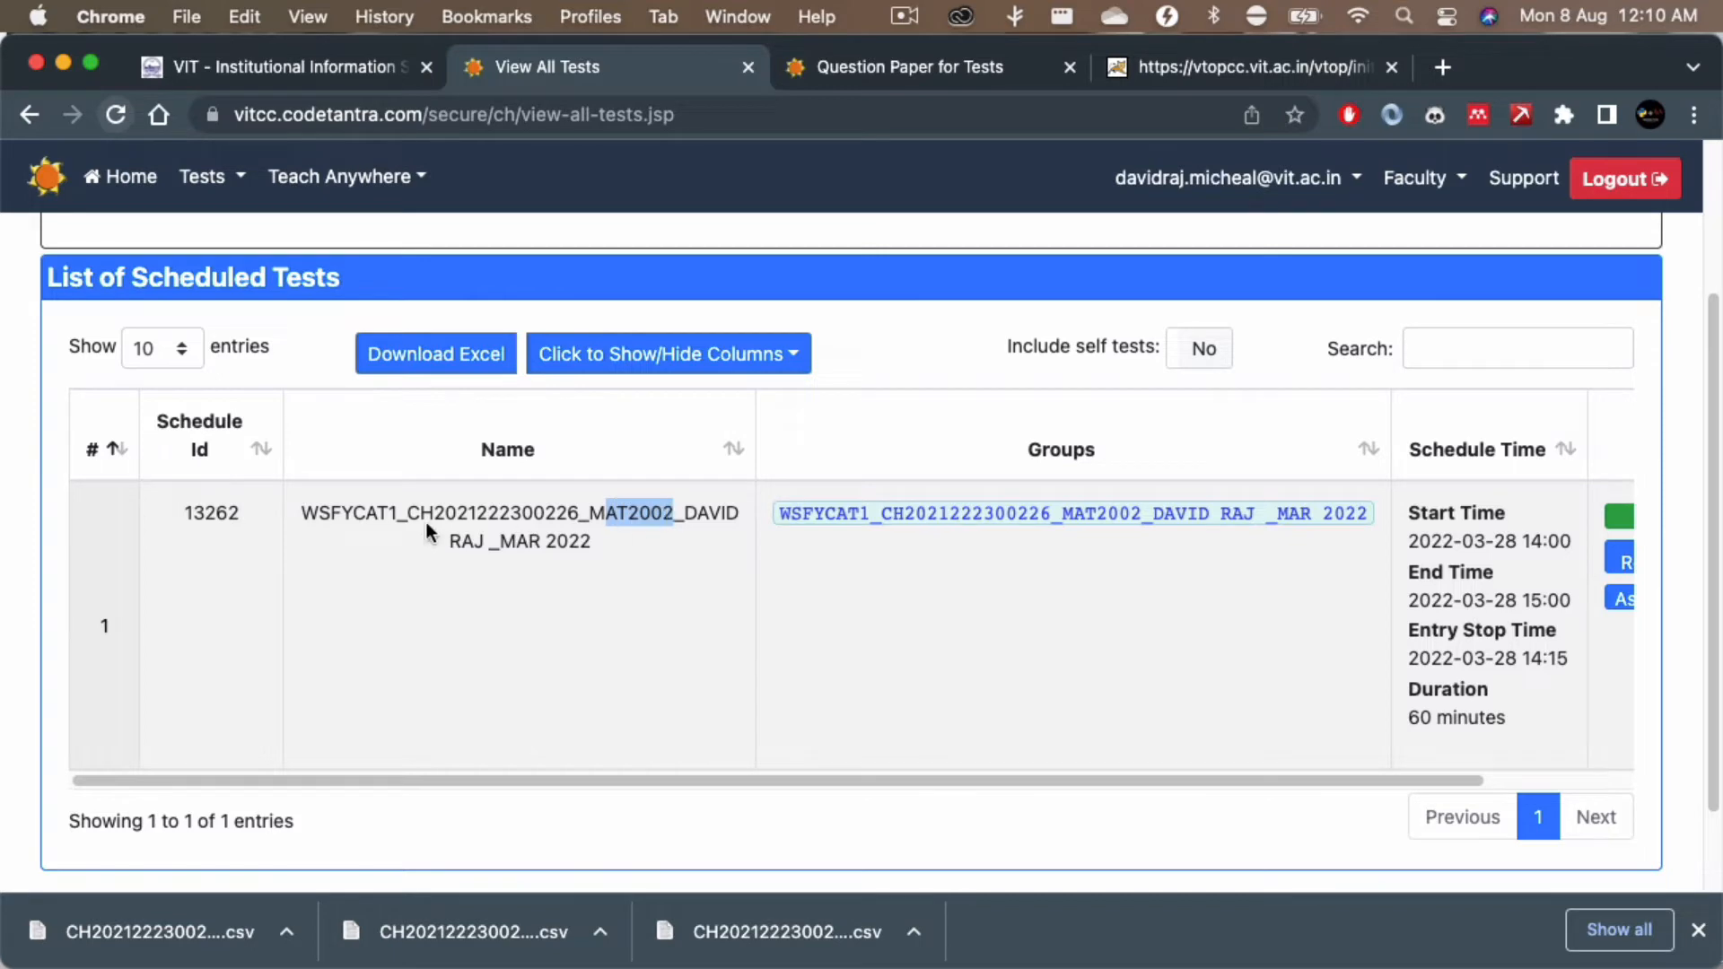
{"action": "left_click_drag", "start_coordinate": [355, 515], "coordinate": [305, 513]}
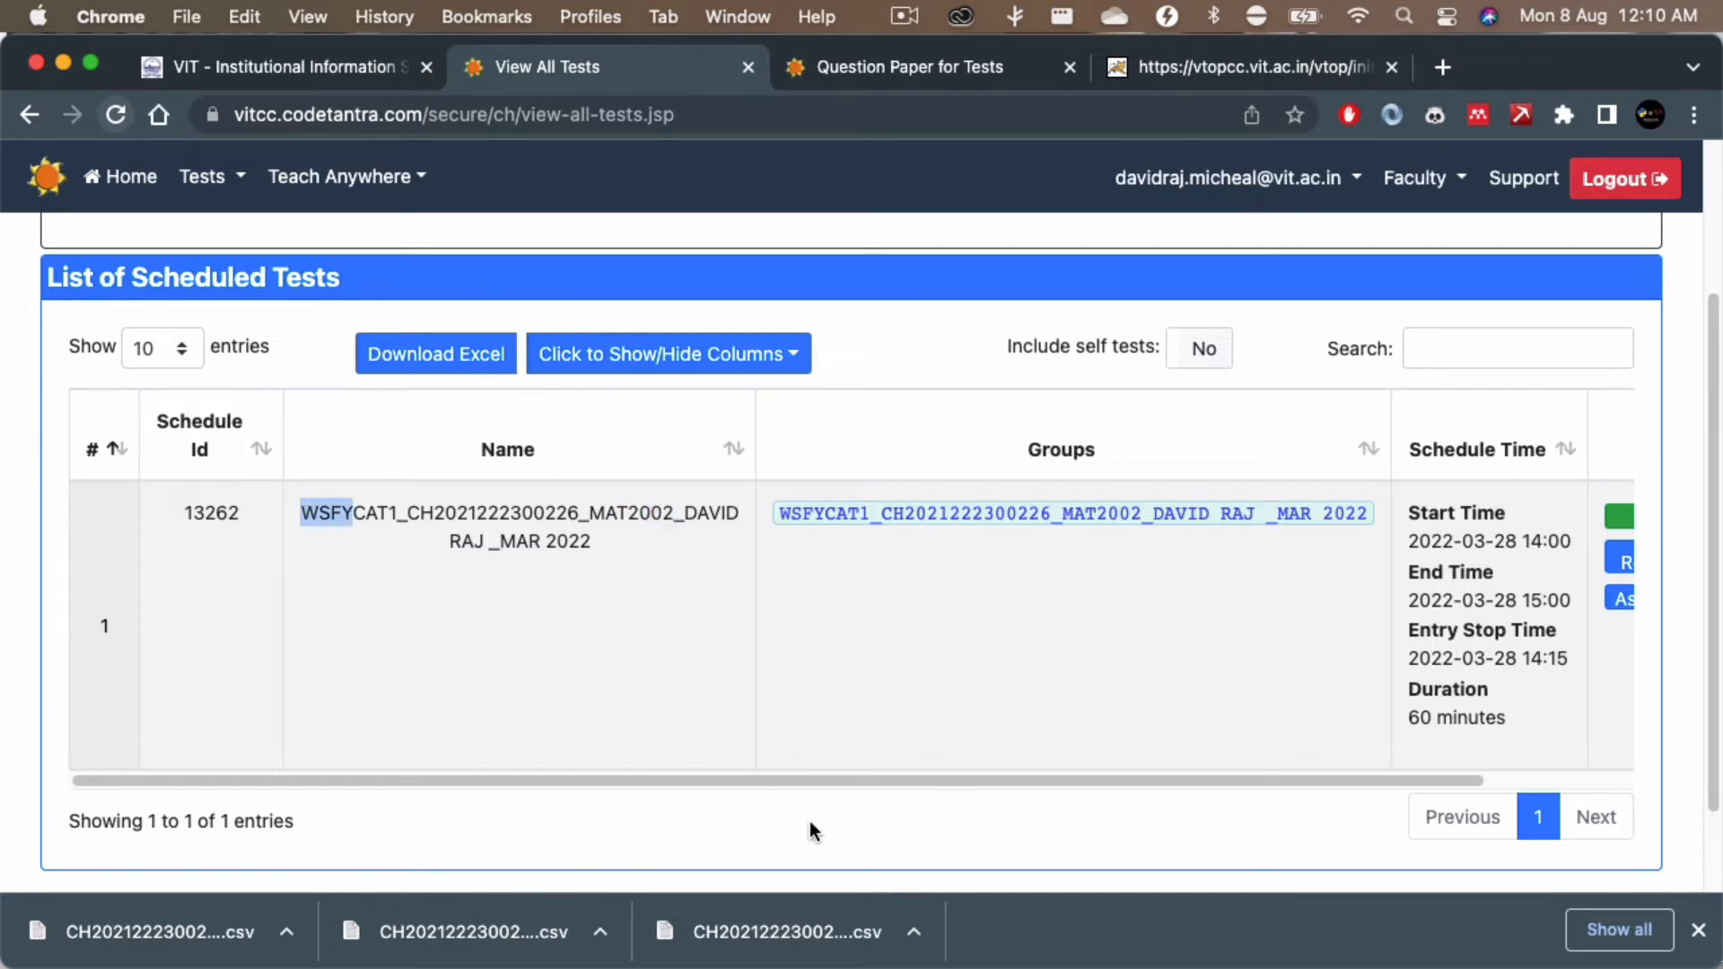
{"action": "left_click_drag", "start_coordinate": [815, 779], "coordinate": [1041, 769]}
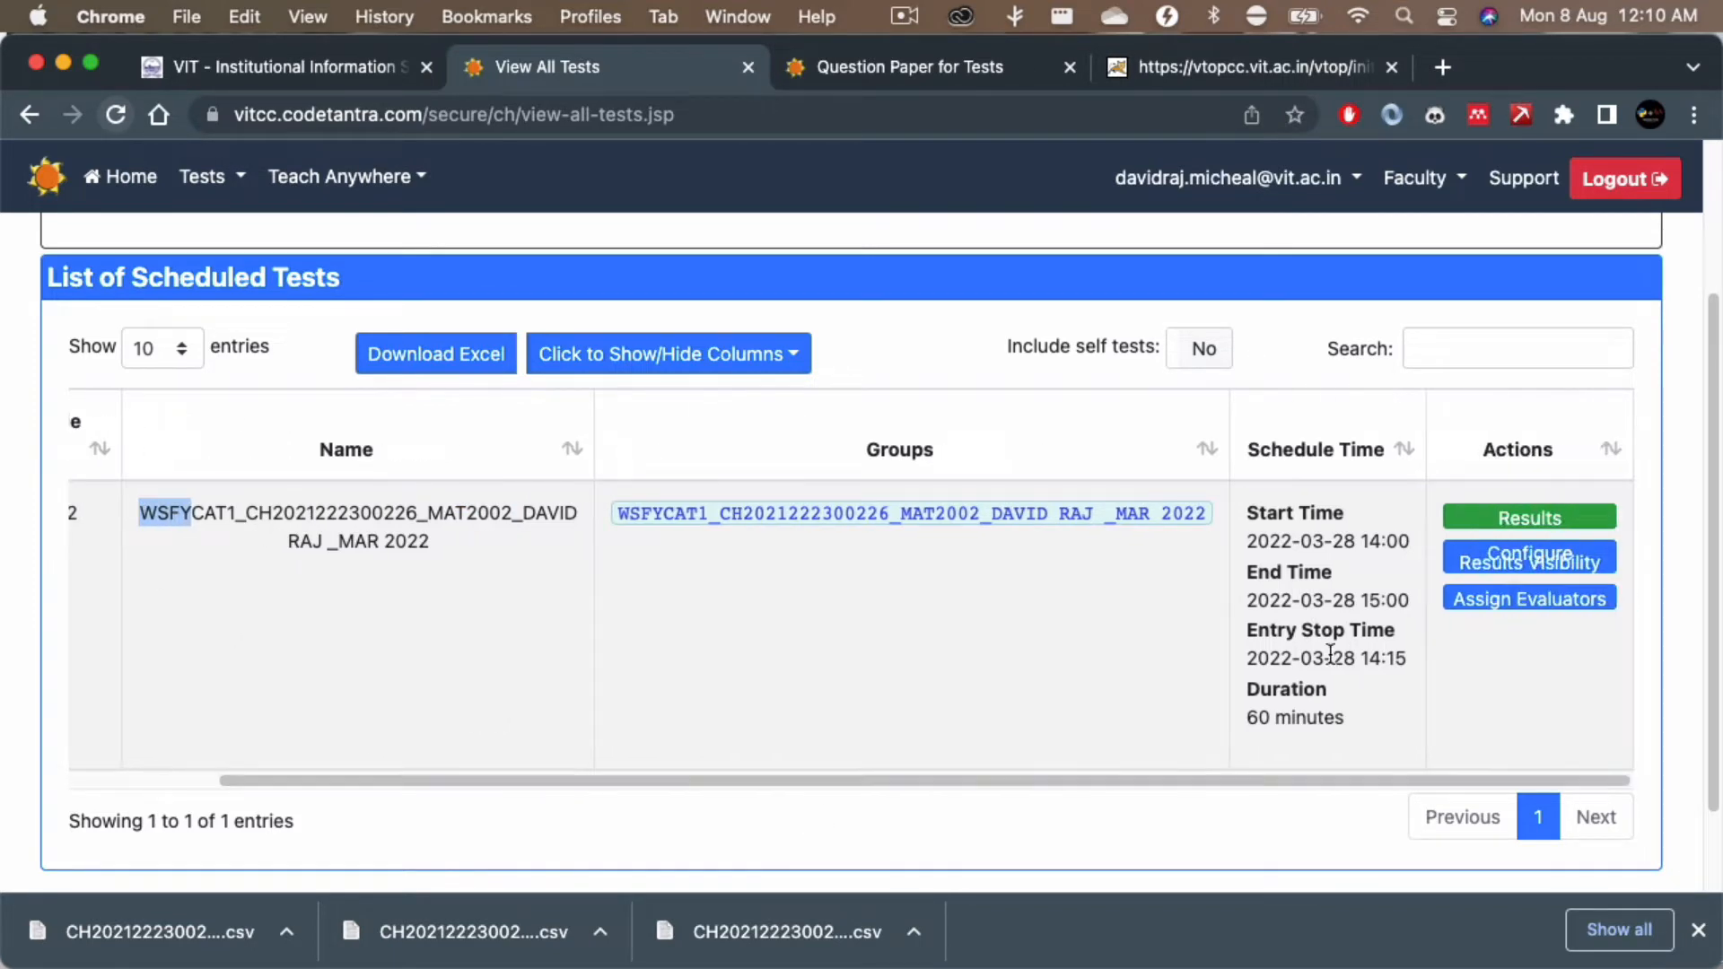
{"action": "left_click", "coordinate": [1519, 521]}
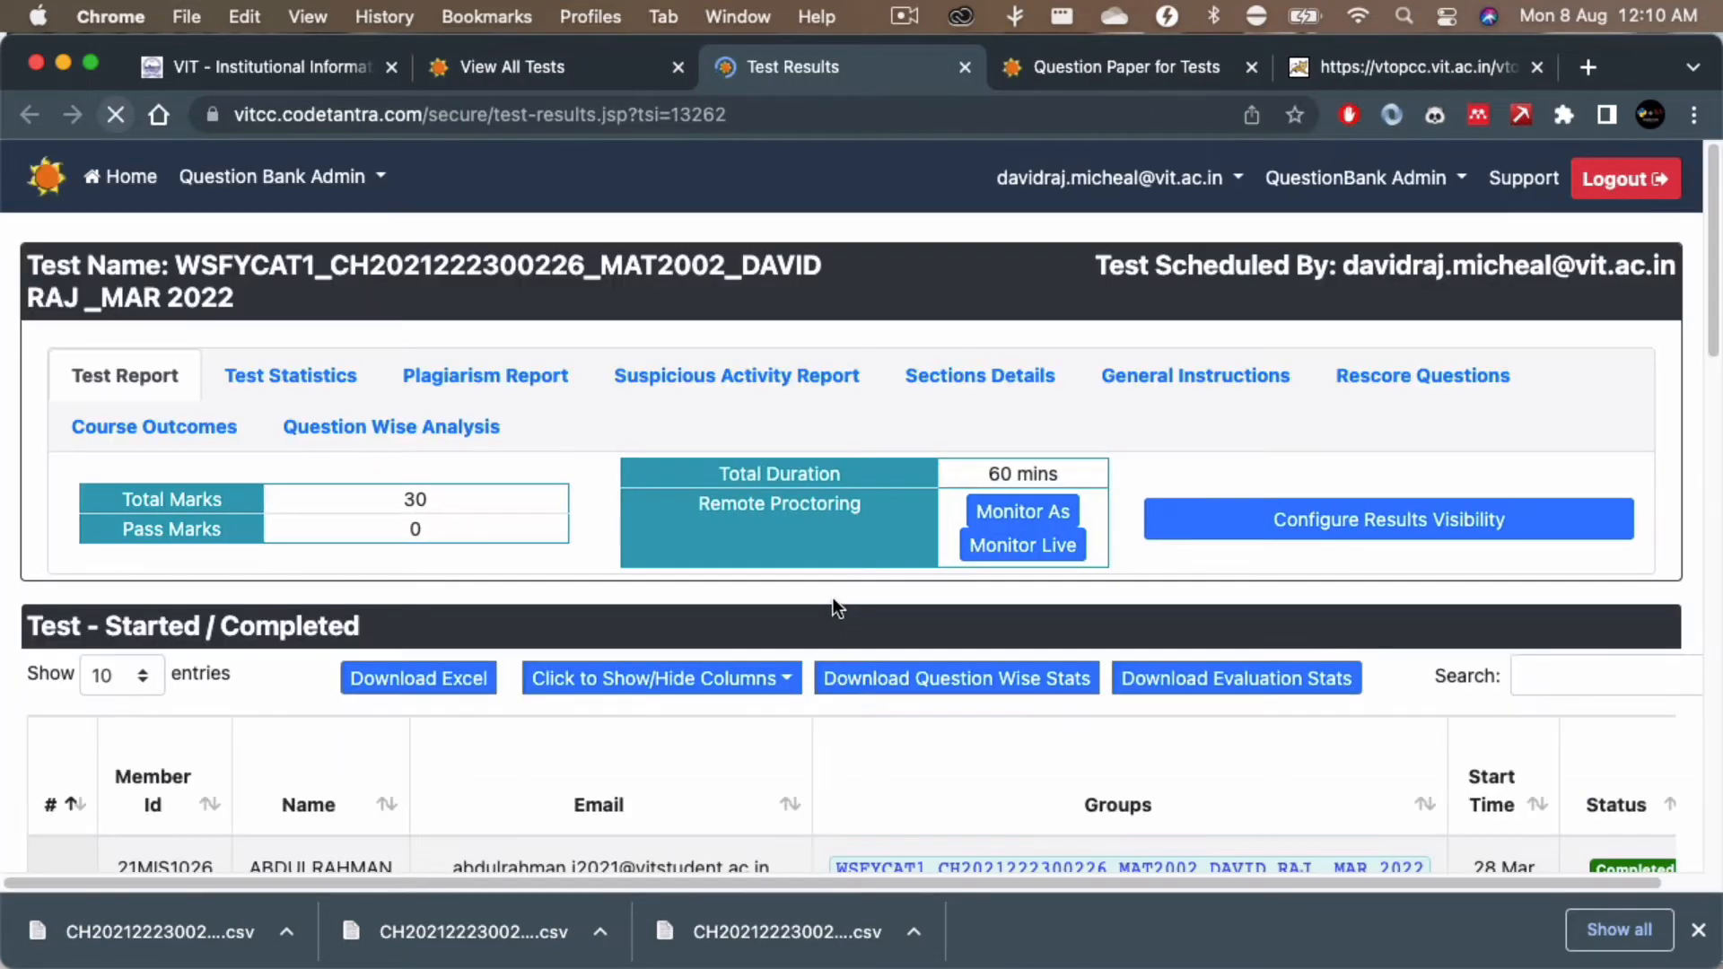
Step: Download the evaluation stats of the CAT1 test and open the 13262_evaluation report in Excel
{"action": "scroll", "coordinate": [837, 608], "scroll_direction": "down", "scroll_amount": 3}
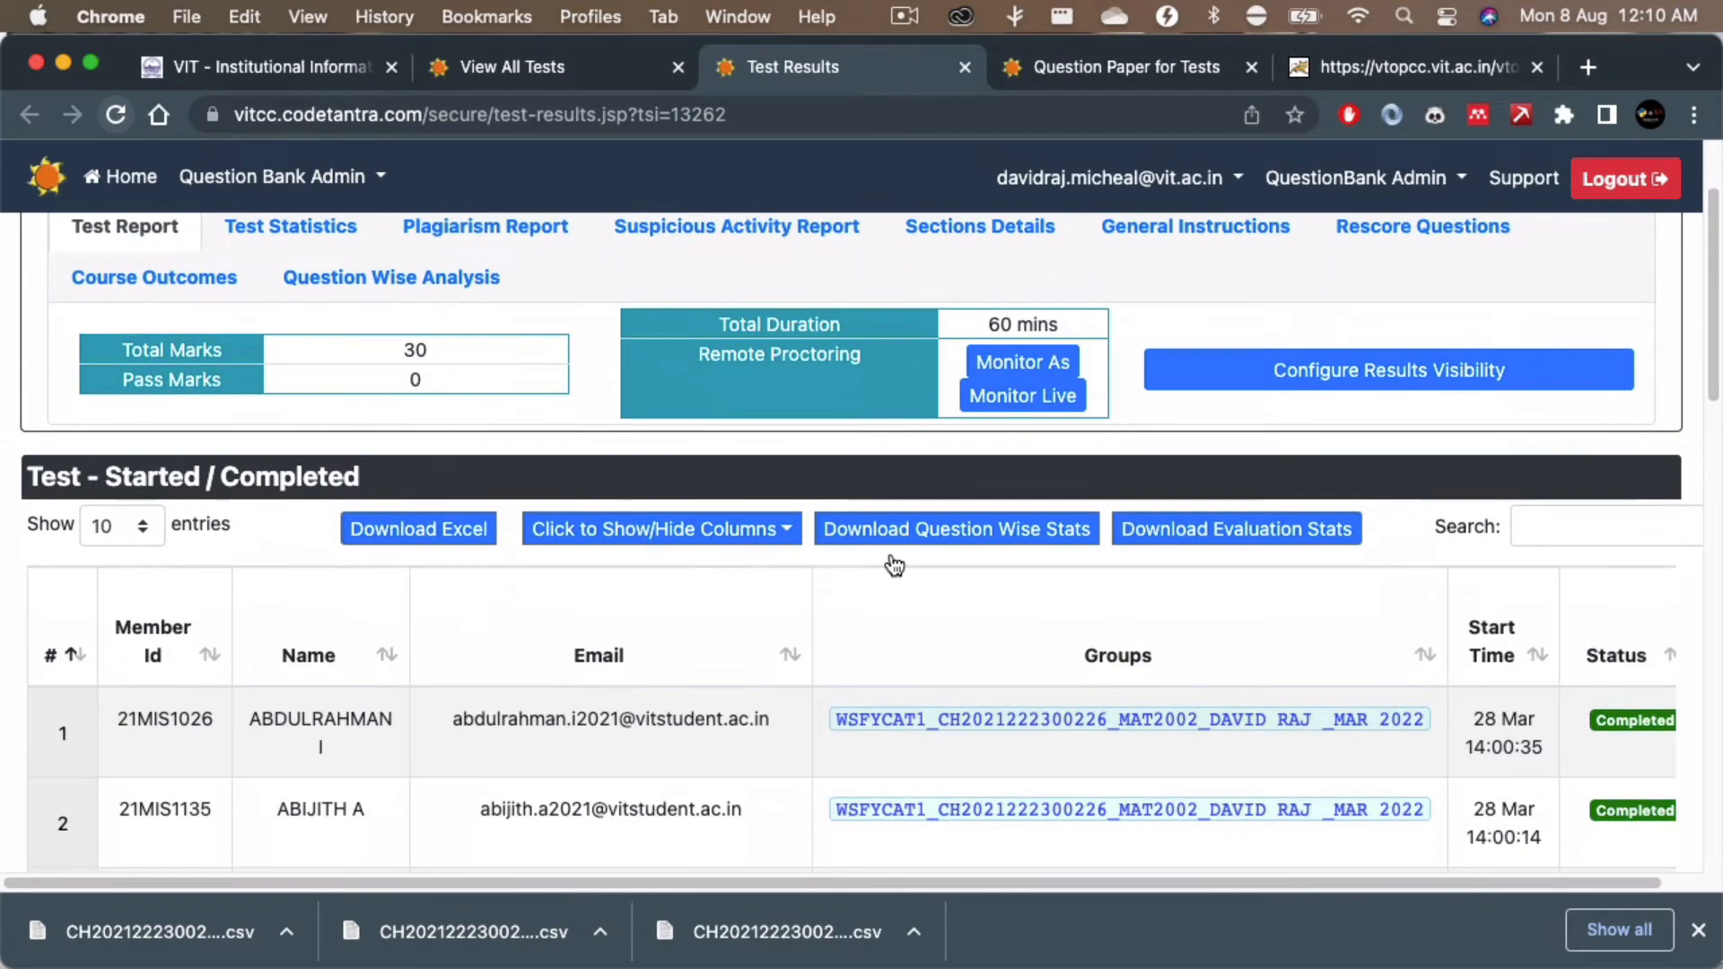
{"action": "scroll", "coordinate": [723, 631], "scroll_direction": "up", "scroll_amount": 3}
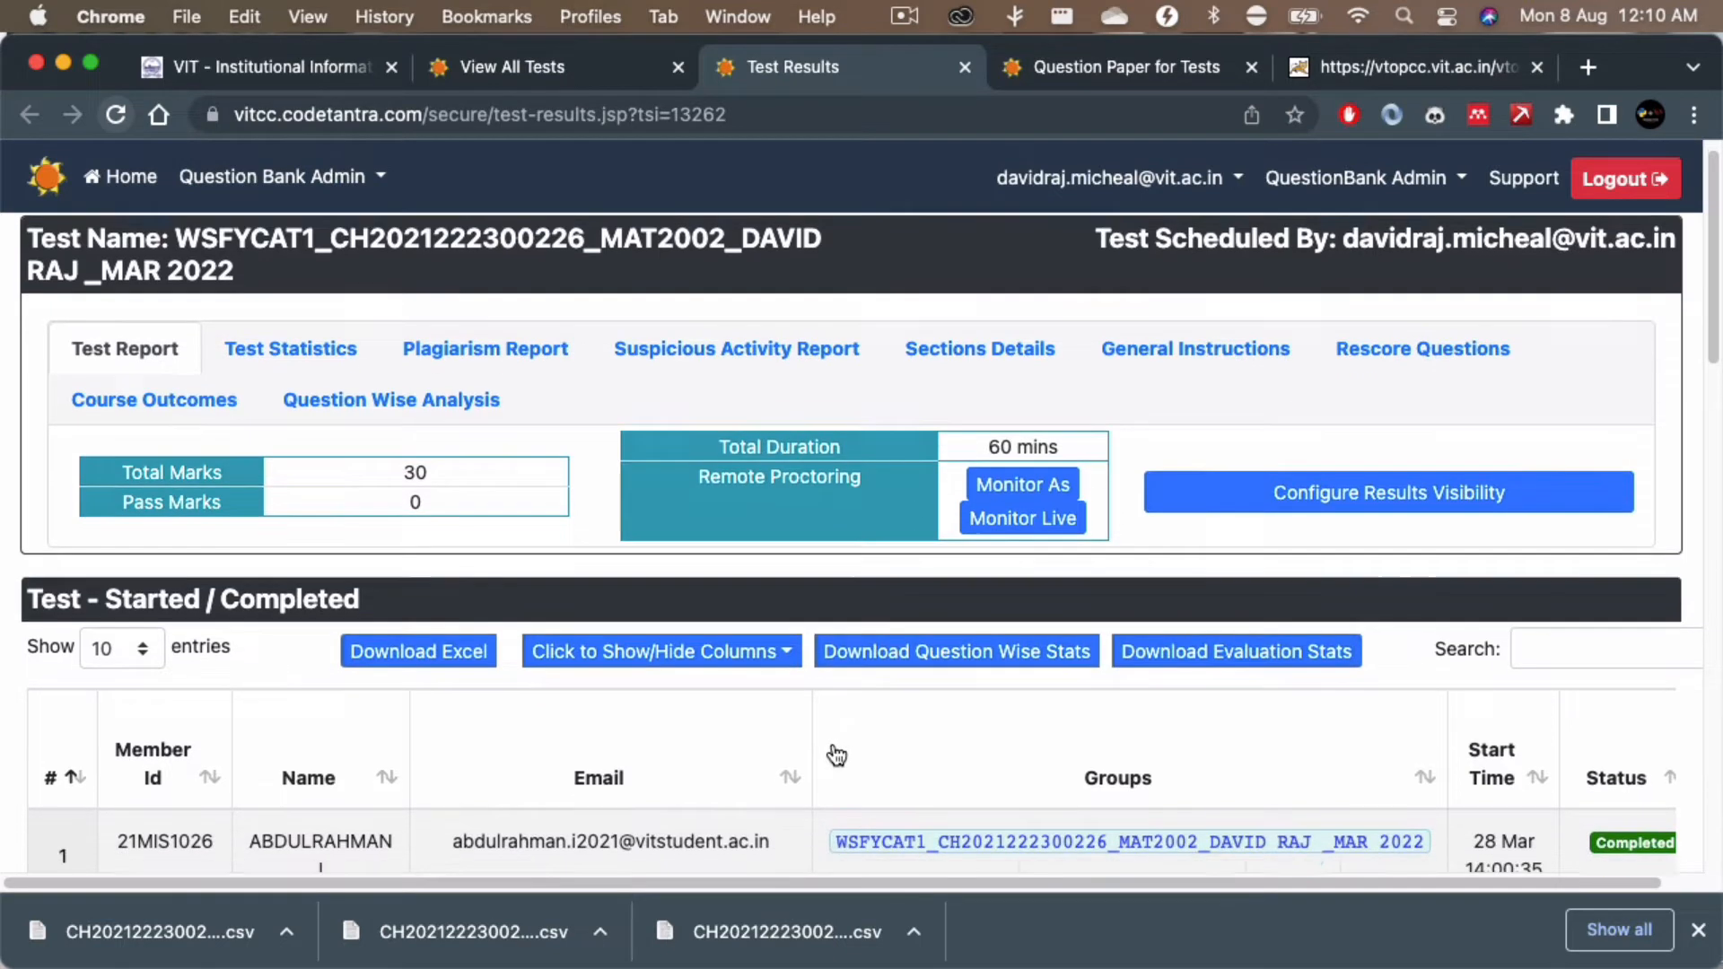
{"action": "scroll", "coordinate": [833, 754], "scroll_direction": "down", "scroll_amount": 2}
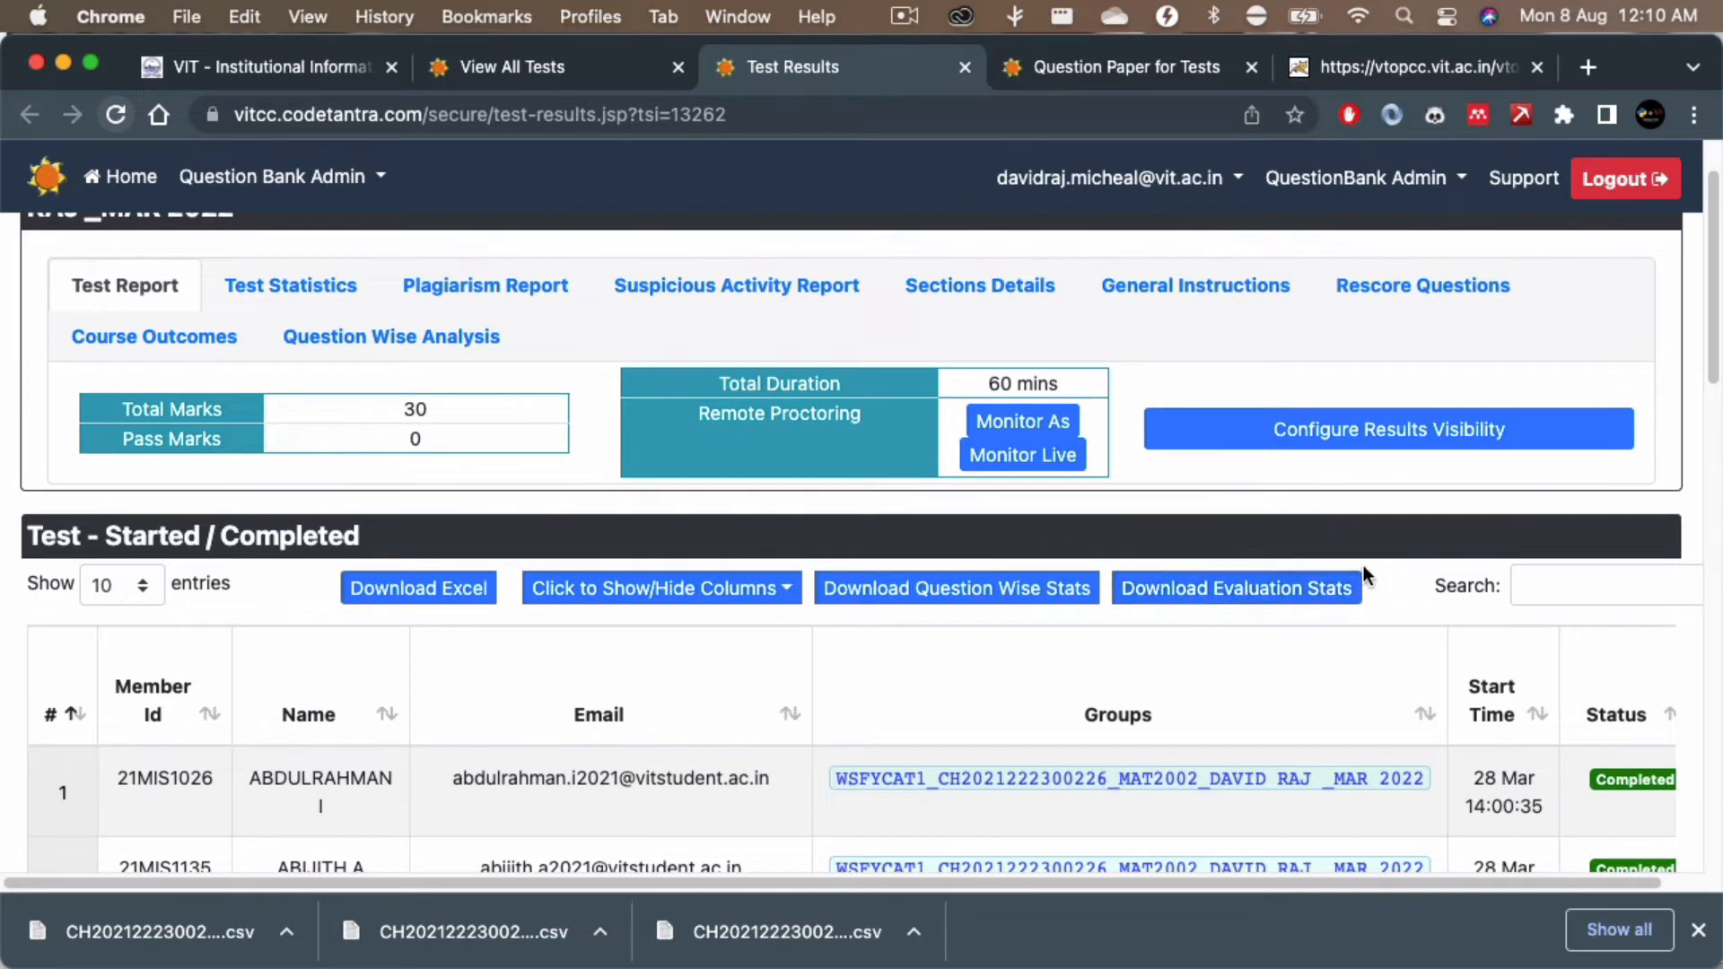
{"action": "left_click", "coordinate": [1235, 594]}
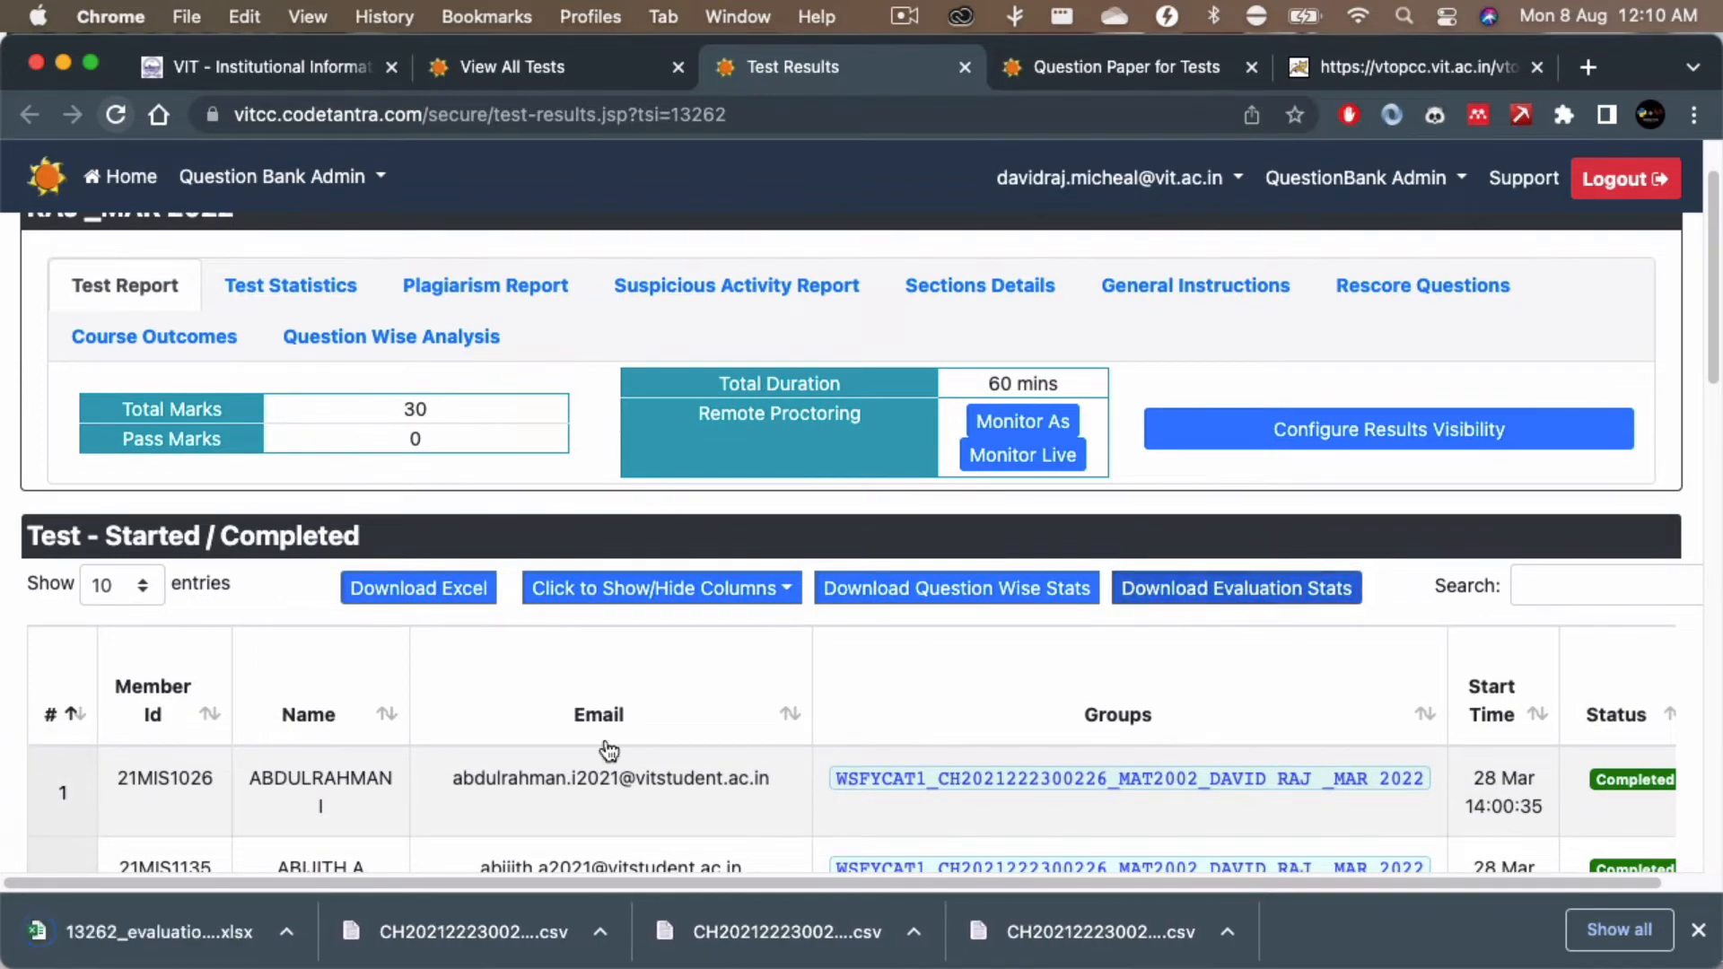
{"action": "left_click", "coordinate": [281, 939]}
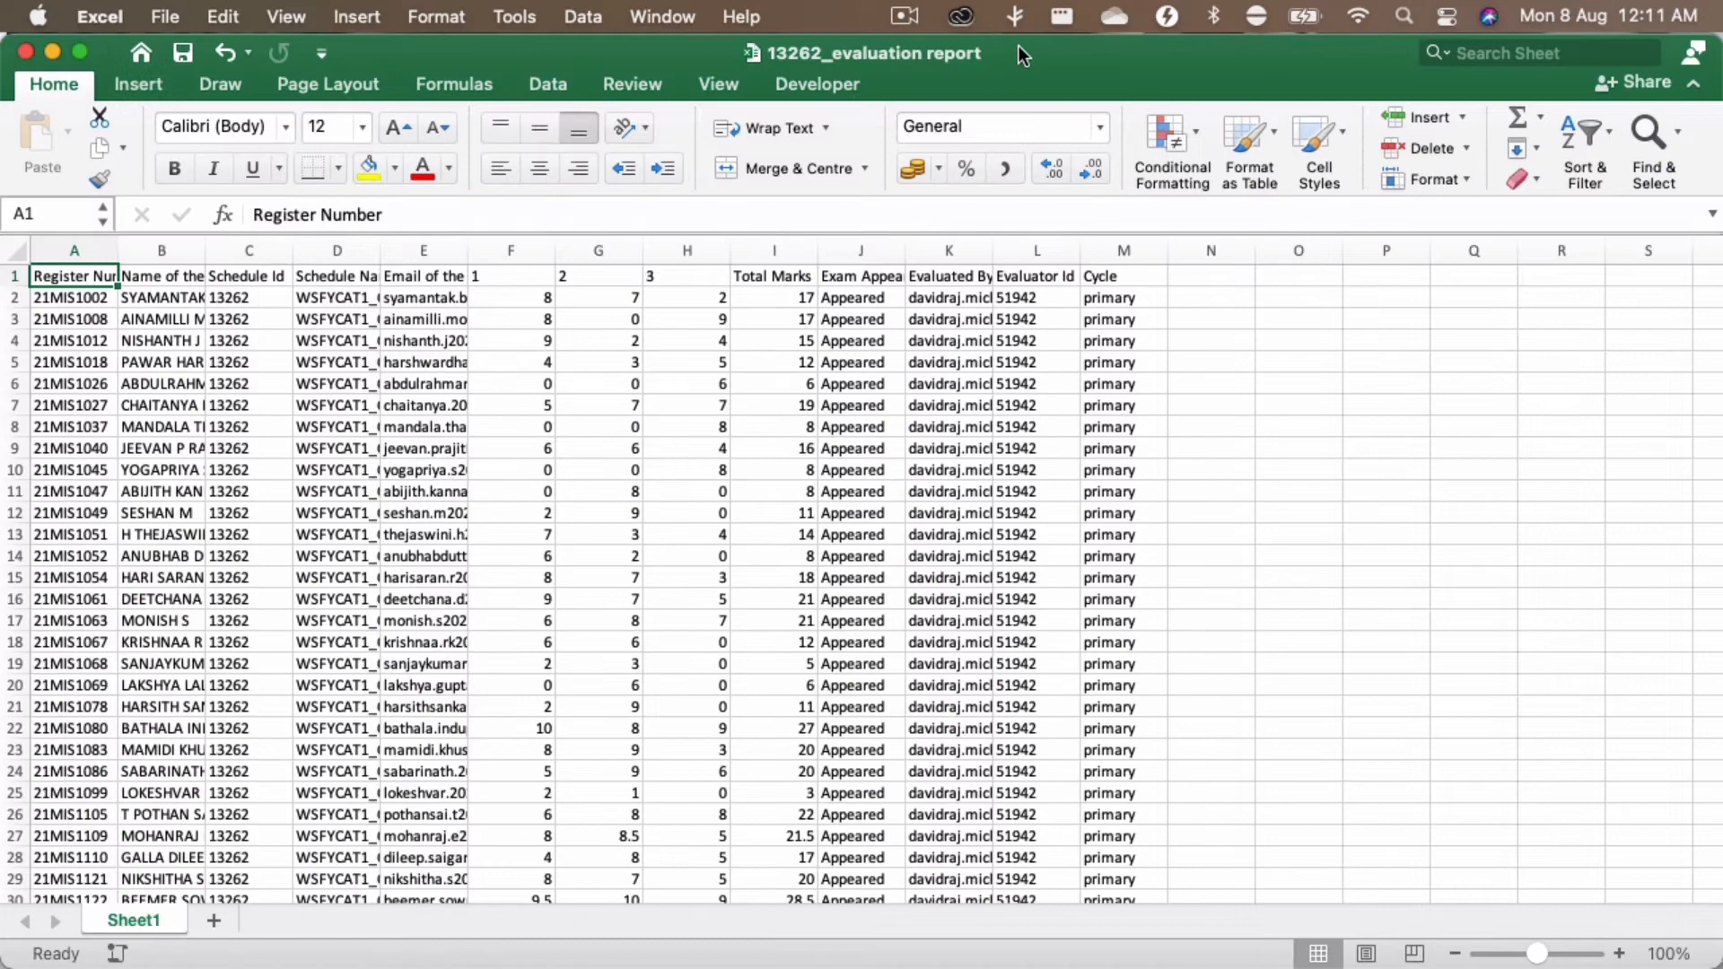
Step: Review the register number, student name and schedule ID columns of the evaluation report
{"action": "mouse_move", "coordinate": [1020, 46]}
{"action": "left_mouse_down"}
{"action": "mouse_move", "coordinate": [1086, 52]}
{"action": "mouse_move", "coordinate": [1047, 43]}
{"action": "left_mouse_up"}
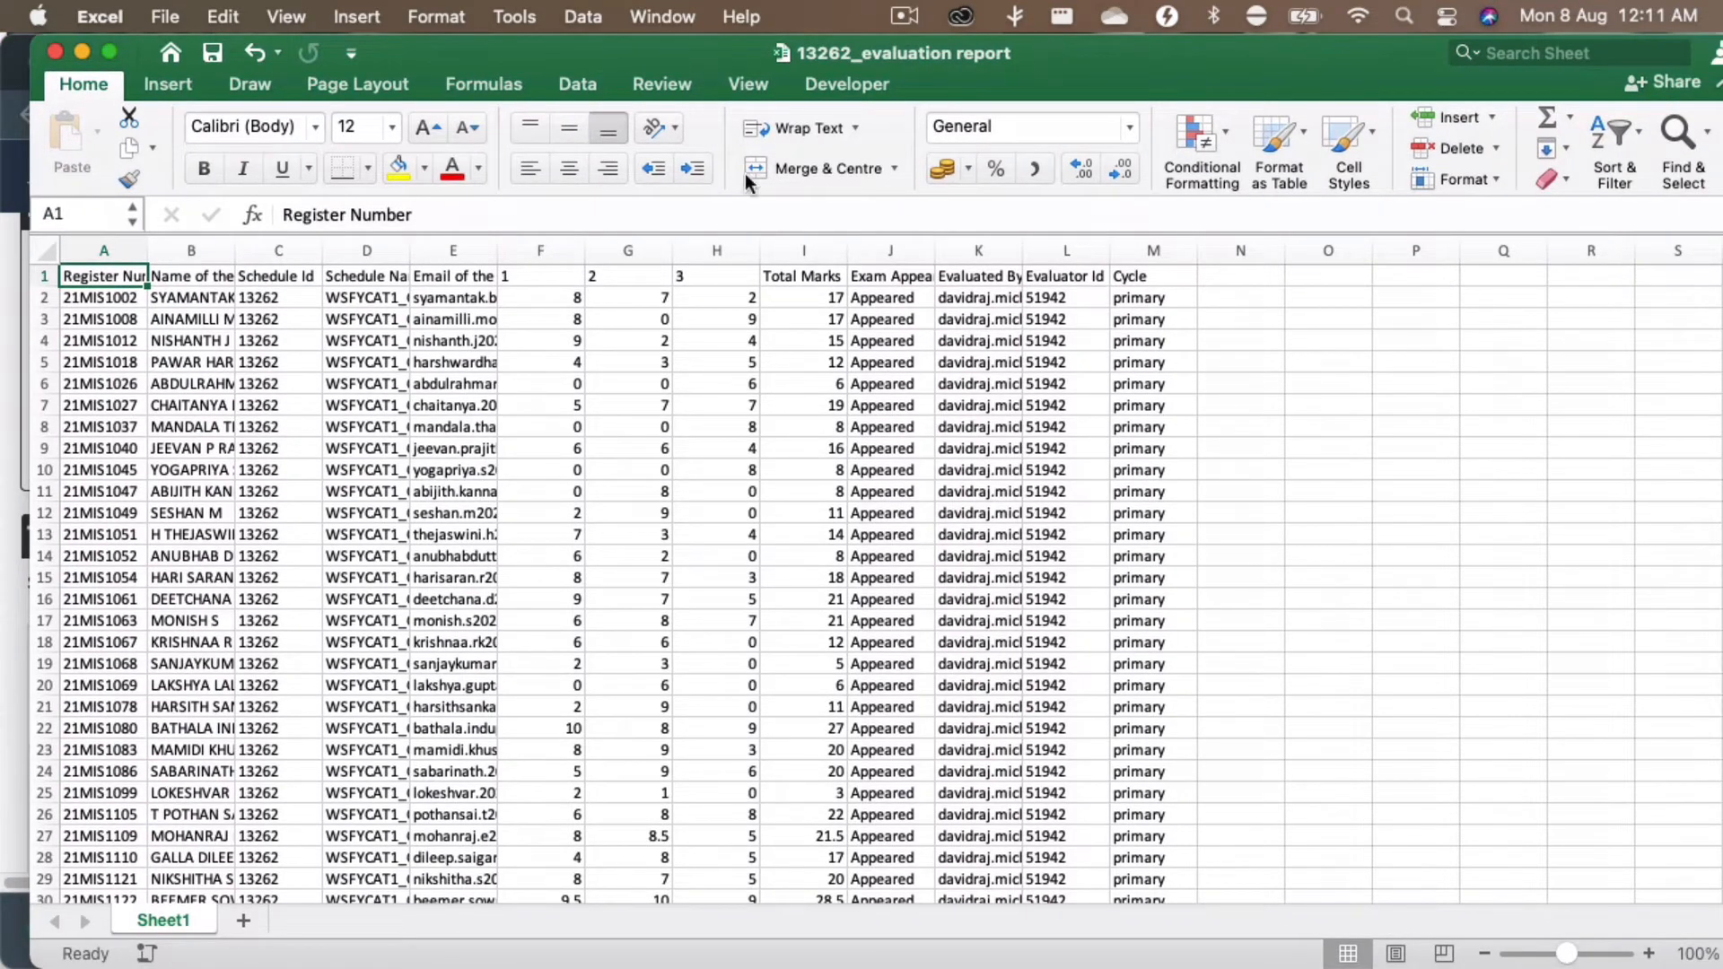
{"action": "left_click", "coordinate": [114, 252]}
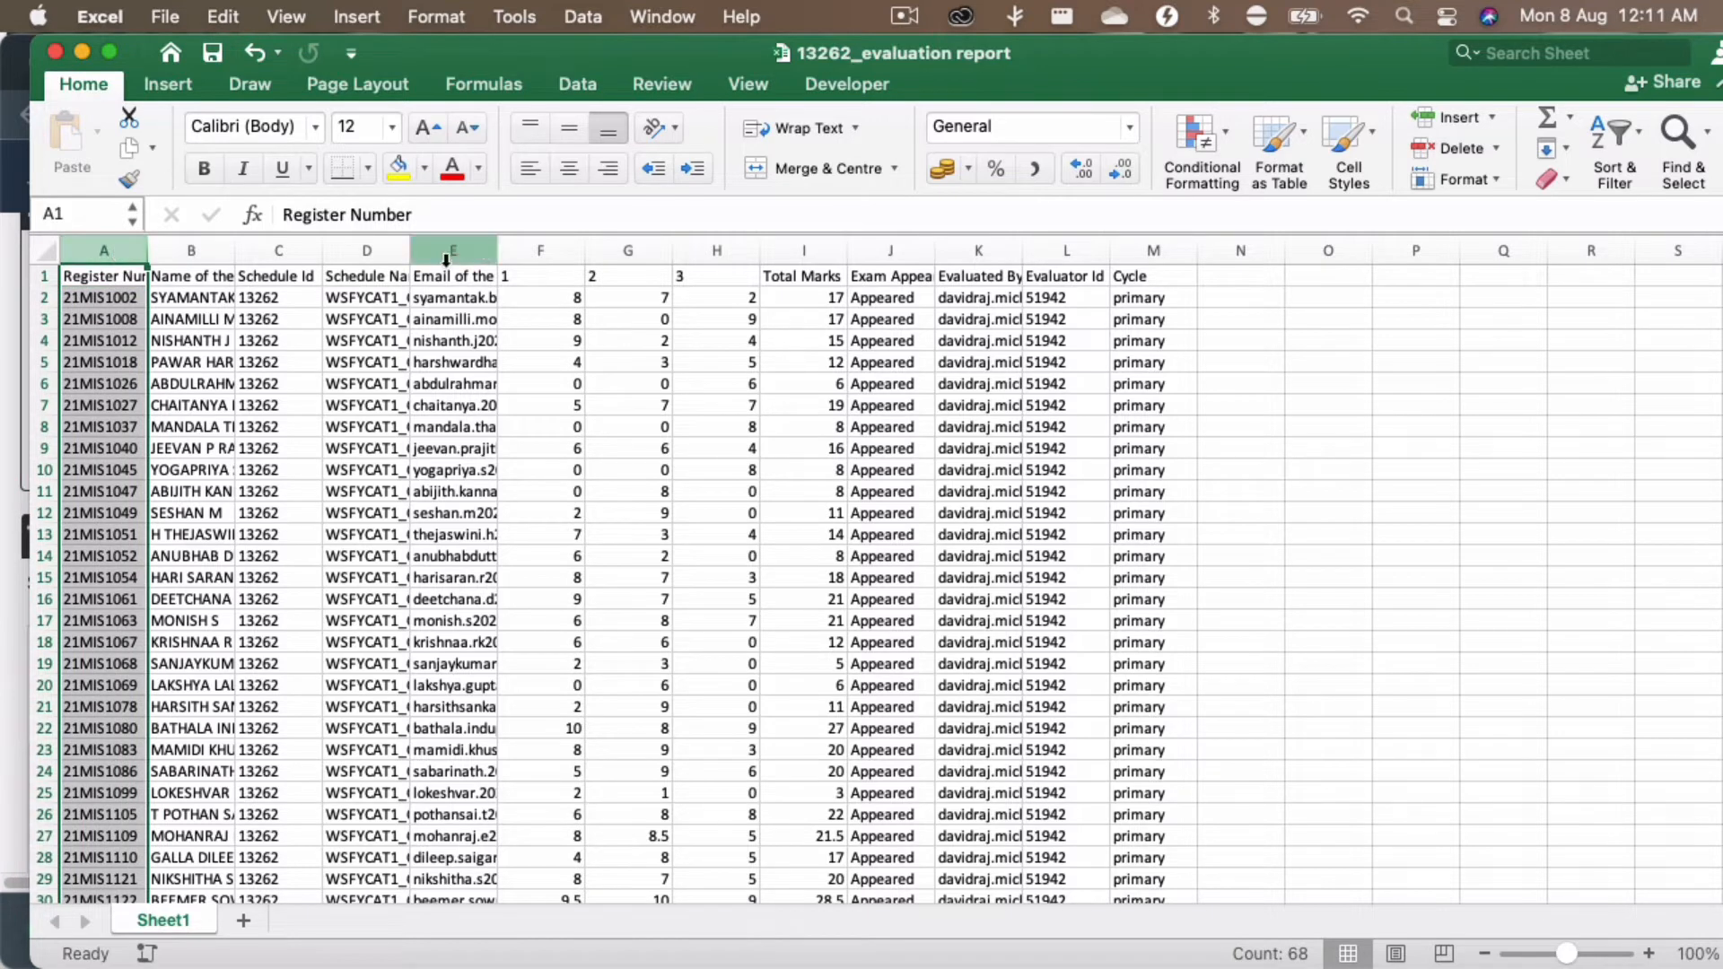
{"action": "left_click", "coordinate": [207, 254]}
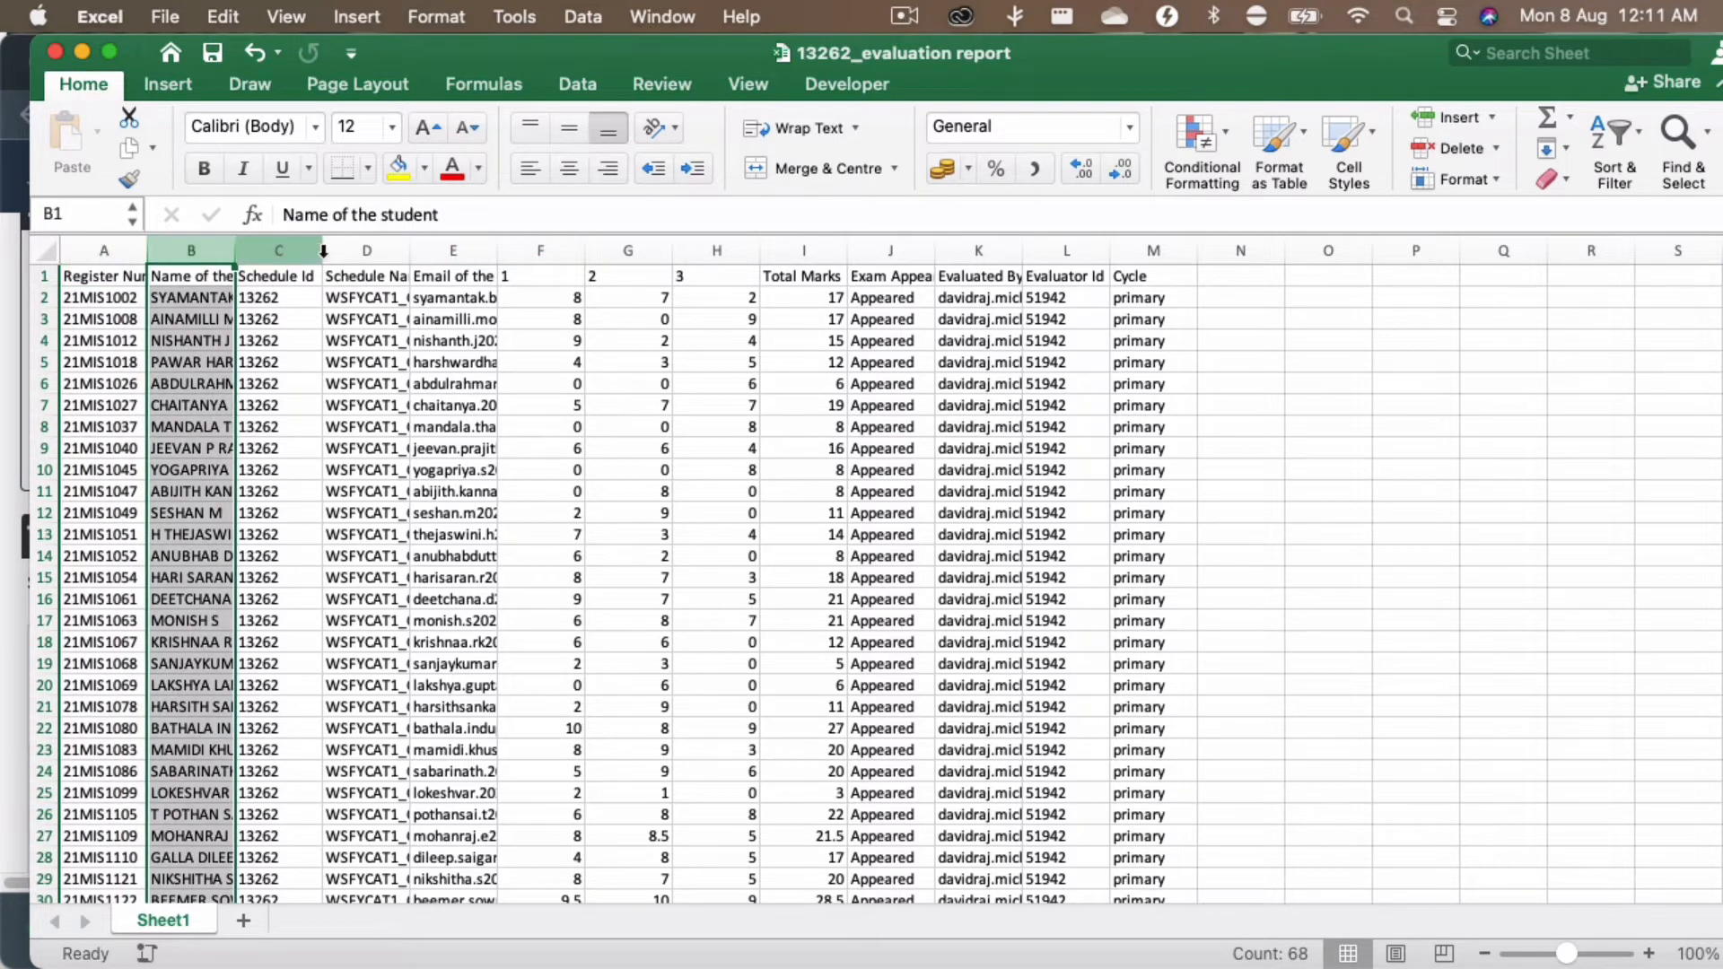
{"action": "left_click", "coordinate": [279, 252]}
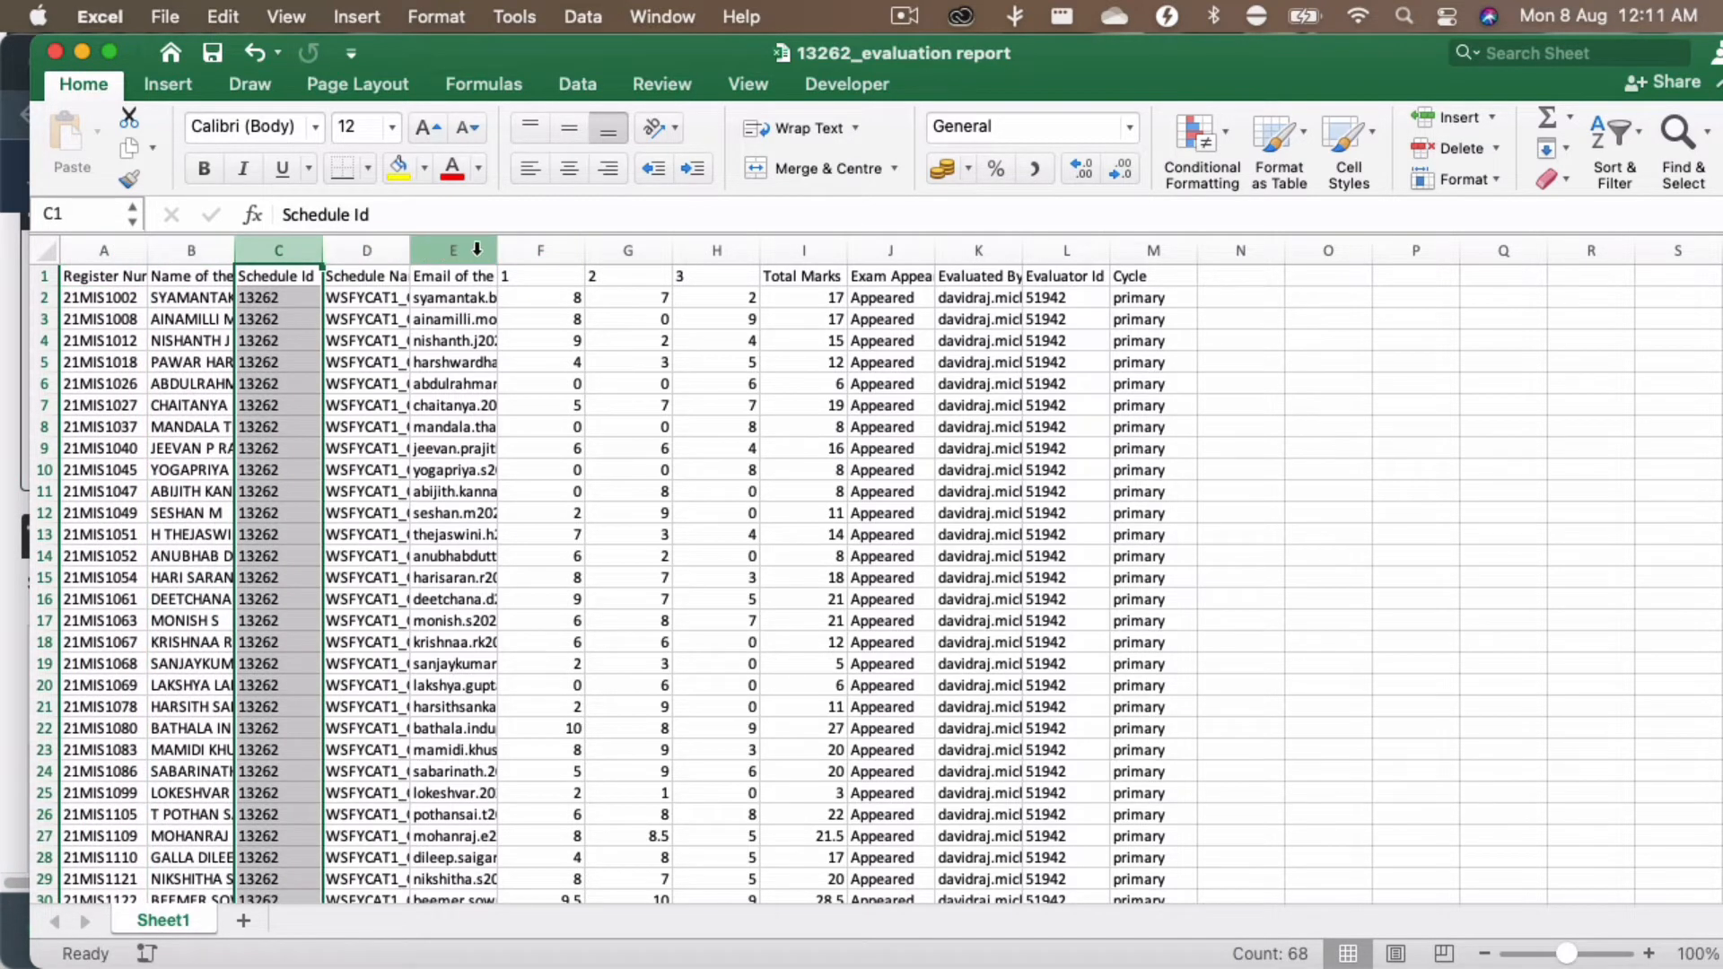
Step: Examine the marks columns for questions 1, 2 and 3 and the Total Marks column in the evaluation report
{"action": "left_click_drag", "start_coordinate": [554, 245], "coordinate": [732, 256]}
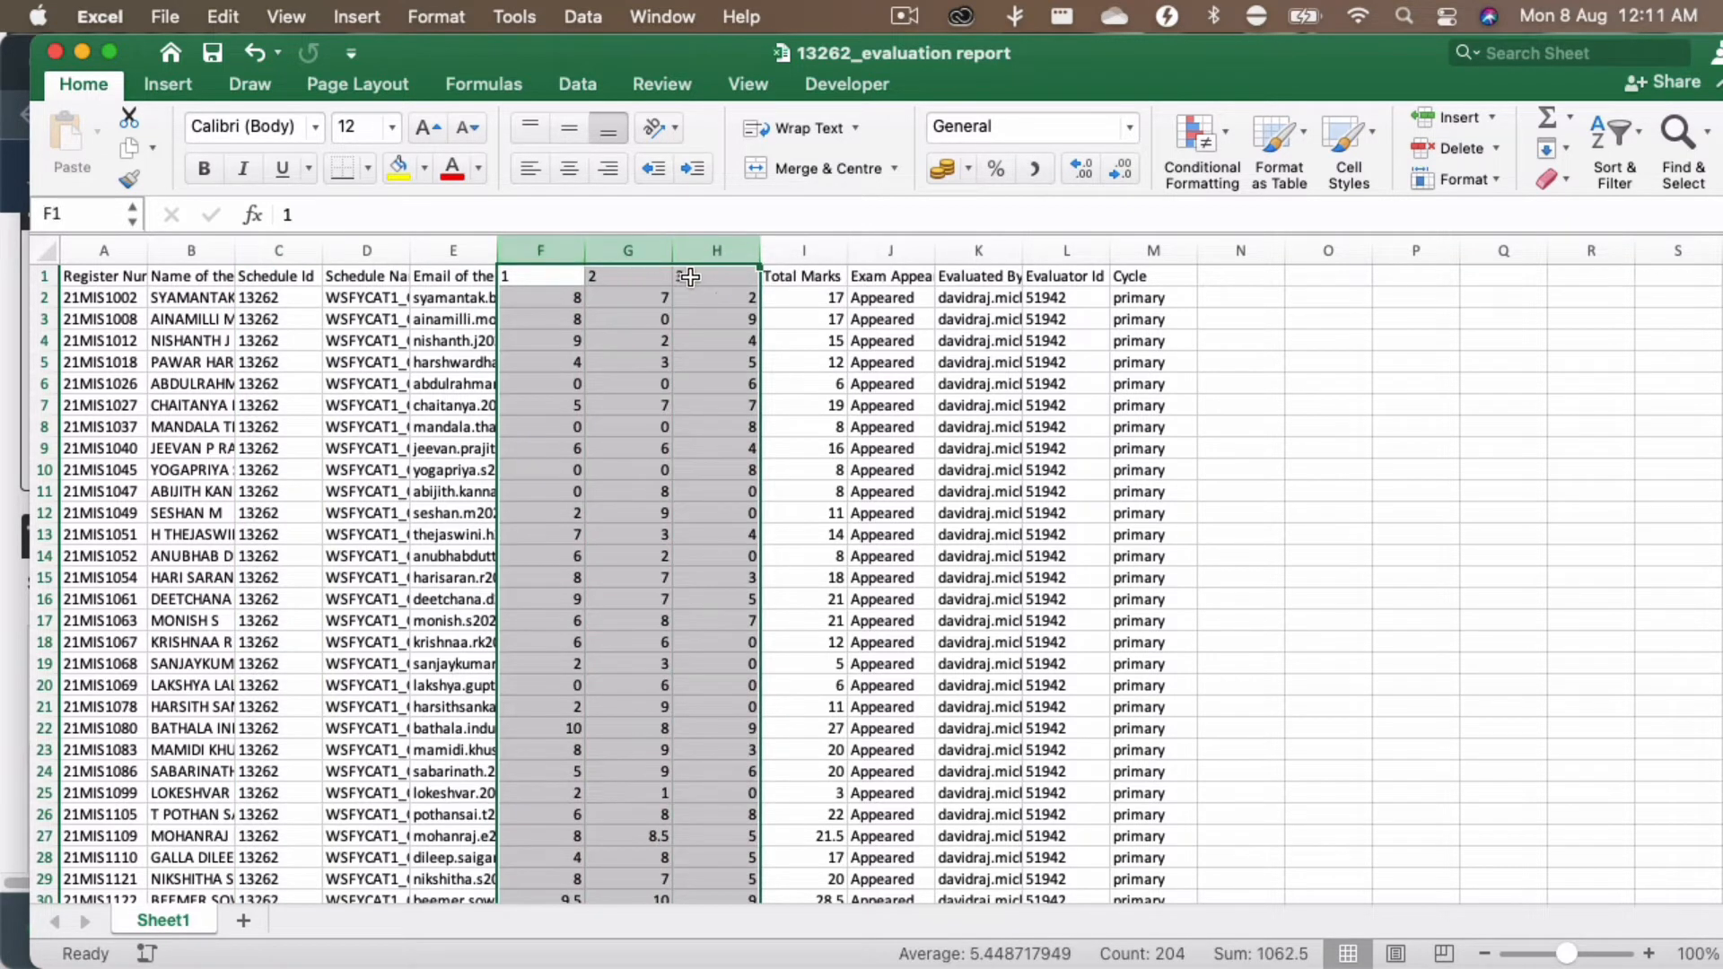
{"action": "left_click", "coordinate": [552, 278]}
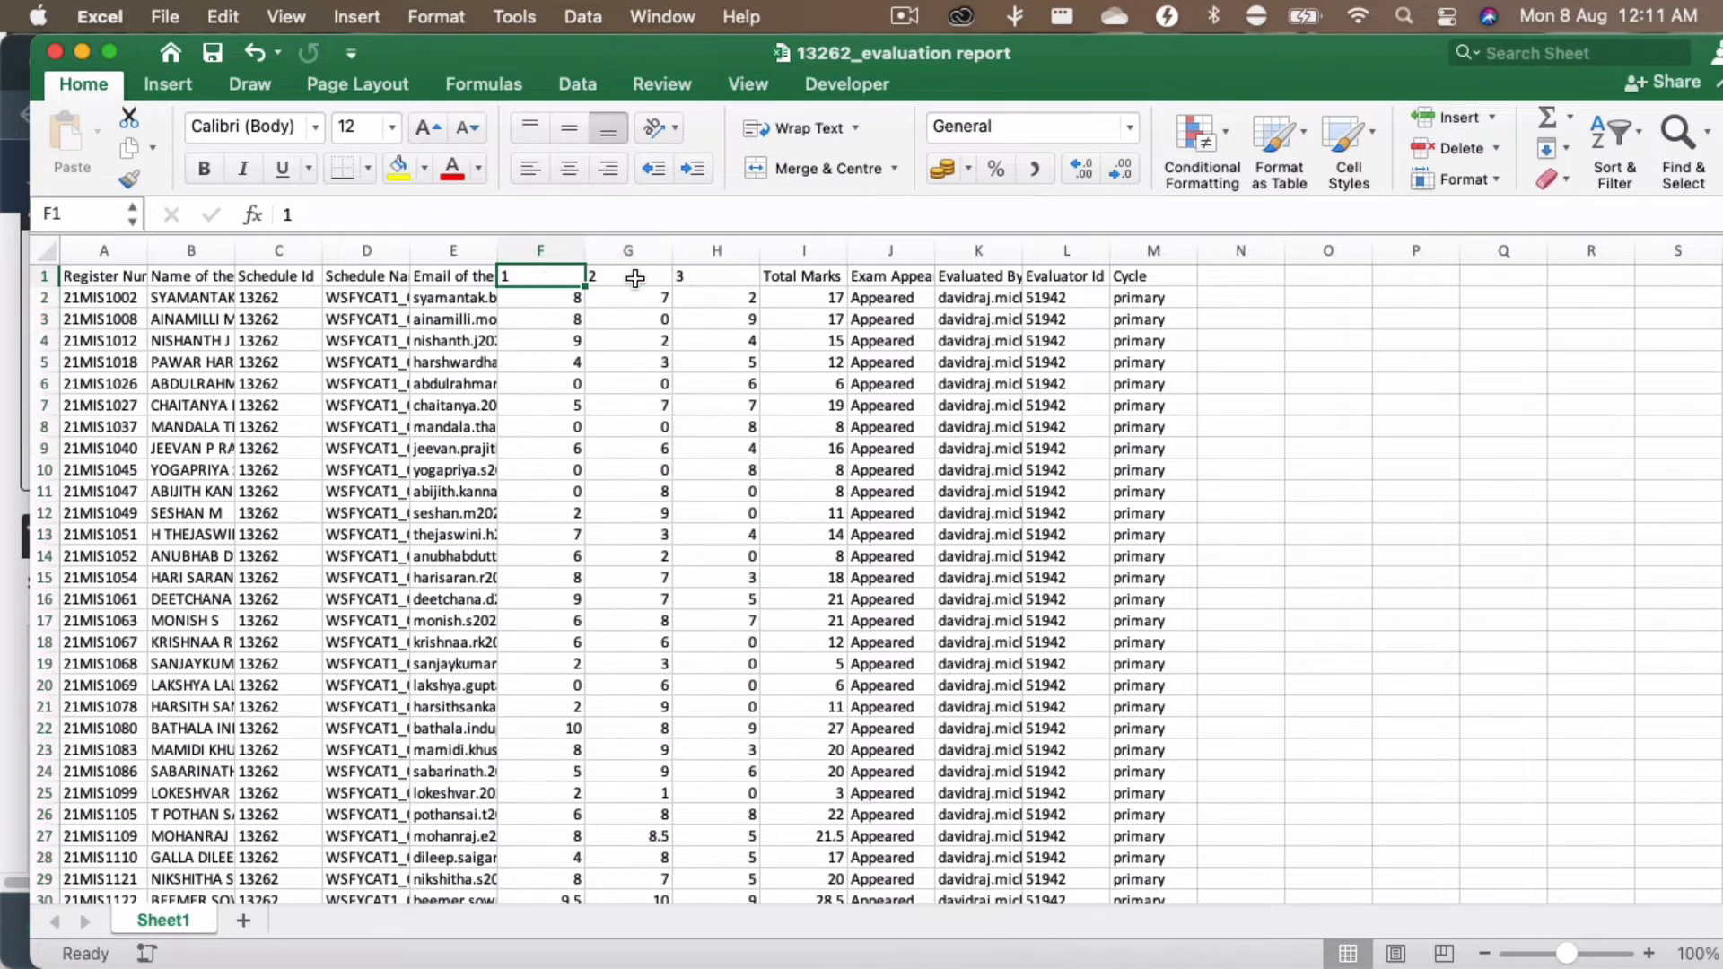
{"action": "left_click", "coordinate": [558, 249]}
{"action": "left_click", "coordinate": [613, 249]}
{"action": "left_click", "coordinate": [705, 251]}
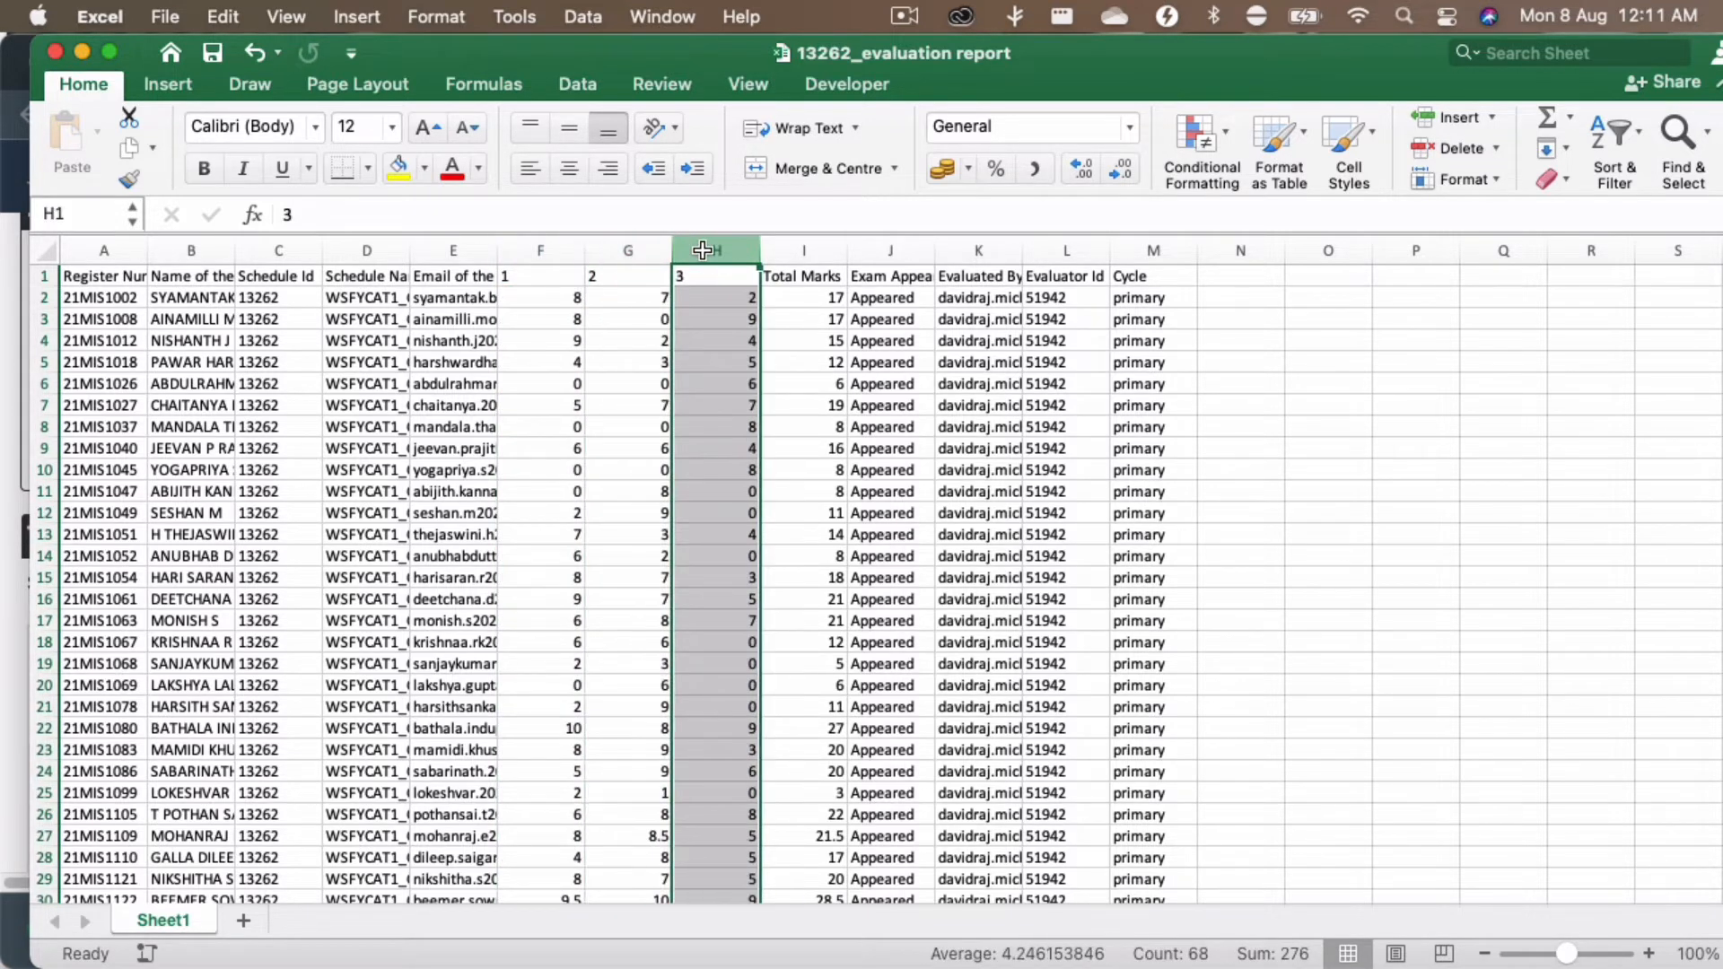
{"action": "left_click", "coordinate": [568, 274]}
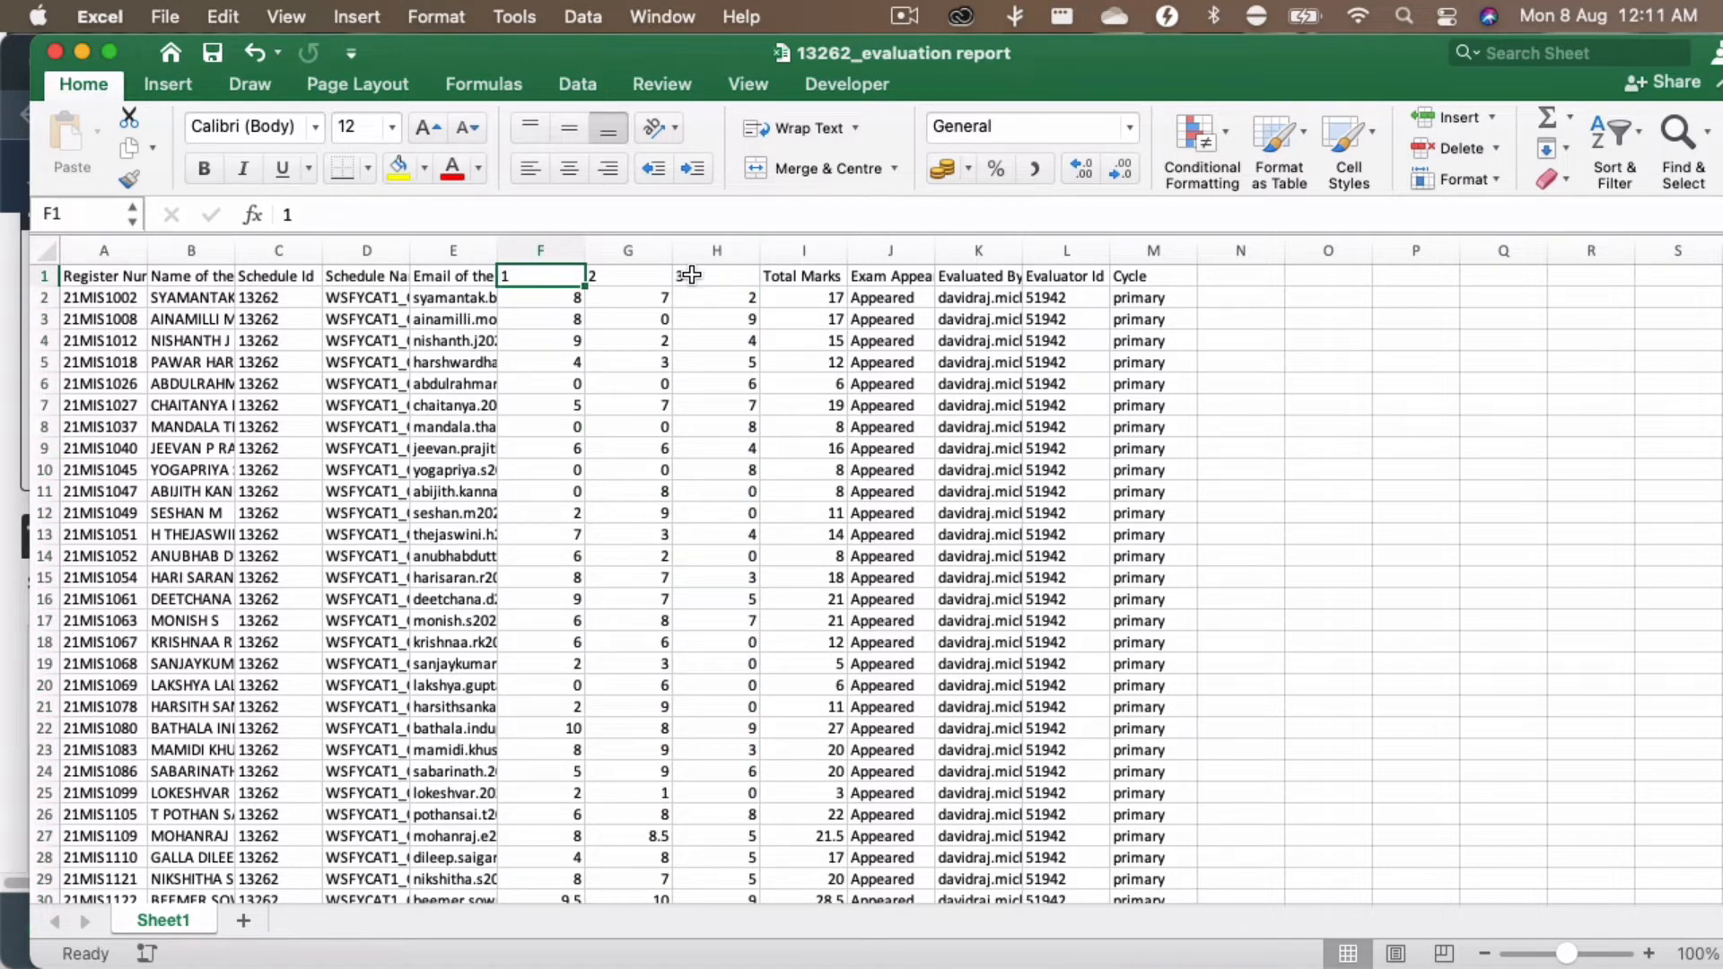
{"action": "left_click", "coordinate": [628, 279]}
{"action": "left_click", "coordinate": [718, 282]}
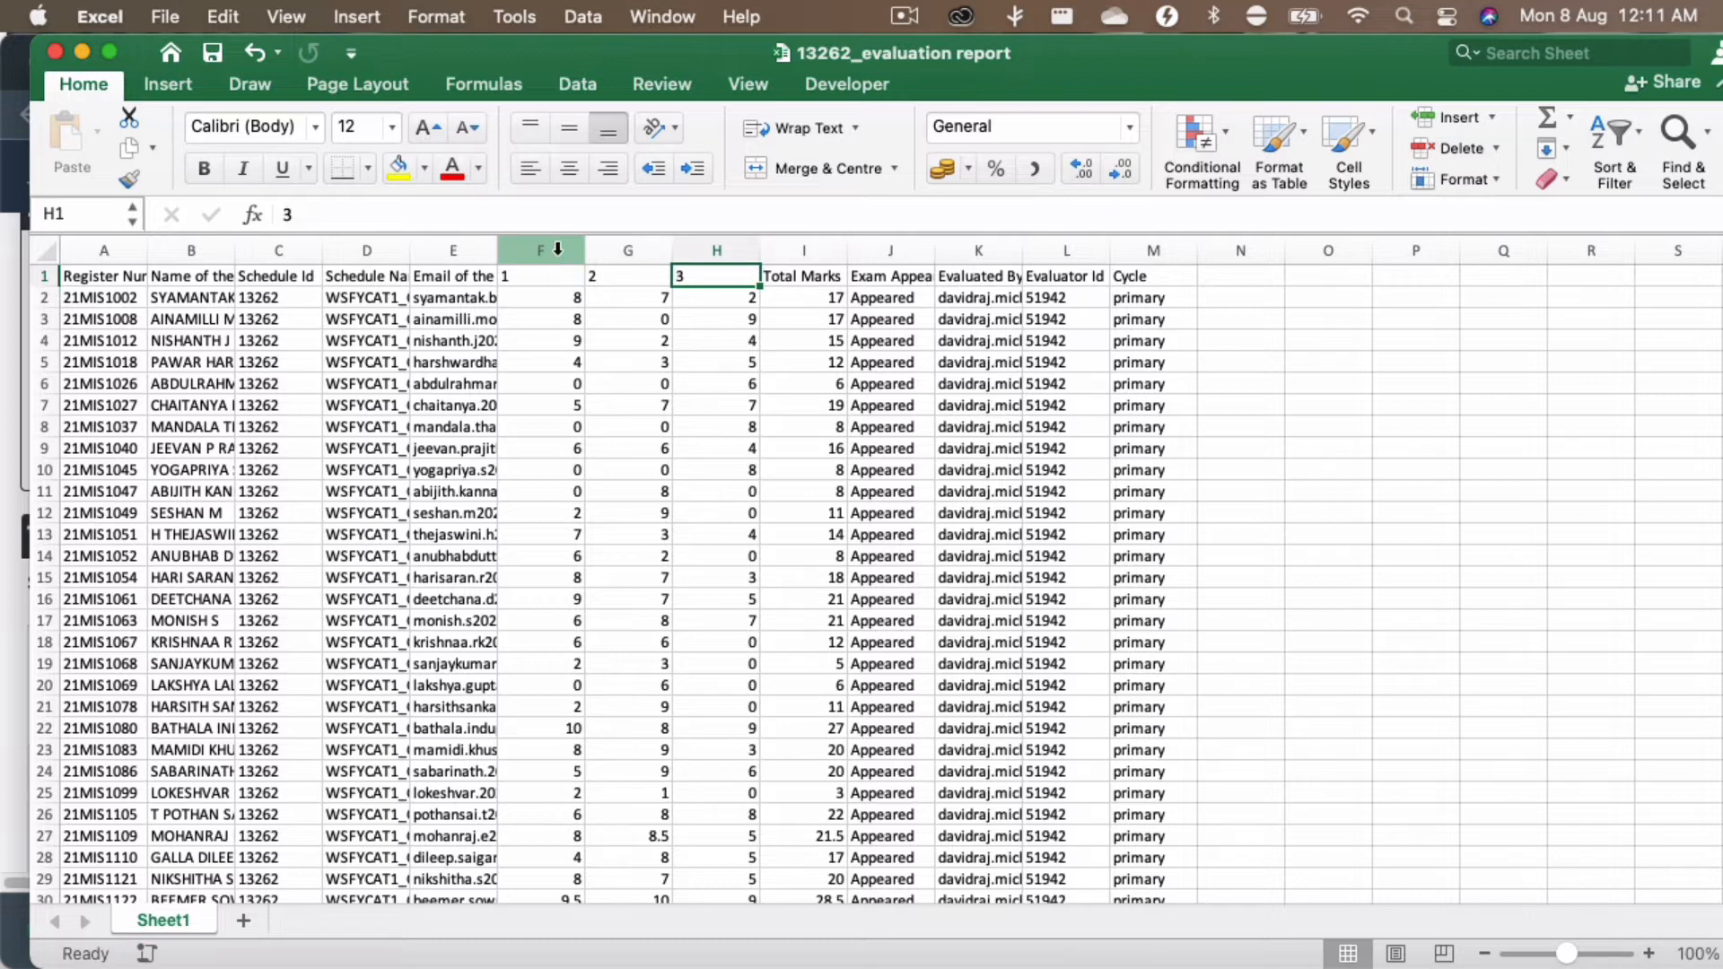
{"action": "left_click_drag", "start_coordinate": [559, 250], "coordinate": [709, 254]}
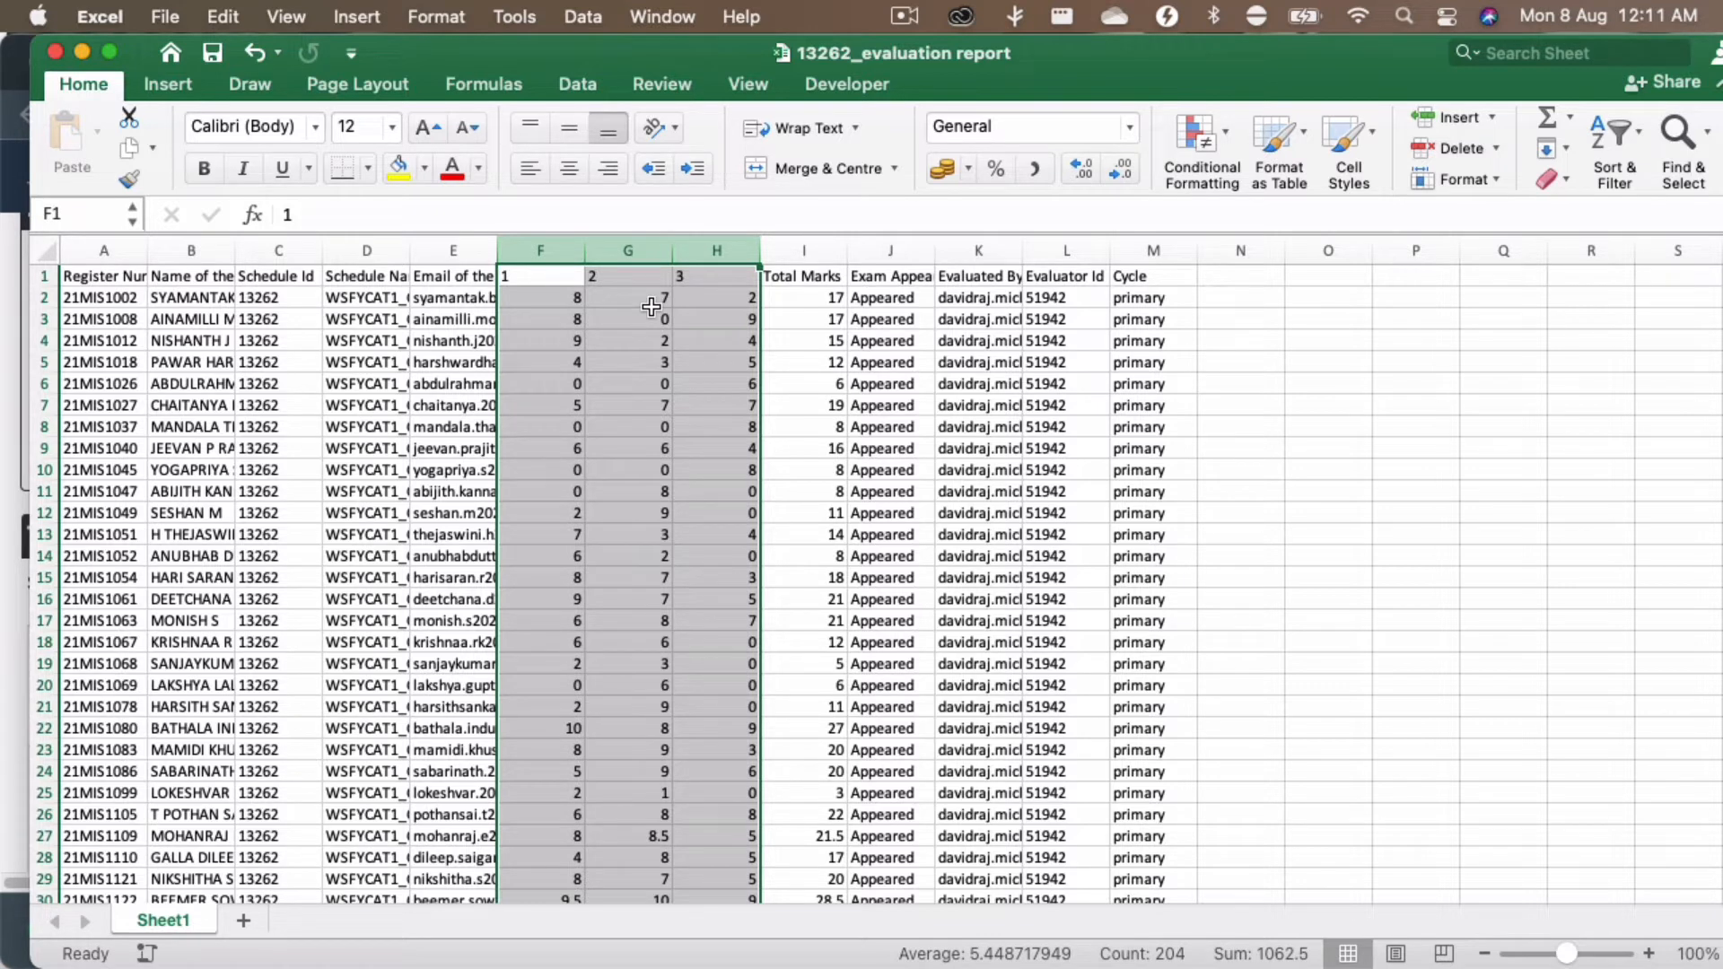
{"action": "left_click", "coordinate": [565, 304]}
{"action": "left_click", "coordinate": [817, 253]}
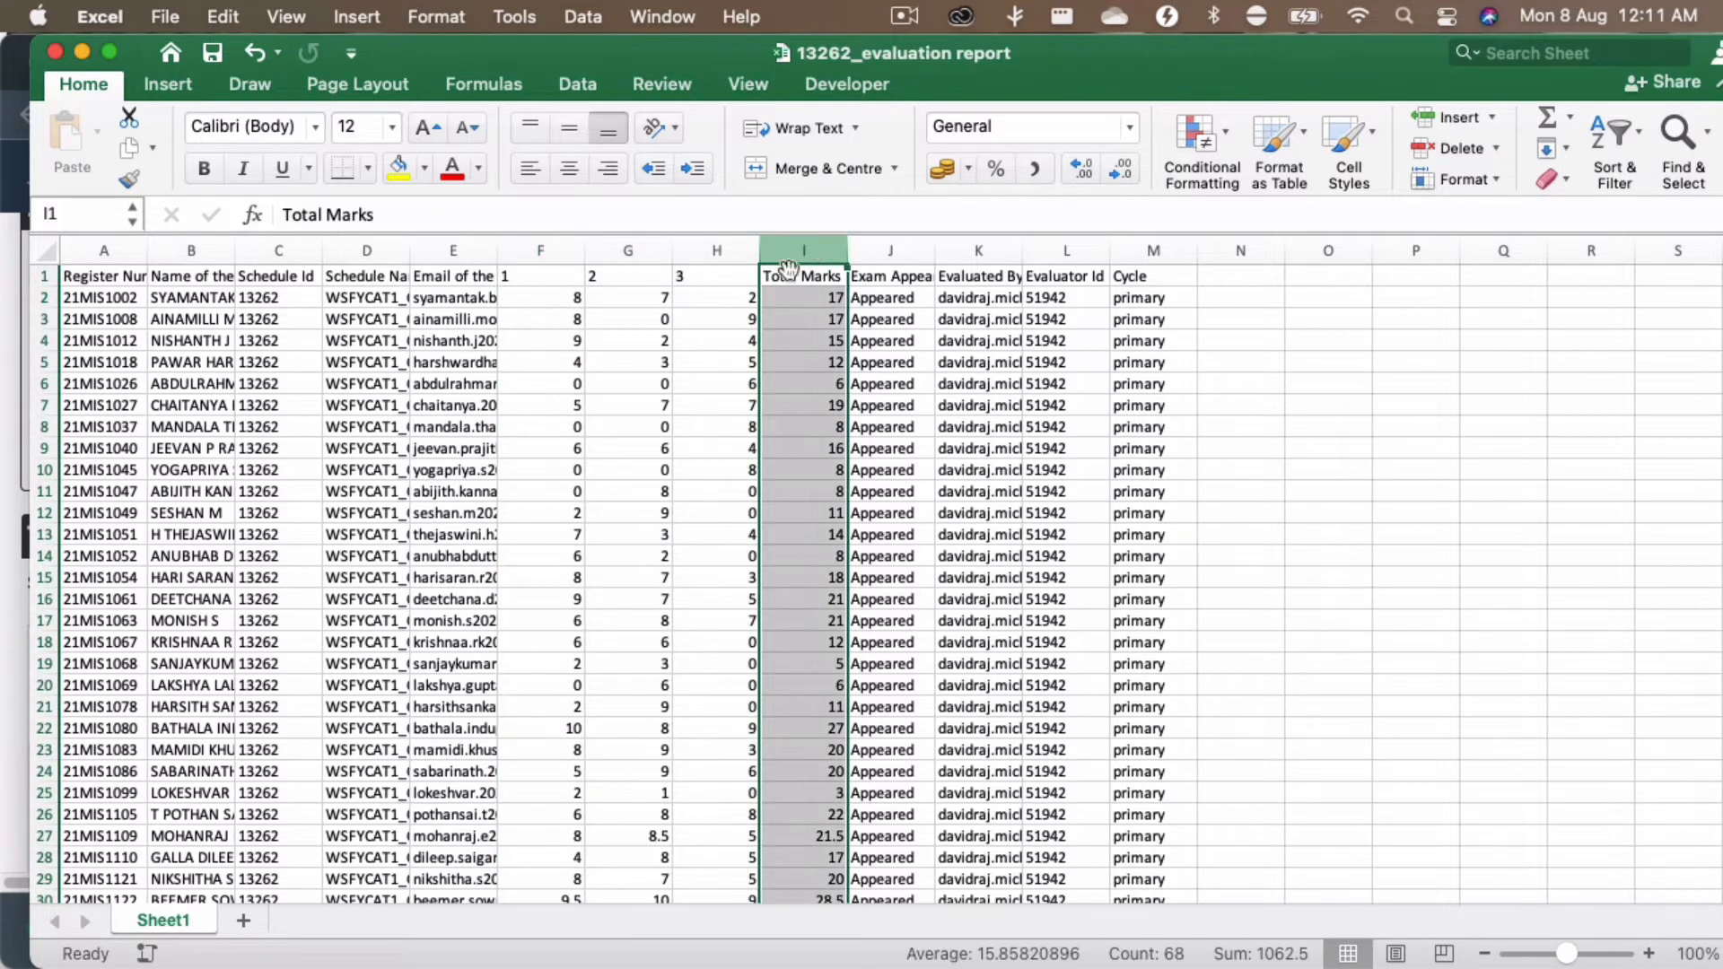
{"action": "left_click_drag", "start_coordinate": [718, 251], "coordinate": [619, 396]}
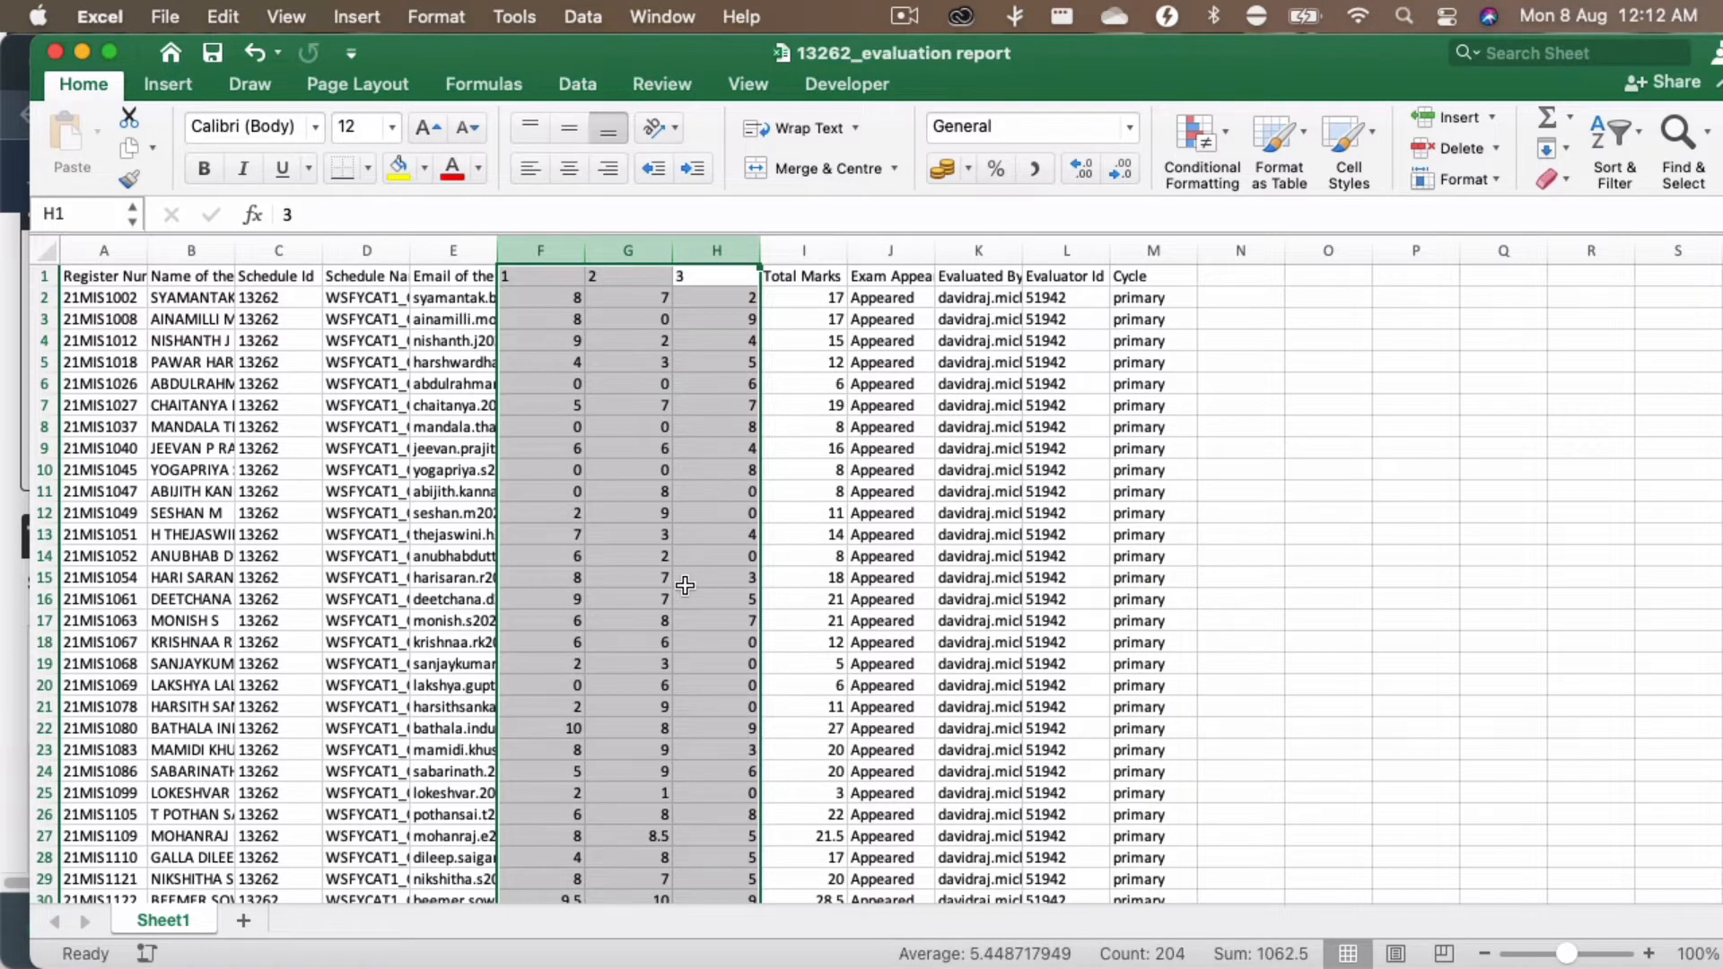
Step: Look through the student rows for a Not Appeared exam status and highlight row 45
{"action": "scroll", "coordinate": [686, 585], "scroll_direction": "down", "scroll_amount": 4}
{"action": "scroll", "coordinate": [736, 552], "scroll_direction": "up", "scroll_amount": 4}
{"action": "scroll", "coordinate": [675, 547], "scroll_direction": "down", "scroll_amount": 3}
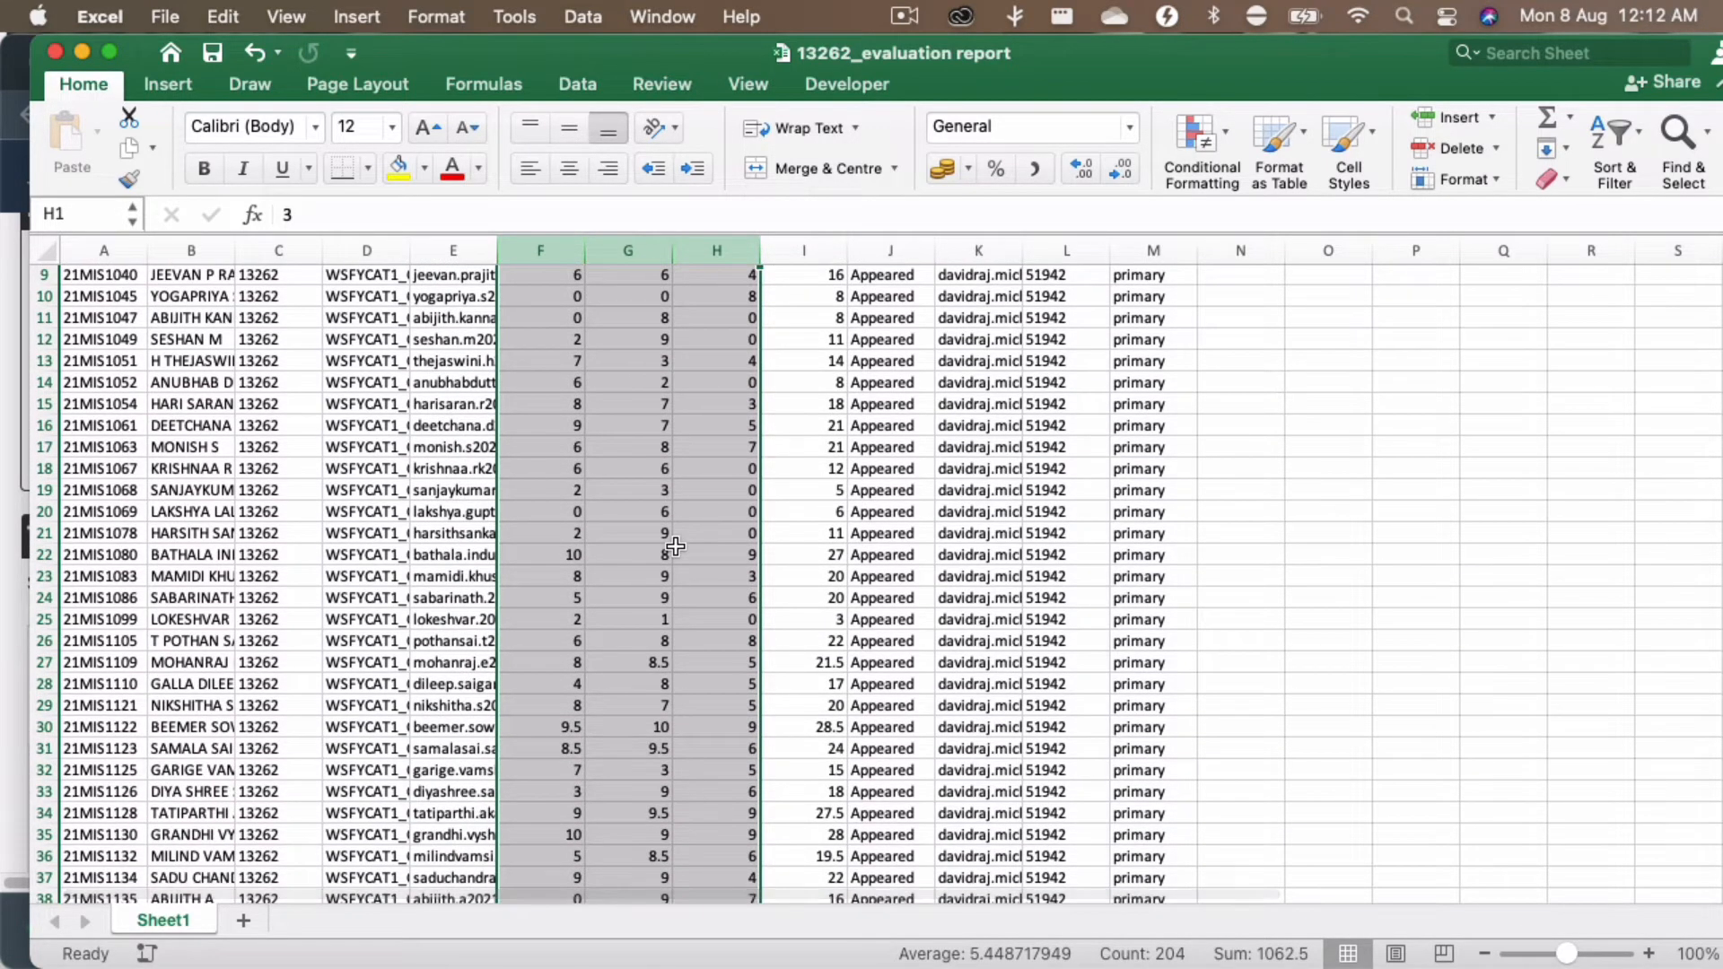
{"action": "scroll", "coordinate": [675, 547], "scroll_direction": "down", "scroll_amount": 3}
{"action": "scroll", "coordinate": [675, 547], "scroll_direction": "down", "scroll_amount": 3}
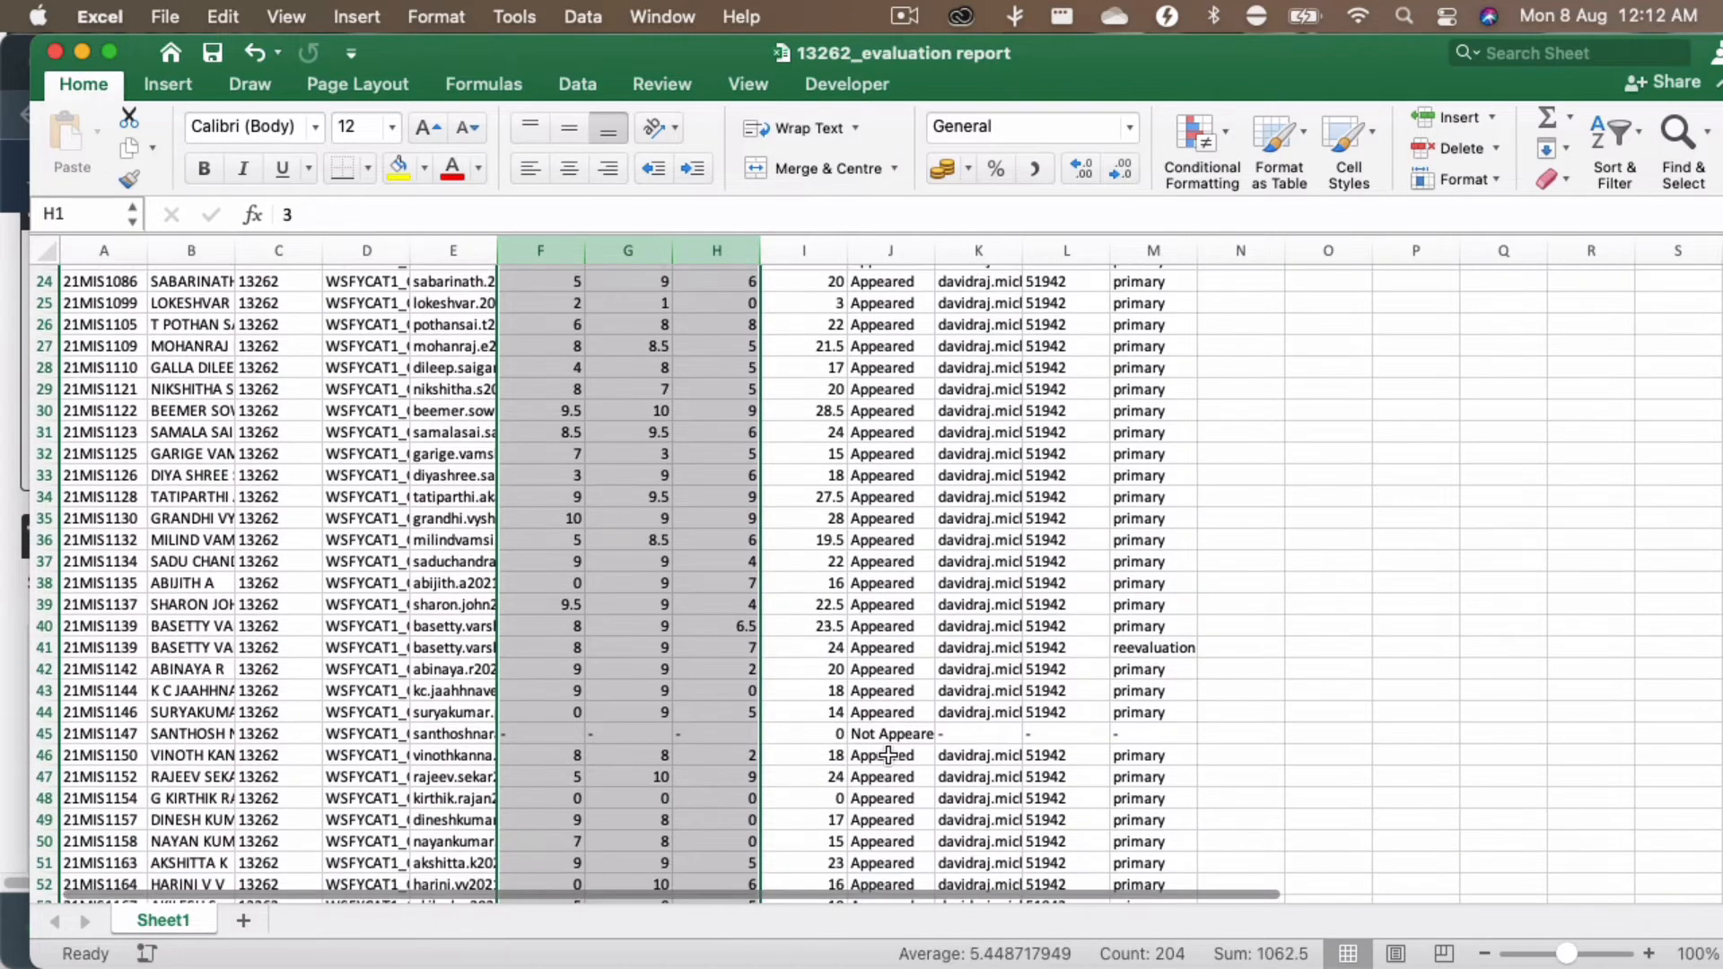
{"action": "mouse_move", "coordinate": [888, 734]}
{"action": "left_mouse_down"}
{"action": "mouse_move", "coordinate": [893, 884]}
{"action": "mouse_move", "coordinate": [888, 733]}
{"action": "left_mouse_up"}
{"action": "left_click", "coordinate": [40, 734]}
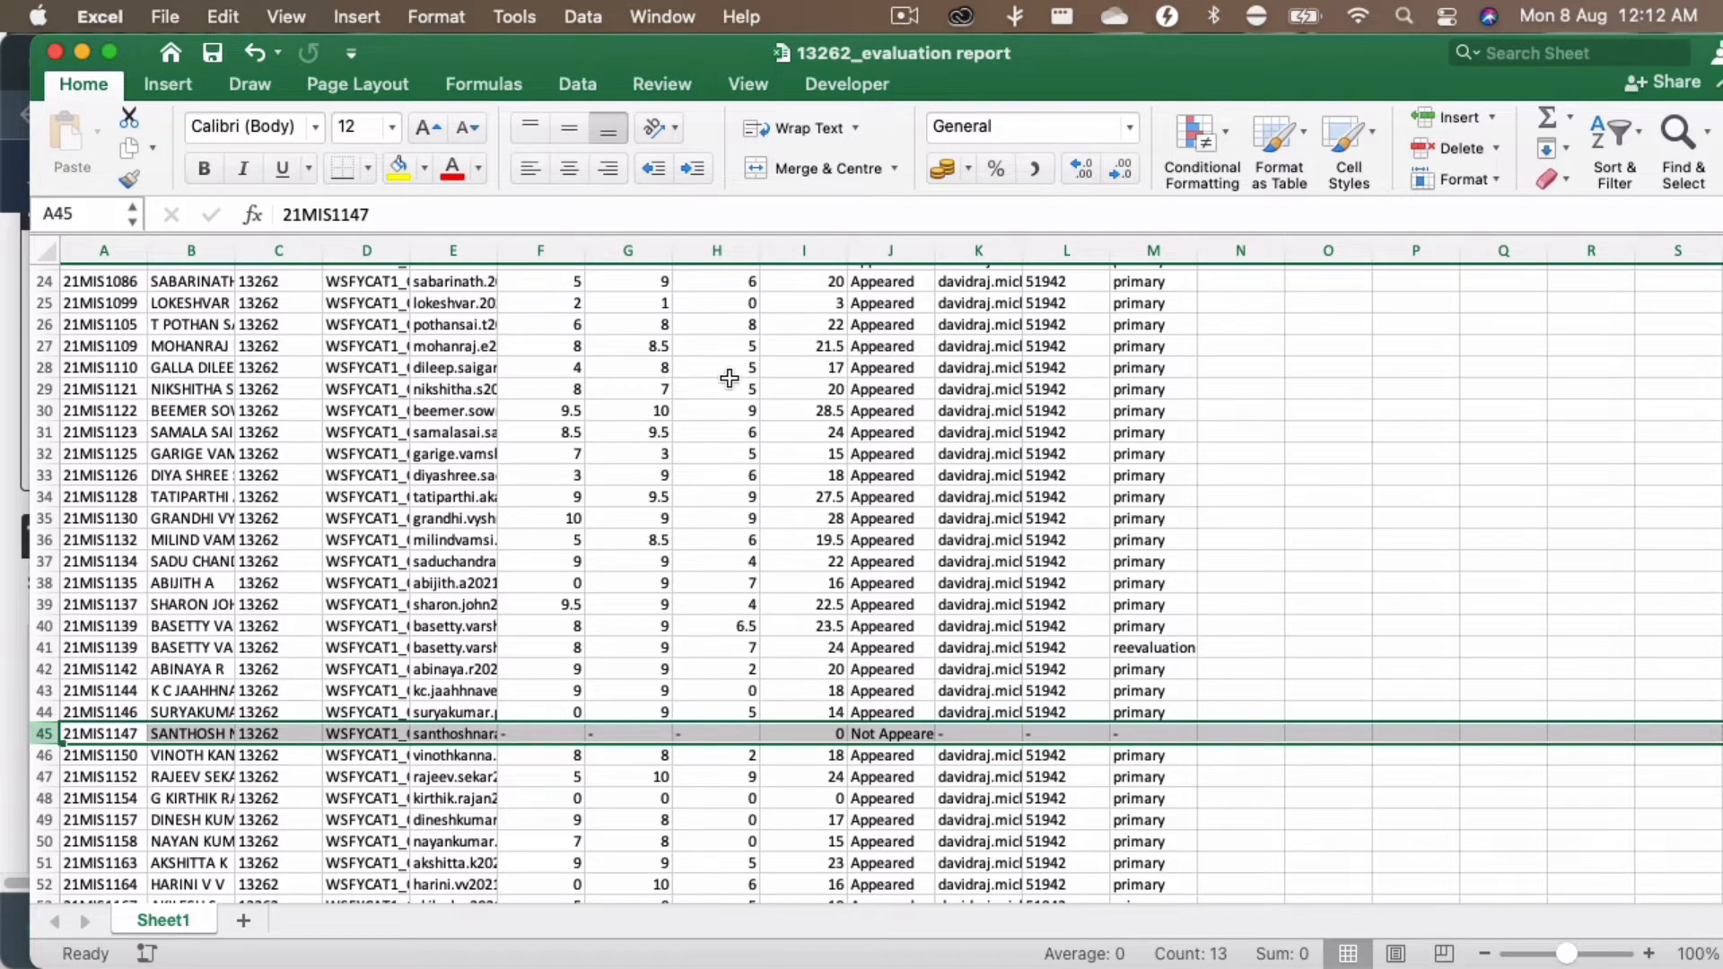
Step: Add filters to the header row of the whole evaluation report table
{"action": "scroll", "coordinate": [746, 561], "scroll_direction": "up", "scroll_amount": 8}
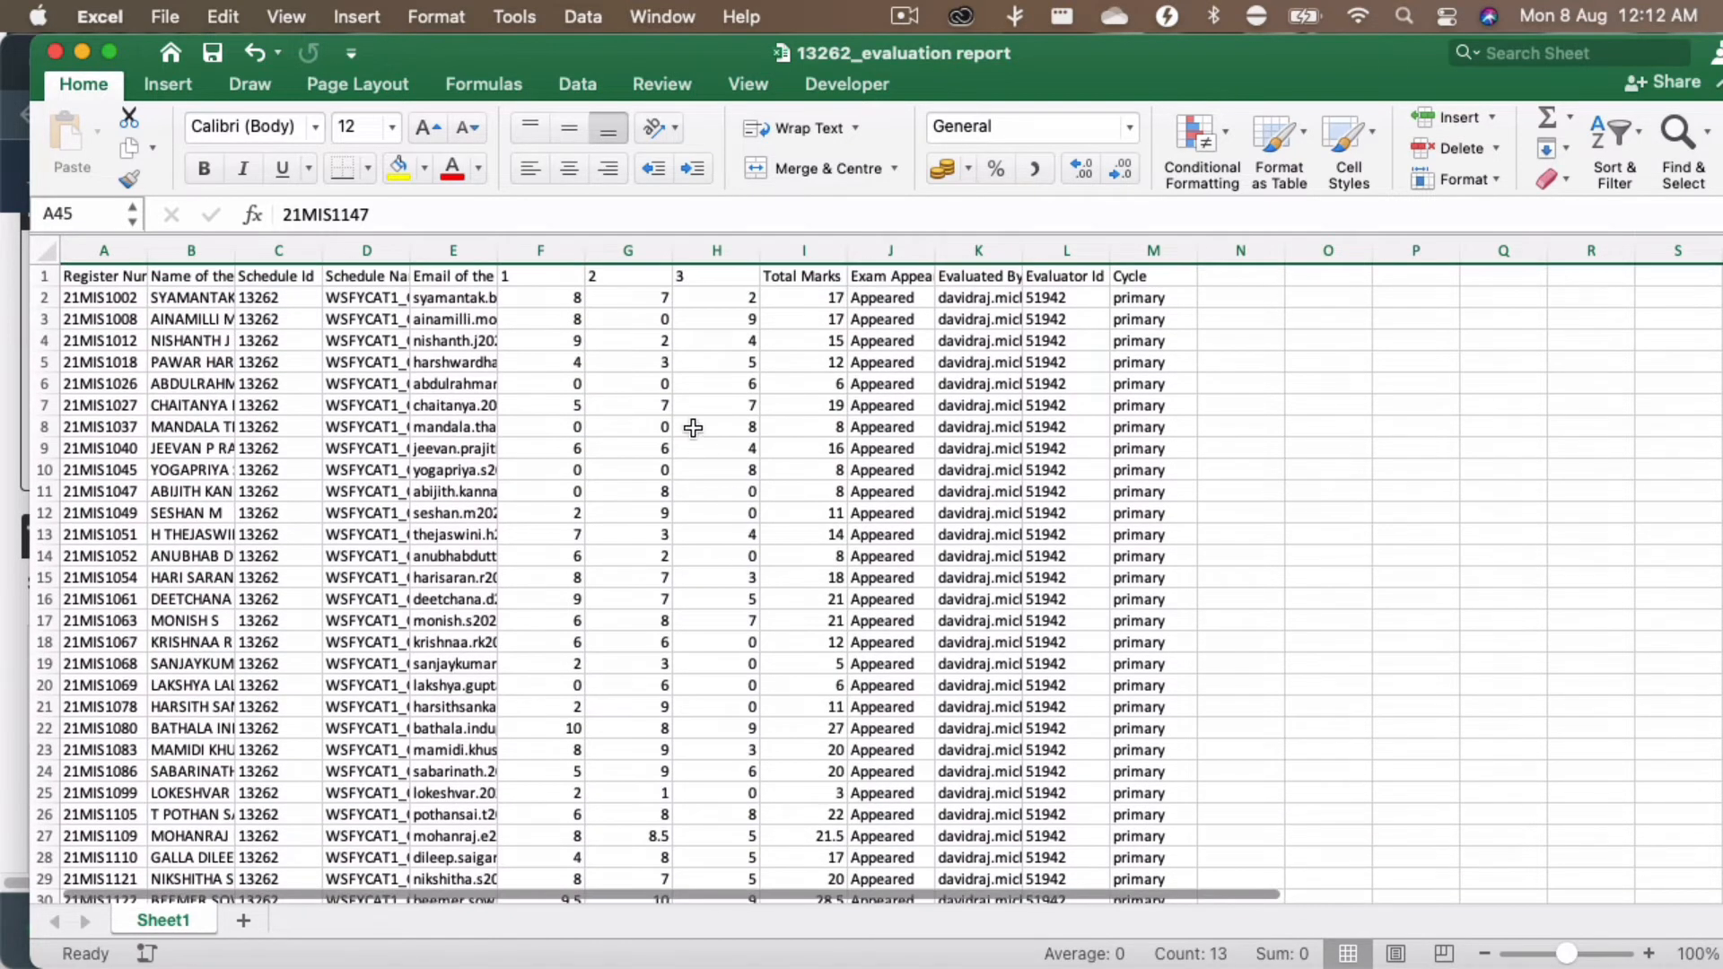
{"action": "left_click", "coordinate": [693, 428]}
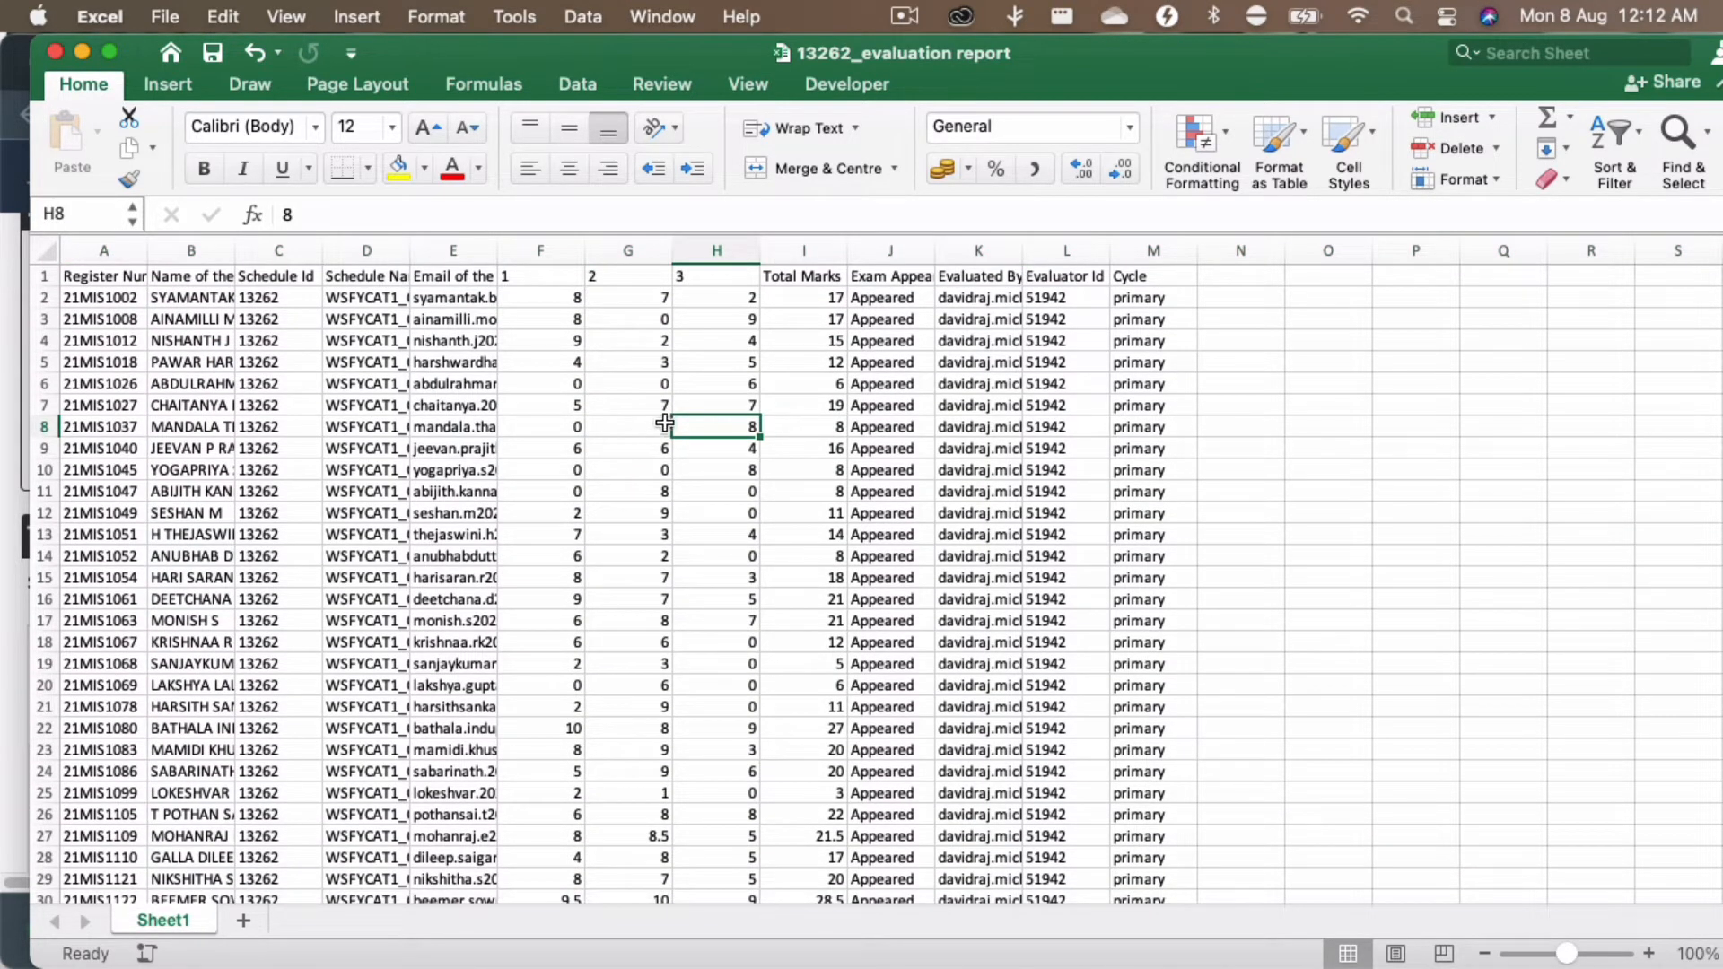
{"action": "key", "text": "super+a"}
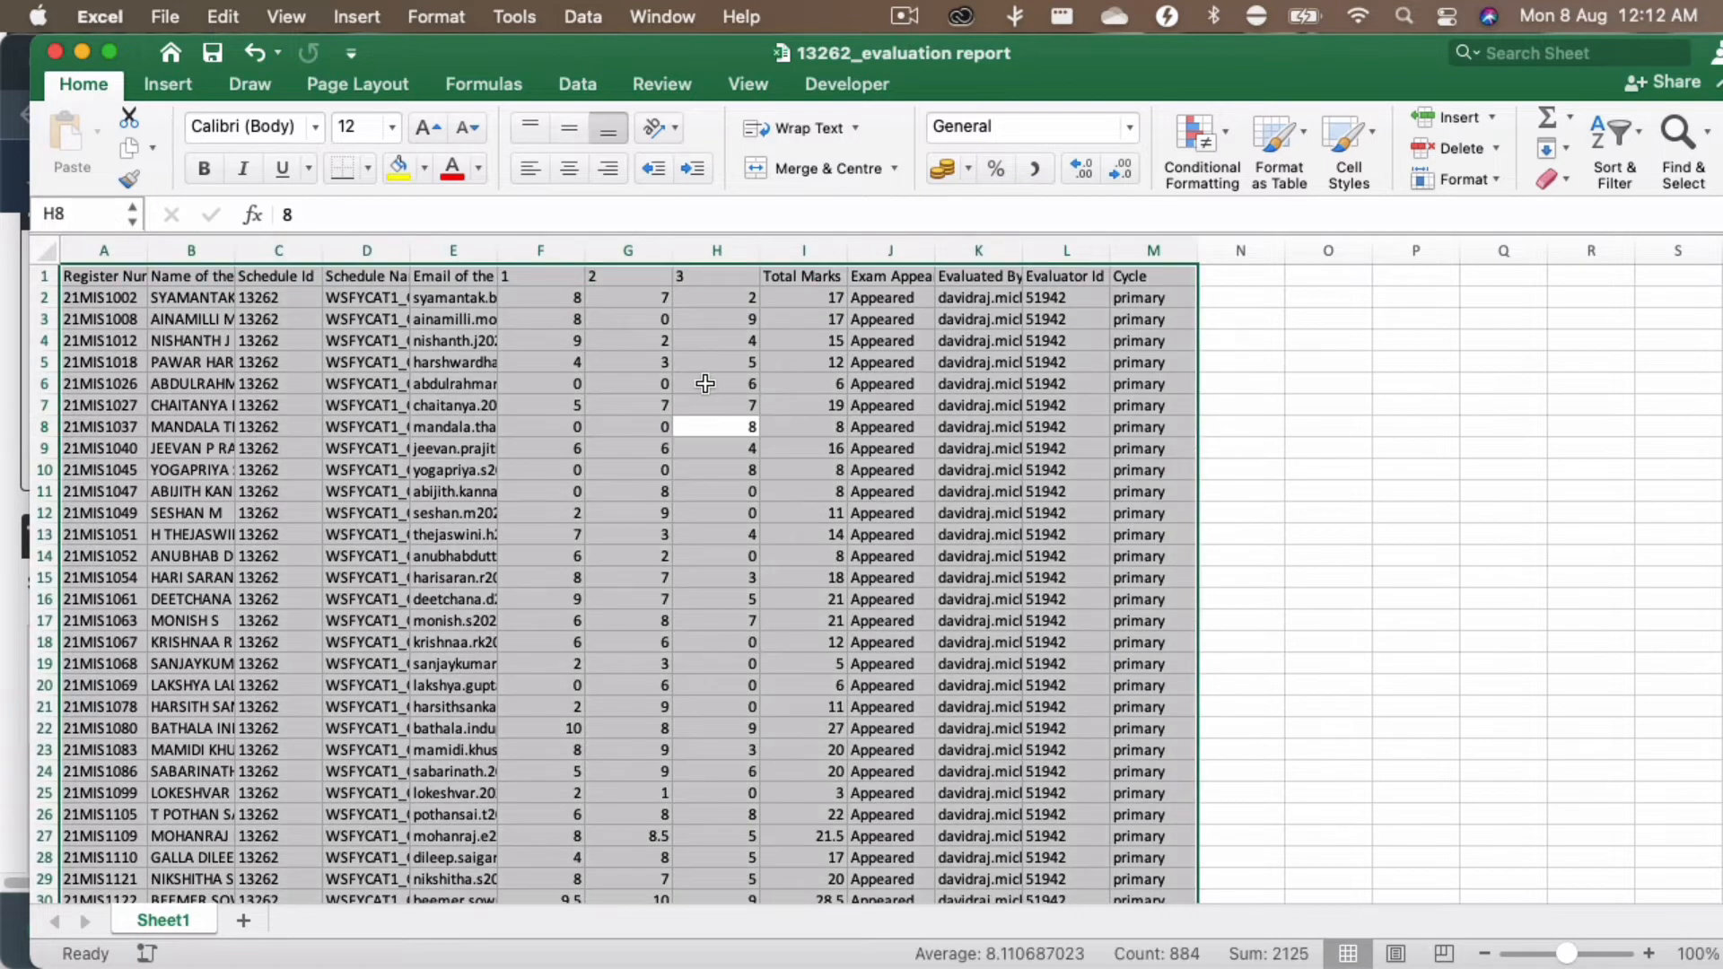
{"action": "left_click", "coordinate": [1623, 145]}
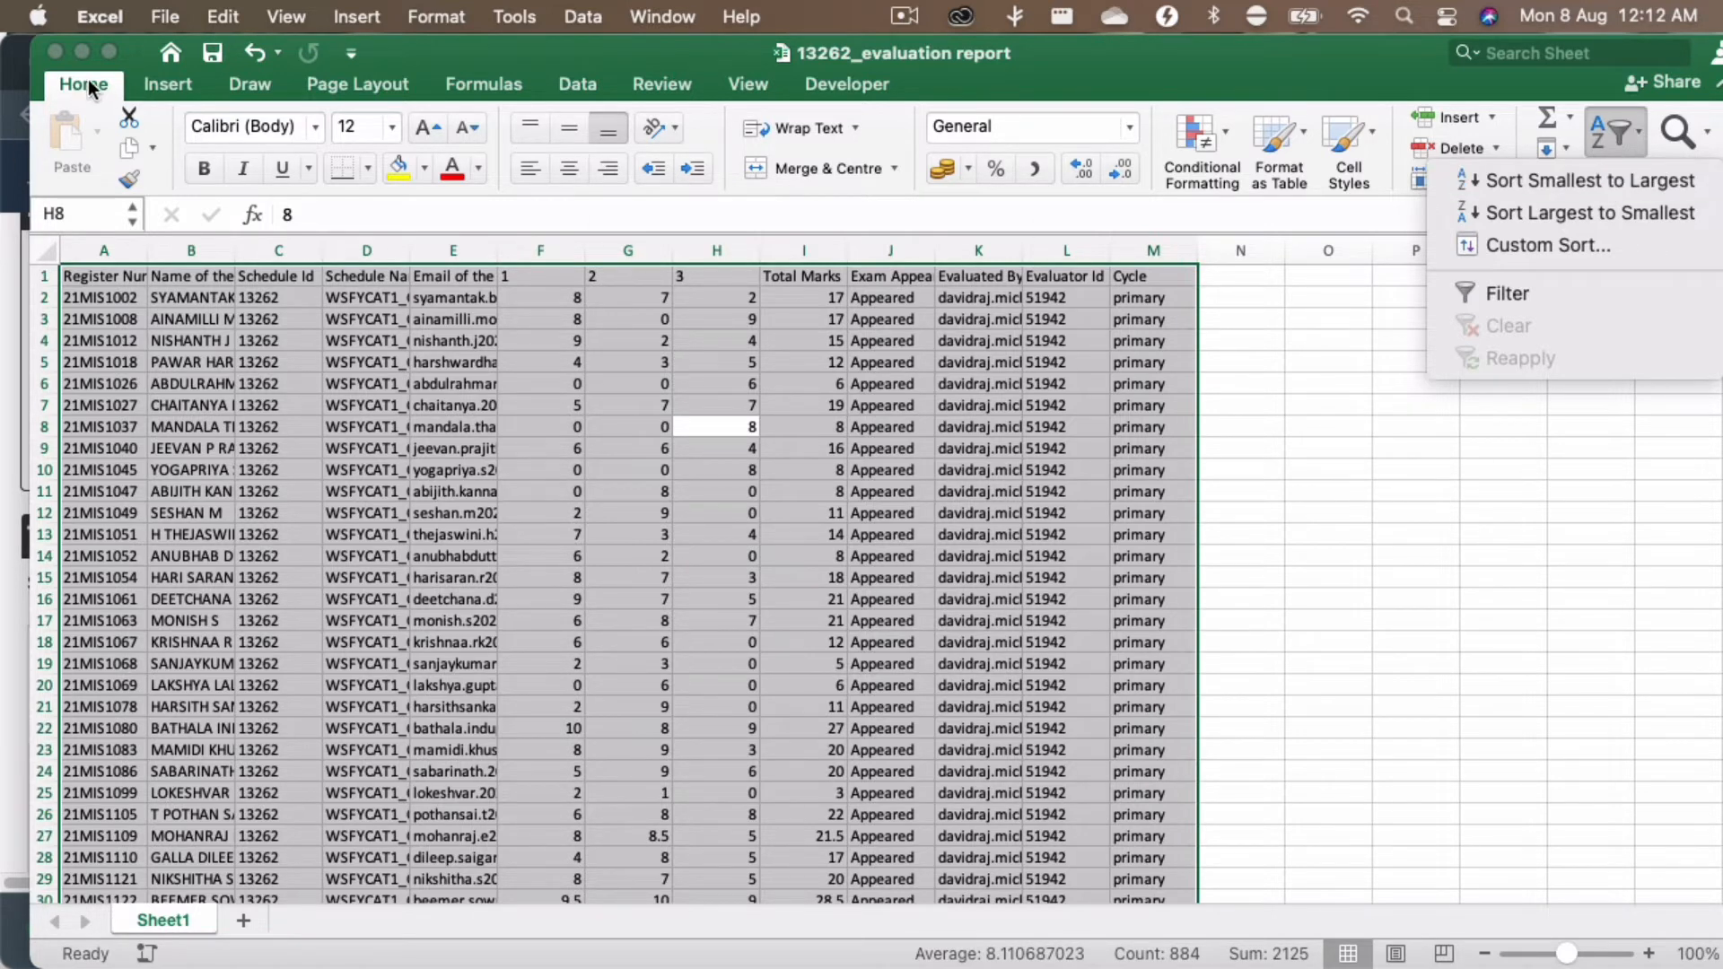
{"action": "left_click", "coordinate": [1517, 294]}
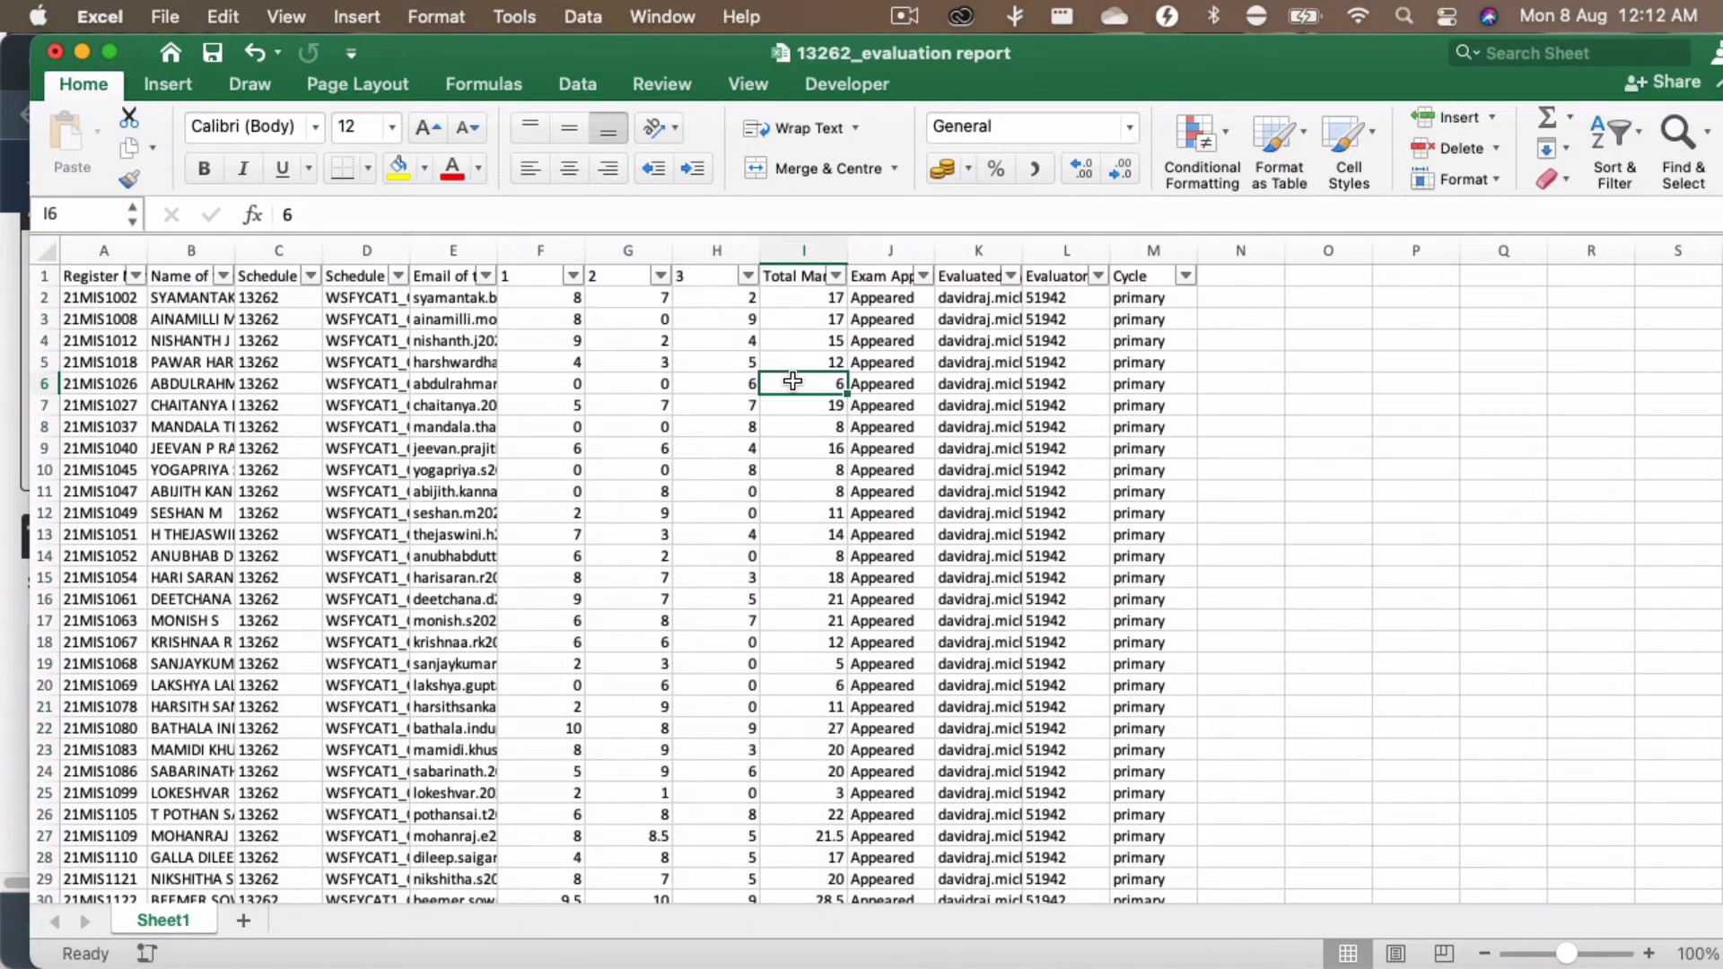
Step: Filter the Exam Appearance Status column to exclude Not Appeared students
{"action": "left_click", "coordinate": [793, 383]}
{"action": "left_click", "coordinate": [886, 280]}
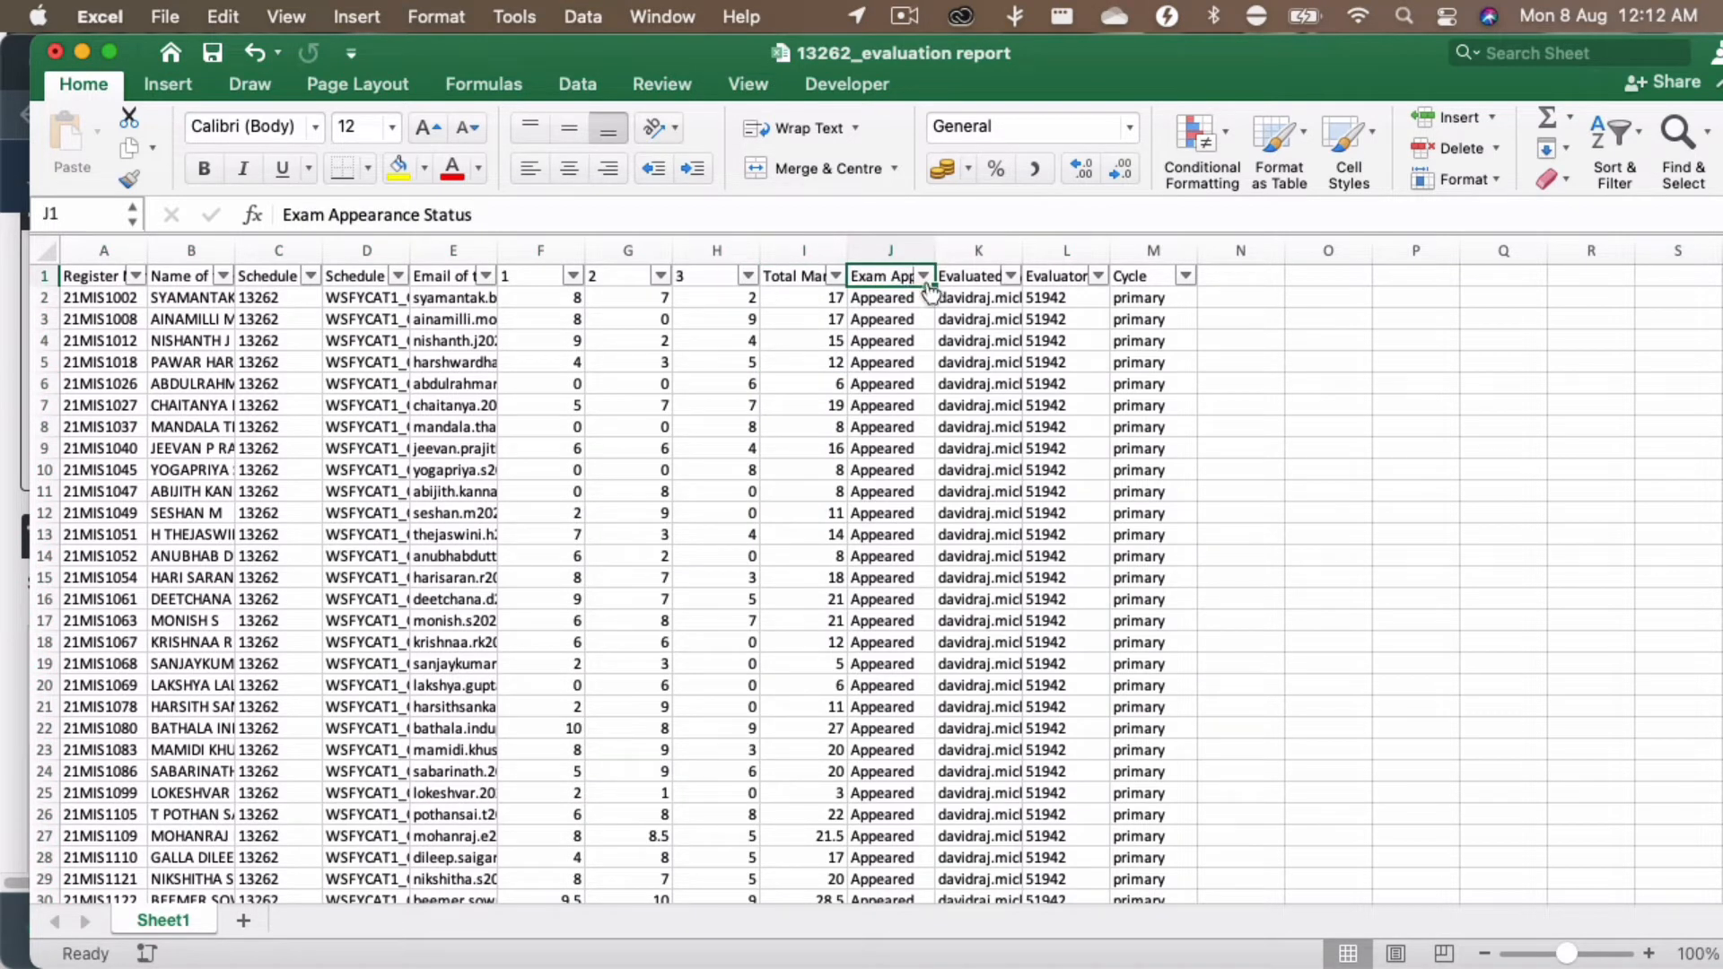
{"action": "left_click", "coordinate": [923, 280]}
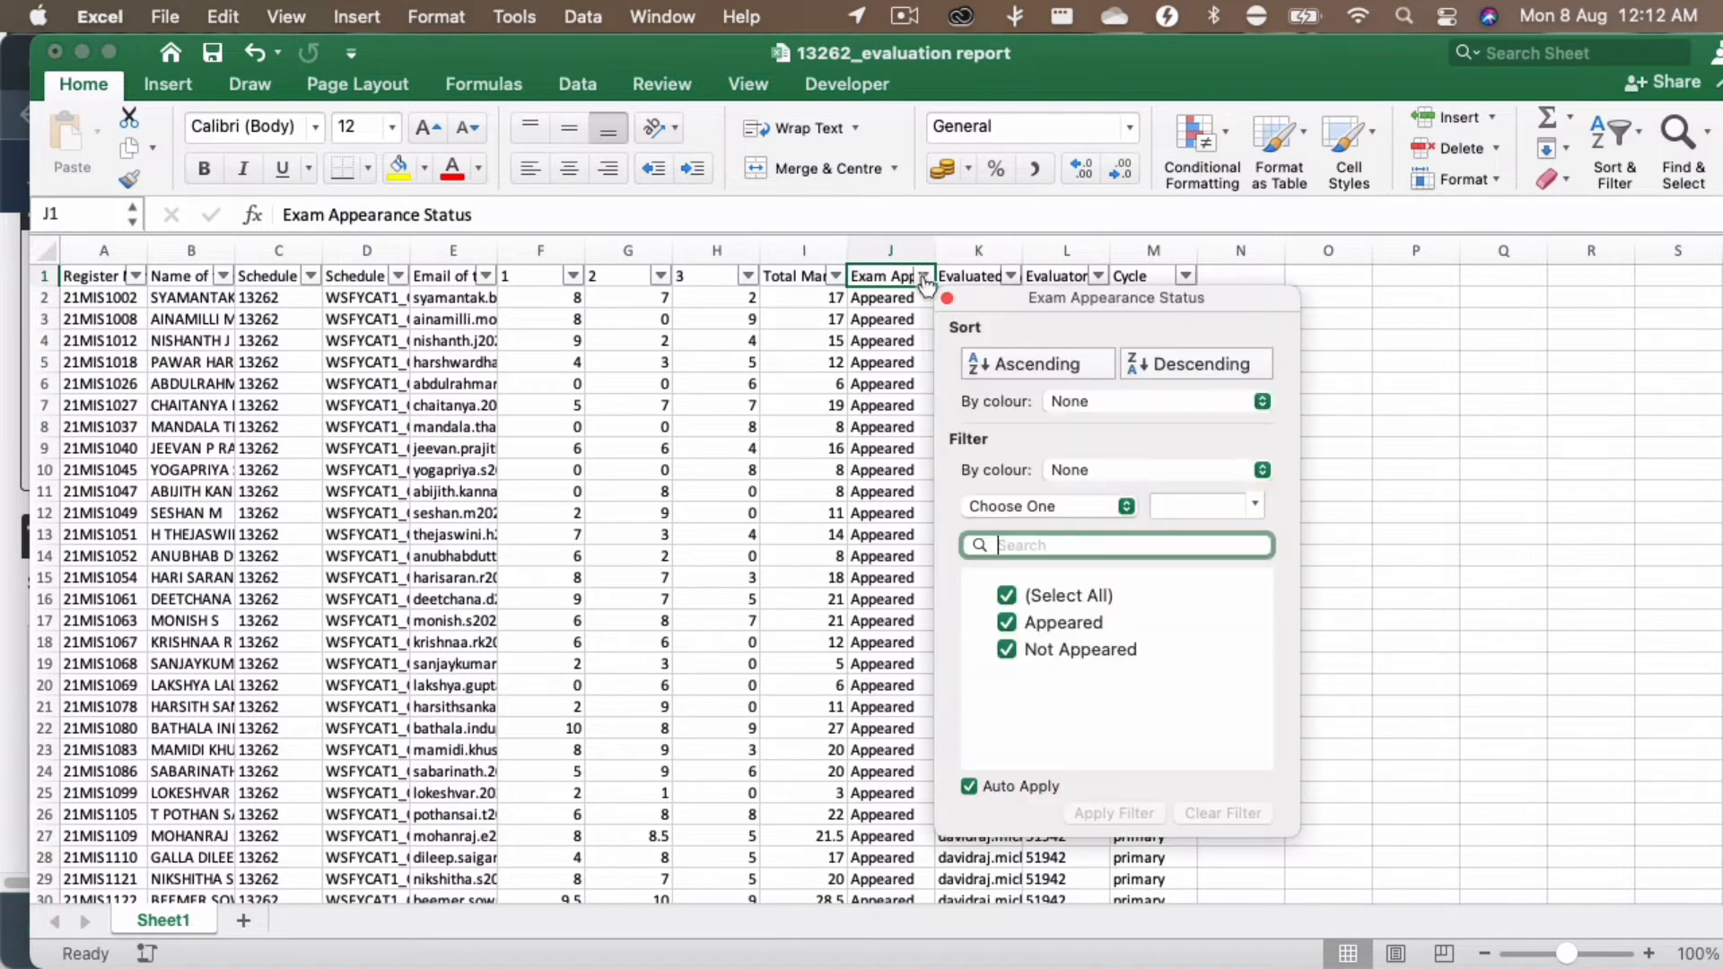
{"action": "left_click", "coordinate": [1007, 650]}
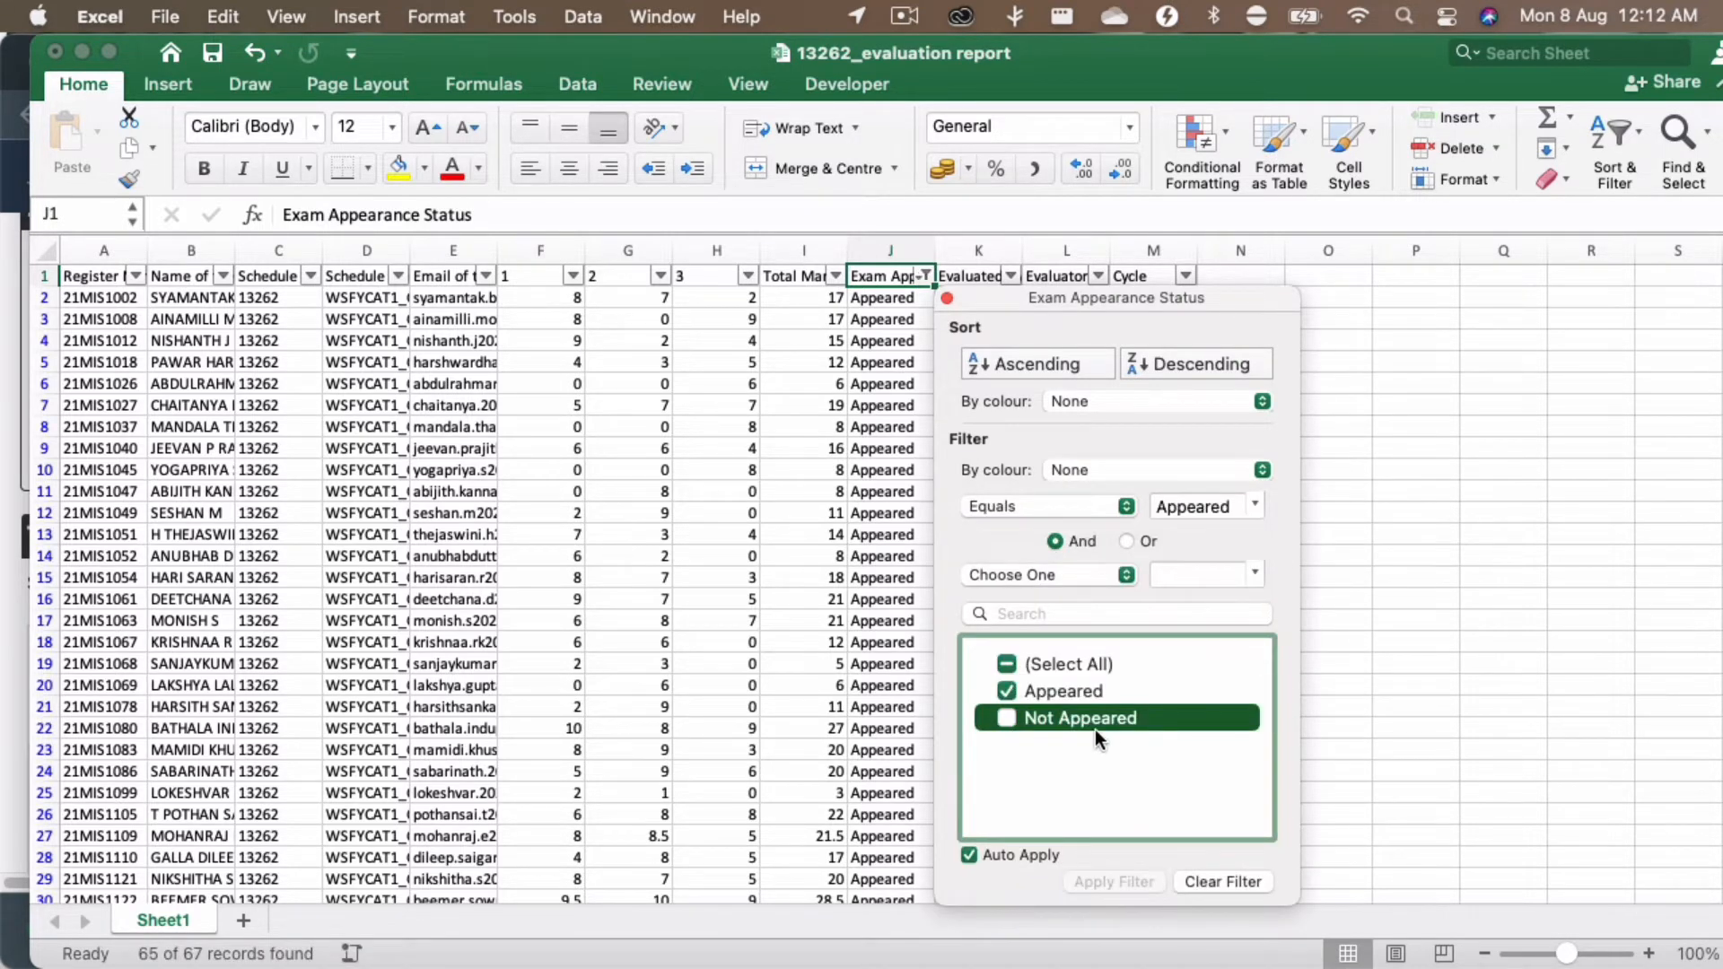
{"action": "left_click", "coordinate": [950, 300]}
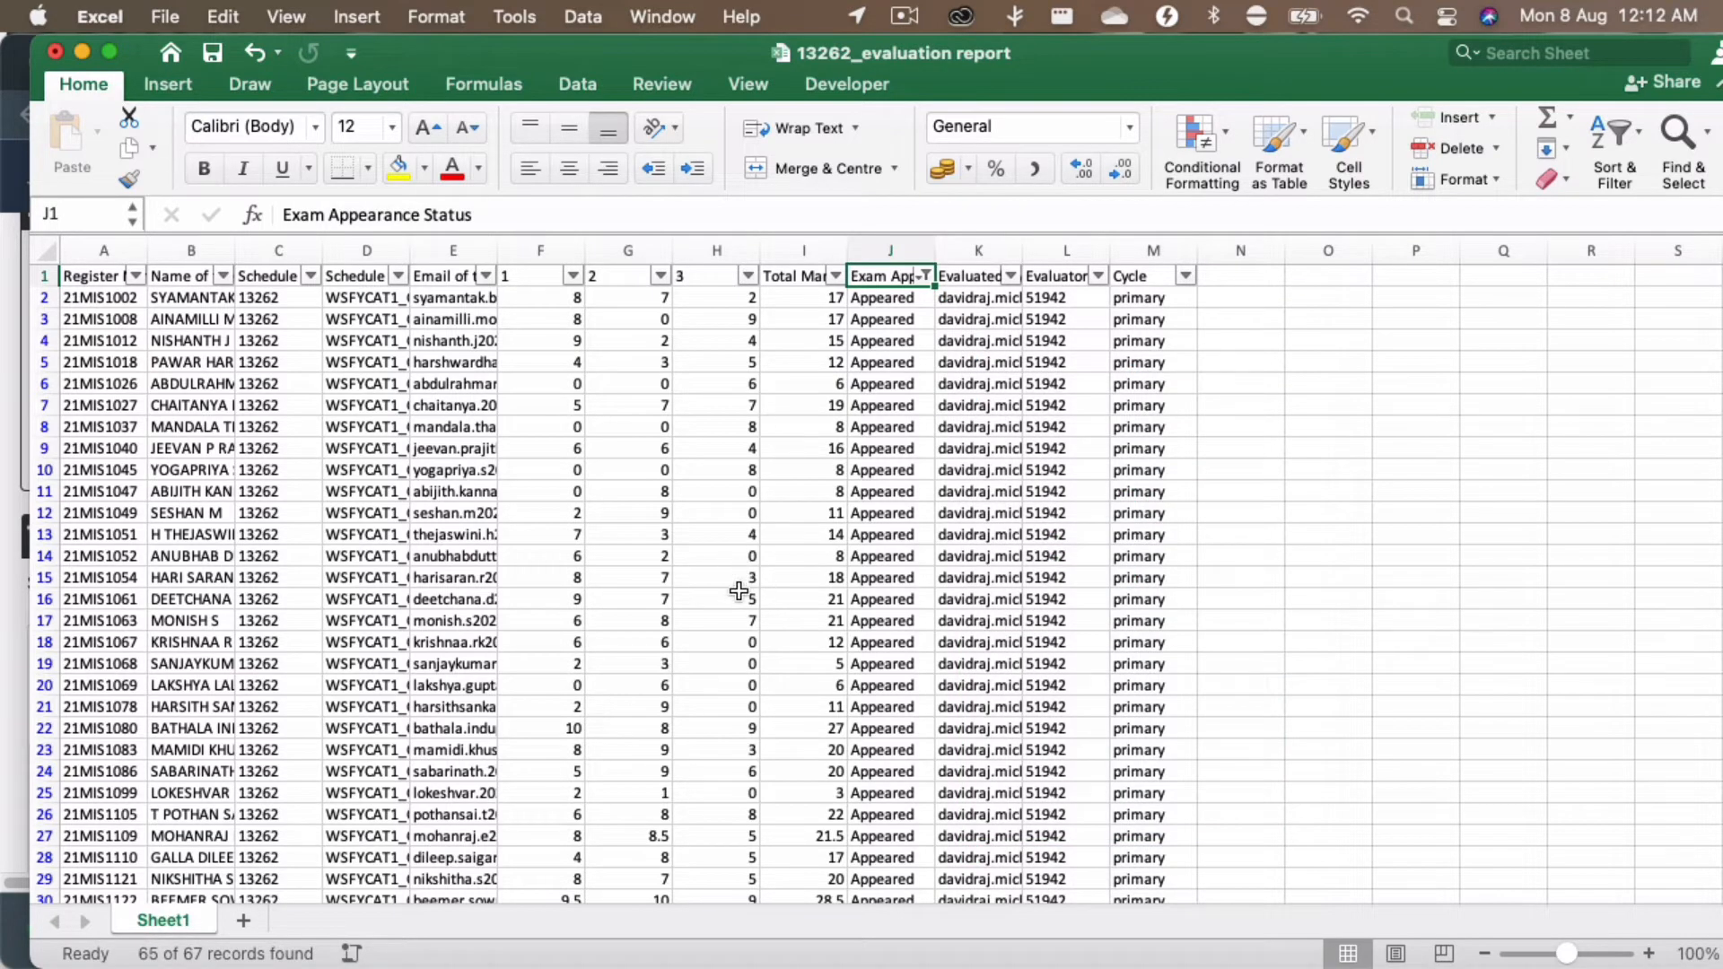
Step: Find the student listed in both the primary and reevaluation cycles and delete the primary entry in row 40
{"action": "scroll", "coordinate": [771, 690], "scroll_direction": "down", "scroll_amount": 2}
{"action": "scroll", "coordinate": [771, 690], "scroll_direction": "down", "scroll_amount": 5}
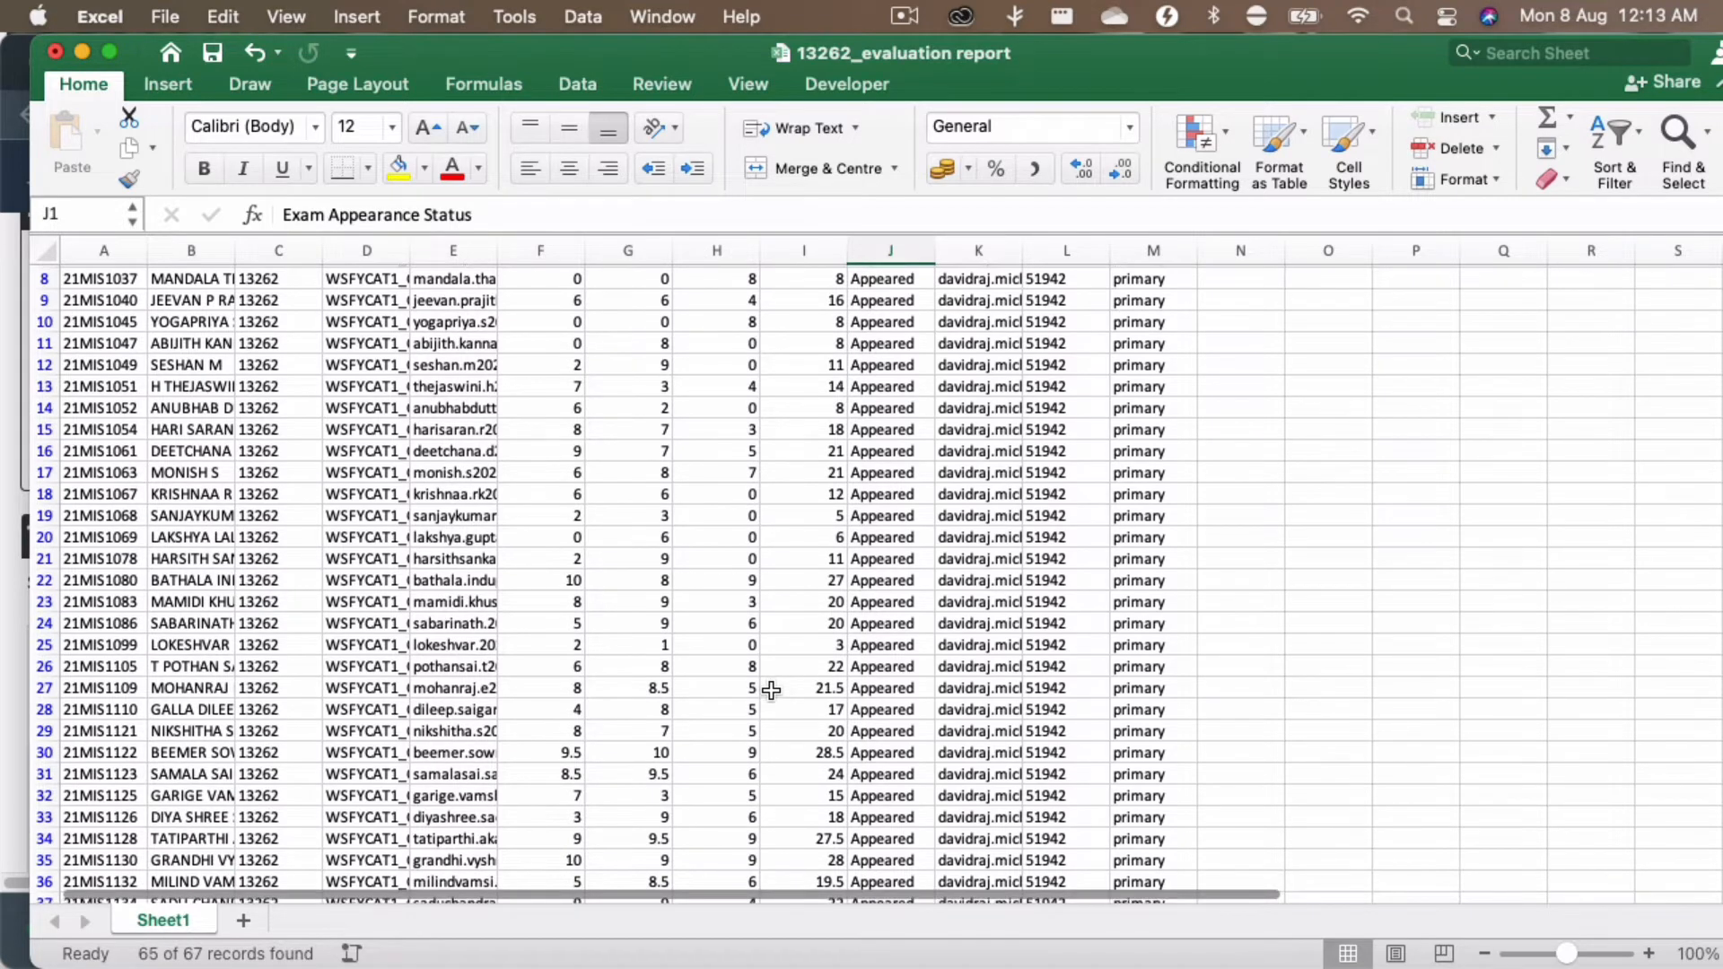
{"action": "scroll", "coordinate": [771, 691], "scroll_direction": "down", "scroll_amount": 4}
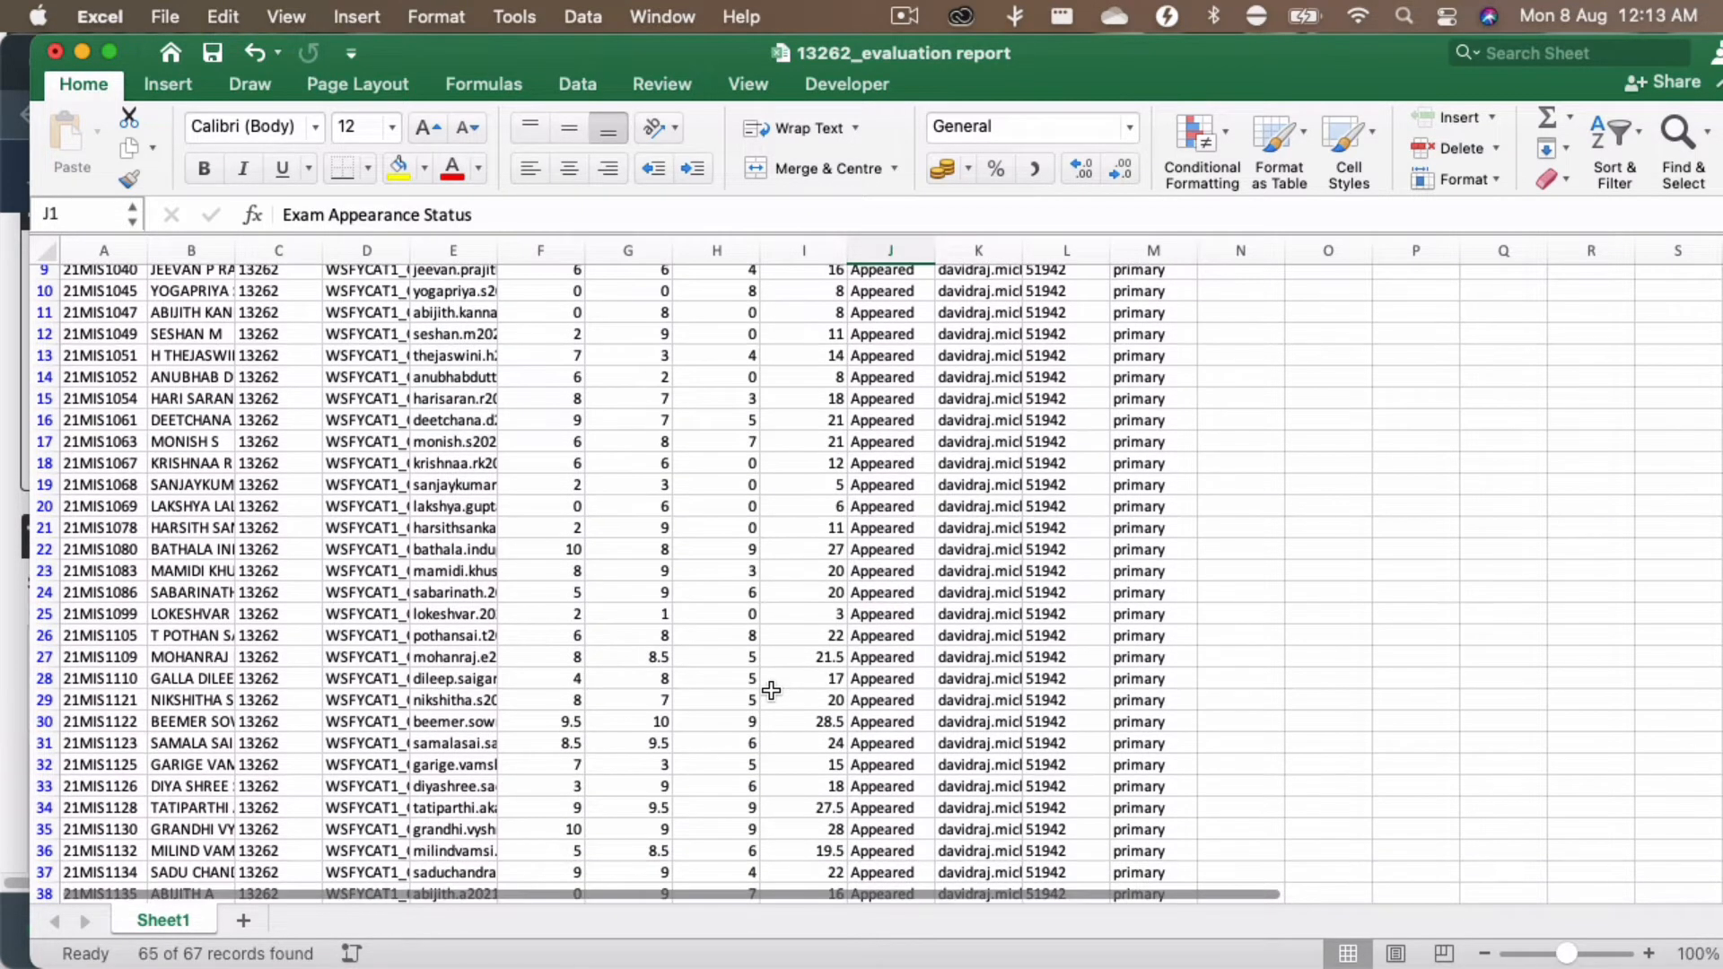
{"action": "scroll", "coordinate": [771, 691], "scroll_direction": "down", "scroll_amount": 1}
{"action": "scroll", "coordinate": [771, 691], "scroll_direction": "down", "scroll_amount": 4}
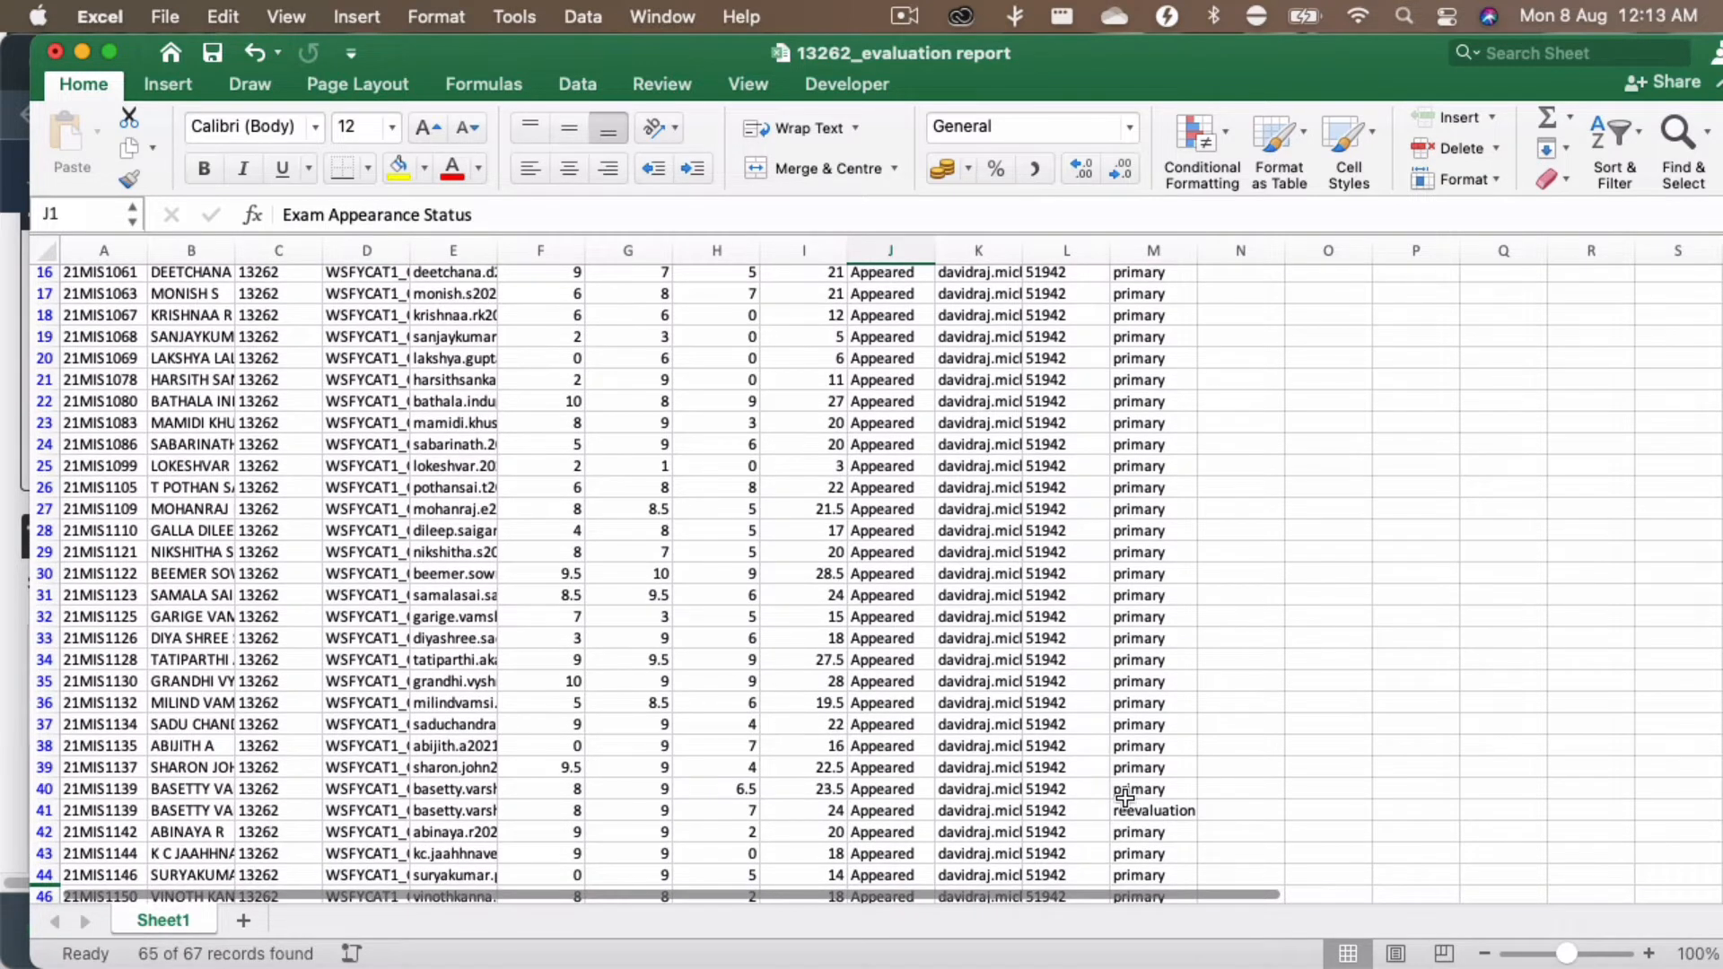
{"action": "left_click_drag", "start_coordinate": [42, 789], "coordinate": [42, 811]}
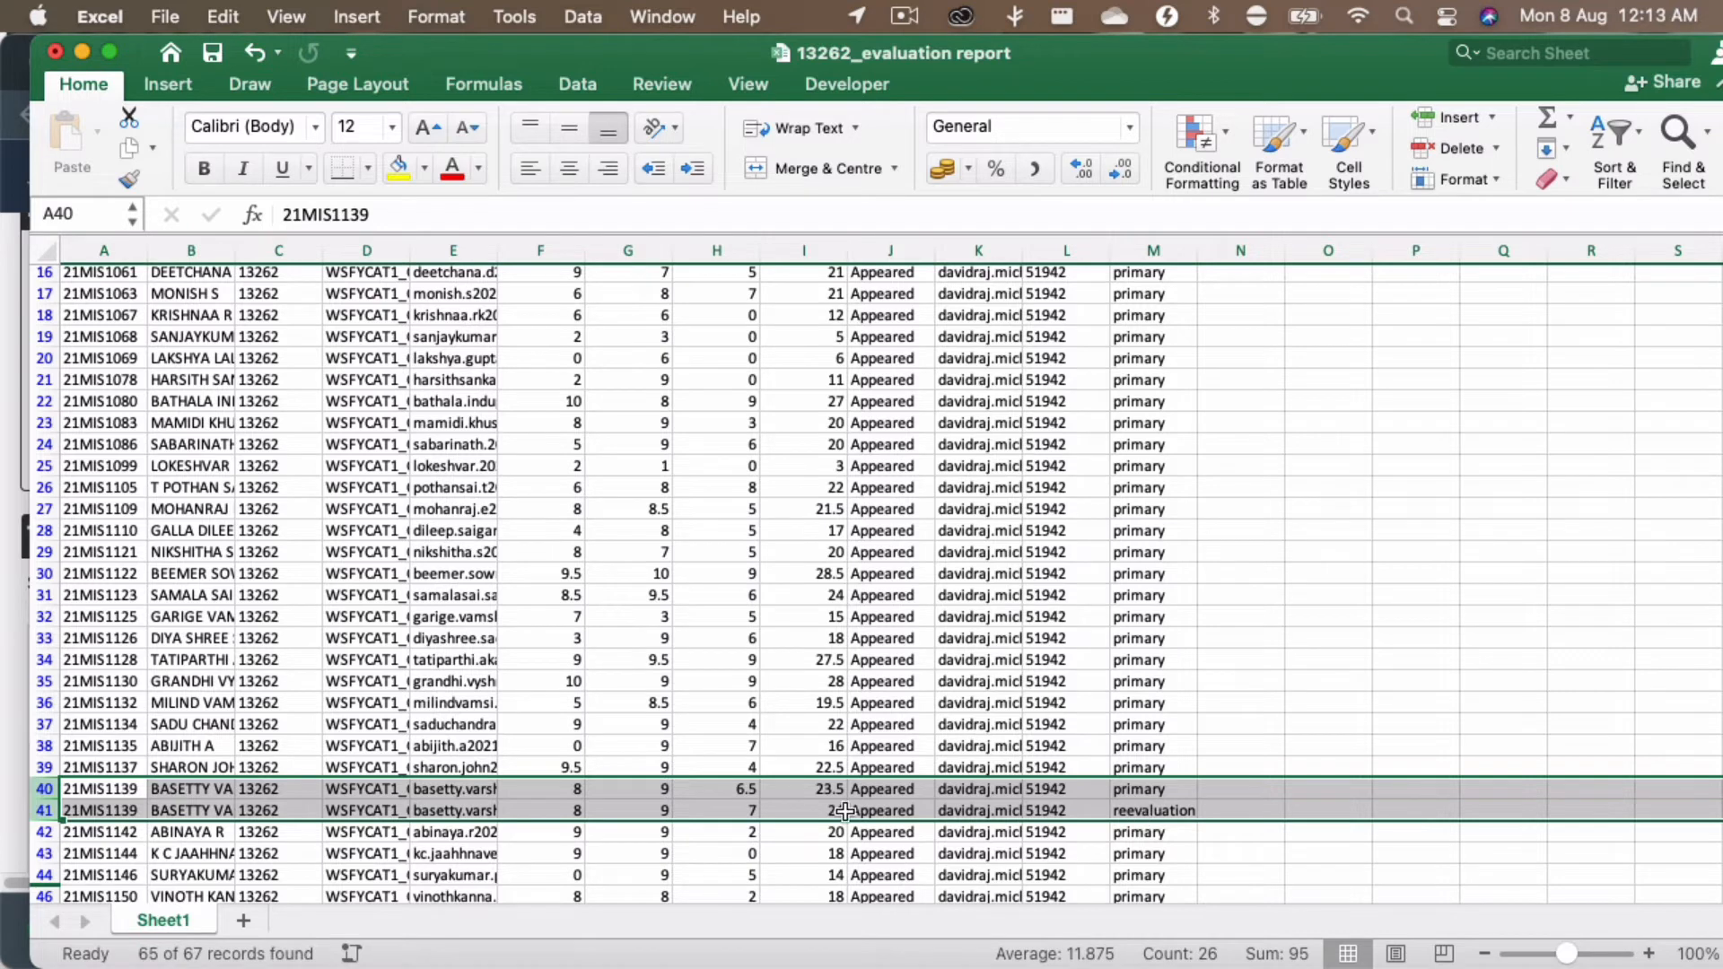
{"action": "left_click", "coordinate": [43, 789]}
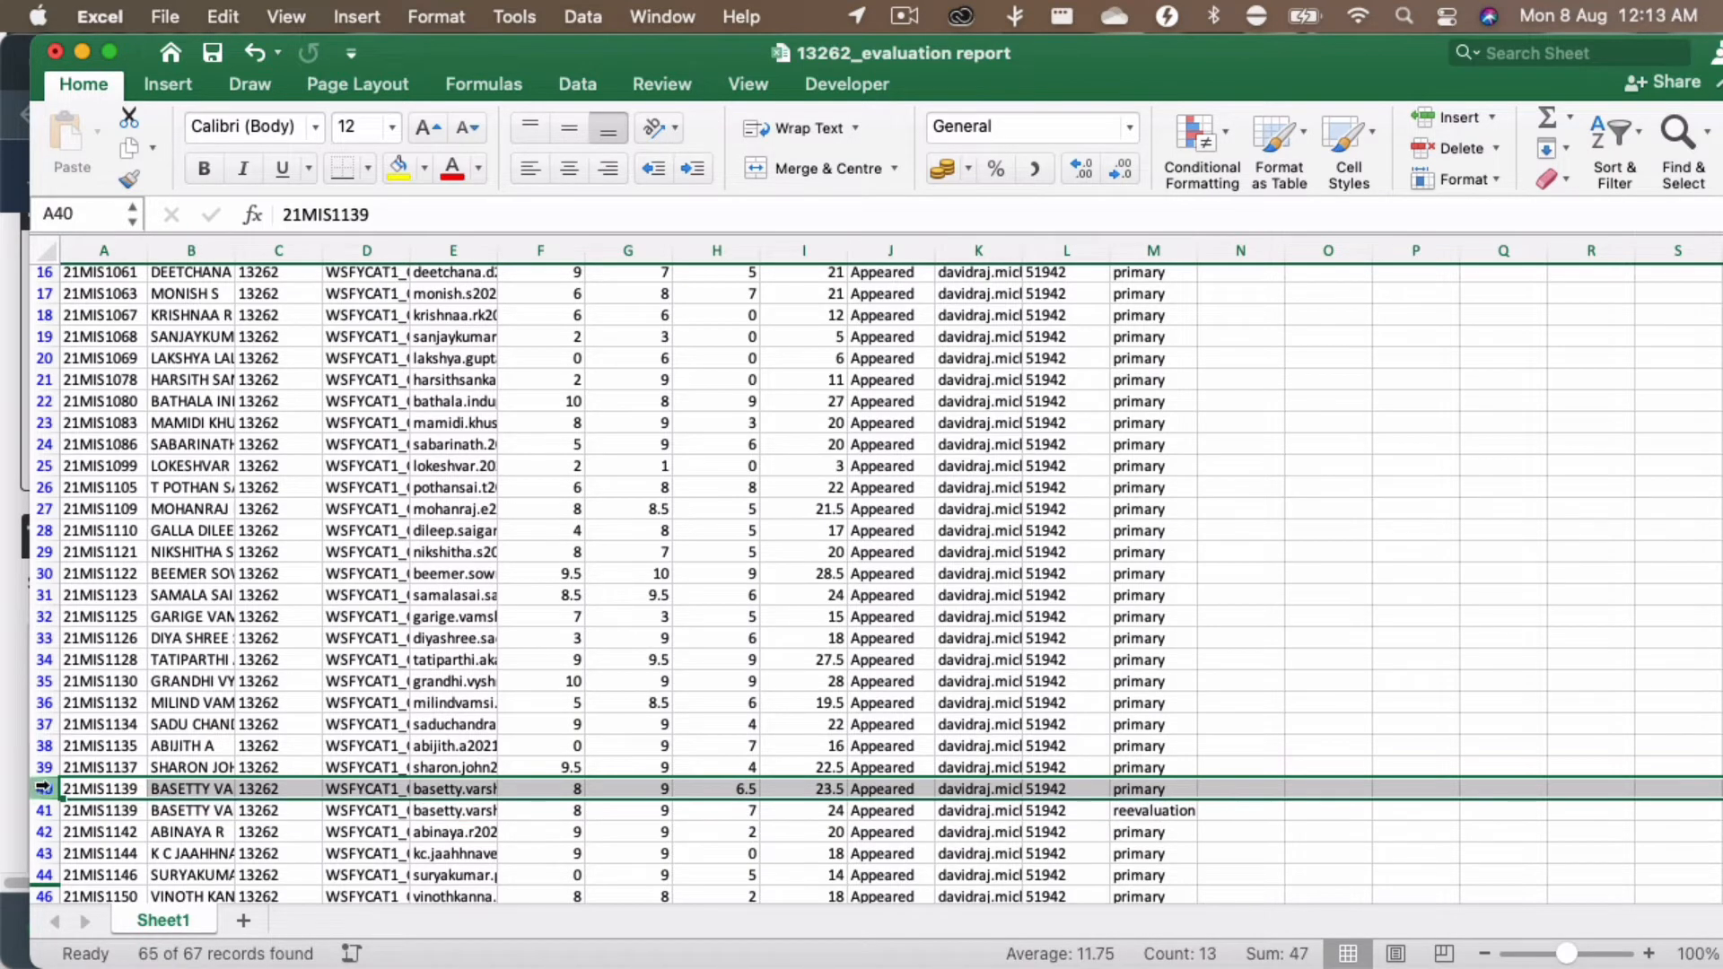
{"action": "right_click", "coordinate": [42, 788]}
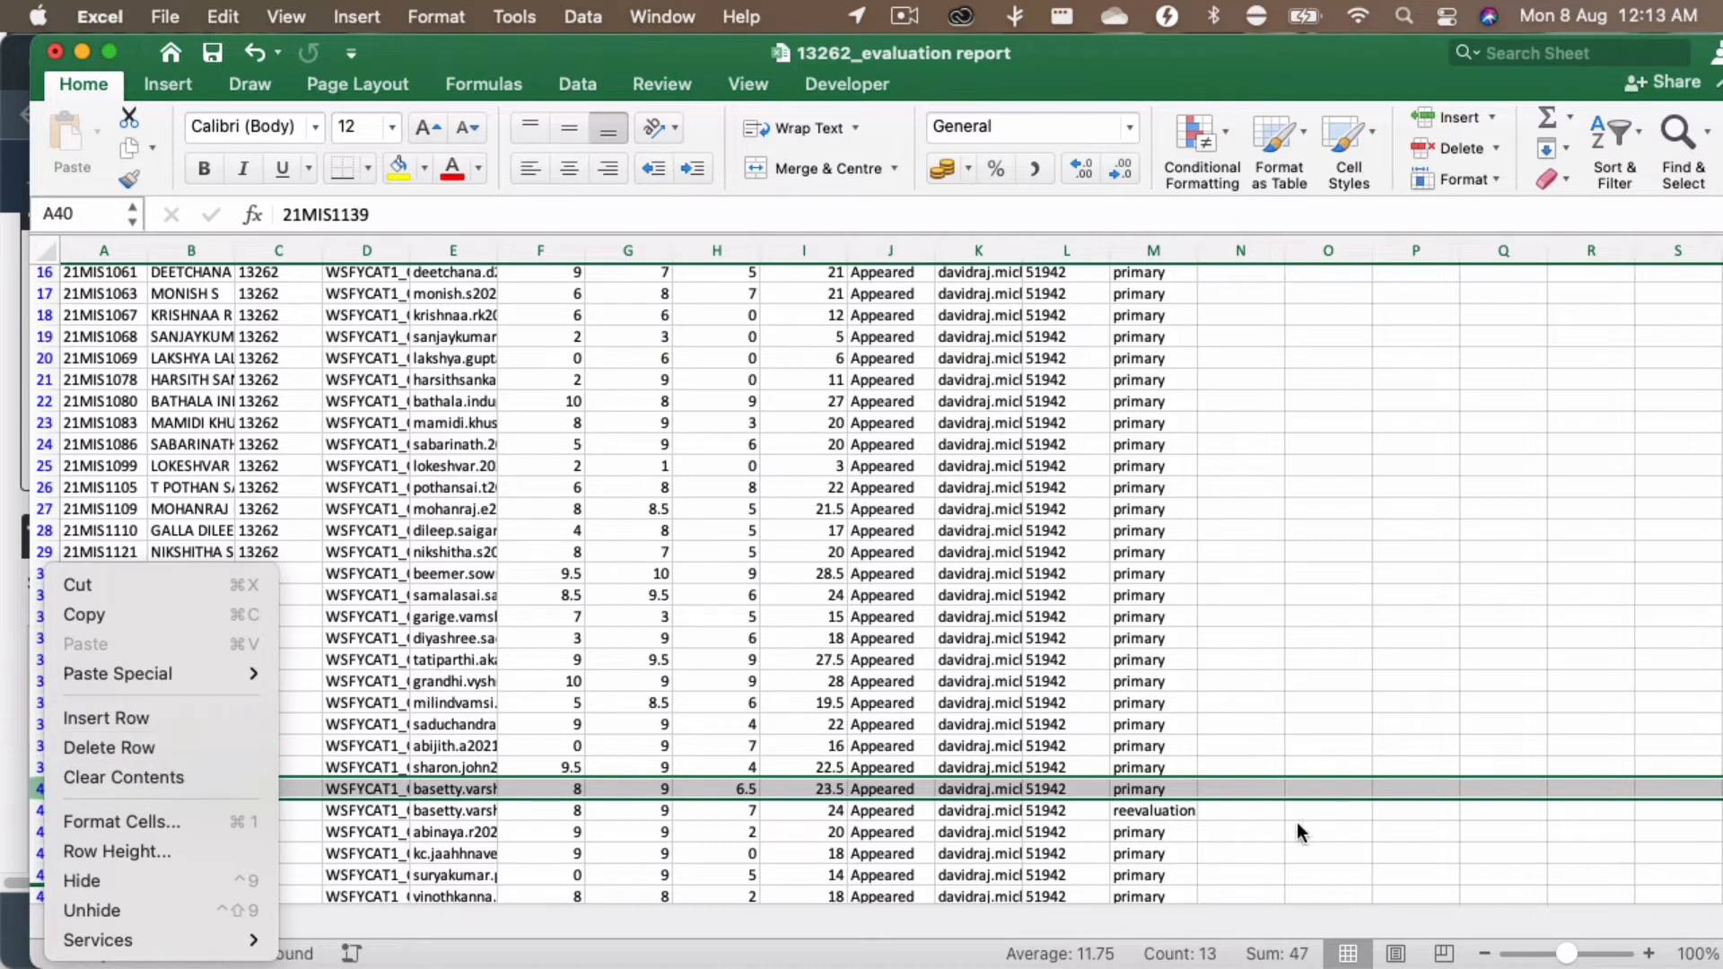
{"action": "left_click", "coordinate": [149, 747]}
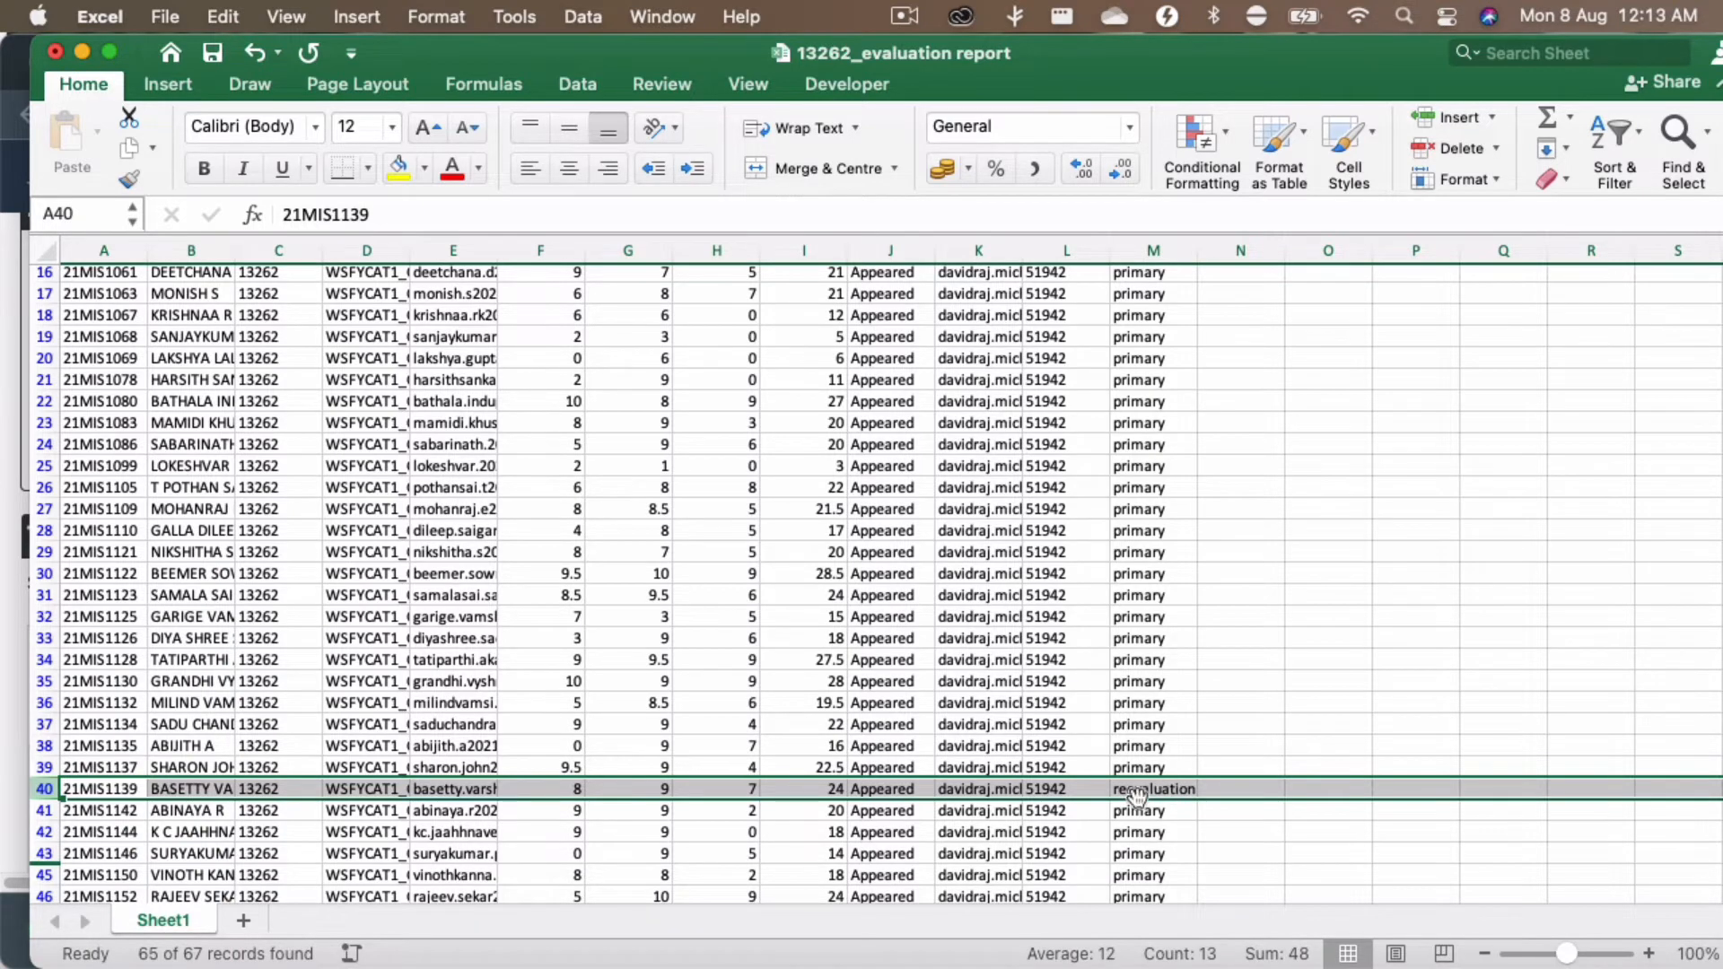
Step: Check the Cycle column of the filtered rows for further reevaluation entries
{"action": "scroll", "coordinate": [1047, 840], "scroll_direction": "down", "scroll_amount": 4}
{"action": "scroll", "coordinate": [1047, 839], "scroll_direction": "down", "scroll_amount": 9}
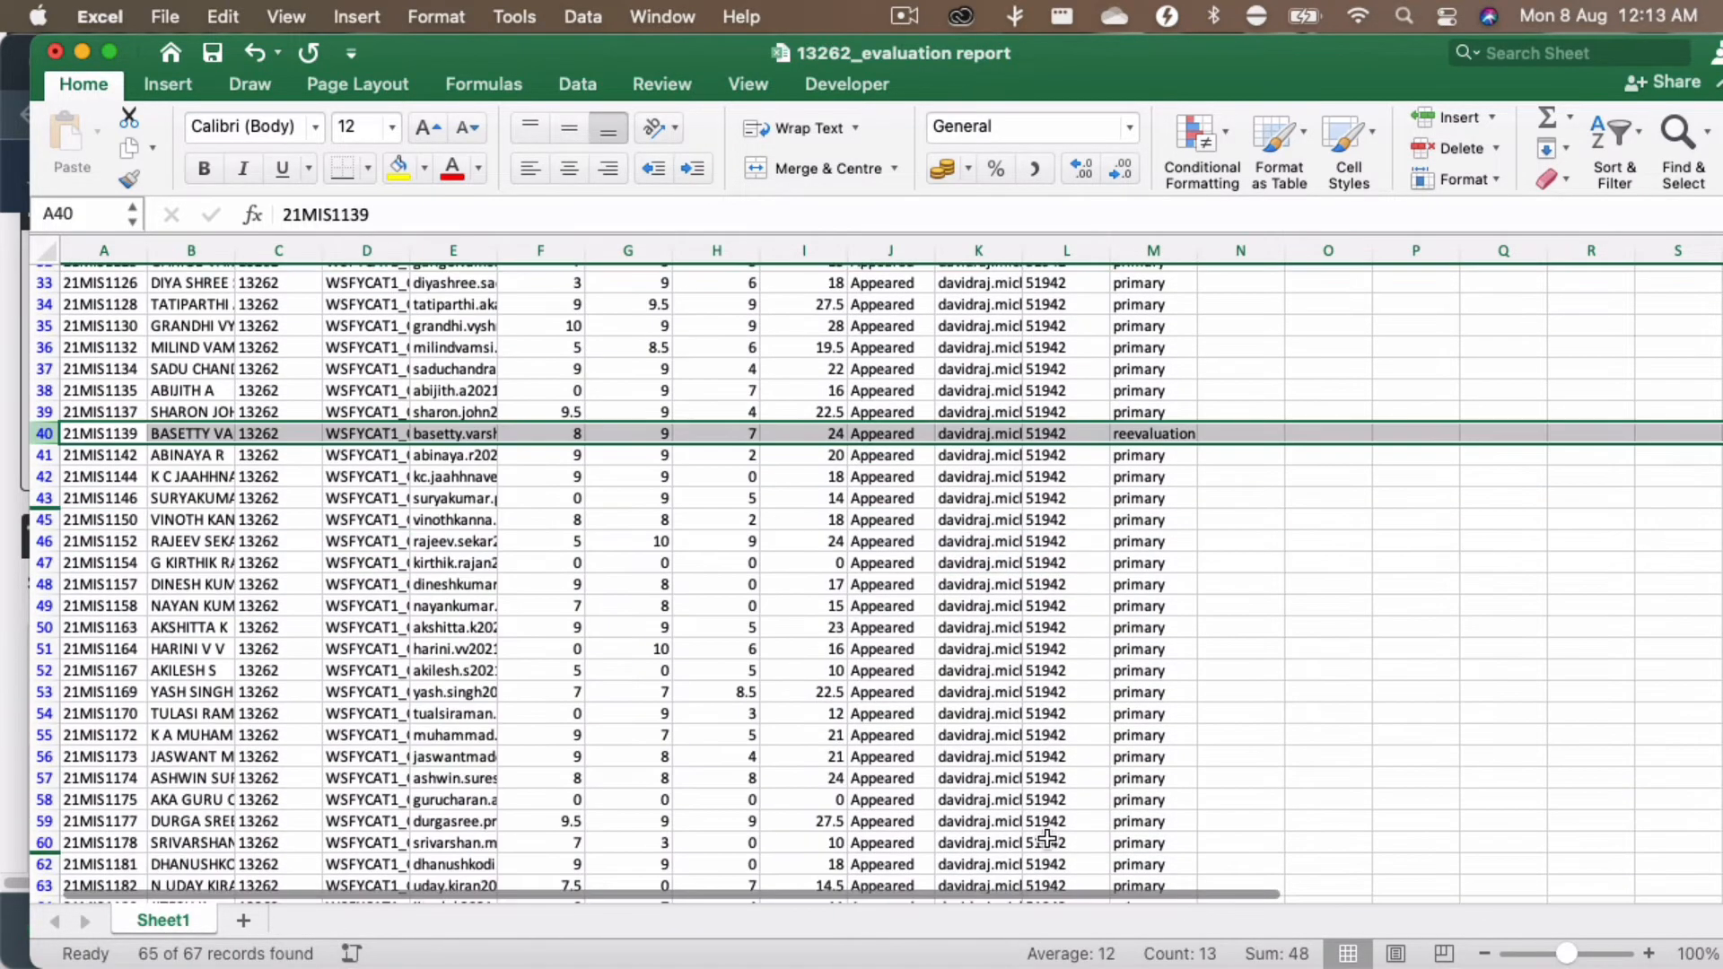
{"action": "scroll", "coordinate": [1046, 838], "scroll_direction": "up", "scroll_amount": 9}
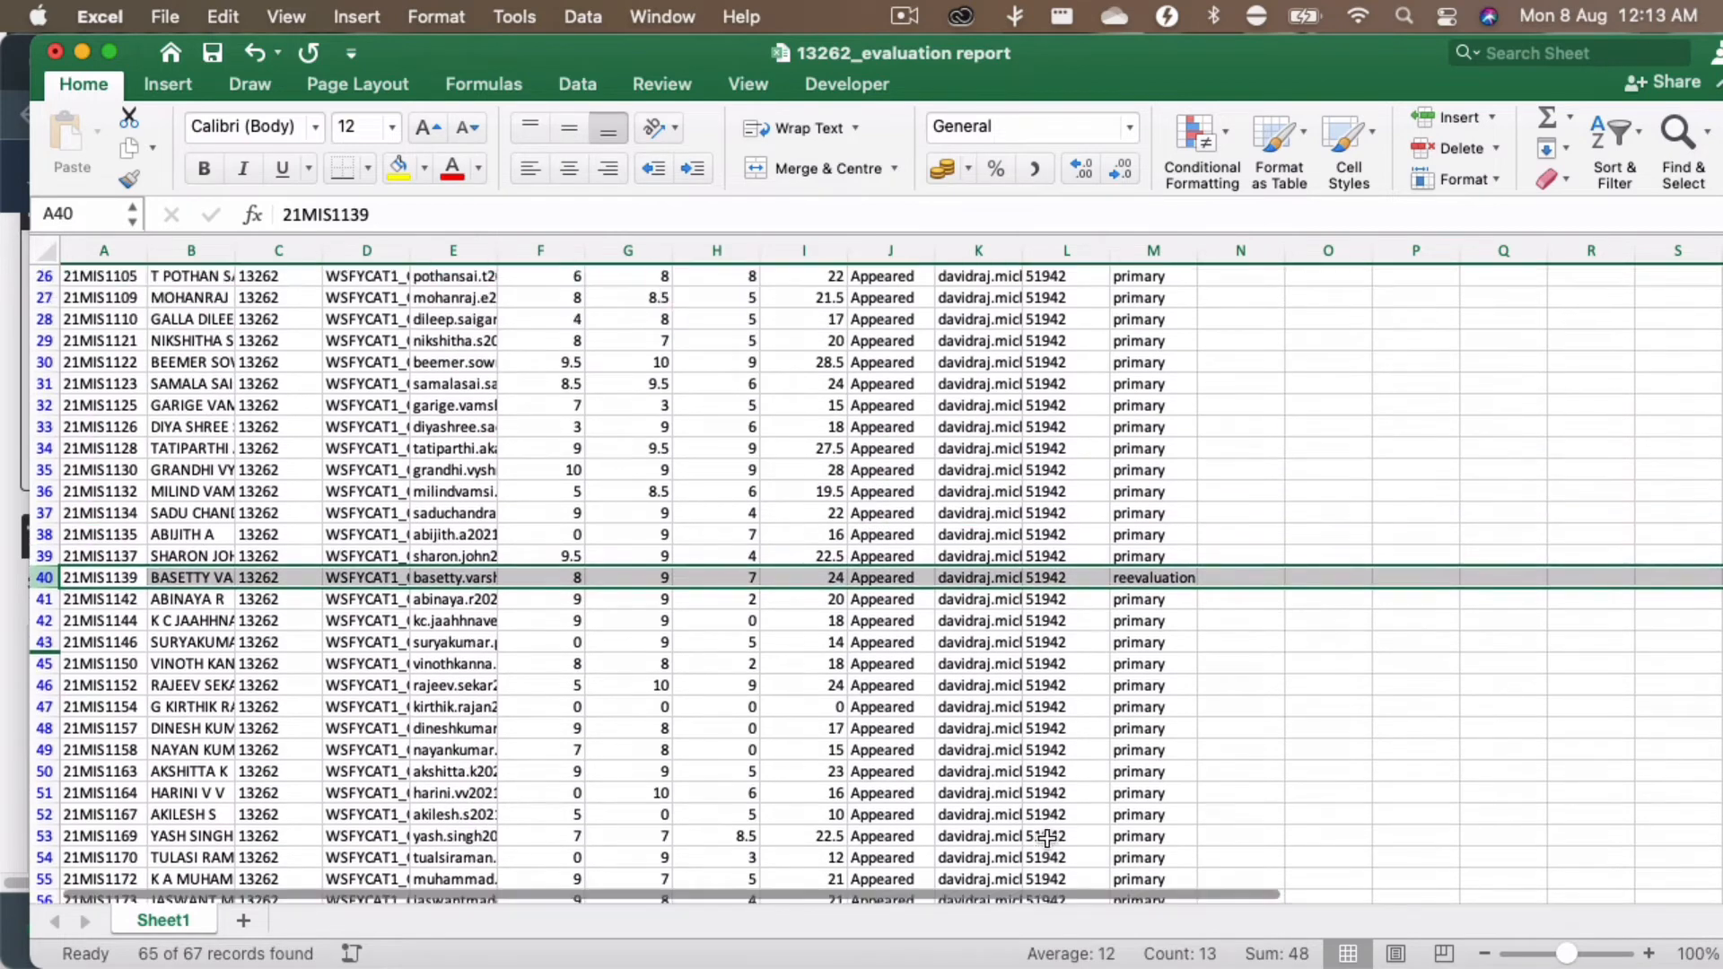
{"action": "scroll", "coordinate": [1046, 839], "scroll_direction": "up", "scroll_amount": 2}
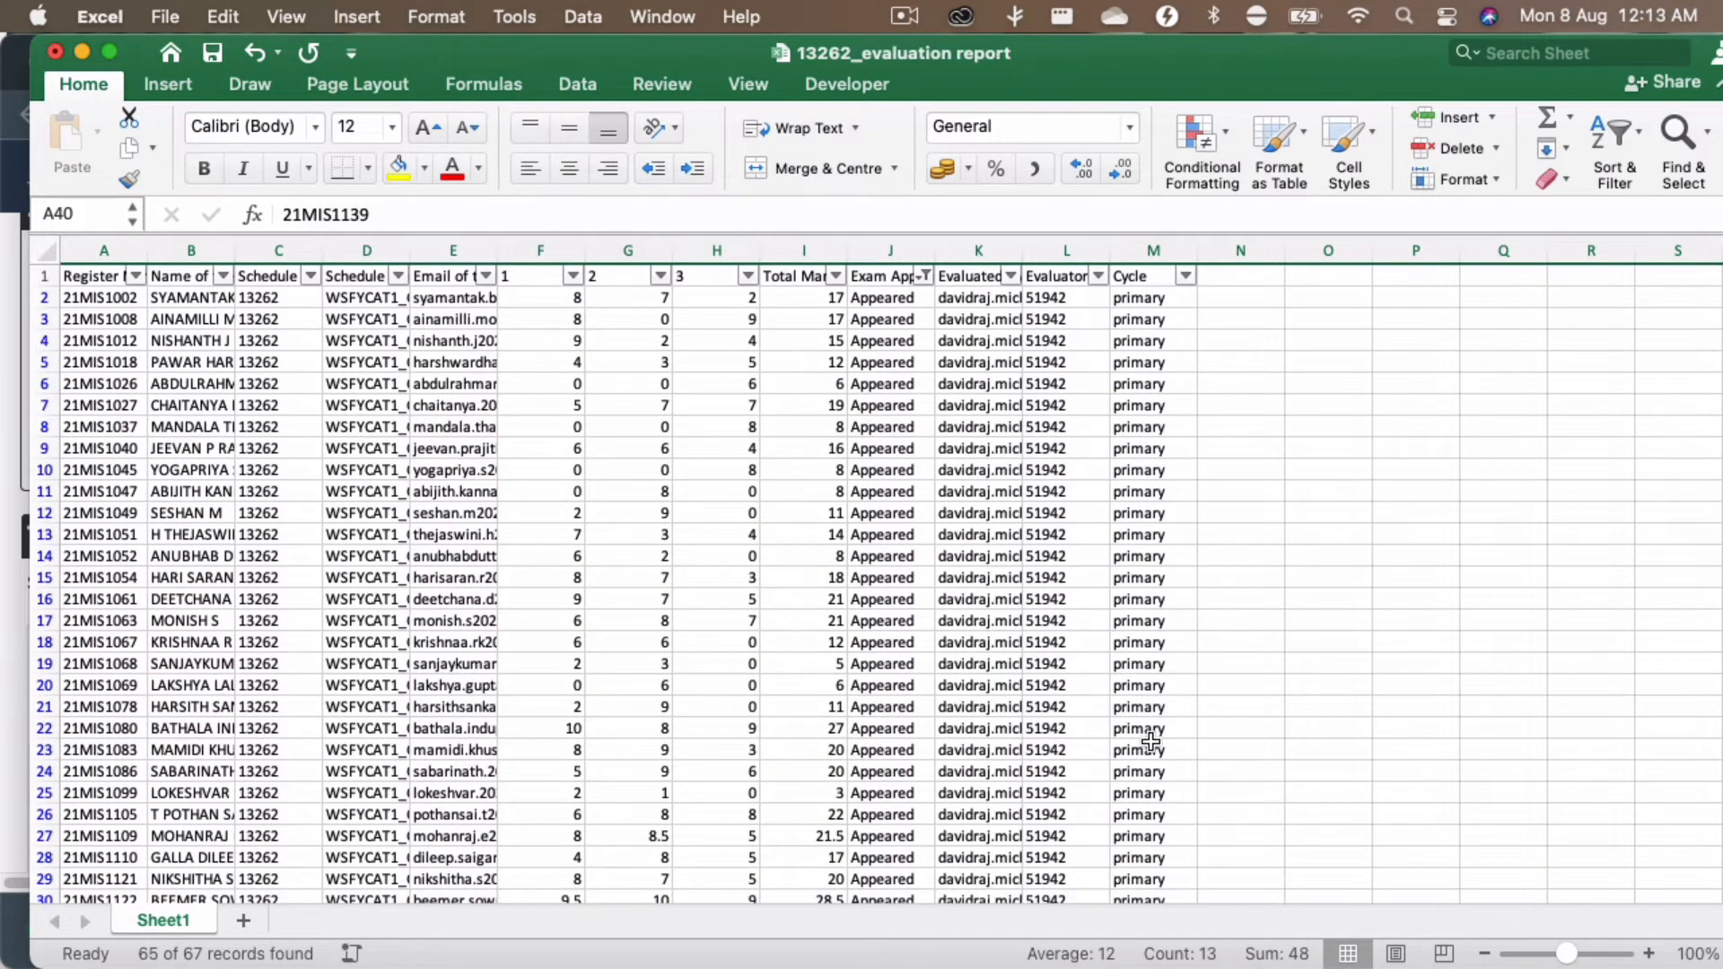
{"action": "scroll", "coordinate": [1151, 745], "scroll_direction": "down", "scroll_amount": 2}
{"action": "scroll", "coordinate": [1151, 745], "scroll_direction": "down", "scroll_amount": 4}
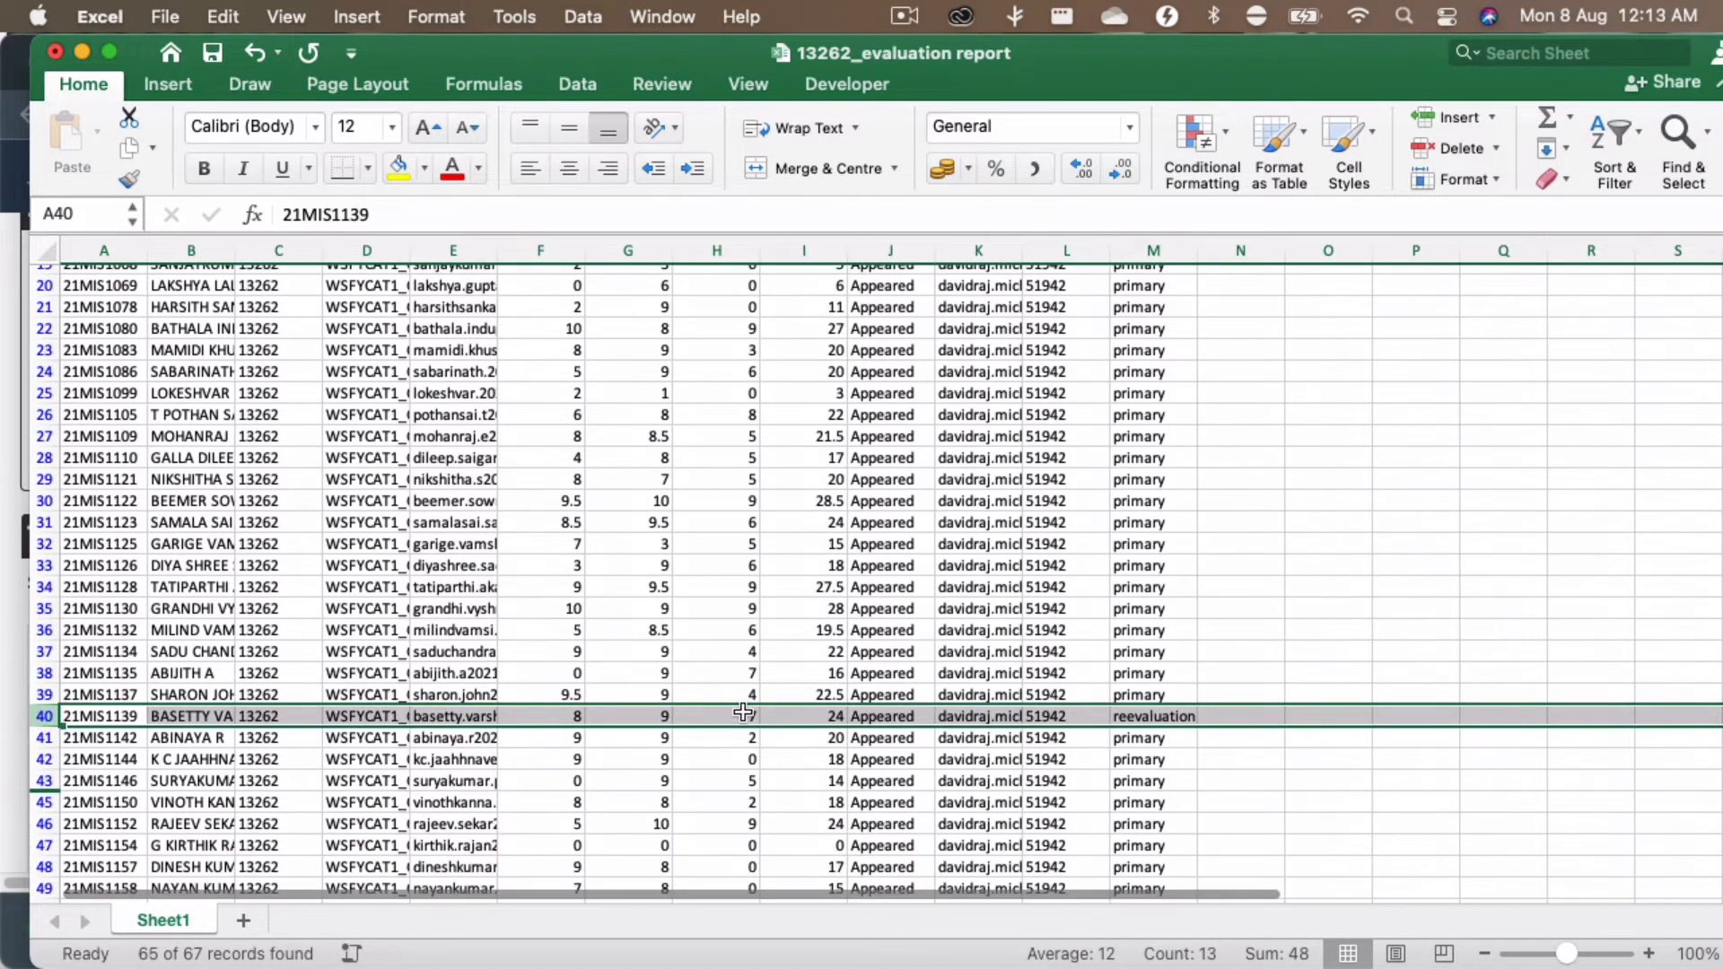
Step: Select the register numbers of all filtered students, from A67 up to A2, to count those who appeared
{"action": "scroll", "coordinate": [708, 717], "scroll_direction": "down", "scroll_amount": 7}
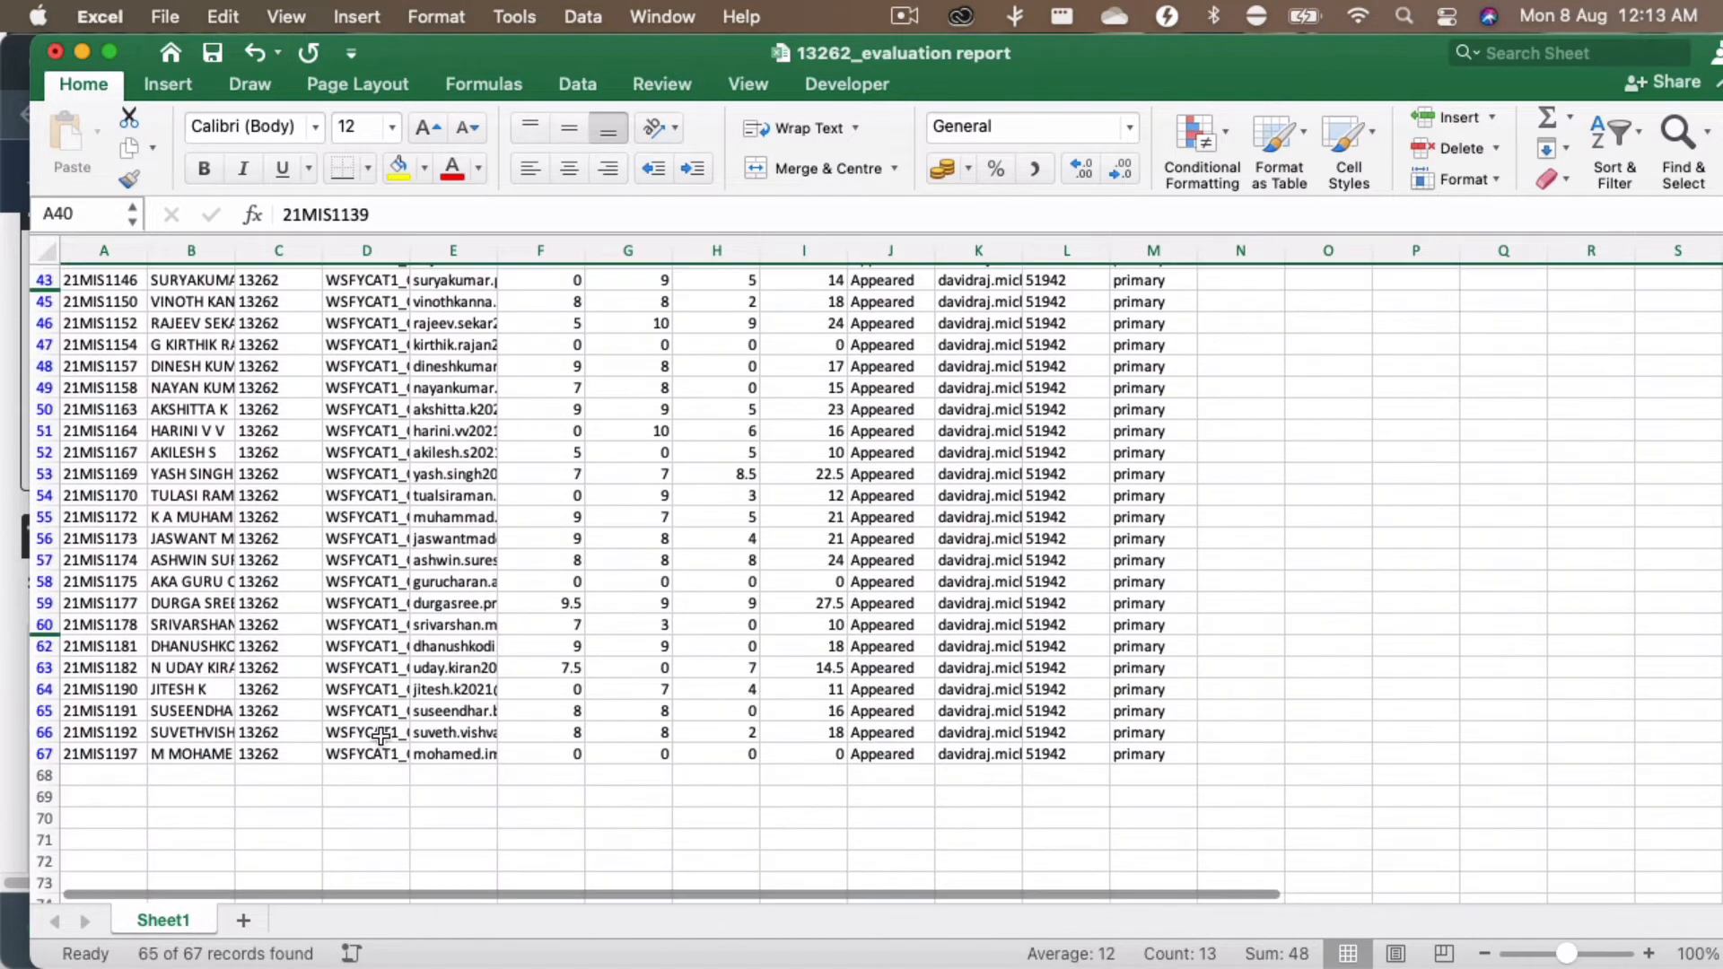
{"action": "left_click", "coordinate": [116, 755]}
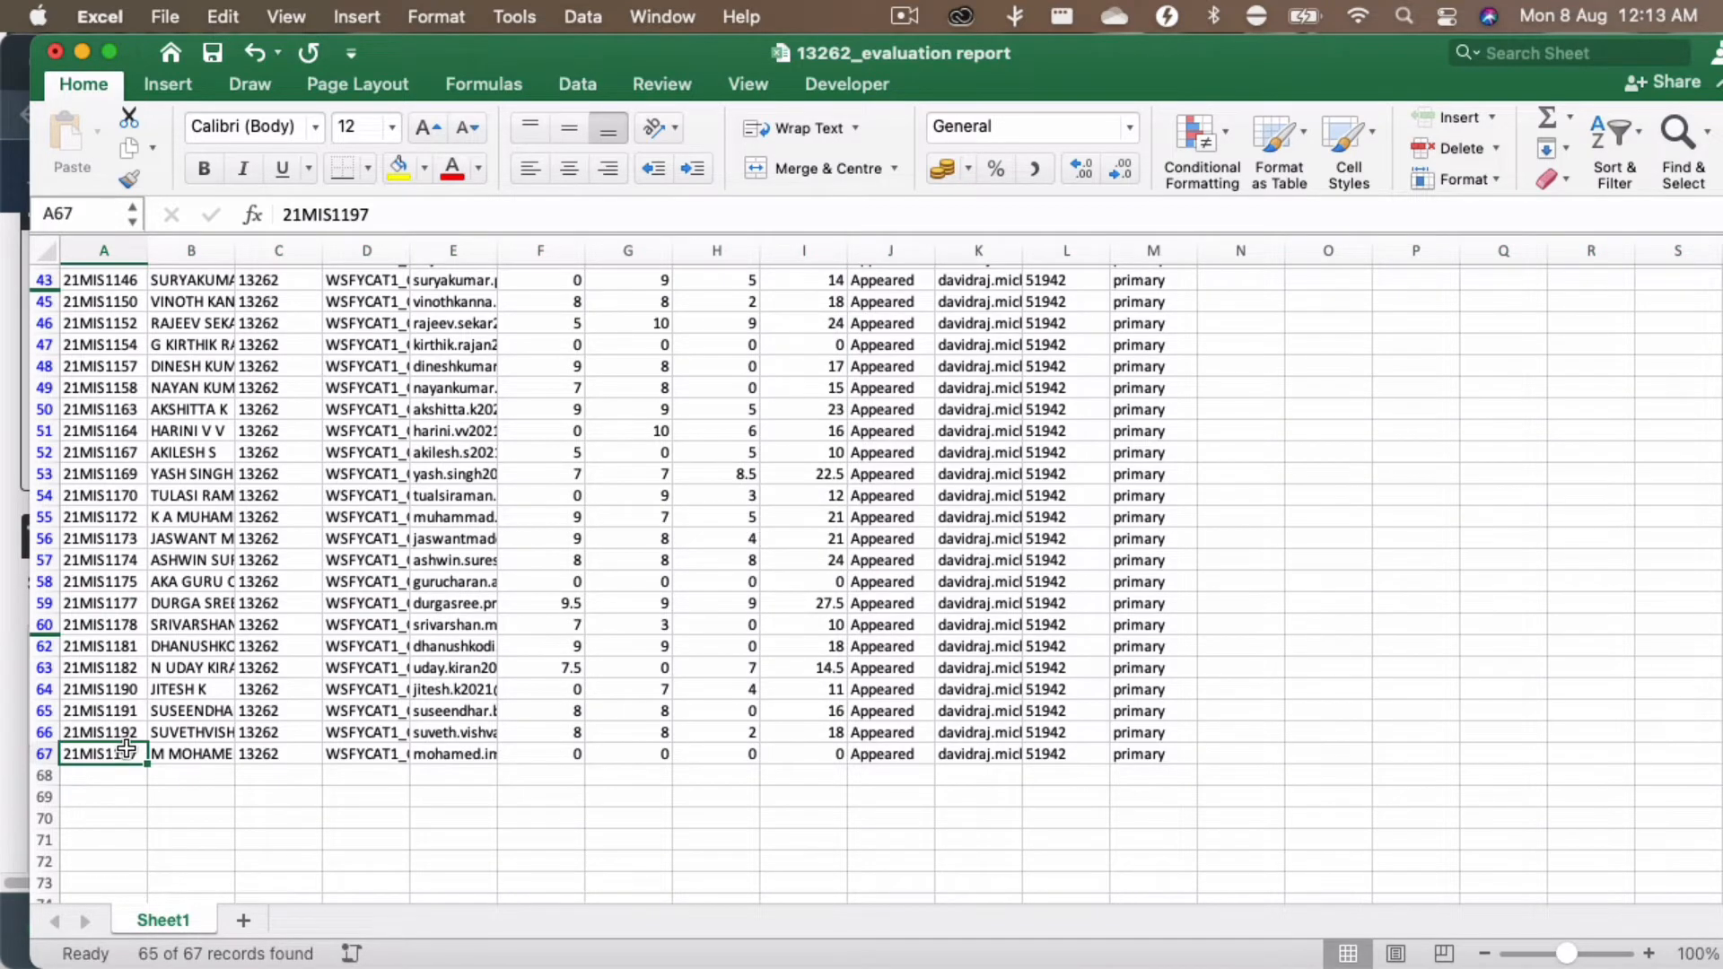
{"action": "scroll", "coordinate": [127, 748], "scroll_direction": "up", "scroll_amount": 1}
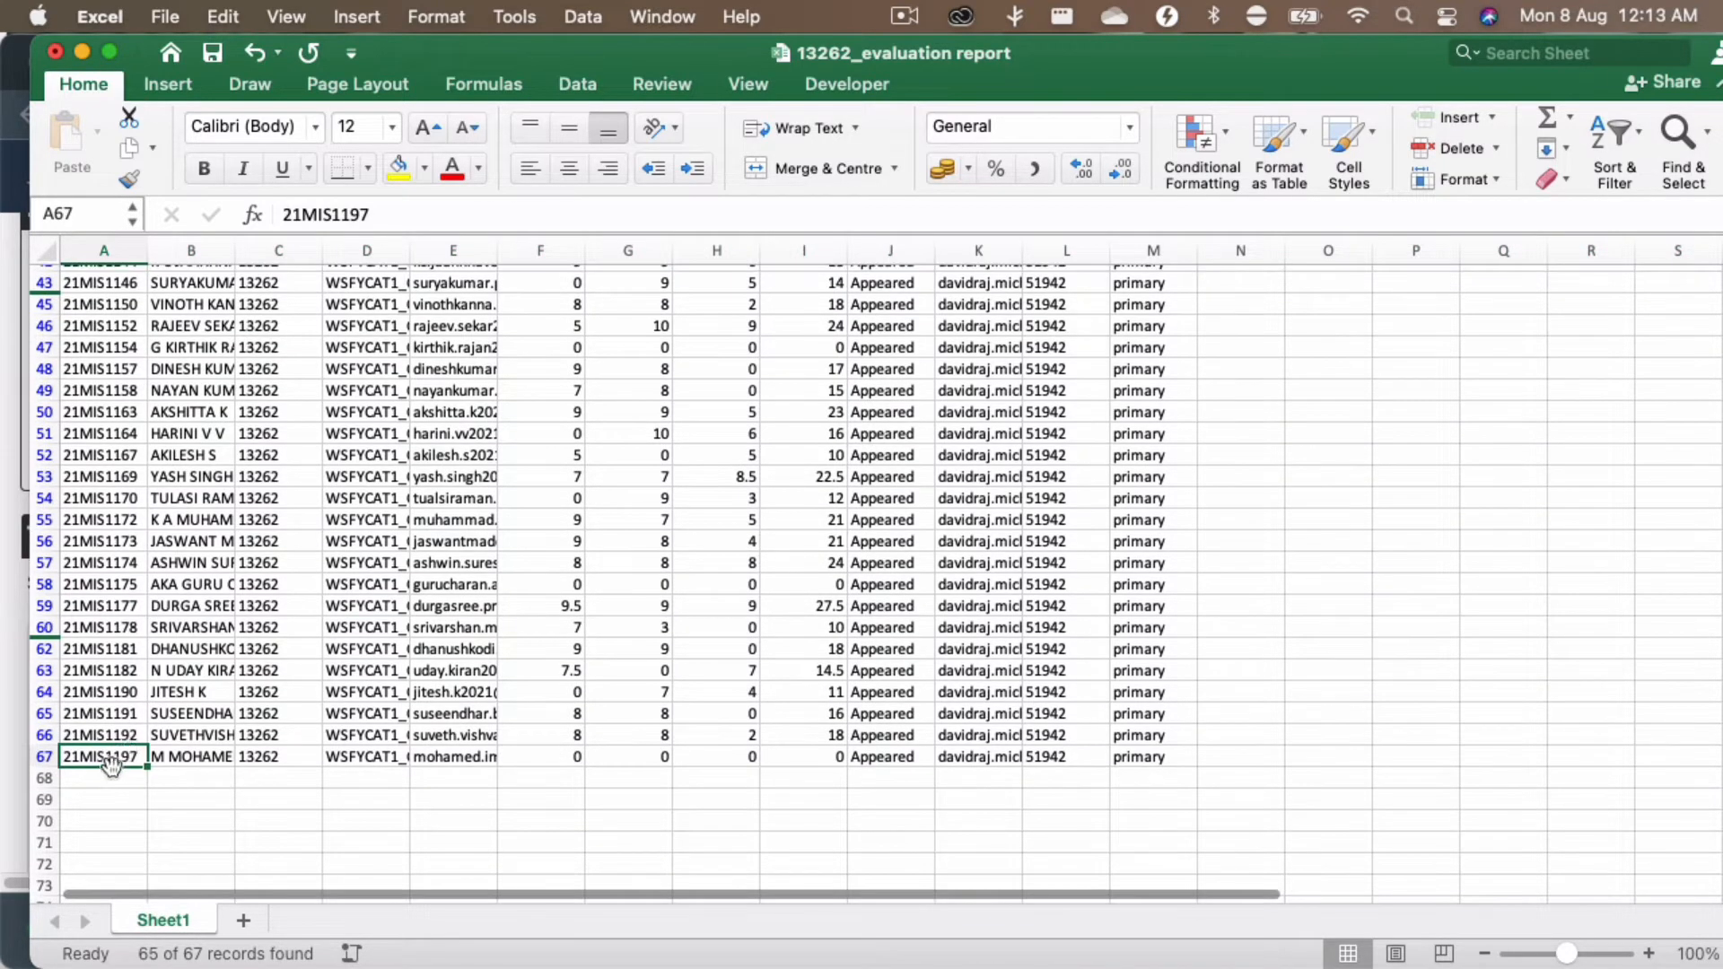
{"action": "scroll", "coordinate": [126, 749], "scroll_direction": "up", "scroll_amount": 8}
{"action": "scroll", "coordinate": [129, 734], "scroll_direction": "up", "scroll_amount": 6}
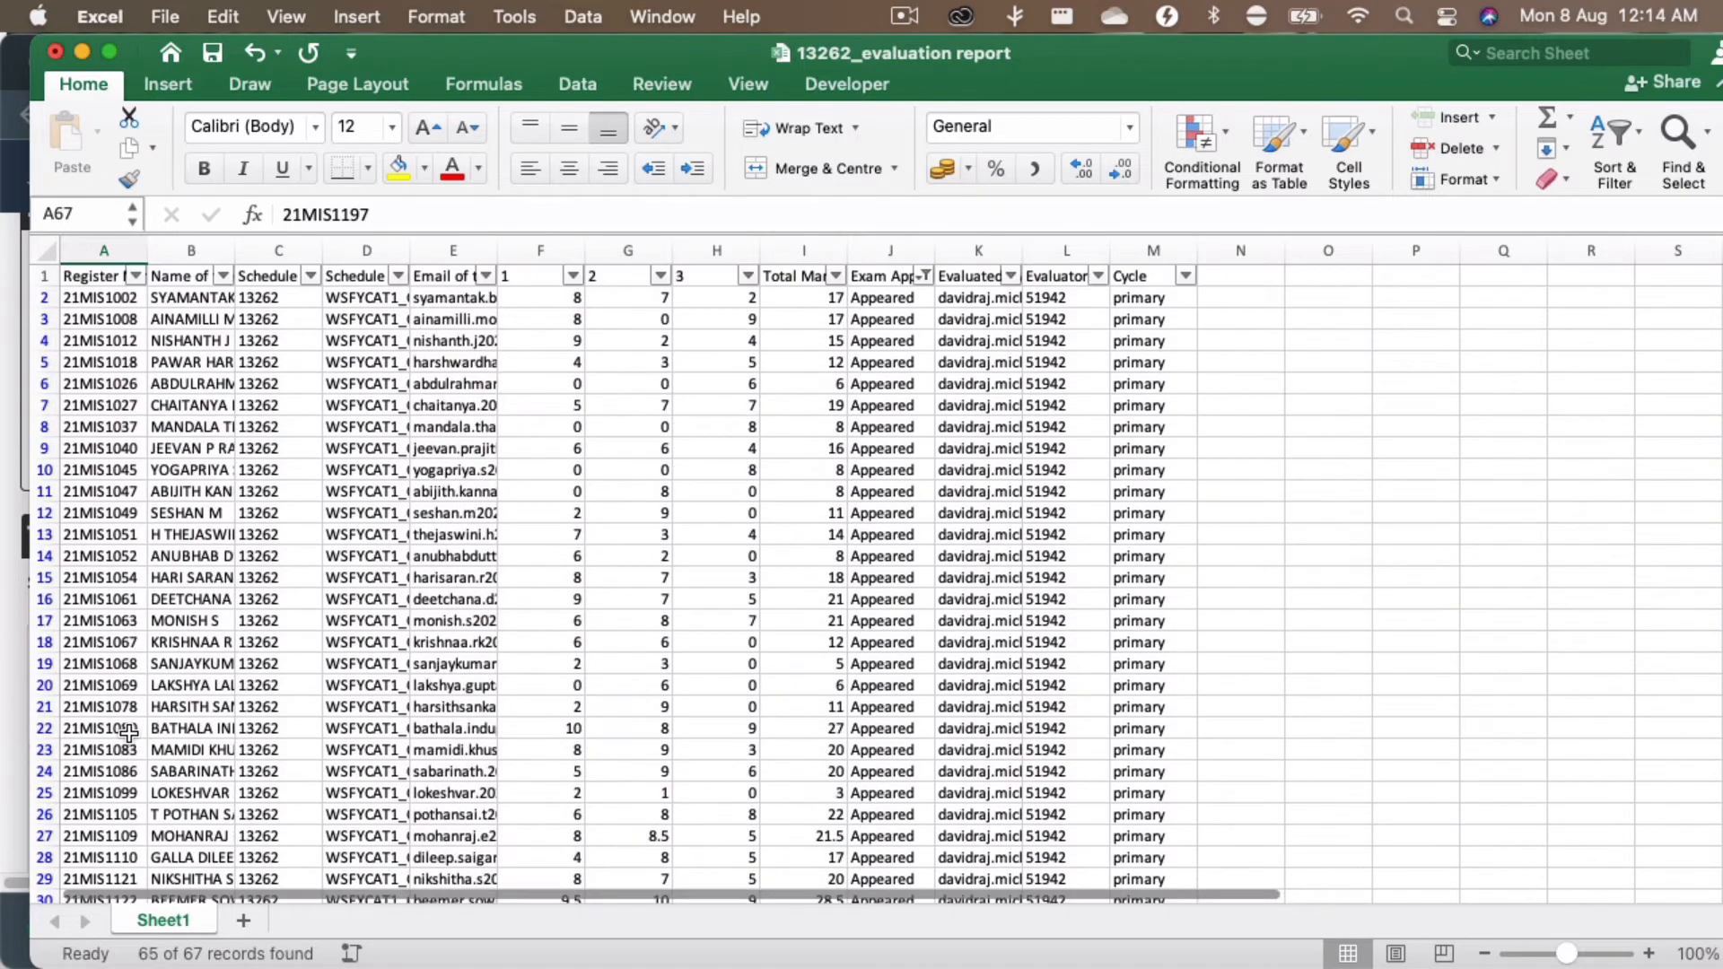
{"action": "left_click", "coordinate": [106, 294], "text": "shift"}
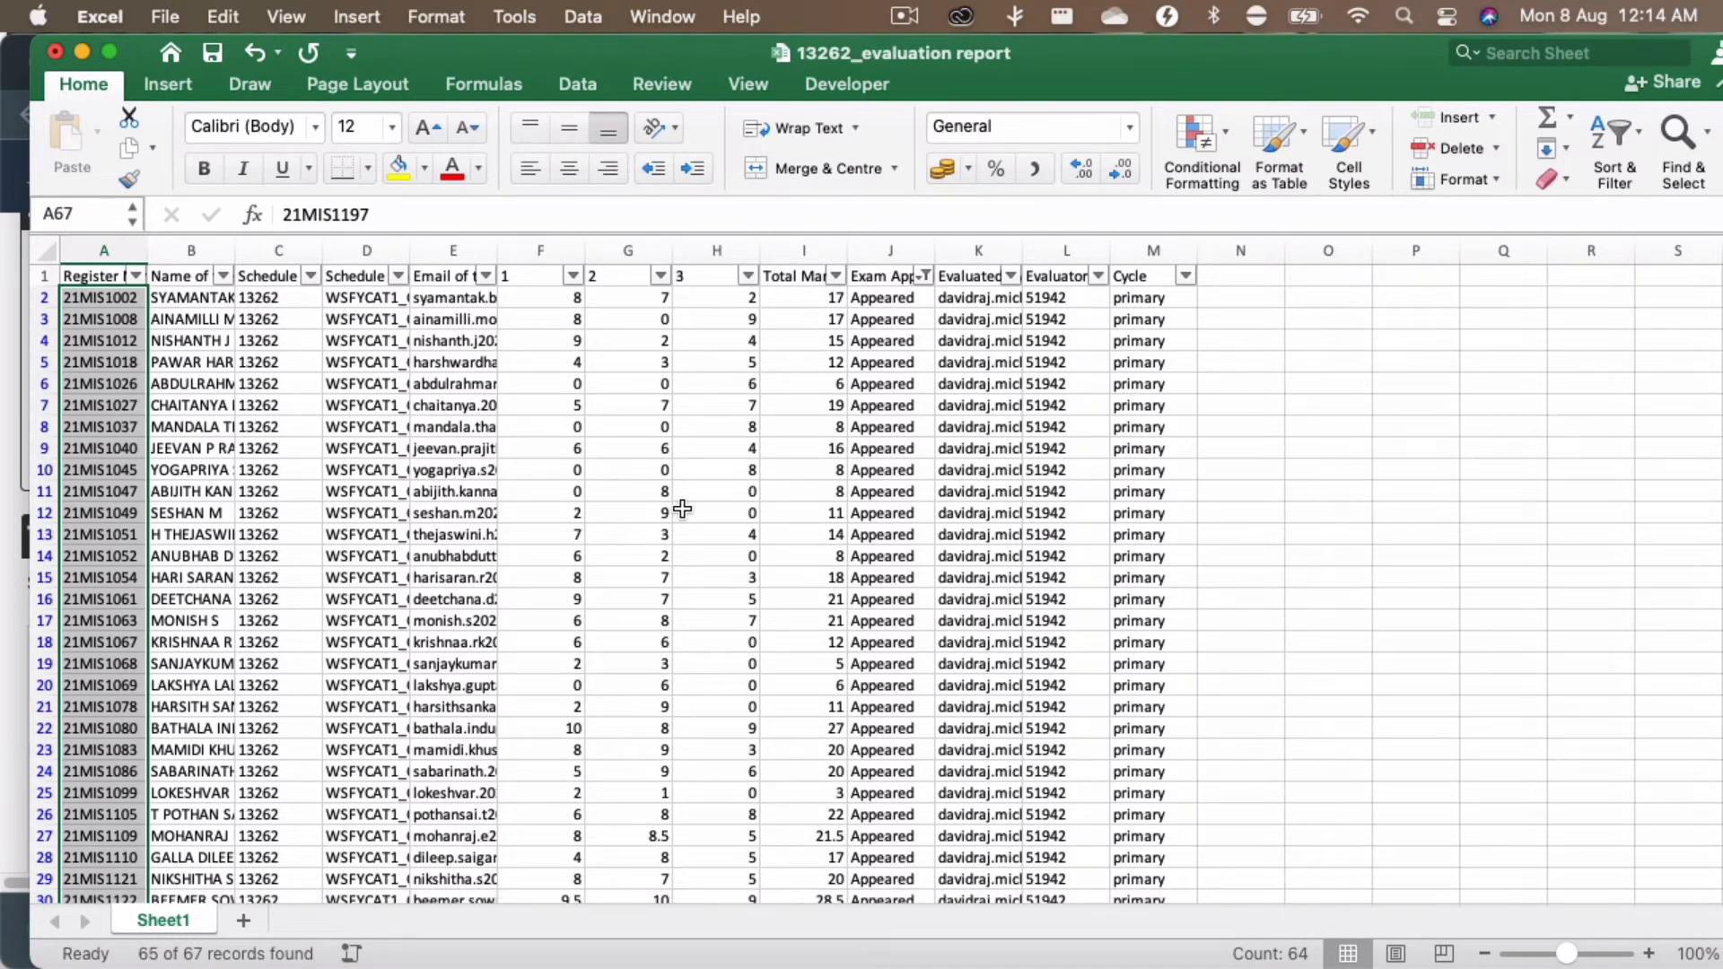
Step: Switch to CodeTantra in Chrome, open the test's Question Wise Analysis and check the number of test takers against the Excel count
{"action": "key", "text": "super+Tab"}
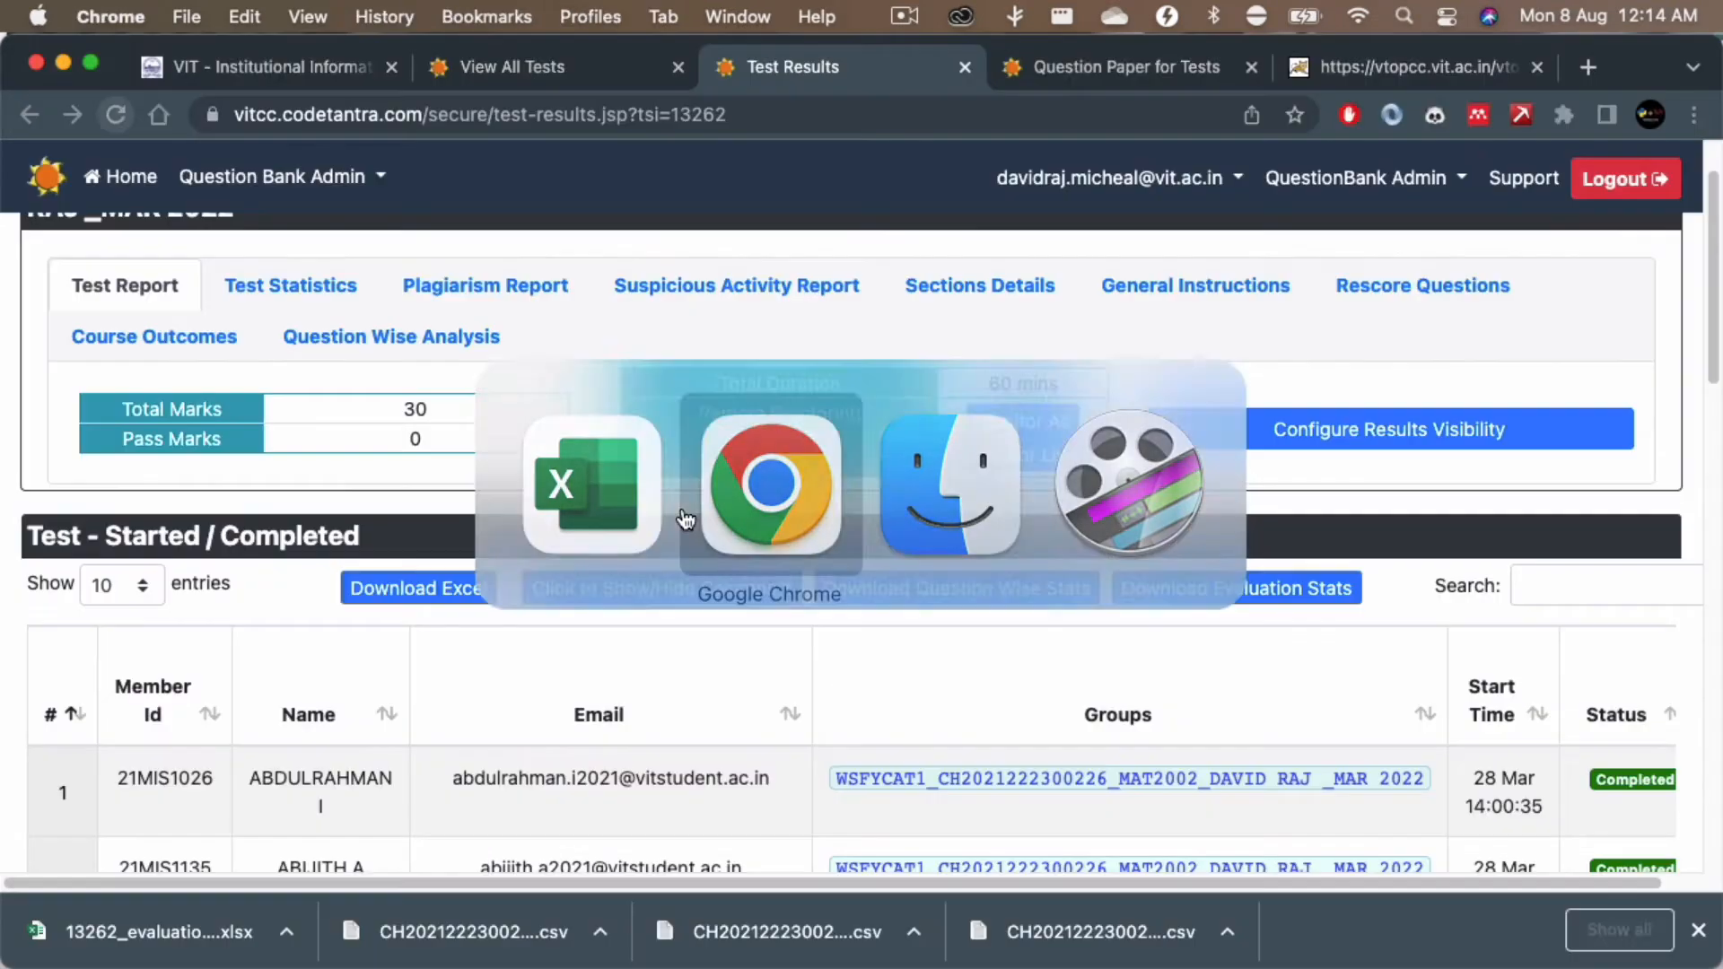
{"action": "left_click", "coordinate": [291, 285]}
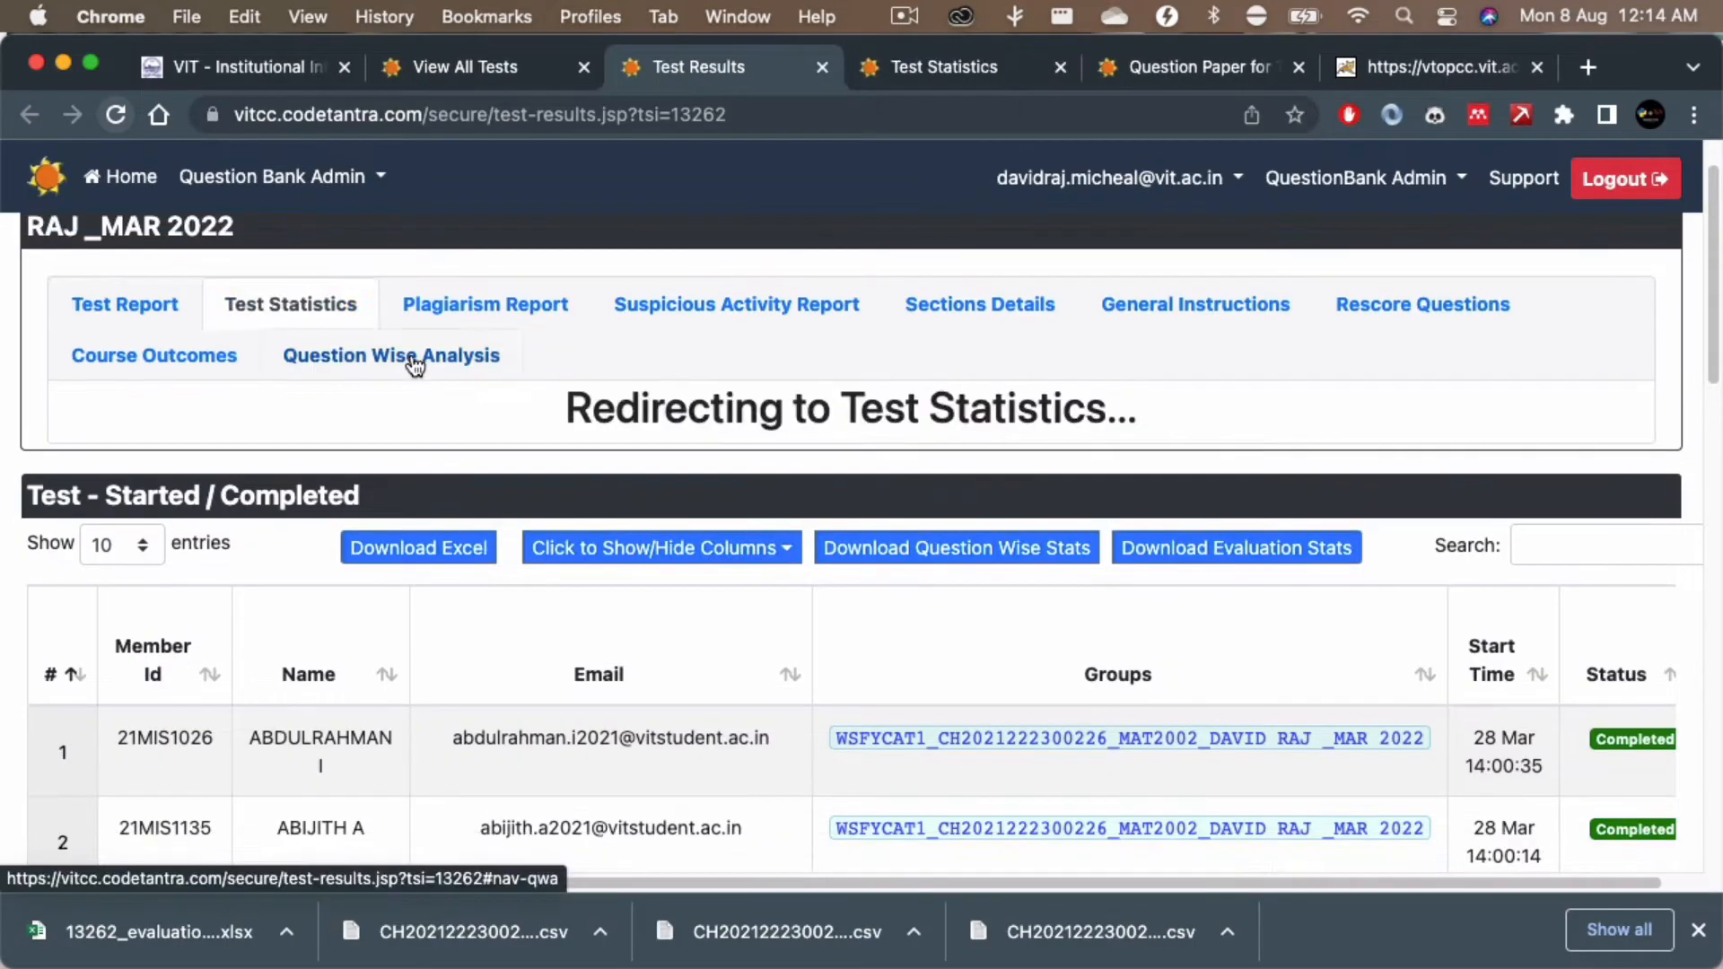
{"action": "left_click", "coordinate": [404, 340]}
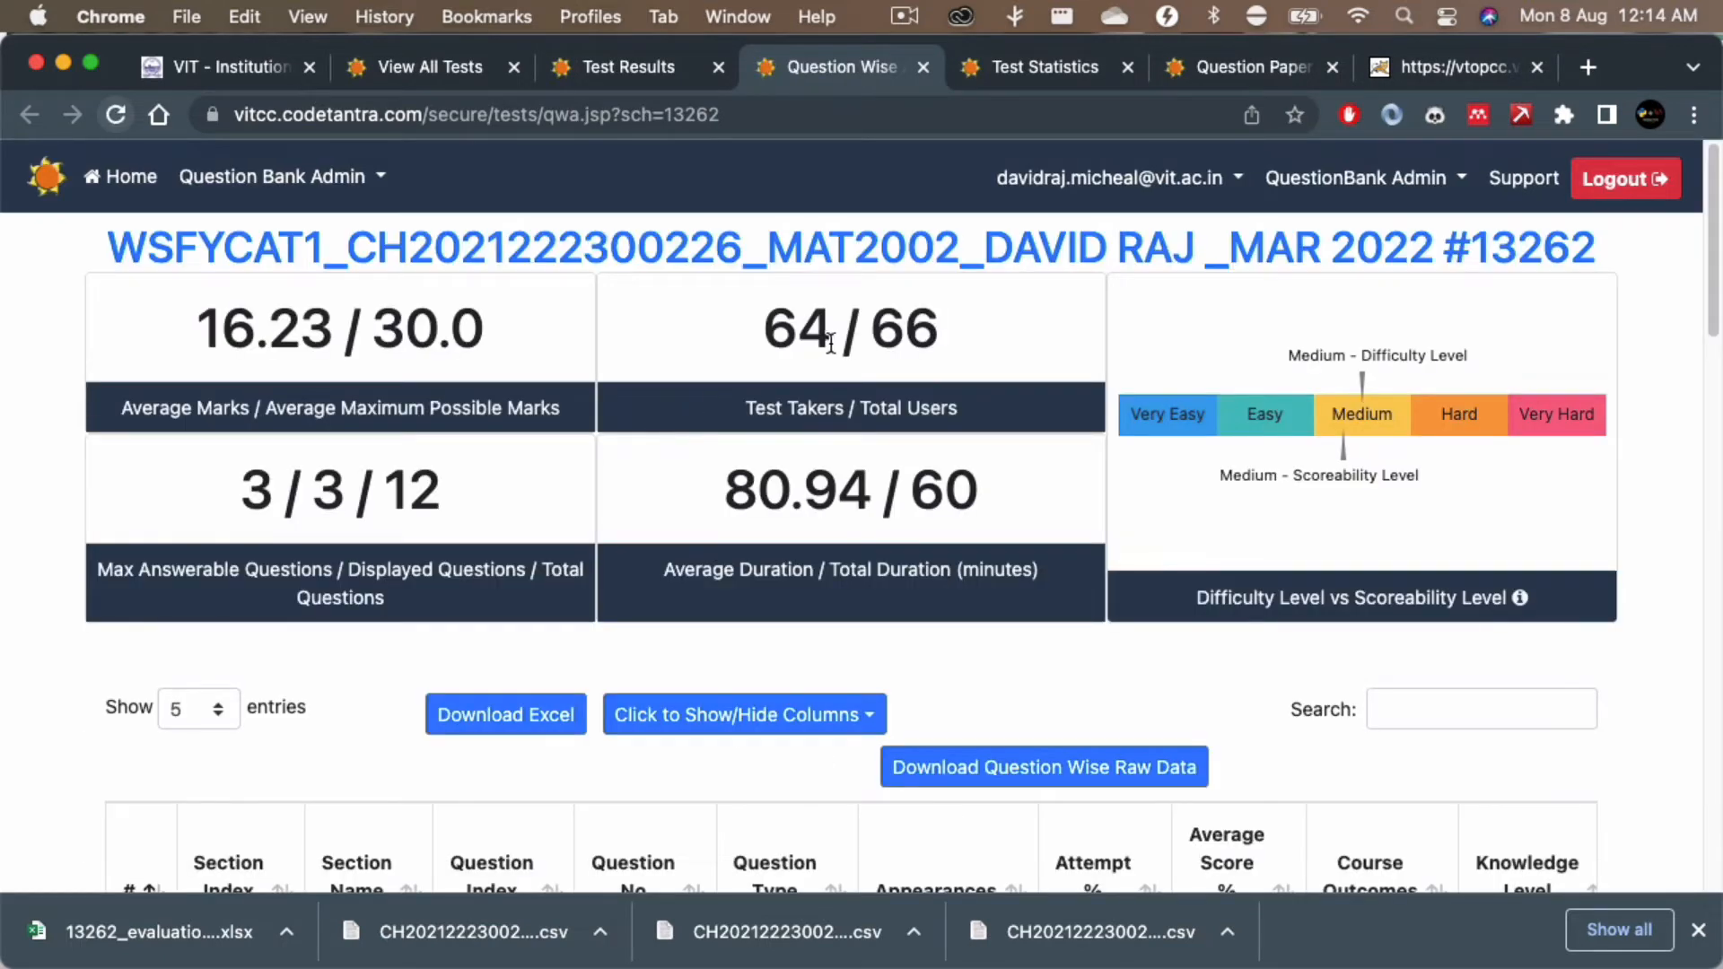
{"action": "double_click", "coordinate": [827, 332]}
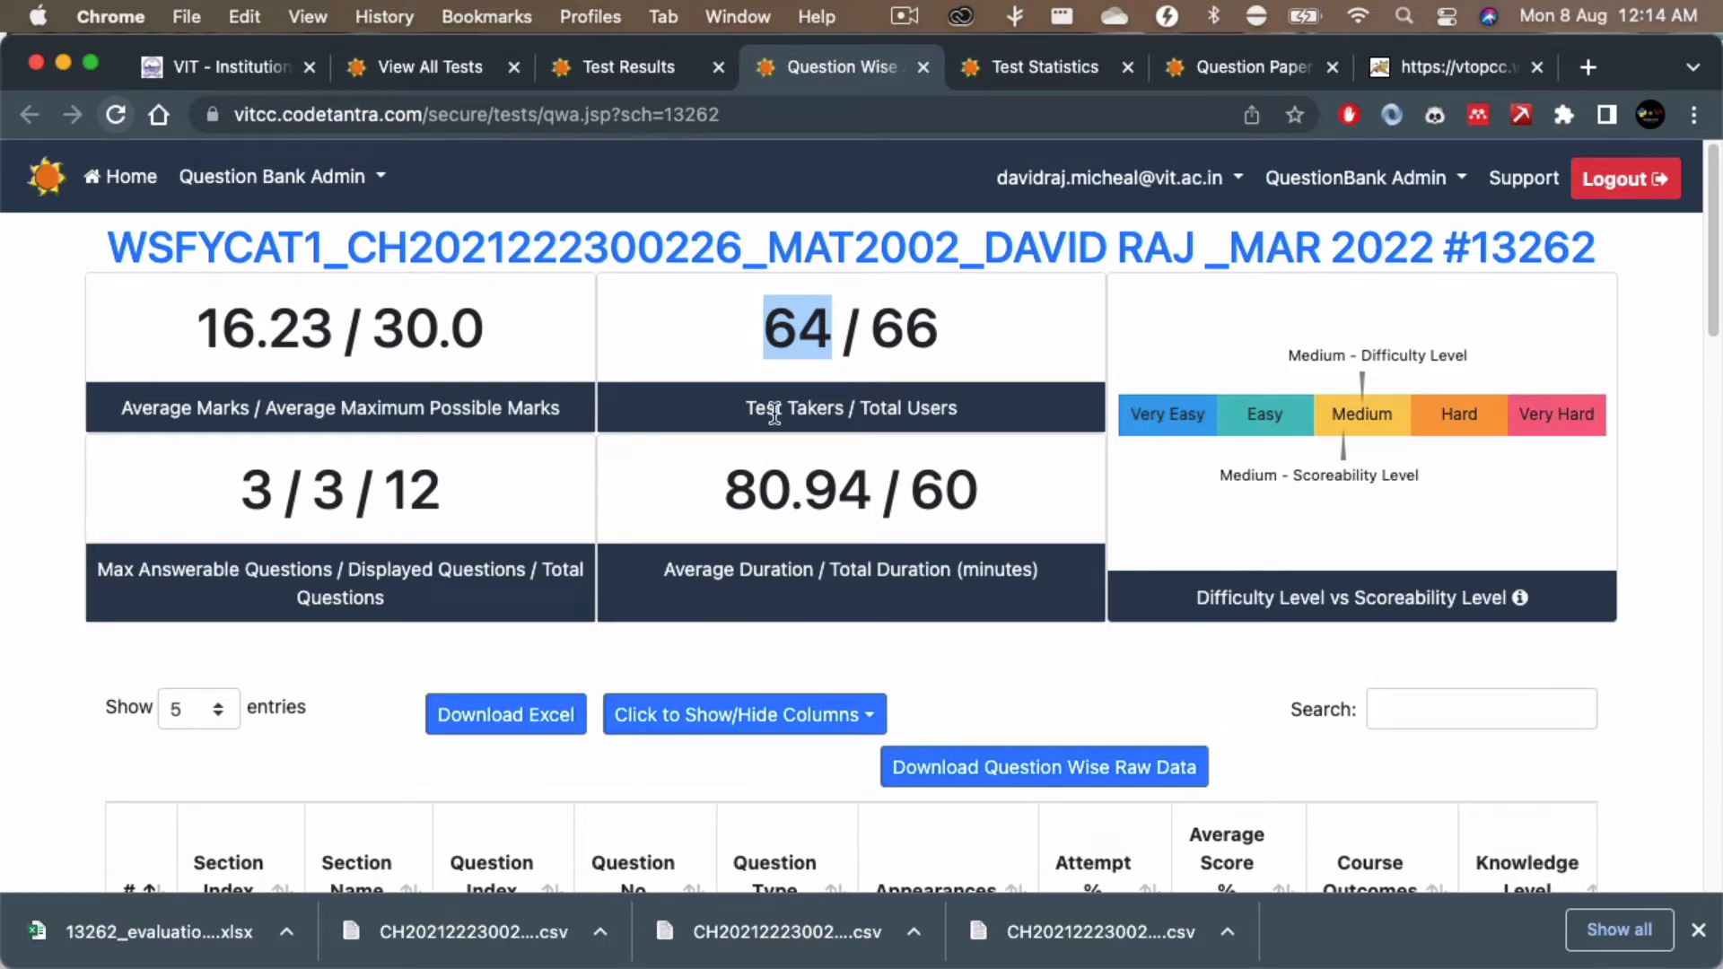
{"action": "key", "text": "super+Tab"}
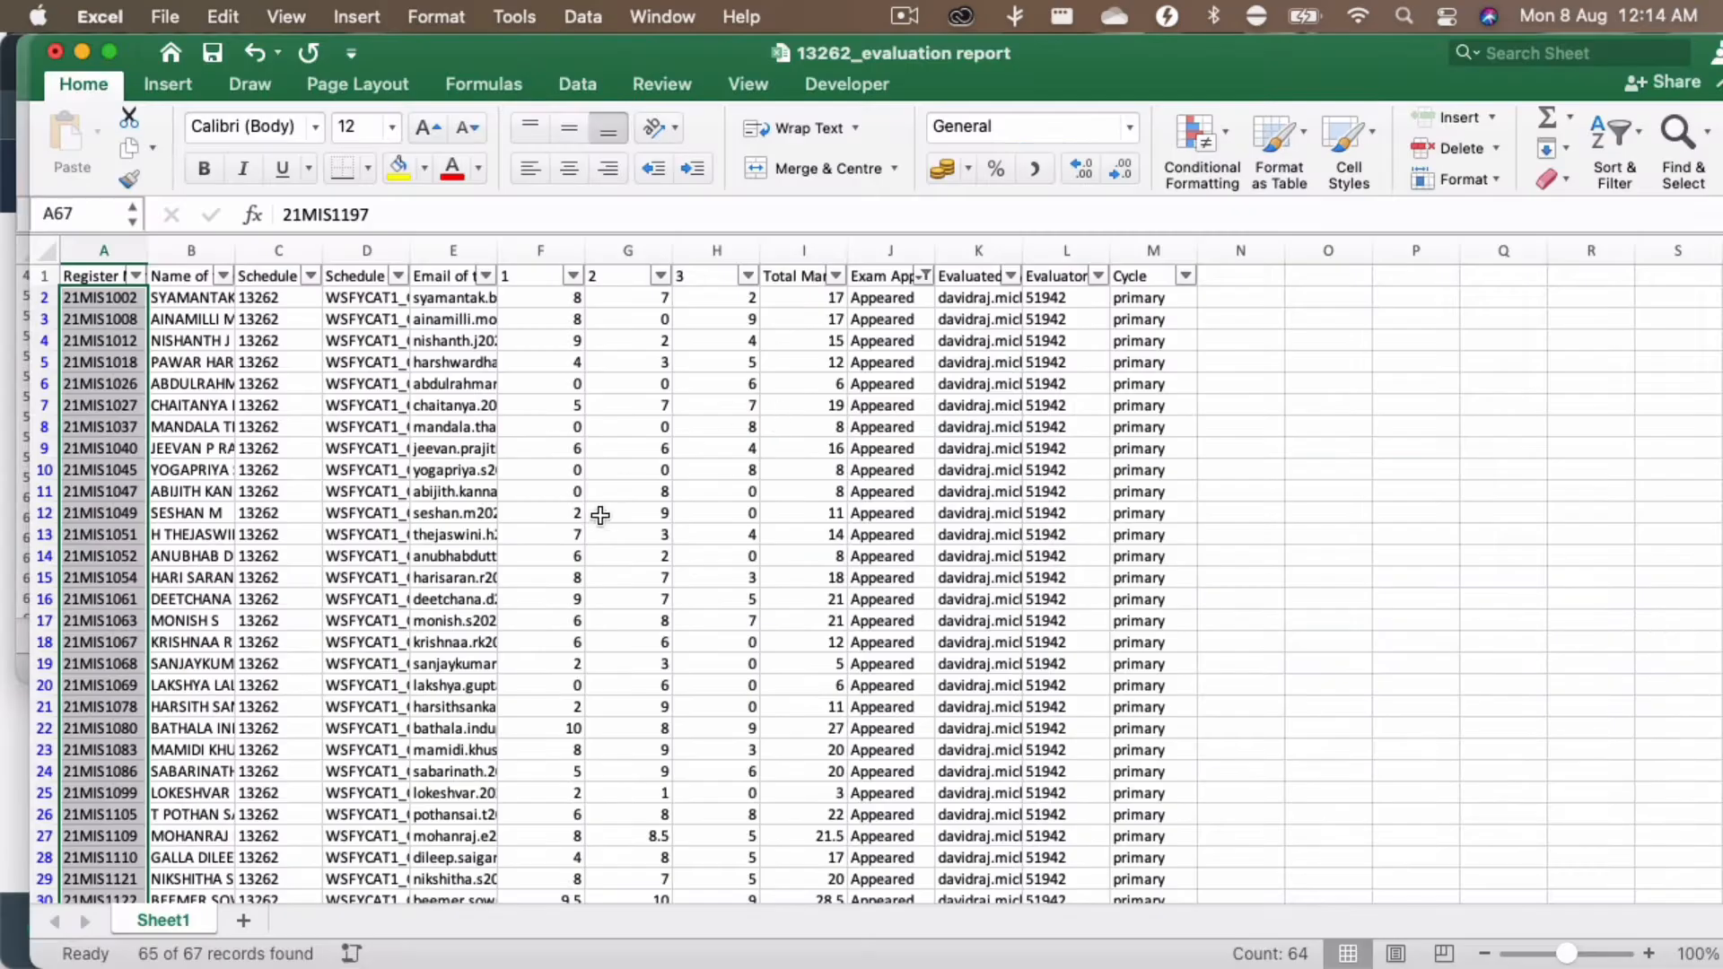
{"action": "key", "text": "super+Tab"}
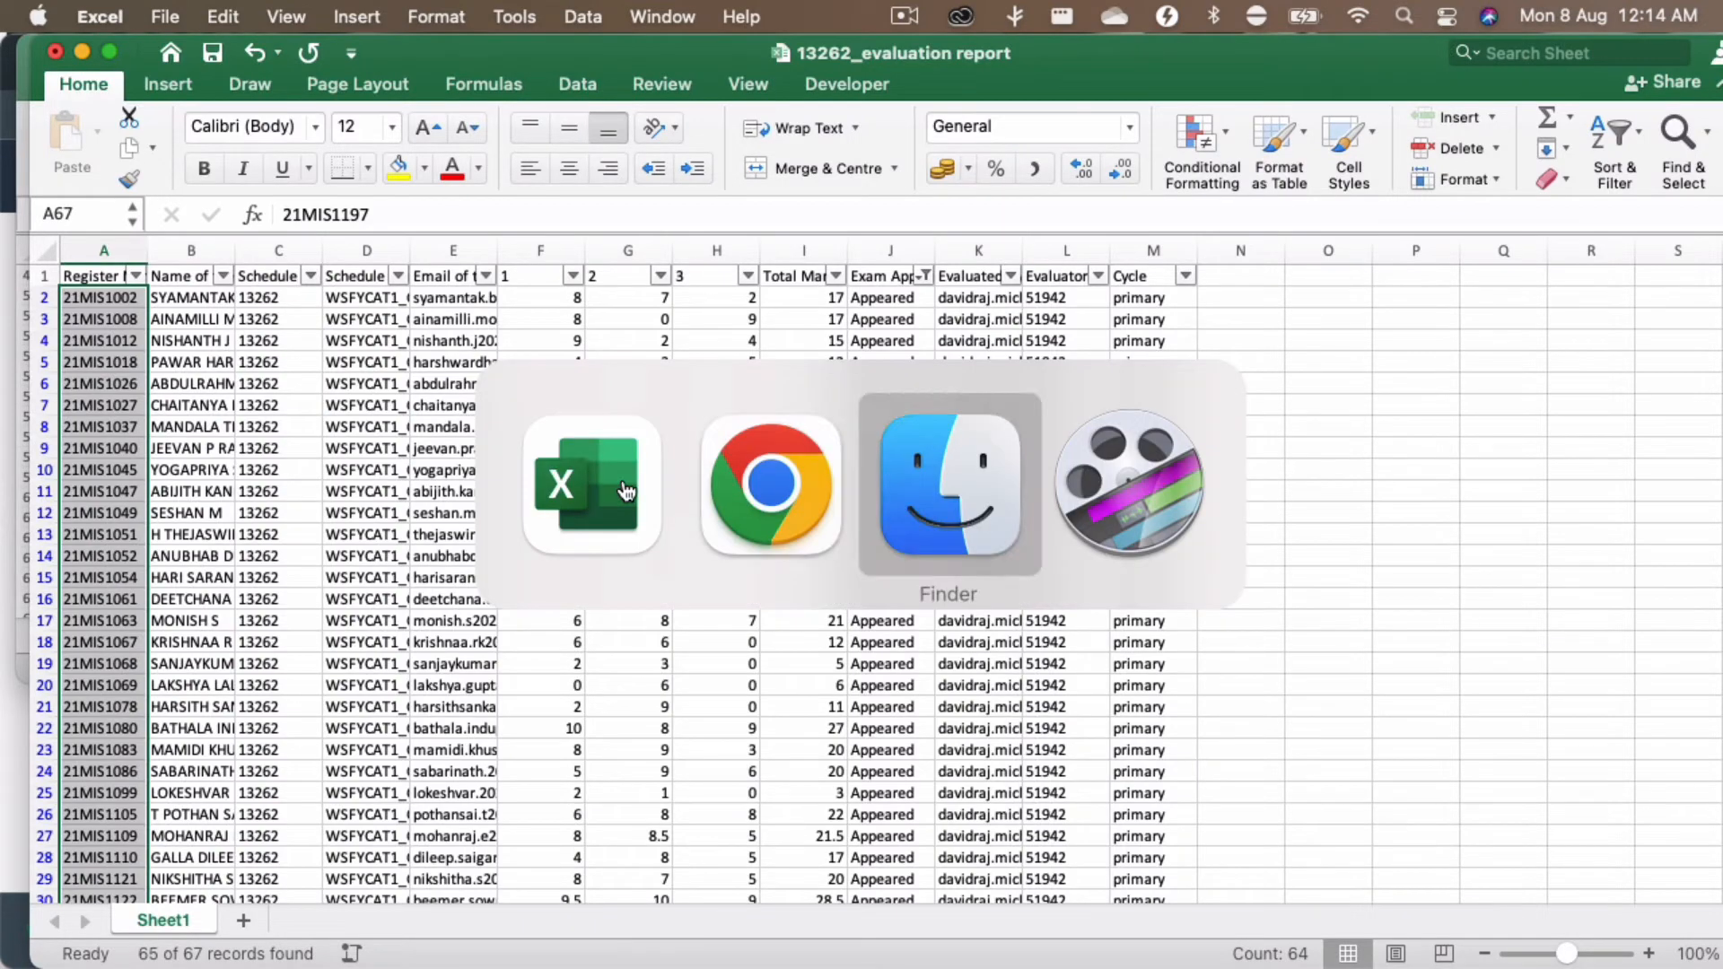
{"action": "key", "text": "super+shift+Tab"}
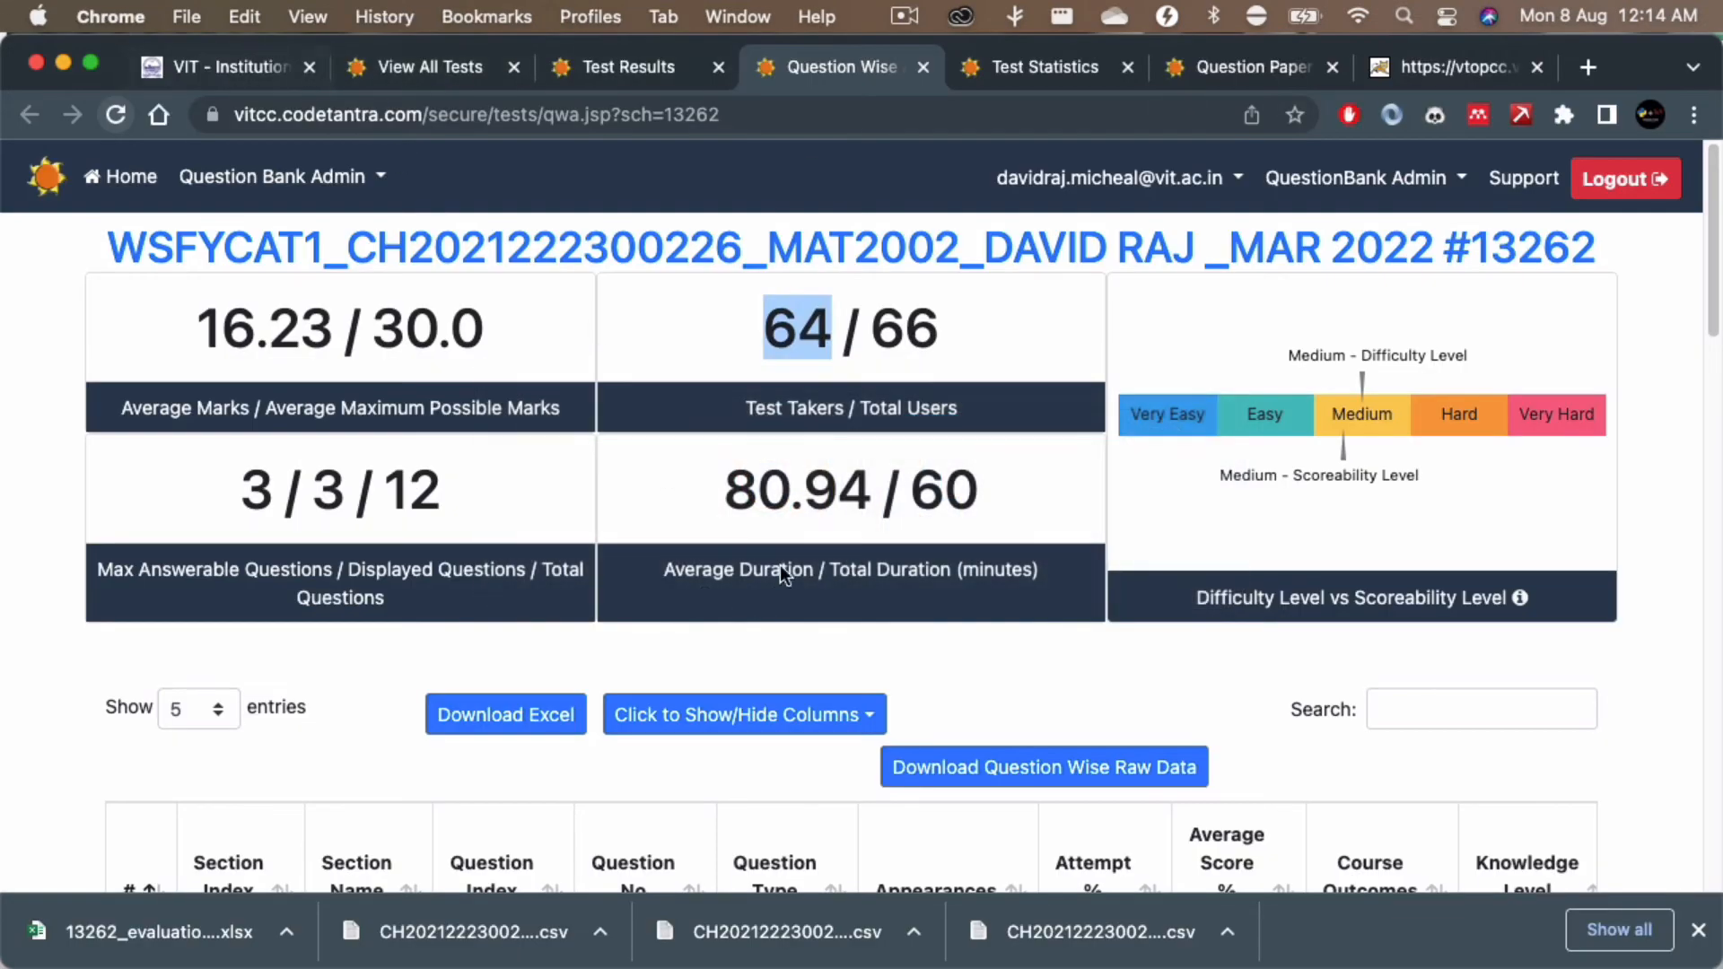
Step: In the IQAC assessment form, choose Continuous Assessment Test I and enter 64 students present and 30 total marks
{"action": "left_click", "coordinate": [191, 67]}
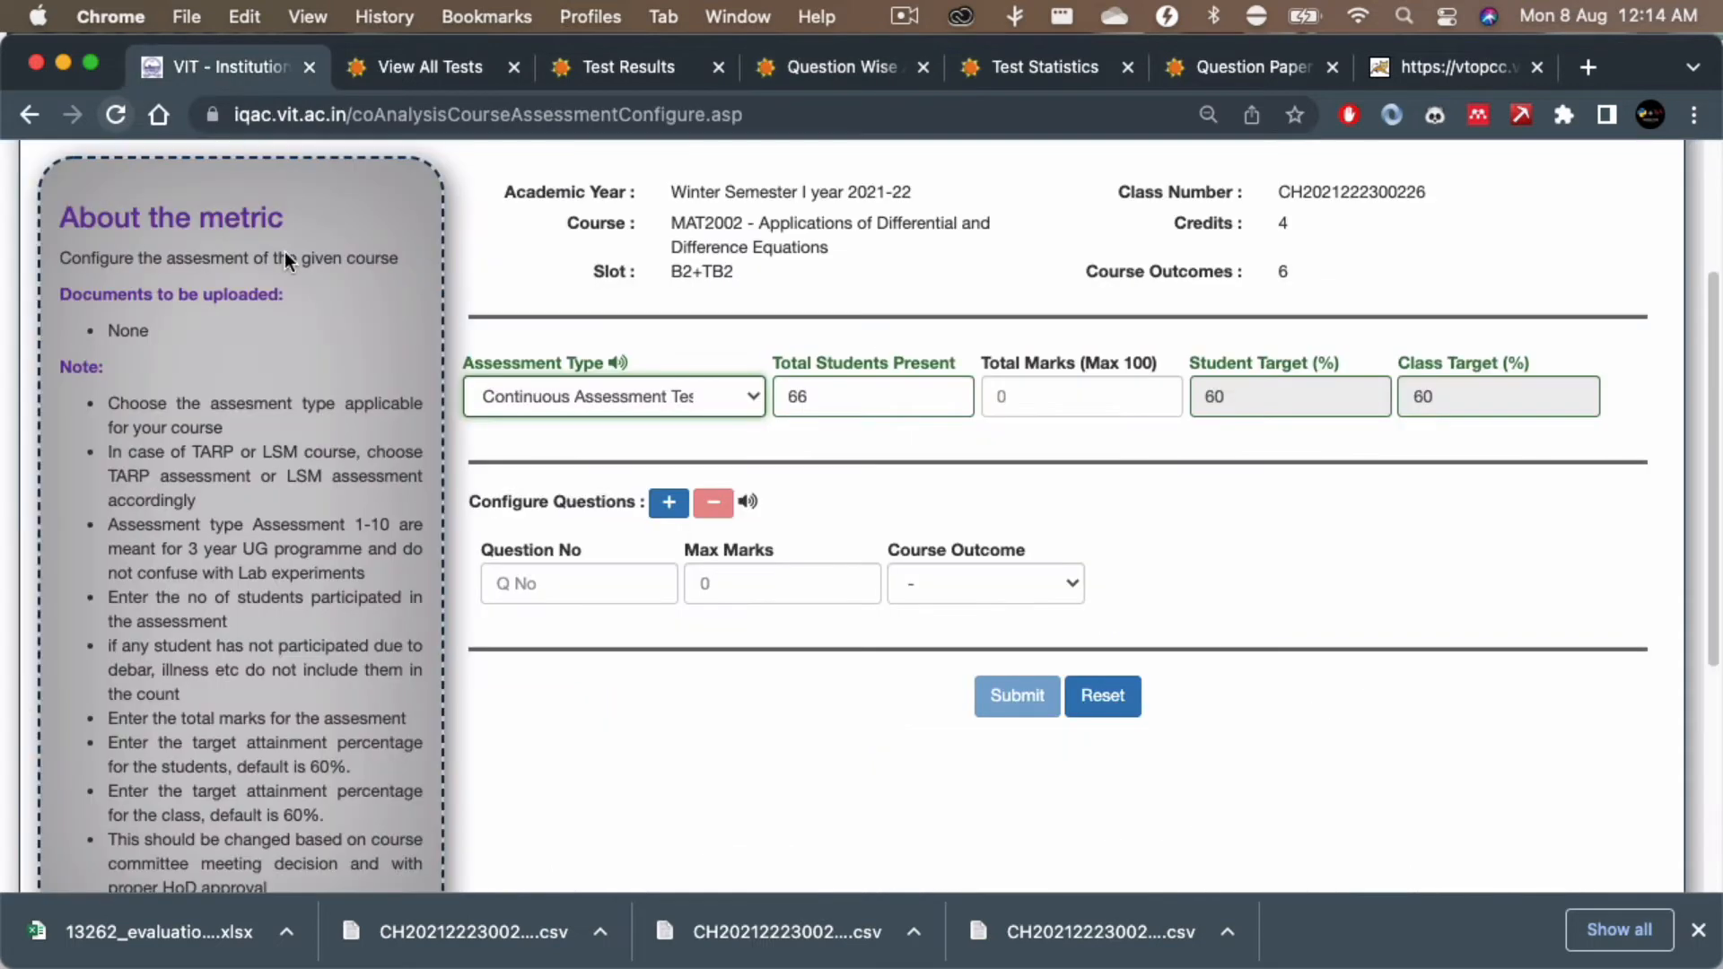
{"action": "left_click", "coordinate": [688, 404]}
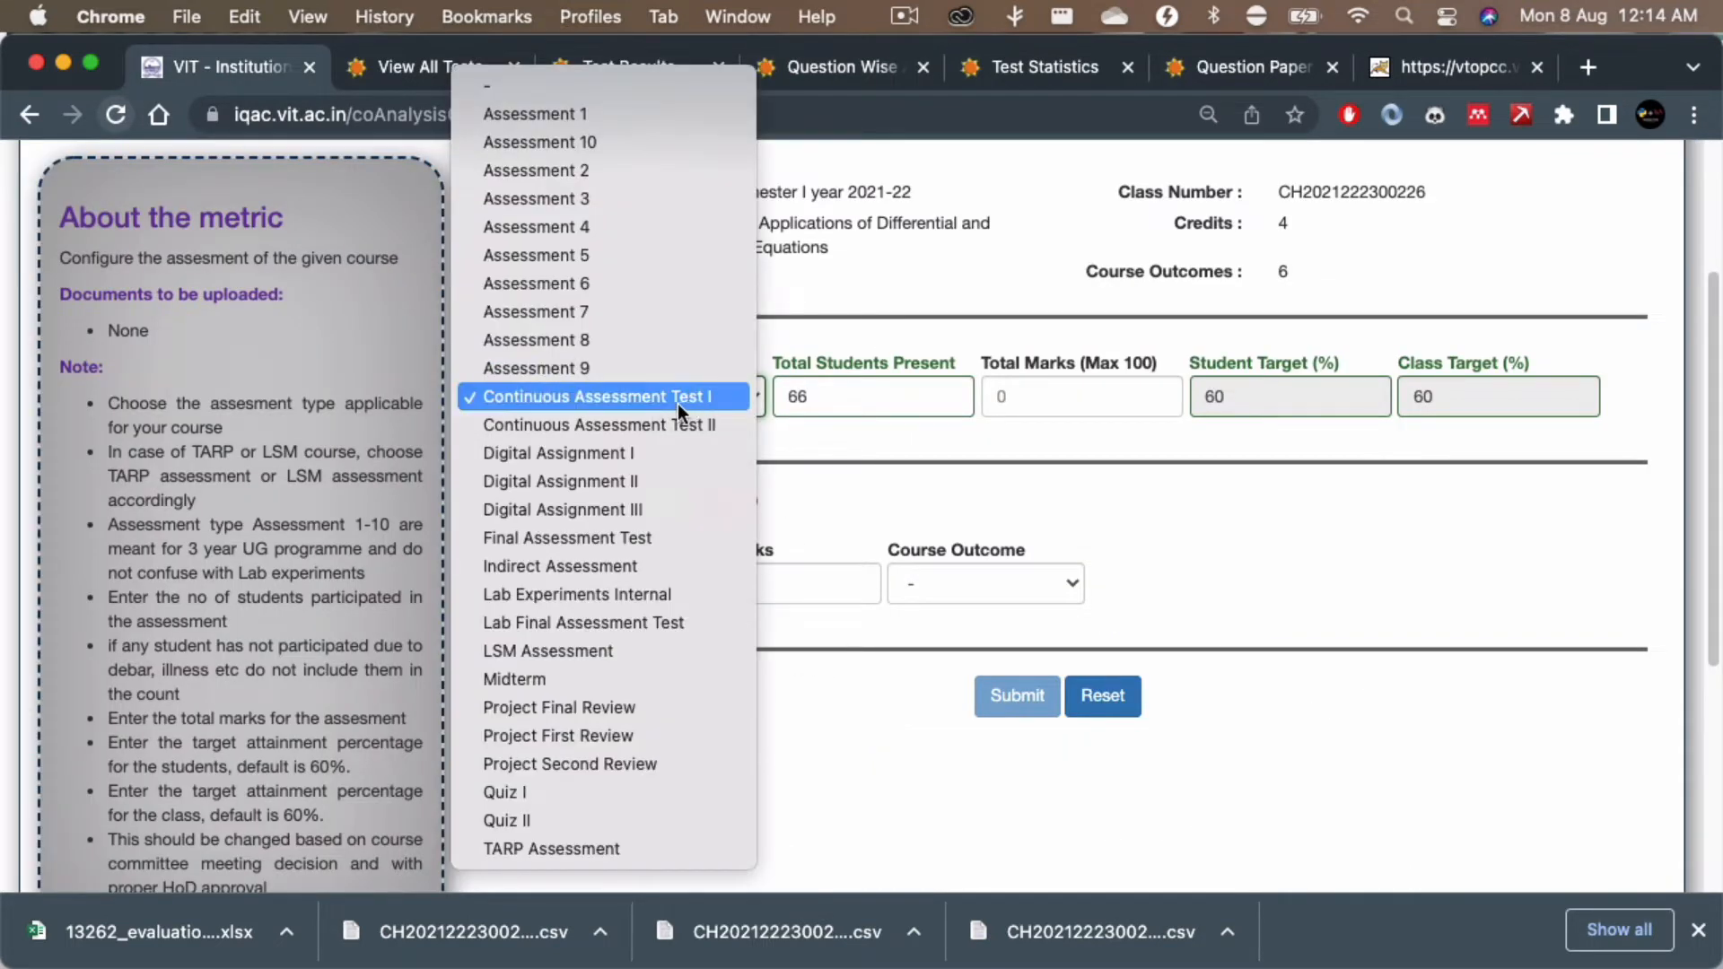
{"action": "left_click", "coordinate": [681, 401]}
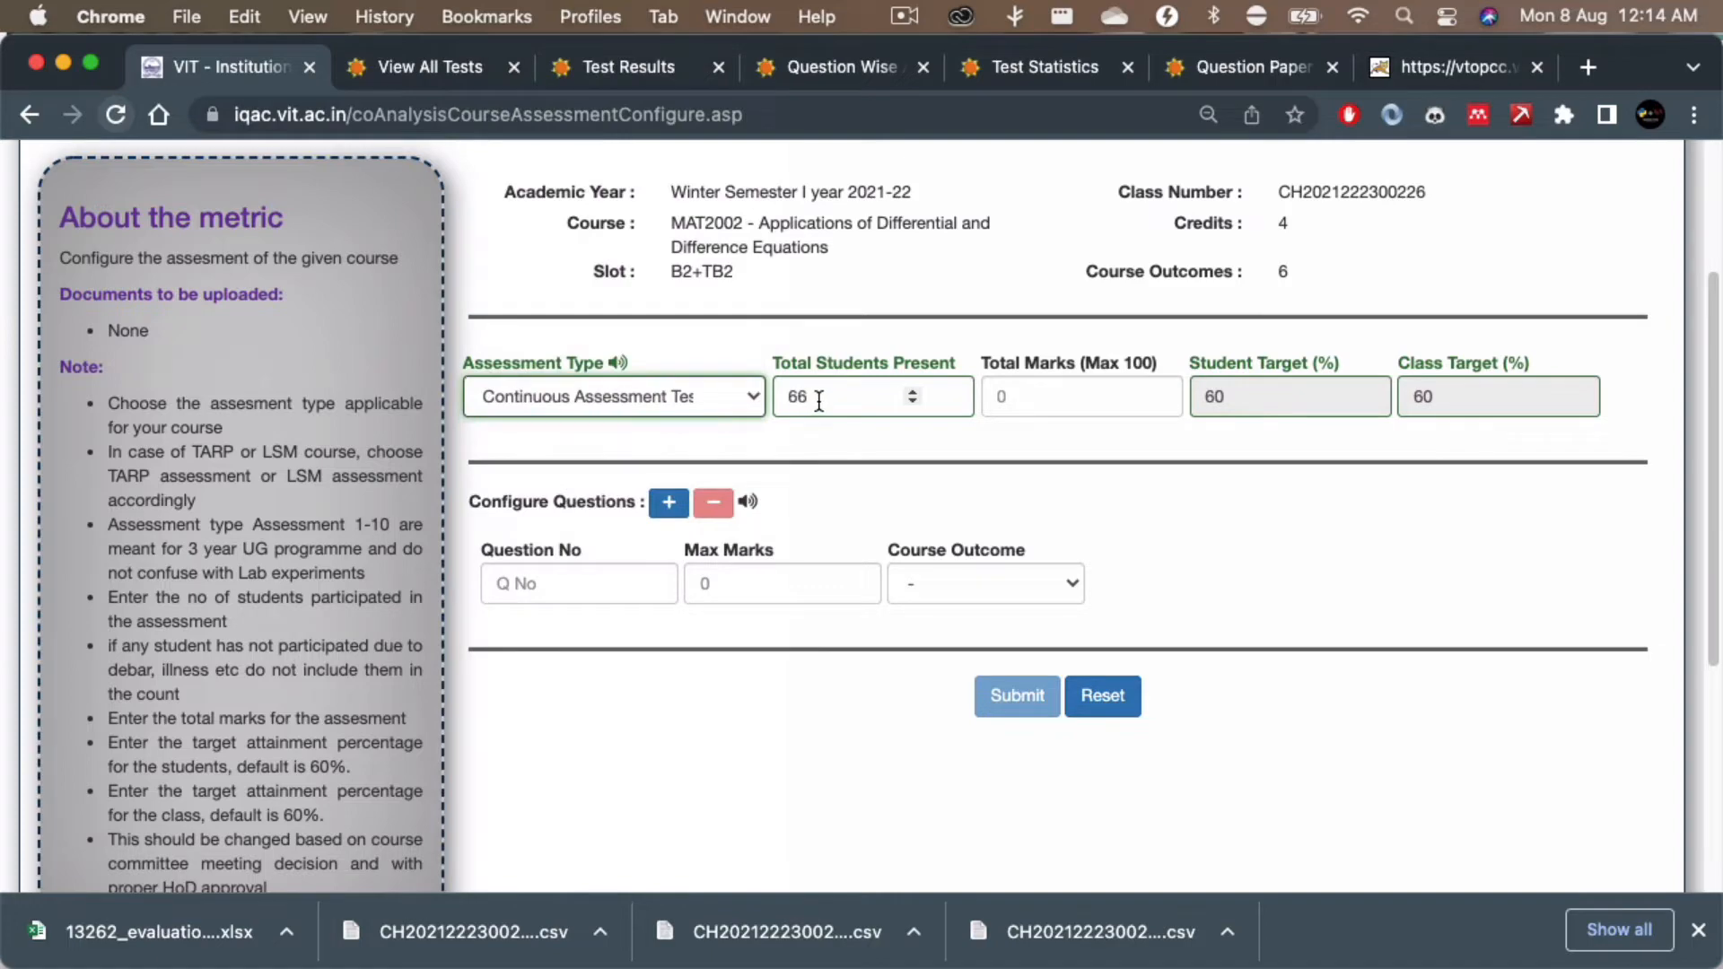
{"action": "key", "text": "super+Tab"}
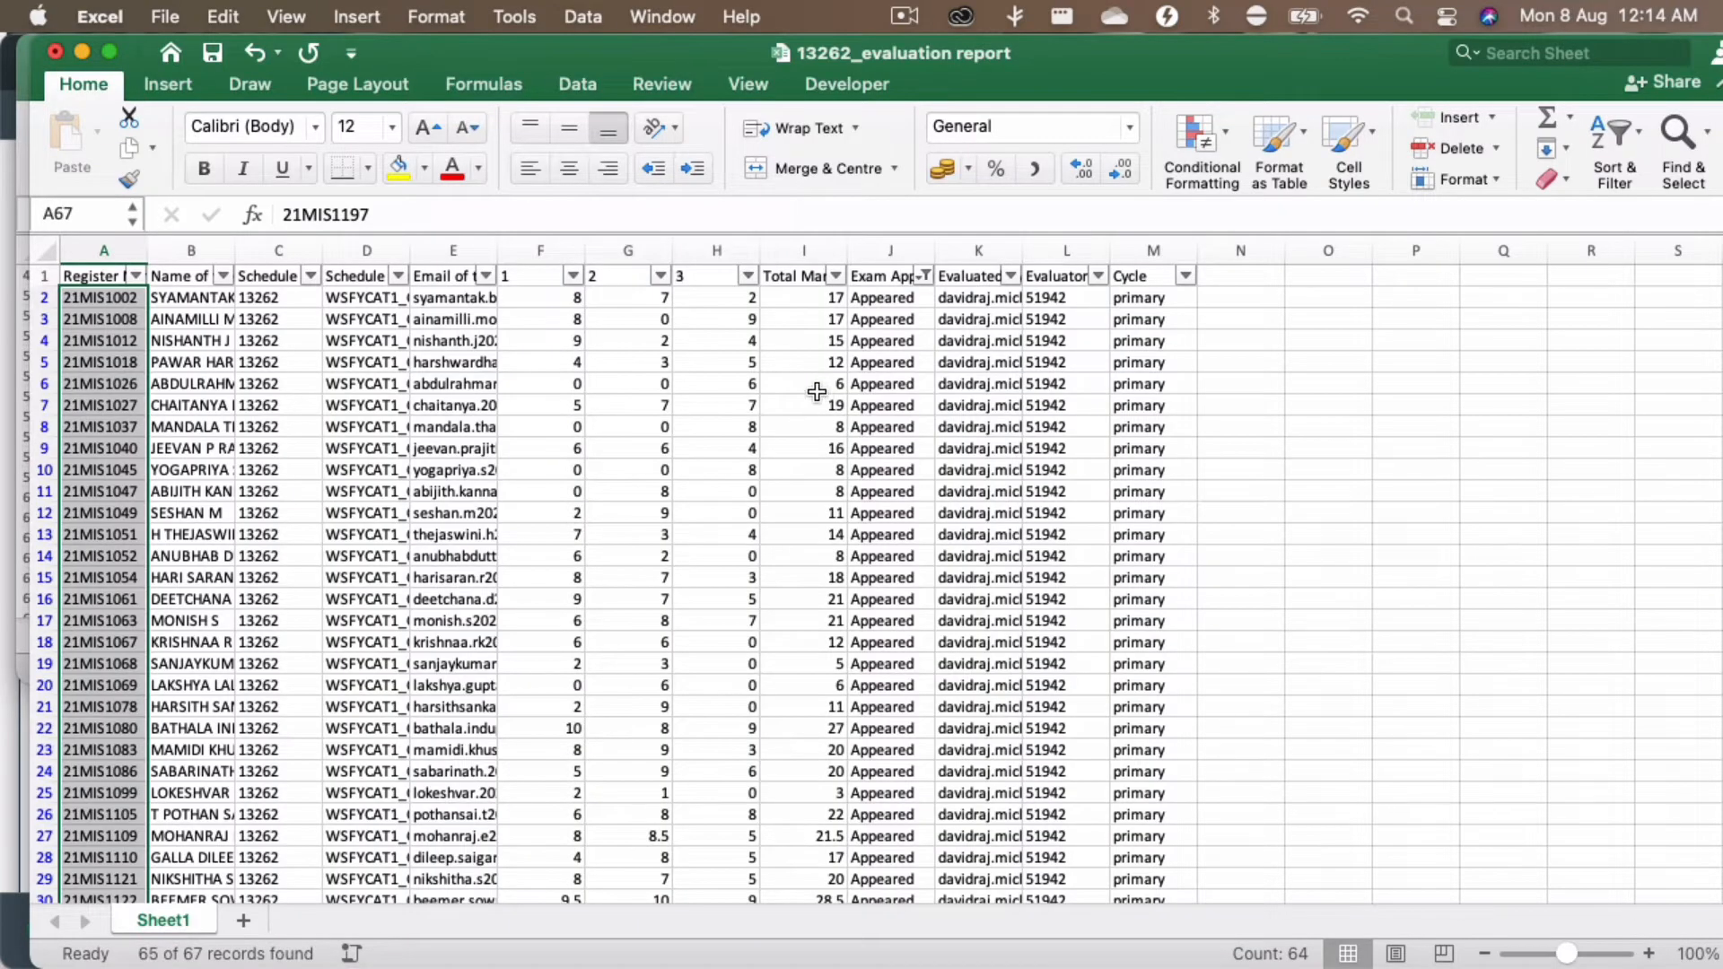
{"action": "key", "text": "super+Tab"}
{"action": "double_click", "coordinate": [808, 396]}
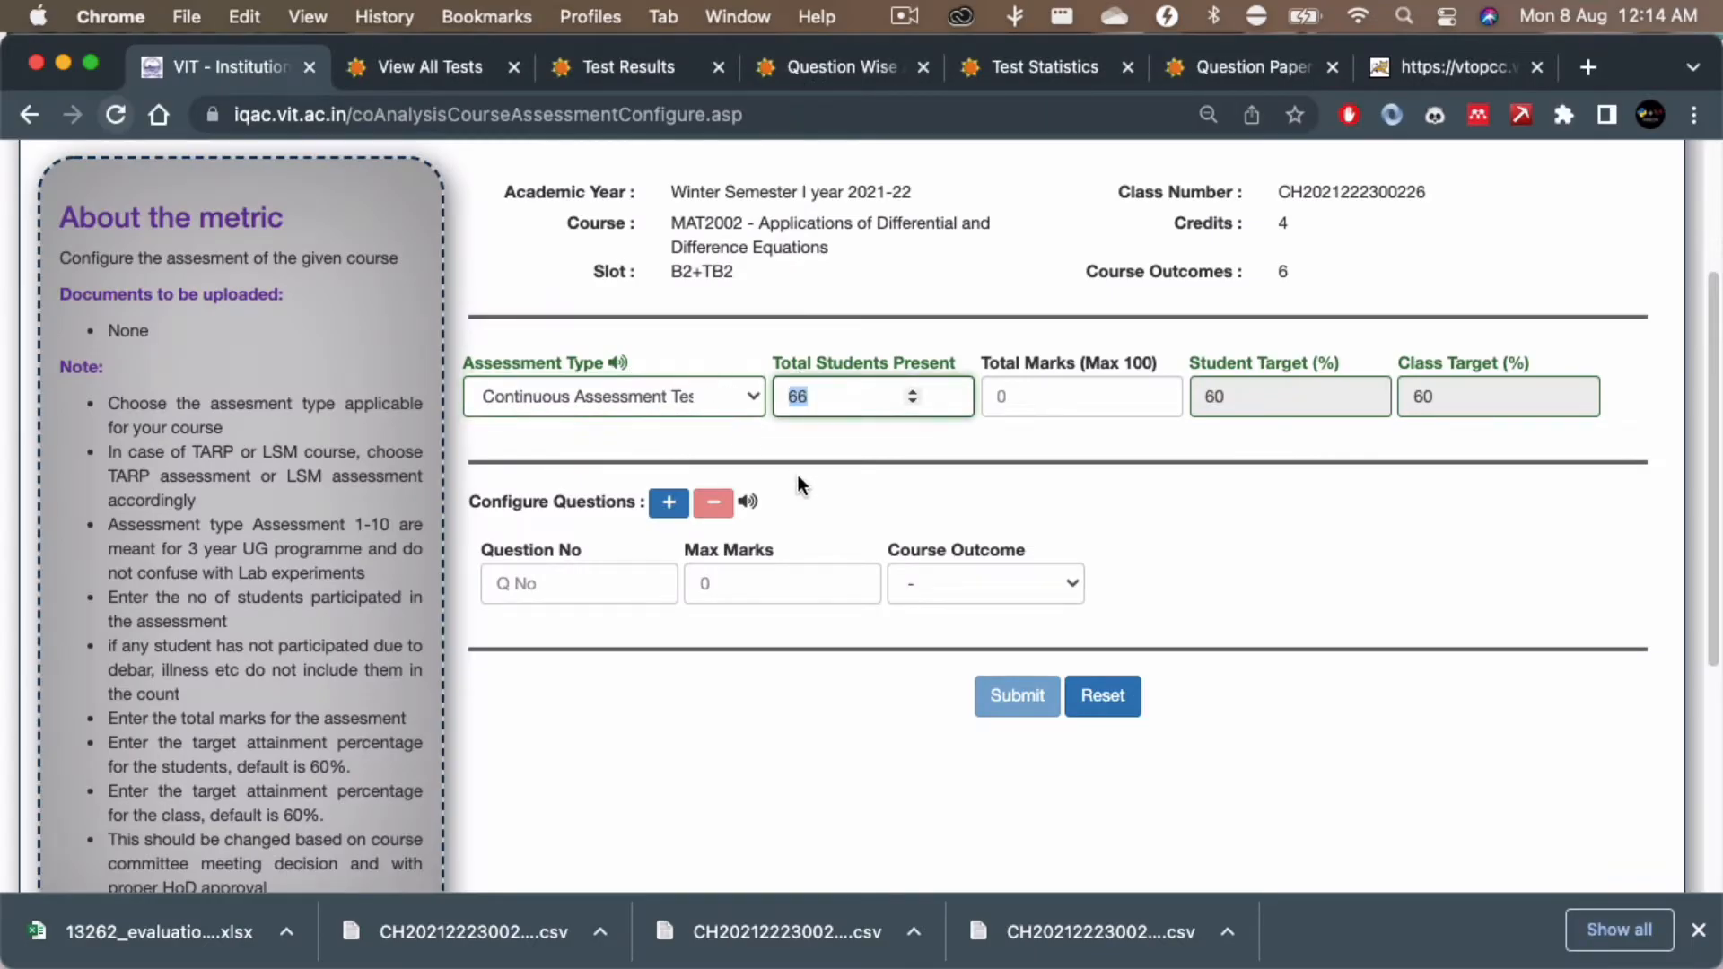
{"action": "type", "text": "64"}
{"action": "left_click", "coordinate": [1098, 392]}
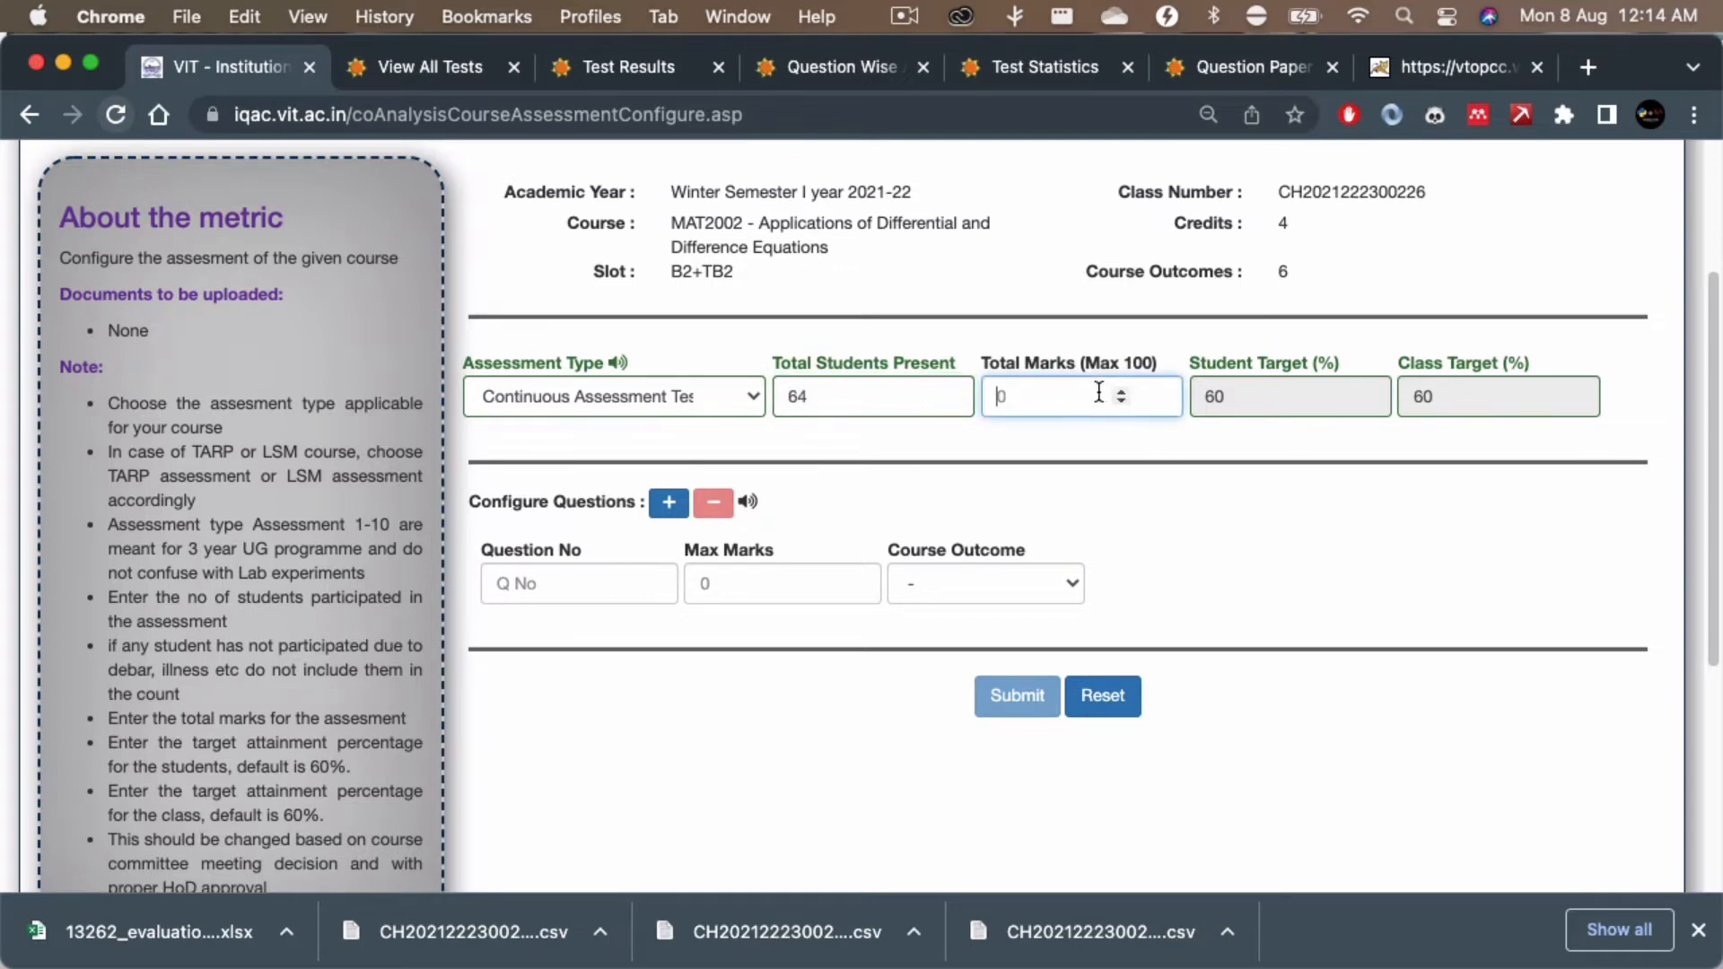
{"action": "type", "text": "30"}
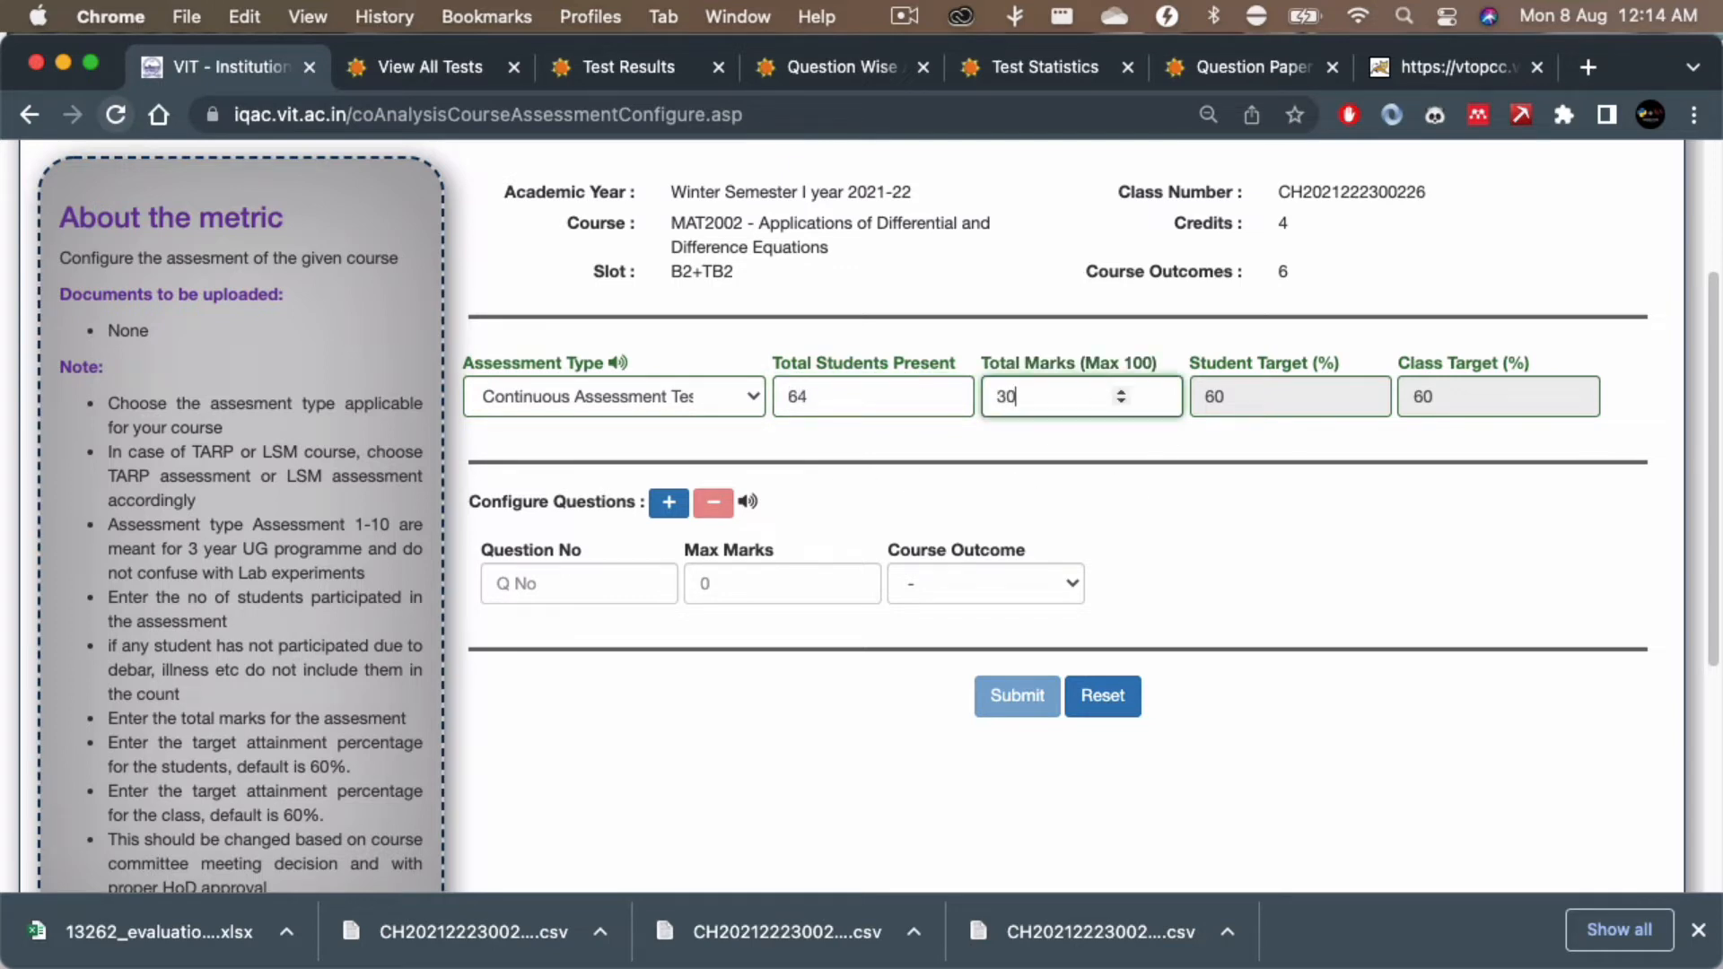
Step: Enter question number 1 with 10 maximum marks in the first question row
{"action": "left_click", "coordinate": [616, 593]}
{"action": "type", "text": "1"}
{"action": "key", "text": "Tab"}
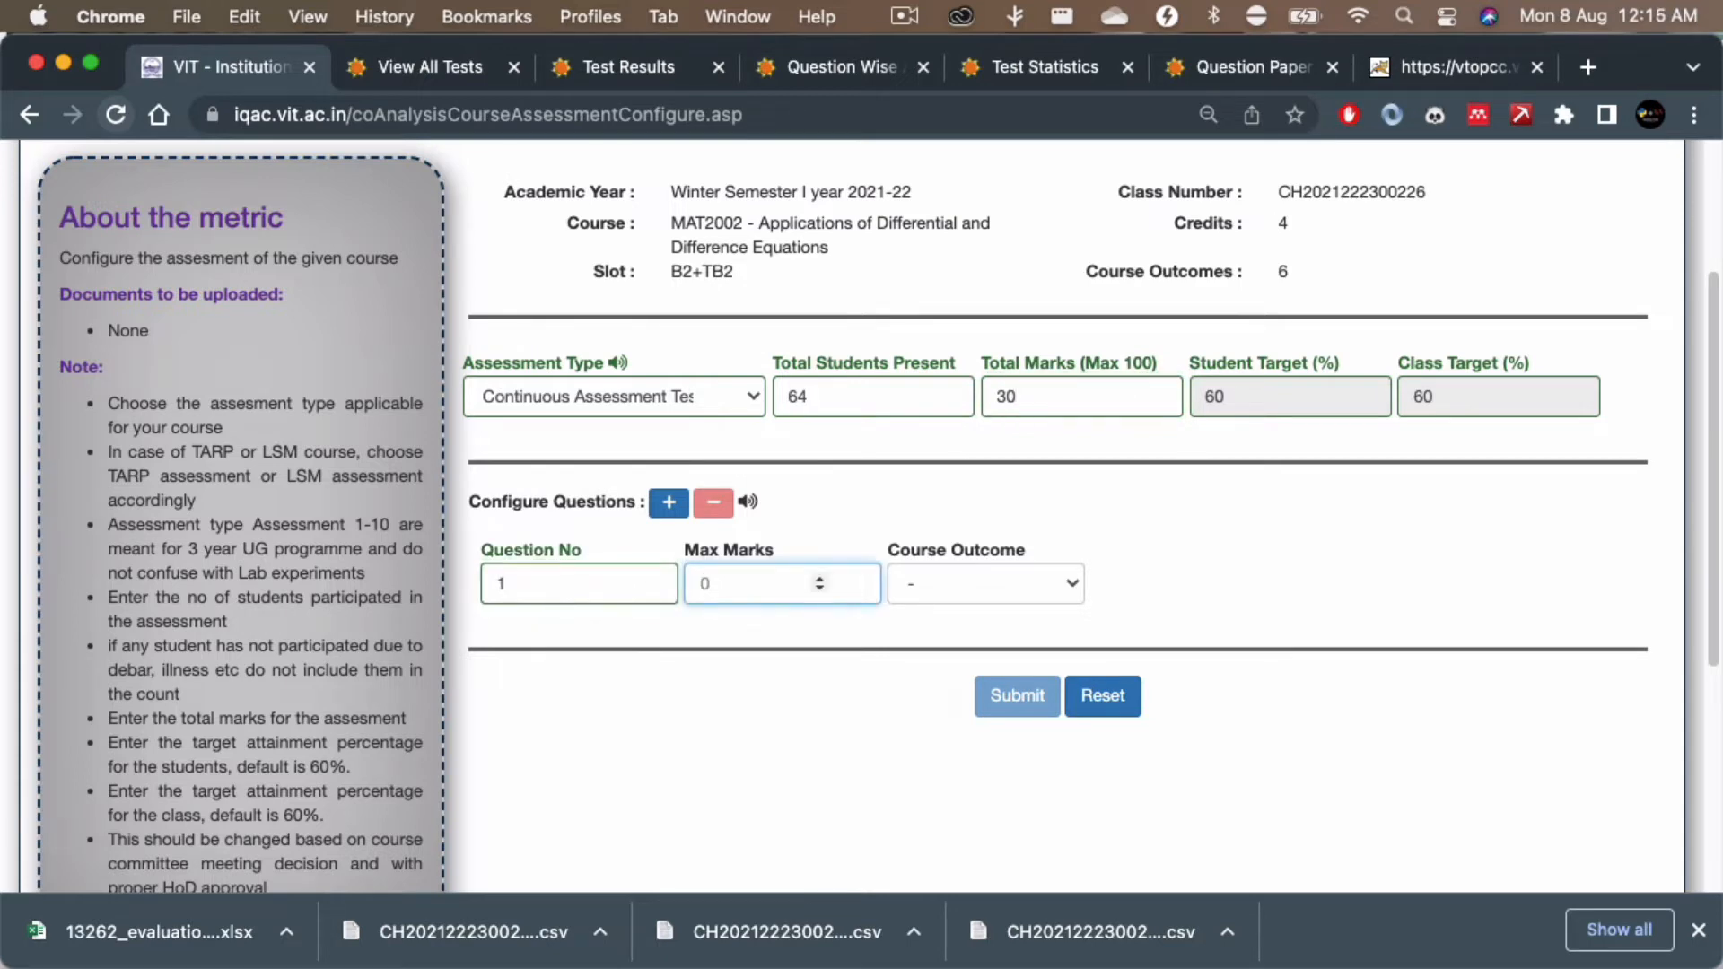
{"action": "type", "text": "10"}
{"action": "key", "text": "Tab"}
Step: Switch to the question paper MAT2002 B2 CATI.pdf in Preview and check the course outcome of each question
{"action": "key", "text": "super+Tab"}
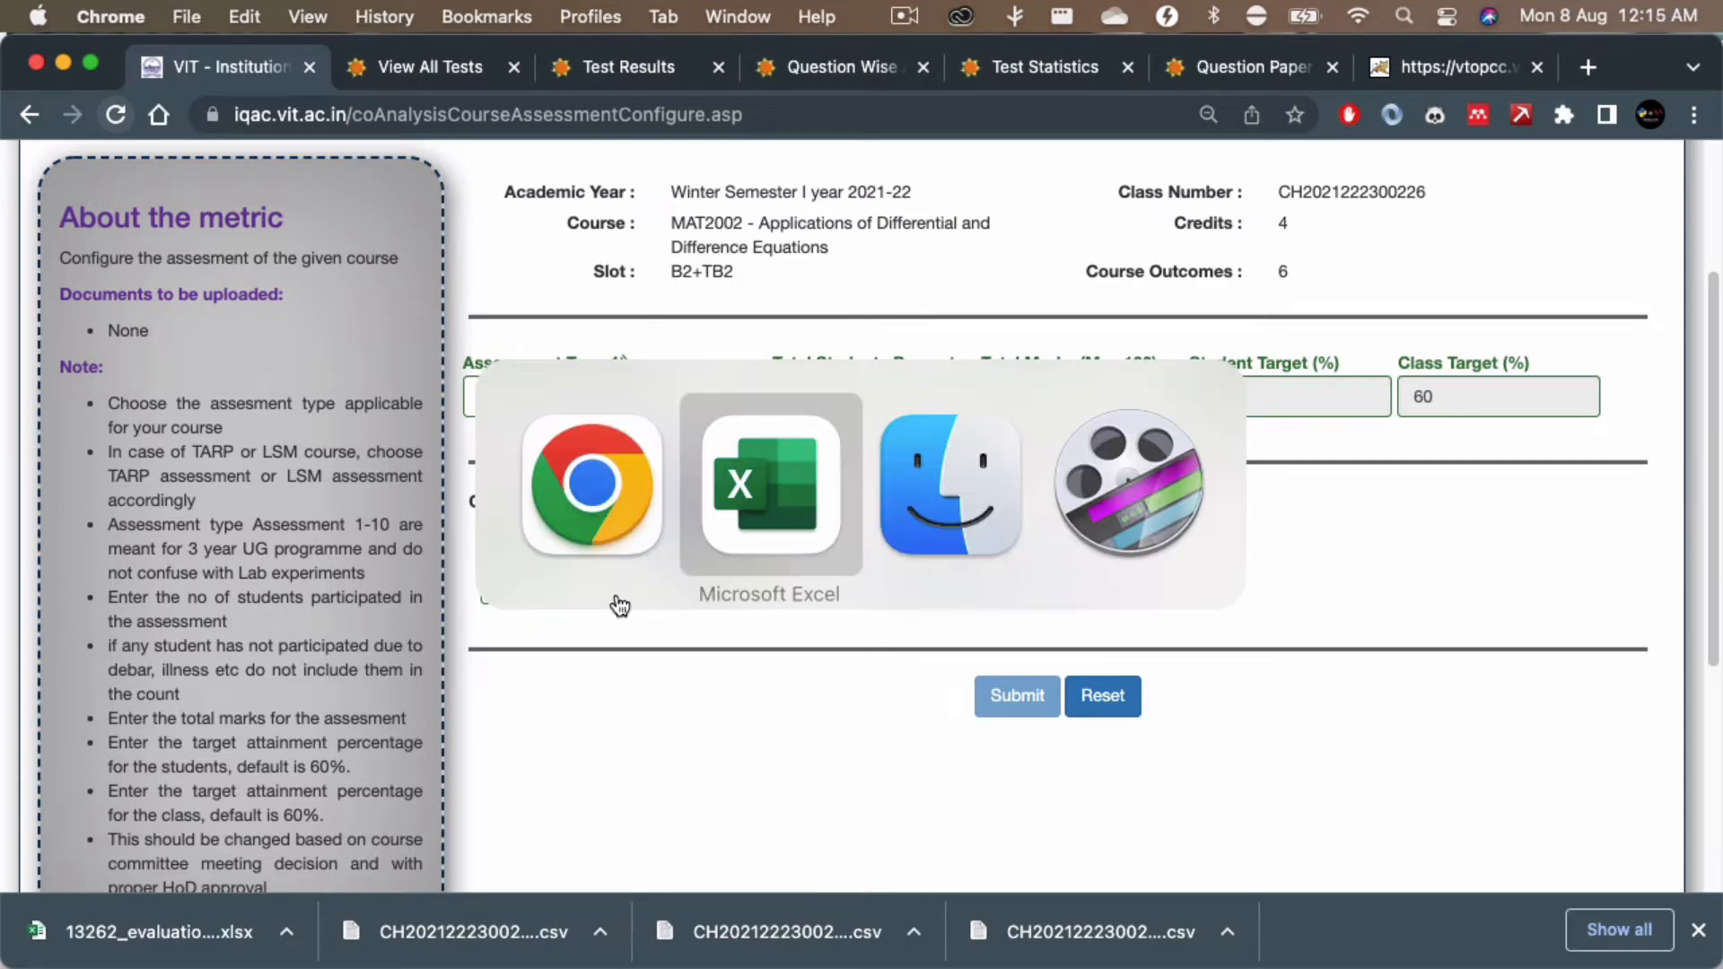
{"action": "key", "text": "super+Tab"}
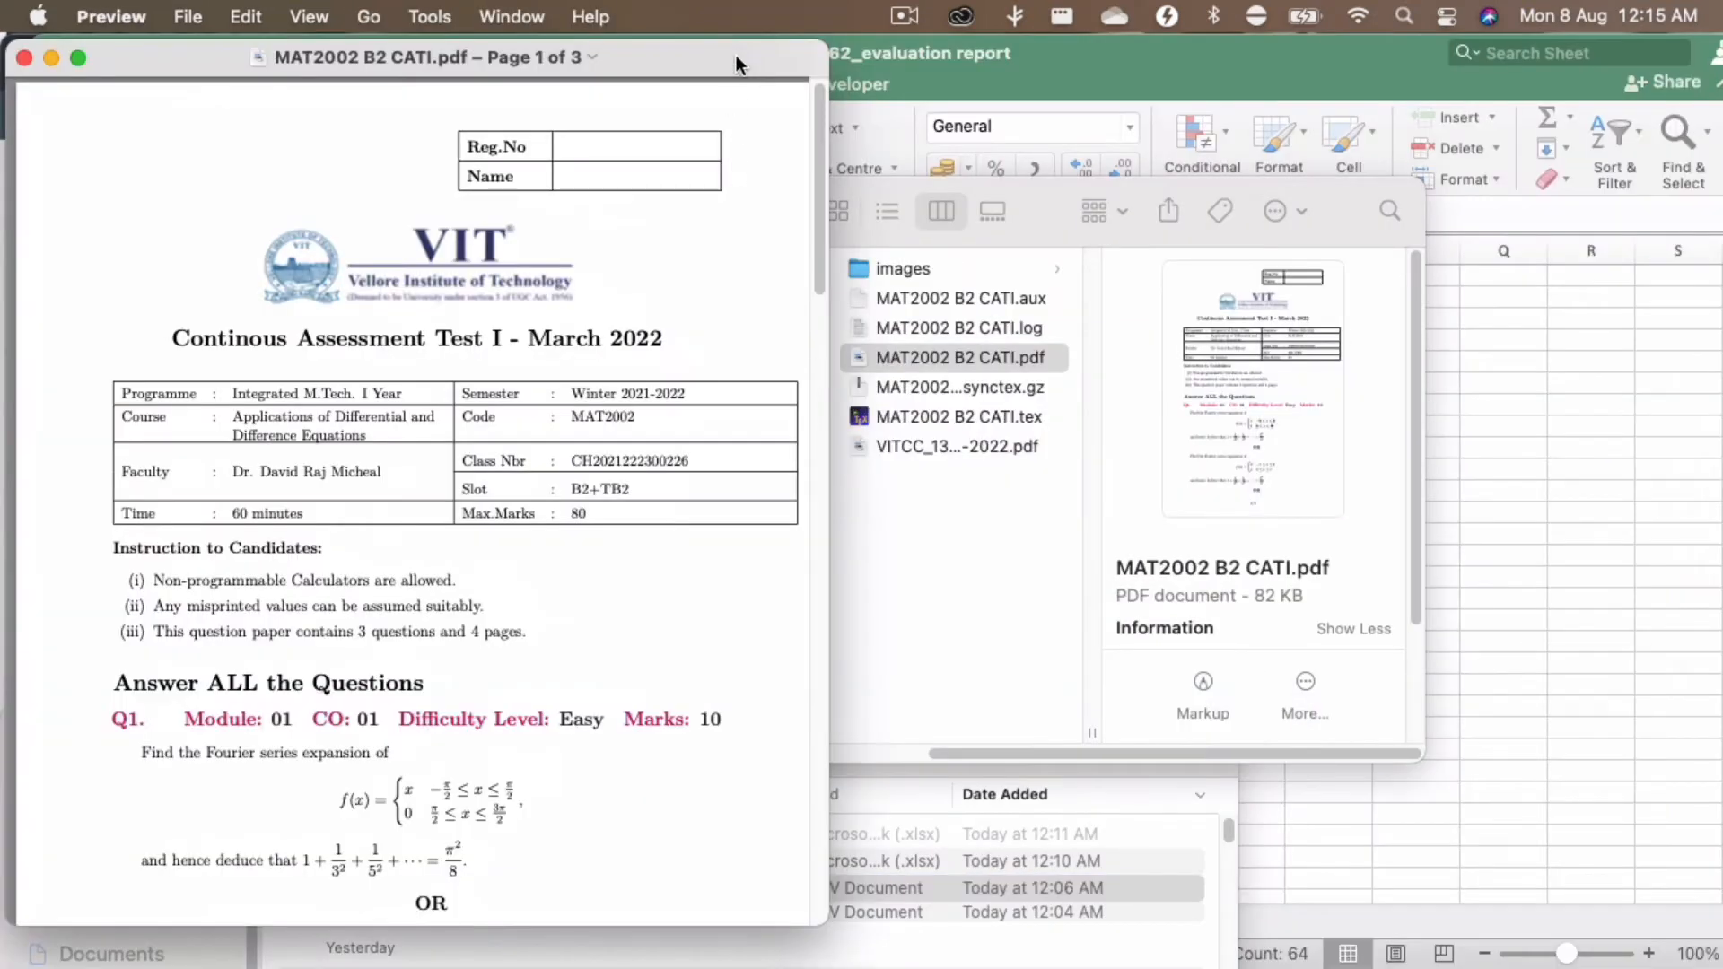
{"action": "left_click_drag", "start_coordinate": [736, 56], "coordinate": [780, 50]}
{"action": "scroll", "coordinate": [637, 636], "scroll_direction": "down", "scroll_amount": 4}
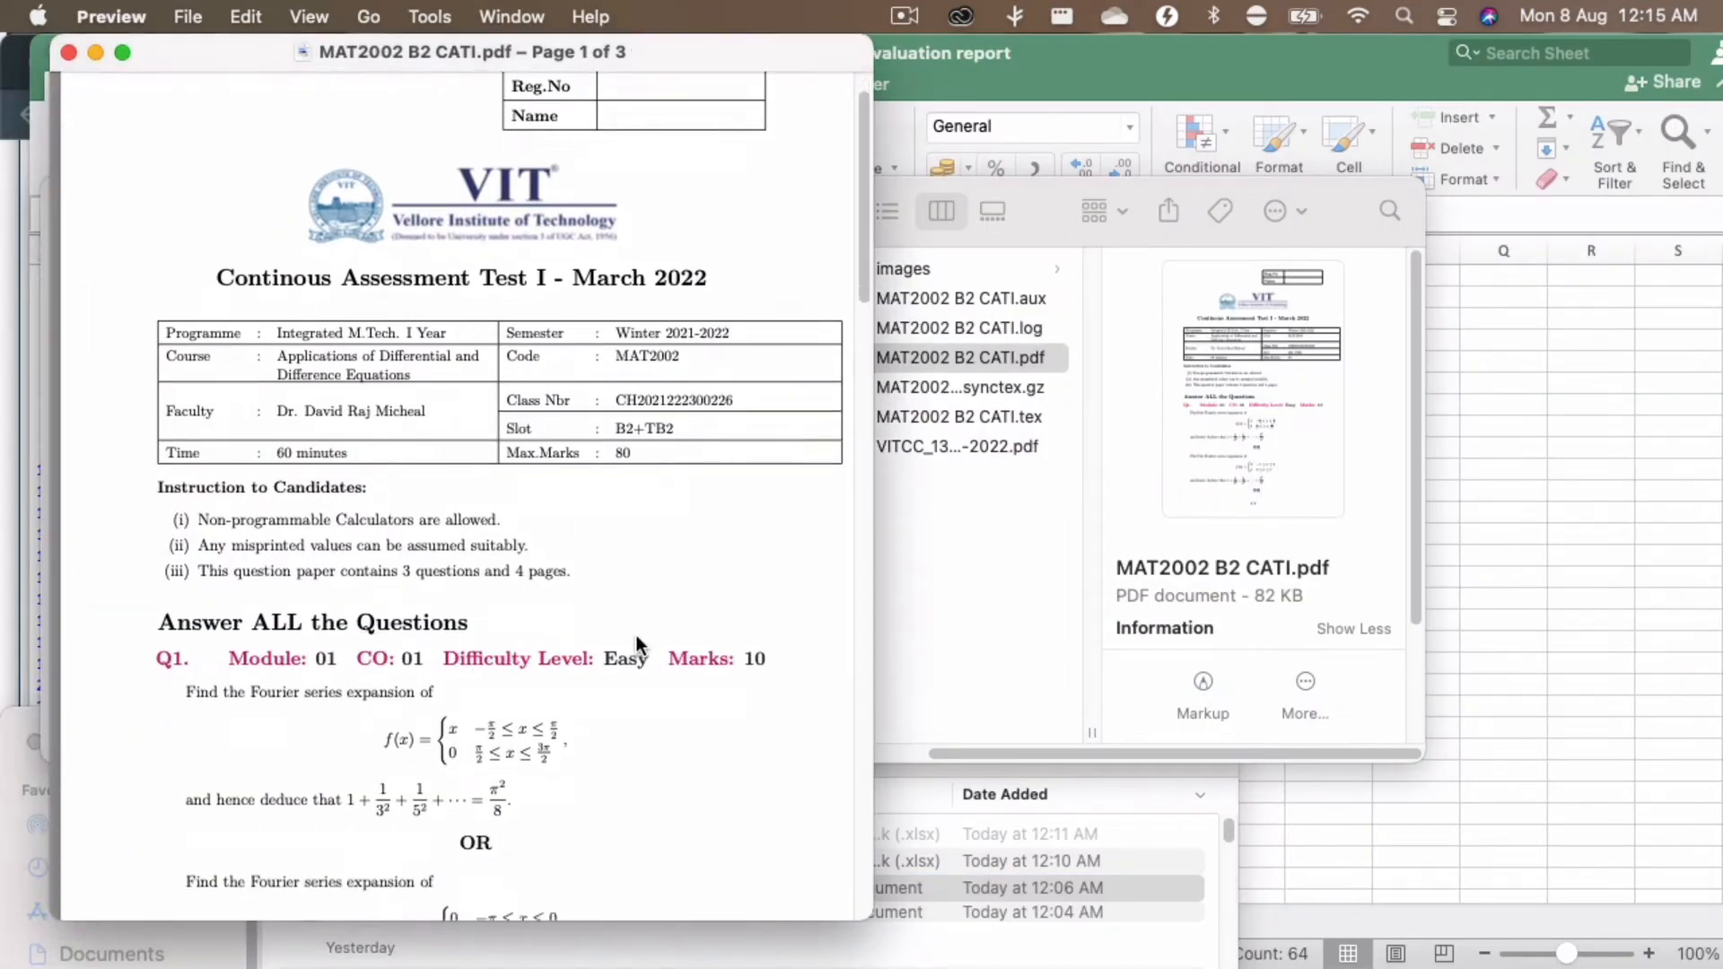
{"action": "scroll", "coordinate": [447, 682], "scroll_direction": "down", "scroll_amount": 12}
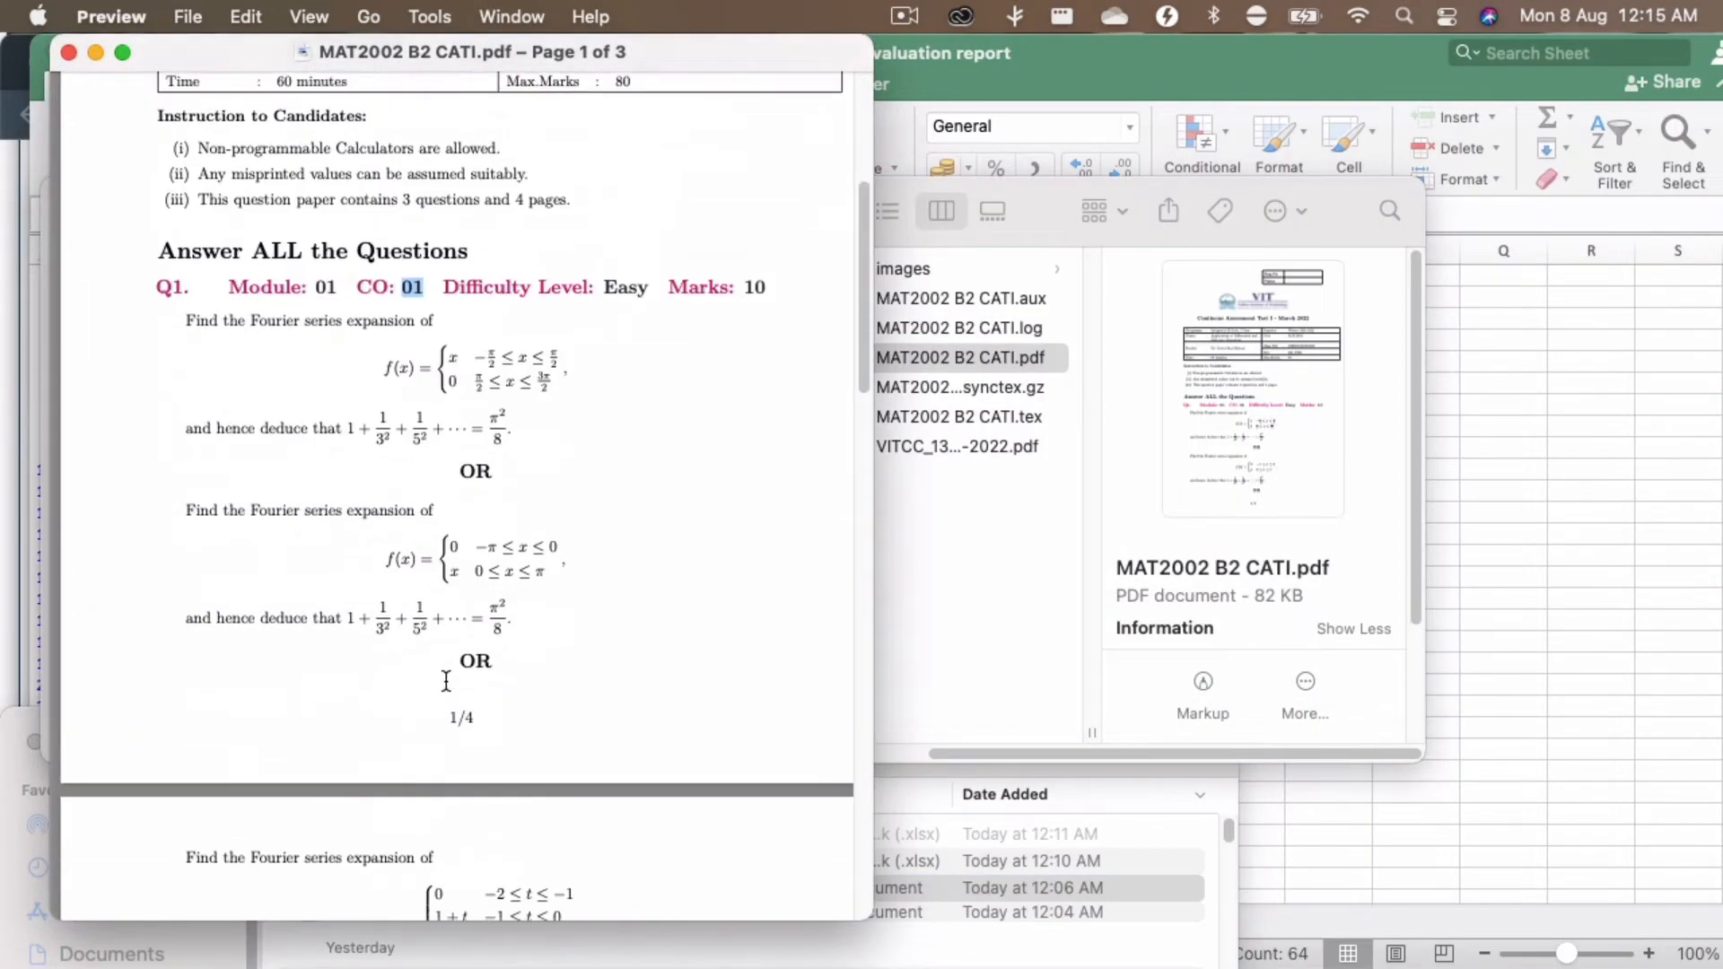
{"action": "scroll", "coordinate": [404, 680], "scroll_direction": "down", "scroll_amount": 10}
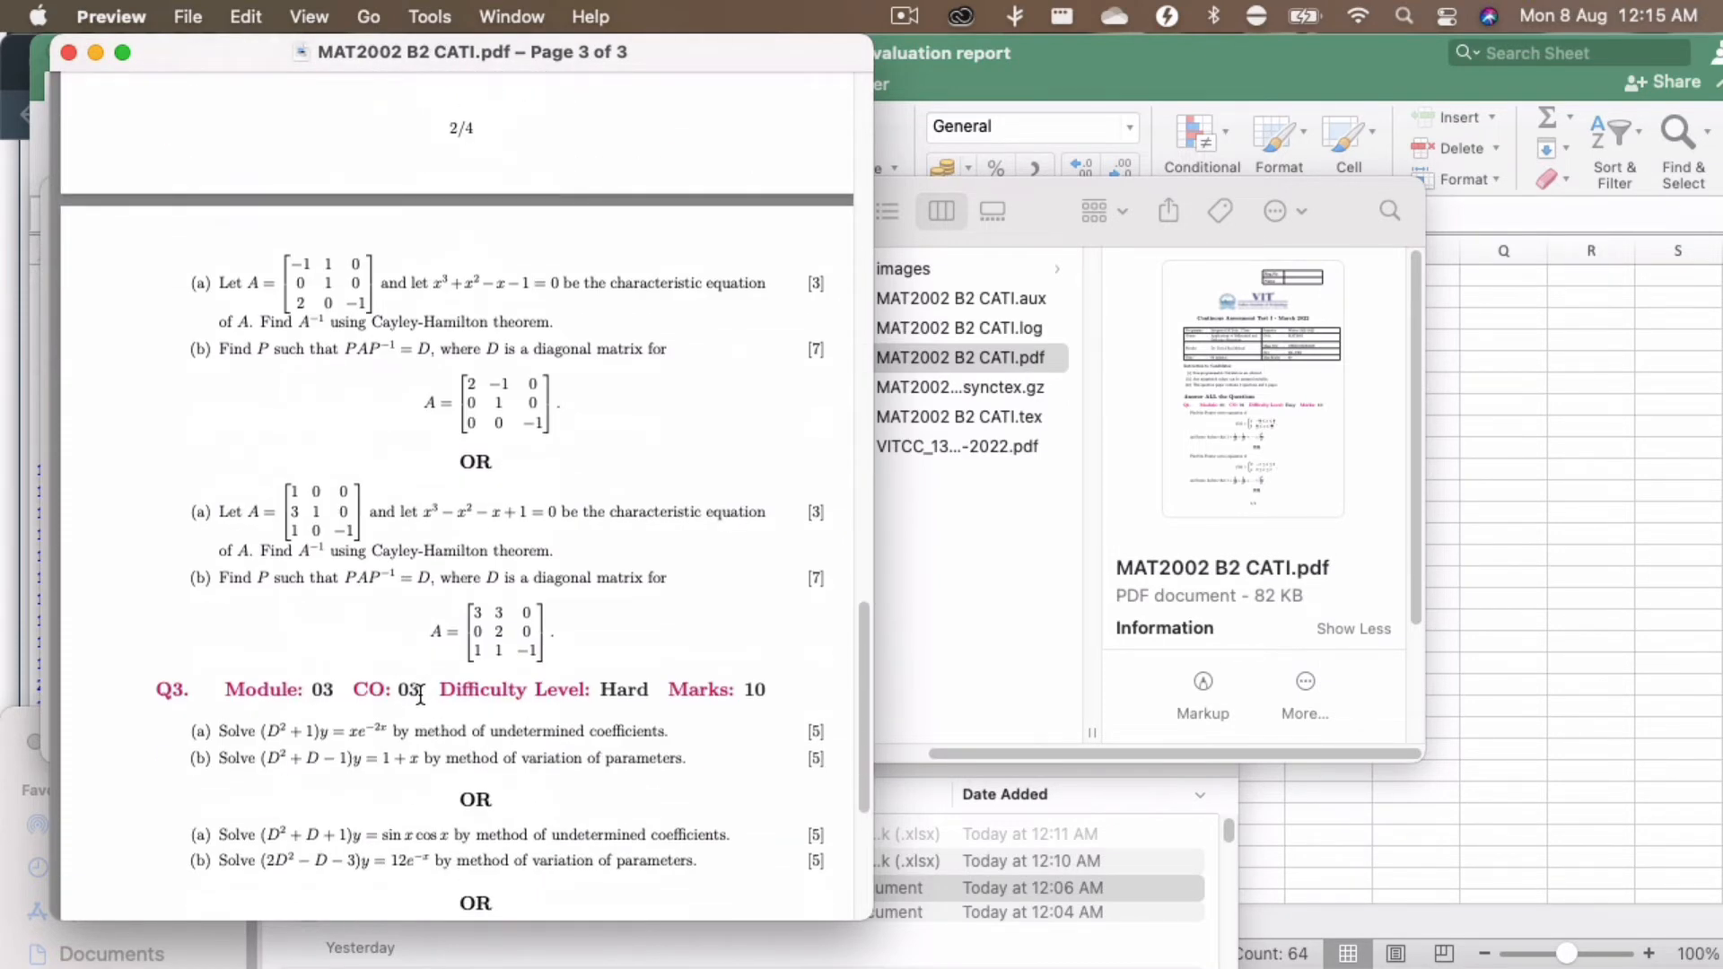
Step: Switch back to the IQAC form in Chrome and map question 1 to course outcome CO1
{"action": "key", "text": "super+Tab"}
{"action": "key", "text": "super+Tab"}
{"action": "key", "text": "super+Tab"}
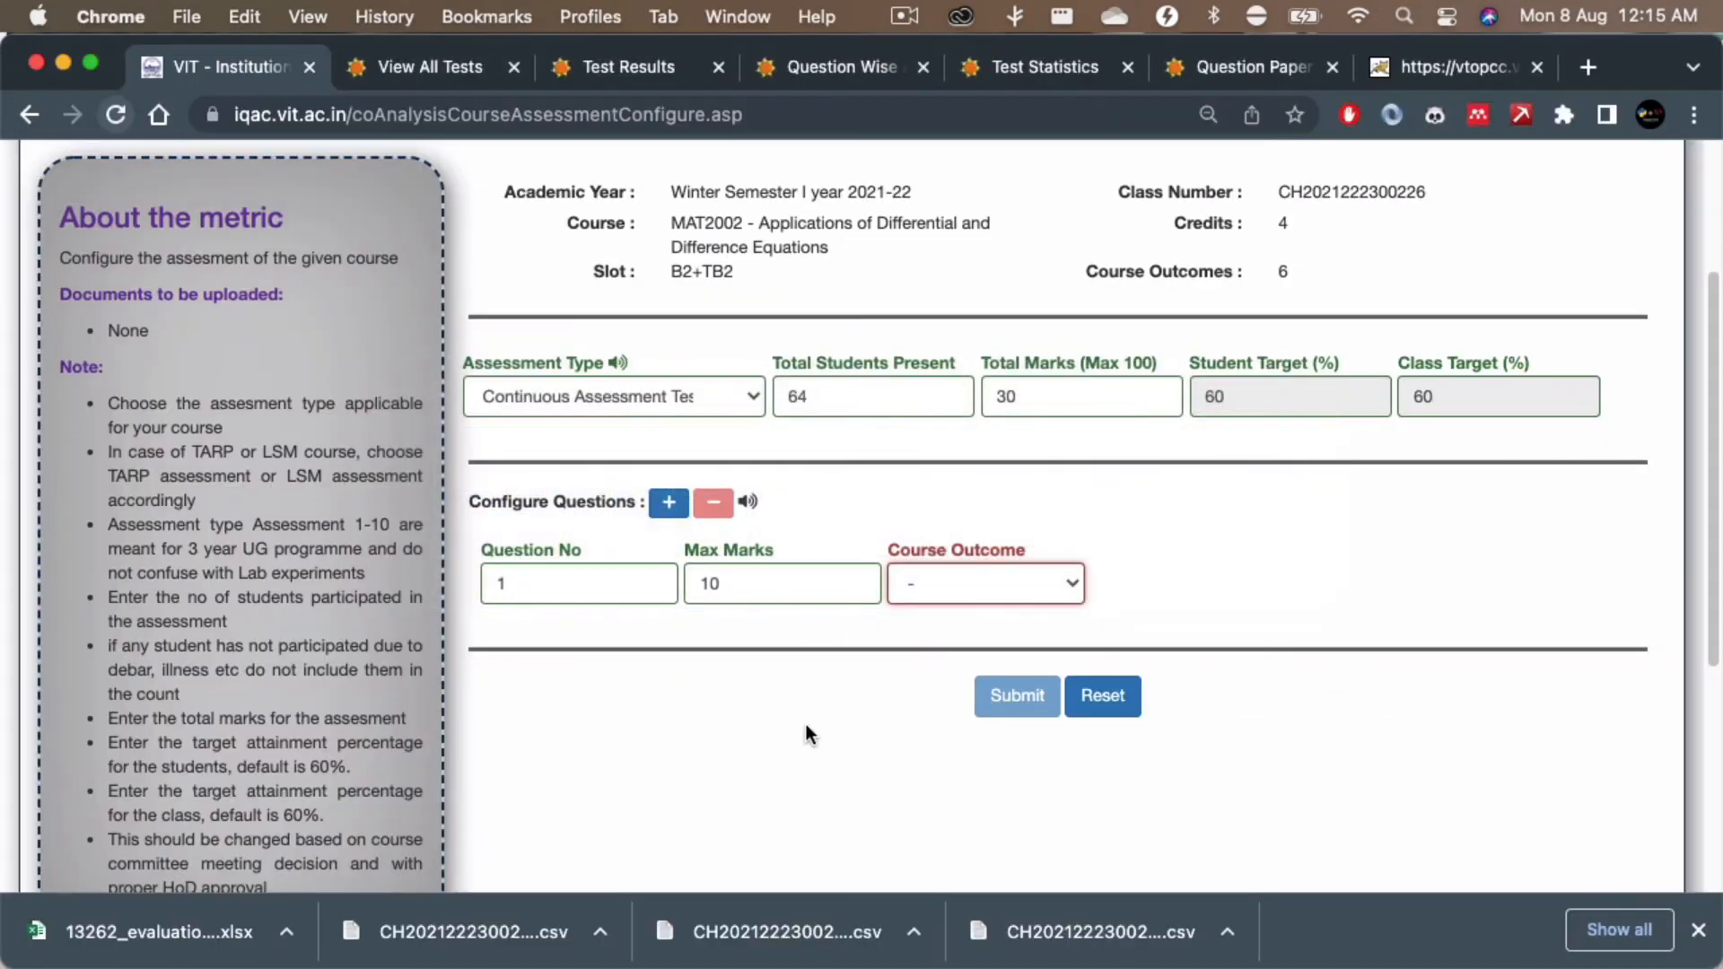
{"action": "scroll", "coordinate": [806, 724], "scroll_direction": "down", "scroll_amount": 1}
{"action": "left_click", "coordinate": [962, 567]}
{"action": "left_click", "coordinate": [968, 603]}
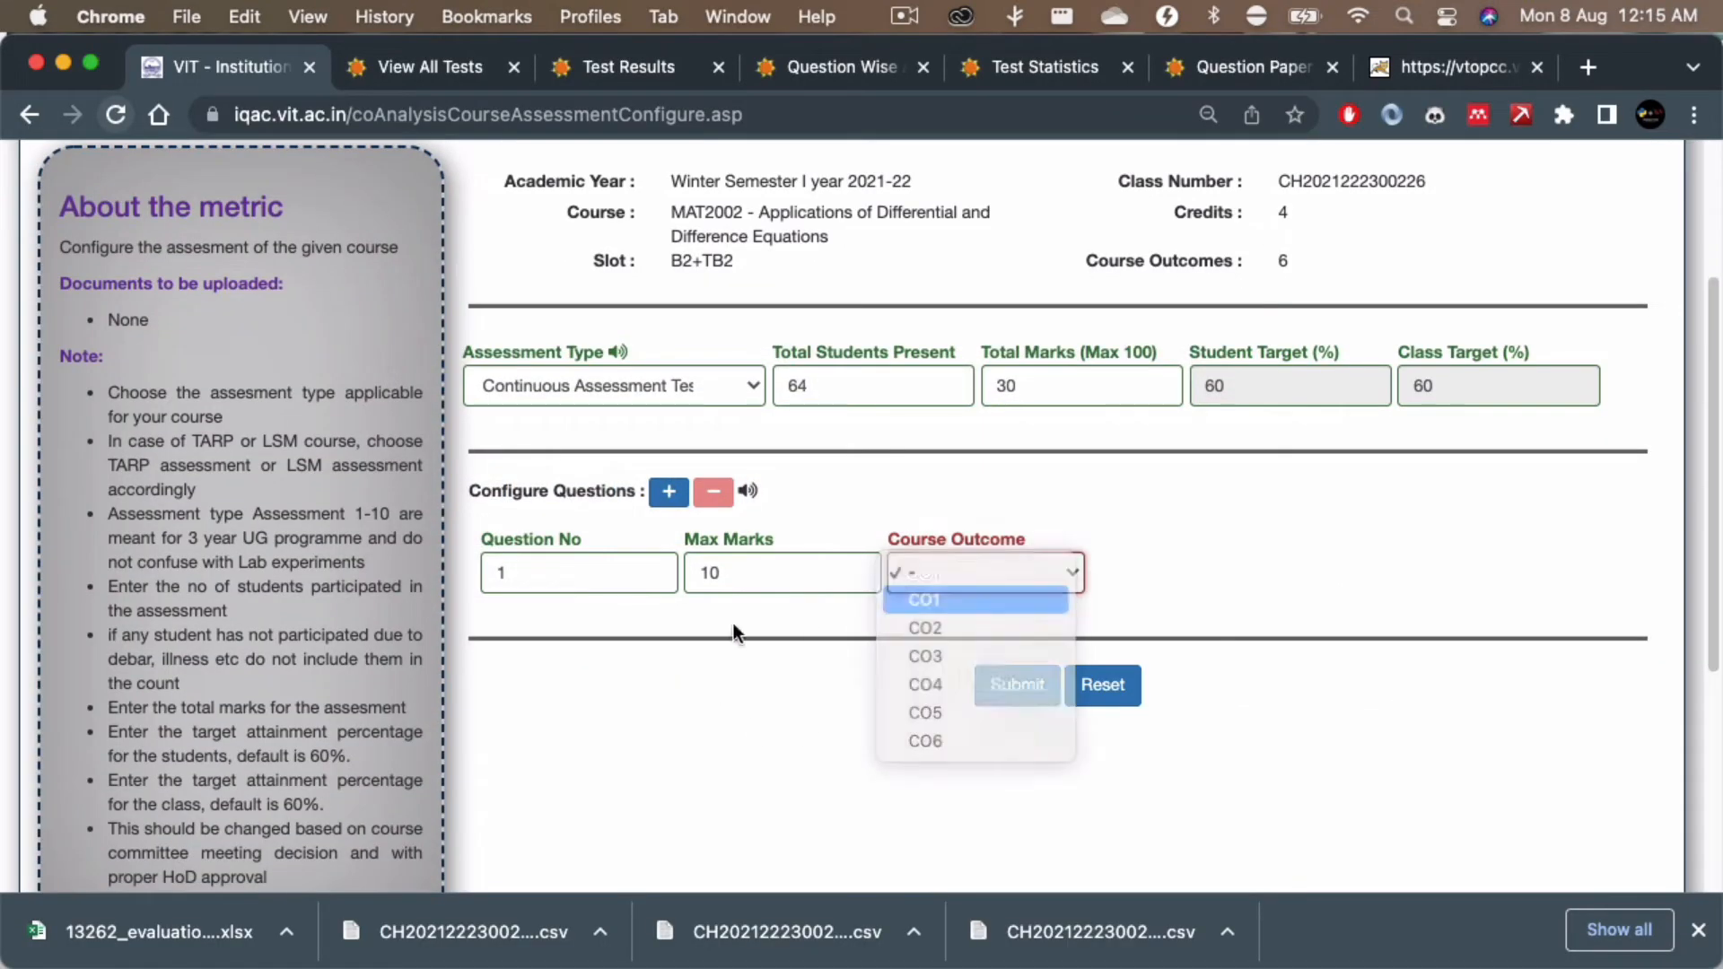
Step: Add a second question row for question 2 with 10 maximum marks and course outcome CO2
{"action": "left_click", "coordinate": [669, 491]}
{"action": "left_click", "coordinate": [588, 665]}
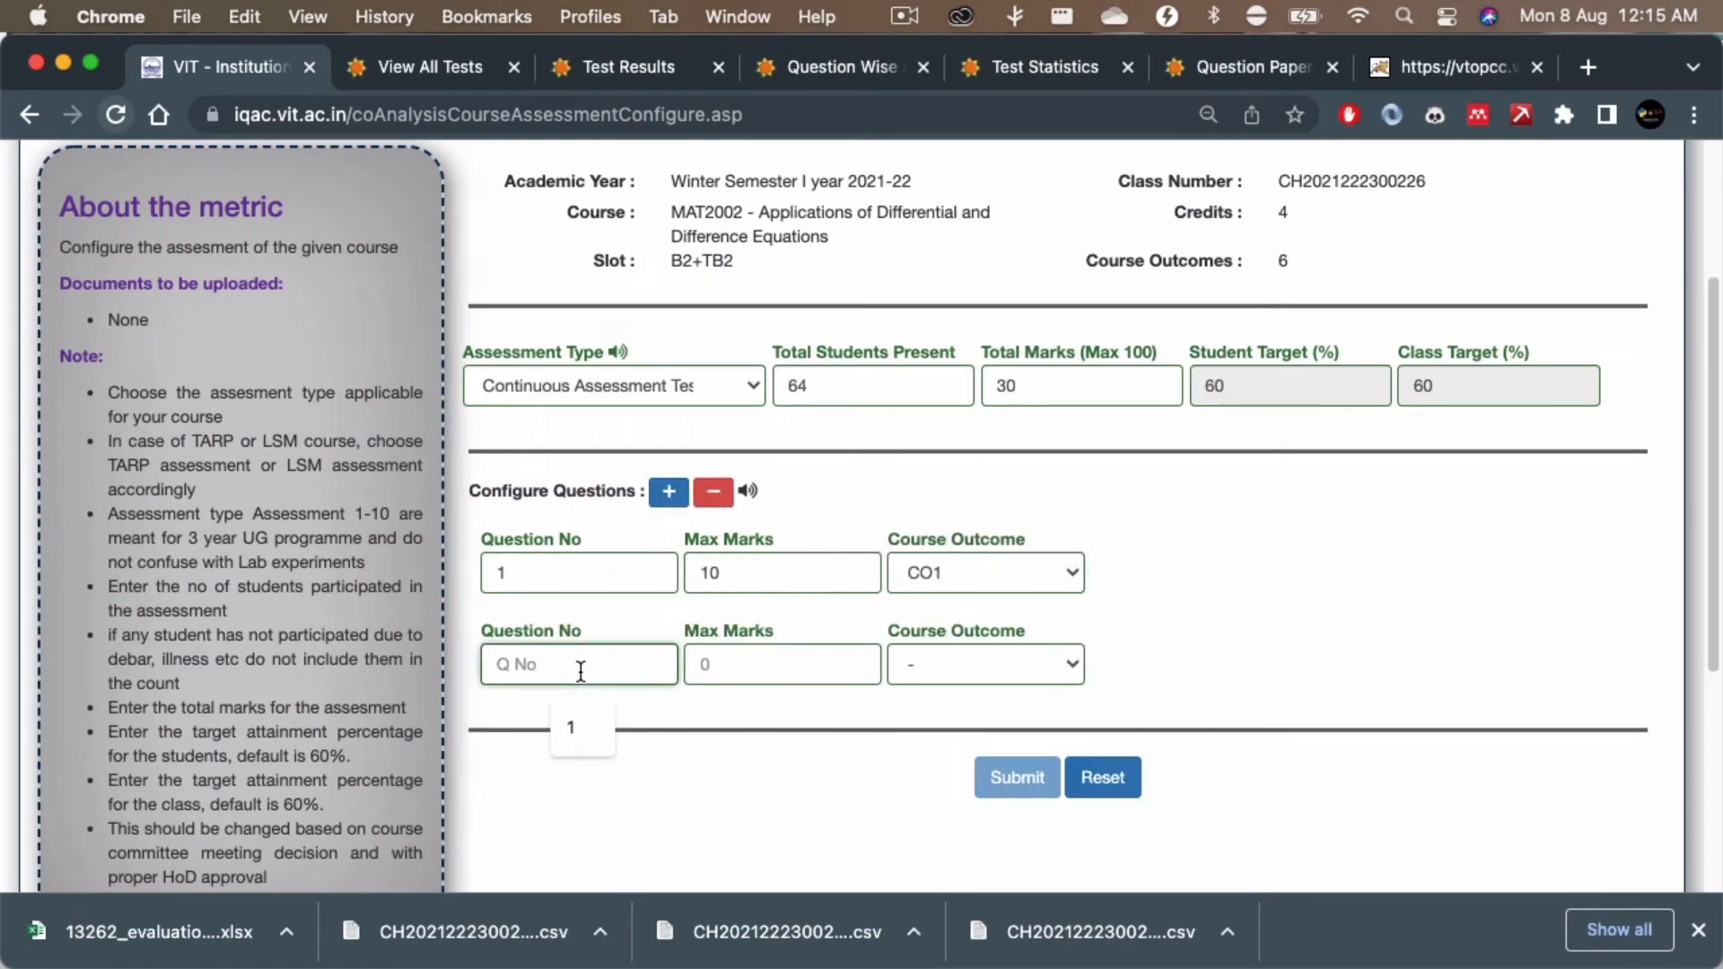
{"action": "type", "text": "2"}
{"action": "key", "text": "Tab"}
{"action": "key", "text": "Tab"}
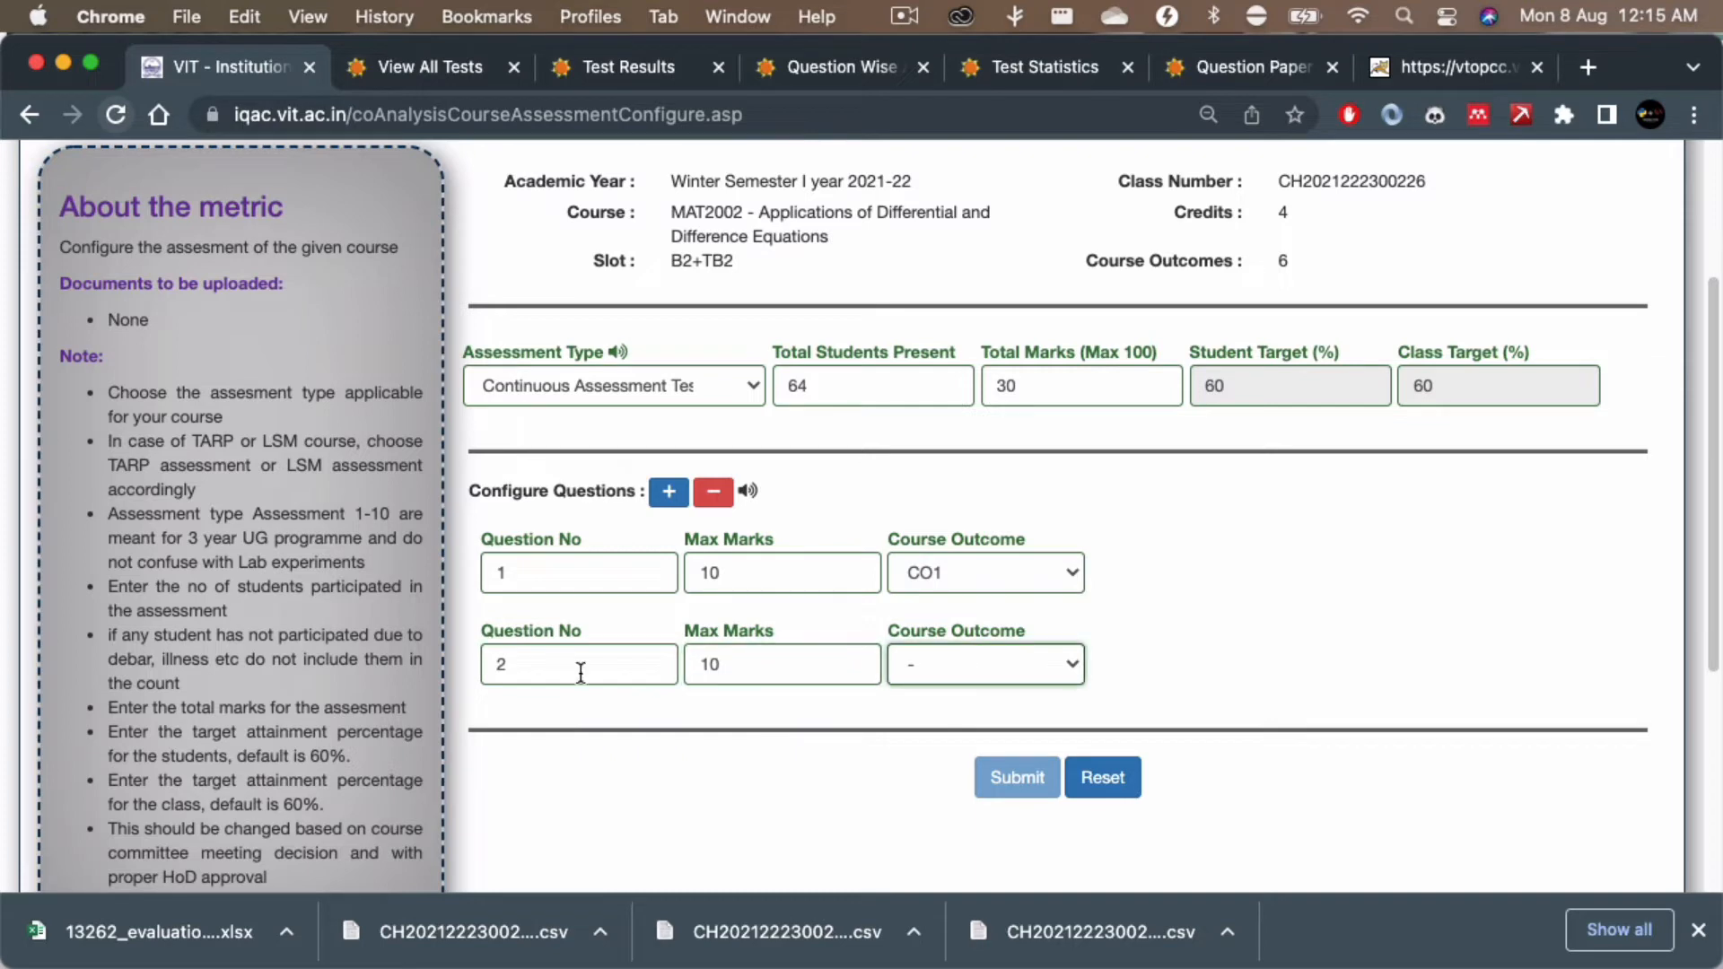
{"action": "left_click", "coordinate": [913, 673]}
{"action": "key", "text": "Return"}
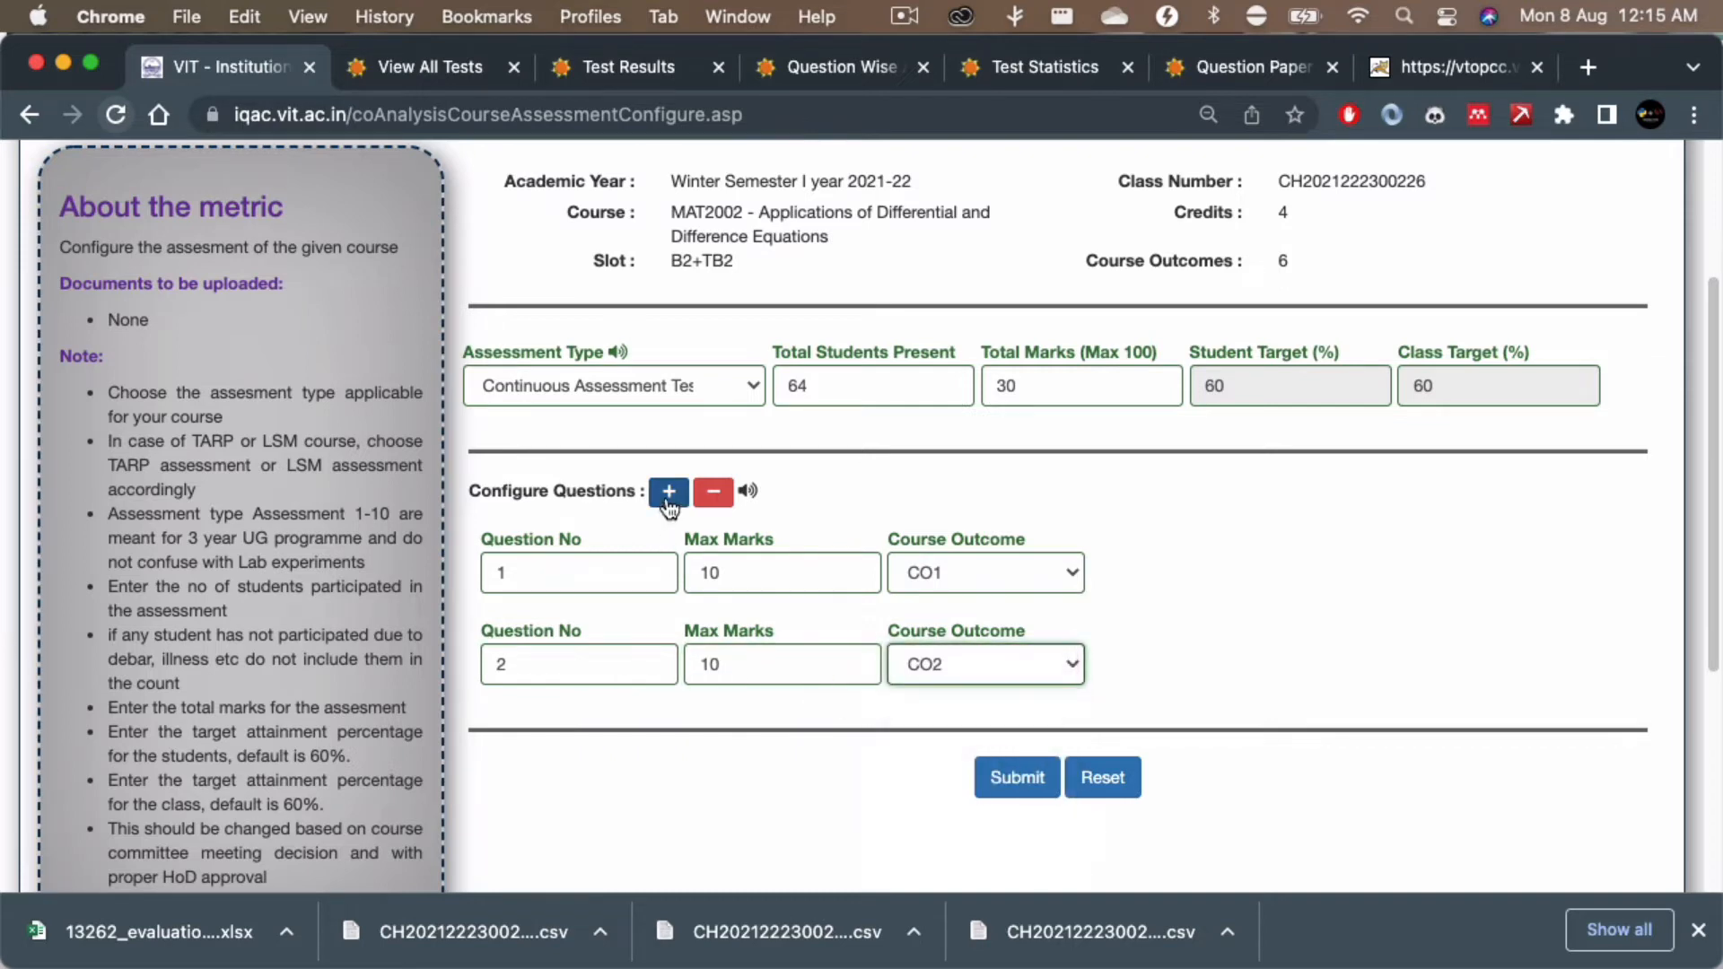
Step: Add a third question row for question 3 with 10 maximum marks and course outcome CO3
{"action": "left_click", "coordinate": [669, 491]}
{"action": "left_click", "coordinate": [542, 752]}
{"action": "type", "text": "3"}
{"action": "left_click", "coordinate": [705, 768]}
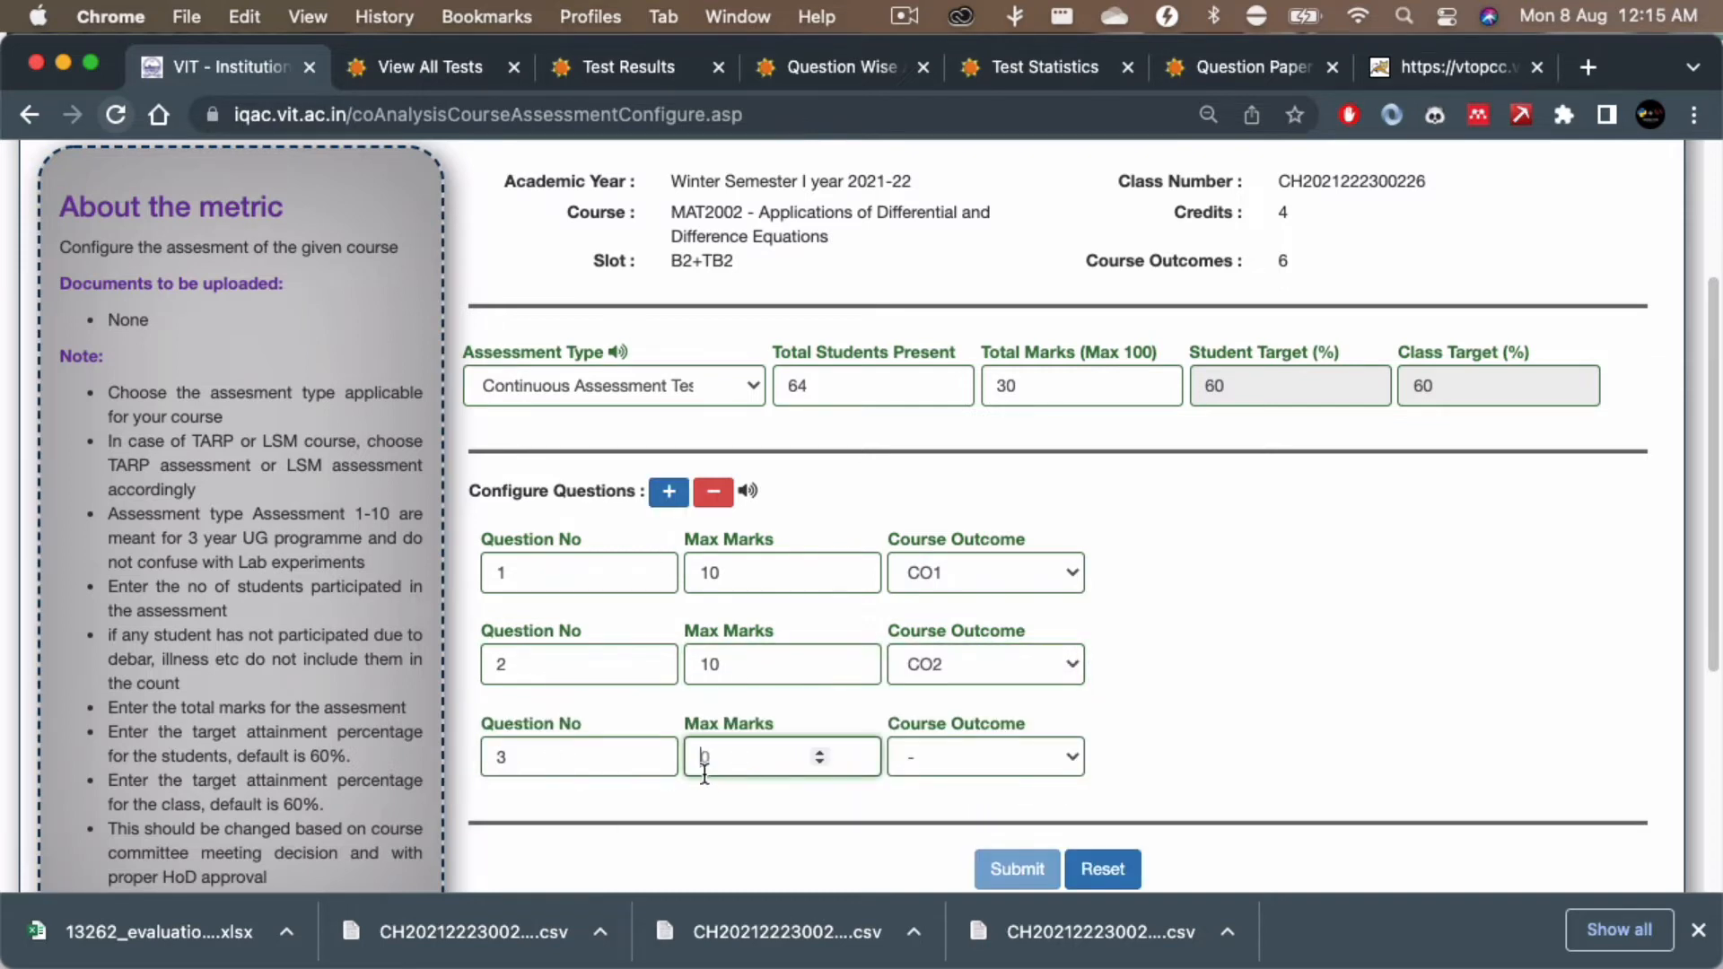
{"action": "type", "text": "10"}
{"action": "key", "text": "Tab"}
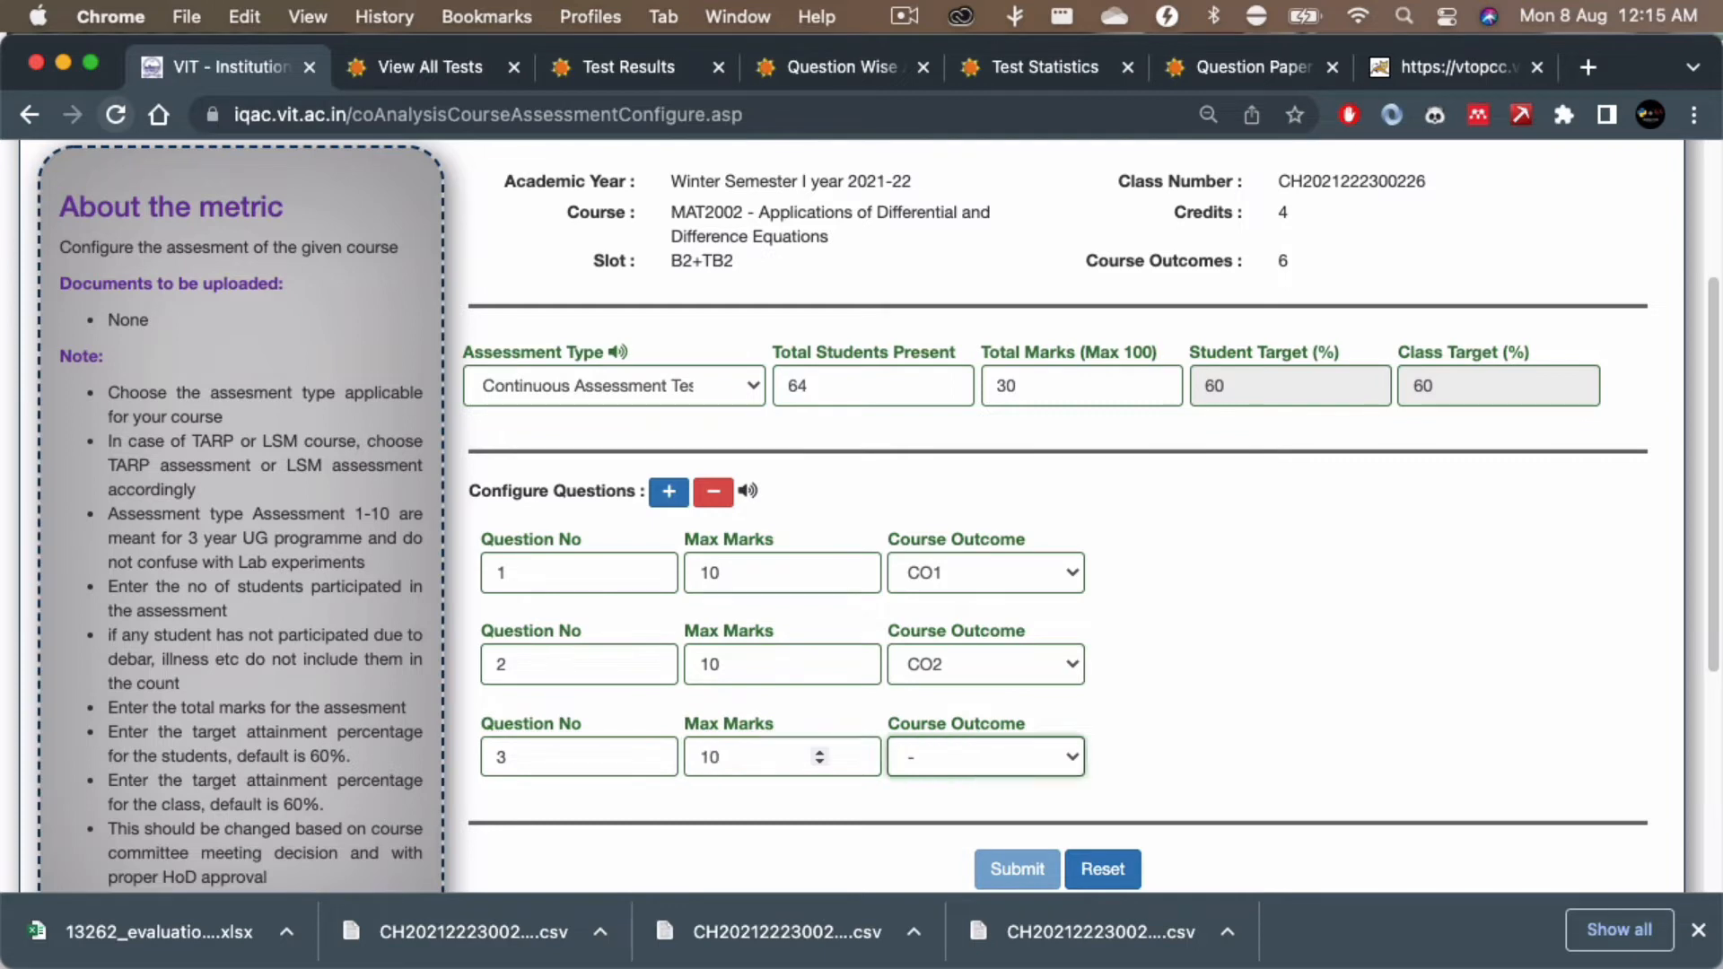
{"action": "left_click", "coordinate": [996, 777]}
{"action": "left_click", "coordinate": [946, 842]}
Step: Submit the Continuous Assessment Test I configuration and dismiss the save message
{"action": "scroll", "coordinate": [1010, 830], "scroll_direction": "down", "scroll_amount": 3}
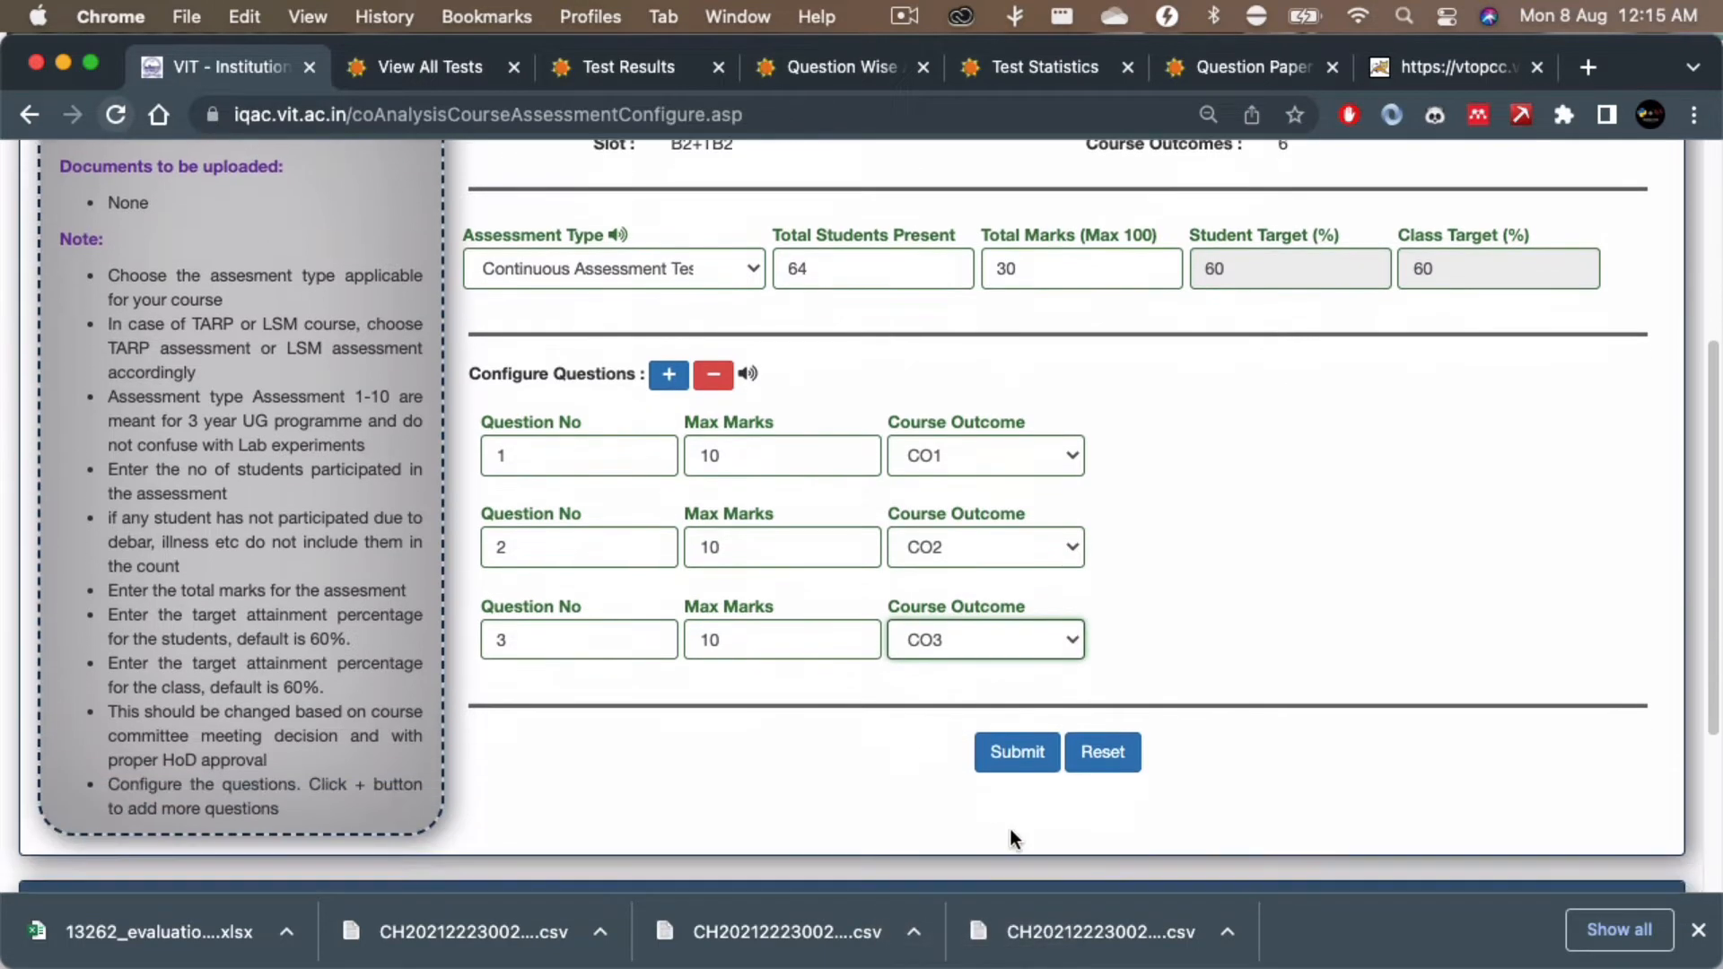
{"action": "left_click", "coordinate": [1014, 752]}
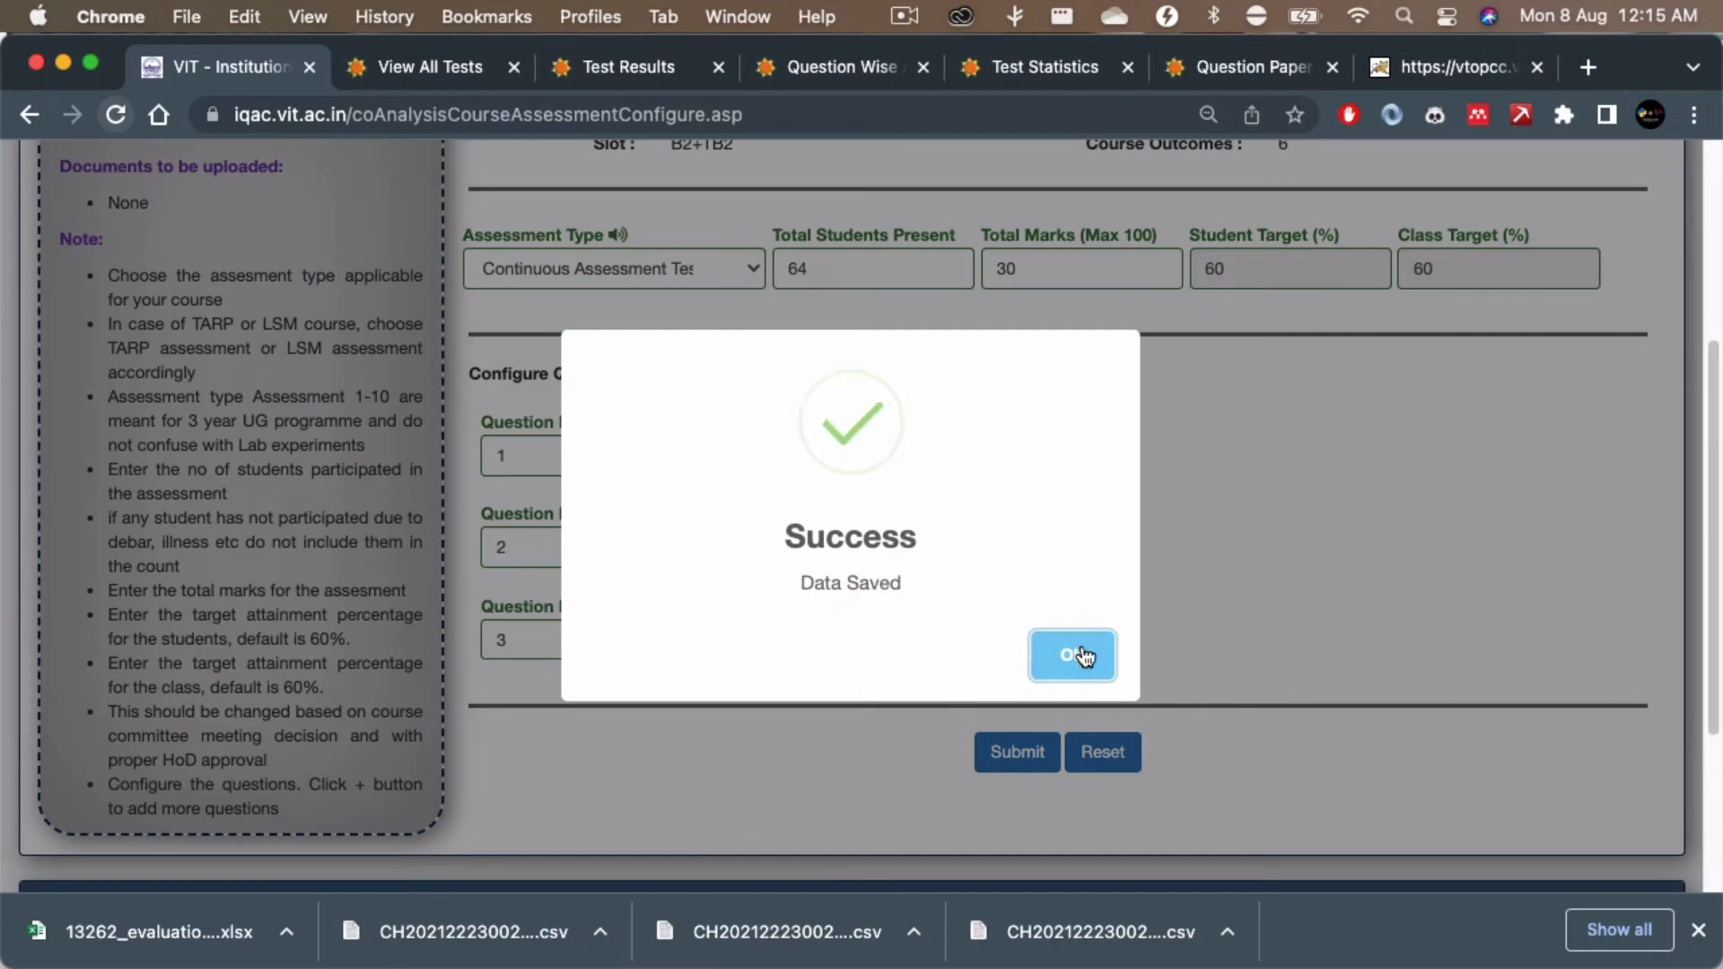
{"action": "left_click", "coordinate": [1074, 655]}
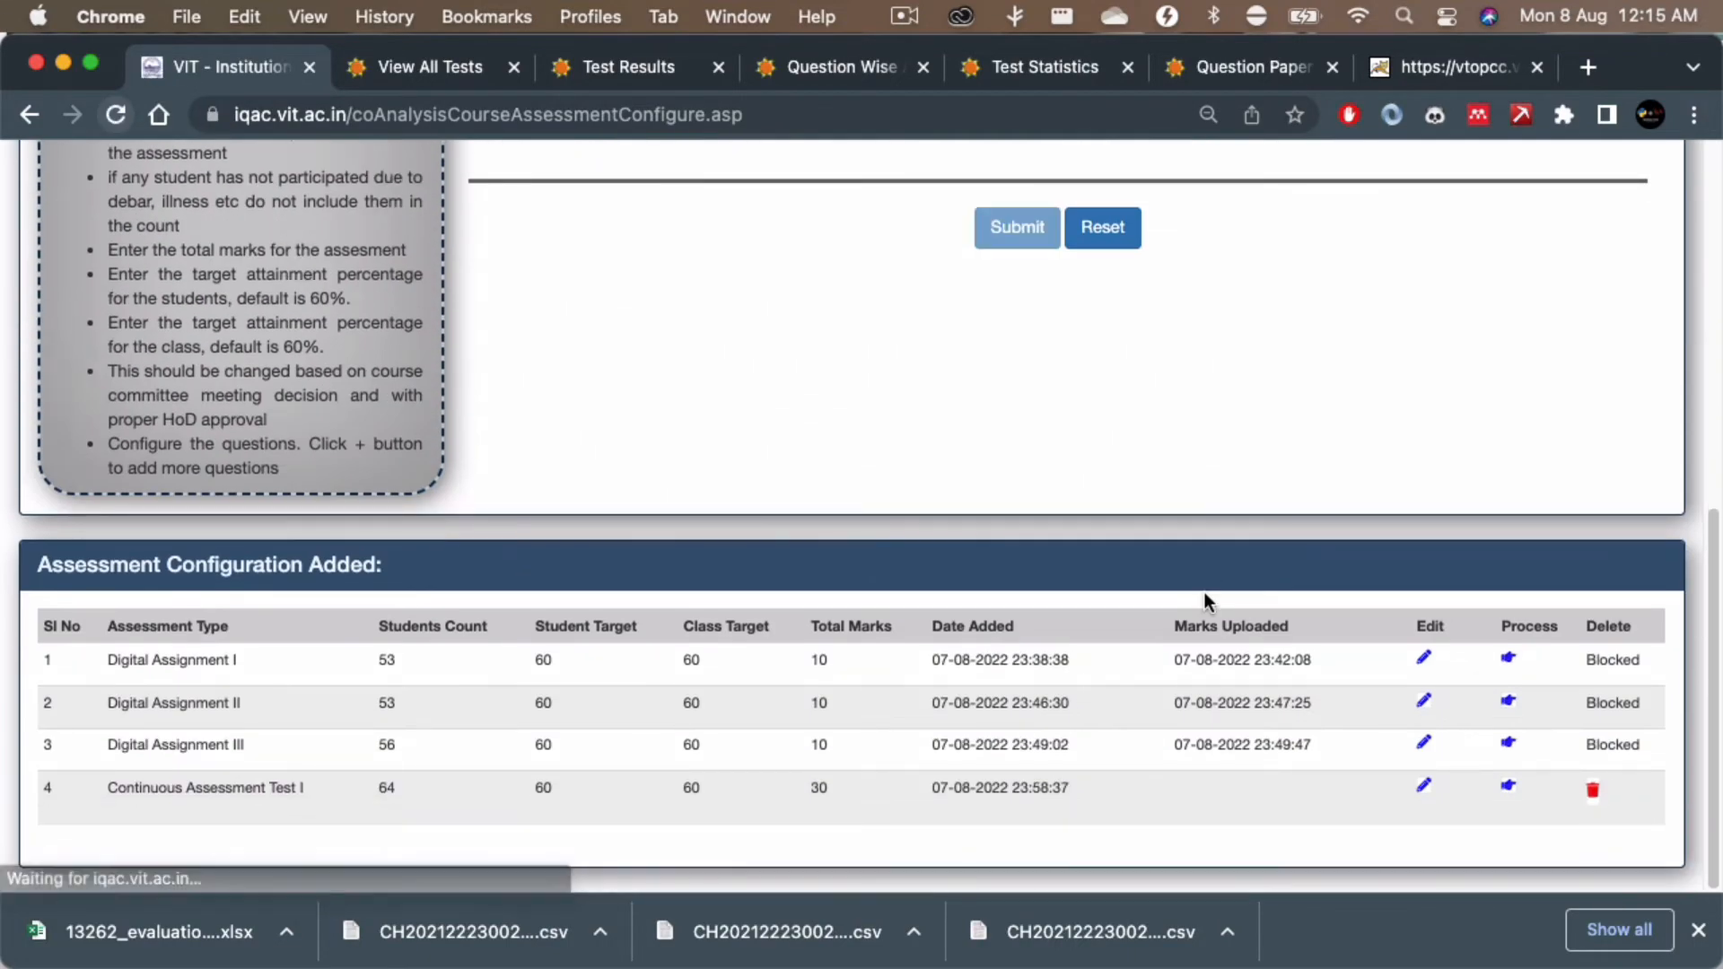
Step: Review the Continuous Assessment Test I entry in the added configurations and open its marks upload page
{"action": "left_click_drag", "start_coordinate": [175, 794], "coordinate": [1133, 788]}
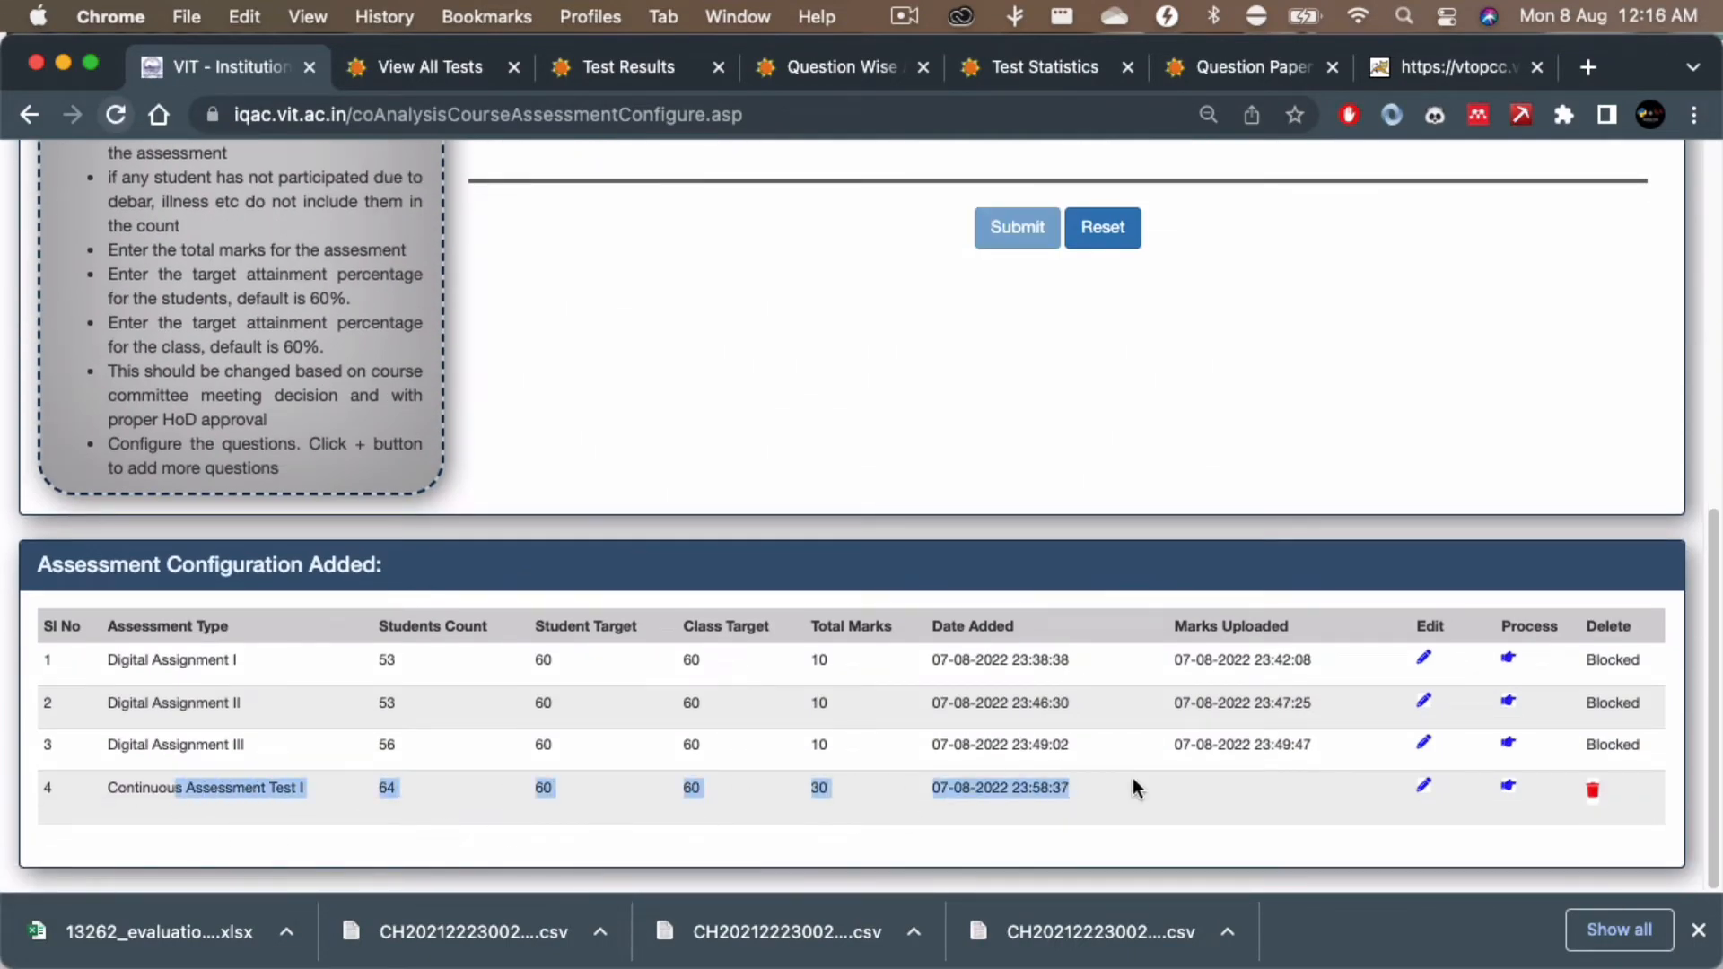
{"action": "left_click", "coordinate": [1203, 785]}
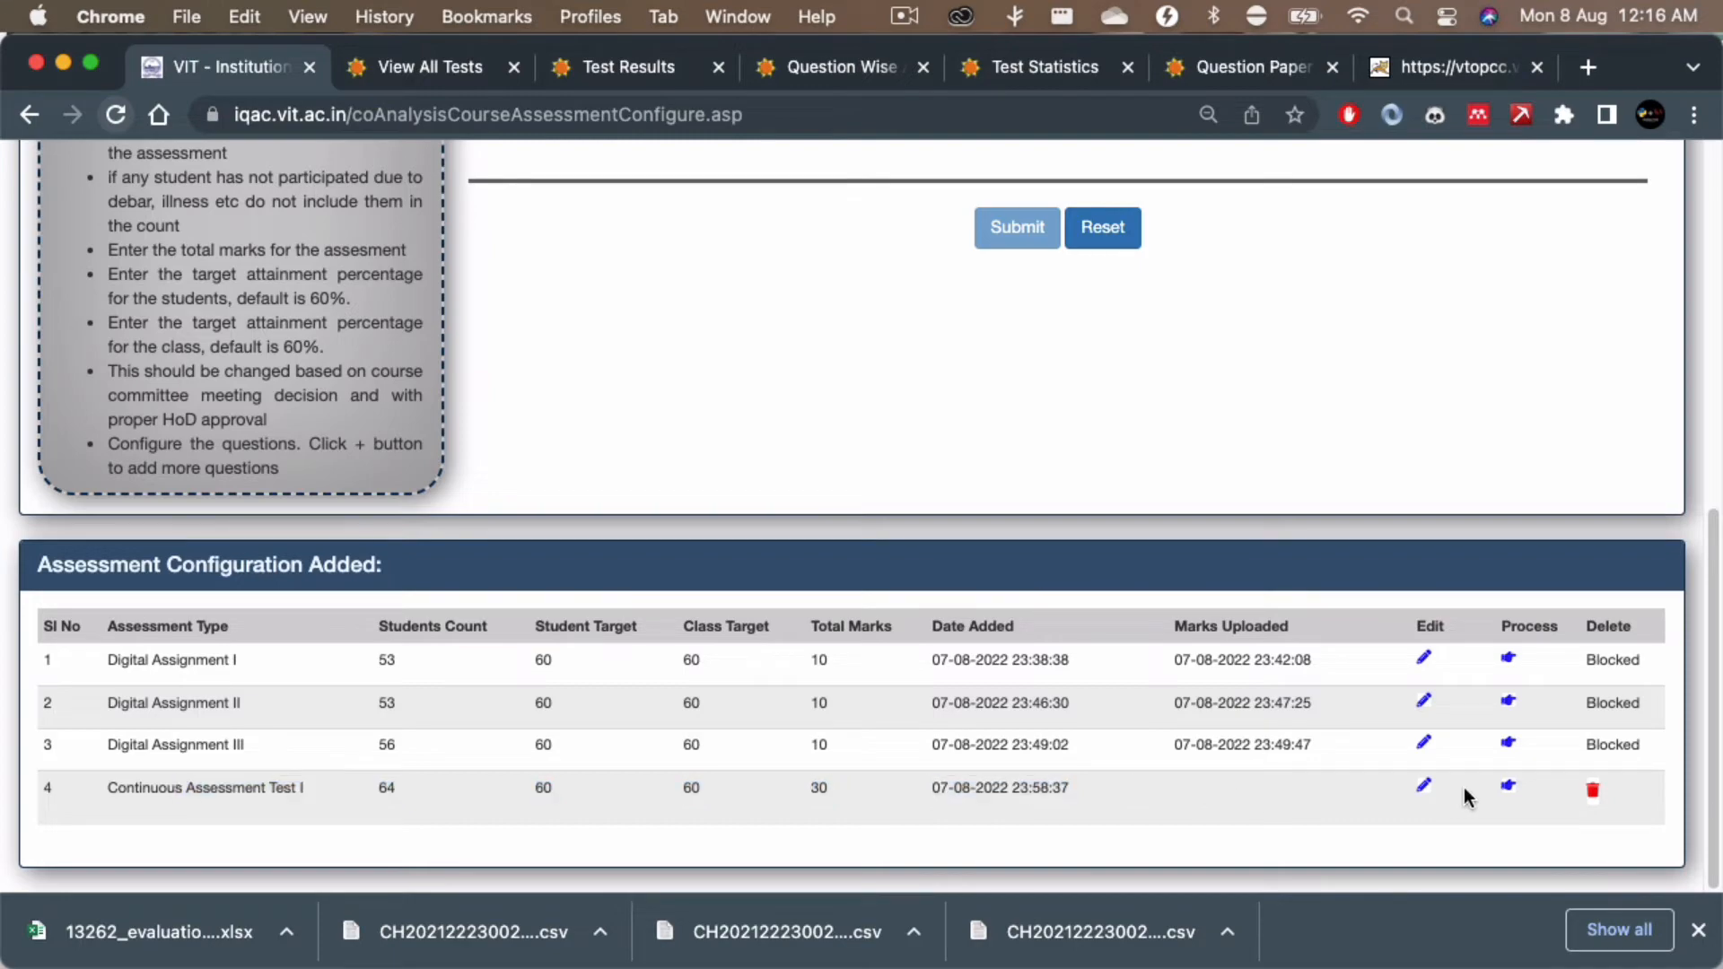
{"action": "left_click", "coordinate": [1512, 790]}
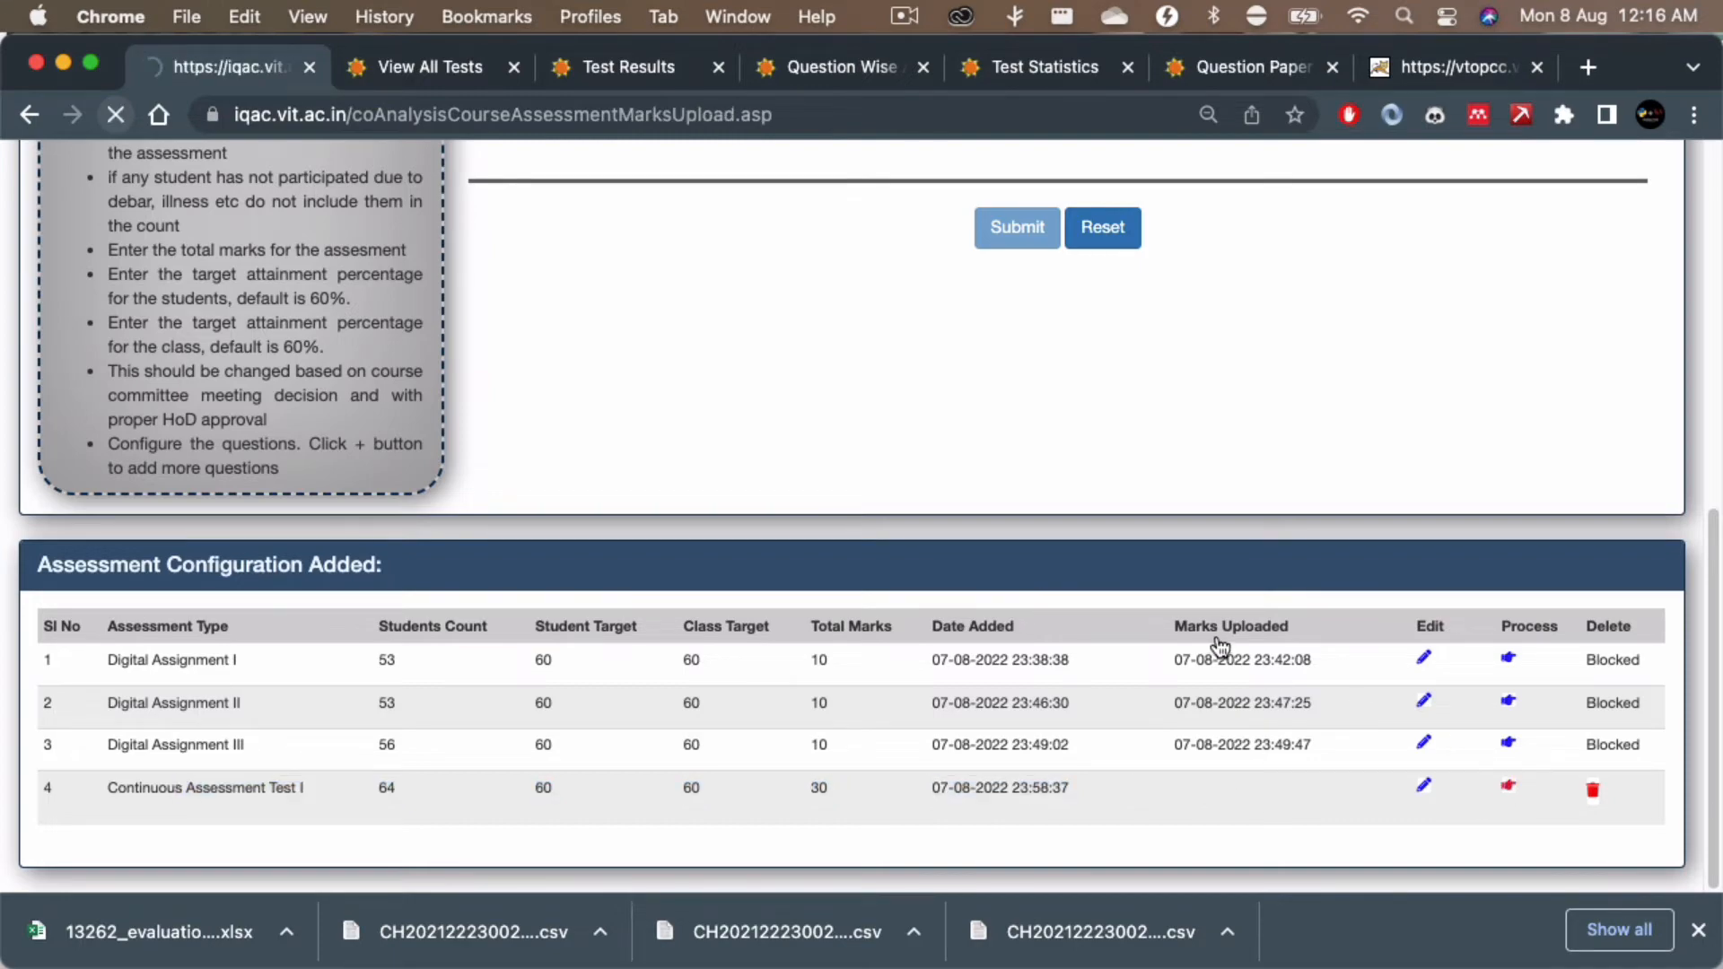
Step: Download the marks template for CAT I and open the downloaded CSV in Microsoft Excel
{"action": "scroll", "coordinate": [1047, 648], "scroll_direction": "down", "scroll_amount": 5}
{"action": "scroll", "coordinate": [1046, 644], "scroll_direction": "up", "scroll_amount": 5}
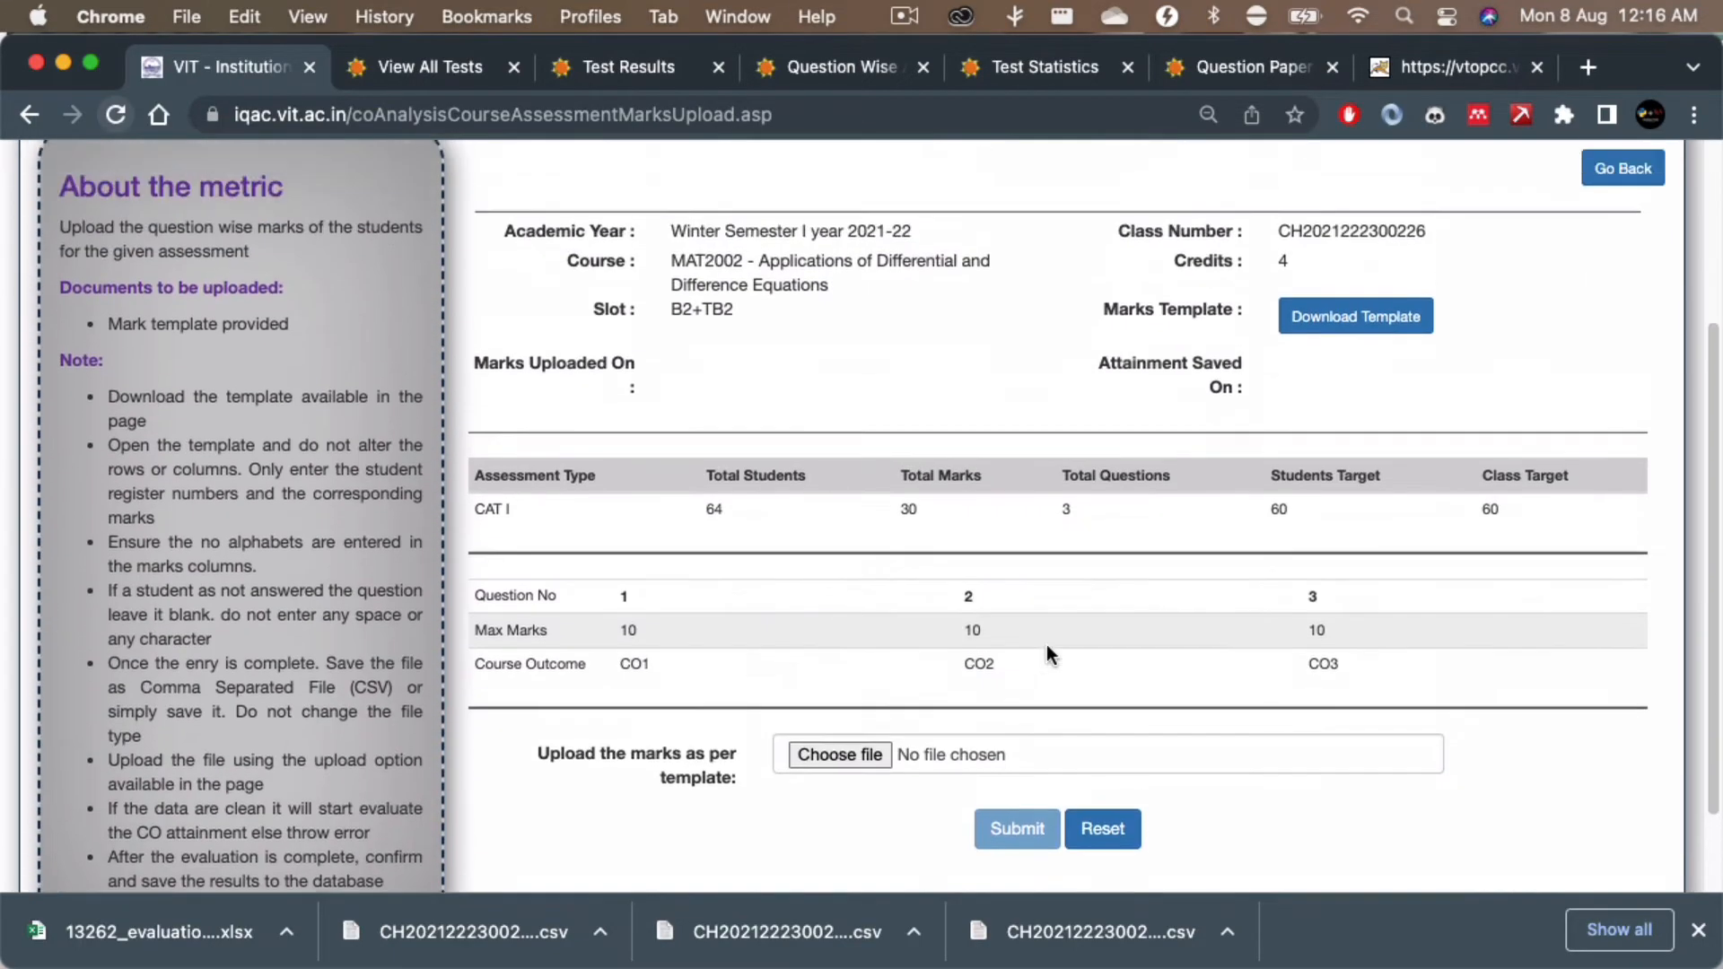
{"action": "left_click", "coordinate": [1303, 594]}
{"action": "right_click", "coordinate": [602, 833]}
{"action": "mouse_move", "coordinate": [806, 465]}
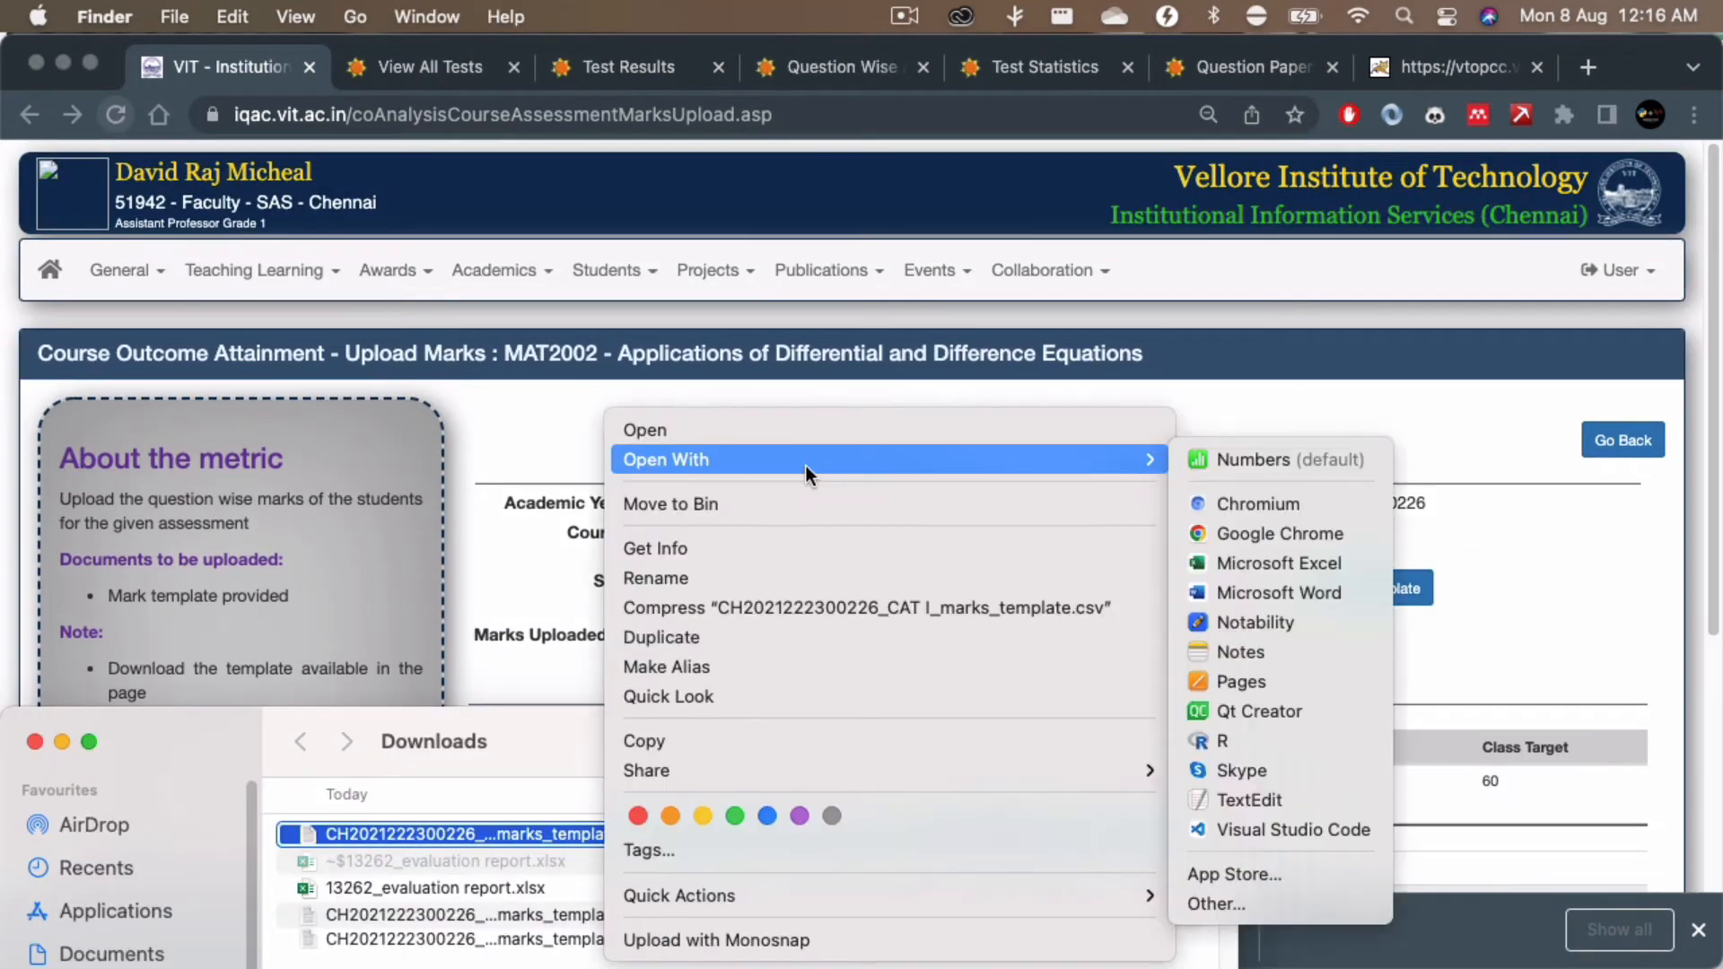
{"action": "left_click", "coordinate": [1231, 558]}
Step: Copy all student register numbers together with their marks for questions 1 to 3 from the 13262_evaluation report workbook
{"action": "left_click", "coordinate": [1051, 53]}
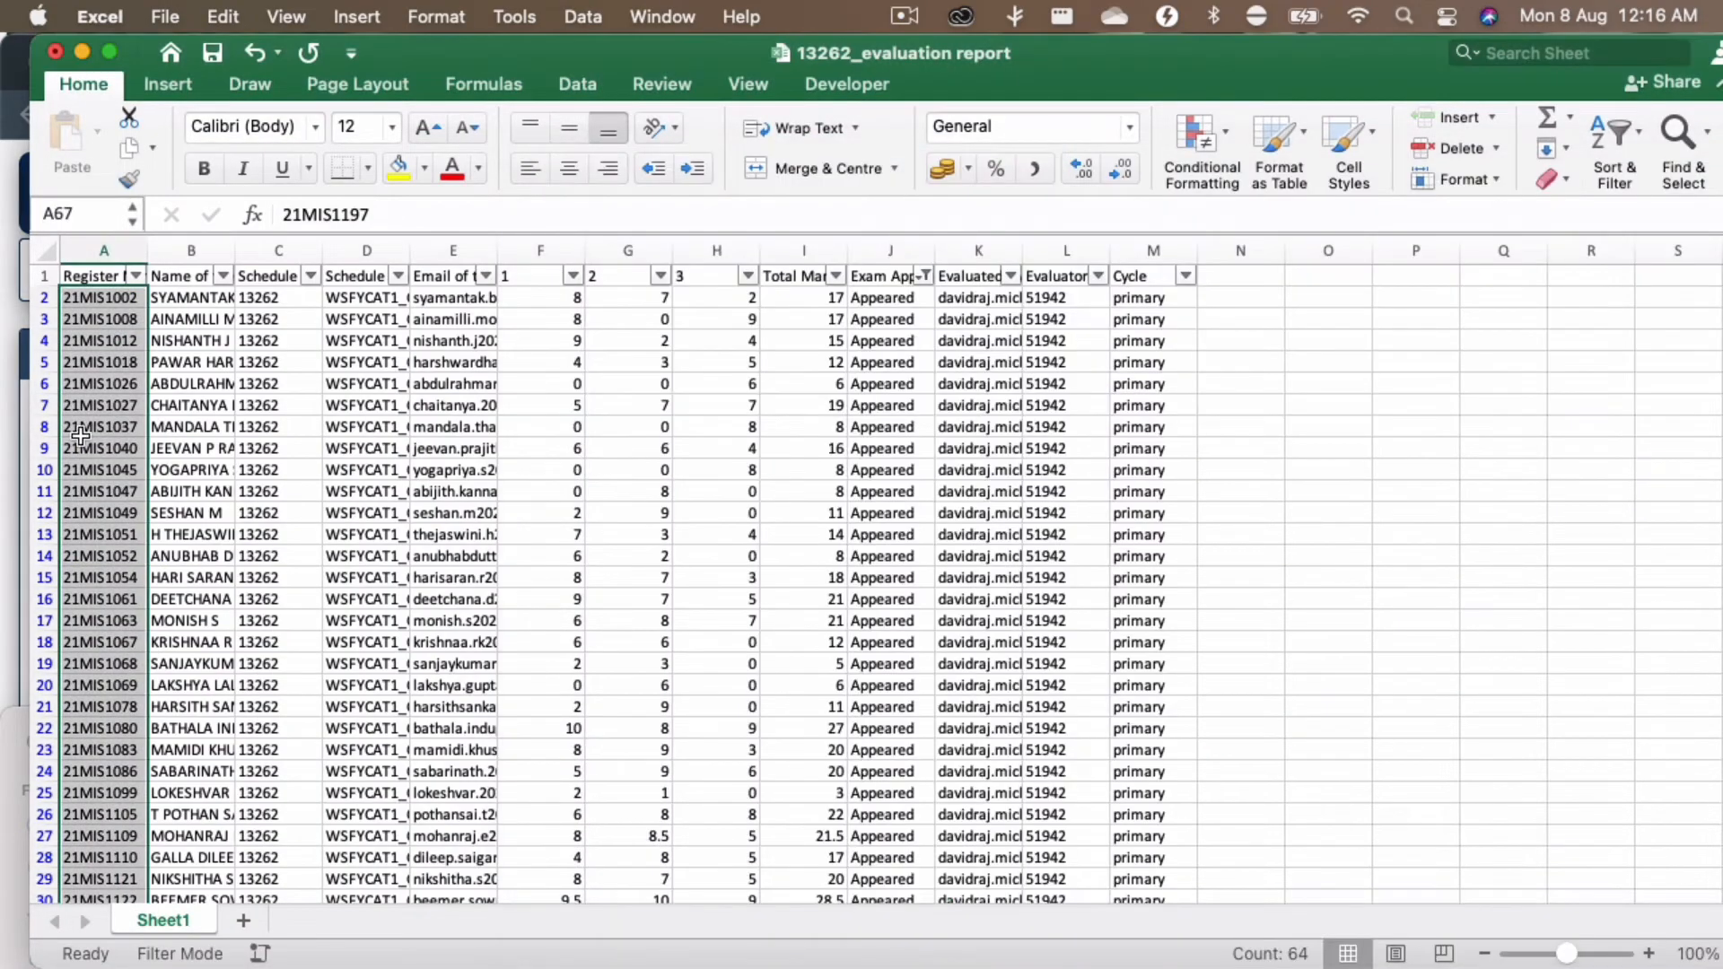
{"action": "left_click", "coordinate": [102, 298]}
{"action": "key", "text": "shift+super+Down"}
{"action": "scroll", "coordinate": [239, 620], "scroll_direction": "up", "scroll_amount": 15}
{"action": "left_click_drag", "start_coordinate": [553, 296], "coordinate": [689, 842]}
{"action": "scroll", "coordinate": [670, 707], "scroll_direction": "up", "scroll_amount": 8}
{"action": "scroll", "coordinate": [670, 706], "scroll_direction": "up", "scroll_amount": 5}
{"action": "key", "text": "super+c"}
Step: Paste the copied register numbers and marks into the CAT I marks template starting at cell B2, and check the rows down to the end
{"action": "key", "text": "super+Tab"}
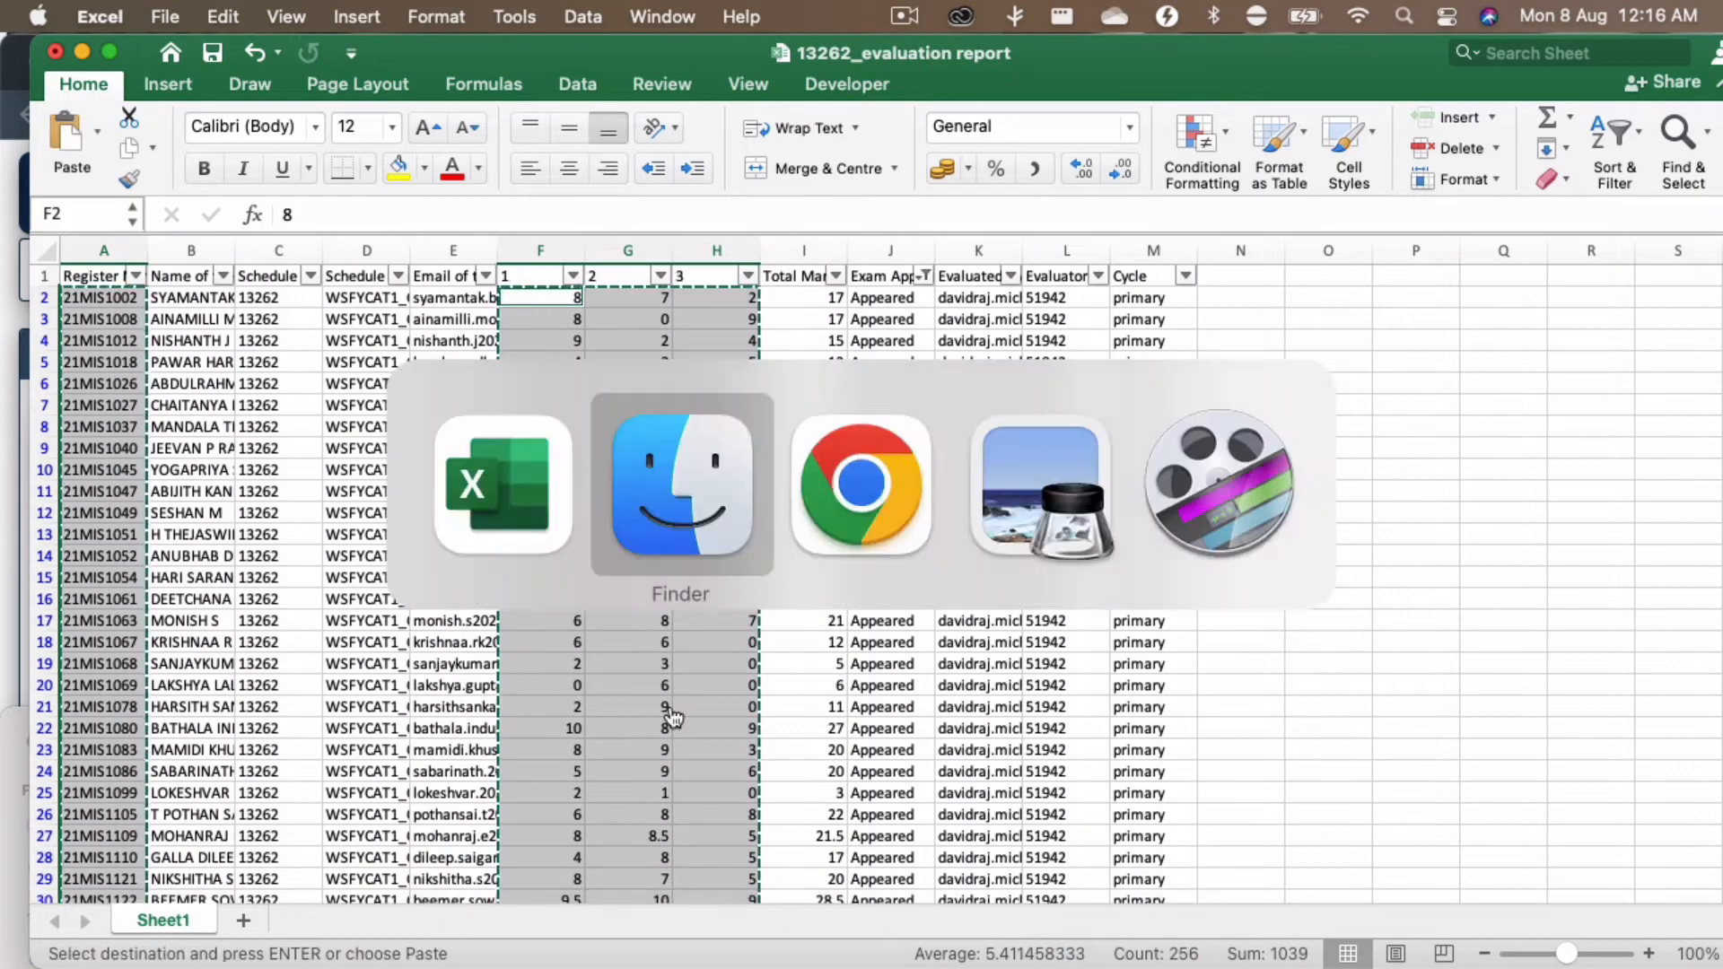
{"action": "left_click_drag", "start_coordinate": [951, 140], "coordinate": [721, 128]}
{"action": "right_click", "coordinate": [345, 419]}
{"action": "mouse_move", "coordinate": [461, 481]}
{"action": "left_click", "coordinate": [770, 707]}
{"action": "scroll", "coordinate": [484, 646], "scroll_direction": "down", "scroll_amount": 10}
{"action": "scroll", "coordinate": [485, 646], "scroll_direction": "down", "scroll_amount": 5}
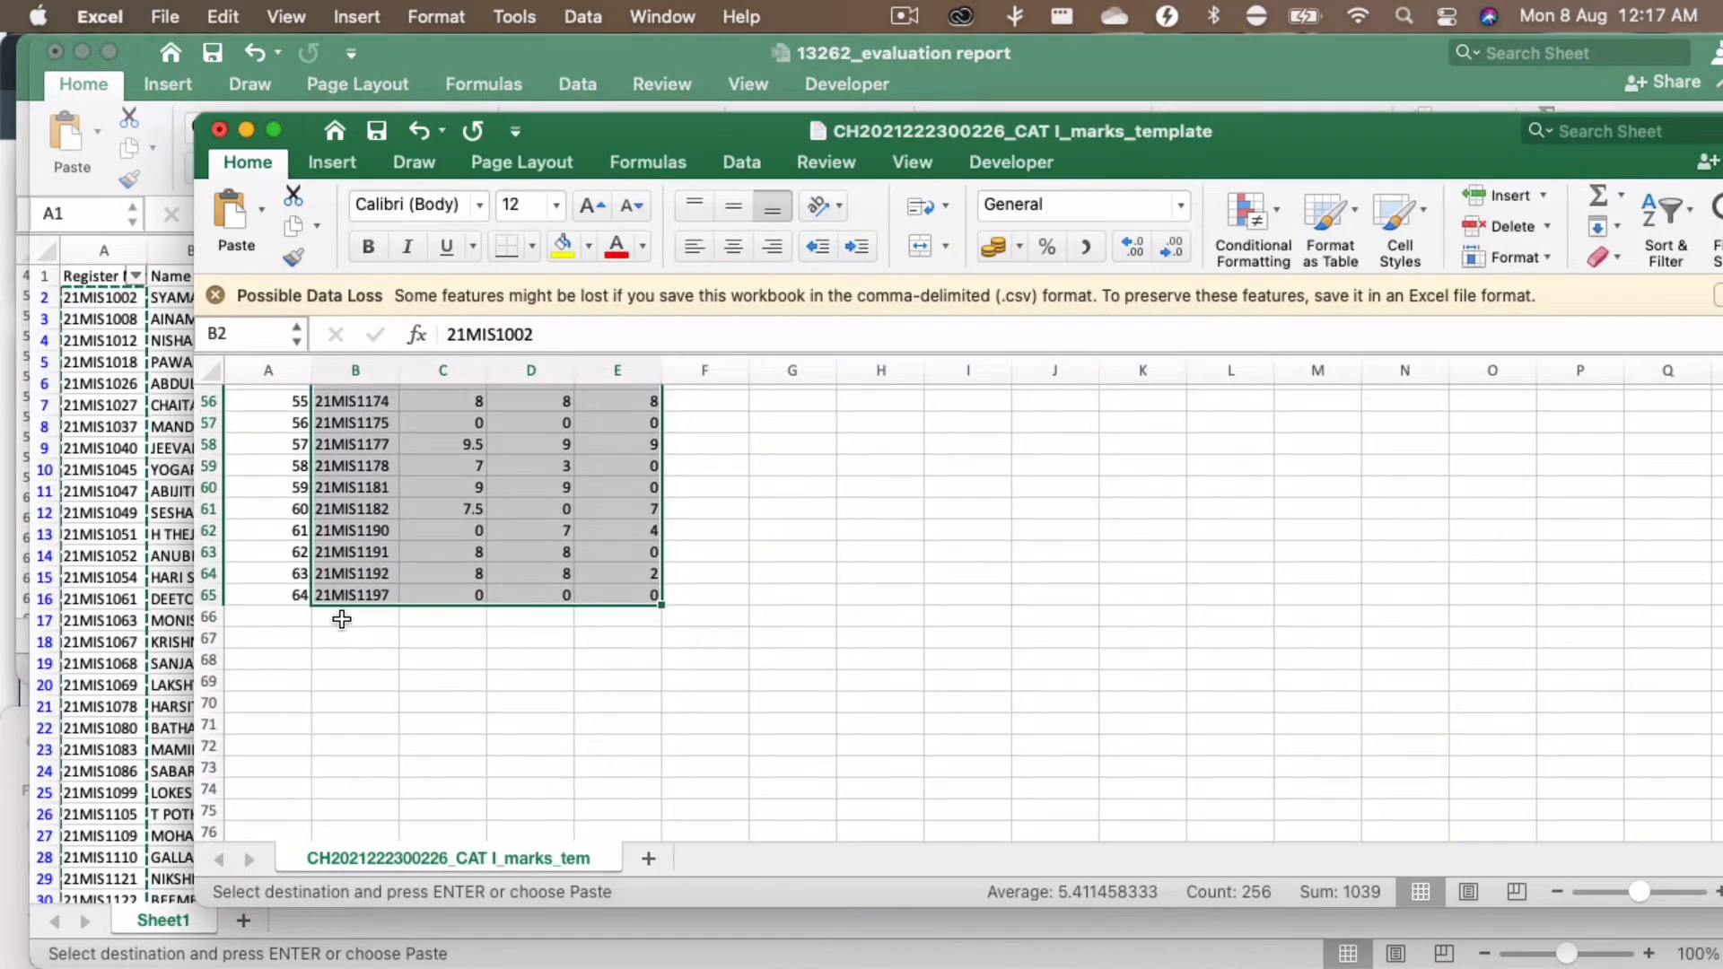
{"action": "scroll", "coordinate": [338, 616], "scroll_direction": "up", "scroll_amount": 10}
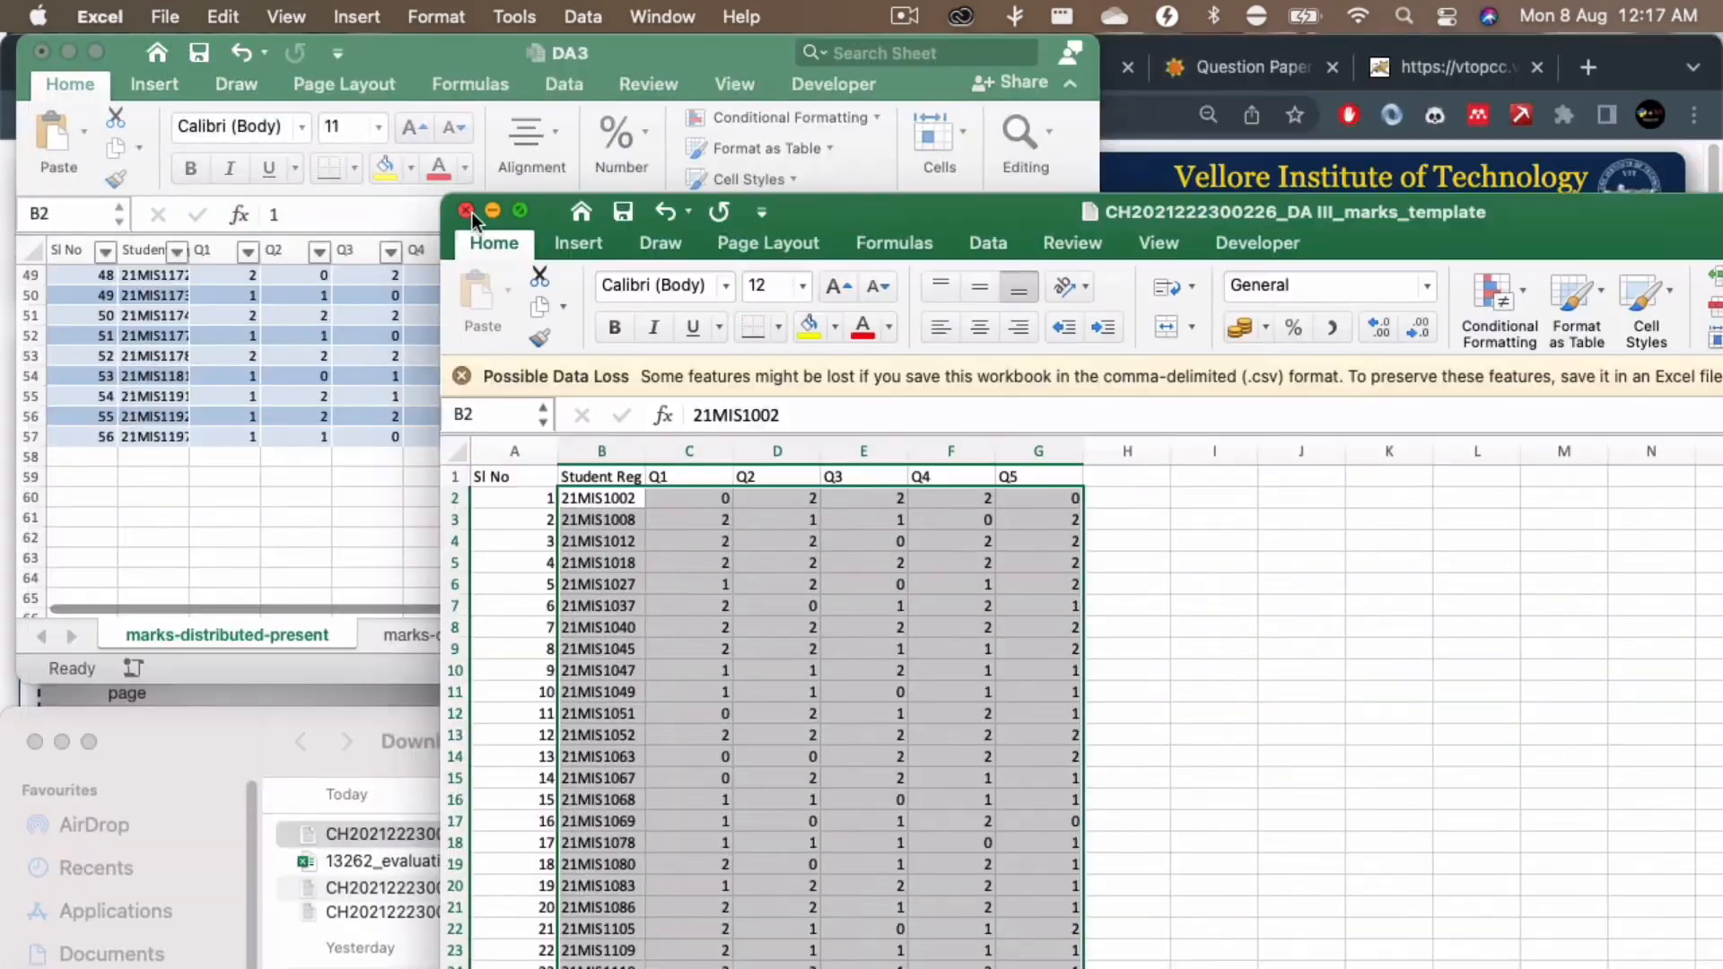
Step: Close the DA III marks template and the DA3 workbook, discarding the changes to DA3.xlsx
{"action": "left_click", "coordinate": [466, 211]}
{"action": "left_click", "coordinate": [41, 52]}
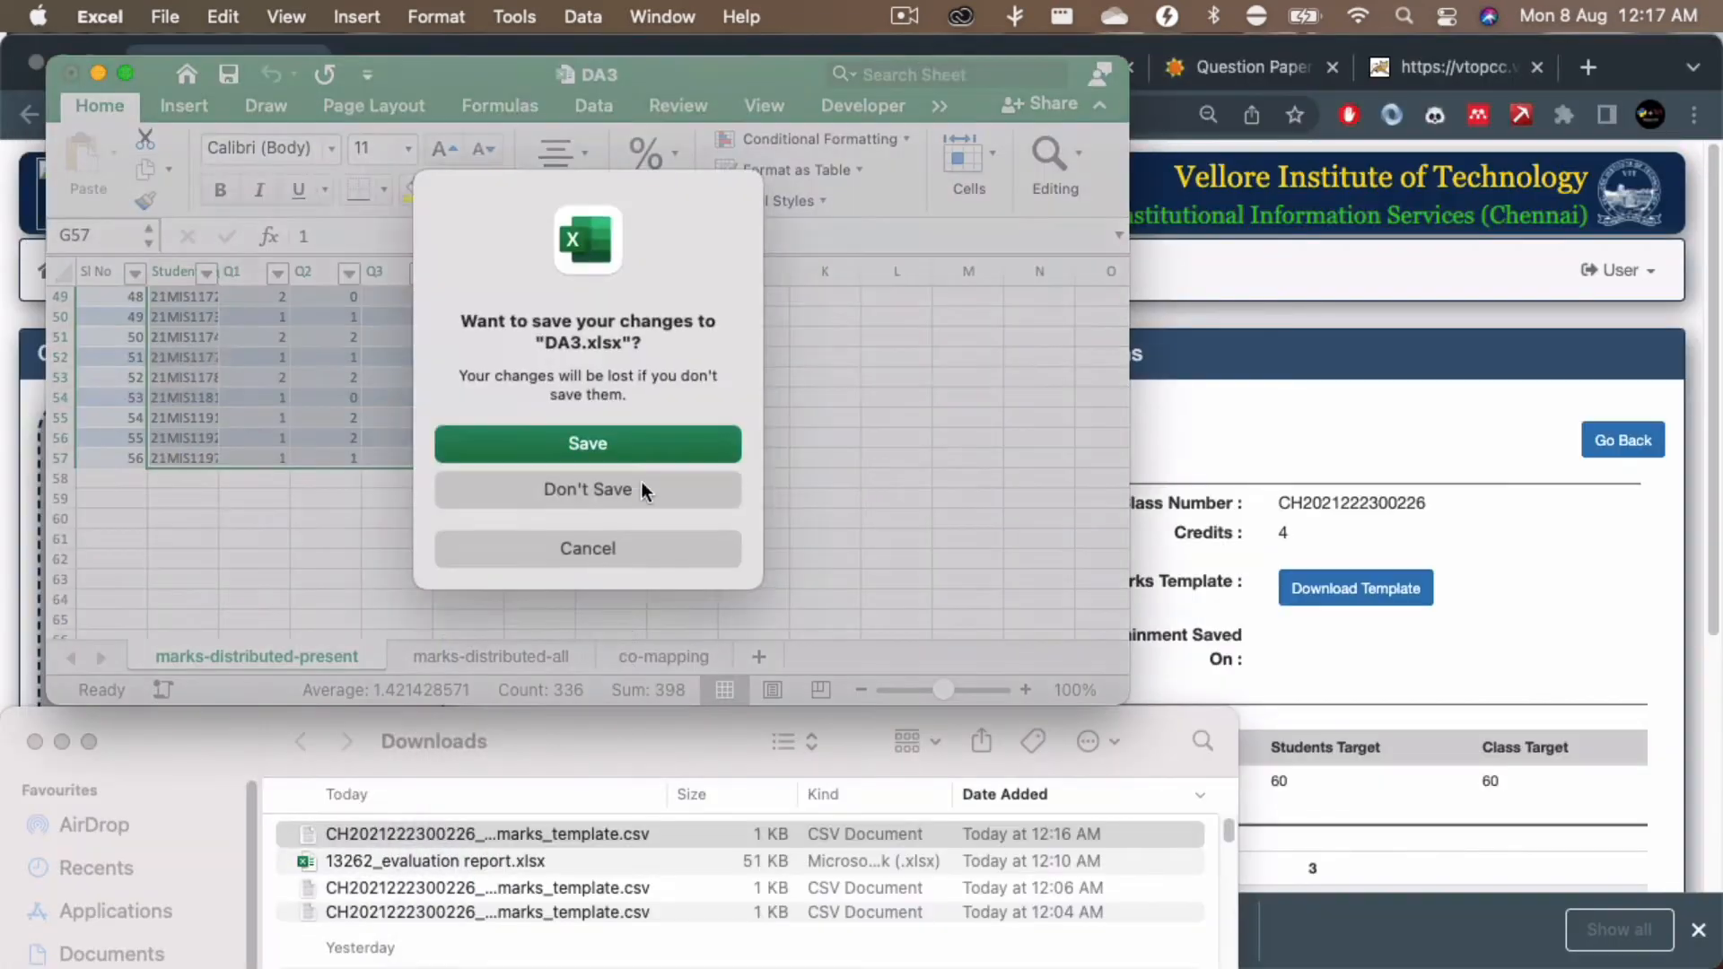
{"action": "left_click", "coordinate": [644, 489]}
{"action": "scroll", "coordinate": [1198, 531], "scroll_direction": "down", "scroll_amount": 5}
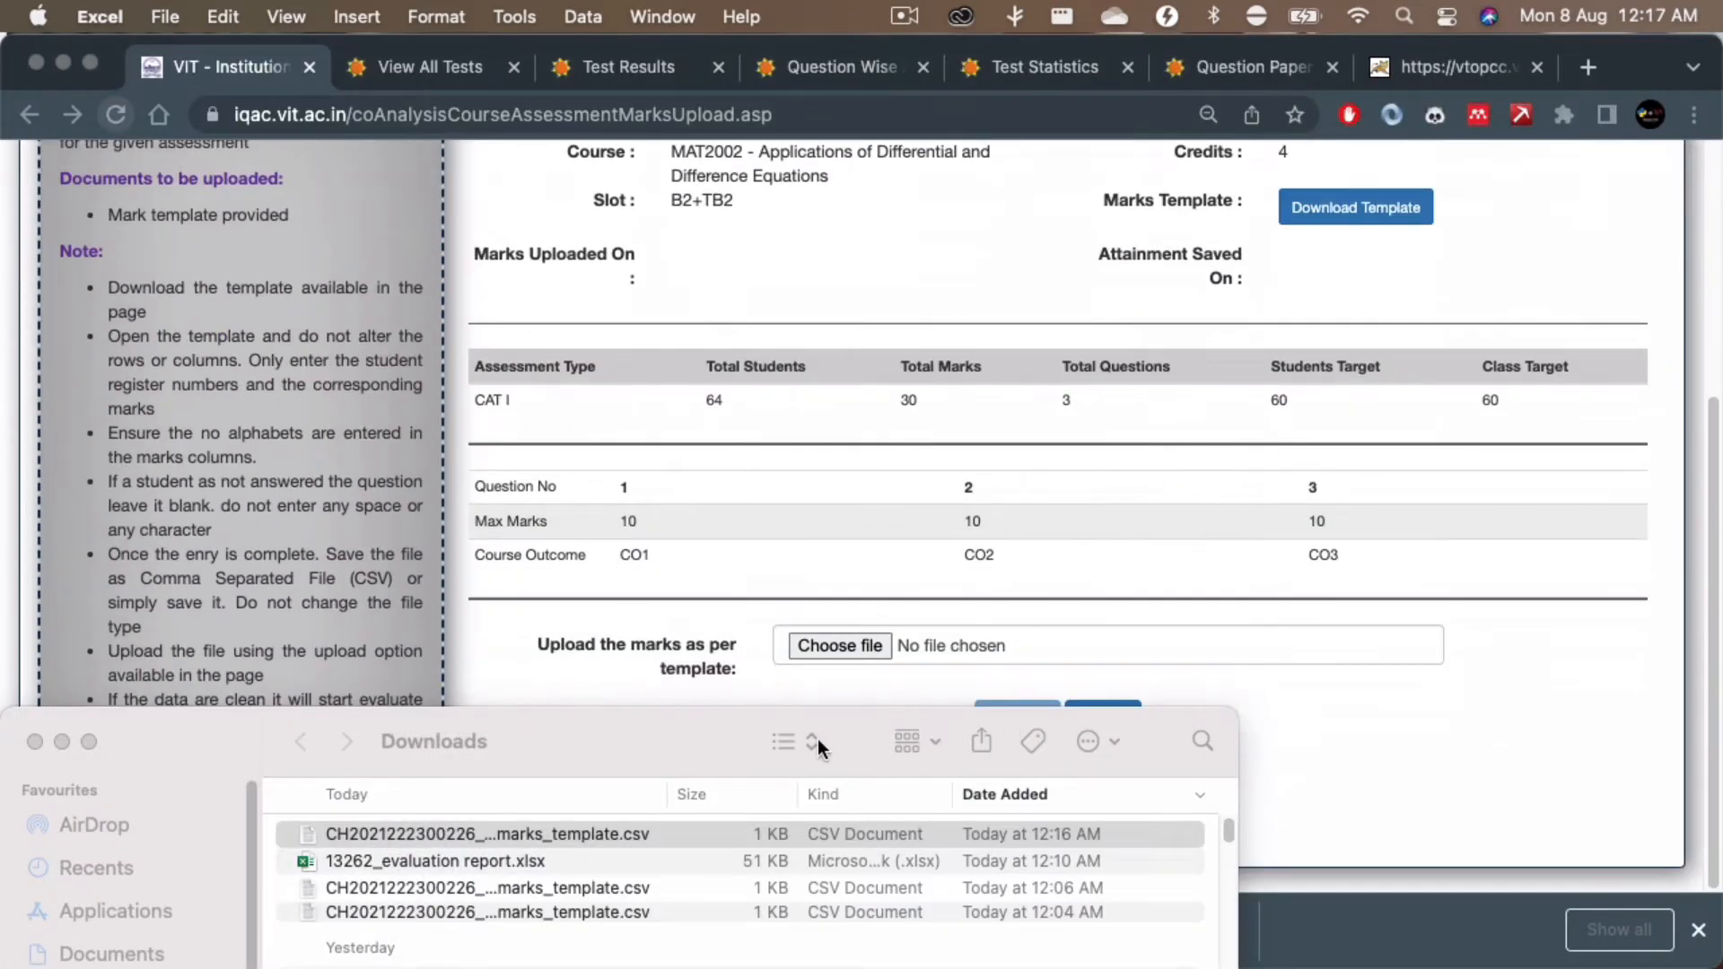
{"action": "left_click", "coordinate": [1334, 672]}
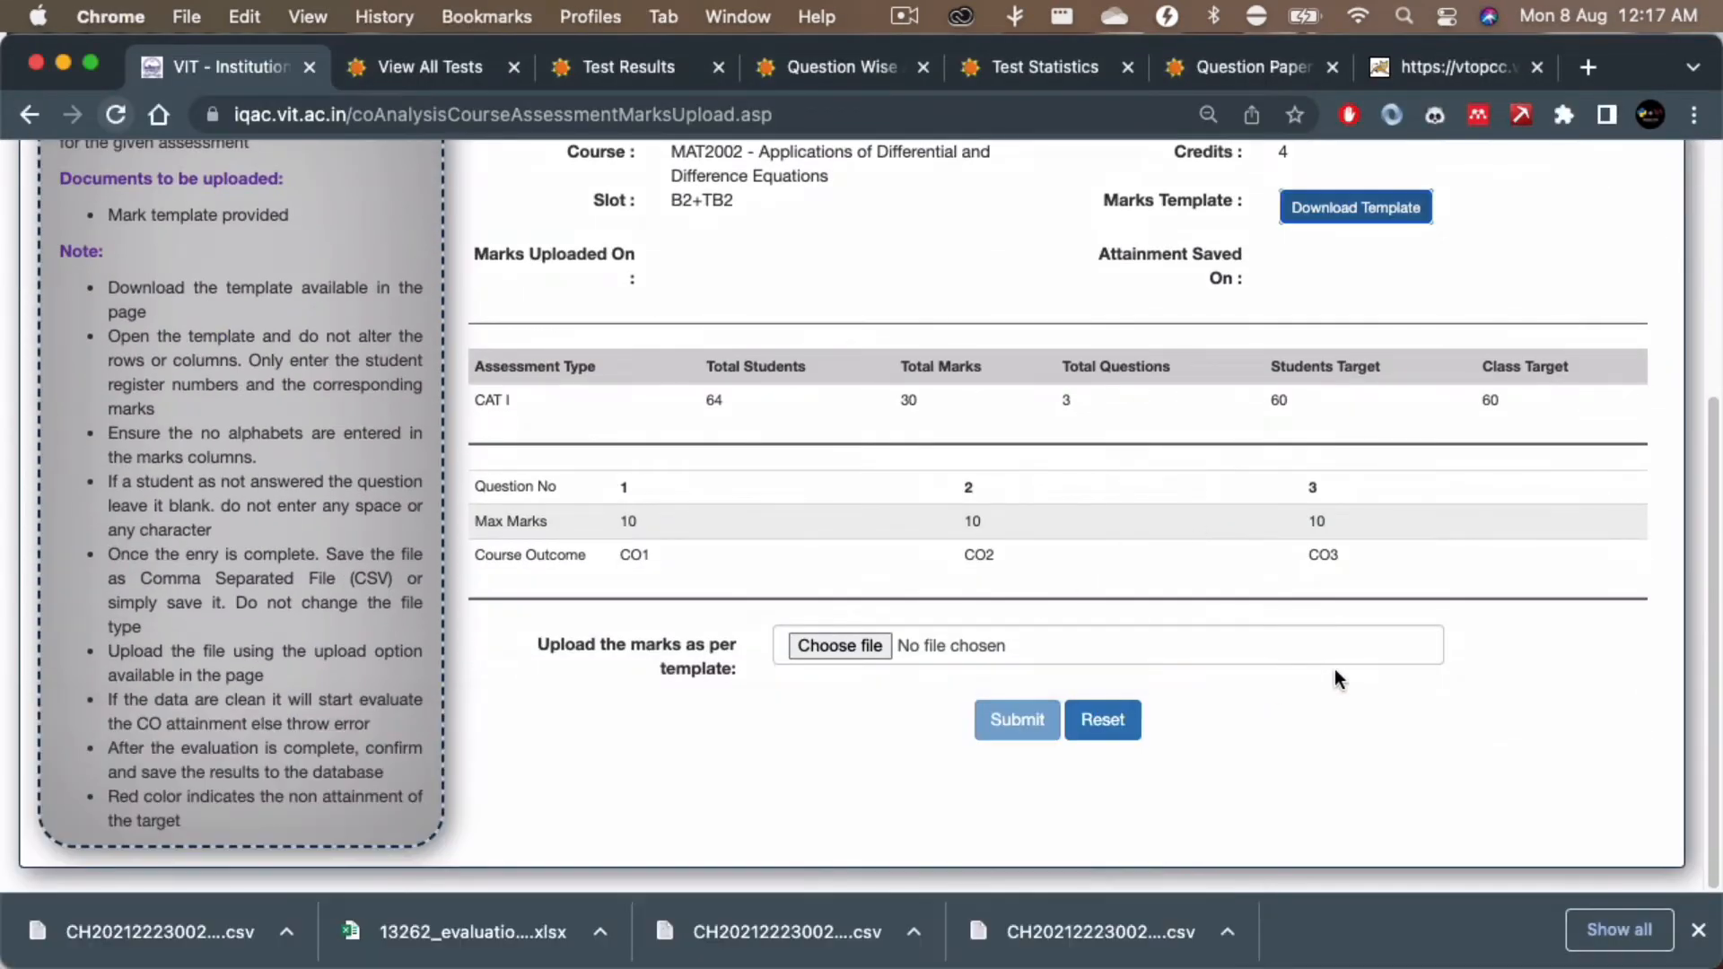
{"action": "left_click", "coordinate": [865, 648]}
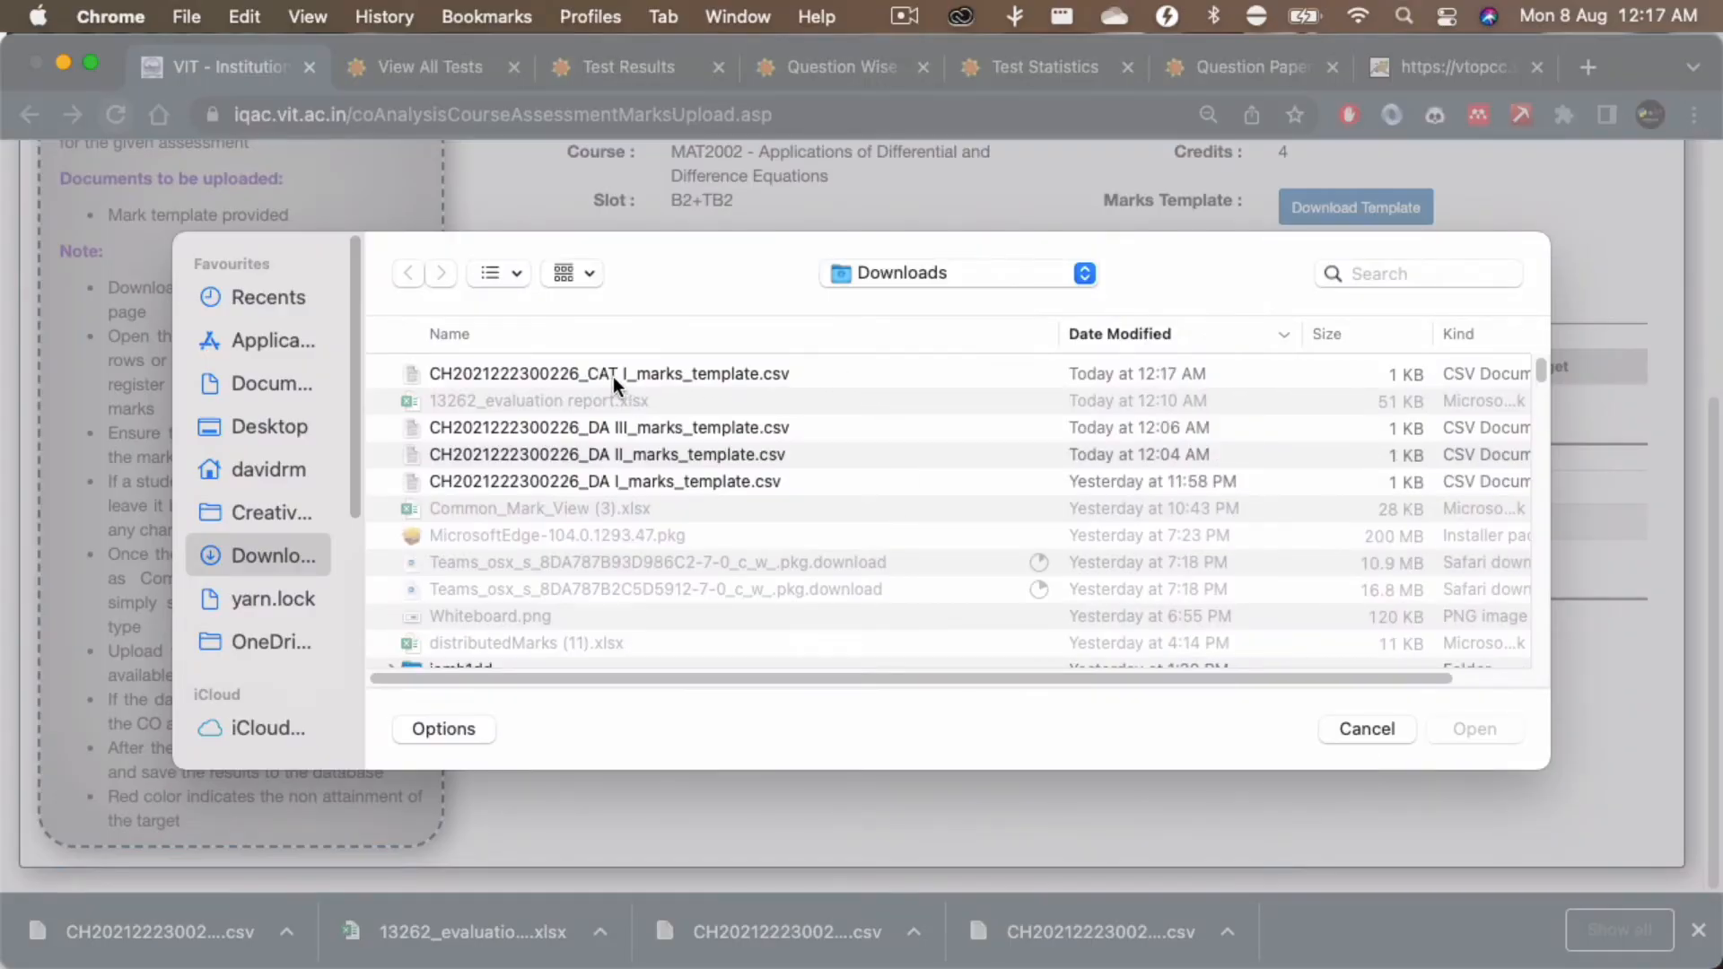
{"action": "left_click", "coordinate": [693, 376]}
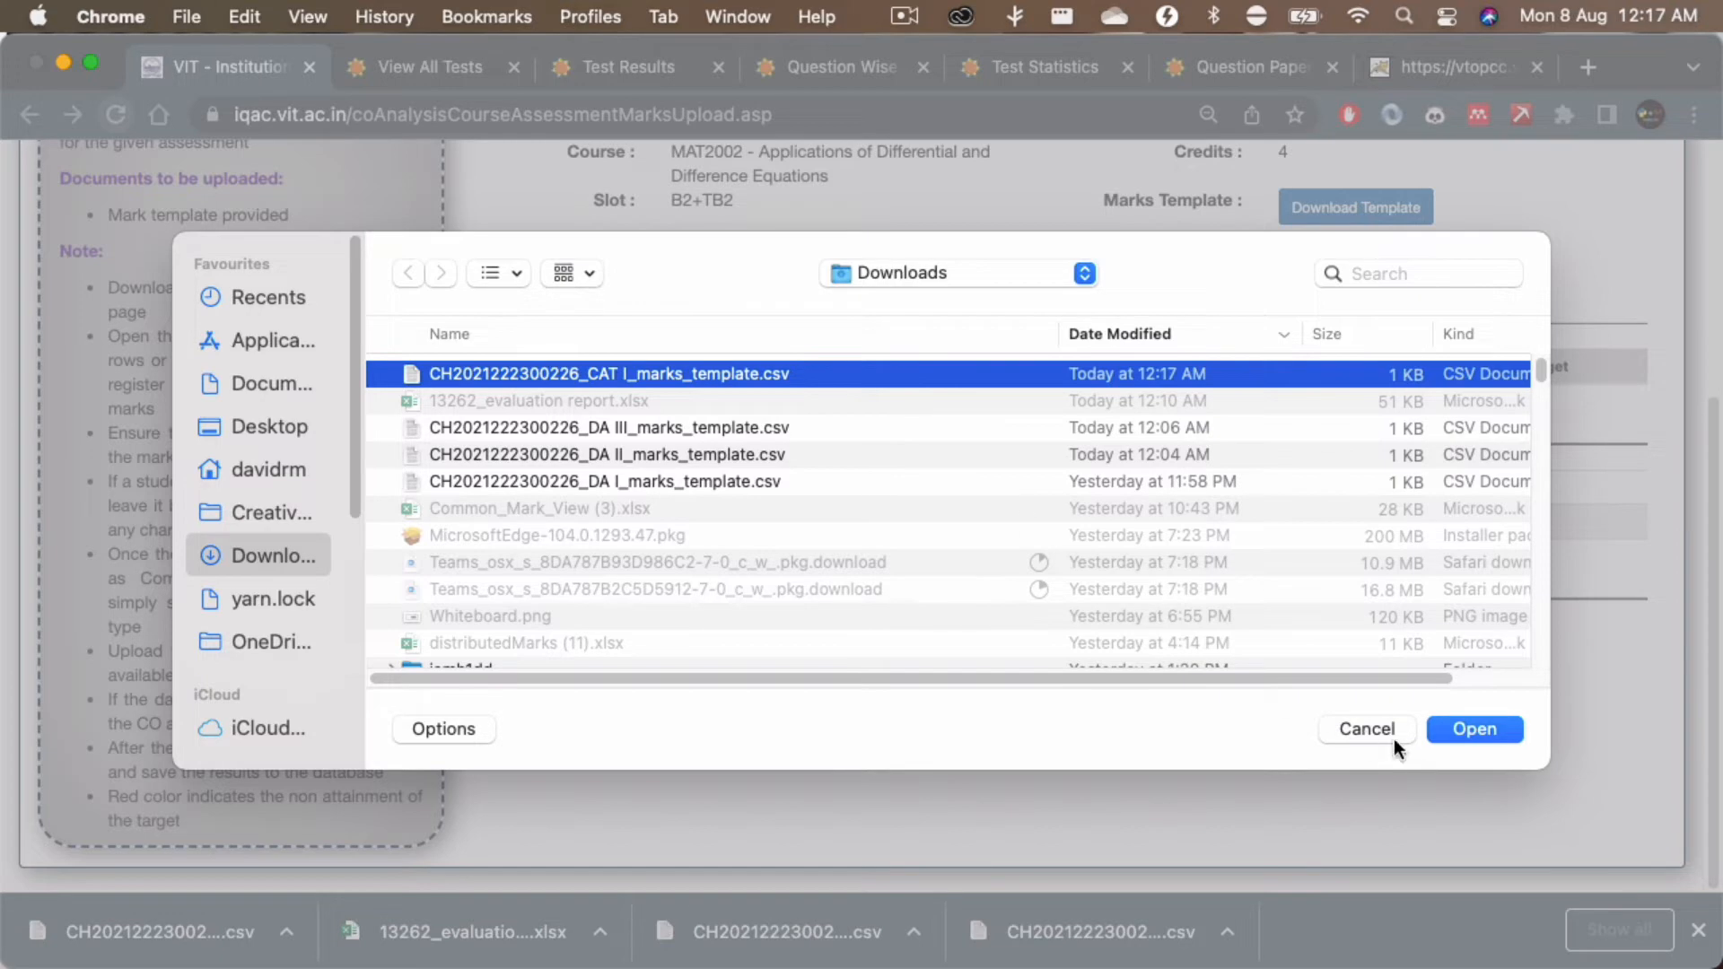
{"action": "left_click", "coordinate": [1474, 729]}
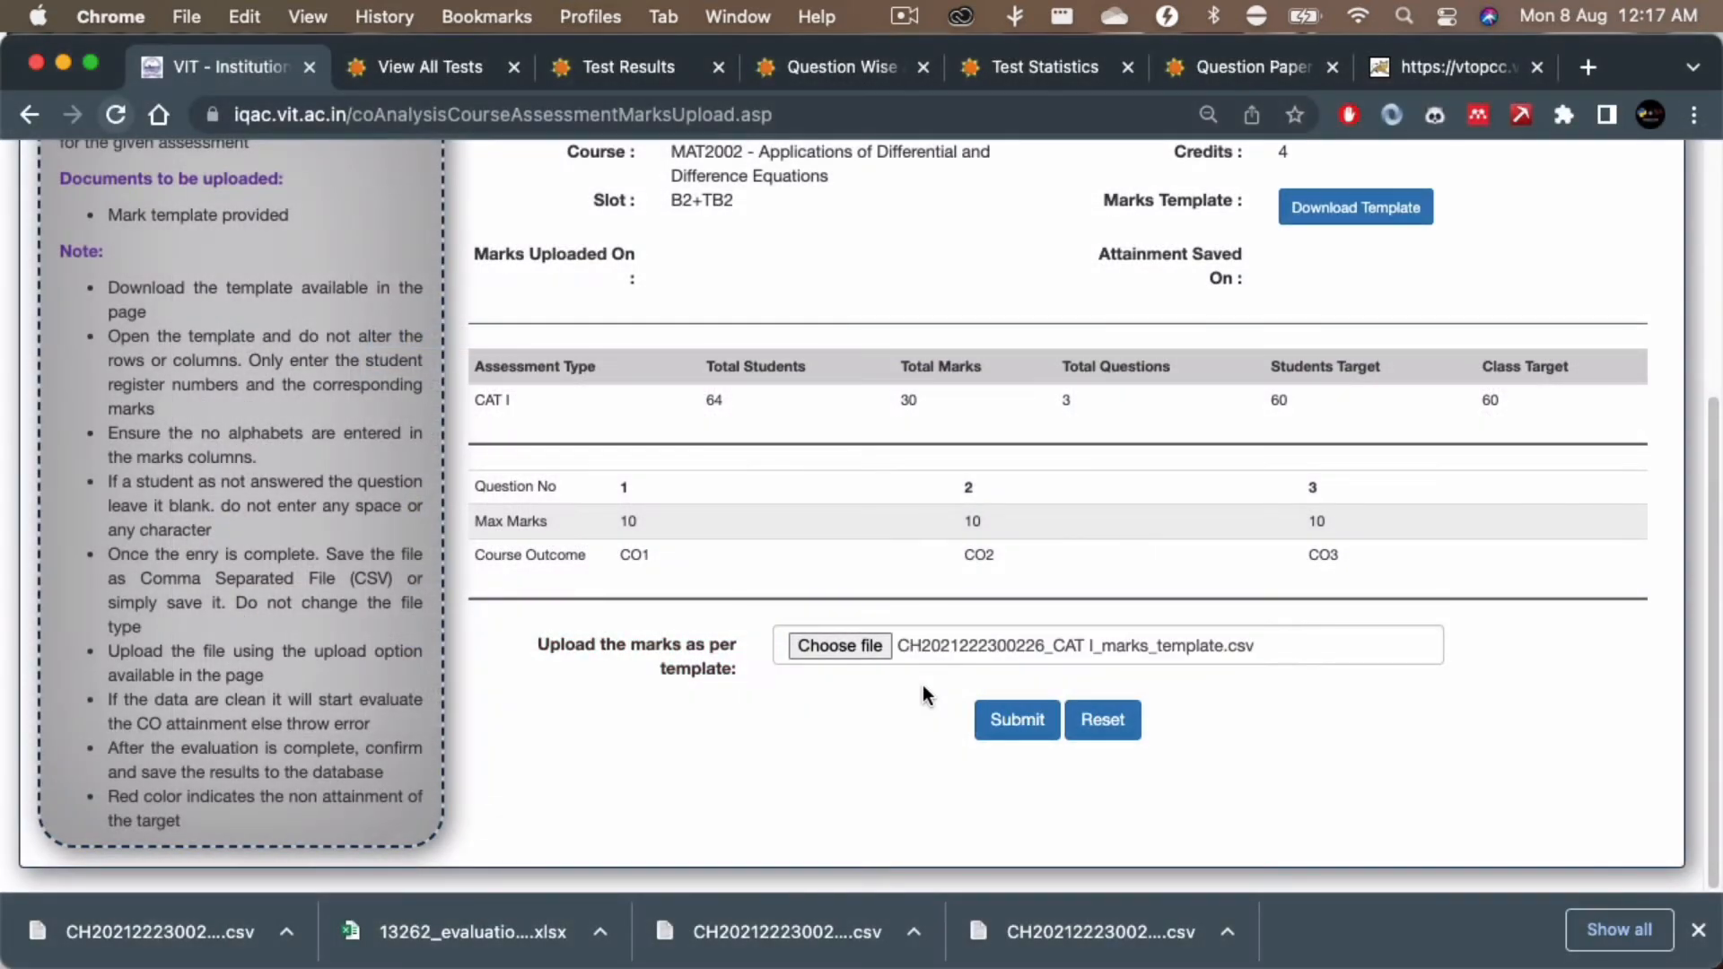
{"action": "left_click", "coordinate": [1006, 722]}
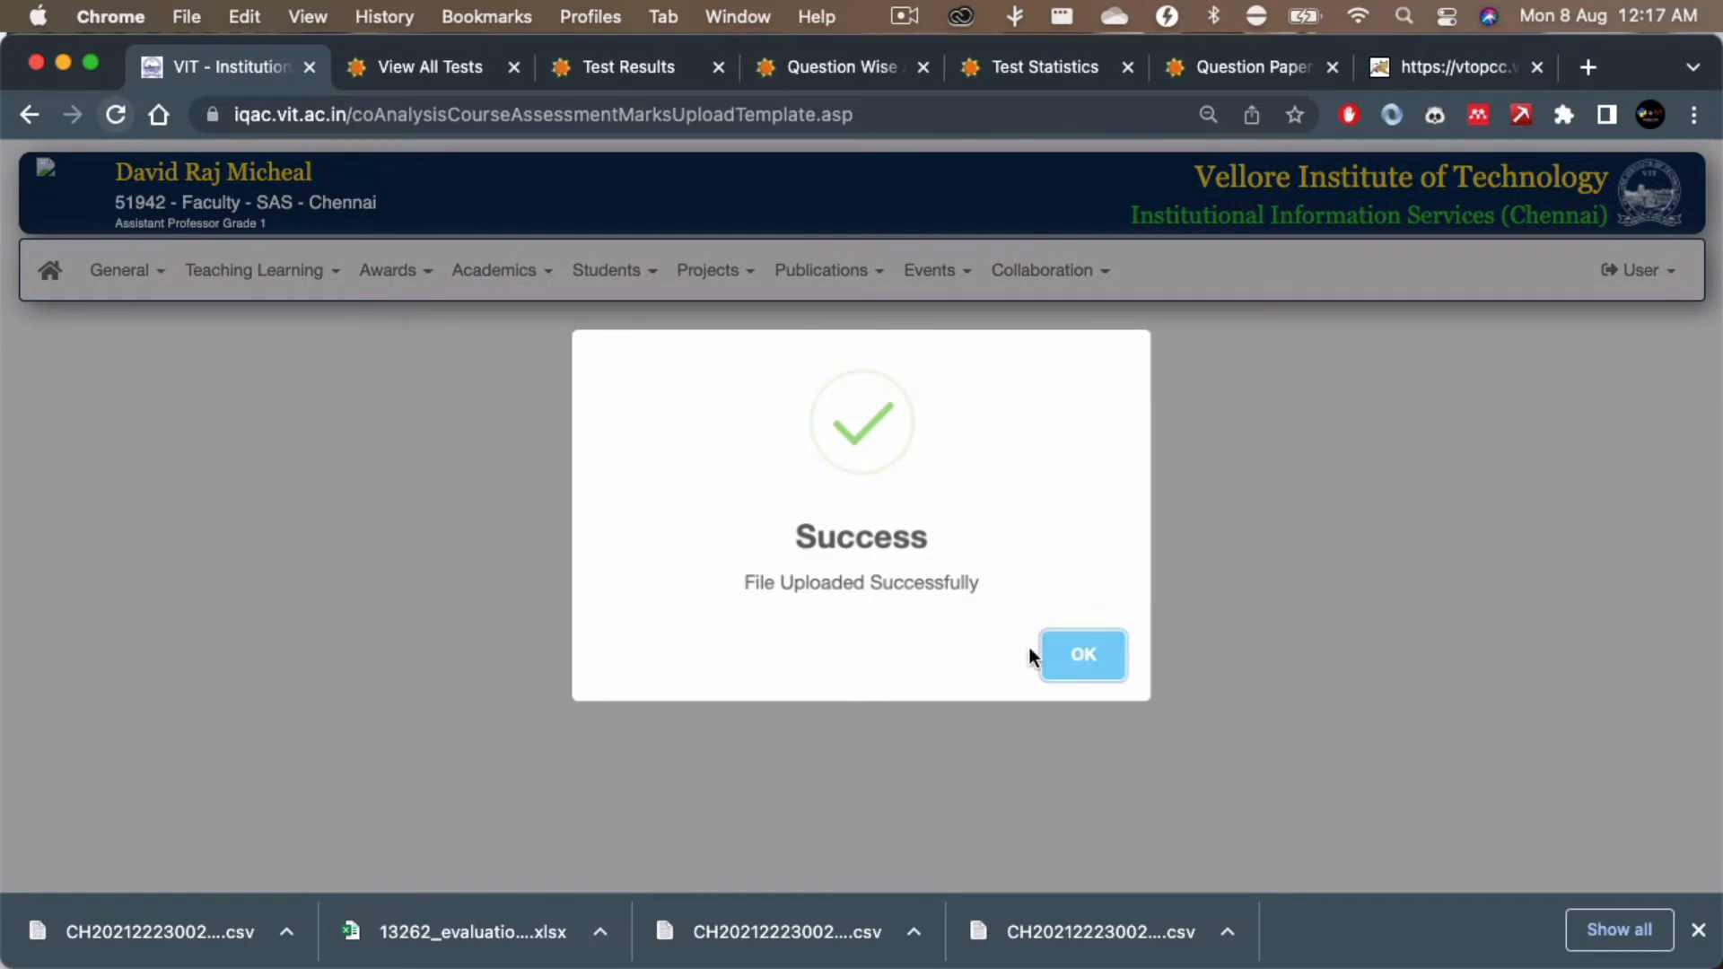
{"action": "left_click", "coordinate": [1082, 669]}
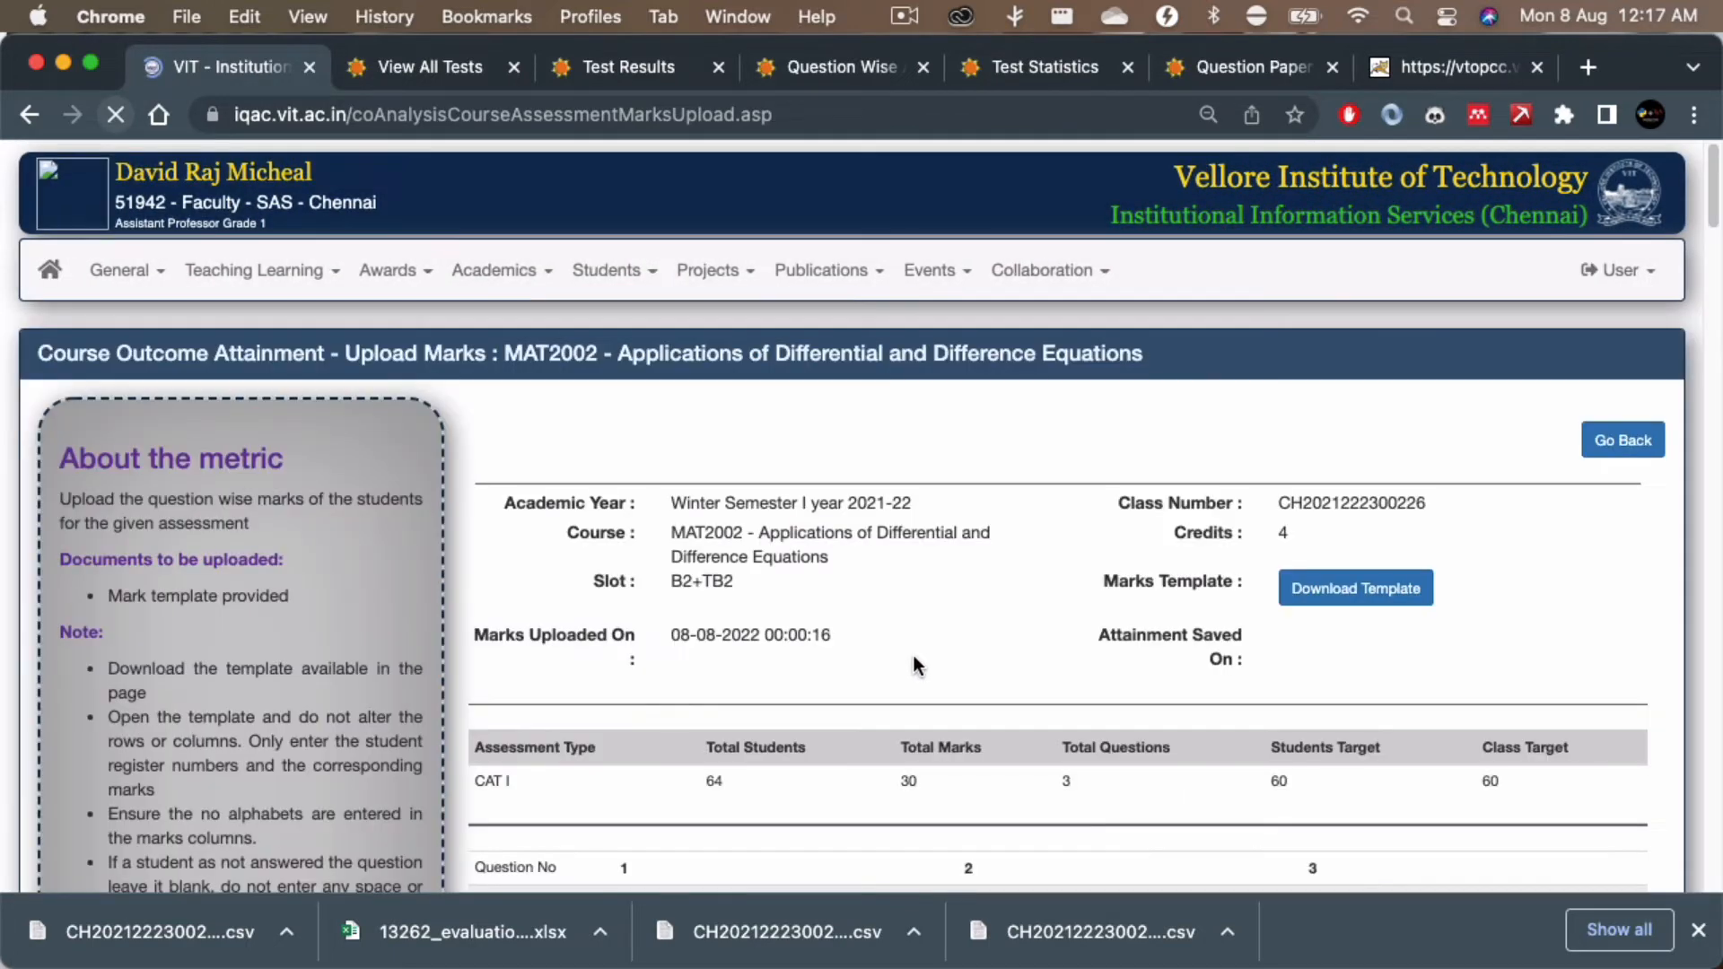
Step: Review the uploaded CAT I marks and the CO attainment tables, and confirm and save the results
{"action": "scroll", "coordinate": [913, 660], "scroll_direction": "down", "scroll_amount": 10}
{"action": "scroll", "coordinate": [913, 658], "scroll_direction": "down", "scroll_amount": 4}
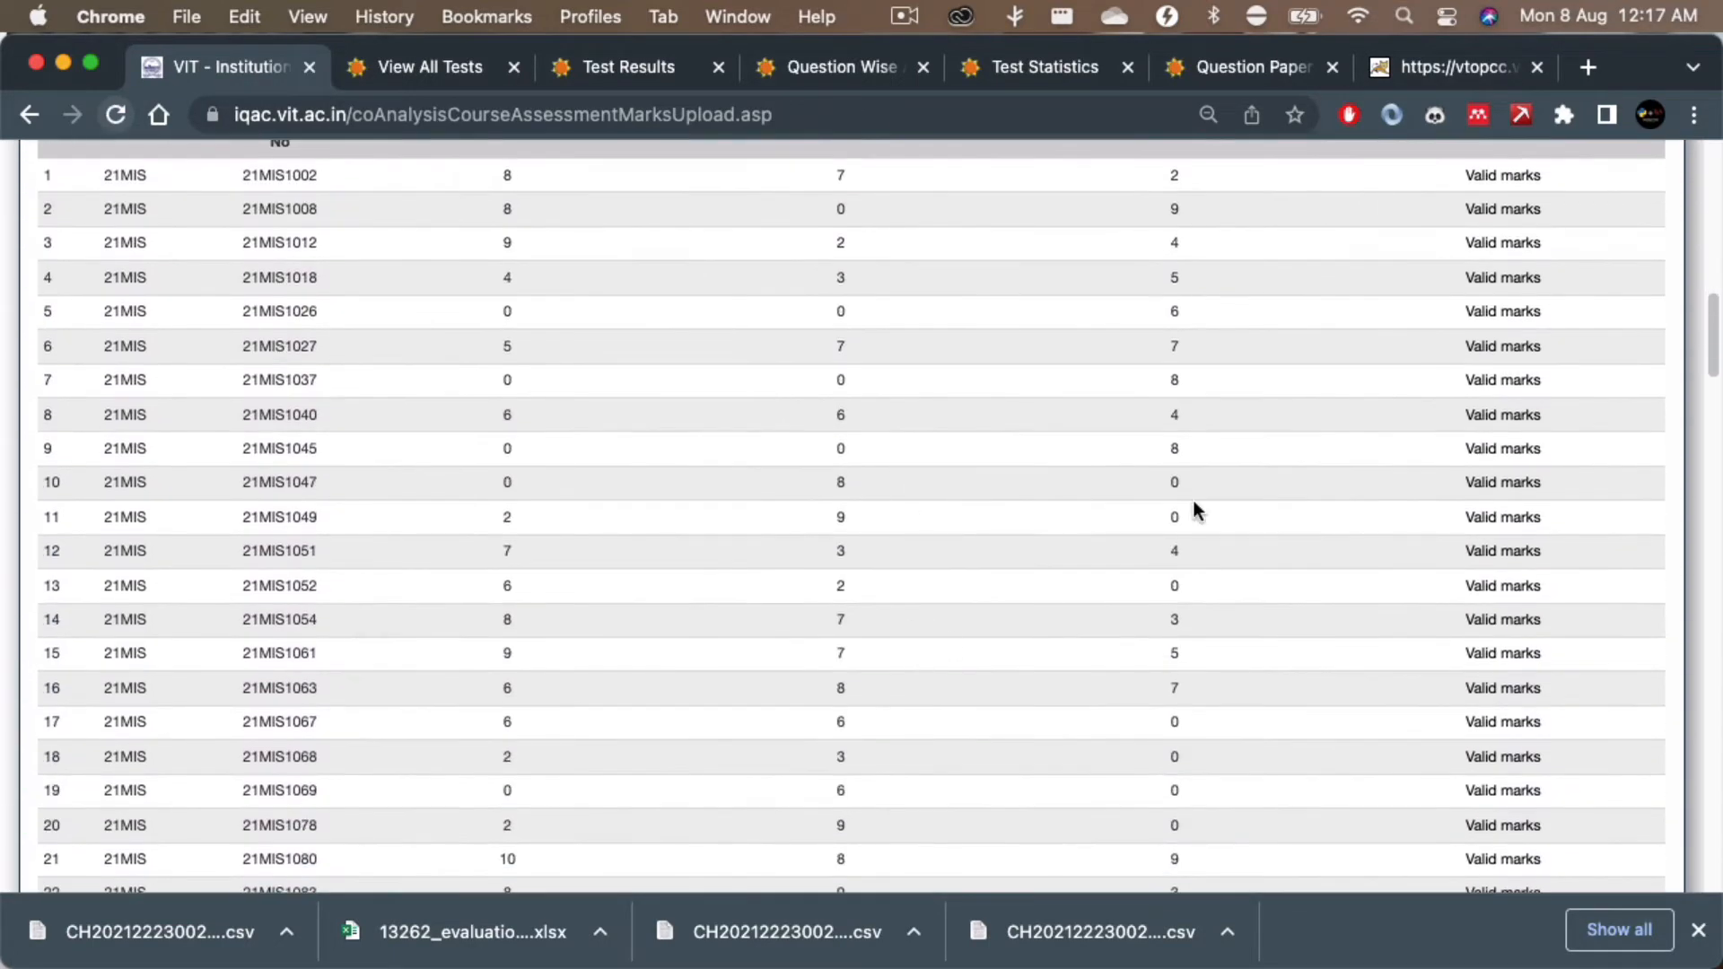
{"action": "scroll", "coordinate": [1494, 670], "scroll_direction": "down", "scroll_amount": 14}
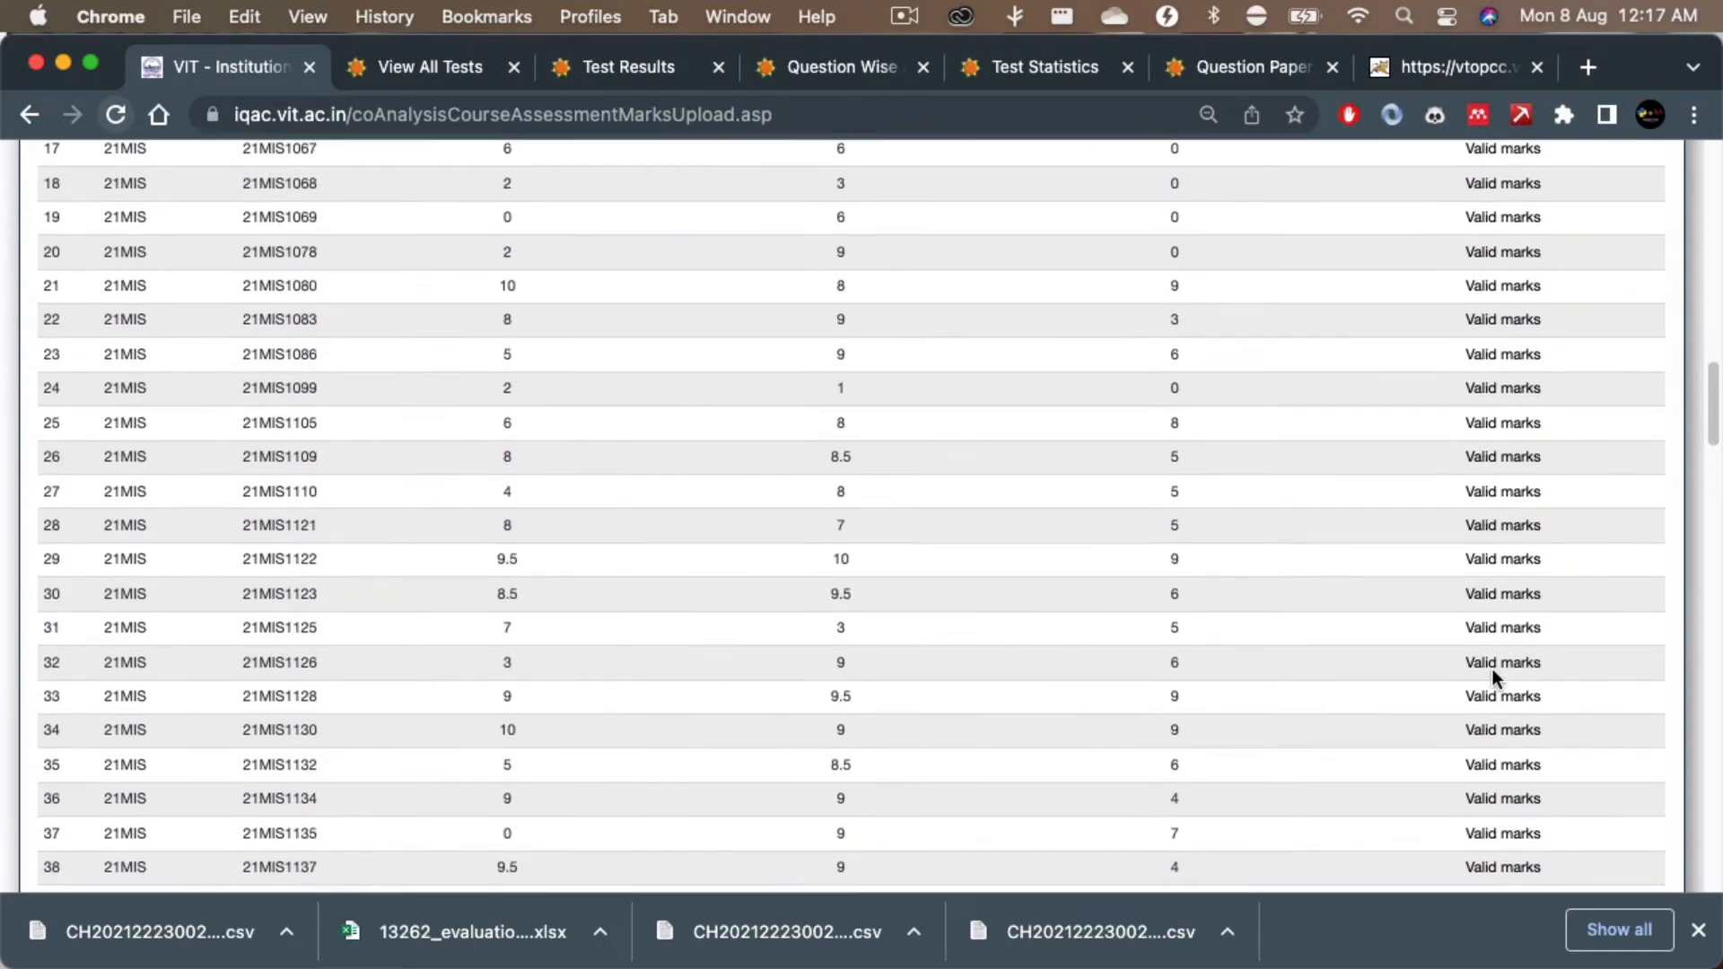
{"action": "scroll", "coordinate": [1492, 670], "scroll_direction": "down", "scroll_amount": 8}
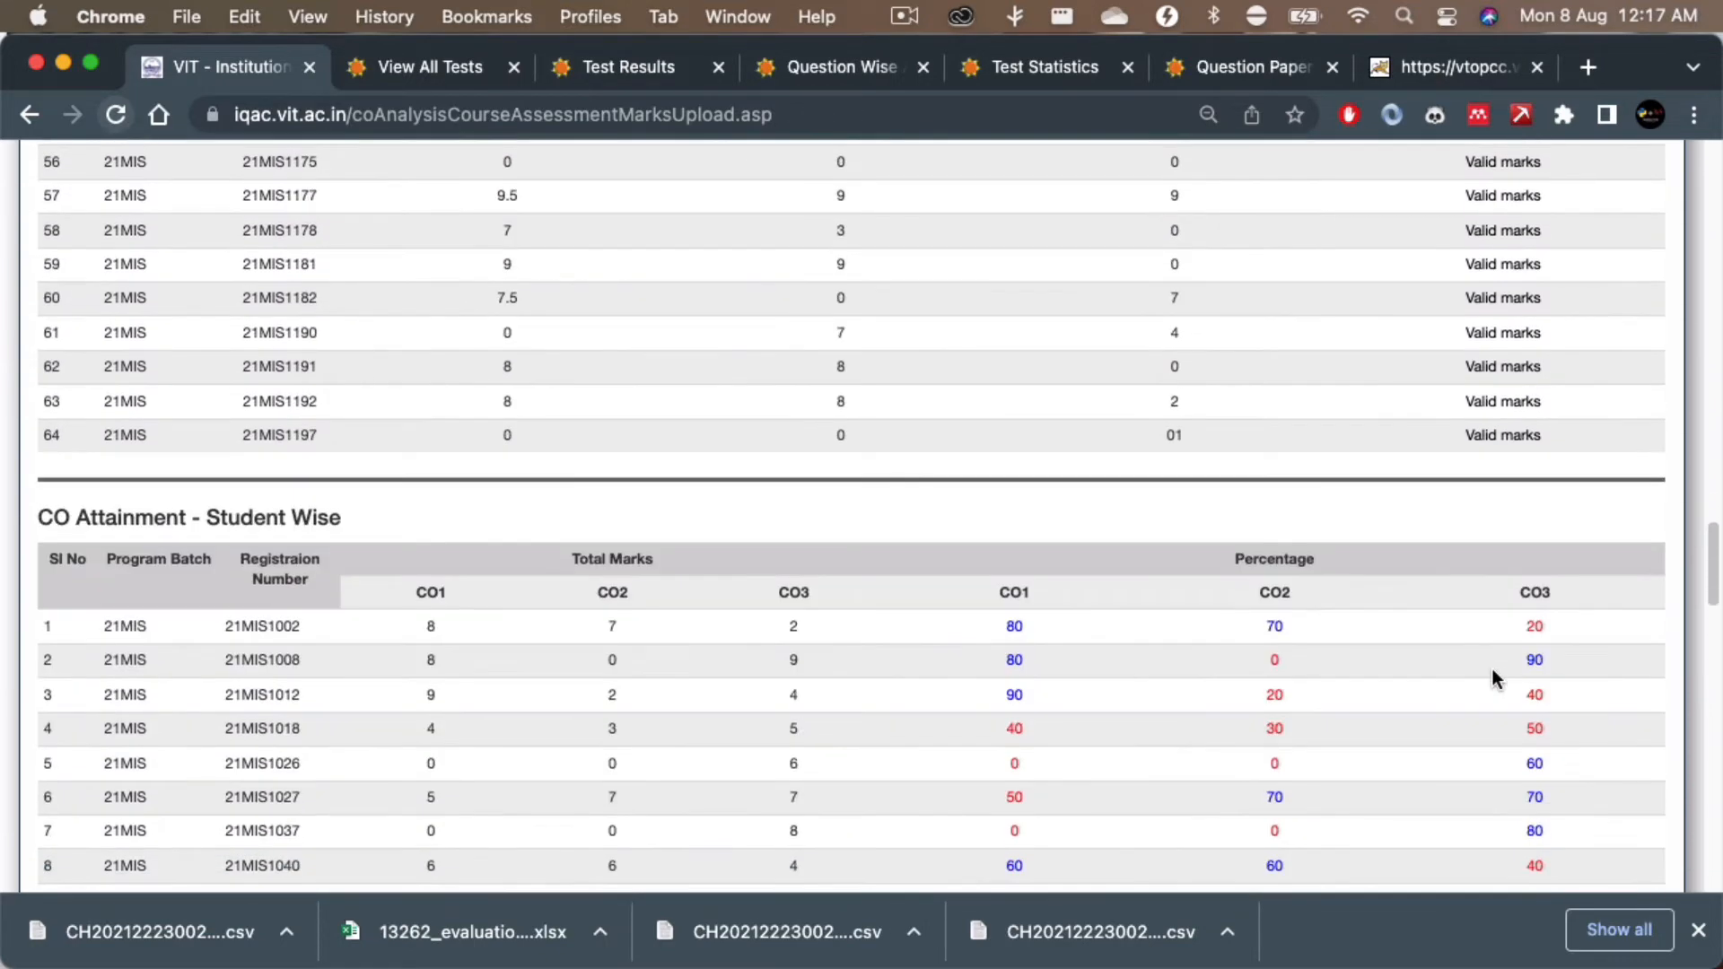
{"action": "scroll", "coordinate": [1185, 540], "scroll_direction": "down", "scroll_amount": 5}
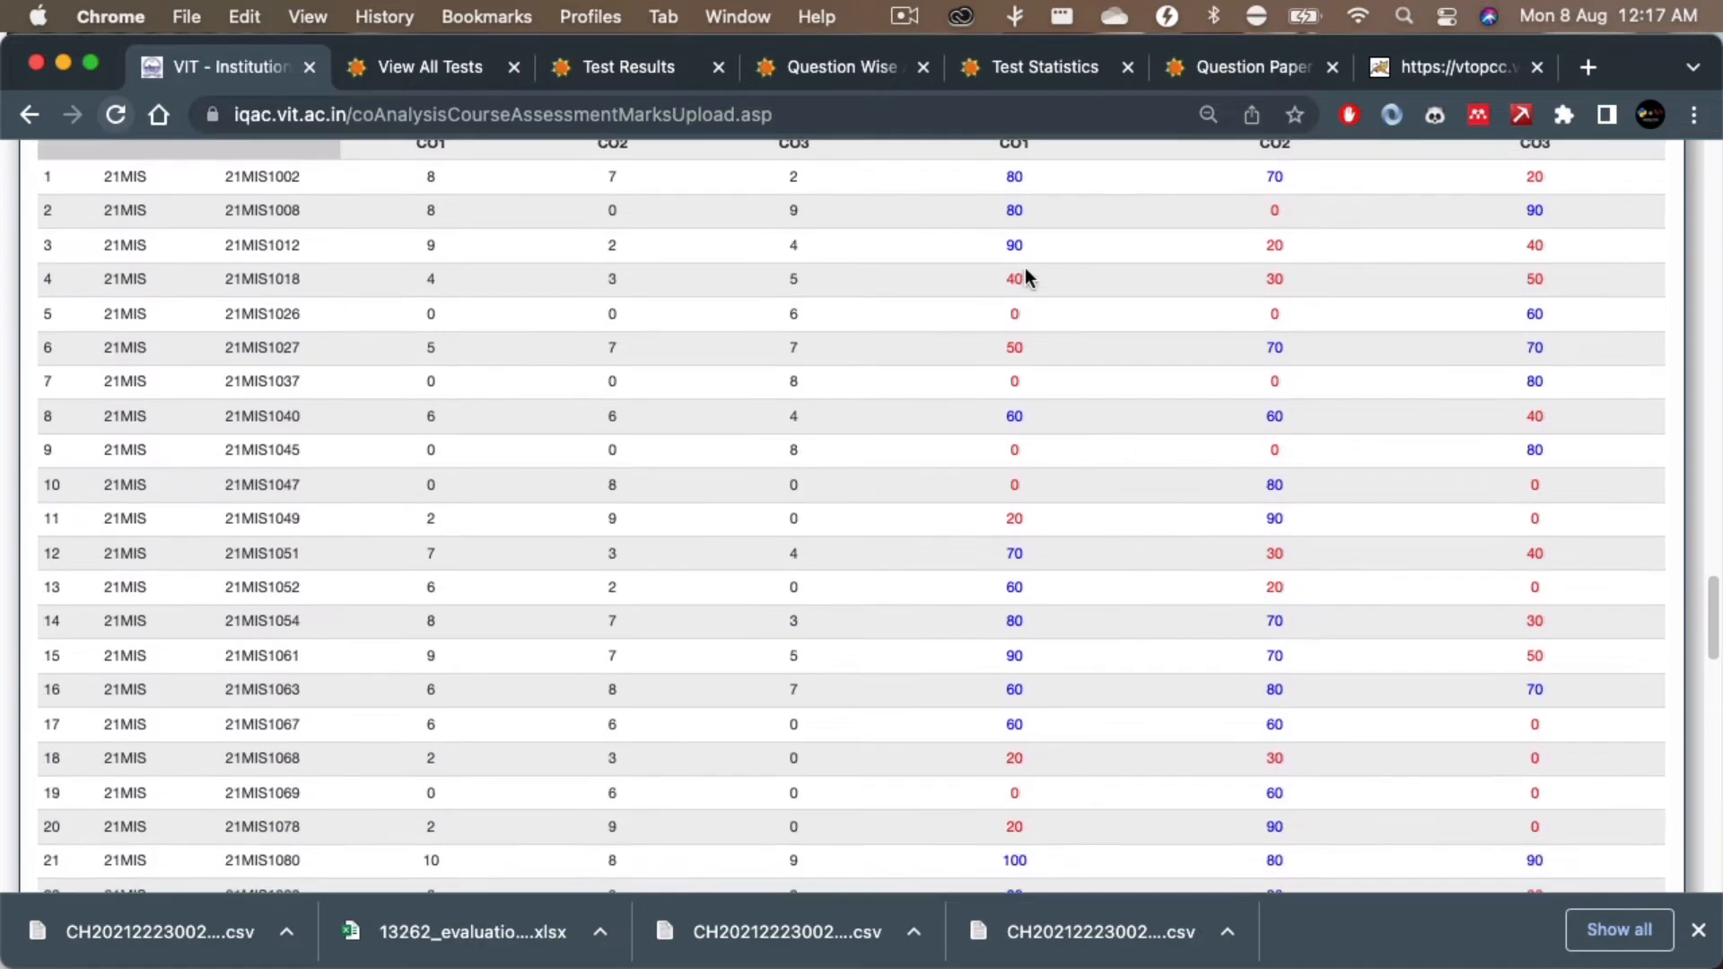
{"action": "scroll", "coordinate": [921, 607], "scroll_direction": "down", "scroll_amount": 20}
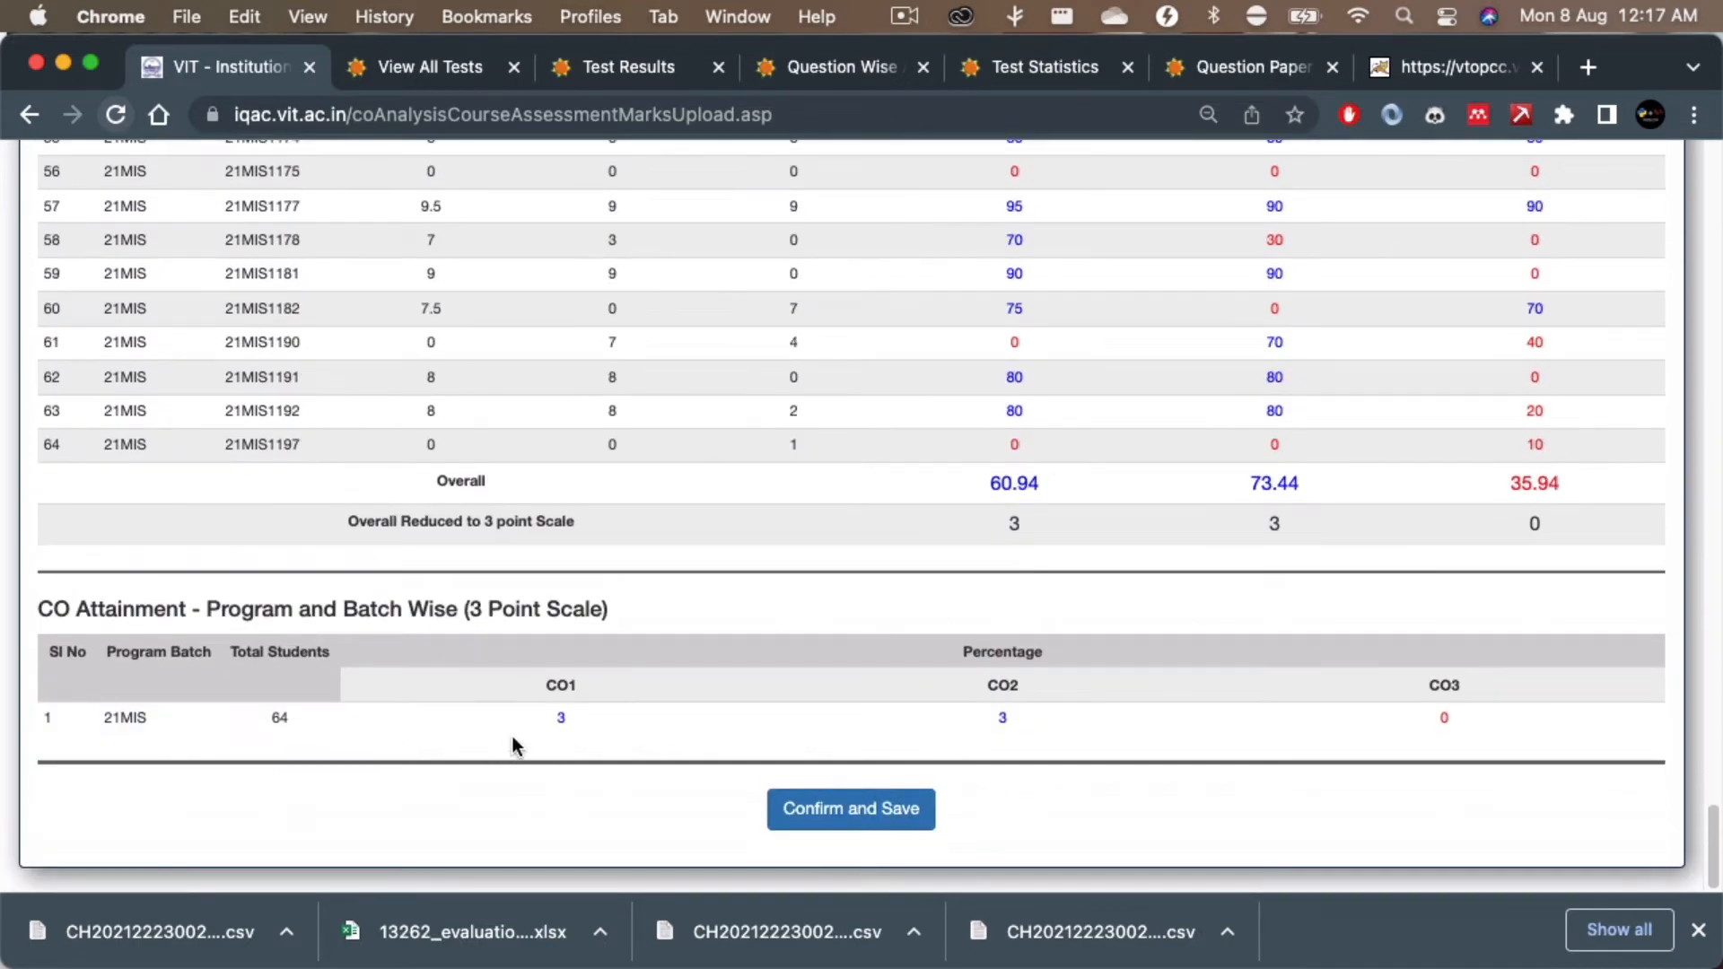
{"action": "left_click", "coordinate": [844, 811]}
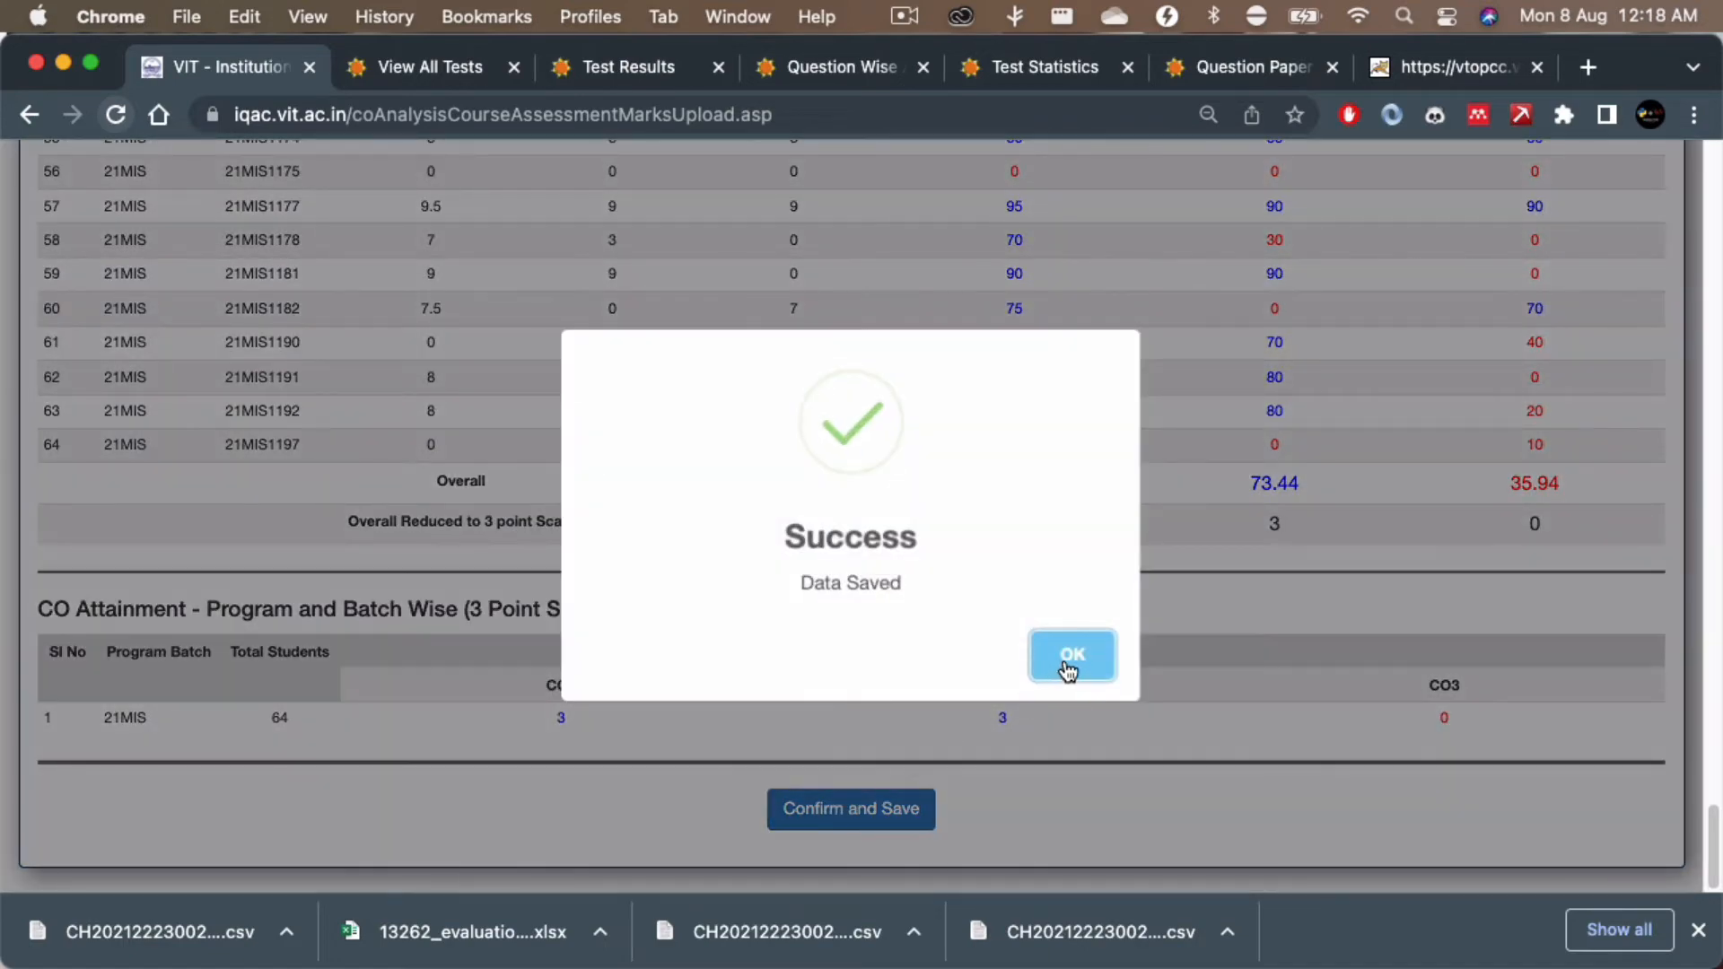
{"action": "left_click", "coordinate": [1073, 656]}
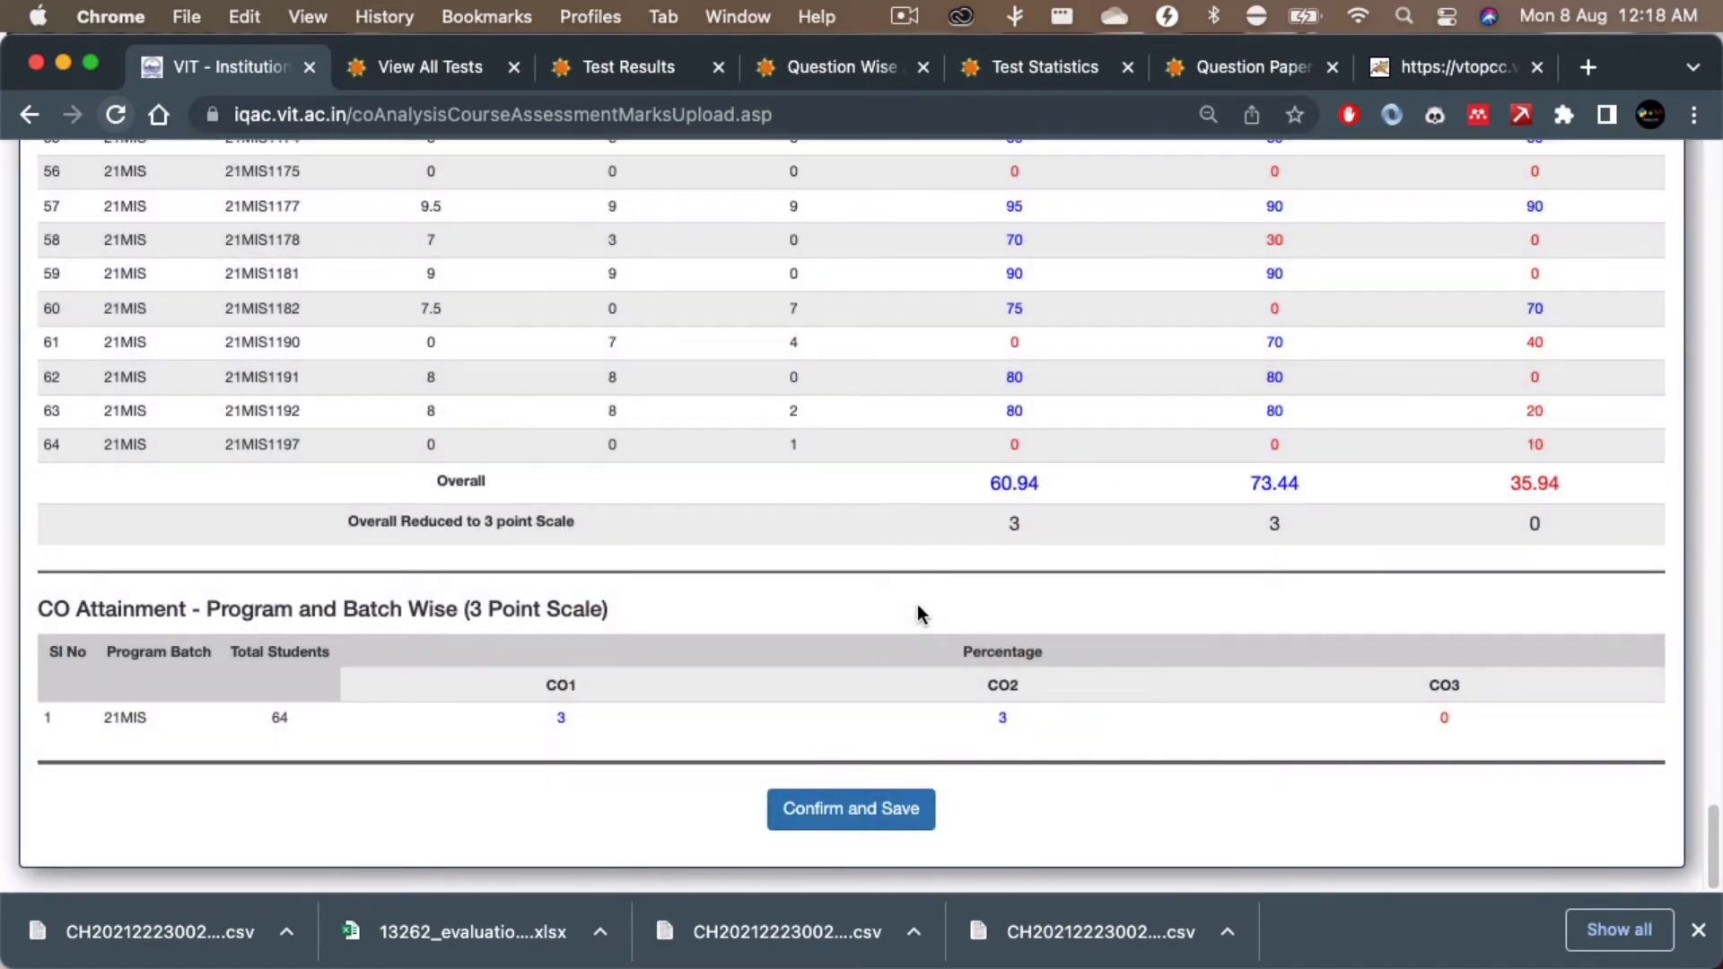
{"action": "scroll", "coordinate": [917, 607], "scroll_direction": "up", "scroll_amount": 20}
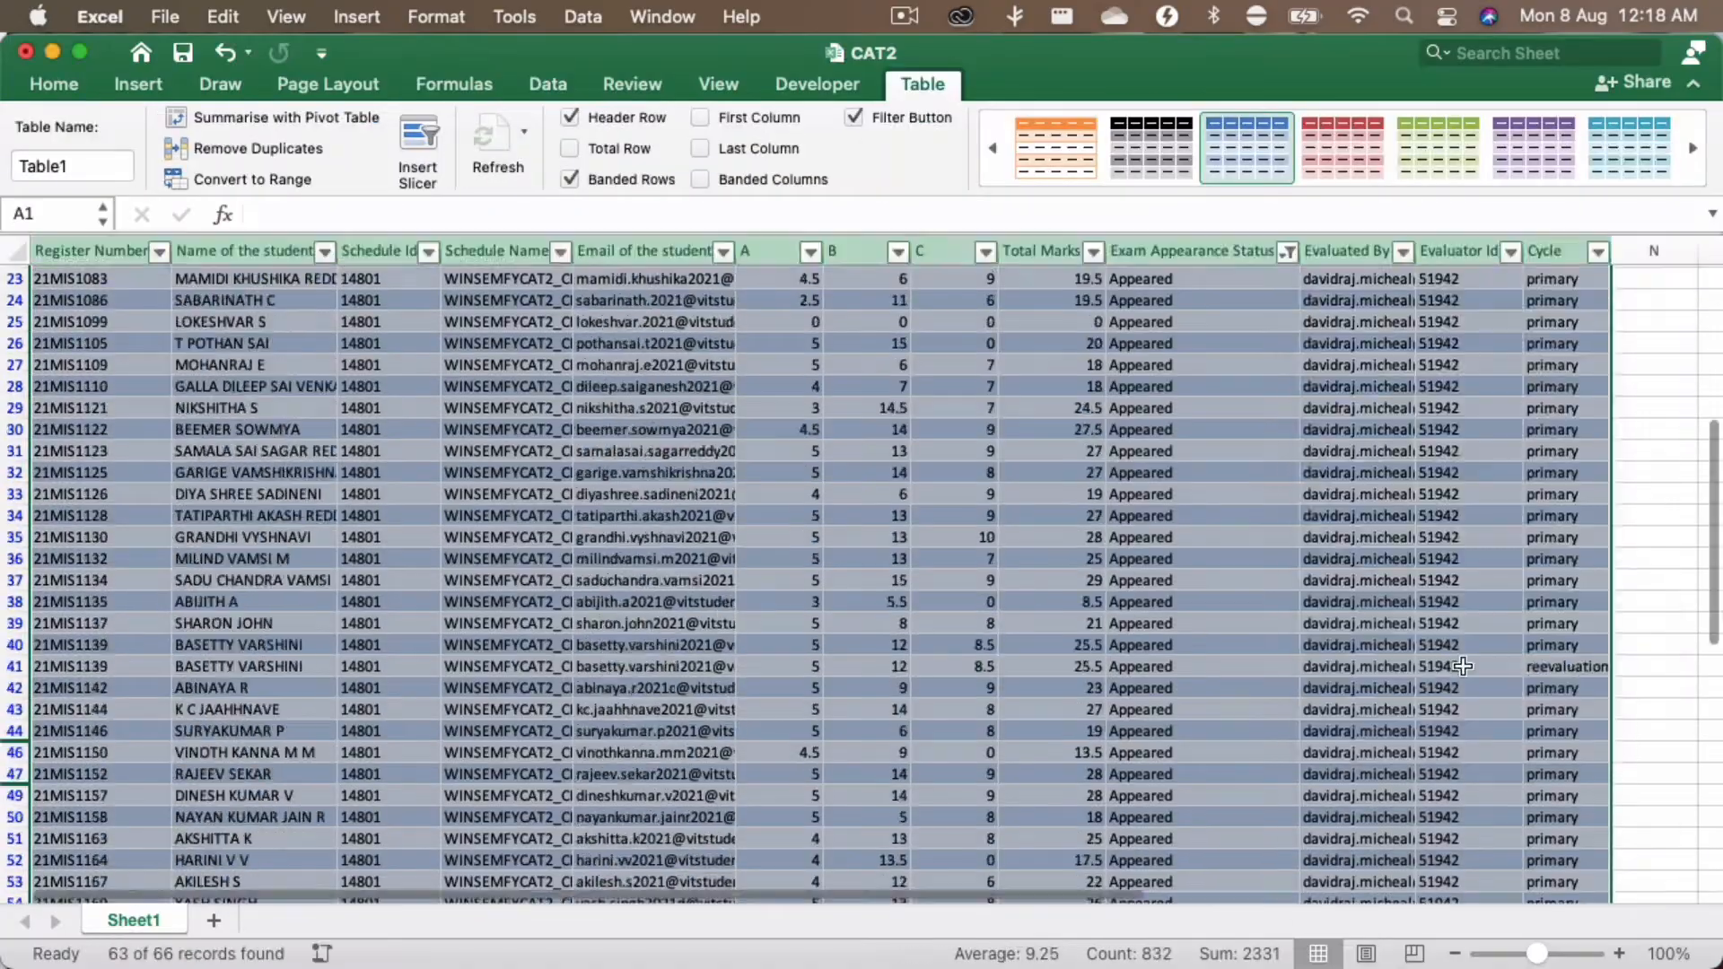
Step: Look over the CAT2 marks workbook, and confirm and save the CO attainment results for Continuous Assessment Test II
{"action": "scroll", "coordinate": [416, 567], "scroll_direction": "down", "scroll_amount": 10}
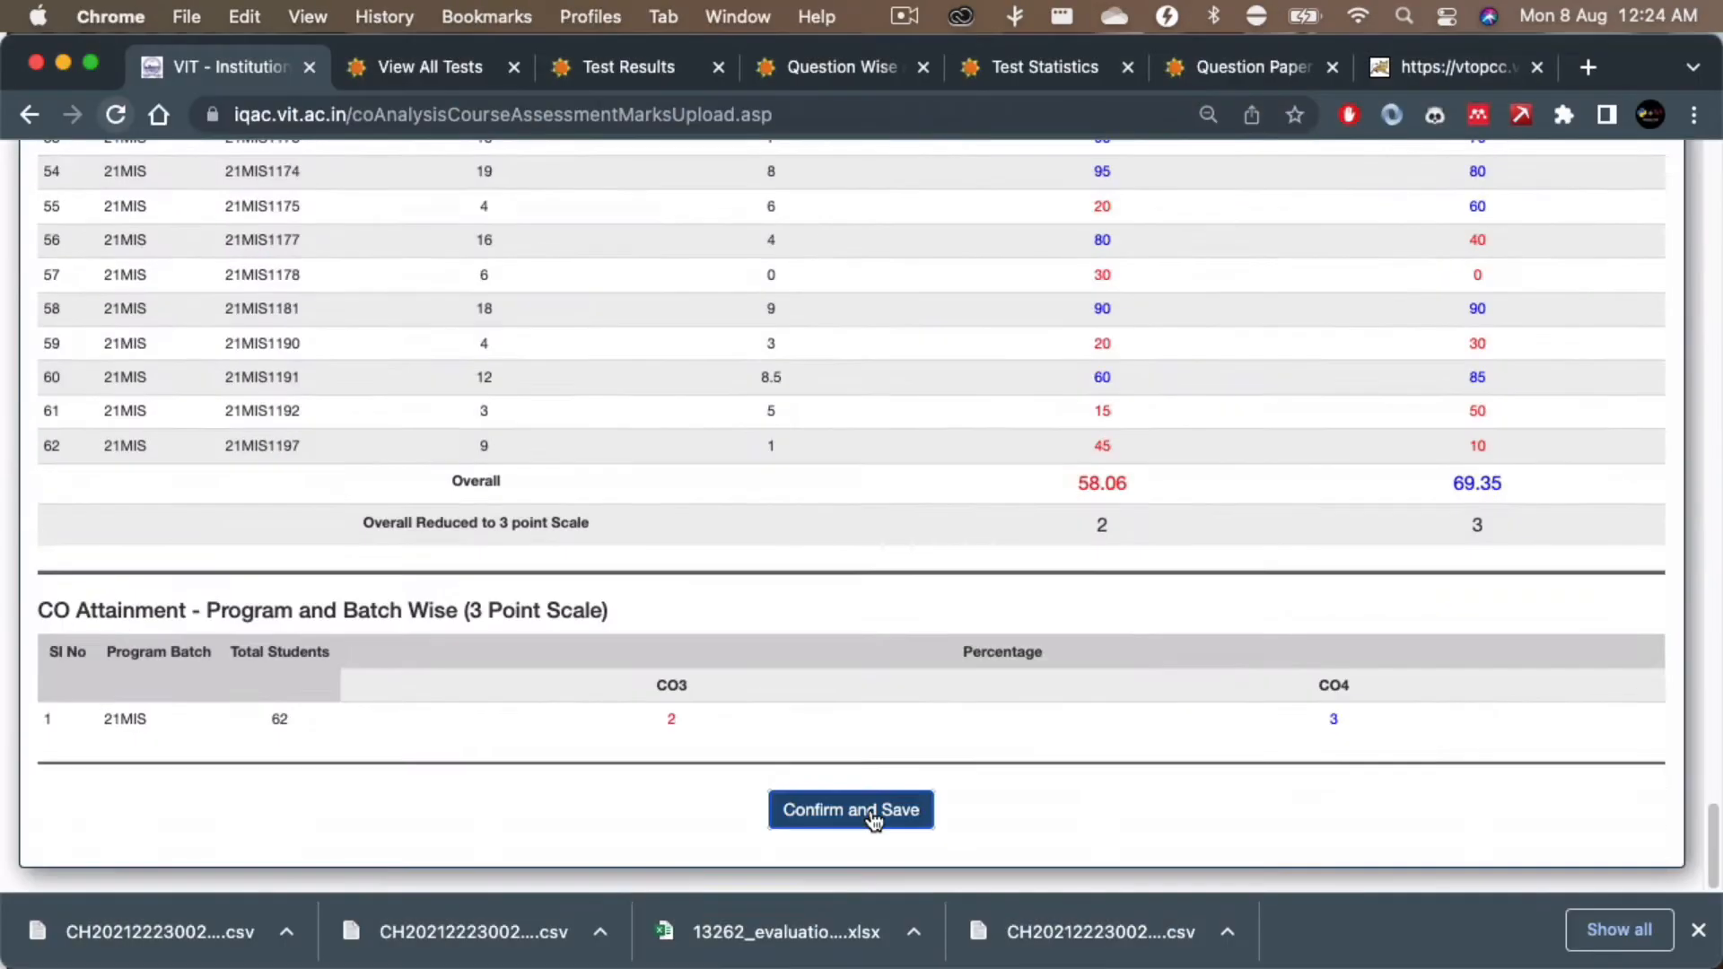
{"action": "left_click", "coordinate": [866, 812]}
{"action": "left_click", "coordinate": [1050, 669]}
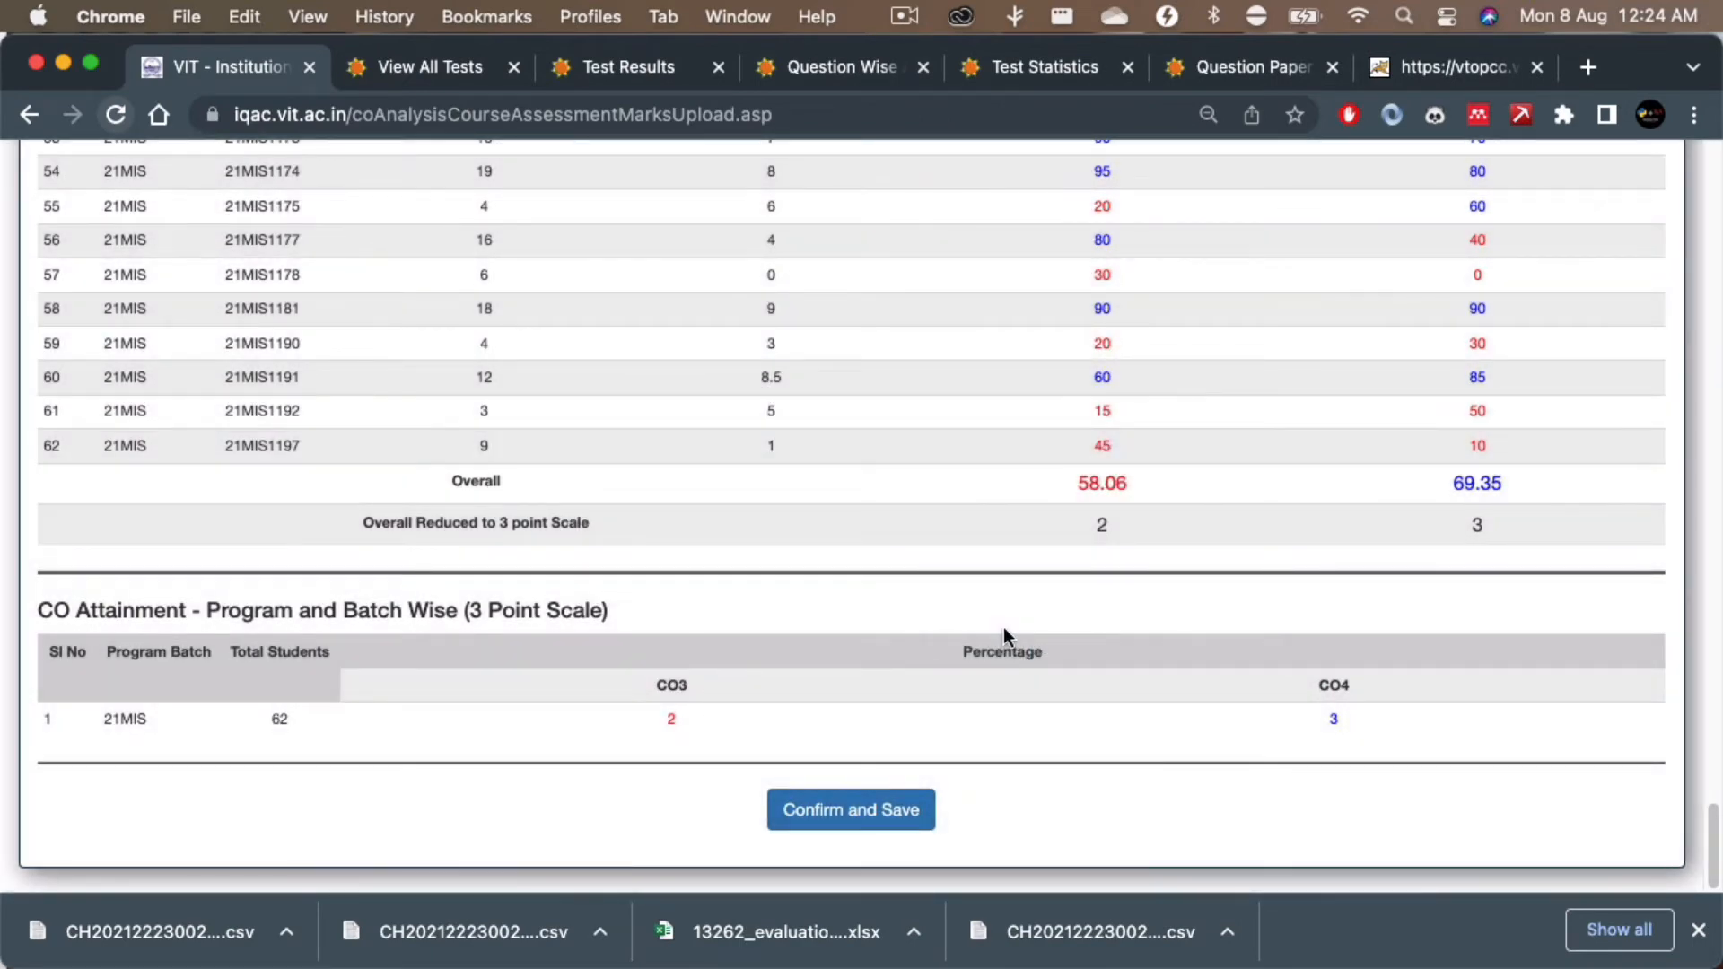
Step: Go back to the MAT2002 assessment configuration page and check the list of added assessments
{"action": "scroll", "coordinate": [1004, 628], "scroll_direction": "up", "scroll_amount": 20}
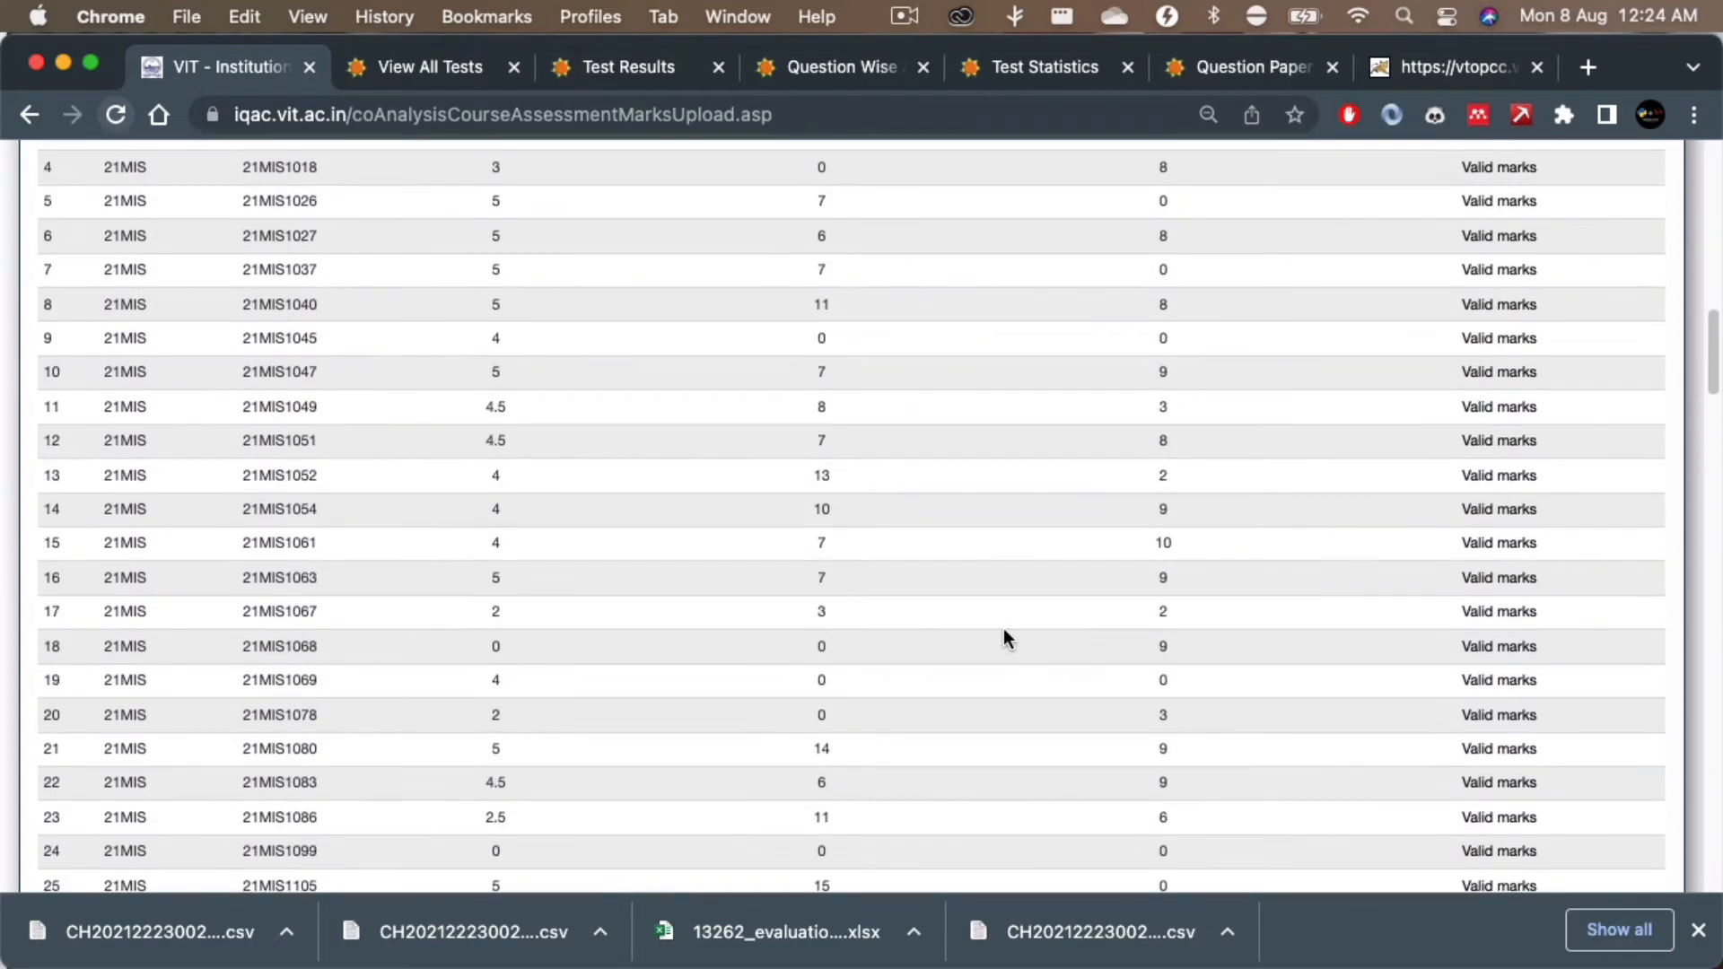
{"action": "scroll", "coordinate": [1003, 628], "scroll_direction": "up", "scroll_amount": 10}
{"action": "left_click", "coordinate": [1589, 456]}
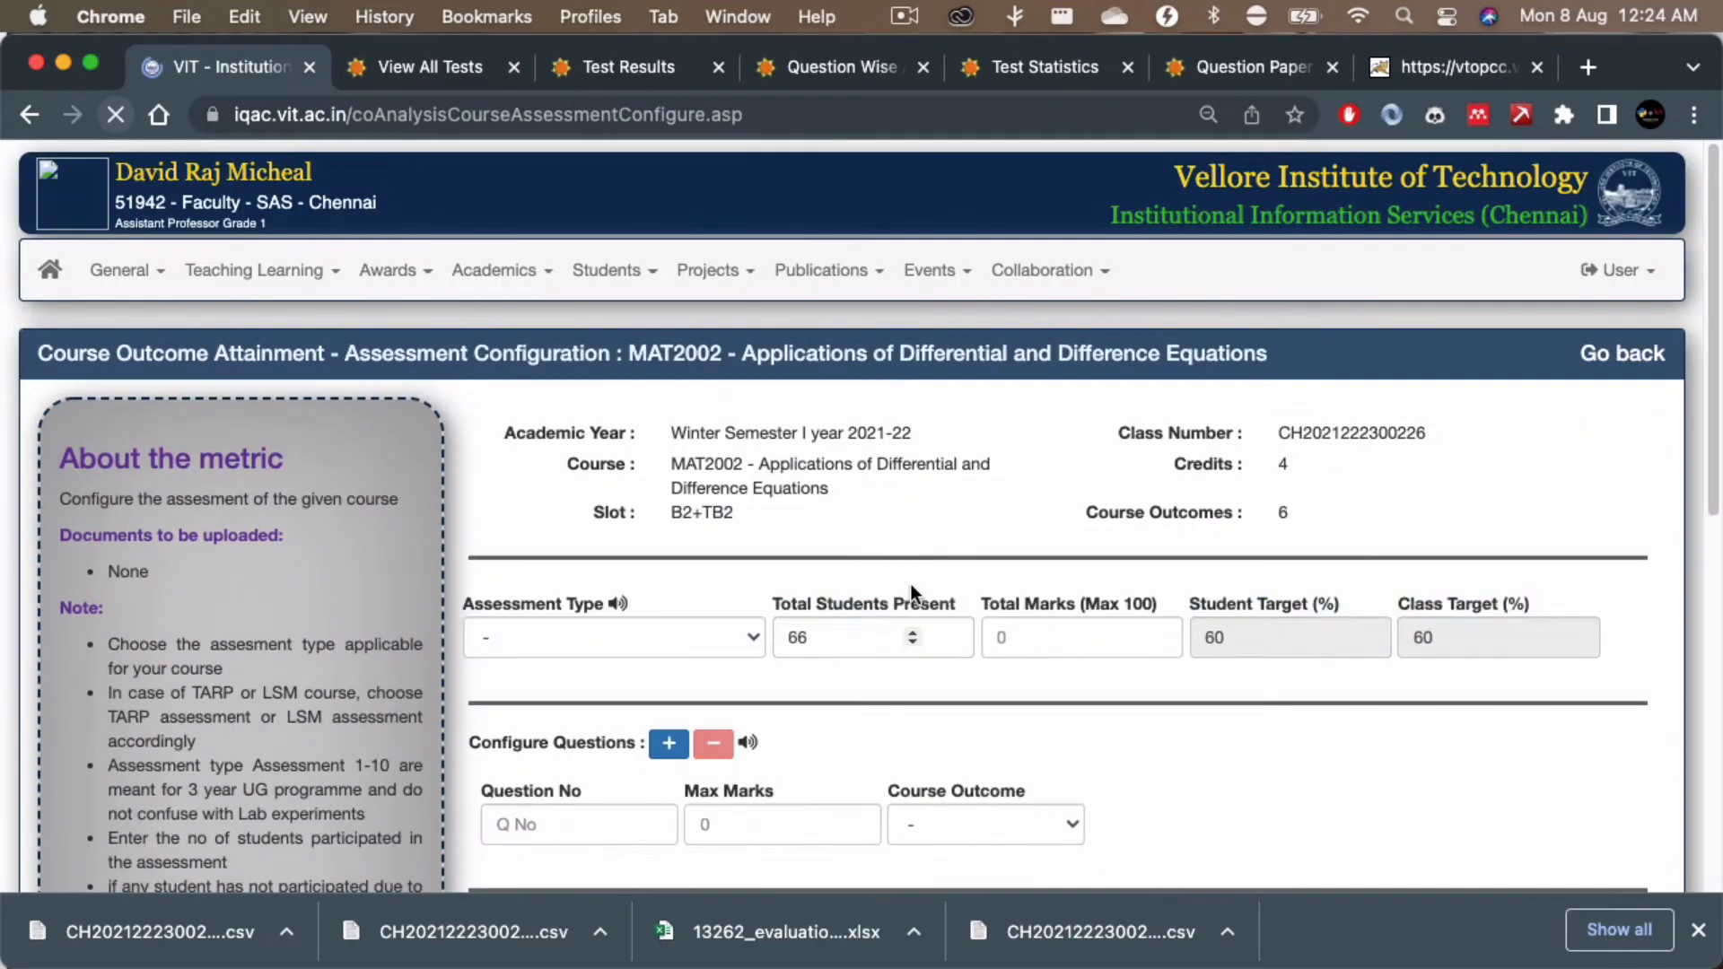
{"action": "scroll", "coordinate": [904, 687], "scroll_direction": "down", "scroll_amount": 10}
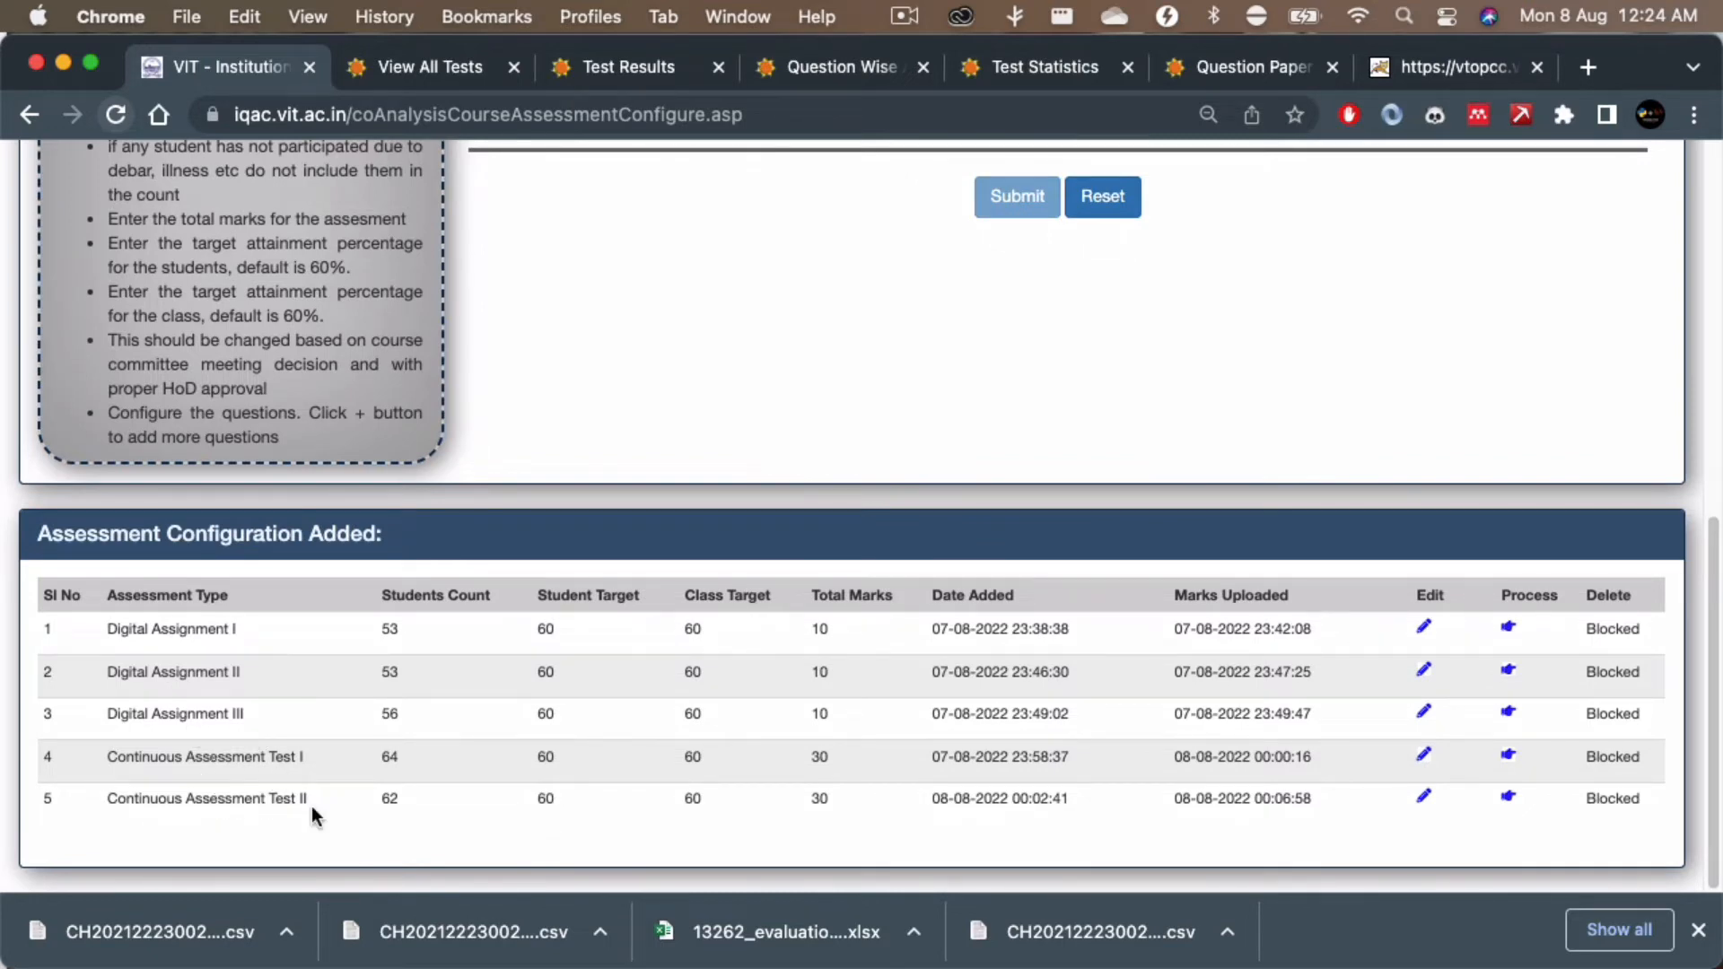
Step: Switch to Finder and open the Question Wise Marks folder inside Marks IQAC
{"action": "key", "text": "super+Tab"}
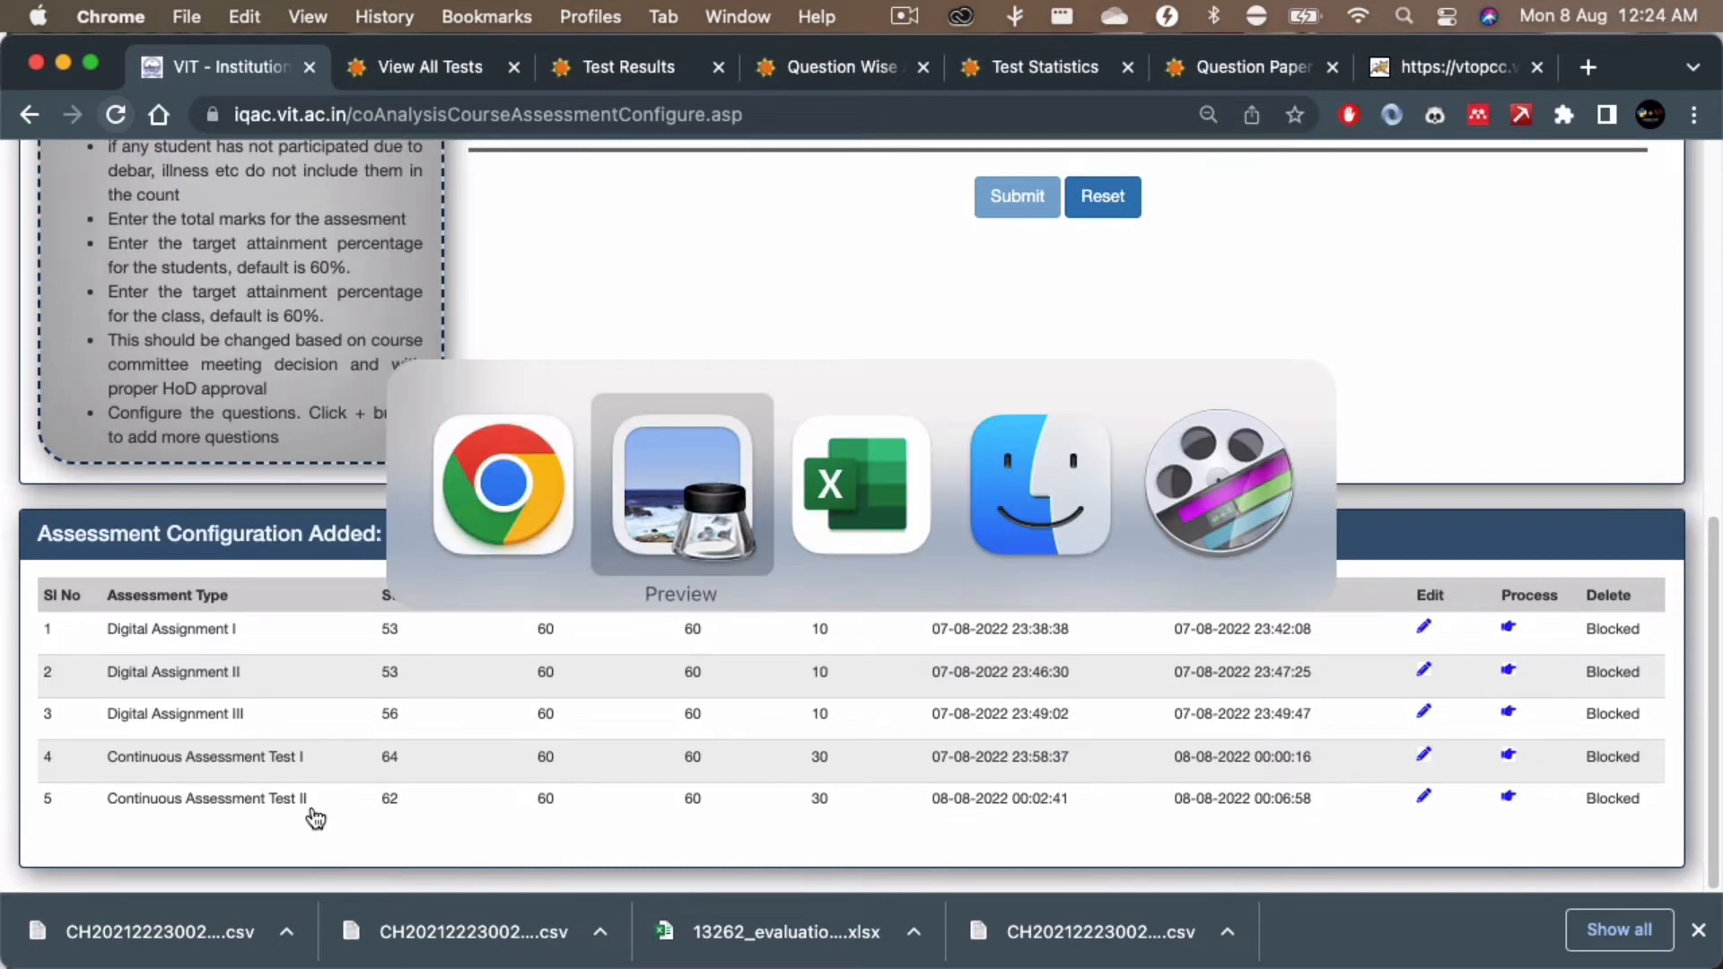
{"action": "key", "text": "super+Tab"}
{"action": "key", "text": "super+Tab"}
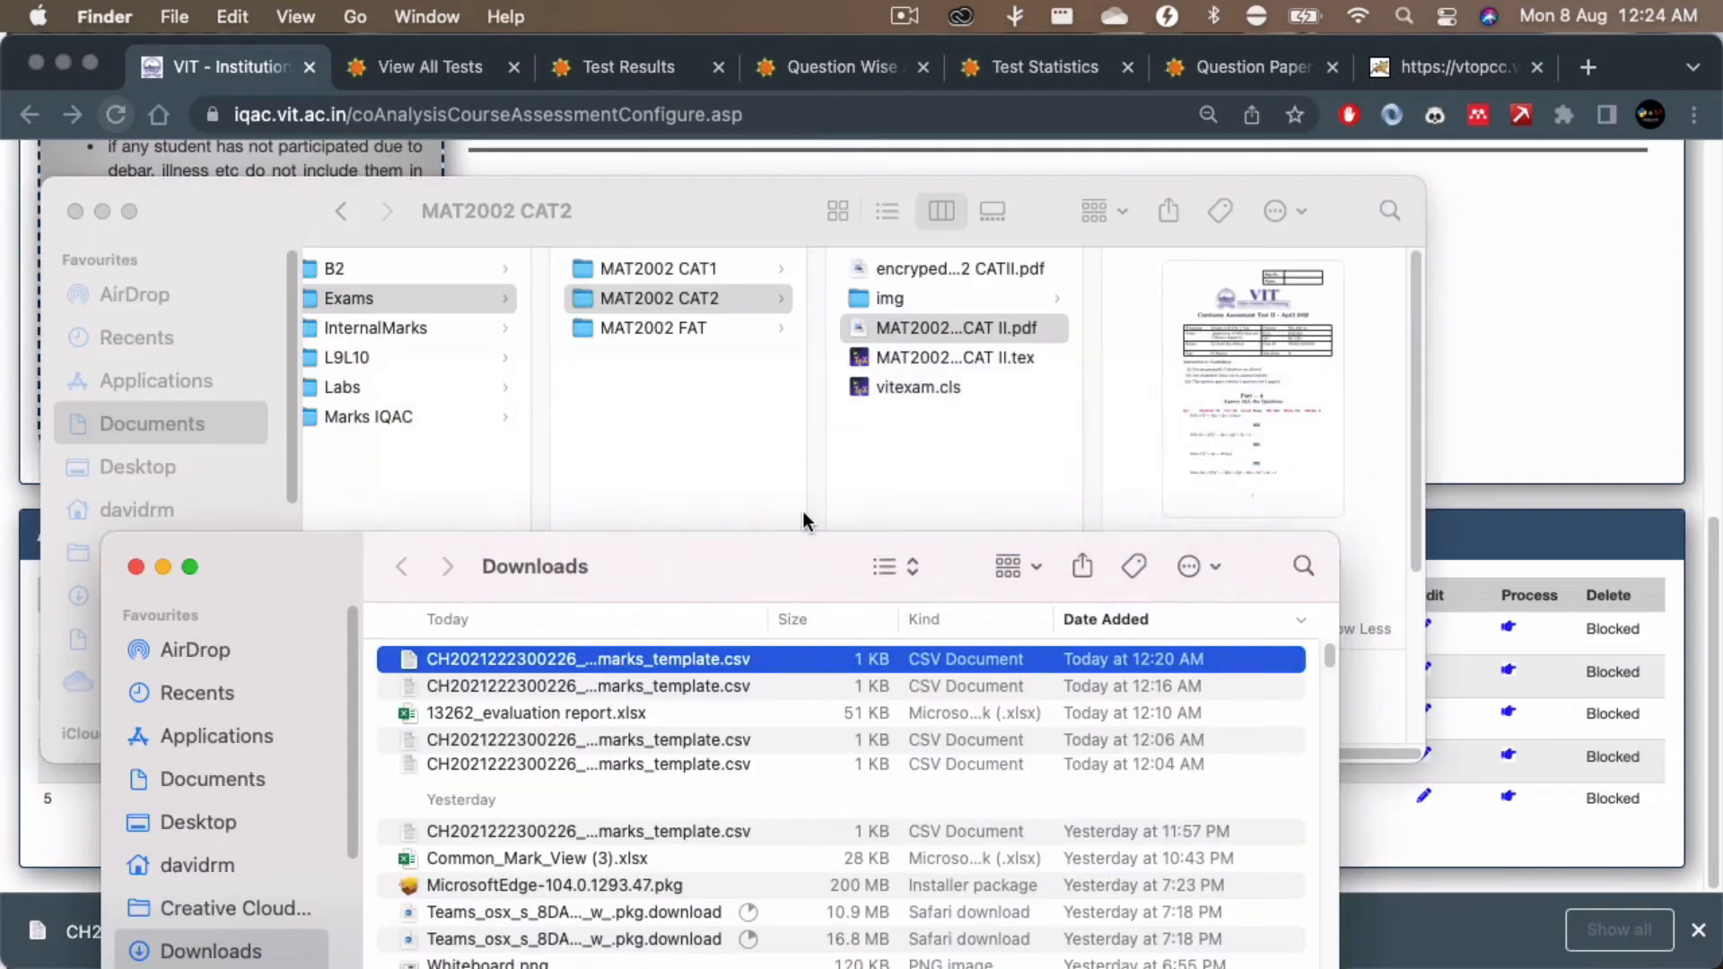
{"action": "left_click", "coordinate": [413, 409]}
{"action": "left_click", "coordinate": [413, 409]}
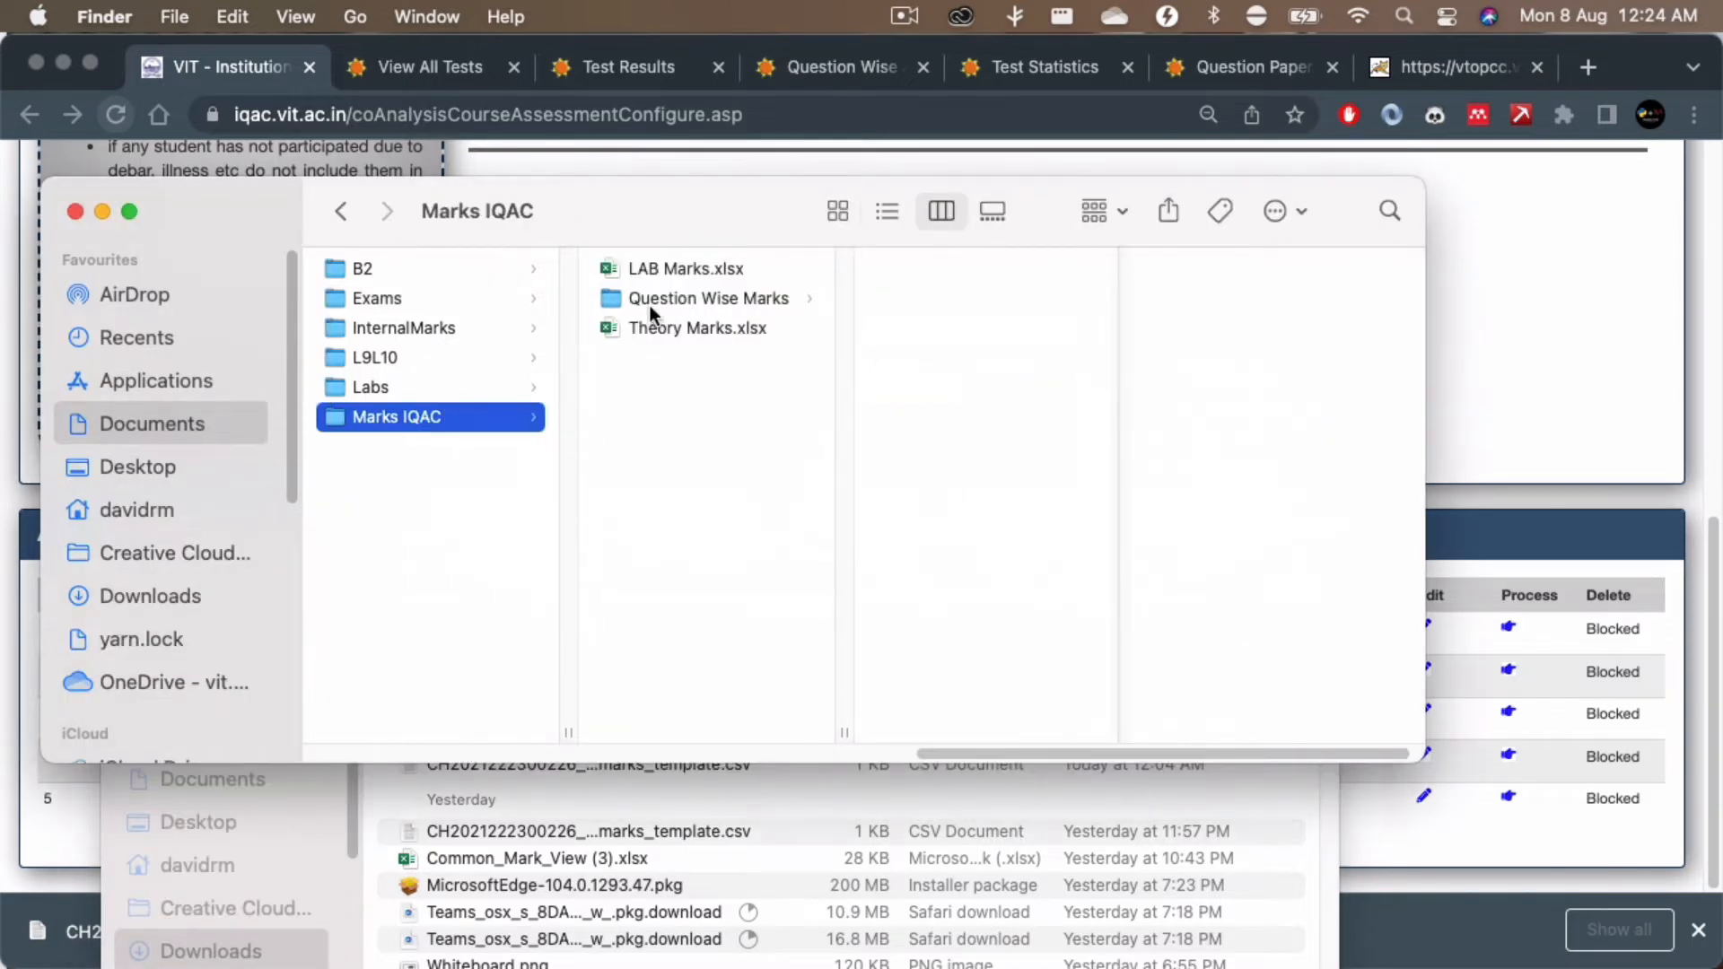
{"action": "left_click", "coordinate": [695, 303]}
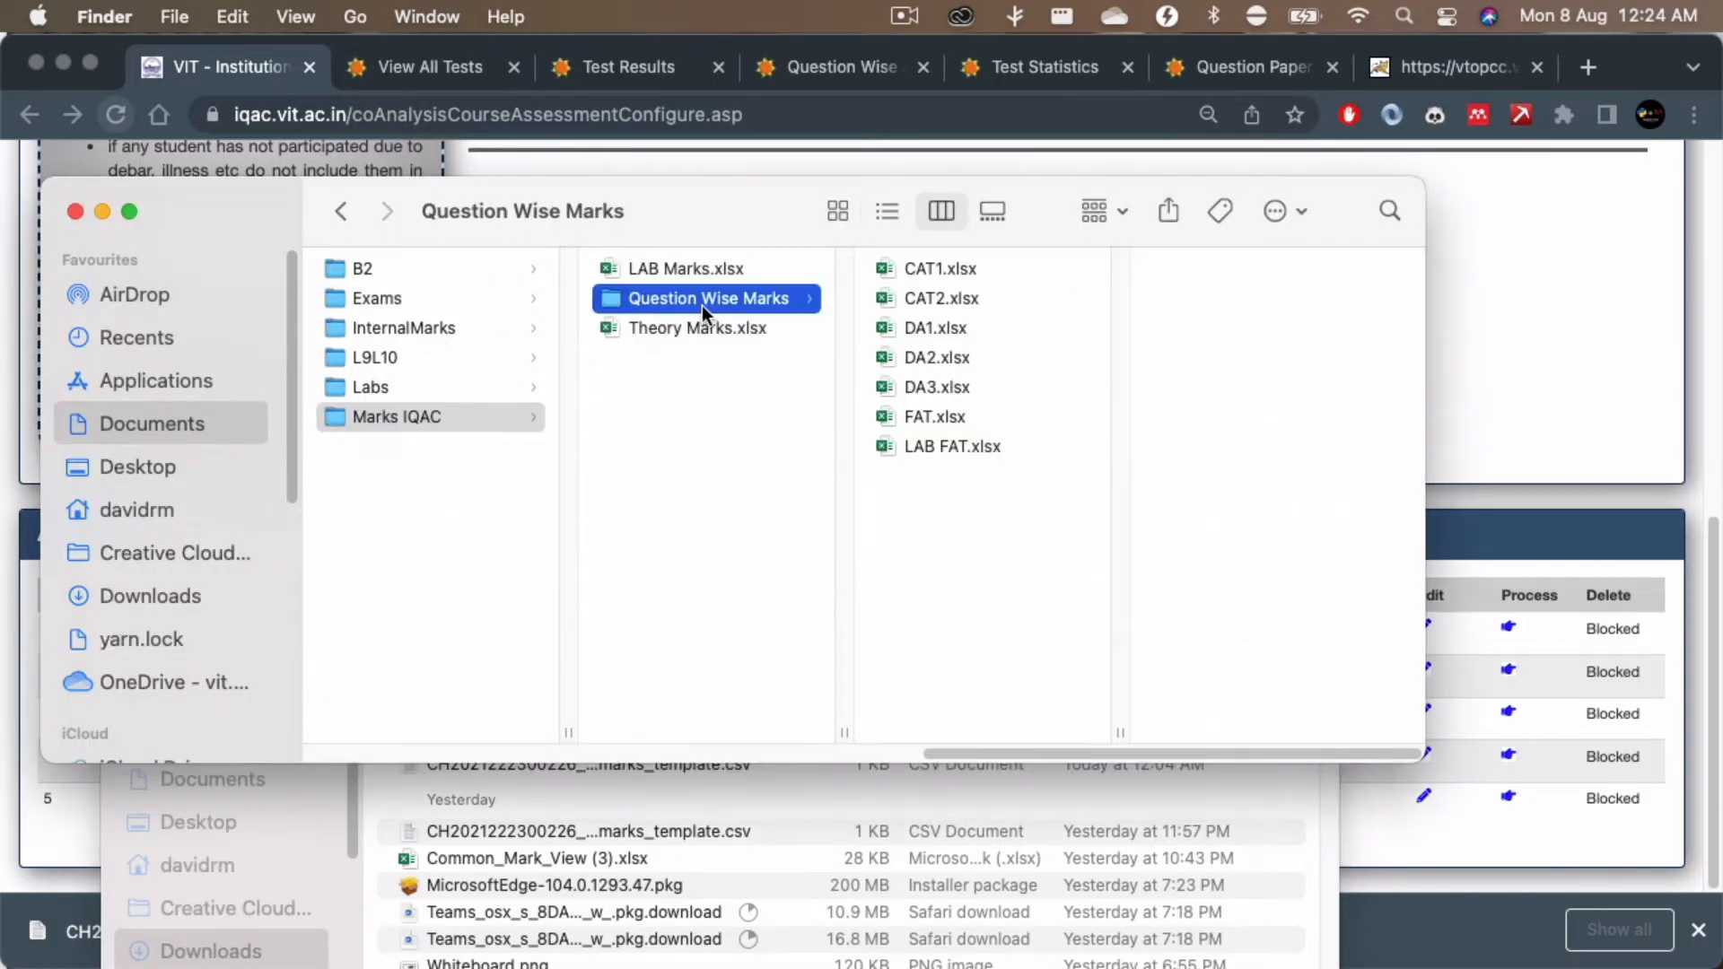
Step: Open the FAT.xlsx workbook from the Question Wise Marks folder
{"action": "left_click", "coordinate": [969, 268]}
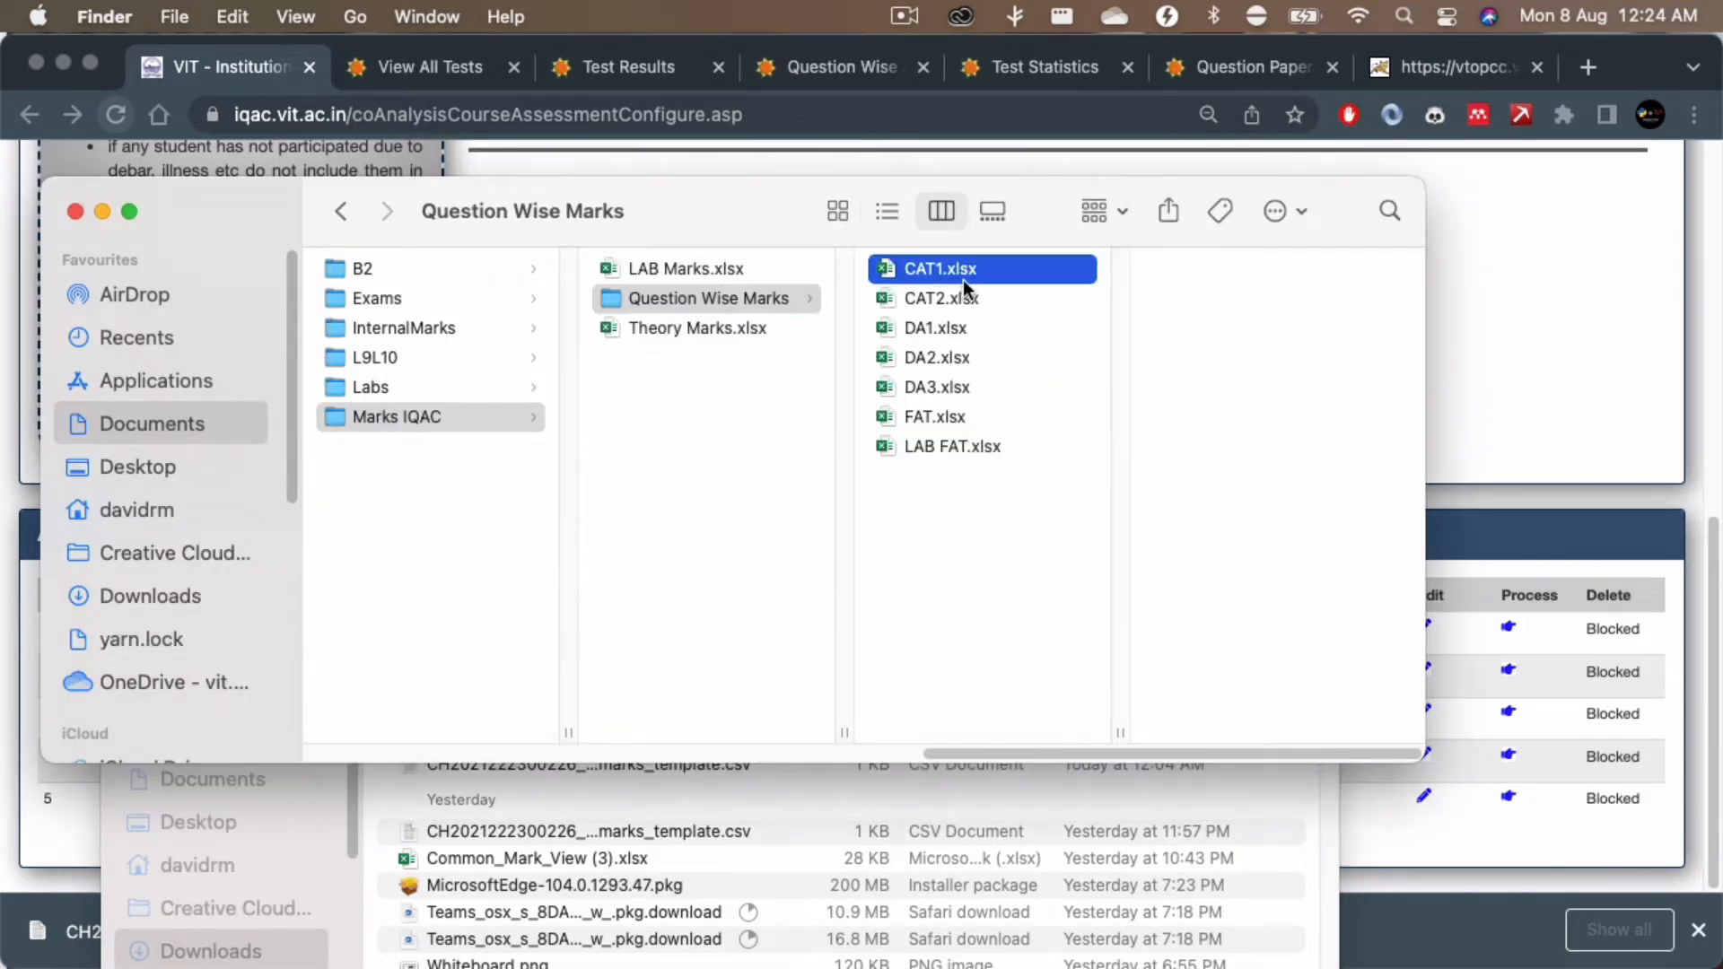
{"action": "left_click", "coordinate": [916, 395], "text": "shift"}
{"action": "left_click", "coordinate": [913, 467]}
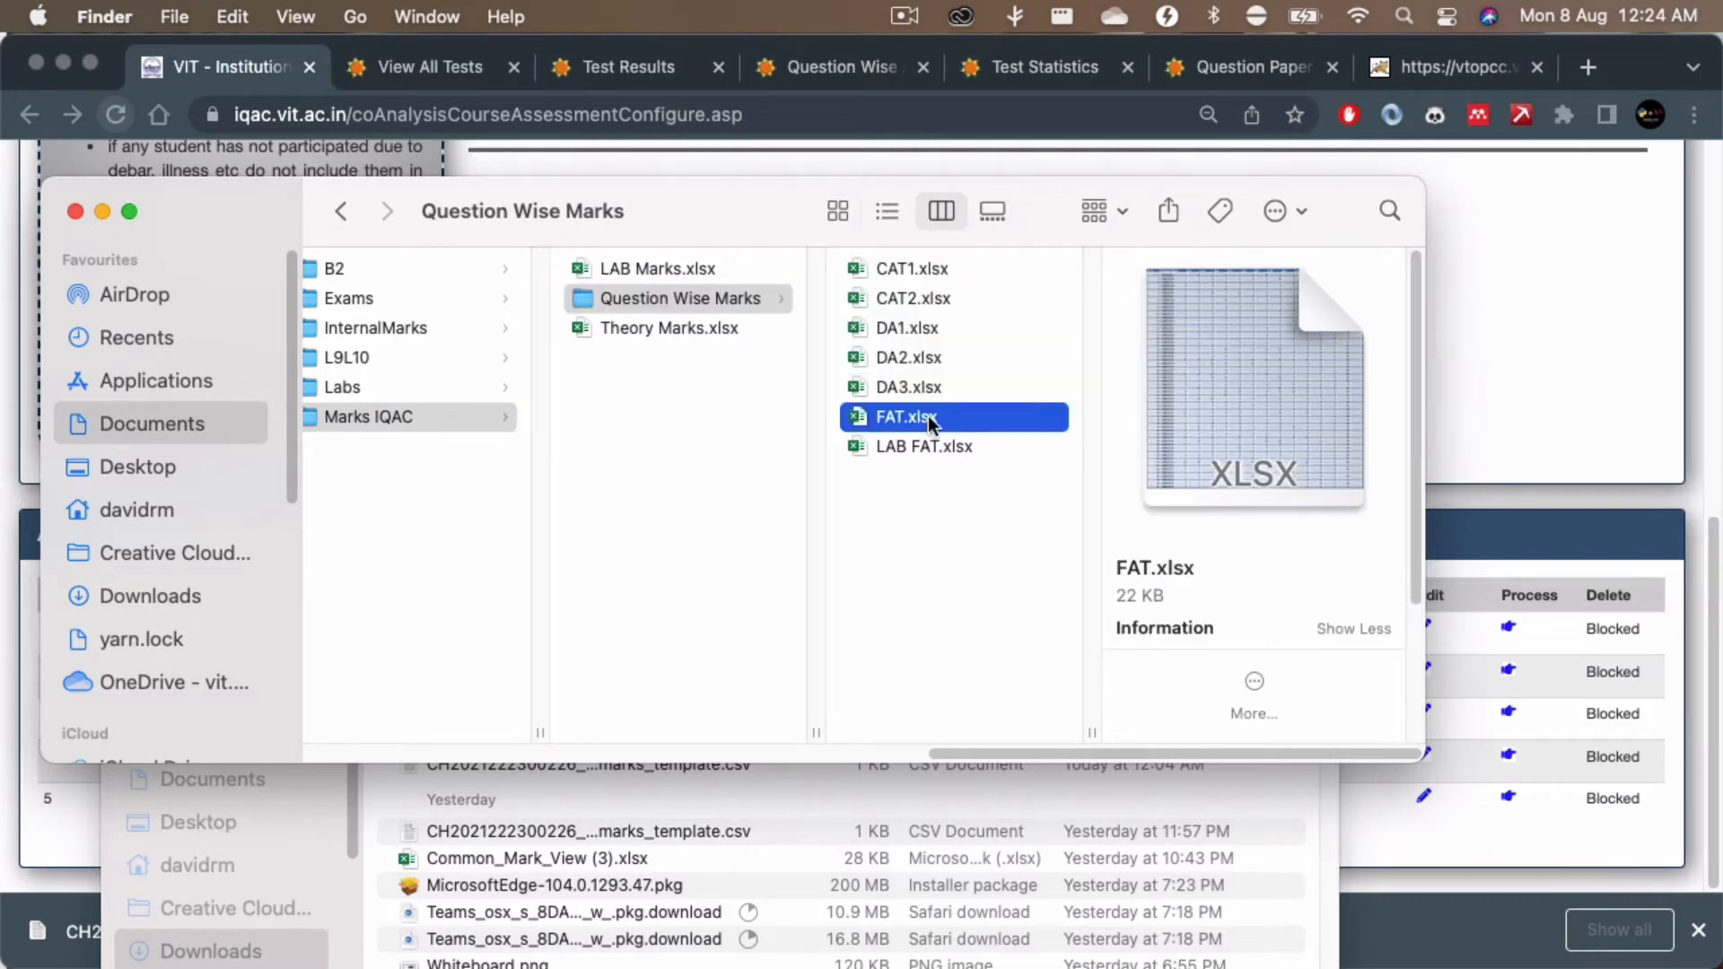
{"action": "double_click", "coordinate": [928, 418]}
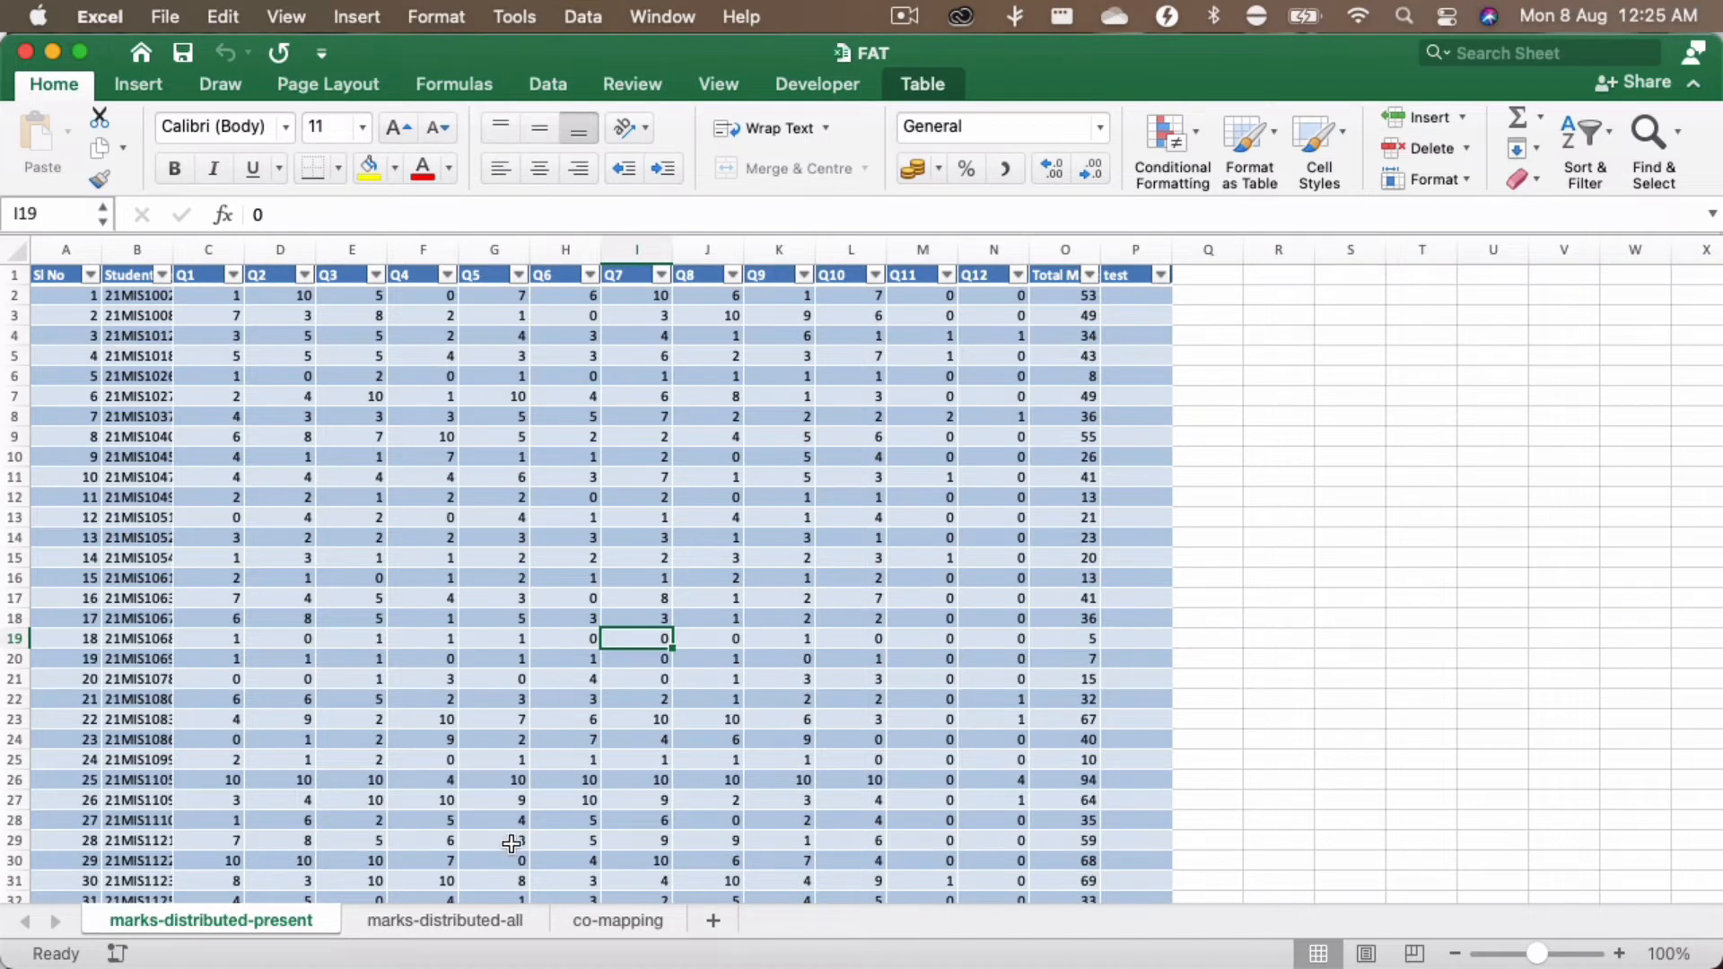
Step: Select the question headers Q1 to Q12 in the marks-distributed-present sheet
{"action": "left_click", "coordinate": [205, 274]}
{"action": "left_click", "coordinate": [978, 272], "text": "shift"}
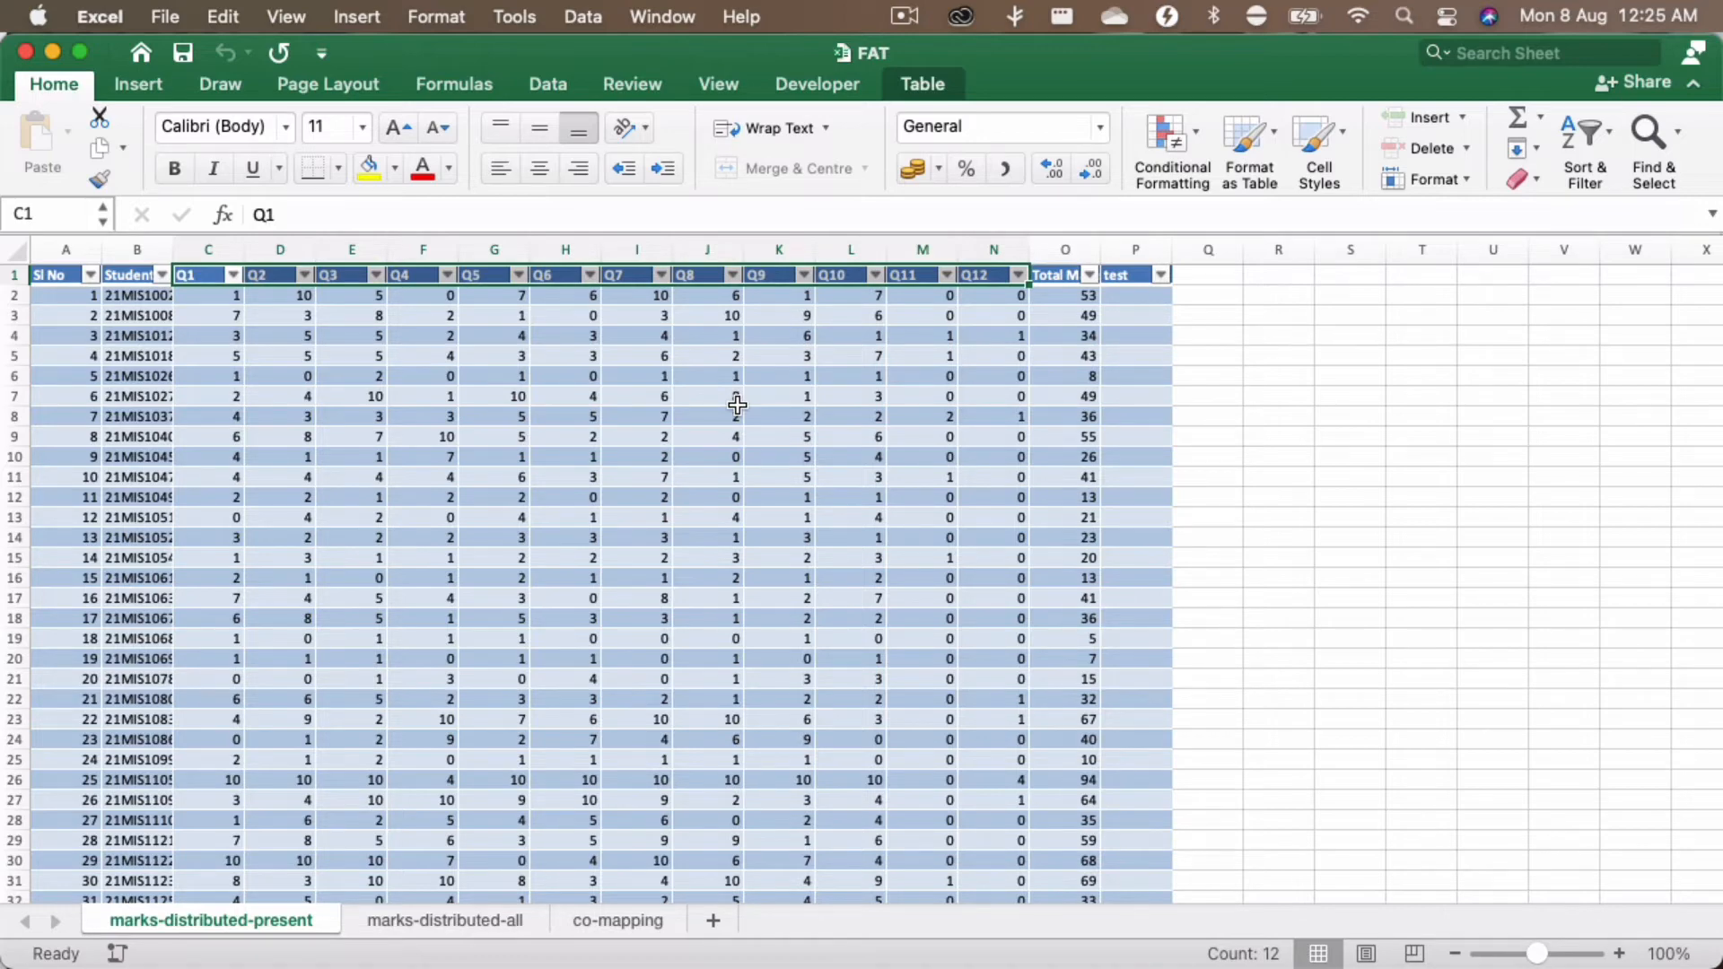
Step: Switch to Chrome and set the assessment type to Final Assessment Test on the MAT2002 configuration page
{"action": "key", "text": "super+Tab"}
{"action": "left_click", "coordinate": [830, 399]}
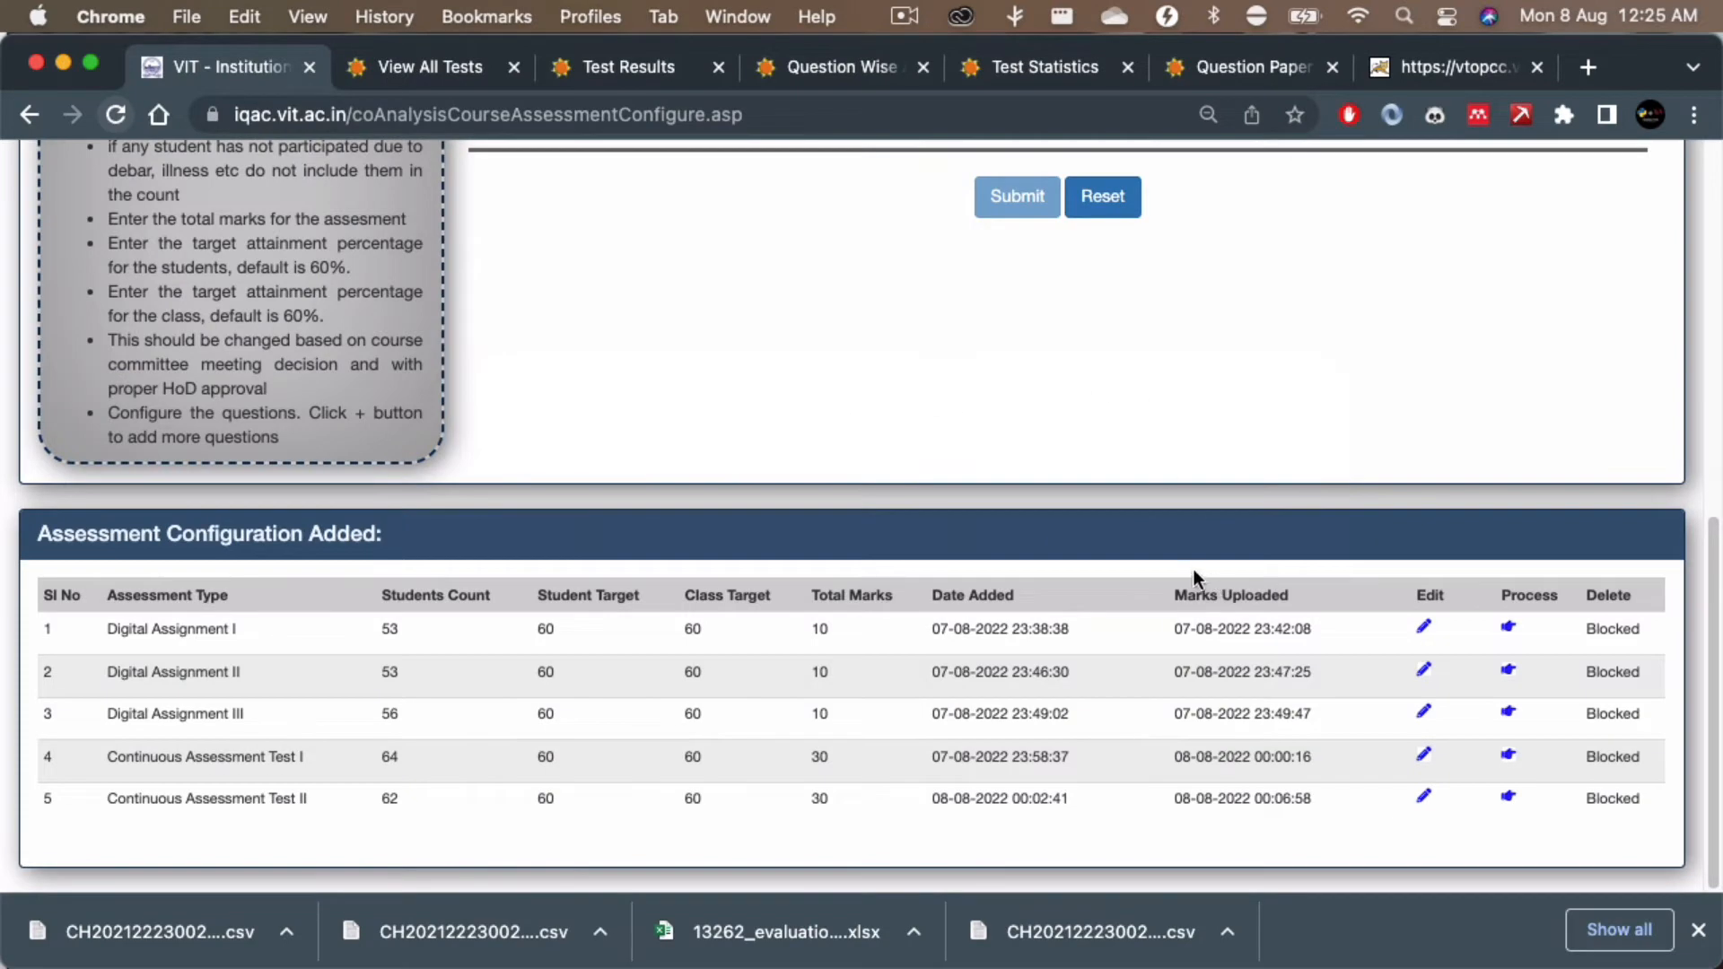
{"action": "scroll", "coordinate": [1194, 569], "scroll_direction": "up", "scroll_amount": 10}
{"action": "scroll", "coordinate": [681, 537], "scroll_direction": "down", "scroll_amount": 1}
{"action": "left_click", "coordinate": [681, 537]}
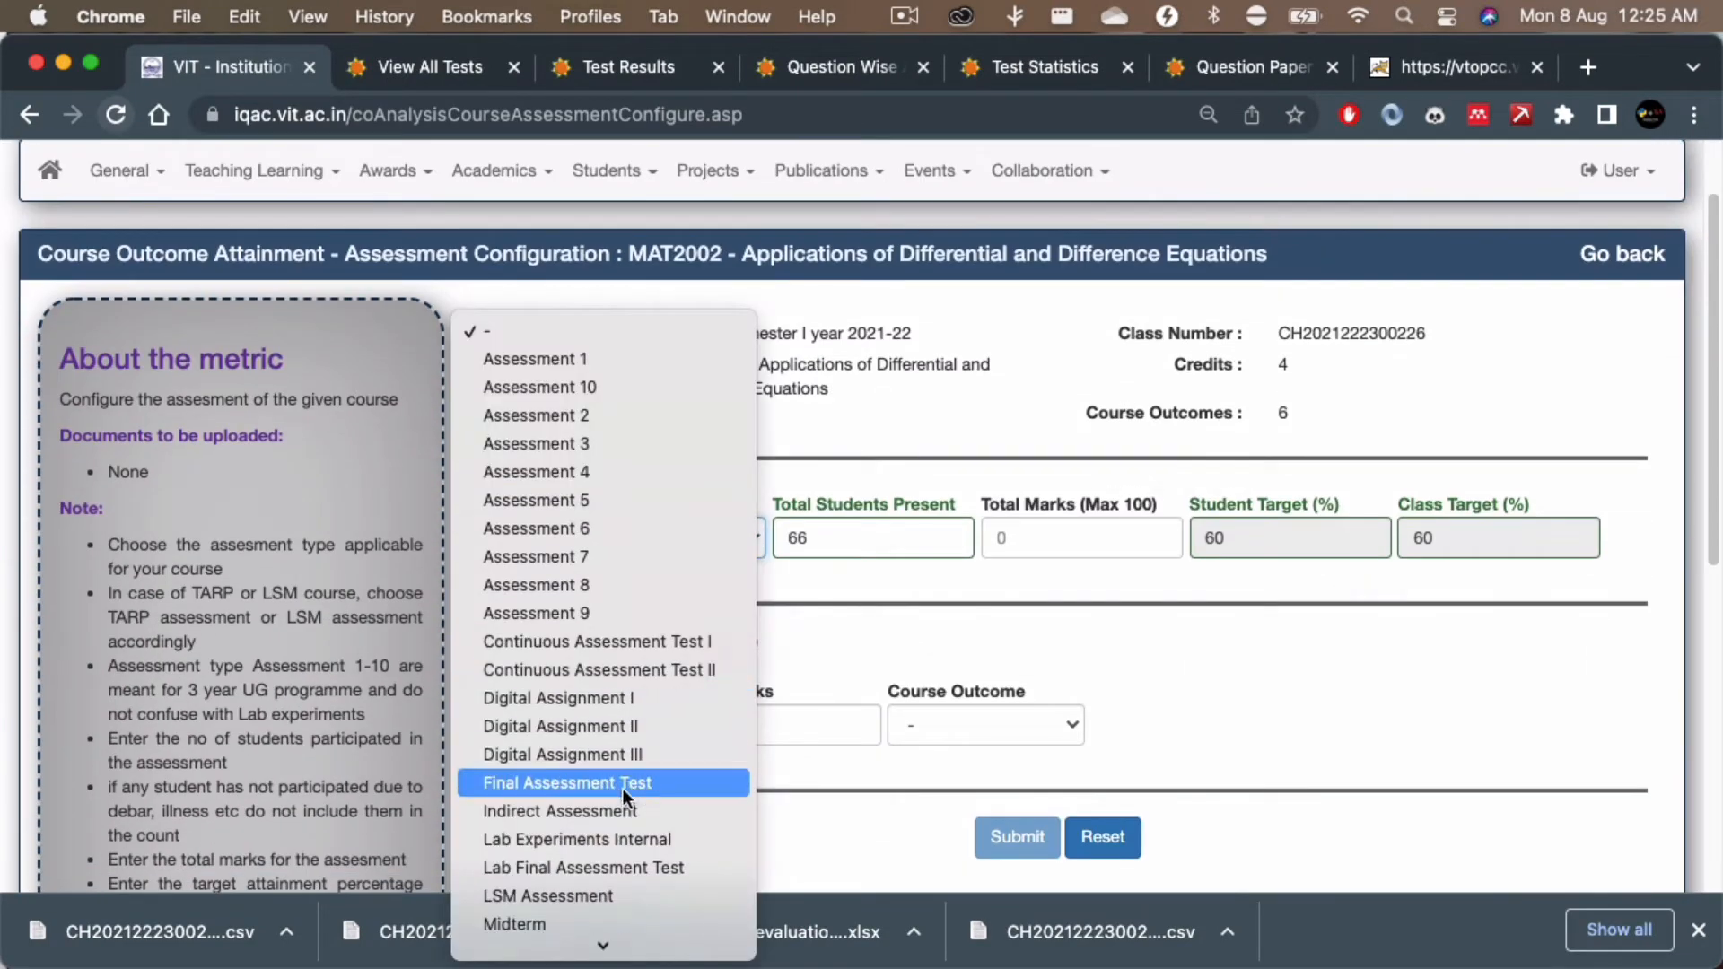
{"action": "left_click", "coordinate": [620, 785]}
Step: Check the student count in the FAT workbook, then set Total Students Present to 61 and Total Marks to 100
{"action": "key", "text": "super+Tab"}
{"action": "scroll", "coordinate": [263, 615], "scroll_direction": "down", "scroll_amount": 10}
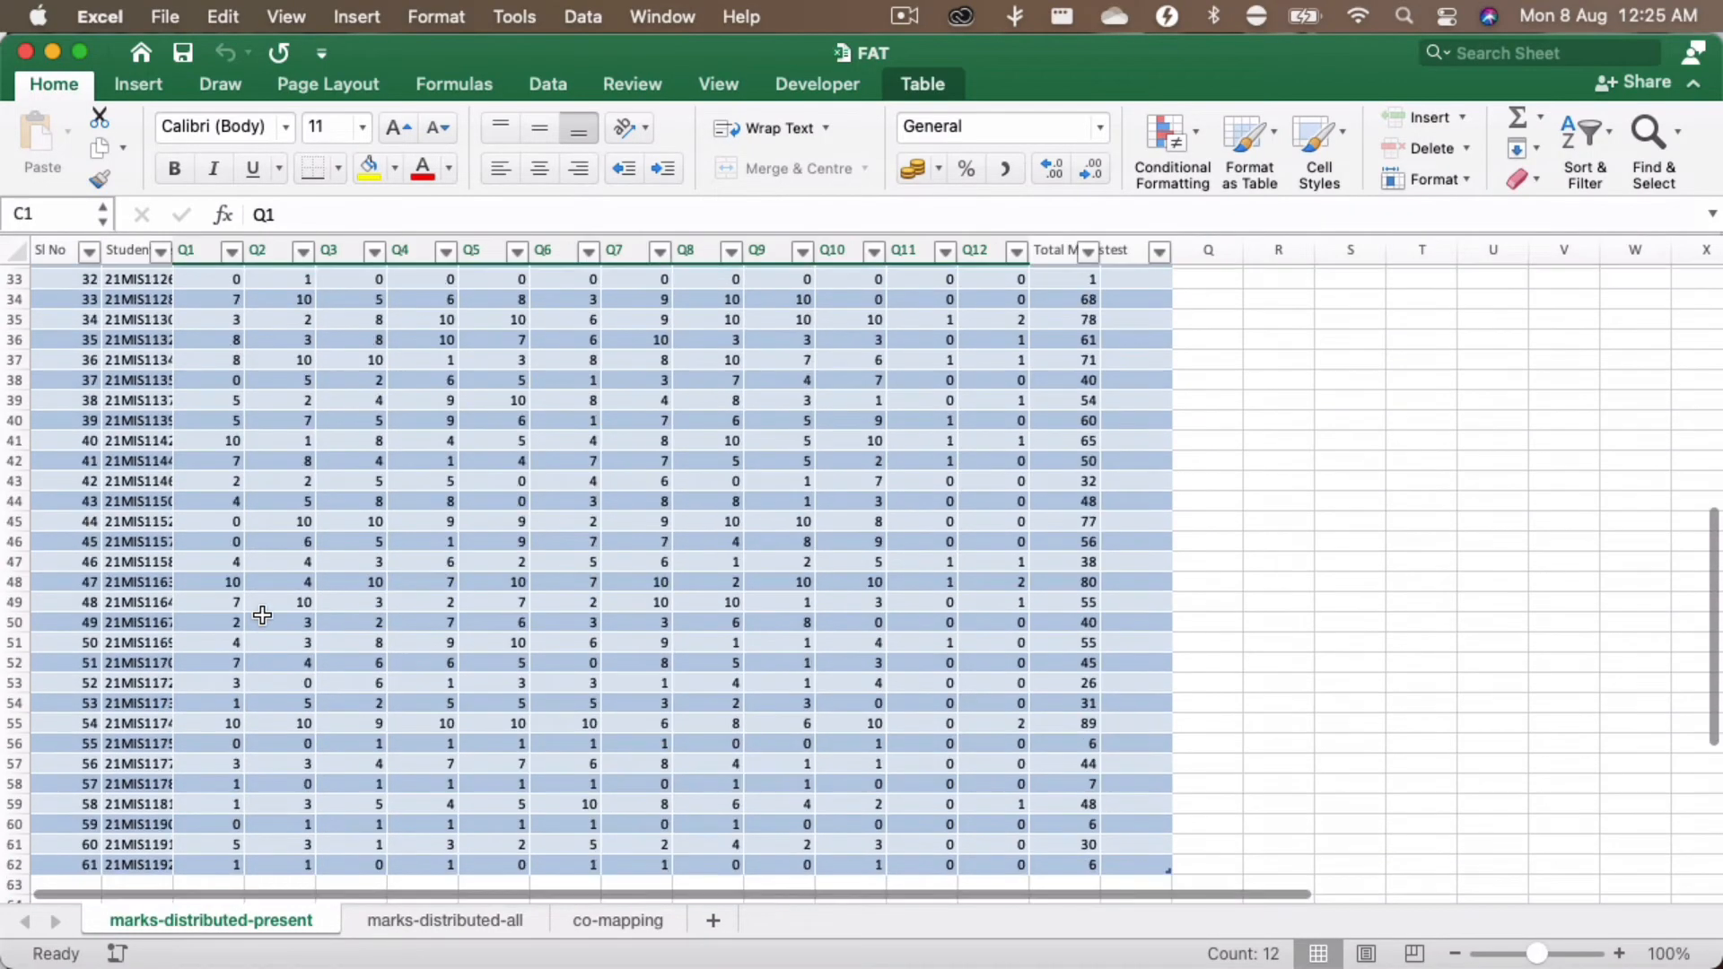
{"action": "key", "text": "super+Tab"}
{"action": "left_click", "coordinate": [815, 497]}
{"action": "type", "text": "61"}
{"action": "key", "text": "Tab"}
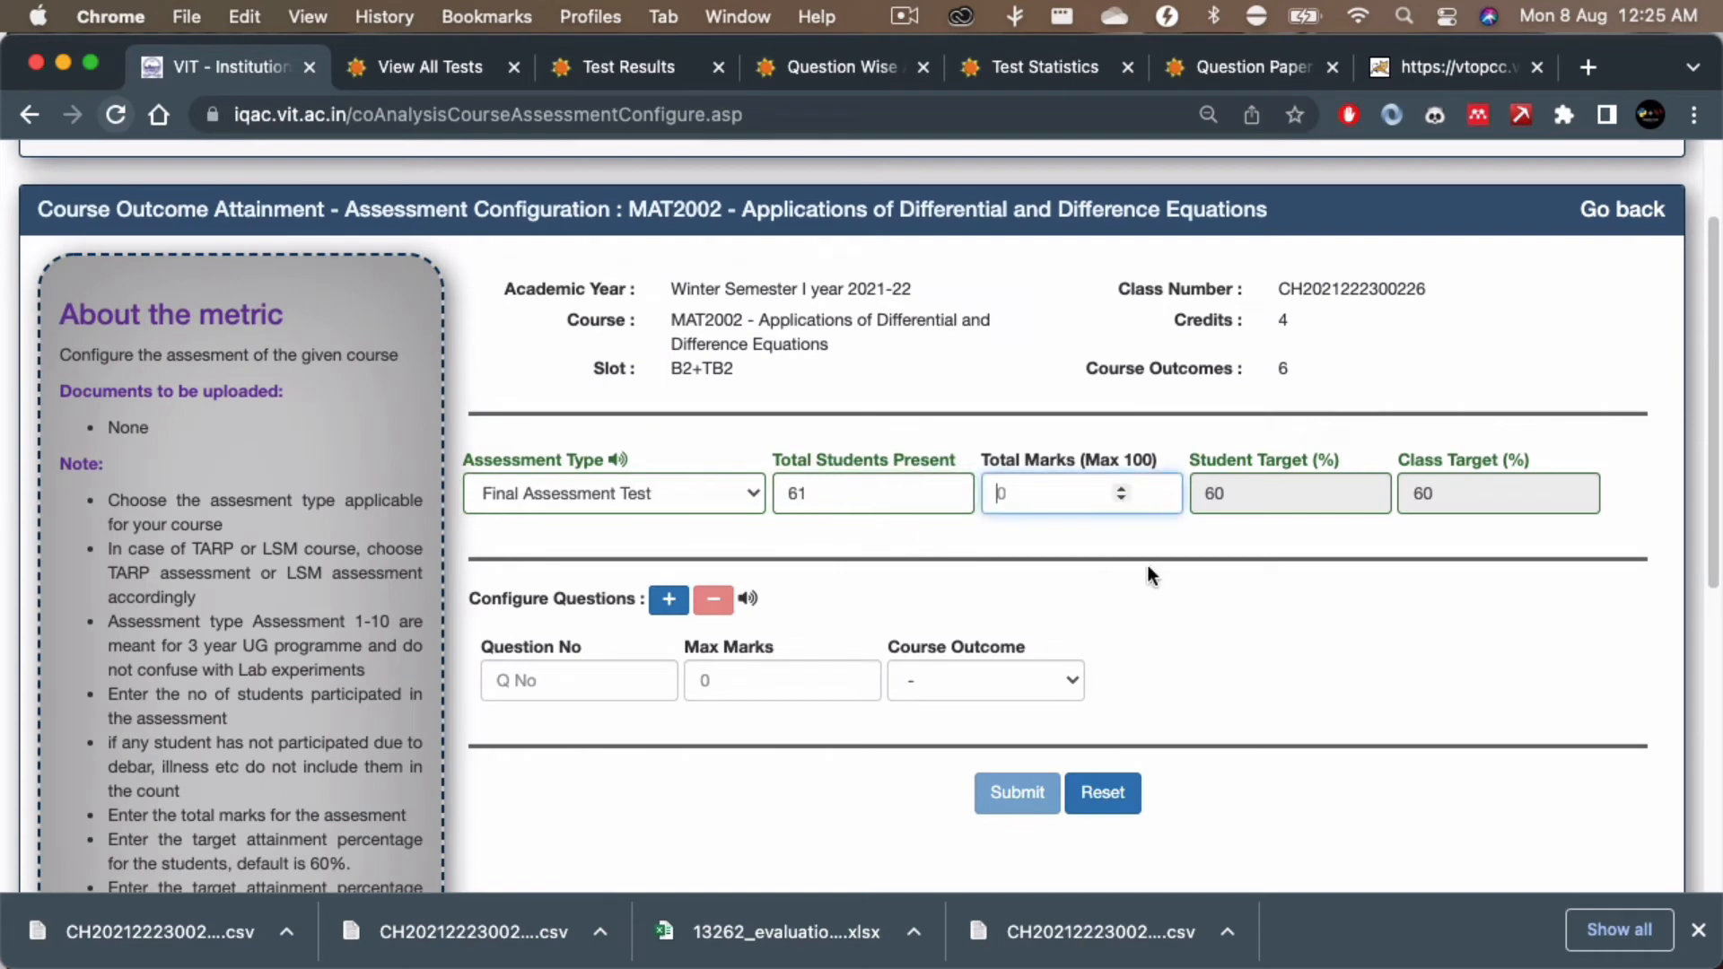
{"action": "type", "text": "100"}
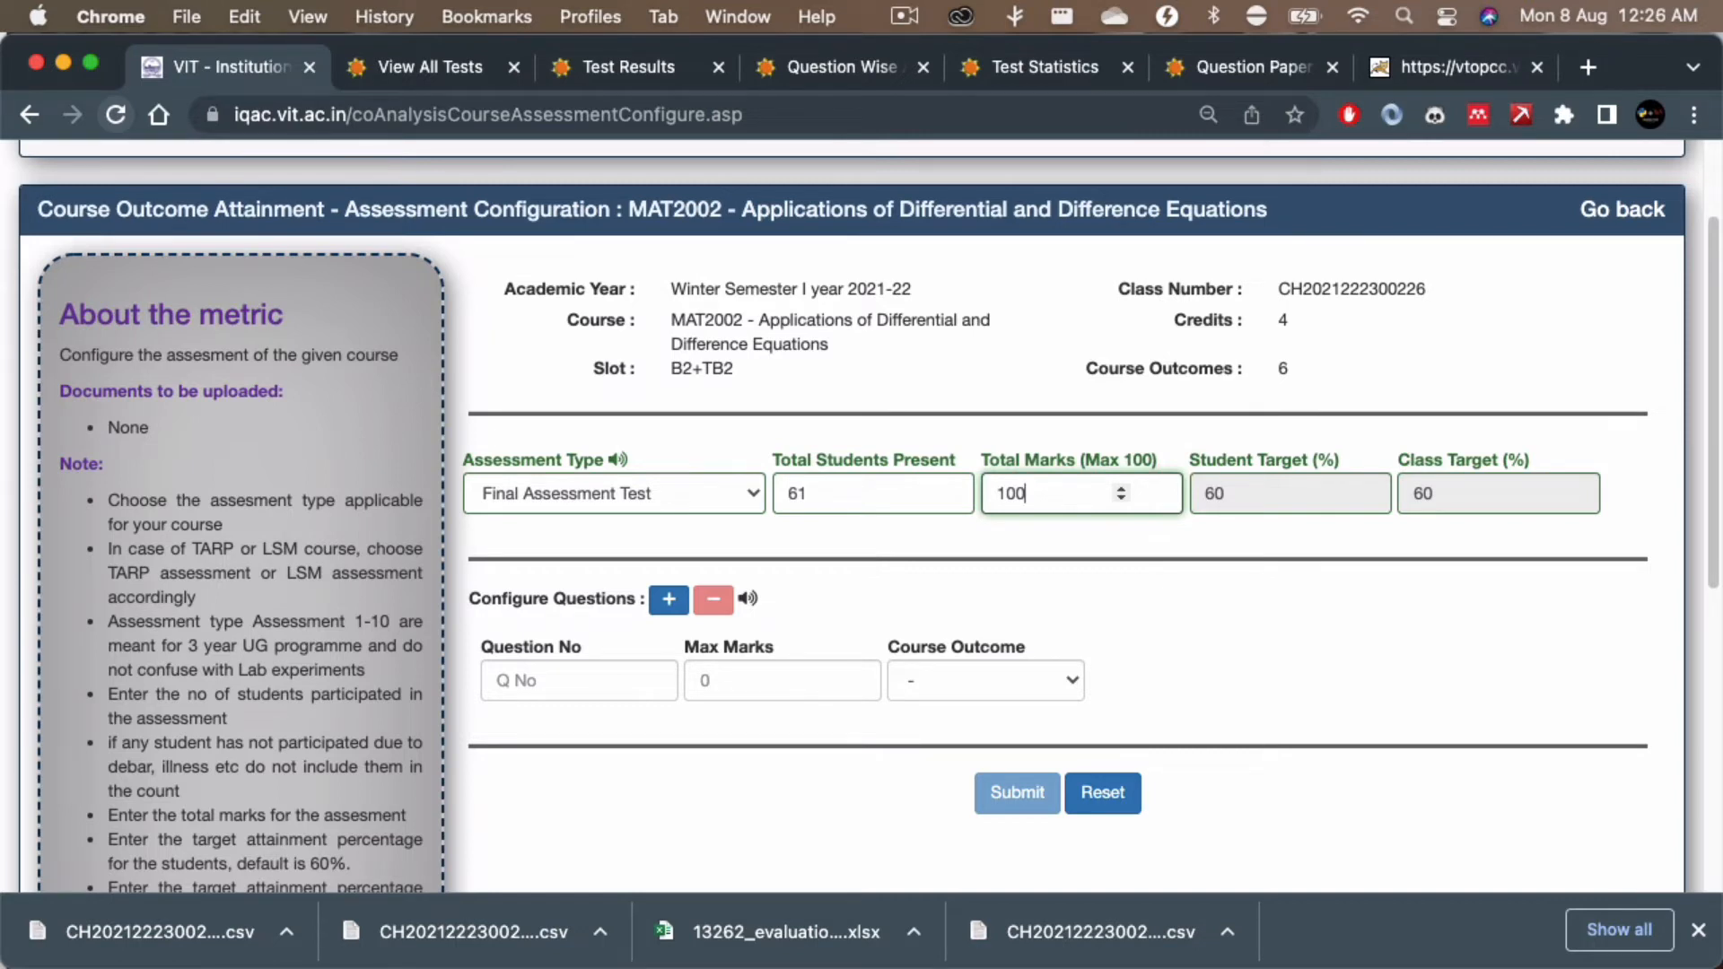
{"action": "left_click", "coordinate": [564, 682]}
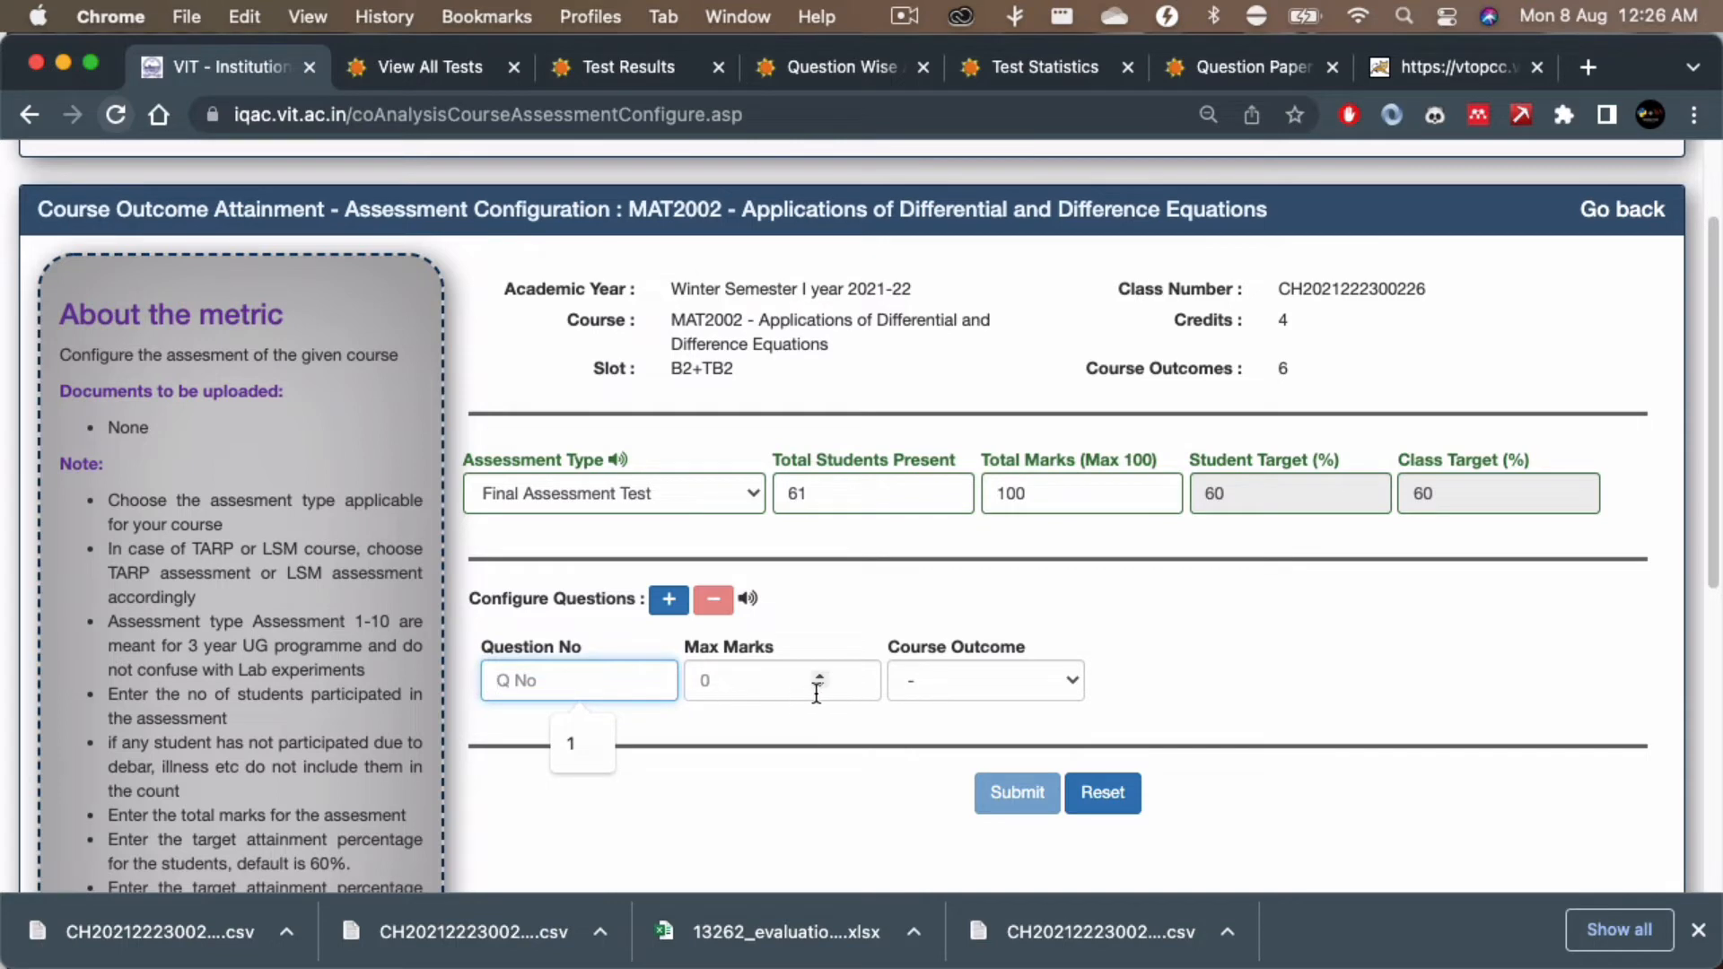
{"action": "left_click", "coordinate": [1041, 493]}
{"action": "left_click_drag", "start_coordinate": [1043, 493], "coordinate": [1004, 493]}
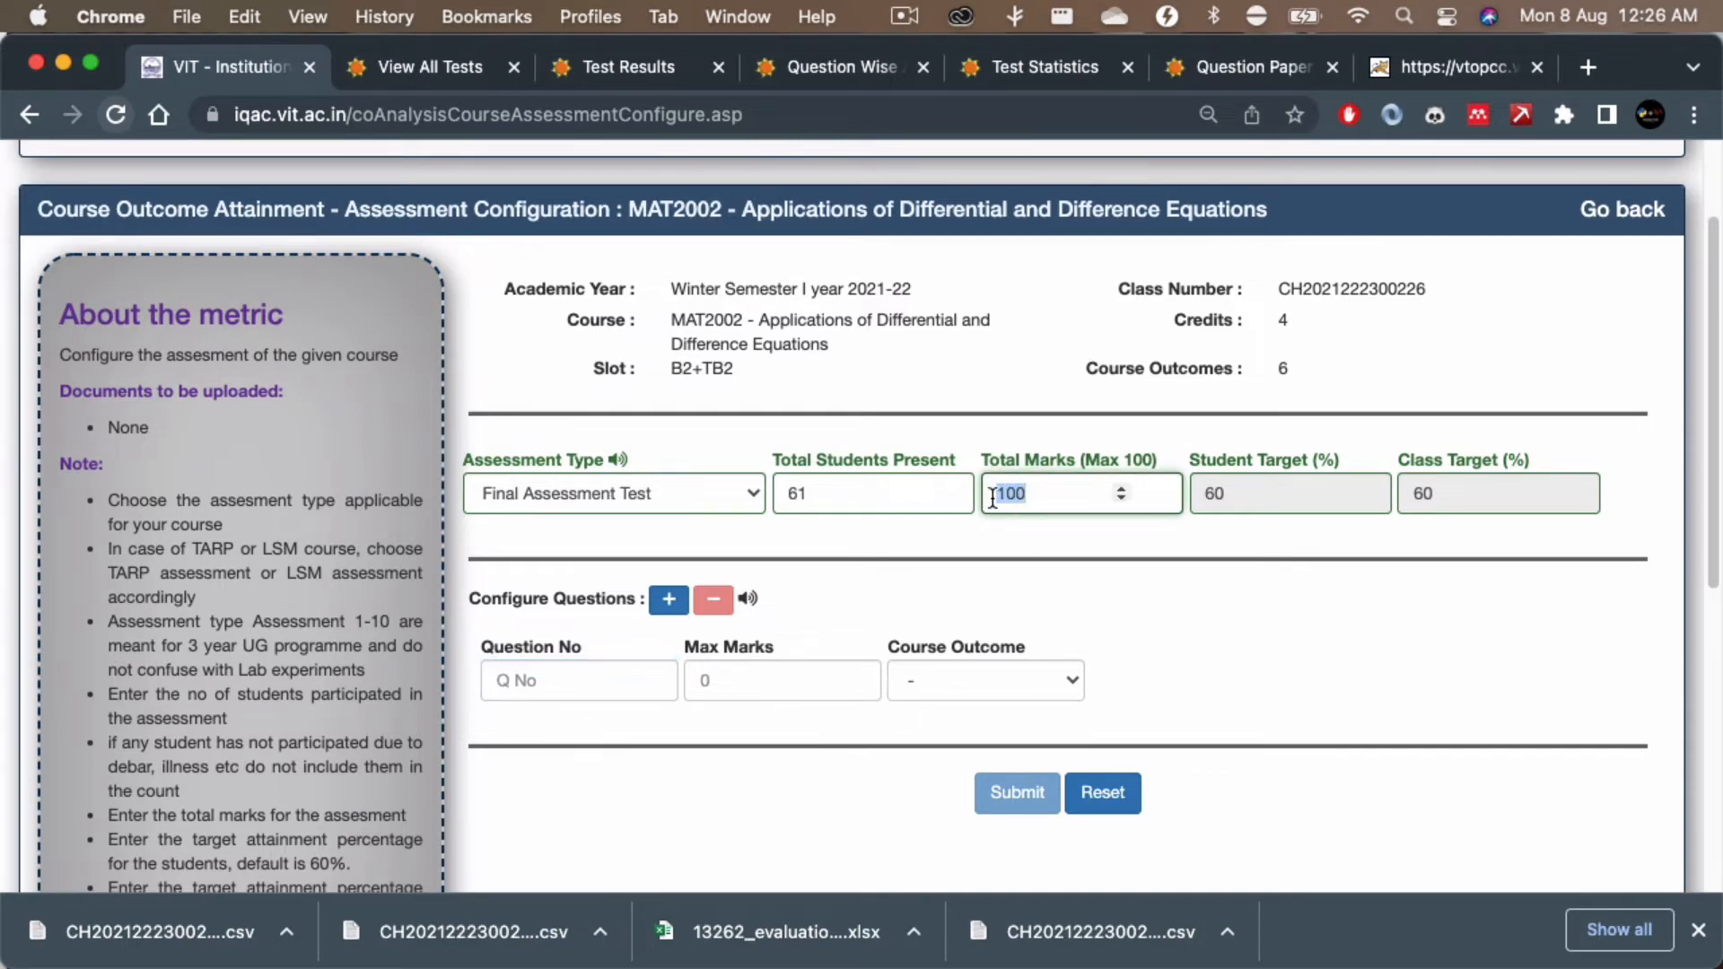
Step: Configure questions 1 to 12 with max marks and course outcomes, giving questions 1 and 2 10 marks under CO1 and question 3 10 under CO2
{"action": "scroll", "coordinate": [1129, 579], "scroll_direction": "down", "scroll_amount": 5}
{"action": "left_click", "coordinate": [600, 475]}
{"action": "type", "text": "1"}
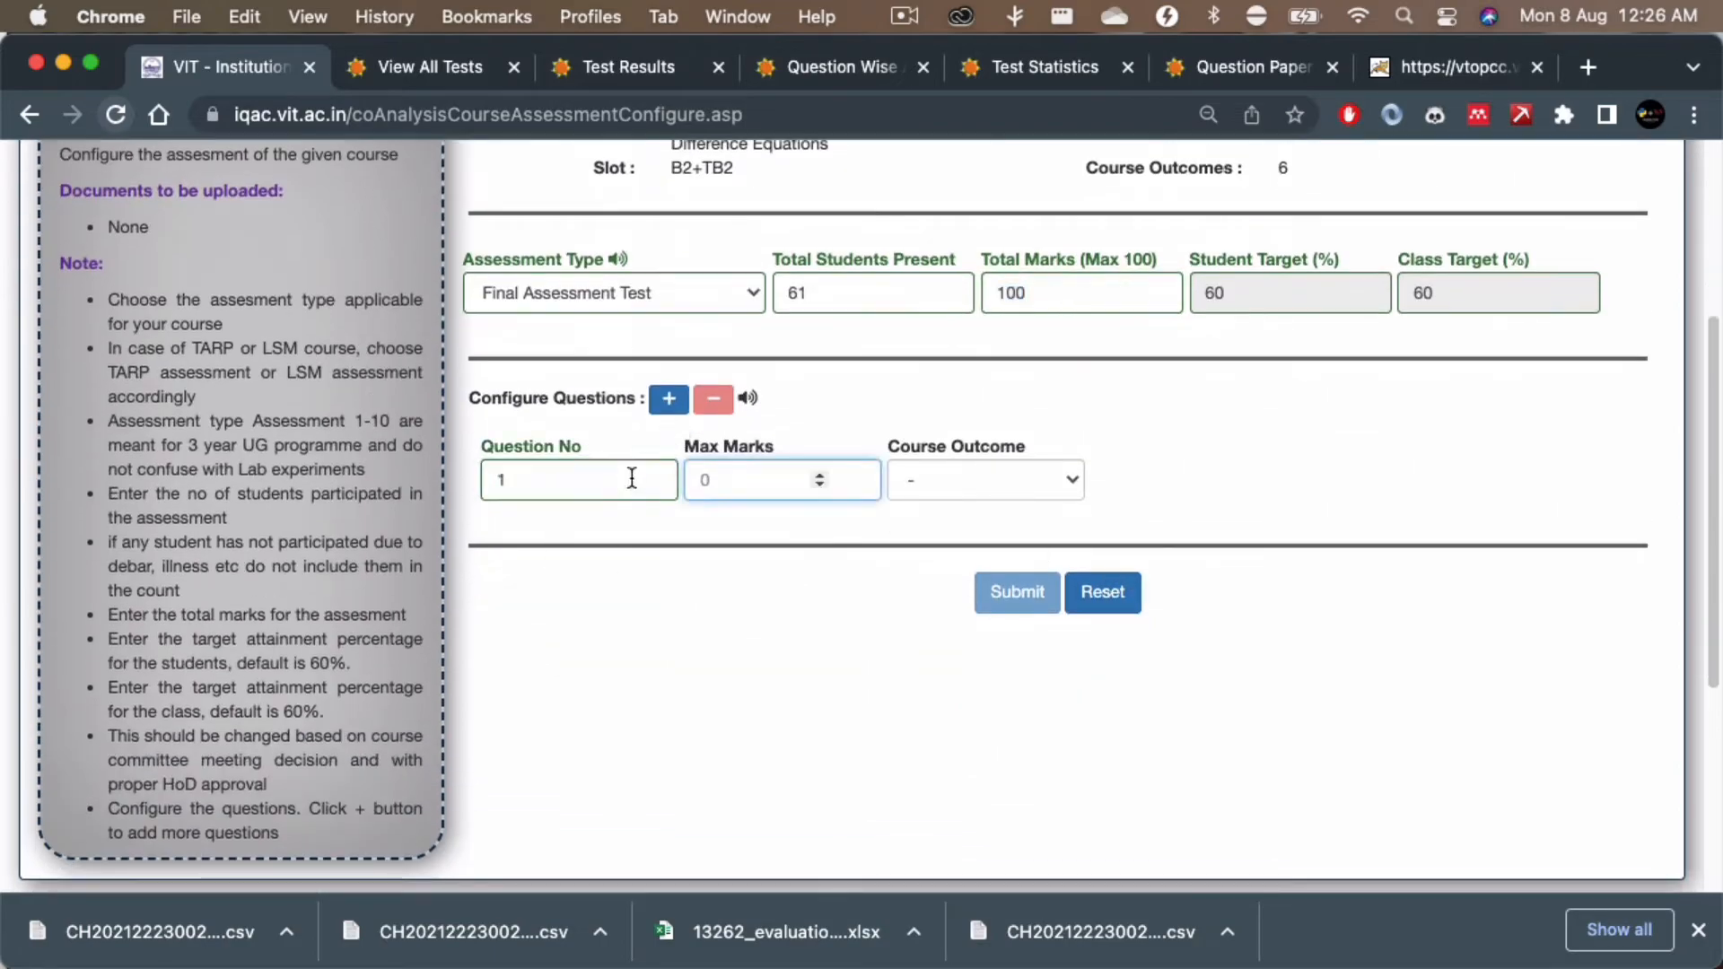
{"action": "key", "text": "Tab"}
{"action": "type", "text": "10"}
{"action": "left_click", "coordinate": [668, 399]}
{"action": "type", "text": "2"}
{"action": "key", "text": "Tab"}
{"action": "type", "text": "10"}
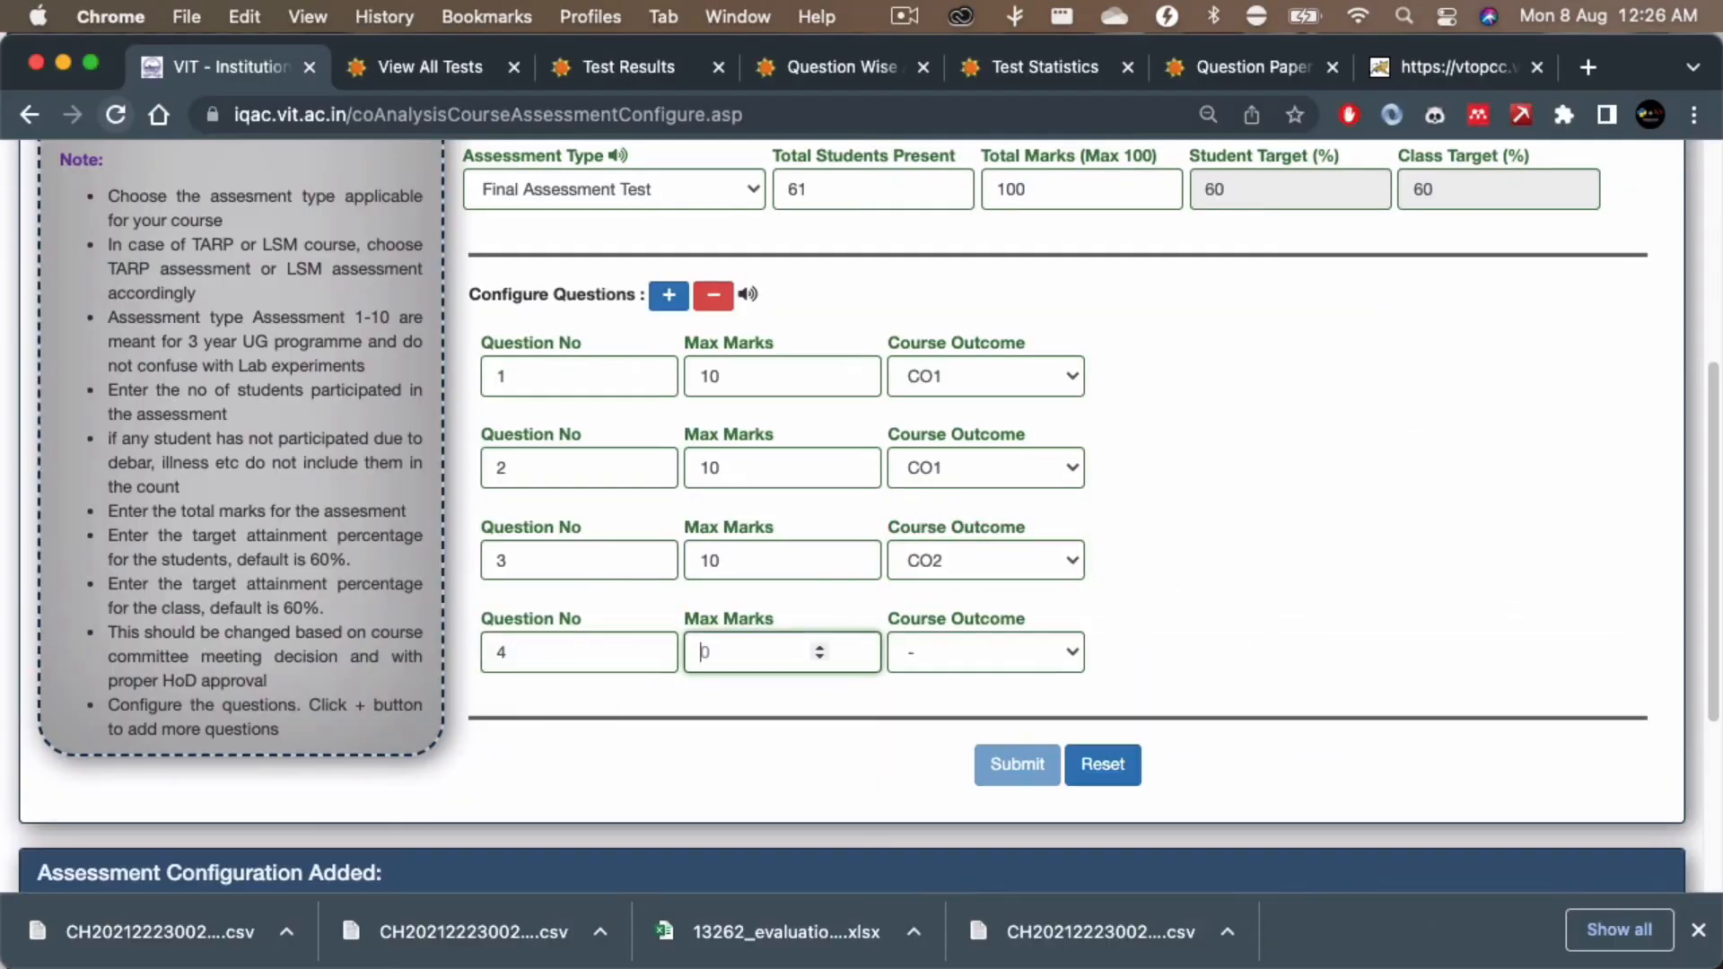
{"action": "type", "text": "0"}
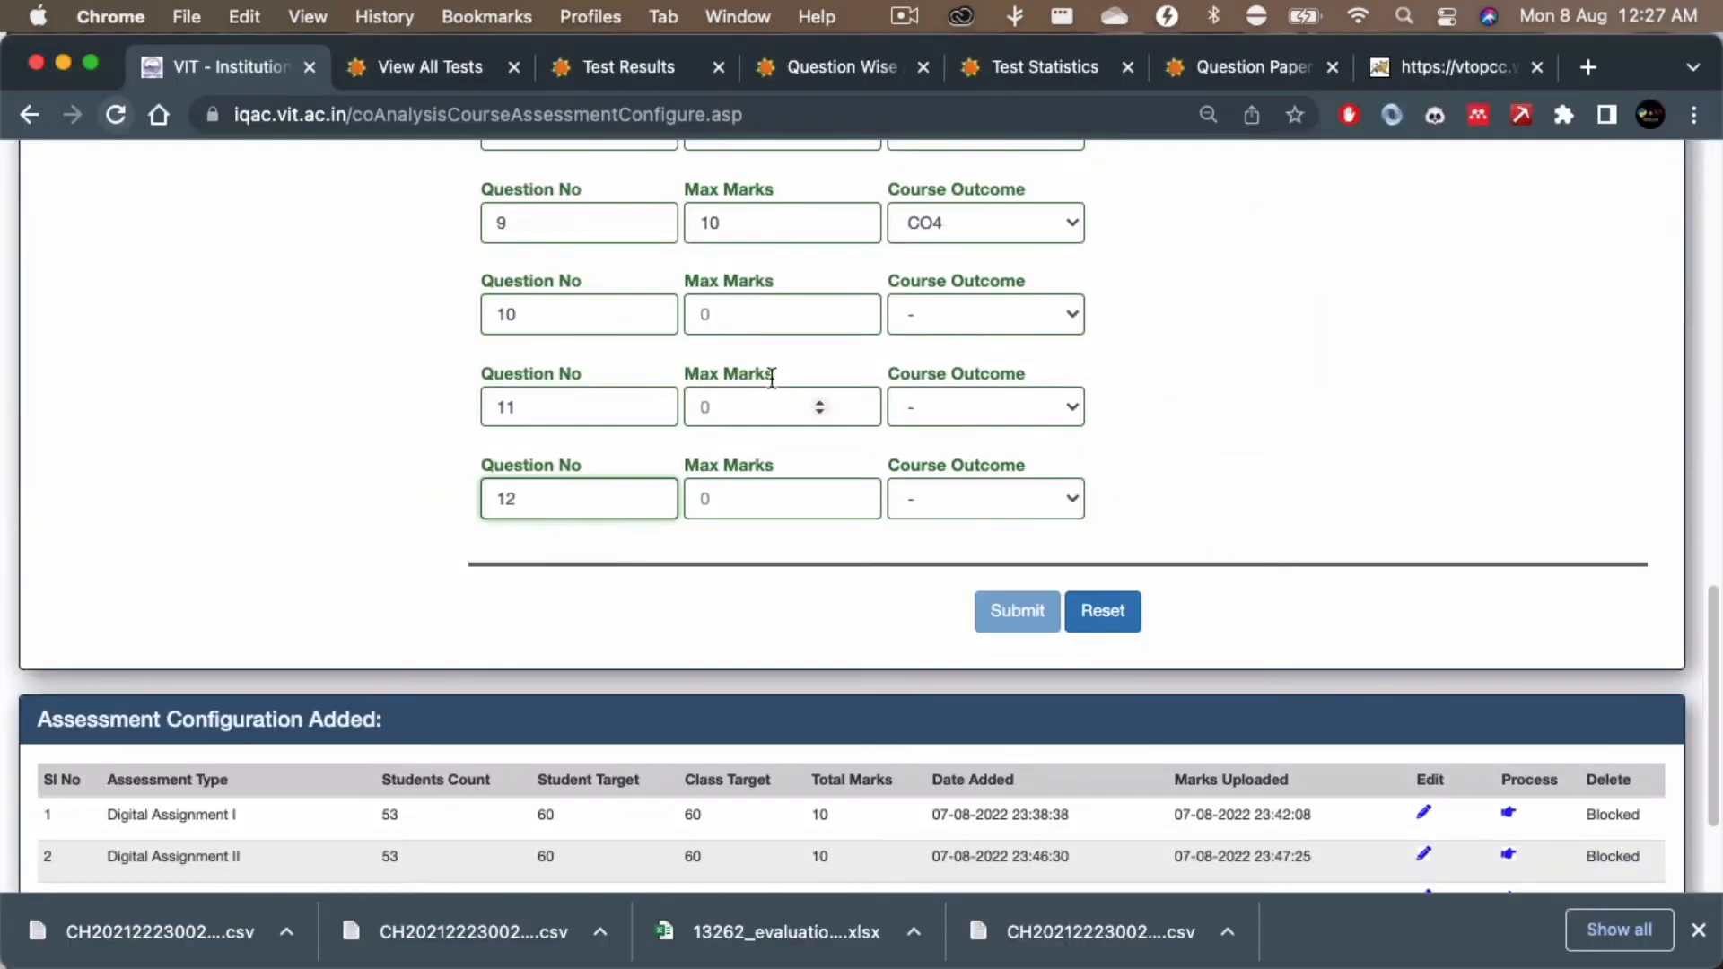
{"action": "left_click", "coordinate": [986, 499]}
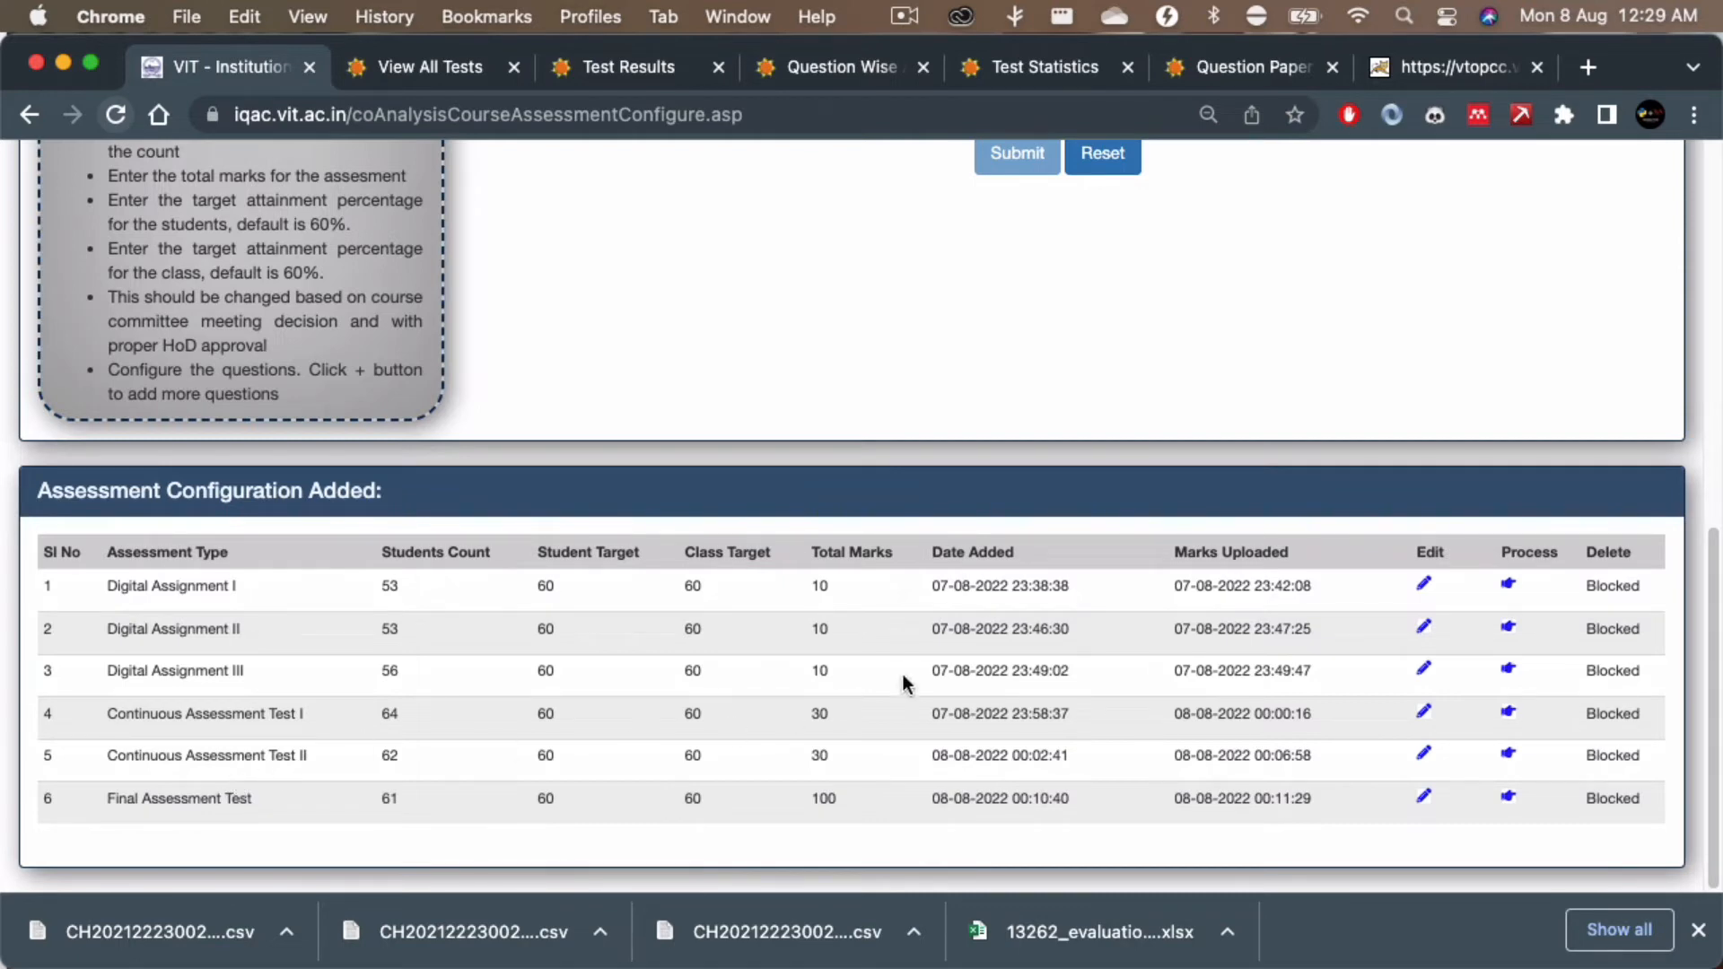
Step: Open the assessment configuration of MAT2002 - Applications of Differential and Difference Equations from the list of courses handled
{"action": "scroll", "coordinate": [906, 662], "scroll_direction": "up", "scroll_amount": 3}
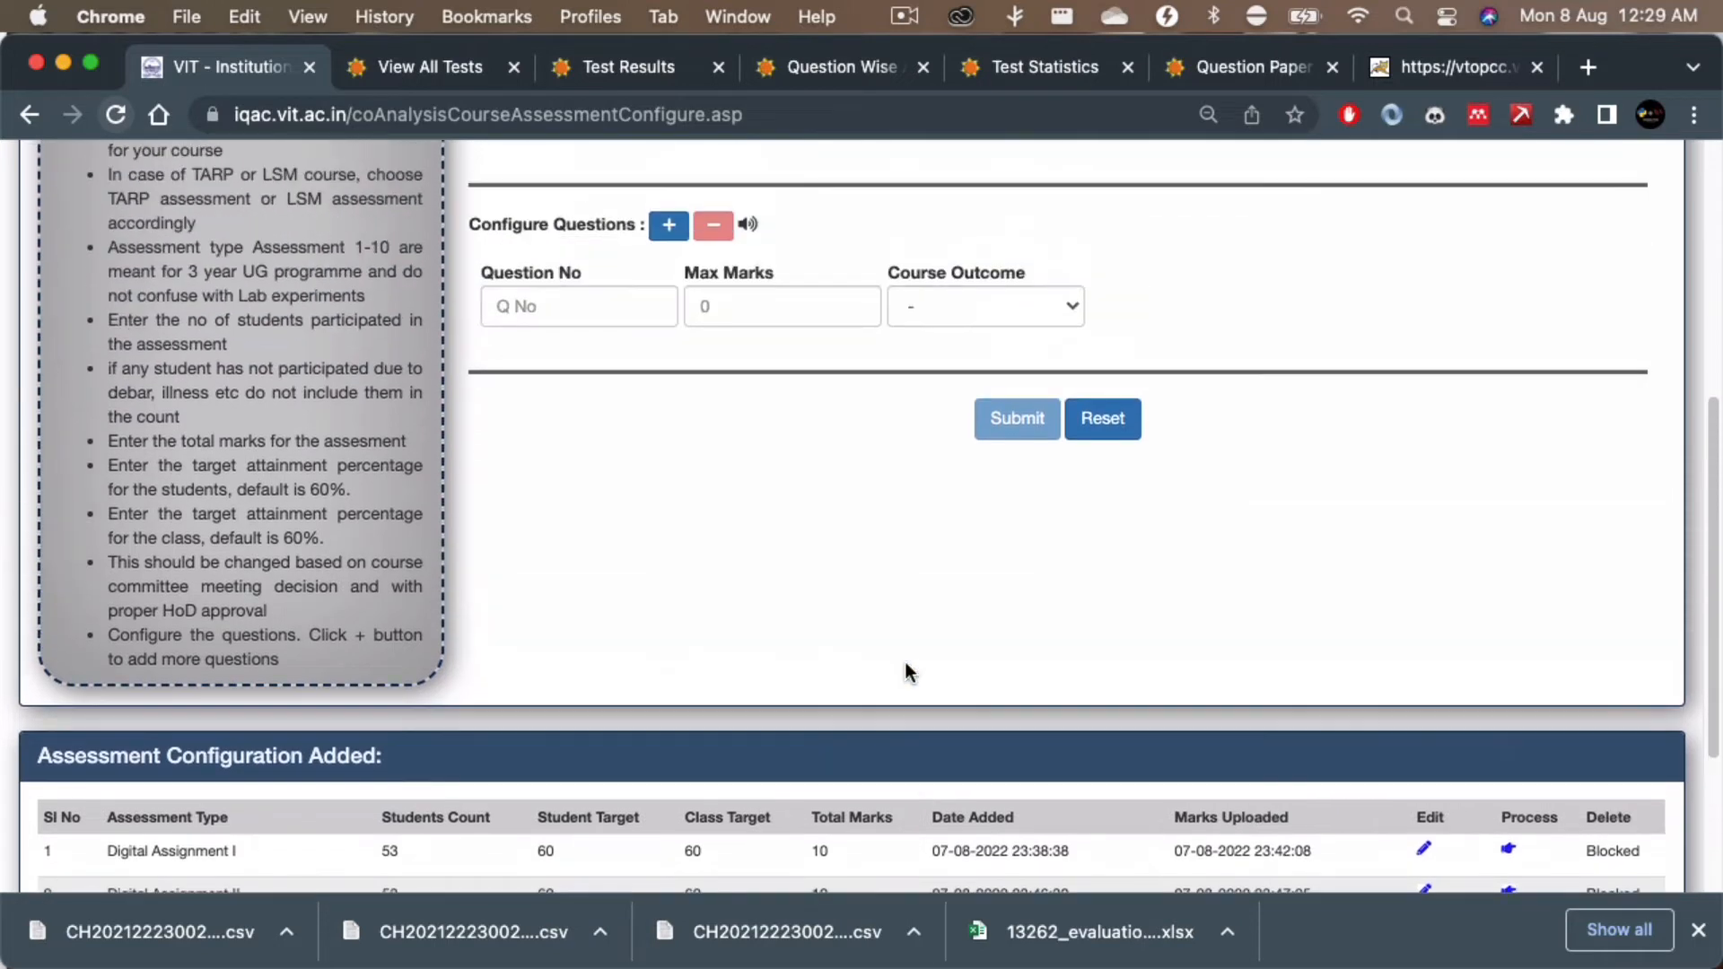
{"action": "scroll", "coordinate": [907, 663], "scroll_direction": "up", "scroll_amount": 5}
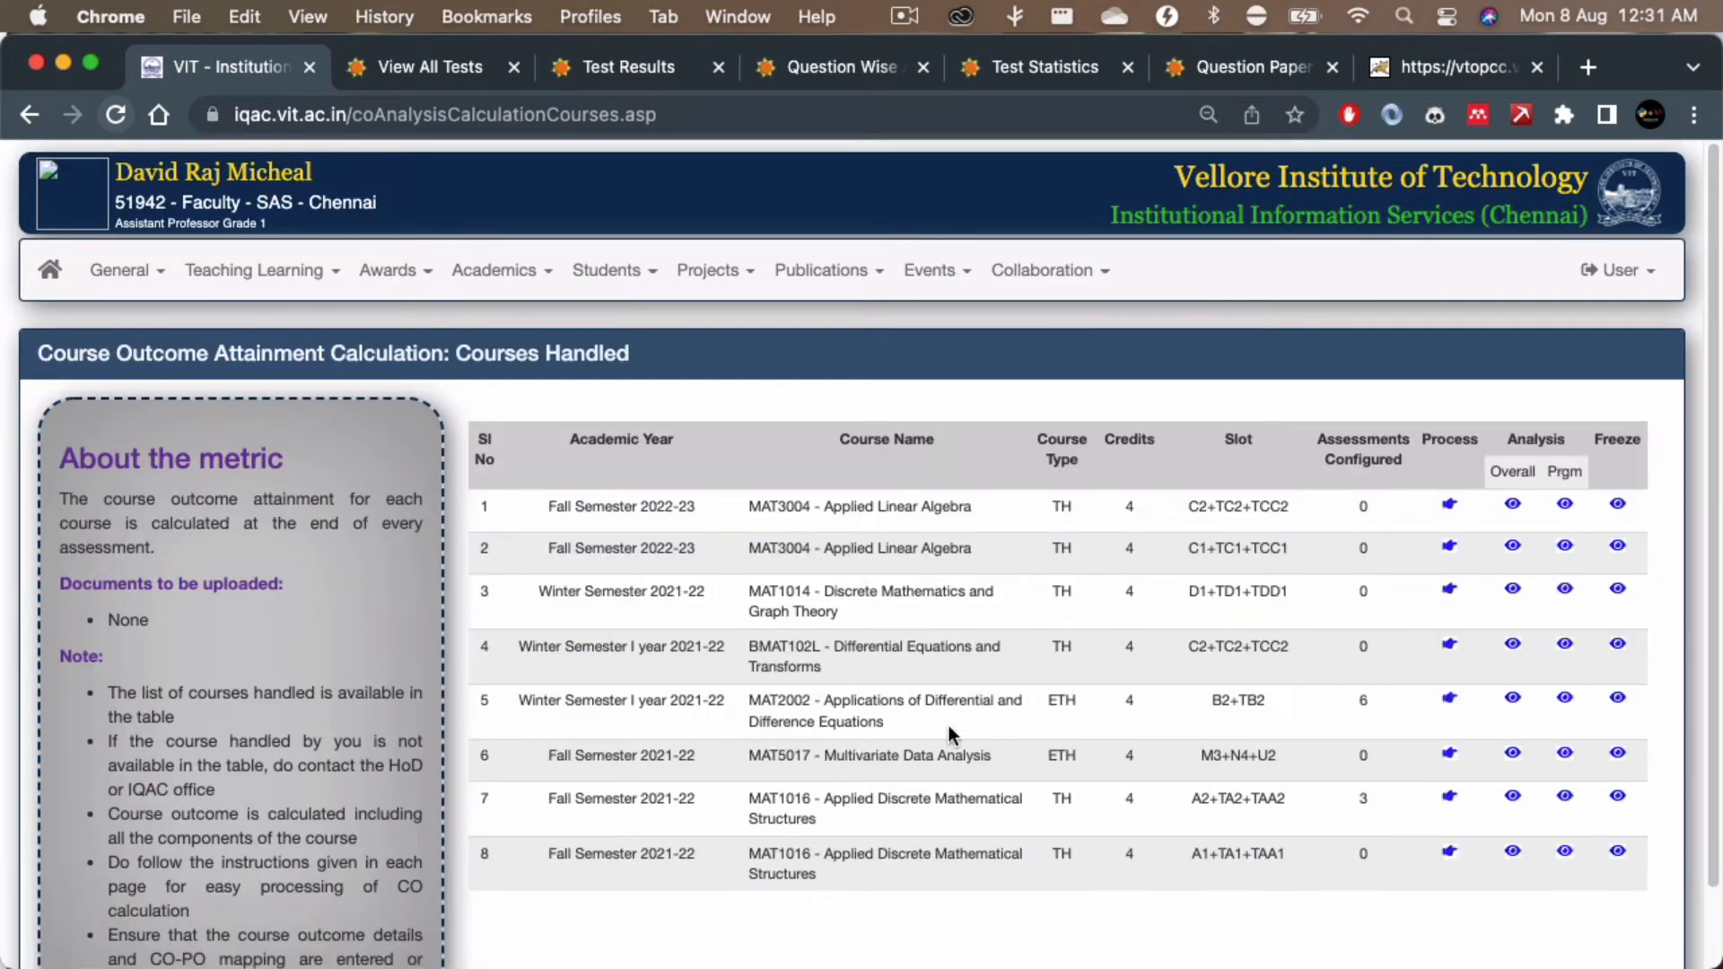
{"action": "left_click_drag", "start_coordinate": [781, 702], "coordinate": [919, 702]}
{"action": "left_click", "coordinate": [1450, 700]}
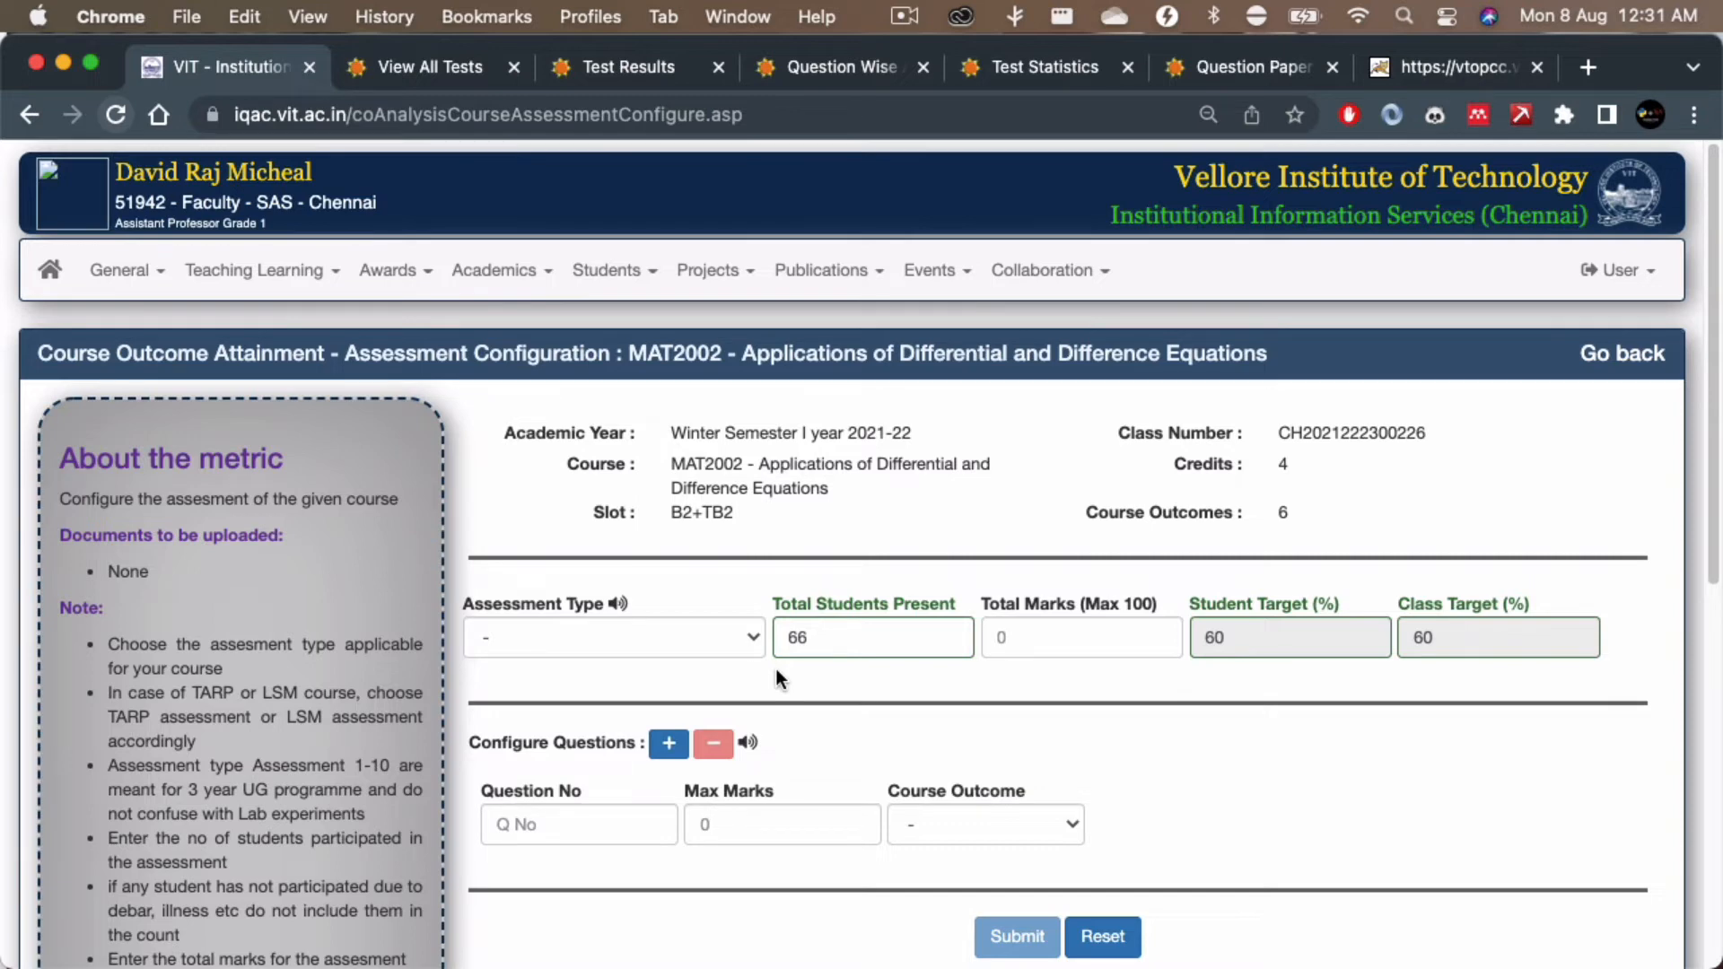
Step: Set the assessment type to Lab Experiments Internal and select the Total Students Present value for replacement
{"action": "scroll", "coordinate": [713, 648], "scroll_direction": "down", "scroll_amount": 3}
{"action": "left_click", "coordinate": [734, 517]}
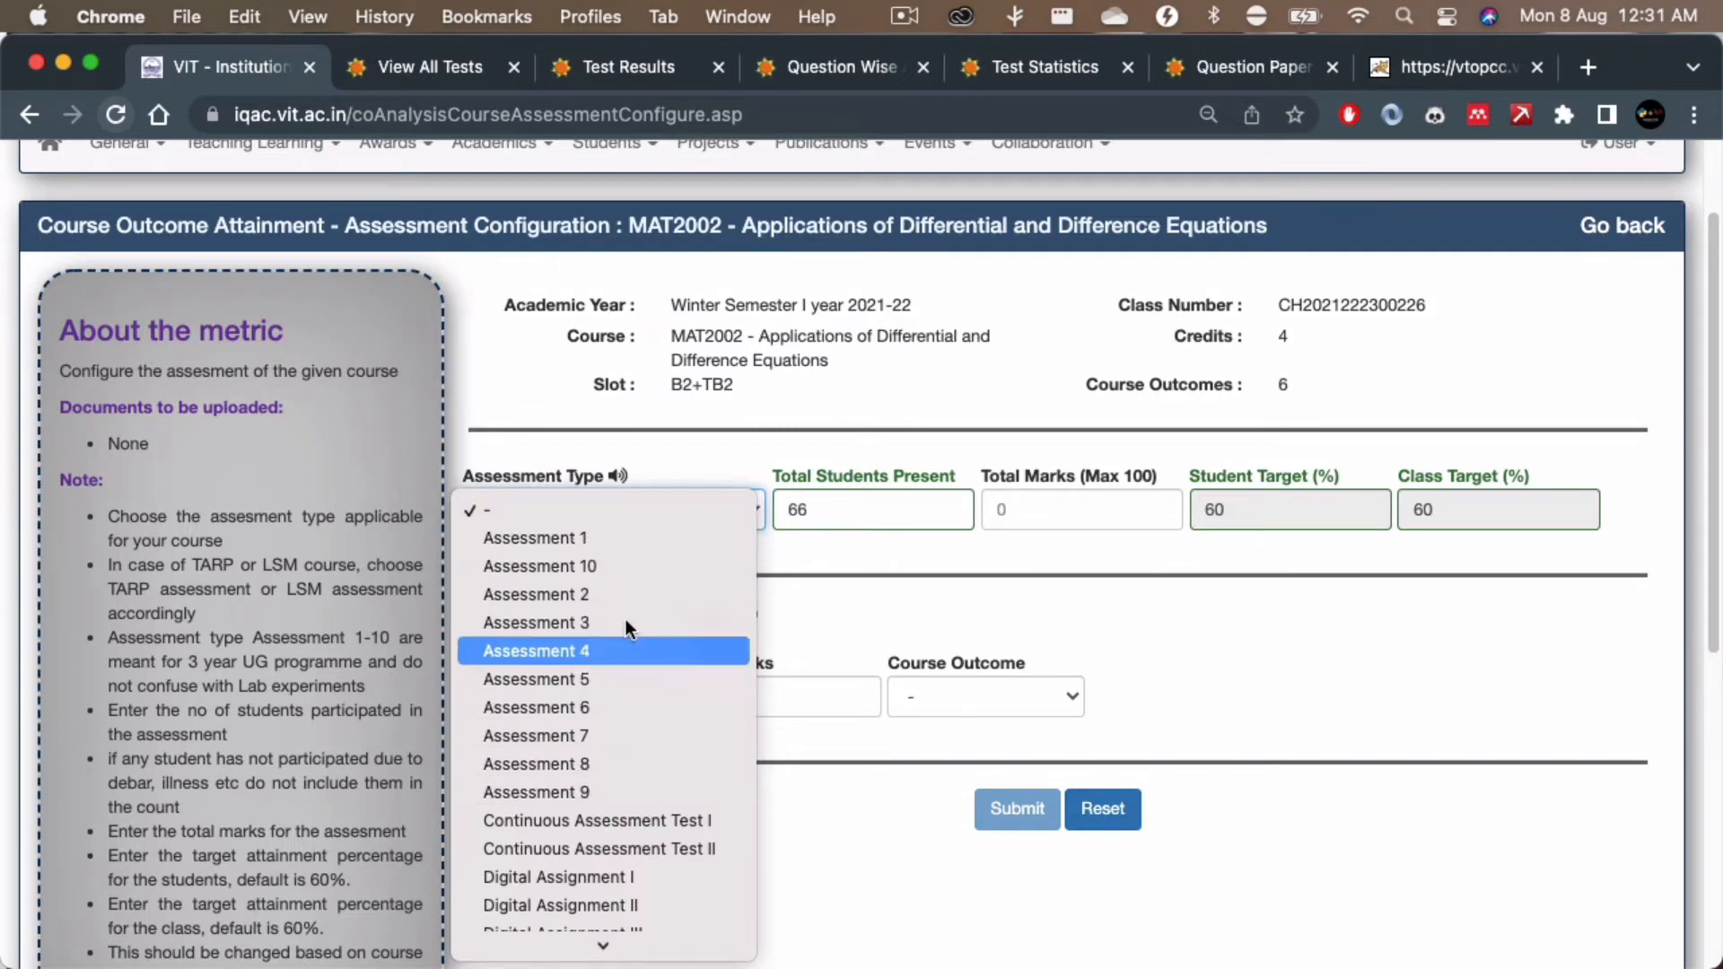
{"action": "scroll", "coordinate": [606, 810], "scroll_direction": "down", "scroll_amount": 5}
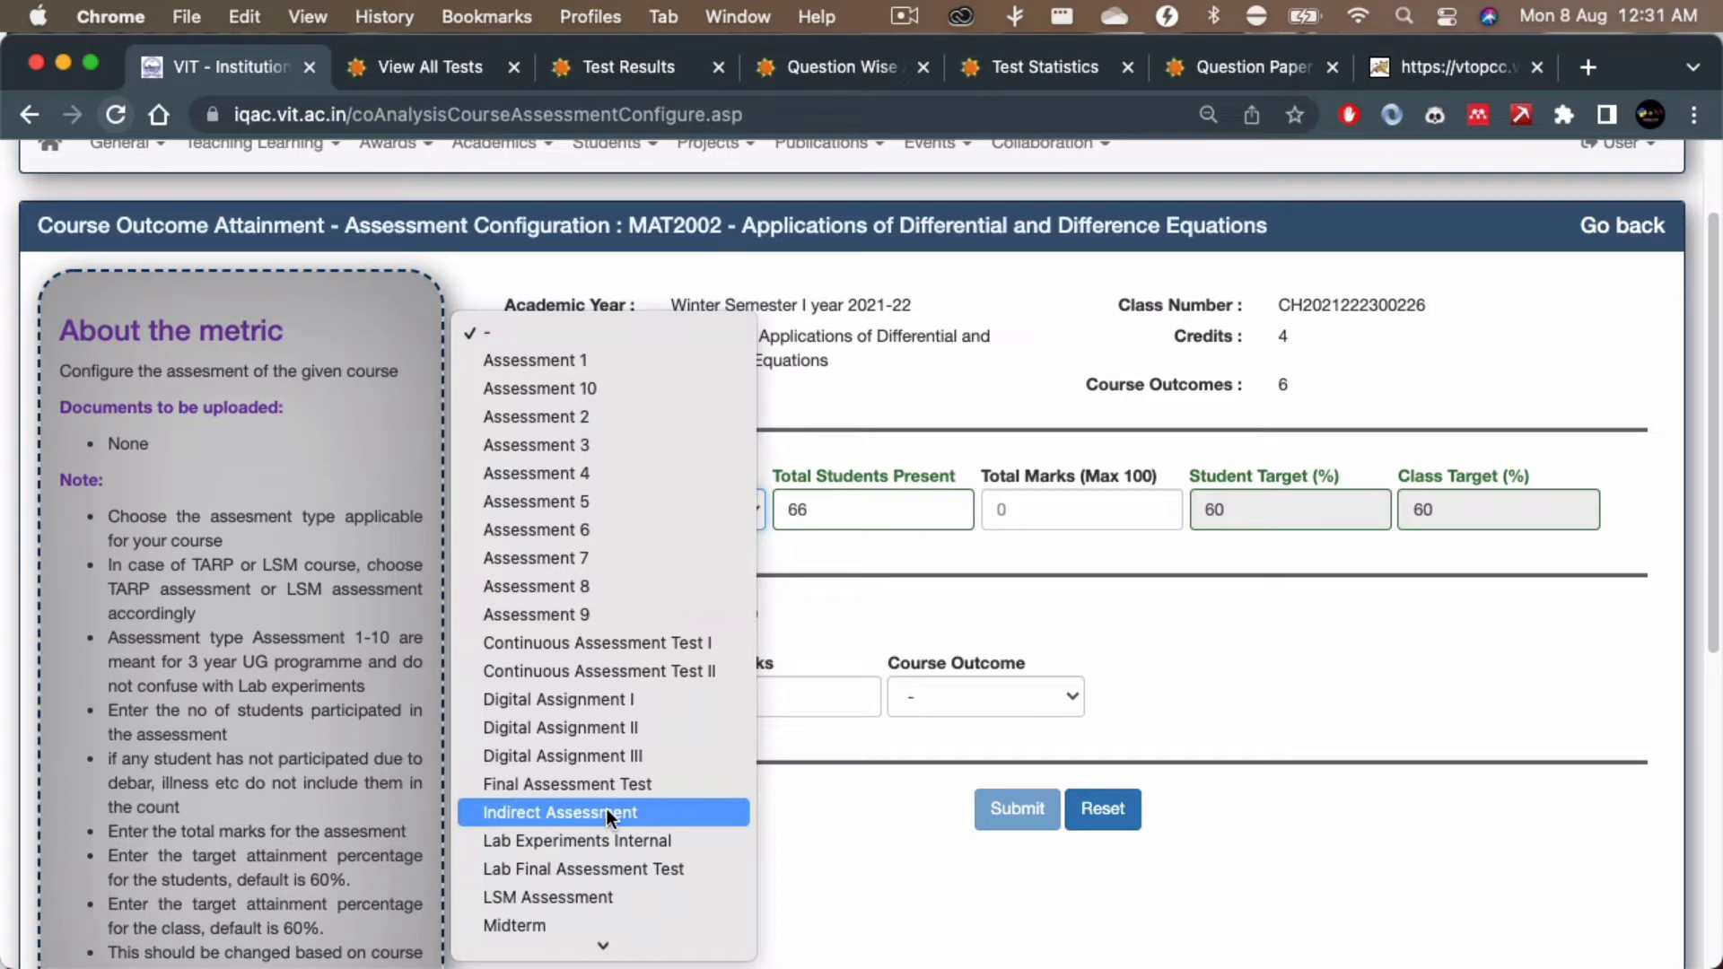
{"action": "scroll", "coordinate": [606, 810], "scroll_direction": "down", "scroll_amount": 4}
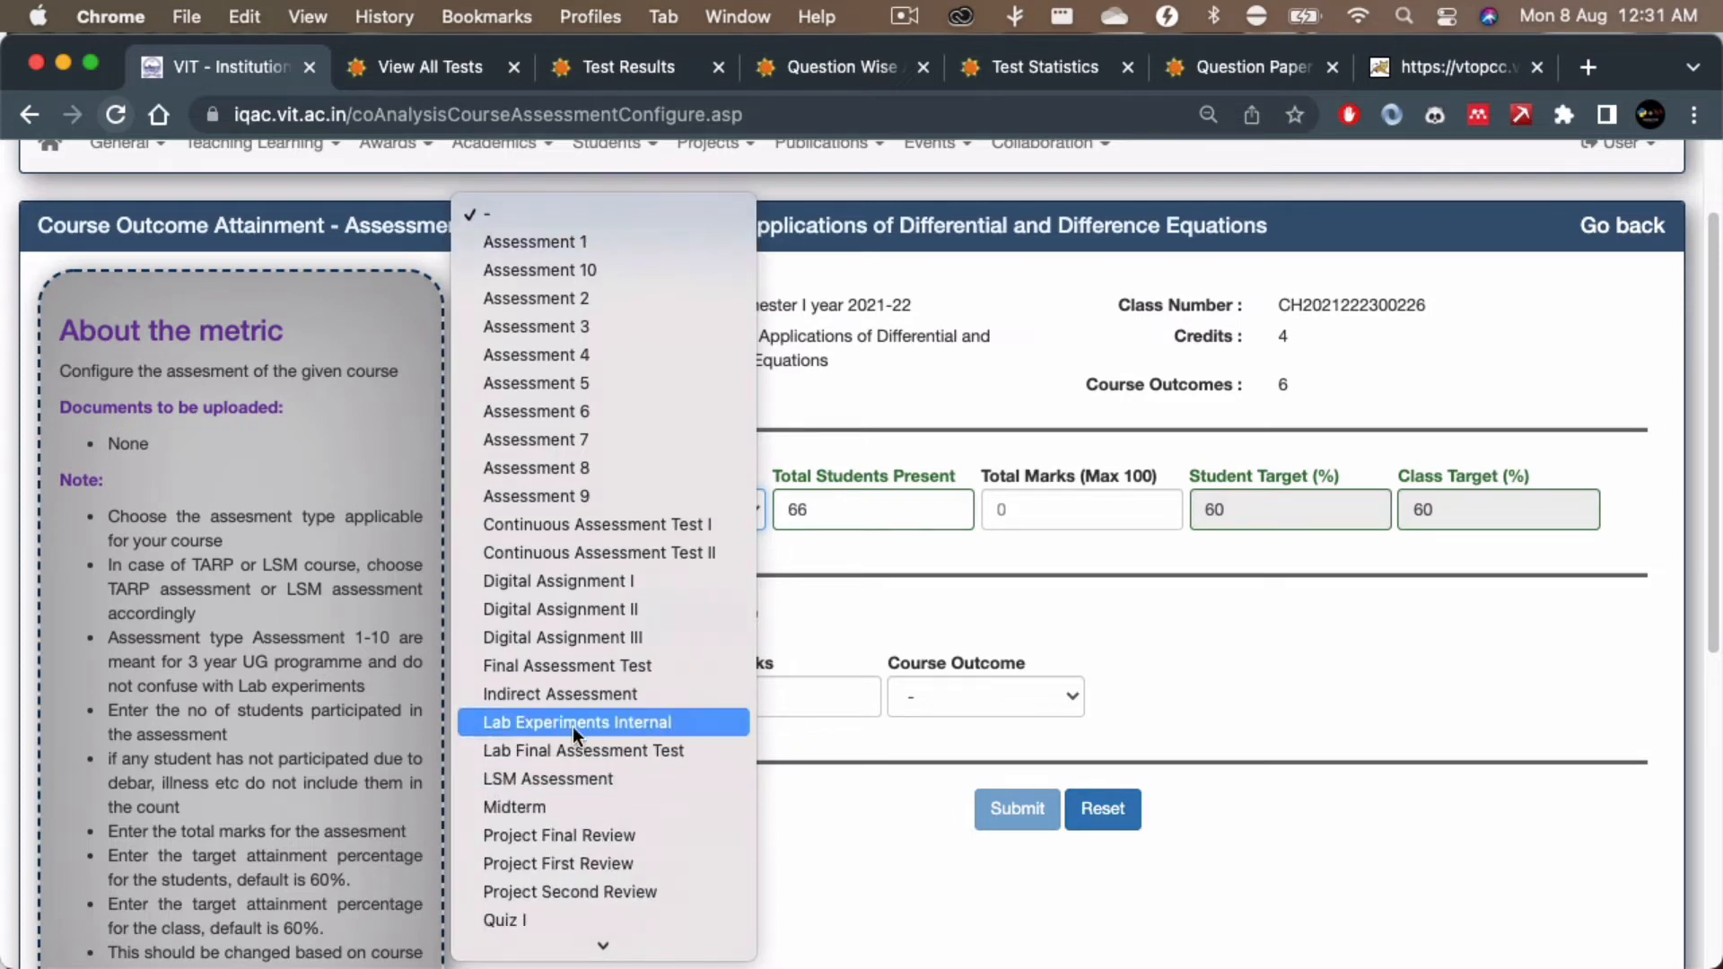
{"action": "left_click", "coordinate": [626, 723]}
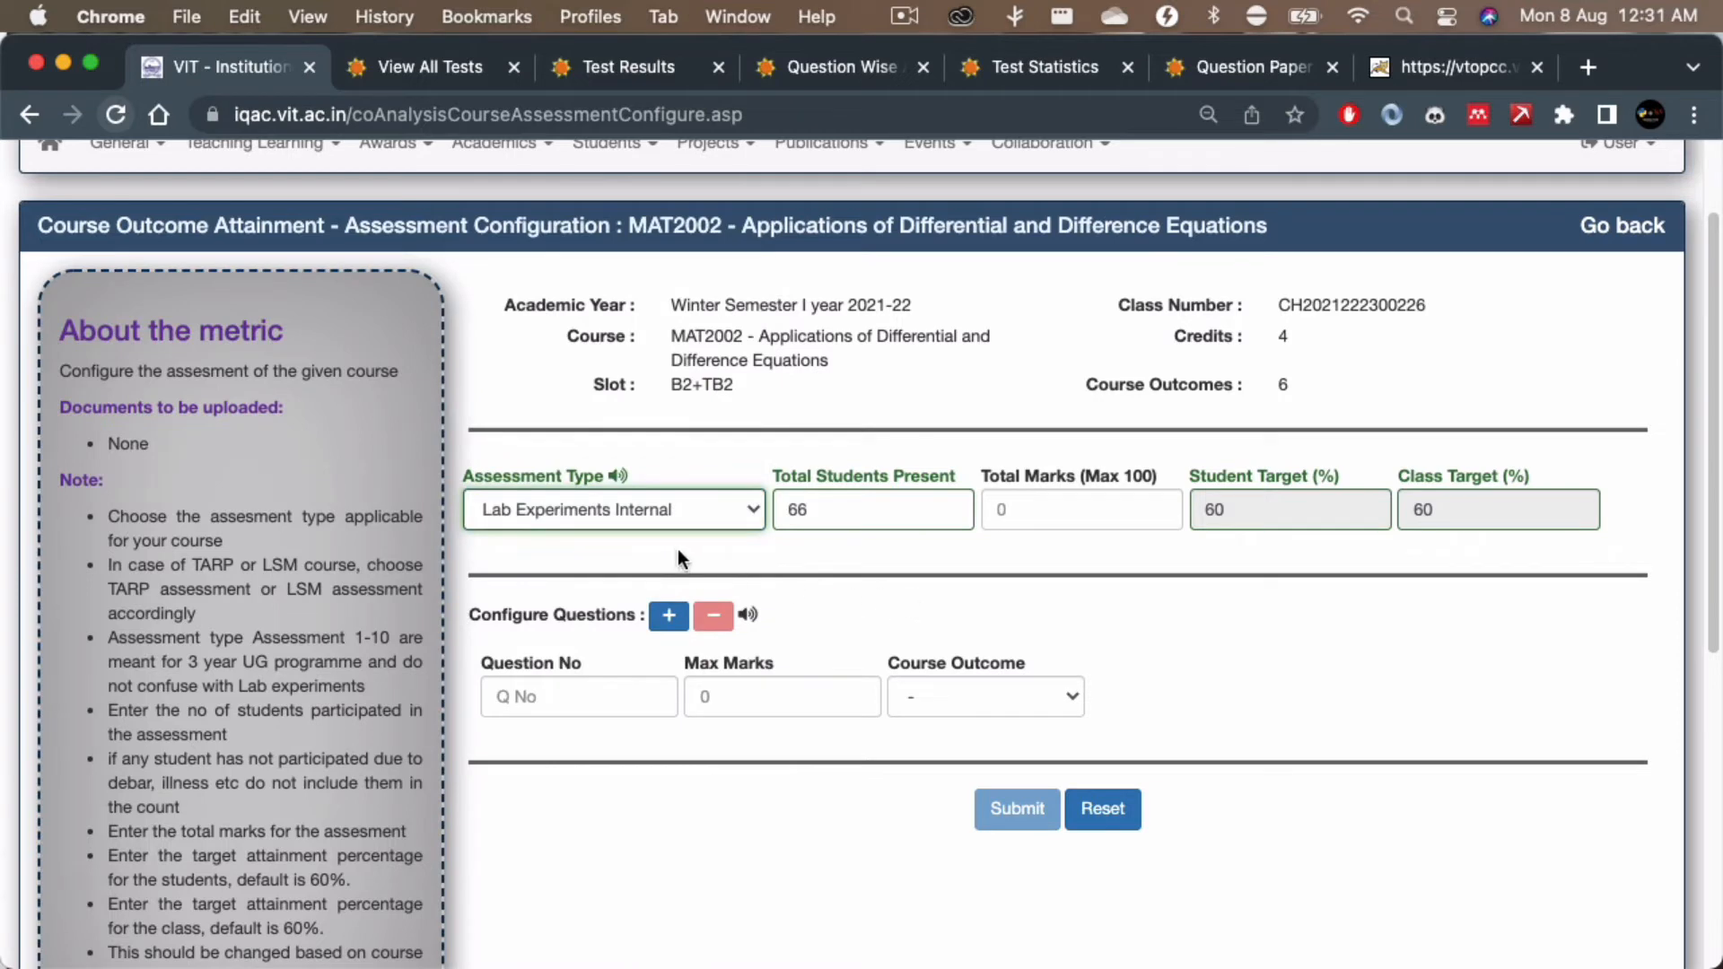
{"action": "scroll", "coordinate": [864, 563], "scroll_direction": "down", "scroll_amount": 1}
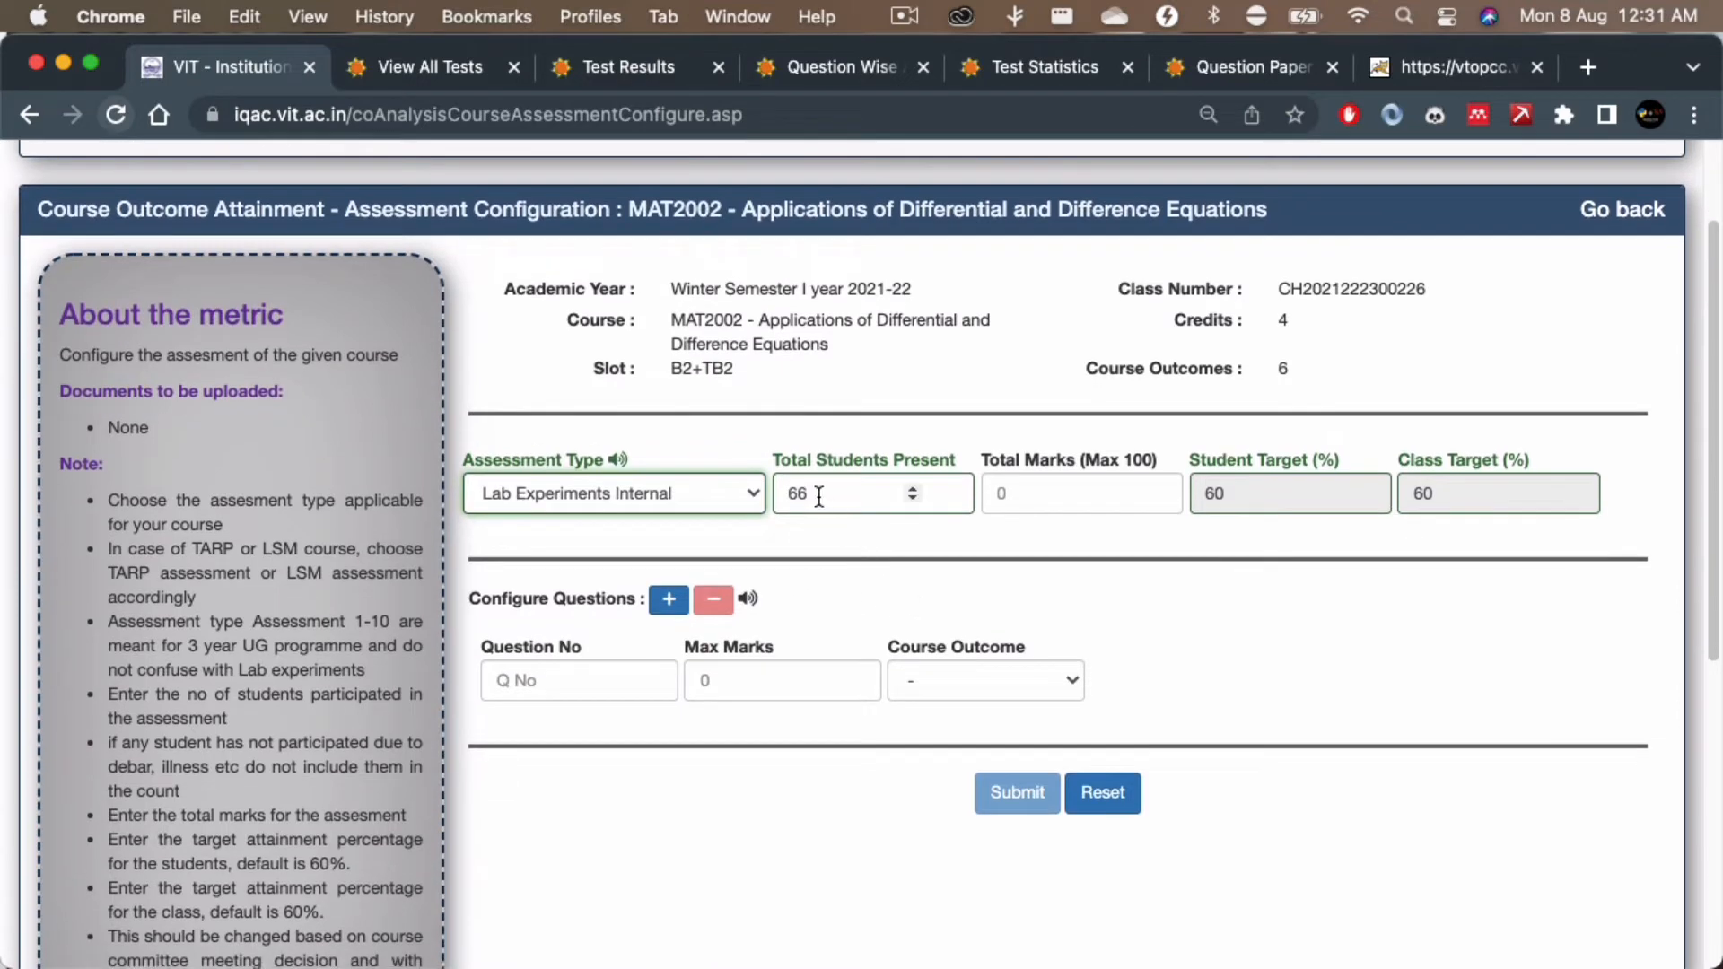
{"action": "left_click", "coordinate": [815, 494]}
{"action": "left_click_drag", "start_coordinate": [821, 496], "coordinate": [769, 495]}
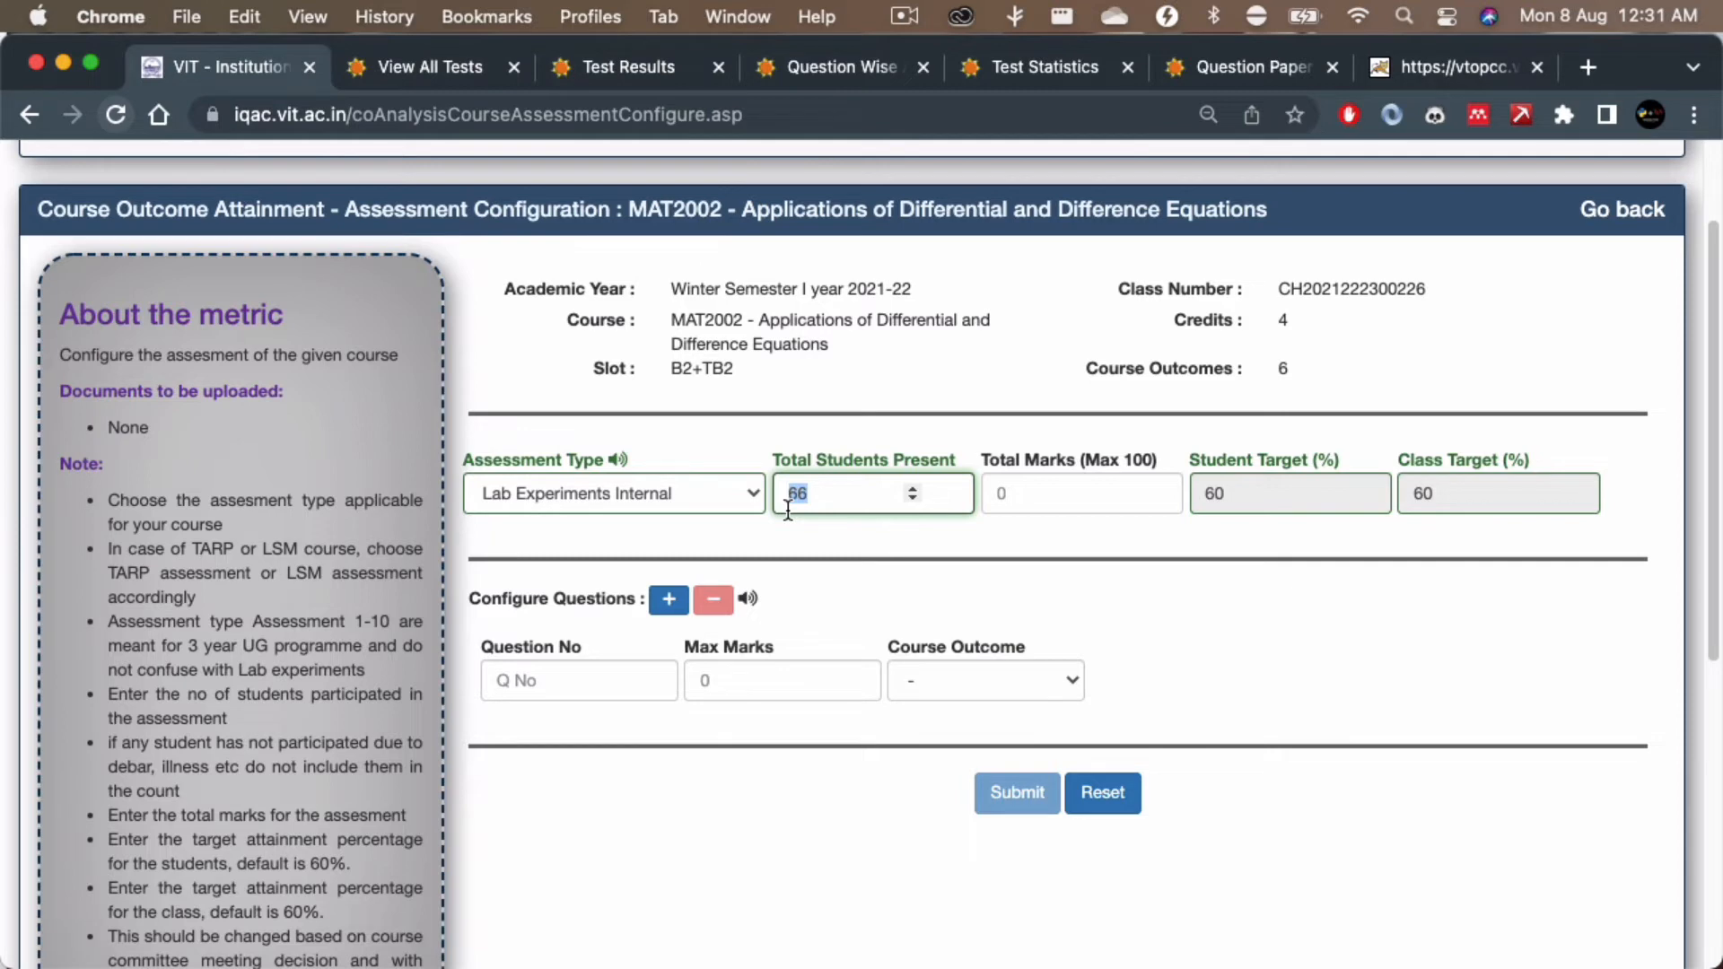
Step: Switch to Finder and open the LAB Marks.xlsx workbook from the Marks IQAC folder
{"action": "key", "text": "super+Tab"}
{"action": "key", "text": "super+Tab"}
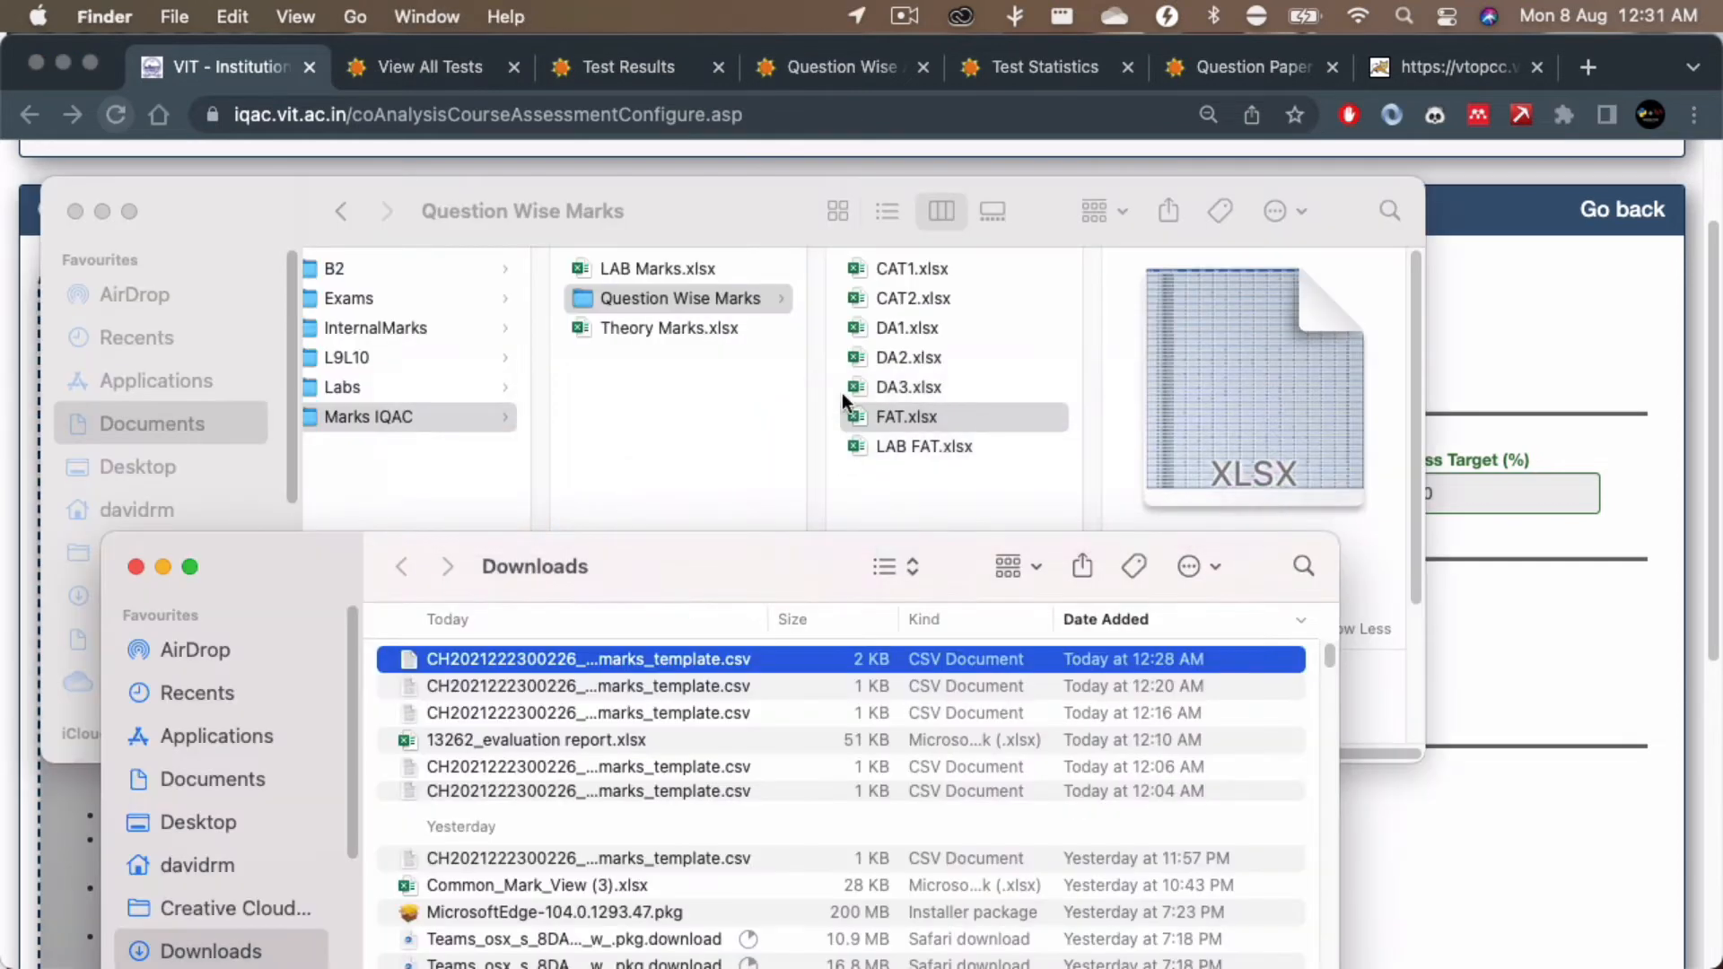
{"action": "left_click", "coordinate": [677, 384]}
{"action": "left_click_drag", "start_coordinate": [713, 198], "coordinate": [672, 203]}
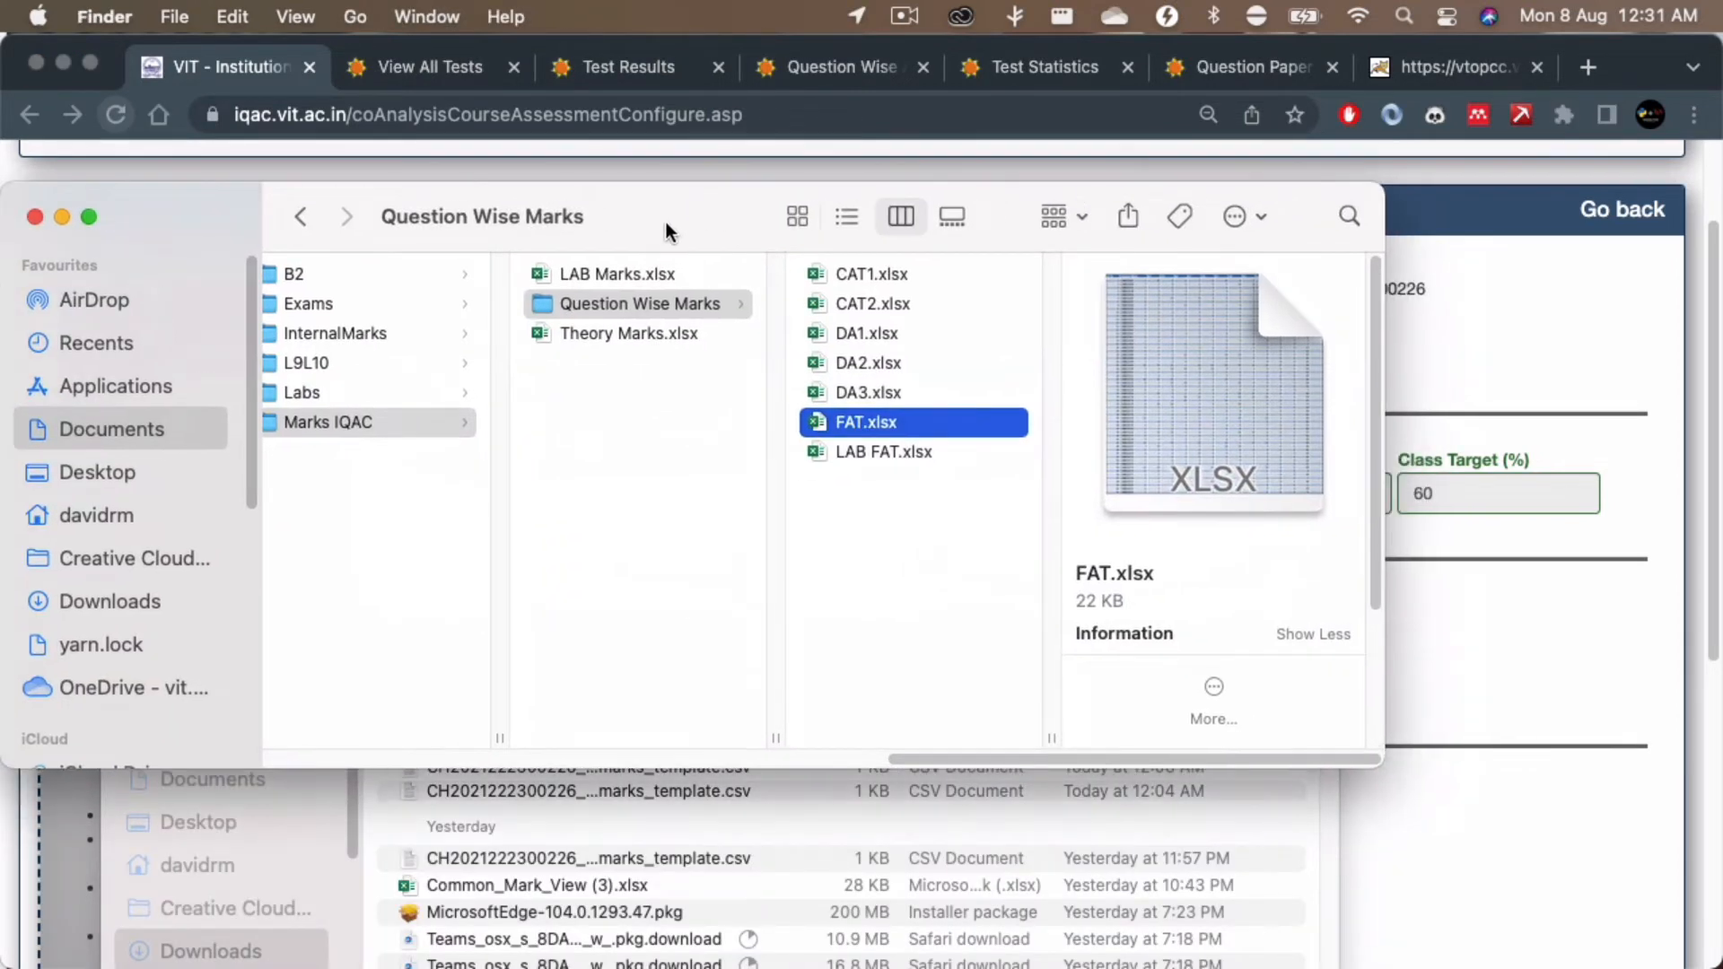
{"action": "left_click", "coordinate": [643, 277]}
{"action": "double_click", "coordinate": [645, 275]}
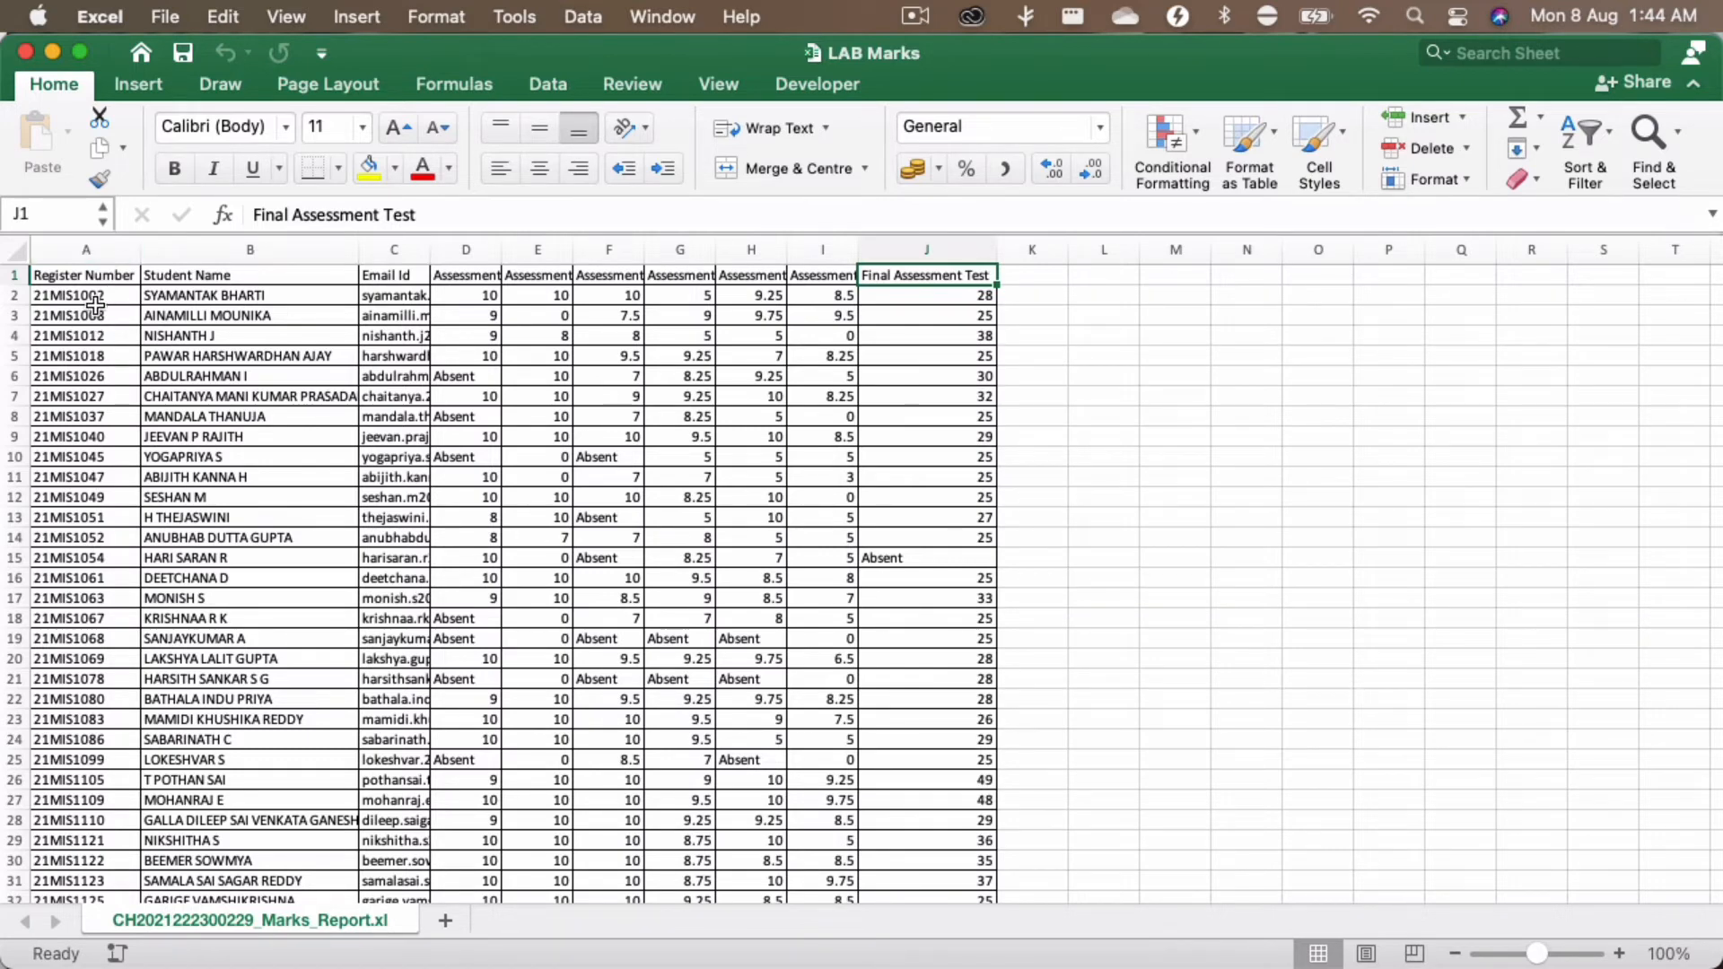
Step: Look through the students' register numbers and lab assessment marks in the LAB Marks workbook
{"action": "left_click", "coordinate": [97, 299]}
{"action": "scroll", "coordinate": [99, 562], "scroll_direction": "down", "scroll_amount": 10}
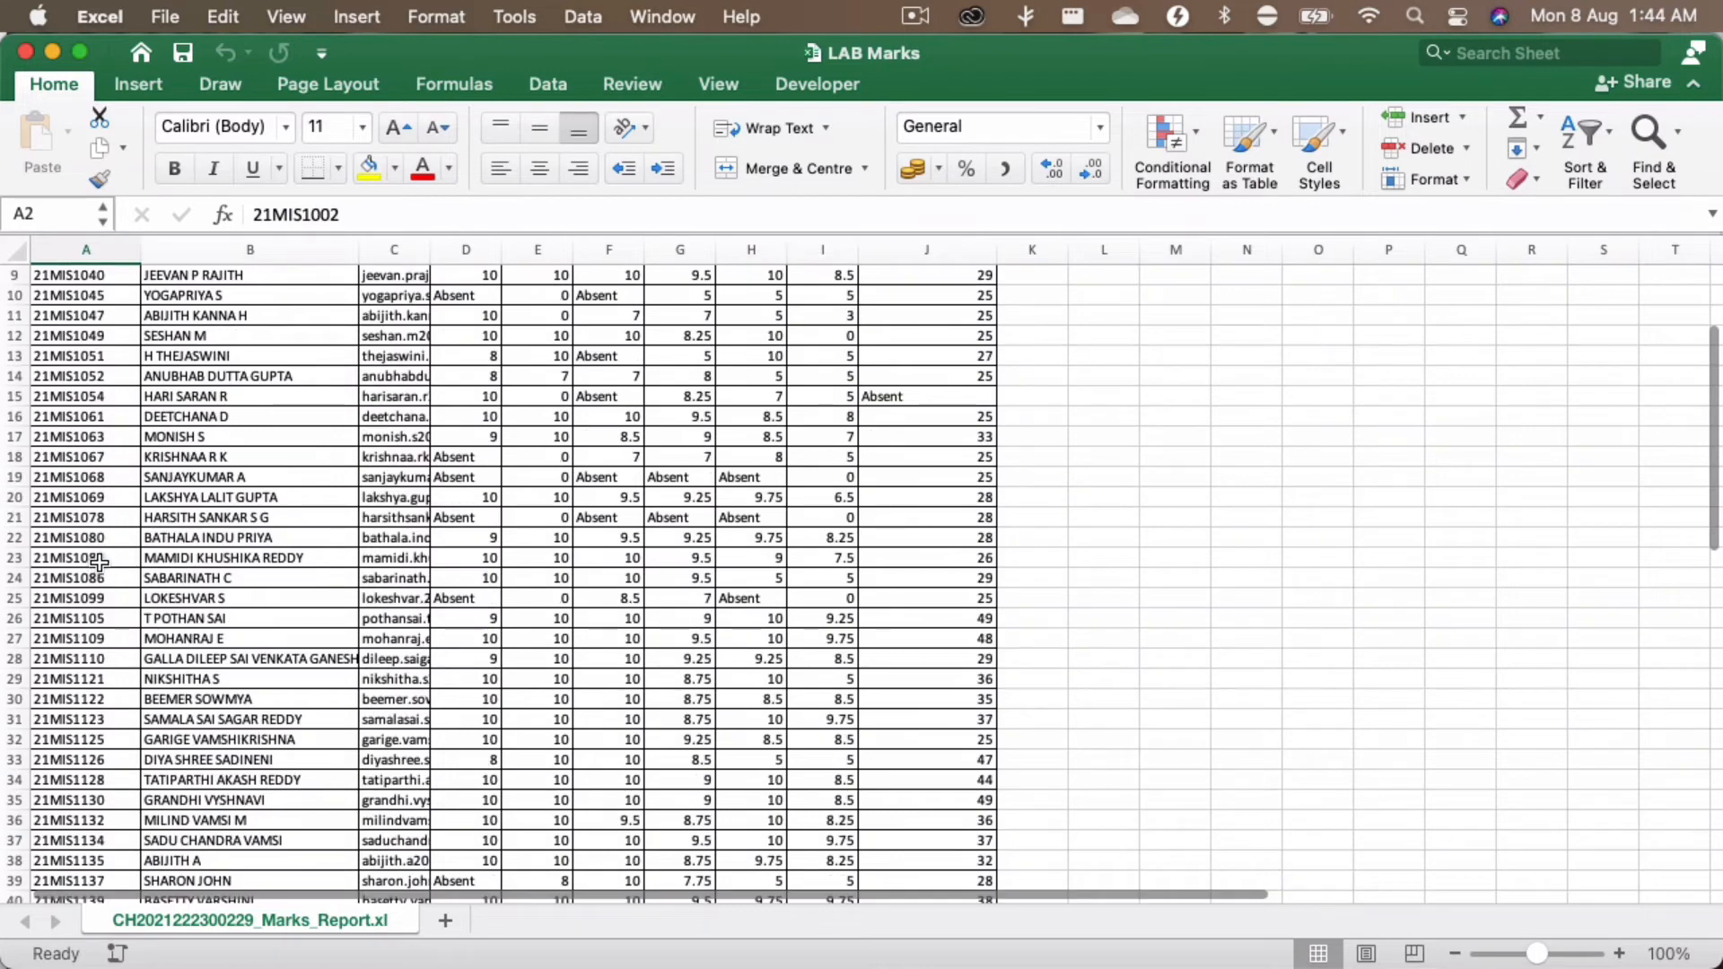
{"action": "scroll", "coordinate": [99, 562], "scroll_direction": "down", "scroll_amount": 12}
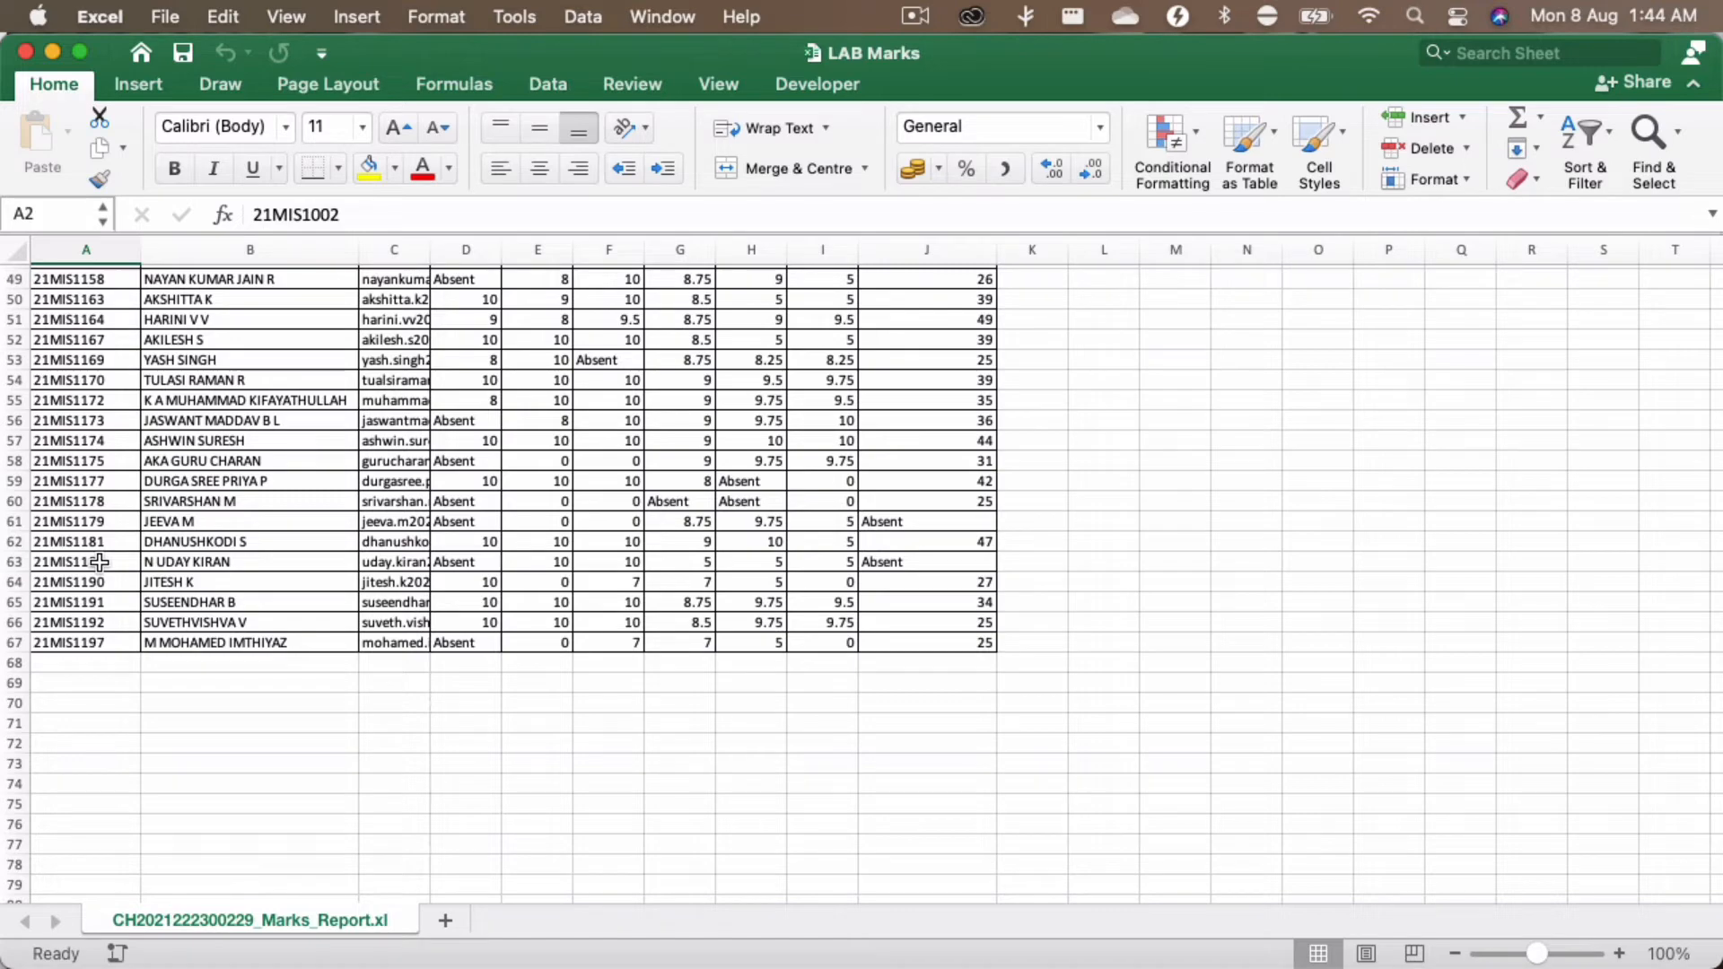
{"action": "scroll", "coordinate": [557, 581], "scroll_direction": "up", "scroll_amount": 9}
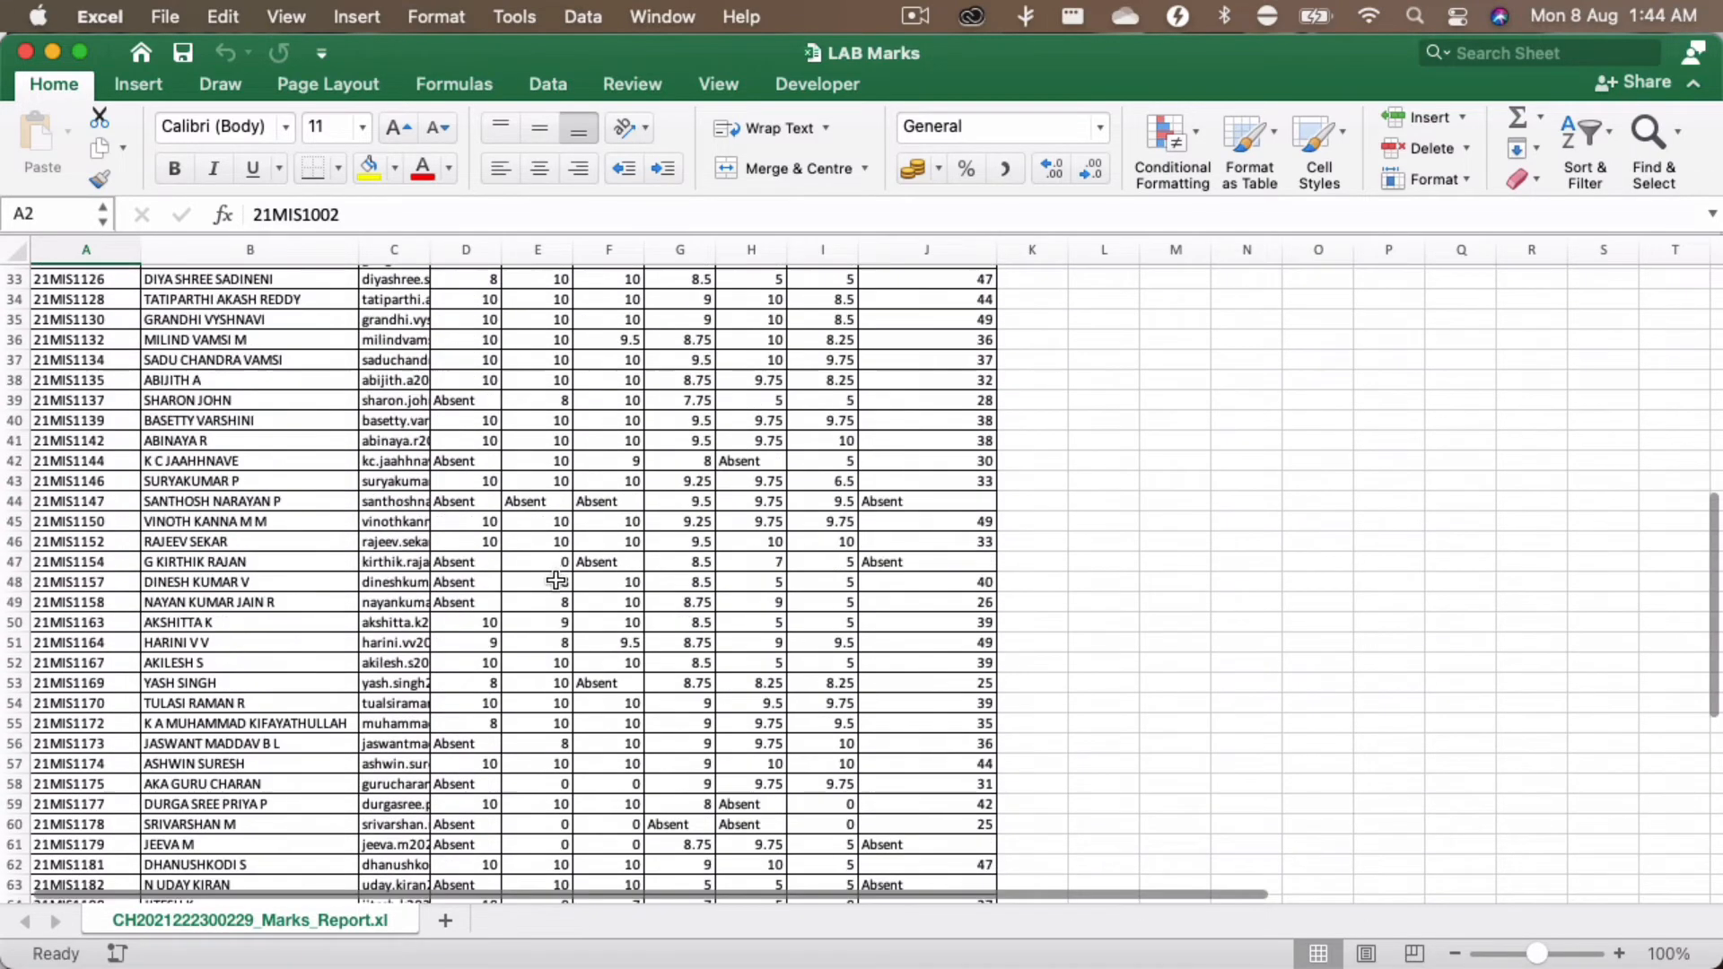
{"action": "scroll", "coordinate": [556, 581], "scroll_direction": "up", "scroll_amount": 14}
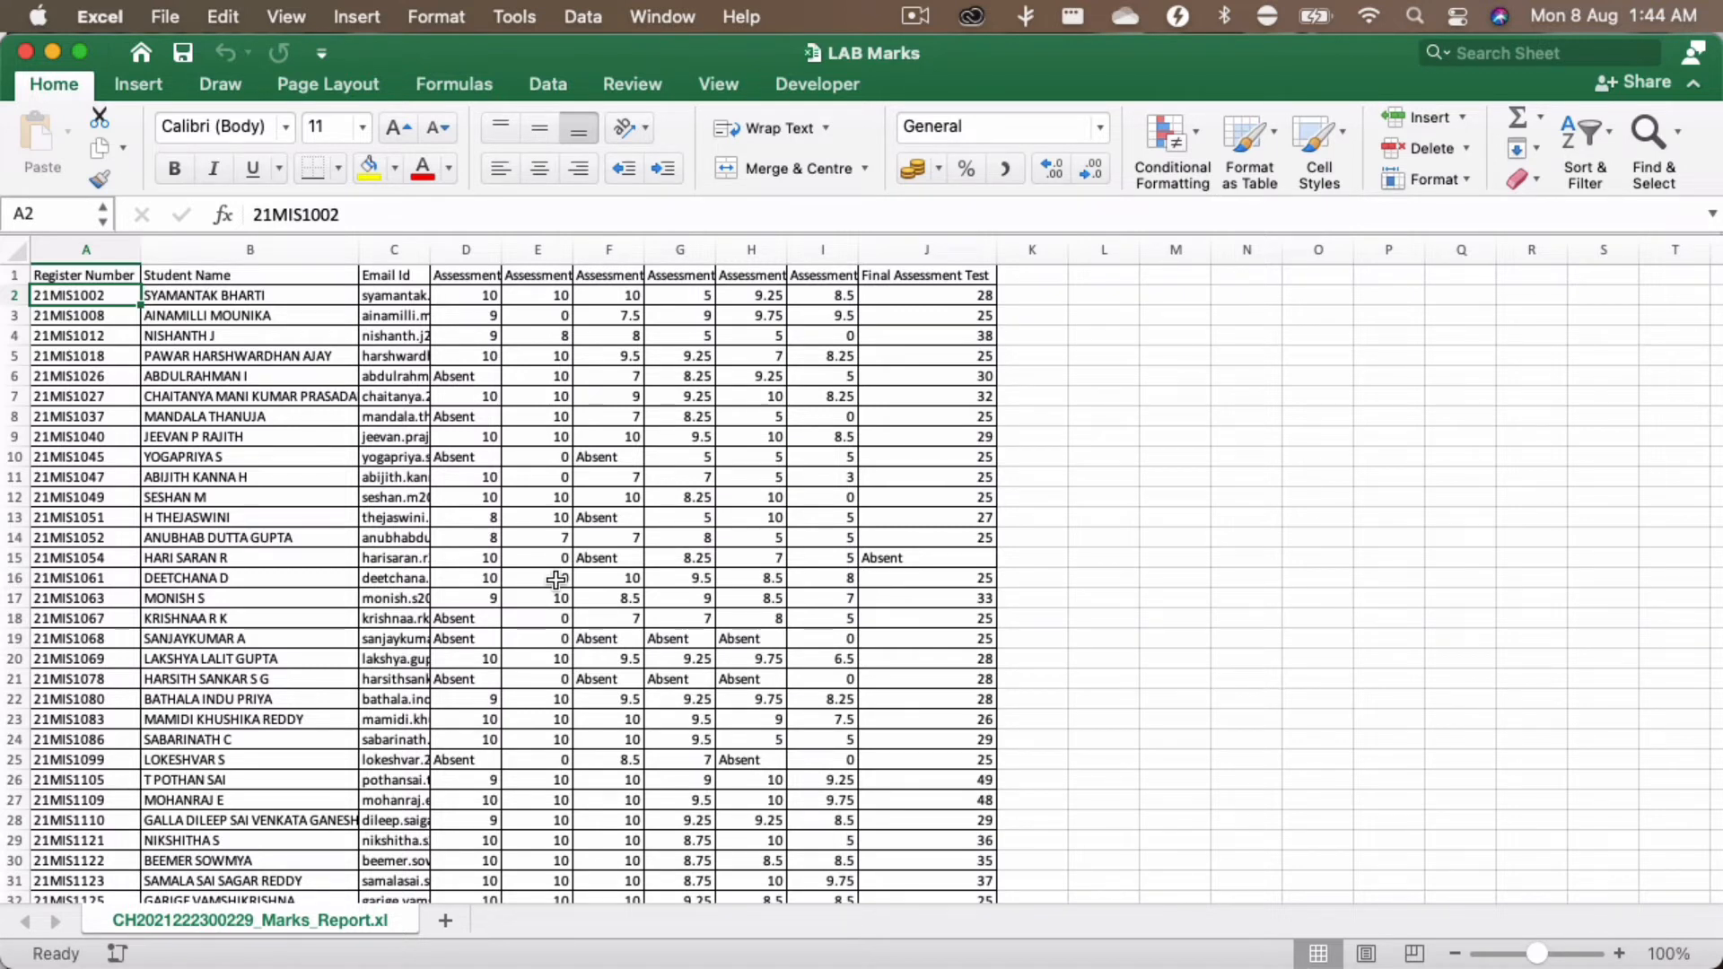
Step: Switch to VTOP in Chrome and open the Common Mark View report from the evaluations section
{"action": "key", "text": "super+Tab"}
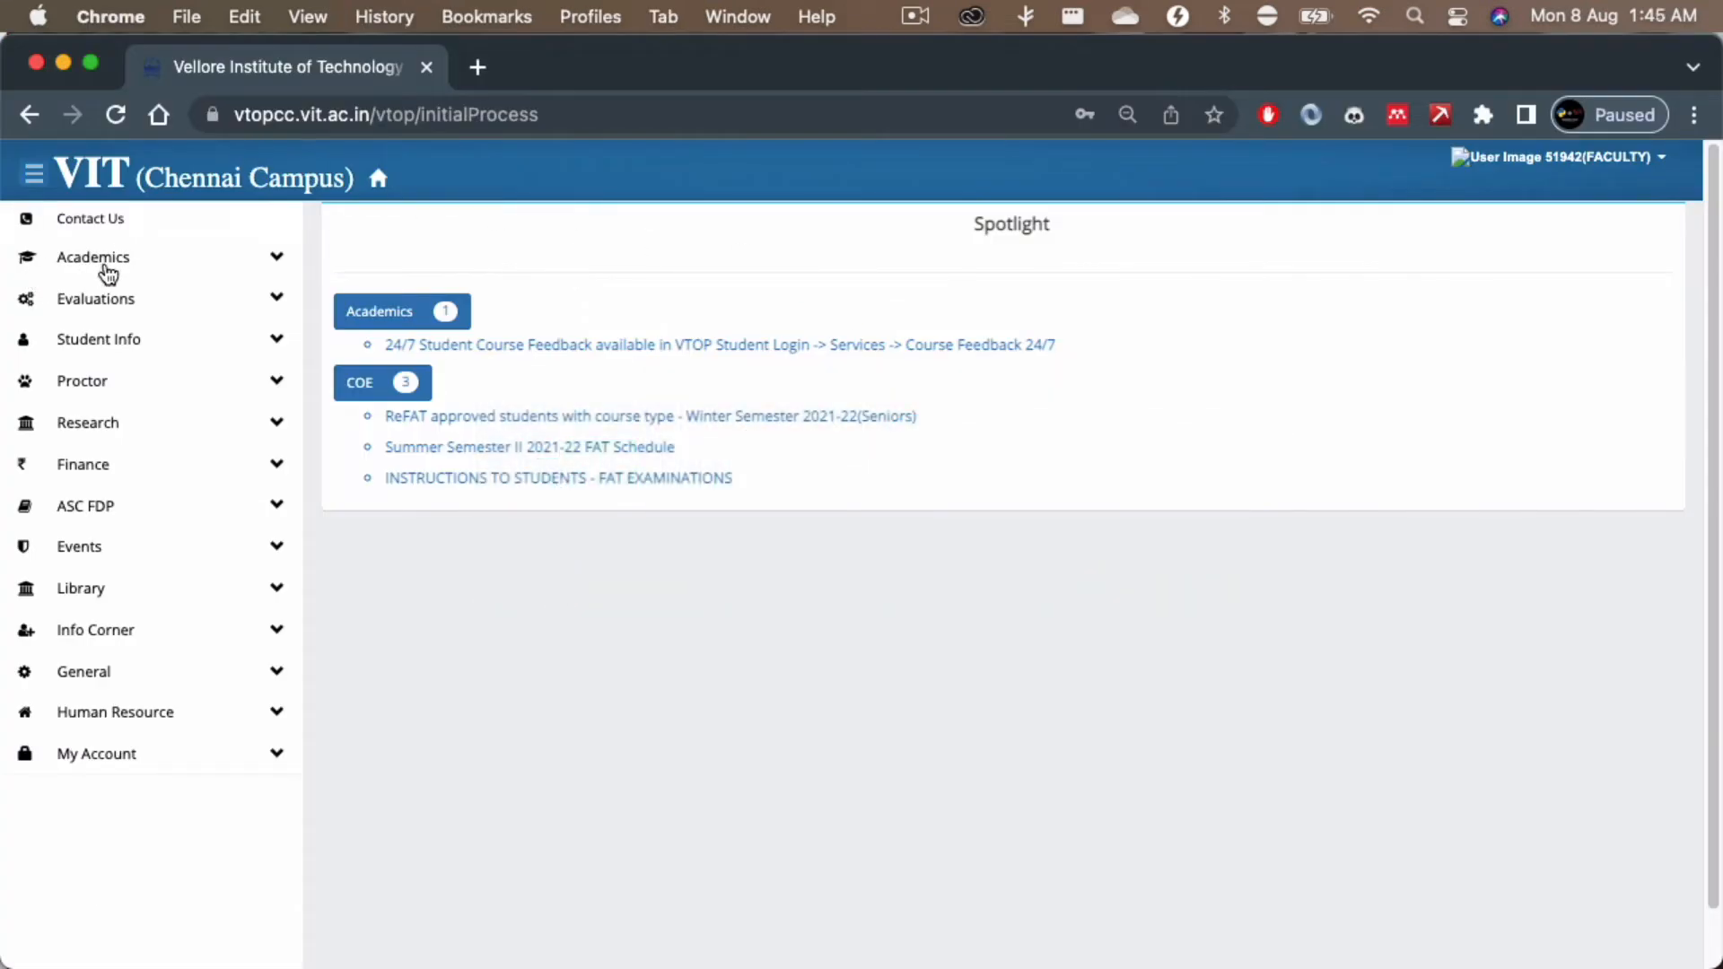
{"action": "left_click", "coordinate": [114, 308]}
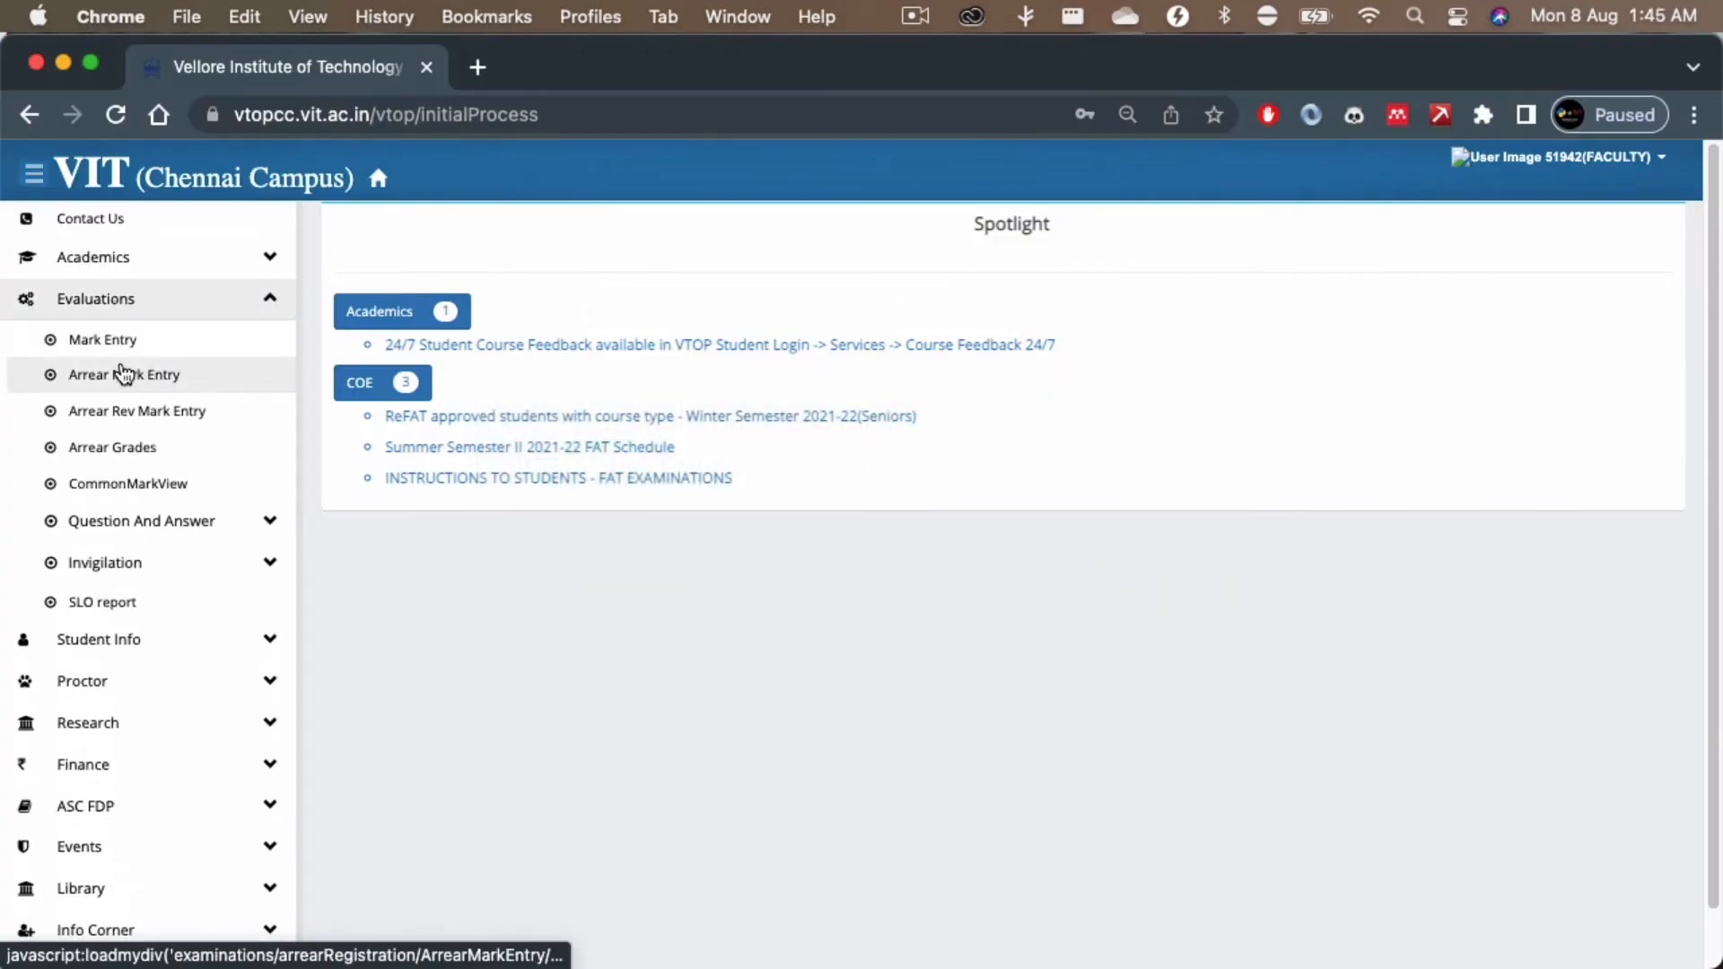
{"action": "left_click", "coordinate": [158, 486]}
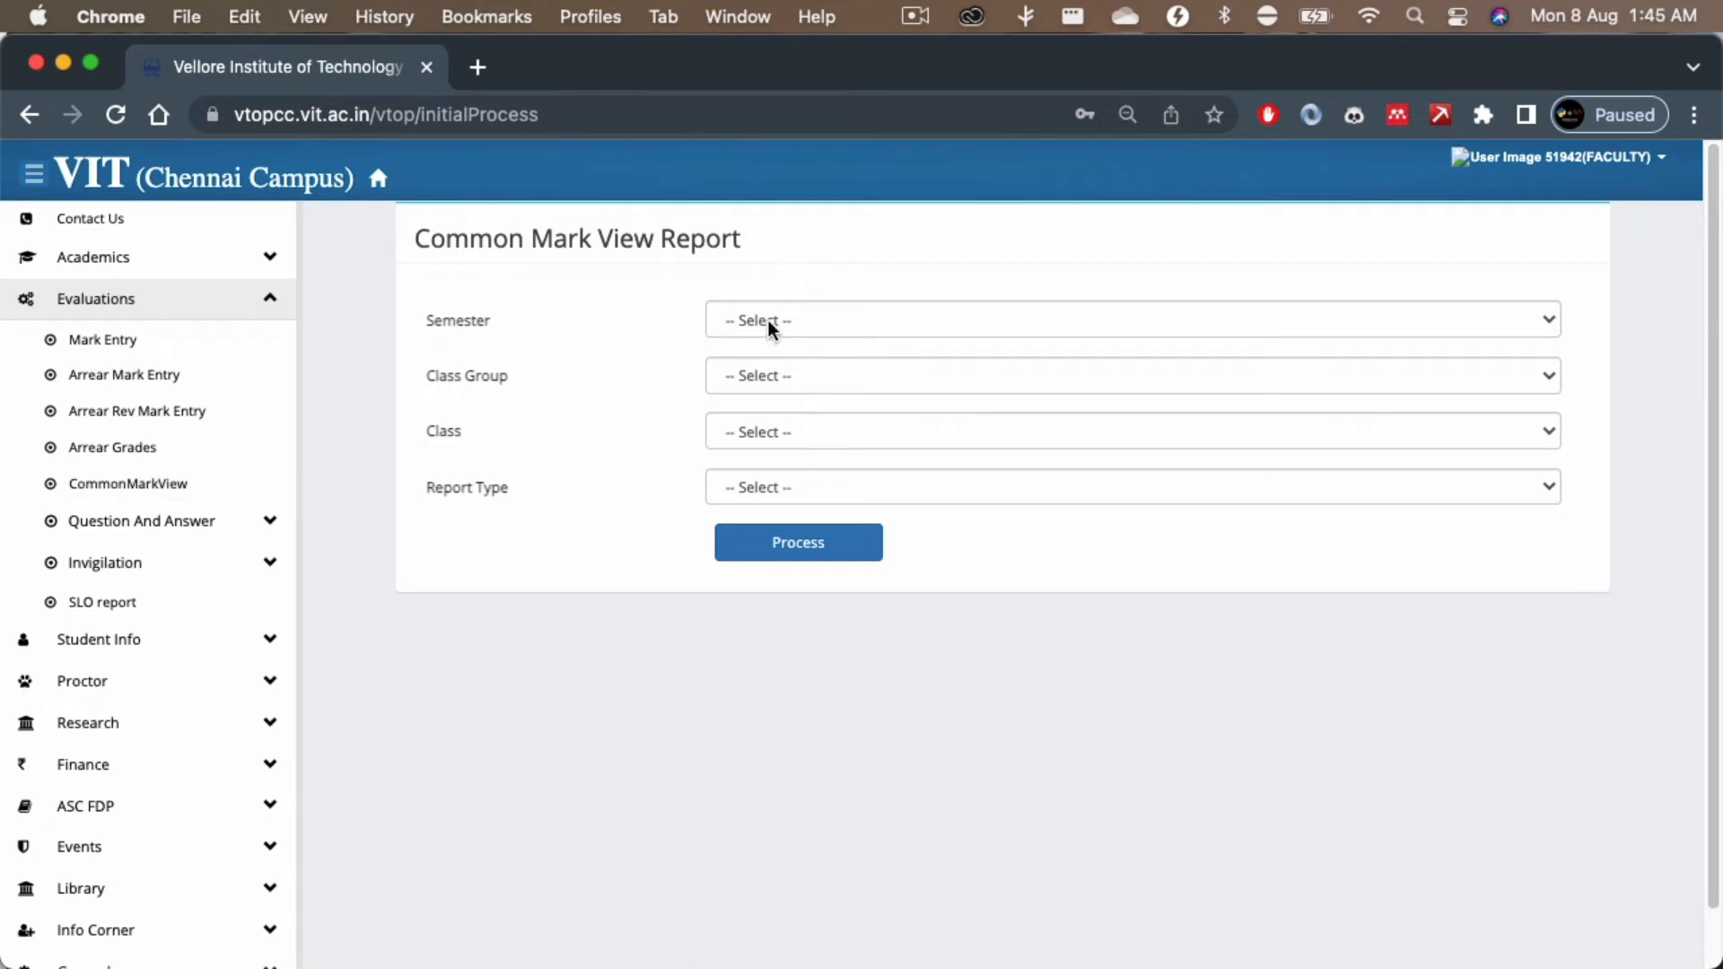
Step: Set the report to Fall Semester 2021-22 - CHN, class group General (Flexible), the MAT5017 Multivariate Data Analysis class and report type Complete
{"action": "left_click", "coordinate": [767, 322]}
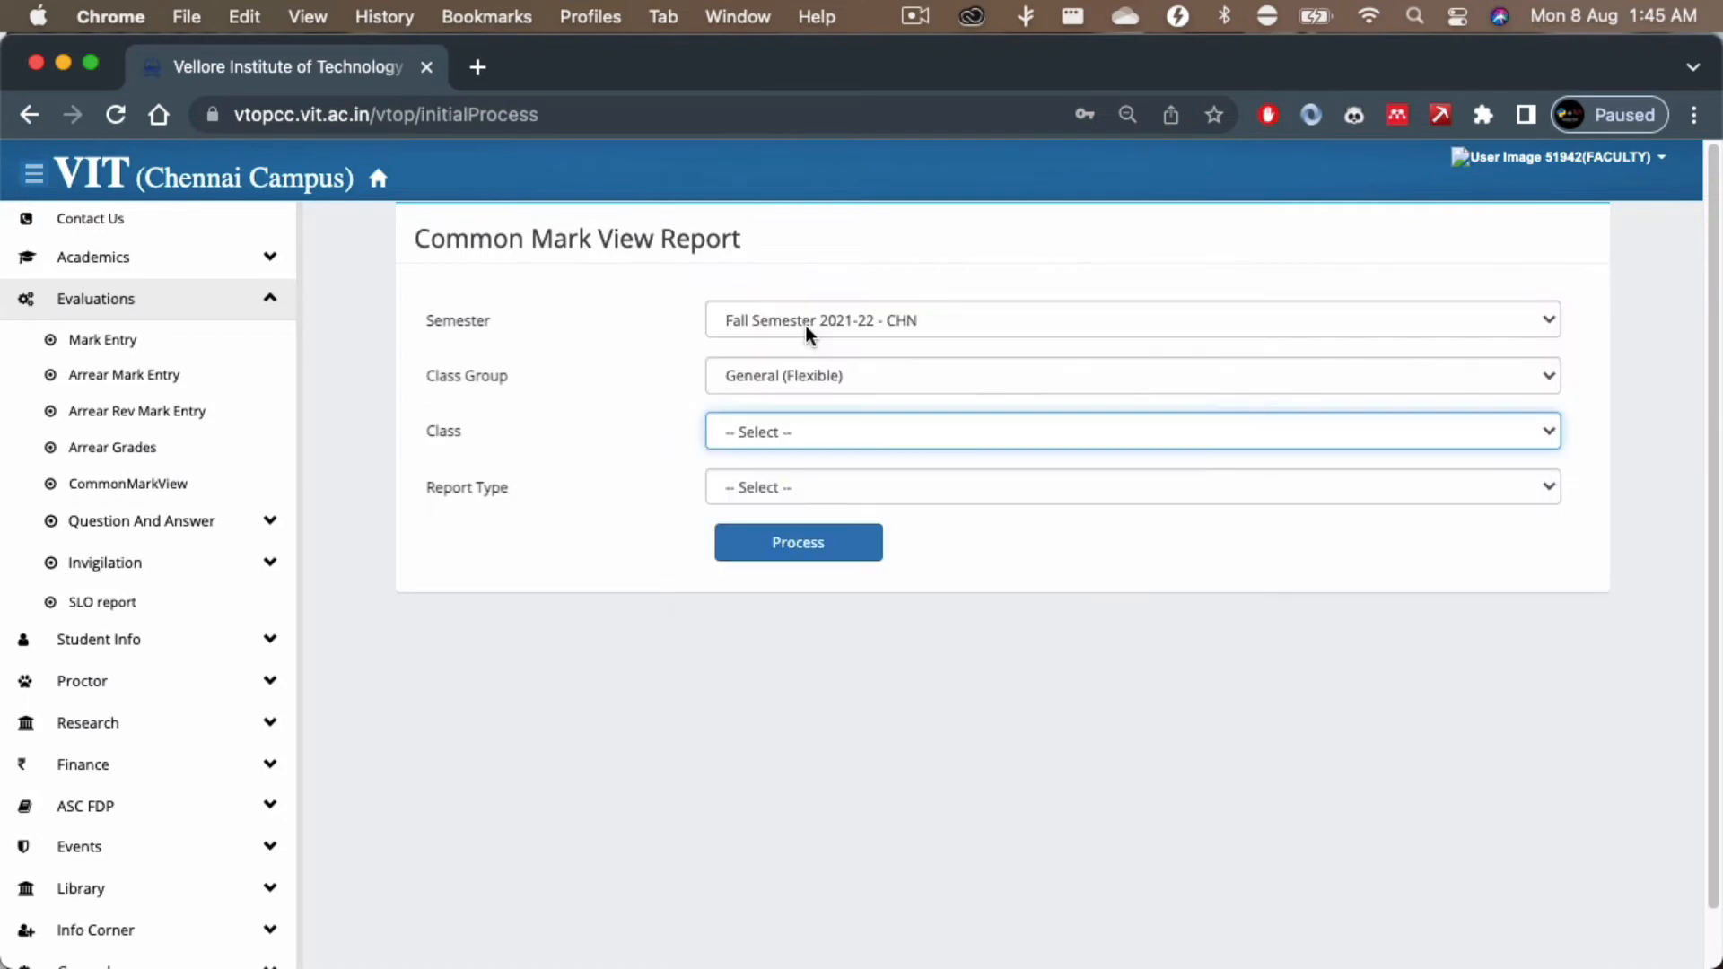
{"action": "left_click", "coordinate": [806, 324]}
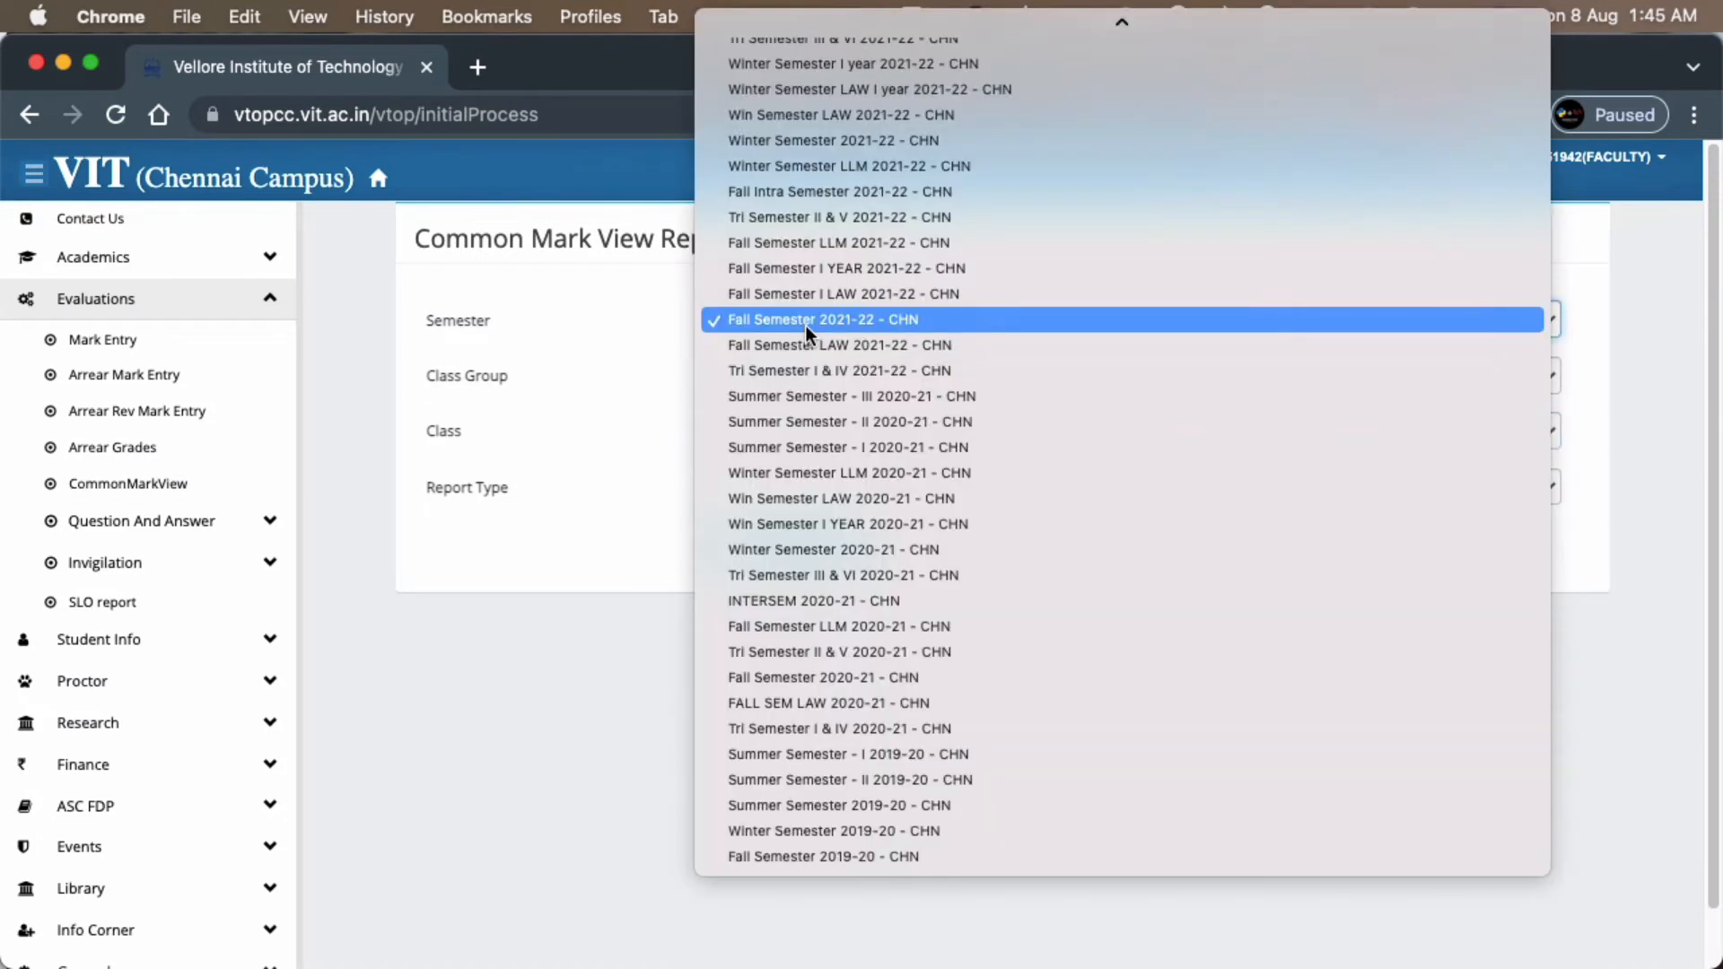
{"action": "left_click", "coordinate": [805, 324]}
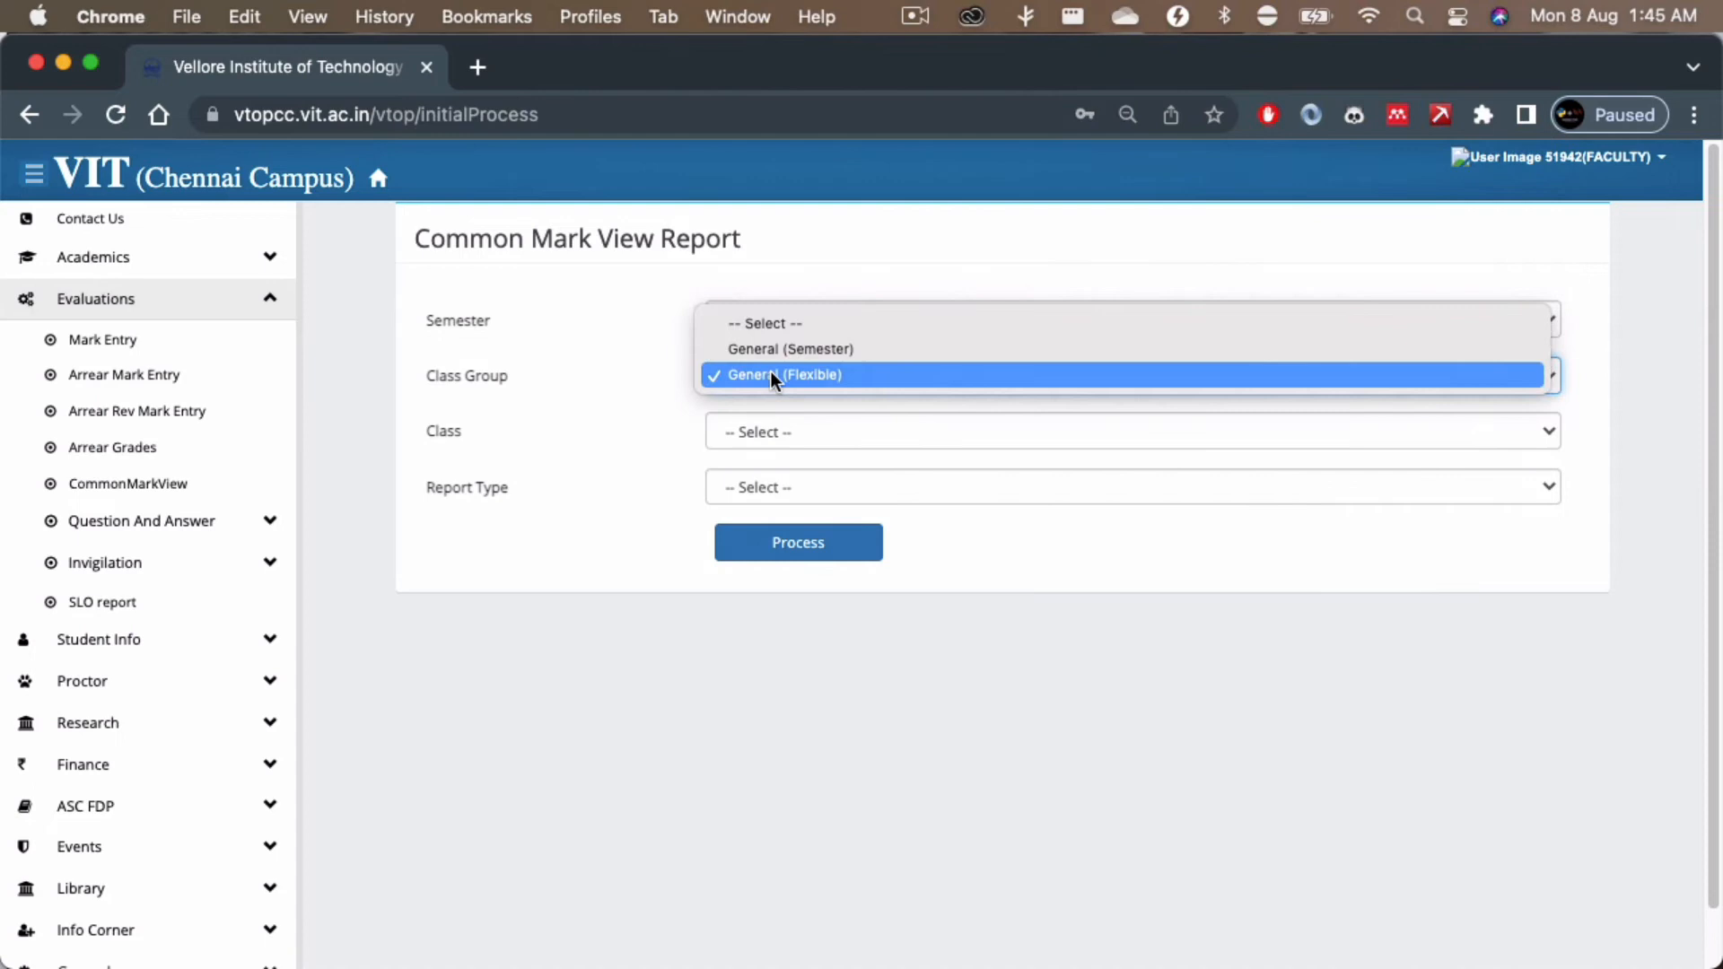
{"action": "left_click", "coordinate": [824, 377]}
{"action": "left_click", "coordinate": [777, 440]}
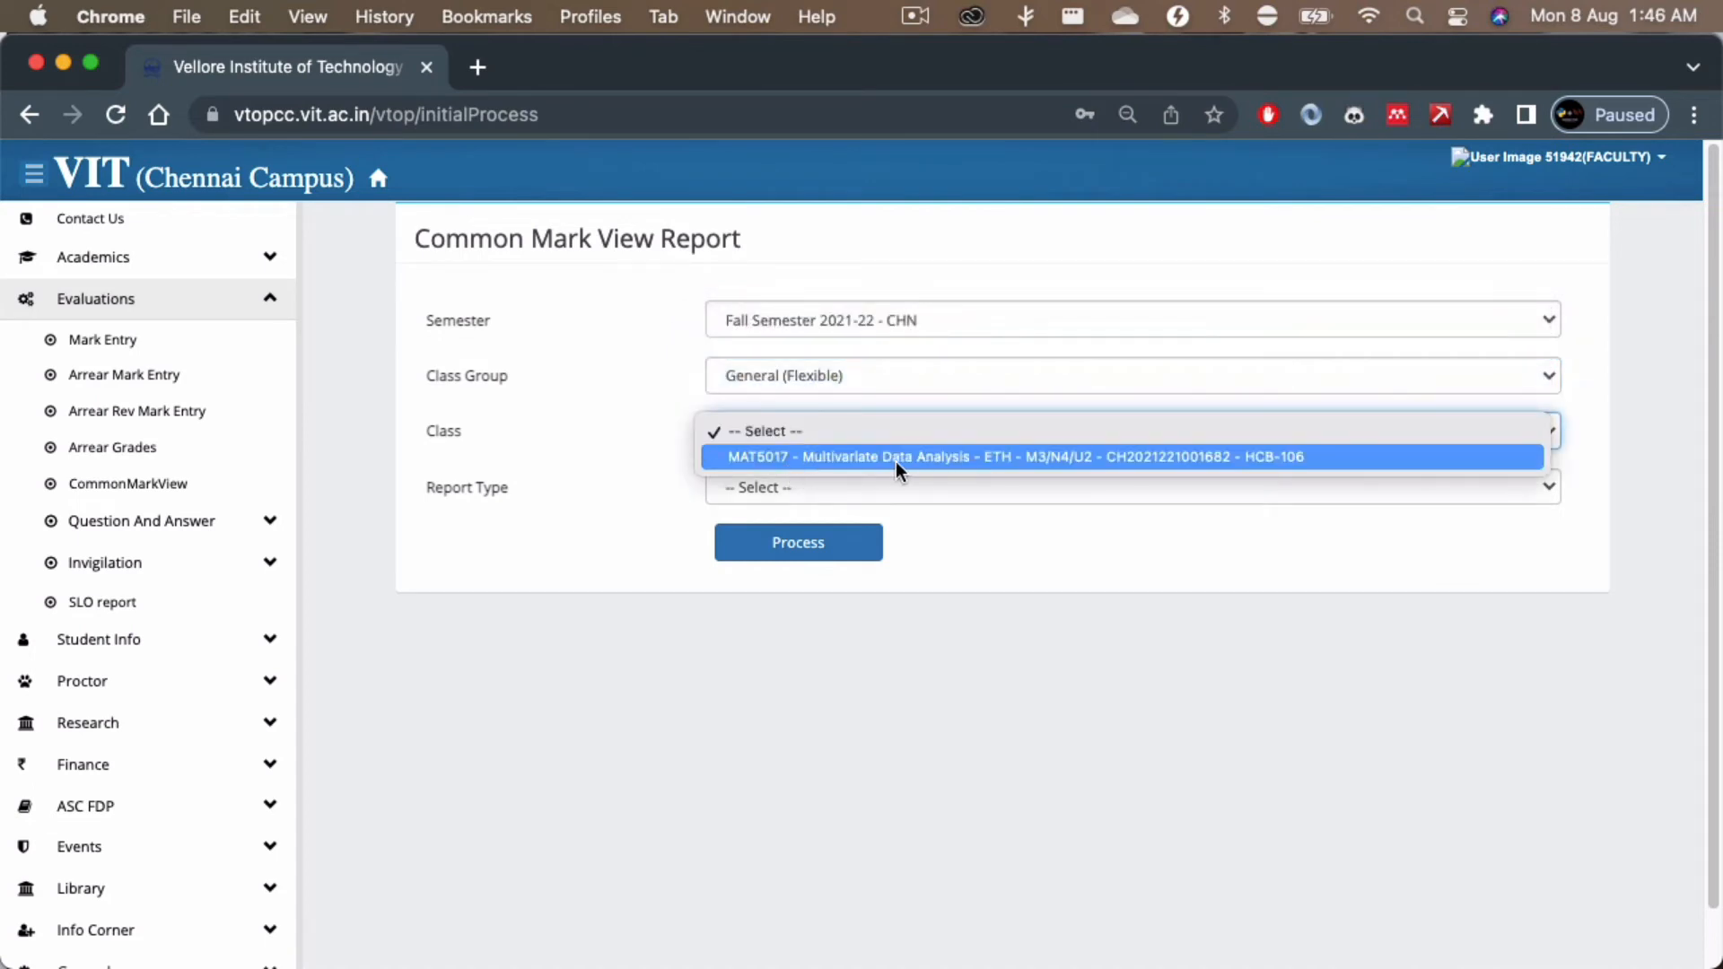
{"action": "left_click", "coordinate": [842, 458]}
{"action": "left_click", "coordinate": [778, 492]}
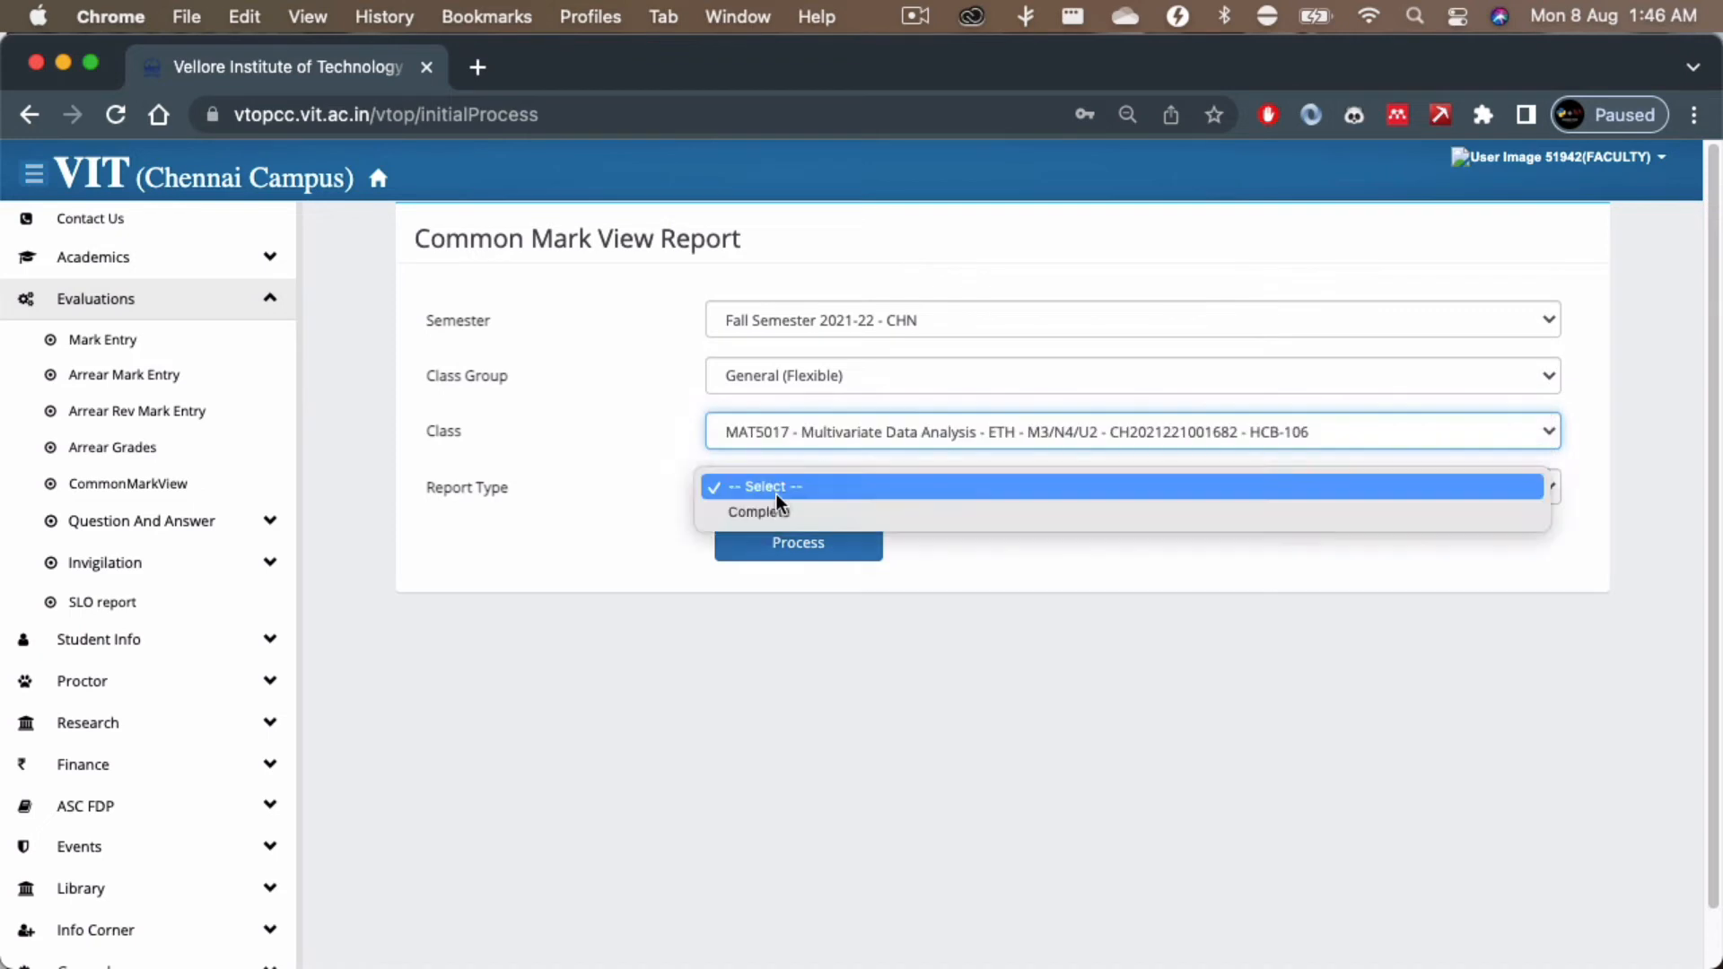
{"action": "left_click", "coordinate": [790, 519]}
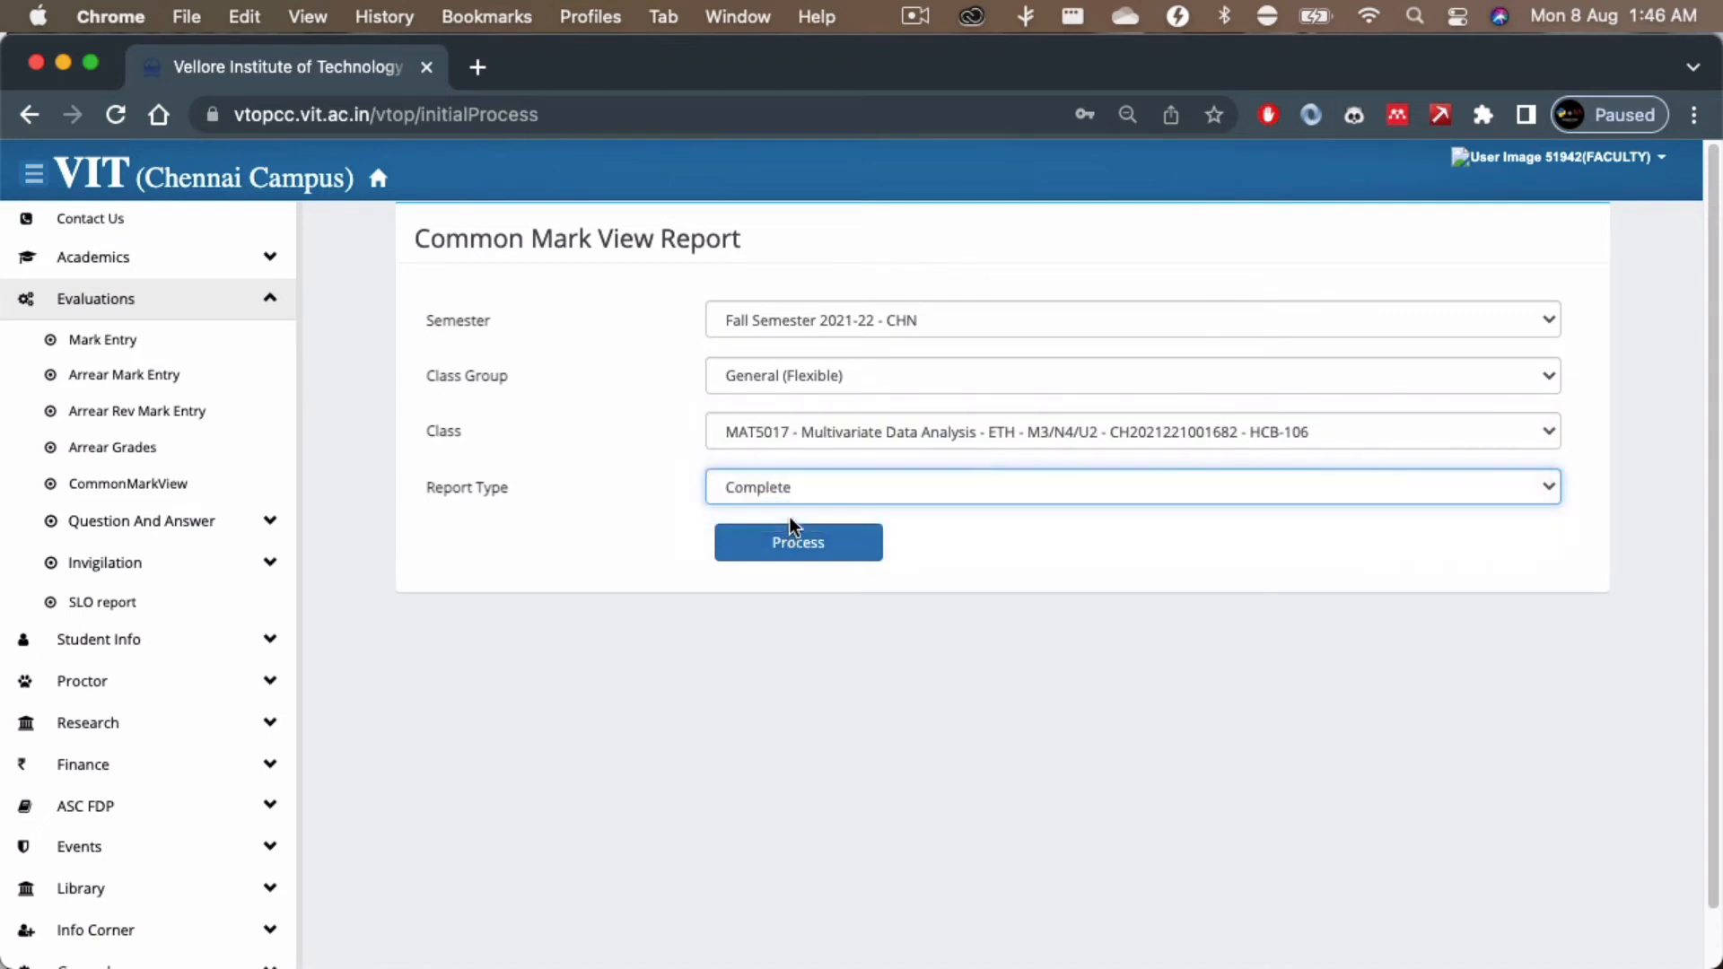
Step: Process and download the mark report, and open the downloaded Common_Mark_View workbook in Excel
{"action": "left_click", "coordinate": [787, 547]}
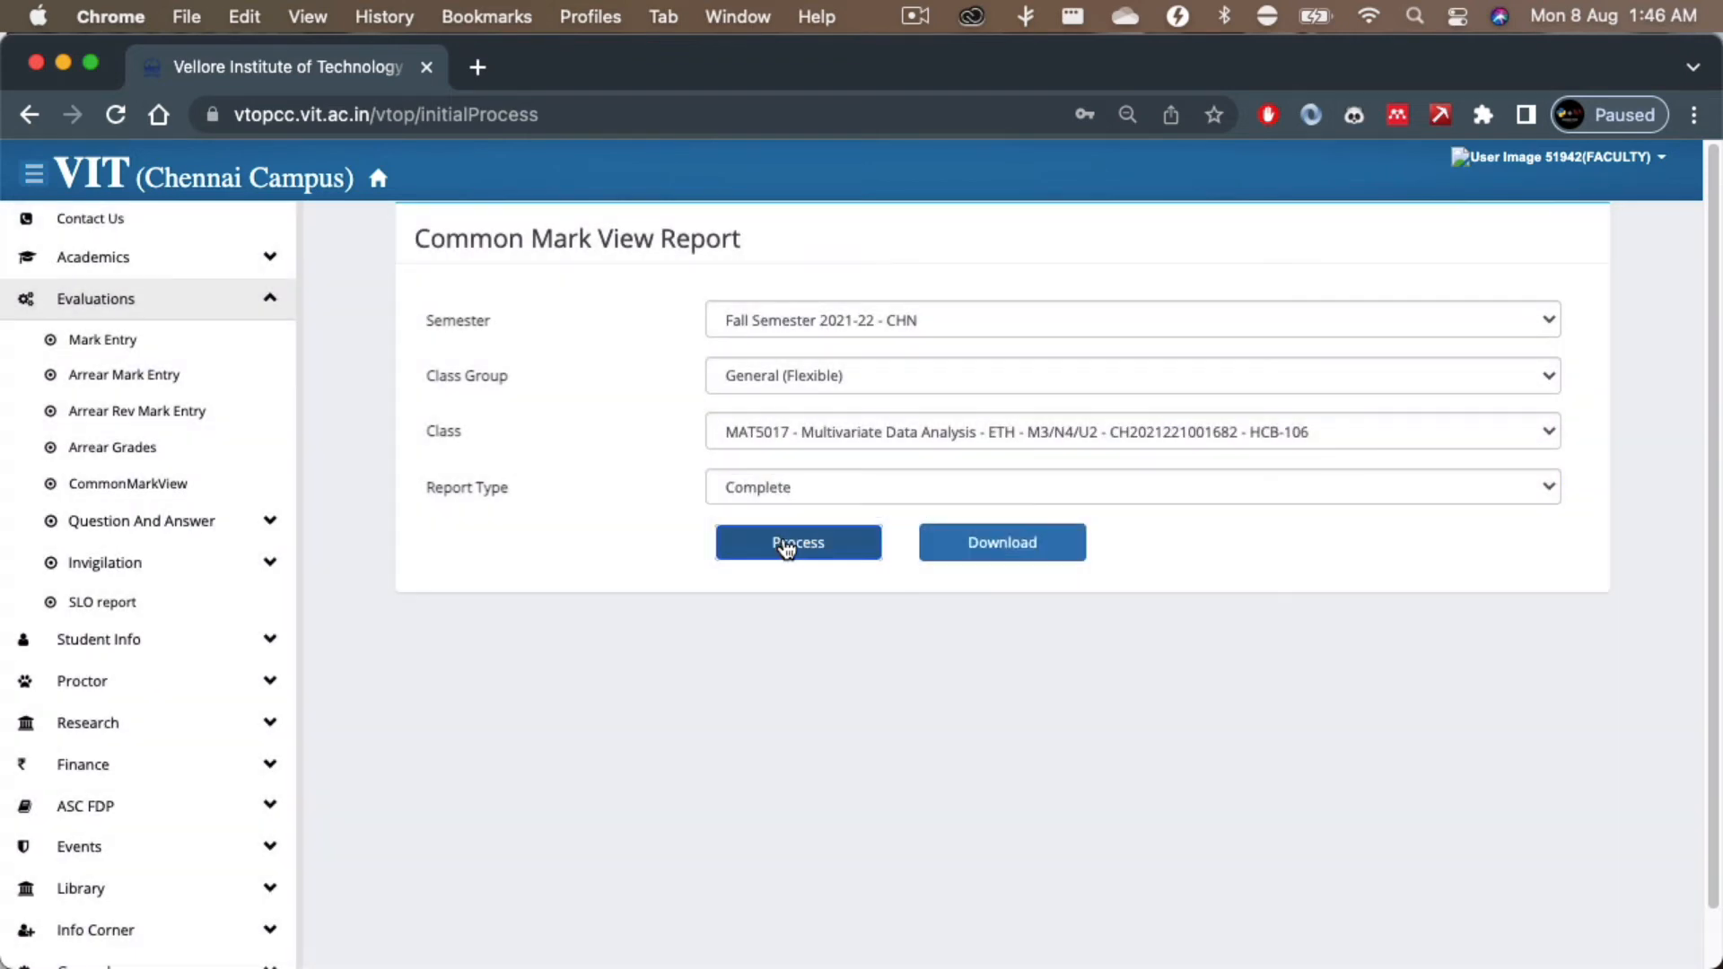
{"action": "left_click", "coordinate": [985, 550]}
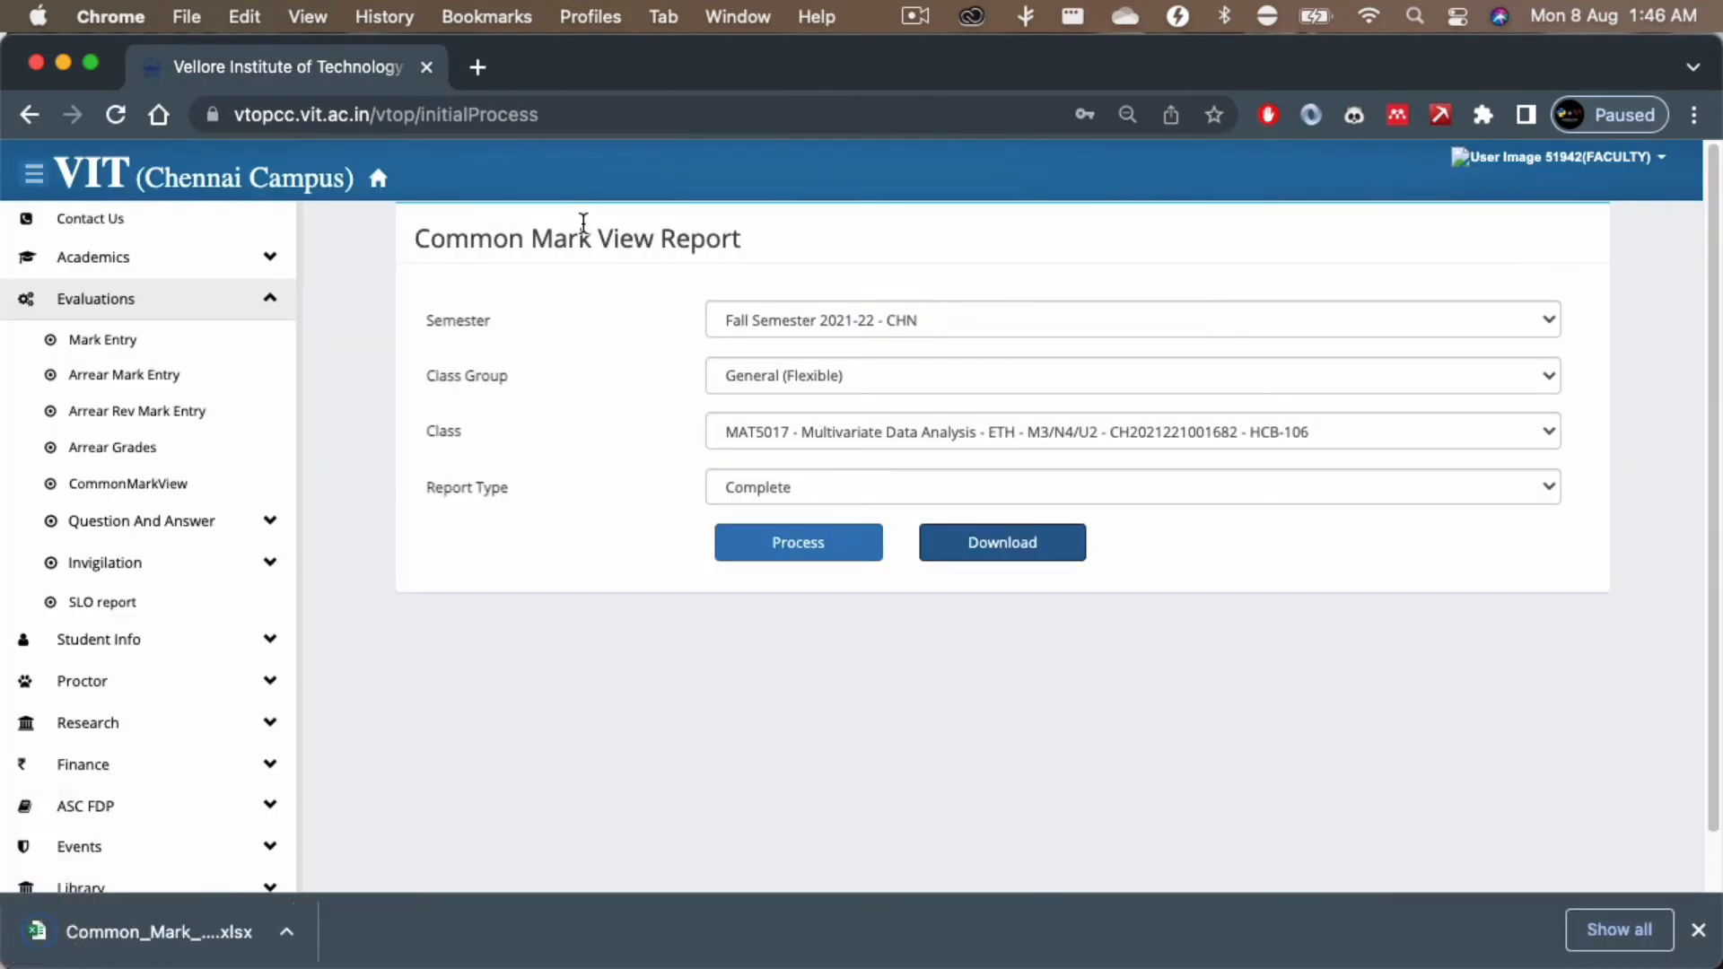
{"action": "left_click", "coordinate": [285, 938]}
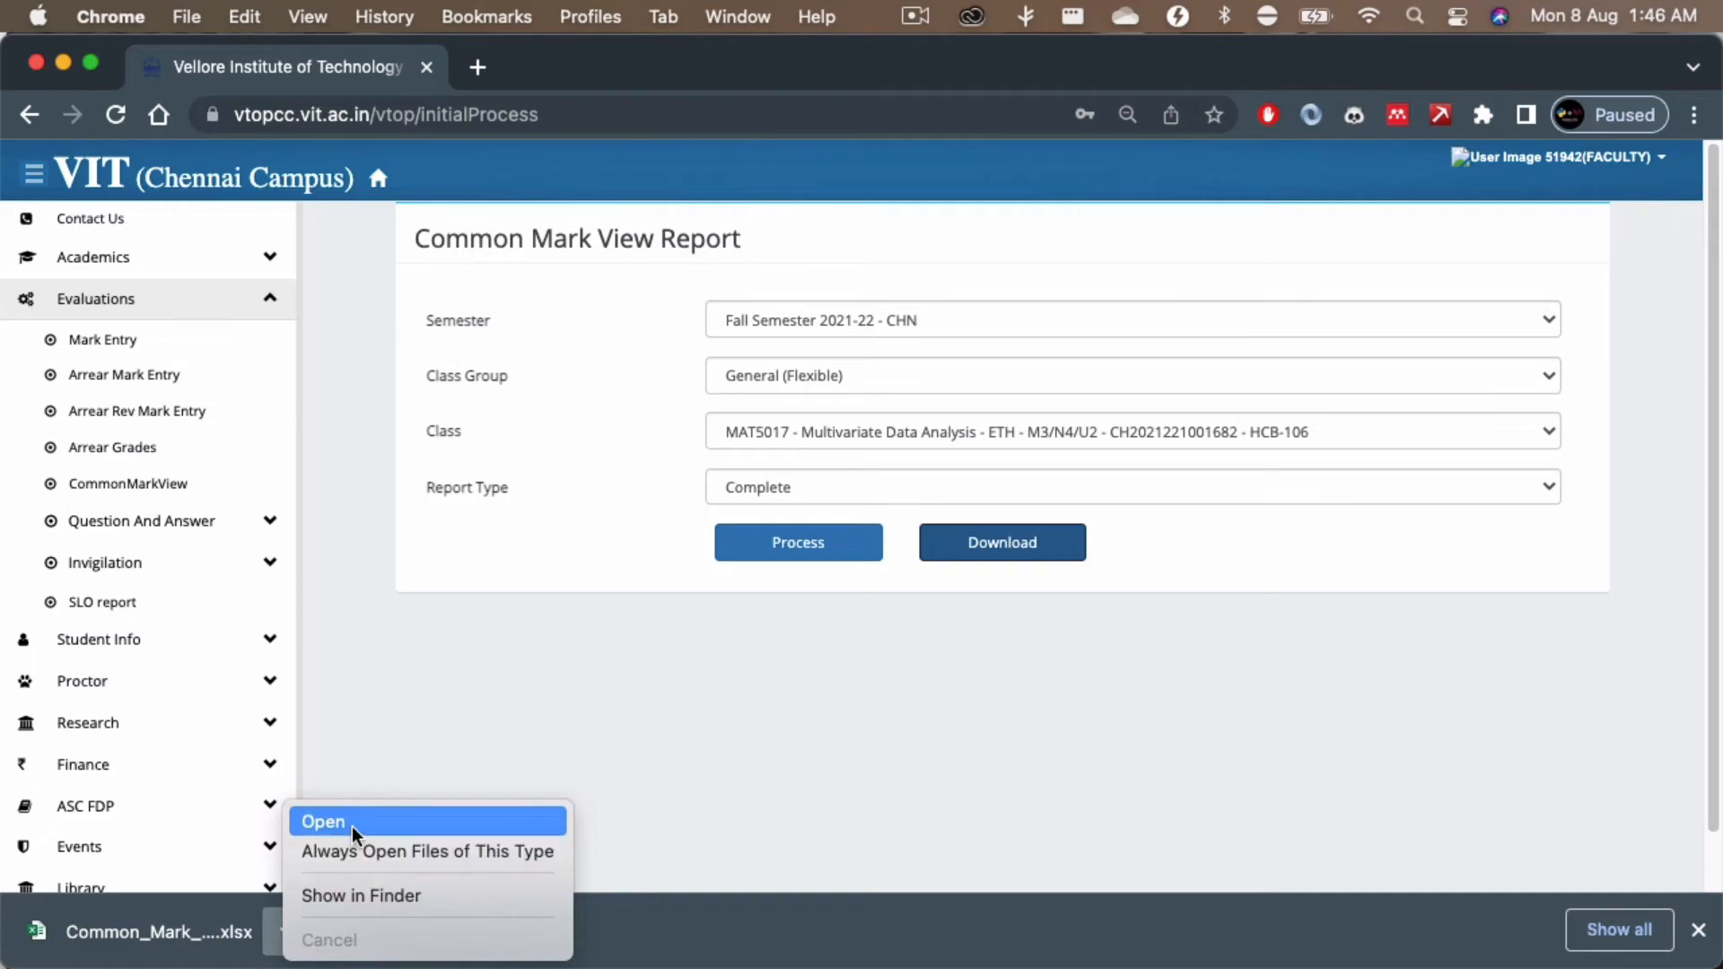
{"action": "left_click", "coordinate": [350, 823]}
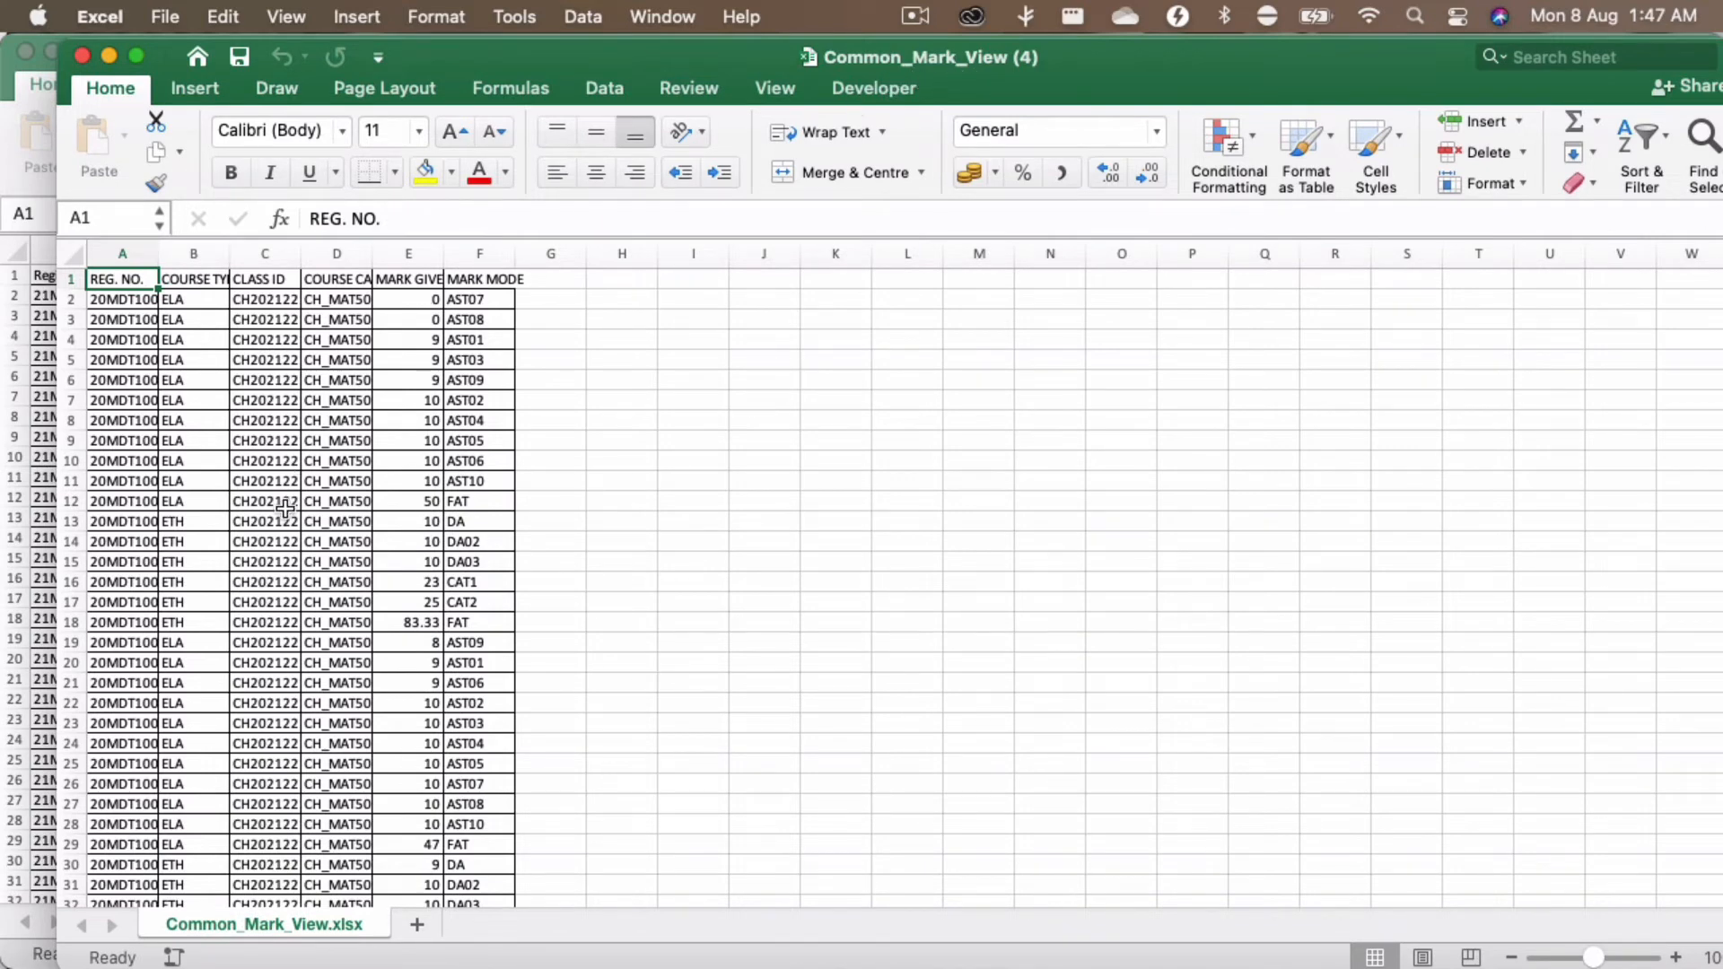
Step: Look through the register numbers, course types, marks and mark modes in the downloaded report
{"action": "scroll", "coordinate": [357, 492], "scroll_direction": "down", "scroll_amount": 7}
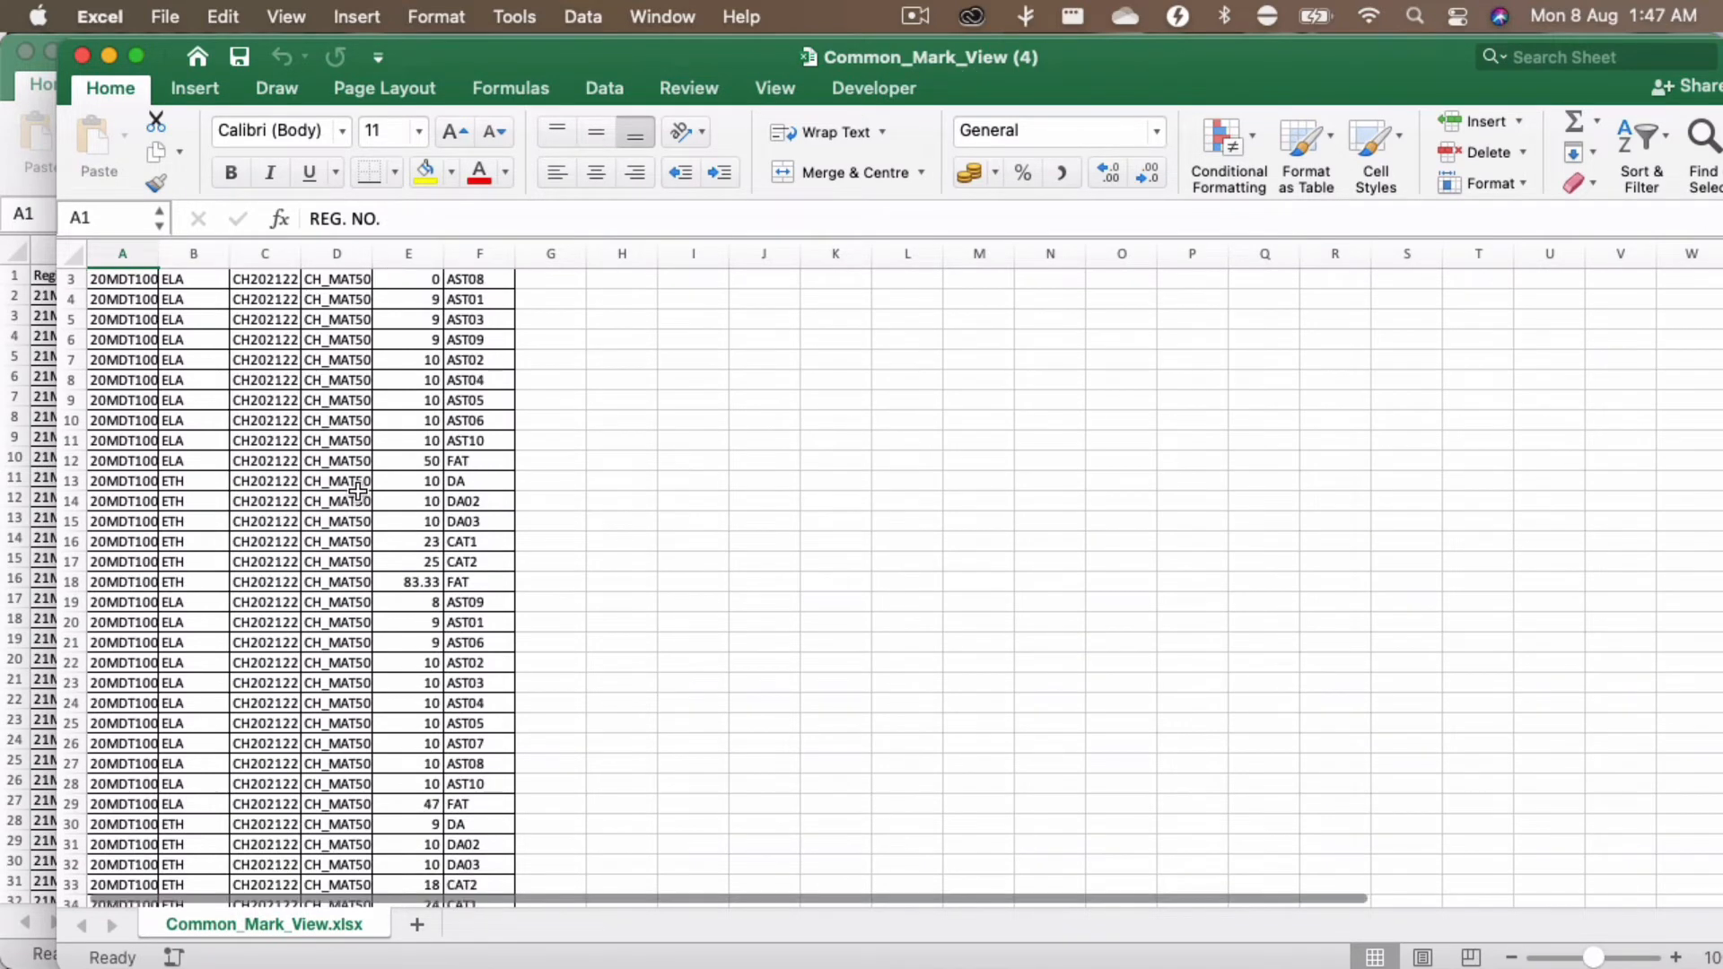
{"action": "scroll", "coordinate": [357, 492], "scroll_direction": "down", "scroll_amount": 20}
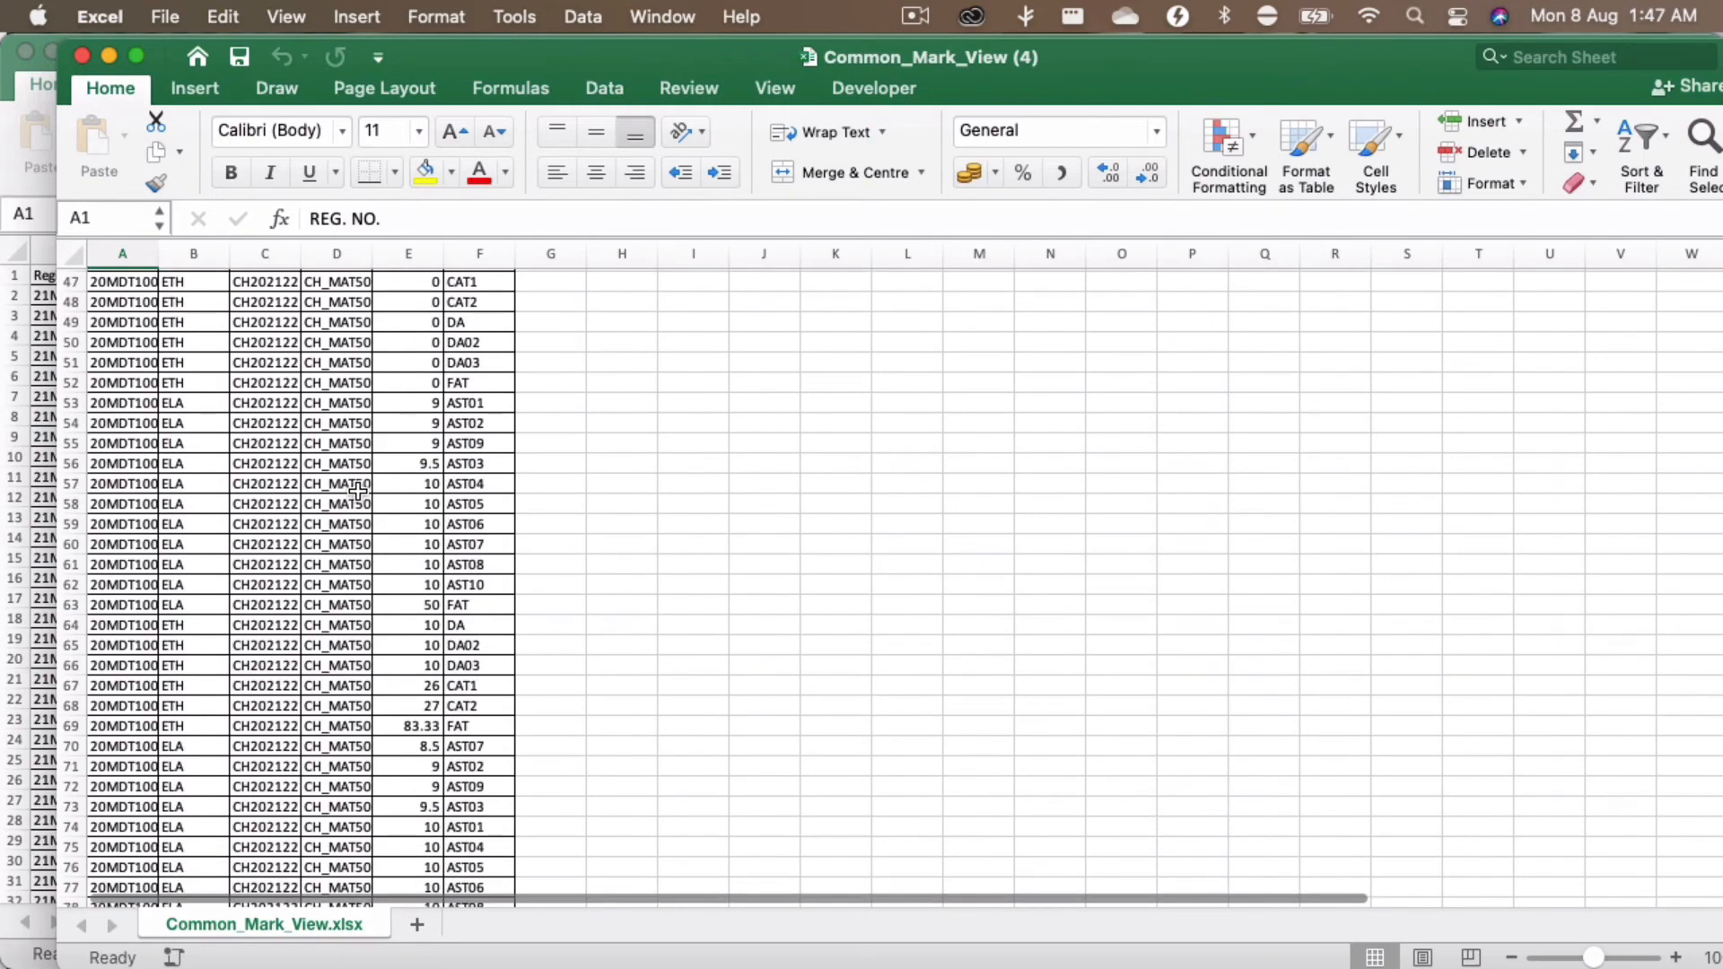
{"action": "scroll", "coordinate": [357, 492], "scroll_direction": "down", "scroll_amount": 20}
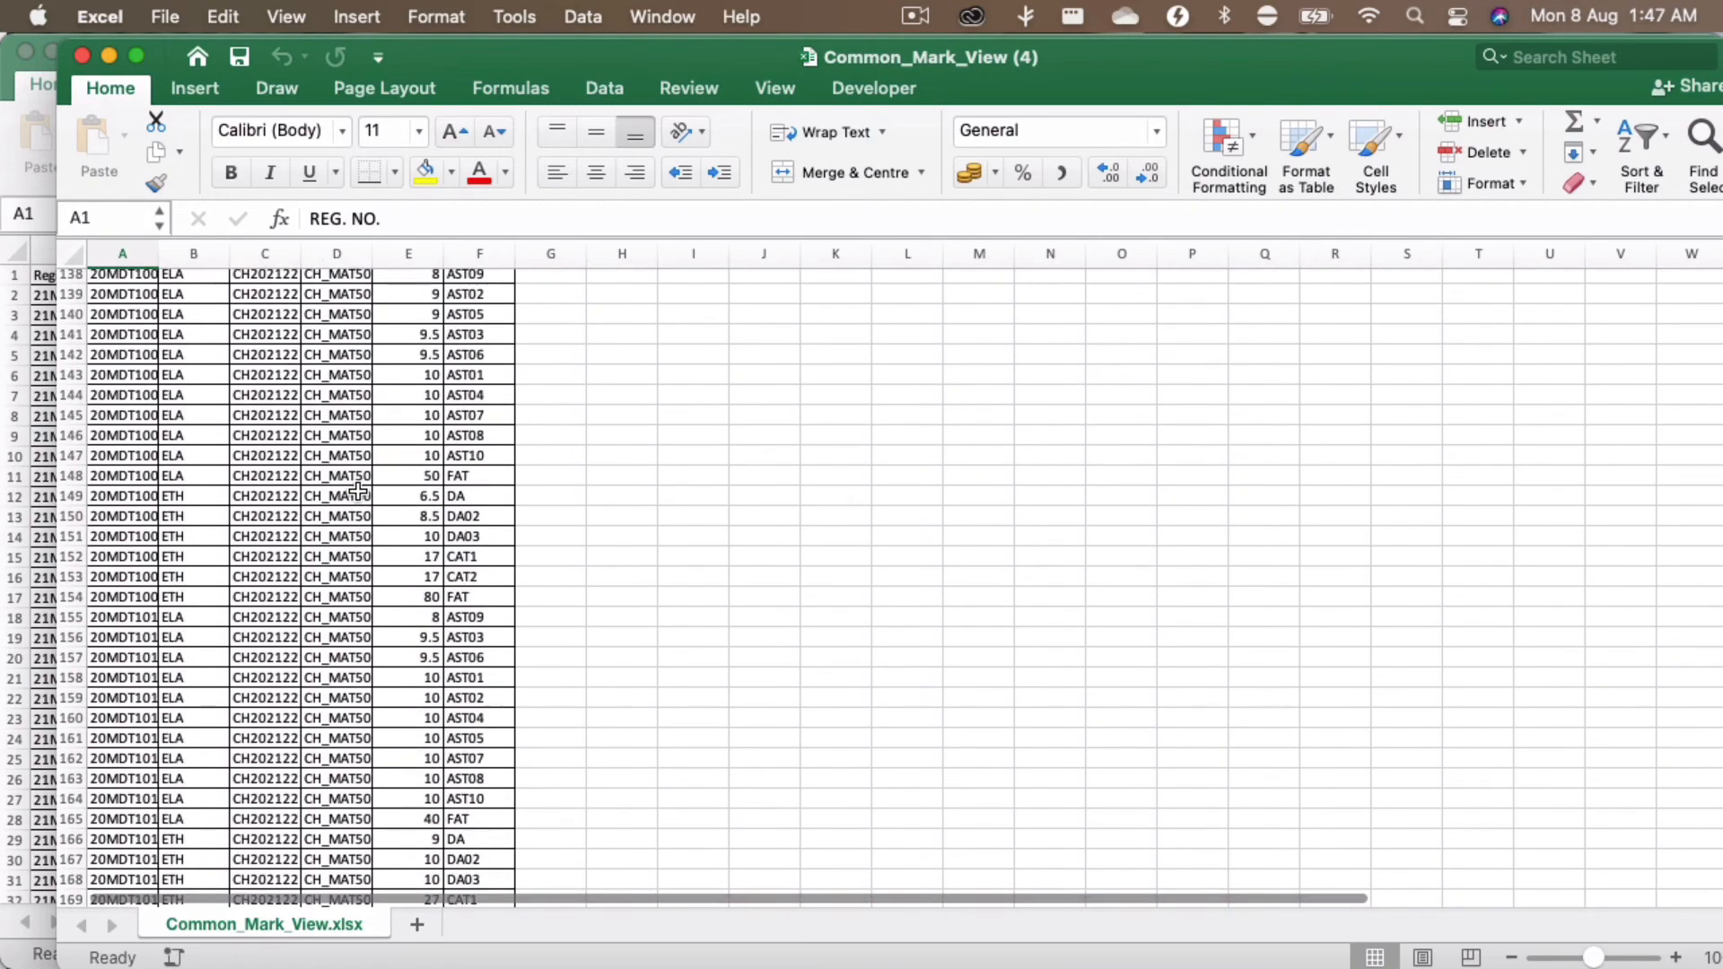
{"action": "scroll", "coordinate": [357, 491], "scroll_direction": "down", "scroll_amount": 12}
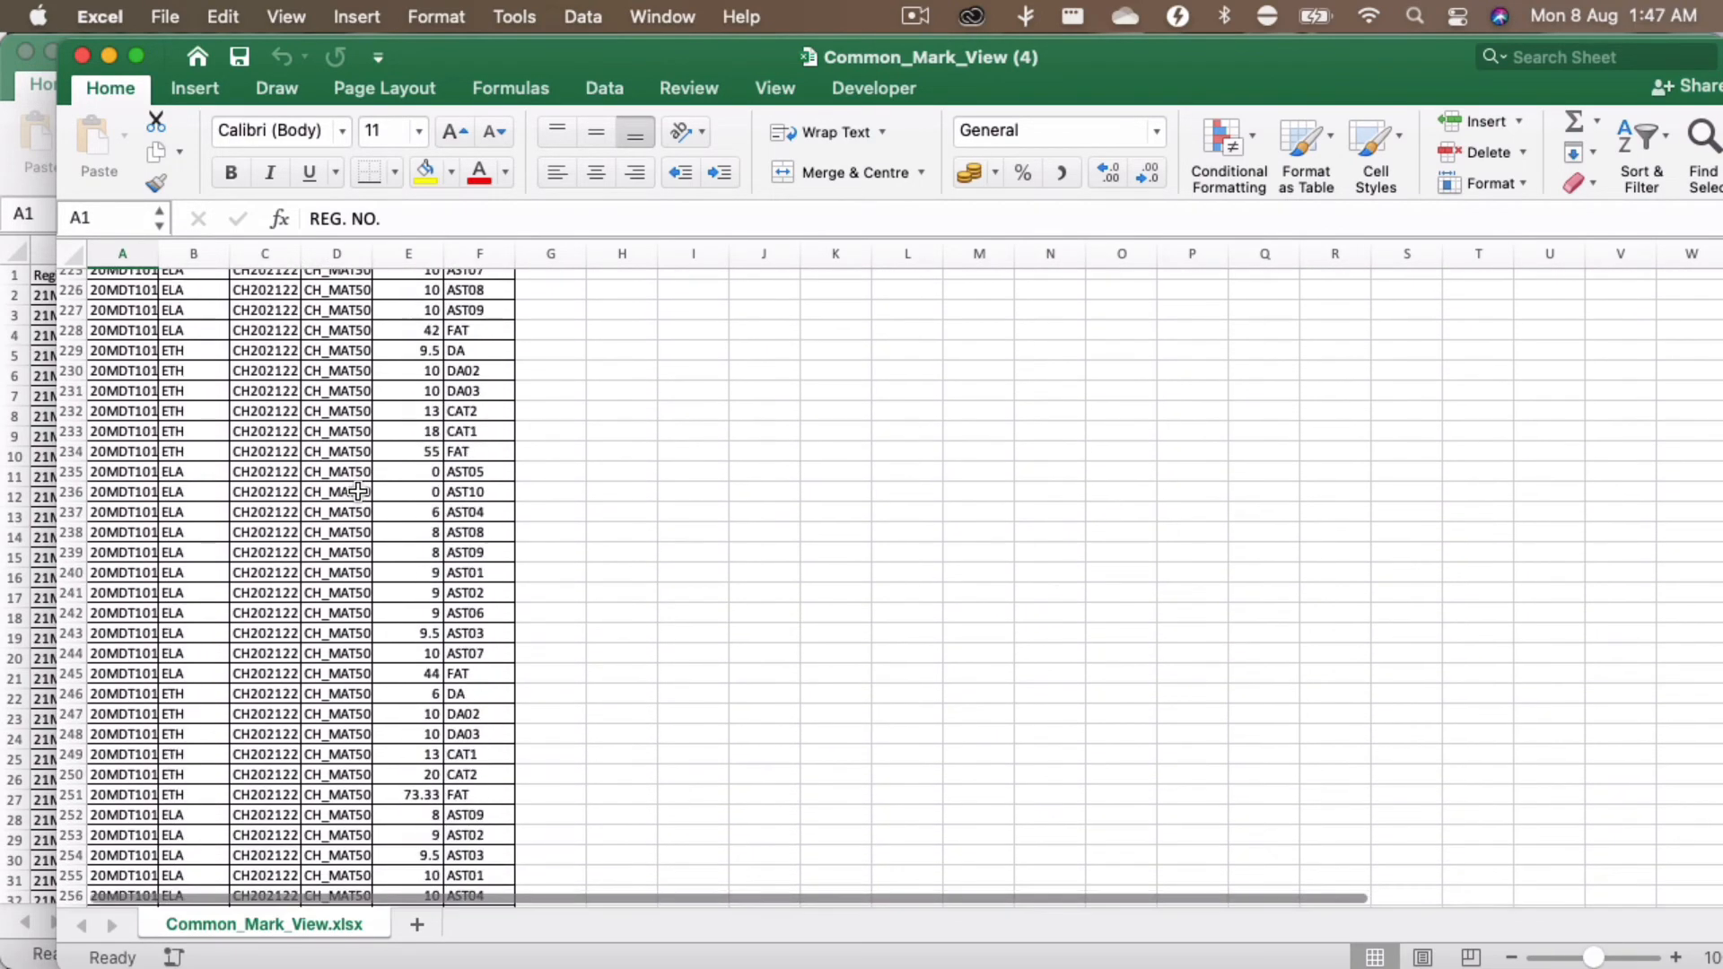
{"action": "scroll", "coordinate": [357, 492], "scroll_direction": "up", "scroll_amount": 15}
{"action": "scroll", "coordinate": [357, 492], "scroll_direction": "up", "scroll_amount": 20}
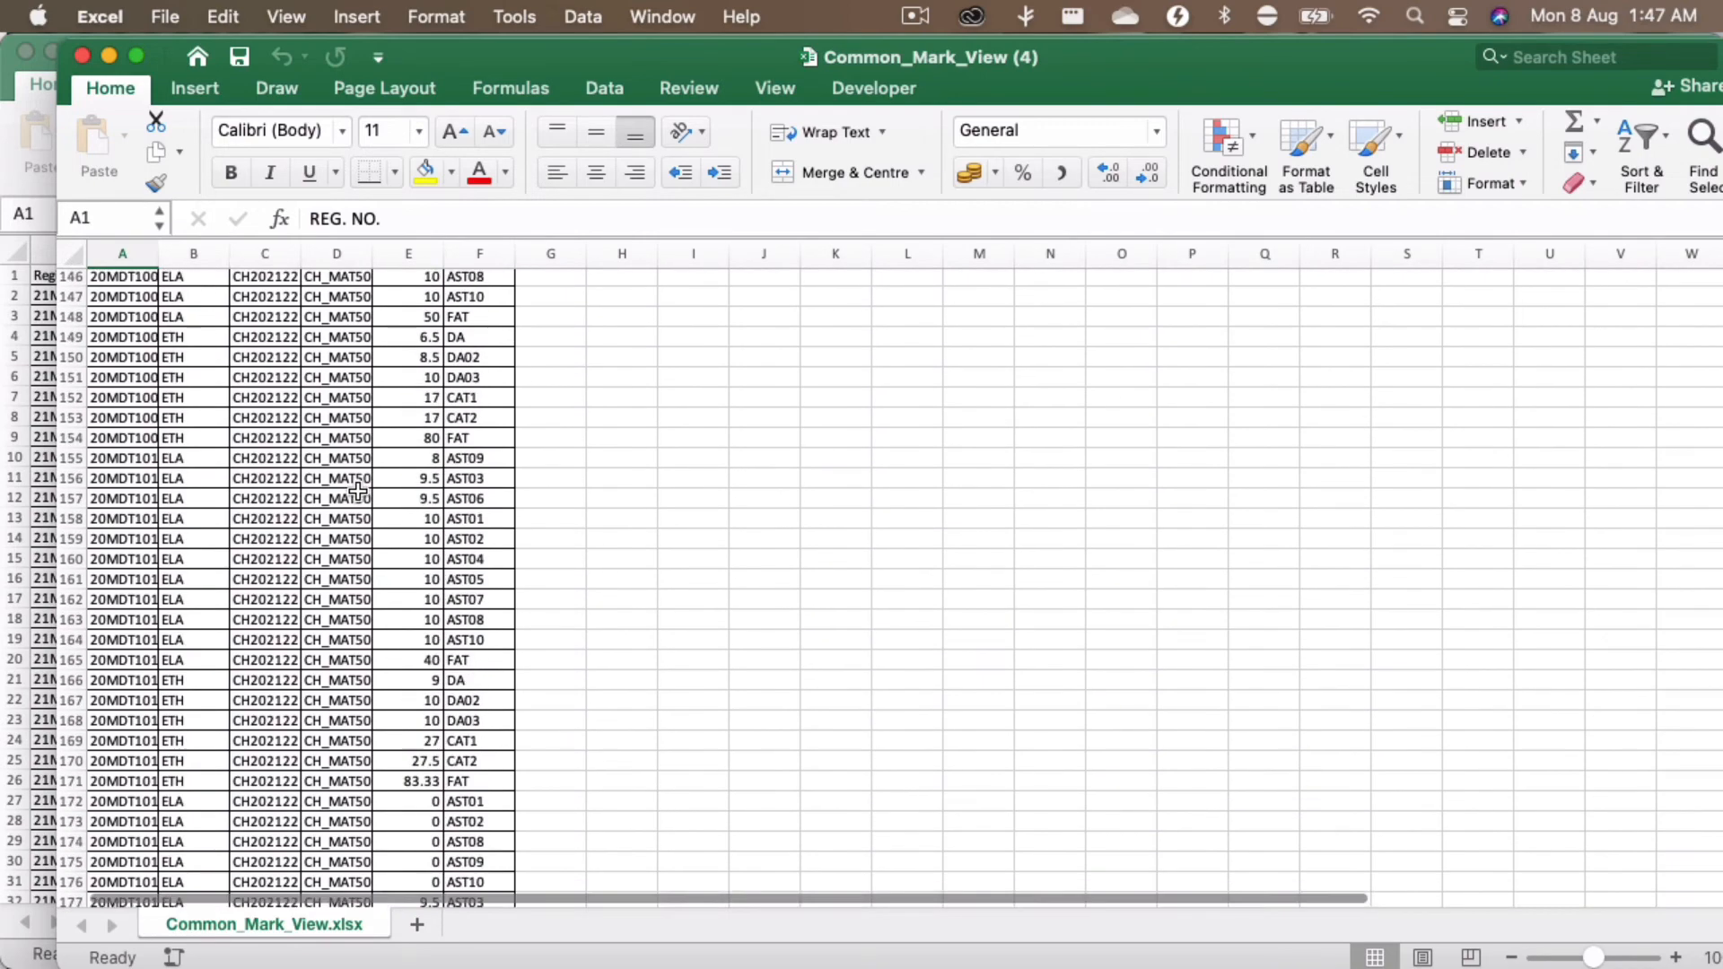
{"action": "scroll", "coordinate": [357, 492], "scroll_direction": "up", "scroll_amount": 10}
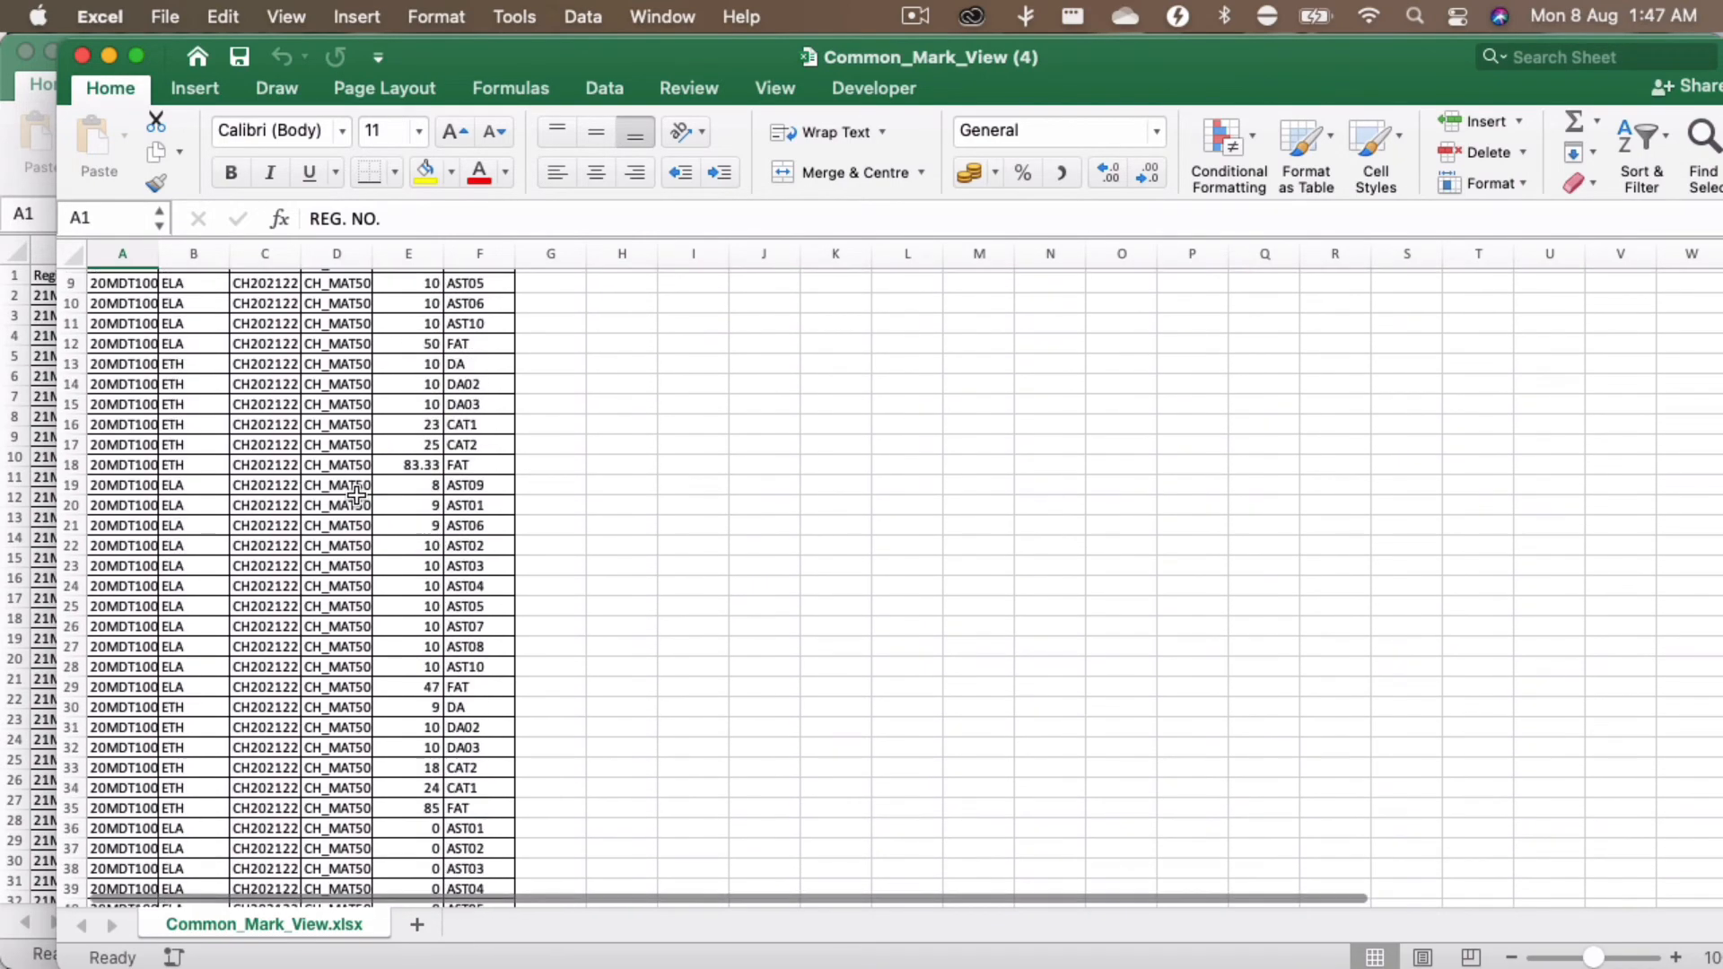
Step: Convert the whole mark data range A1:F965 into a table with headers
{"action": "left_click", "coordinate": [393, 319]}
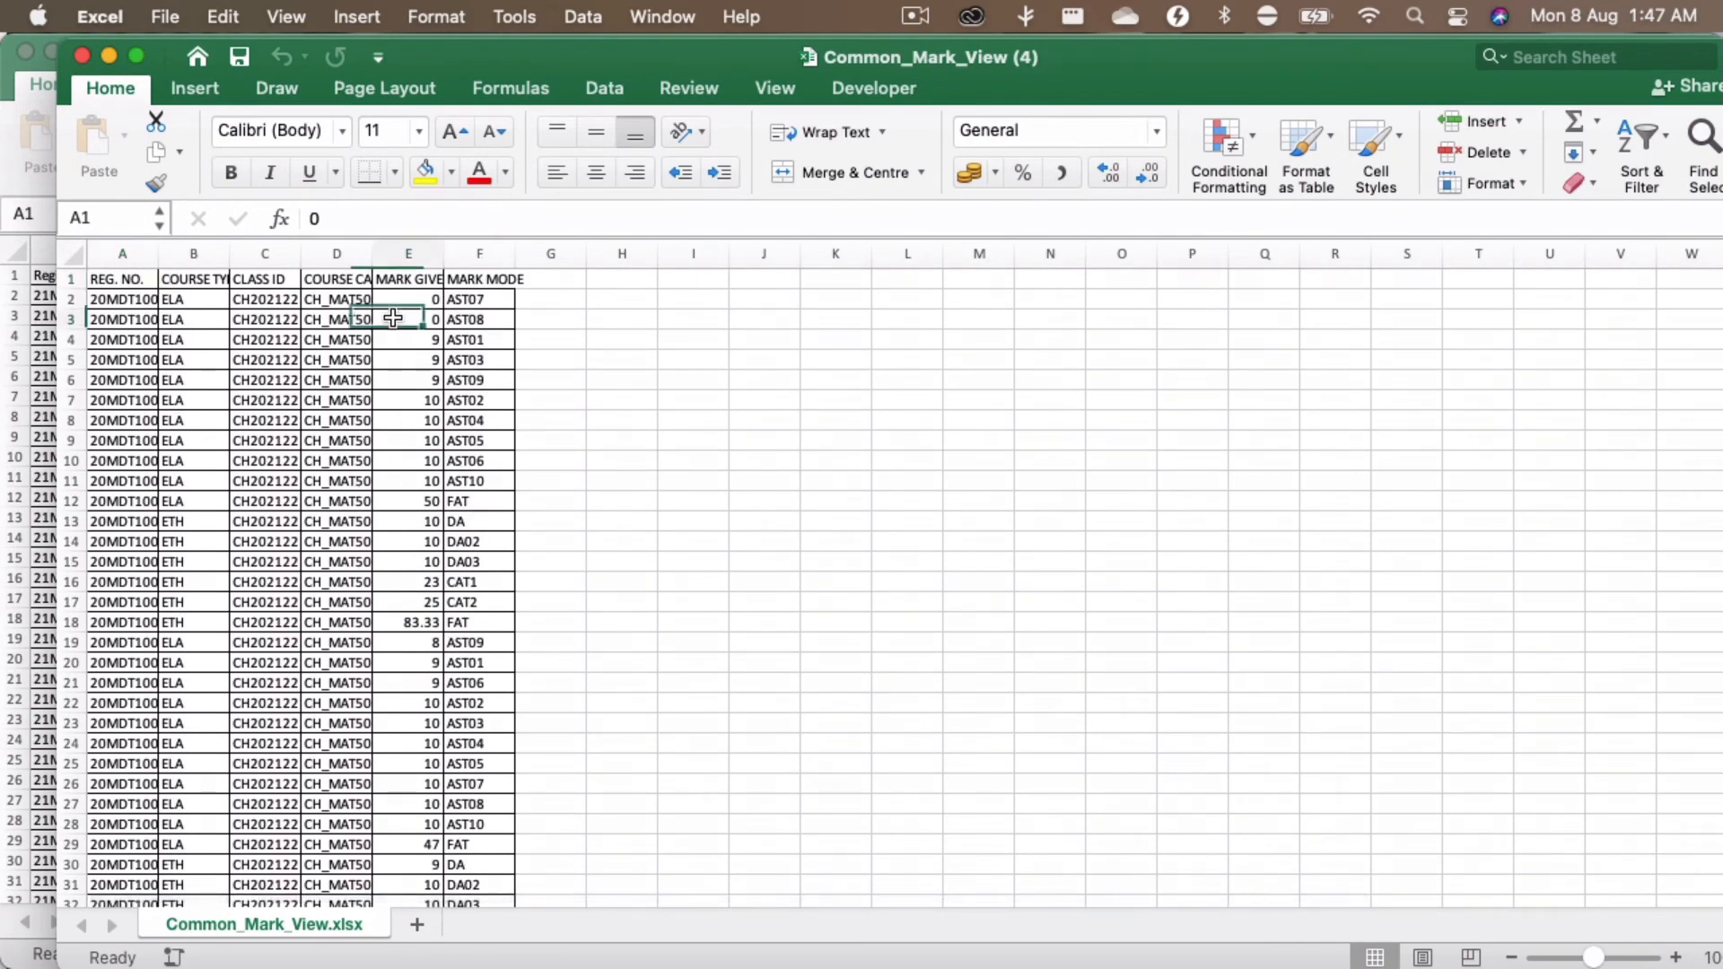
{"action": "key", "text": "super+a"}
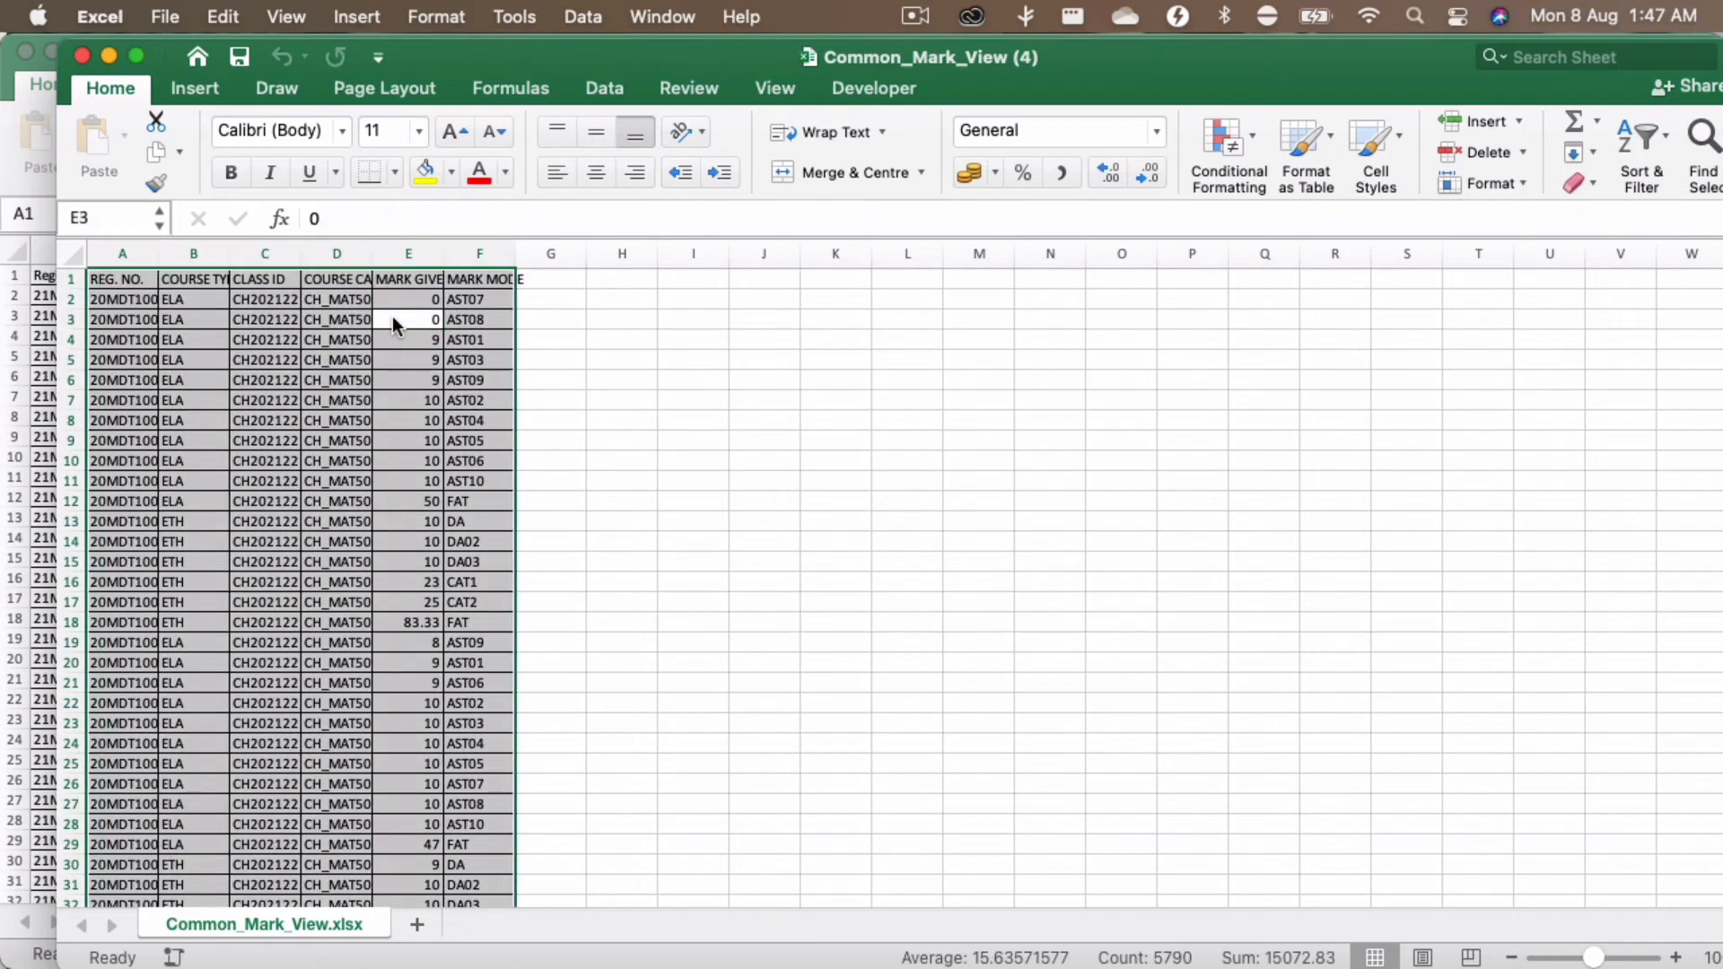
{"action": "left_click", "coordinate": [203, 90]}
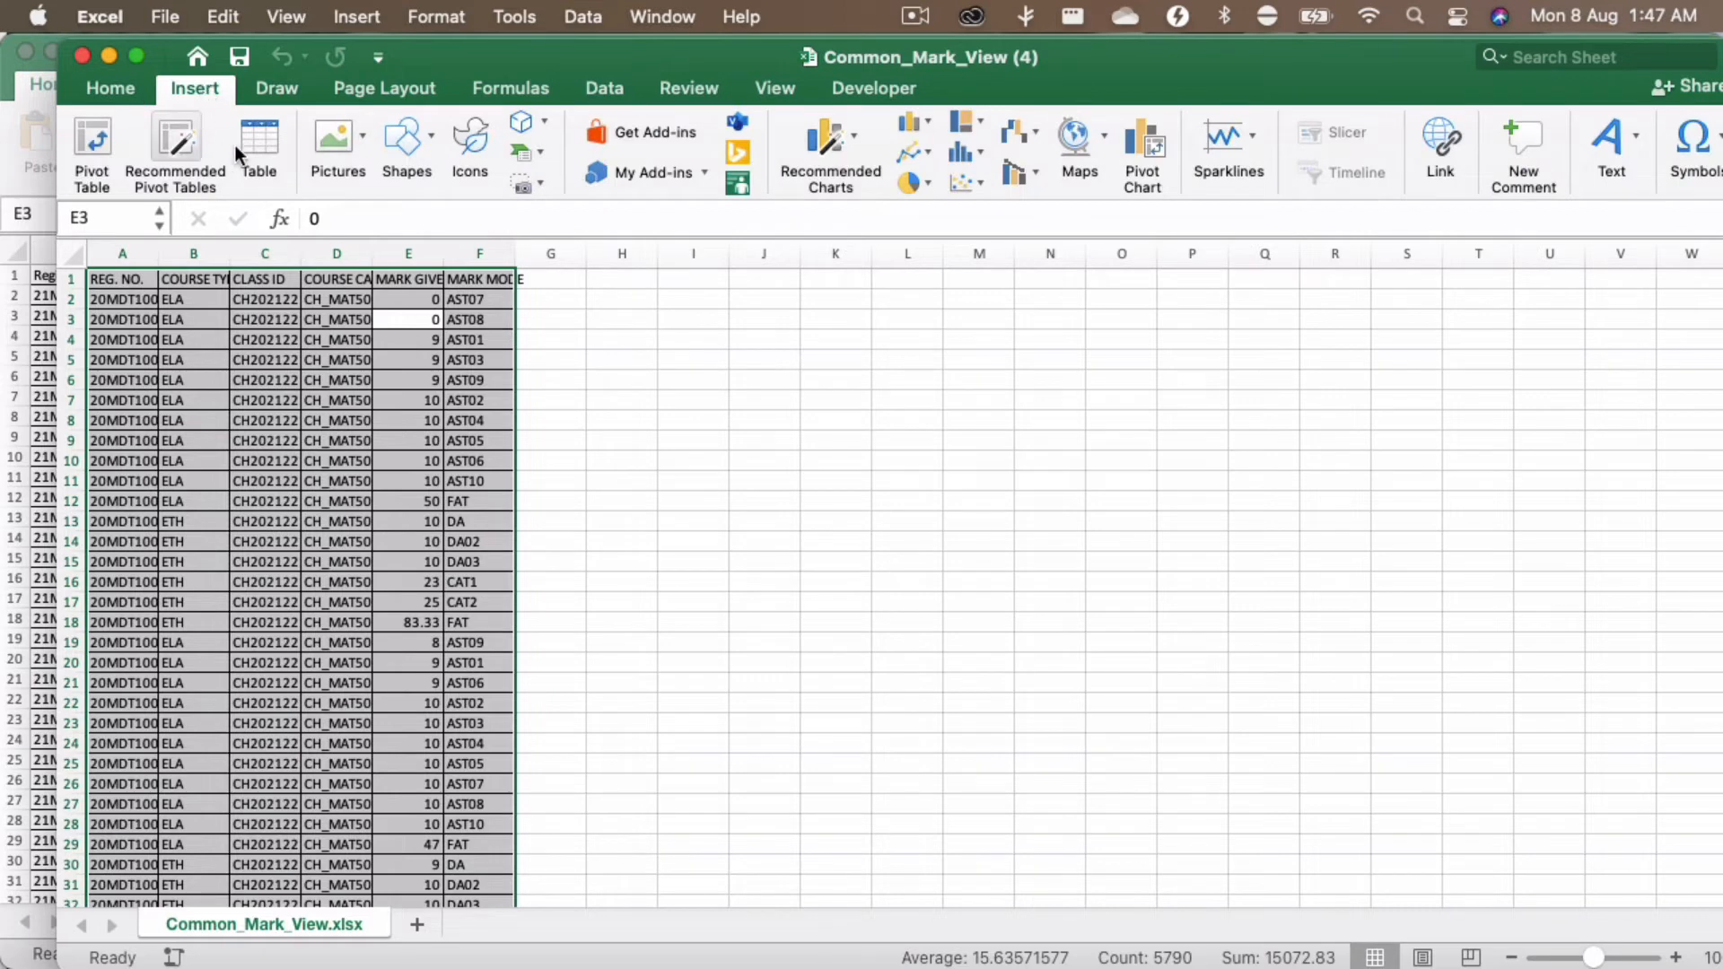
{"action": "left_click", "coordinate": [259, 136]}
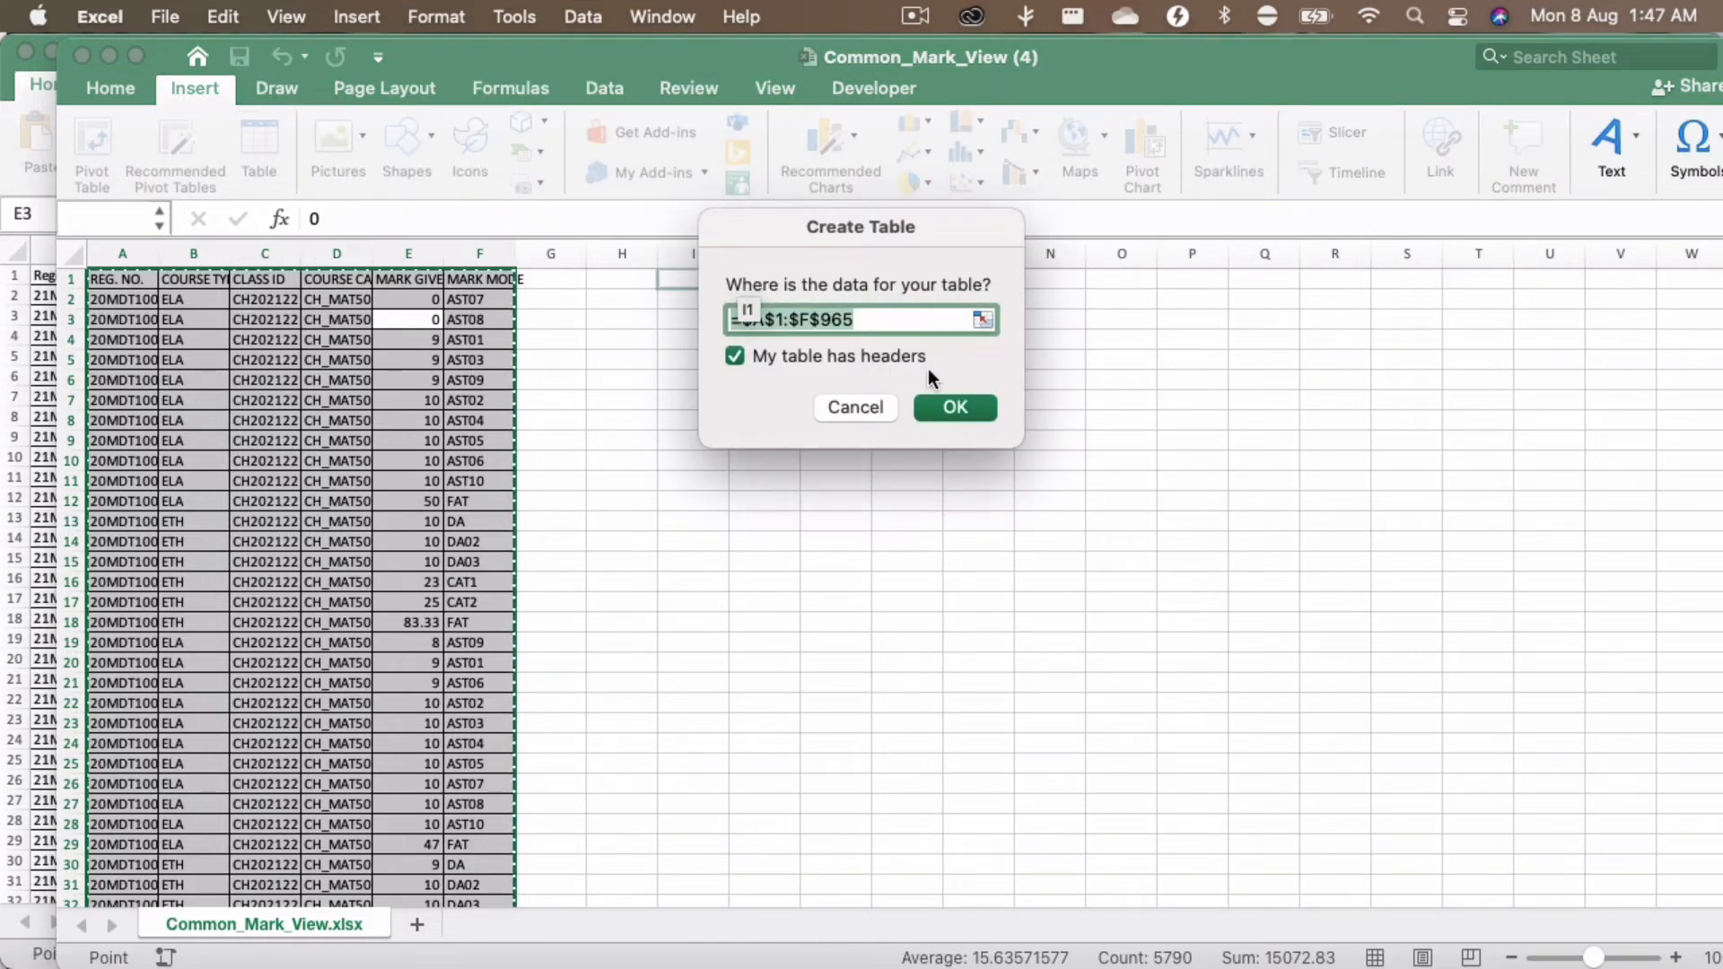
{"action": "left_click", "coordinate": [952, 406]}
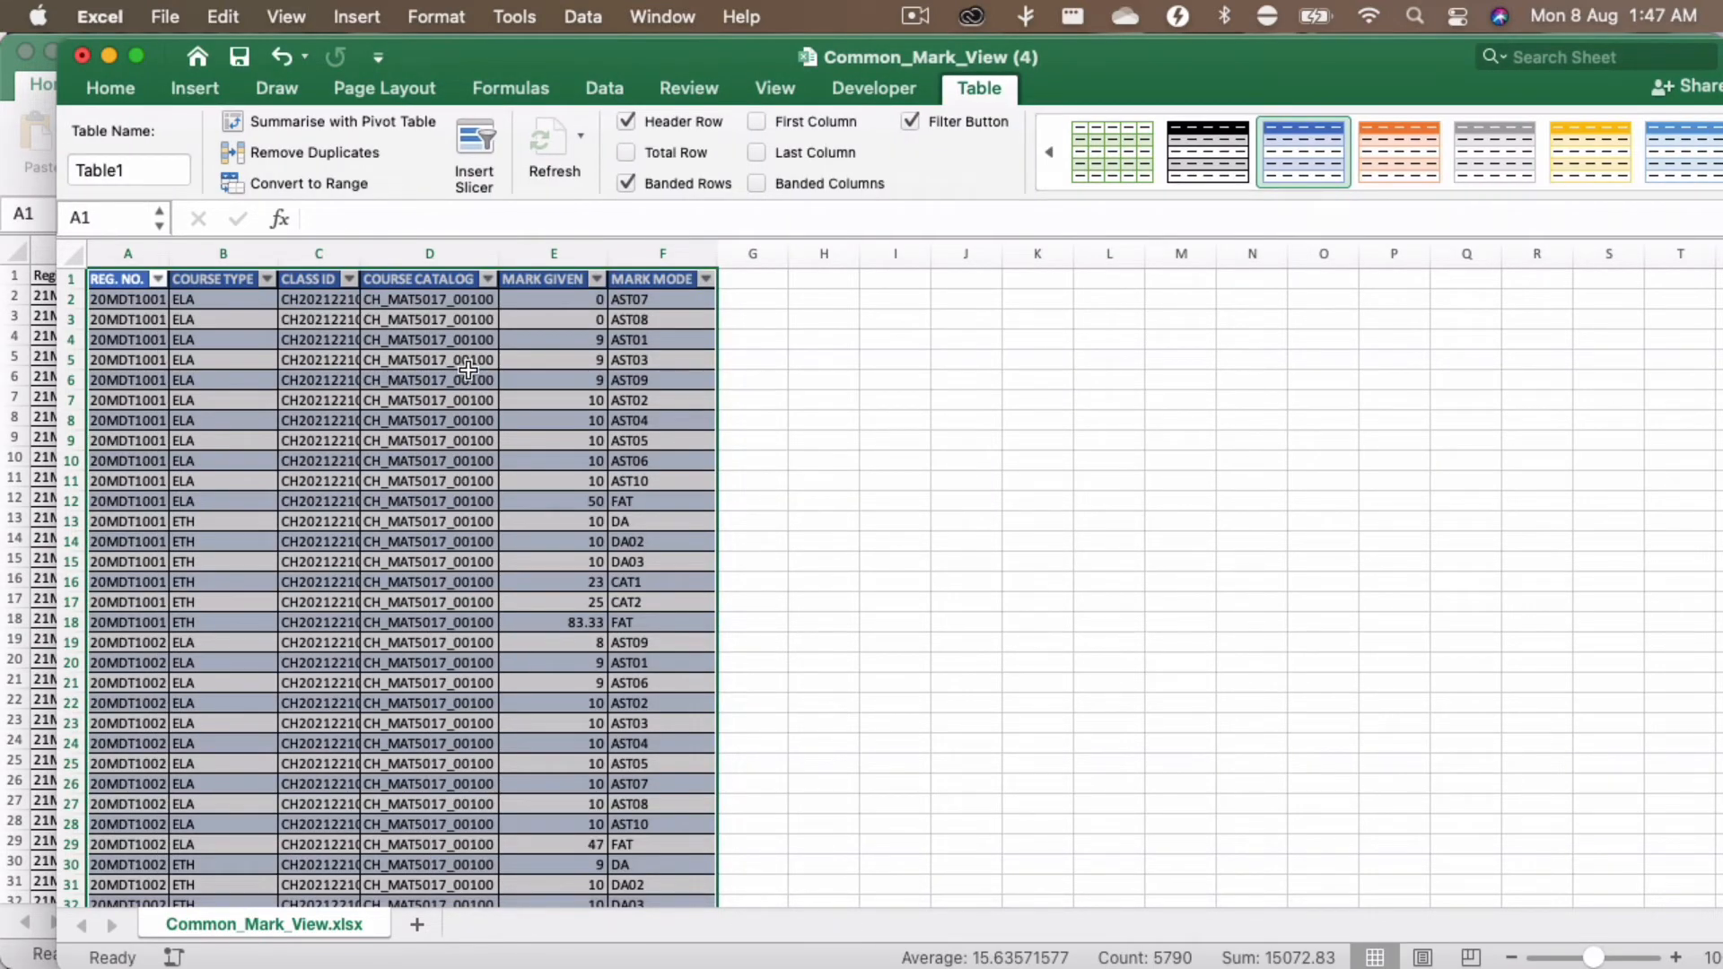
Step: Open the filter of the MARK MODE column and look through the available mark modes
{"action": "left_click", "coordinate": [699, 300]}
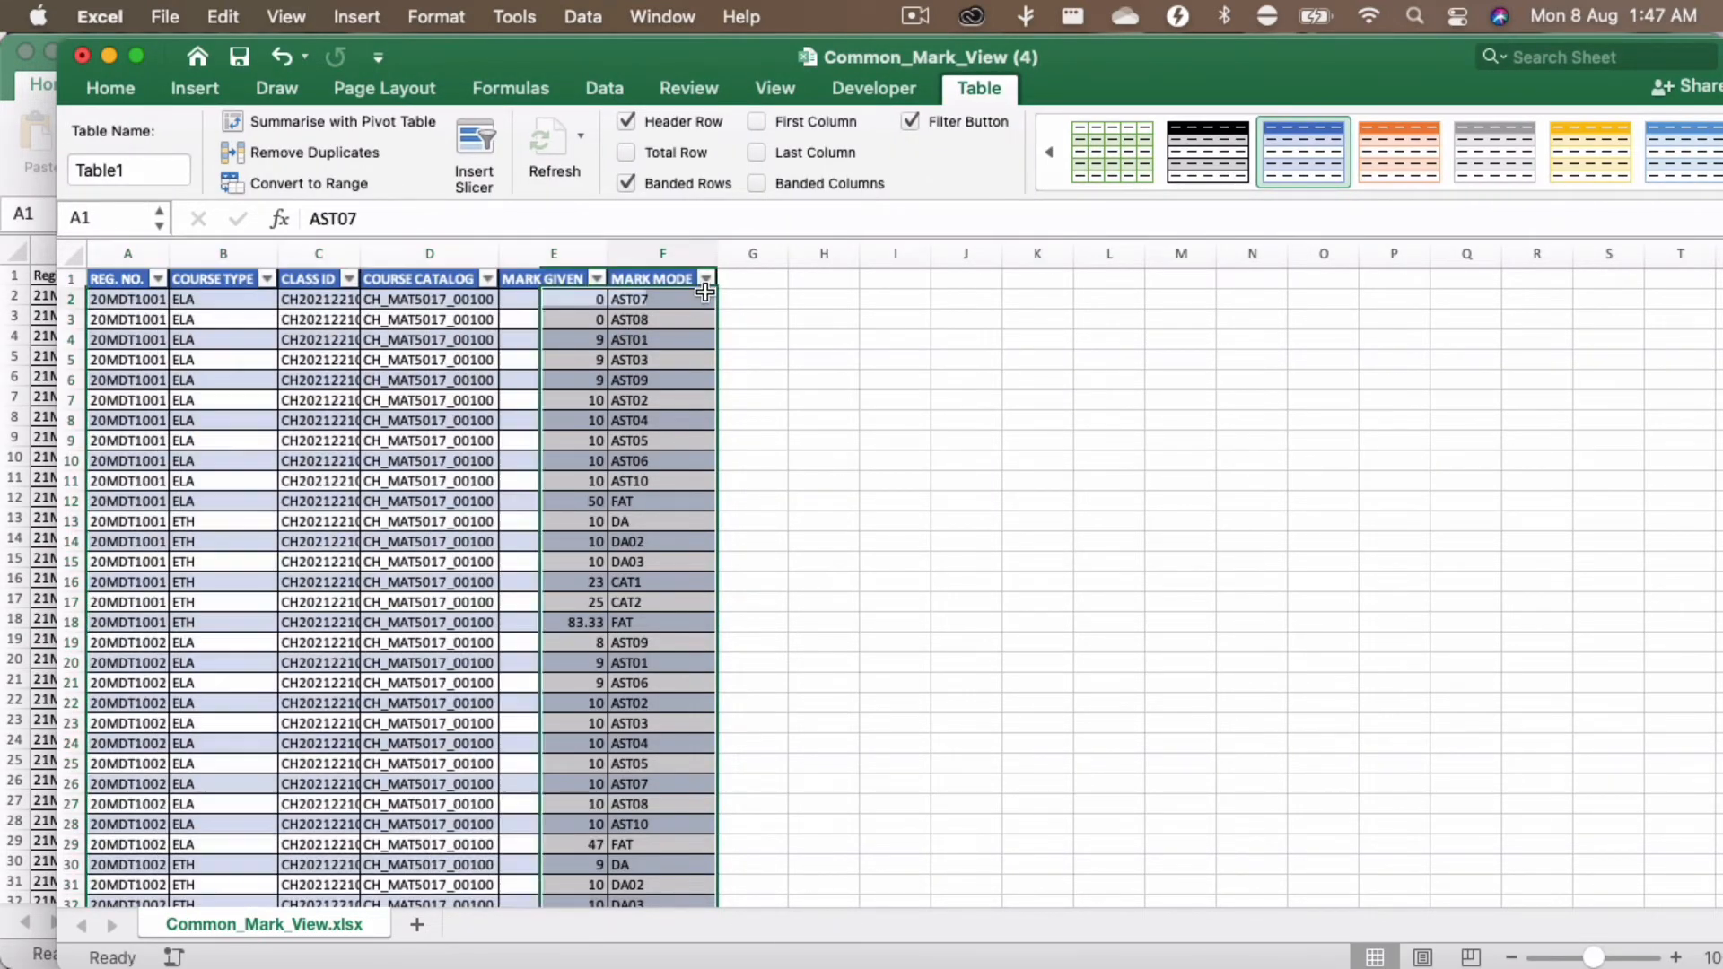
{"action": "left_click", "coordinate": [707, 280]}
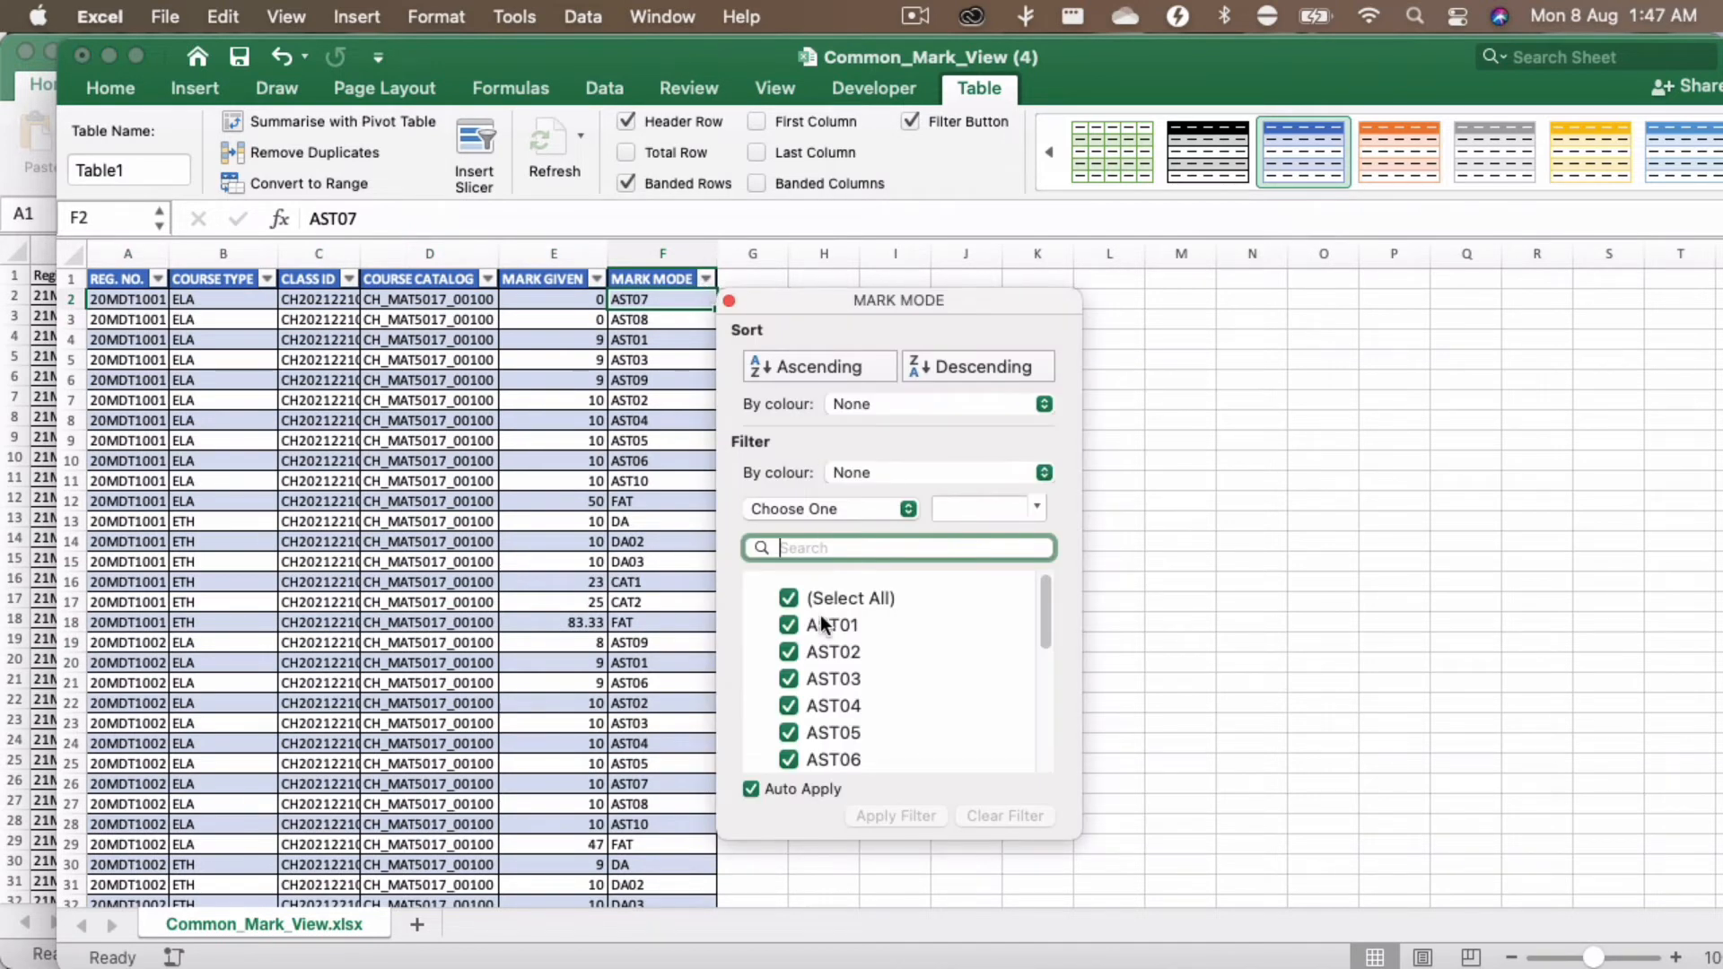
{"action": "scroll", "coordinate": [828, 664], "scroll_direction": "down", "scroll_amount": 1}
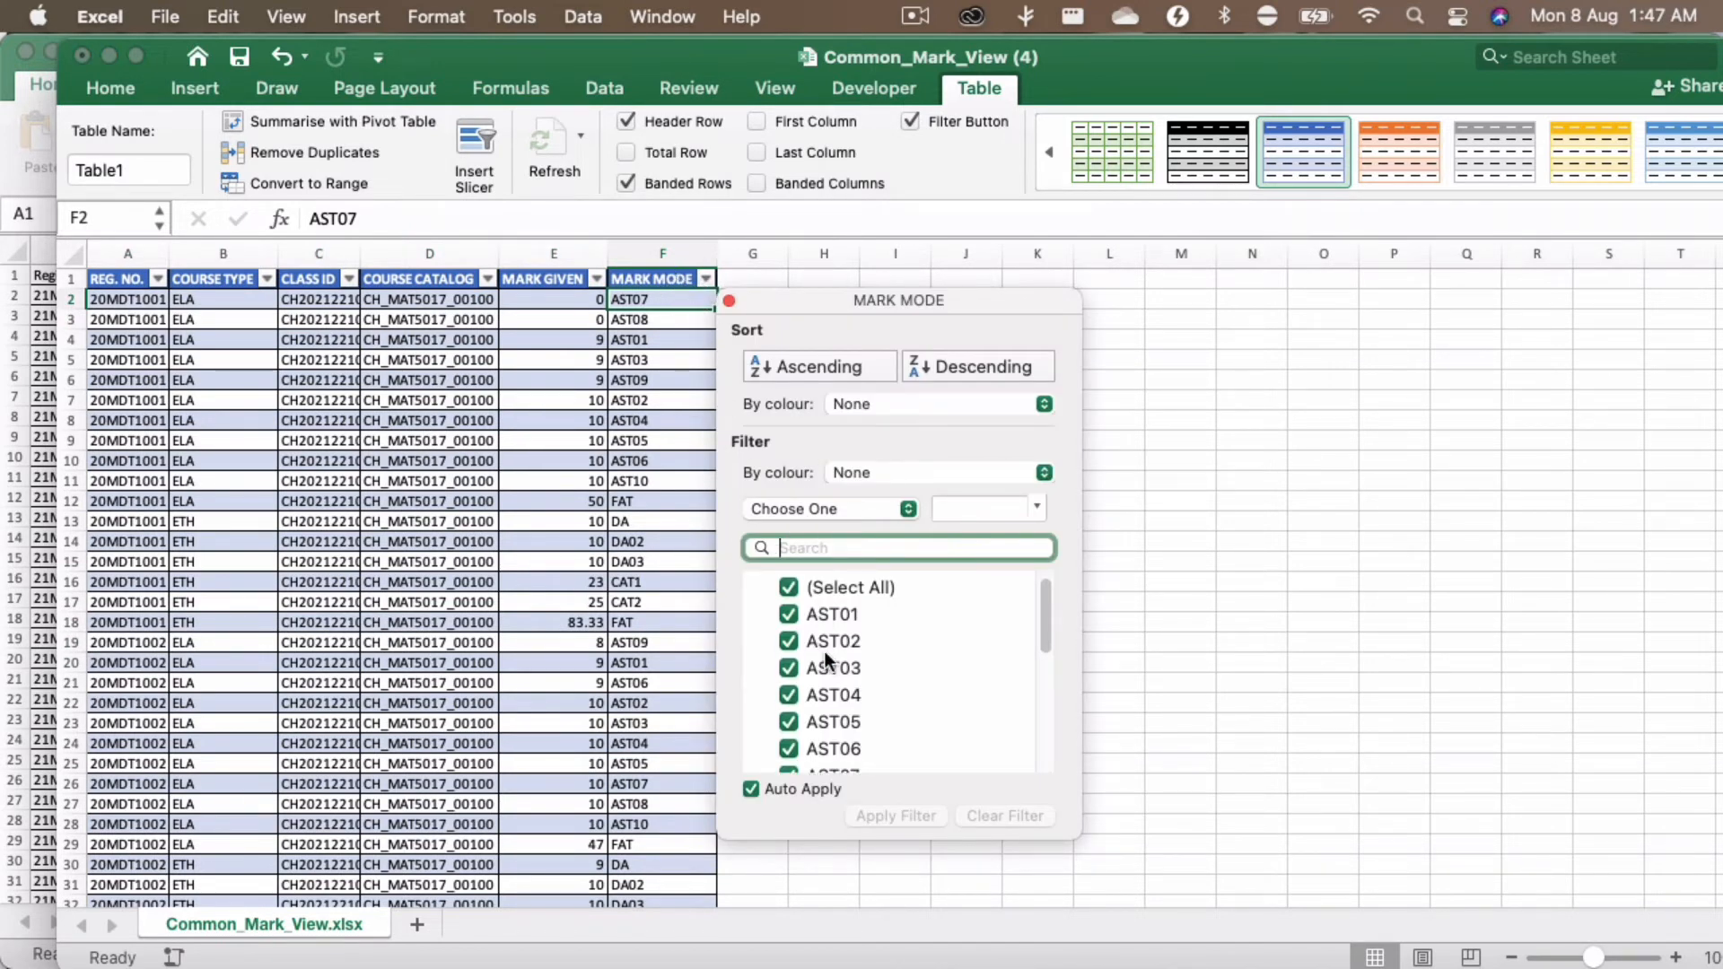
{"action": "scroll", "coordinate": [828, 664], "scroll_direction": "down", "scroll_amount": 5}
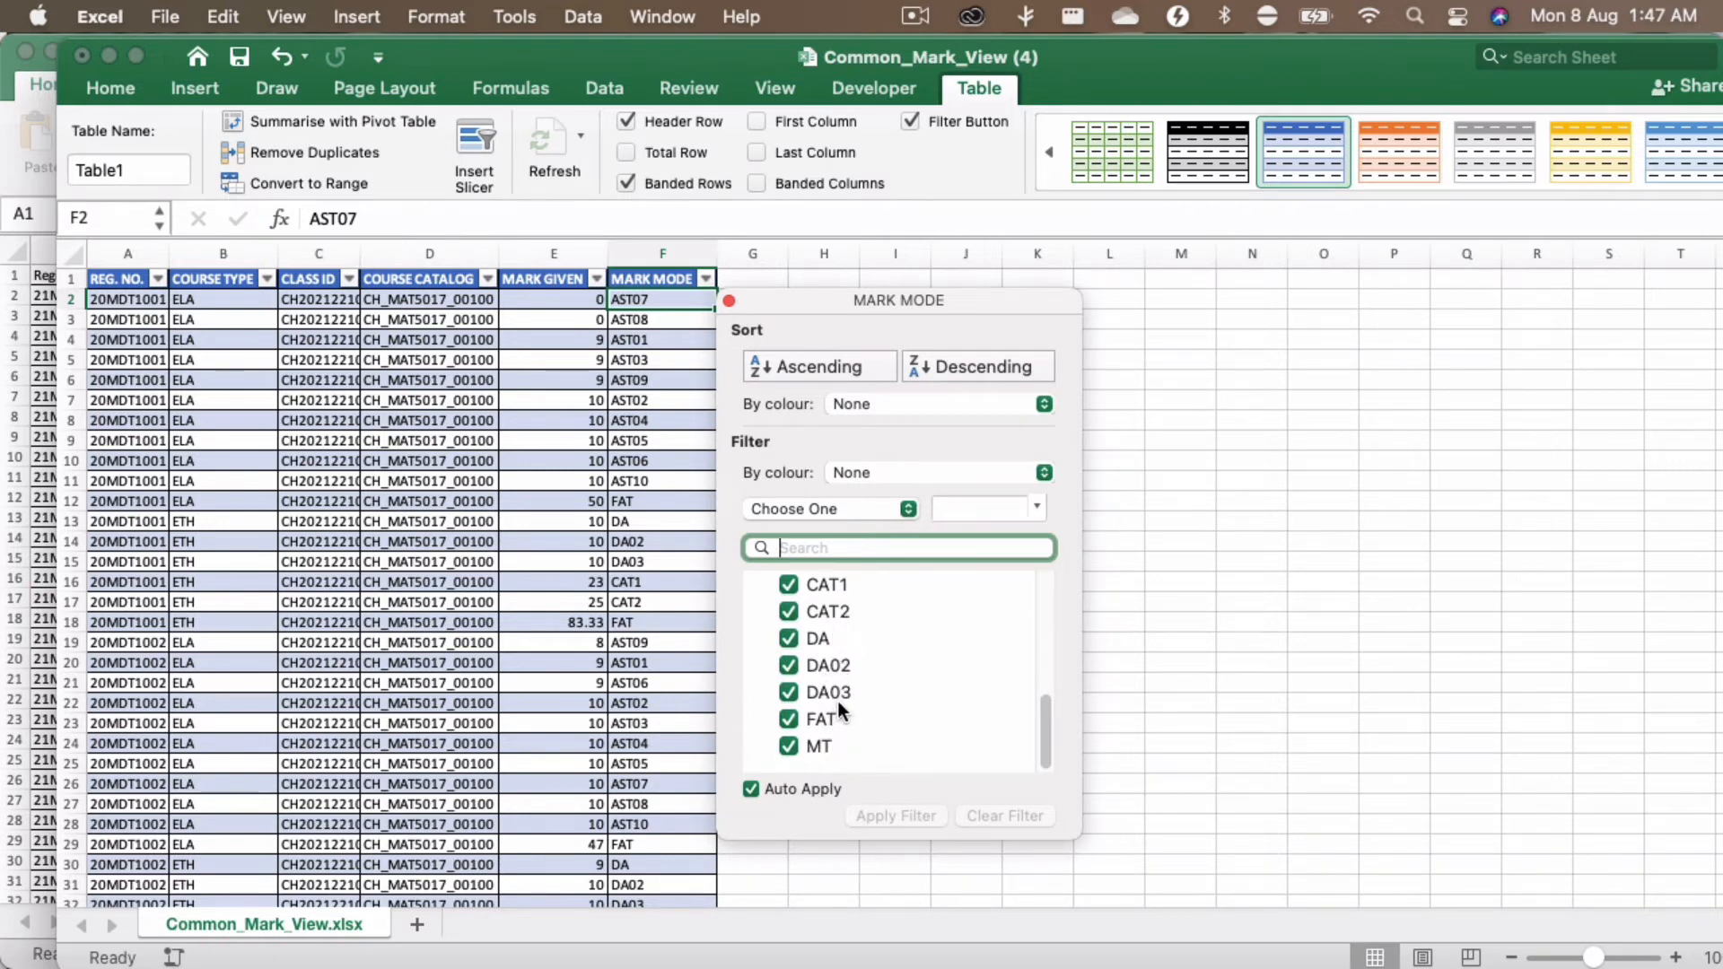
{"action": "scroll", "coordinate": [844, 709], "scroll_direction": "up", "scroll_amount": 3}
{"action": "scroll", "coordinate": [841, 707], "scroll_direction": "up", "scroll_amount": 5}
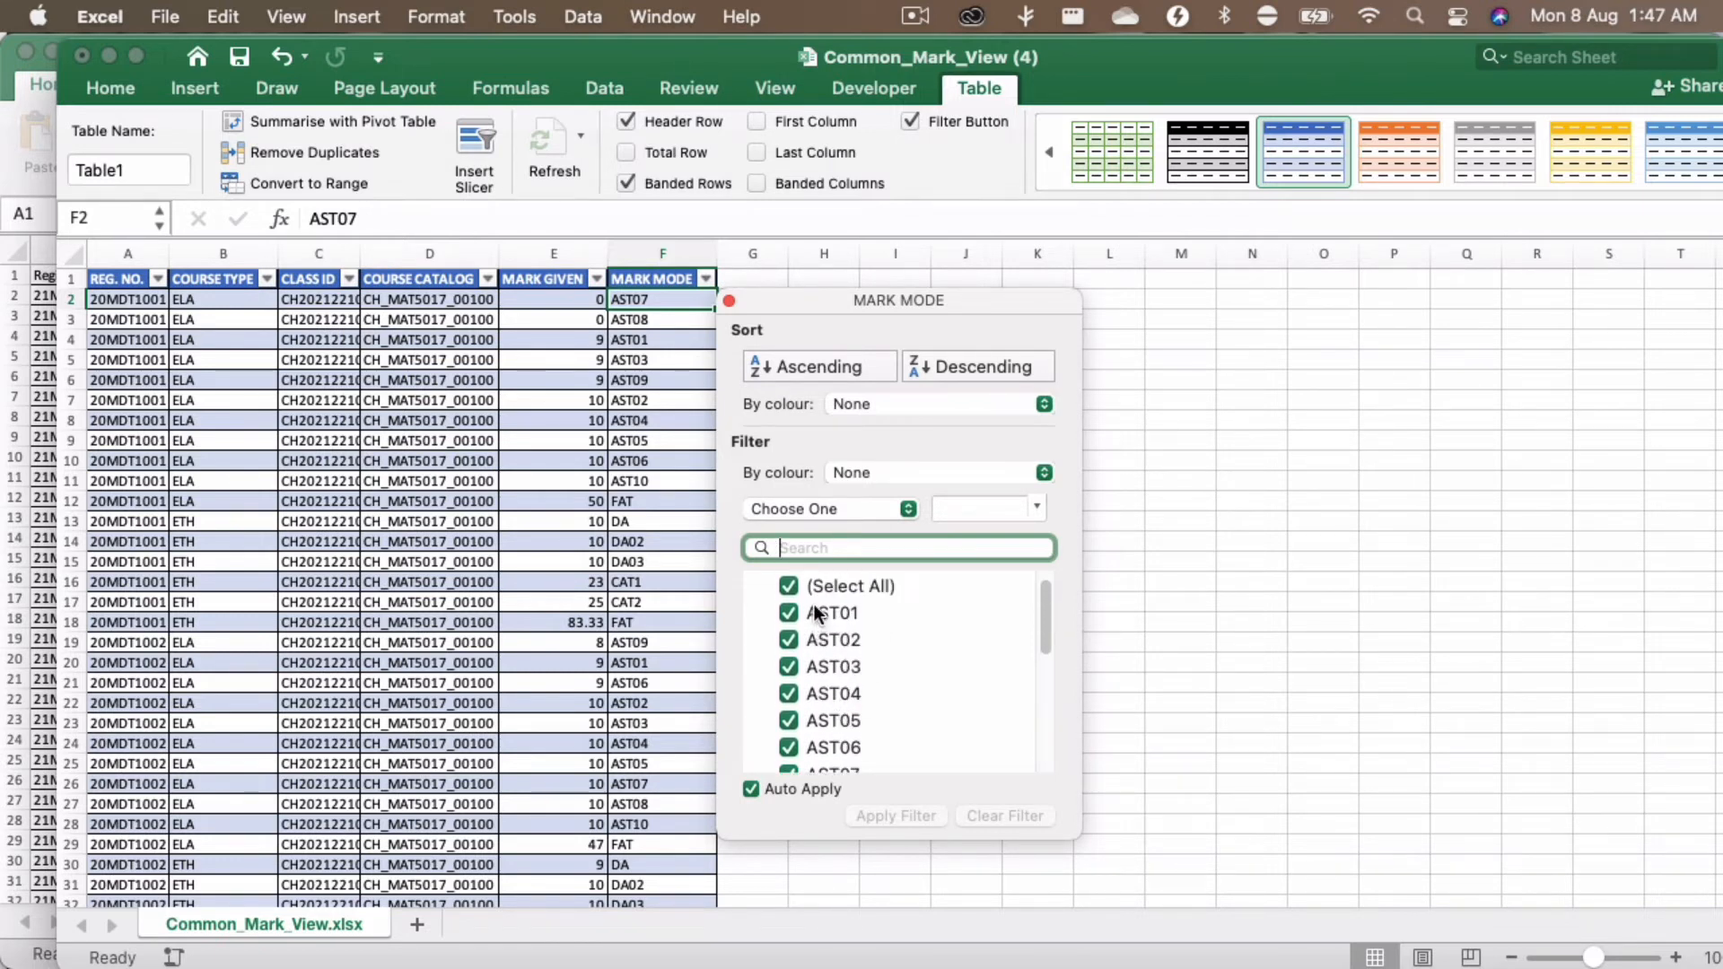
{"action": "scroll", "coordinate": [853, 693], "scroll_direction": "down", "scroll_amount": 1}
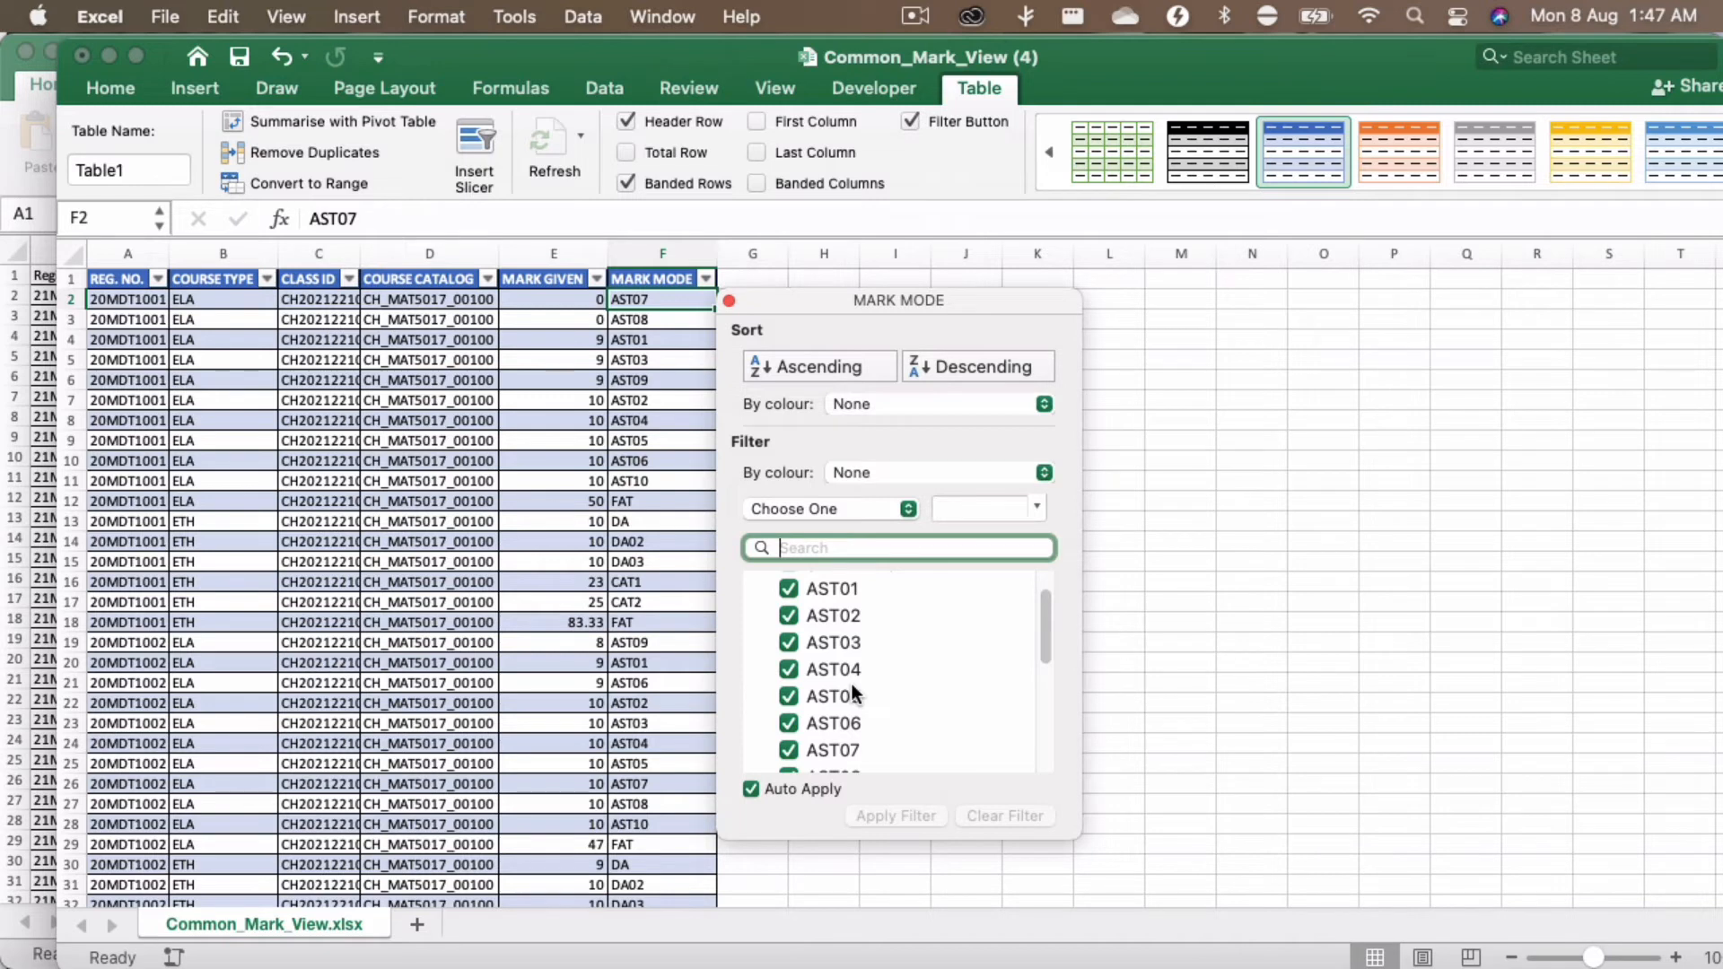
{"action": "scroll", "coordinate": [861, 682], "scroll_direction": "down", "scroll_amount": 1}
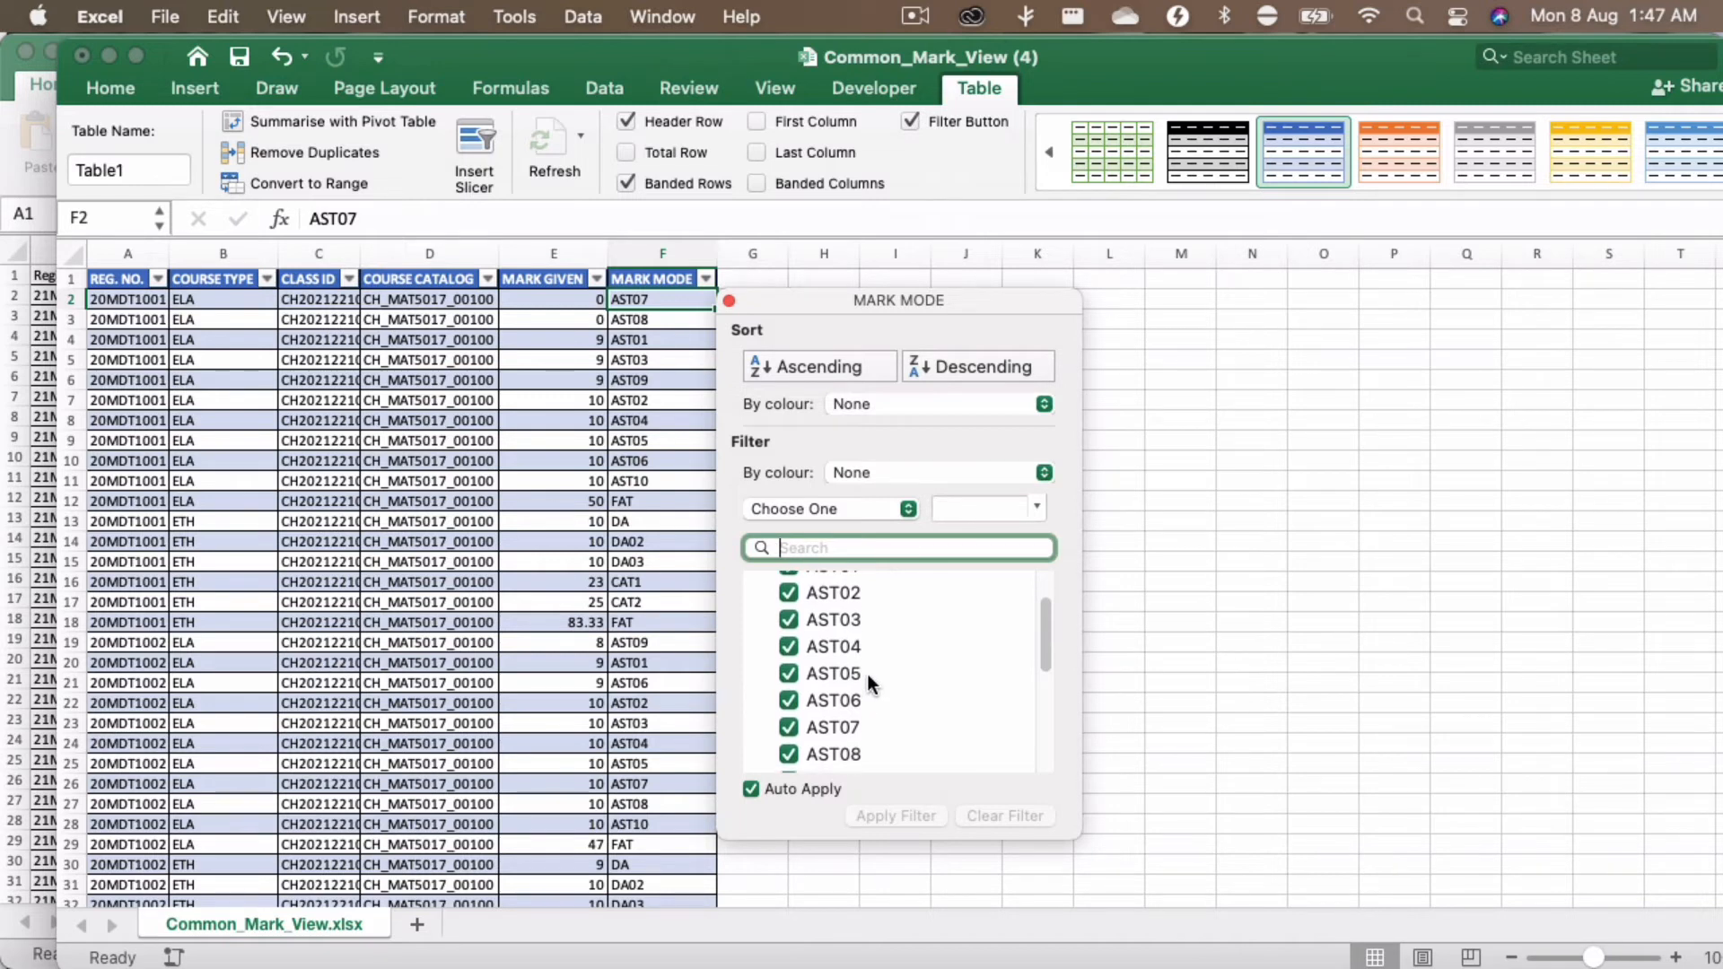
{"action": "scroll", "coordinate": [867, 675], "scroll_direction": "up", "scroll_amount": 2}
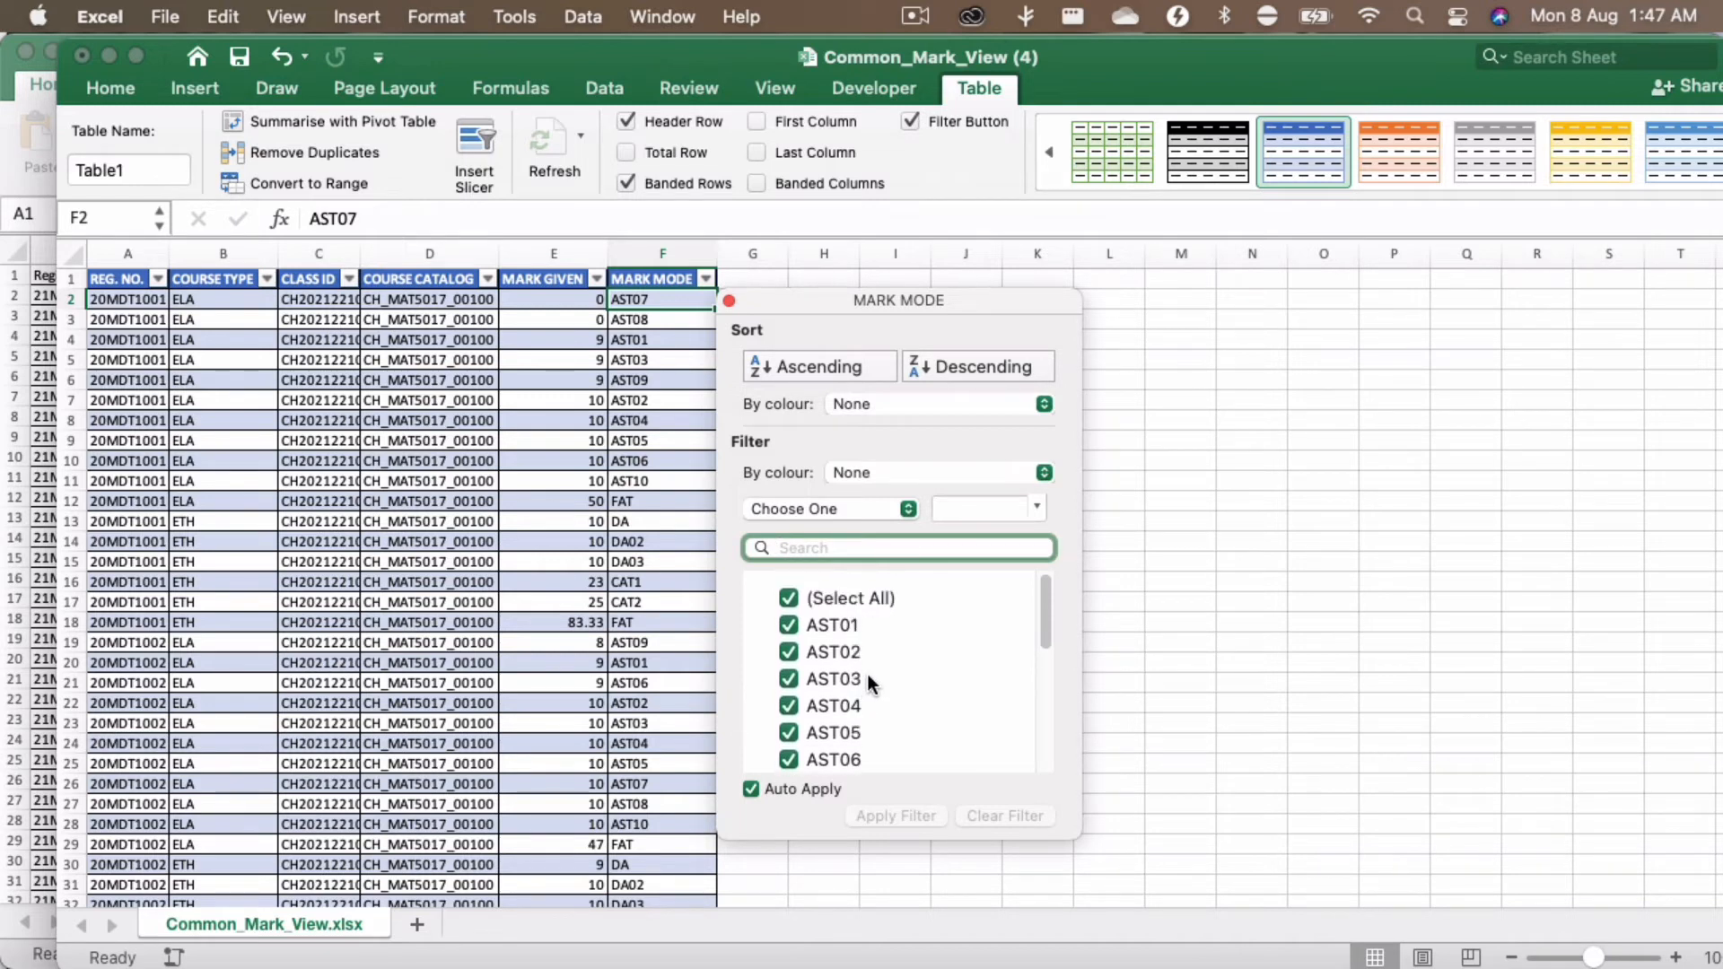
Step: Filter the MARK MODE column to show only AST01, check the filtered records and close the filter window
{"action": "left_click", "coordinate": [790, 598]}
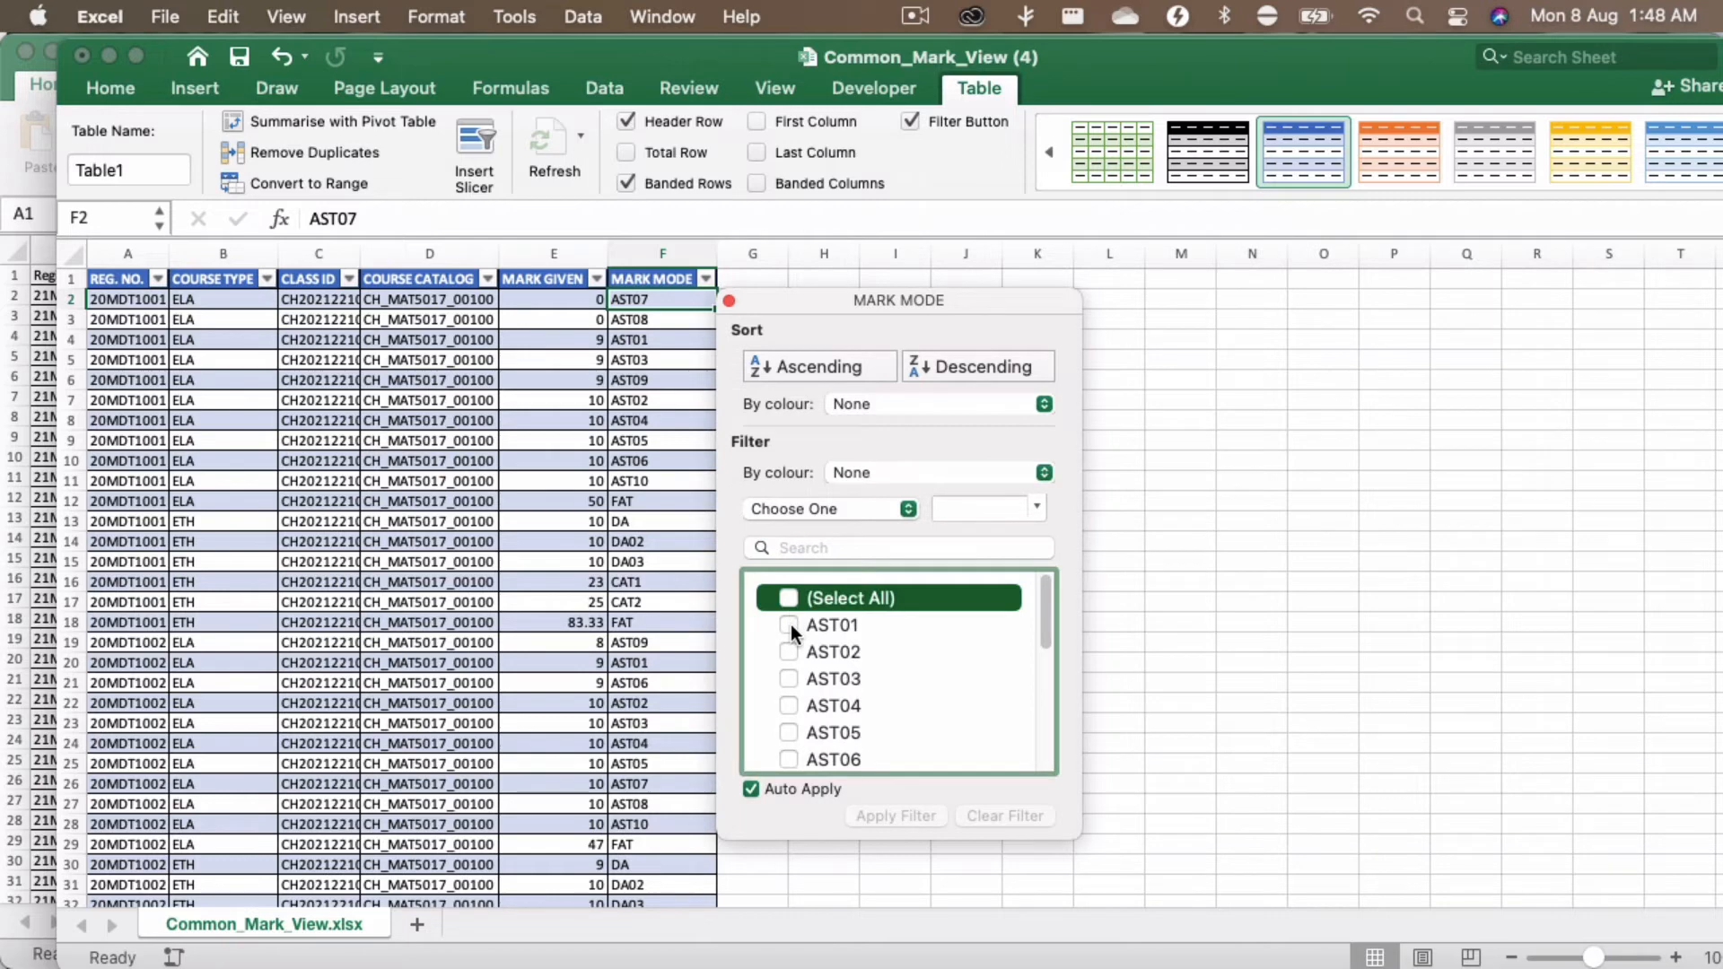
{"action": "left_click", "coordinate": [790, 625]}
{"action": "left_click_drag", "start_coordinate": [780, 308], "coordinate": [959, 311]}
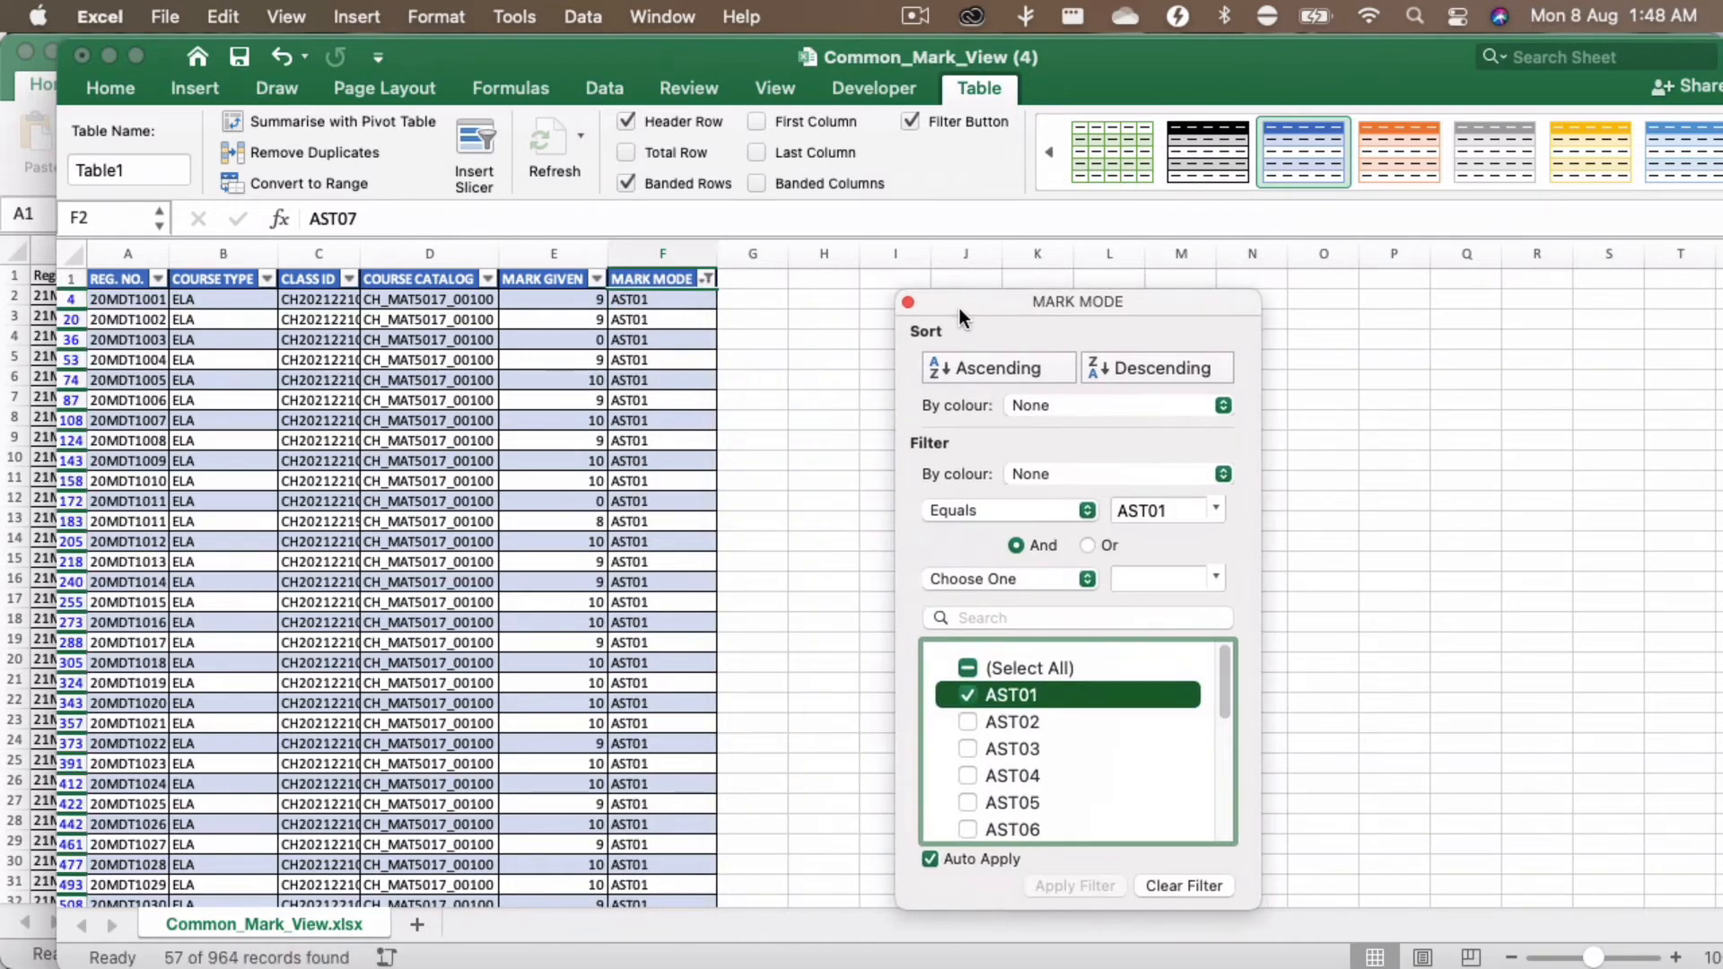
{"action": "scroll", "coordinate": [556, 750], "scroll_direction": "down", "scroll_amount": 5}
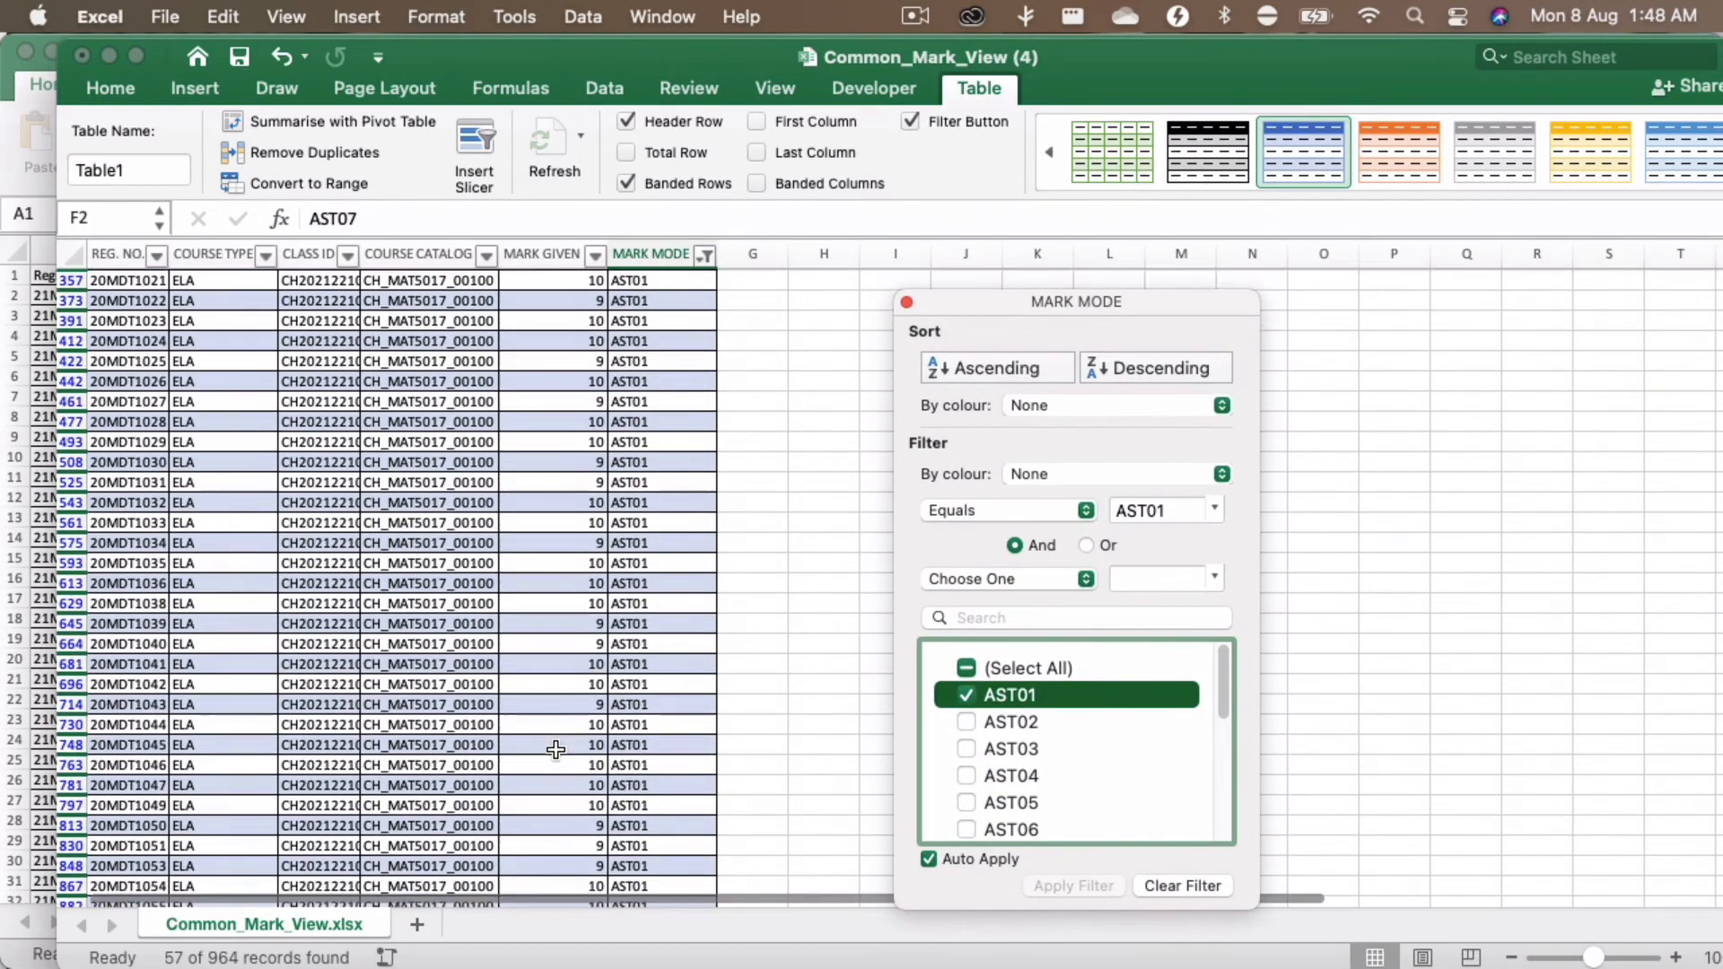
{"action": "scroll", "coordinate": [557, 750], "scroll_direction": "down", "scroll_amount": 4}
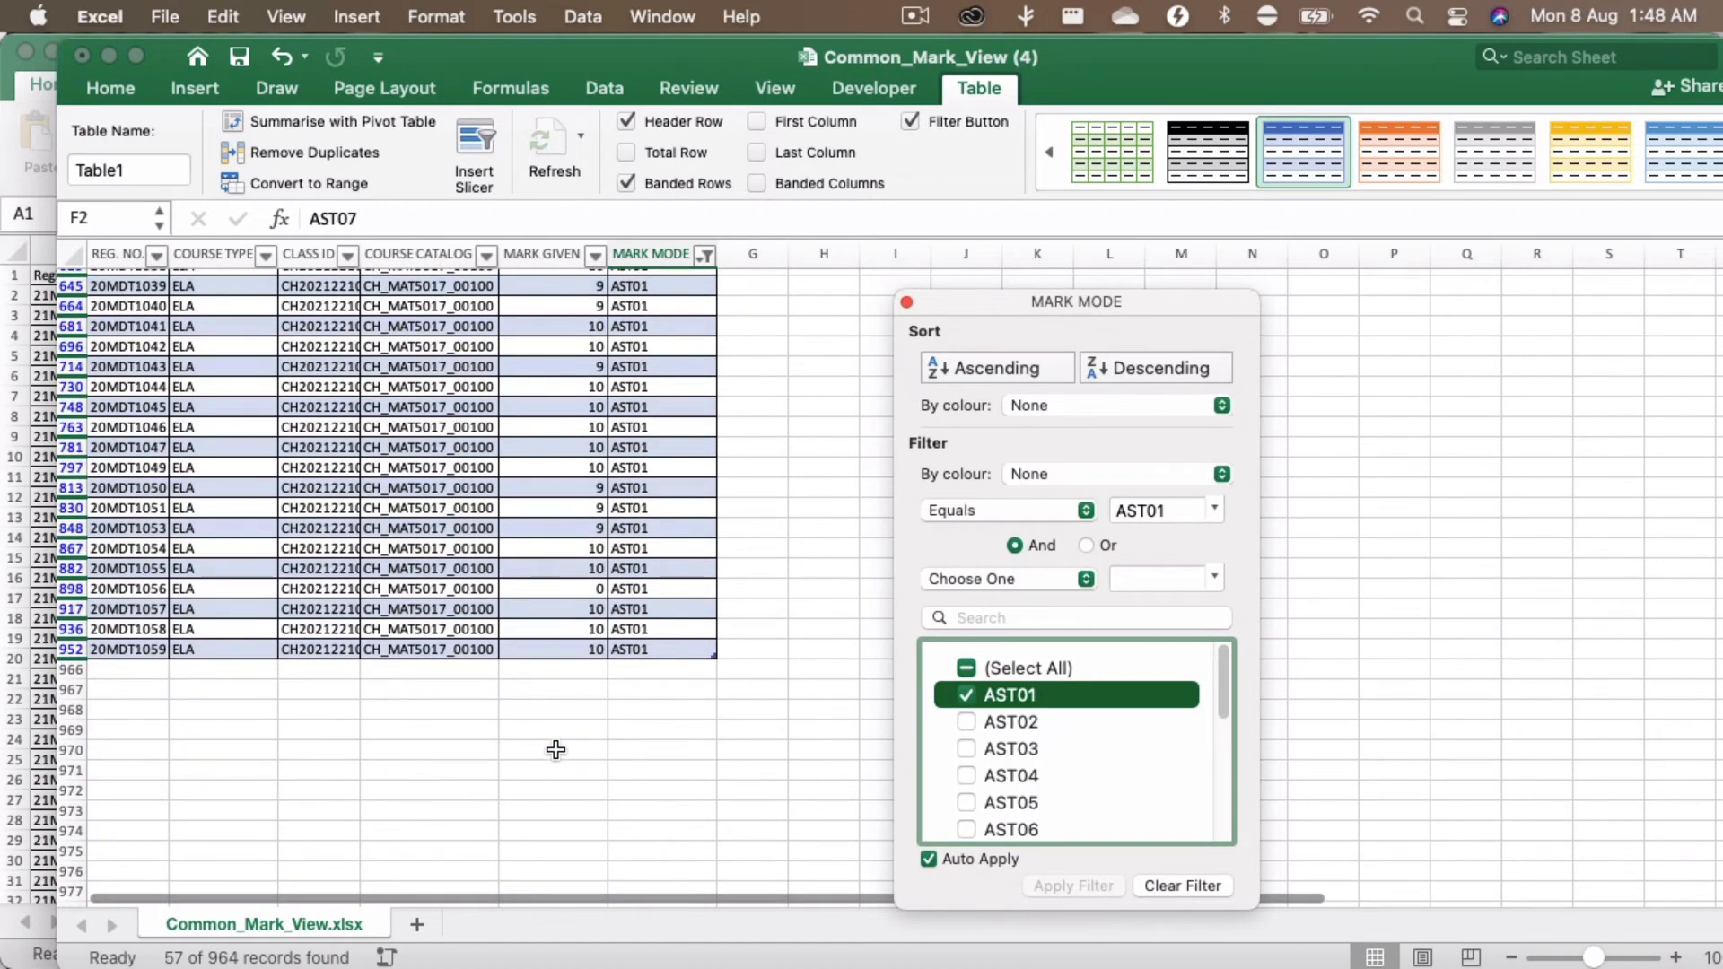
{"action": "scroll", "coordinate": [557, 745], "scroll_direction": "up", "scroll_amount": 9}
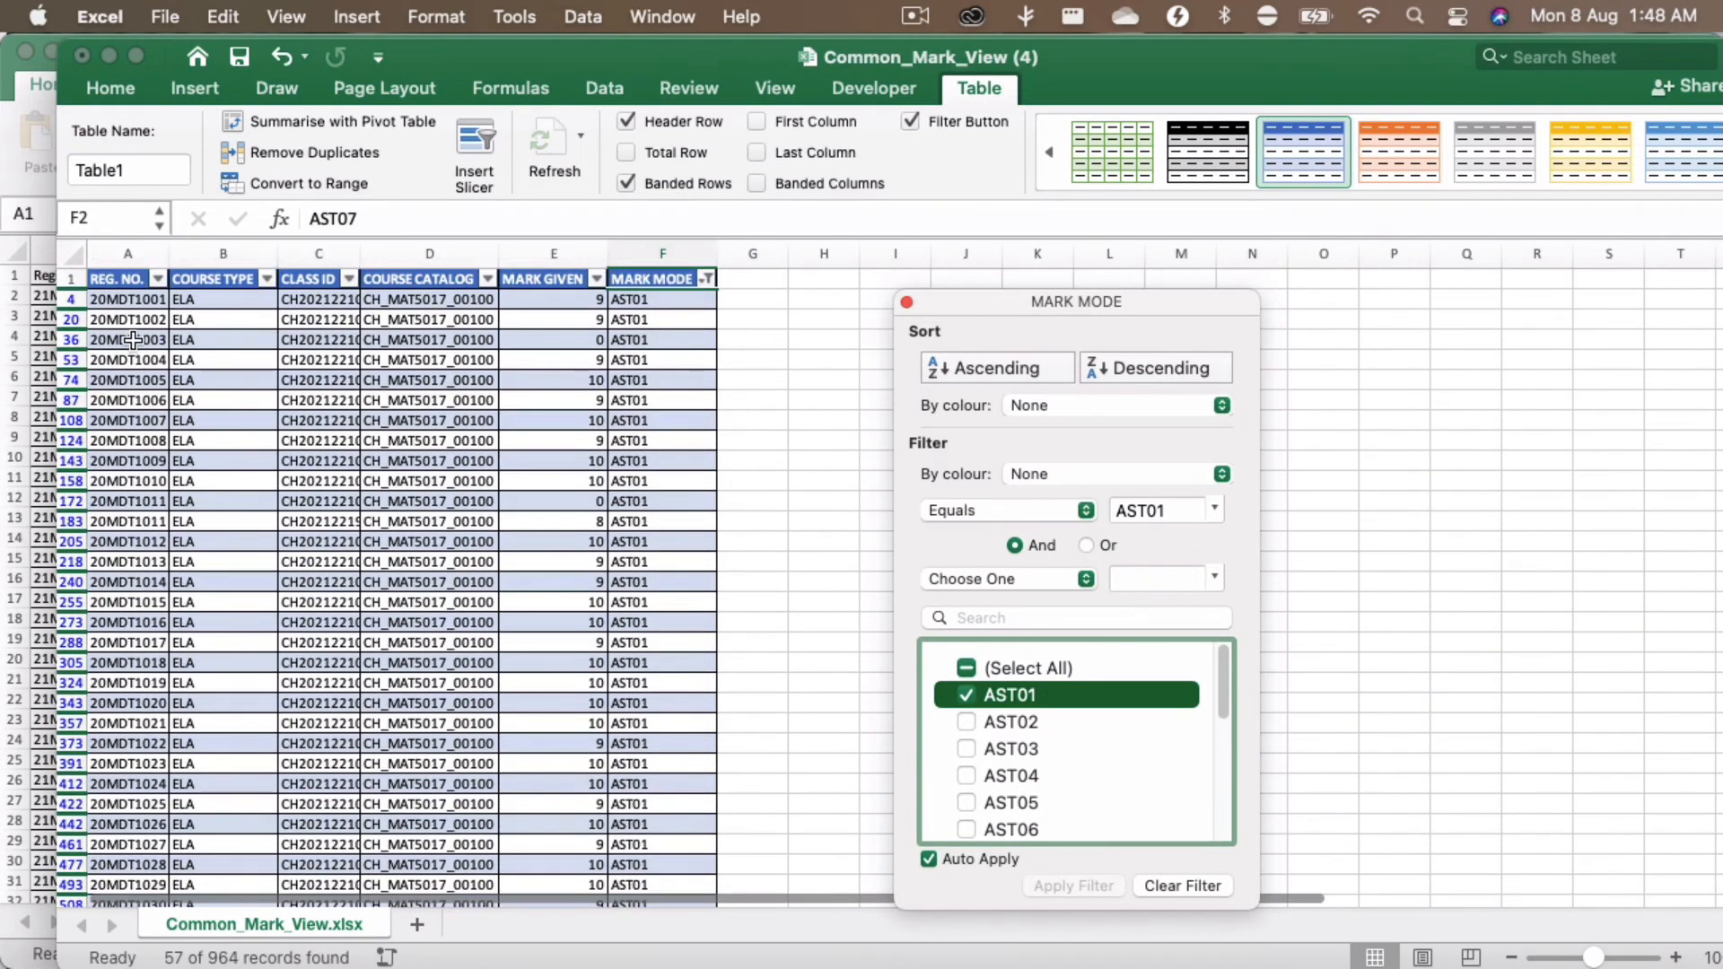
{"action": "left_click", "coordinate": [538, 507]}
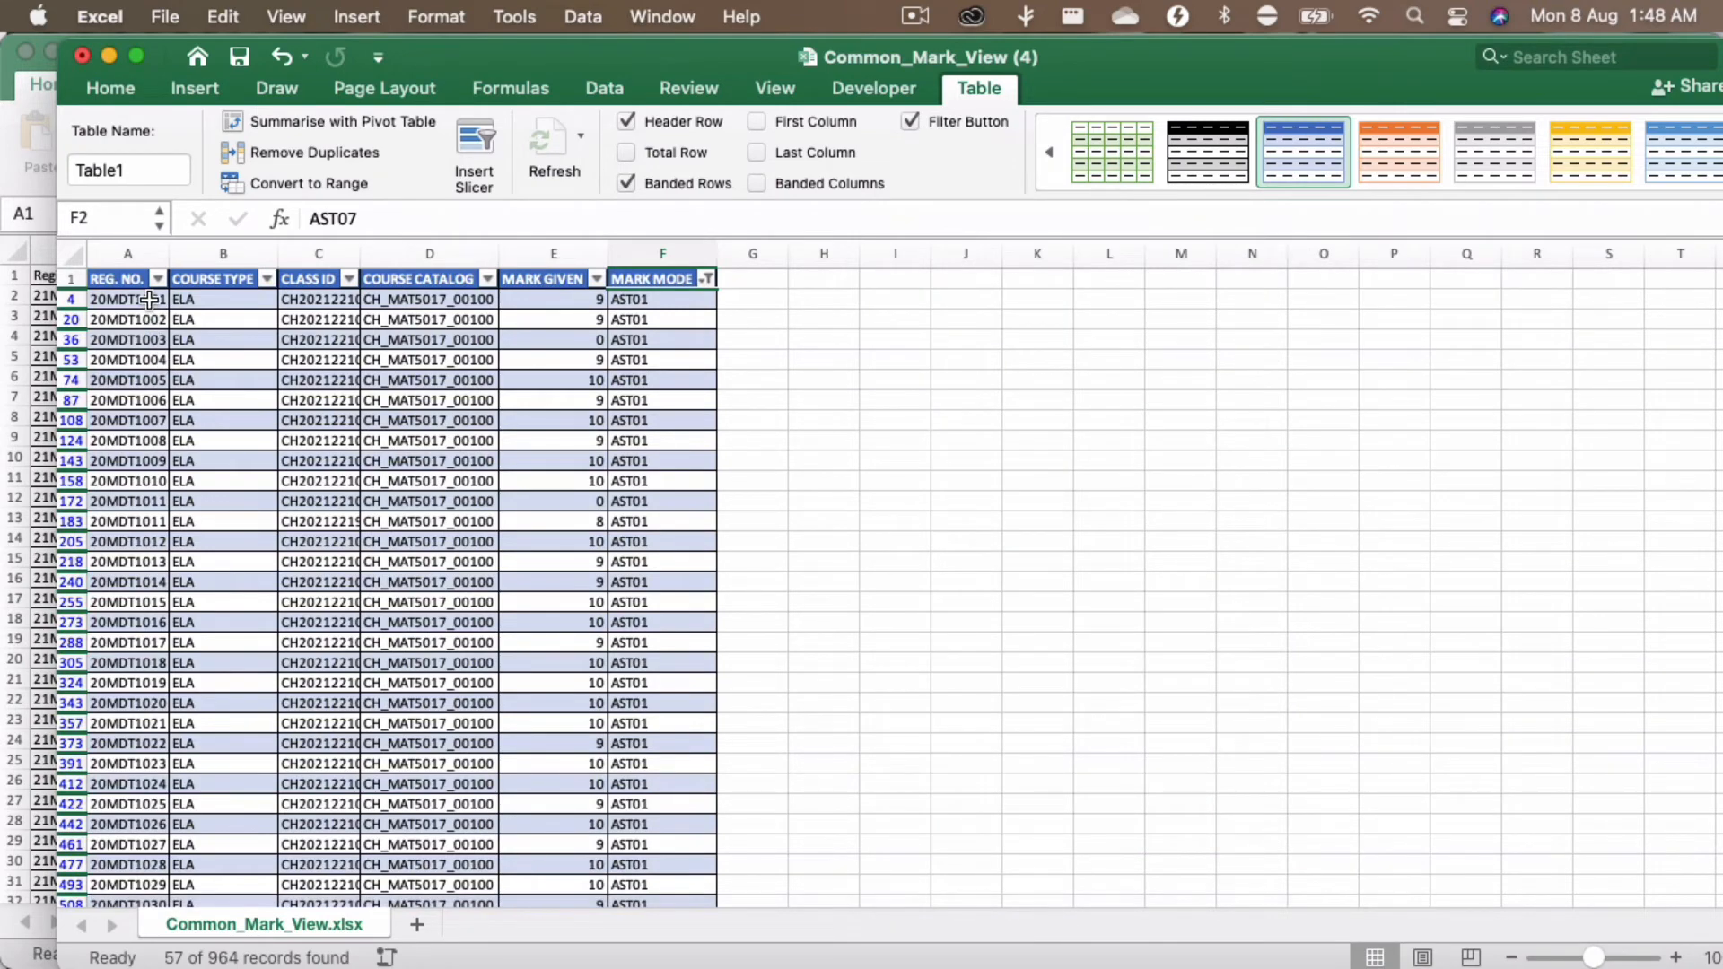
Step: Change the MARK MODE filter to show only the AST02 records and close the filter window
{"action": "left_click", "coordinate": [708, 280]}
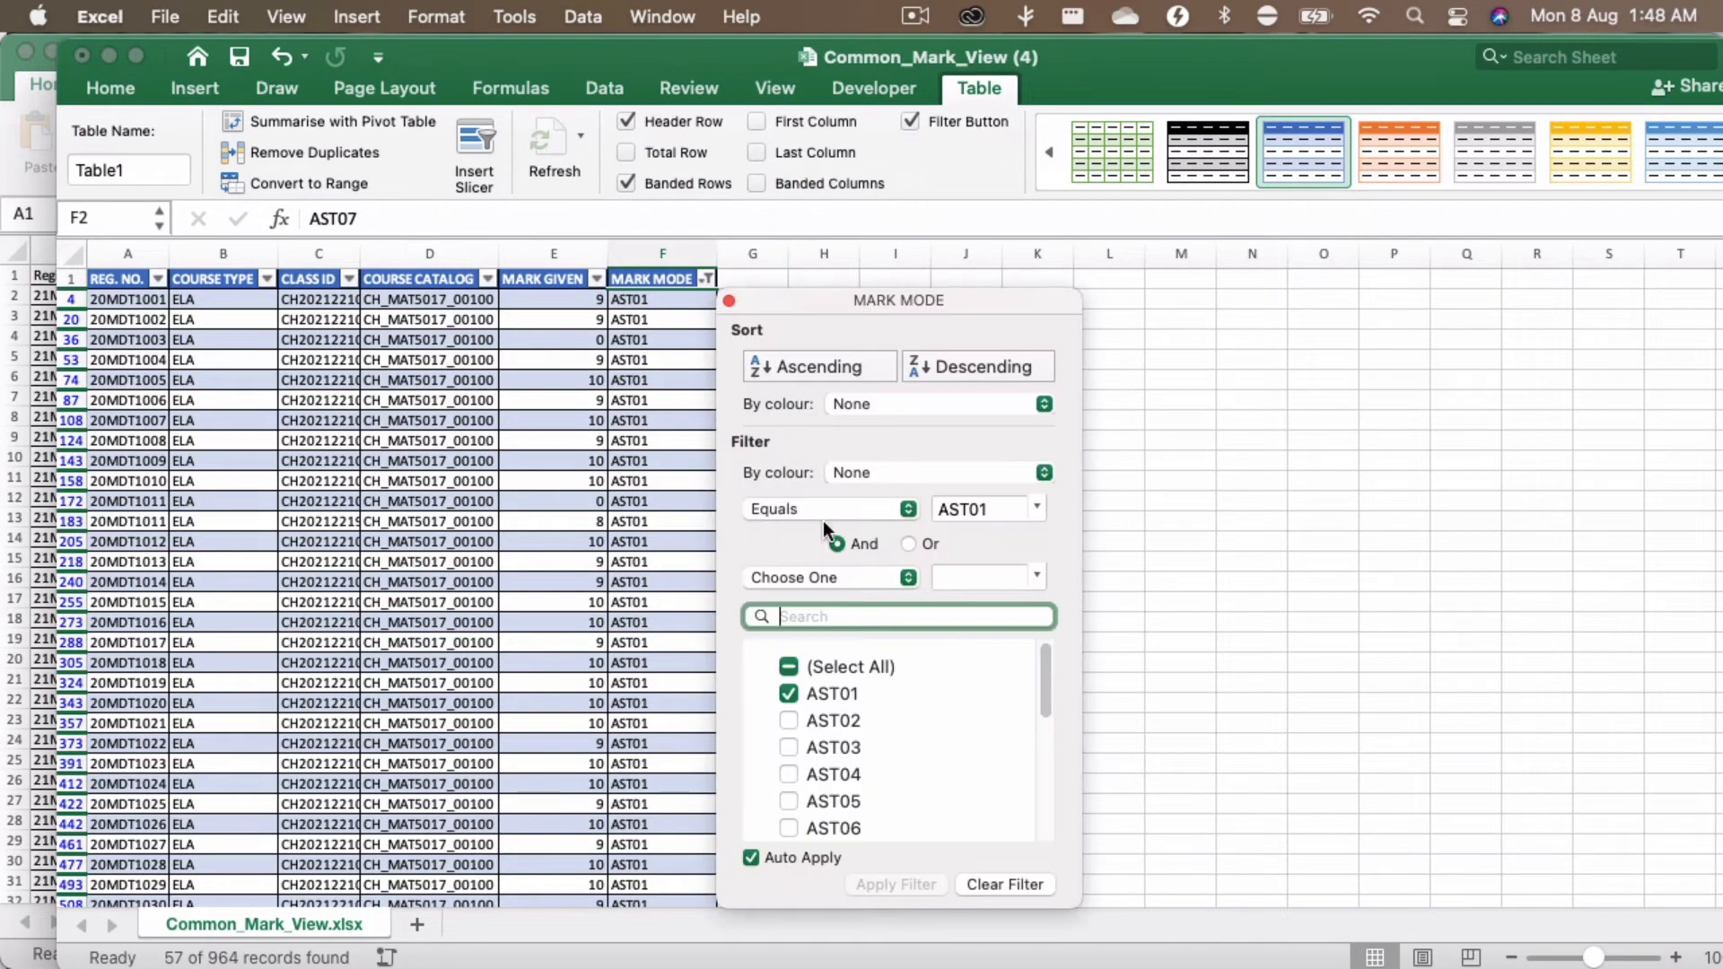
{"action": "left_click", "coordinate": [789, 697]}
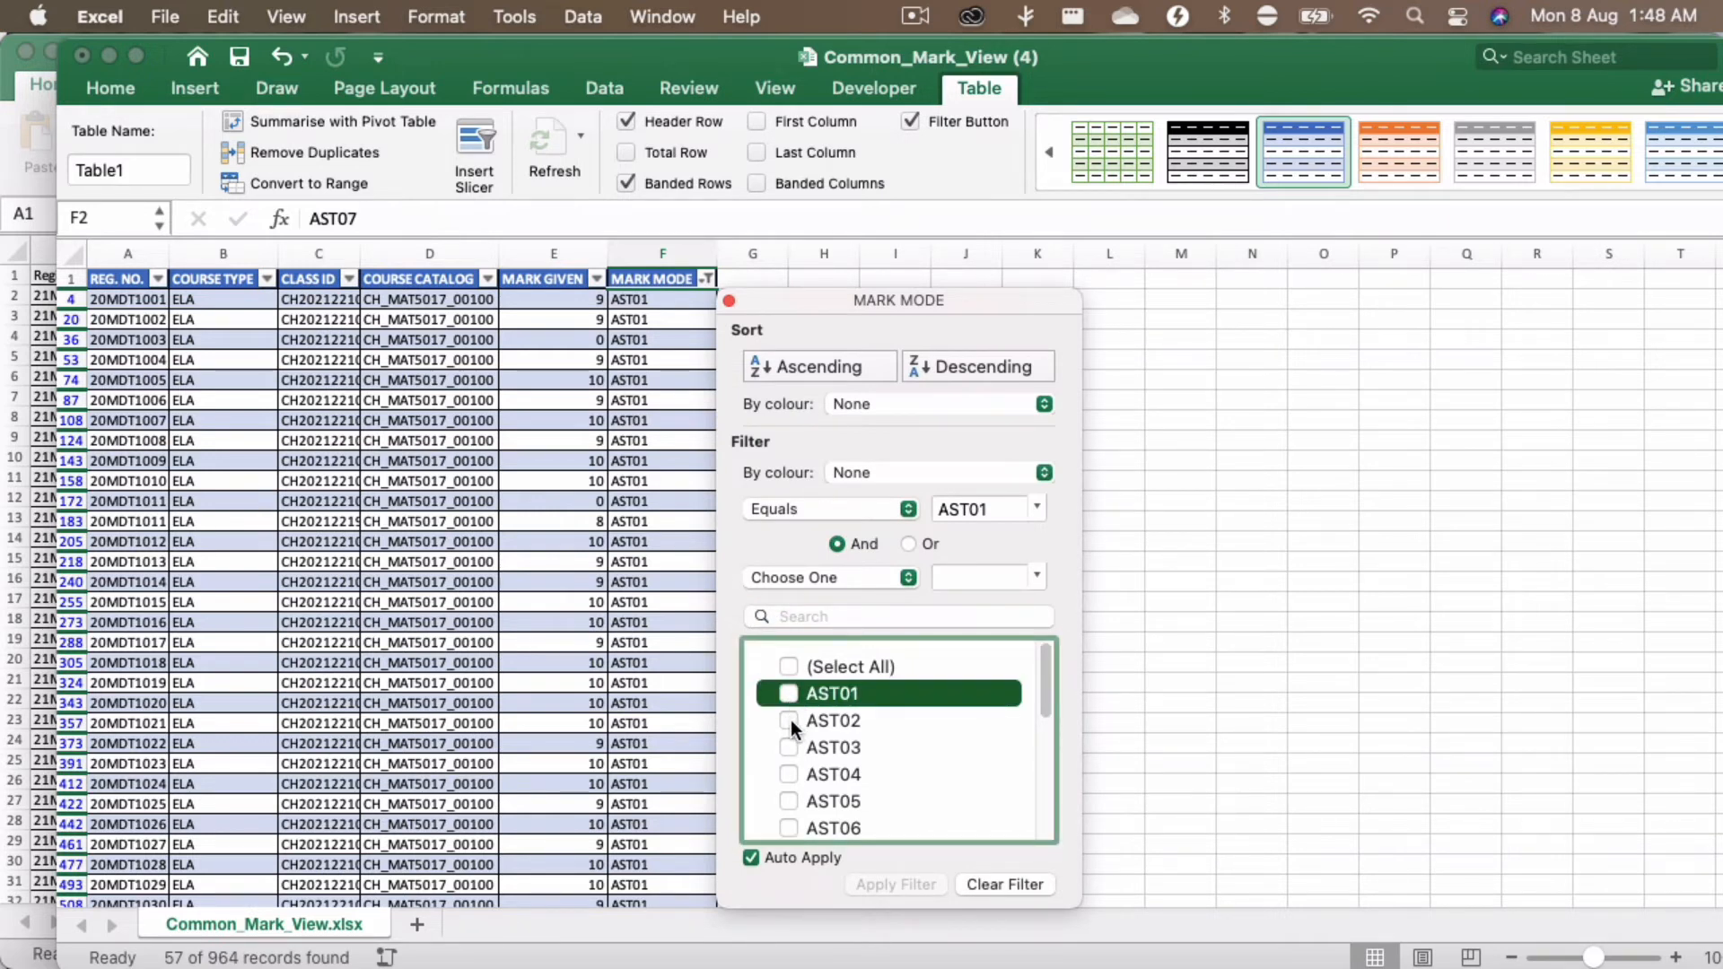
{"action": "left_click", "coordinate": [790, 723]}
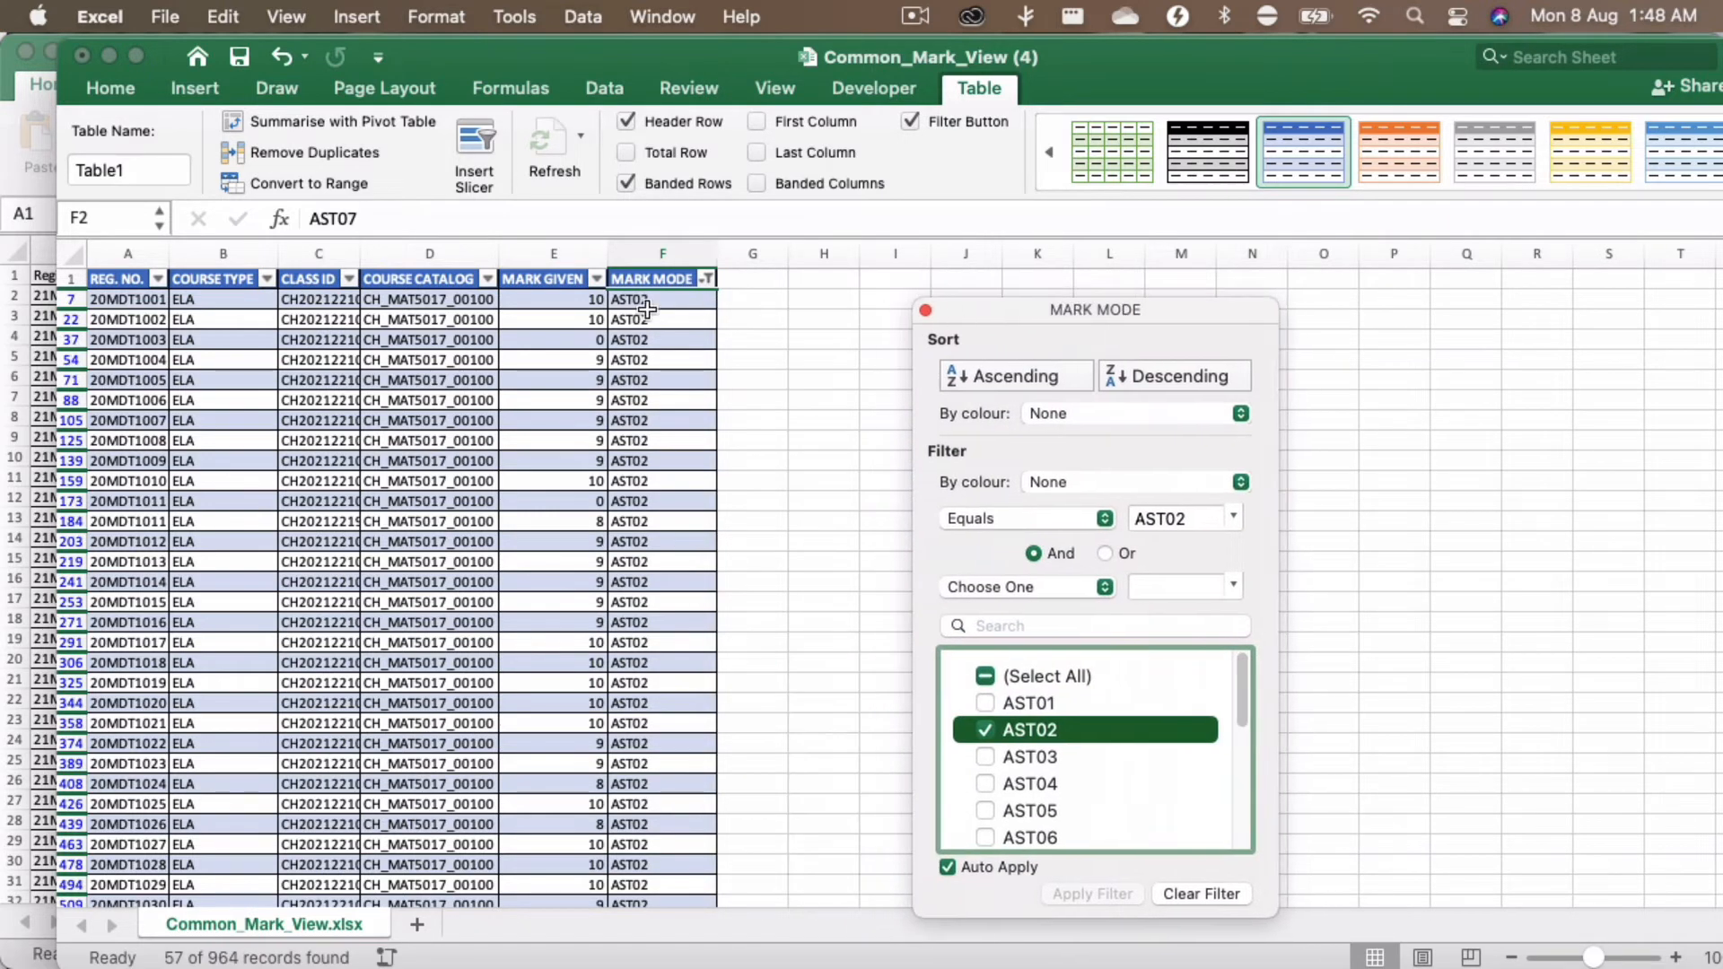
{"action": "left_click", "coordinate": [570, 294]}
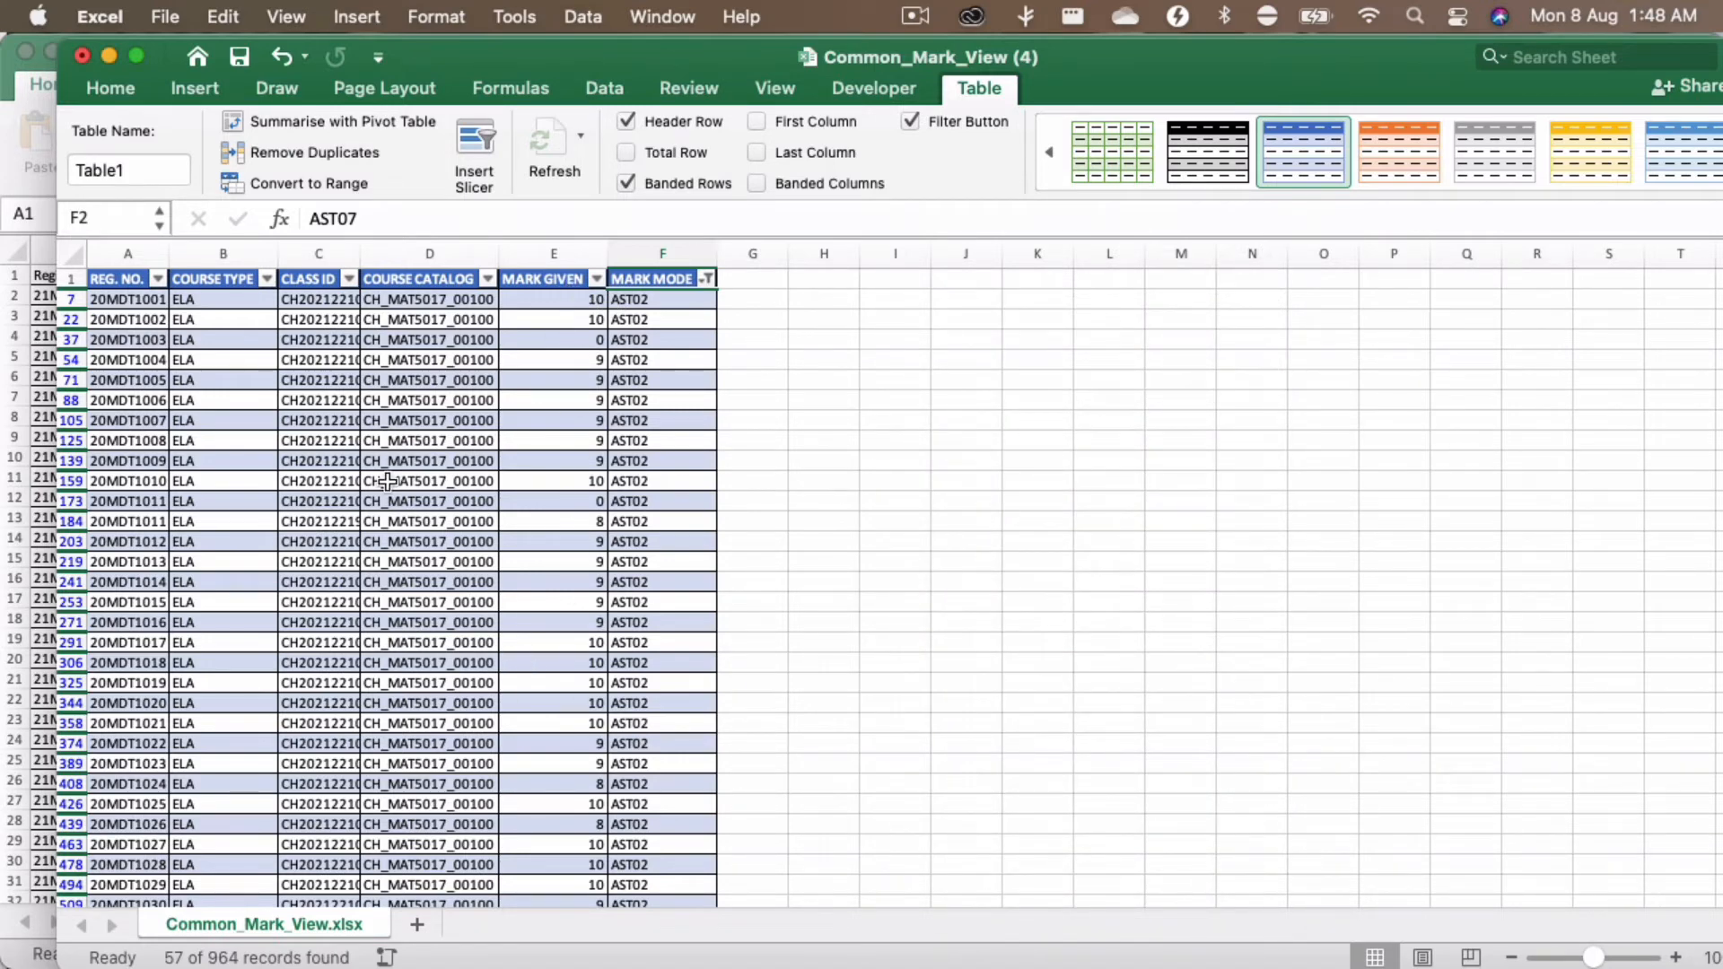
Step: Insert a pivot table based on Table1 in a new worksheet
{"action": "left_click", "coordinate": [434, 440]}
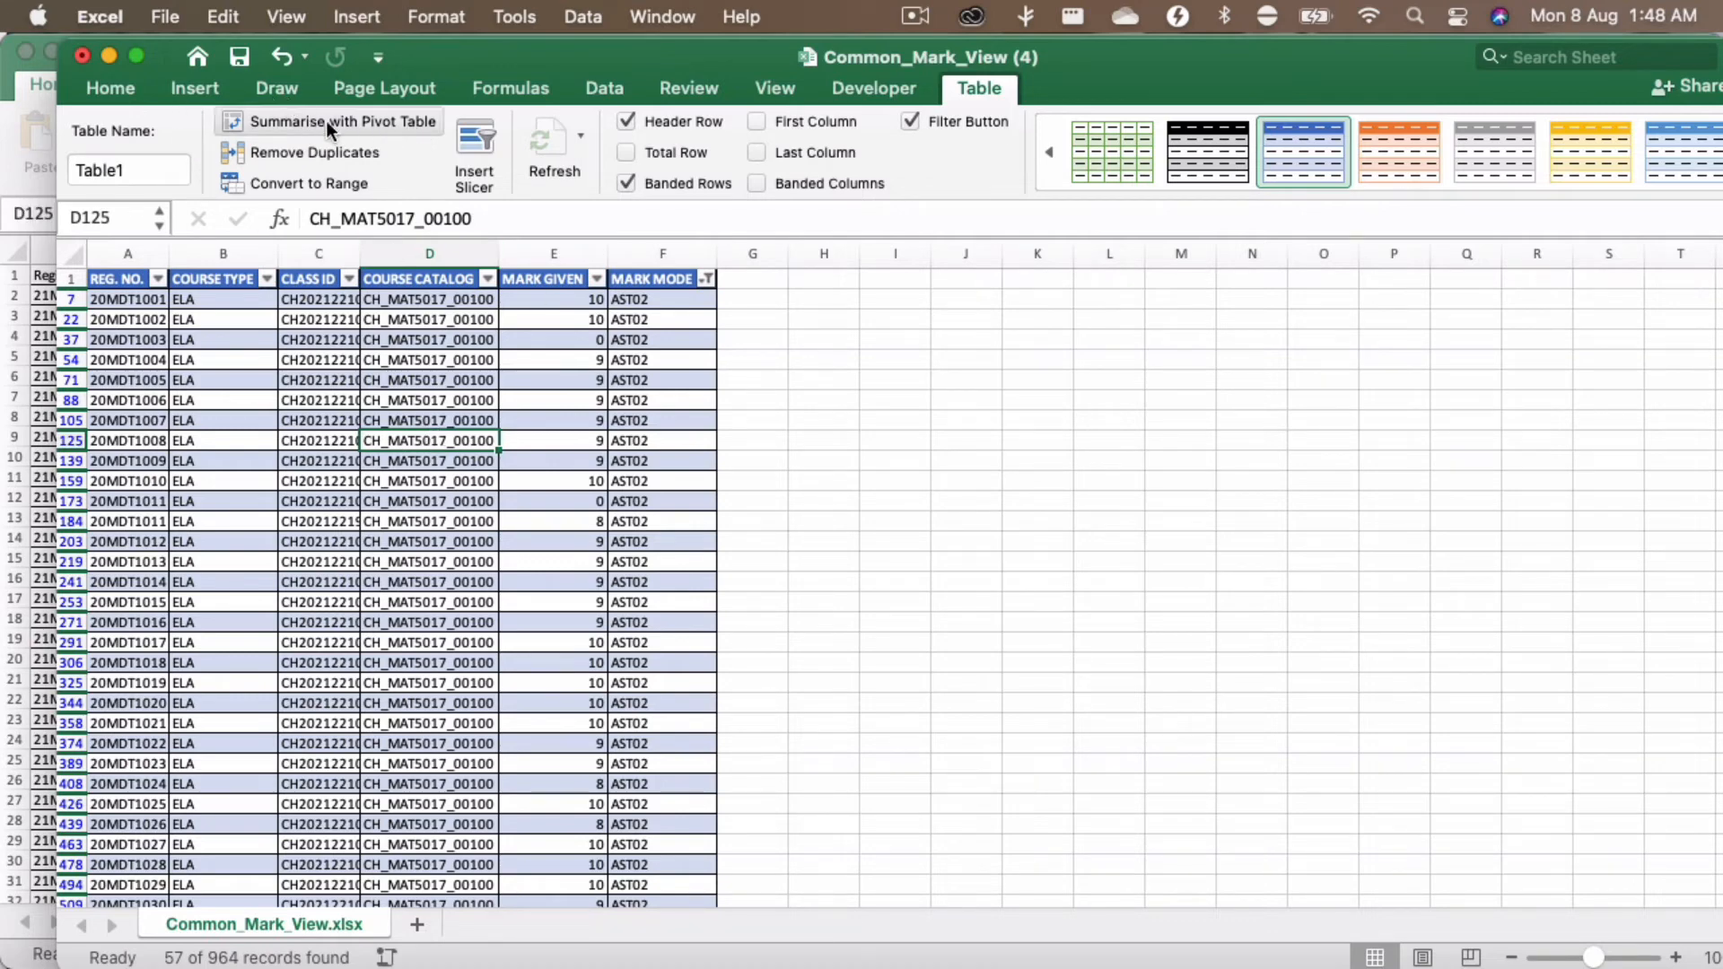
{"action": "left_click", "coordinate": [196, 90]}
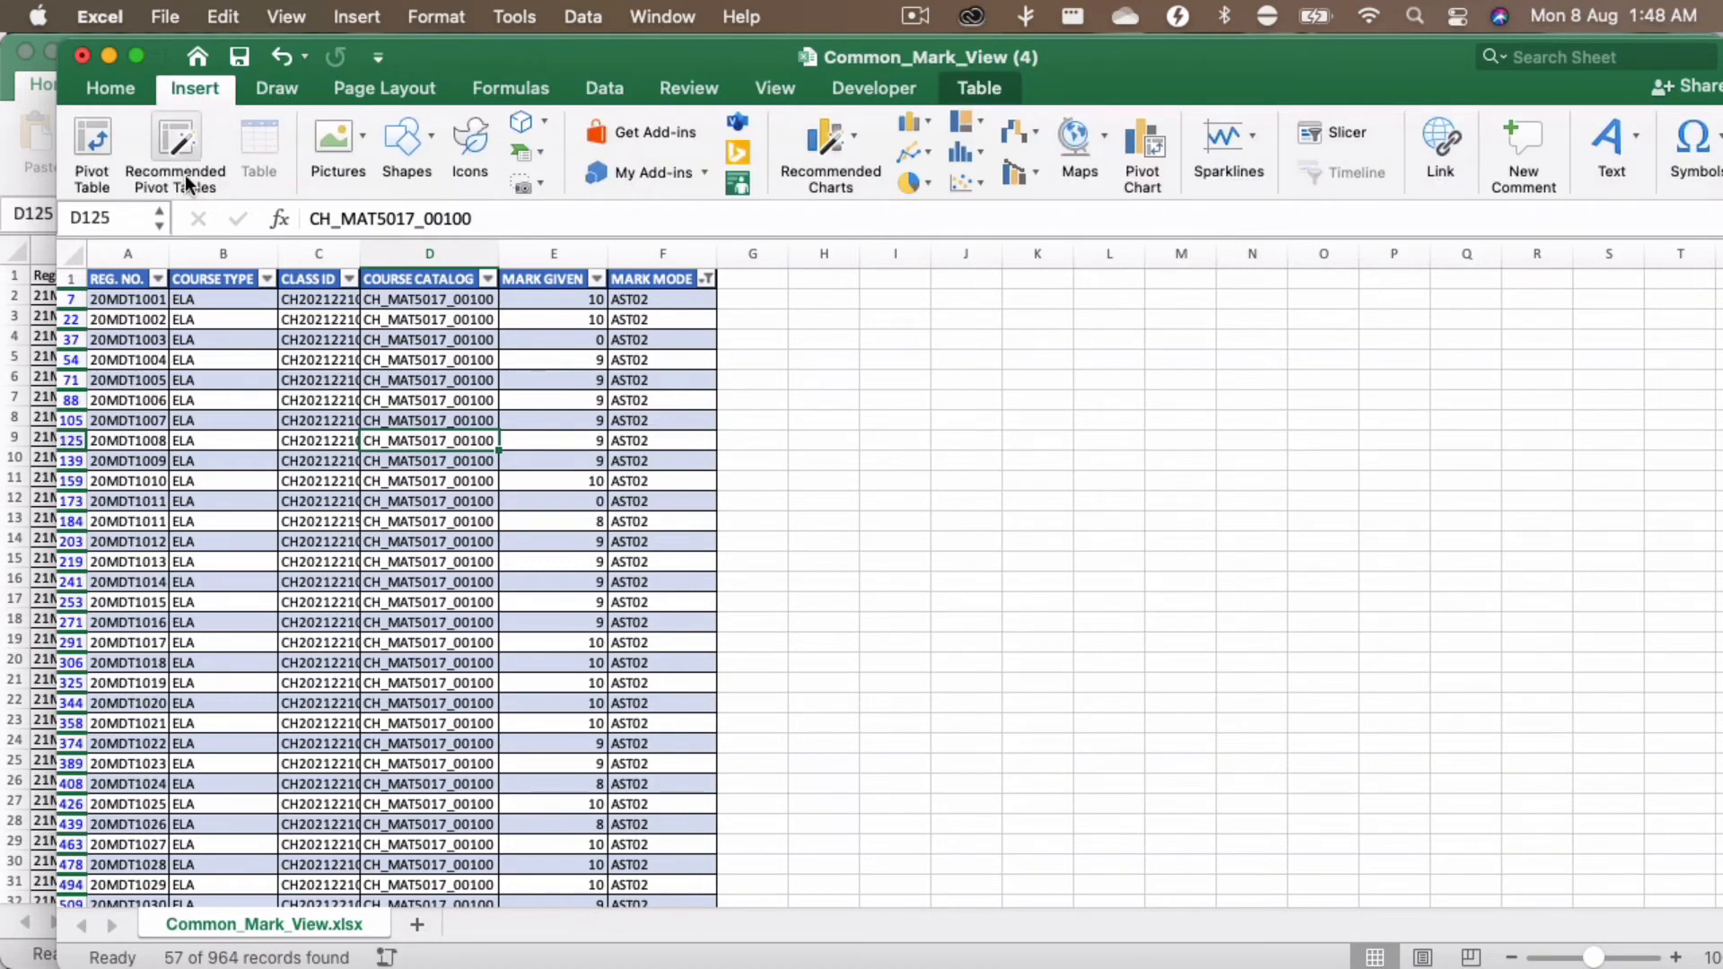
{"action": "left_click", "coordinate": [101, 147]}
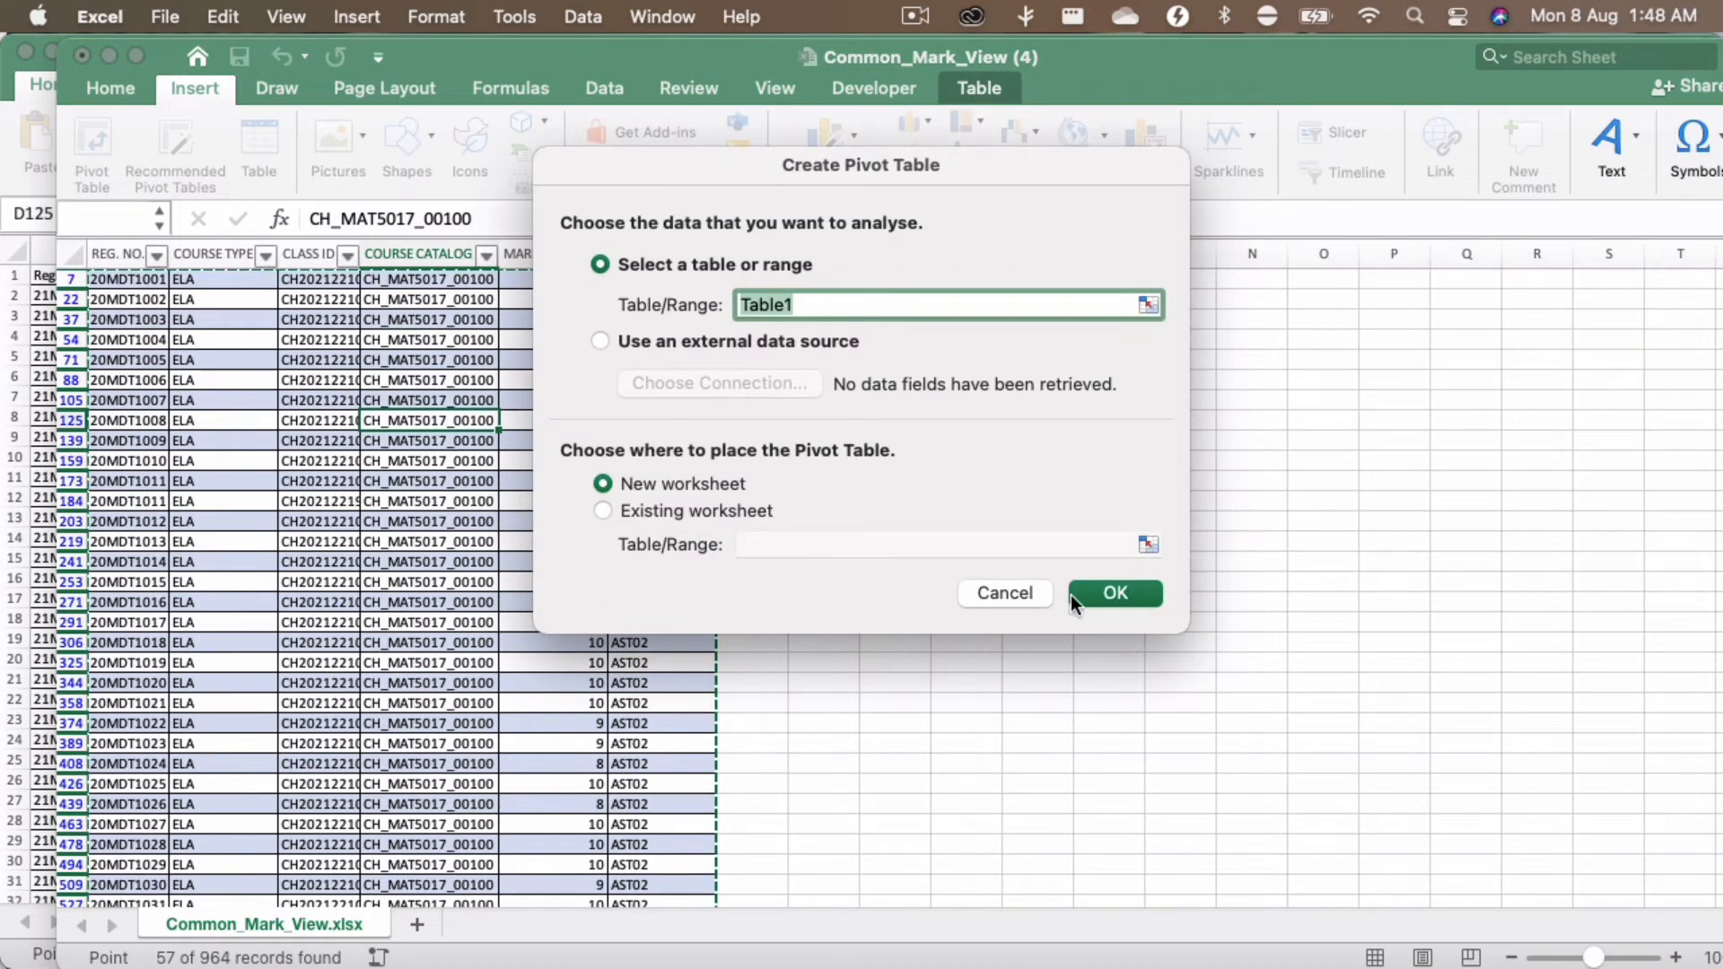
{"action": "left_click", "coordinate": [1100, 593]}
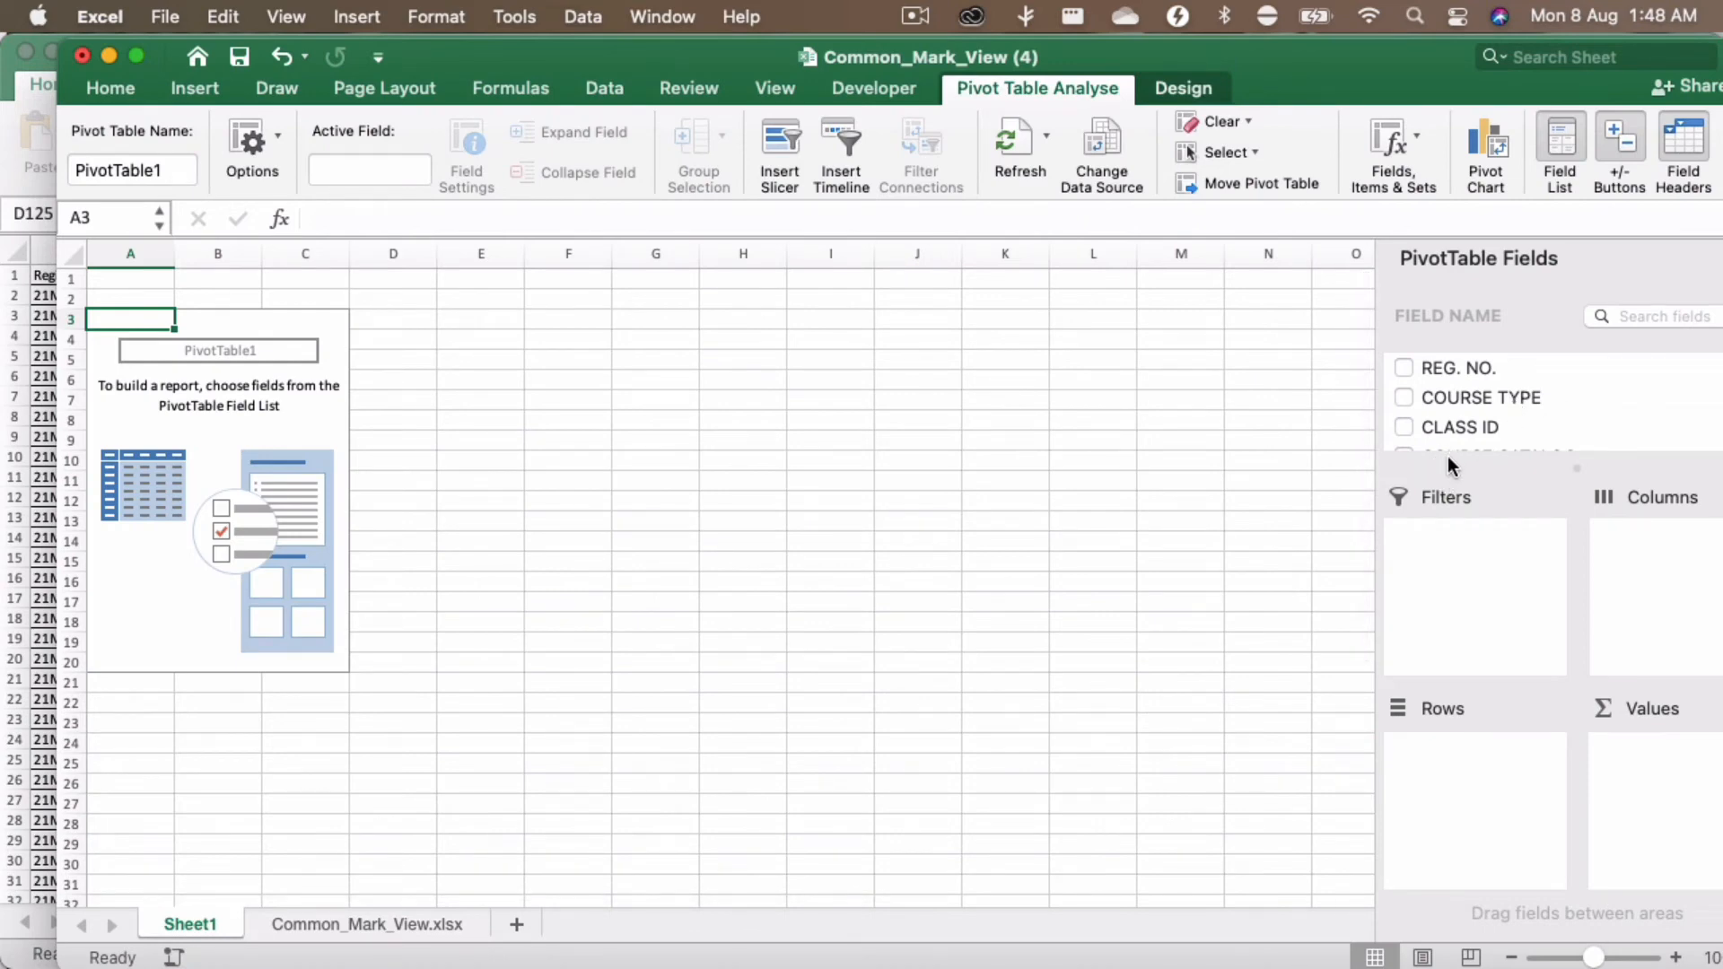
Step: Build the pivot table with REG. NO. as rows, the sum of MARK GIVEN as values and MARK MODE as columns
{"action": "left_click_drag", "start_coordinate": [1442, 368], "coordinate": [1463, 748]}
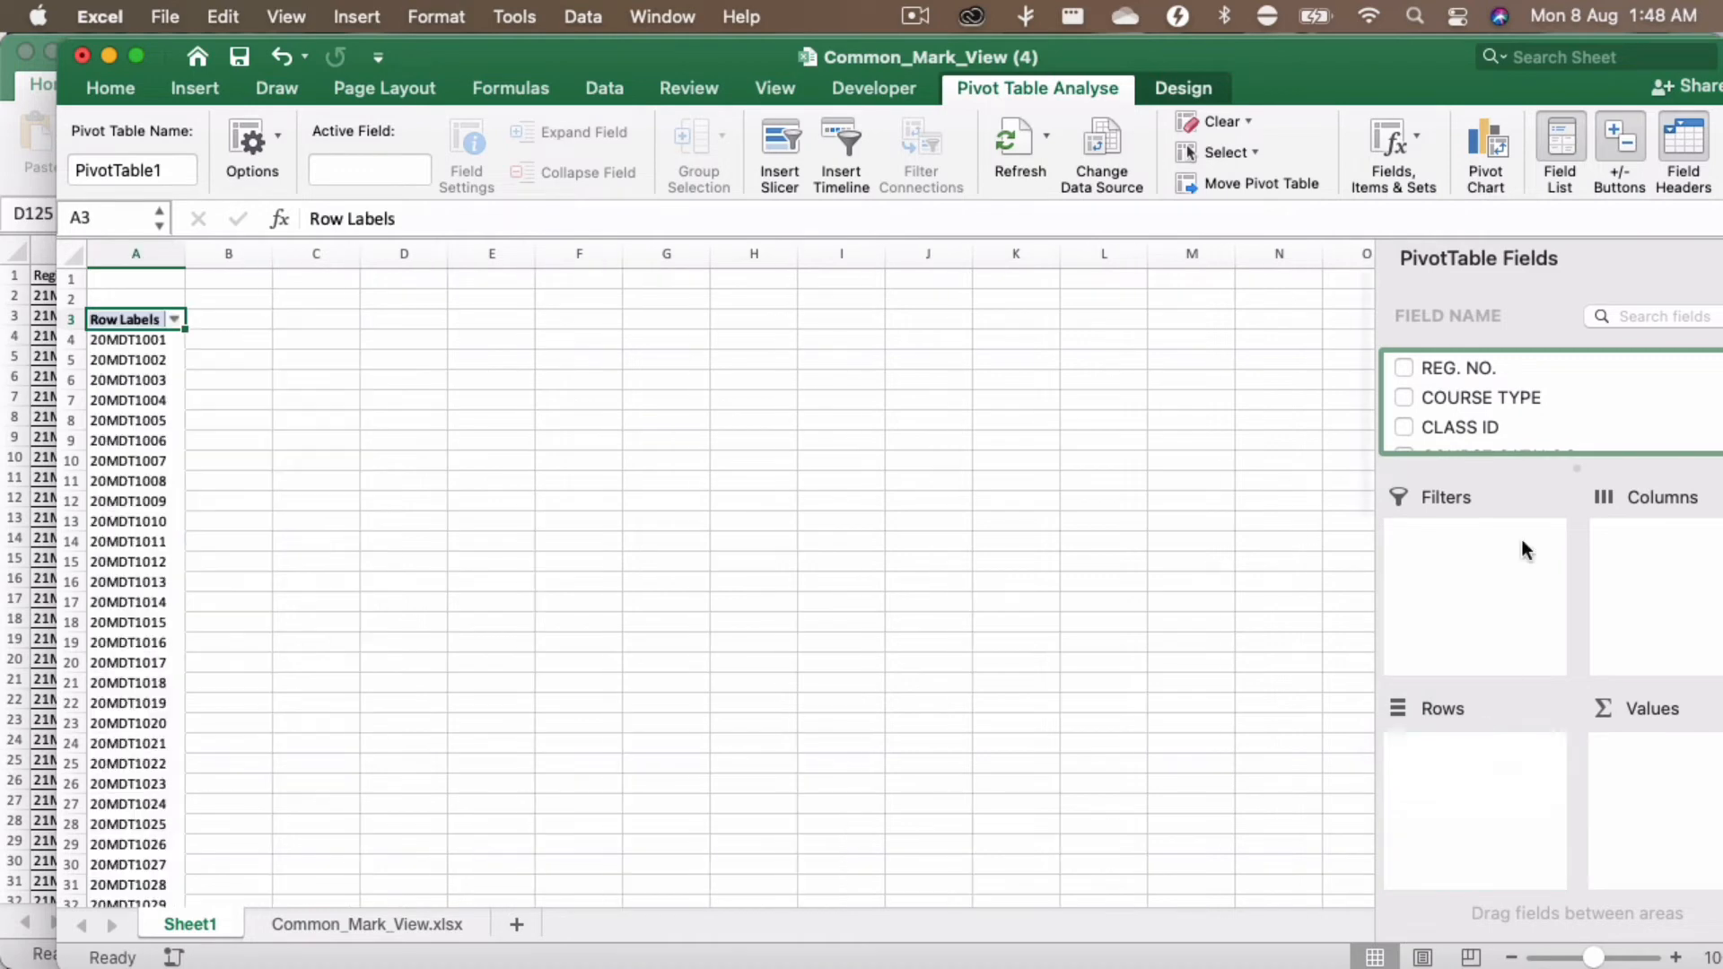
{"action": "scroll", "coordinate": [1476, 415], "scroll_direction": "down", "scroll_amount": 2}
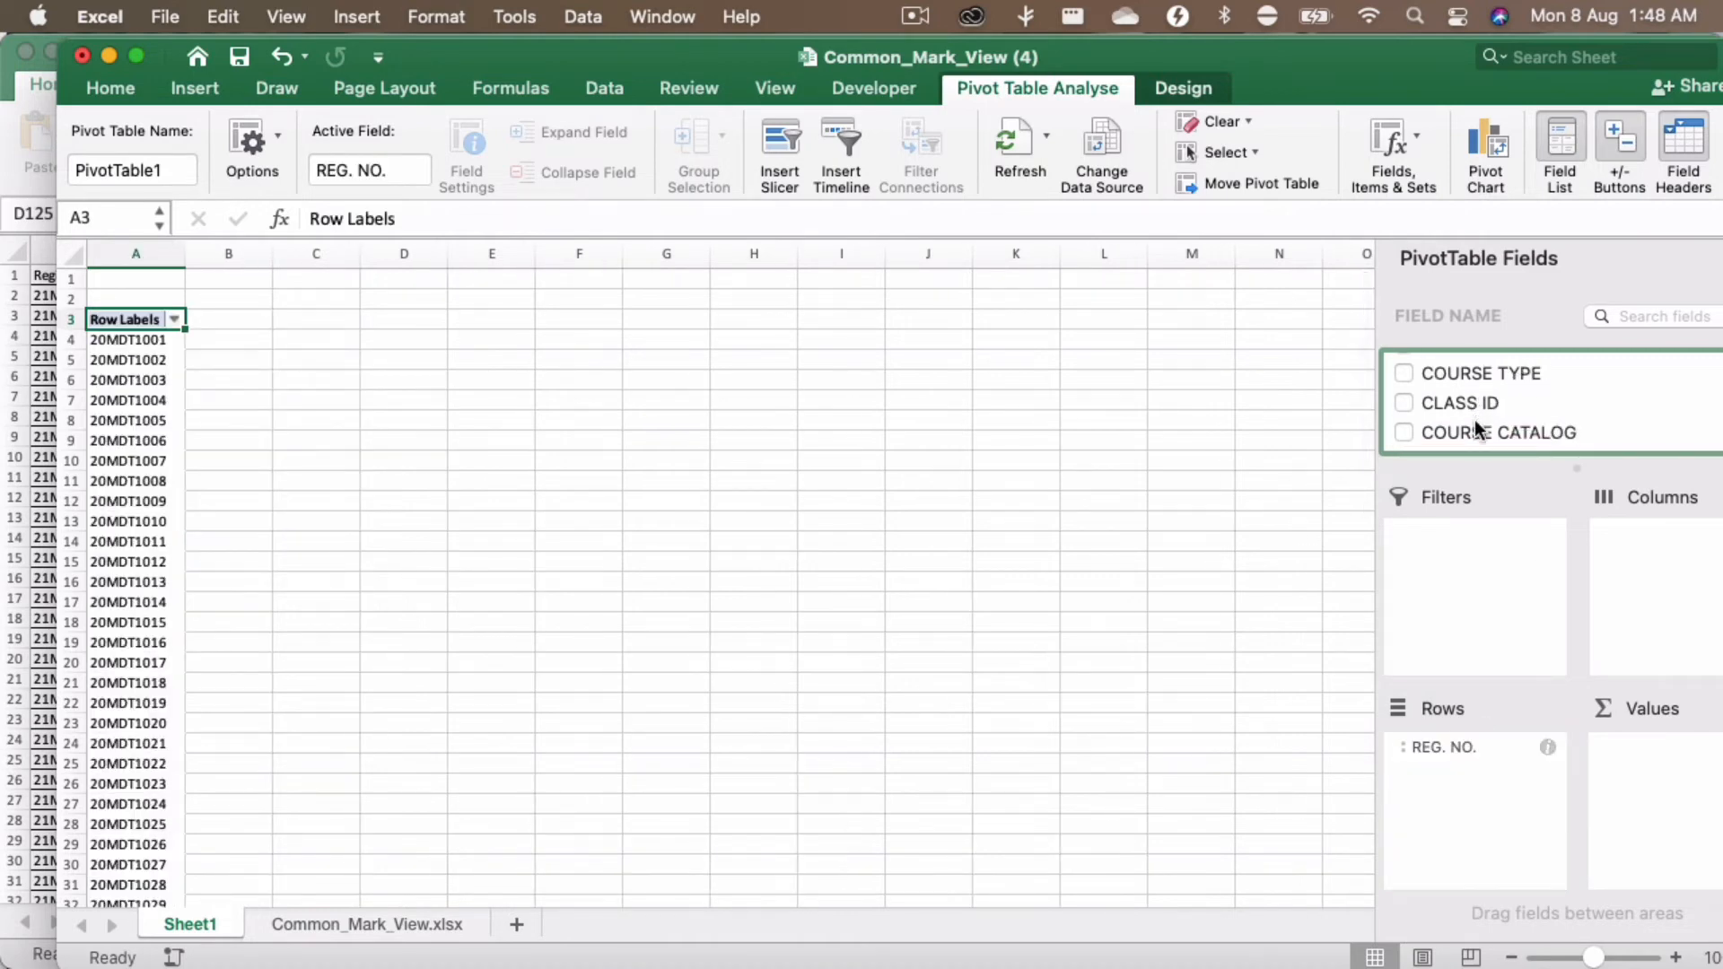
{"action": "scroll", "coordinate": [1474, 427], "scroll_direction": "down", "scroll_amount": 1}
{"action": "left_click_drag", "start_coordinate": [1461, 428], "coordinate": [1649, 793]}
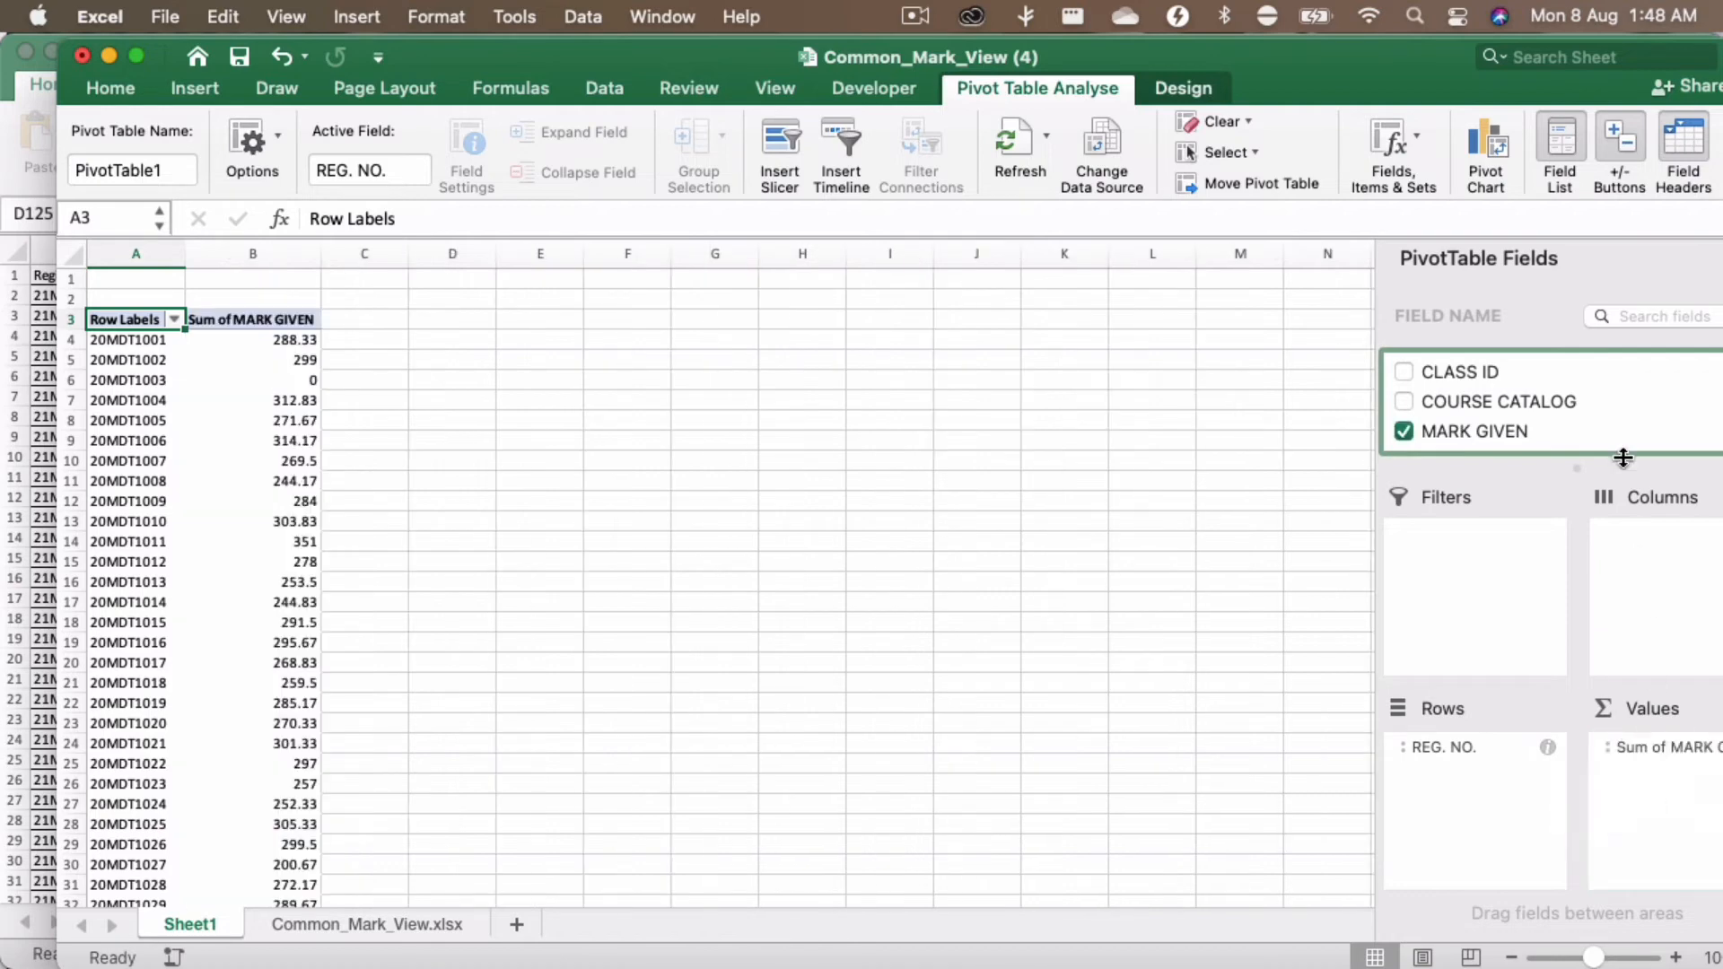
{"action": "left_click_drag", "start_coordinate": [1374, 308], "coordinate": [1075, 323]}
{"action": "scroll", "coordinate": [1204, 402], "scroll_direction": "down", "scroll_amount": 2}
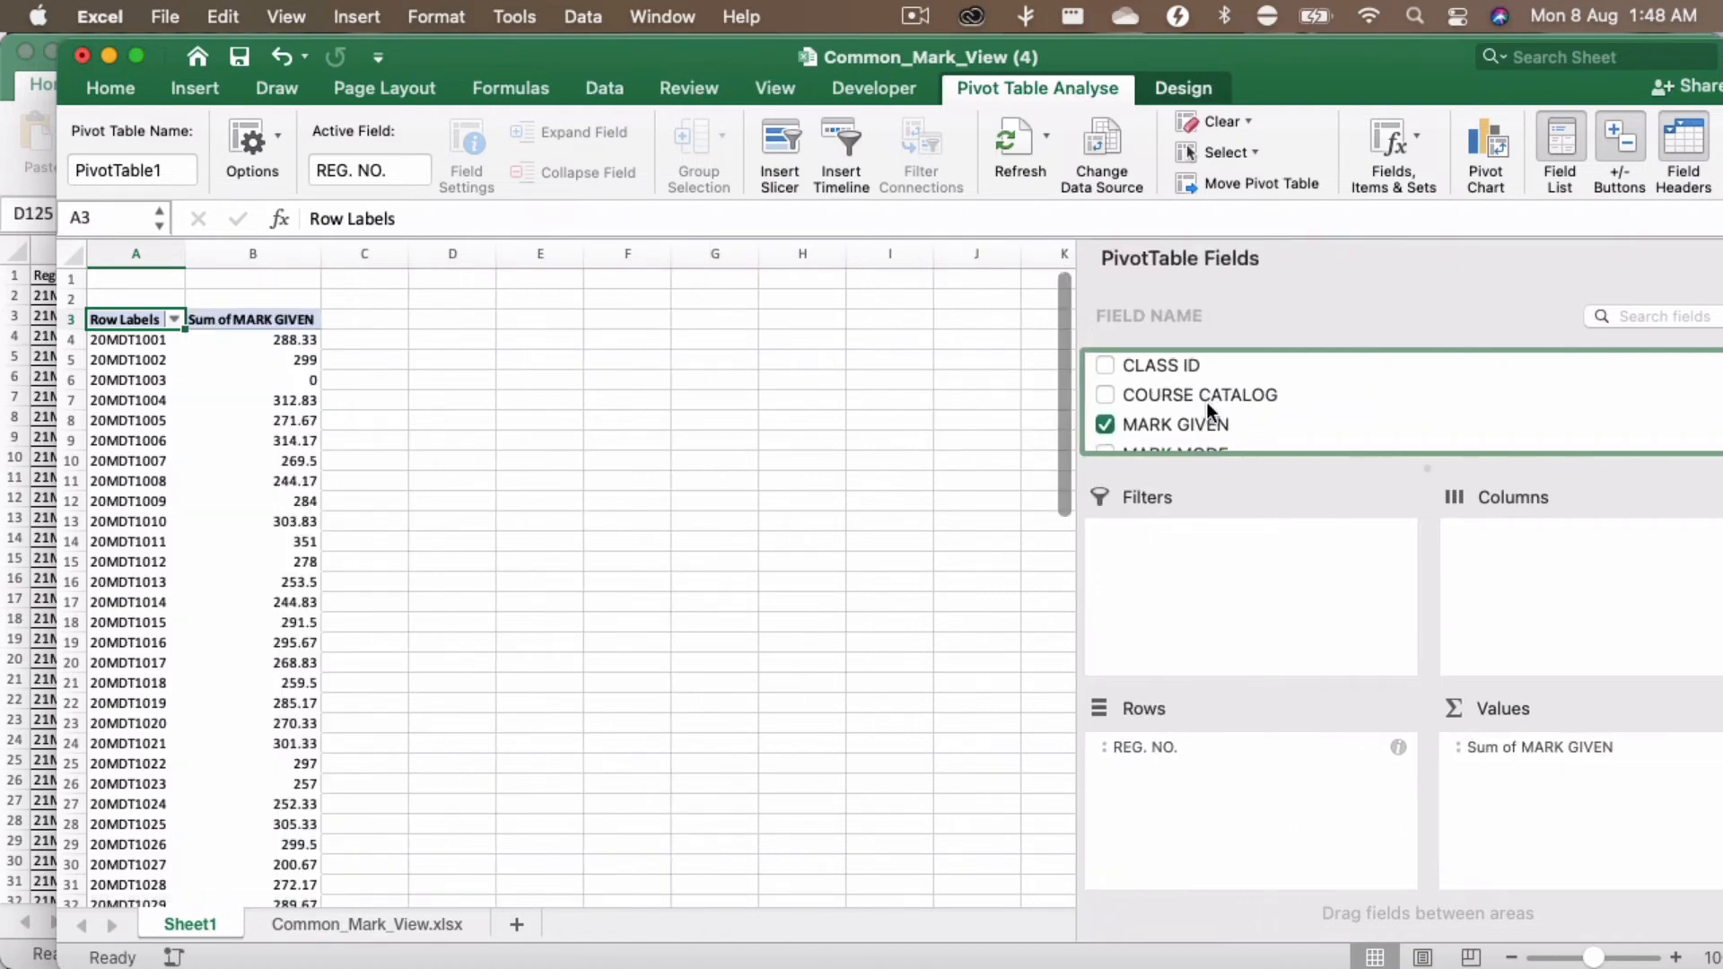
{"action": "left_click_drag", "start_coordinate": [1172, 432], "coordinate": [1536, 591]}
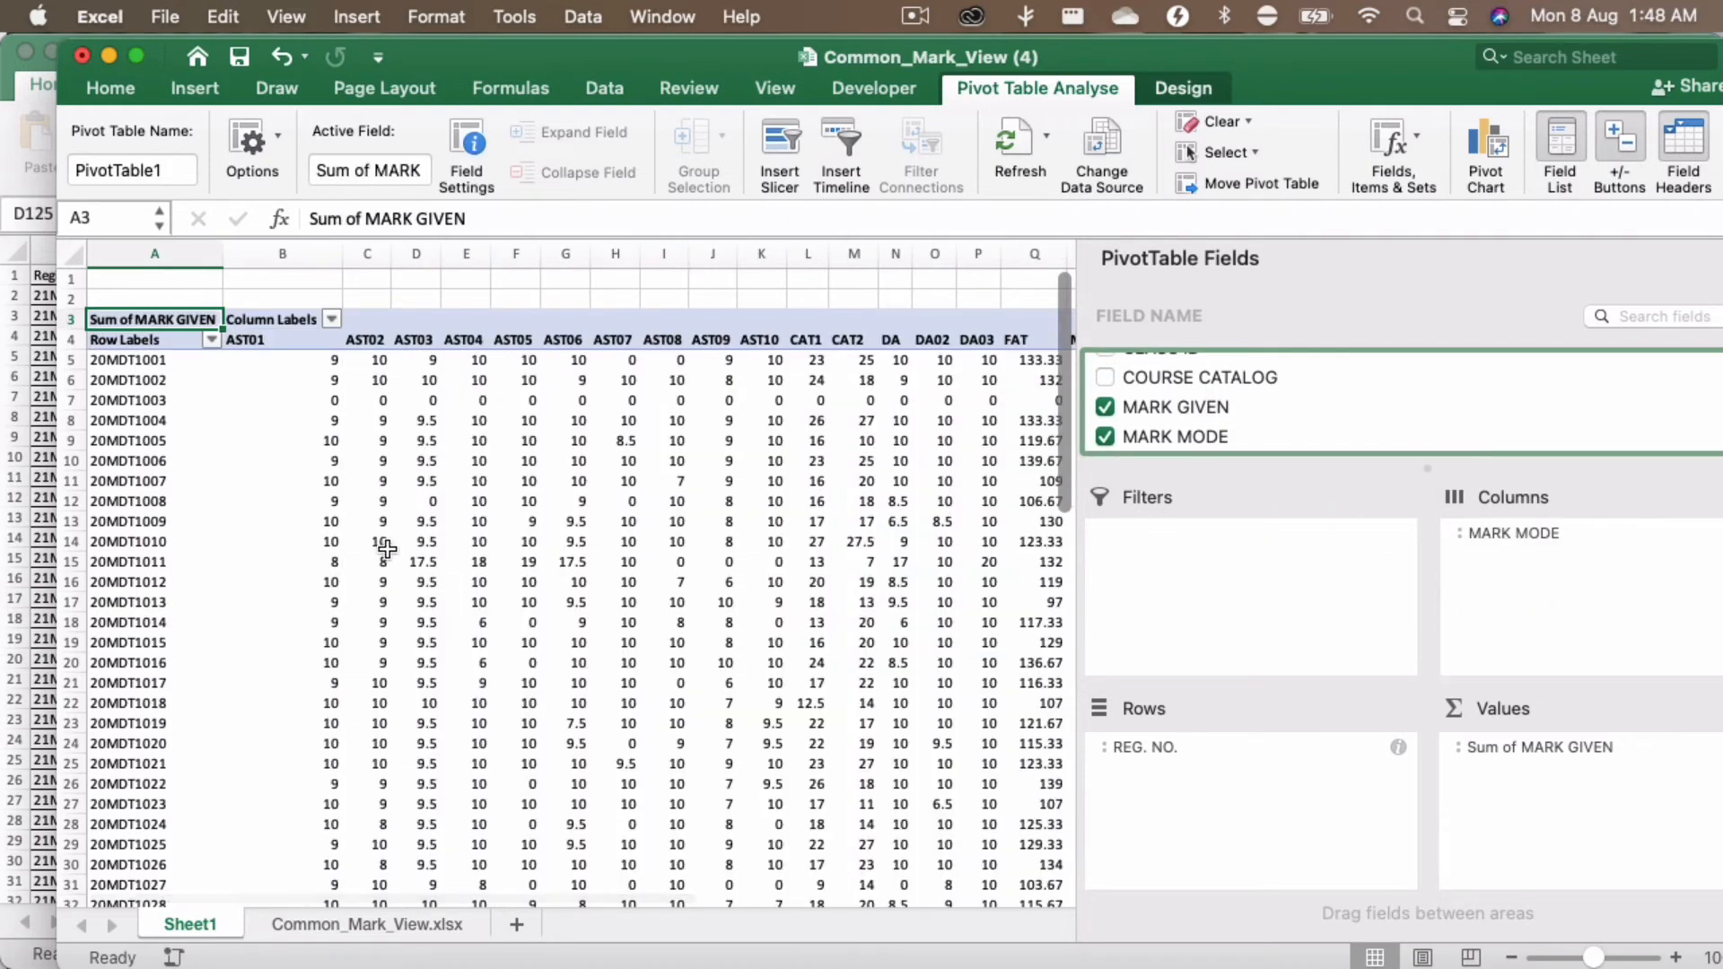
Step: Select the AST01 to AST10 marks of all students in the pivot table, including the column headings, B4:K60
{"action": "left_click", "coordinate": [938, 341]}
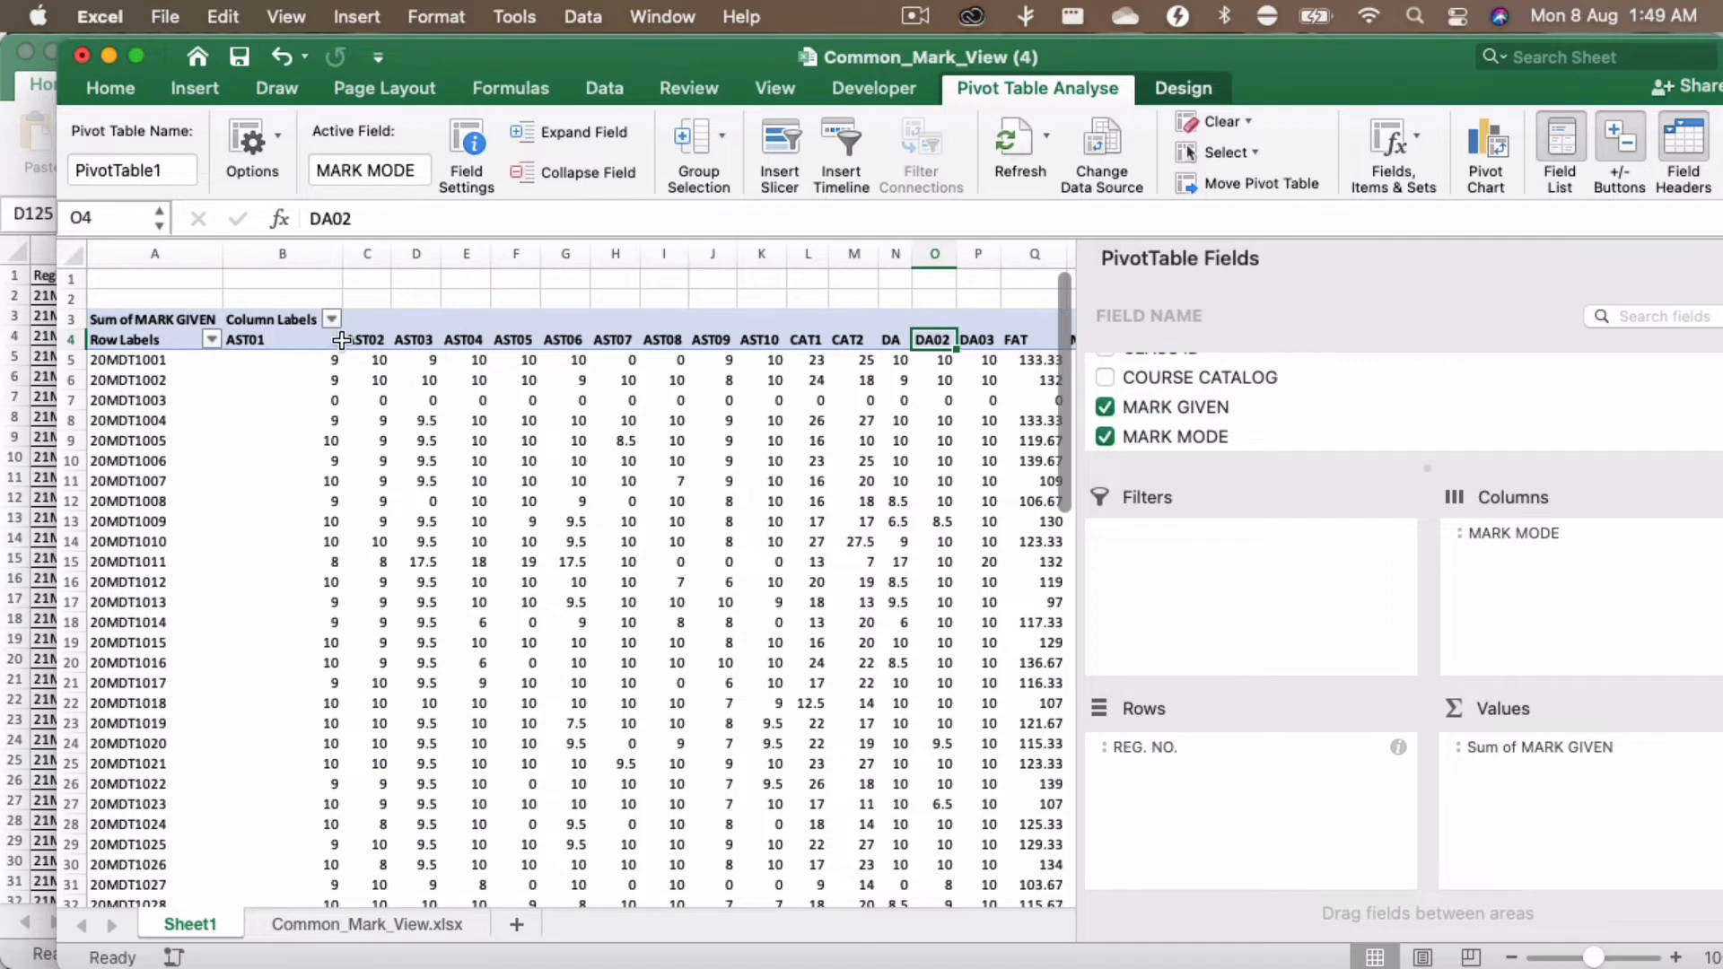
{"action": "left_click_drag", "start_coordinate": [305, 345], "coordinate": [768, 345]}
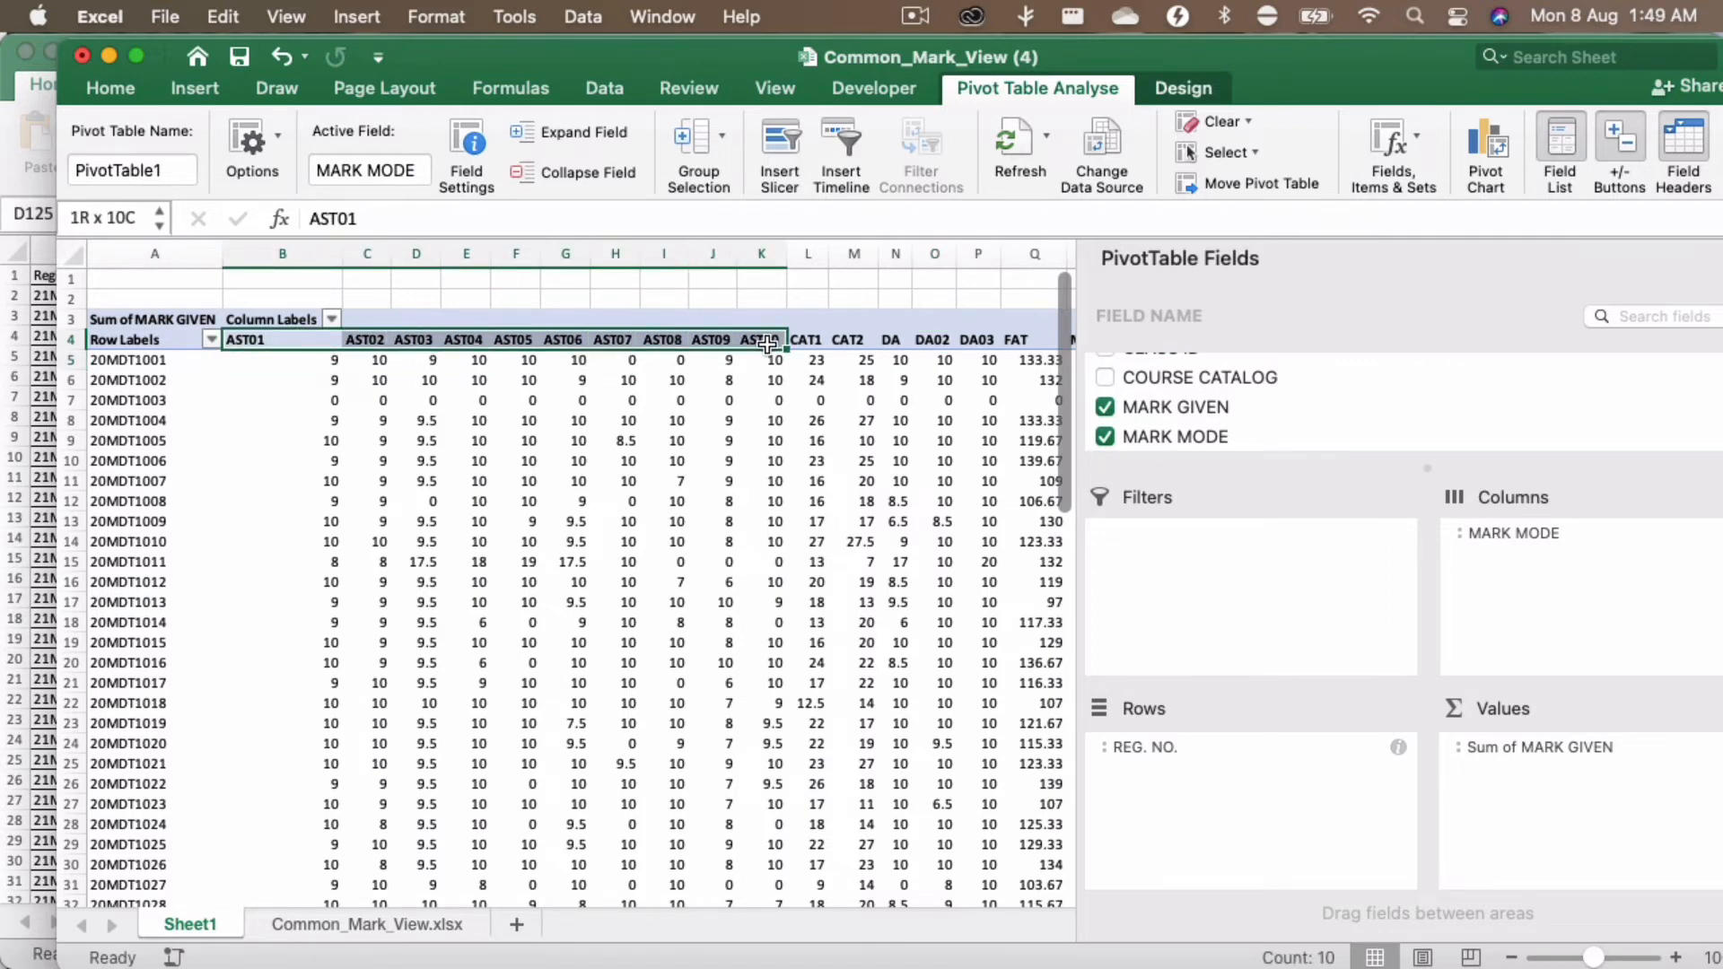
{"action": "left_click_drag", "start_coordinate": [768, 344], "coordinate": [771, 809]}
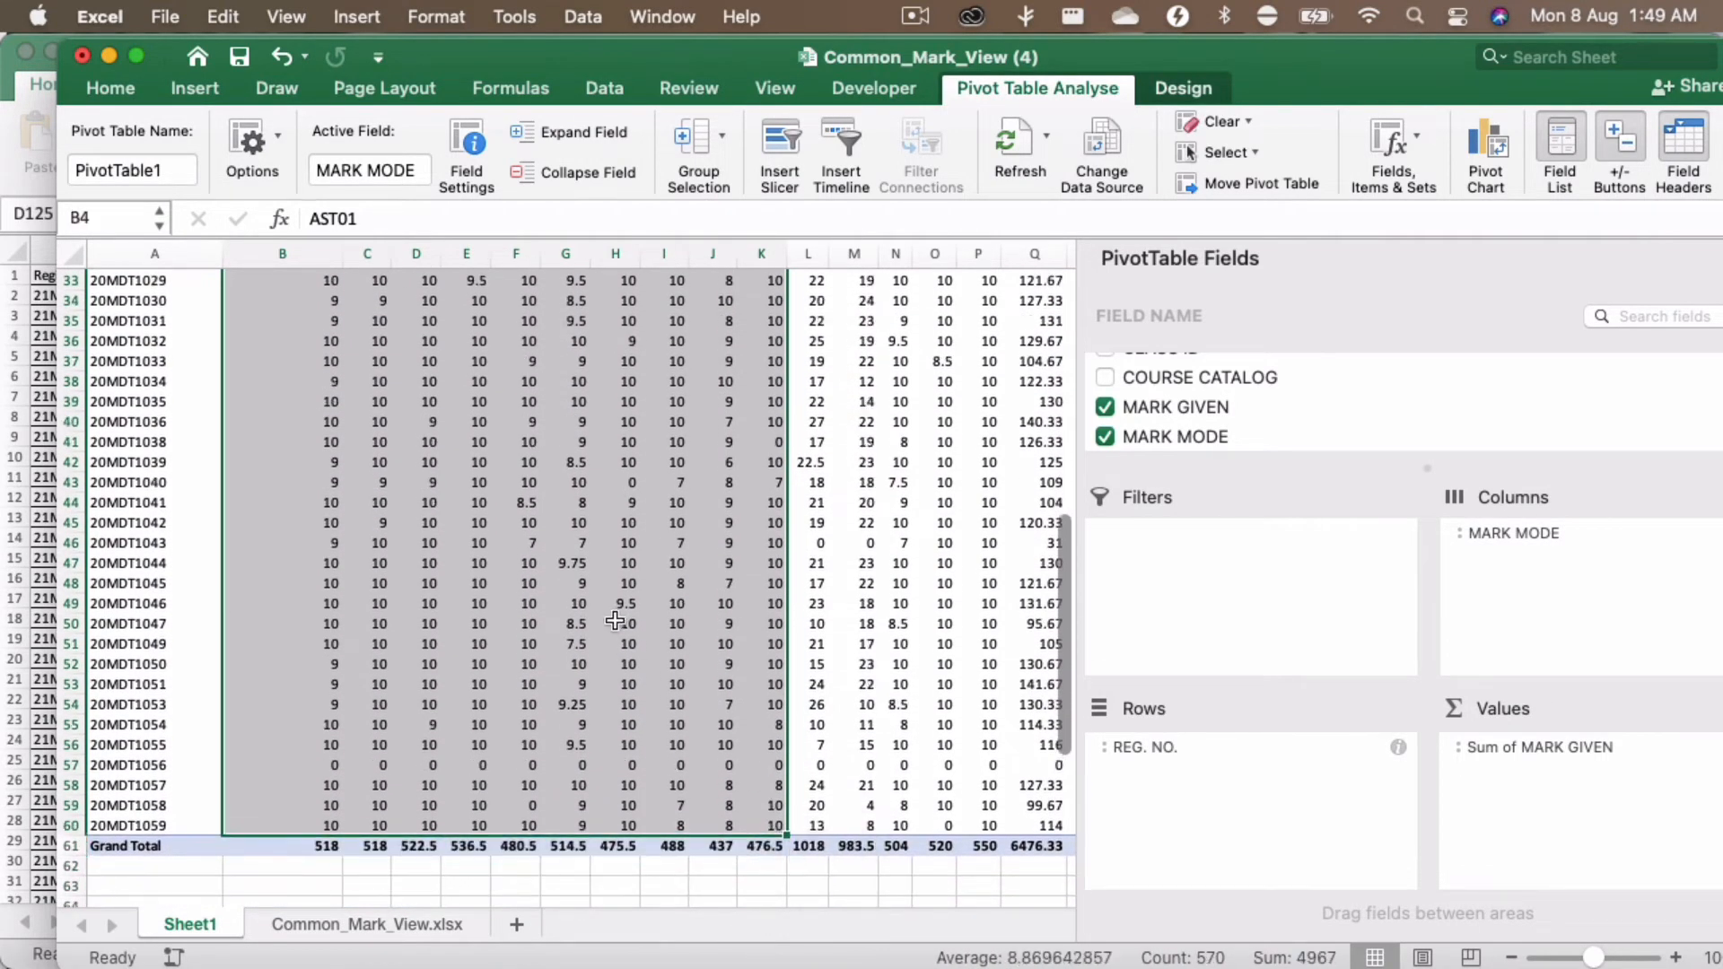
{"action": "scroll", "coordinate": [614, 623], "scroll_direction": "up", "scroll_amount": 2}
{"action": "scroll", "coordinate": [614, 623], "scroll_direction": "up", "scroll_amount": 10}
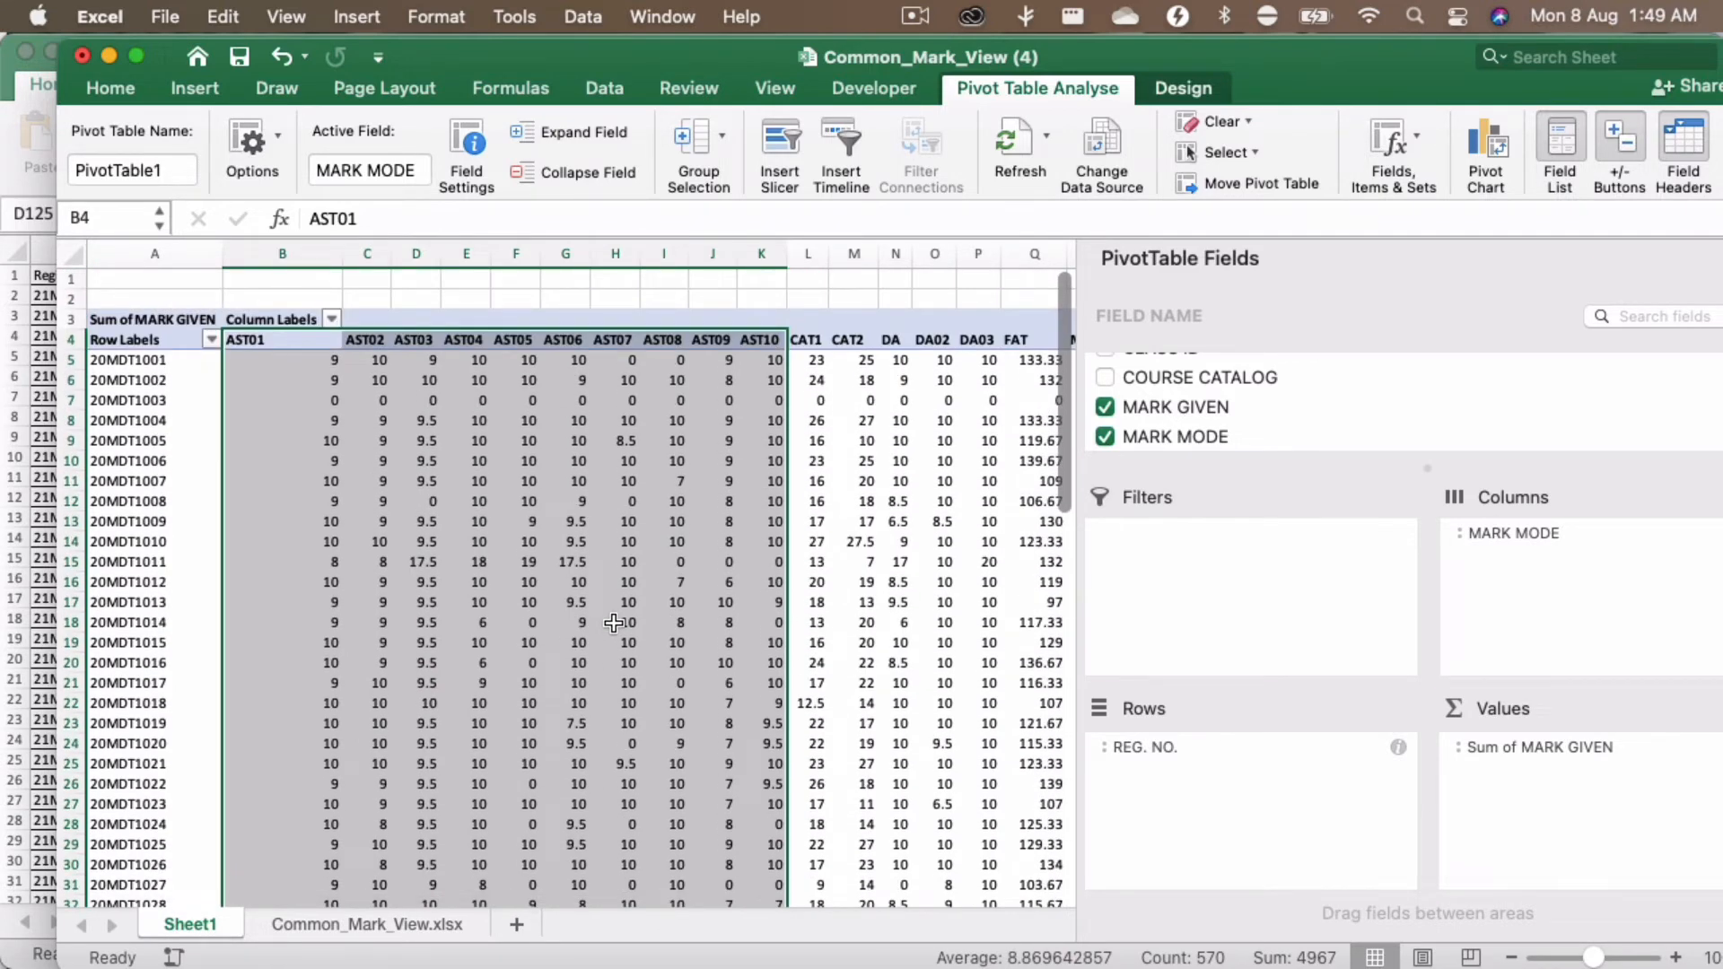
Step: Switch to the LAB Marks workbook and look through its Assessment - 1 to Assessment - 6 columns and the Absent entries
{"action": "key", "text": "super+Tab"}
{"action": "left_click_drag", "start_coordinate": [469, 55], "coordinate": [1011, 149]}
{"action": "left_click", "coordinate": [437, 523]}
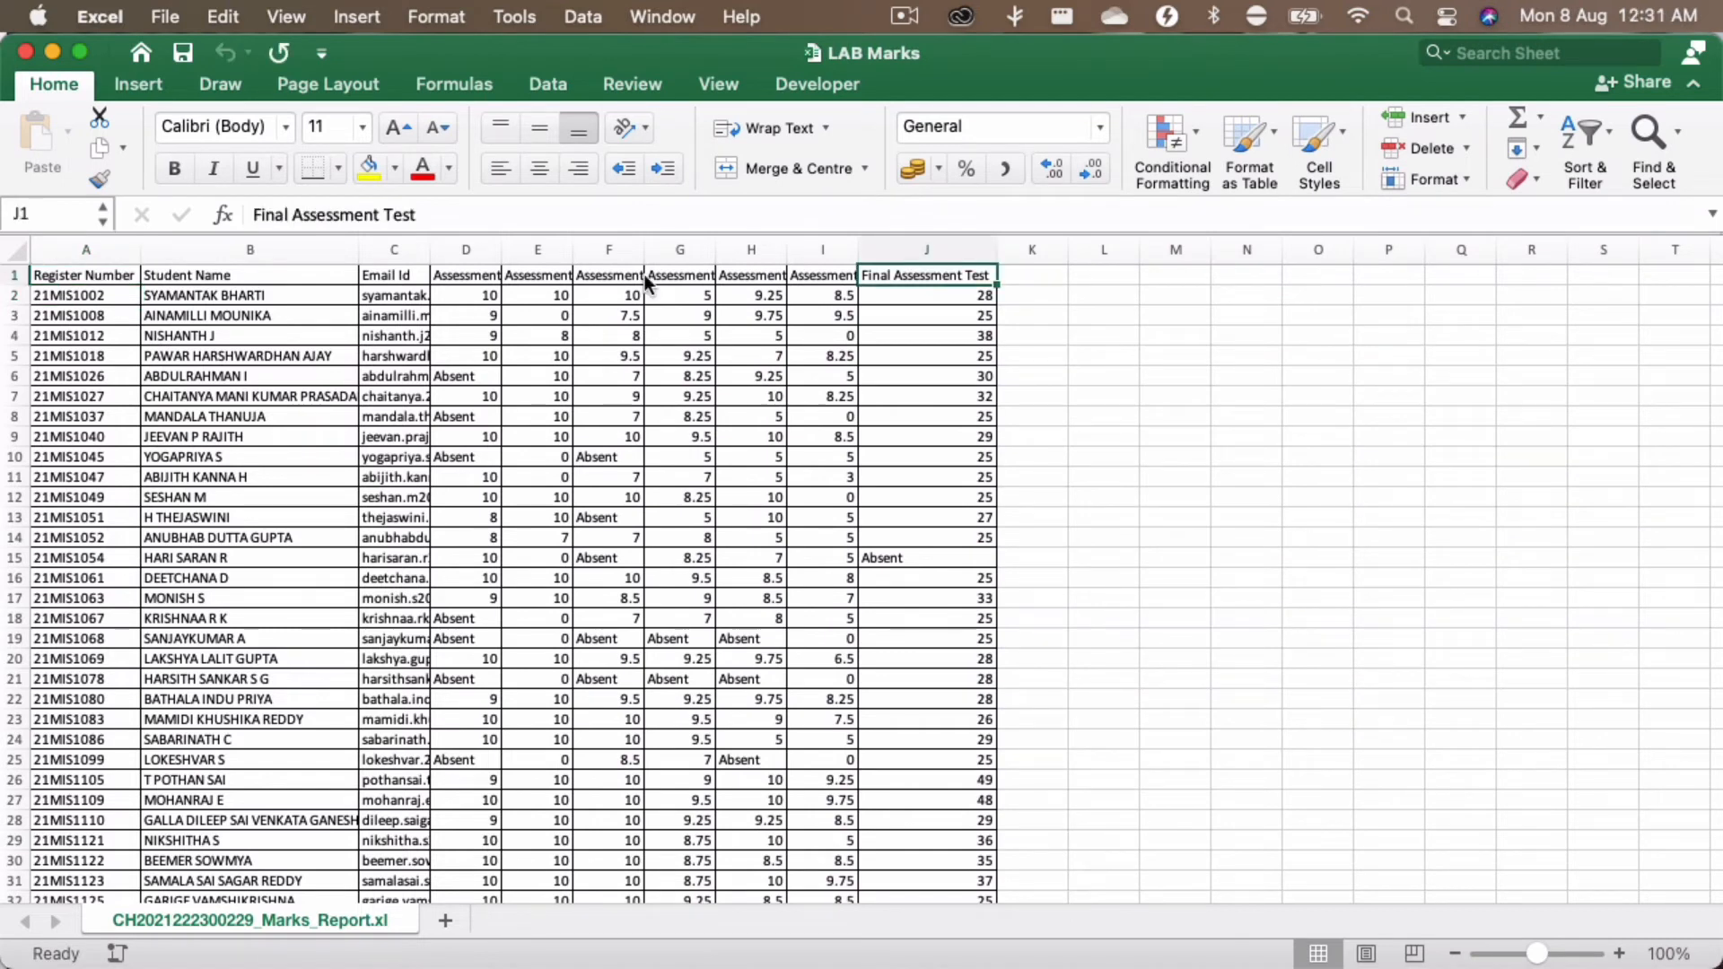
{"action": "left_click", "coordinate": [477, 274]}
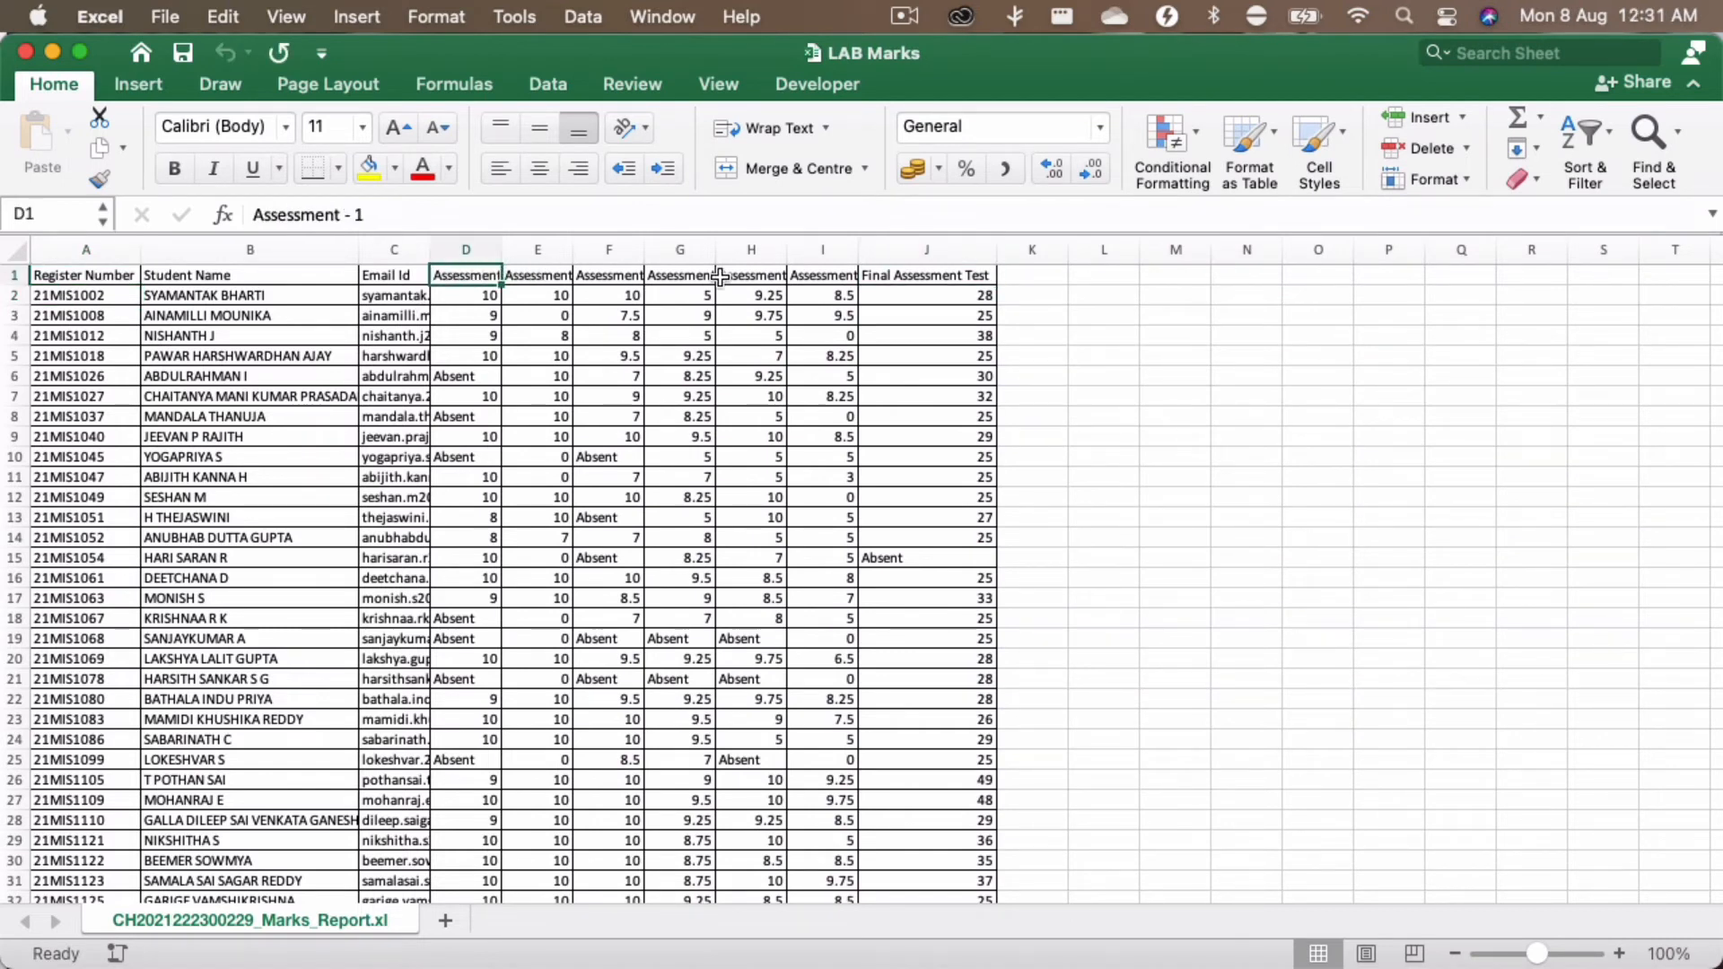
{"action": "left_click", "coordinate": [818, 276], "text": "shift"}
{"action": "left_click", "coordinate": [817, 275]}
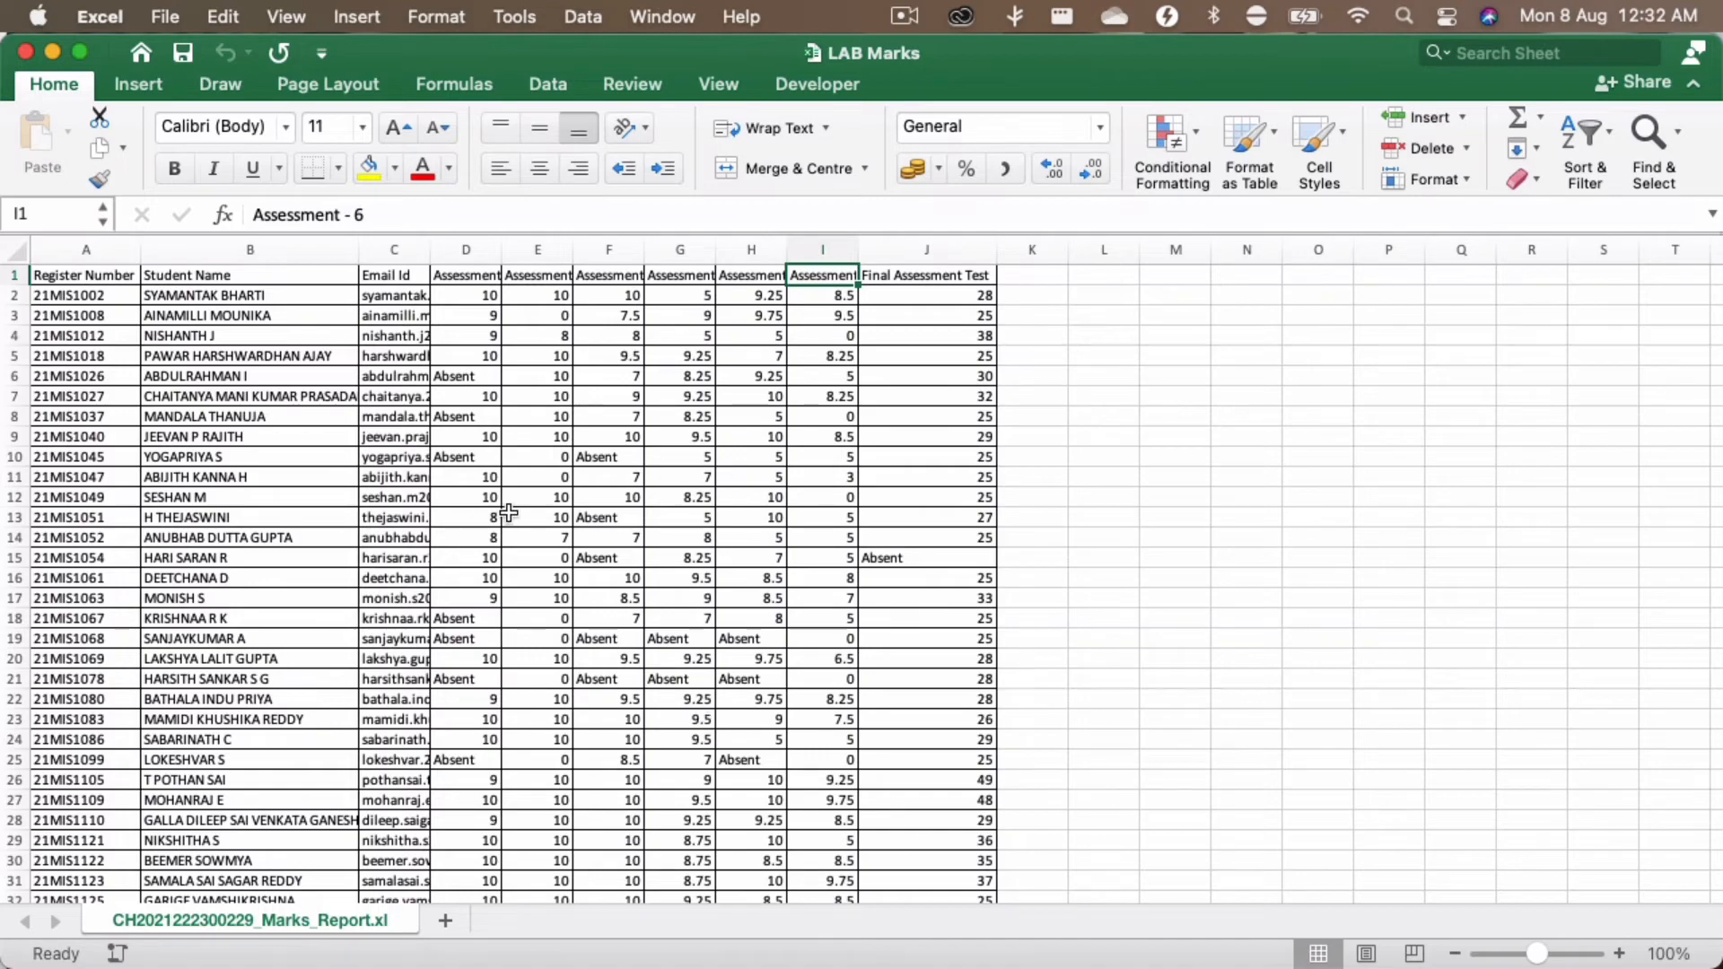
{"action": "scroll", "coordinate": [602, 601], "scroll_direction": "down", "scroll_amount": 7}
{"action": "scroll", "coordinate": [601, 601], "scroll_direction": "down", "scroll_amount": 15}
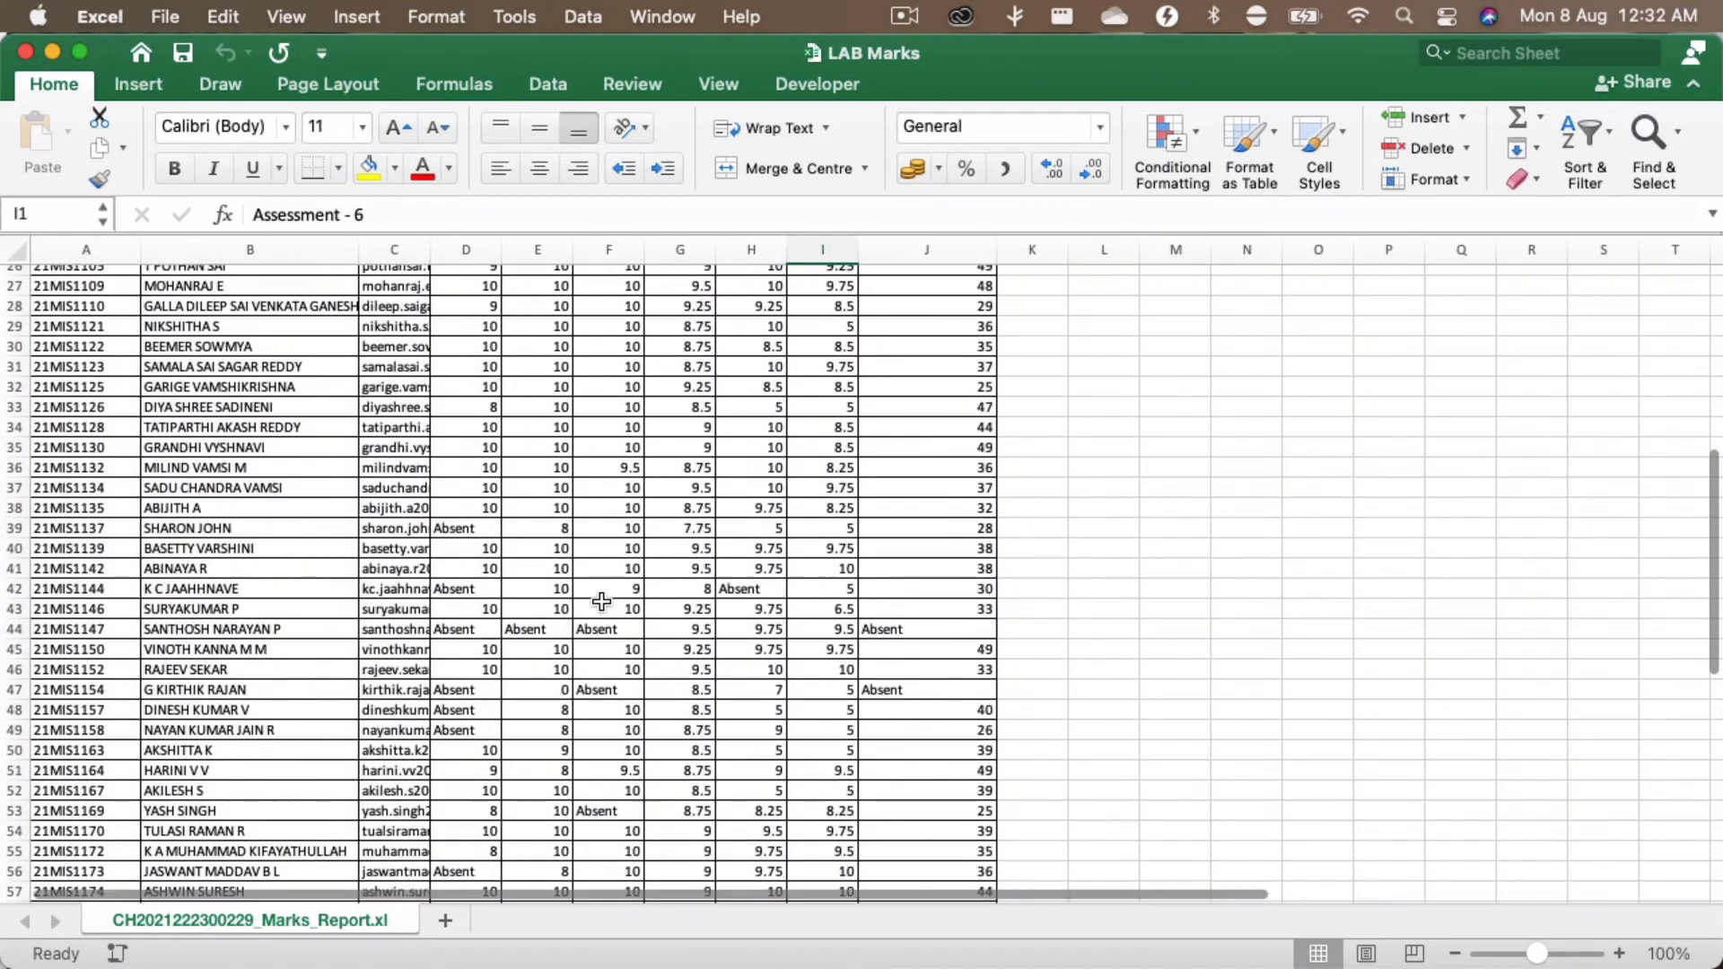
{"action": "scroll", "coordinate": [601, 601], "scroll_direction": "up", "scroll_amount": 20}
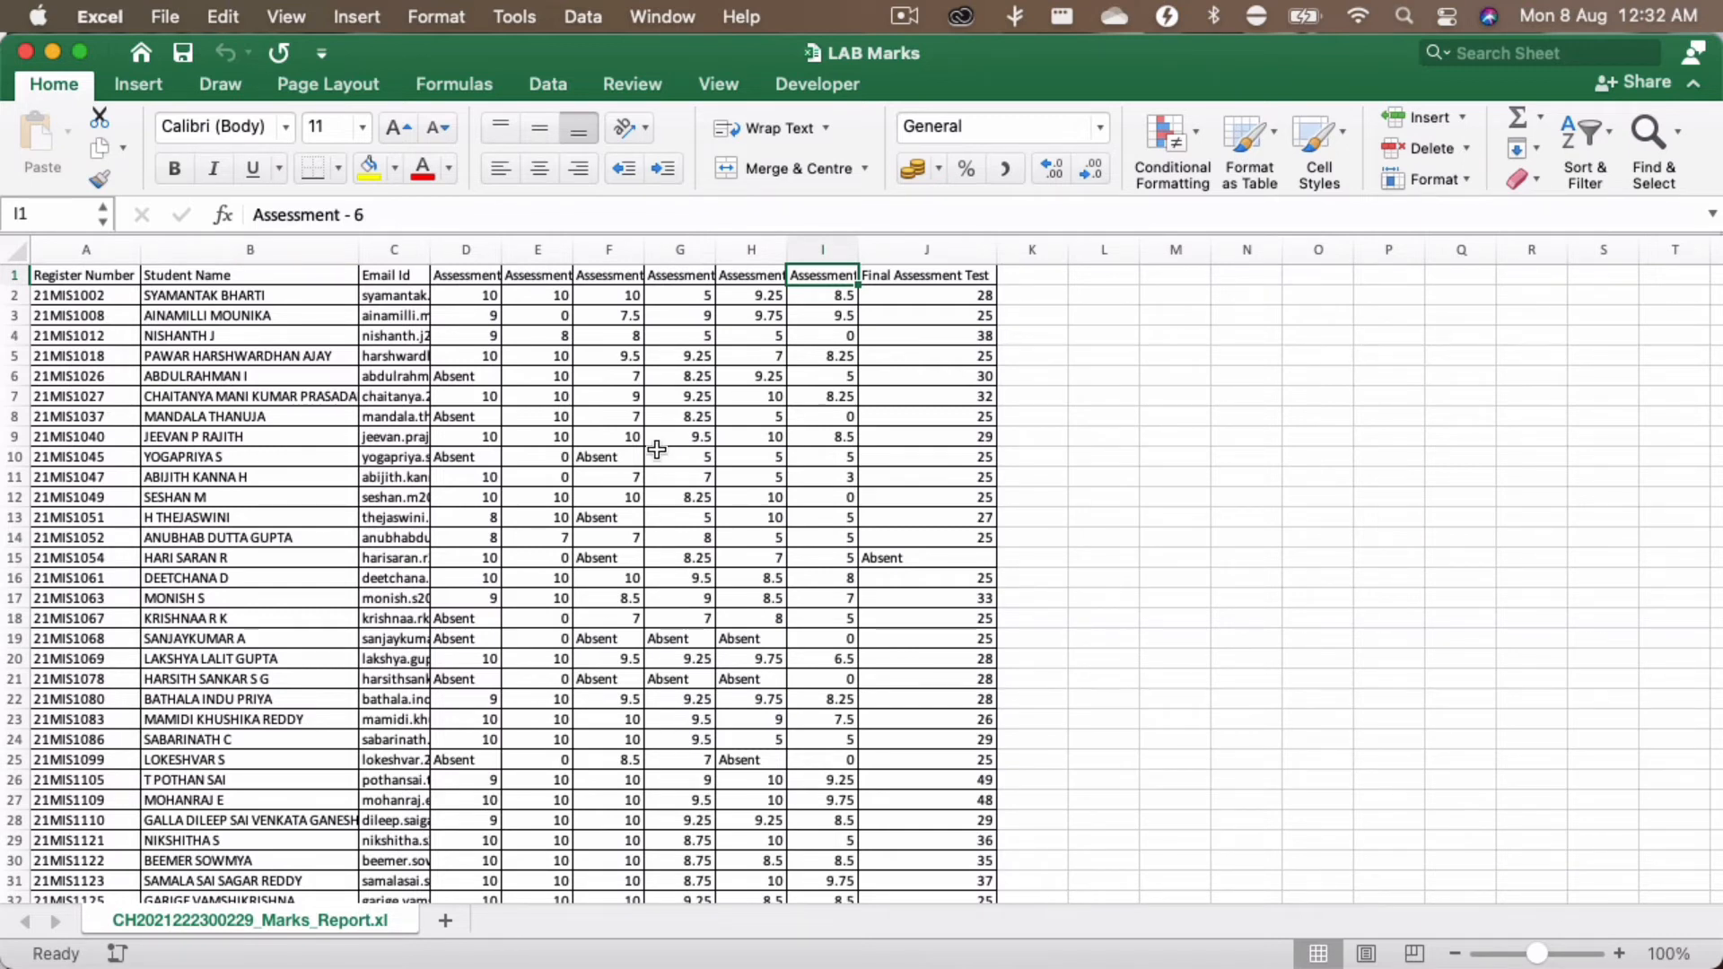
Step: Add filters to the column headings of the whole lab marks data range
{"action": "left_click", "coordinate": [632, 436]}
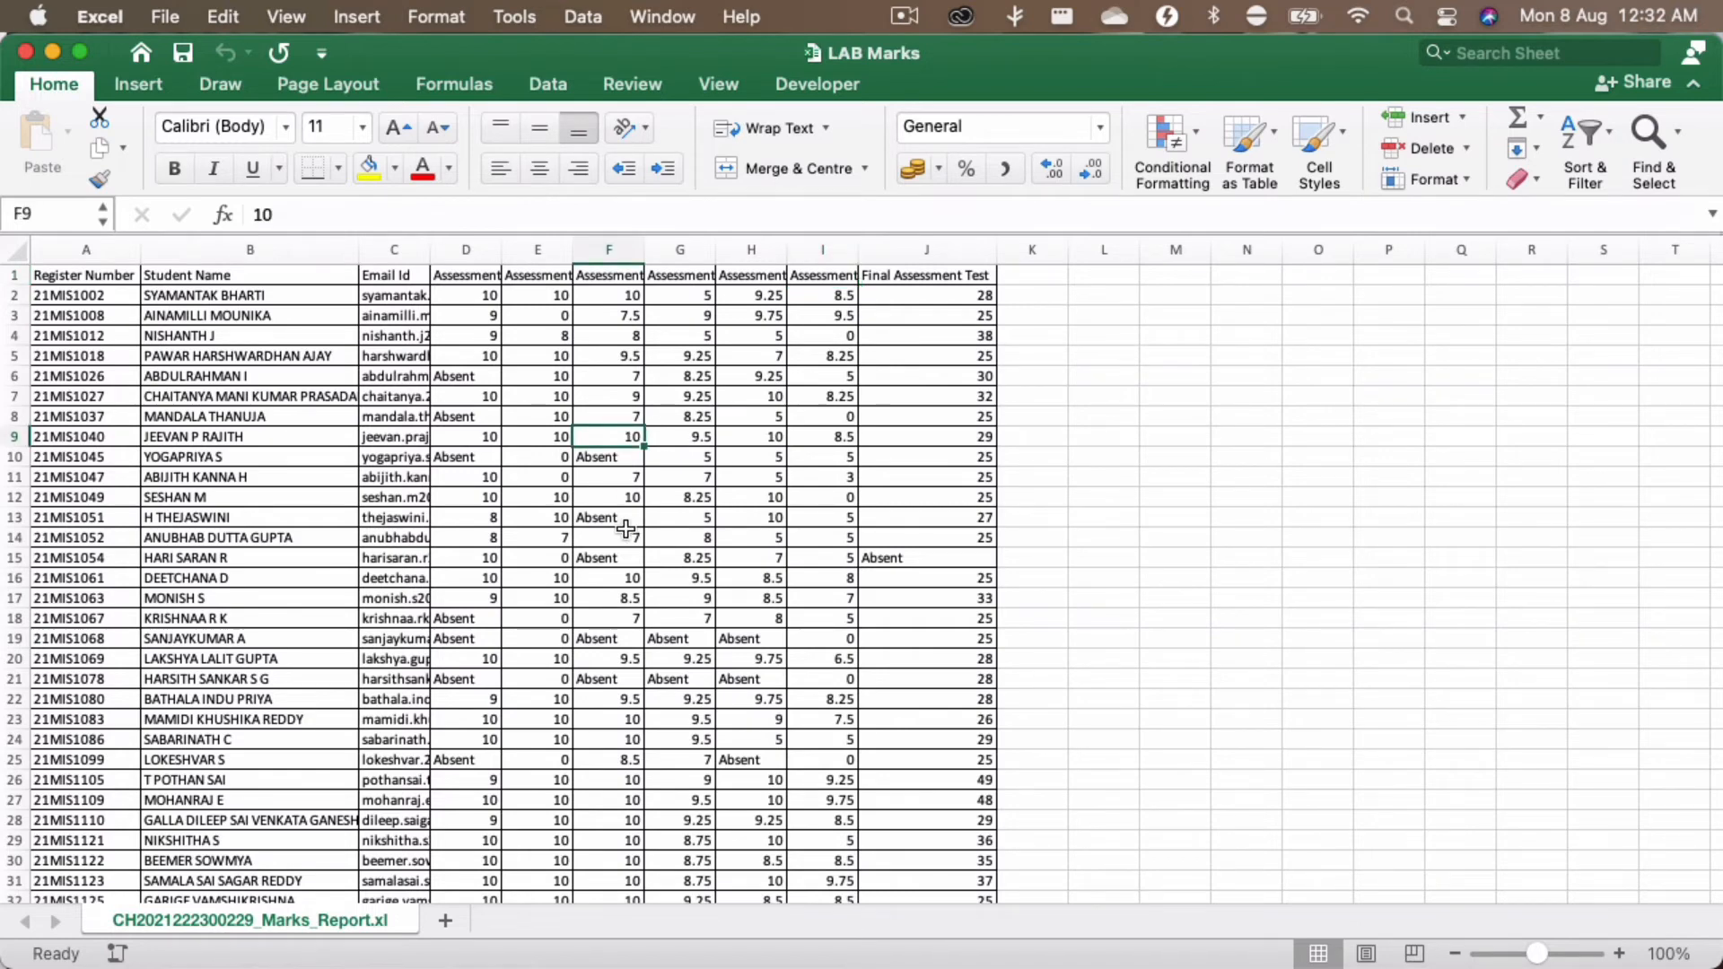
{"action": "key", "text": "super+a"}
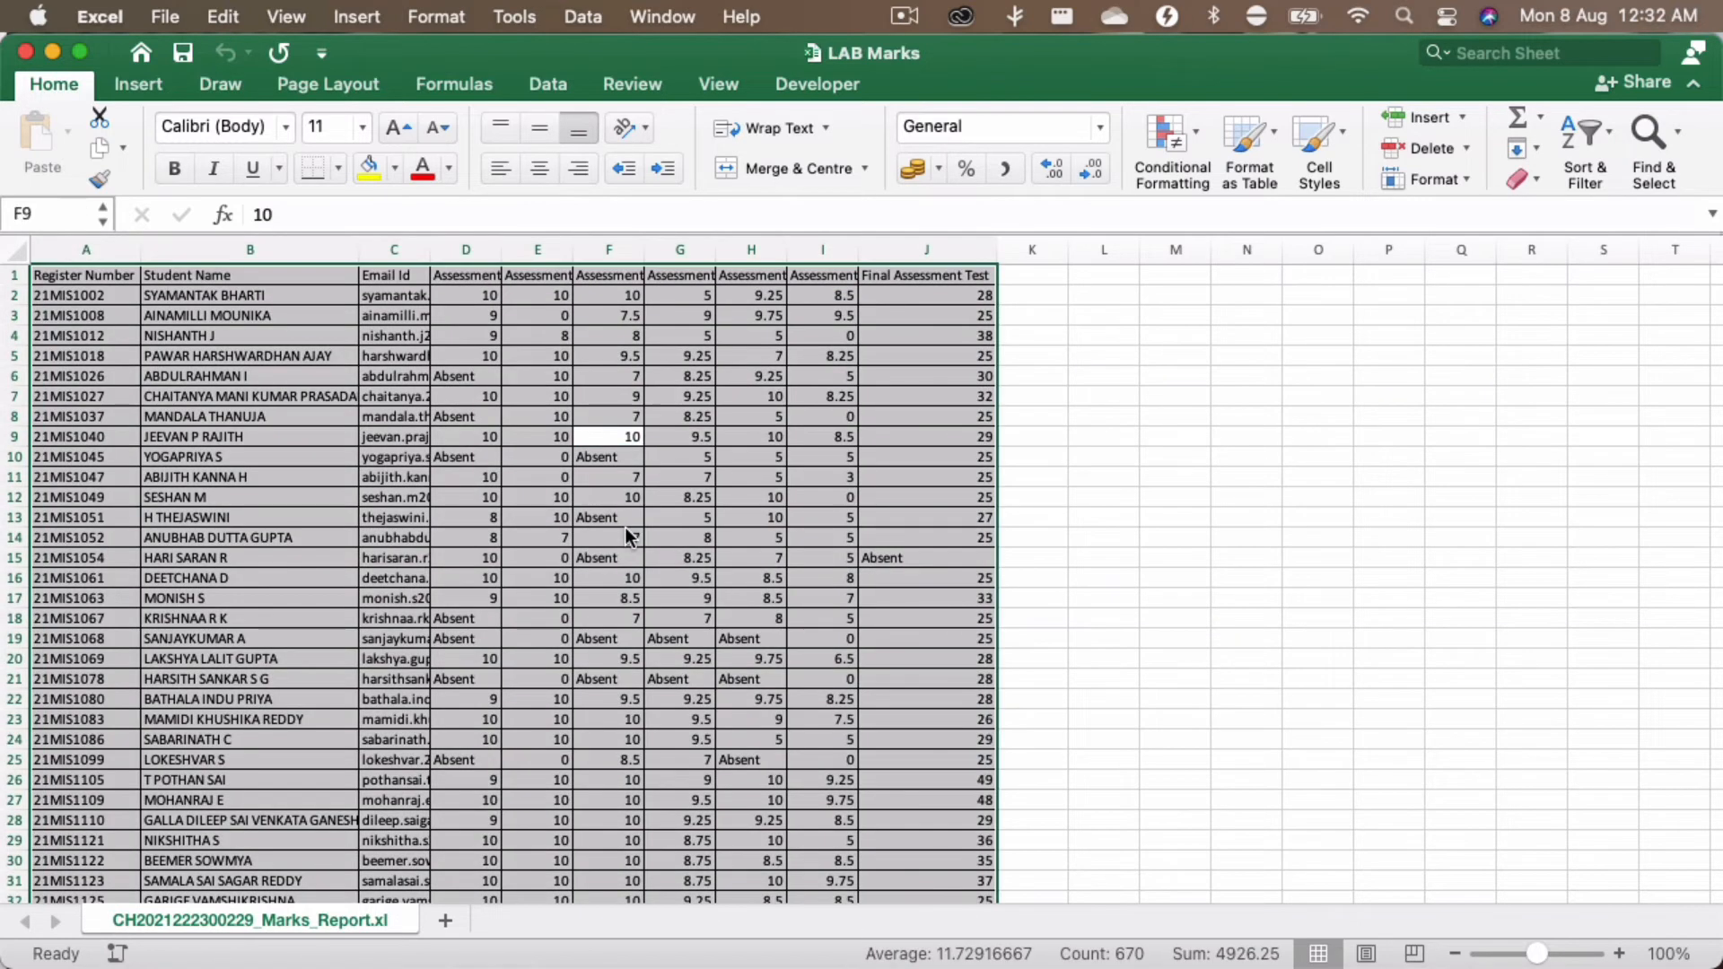
{"action": "left_click", "coordinate": [1586, 154]}
{"action": "left_click", "coordinate": [1527, 294]}
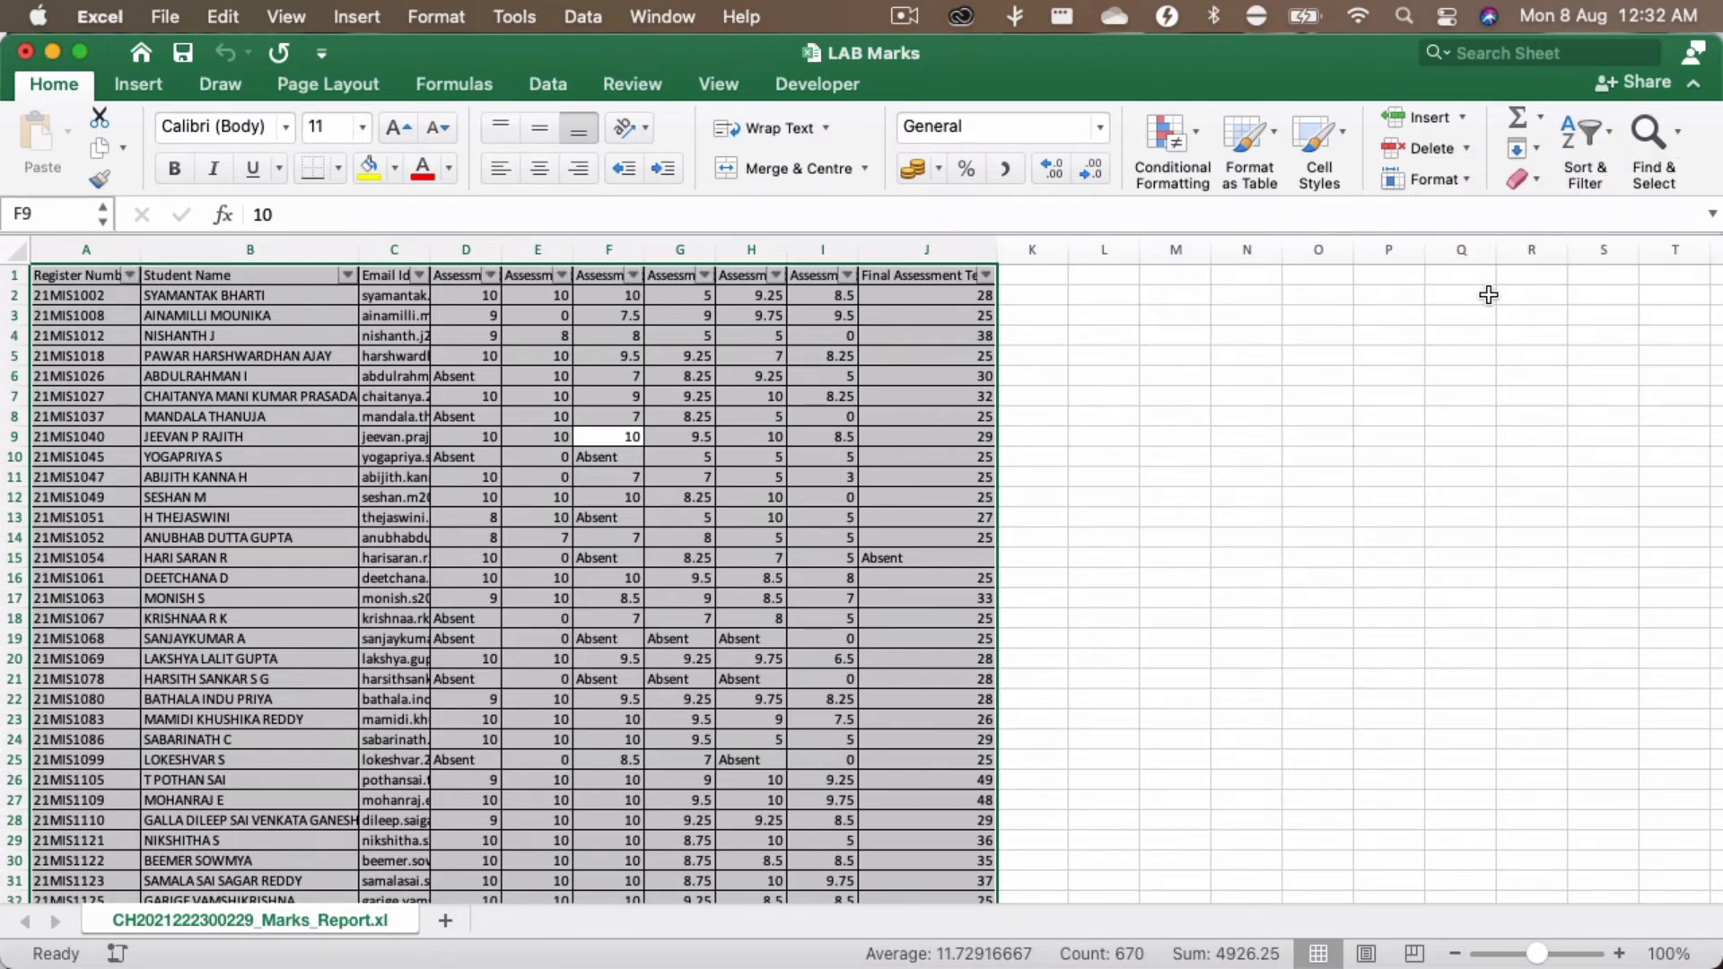
Step: Filter out the Absent entries in the Assessment - 1 column
{"action": "left_click", "coordinate": [467, 340]}
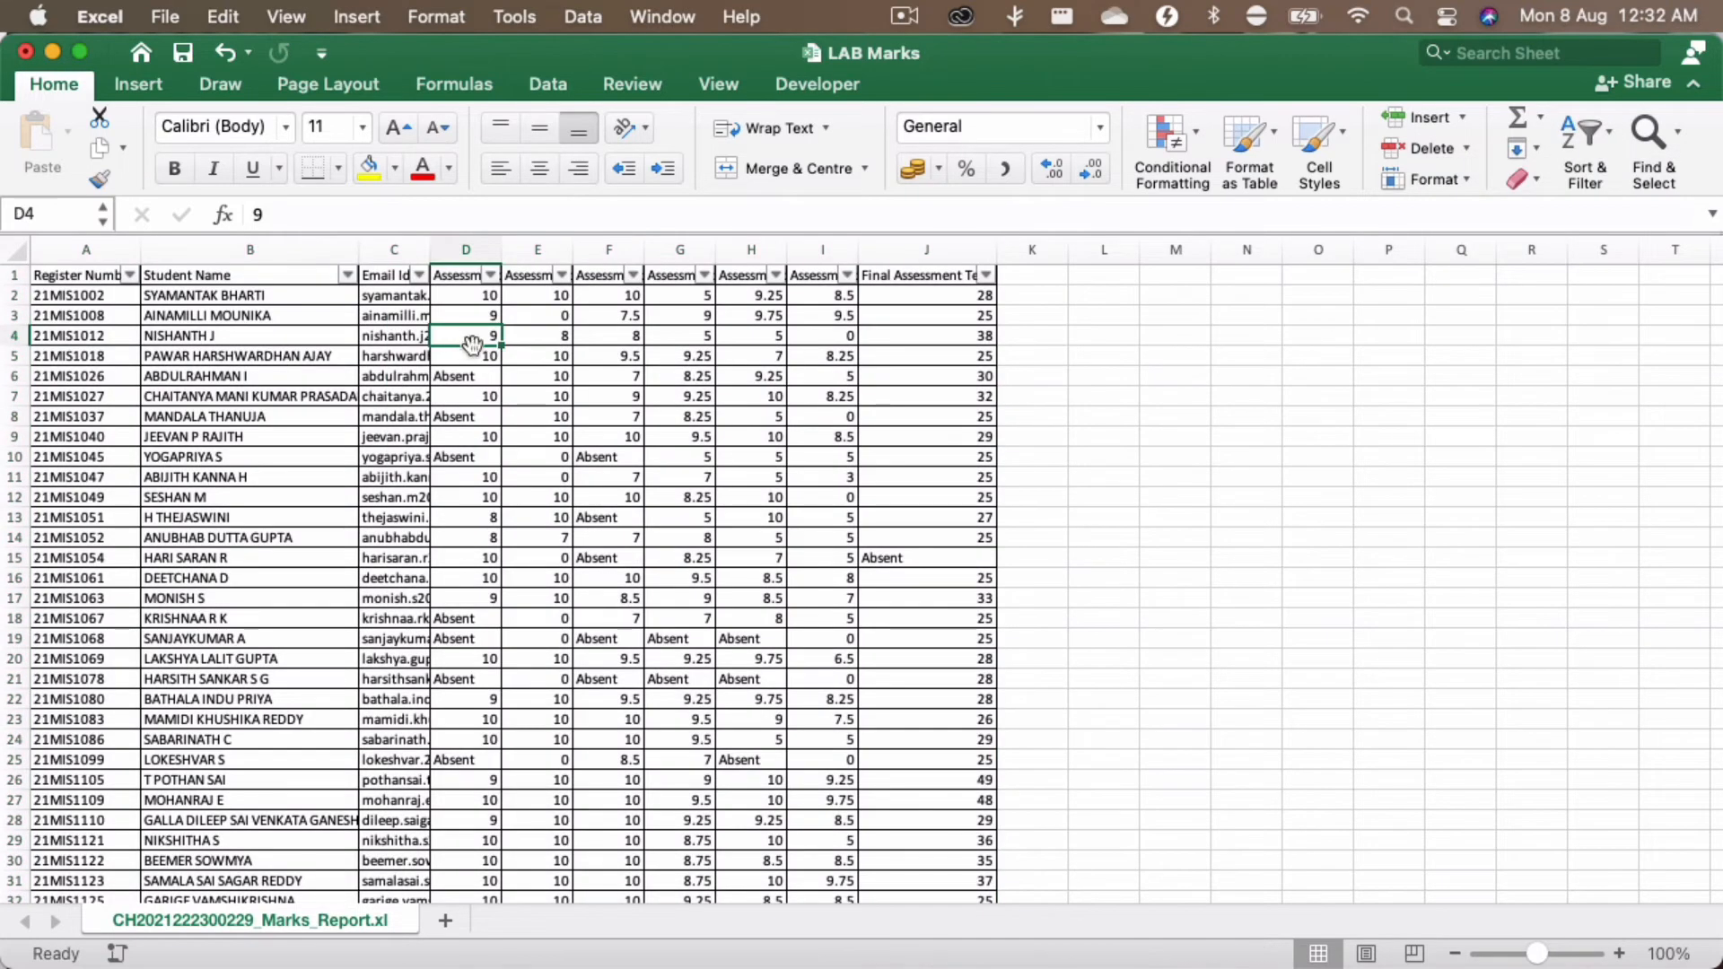
{"action": "left_click", "coordinate": [491, 275]}
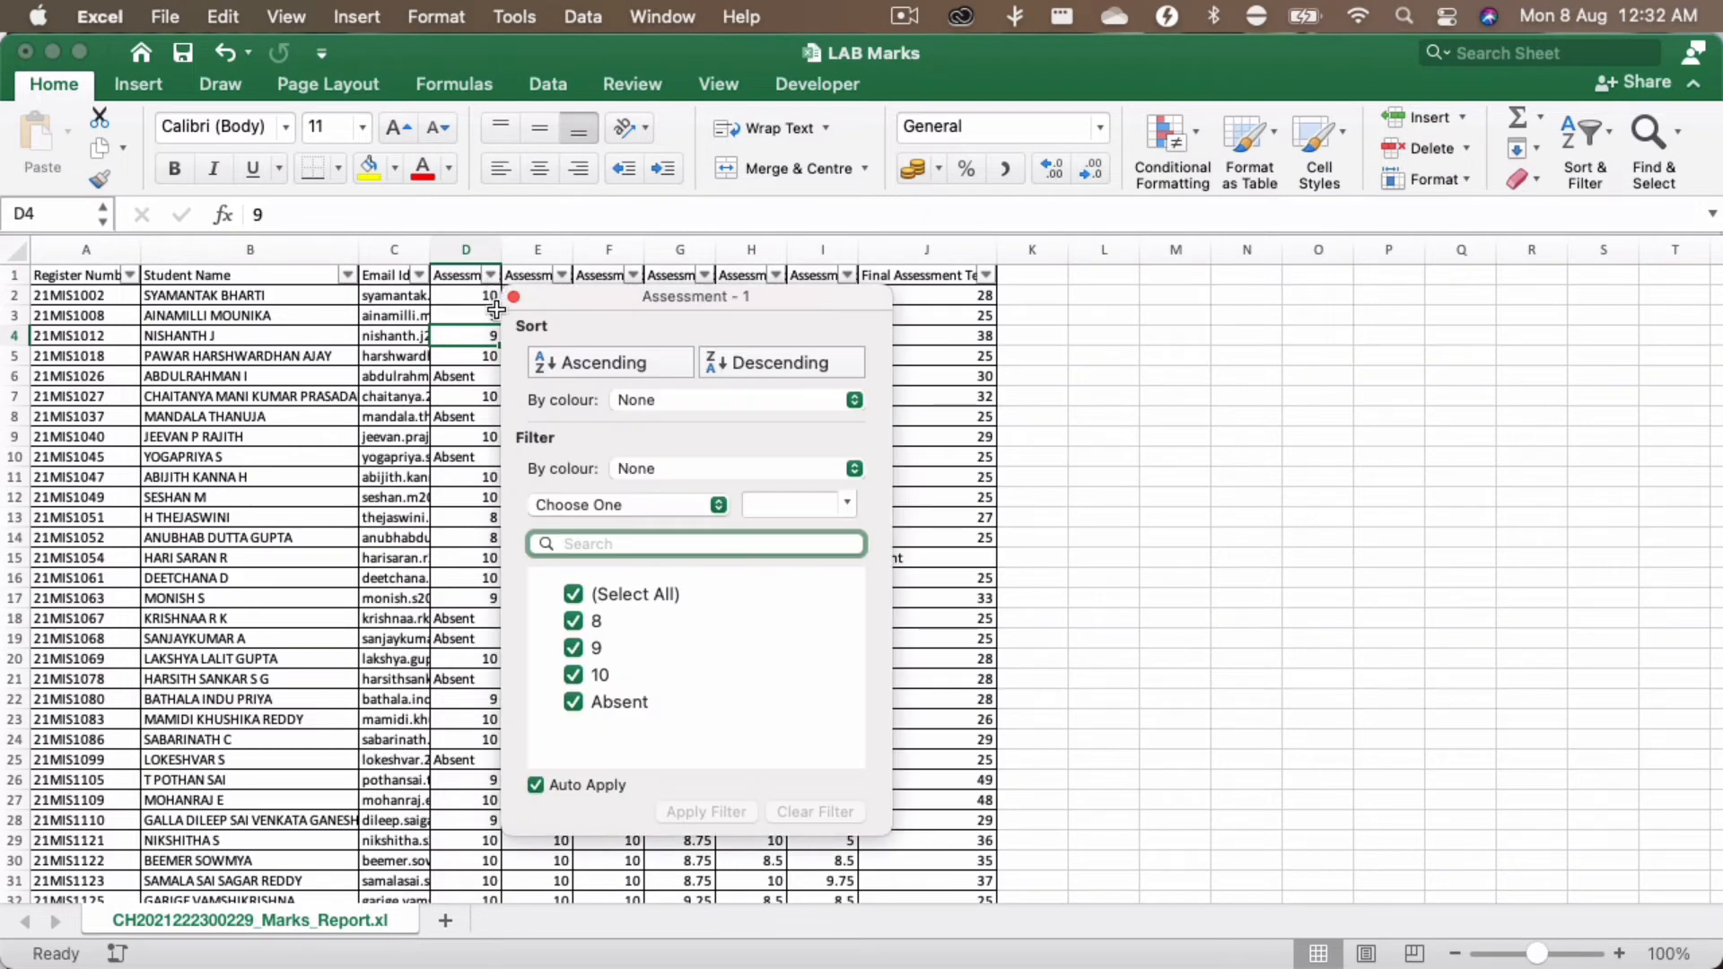
{"action": "left_click", "coordinate": [575, 704]}
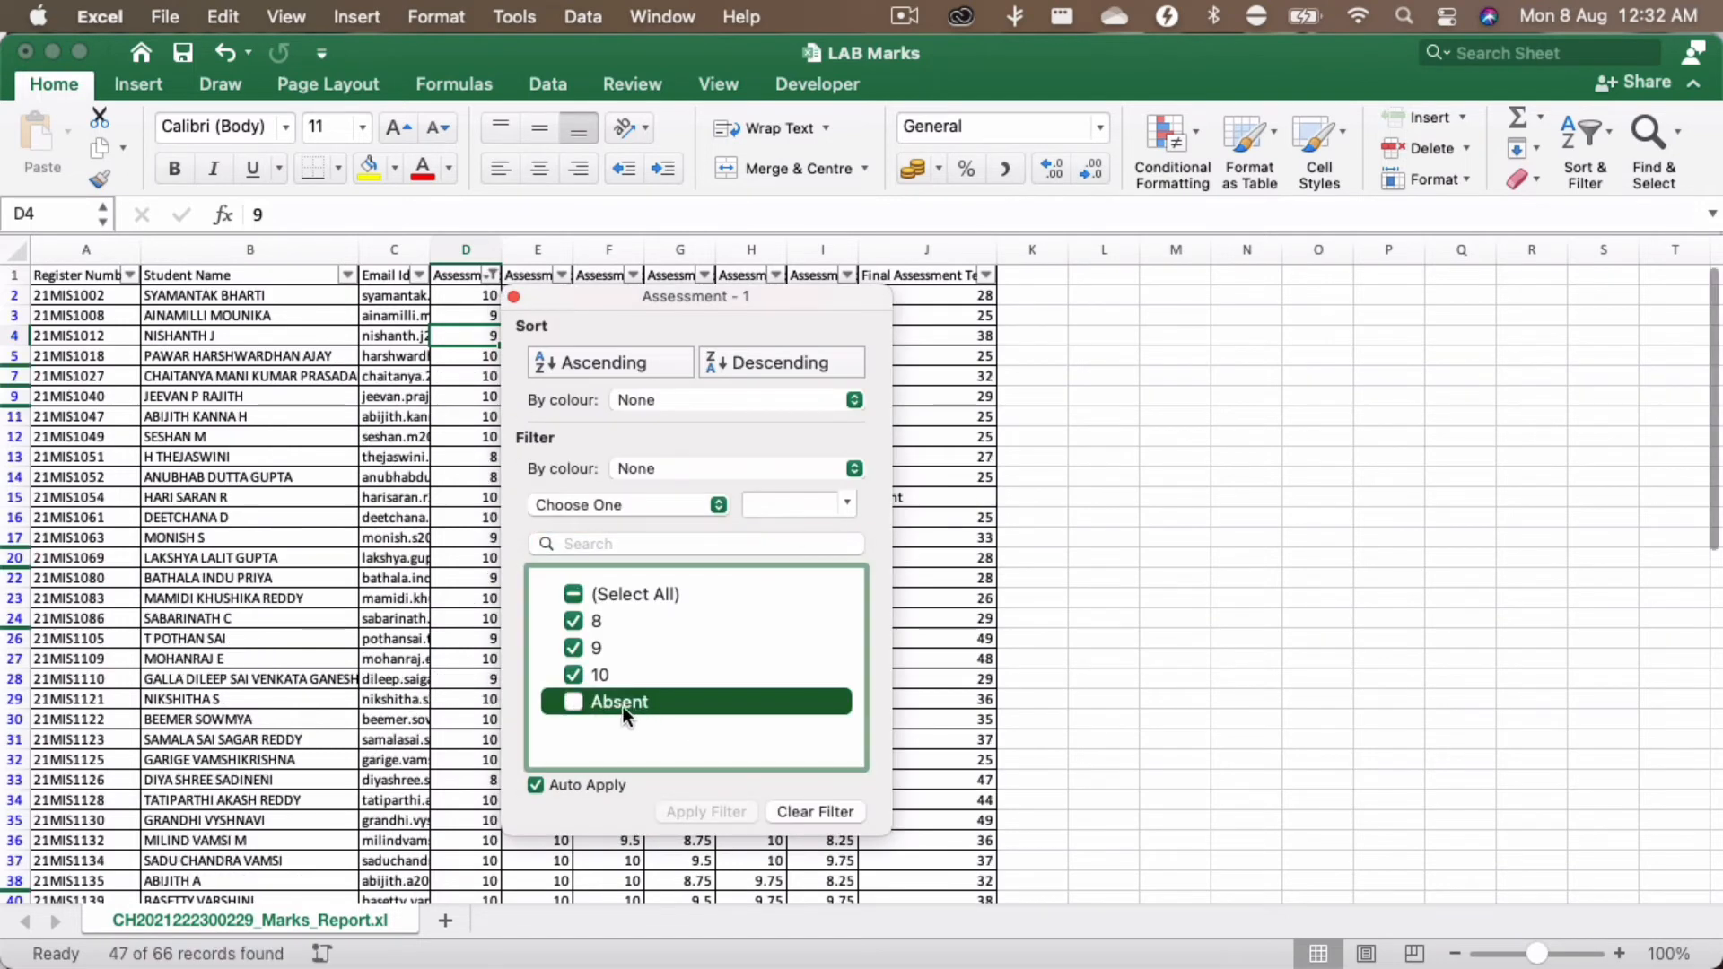
{"action": "left_click", "coordinate": [514, 297]}
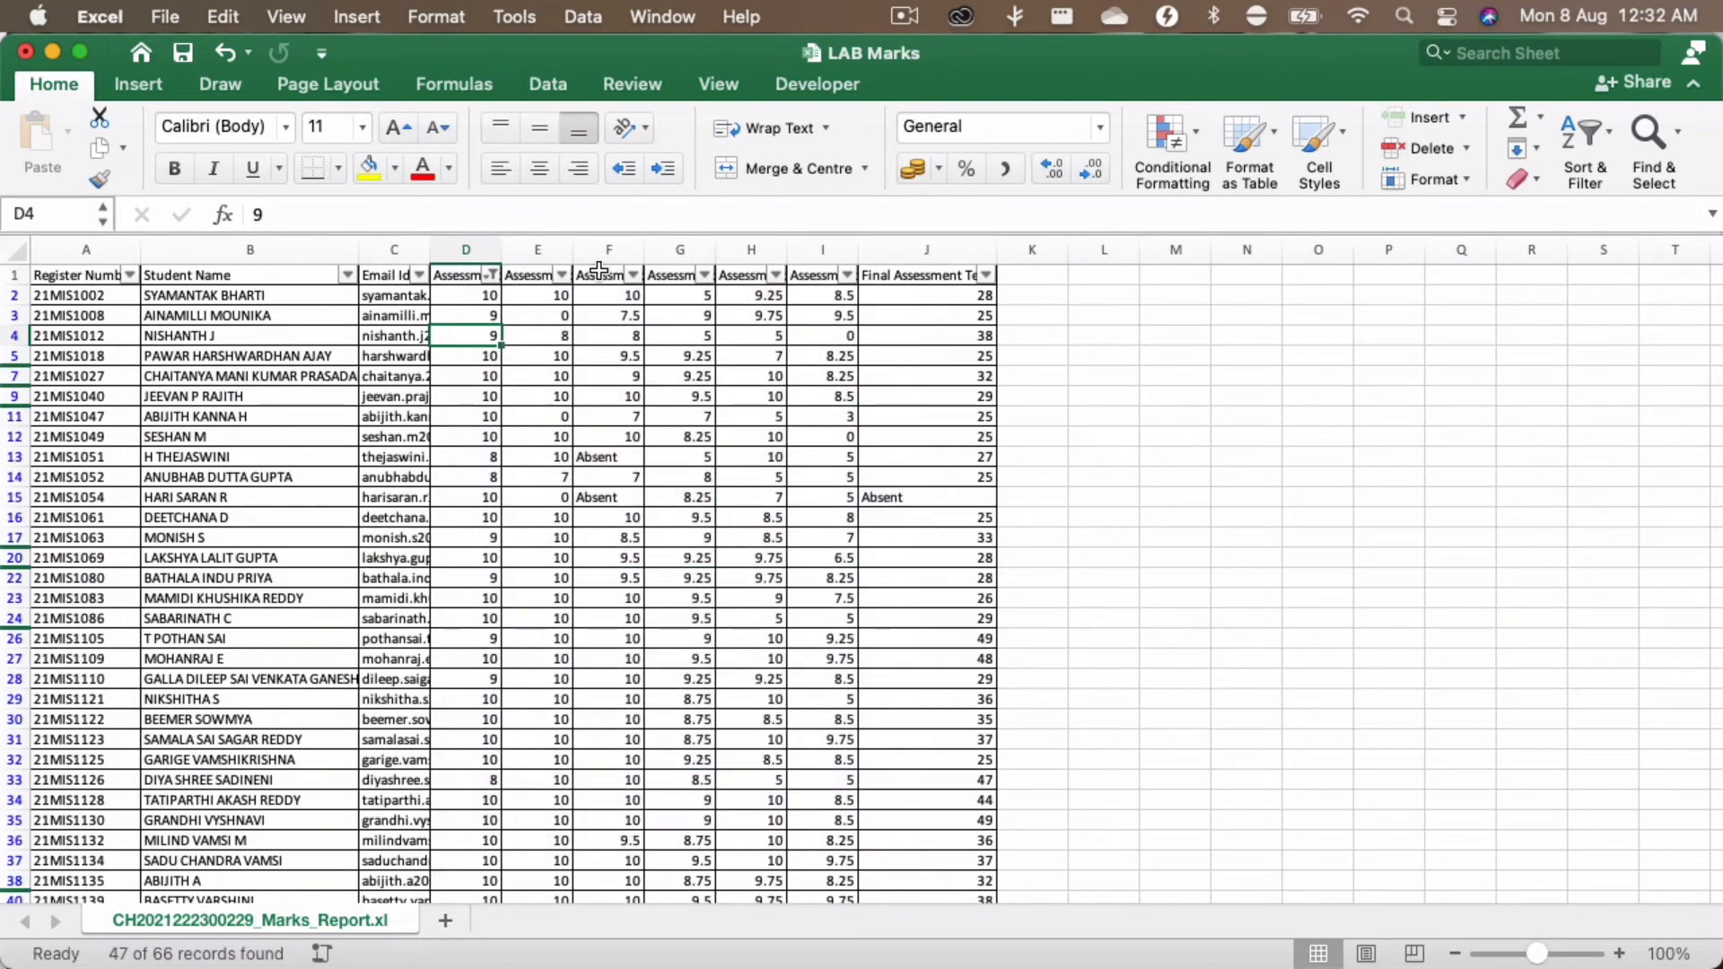
Step: Check the Assessment - 2 filter for Absent entries and filter them out of the Assessment - 3 column
{"action": "left_click", "coordinate": [562, 276]}
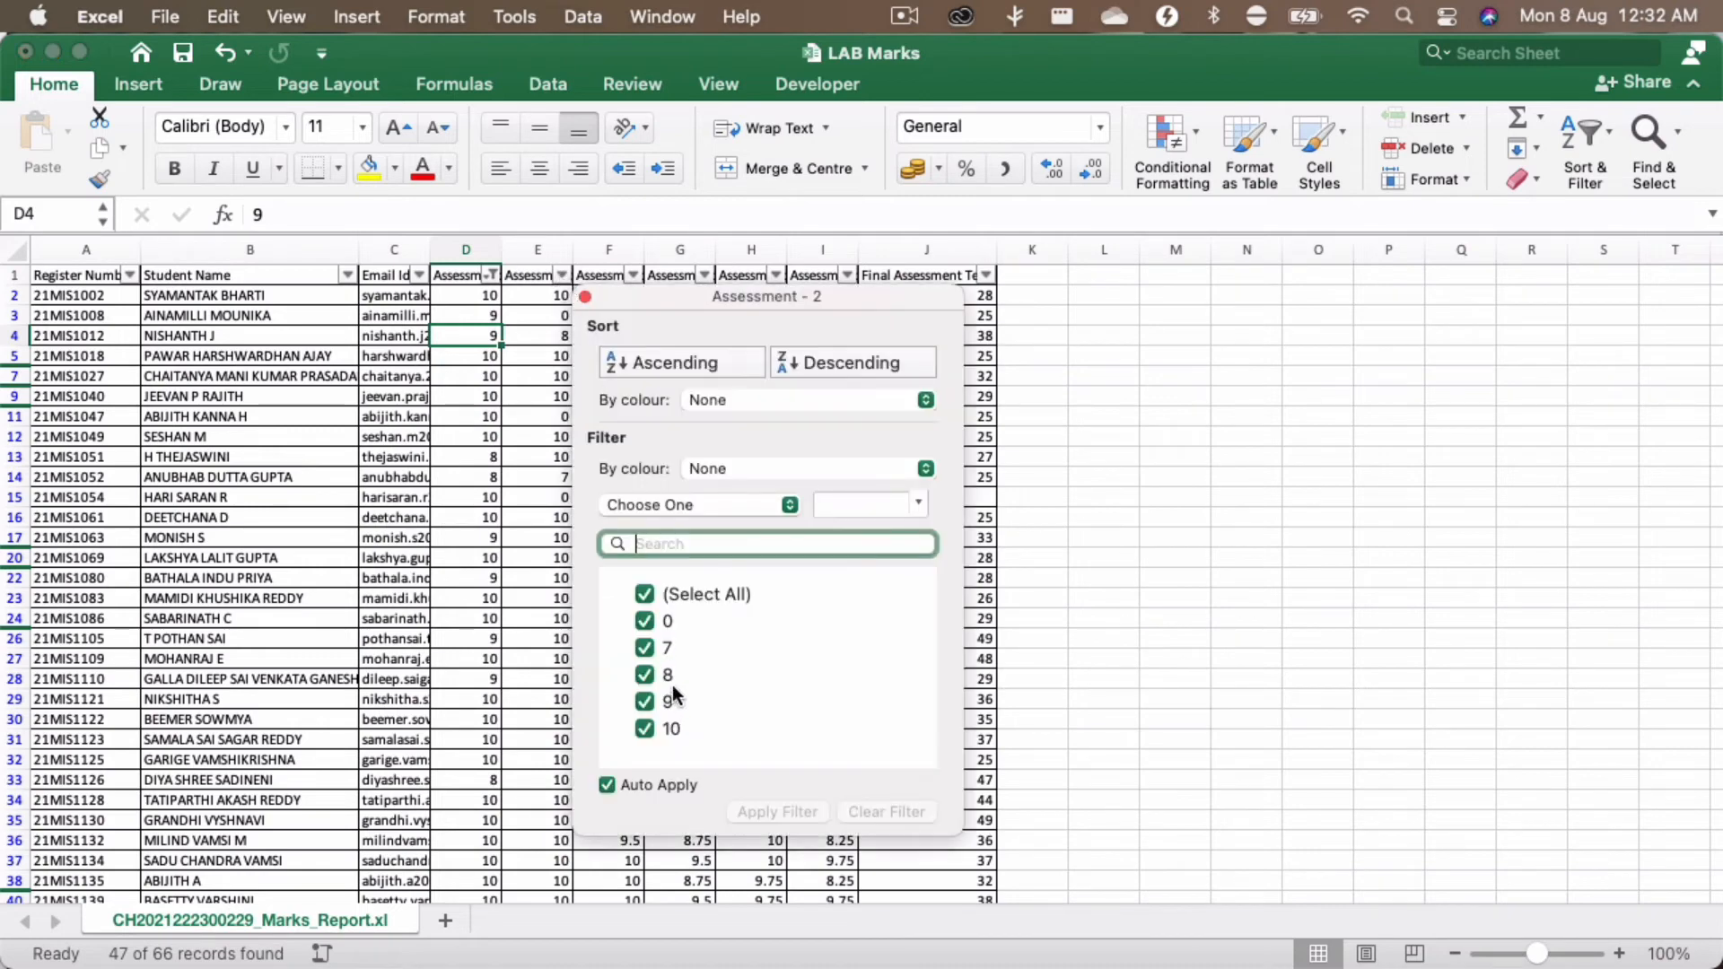
{"action": "left_click", "coordinate": [585, 297]}
{"action": "left_click", "coordinate": [633, 276]}
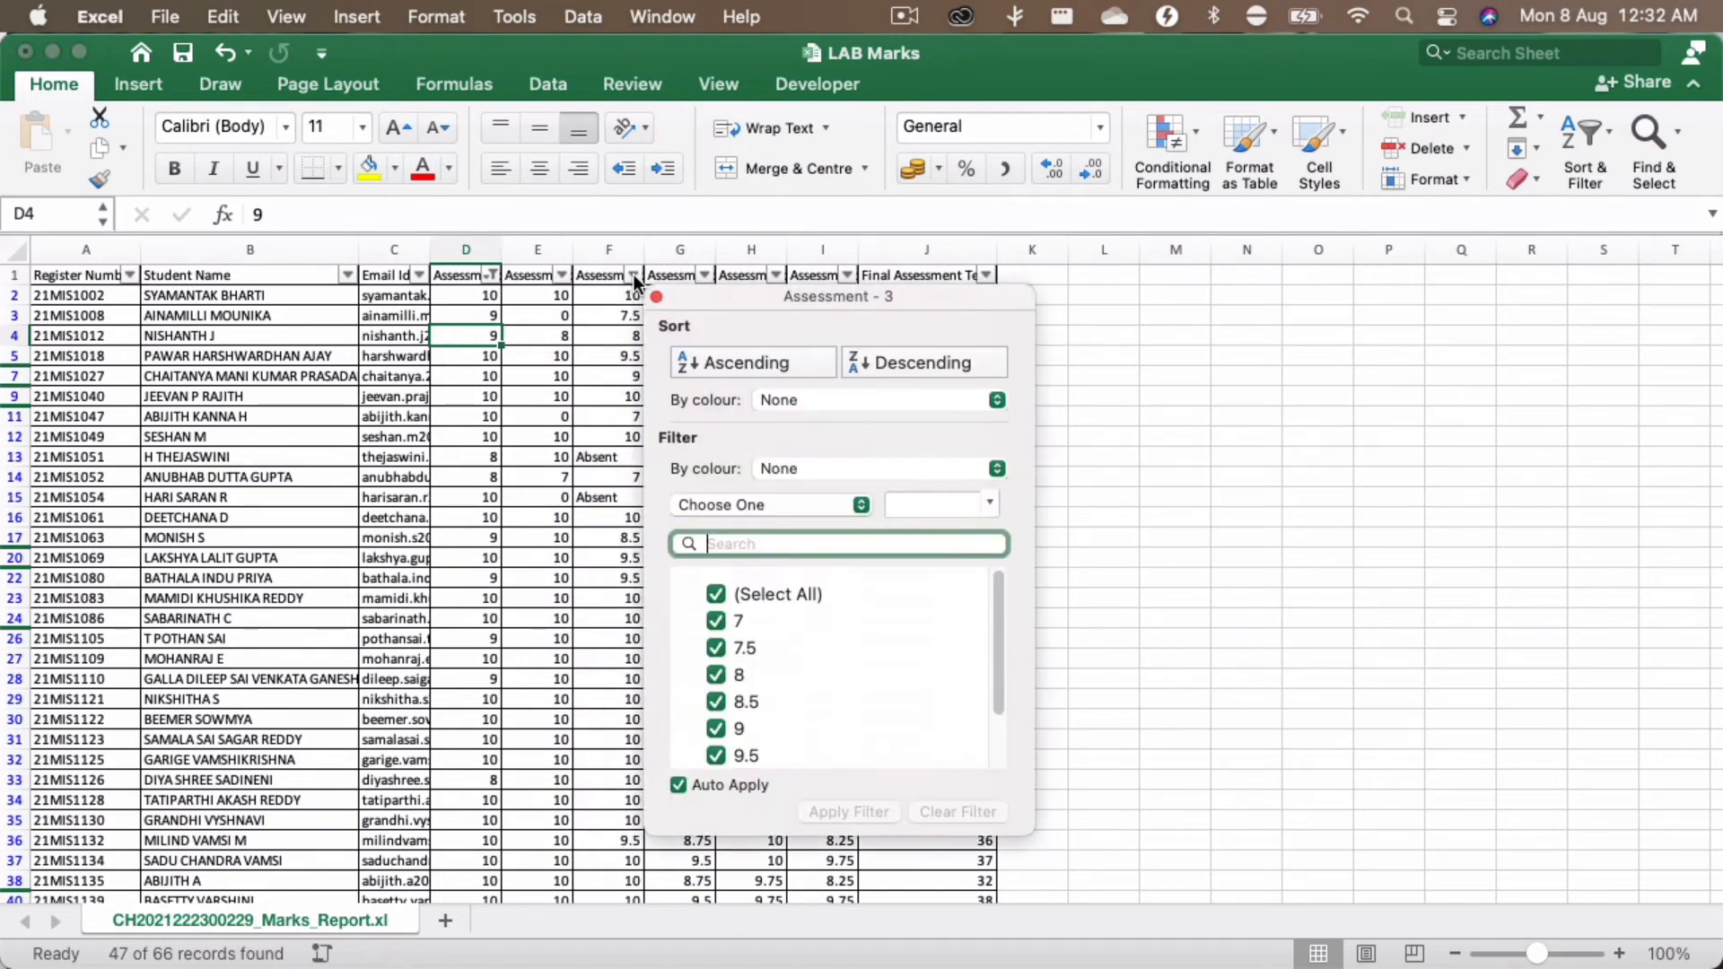
{"action": "scroll", "coordinate": [756, 656], "scroll_direction": "down", "scroll_amount": 2}
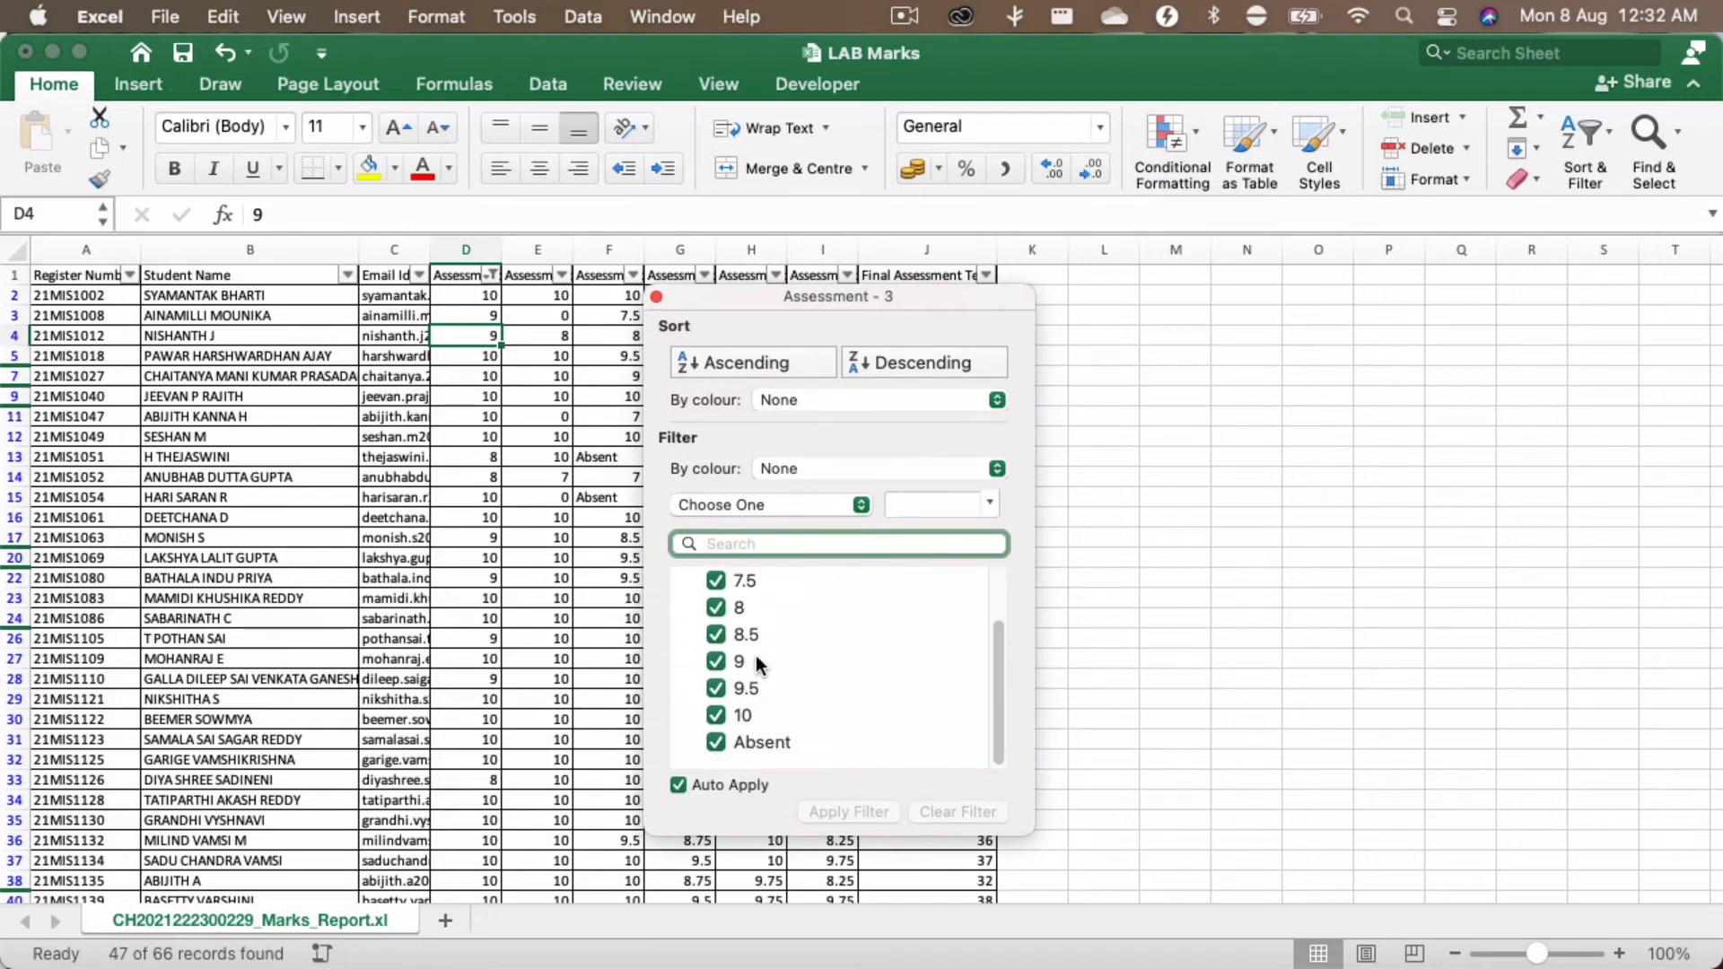
{"action": "left_click", "coordinate": [717, 743]}
{"action": "left_click", "coordinate": [656, 296]}
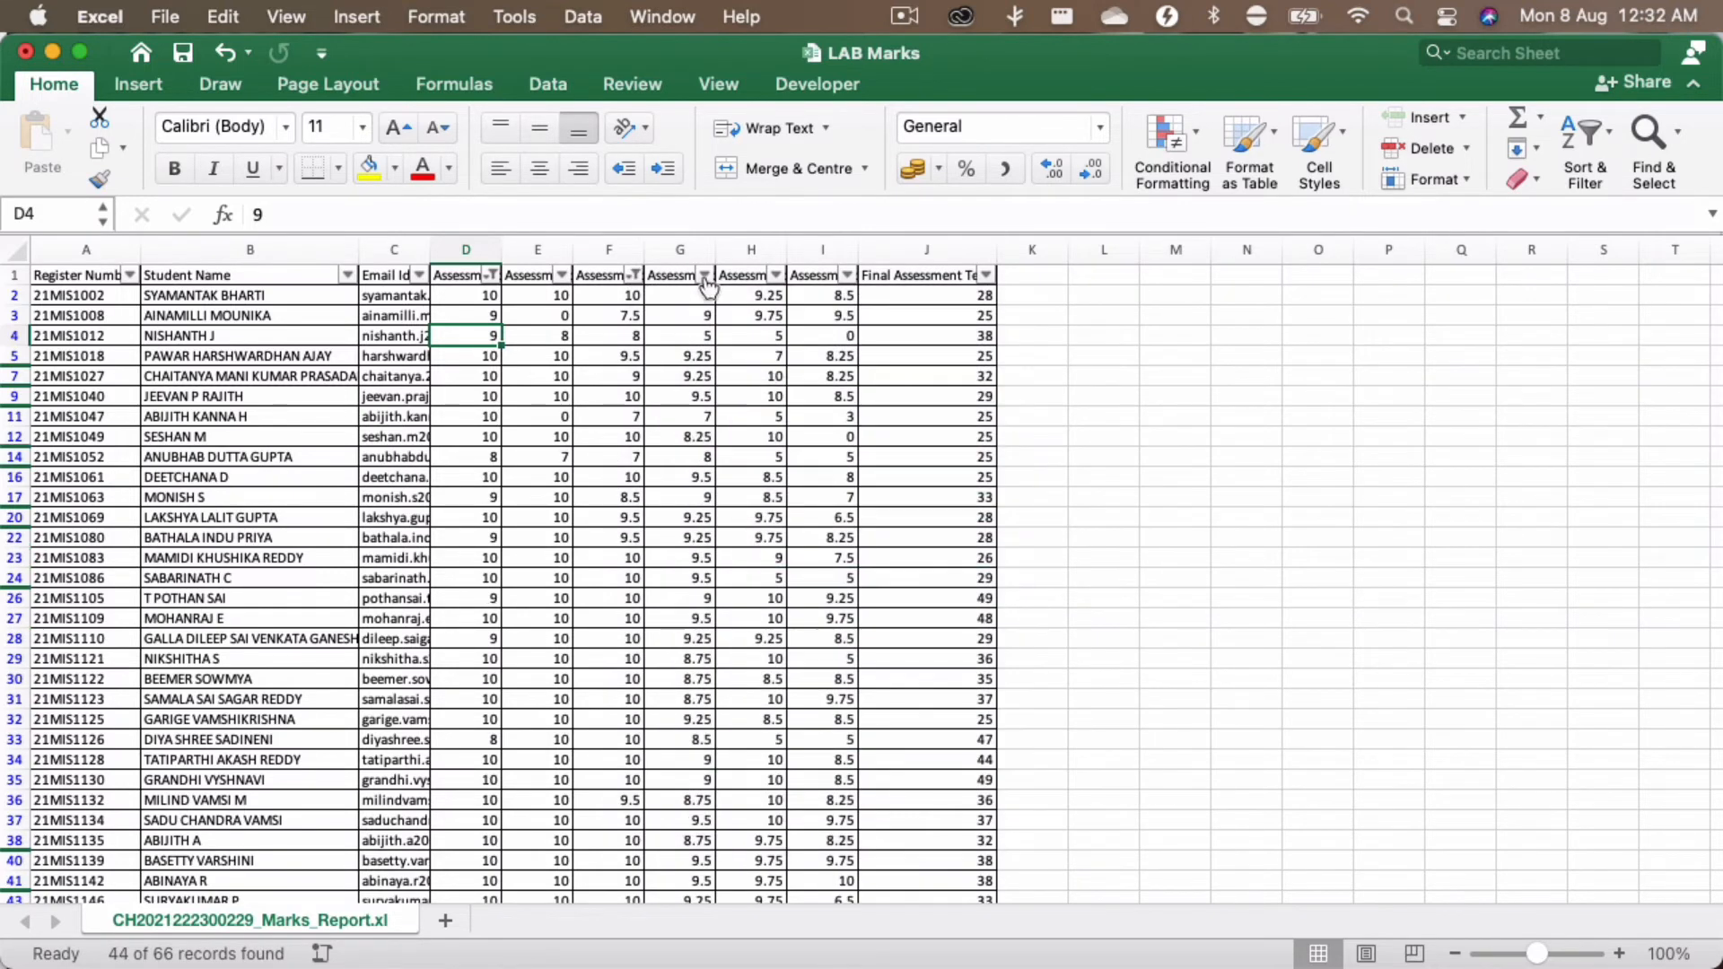
Step: Check the filter values of the Assessment - 4 column for Absent entries and close the filter window
{"action": "left_click", "coordinate": [704, 277]}
{"action": "scroll", "coordinate": [836, 718], "scroll_direction": "down", "scroll_amount": 2}
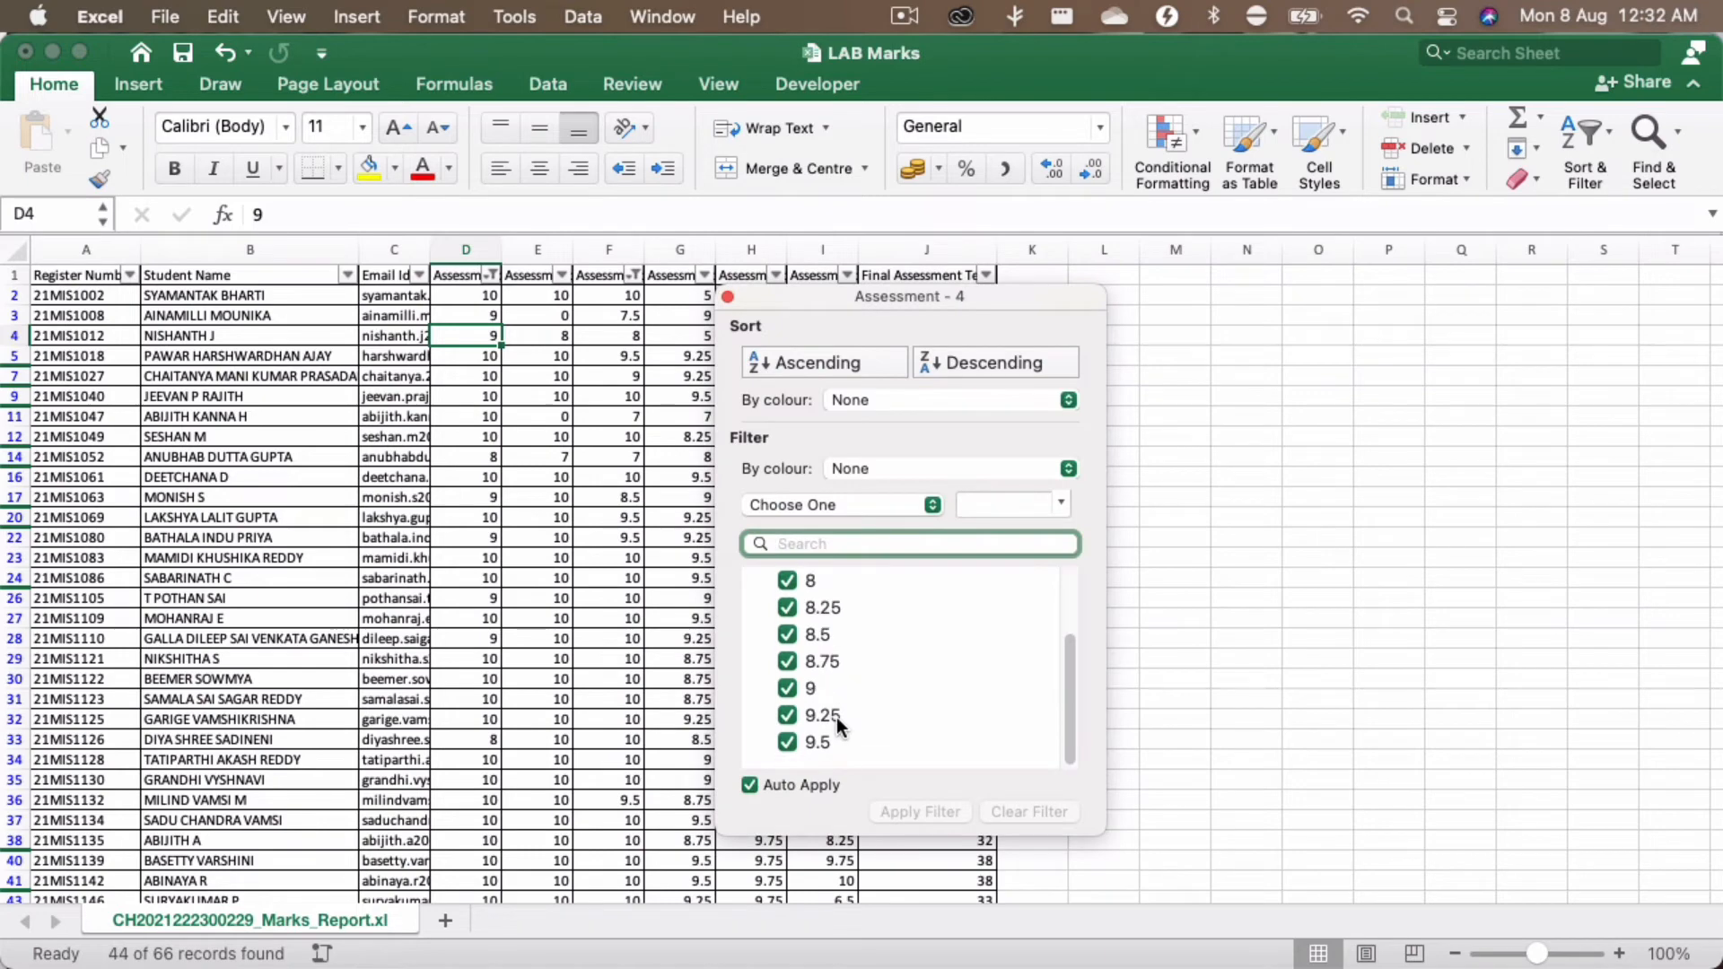
{"action": "scroll", "coordinate": [839, 709], "scroll_direction": "up", "scroll_amount": 2}
{"action": "left_click", "coordinate": [727, 297]}
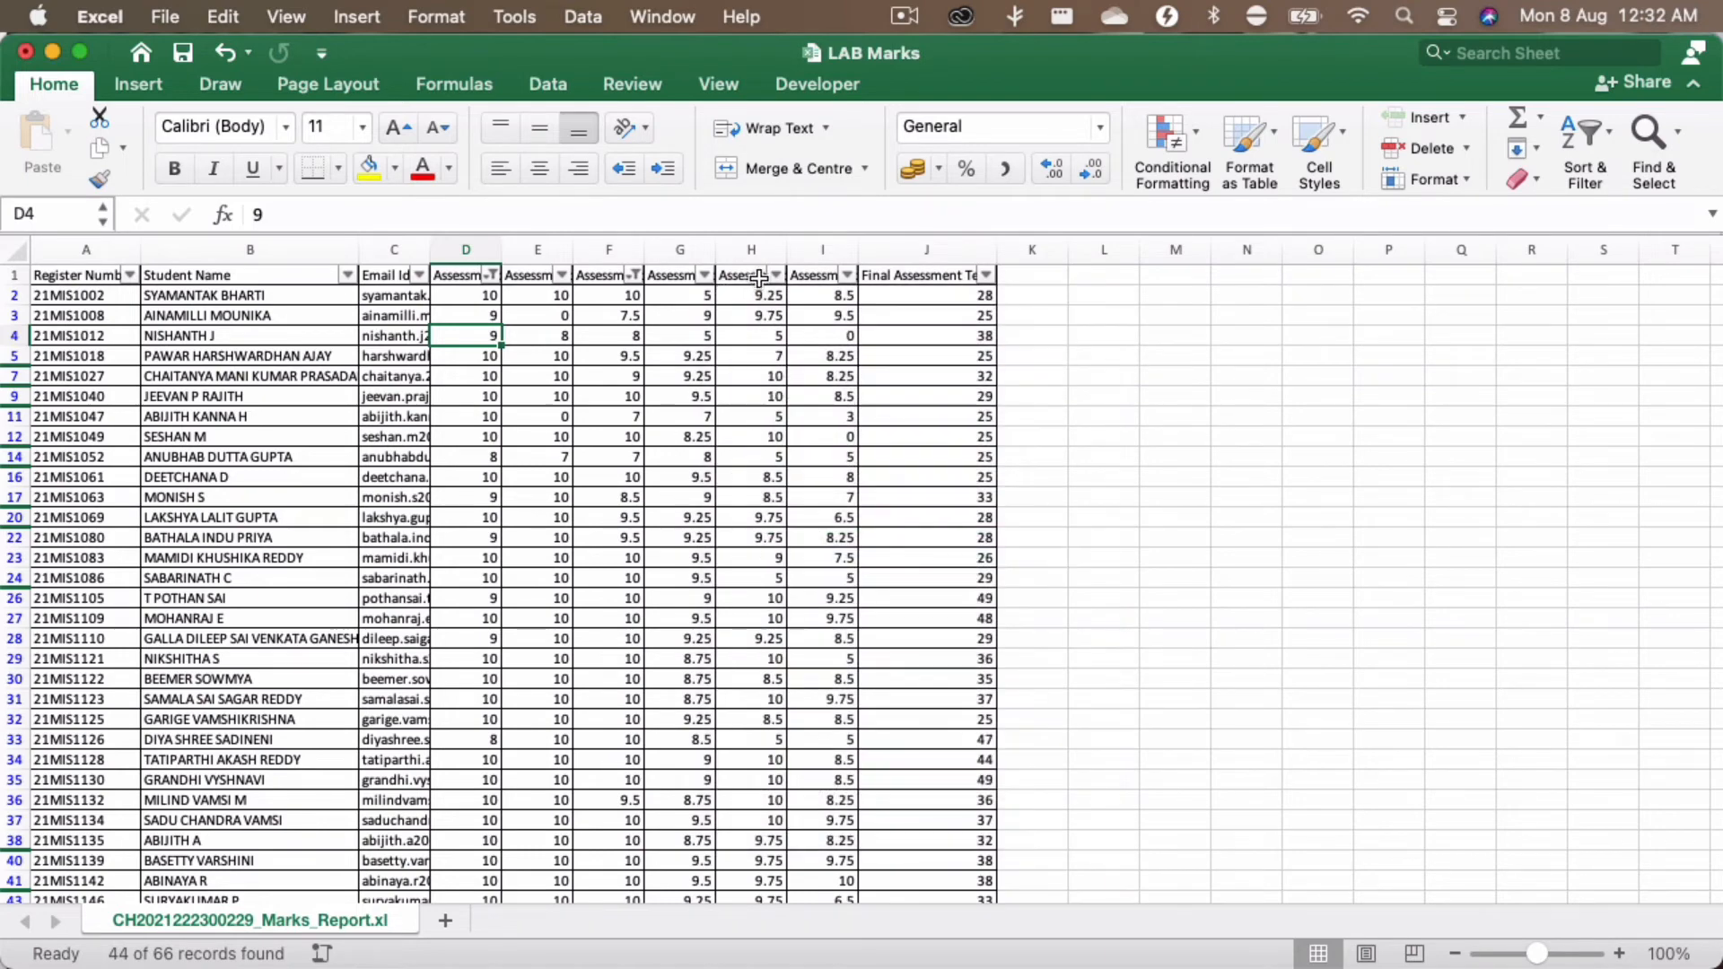
Step: Filter the Absent entries out of the Assessment - 5 column and check the Assessment - 6 filter for Absent entries
{"action": "left_click", "coordinate": [775, 276]}
{"action": "scroll", "coordinate": [880, 648], "scroll_direction": "down", "scroll_amount": 3}
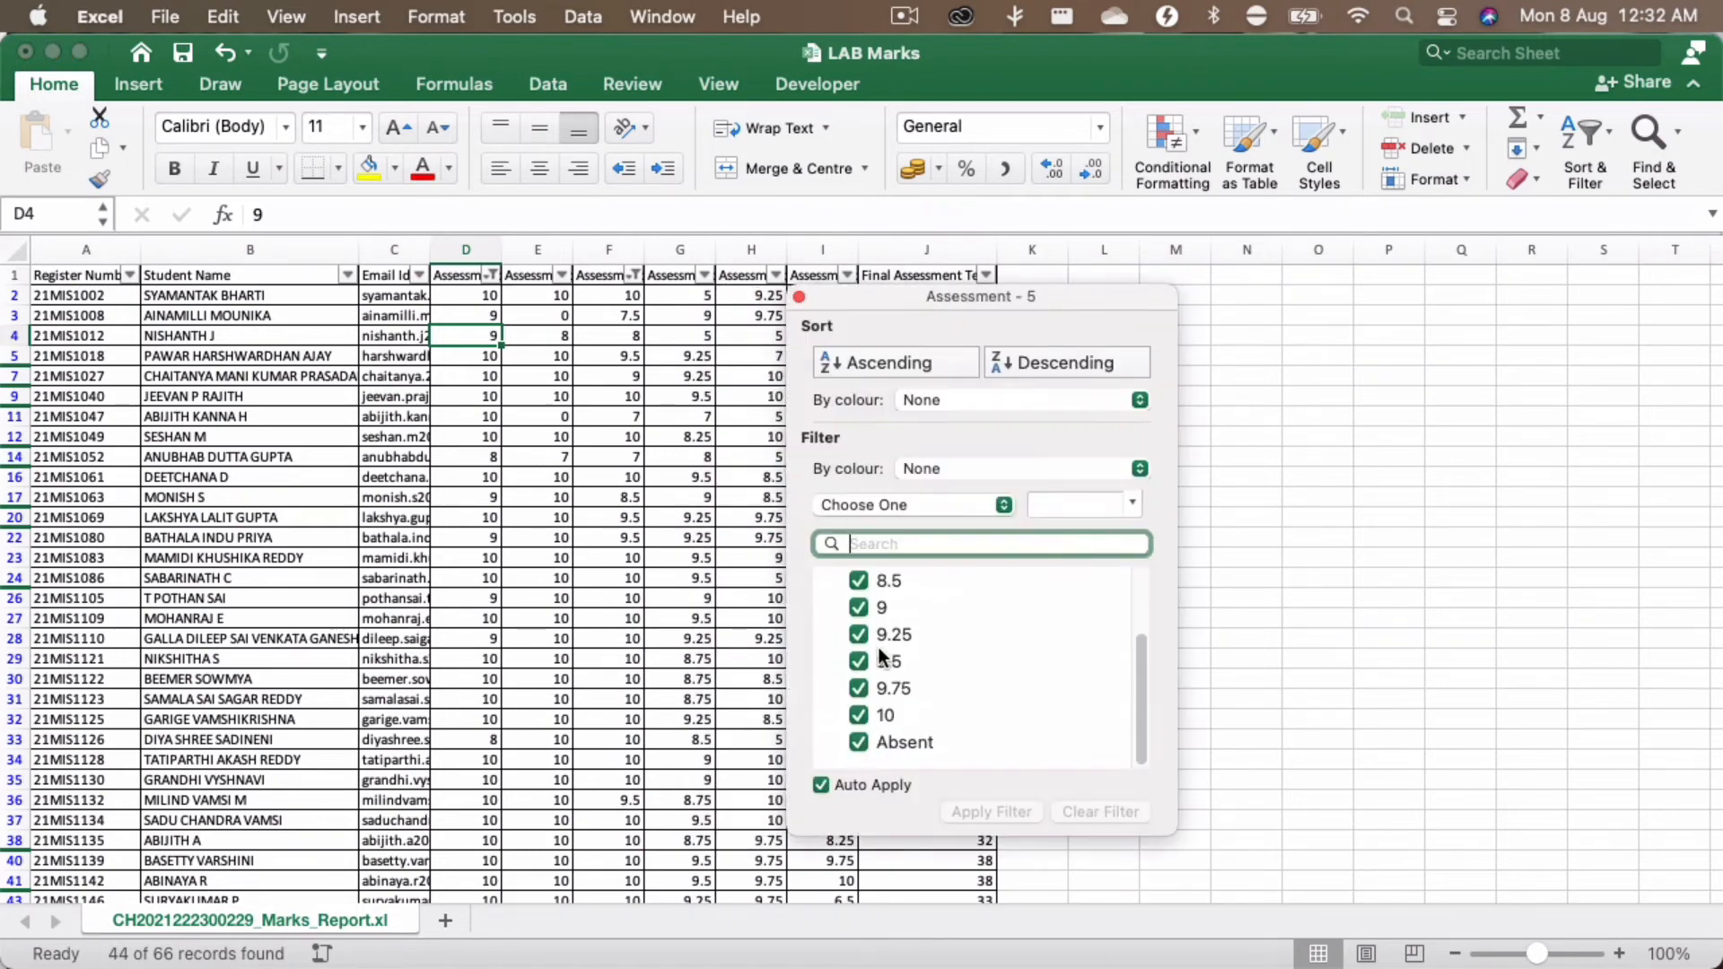
{"action": "left_click", "coordinate": [859, 744]}
{"action": "left_click", "coordinate": [799, 297]}
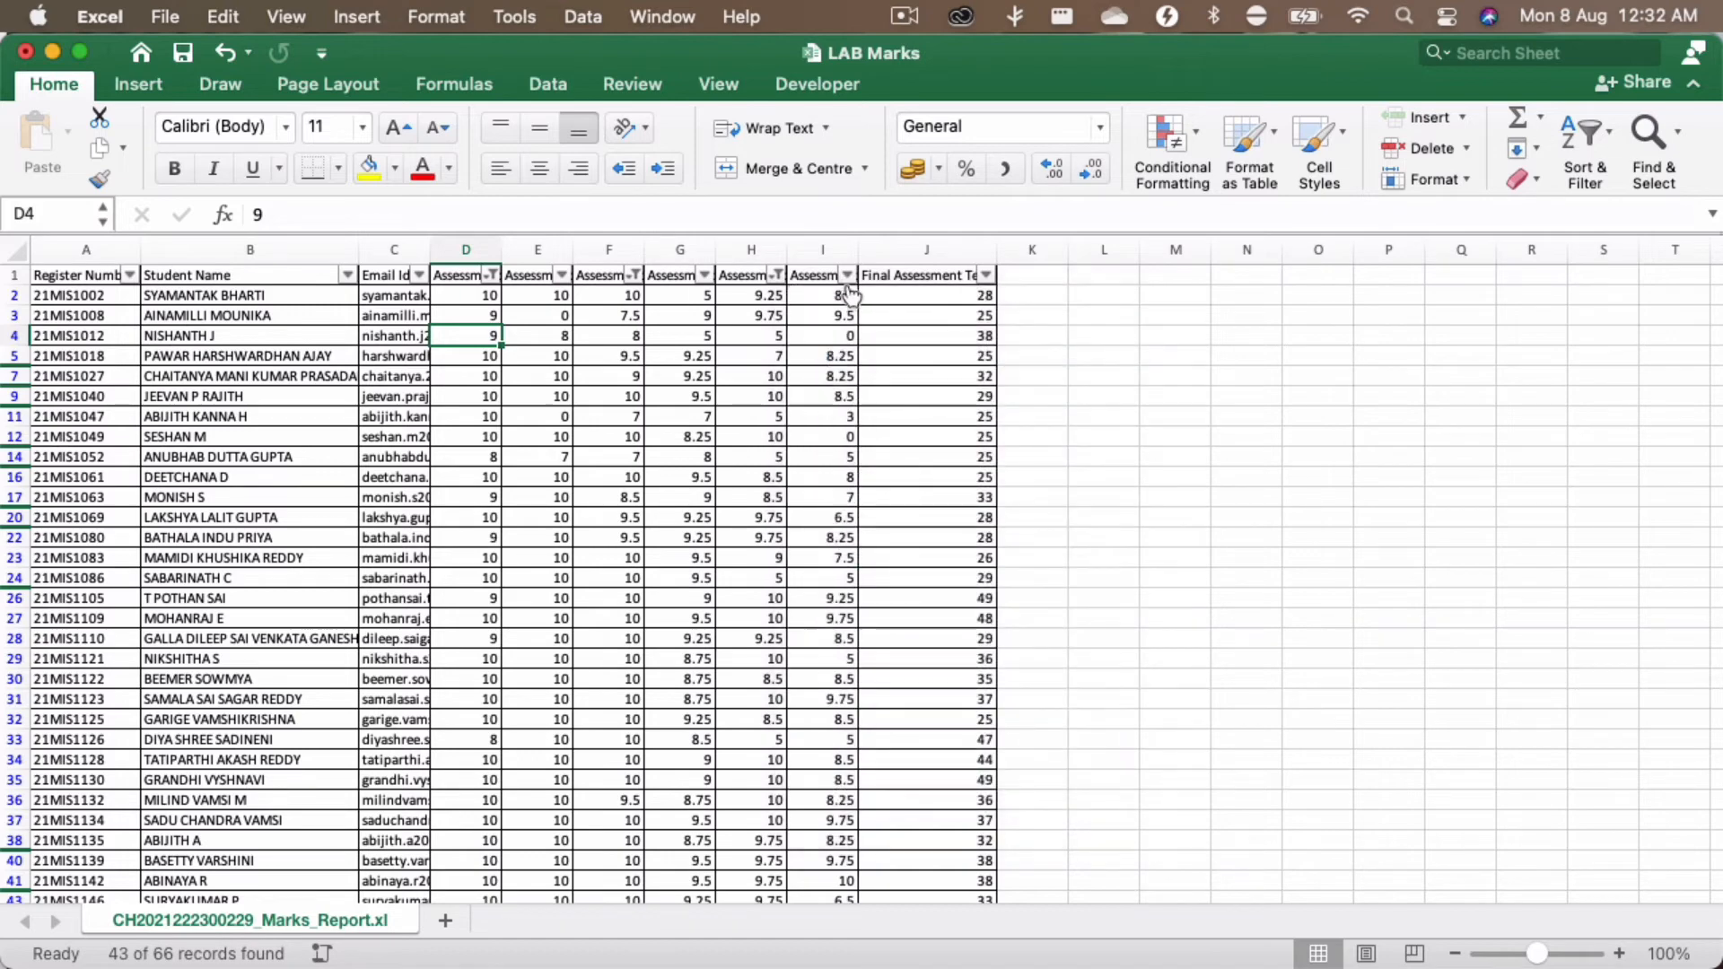
{"action": "left_click", "coordinate": [847, 276]}
{"action": "scroll", "coordinate": [962, 702], "scroll_direction": "down", "scroll_amount": 3}
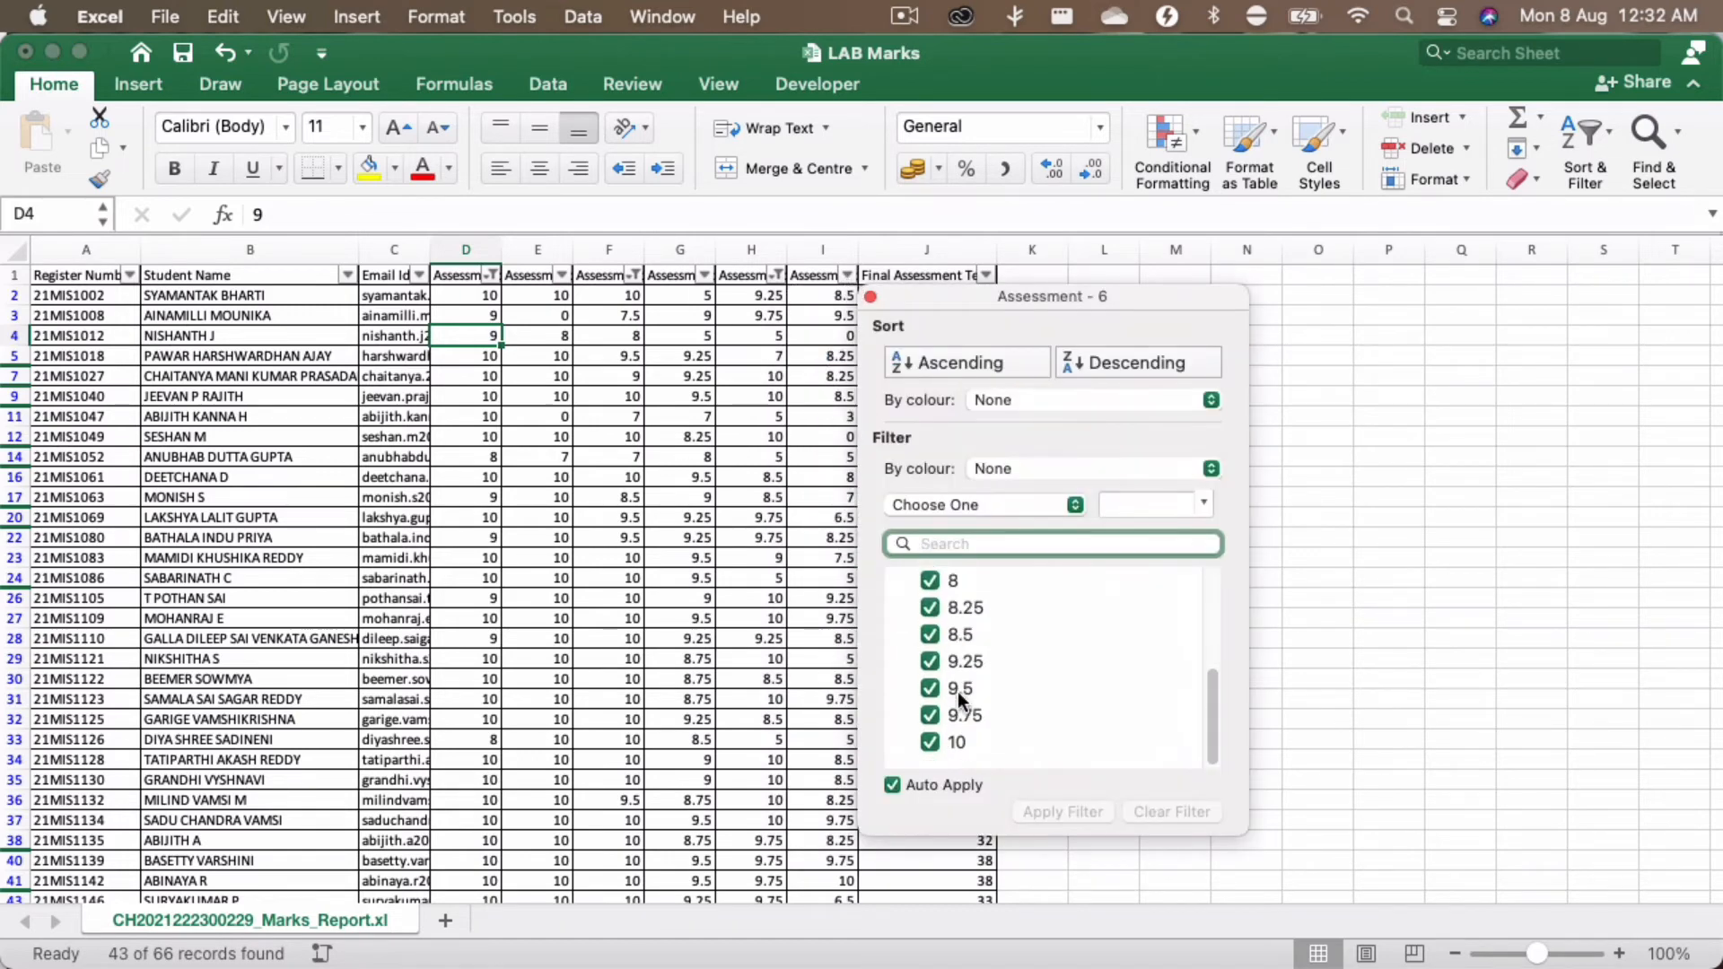
{"action": "left_click", "coordinate": [870, 295]}
Step: Look through the filtered lab marks and select all visible register numbers to count the remaining students
{"action": "left_click", "coordinate": [937, 249]}
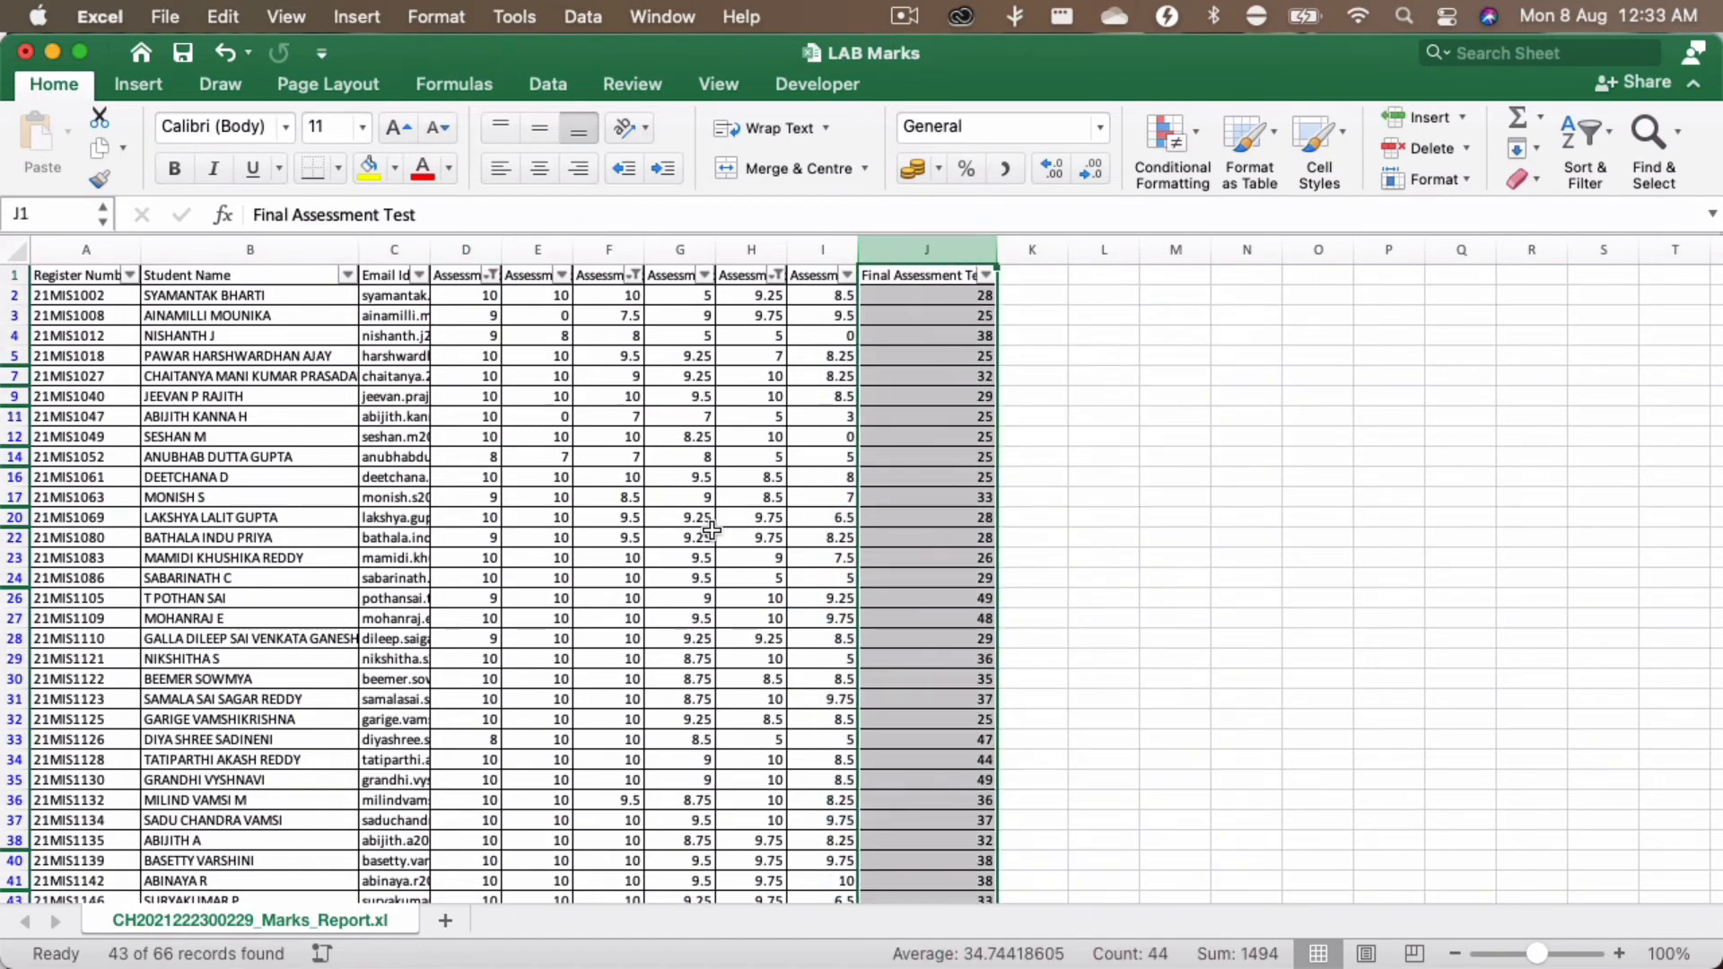
{"action": "scroll", "coordinate": [703, 748], "scroll_direction": "down", "scroll_amount": 10}
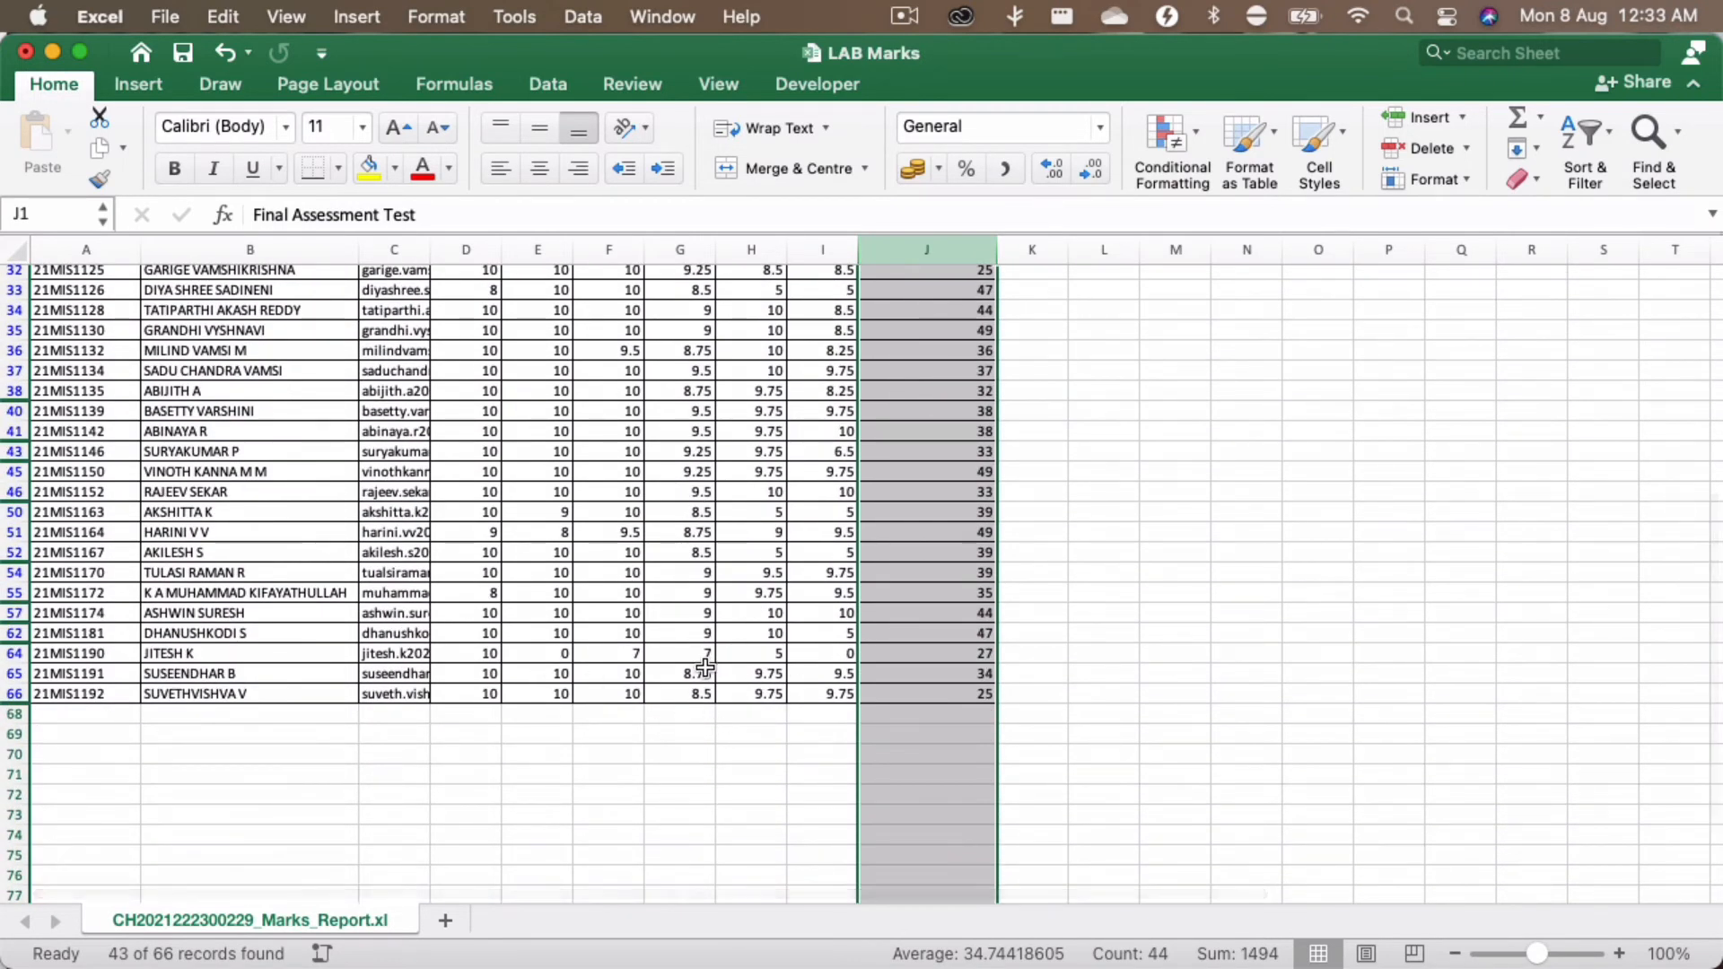
{"action": "scroll", "coordinate": [709, 668], "scroll_direction": "up", "scroll_amount": 10}
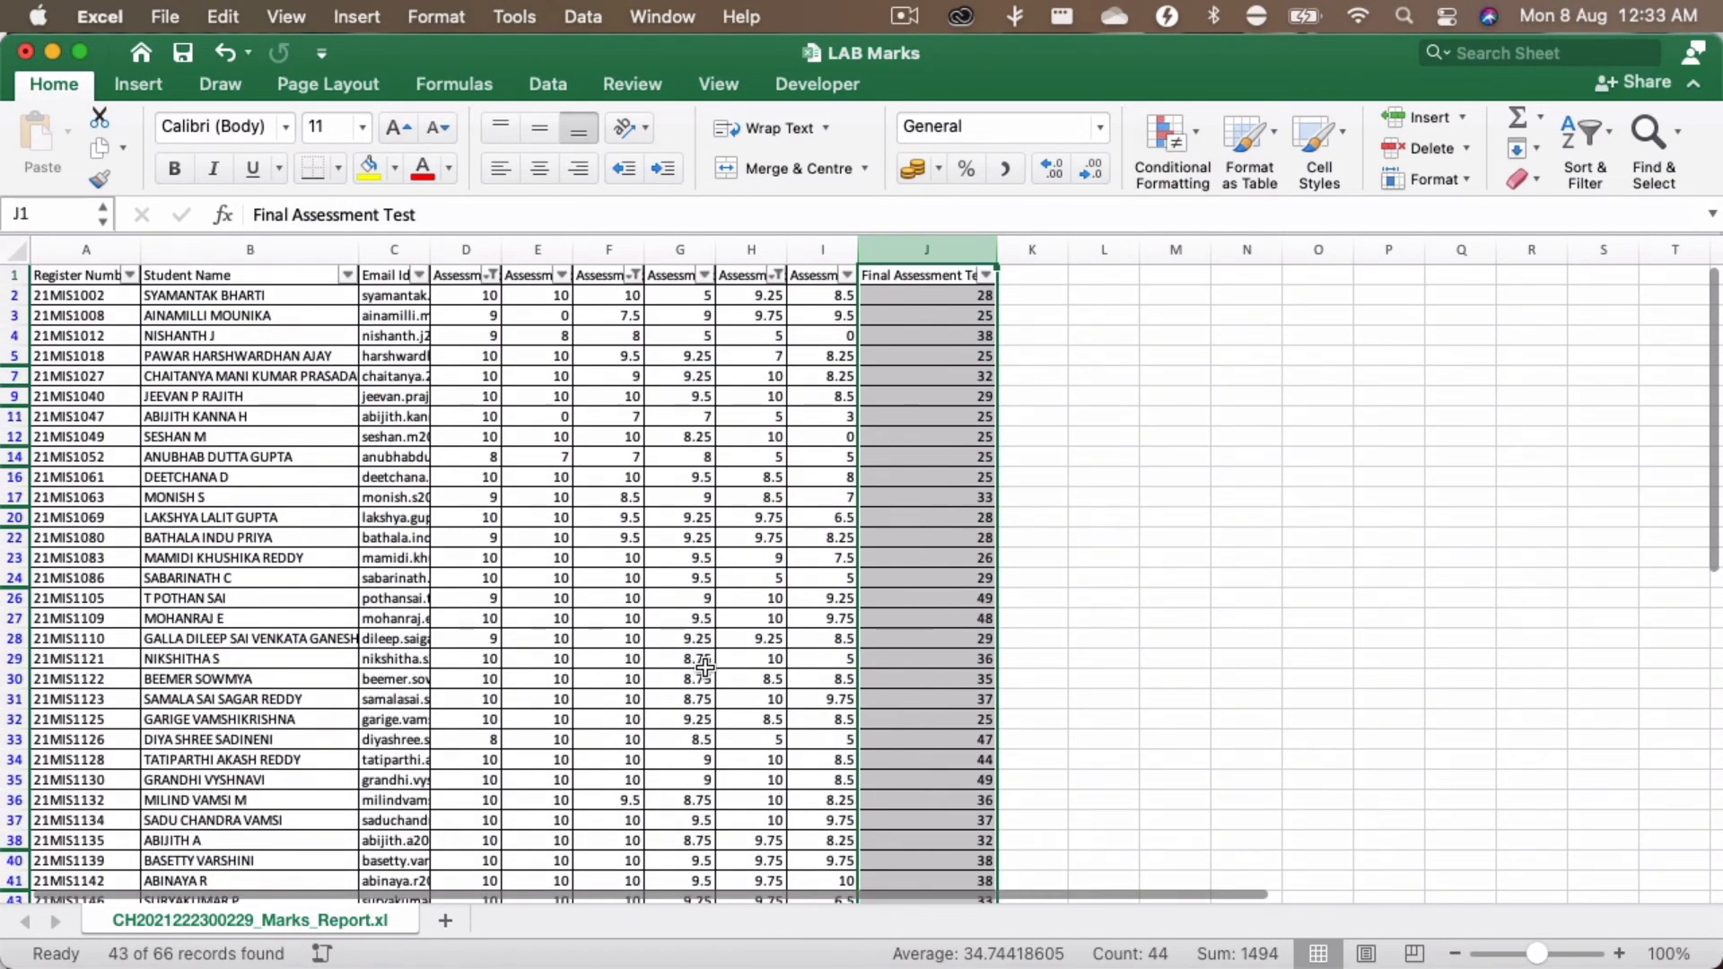
{"action": "left_click", "coordinate": [108, 296]}
{"action": "scroll", "coordinate": [107, 562], "scroll_direction": "down", "scroll_amount": 4}
{"action": "scroll", "coordinate": [108, 561], "scroll_direction": "down", "scroll_amount": 3}
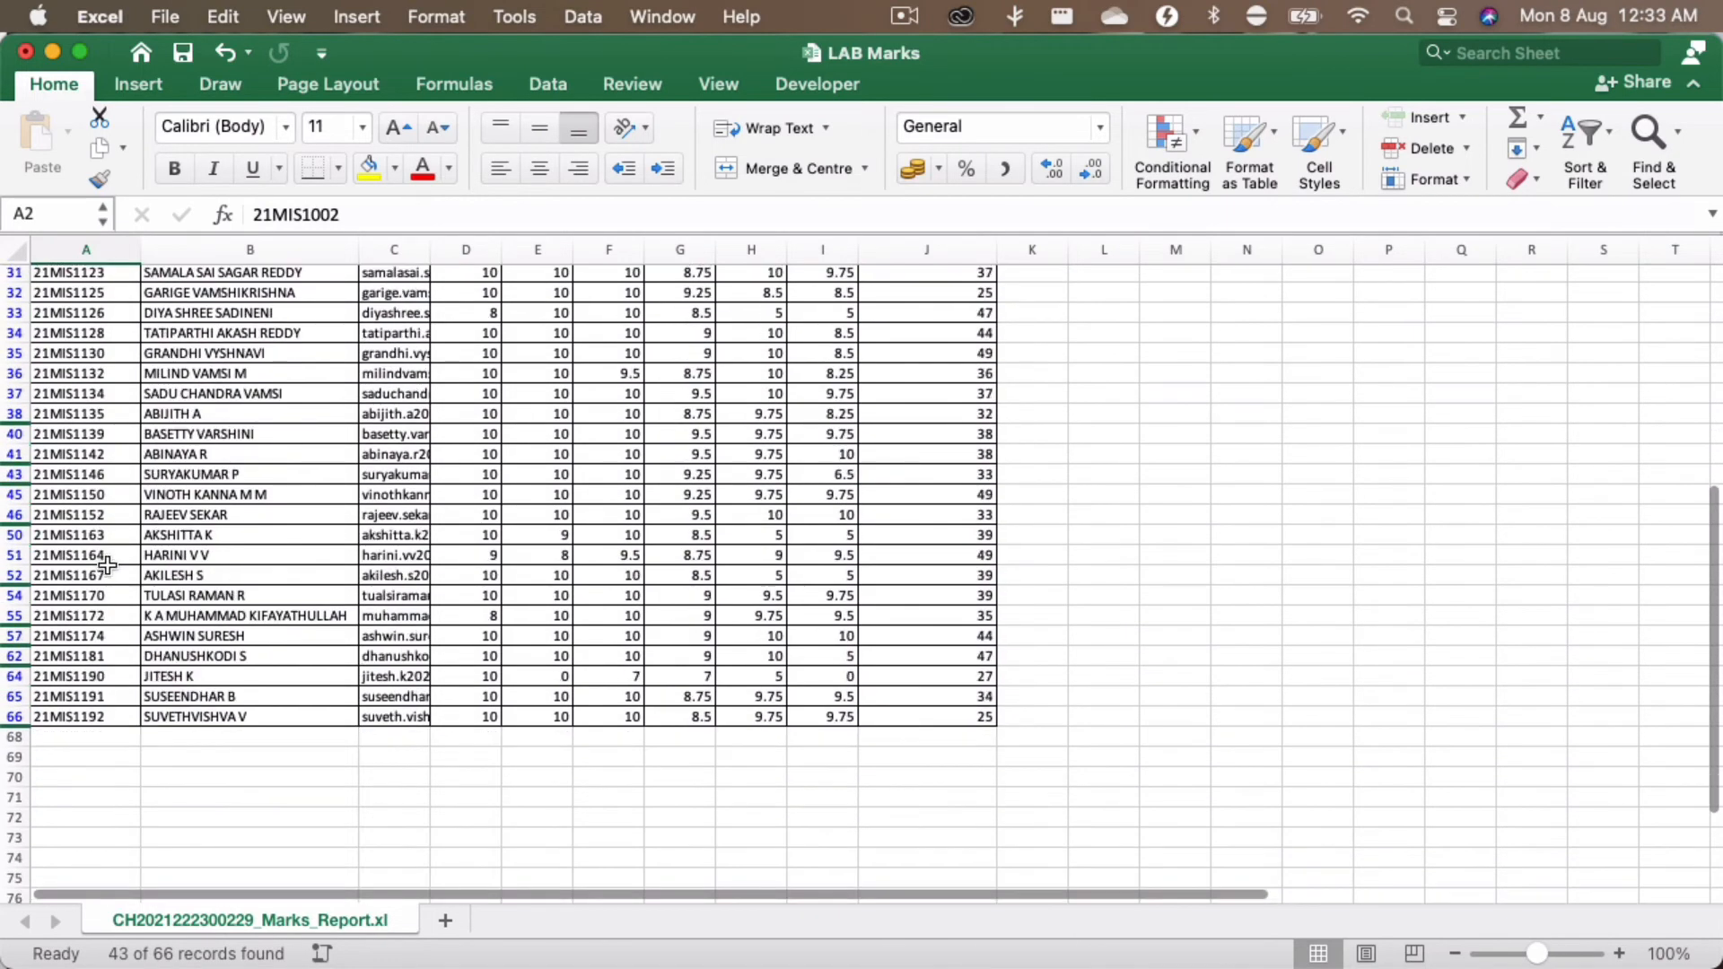
{"action": "left_click", "coordinate": [98, 716], "text": "shift"}
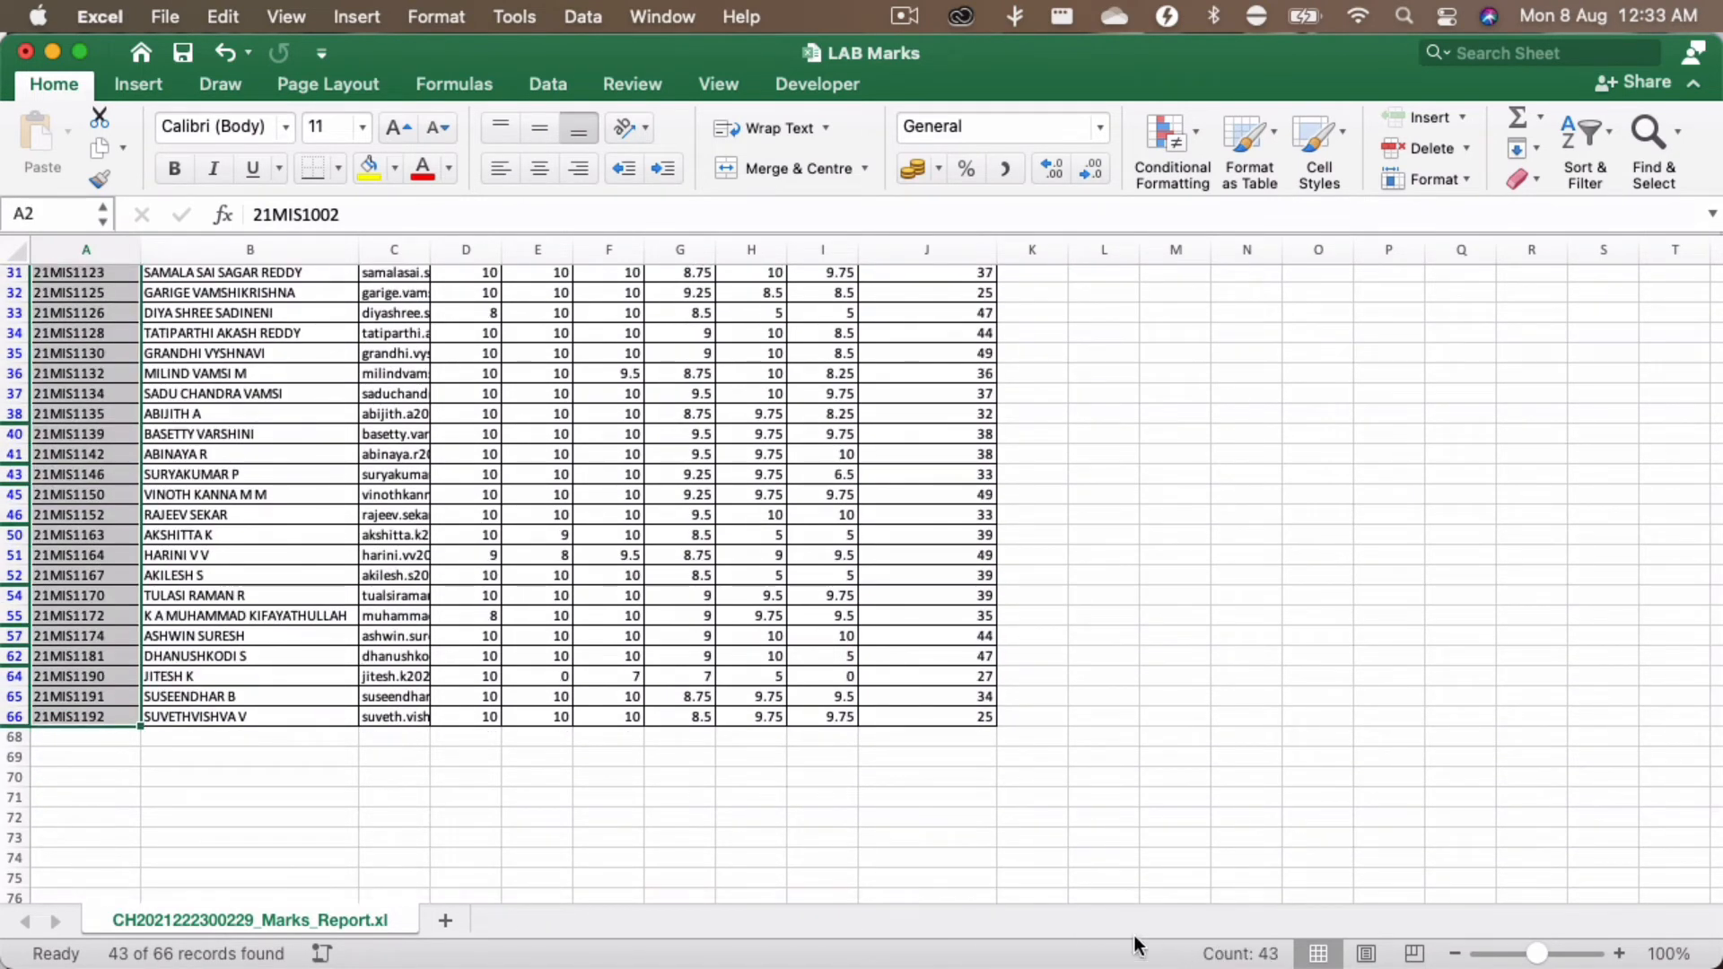
Step: In Chrome, set the Lab Experiments Internal assessment's total students present to 43 and its total marks to 60
{"action": "key", "text": "super+Tab"}
{"action": "key", "text": "super+Tab"}
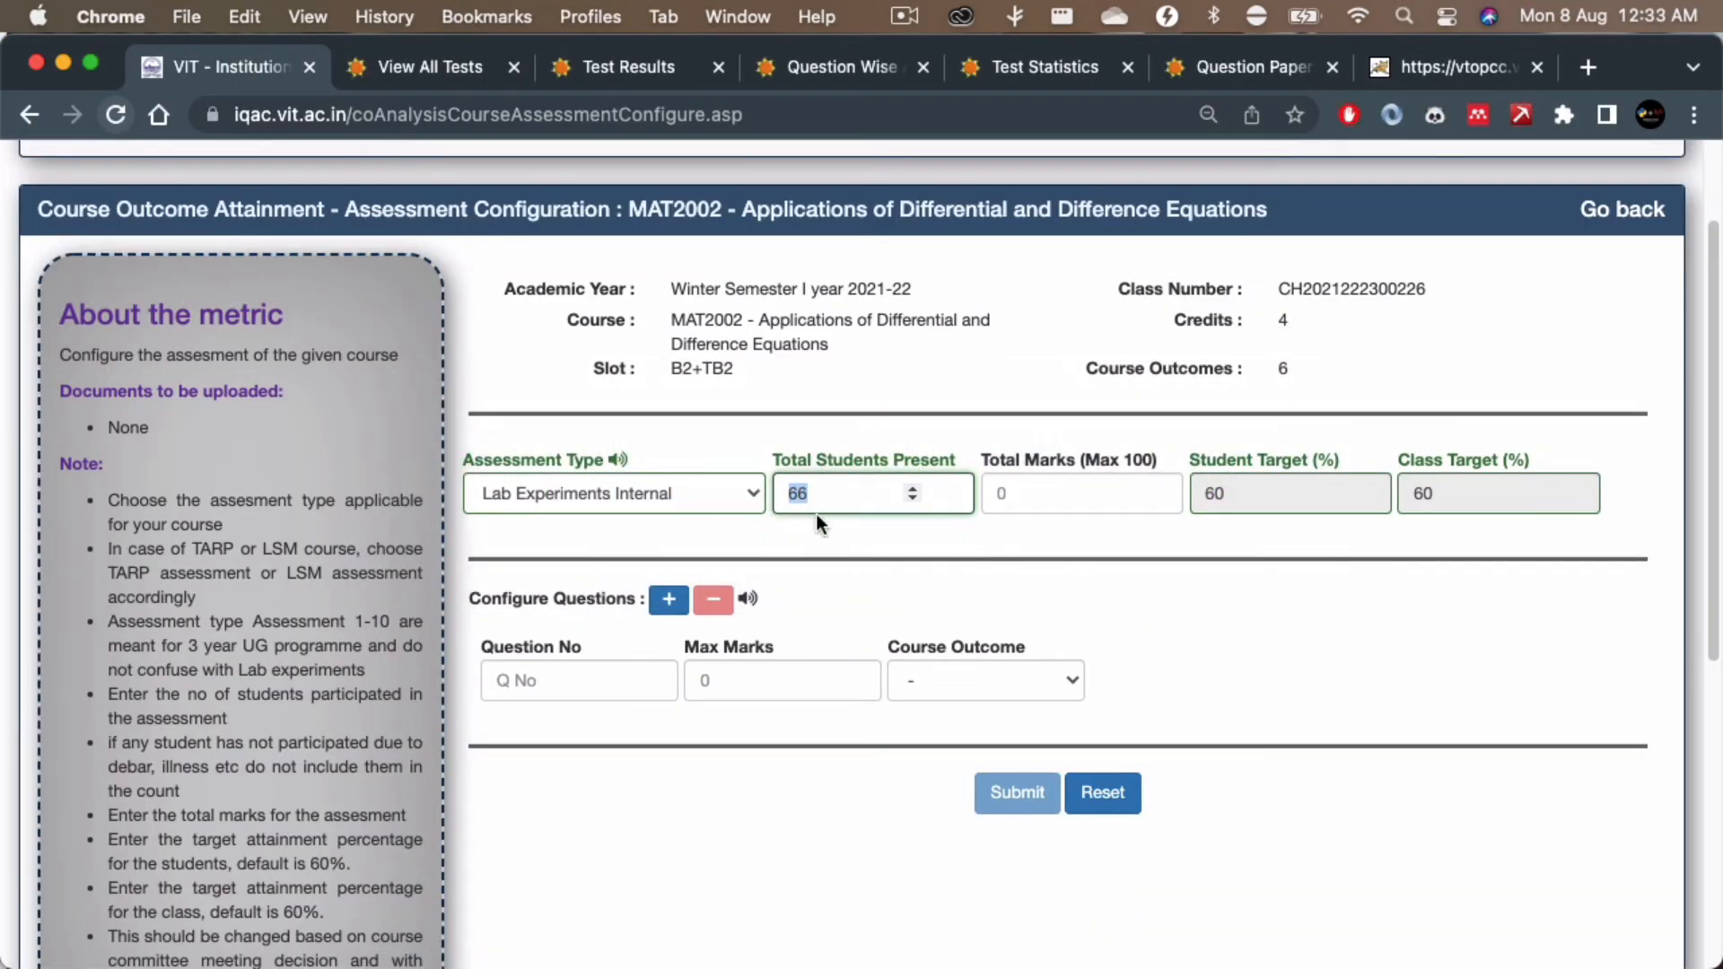
{"action": "key", "text": "Tab"}
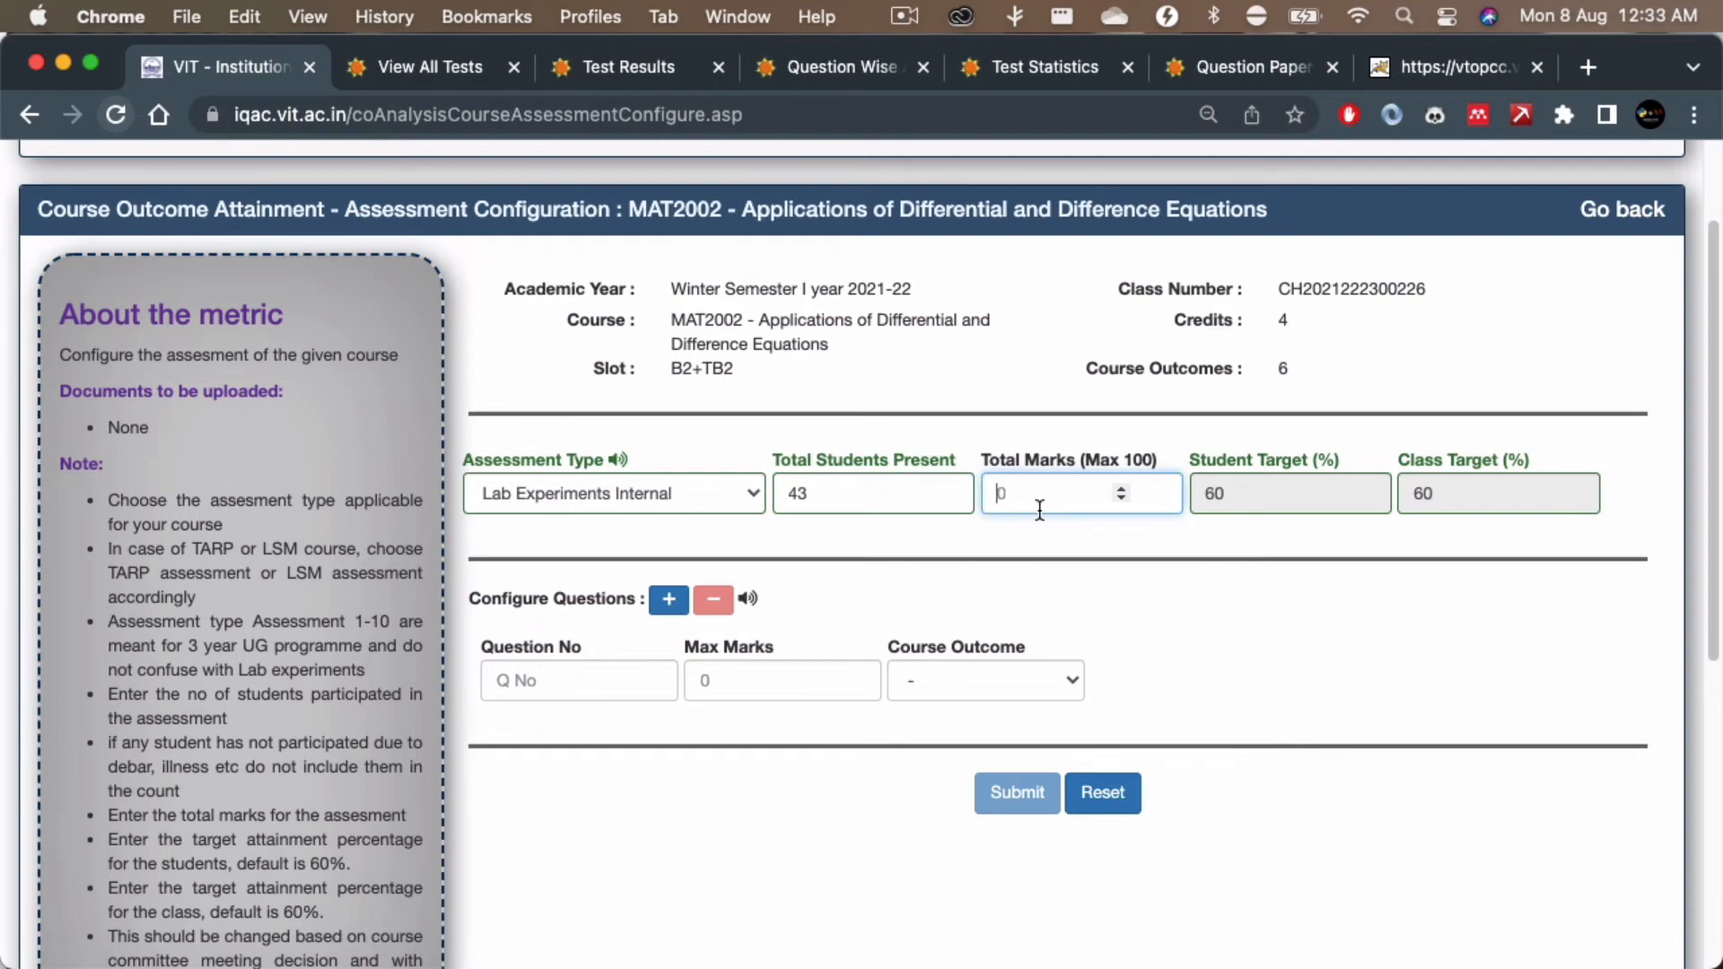
{"action": "key", "text": "super+Tab"}
{"action": "scroll", "coordinate": [585, 461], "scroll_direction": "up", "scroll_amount": 10}
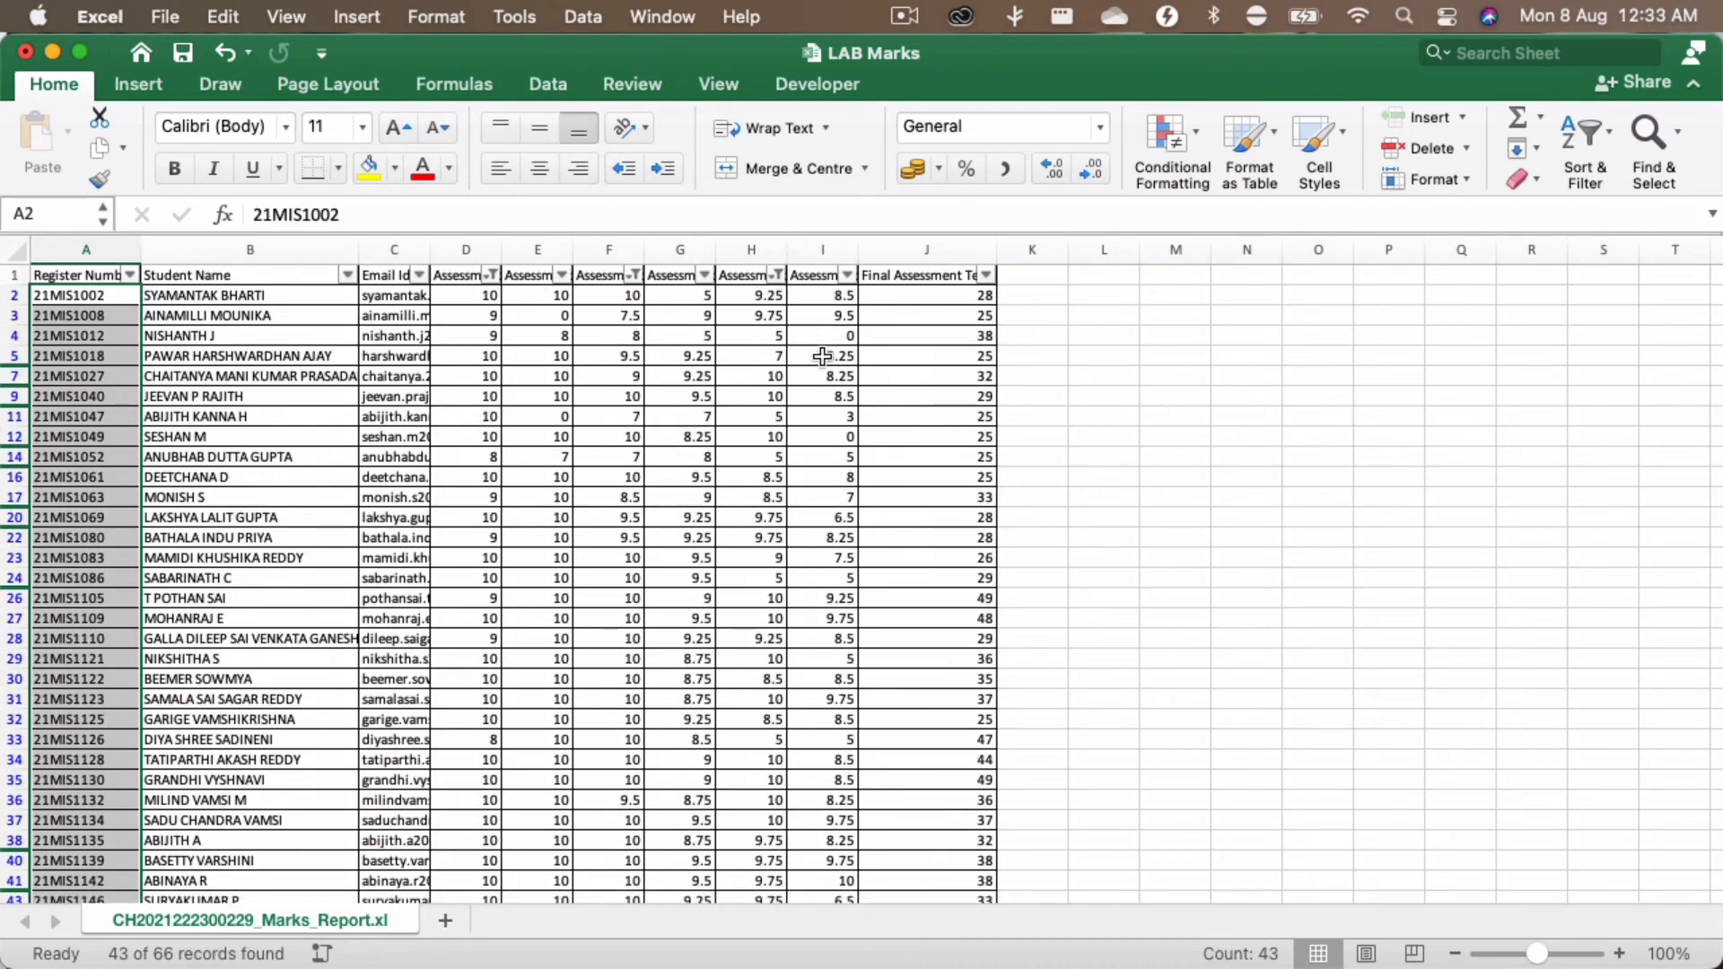
{"action": "key", "text": "super+Tab"}
{"action": "type", "text": "60"}
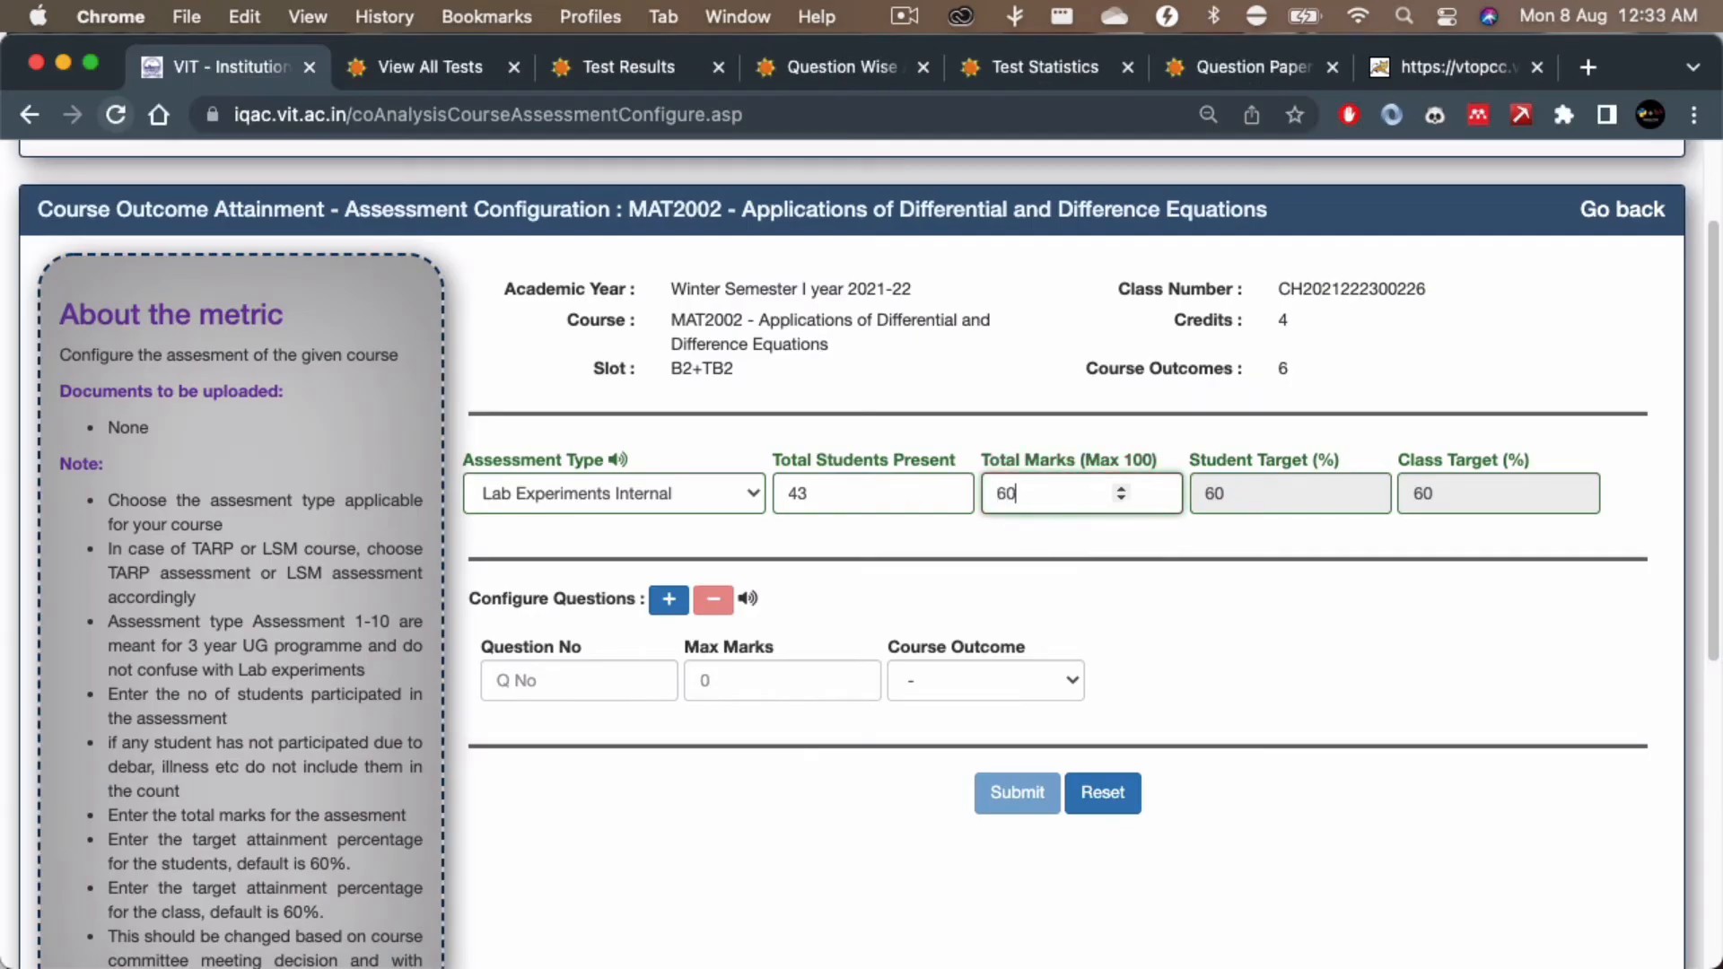
Step: Configure question 1 with max marks 10 and course outcome CO1
{"action": "left_click", "coordinate": [547, 684]}
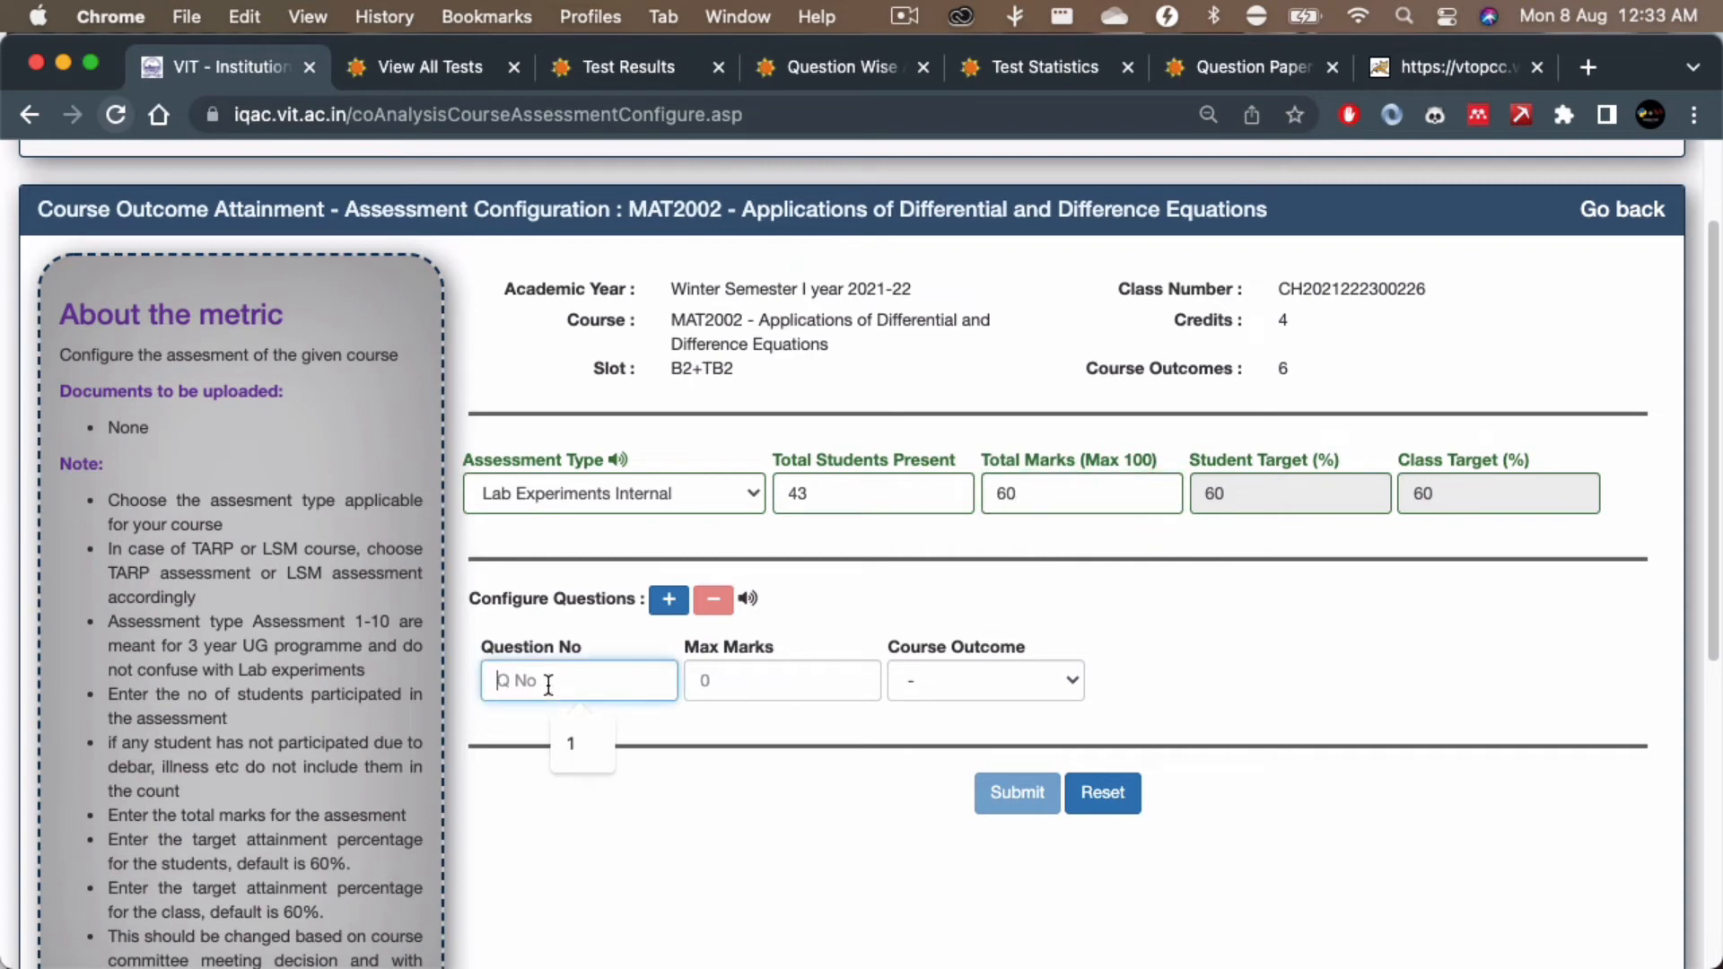
{"action": "type", "text": "1"}
{"action": "key", "text": "Tab"}
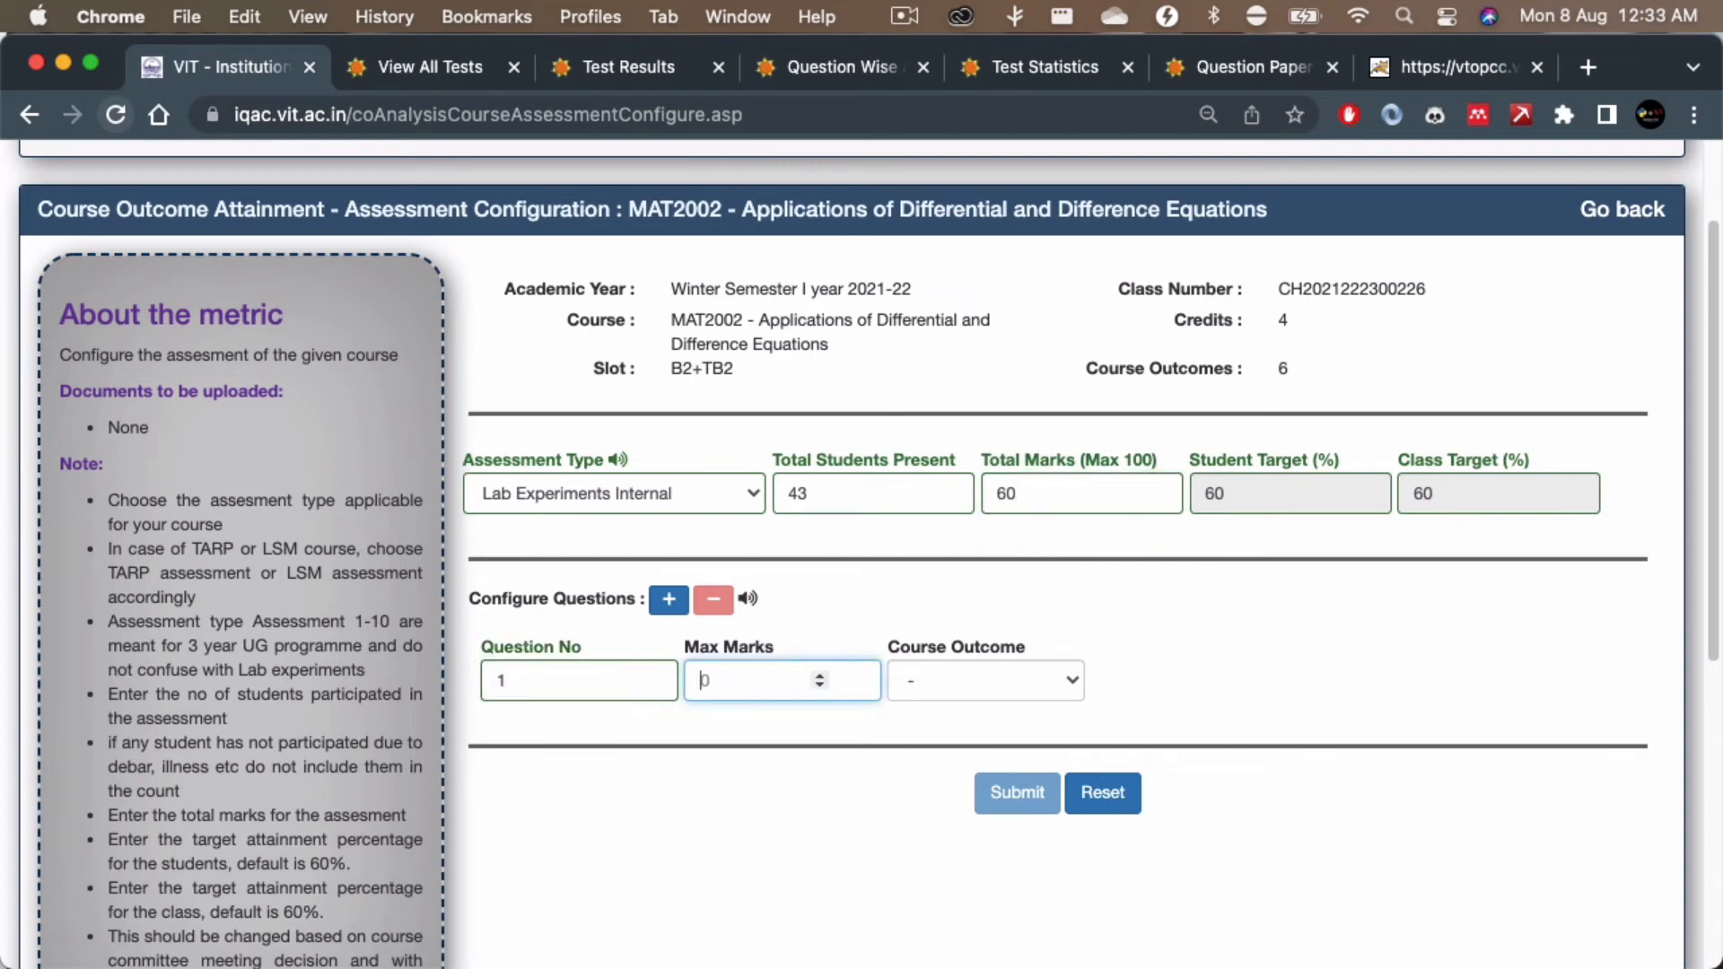
{"action": "type", "text": "10"}
{"action": "key", "text": "Tab"}
{"action": "left_click", "coordinate": [966, 693]}
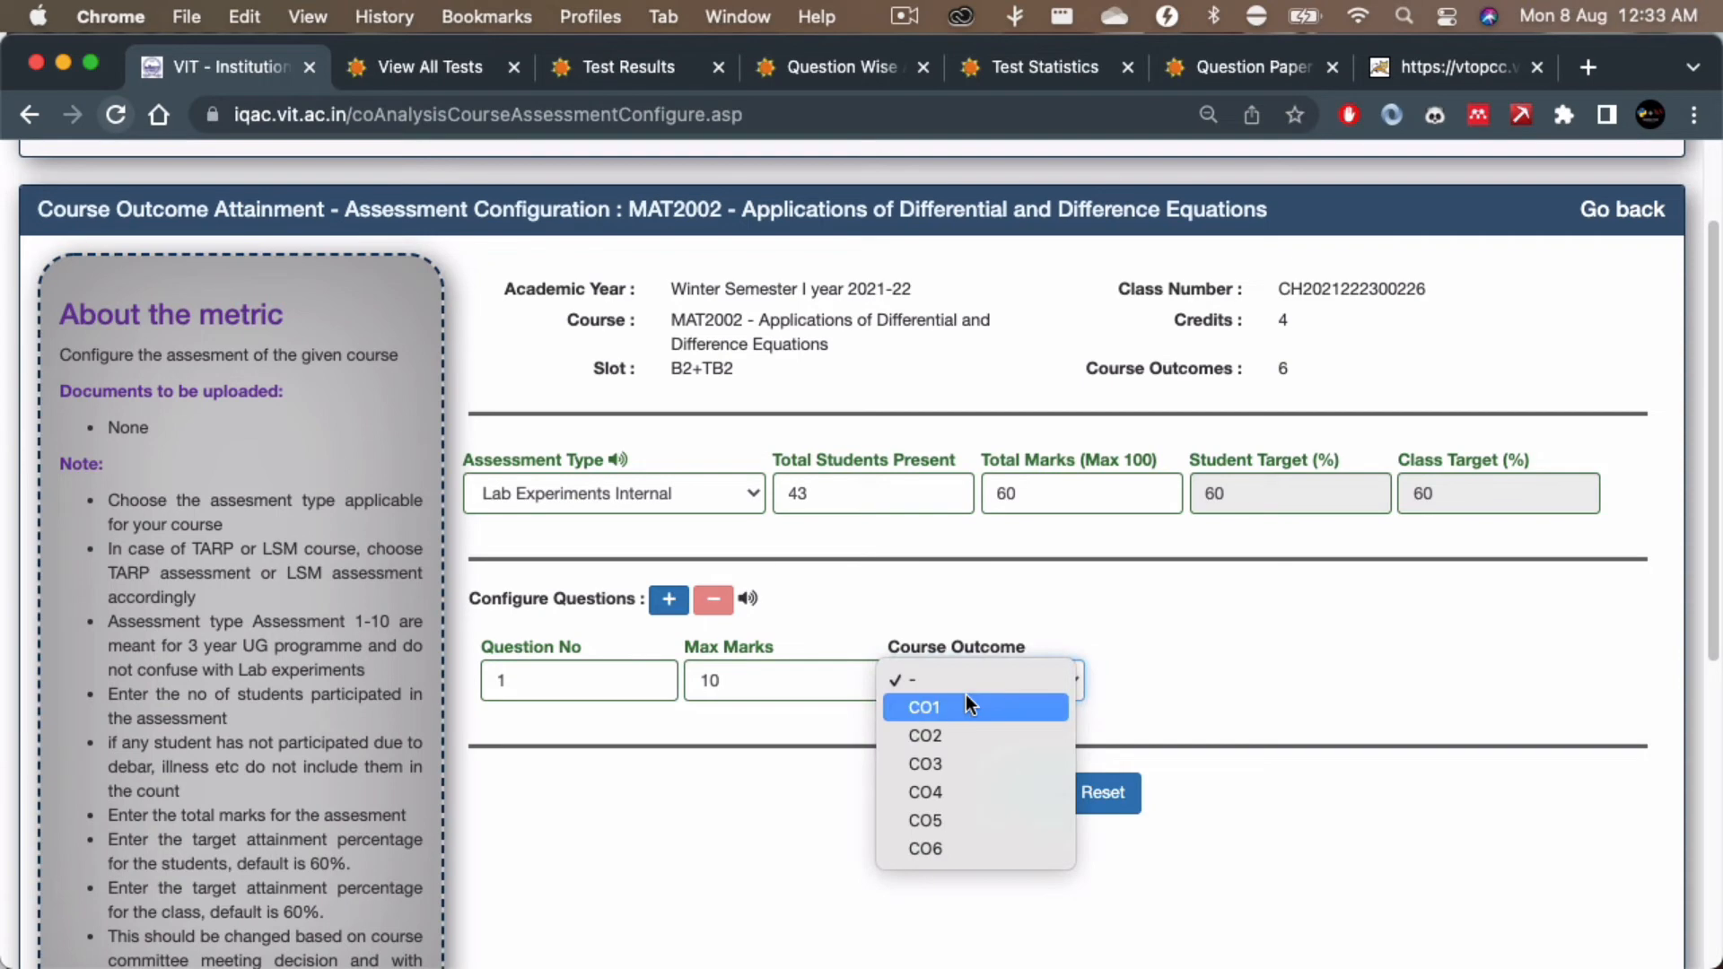
{"action": "left_click", "coordinate": [966, 708]}
Step: Add question 2 with max marks 10 and course outcome CO2
{"action": "scroll", "coordinate": [1178, 669], "scroll_direction": "down", "scroll_amount": 2}
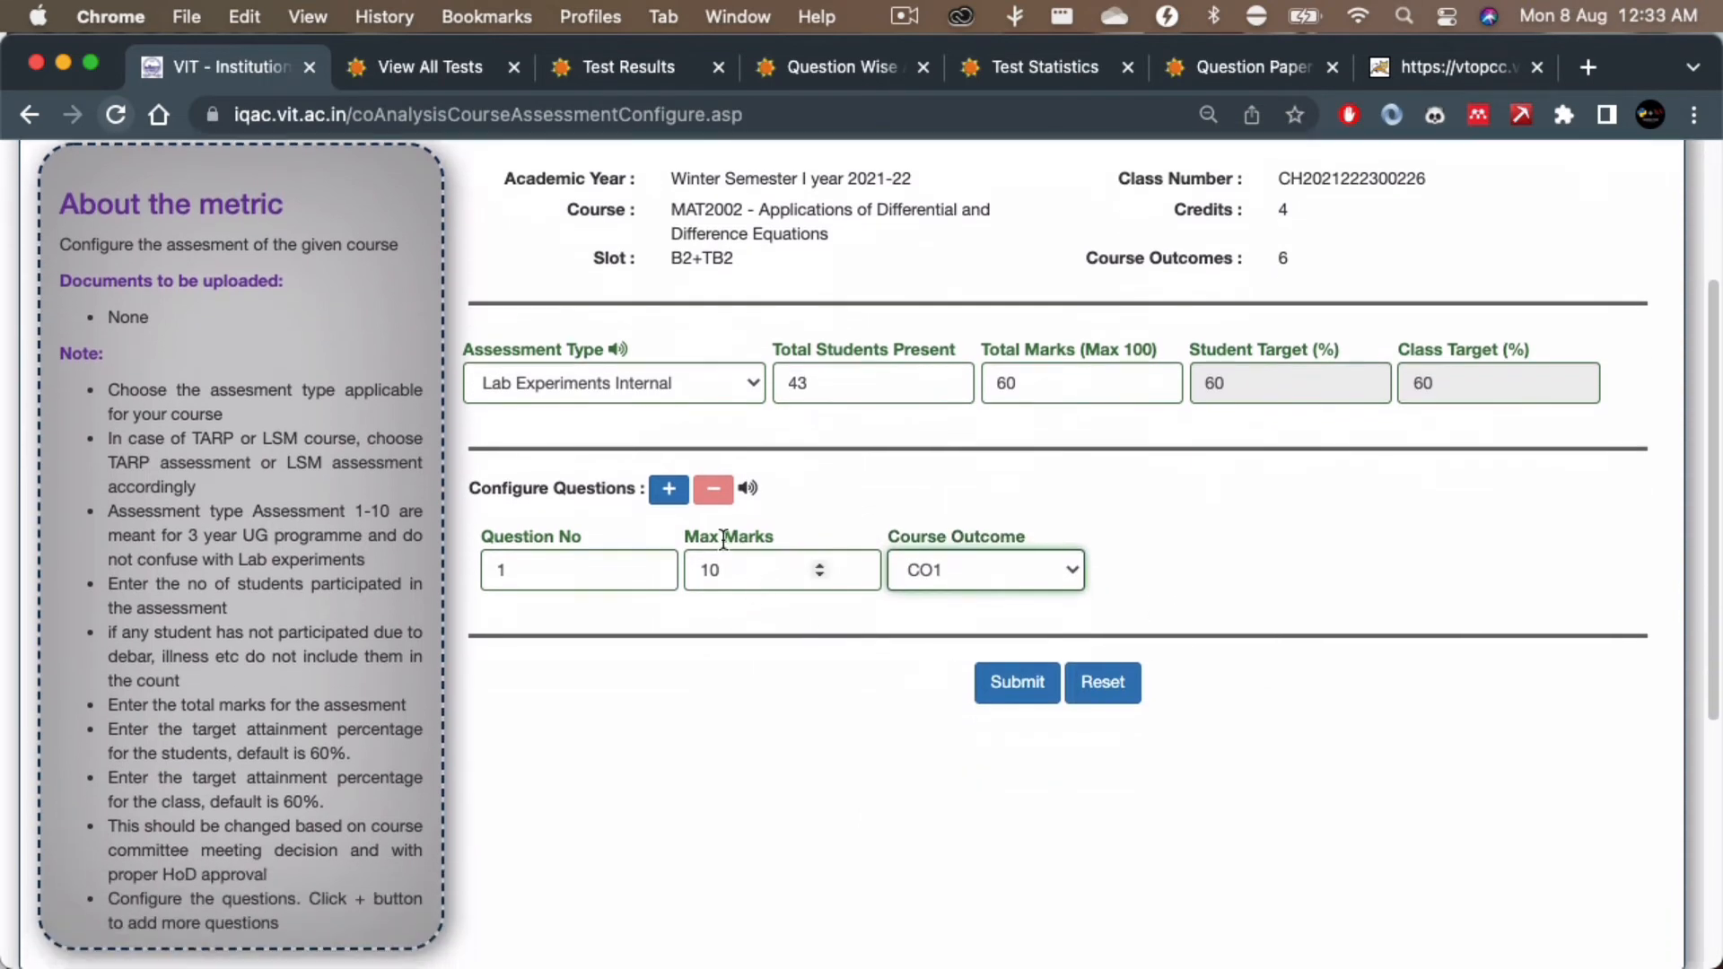
{"action": "left_click", "coordinate": [668, 496]}
{"action": "left_click", "coordinate": [574, 662]}
{"action": "type", "text": "2"}
{"action": "key", "text": "Tab"}
{"action": "type", "text": "10"}
{"action": "left_click", "coordinate": [940, 662]}
{"action": "left_click", "coordinate": [940, 718]}
Step: Add questions 3 and 4 with max marks 10 each, mapped to CO3 and CO4
{"action": "left_click", "coordinate": [669, 492]}
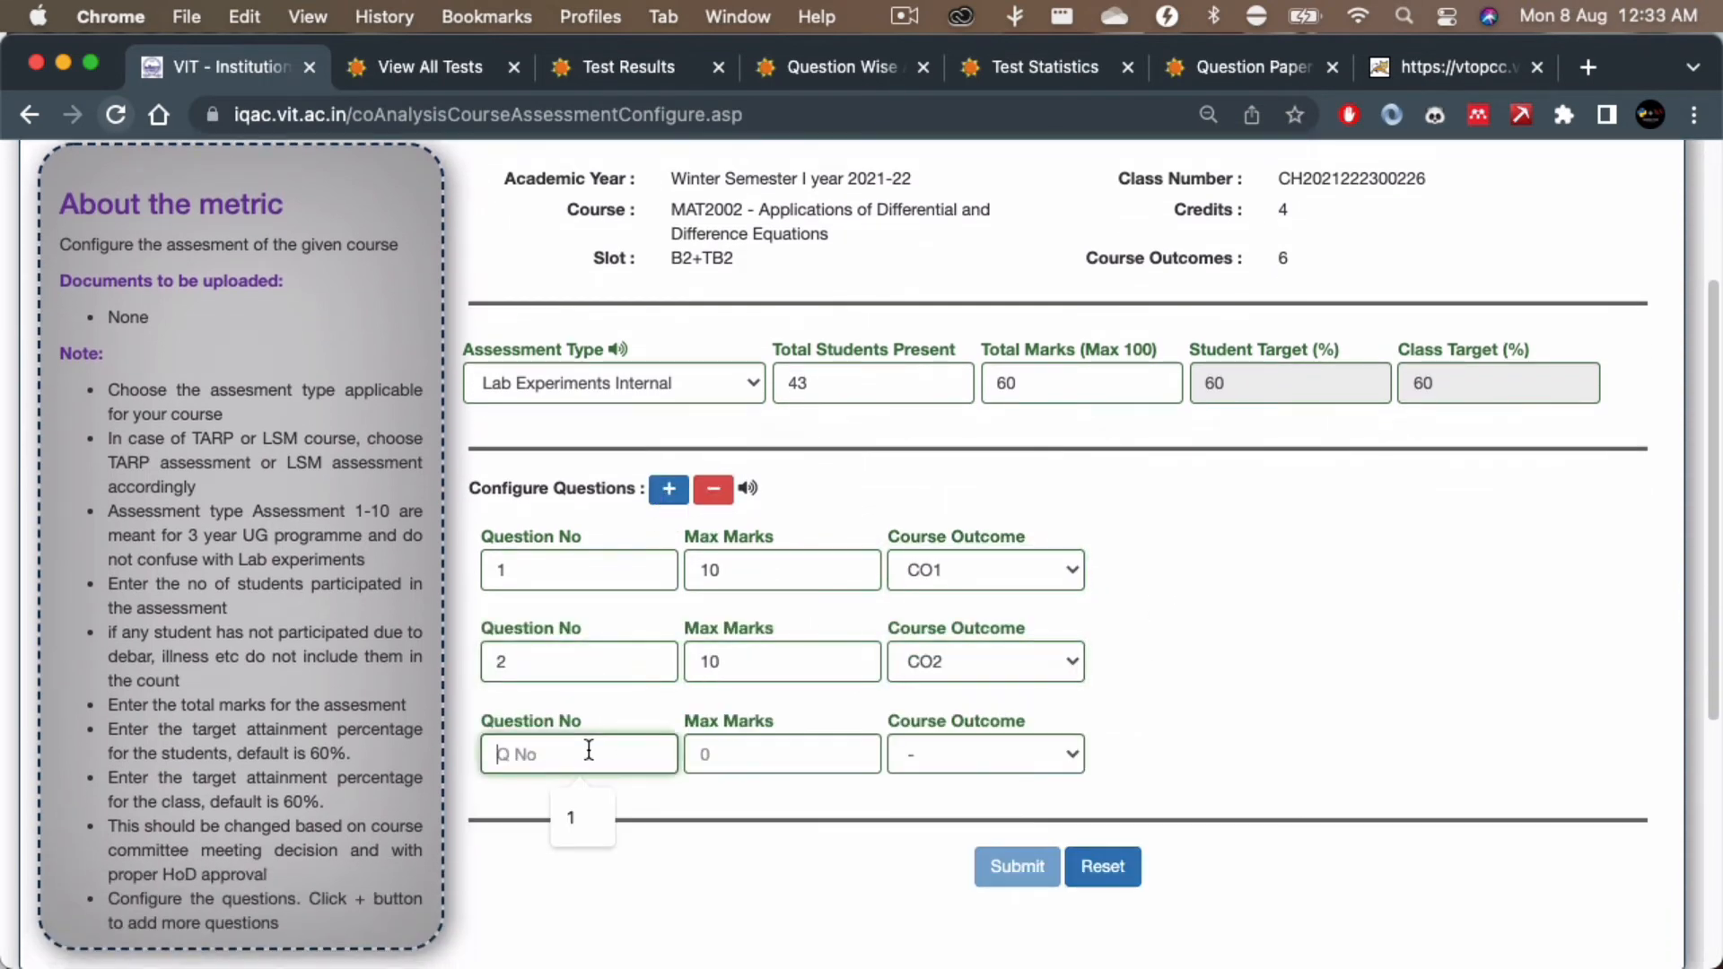
{"action": "left_click", "coordinate": [936, 842]}
{"action": "left_click", "coordinate": [668, 490]}
{"action": "scroll", "coordinate": [669, 574], "scroll_direction": "down", "scroll_amount": 4}
{"action": "left_click", "coordinate": [577, 516]}
{"action": "type", "text": "4"}
{"action": "key", "text": "Tab"}
{"action": "type", "text": "10"}
{"action": "left_click", "coordinate": [941, 516]}
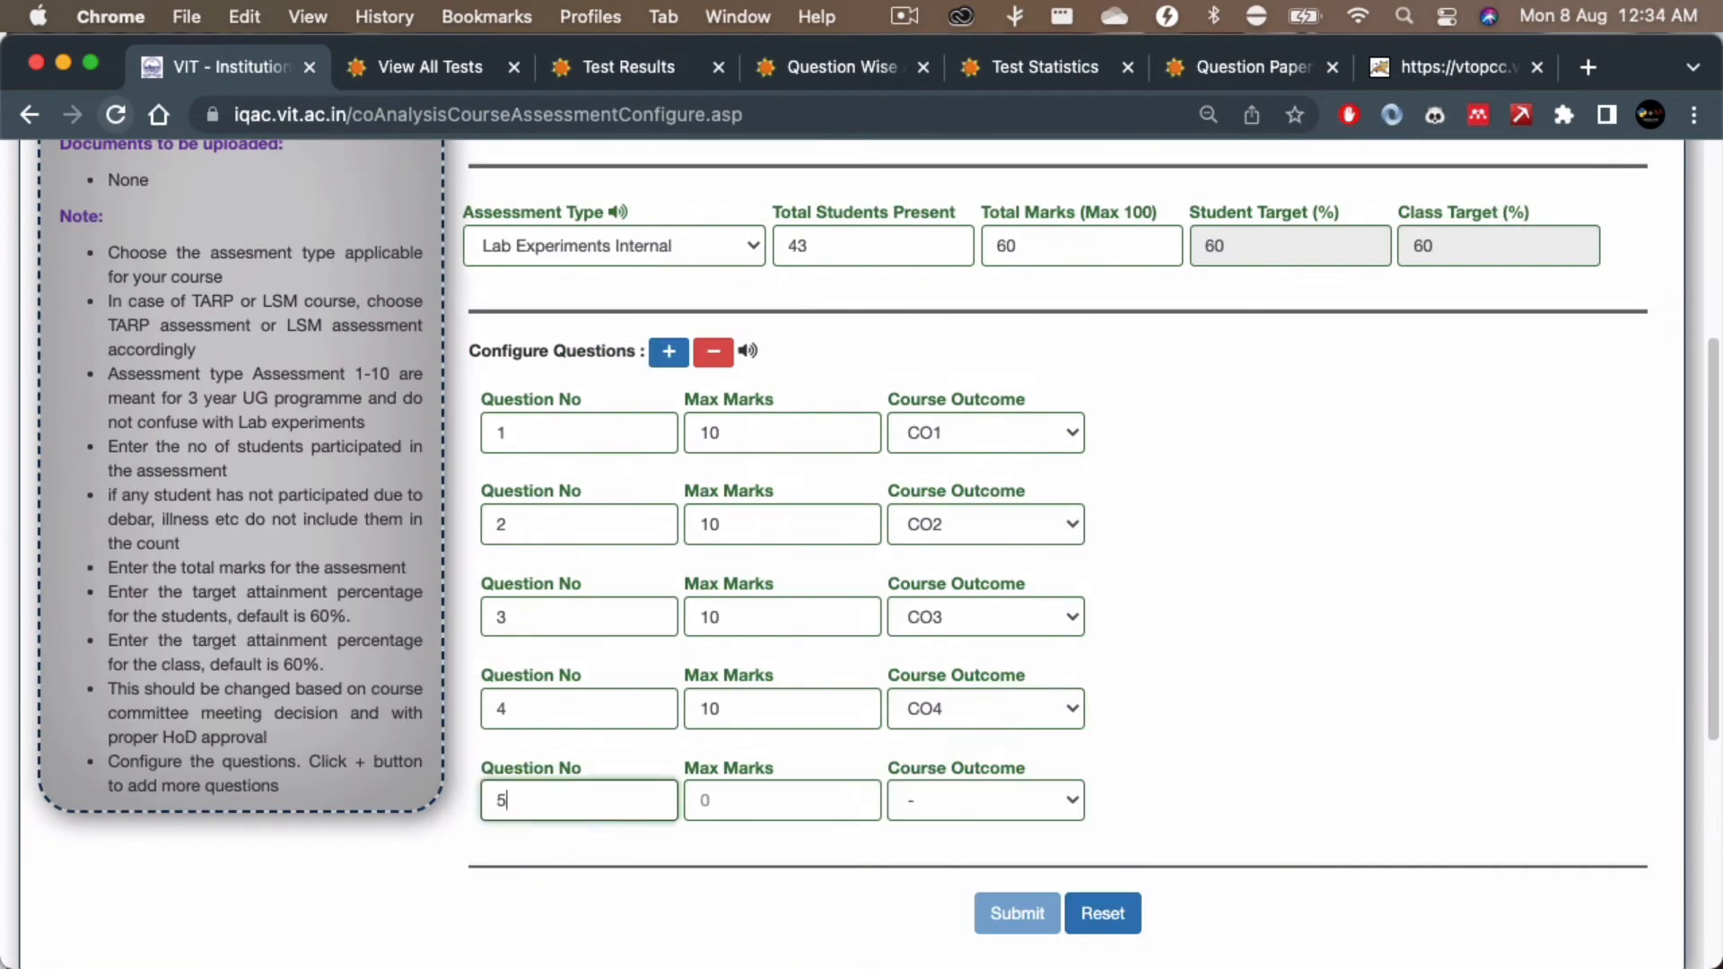
Step: Add questions 5 and 6 with max marks 10 each, mapped to CO5 and CO6
{"action": "left_click", "coordinate": [937, 943]}
{"action": "left_click", "coordinate": [666, 373]}
{"action": "left_click", "coordinate": [577, 783]}
{"action": "type", "text": "6"}
{"action": "key", "text": "Tab"}
{"action": "type", "text": "10"}
{"action": "left_click", "coordinate": [941, 784]}
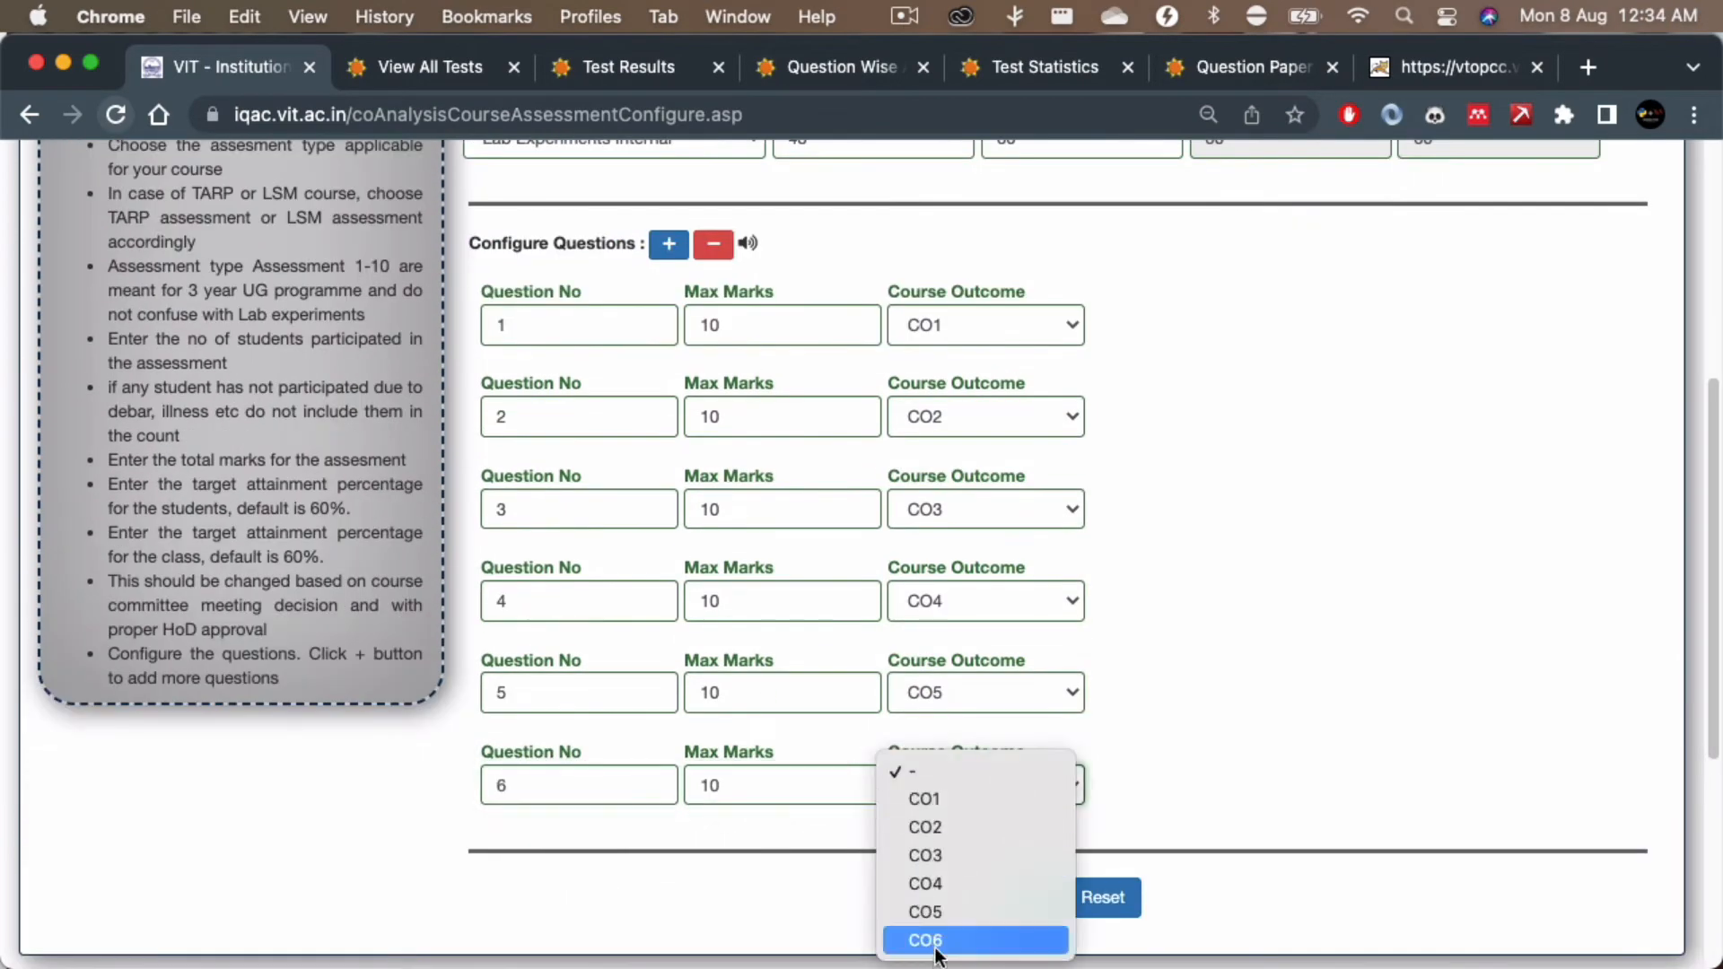
{"action": "left_click", "coordinate": [936, 941]}
Step: Review the six configured questions and submit the Lab Experiments Internal configuration, confirming the submission
{"action": "scroll", "coordinate": [808, 752], "scroll_direction": "up", "scroll_amount": 3}
{"action": "scroll", "coordinate": [898, 763], "scroll_direction": "down", "scroll_amount": 5}
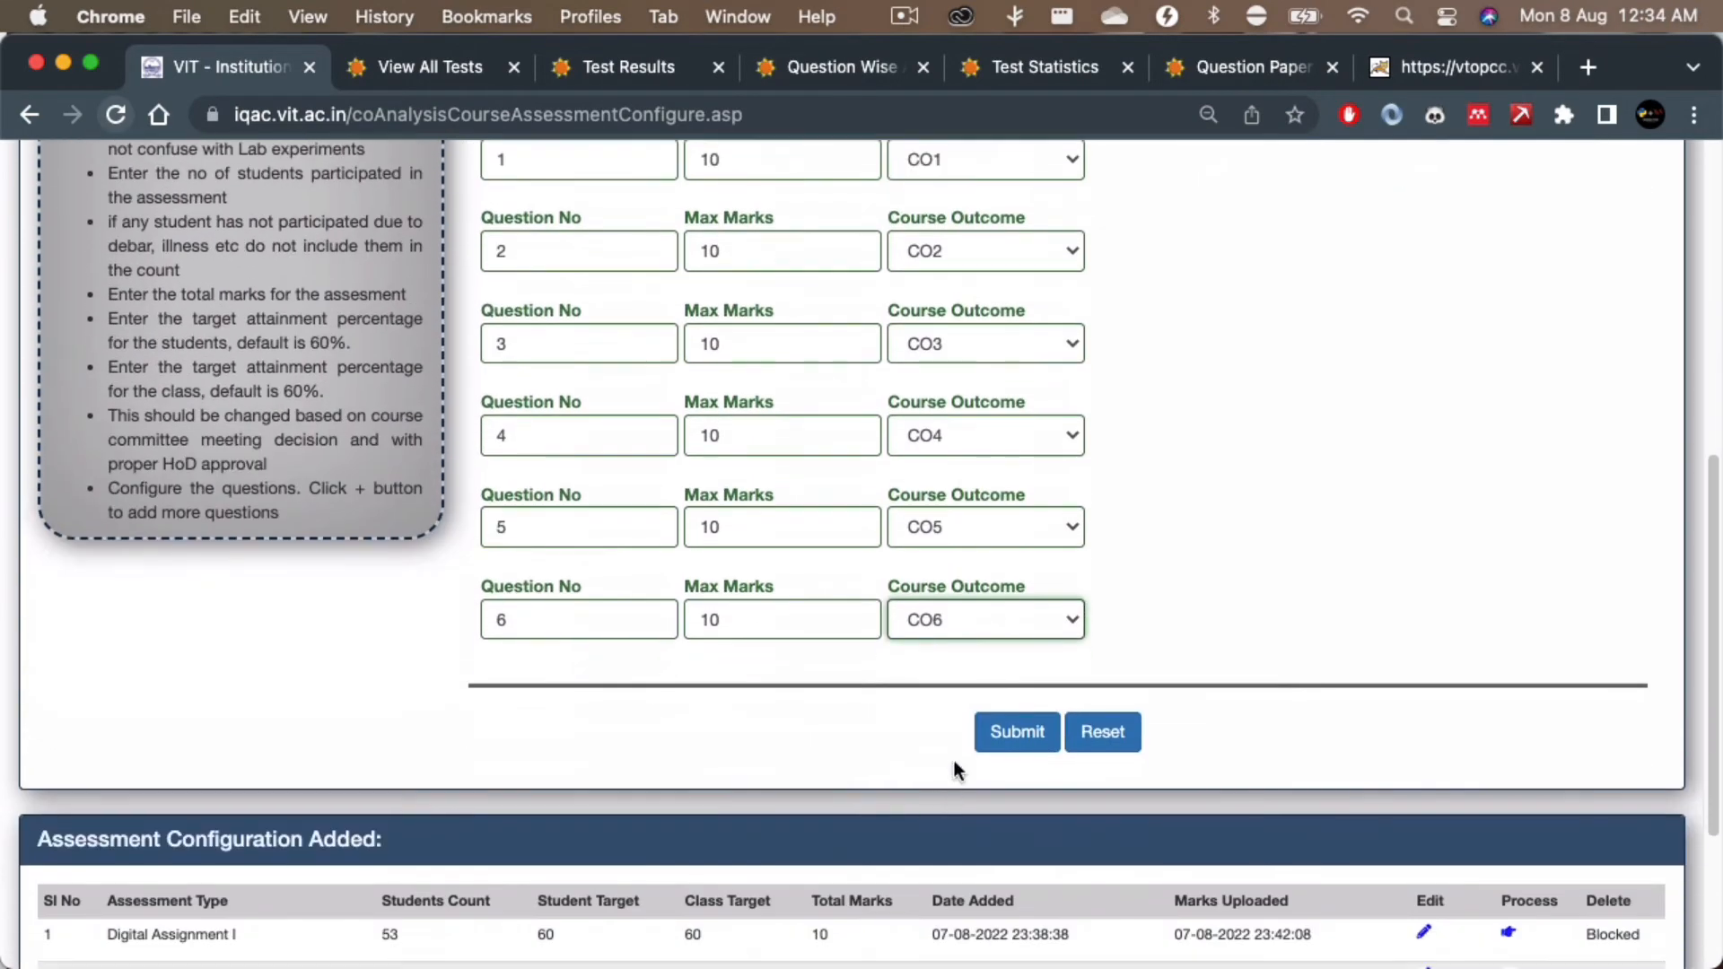
{"action": "left_click", "coordinate": [1007, 733]}
{"action": "left_click", "coordinate": [1070, 695]}
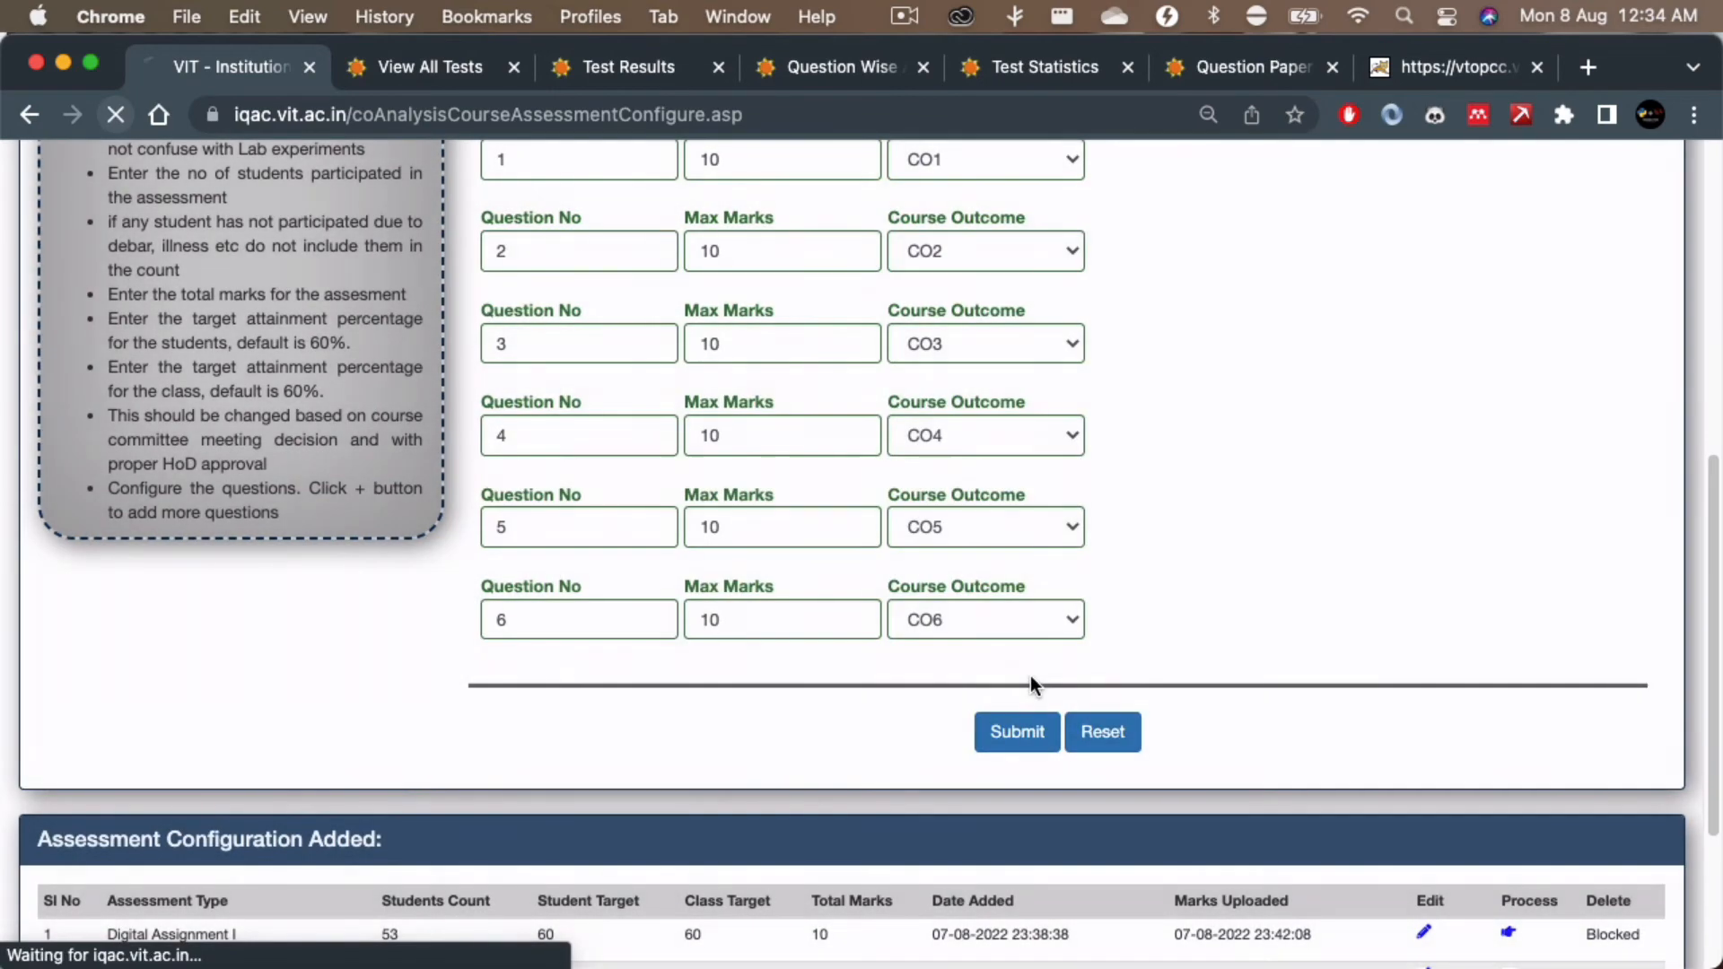
Step: Open the marks upload page for Lab Experiments Internal and download its marks template
{"action": "scroll", "coordinate": [1030, 675], "scroll_direction": "down", "scroll_amount": 3}
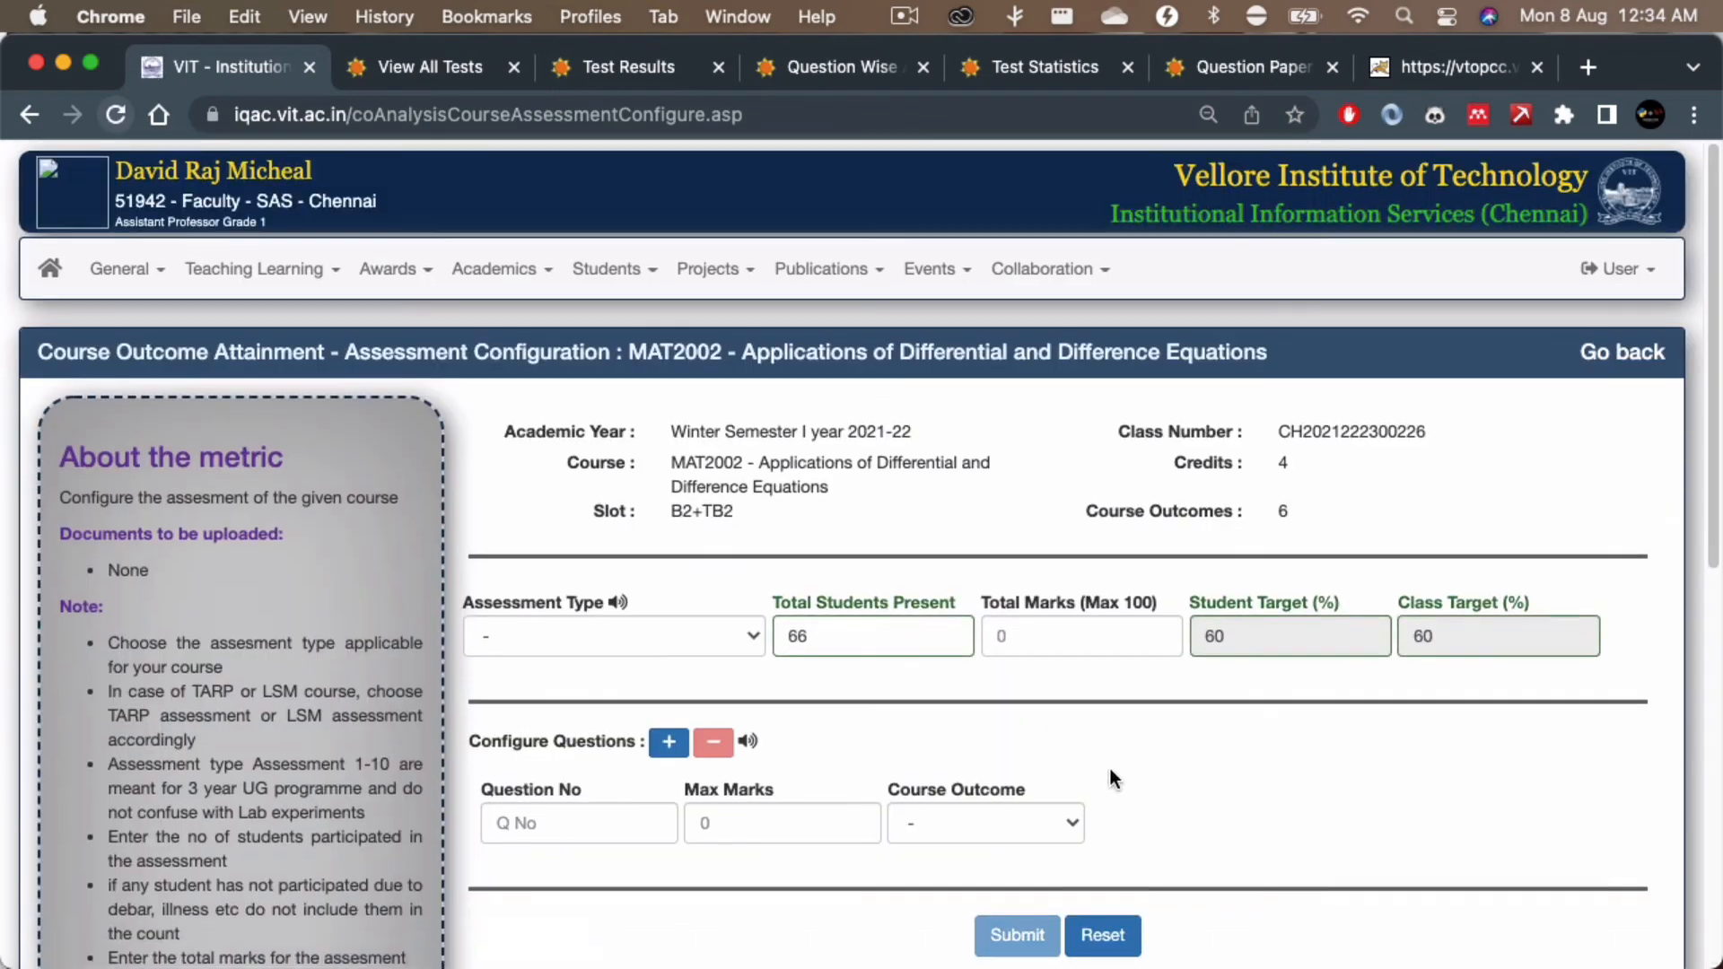
{"action": "scroll", "coordinate": [1111, 768], "scroll_direction": "down", "scroll_amount": 8}
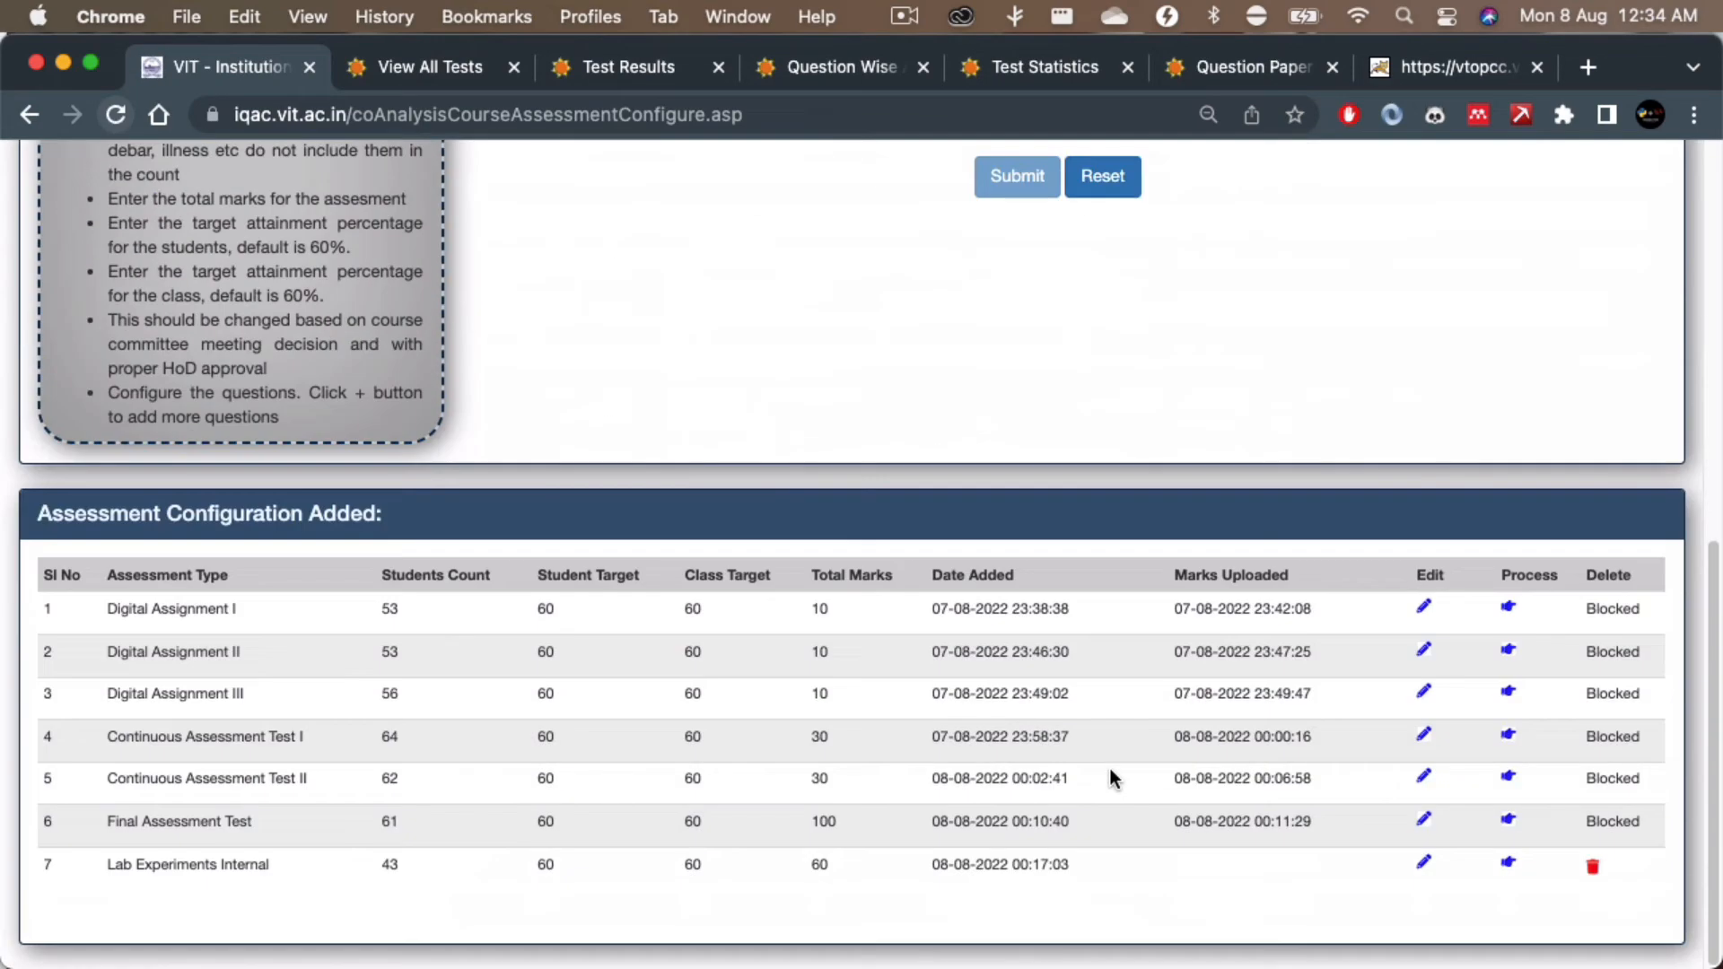
{"action": "left_click", "coordinate": [1509, 866]}
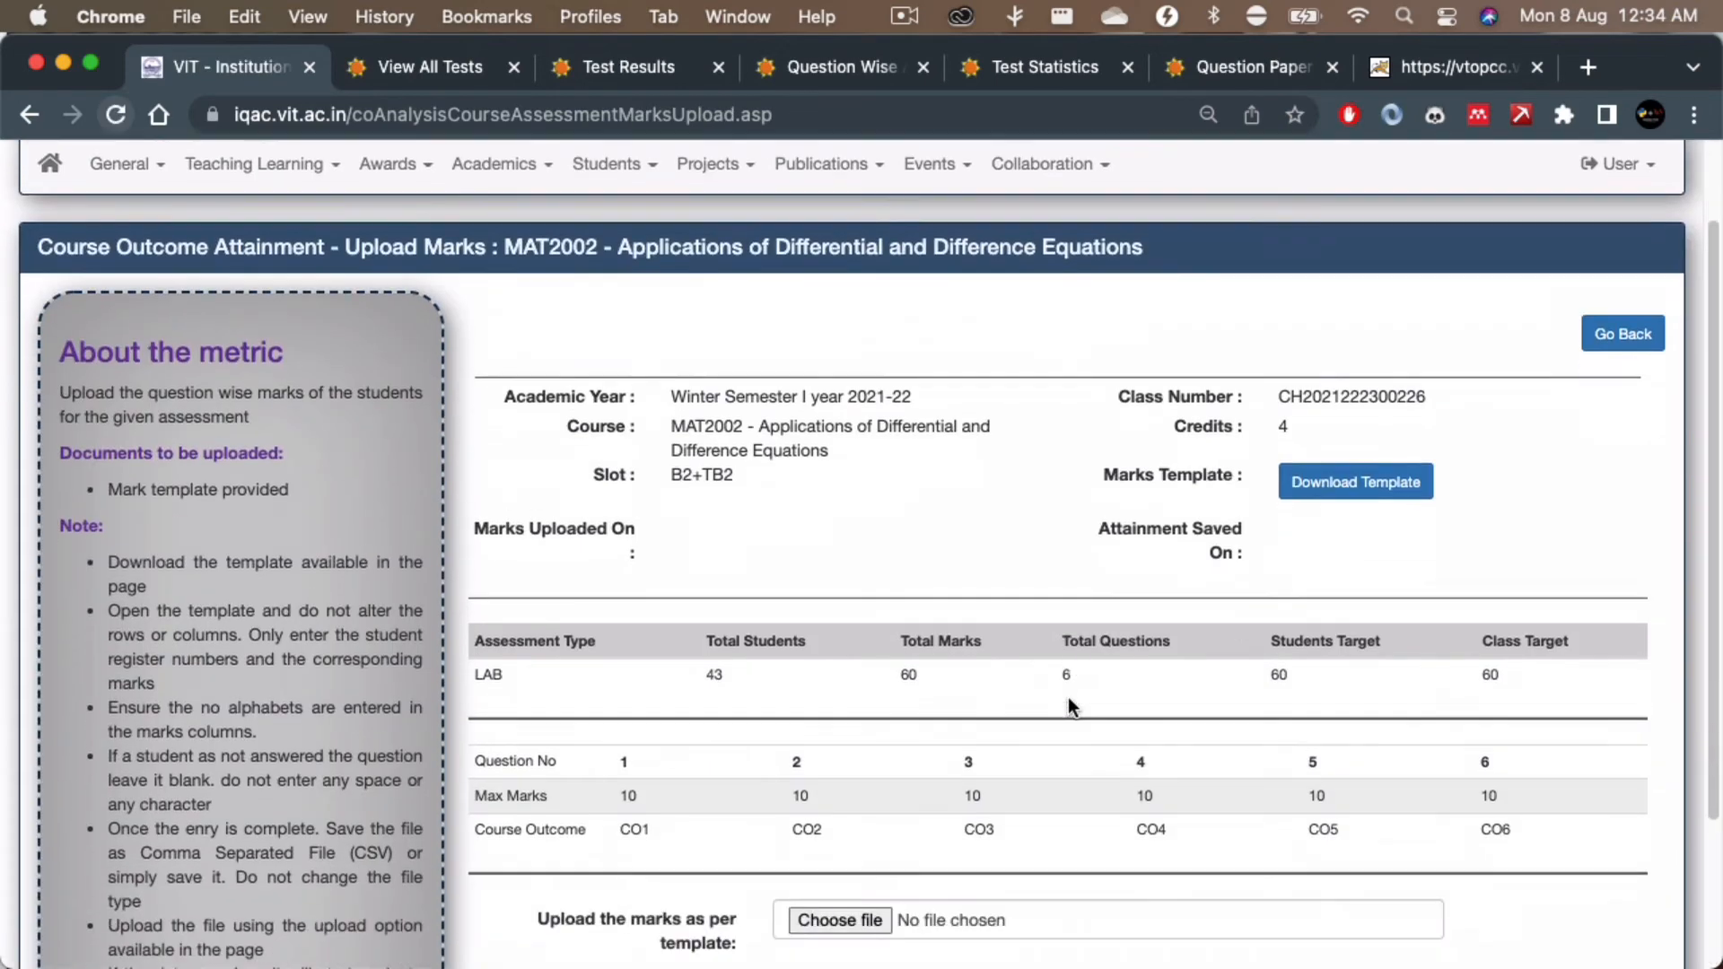
{"action": "scroll", "coordinate": [1070, 698], "scroll_direction": "down", "scroll_amount": 3}
{"action": "left_click", "coordinate": [1359, 292]}
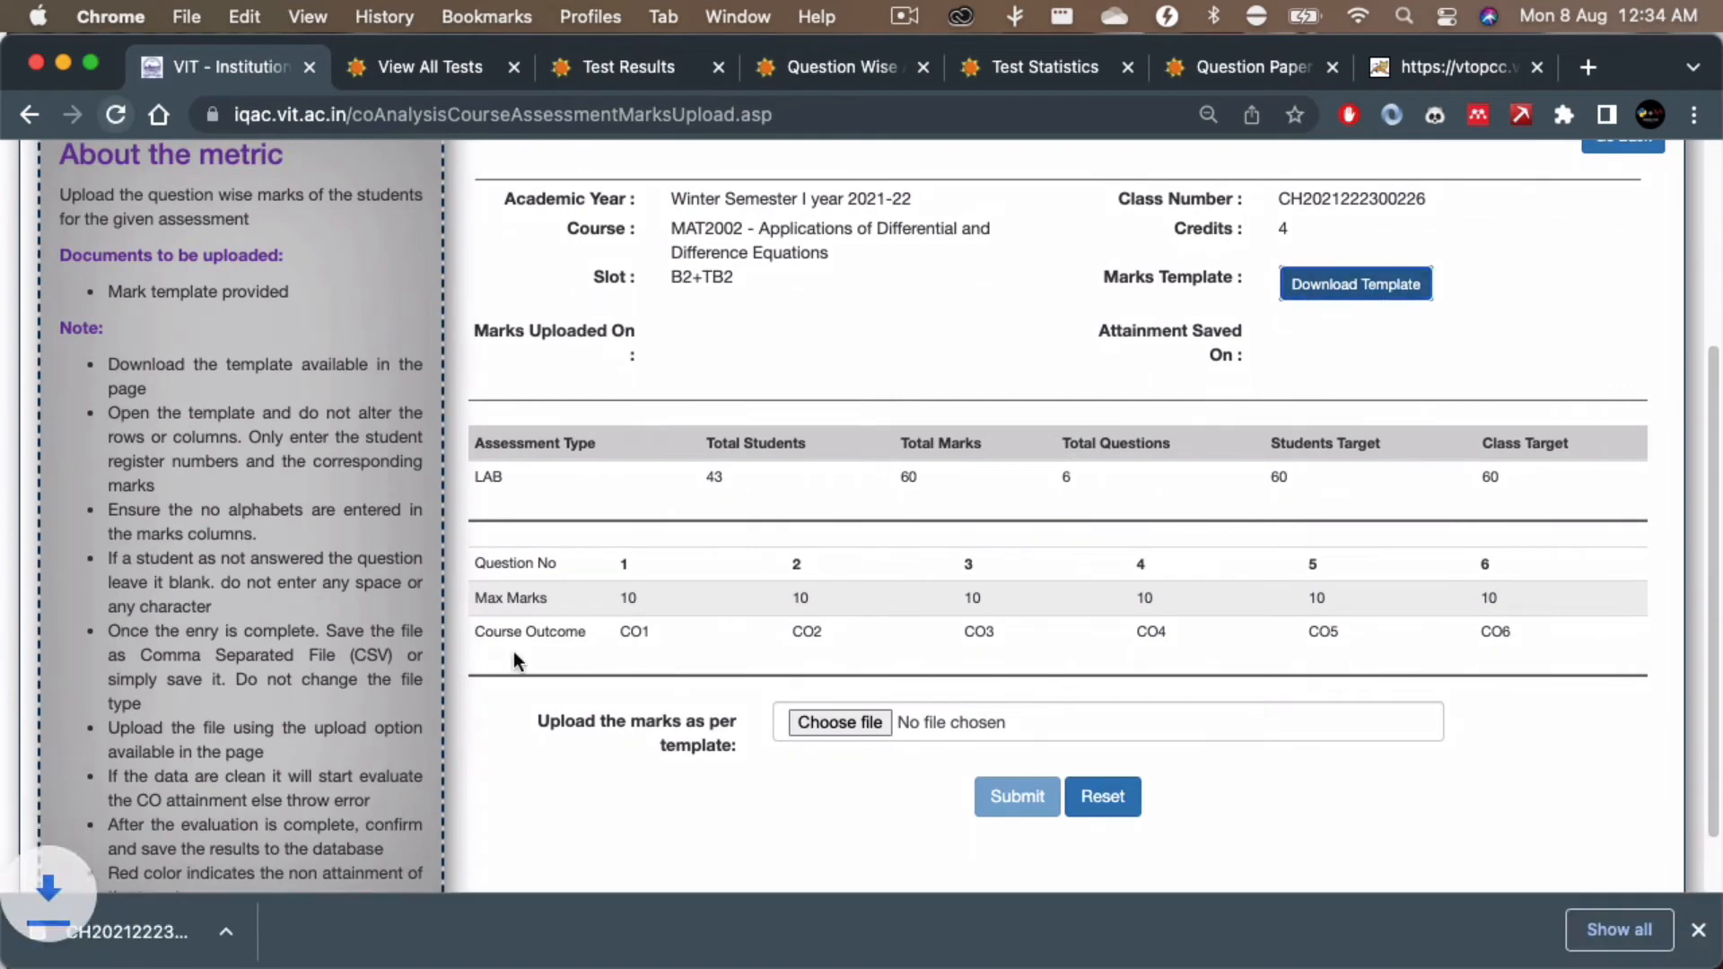
Step: Open the downloaded LAB marks template from the Downloads folder in Microsoft Excel and move its window aside to reveal the LAB Marks workbook
{"action": "left_click", "coordinate": [280, 923]}
{"action": "left_click", "coordinate": [376, 903]}
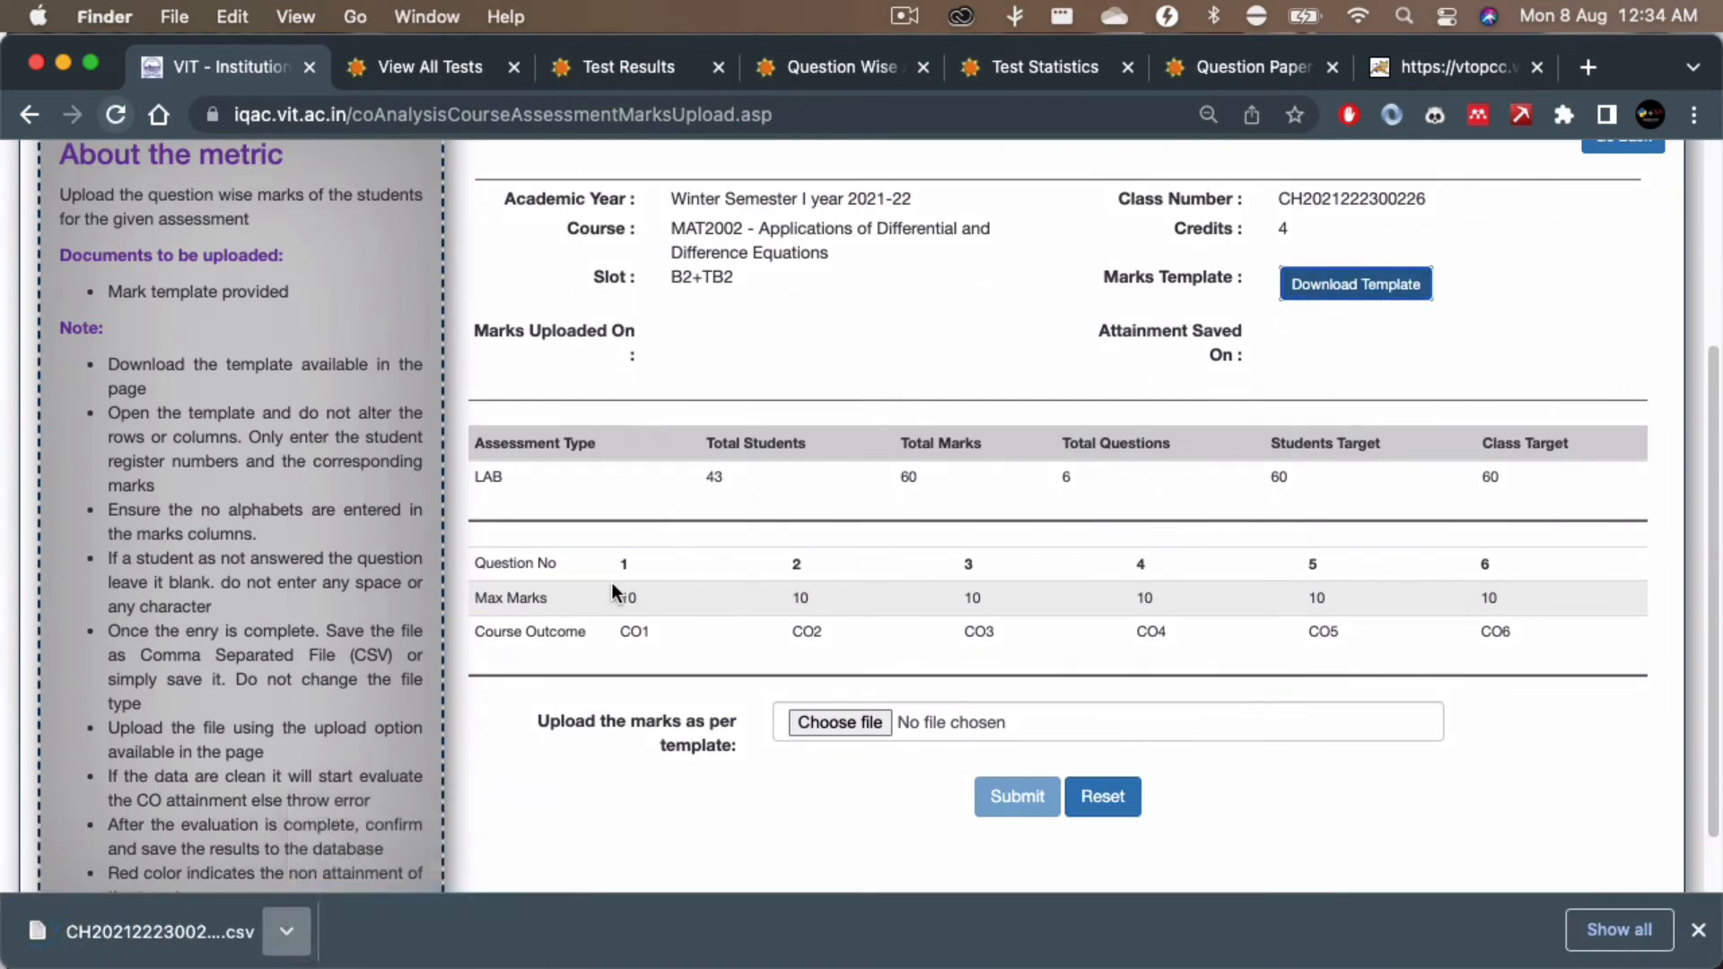
{"action": "right_click", "coordinate": [675, 661]}
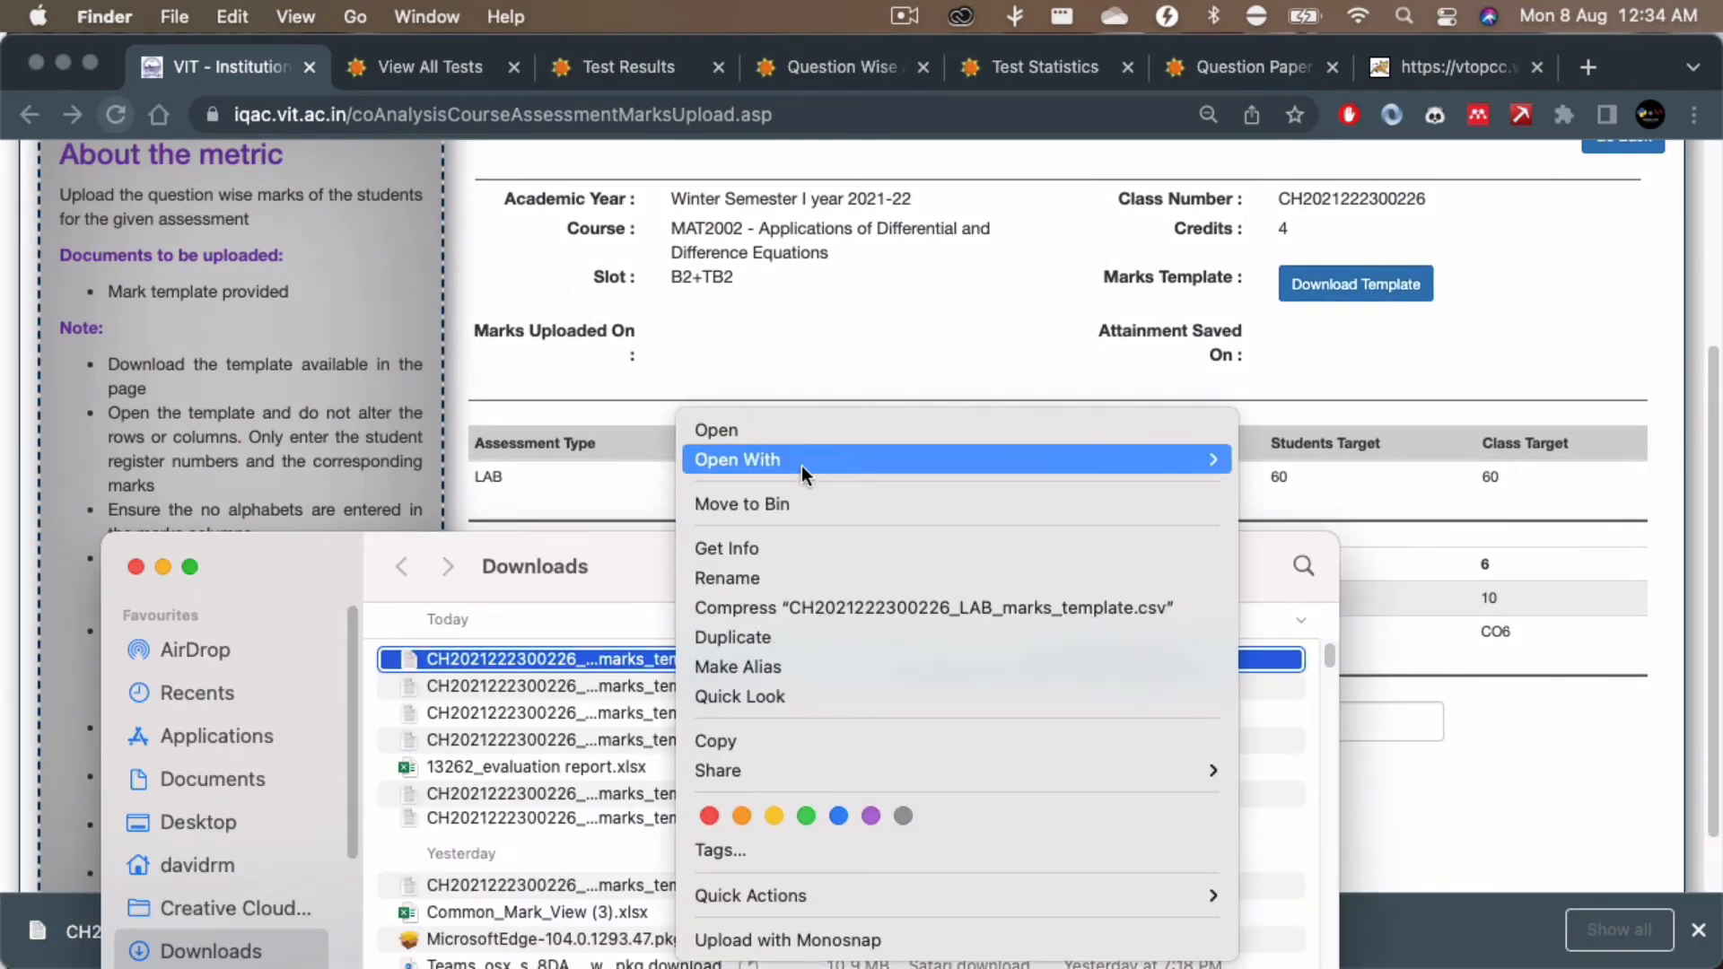
{"action": "mouse_move", "coordinate": [800, 465]}
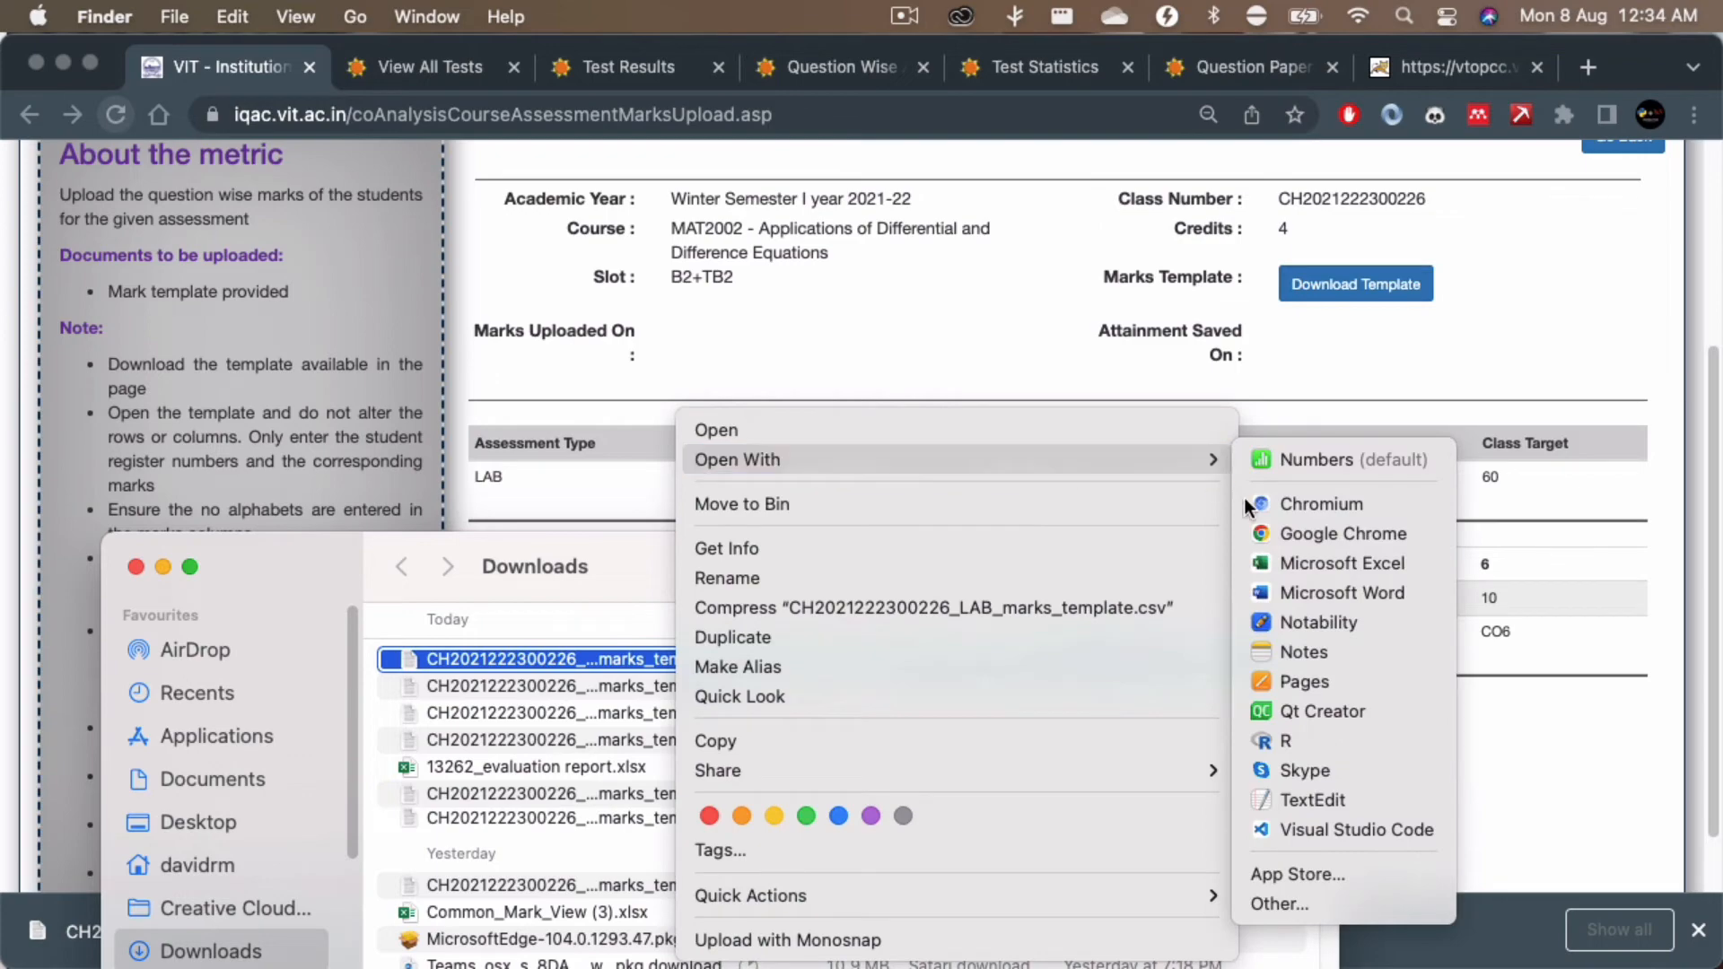
{"action": "left_click", "coordinate": [1318, 564]}
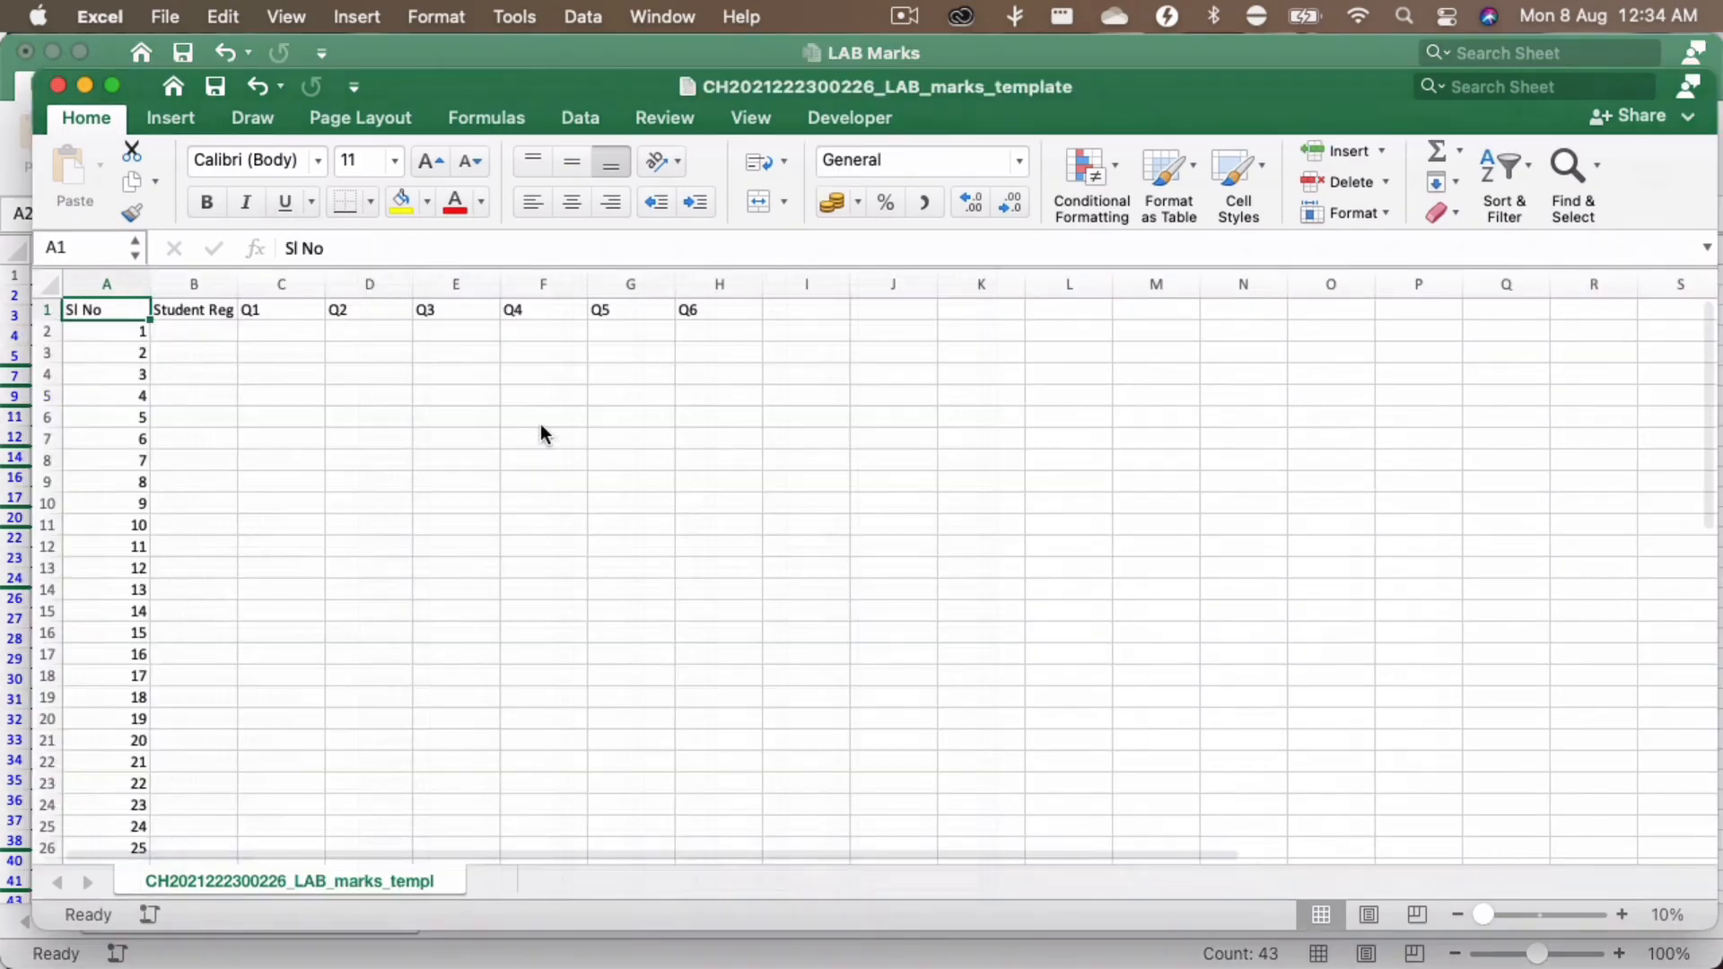
{"action": "left_click_drag", "start_coordinate": [440, 56], "coordinate": [1095, 168]}
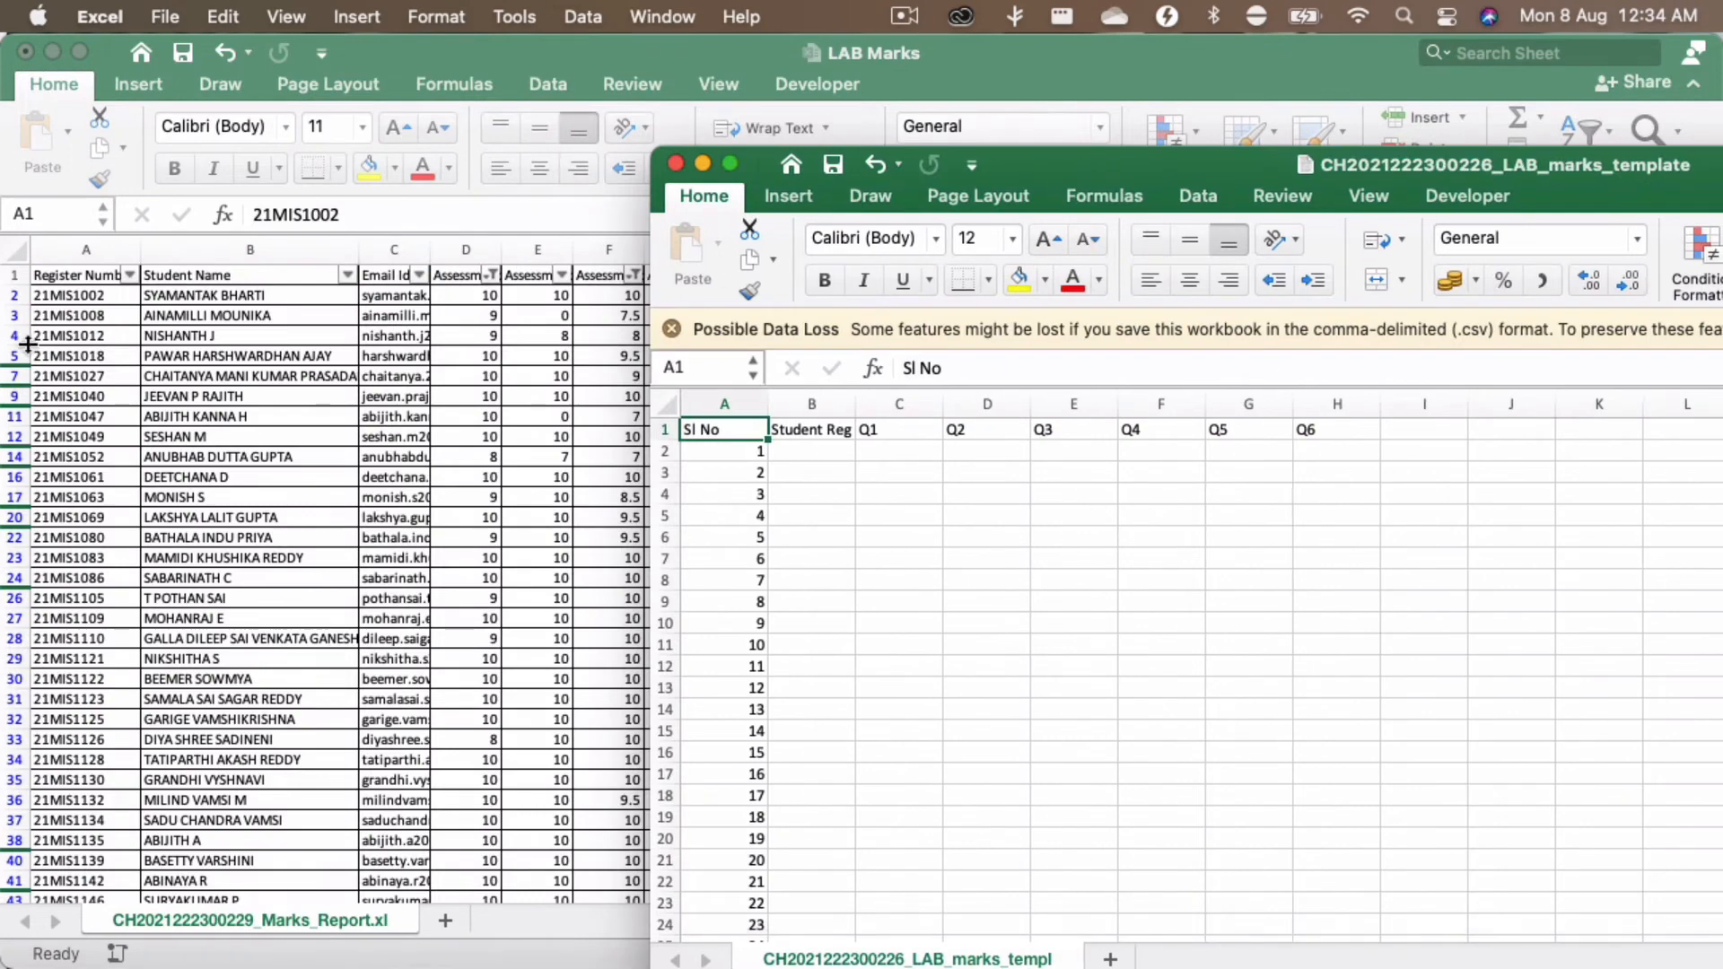
Step: In the LAB Marks workbook, copy all filtered register numbers together with the Assessment - 1 to Assessment - 6 marks
{"action": "left_click", "coordinate": [96, 302]}
{"action": "key", "text": "super+shift+Down"}
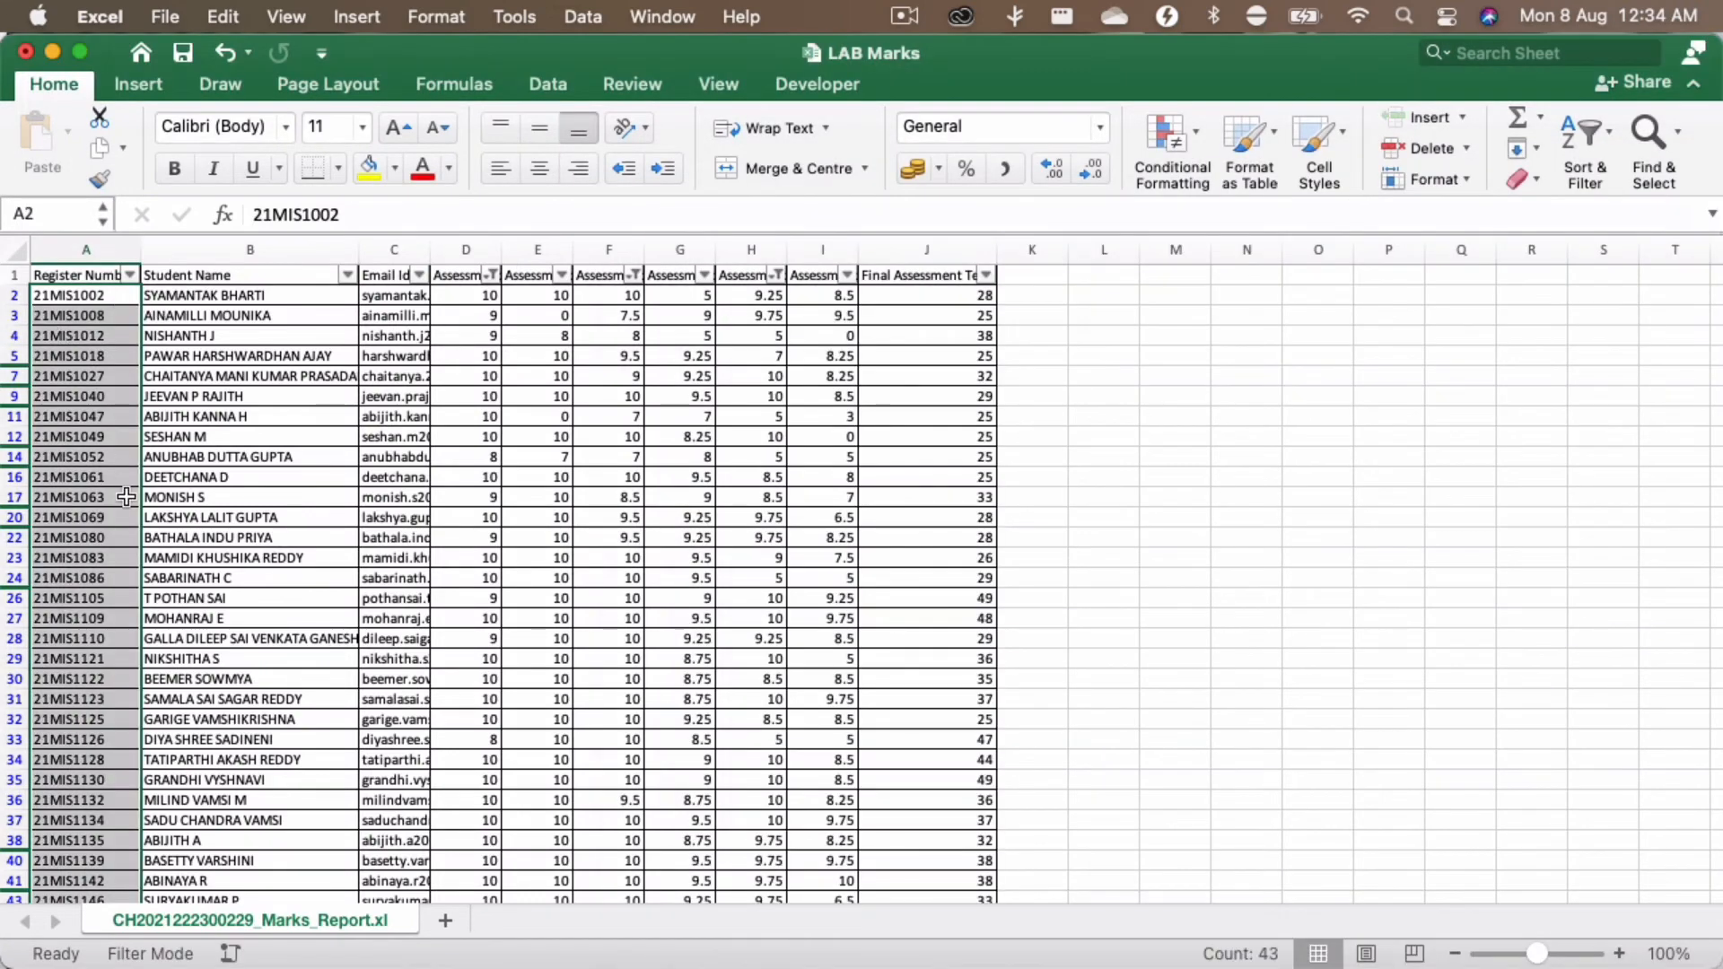
{"action": "left_click", "coordinate": [97, 294]}
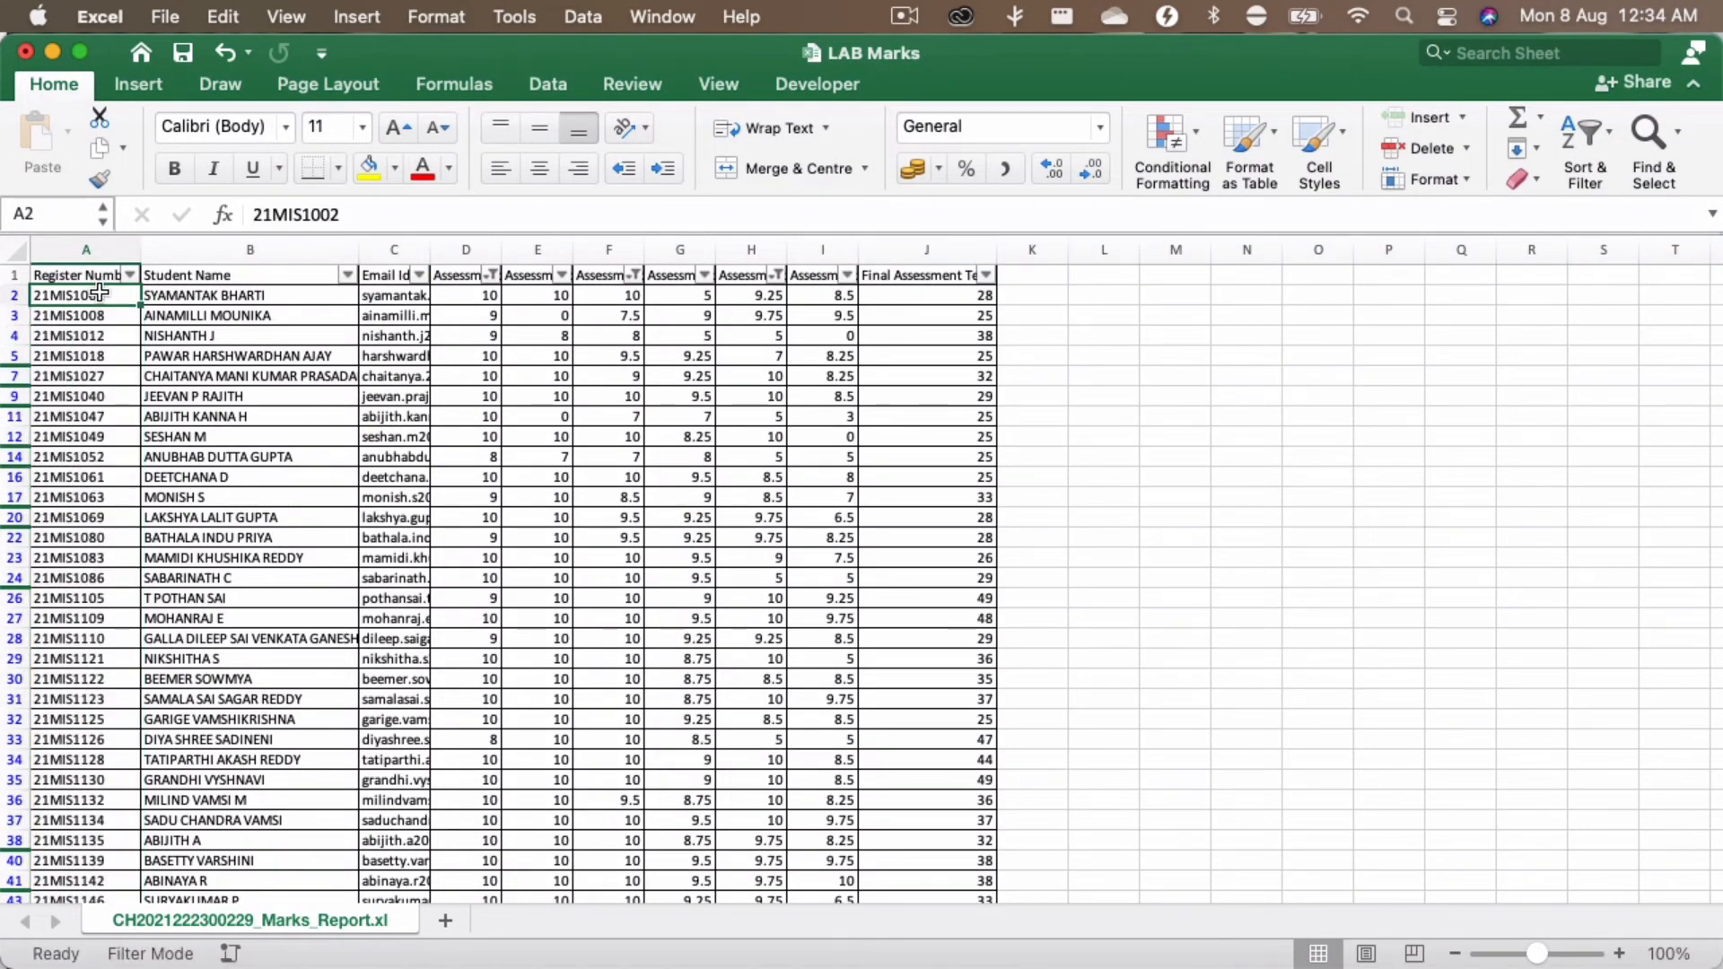
{"action": "key", "text": "super+shift+Down"}
{"action": "scroll", "coordinate": [523, 379], "scroll_direction": "up", "scroll_amount": 10}
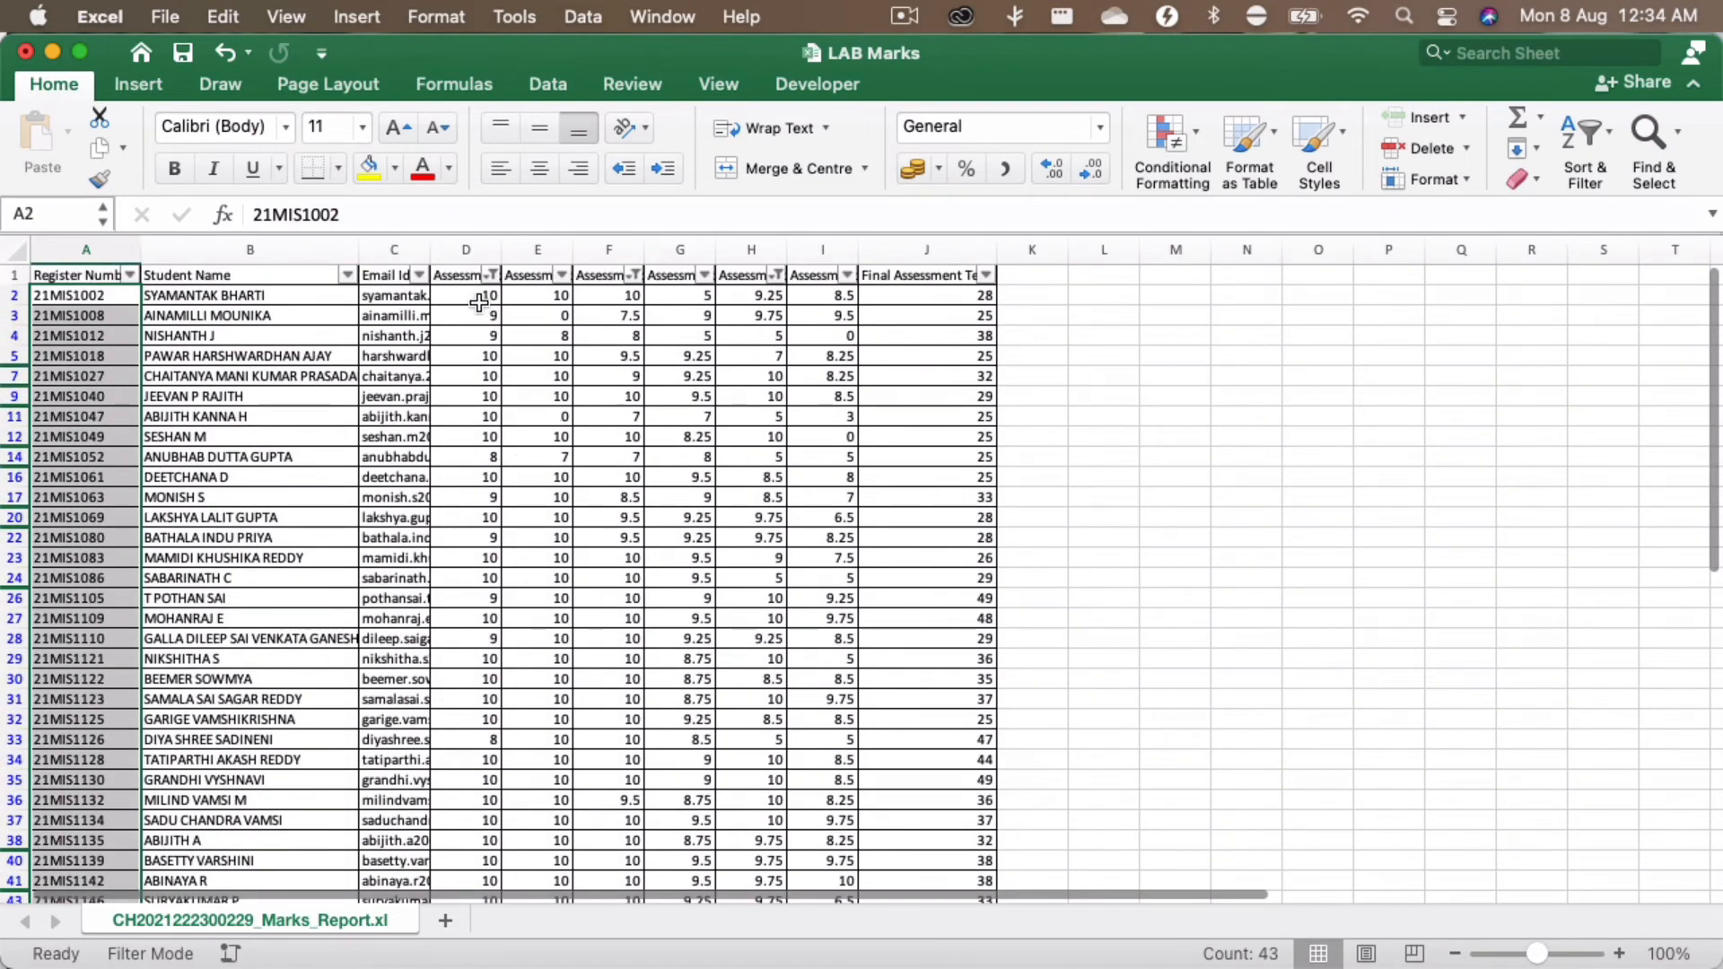
{"action": "left_click_drag", "start_coordinate": [479, 303], "coordinate": [803, 294]}
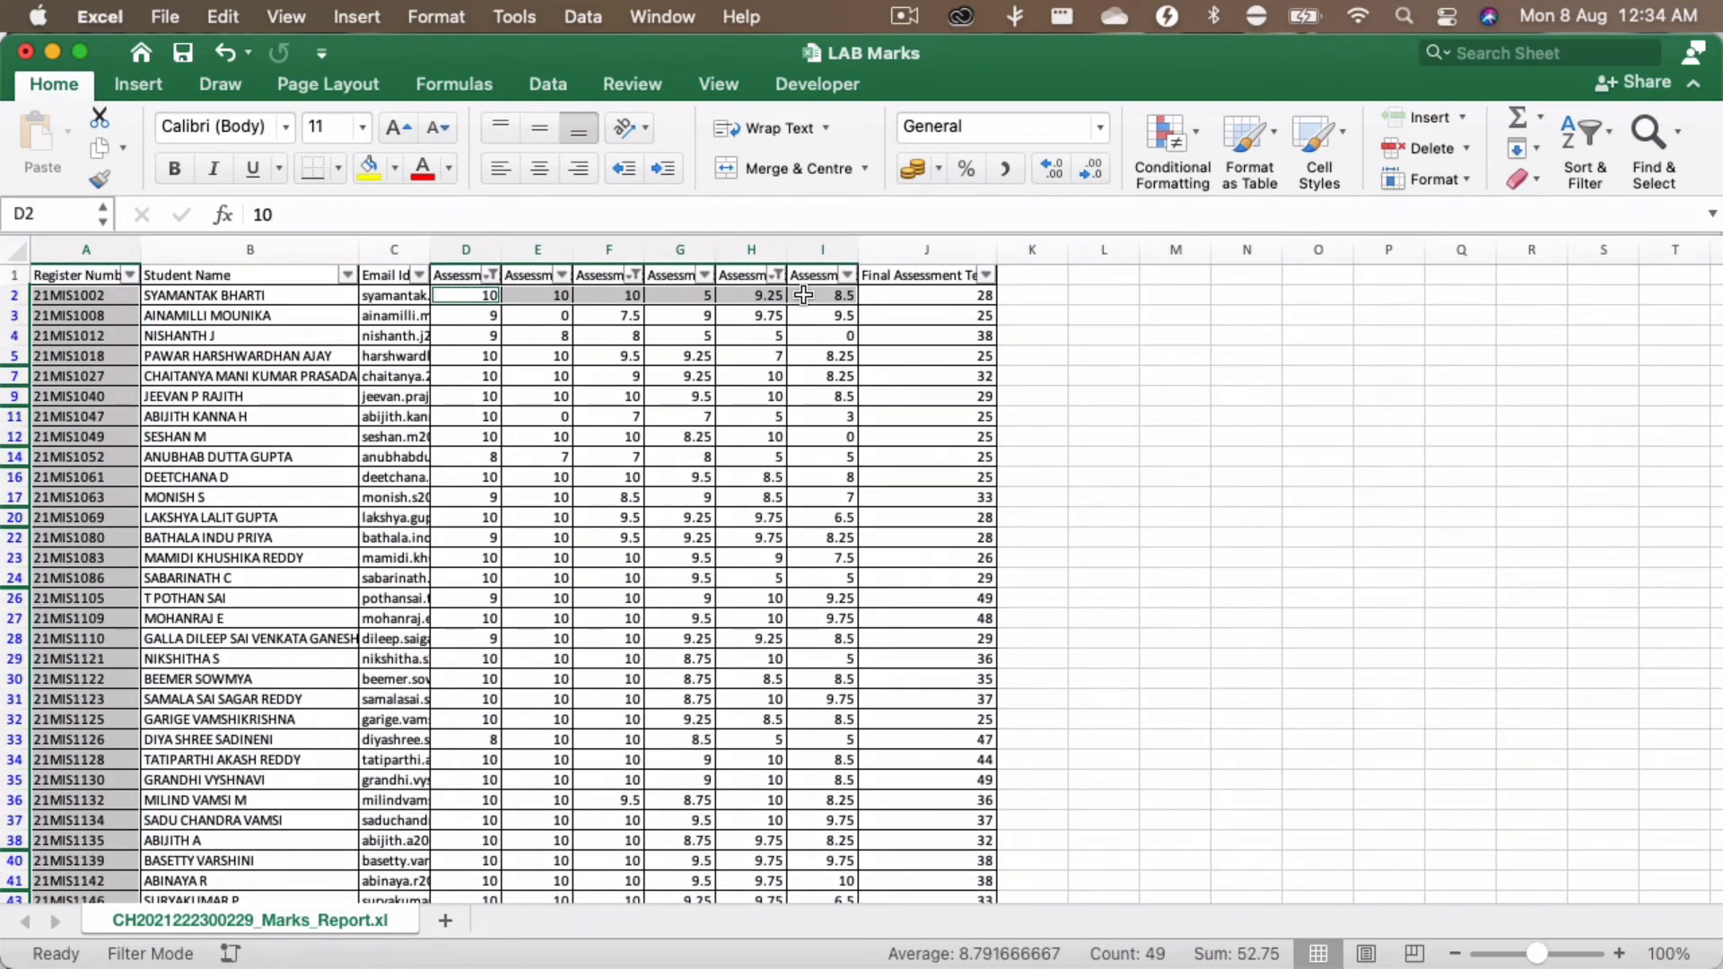
{"action": "key", "text": "super+shift+Down"}
{"action": "key", "text": "super+c"}
{"action": "scroll", "coordinate": [803, 294], "scroll_direction": "up", "scroll_amount": 5}
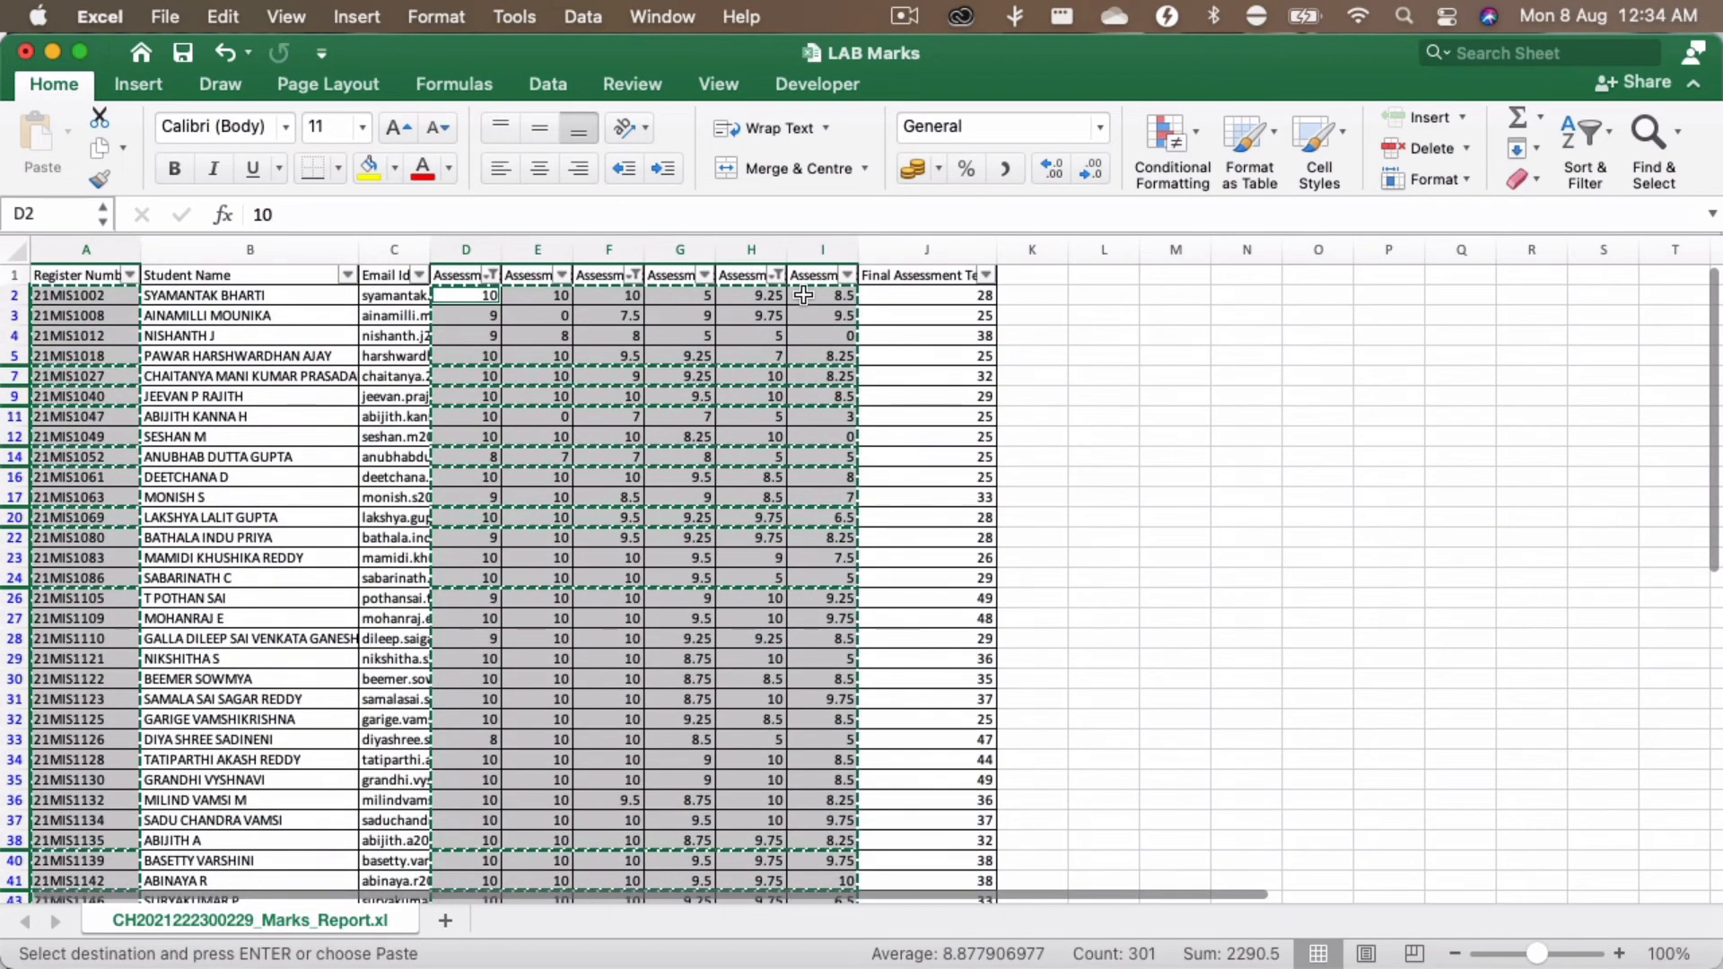
Step: Paste the copied register numbers and six assessment marks as values into the LAB marks template, starting at cell B2, and check the filled rows
{"action": "key", "text": "super+grave"}
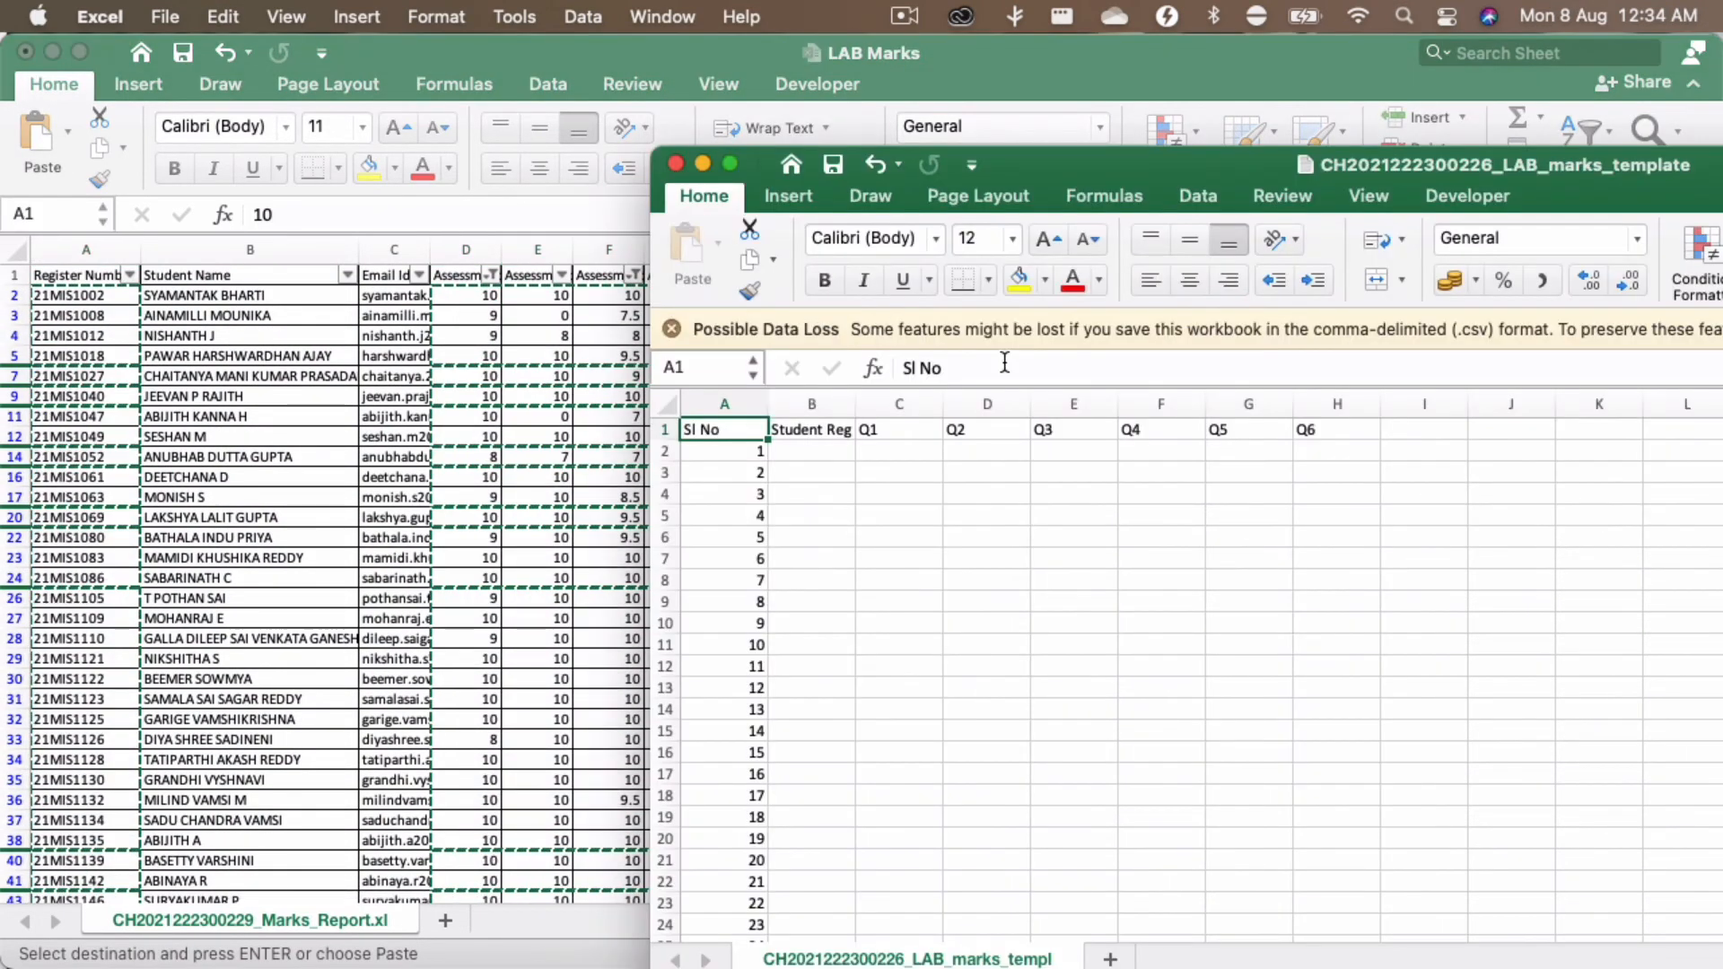
{"action": "left_click", "coordinate": [811, 452]}
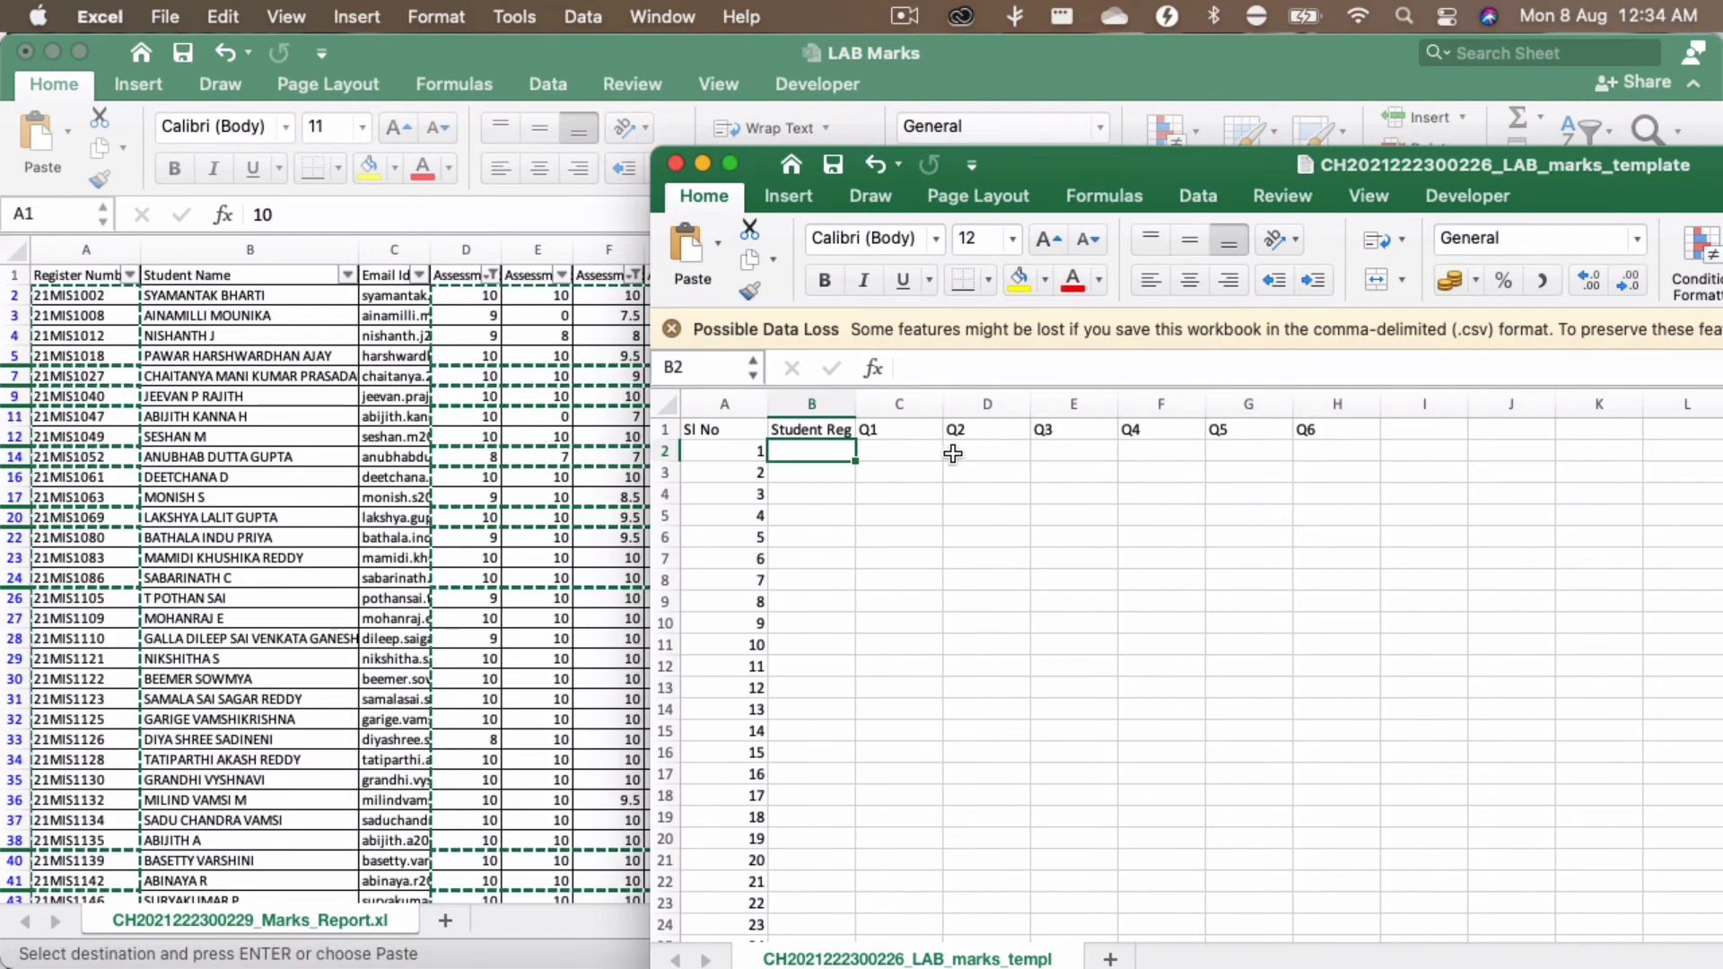
{"action": "right_click", "coordinate": [822, 455]}
{"action": "mouse_move", "coordinate": [987, 481]}
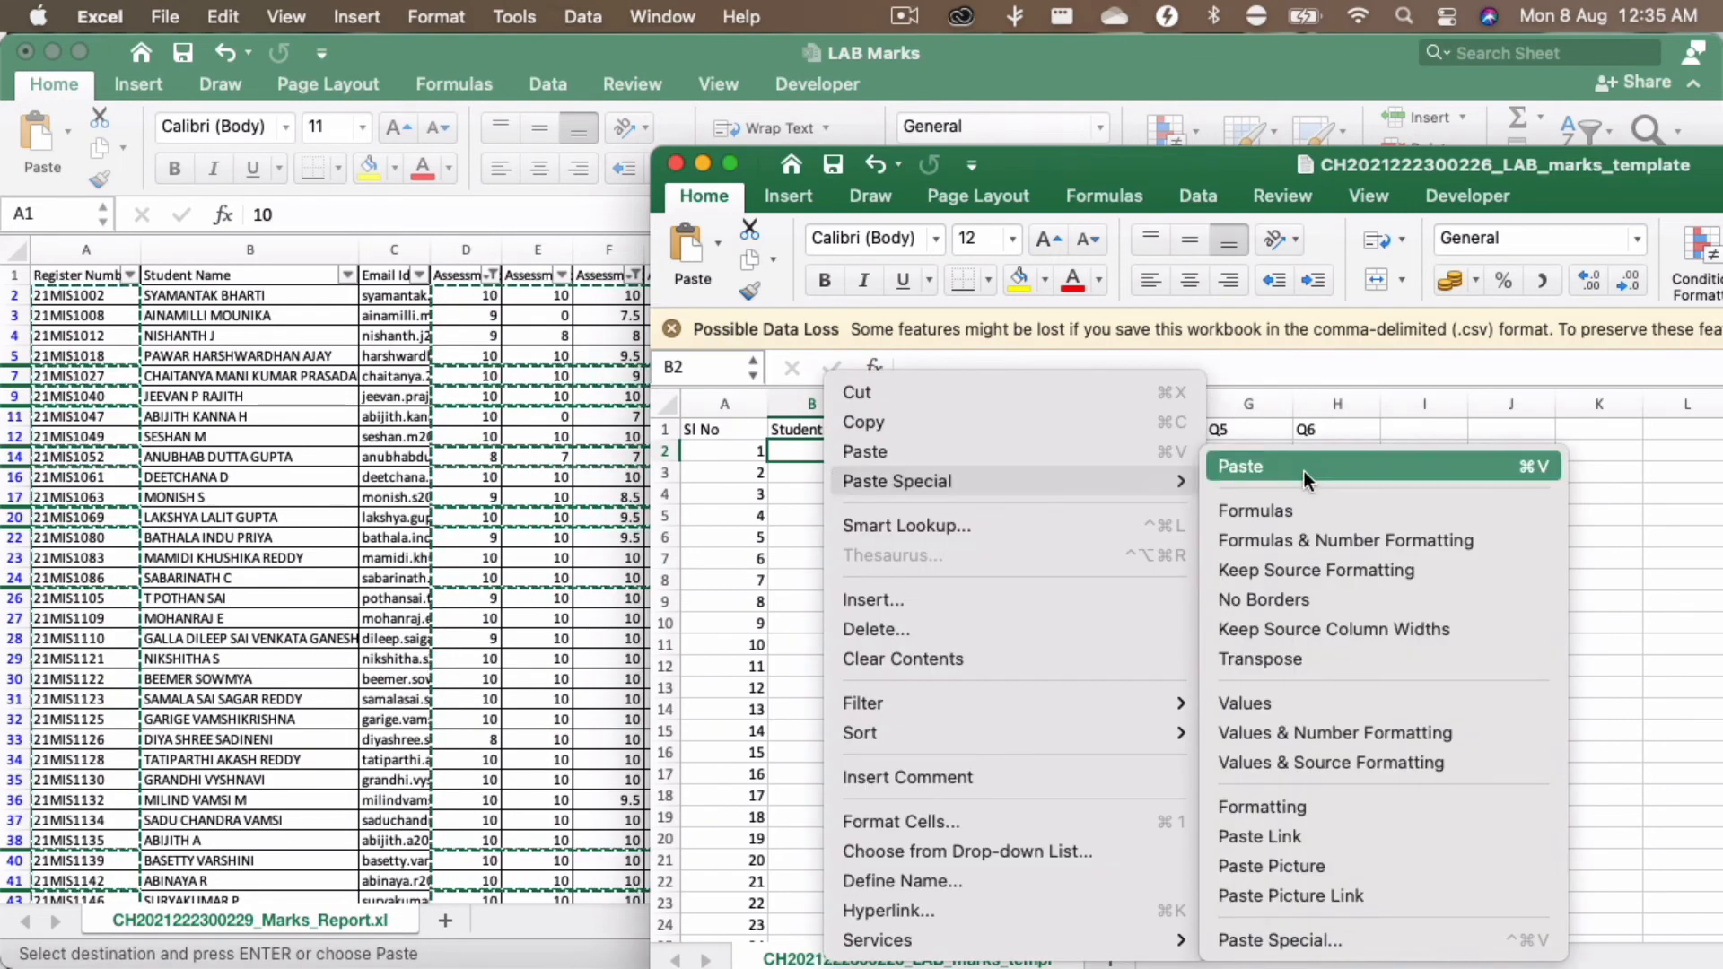
{"action": "left_click", "coordinate": [1249, 702]}
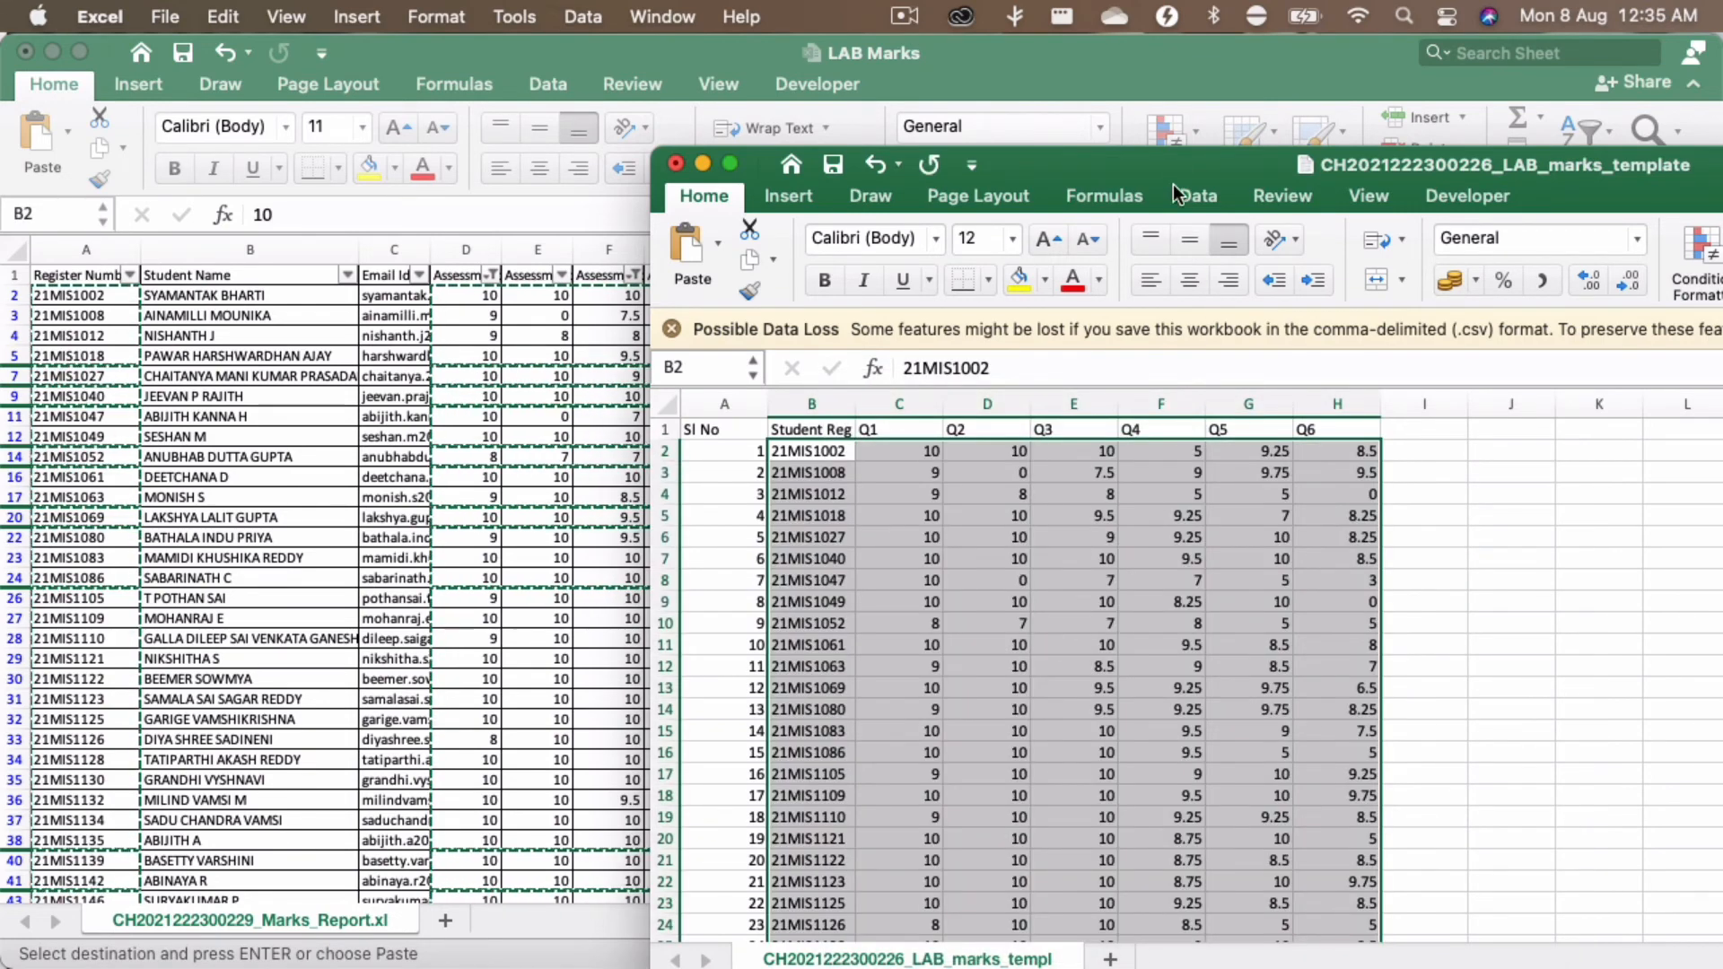
{"action": "left_click_drag", "start_coordinate": [1174, 158], "coordinate": [947, 44]}
{"action": "scroll", "coordinate": [931, 647], "scroll_direction": "down", "scroll_amount": 9}
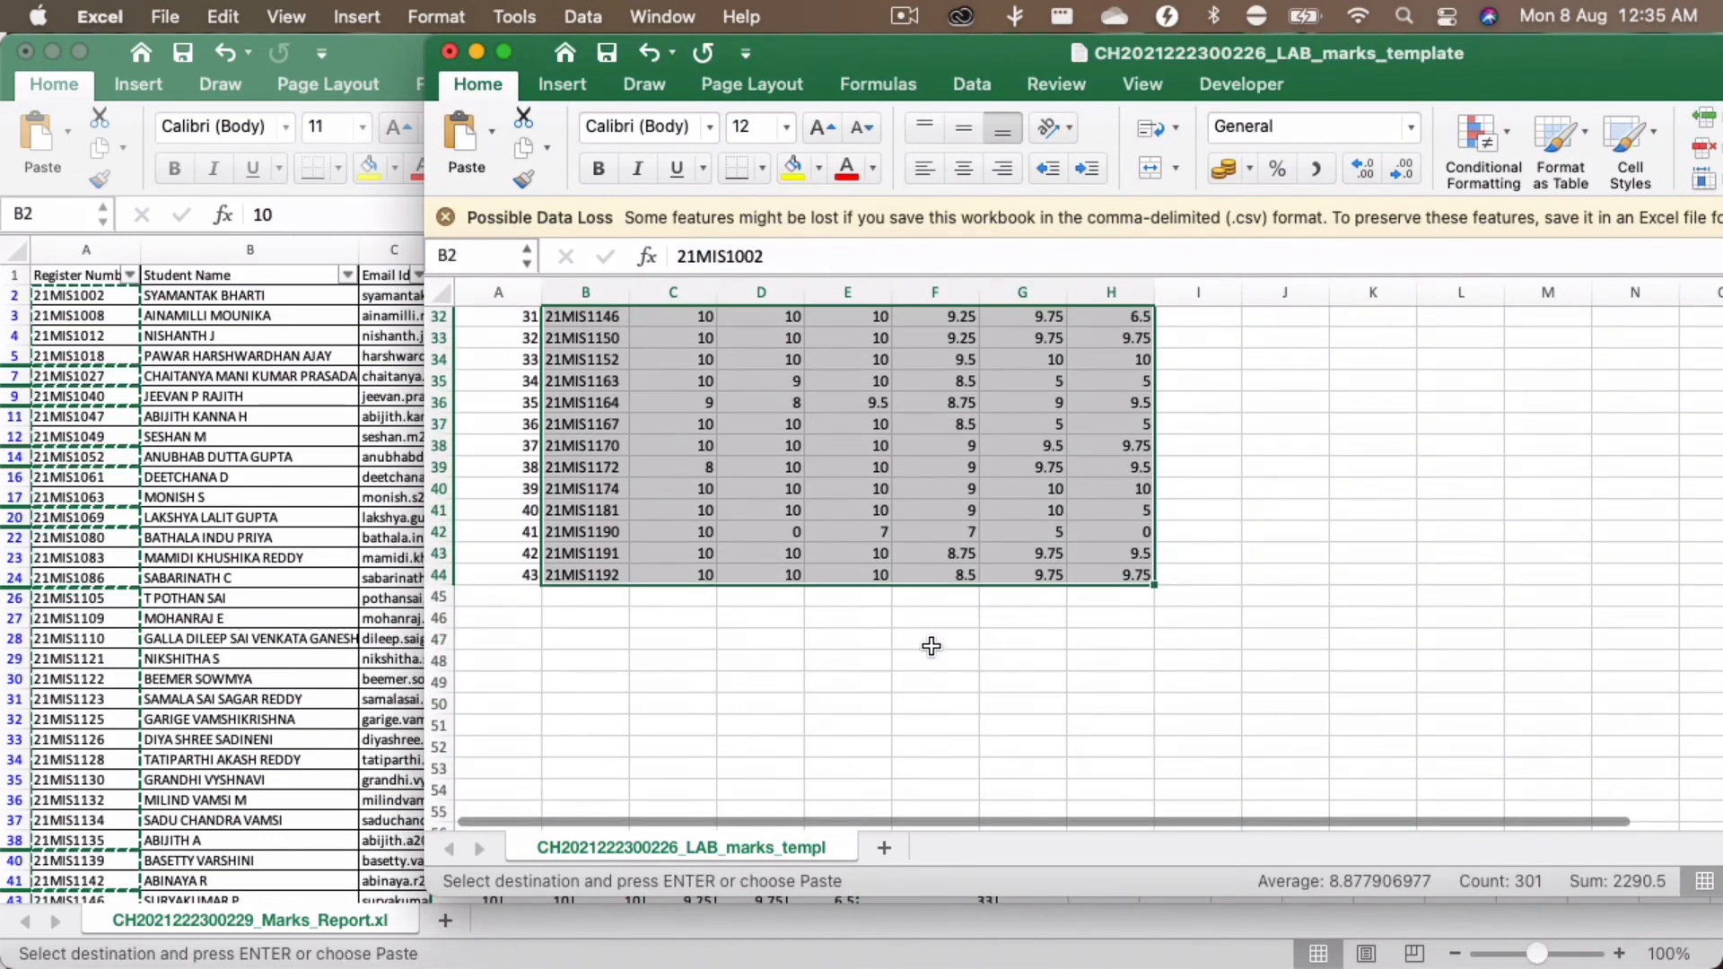
{"action": "scroll", "coordinate": [880, 596], "scroll_direction": "up", "scroll_amount": 9}
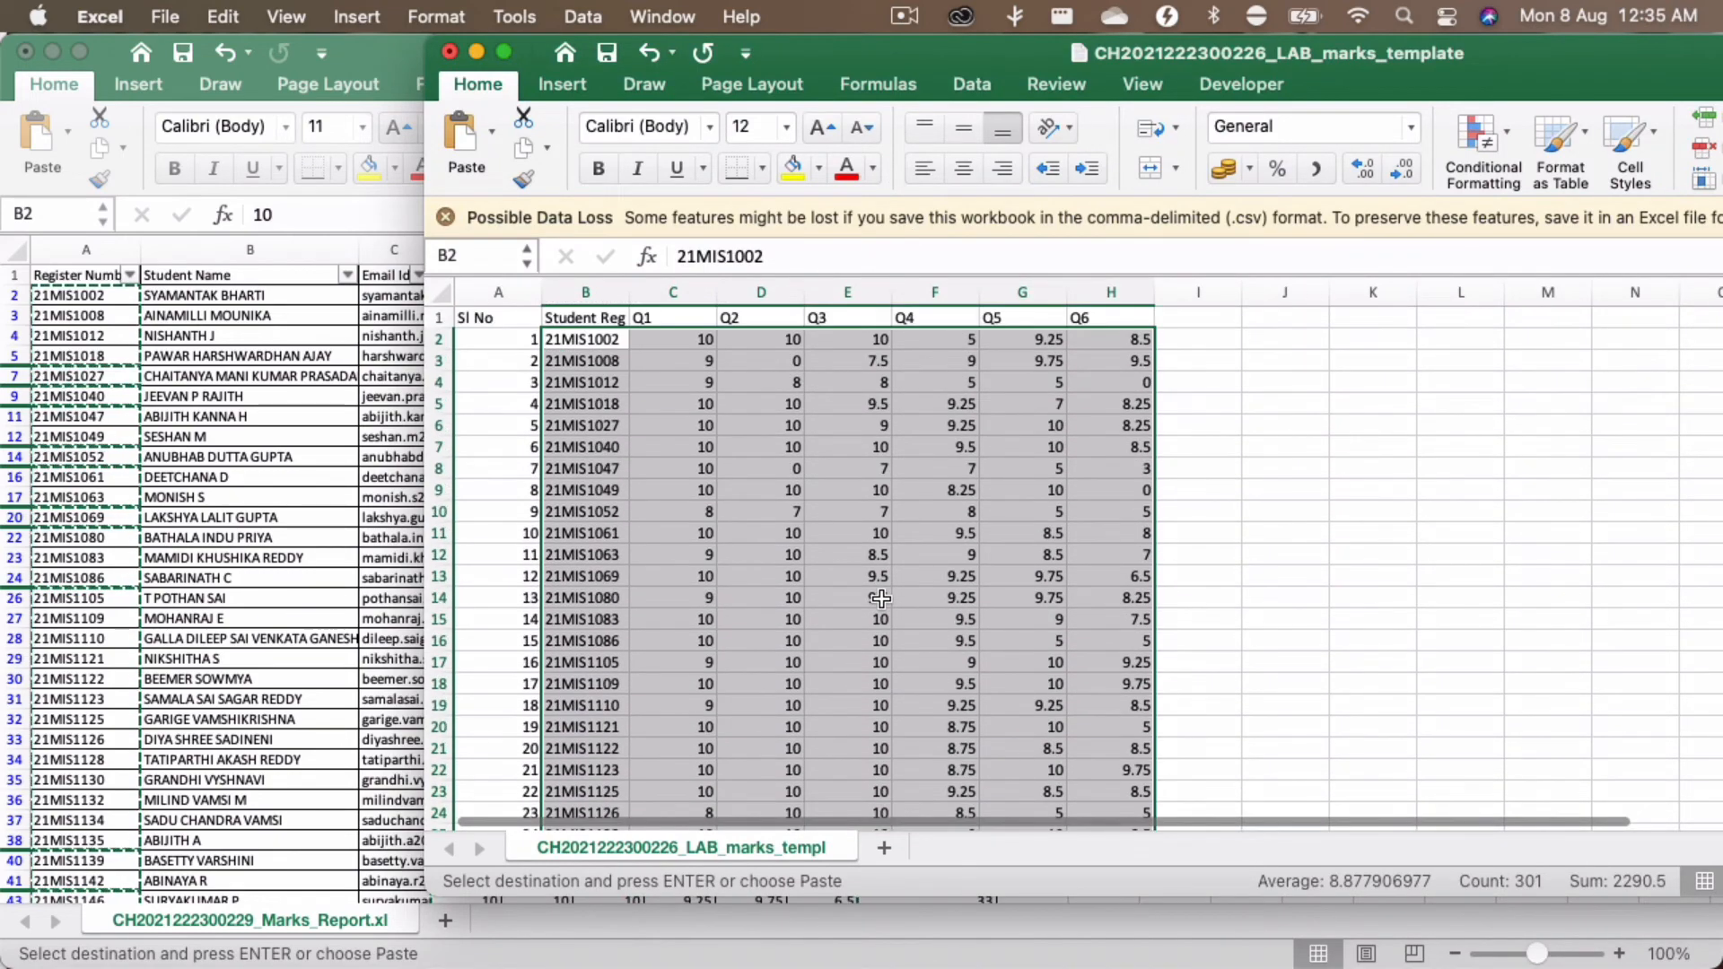
Step: Save and close the LAB marks template, and close the LAB Marks workbook without saving its changes
{"action": "key", "text": "super+s"}
{"action": "key", "text": "super+w"}
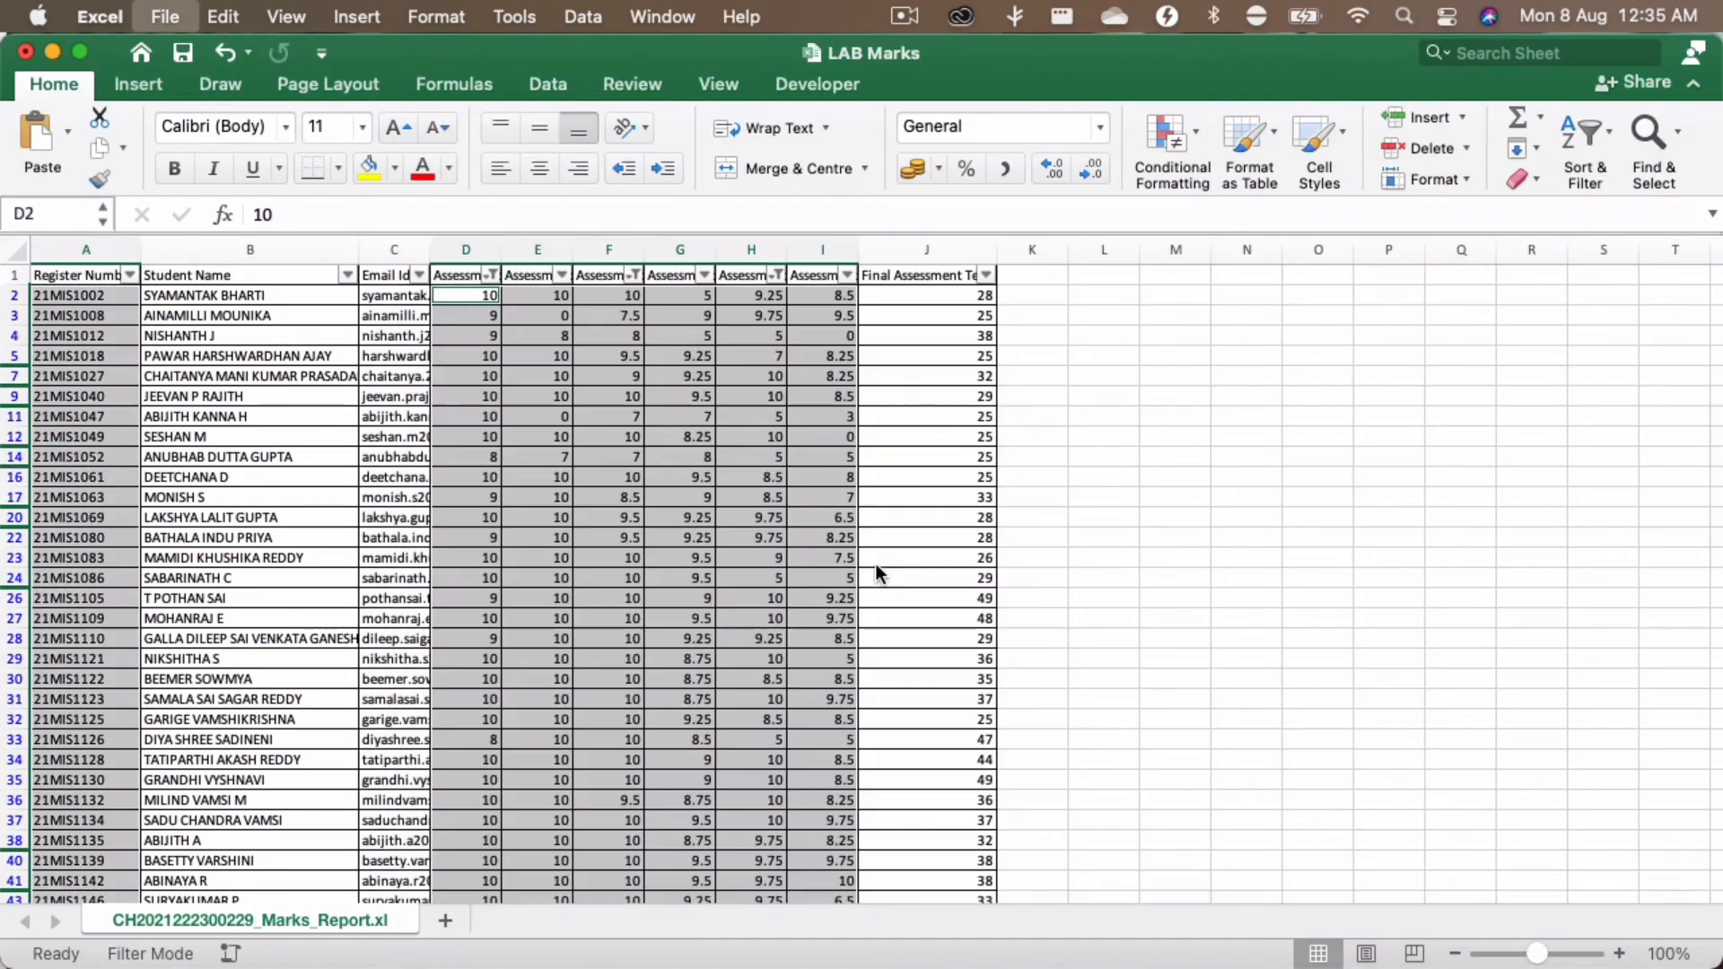
{"action": "key", "text": "super+w"}
{"action": "left_click", "coordinate": [866, 607]}
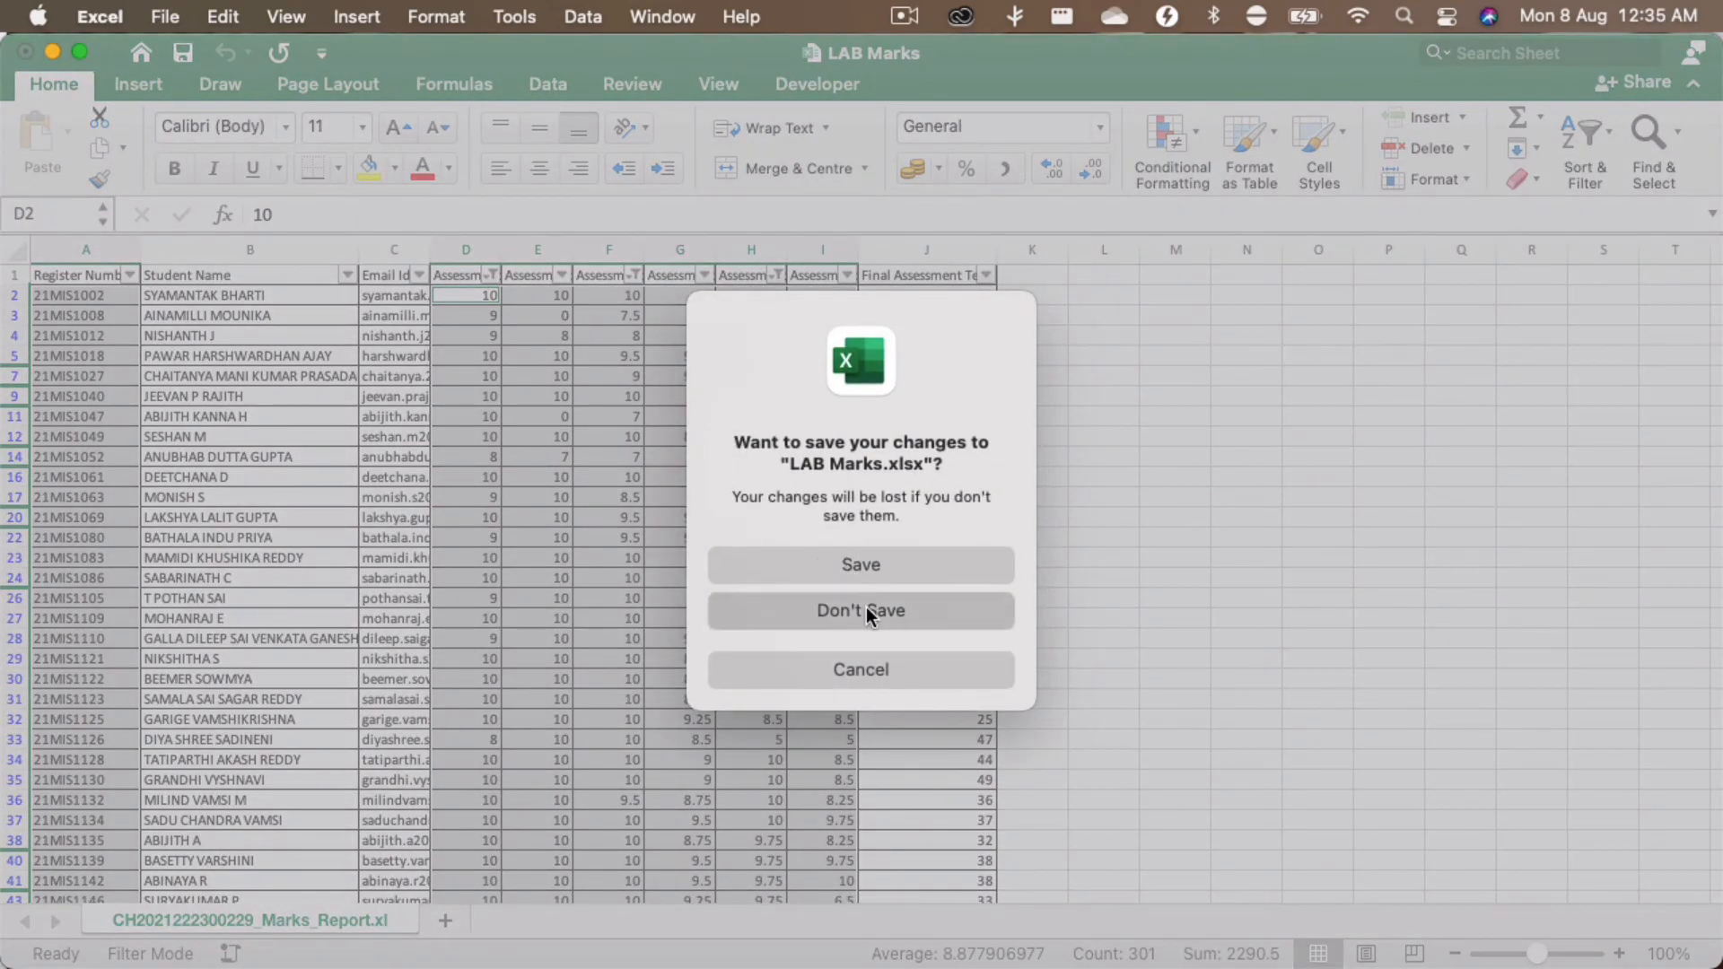
{"action": "key", "text": "super+Tab"}
{"action": "key", "text": "super+Tab"}
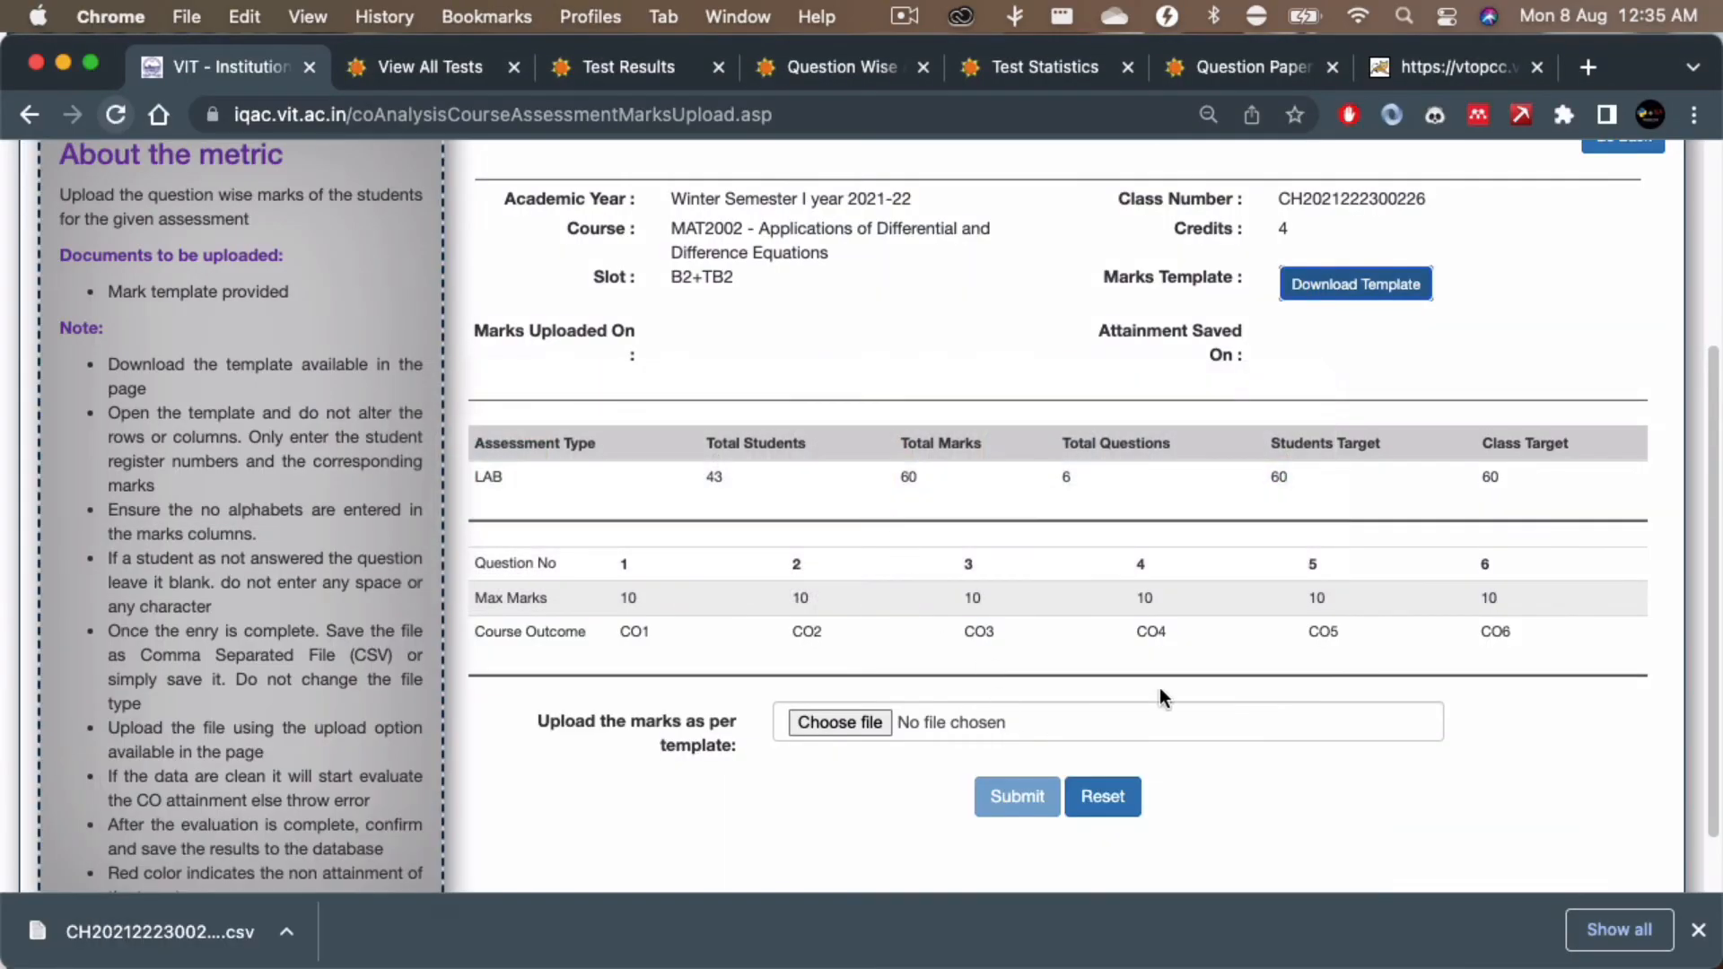
{"action": "scroll", "coordinate": [1160, 688], "scroll_direction": "down", "scroll_amount": 2}
{"action": "left_click", "coordinate": [853, 646]}
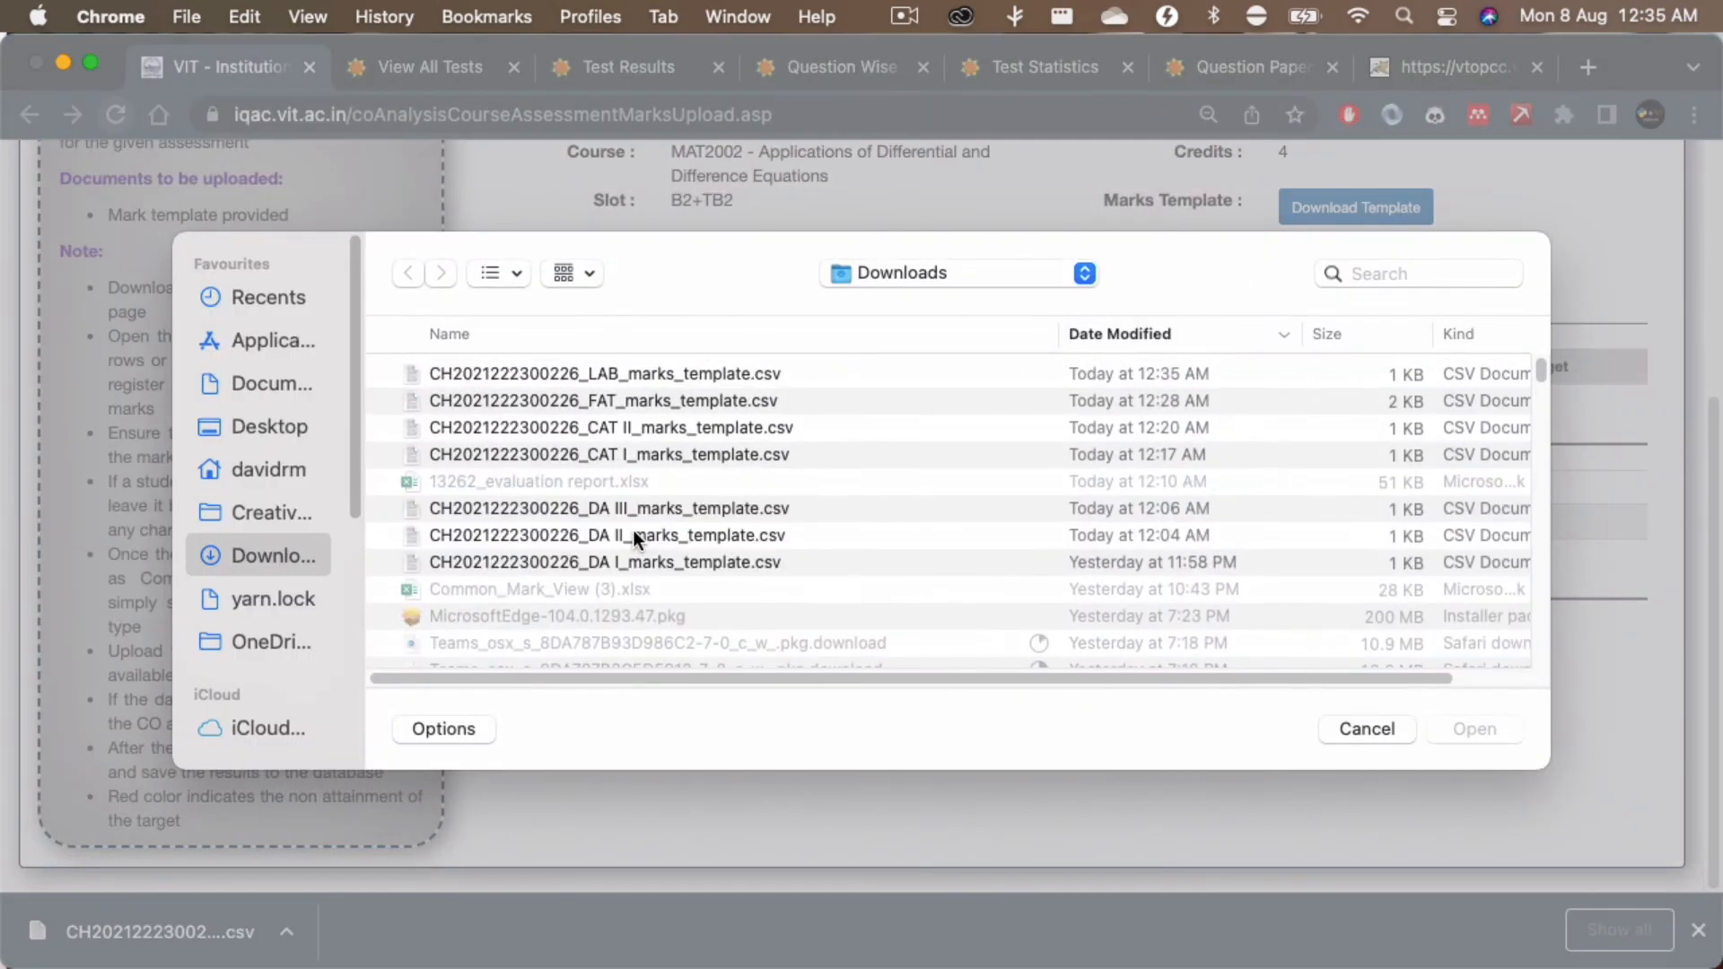
{"action": "left_click", "coordinate": [643, 375]}
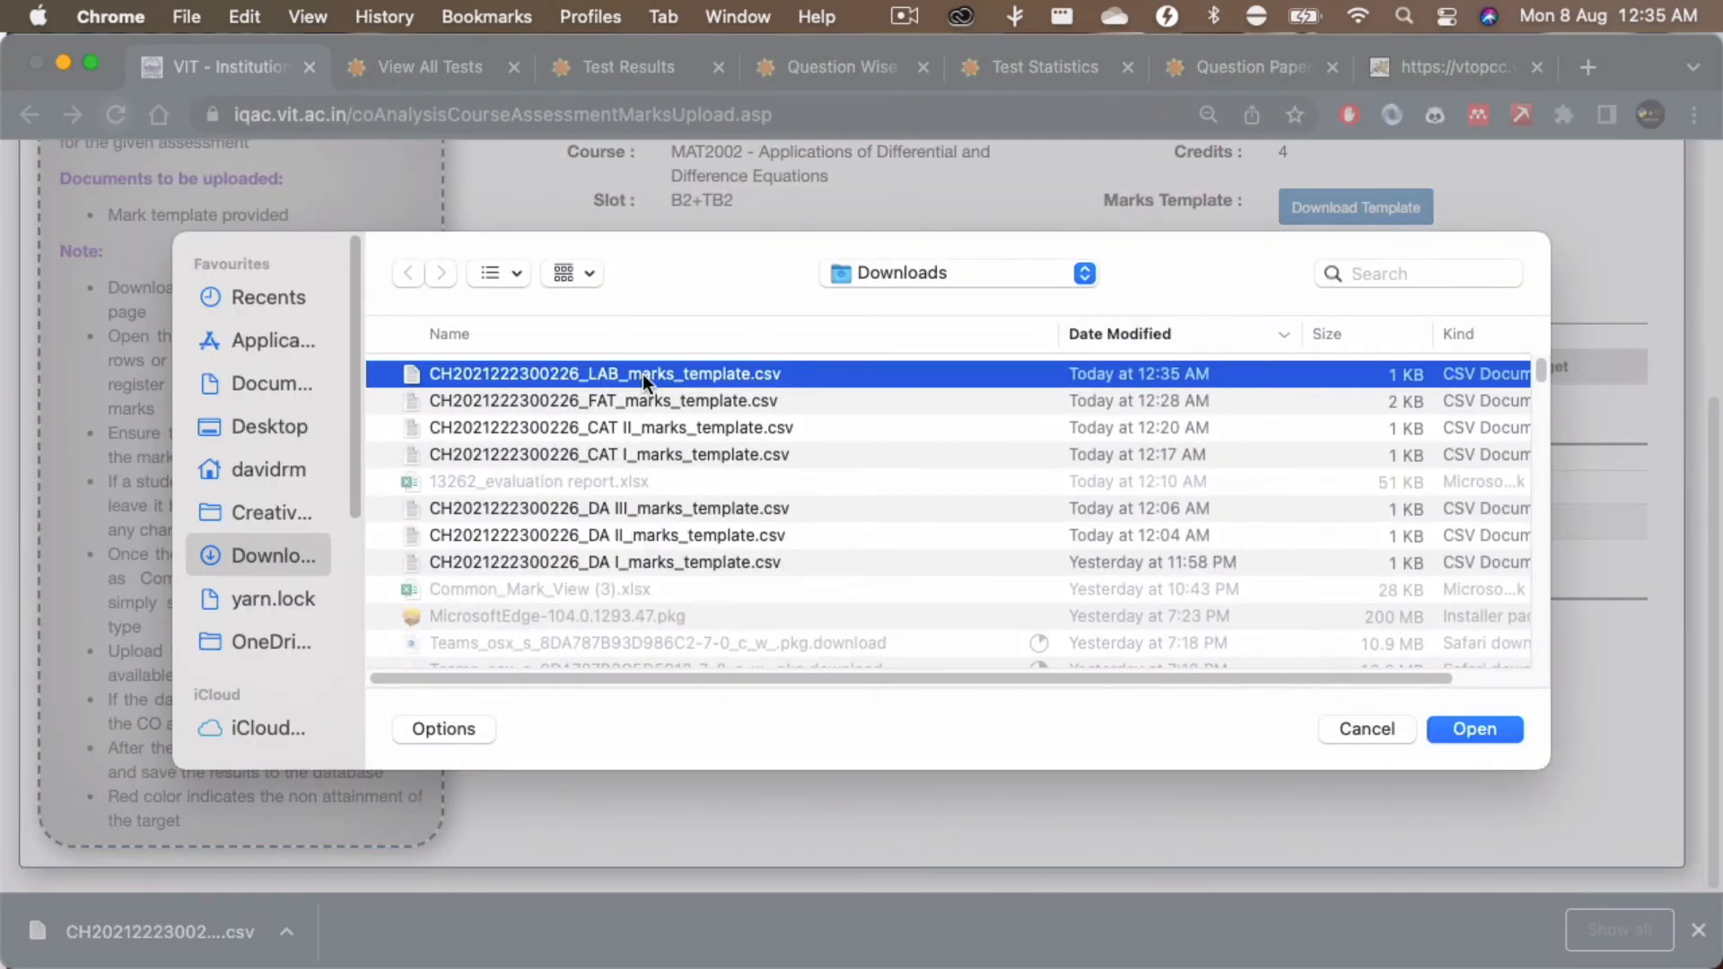
{"action": "double_click", "coordinate": [642, 373]}
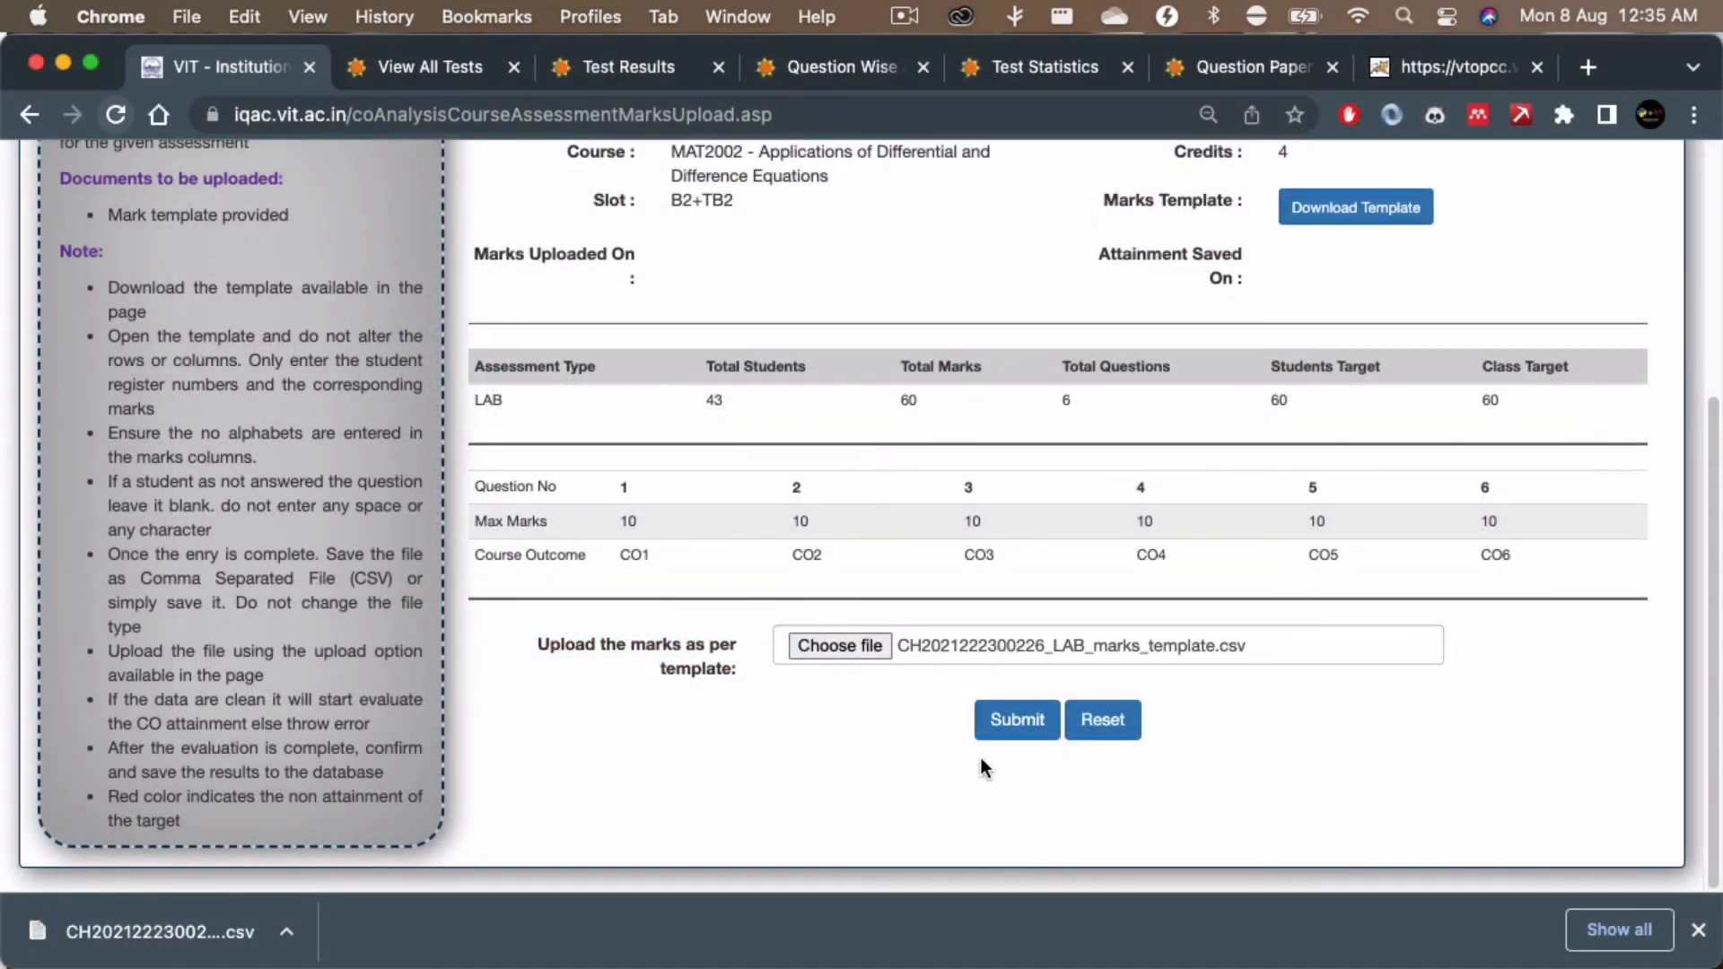
{"action": "left_click", "coordinate": [1018, 724]}
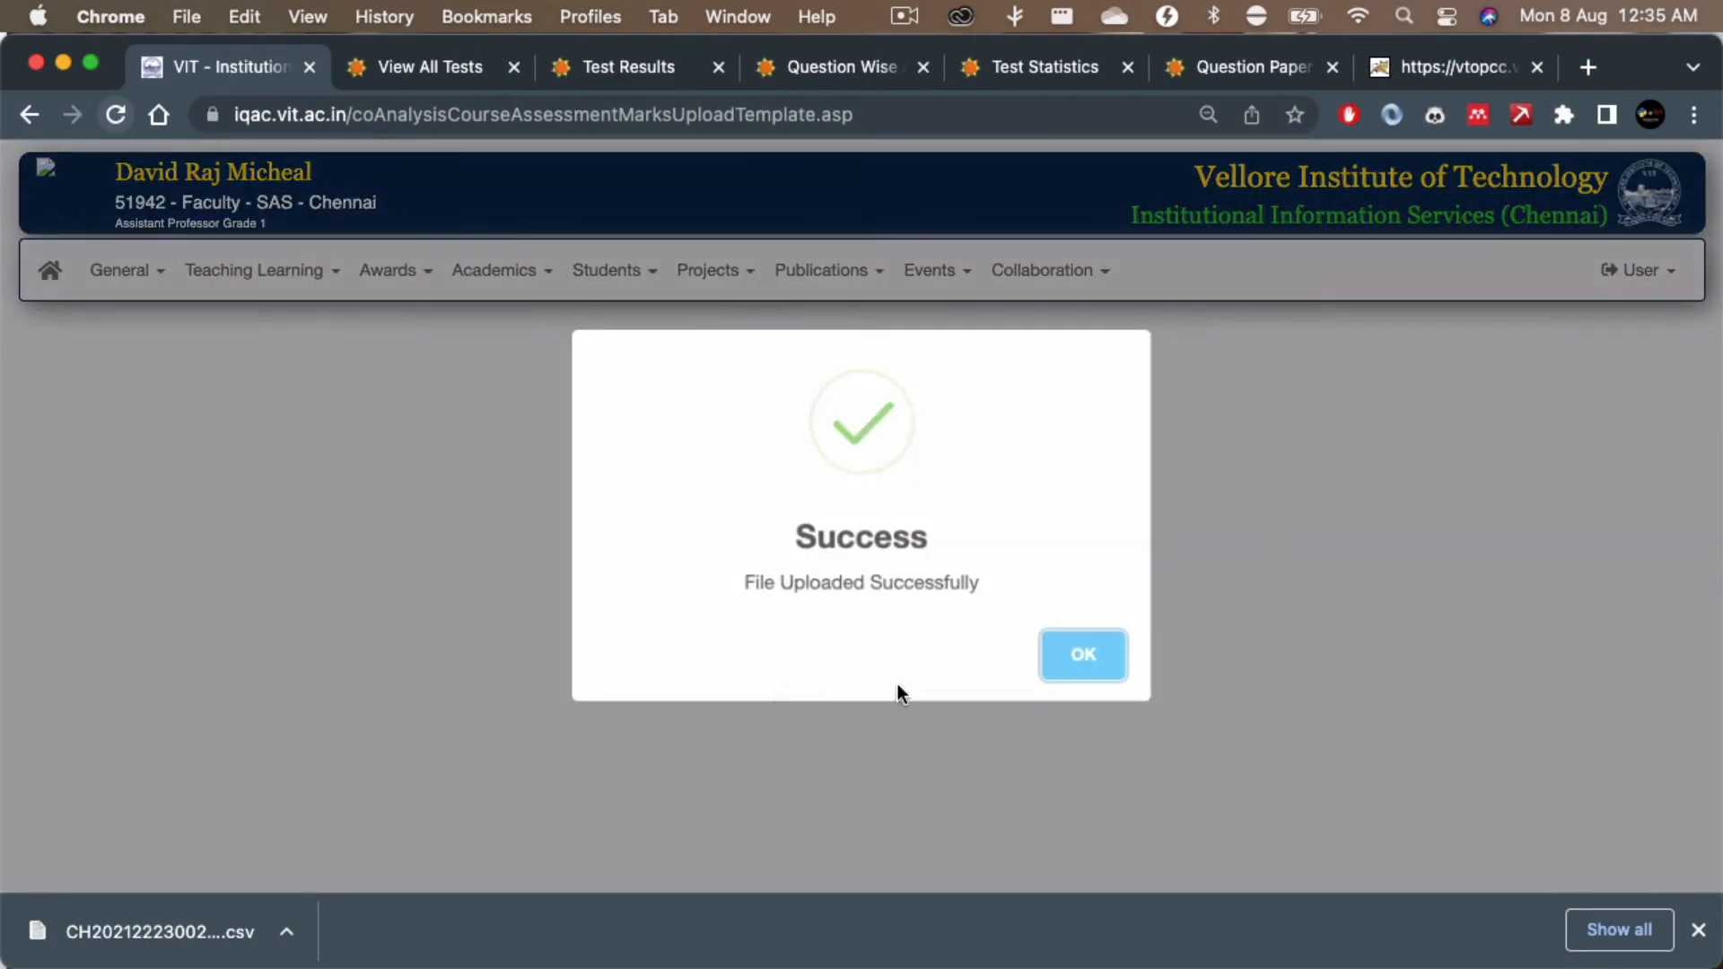
{"action": "left_click", "coordinate": [1068, 666]}
Step: Review the uploaded lab marks and course outcome attainment, and confirm and save the results
{"action": "scroll", "coordinate": [943, 687], "scroll_direction": "down", "scroll_amount": 12}
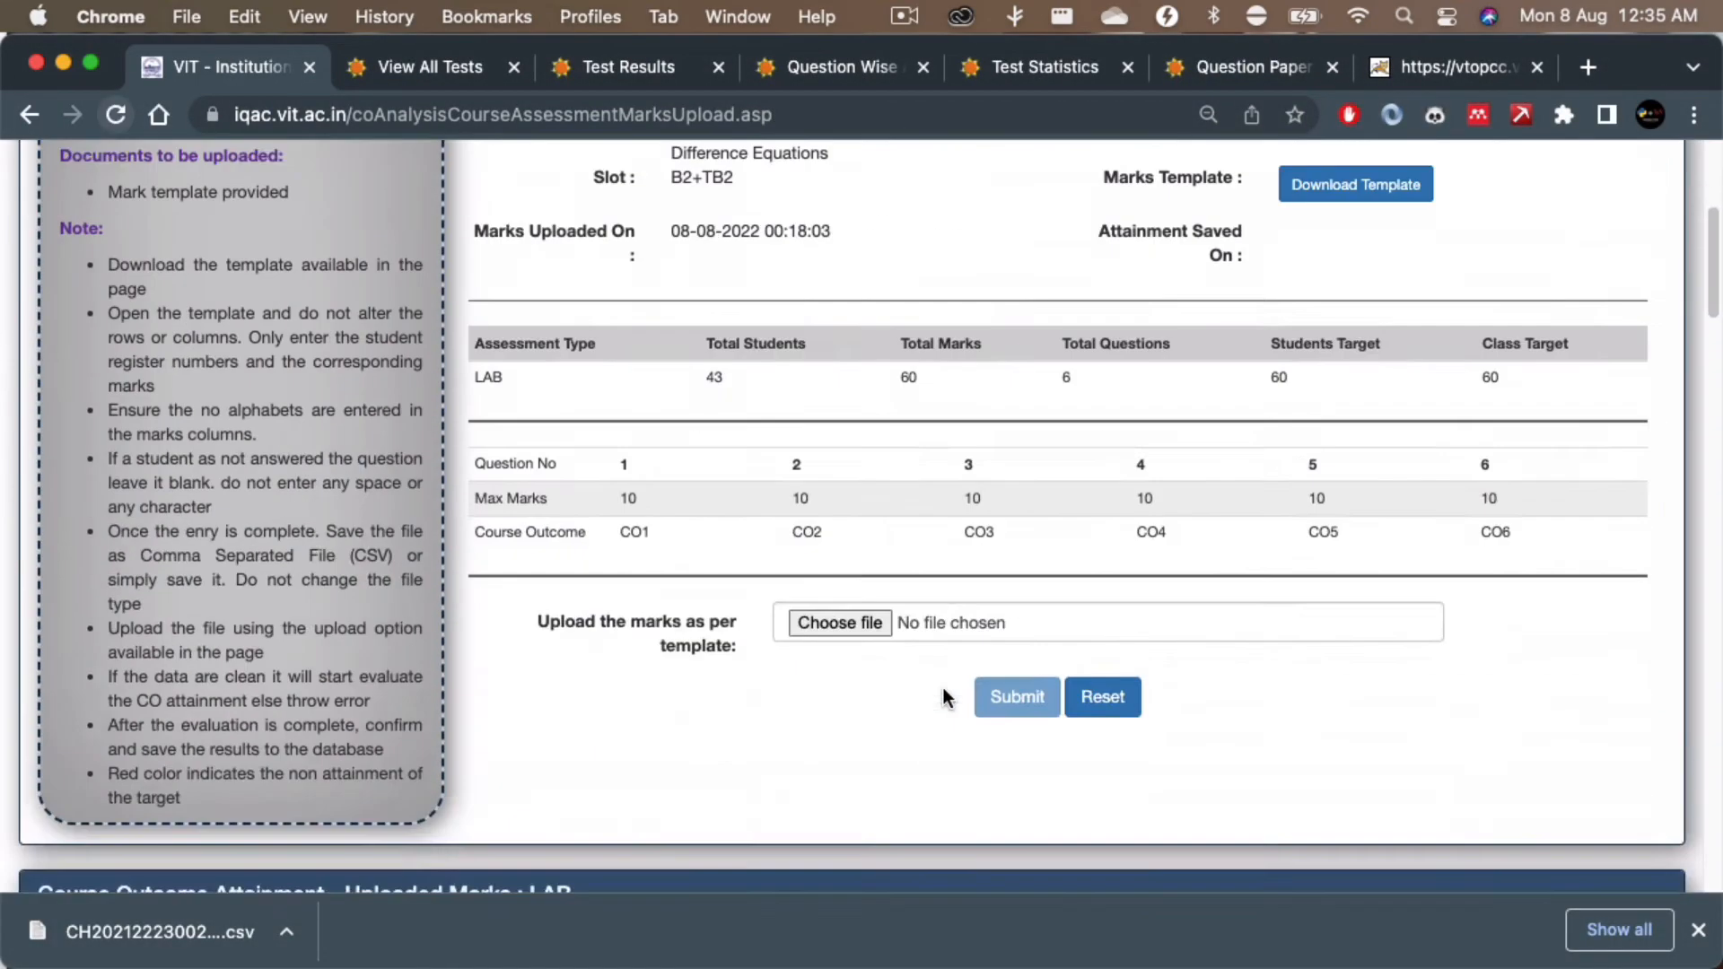
{"action": "scroll", "coordinate": [944, 689], "scroll_direction": "down", "scroll_amount": 20}
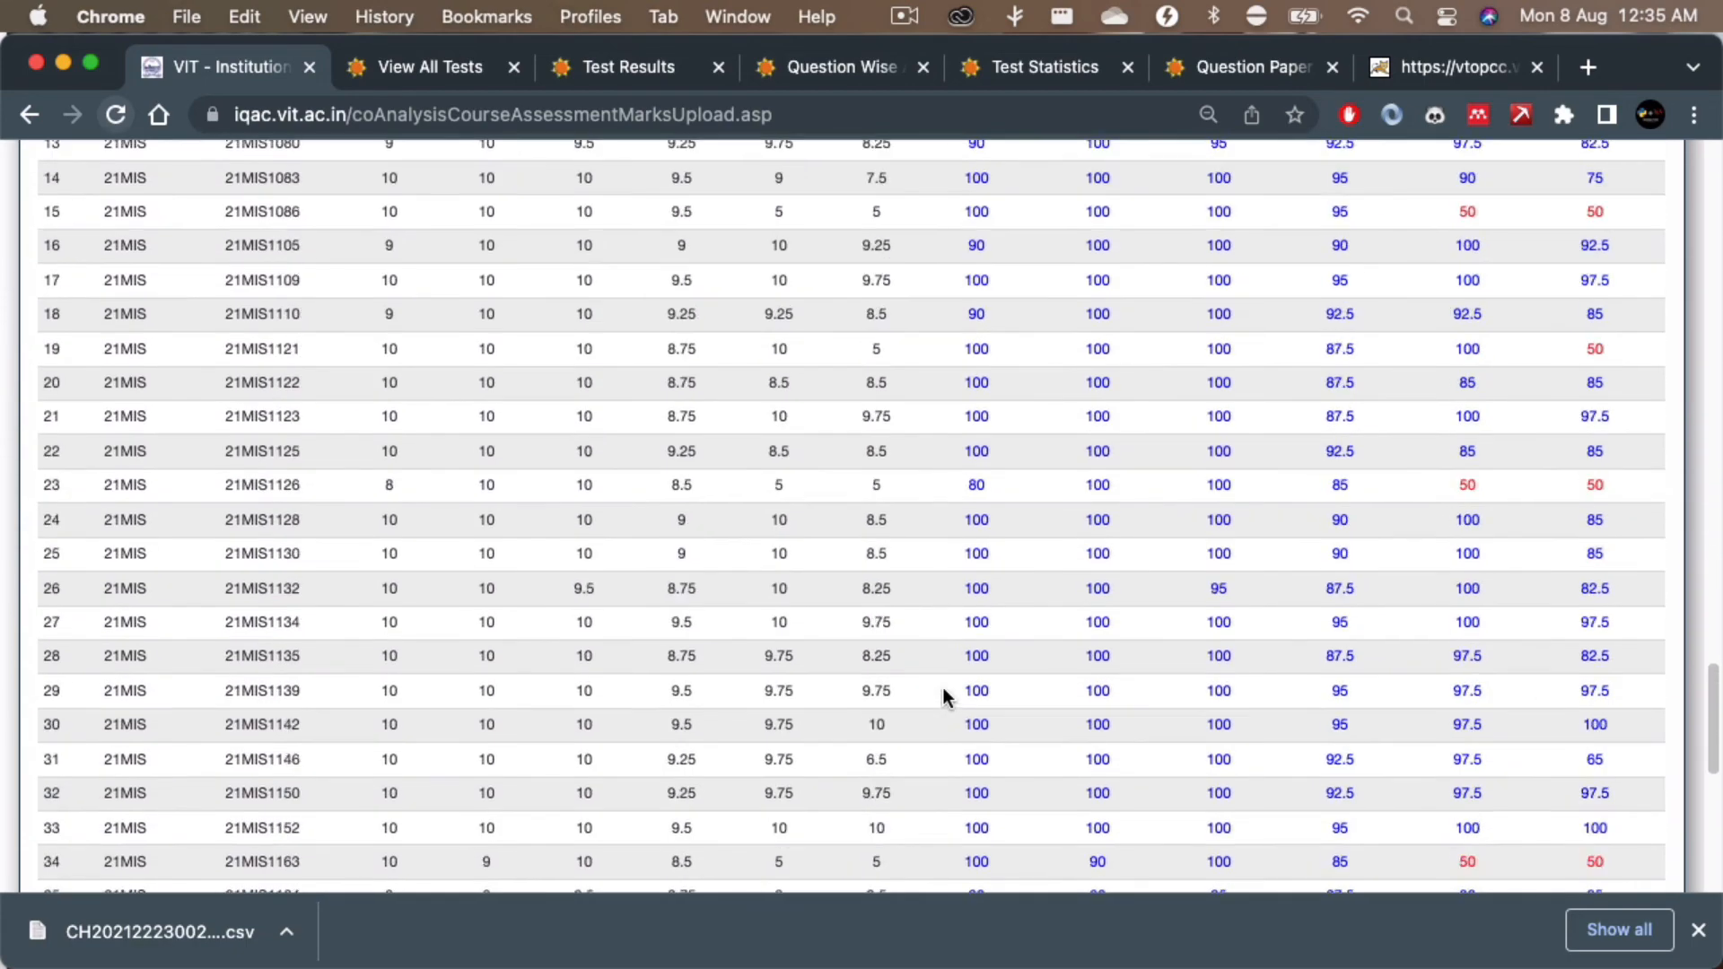
{"action": "scroll", "coordinate": [942, 693], "scroll_direction": "down", "scroll_amount": 5}
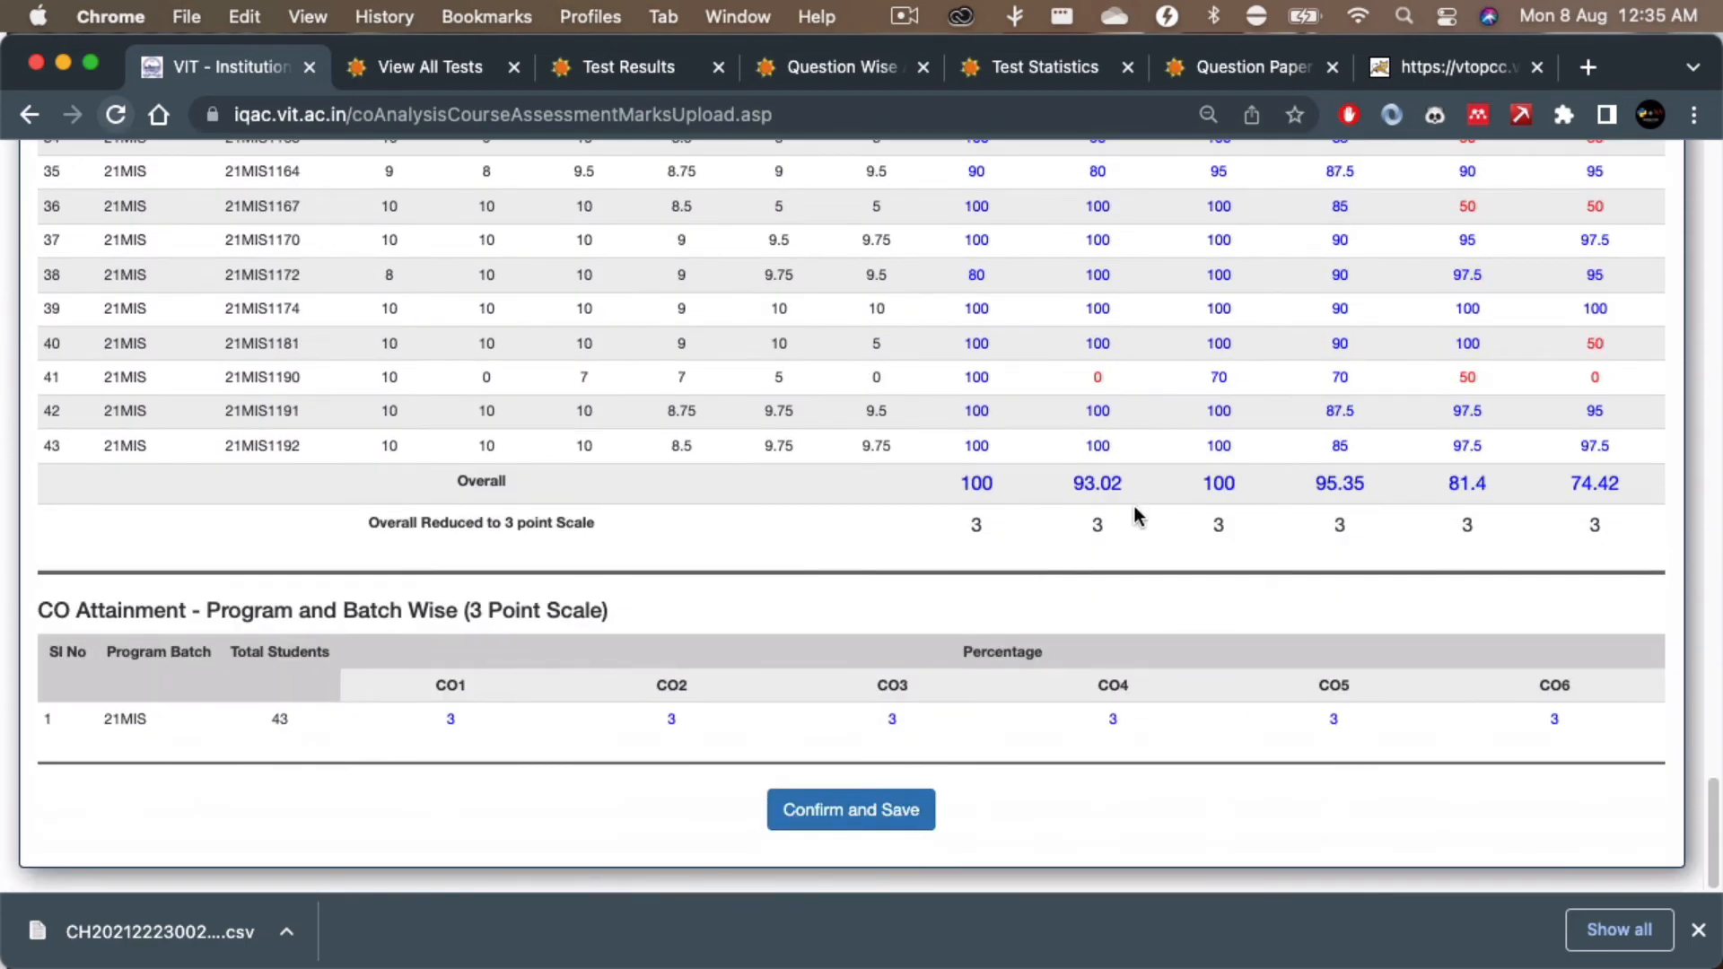
{"action": "scroll", "coordinate": [1138, 519], "scroll_direction": "up", "scroll_amount": 20}
{"action": "scroll", "coordinate": [1165, 612], "scroll_direction": "down", "scroll_amount": 20}
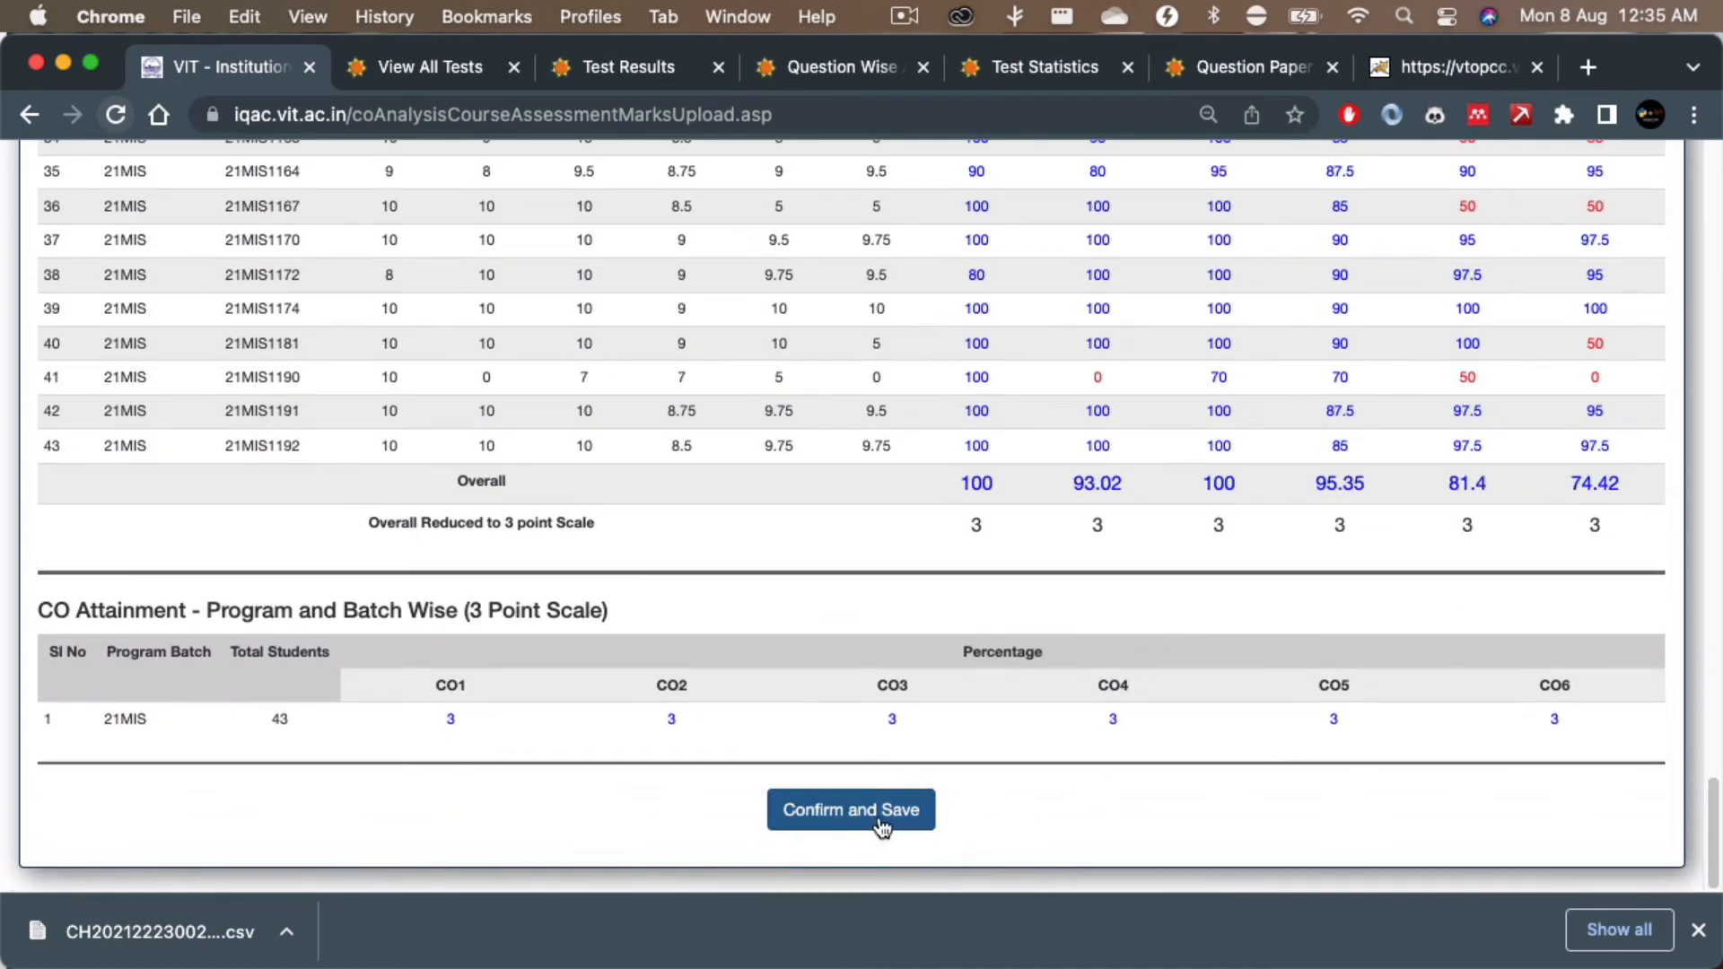
{"action": "left_click", "coordinate": [867, 824]}
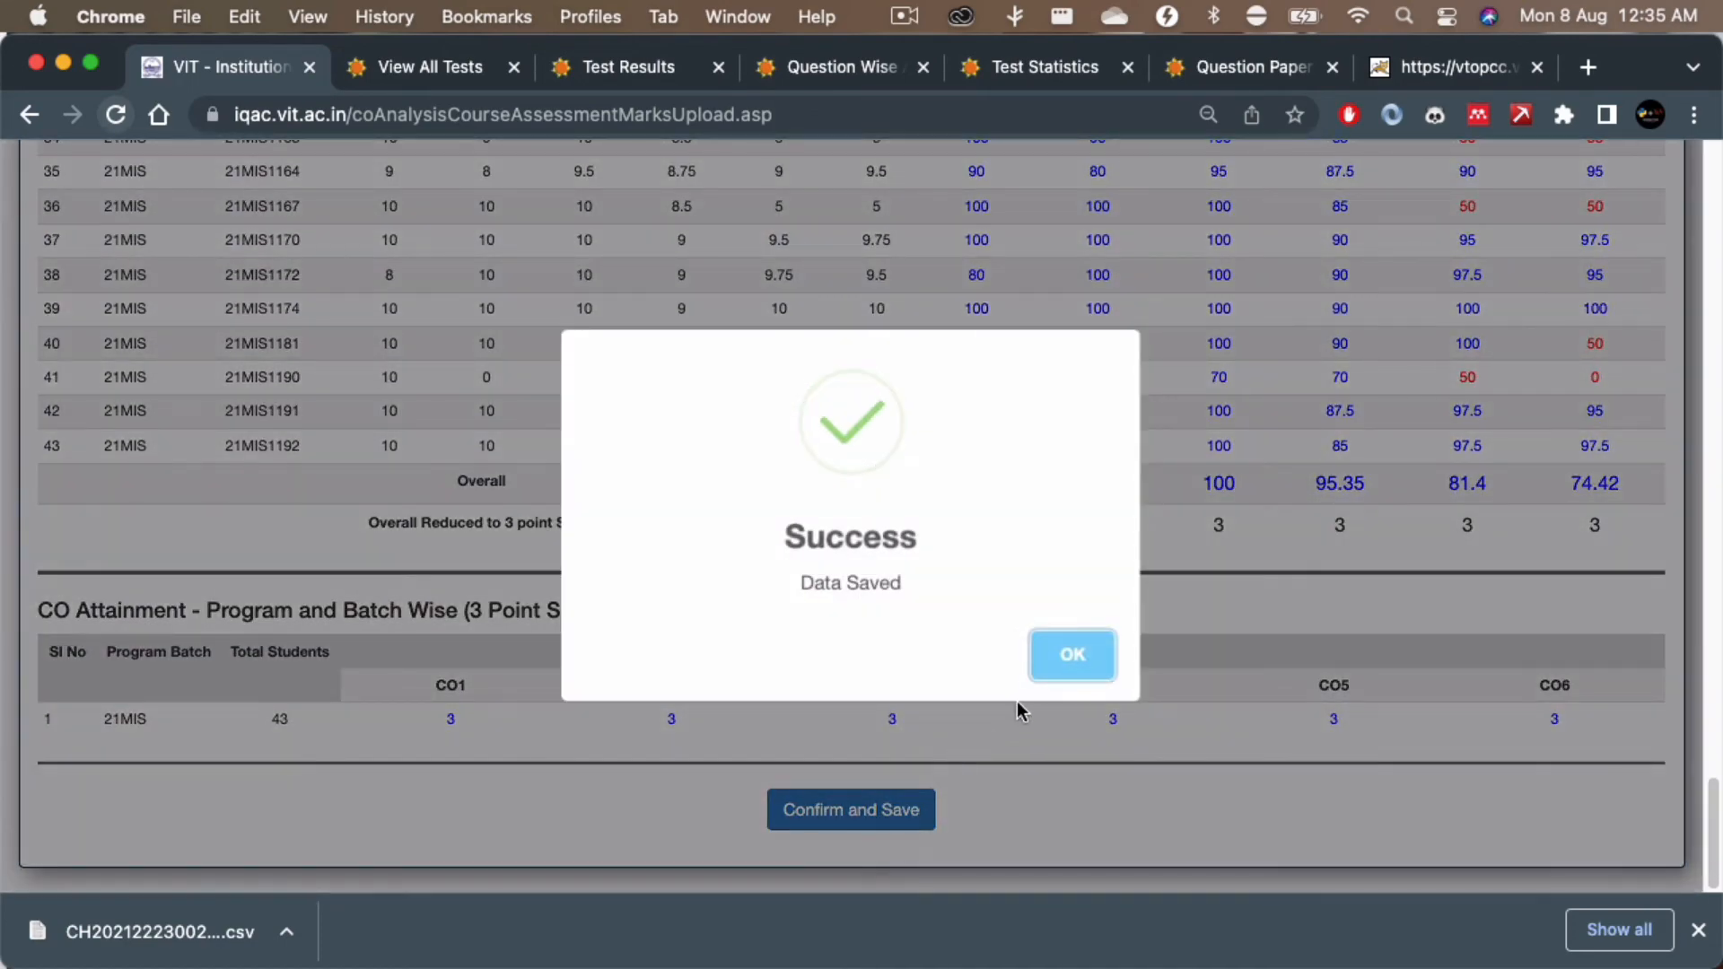
{"action": "left_click", "coordinate": [1090, 661]}
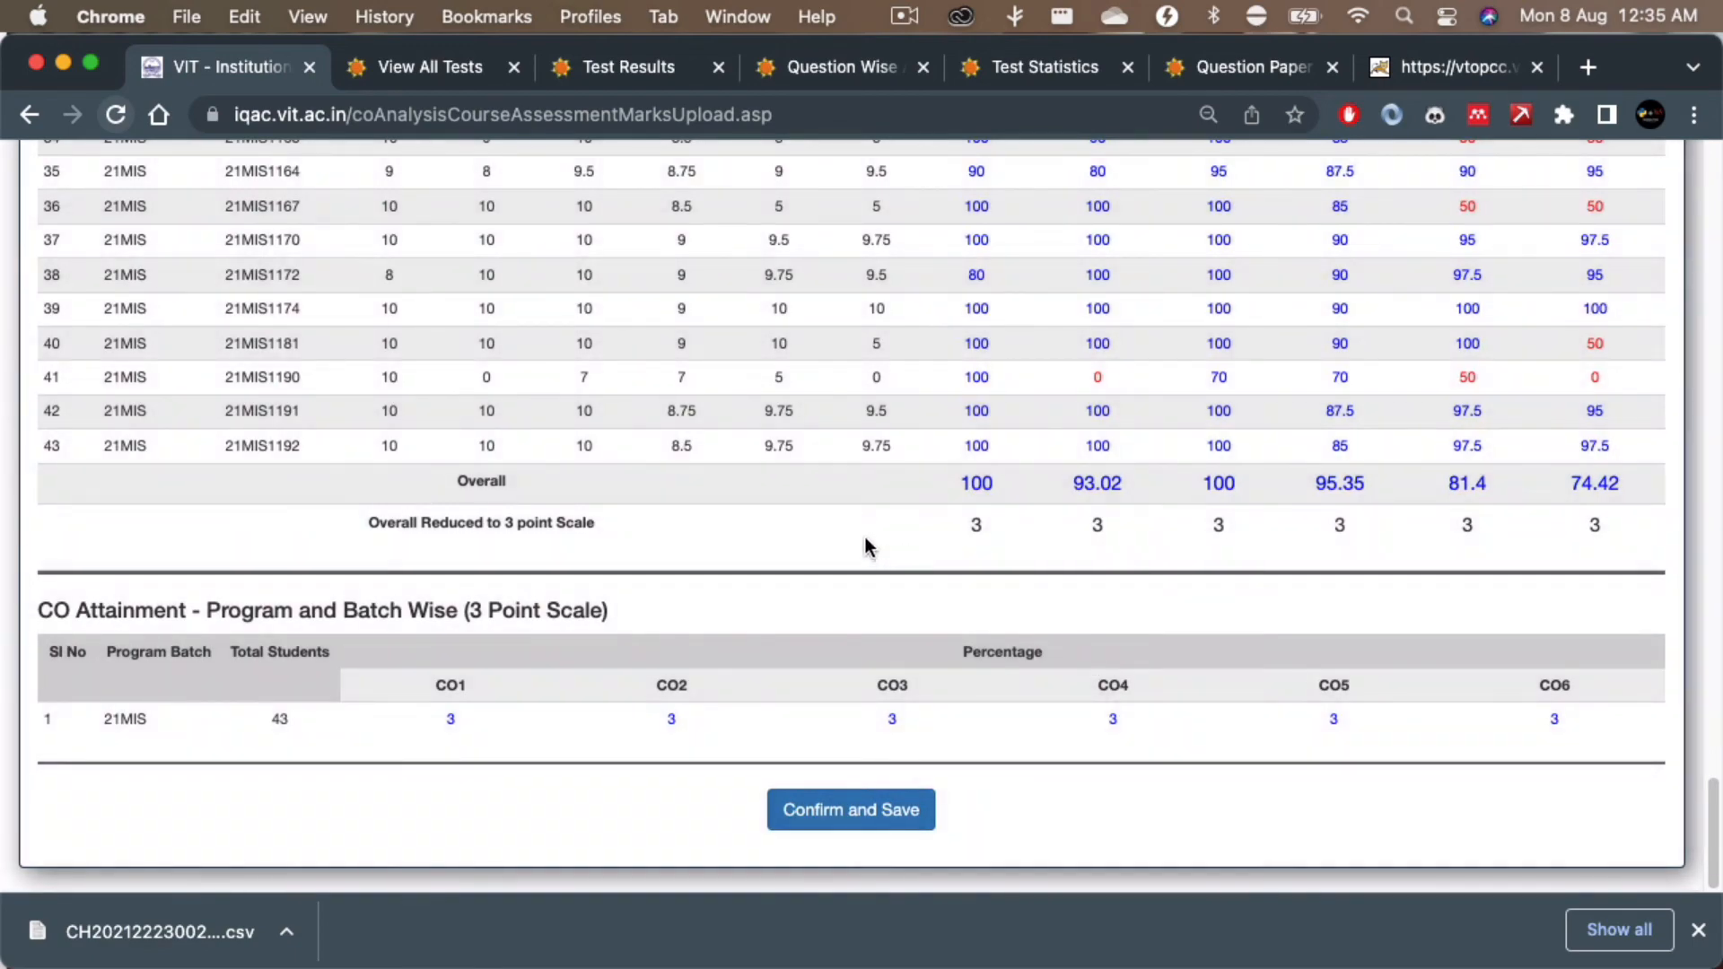
Step: Return to the assessment configuration page and set the assessment type to Lab Final Assessment Test
{"action": "scroll", "coordinate": [865, 562], "scroll_direction": "up", "scroll_amount": 15}
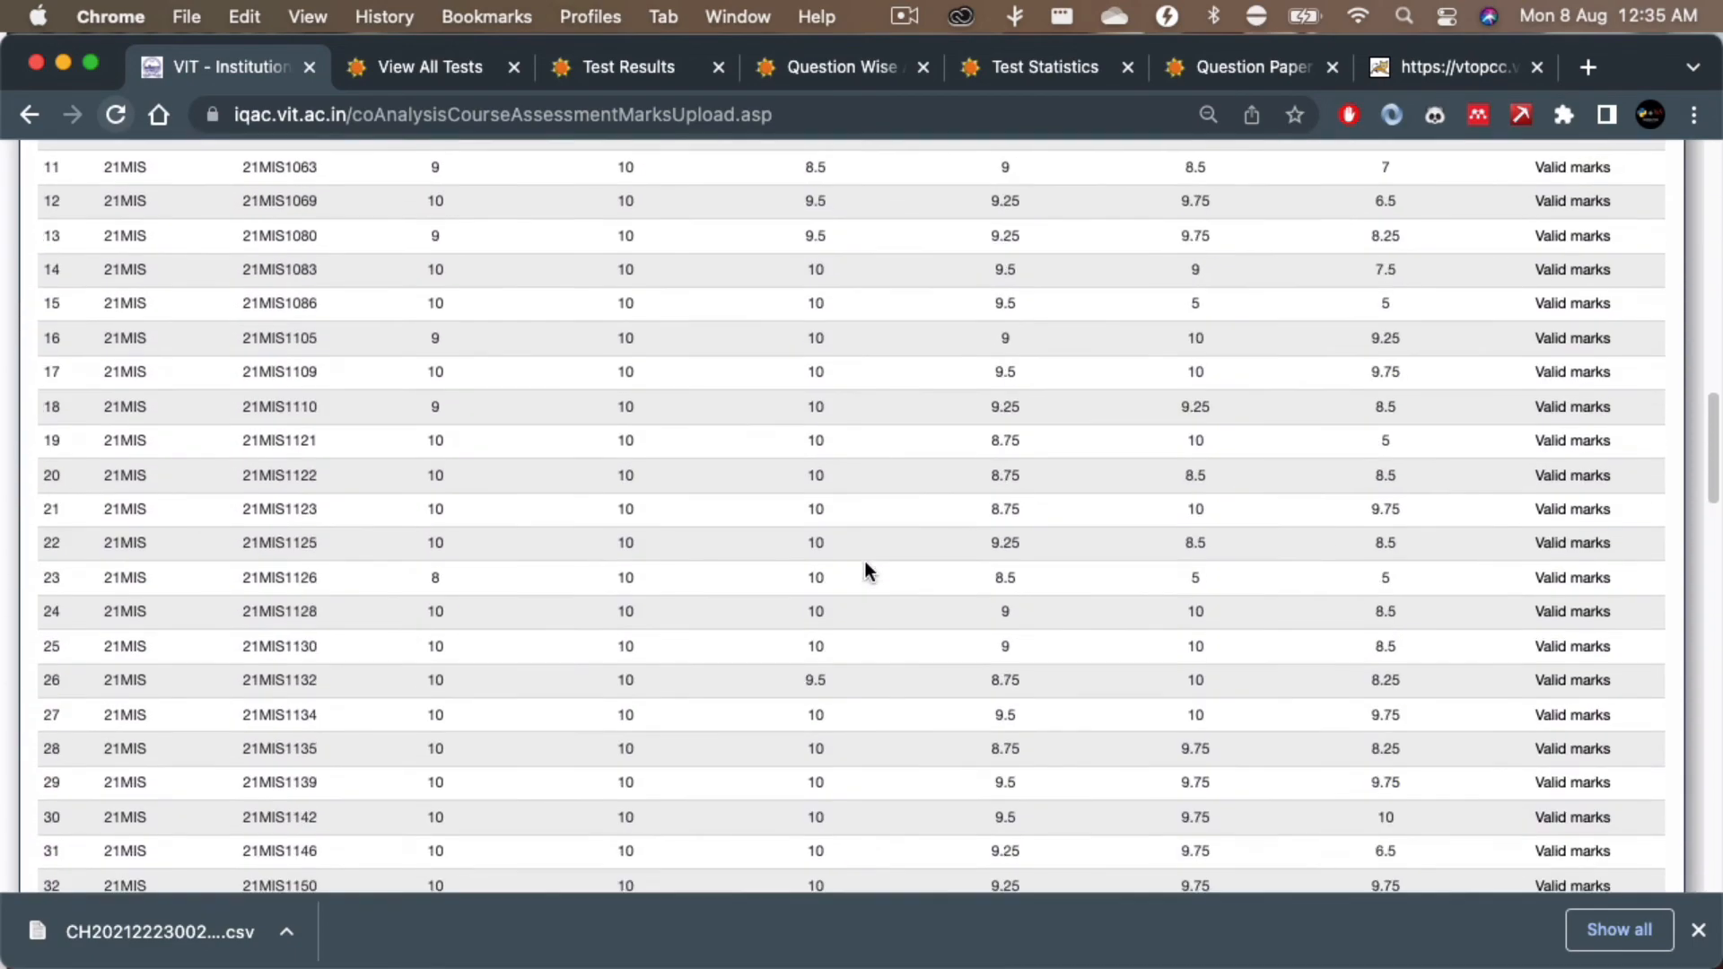
{"action": "scroll", "coordinate": [865, 562], "scroll_direction": "up", "scroll_amount": 10}
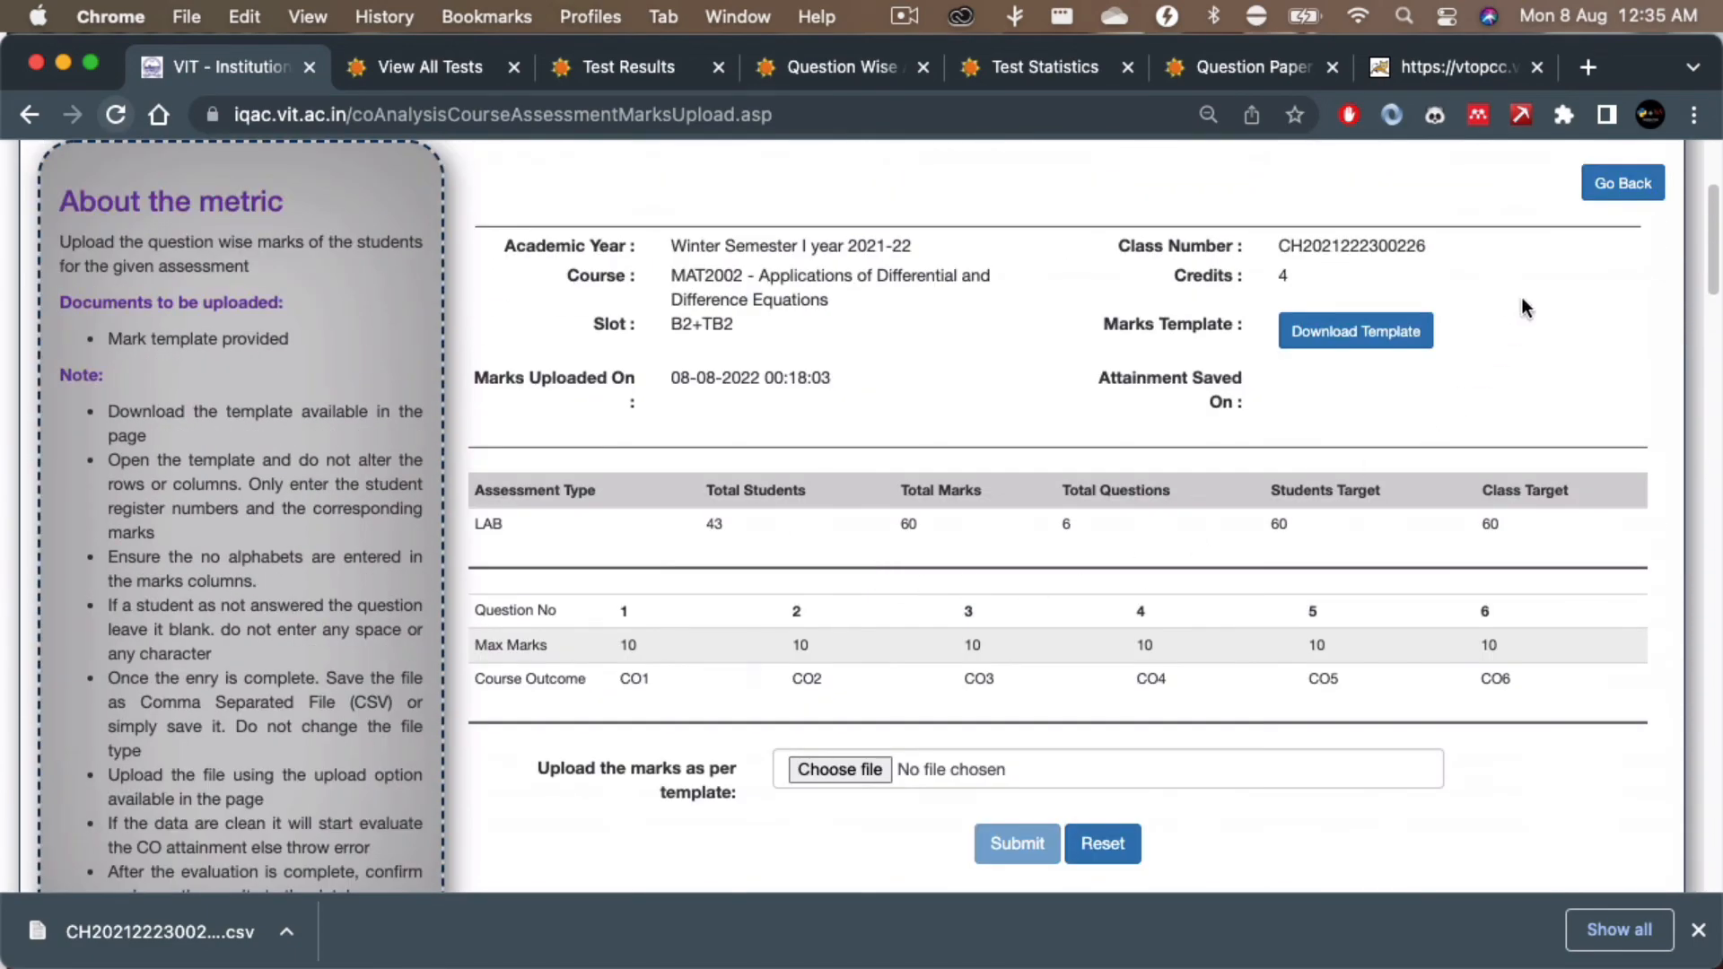
{"action": "left_click", "coordinate": [1623, 185]}
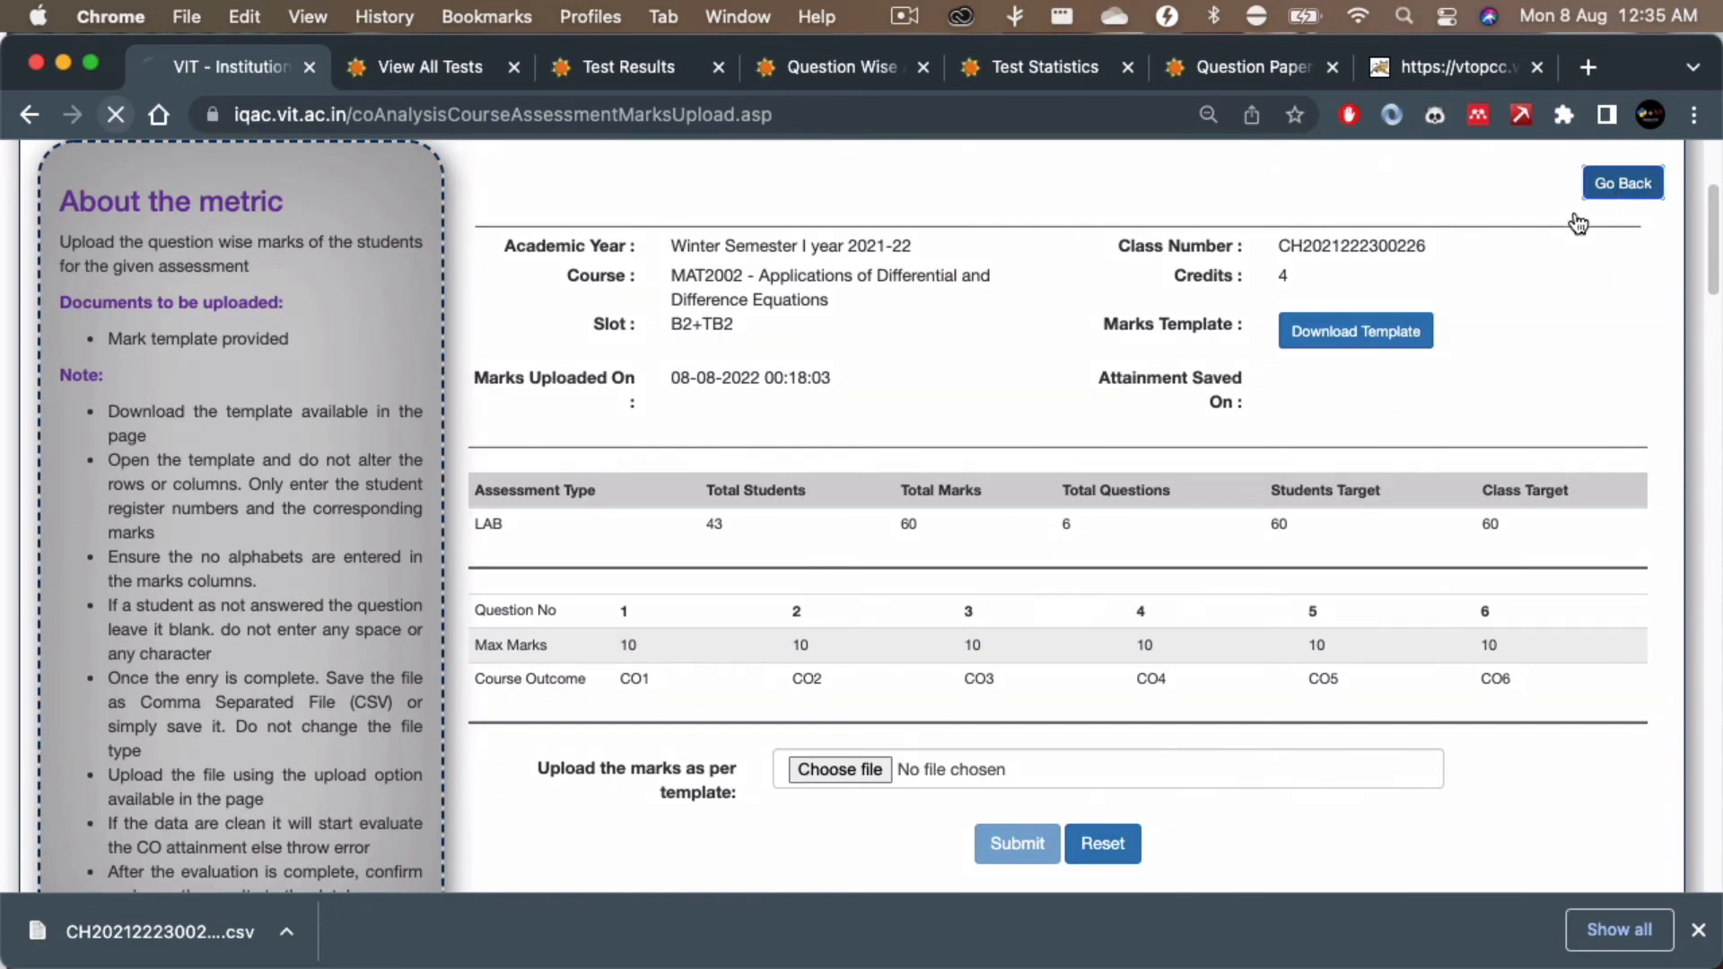
{"action": "scroll", "coordinate": [806, 594], "scroll_direction": "down", "scroll_amount": 3}
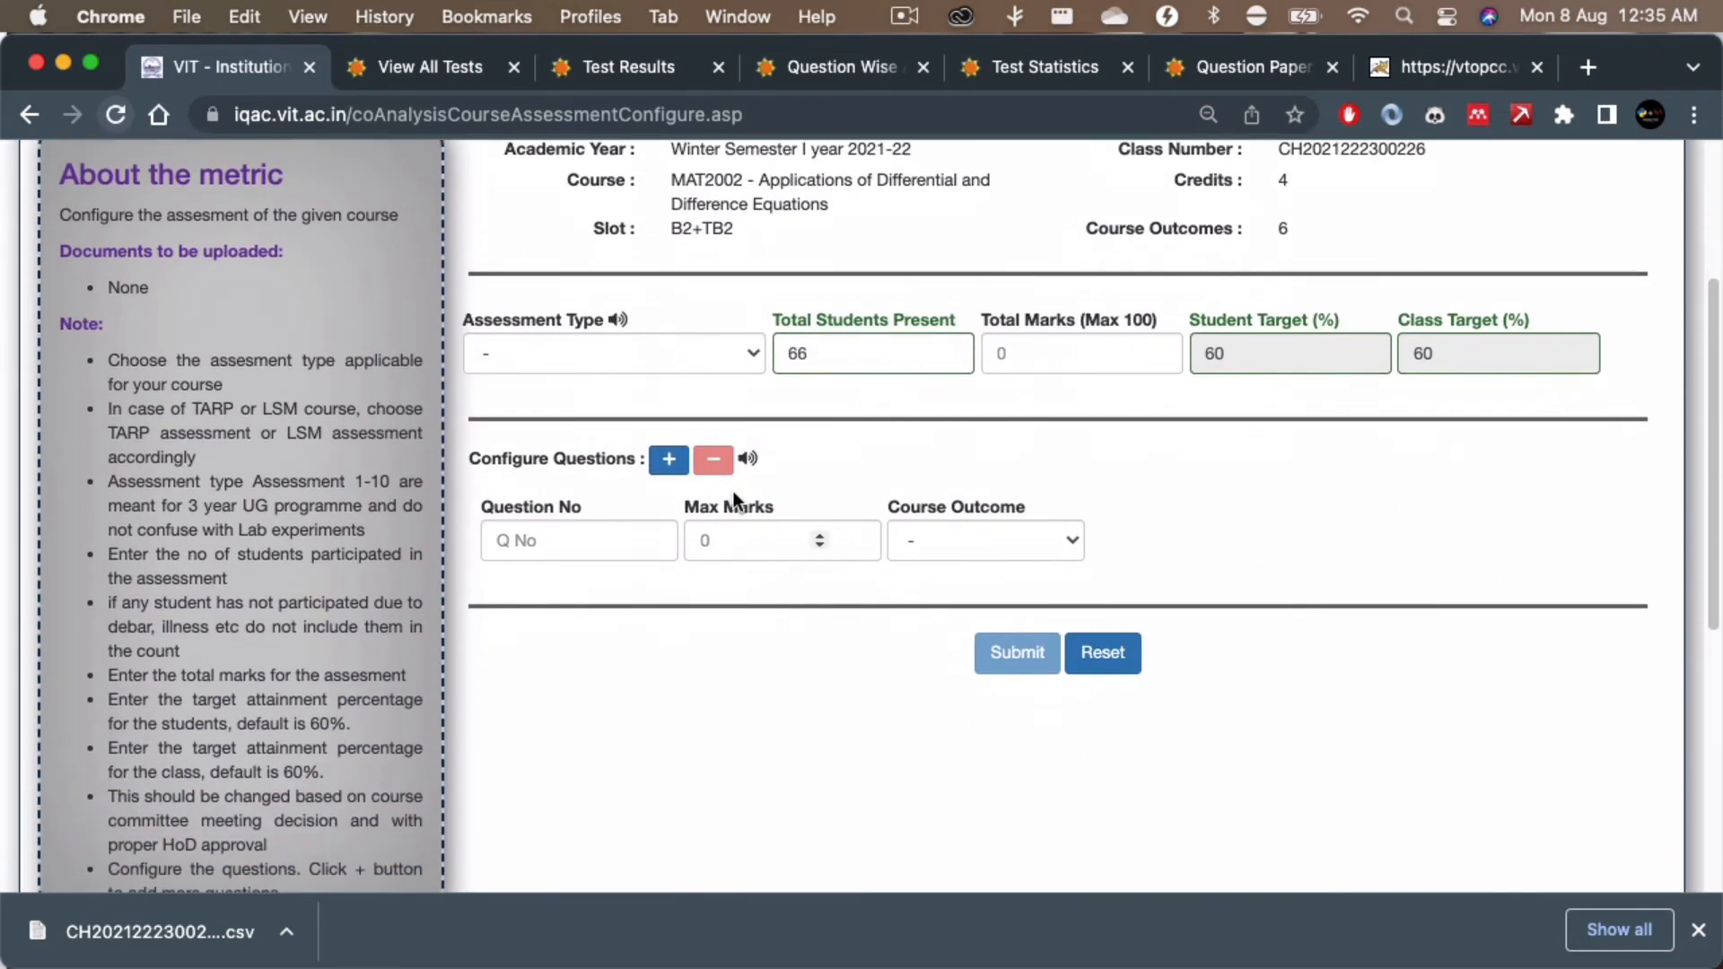
{"action": "left_click", "coordinate": [708, 347]}
{"action": "scroll", "coordinate": [630, 636], "scroll_direction": "down", "scroll_amount": 3}
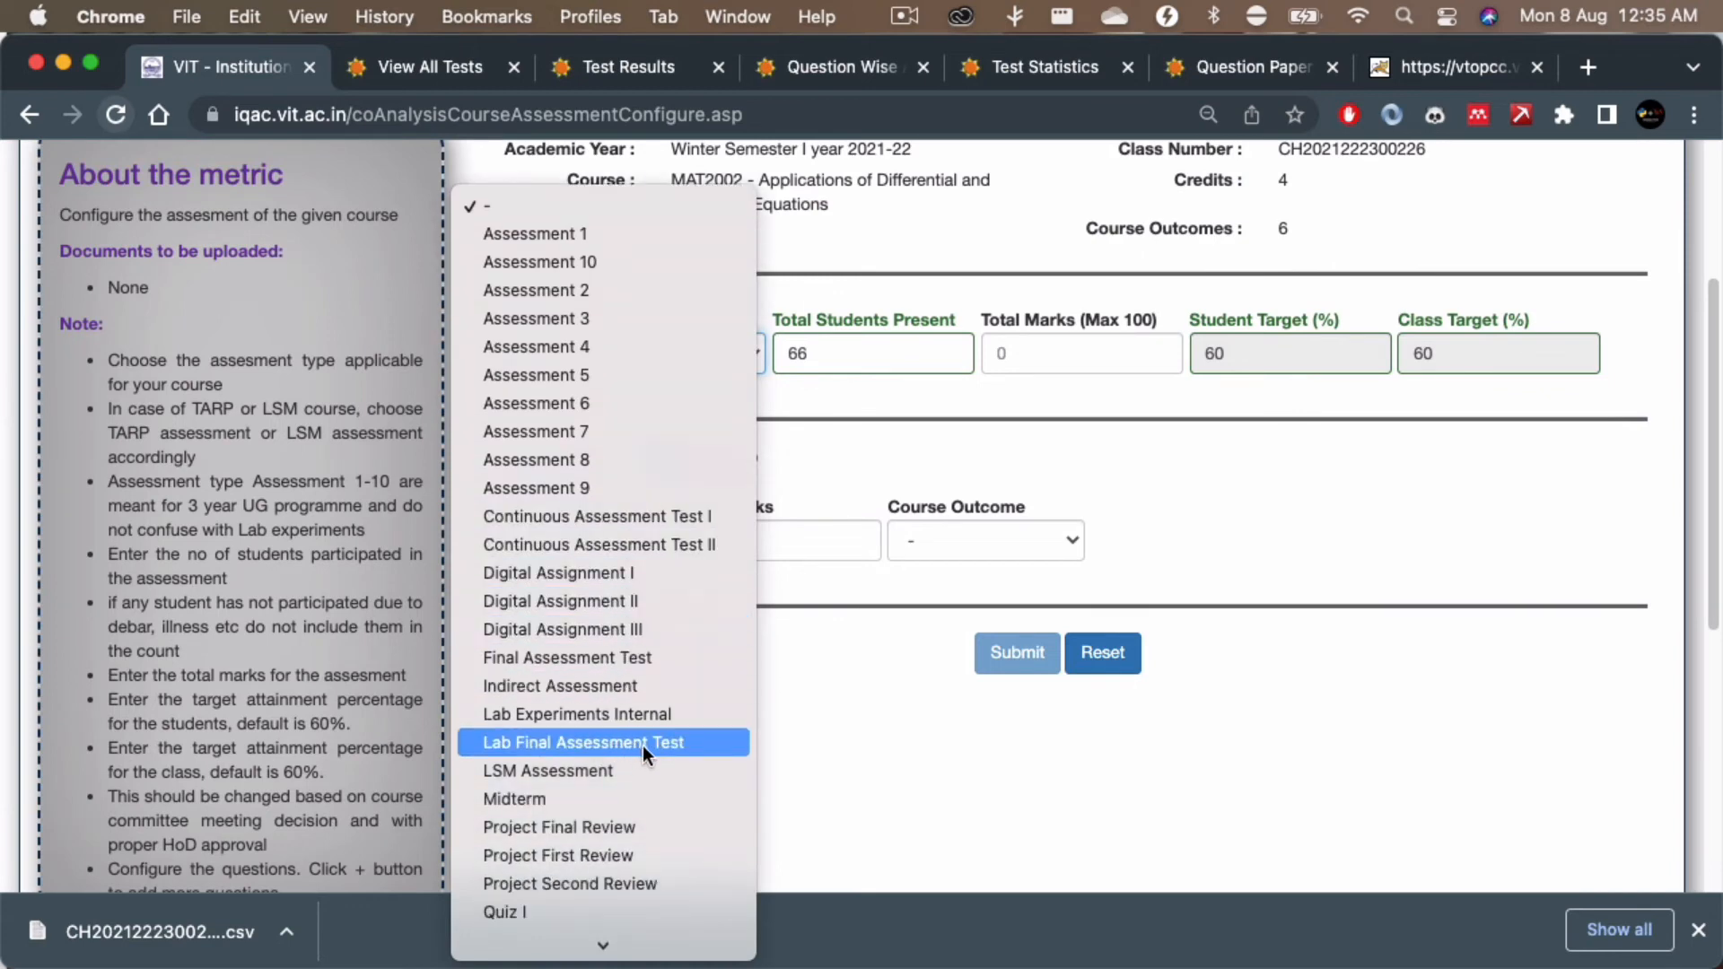
{"action": "left_click", "coordinate": [642, 745]}
{"action": "scroll", "coordinate": [831, 573], "scroll_direction": "up", "scroll_amount": 2}
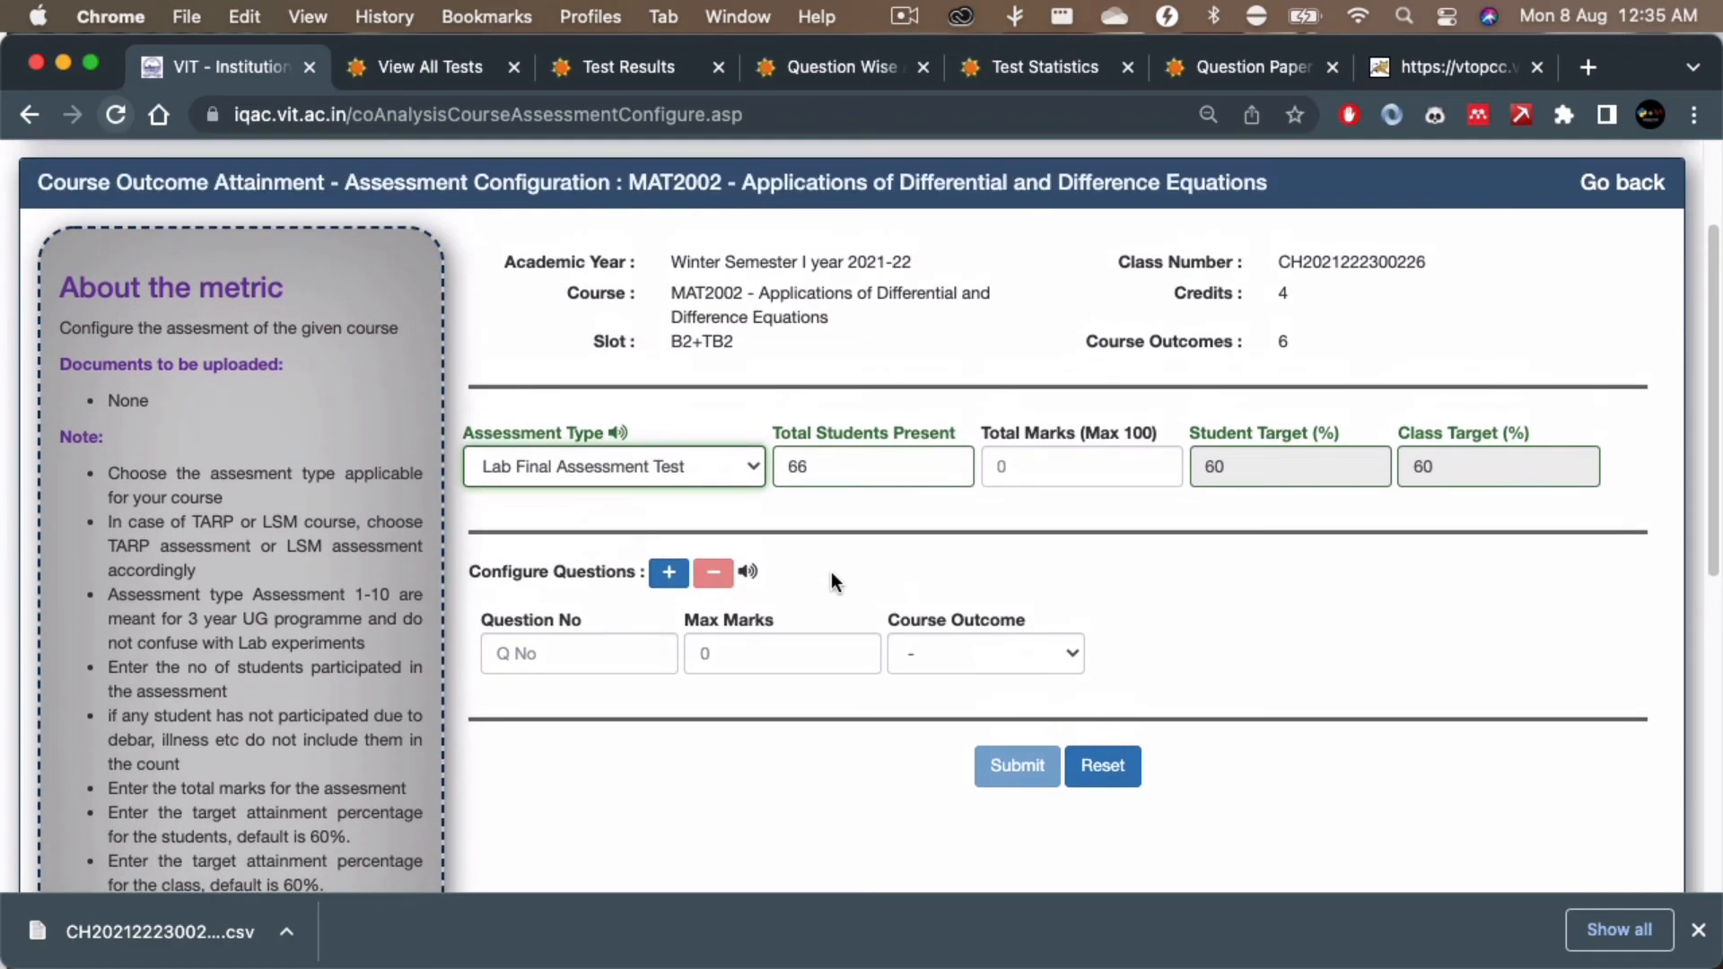
Step: Switch to Finder and open LAB FAT.xlsx from the Question Wise Marks folder inside Marks IQAC
{"action": "key", "text": "super+Tab"}
{"action": "key", "text": "super+Tab"}
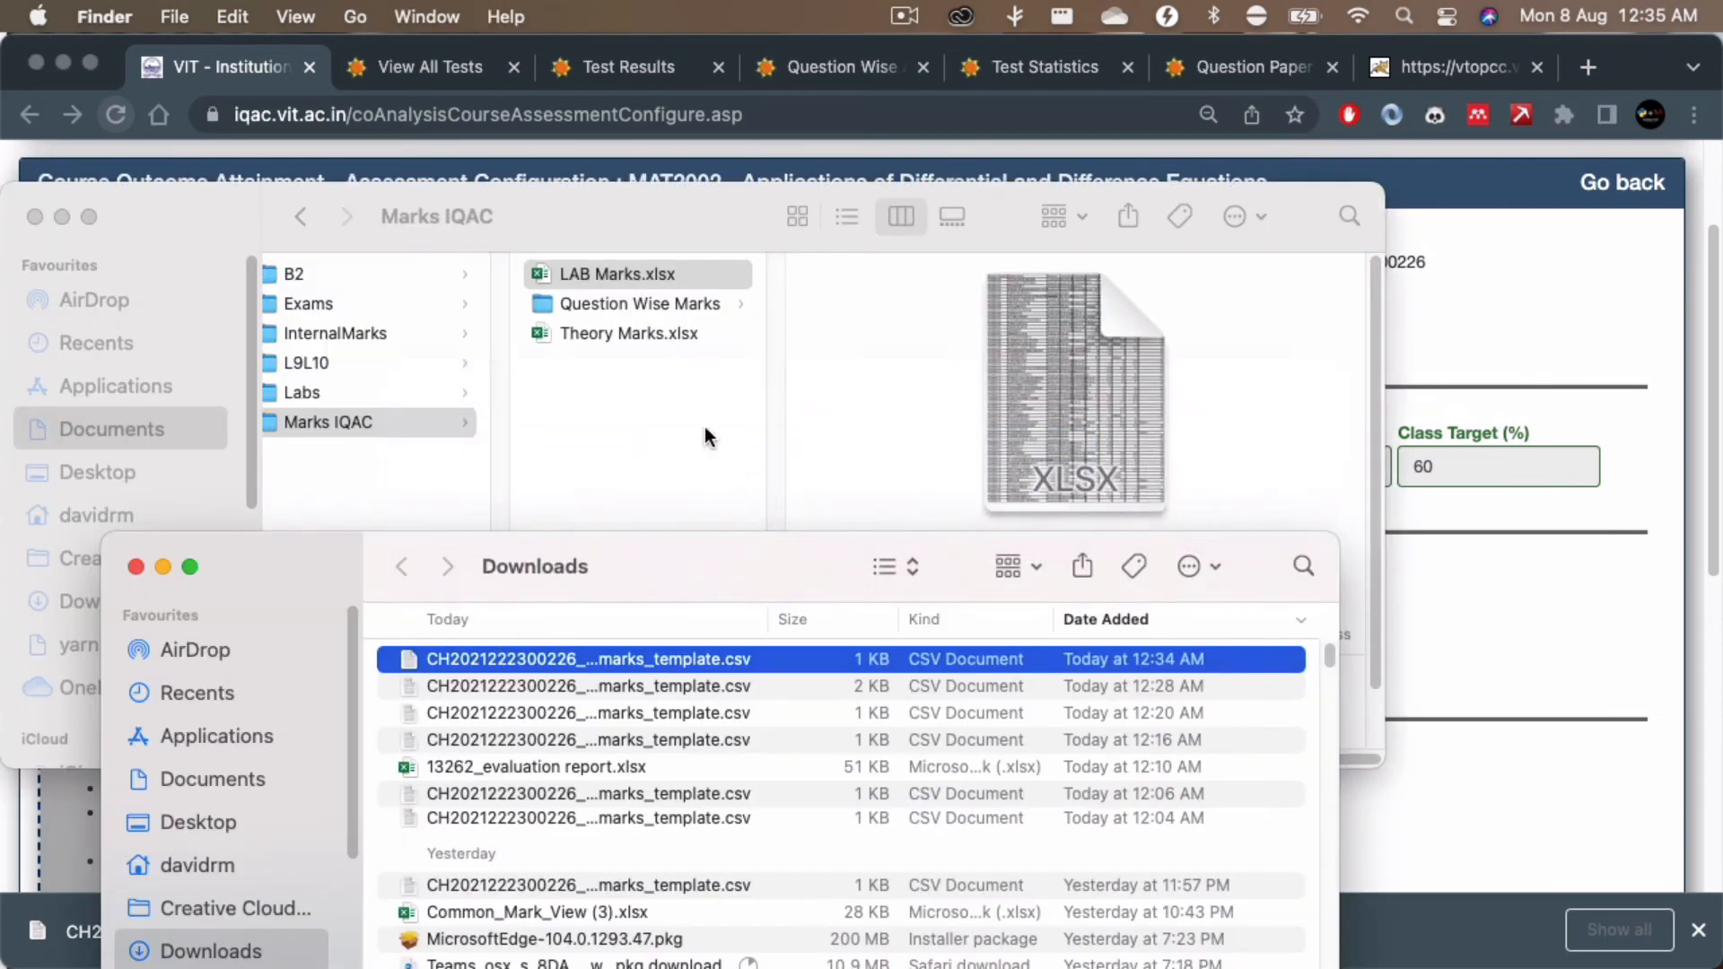
{"action": "left_click", "coordinate": [649, 302]}
{"action": "left_click", "coordinate": [654, 304]}
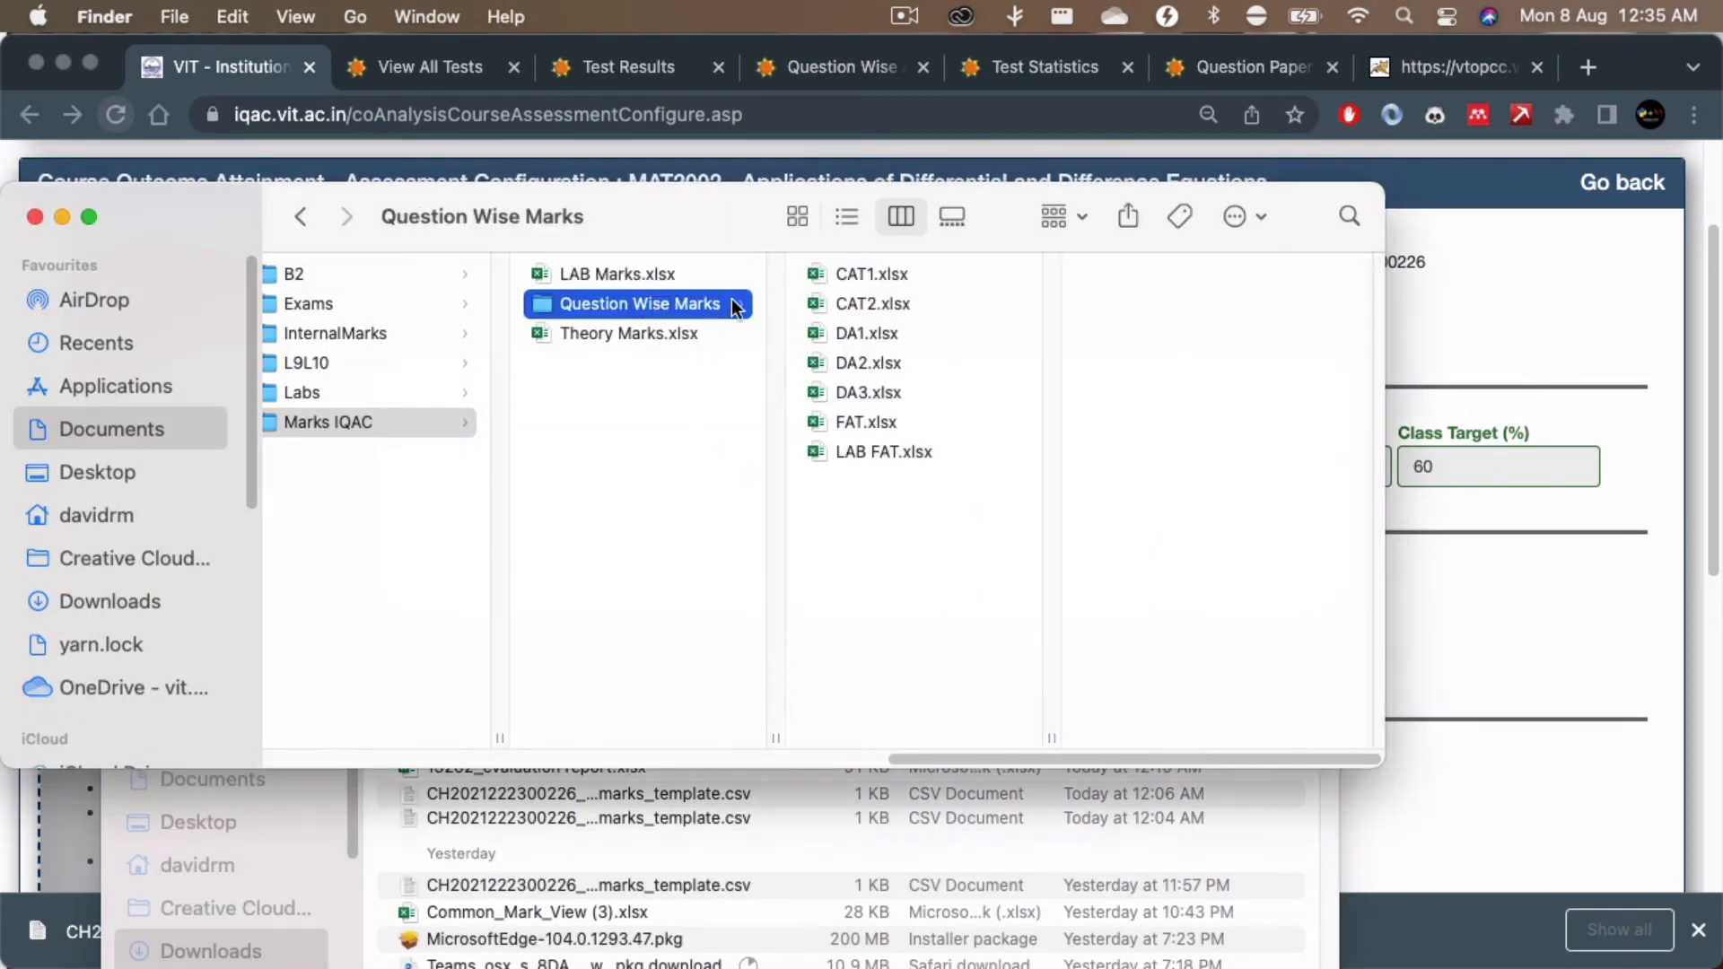
{"action": "left_click", "coordinate": [874, 452]}
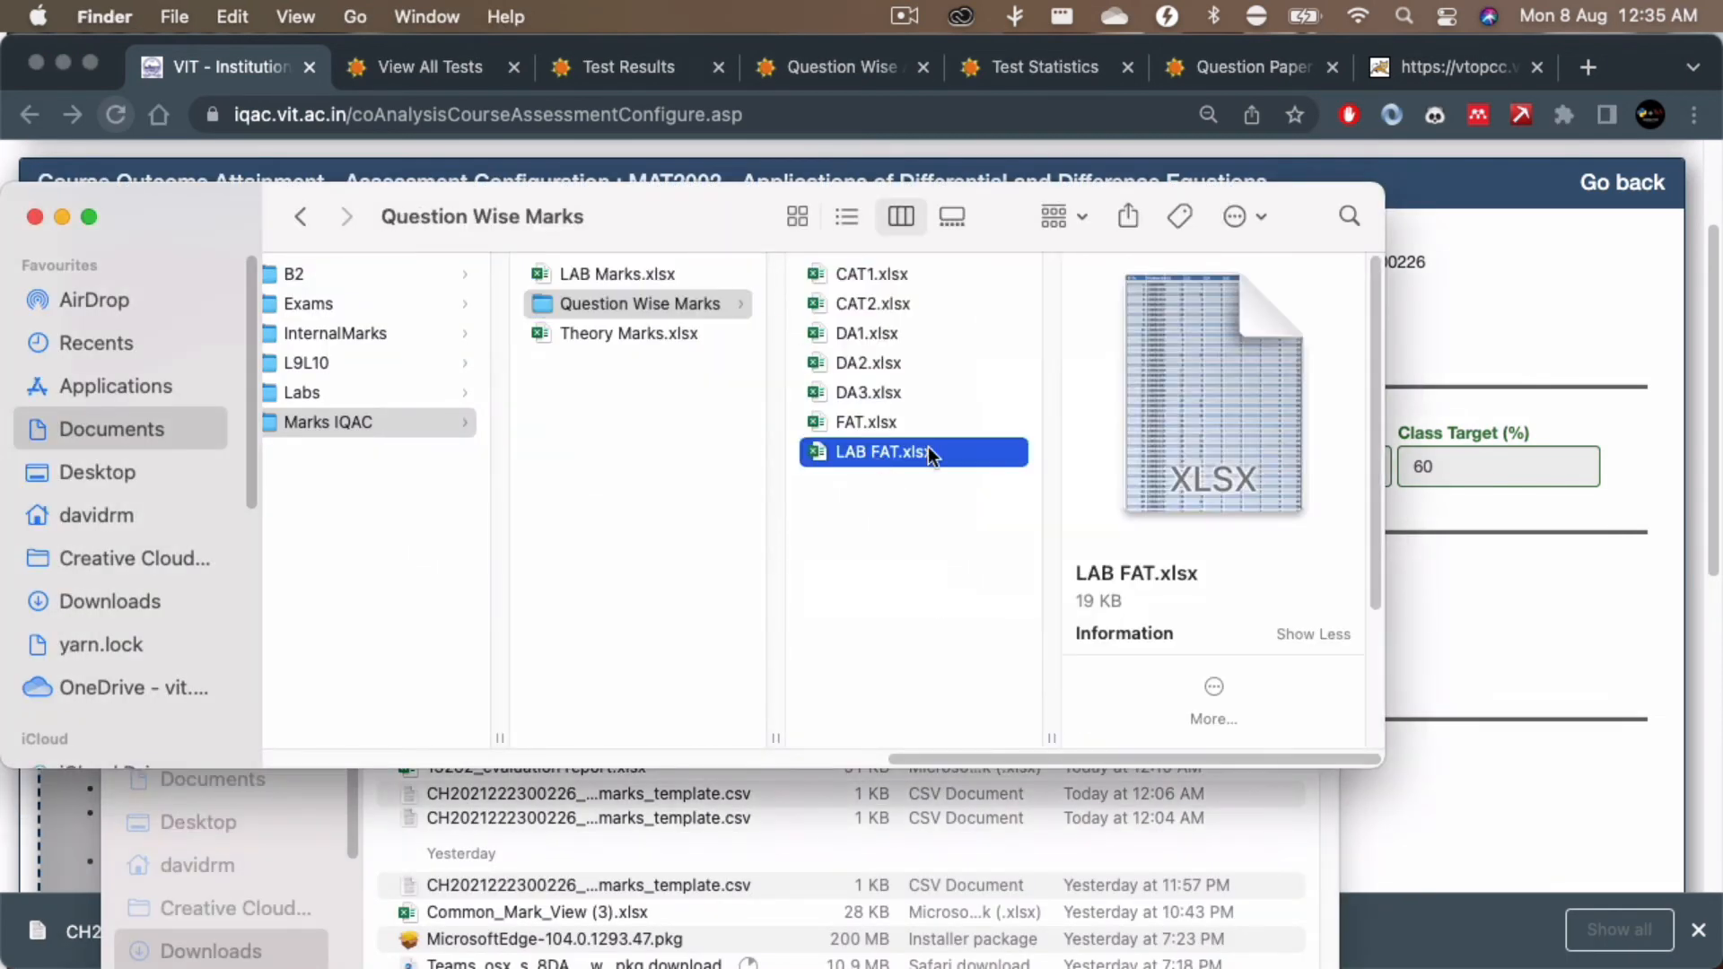
{"action": "double_click", "coordinate": [901, 454]}
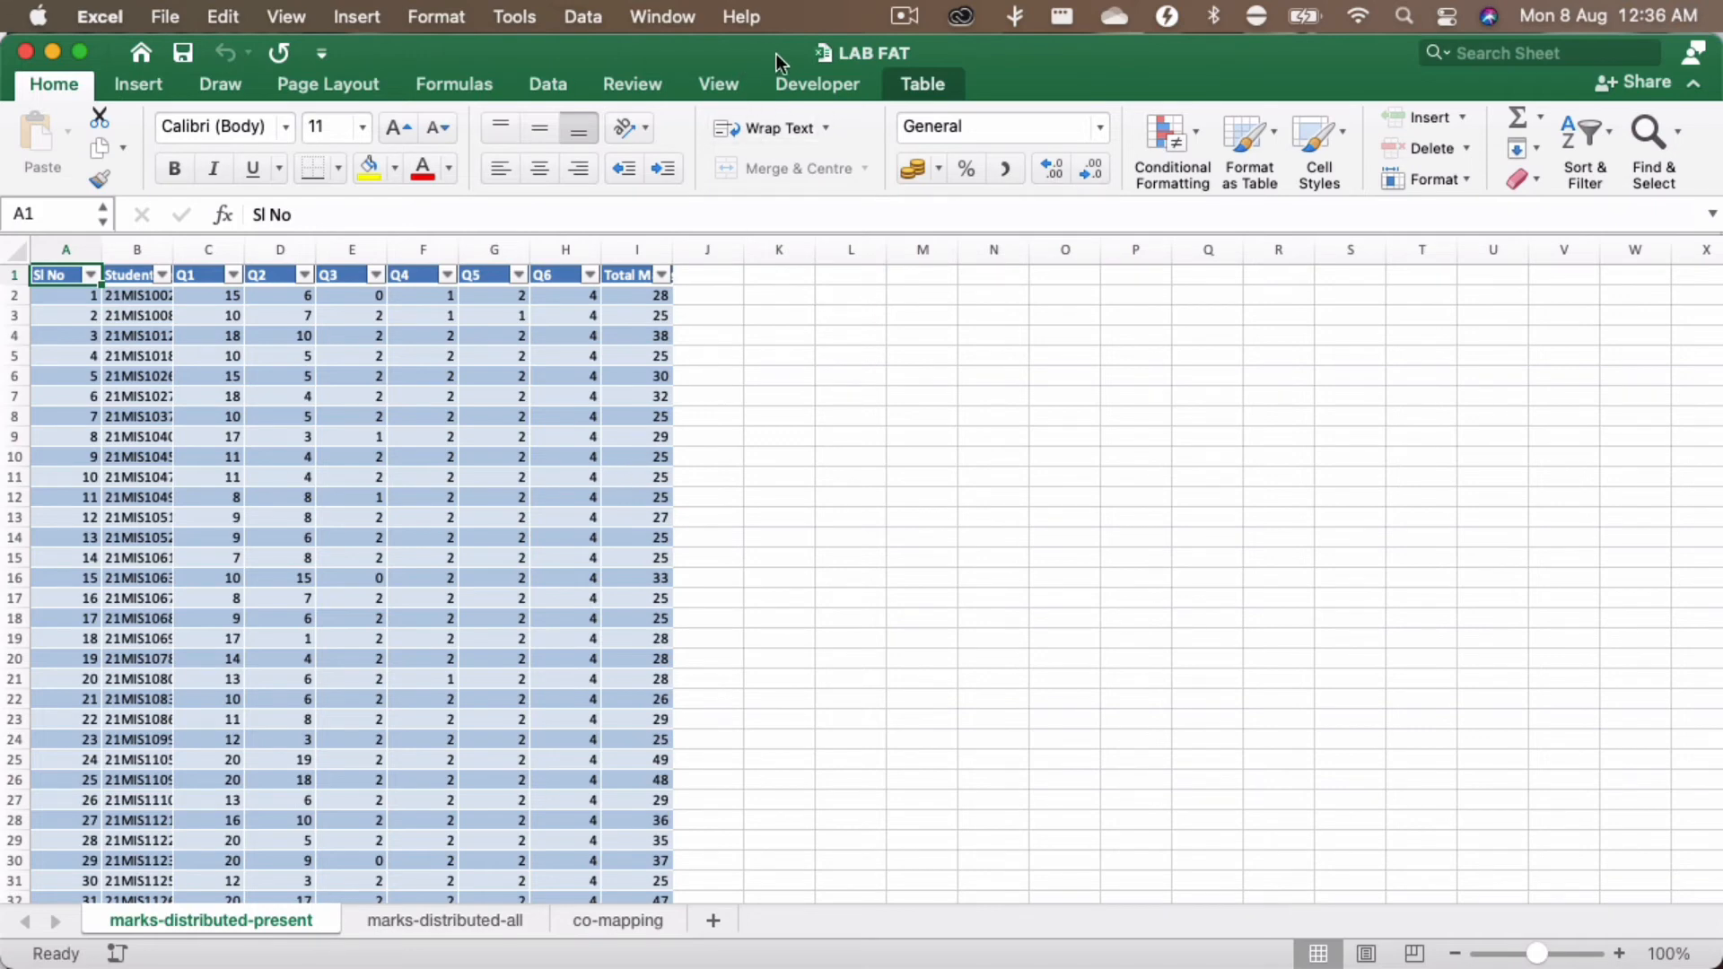
Step: Examine the questions and maximum marks in the co-mapping sheet and the number of students listed in the marks-distributed-present sheet
{"action": "left_click", "coordinate": [606, 921]}
{"action": "left_click_drag", "start_coordinate": [51, 289], "coordinate": [59, 394]}
{"action": "left_click_drag", "start_coordinate": [201, 296], "coordinate": [219, 395]}
{"action": "key", "text": "super+Tab"}
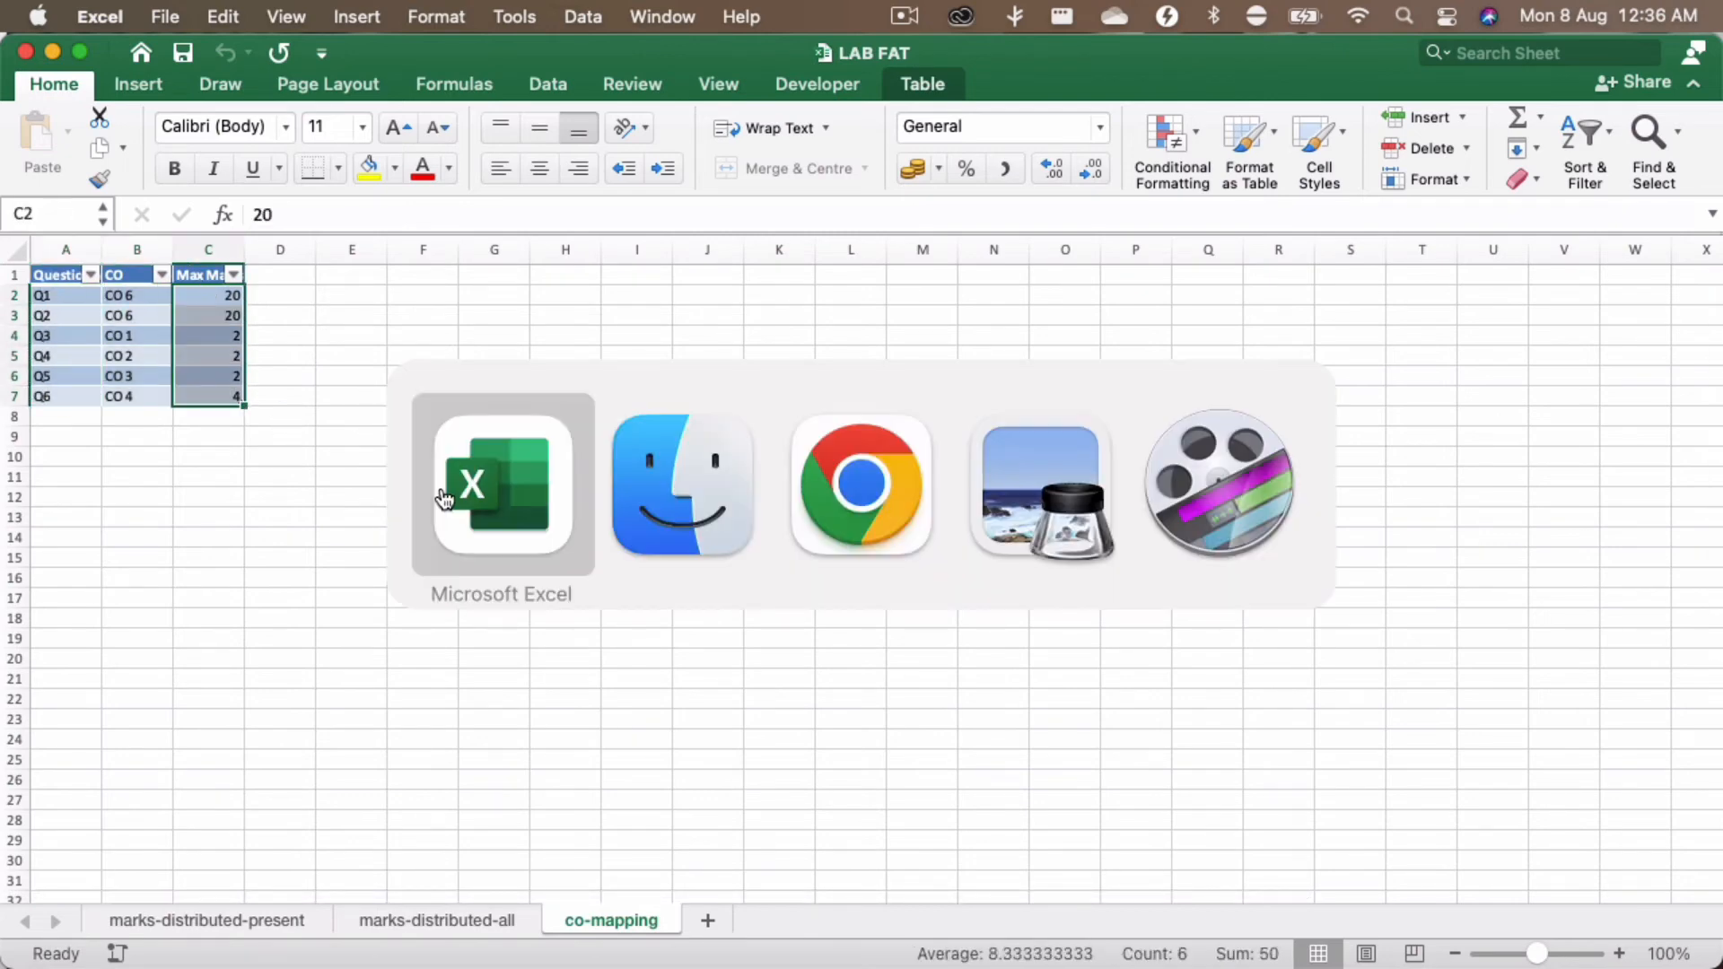
{"action": "left_click", "coordinate": [244, 928]}
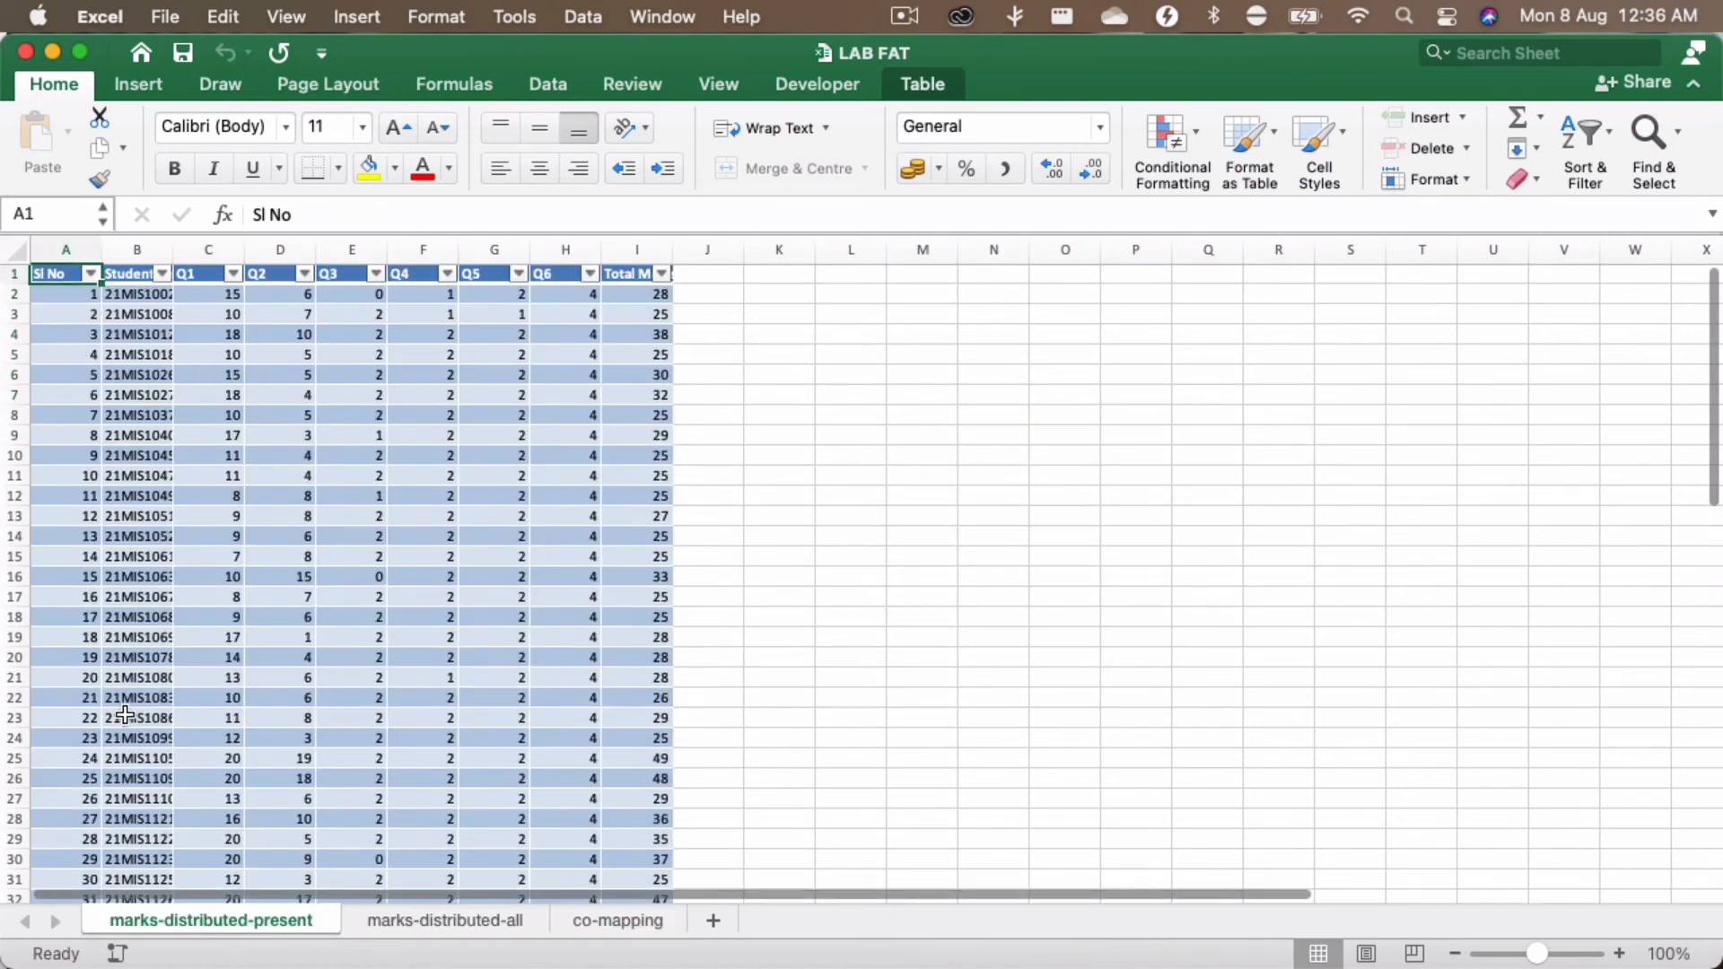
{"action": "scroll", "coordinate": [125, 714], "scroll_direction": "down", "scroll_amount": 10}
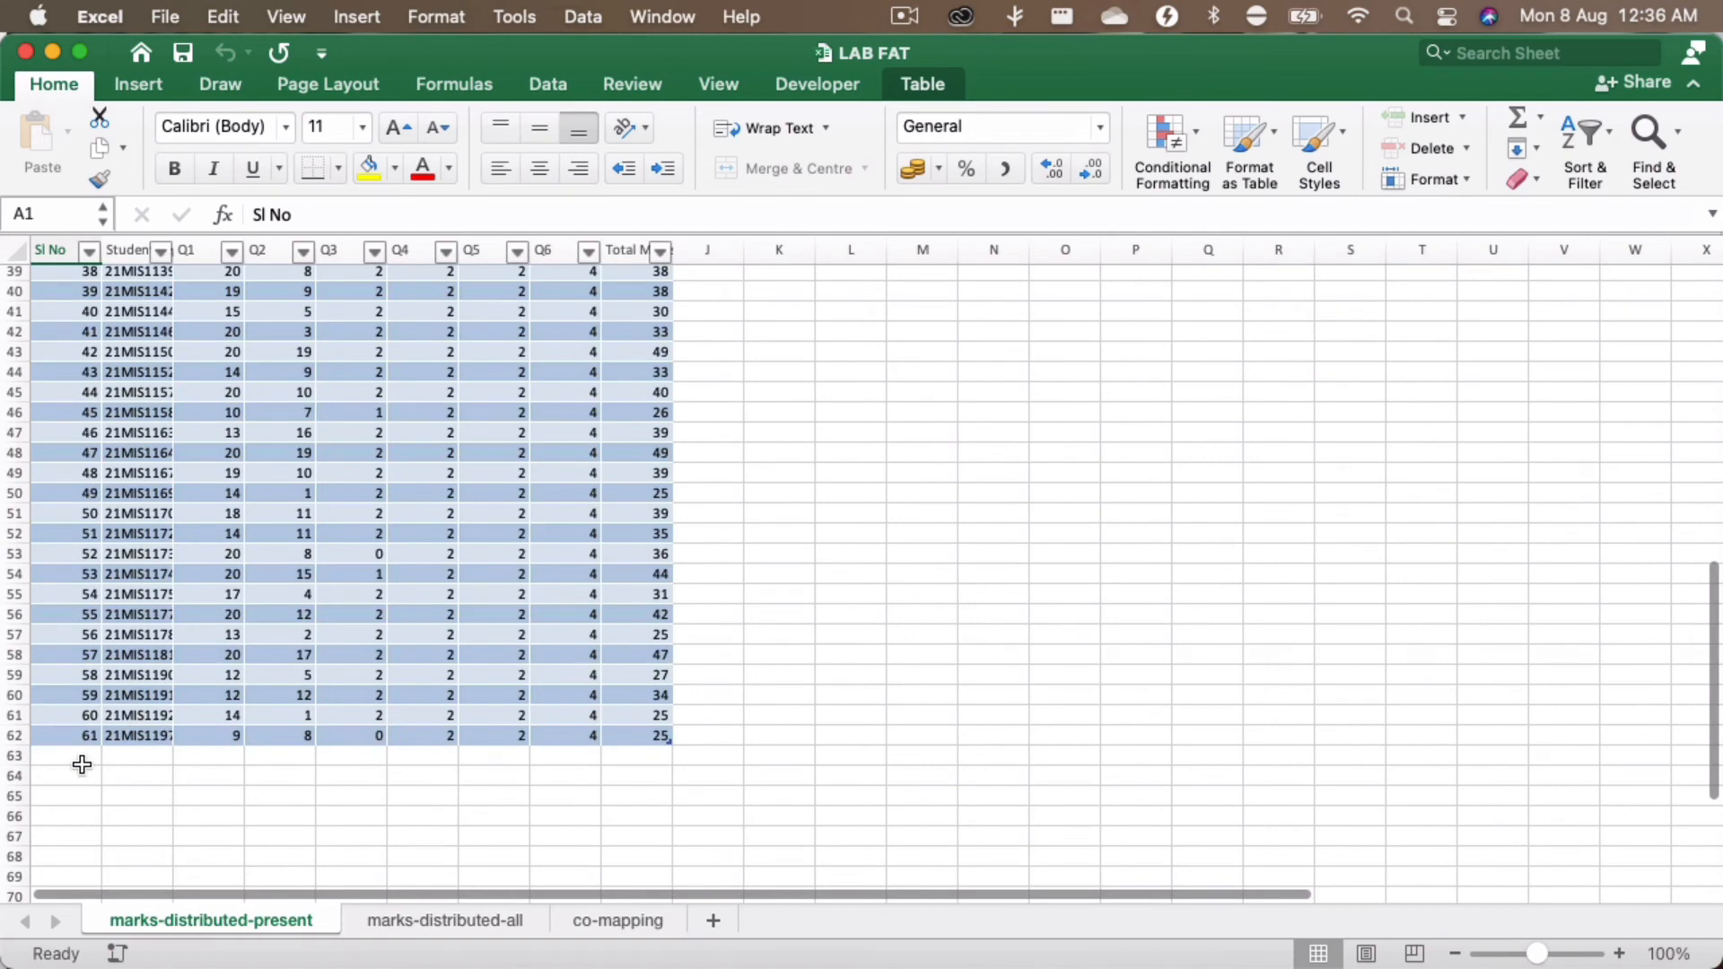
Step: Back in Chrome, set the Lab Final Assessment Test's total students present to 61 and total marks to 50
{"action": "key", "text": "super+Tab"}
{"action": "key", "text": "super+Tab"}
{"action": "key", "text": "super+Tab"}
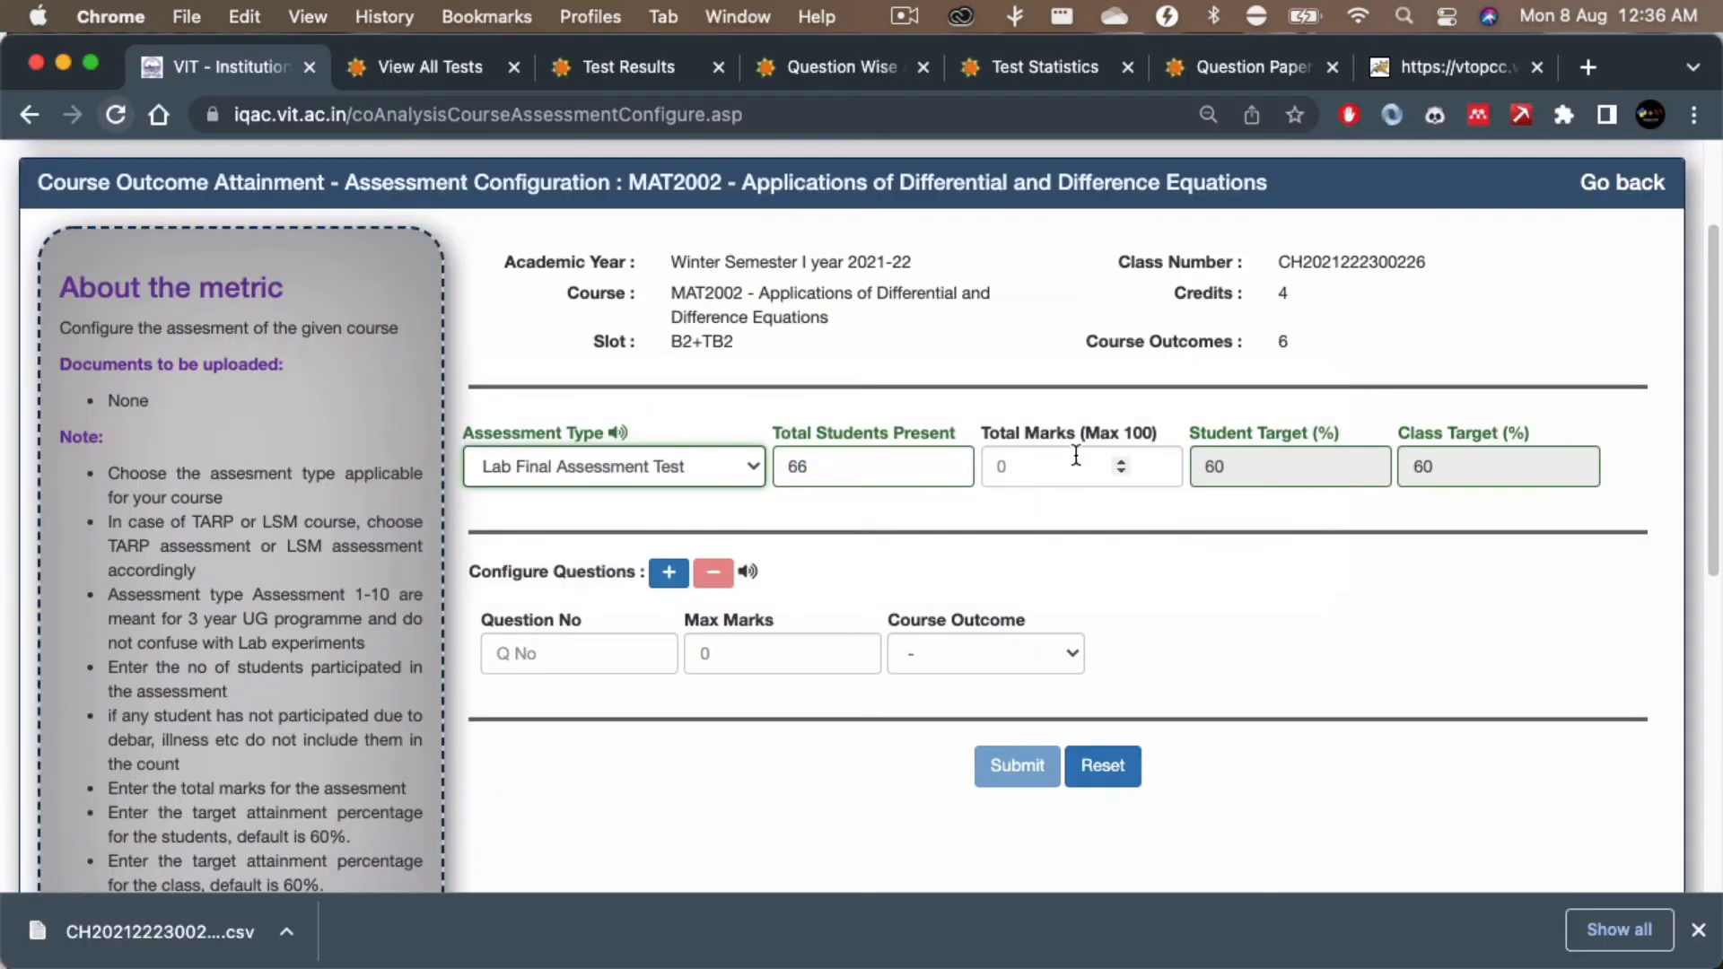
{"action": "left_click_drag", "start_coordinate": [810, 469], "coordinate": [761, 474]}
{"action": "type", "text": "61"}
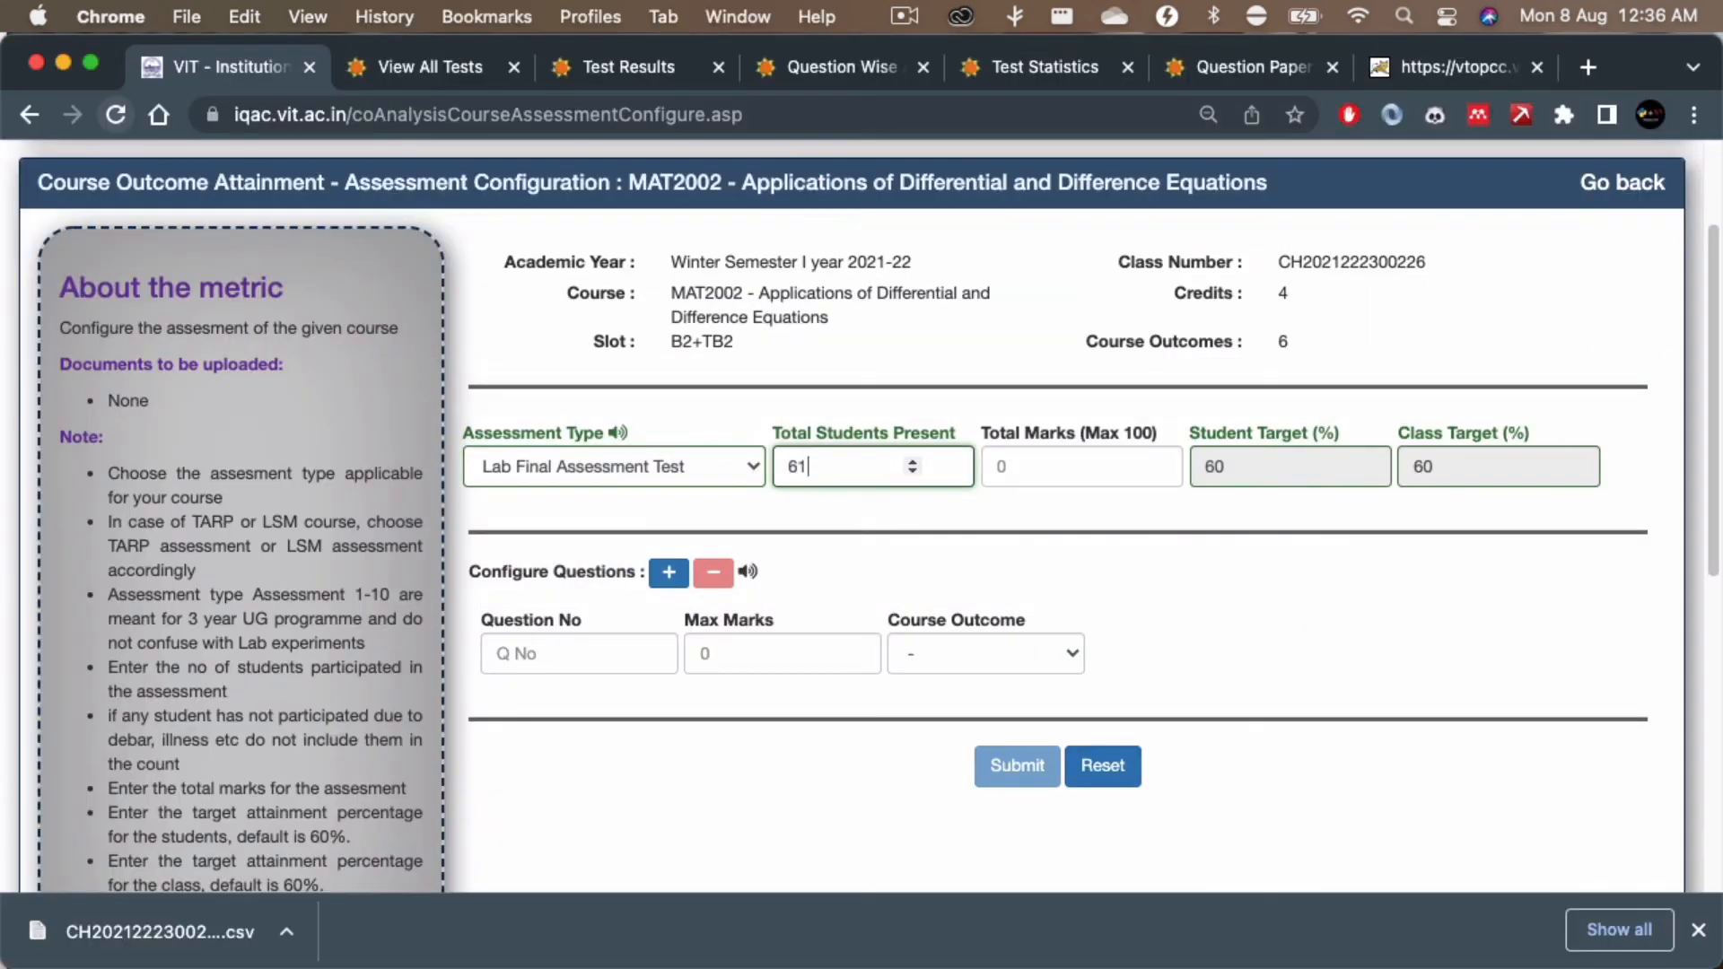
{"action": "key", "text": "Tab"}
{"action": "type", "text": "50"}
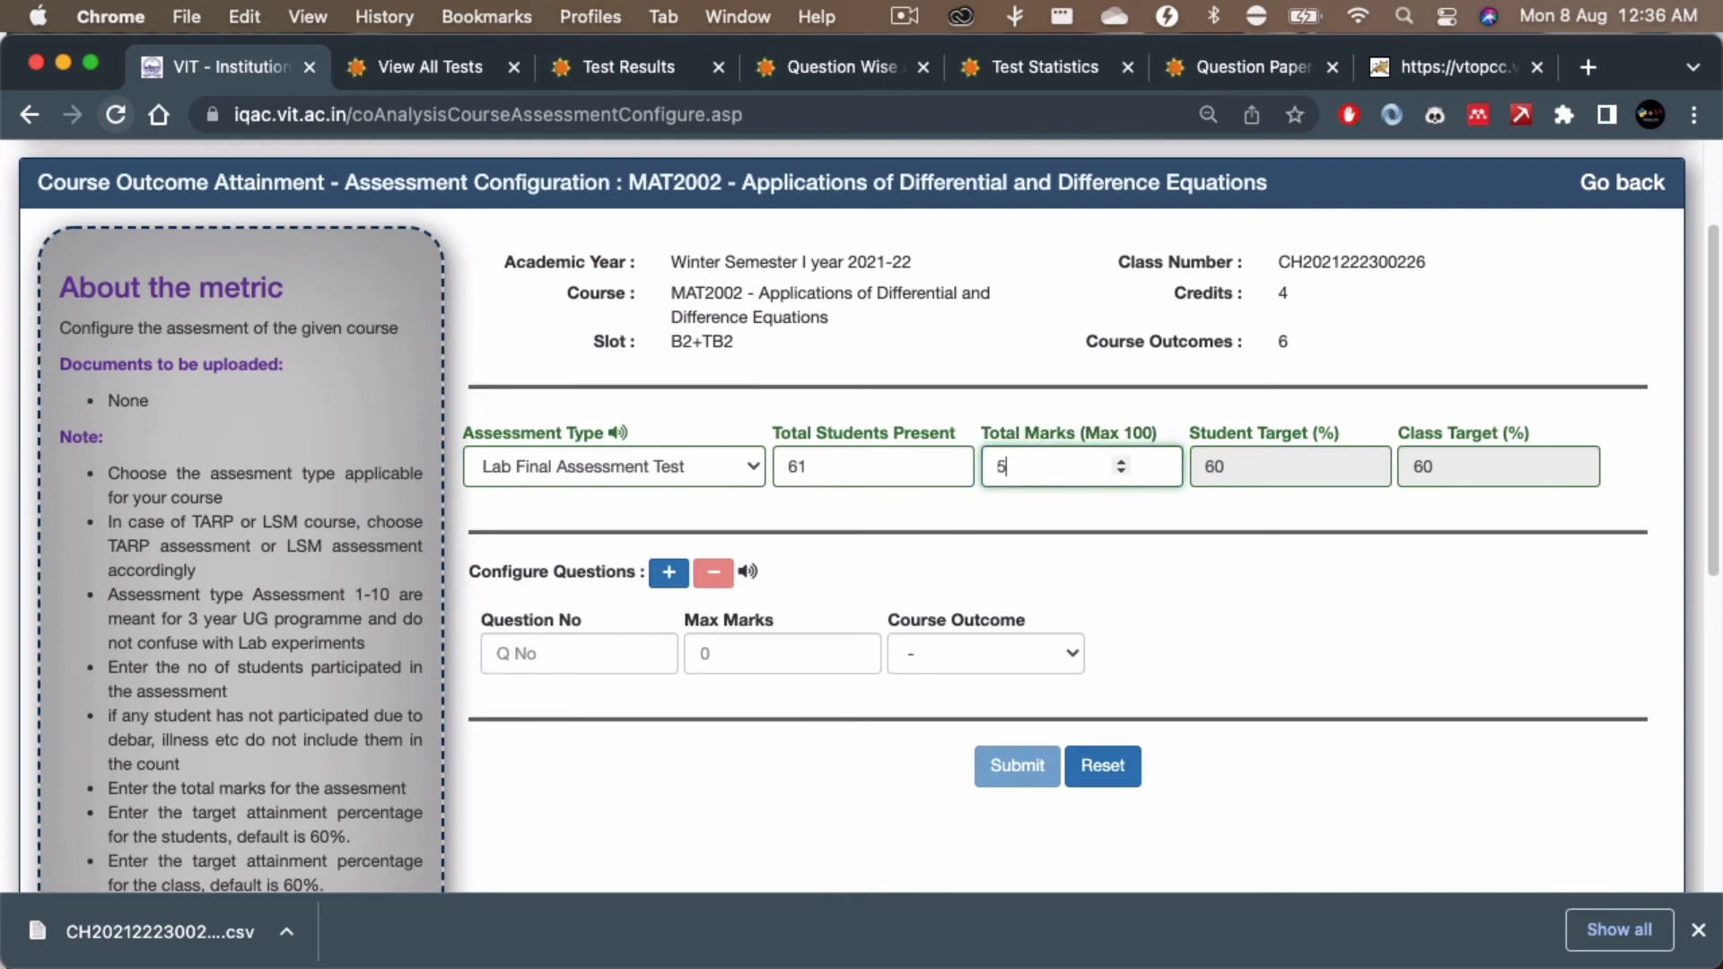
Step: Add five more question rows to the Lab Final Assessment Test configuration
{"action": "key", "text": "Tab"}
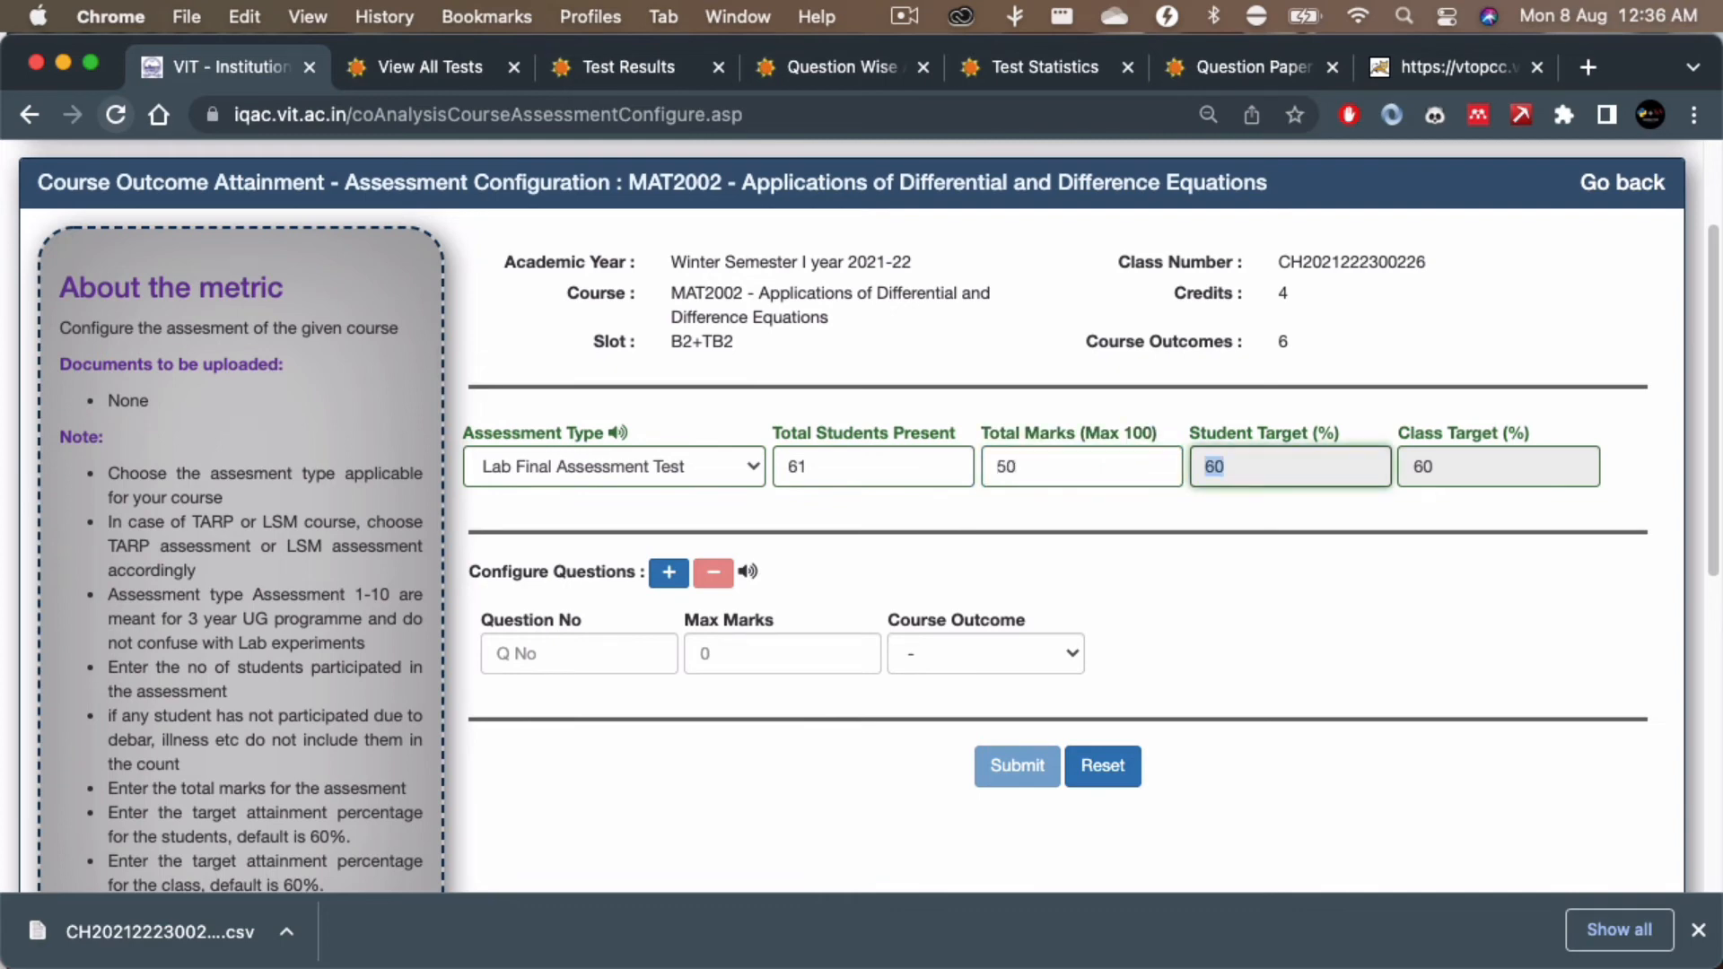
{"action": "left_click", "coordinate": [558, 653]}
{"action": "left_click", "coordinate": [669, 575]}
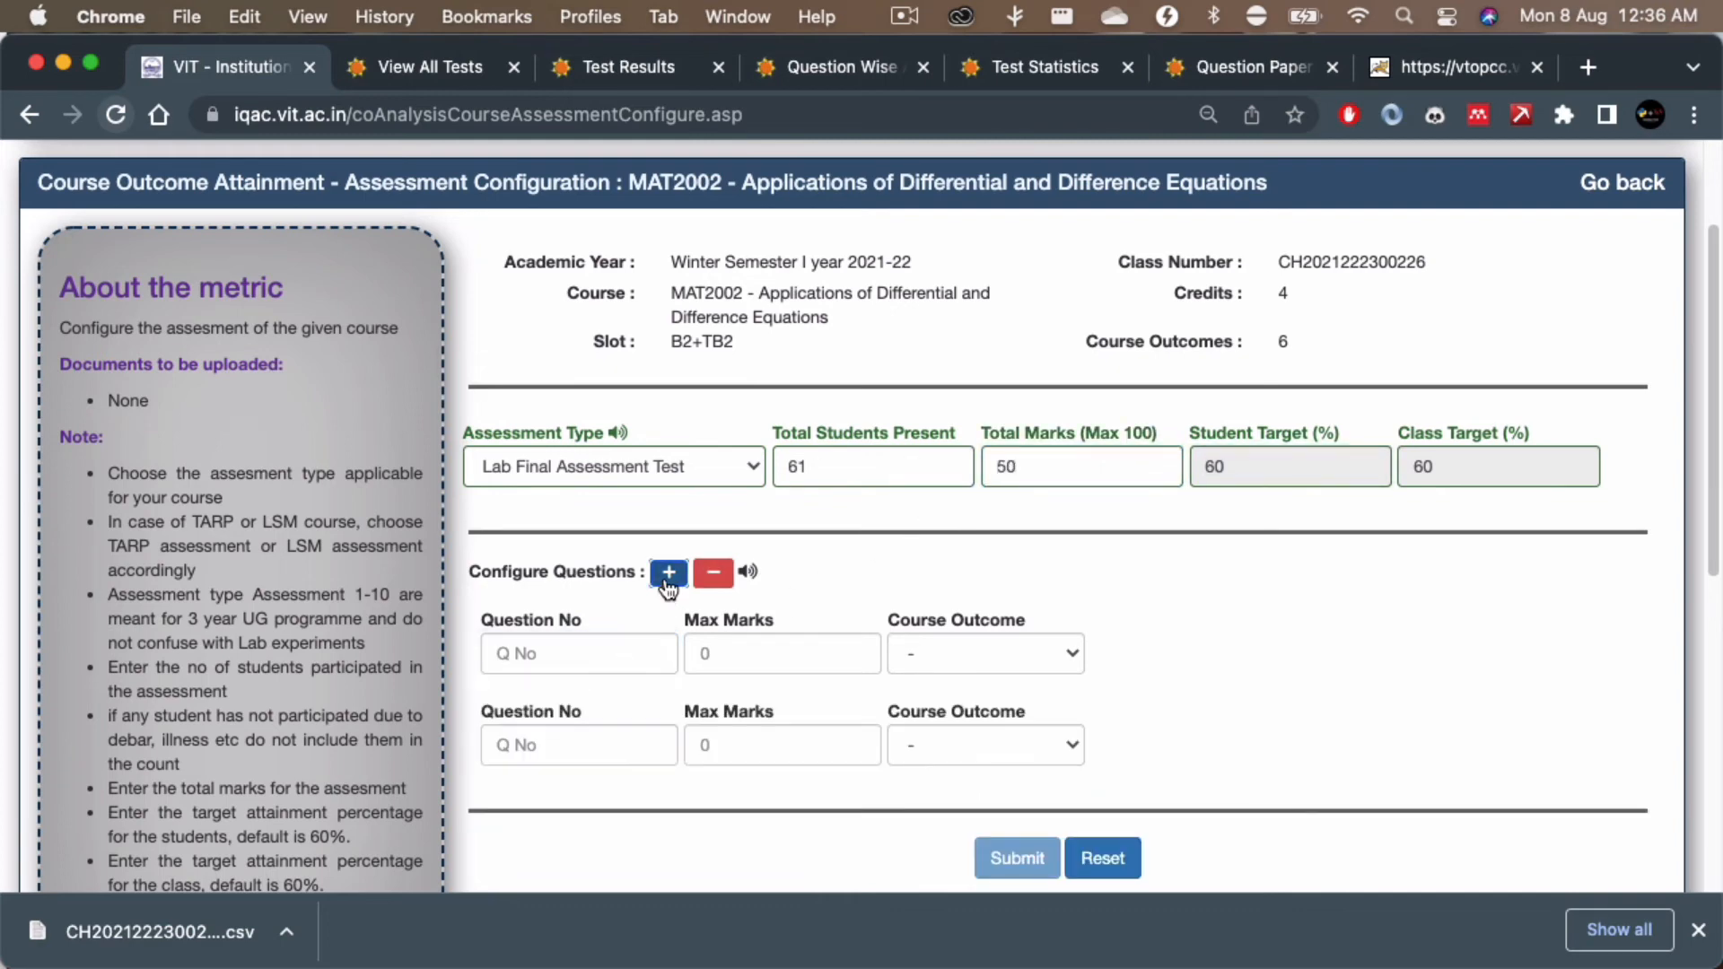
{"action": "left_click", "coordinate": [668, 584]}
{"action": "left_click", "coordinate": [668, 583]}
{"action": "left_click", "coordinate": [667, 584]}
{"action": "left_click", "coordinate": [668, 583]}
Step: Configure question 1 with 20 maximum marks and course outcome CO6, checking the co-mapping sheet of the LAB FAT workbook
{"action": "scroll", "coordinate": [863, 655], "scroll_direction": "down", "scroll_amount": 1}
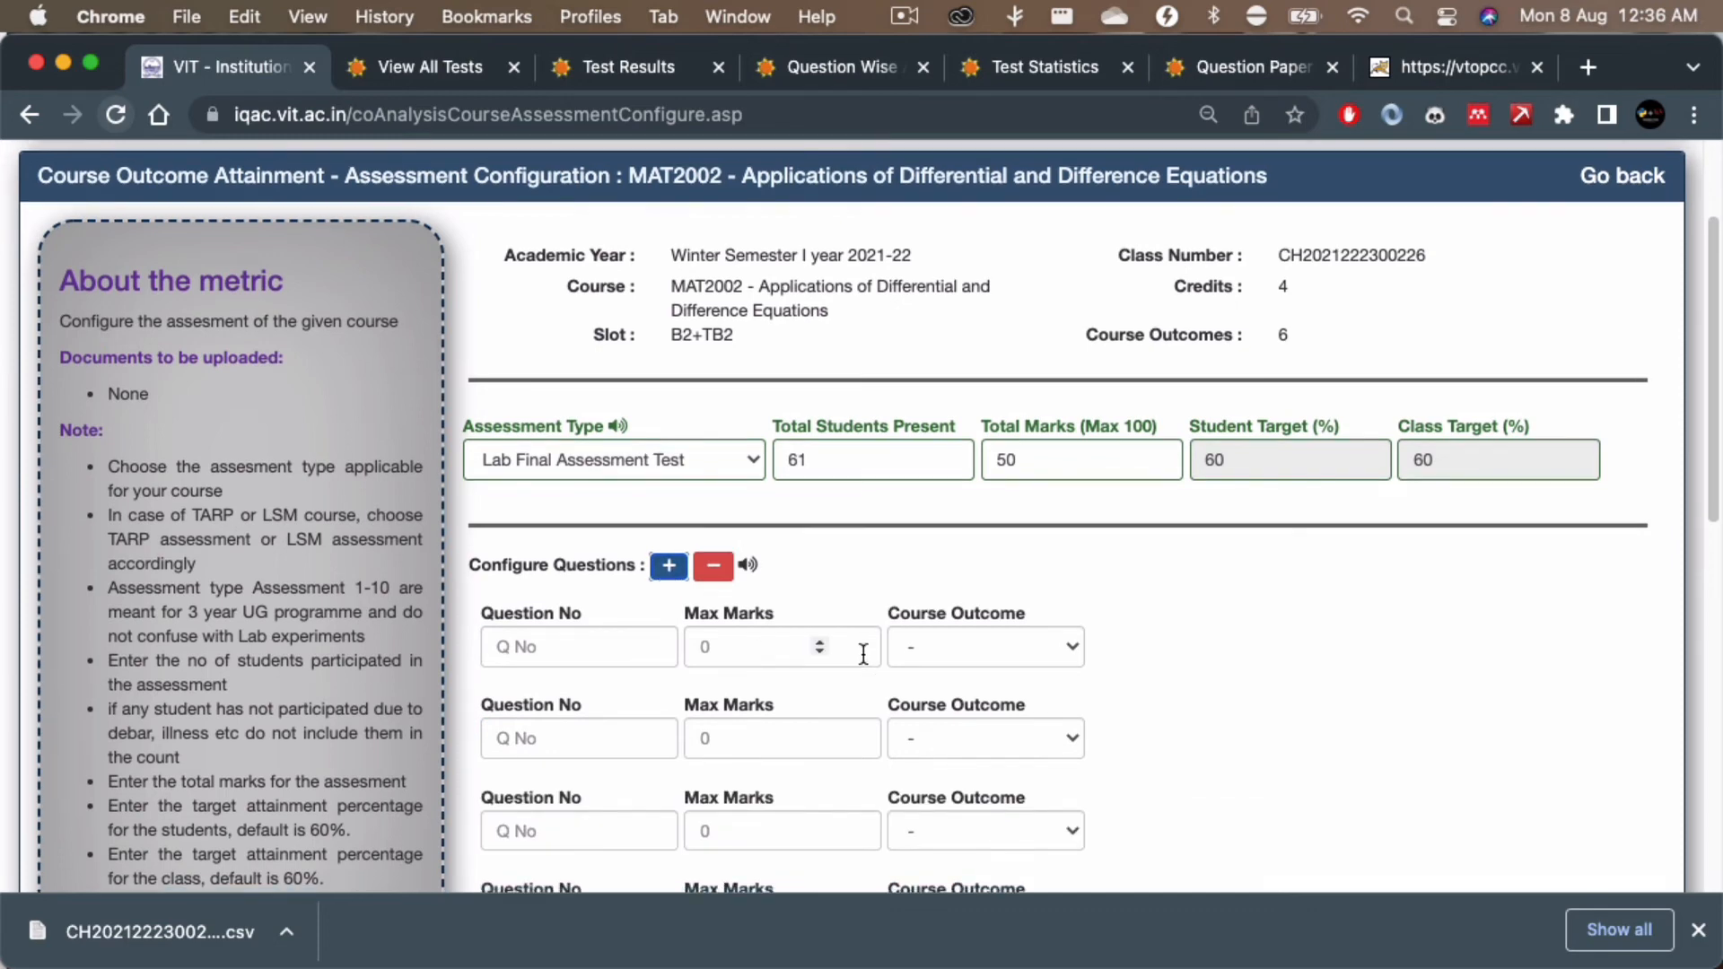
{"action": "scroll", "coordinate": [864, 654], "scroll_direction": "down", "scroll_amount": 5}
{"action": "left_click", "coordinate": [608, 346]}
{"action": "type", "text": "1"}
{"action": "key", "text": "Tab"}
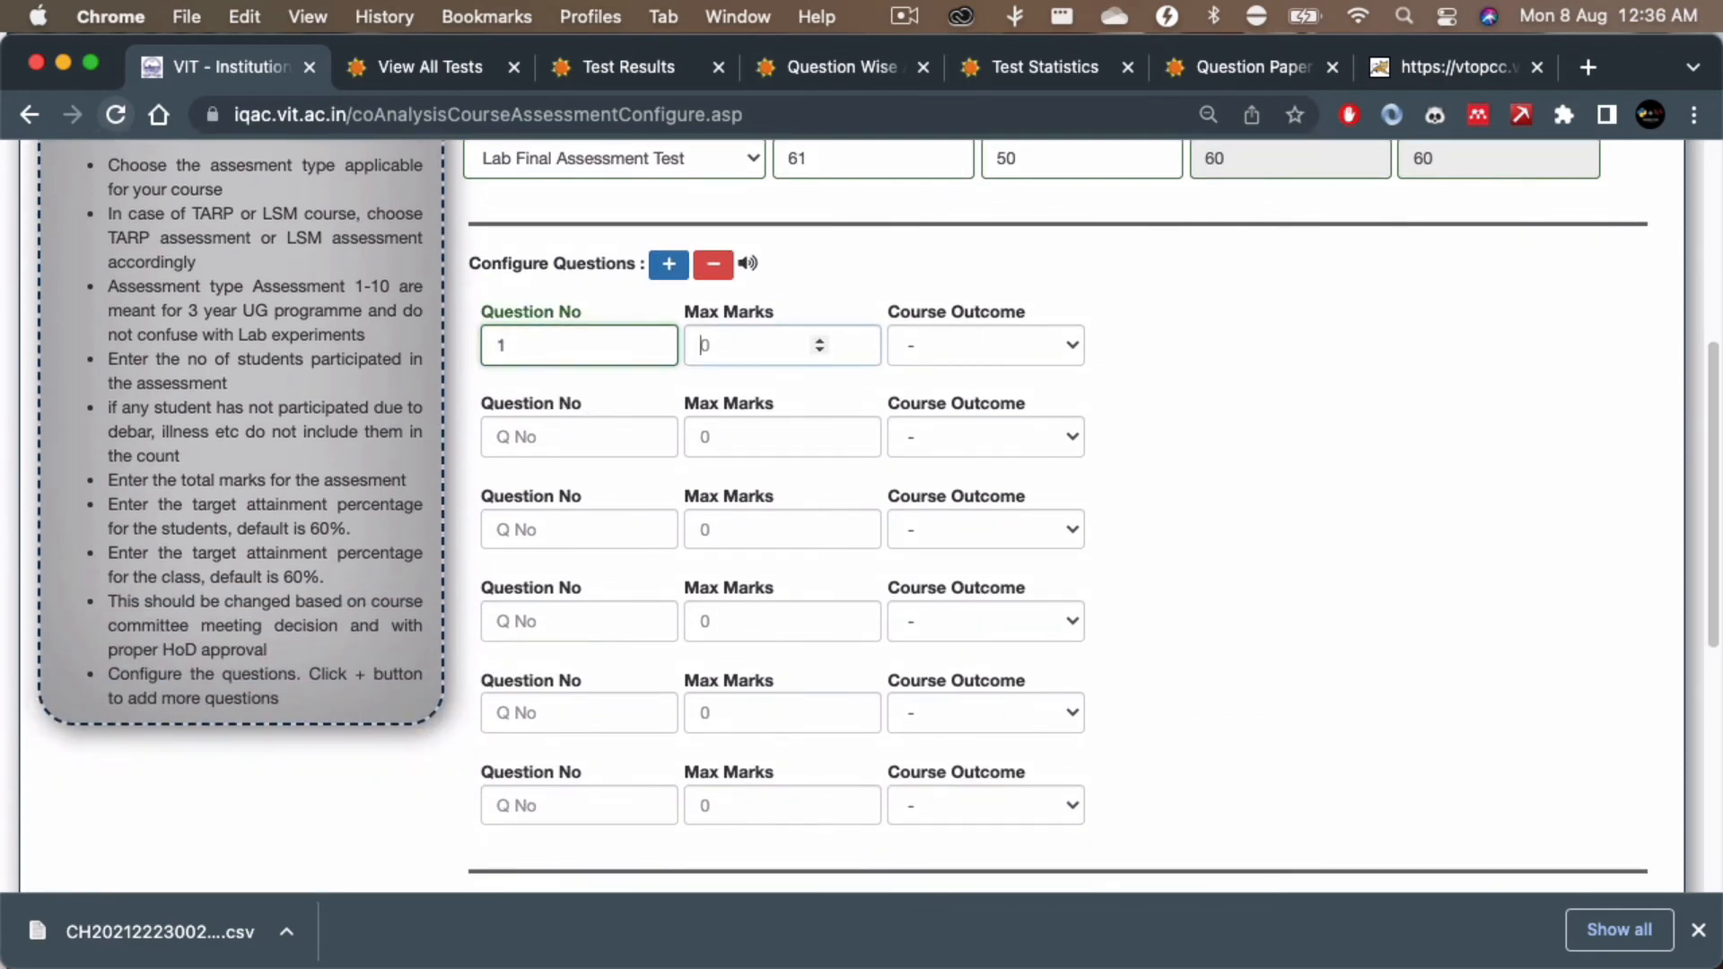
{"action": "key", "text": "super+Tab"}
{"action": "left_click", "coordinate": [616, 921]}
{"action": "key", "text": "super+Tab"}
{"action": "key", "text": "super+Tab"}
{"action": "type", "text": "20"}
{"action": "left_click", "coordinate": [951, 348]}
{"action": "left_click", "coordinate": [941, 514]}
Step: Configure question 2 with 20 maximum marks and course outcome CO6
{"action": "left_click", "coordinate": [589, 436]}
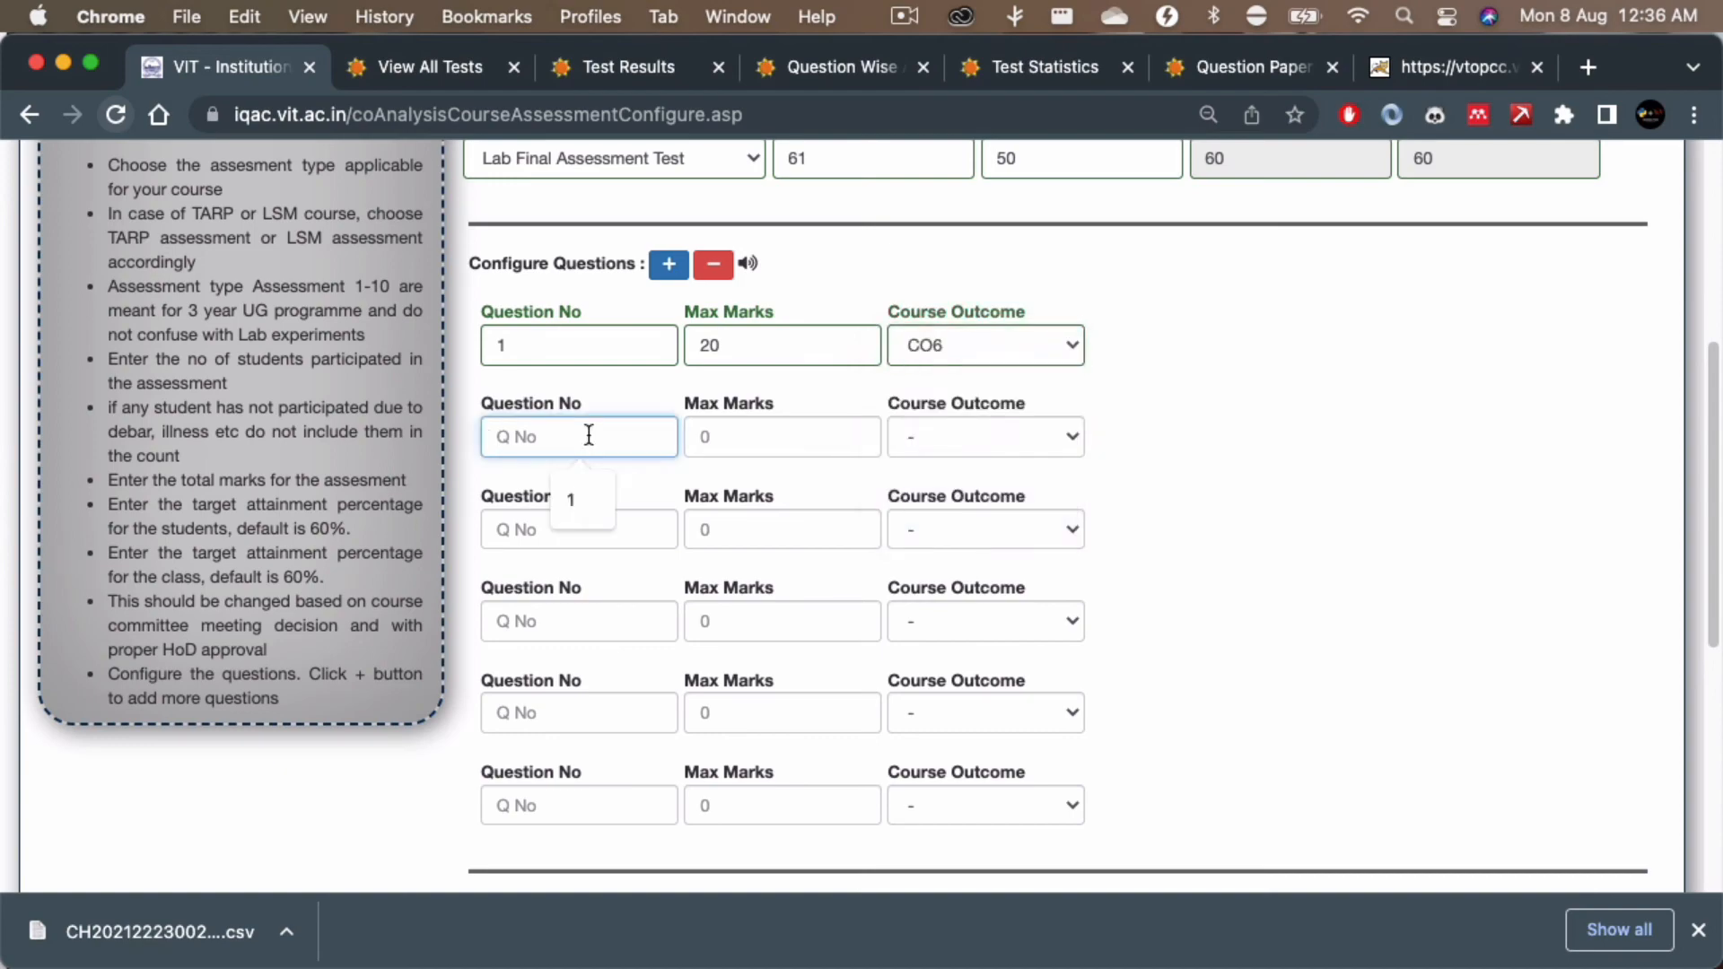
{"action": "type", "text": "2"}
{"action": "left_click", "coordinate": [819, 437]}
{"action": "type", "text": "20"}
{"action": "left_click", "coordinate": [995, 442]}
{"action": "left_click", "coordinate": [952, 607]}
Step: Configure questions 3 and 4 with 2 maximum marks each, mapping question 3 to CO2 and question 4 to CO1
{"action": "left_click", "coordinate": [589, 530]}
{"action": "type", "text": "3"}
{"action": "left_click", "coordinate": [819, 530]}
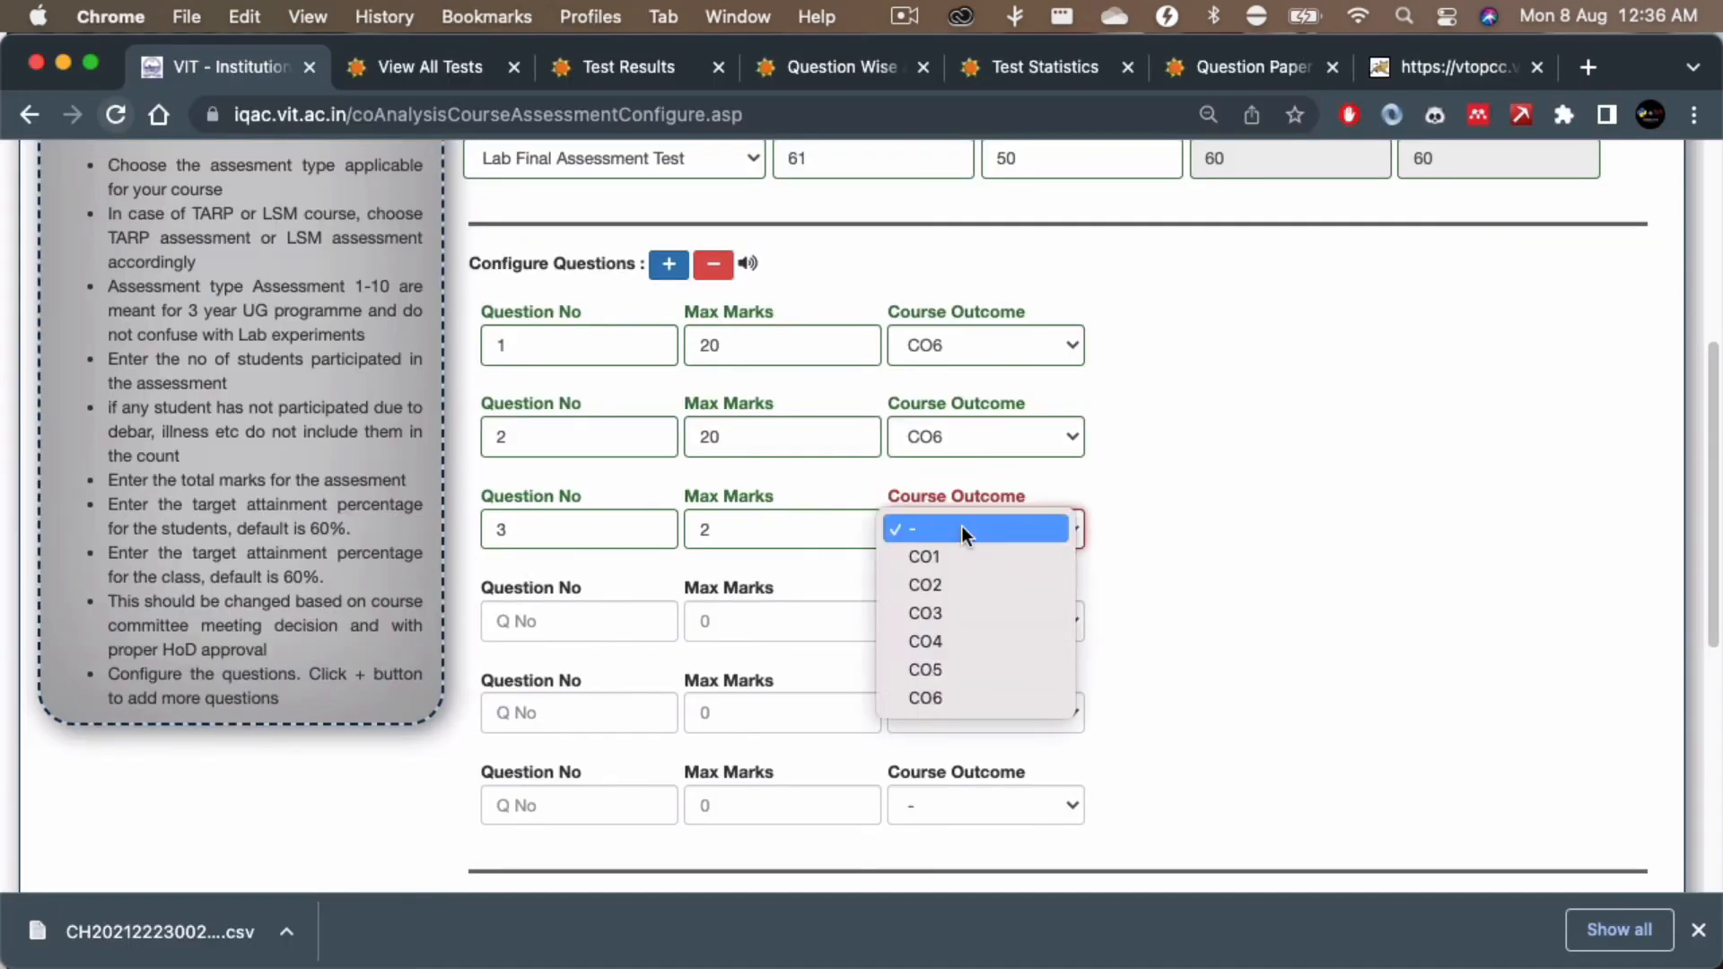
{"action": "left_click", "coordinate": [924, 585]}
{"action": "left_click", "coordinate": [589, 621]}
{"action": "type", "text": "4"}
{"action": "left_click", "coordinate": [820, 622]}
{"action": "type", "text": "2"}
{"action": "left_click", "coordinate": [987, 621]}
{"action": "left_click", "coordinate": [924, 650]}
Step: Enter question 5 with 2 maximum marks, and change question 3 to CO1 and question 4 to CO2
{"action": "left_click", "coordinate": [551, 714]}
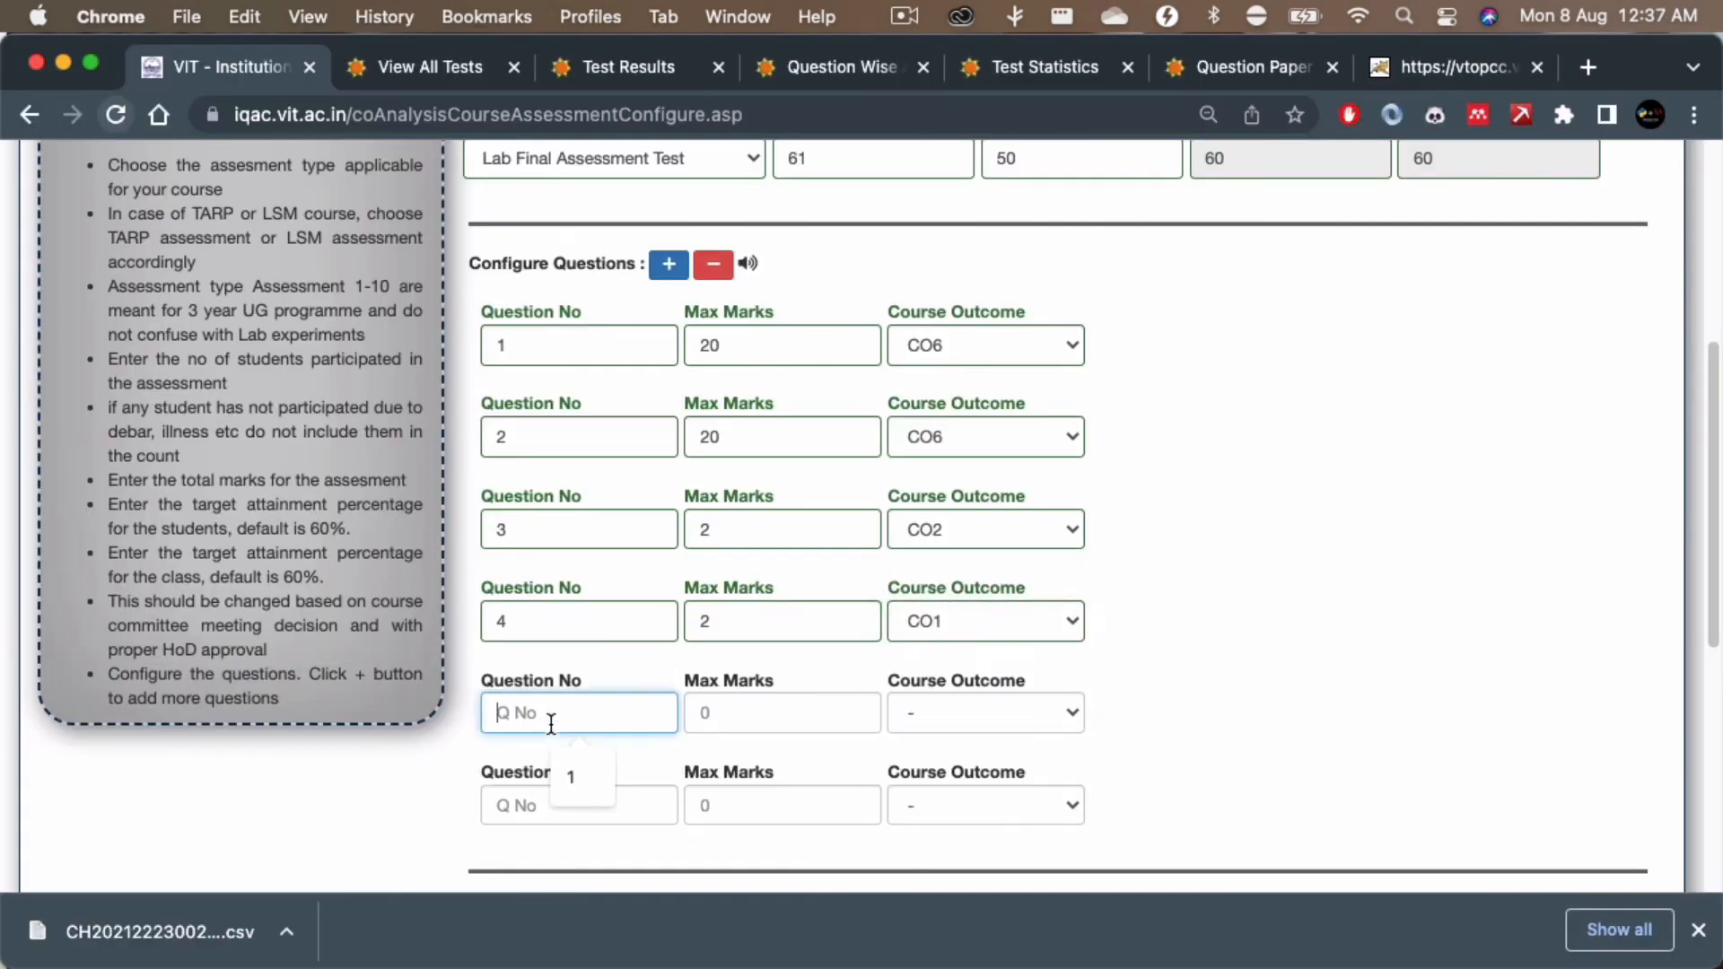
{"action": "type", "text": "5"}
{"action": "left_click", "coordinate": [820, 713]}
{"action": "type", "text": "2"}
{"action": "left_click", "coordinate": [989, 531]}
{"action": "left_click", "coordinate": [952, 503]}
{"action": "left_click", "coordinate": [985, 622]}
{"action": "left_click", "coordinate": [951, 650]}
Step: Map question 5 to CO3 and question 6, with 2 maximum marks, to CO4, and try to submit the configuration
{"action": "left_click", "coordinate": [963, 711]}
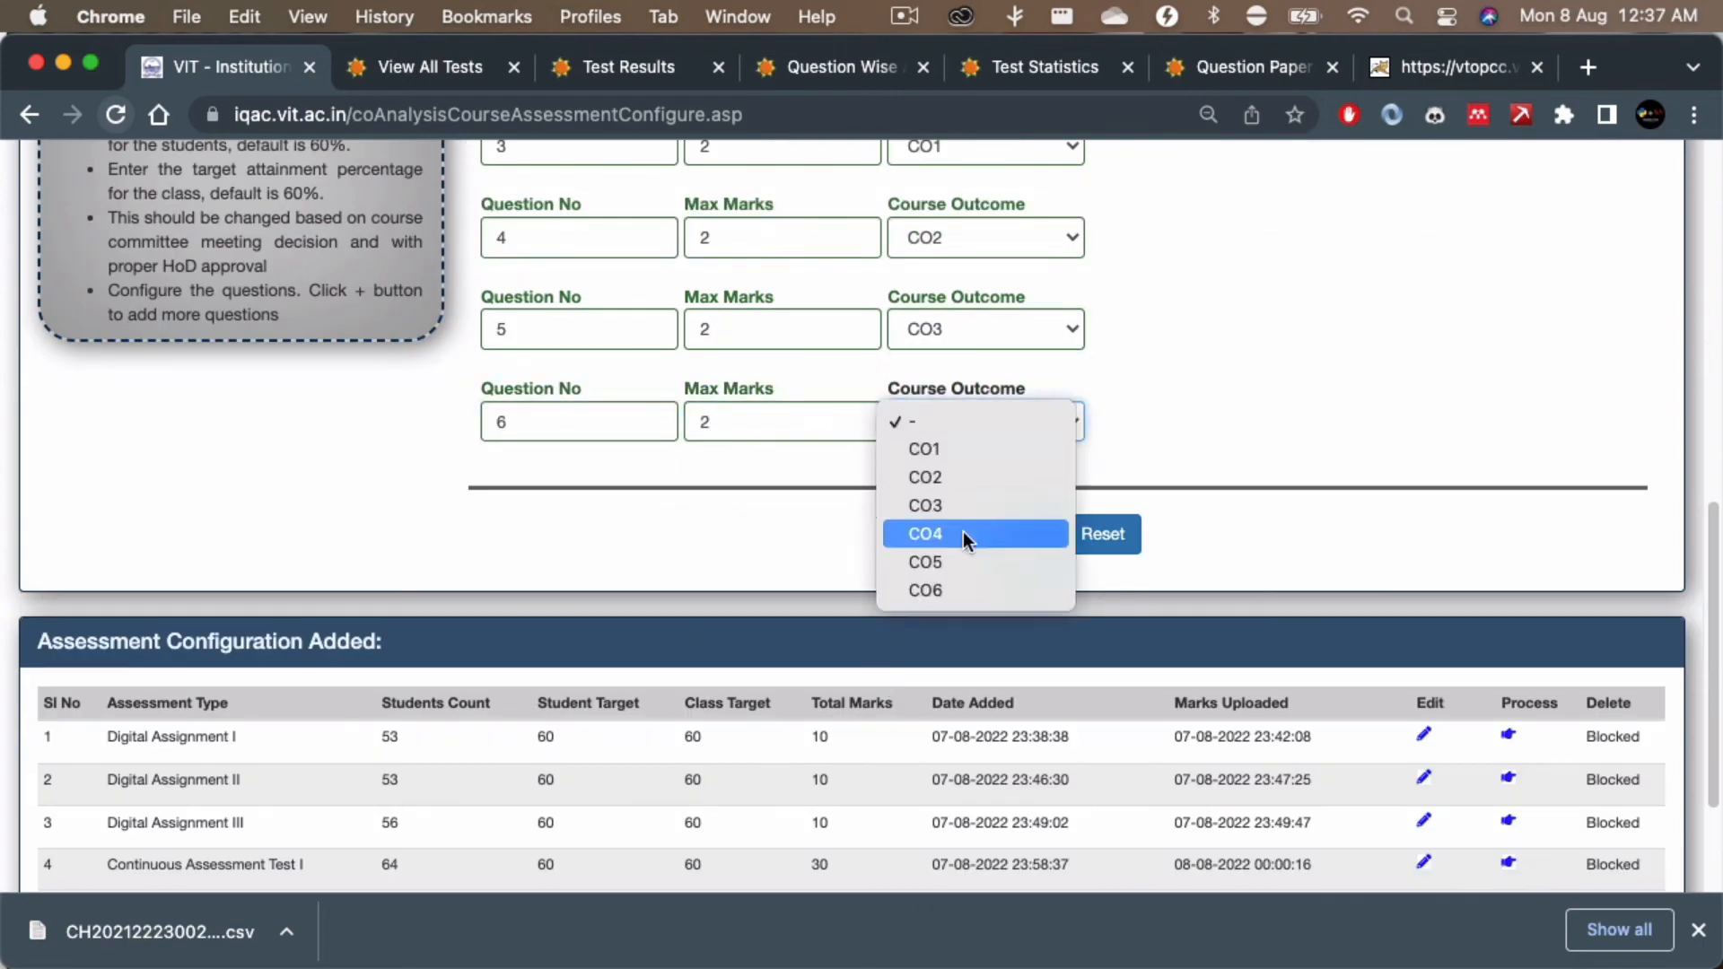
{"action": "left_click", "coordinate": [962, 534]}
{"action": "left_click", "coordinate": [1018, 534]}
{"action": "left_click", "coordinate": [1054, 662]}
Step: Set question 6's maximum marks to 4 and submit the assessment configuration
{"action": "scroll", "coordinate": [1172, 537], "scroll_direction": "up", "scroll_amount": 3}
{"action": "double_click", "coordinate": [708, 704]}
{"action": "type", "text": "4"}
{"action": "left_click", "coordinate": [1018, 815]}
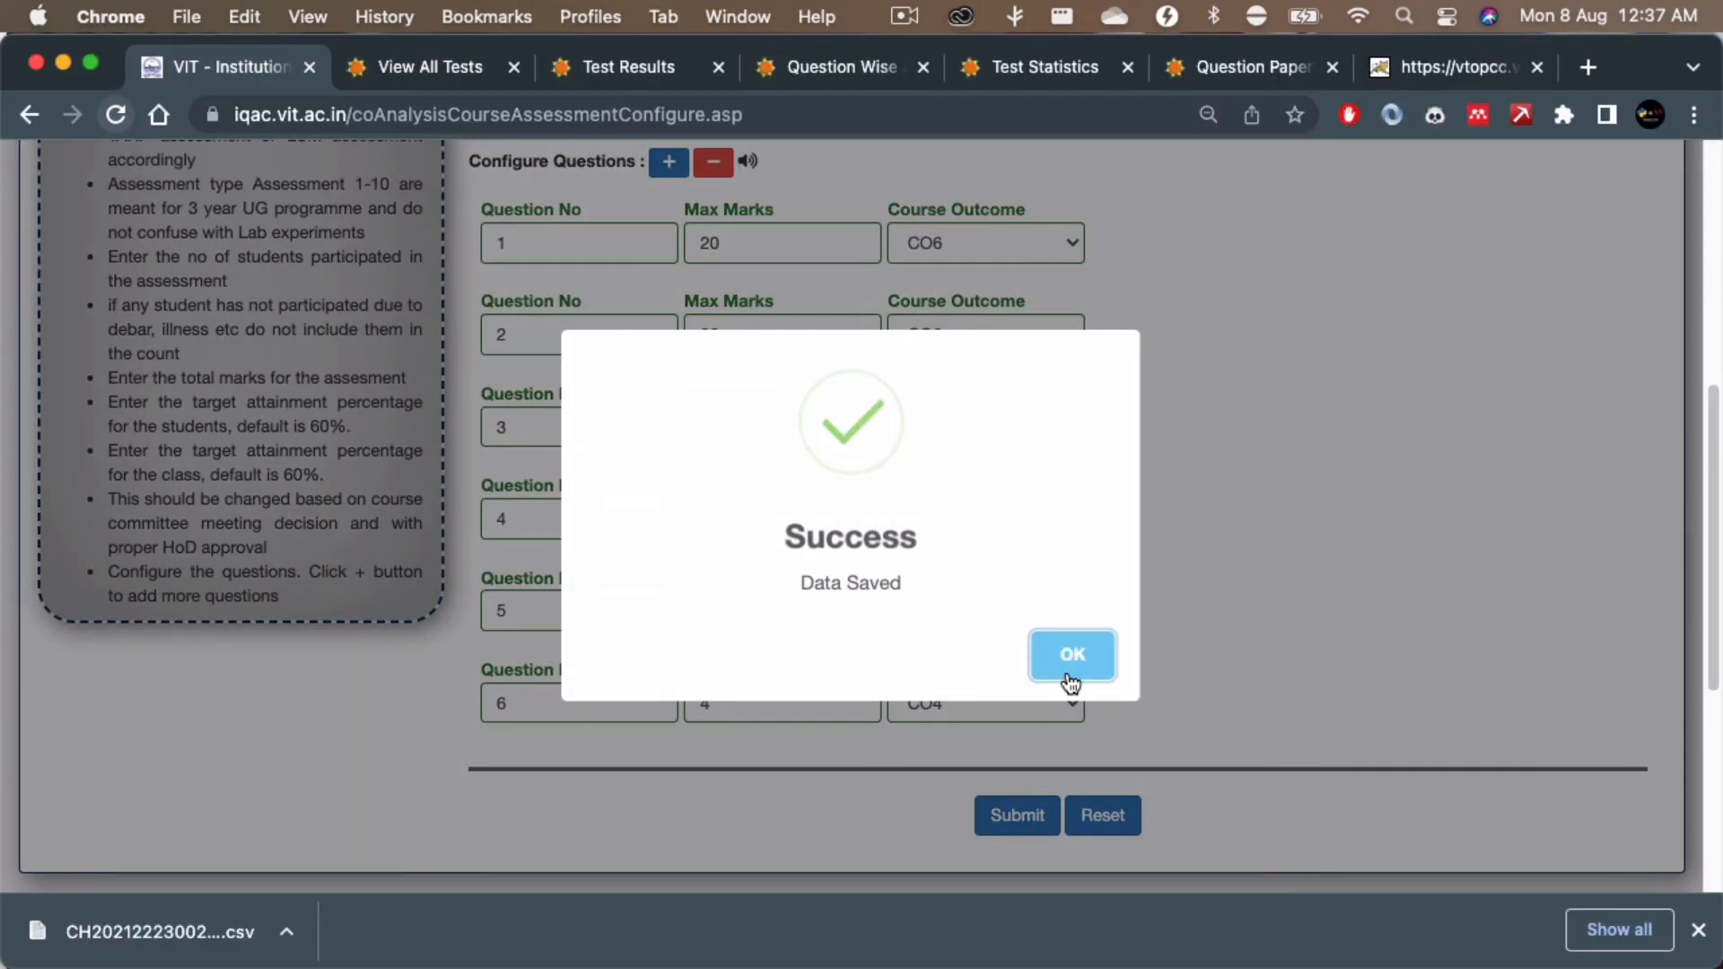
{"action": "left_click", "coordinate": [1070, 680]}
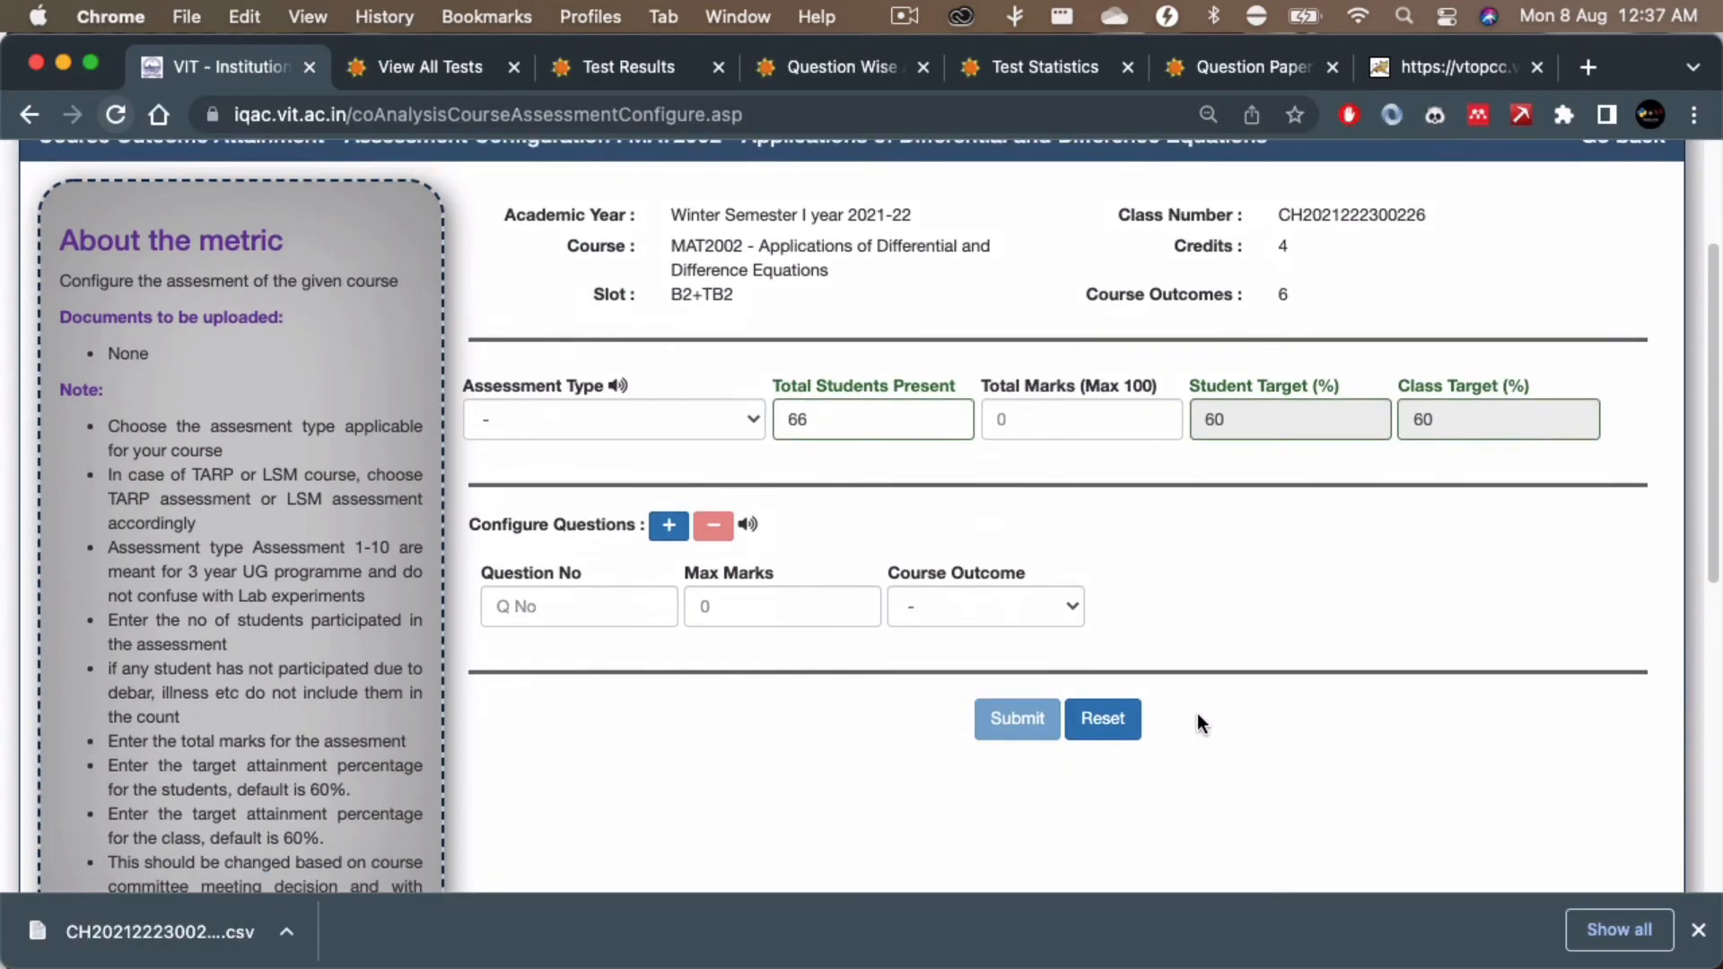
Step: Open the marks upload page for the Lab Final Assessment Test from the added assessment configurations
{"action": "scroll", "coordinate": [1197, 713], "scroll_direction": "down", "scroll_amount": 10}
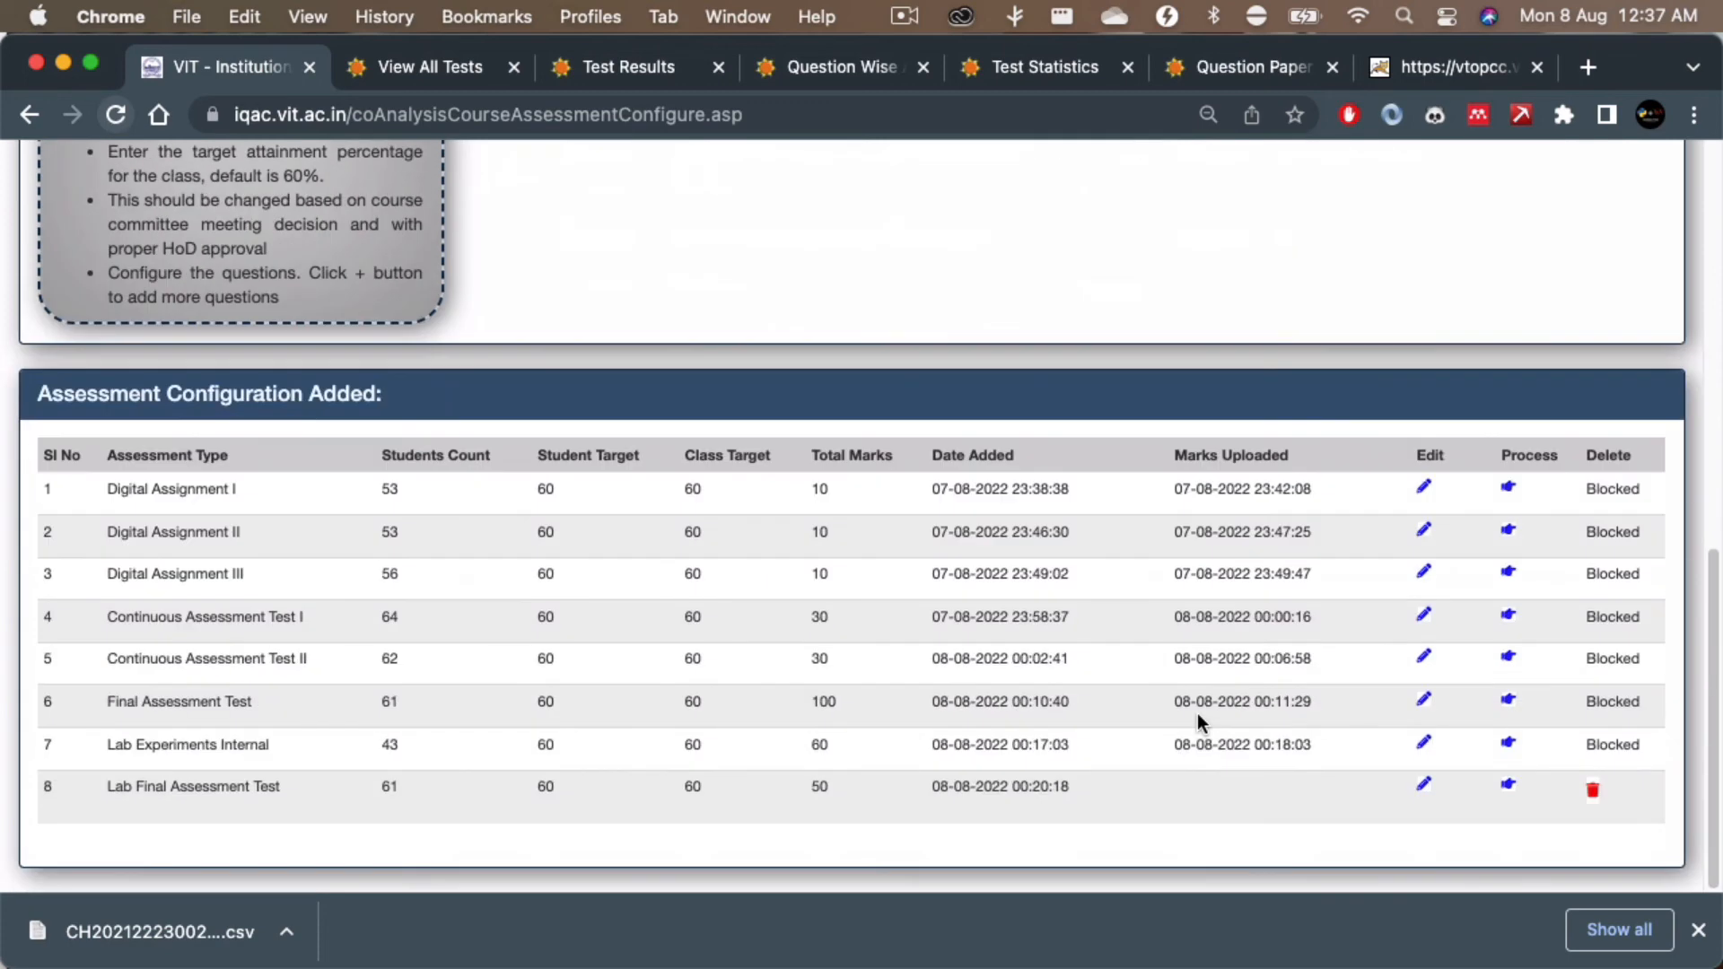
{"action": "left_click", "coordinate": [1506, 789]}
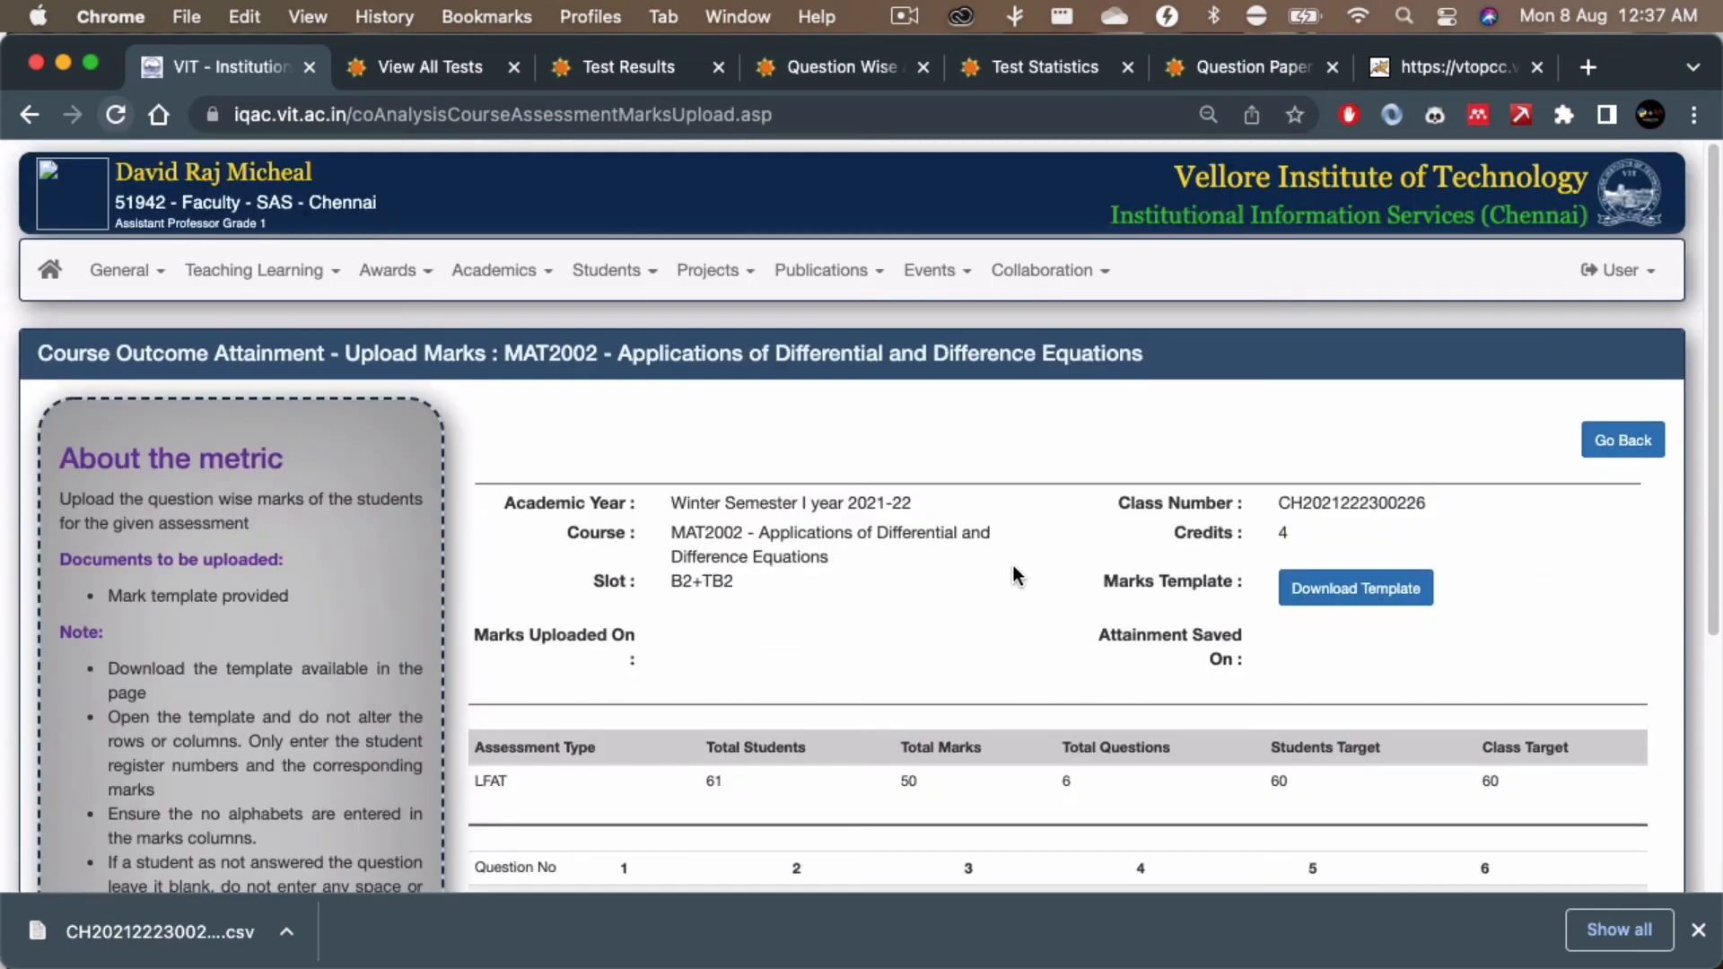
{"action": "scroll", "coordinate": [993, 582], "scroll_direction": "down", "scroll_amount": 5}
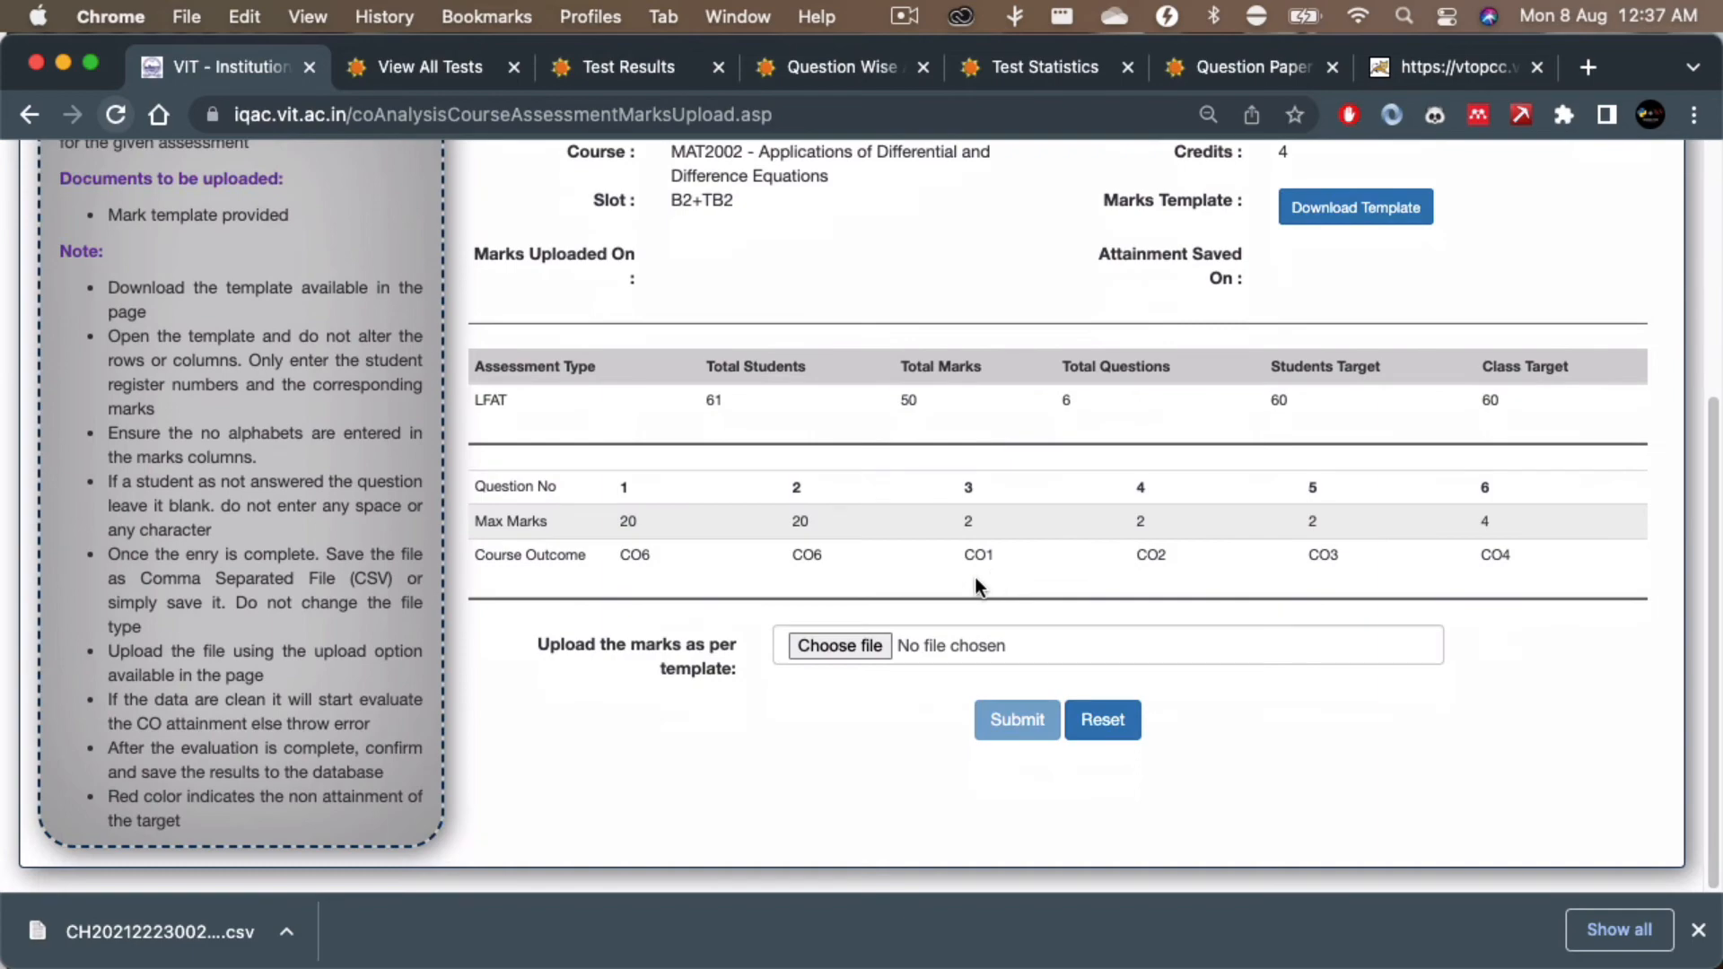
{"action": "key", "text": "super+Tab"}
{"action": "left_click", "coordinate": [287, 932]}
{"action": "left_click", "coordinate": [385, 897]}
{"action": "right_click", "coordinate": [579, 762]}
{"action": "mouse_move", "coordinate": [714, 451]}
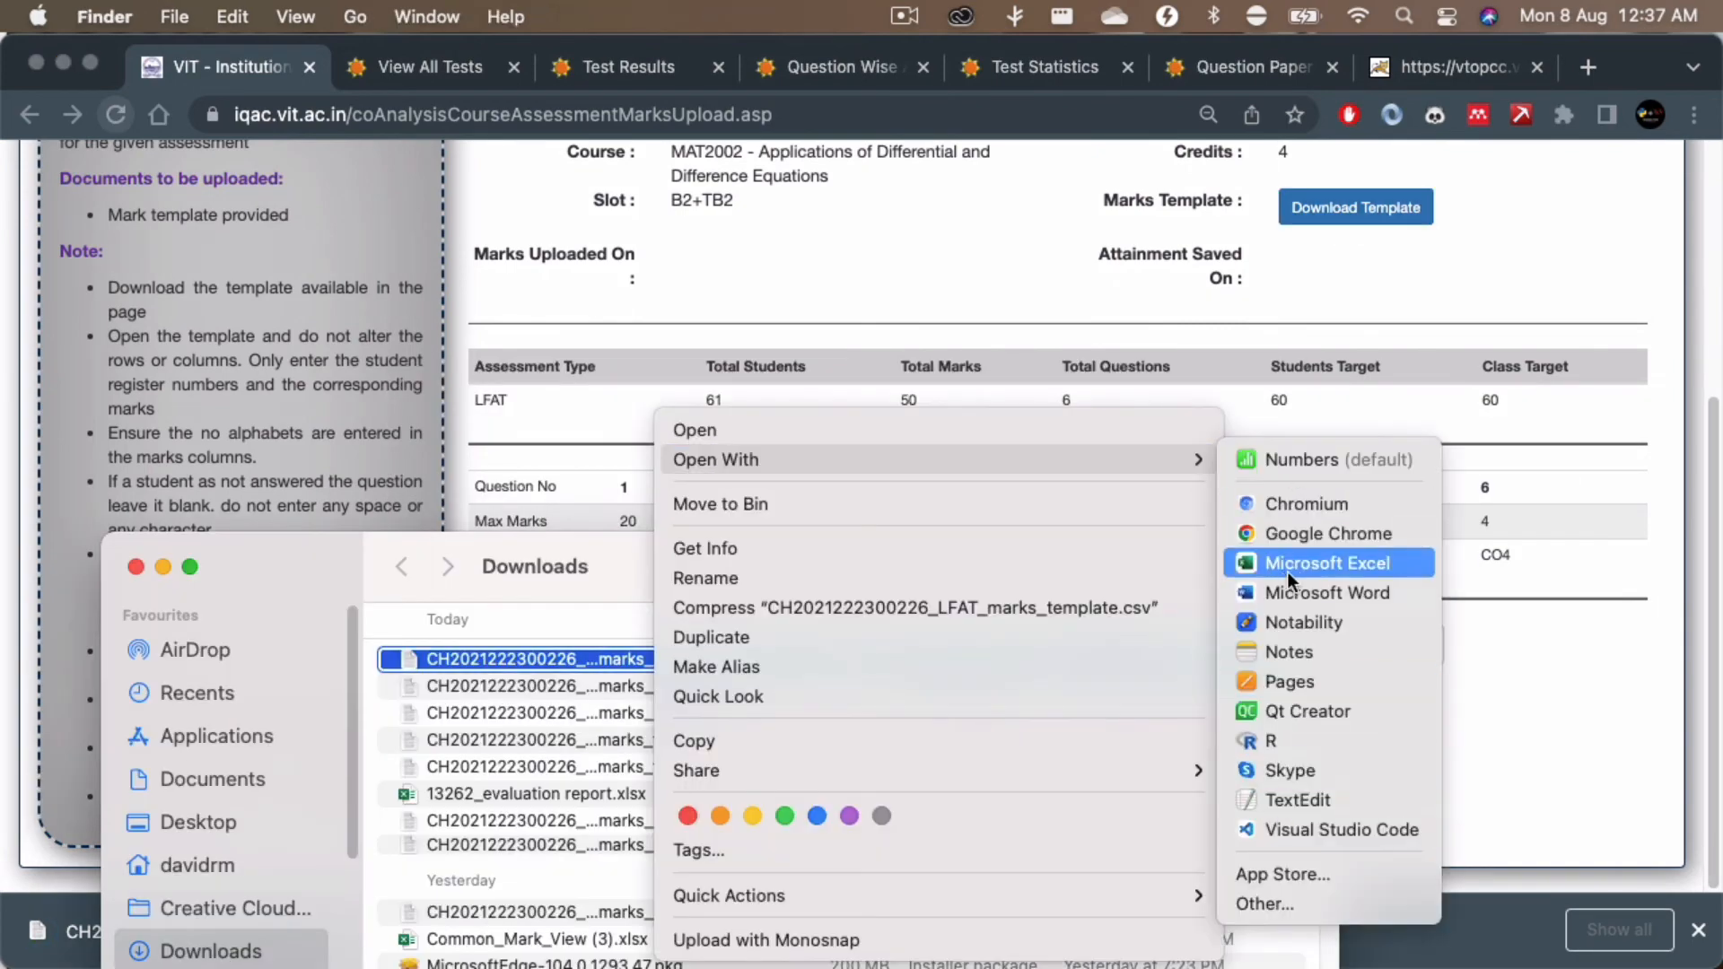
{"action": "left_click", "coordinate": [1321, 558]}
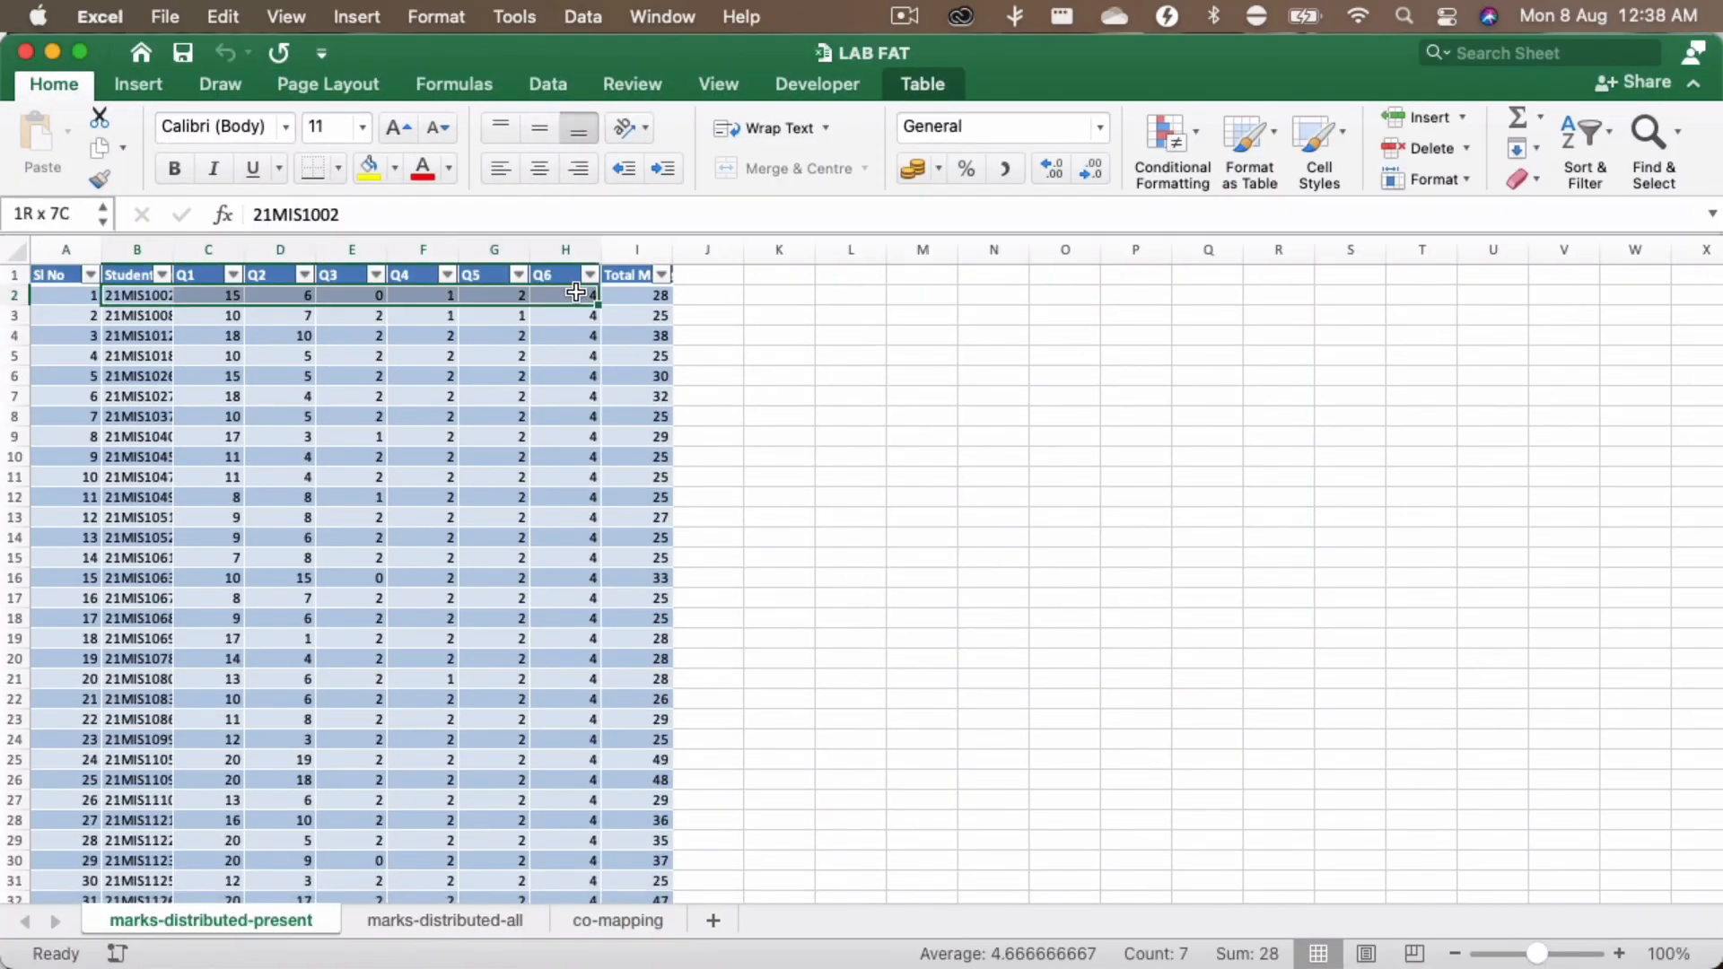
Step: Copy the register numbers and Q1 to Q6 marks from the marks-distributed-present sheet into the LFAT template, starting at B2
{"action": "key", "text": "super+c"}
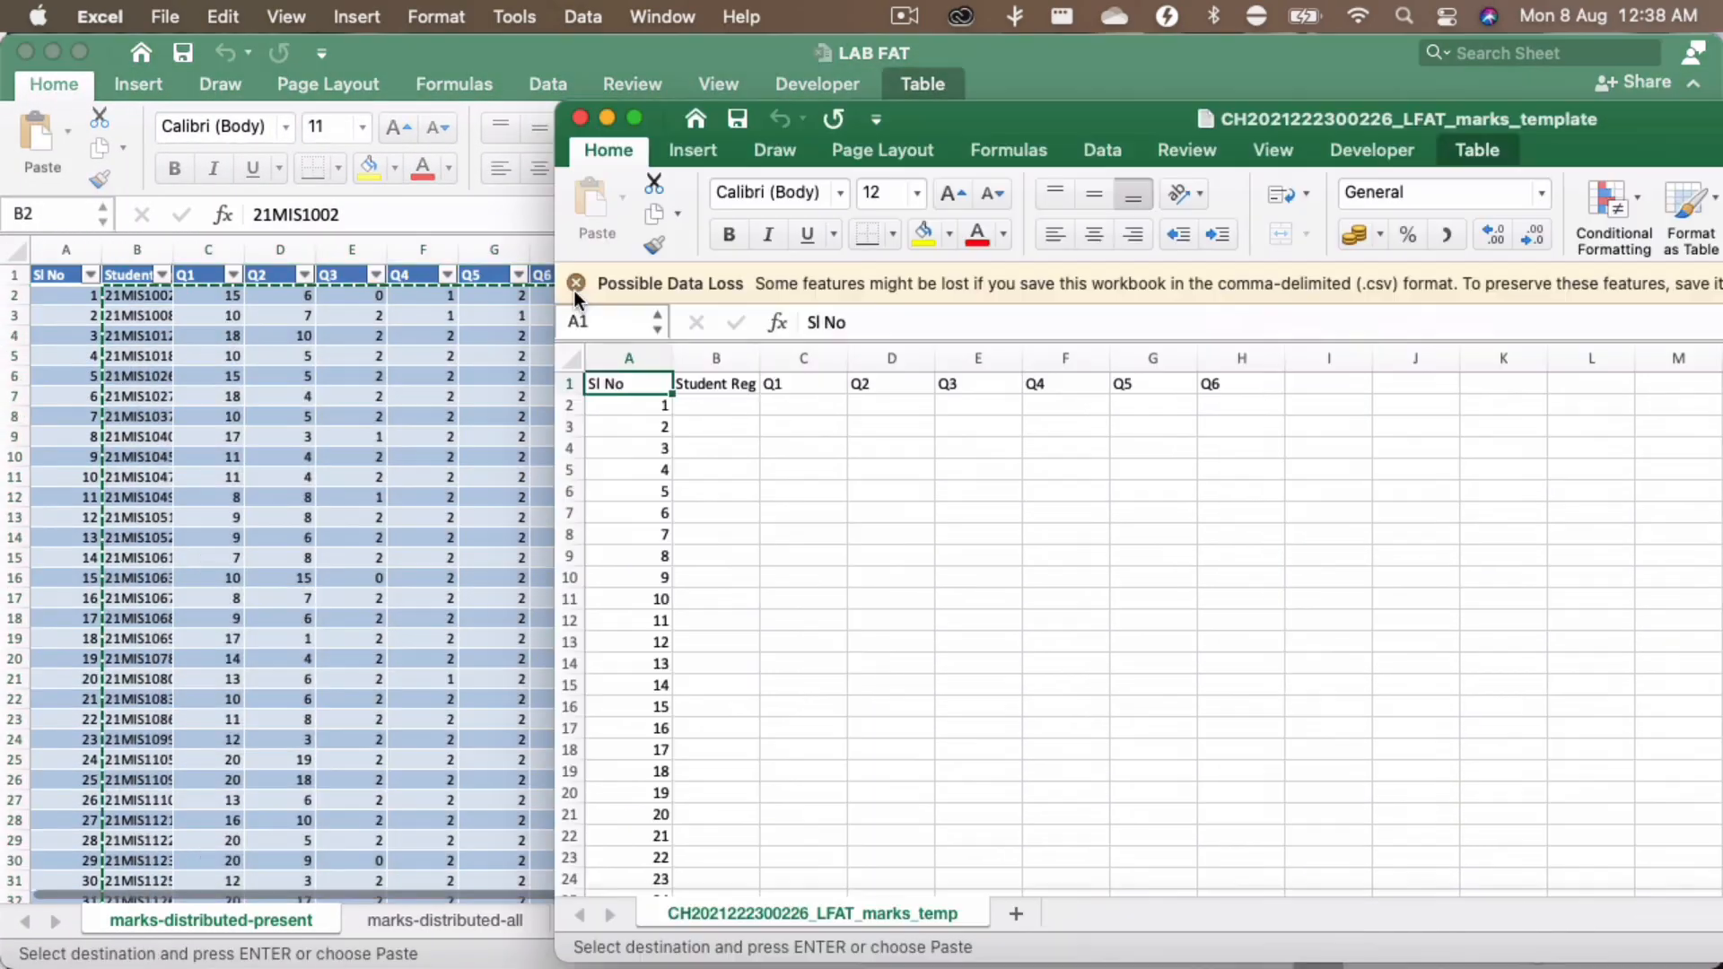
{"action": "right_click", "coordinate": [735, 405]}
{"action": "mouse_move", "coordinate": [808, 481]}
{"action": "left_click", "coordinate": [1151, 476]}
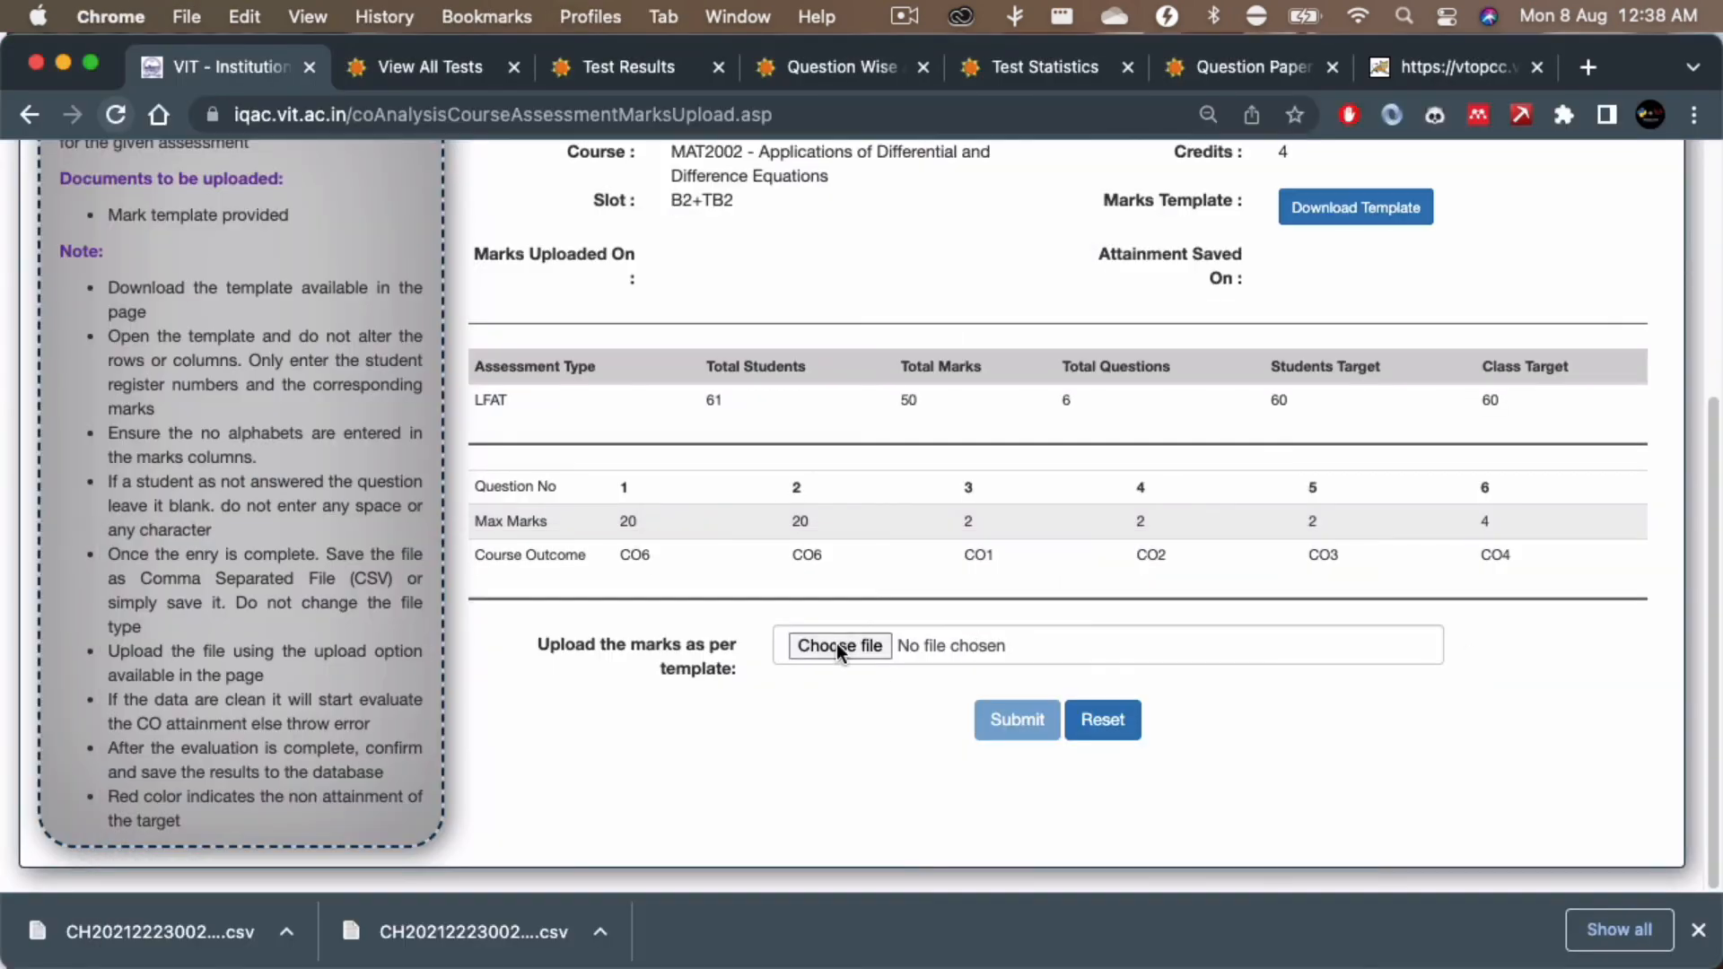
Step: Back in Chrome, upload the filled LFAT marks template and review the validated marks and CO attainment tables
{"action": "left_click", "coordinate": [836, 643]}
{"action": "left_click", "coordinate": [696, 376]}
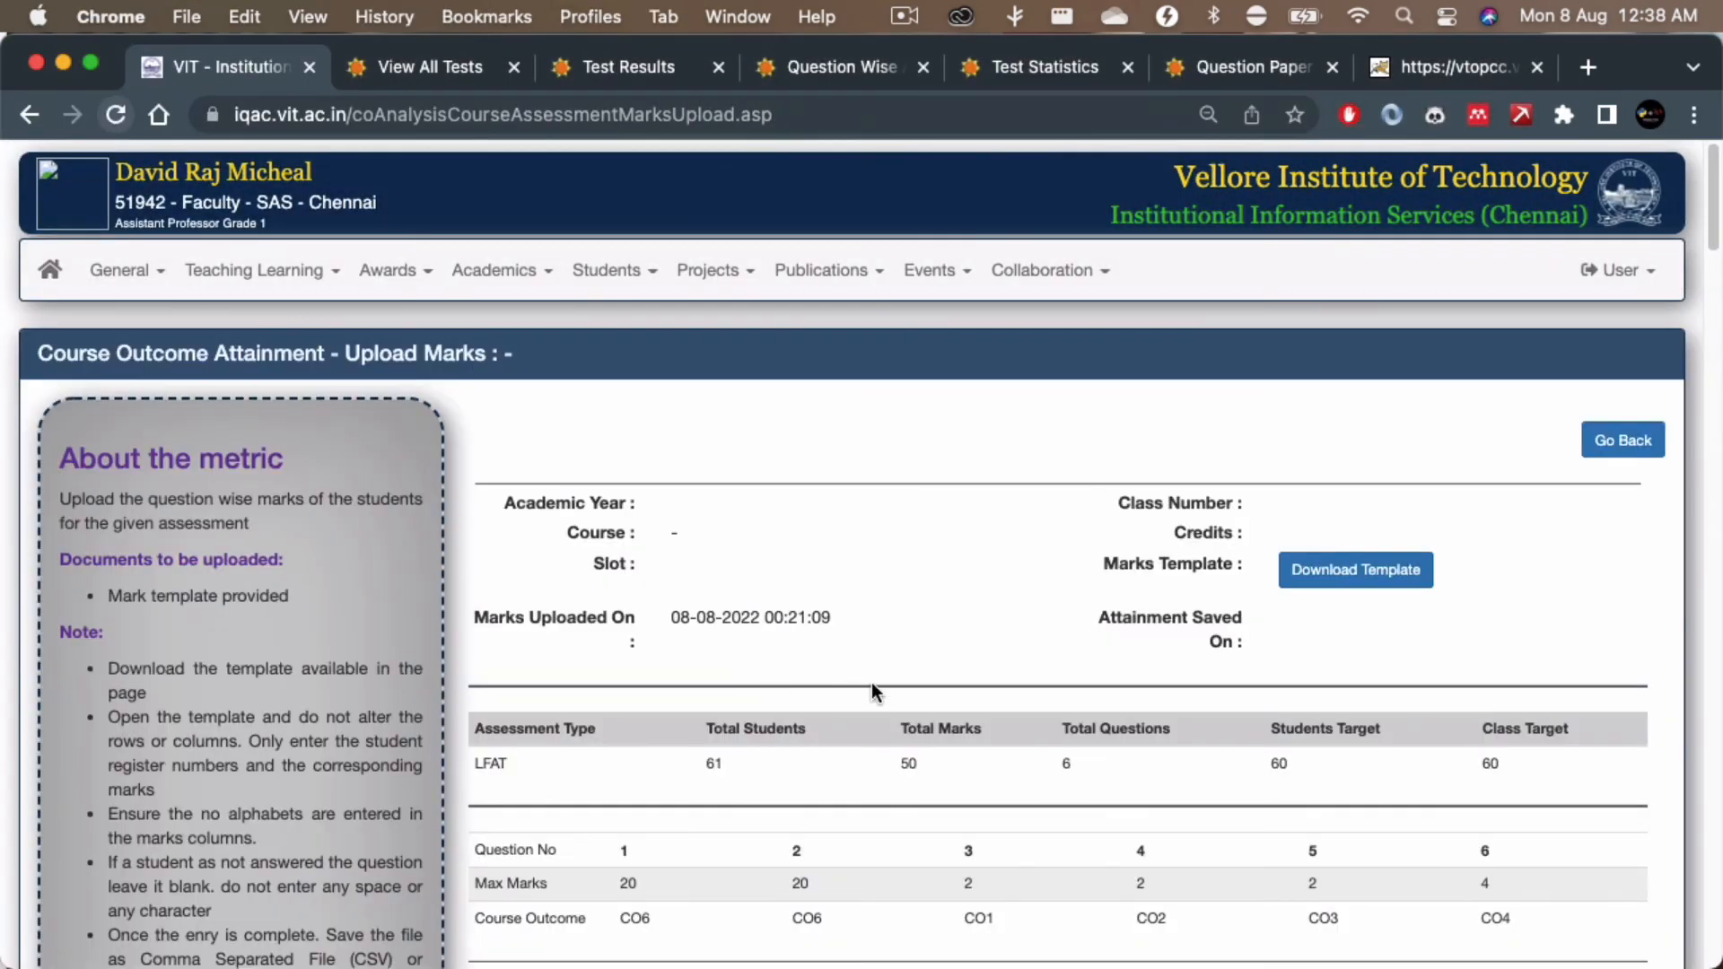
{"action": "scroll", "coordinate": [871, 682], "scroll_direction": "down", "scroll_amount": 3}
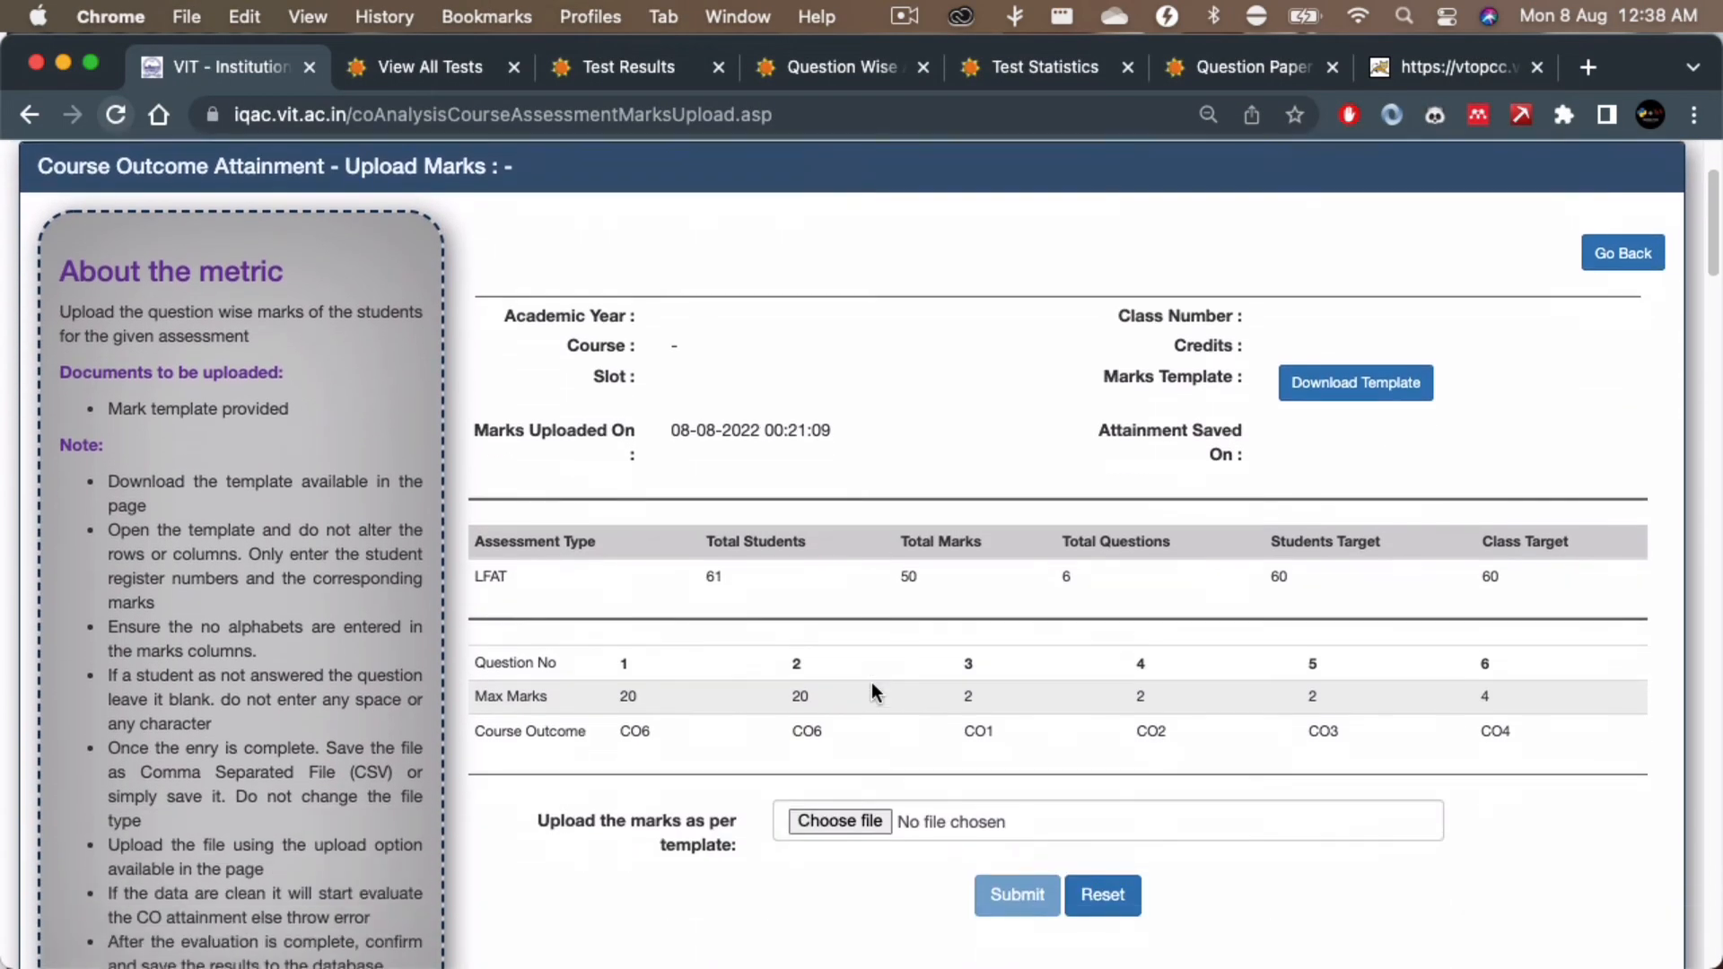
{"action": "scroll", "coordinate": [871, 682], "scroll_direction": "down", "scroll_amount": 15}
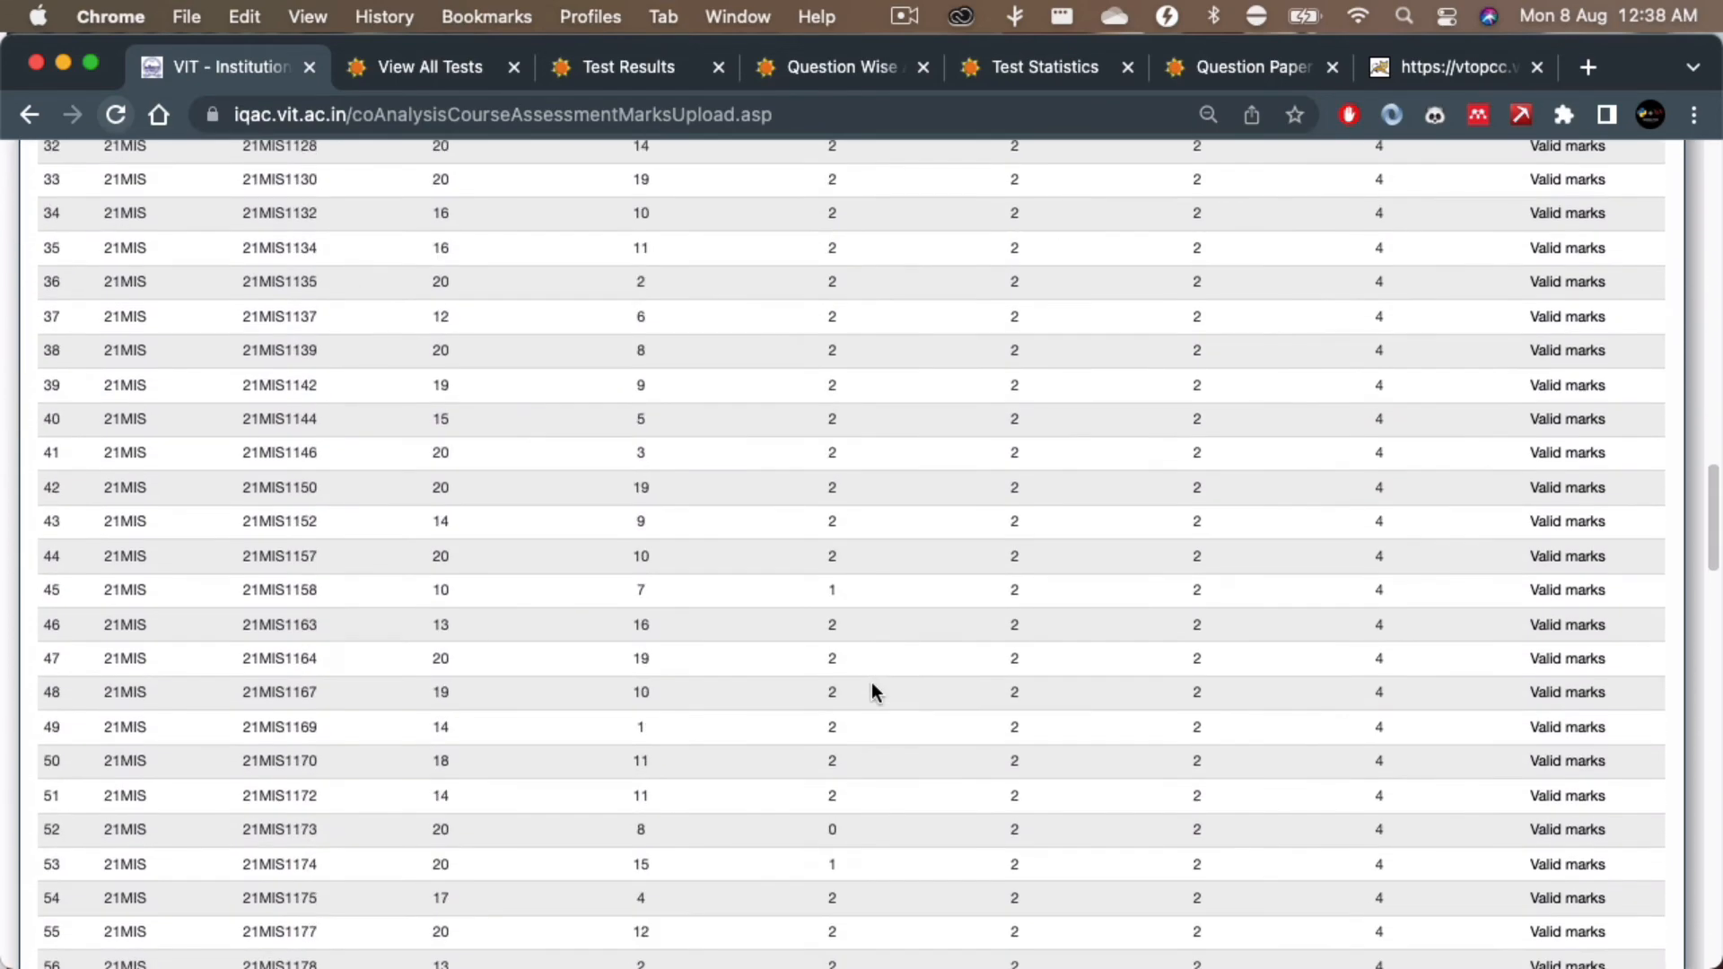
{"action": "scroll", "coordinate": [871, 688], "scroll_direction": "down", "scroll_amount": 20}
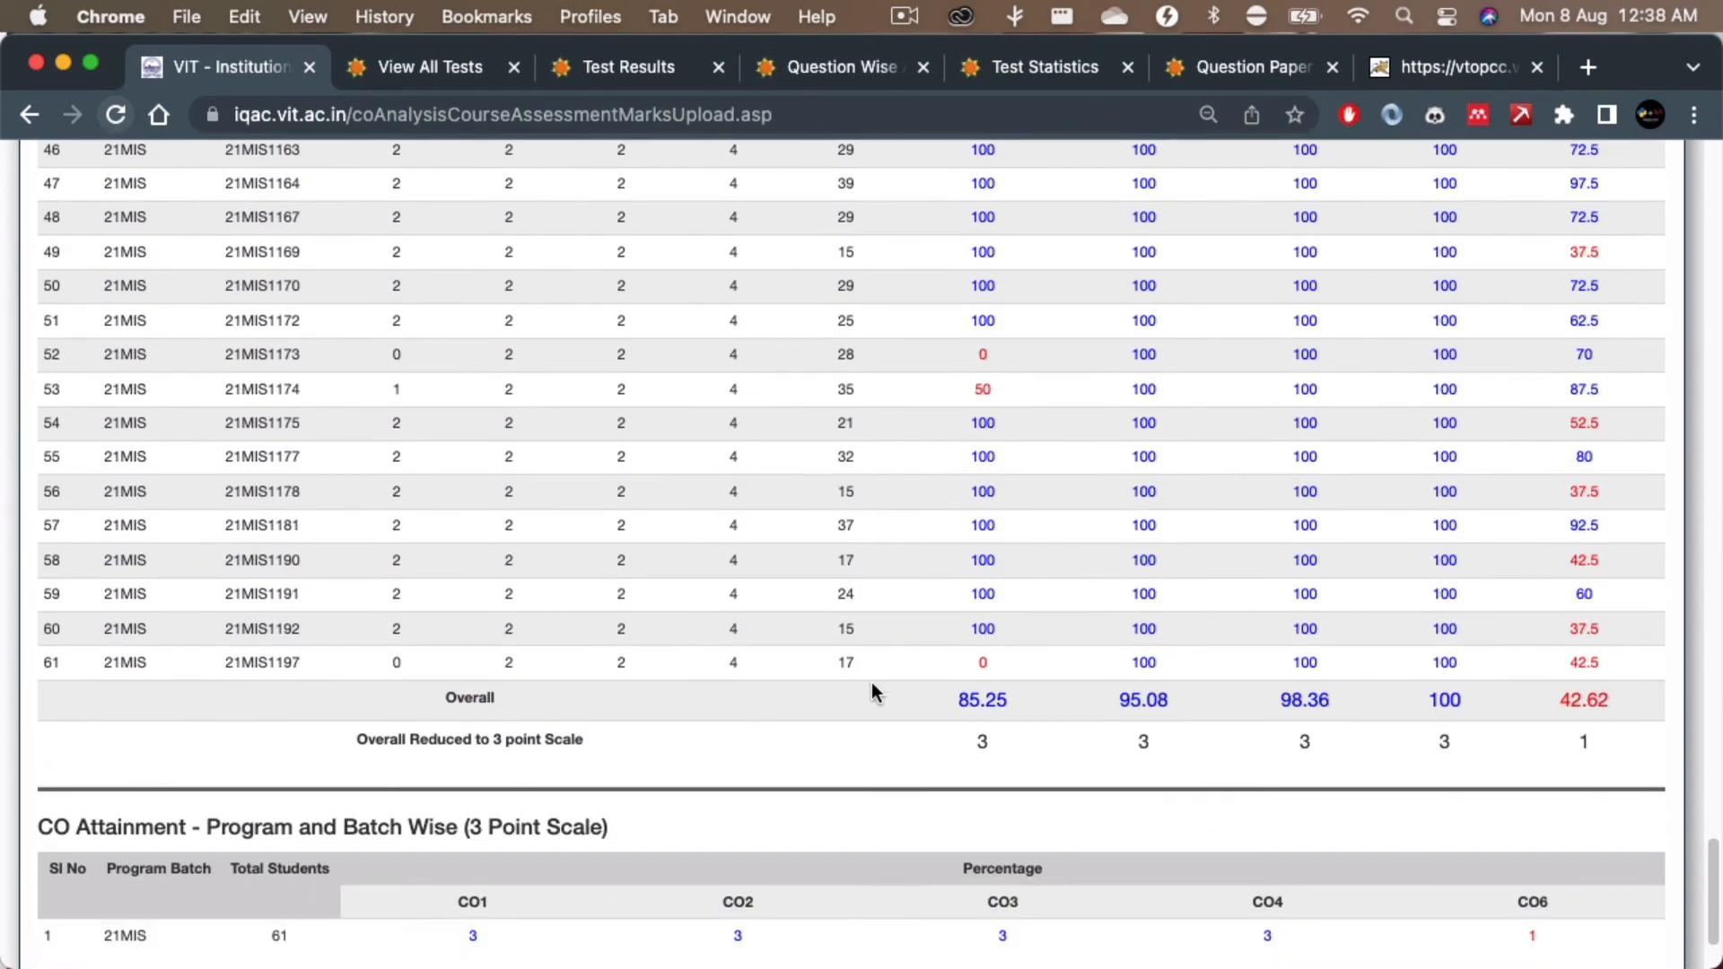
{"action": "scroll", "coordinate": [871, 694], "scroll_direction": "down", "scroll_amount": 2}
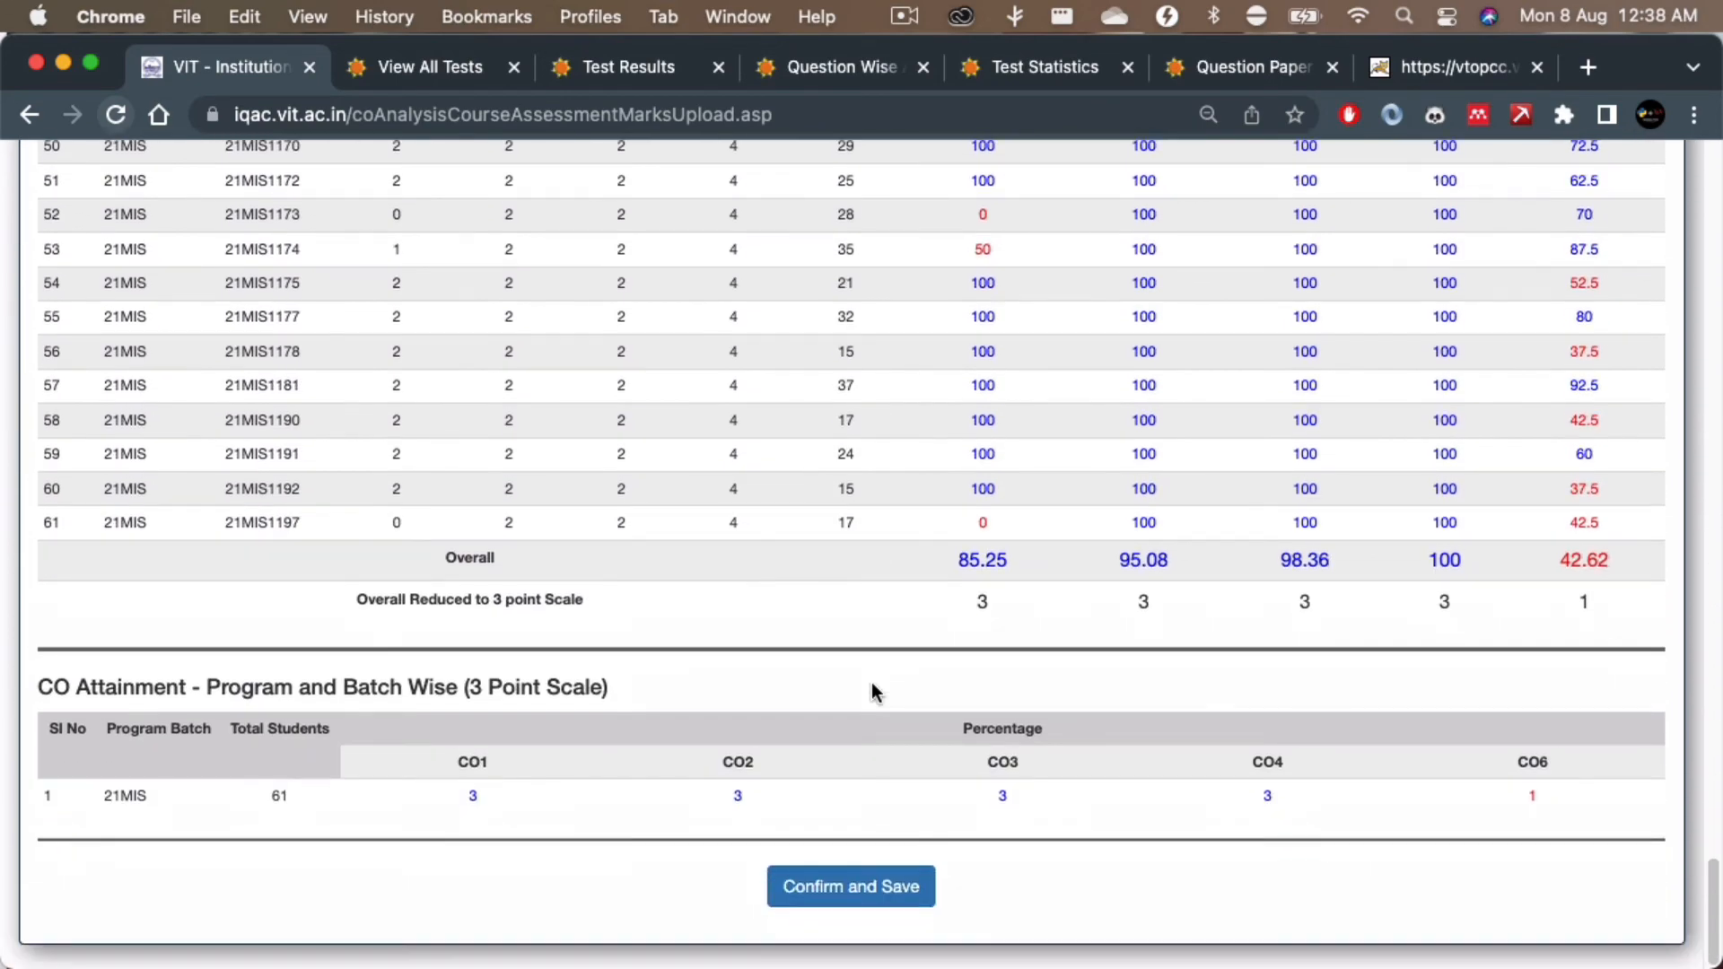
Step: Confirm and save the LFAT attainment results, and return to the assessment configuration page
{"action": "left_click", "coordinate": [835, 895]}
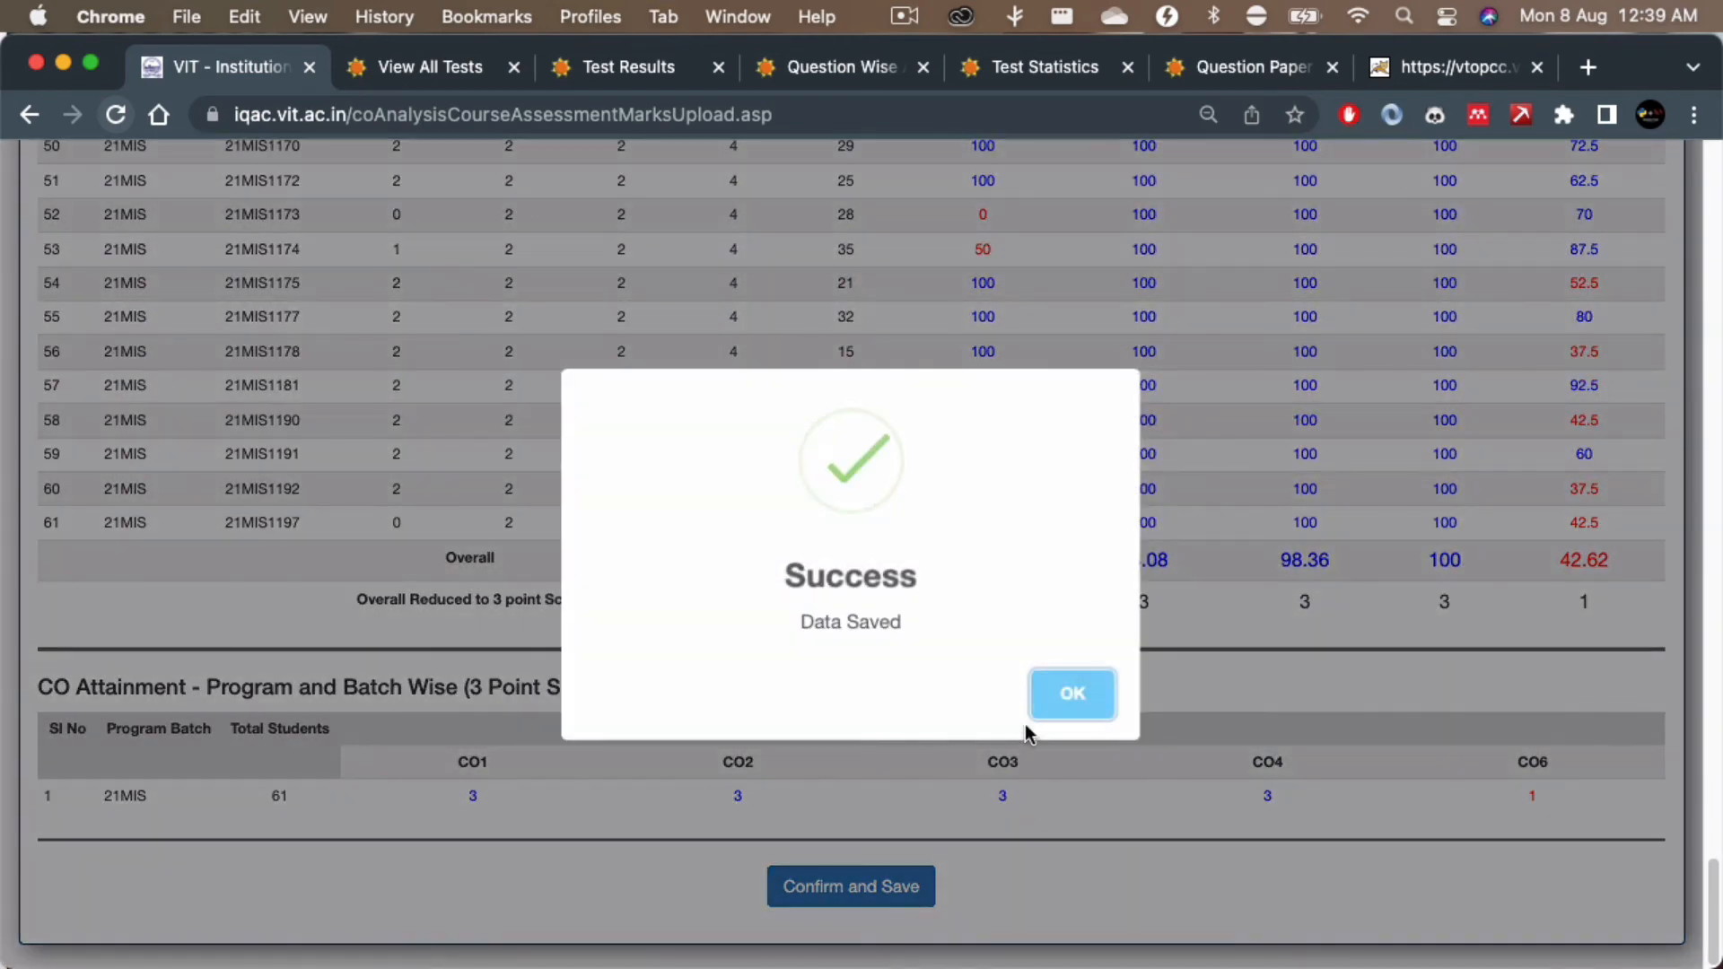
{"action": "left_click", "coordinate": [1089, 696]}
{"action": "scroll", "coordinate": [1091, 689], "scroll_direction": "up", "scroll_amount": 20}
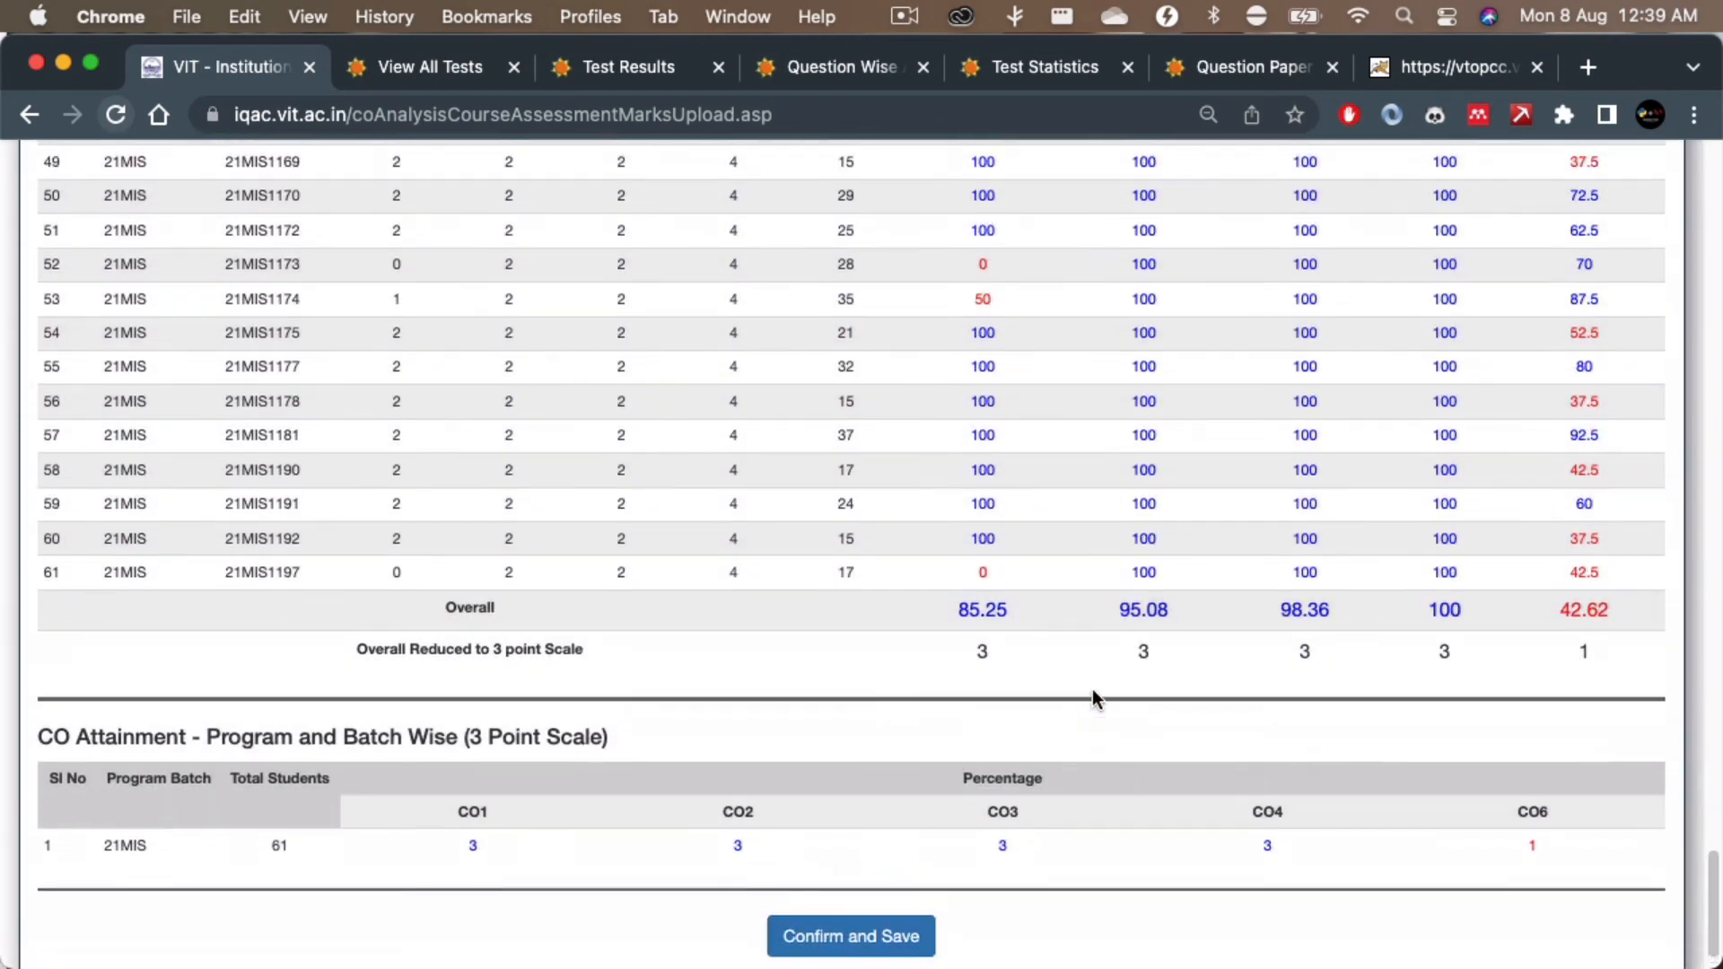
{"action": "scroll", "coordinate": [1092, 697], "scroll_direction": "up", "scroll_amount": 15}
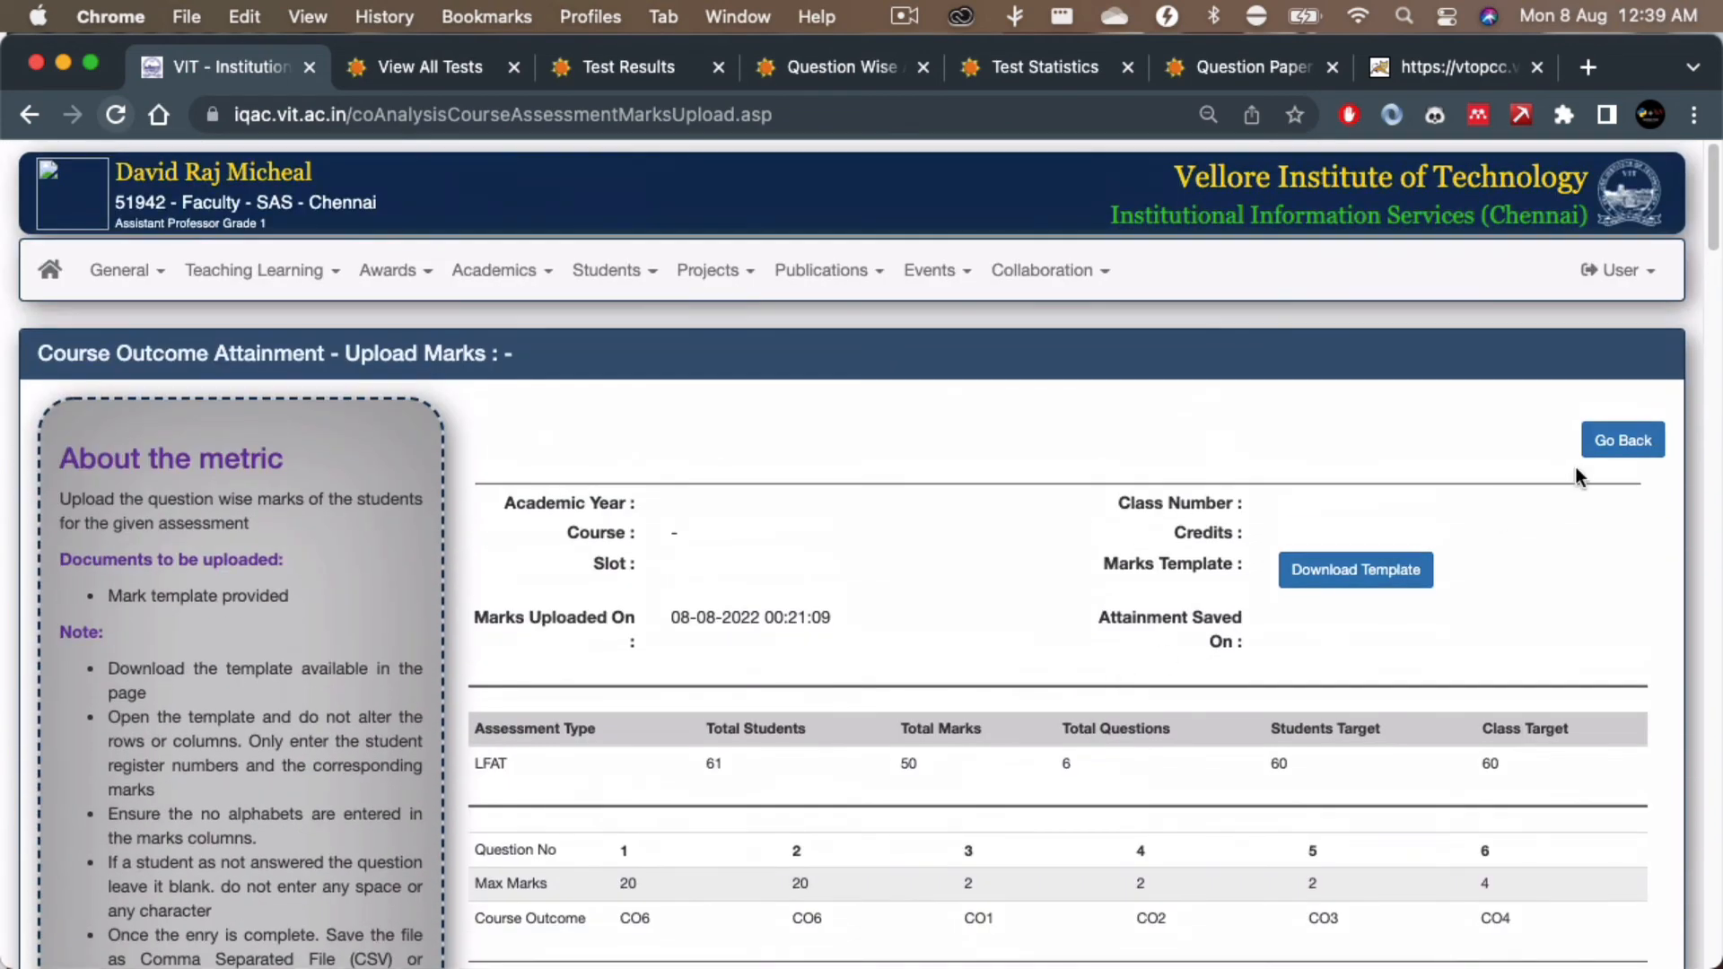
{"action": "left_click", "coordinate": [1624, 441]}
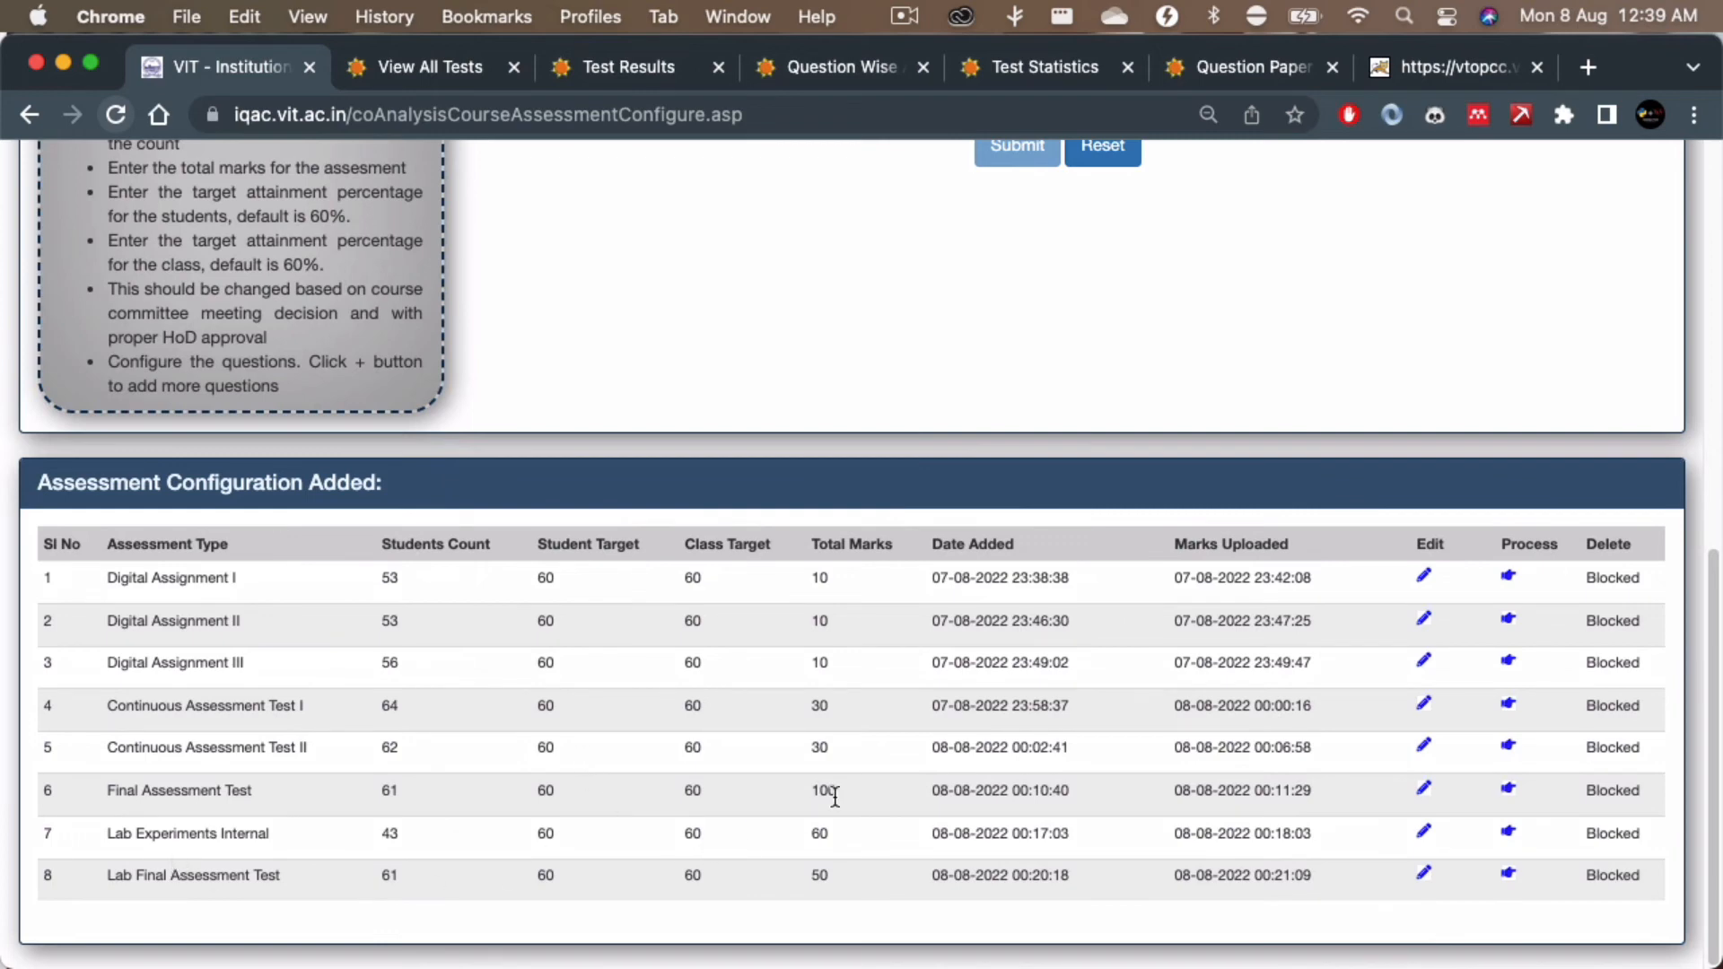
Step: Return to the list of courses handled and open the overall attainment analysis for MAT2002, slot B2+TB2
{"action": "scroll", "coordinate": [835, 796], "scroll_direction": "up", "scroll_amount": 9}
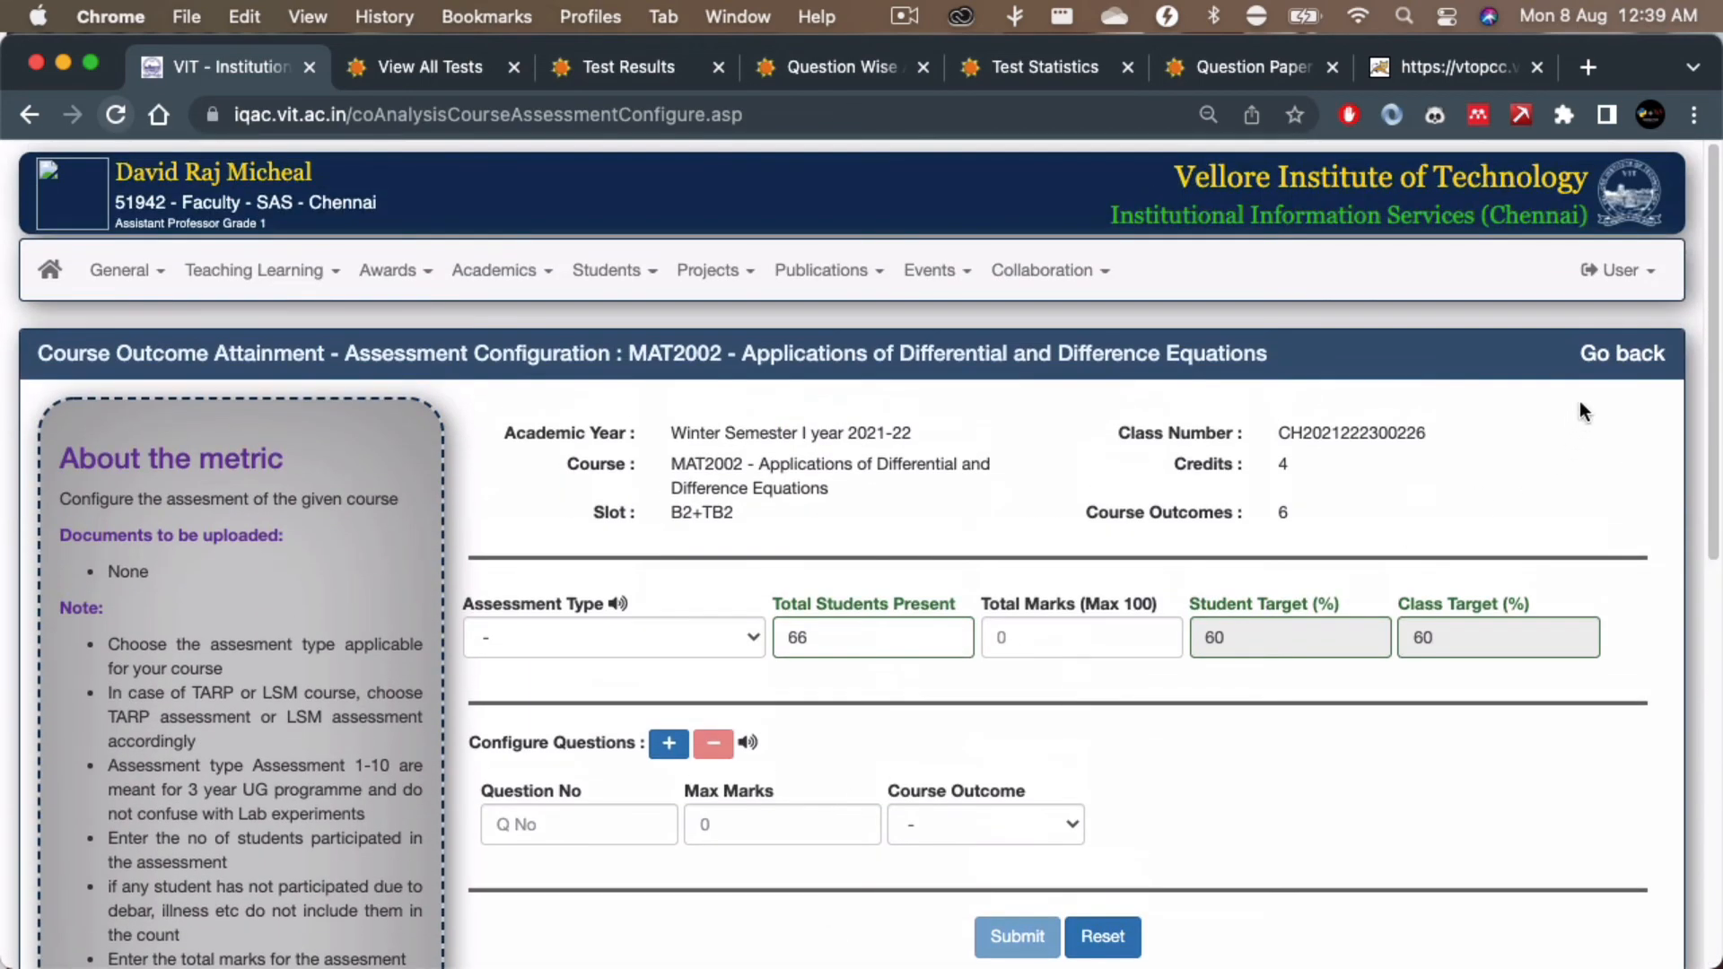
{"action": "left_click", "coordinate": [1622, 355]}
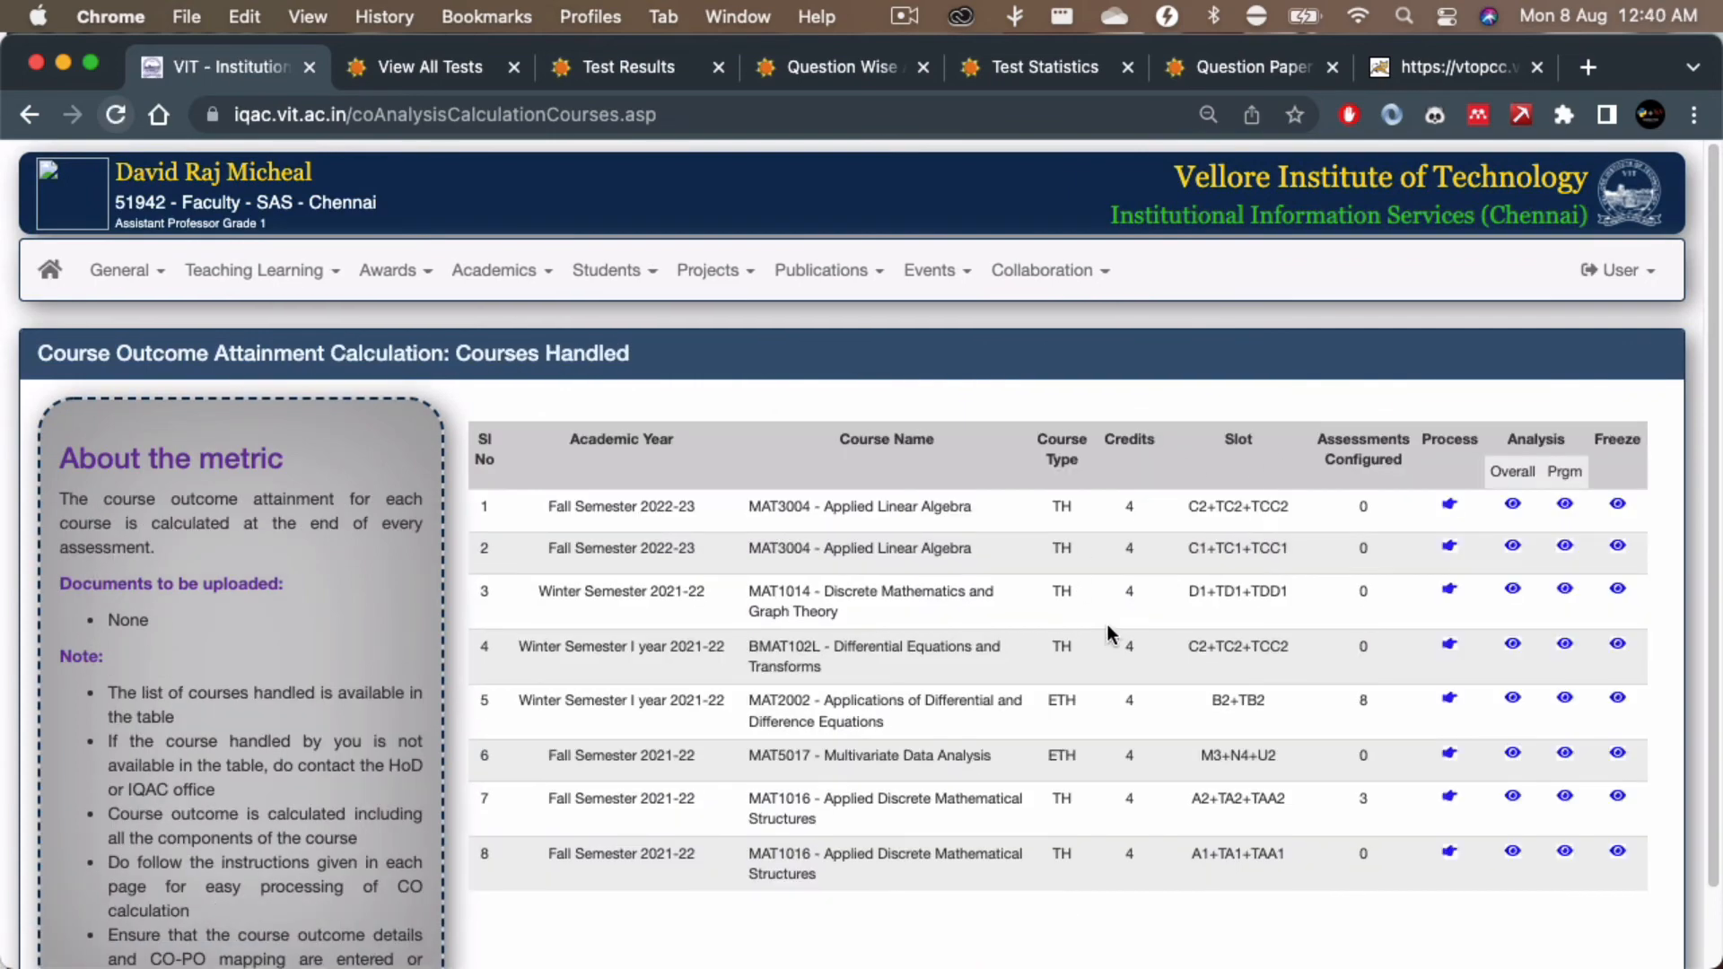
{"action": "left_click", "coordinate": [1513, 699]}
Step: Examine the theory, laboratory, overall and final attainment tables, including the Indirect Method row, and return to the courses list
{"action": "scroll", "coordinate": [824, 718], "scroll_direction": "down", "scroll_amount": 8}
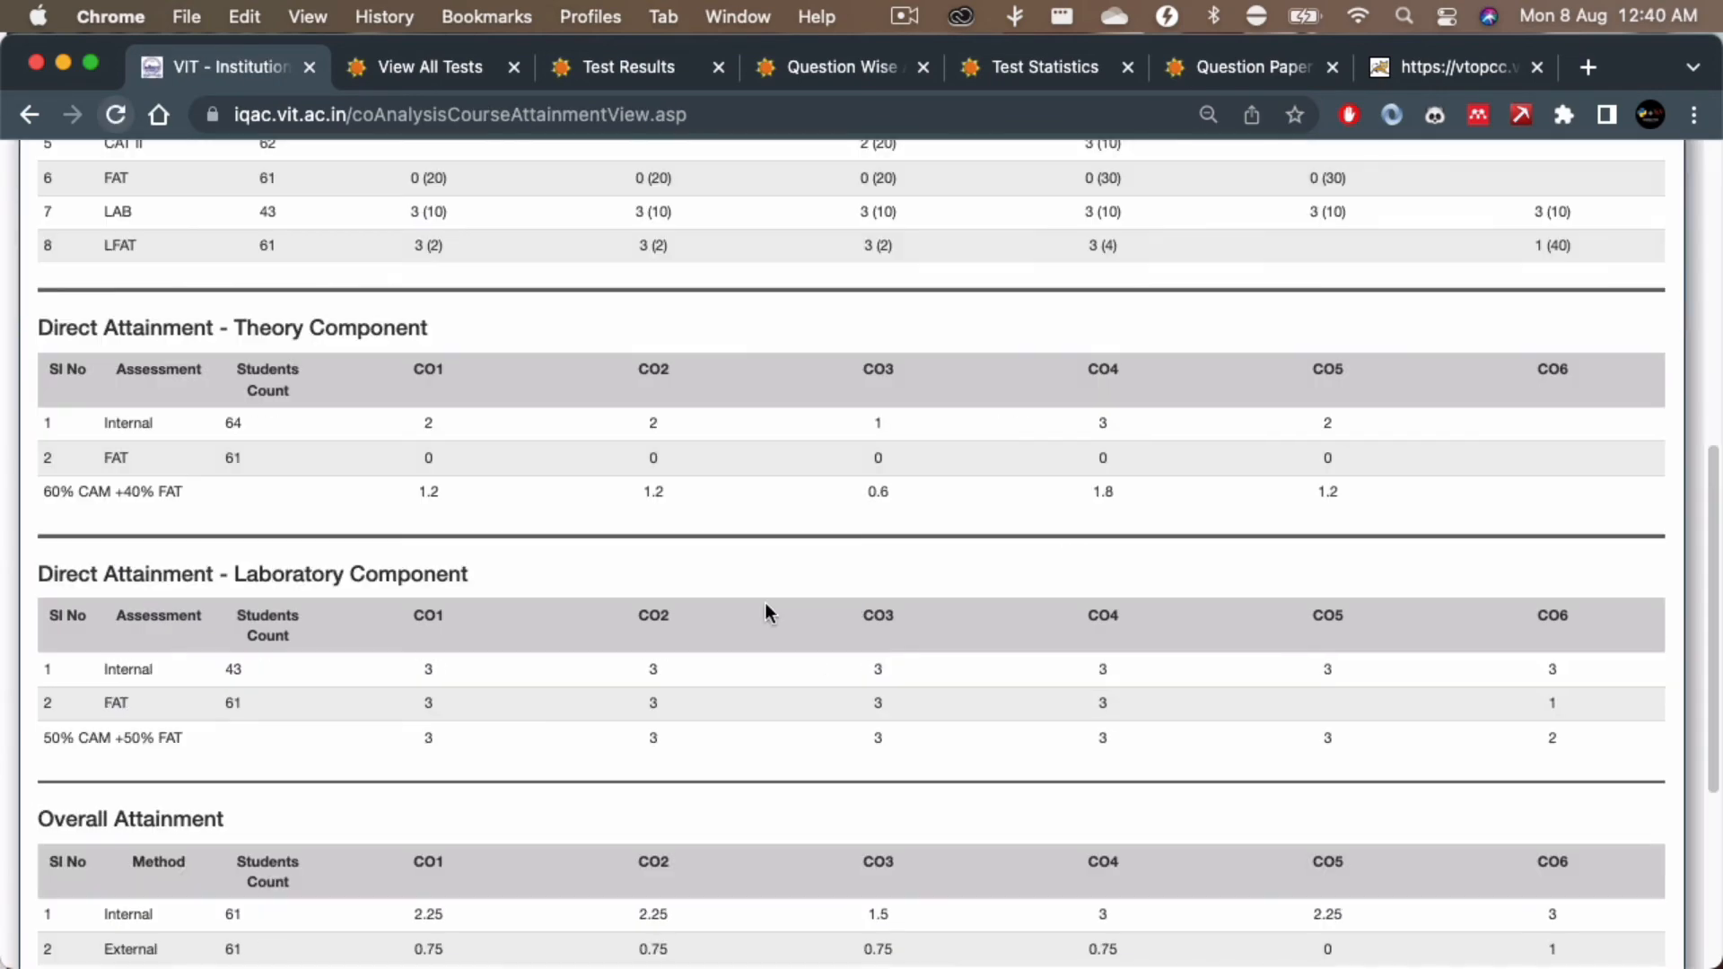
{"action": "scroll", "coordinate": [526, 558], "scroll_direction": "down", "scroll_amount": 2}
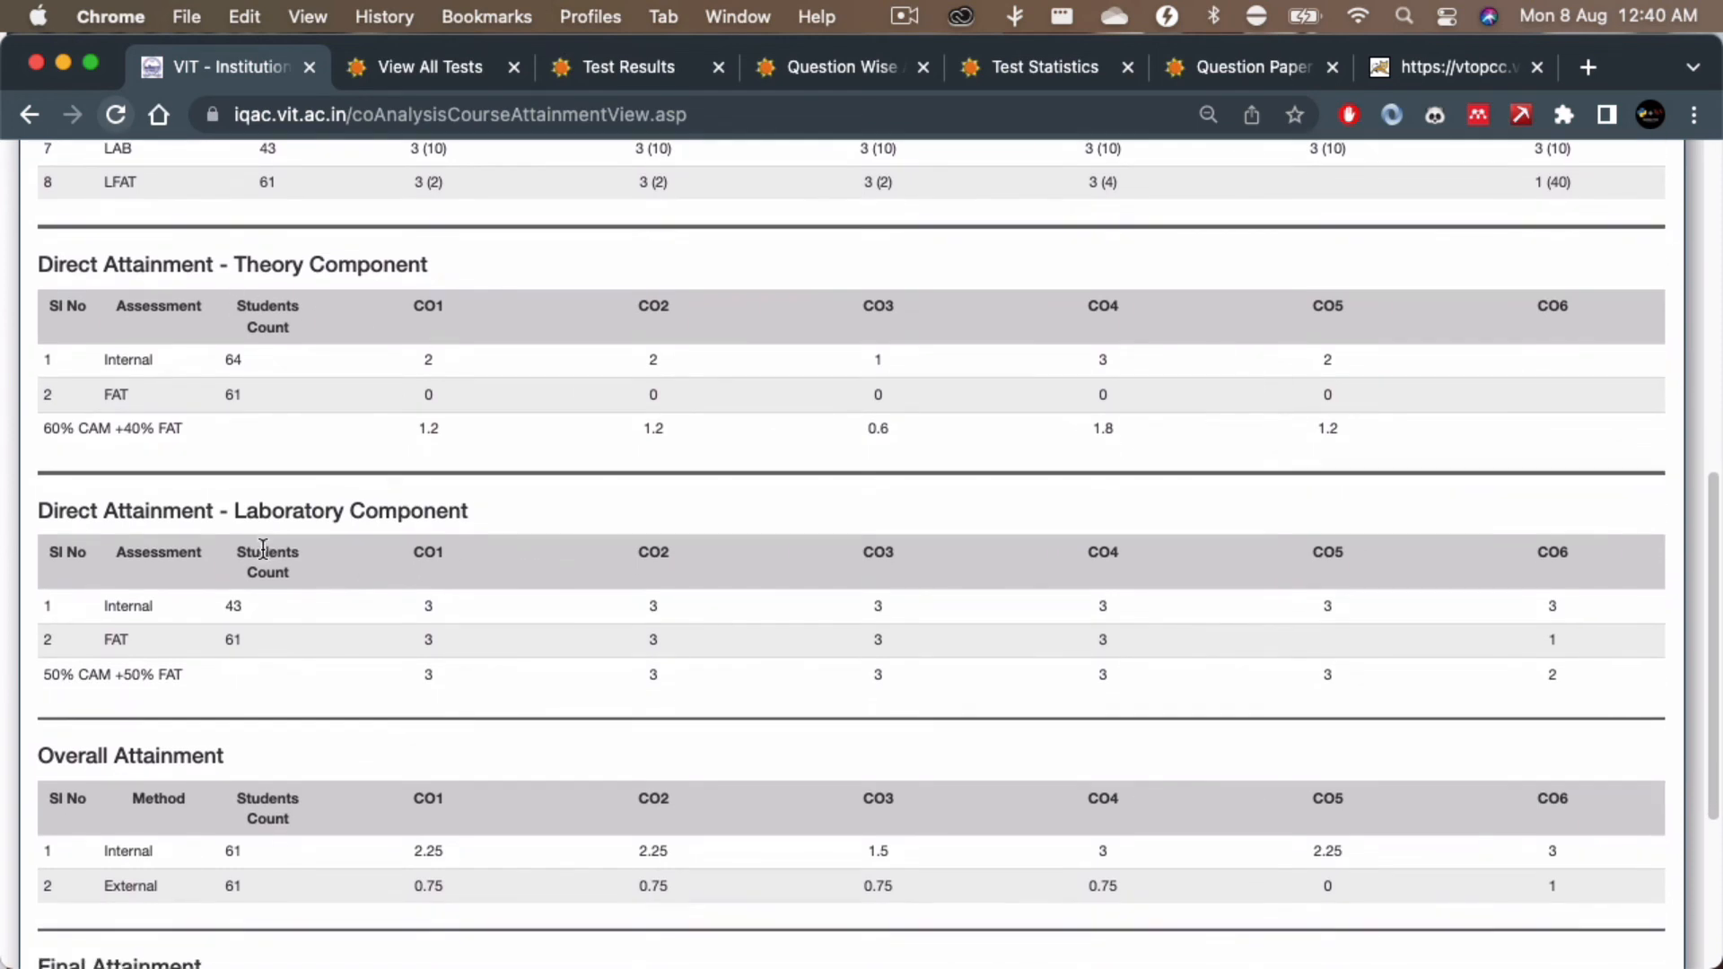
{"action": "scroll", "coordinate": [565, 598], "scroll_direction": "down", "scroll_amount": 5}
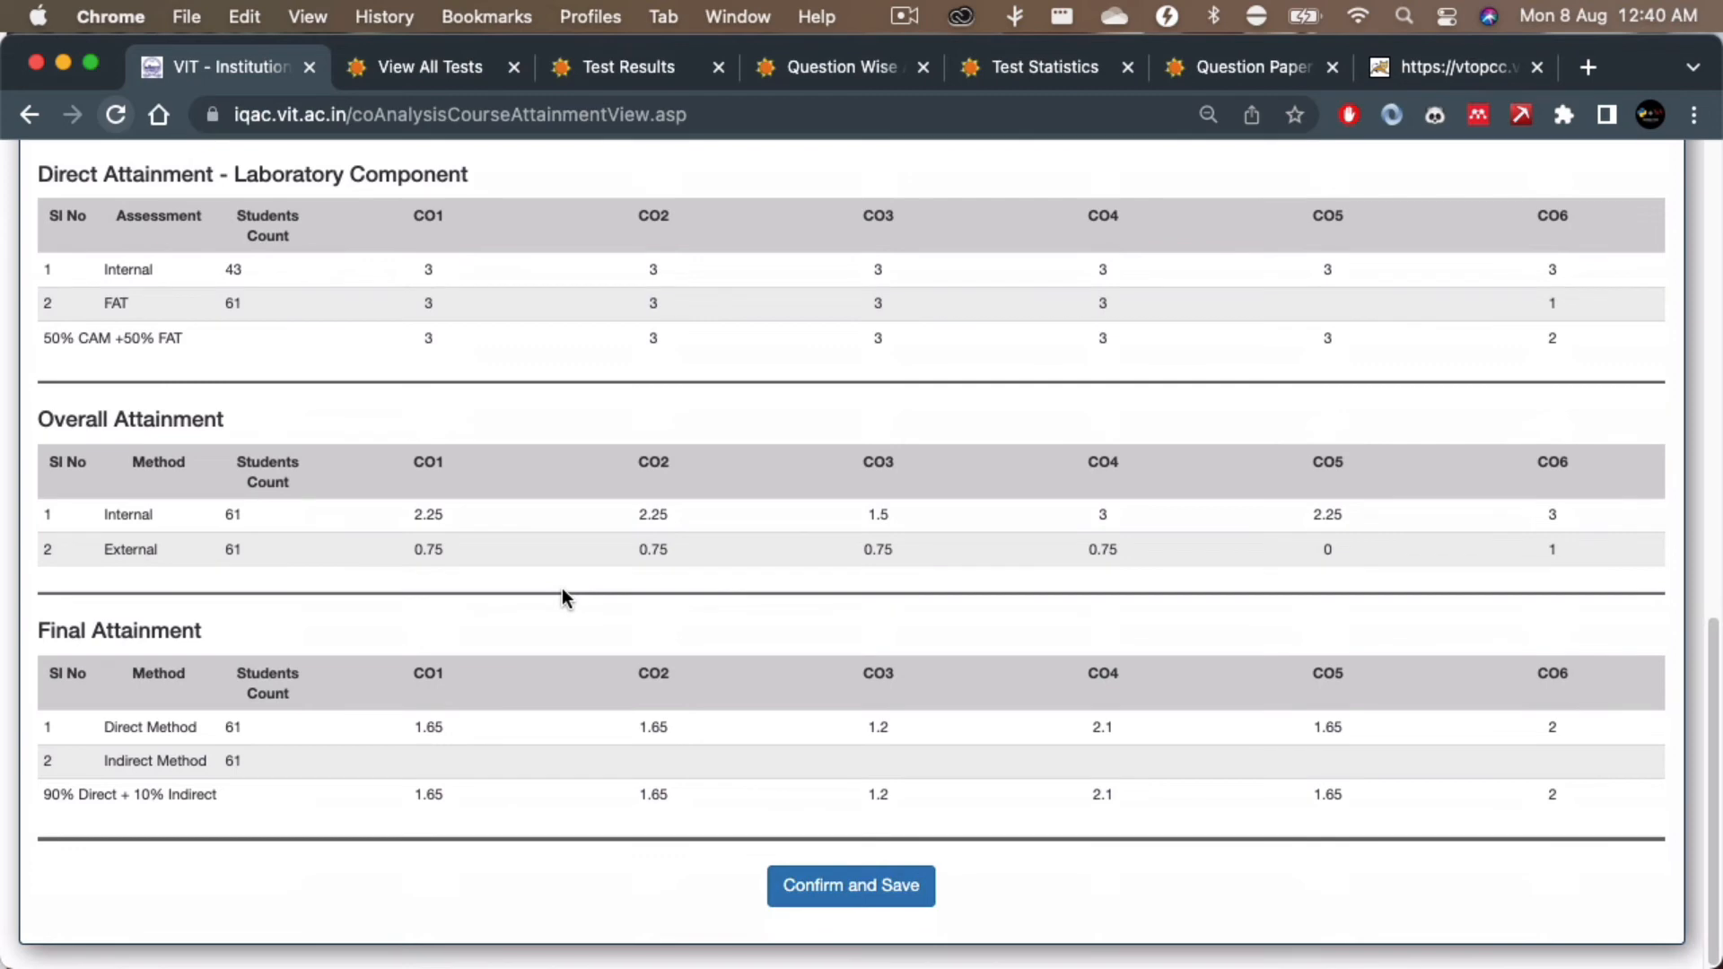
{"action": "left_click_drag", "start_coordinate": [105, 761], "coordinate": [206, 765]}
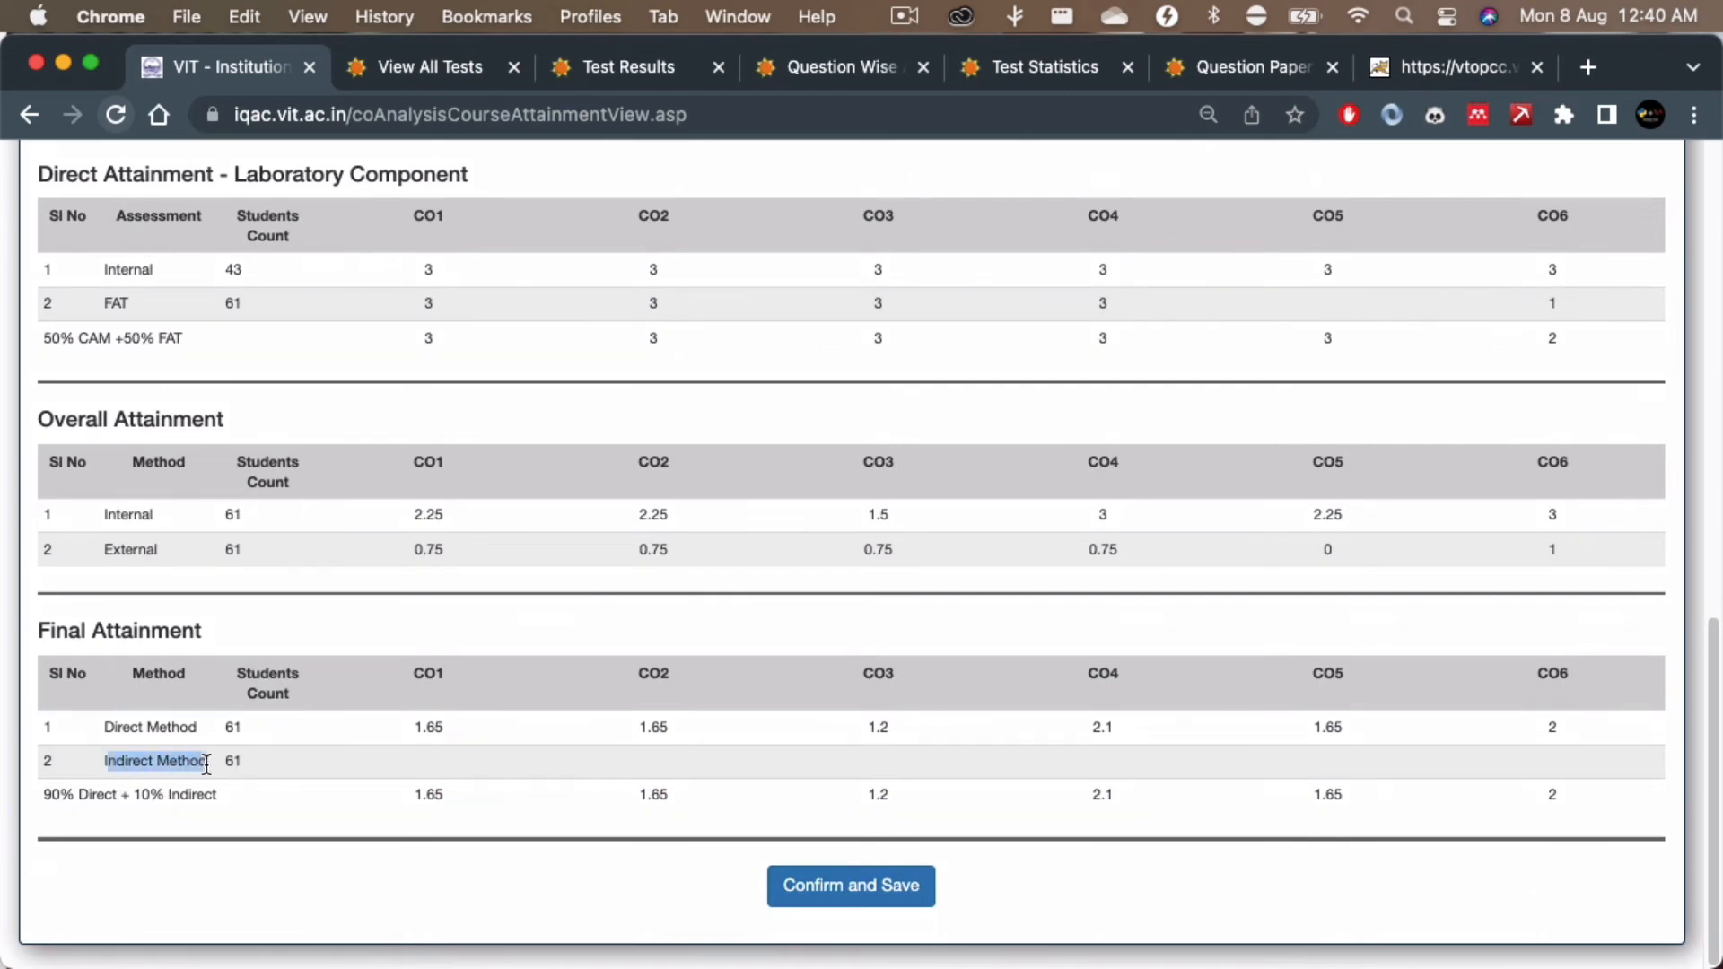
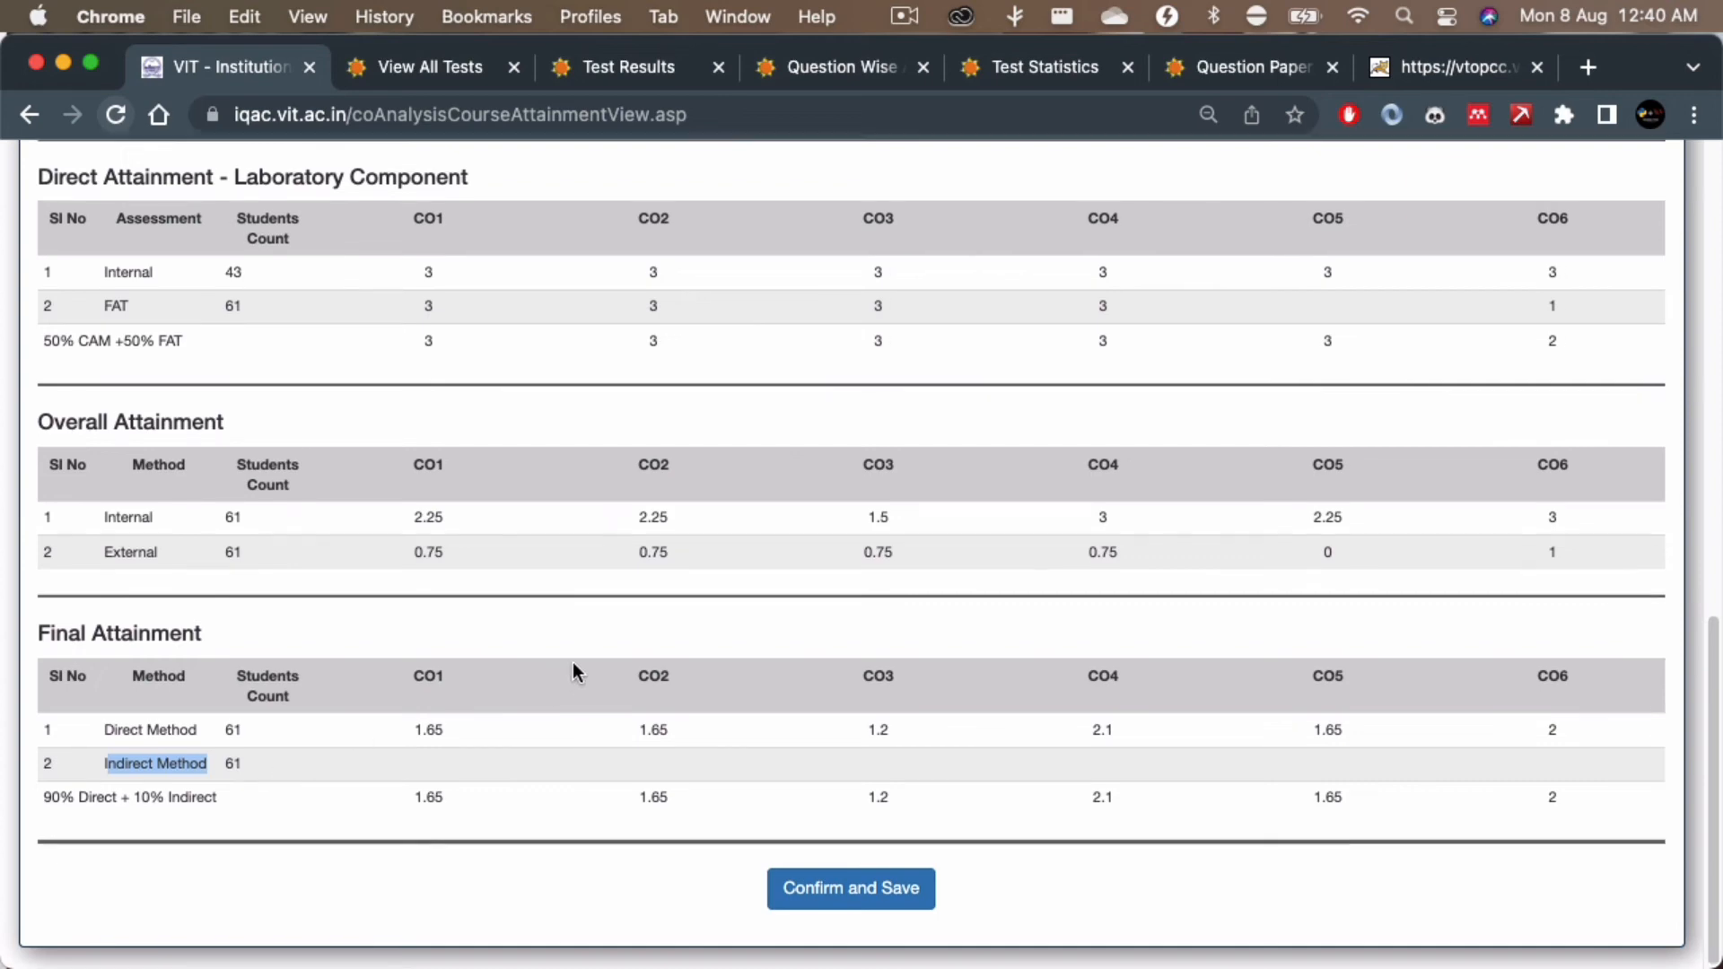
{"action": "scroll", "coordinate": [571, 666], "scroll_direction": "up", "scroll_amount": 15}
{"action": "scroll", "coordinate": [573, 668], "scroll_direction": "up", "scroll_amount": 3}
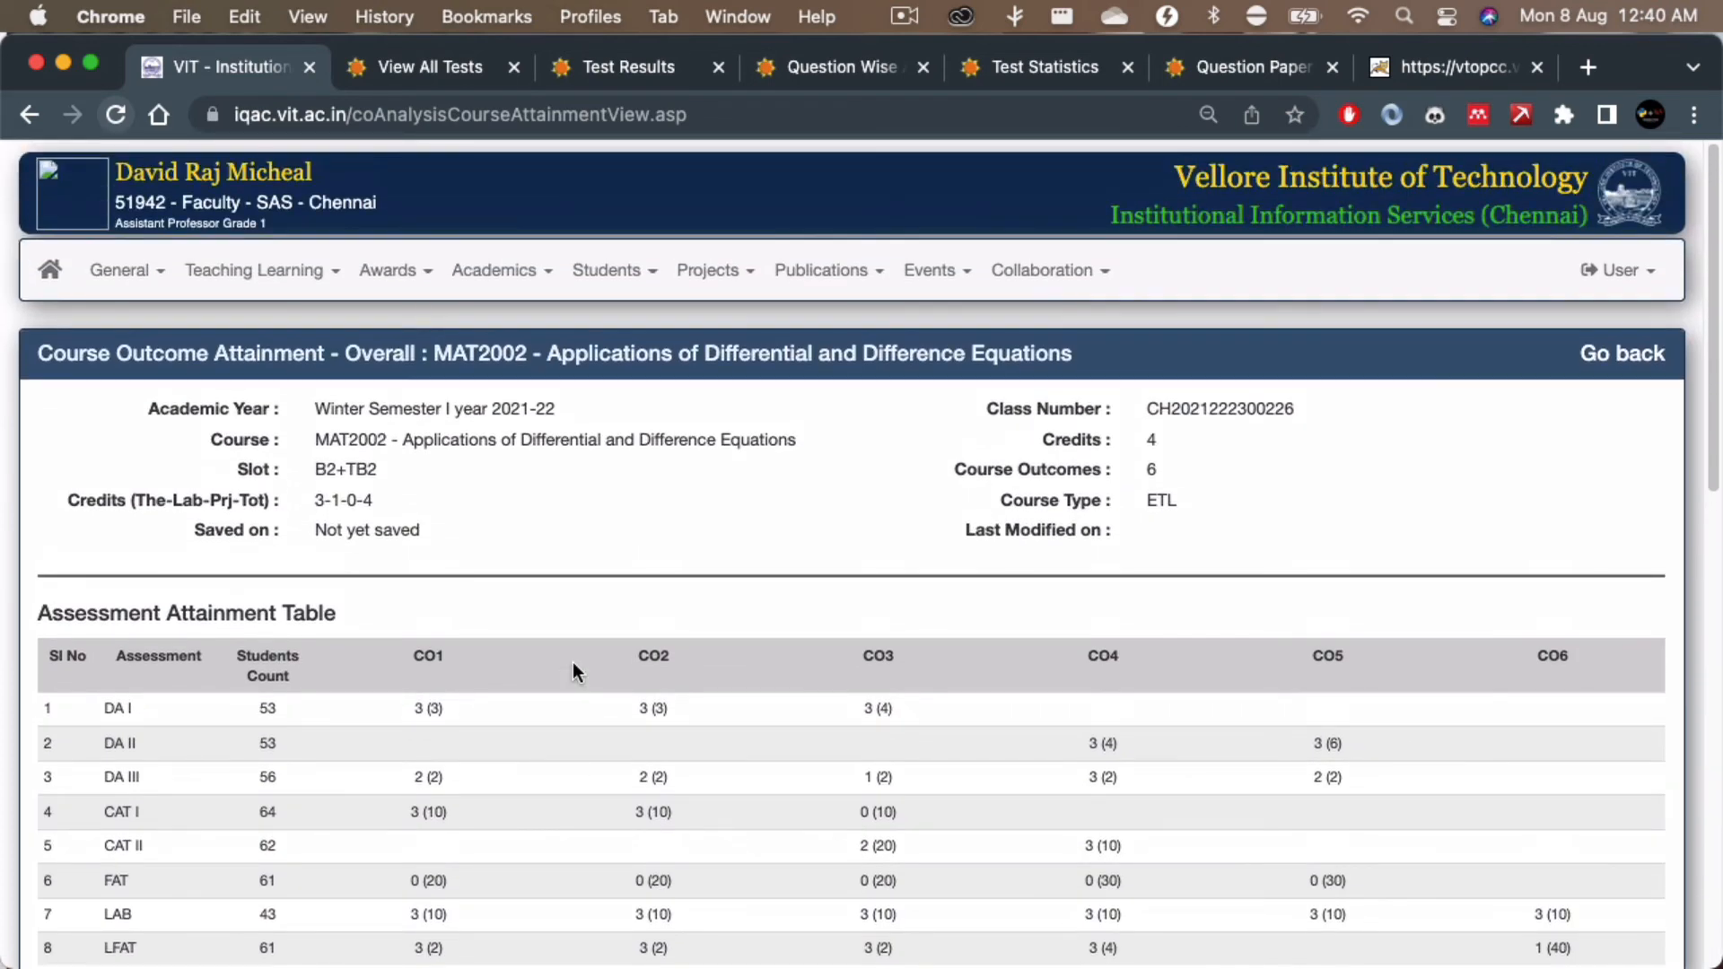
{"action": "left_click", "coordinate": [1631, 368]}
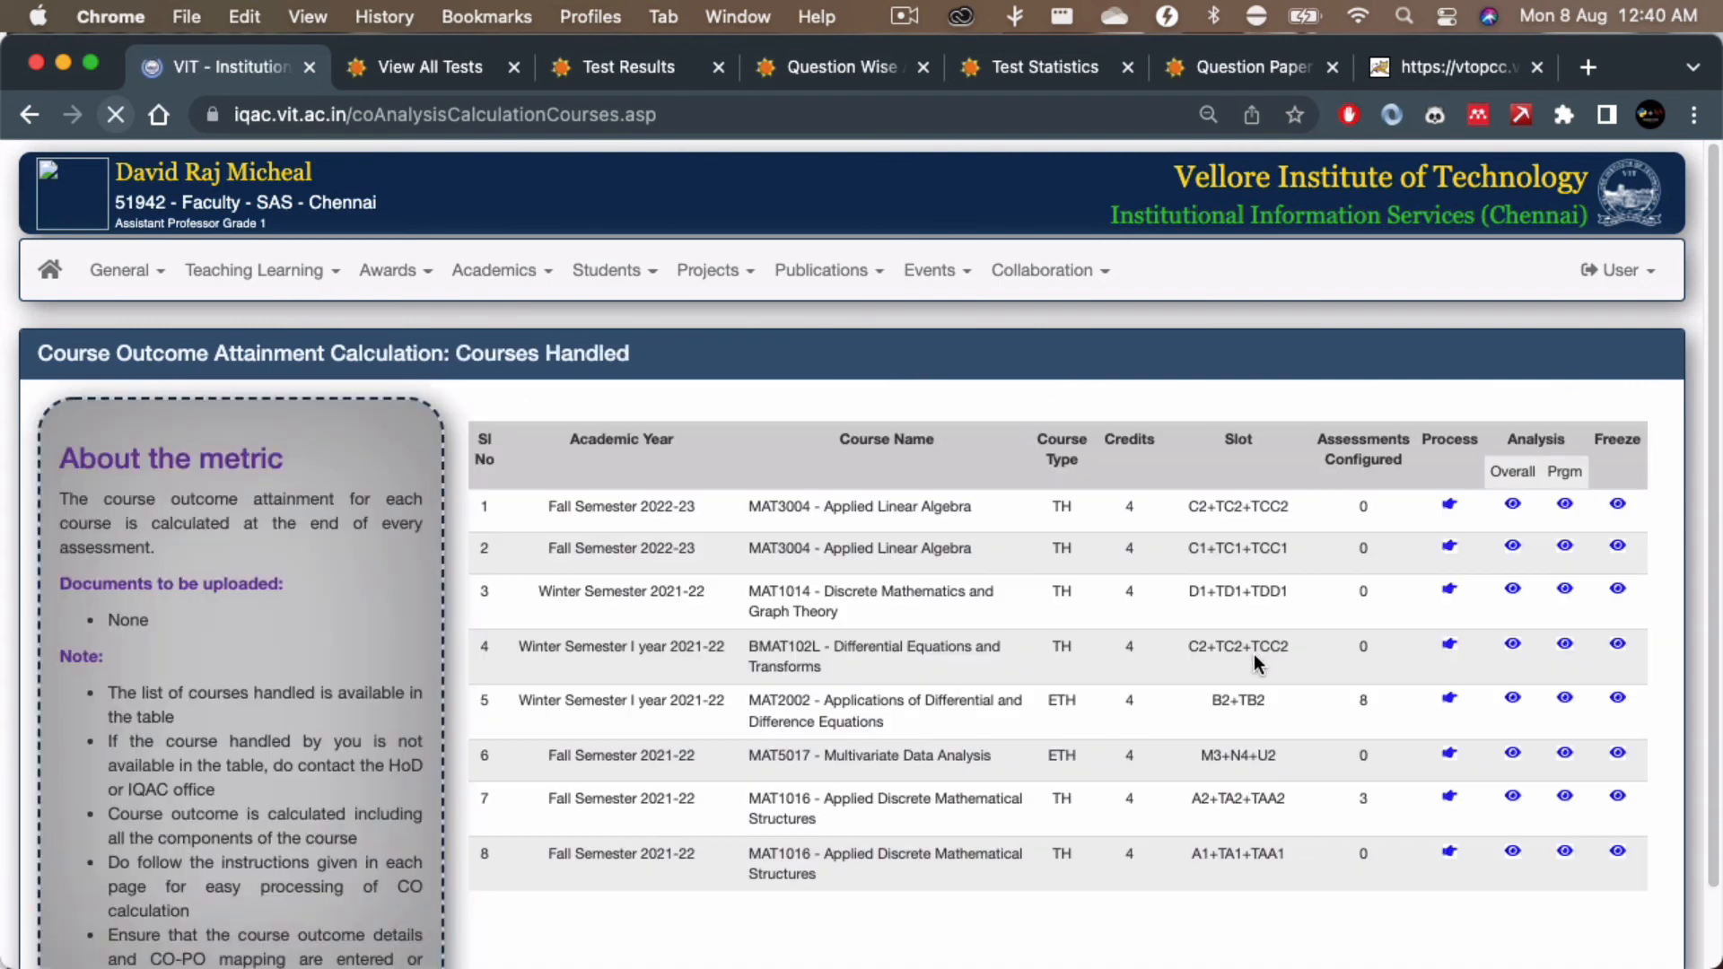
{"action": "left_click", "coordinate": [1452, 708]}
{"action": "scroll", "coordinate": [674, 574], "scroll_direction": "down", "scroll_amount": 1}
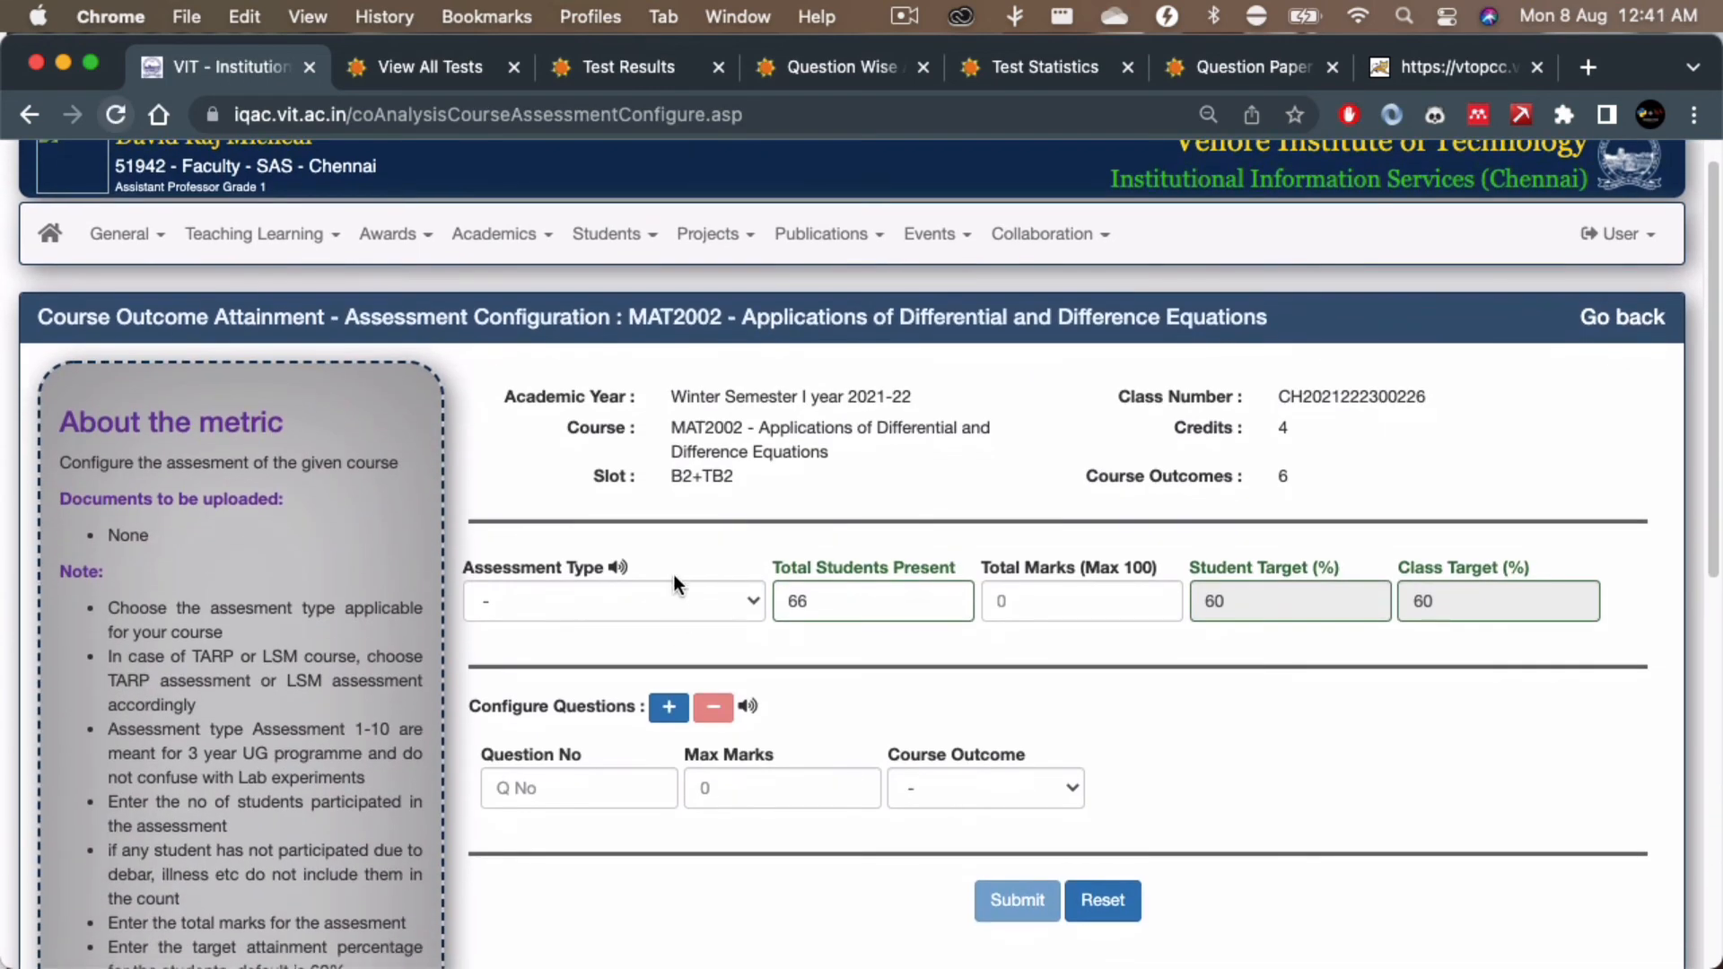
{"action": "left_click", "coordinate": [675, 585]}
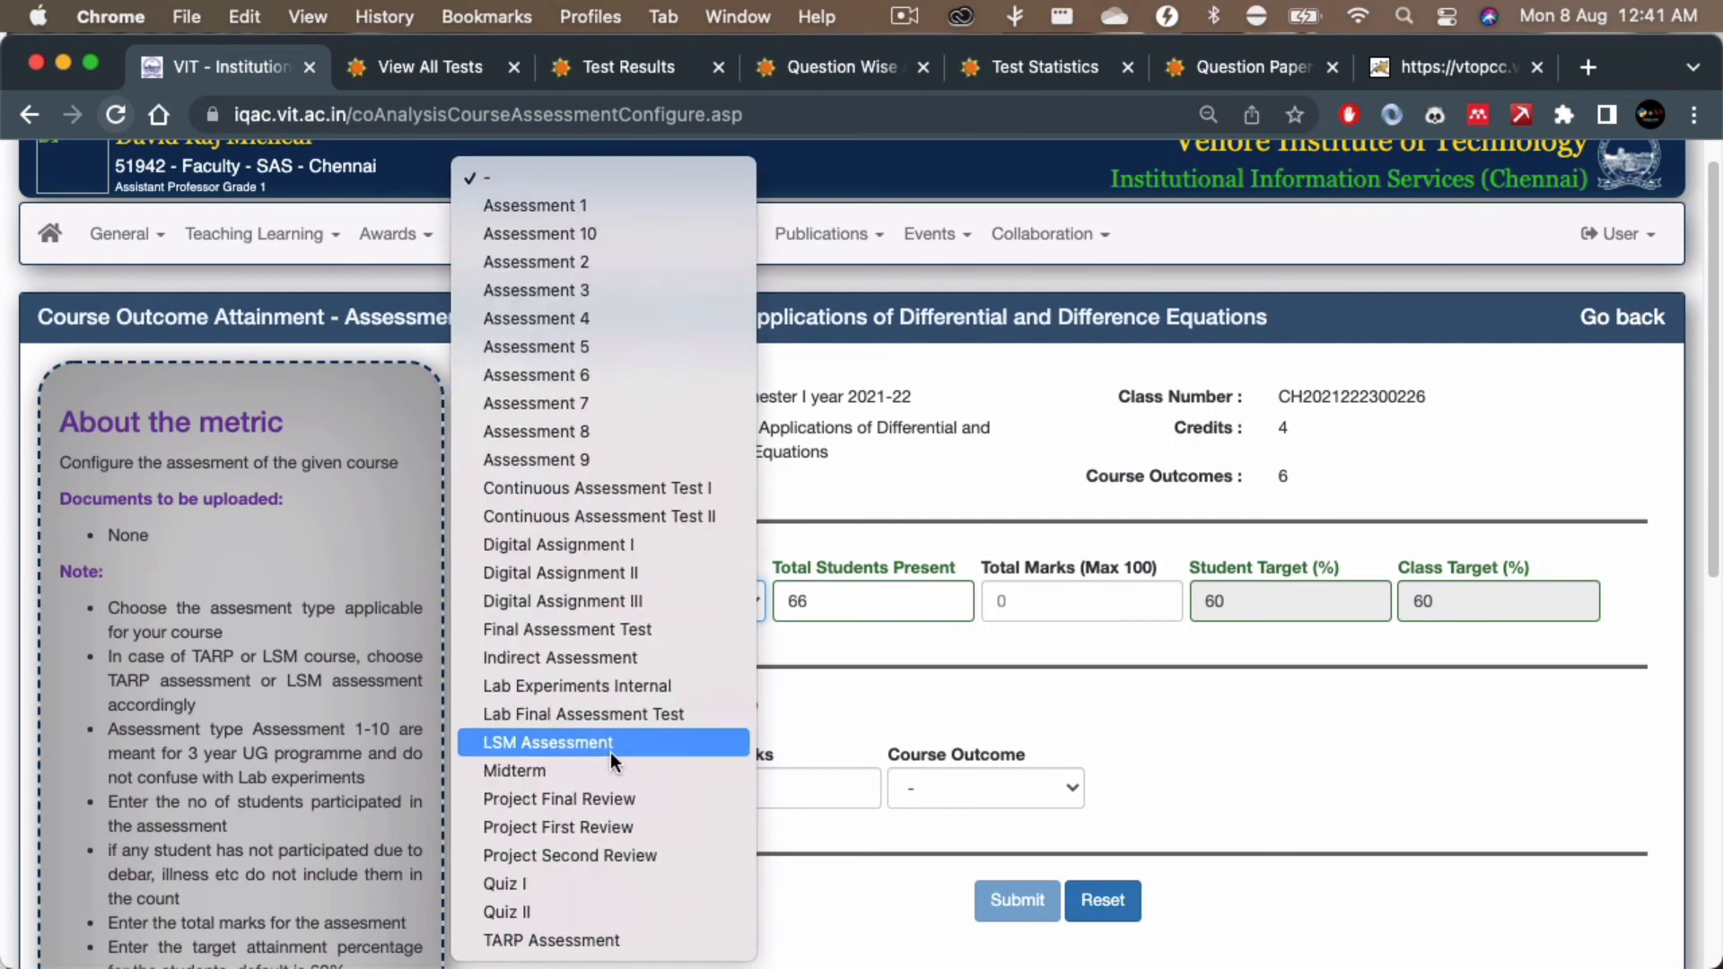
{"action": "left_click", "coordinate": [594, 658]}
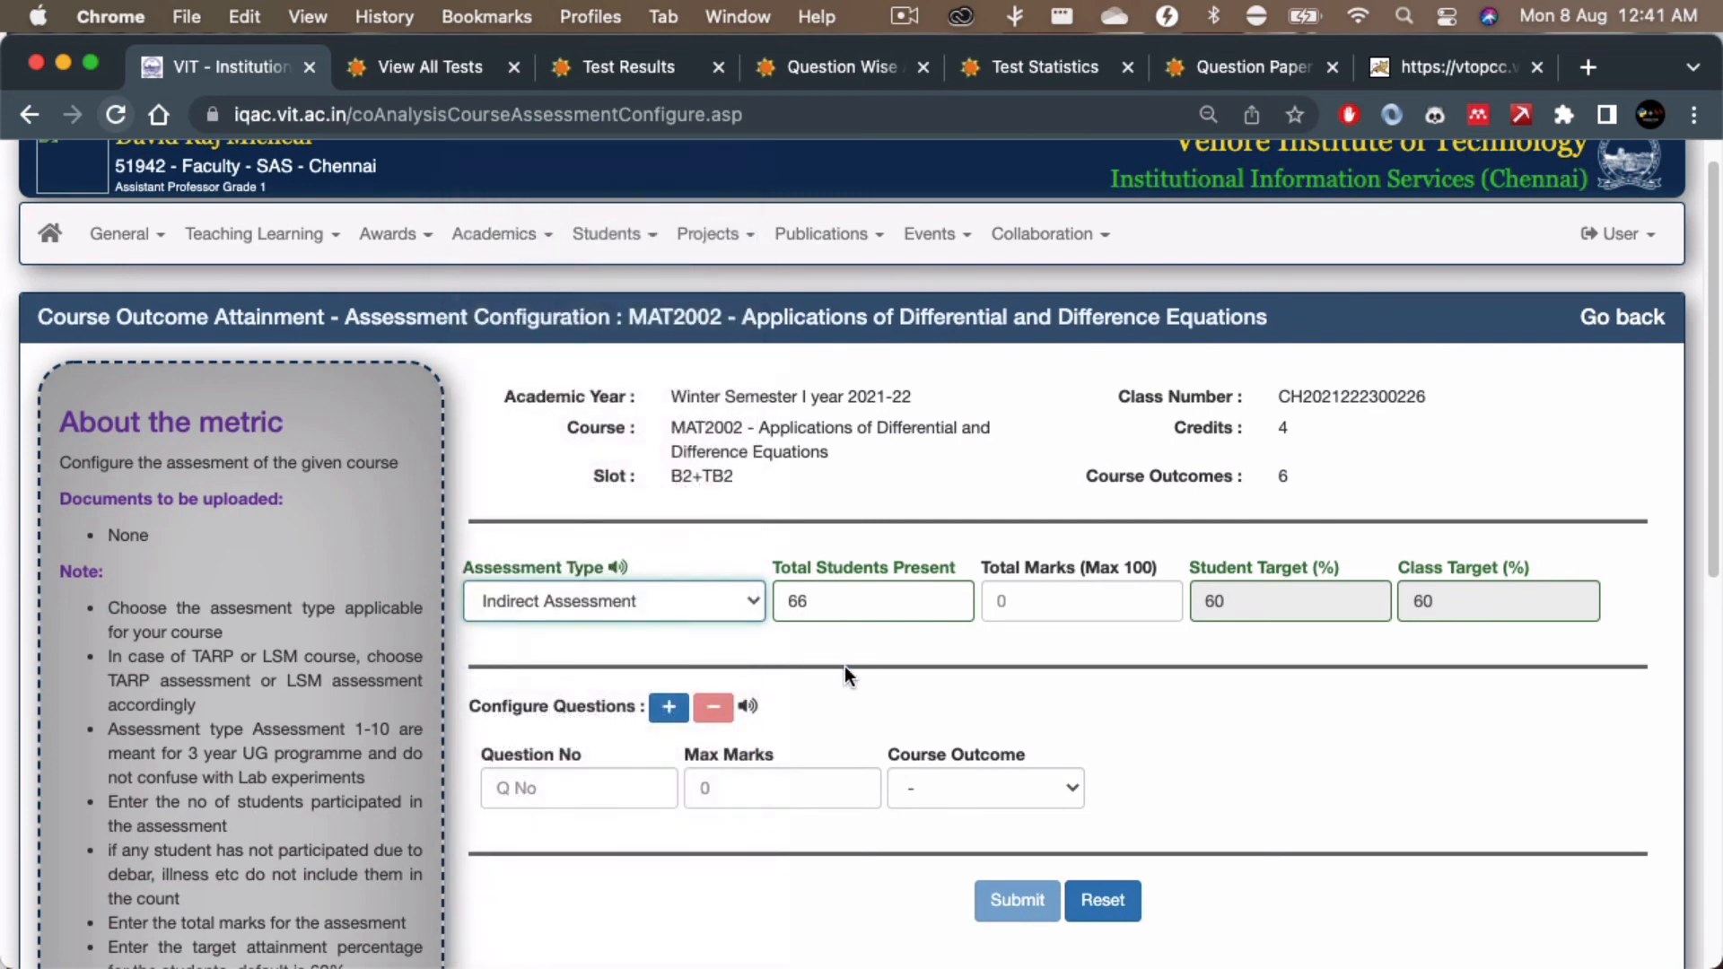
{"action": "scroll", "coordinate": [869, 665], "scroll_direction": "down", "scroll_amount": 1}
{"action": "left_click", "coordinate": [851, 543]}
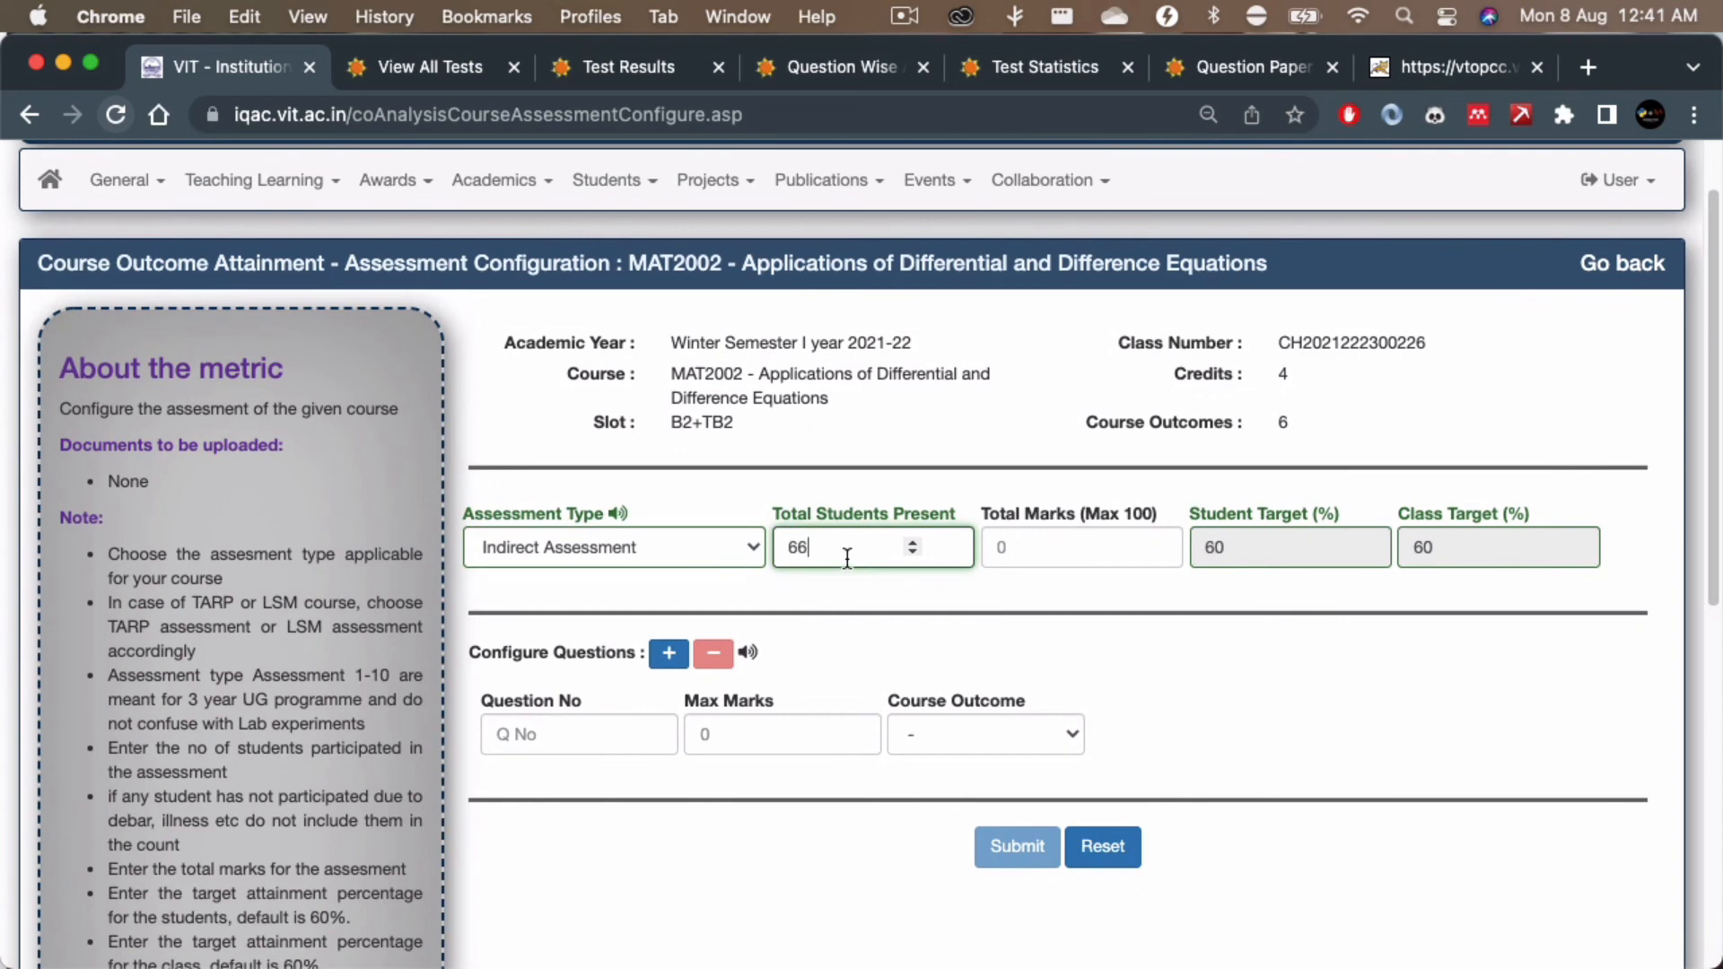
{"action": "left_click", "coordinate": [1077, 547]}
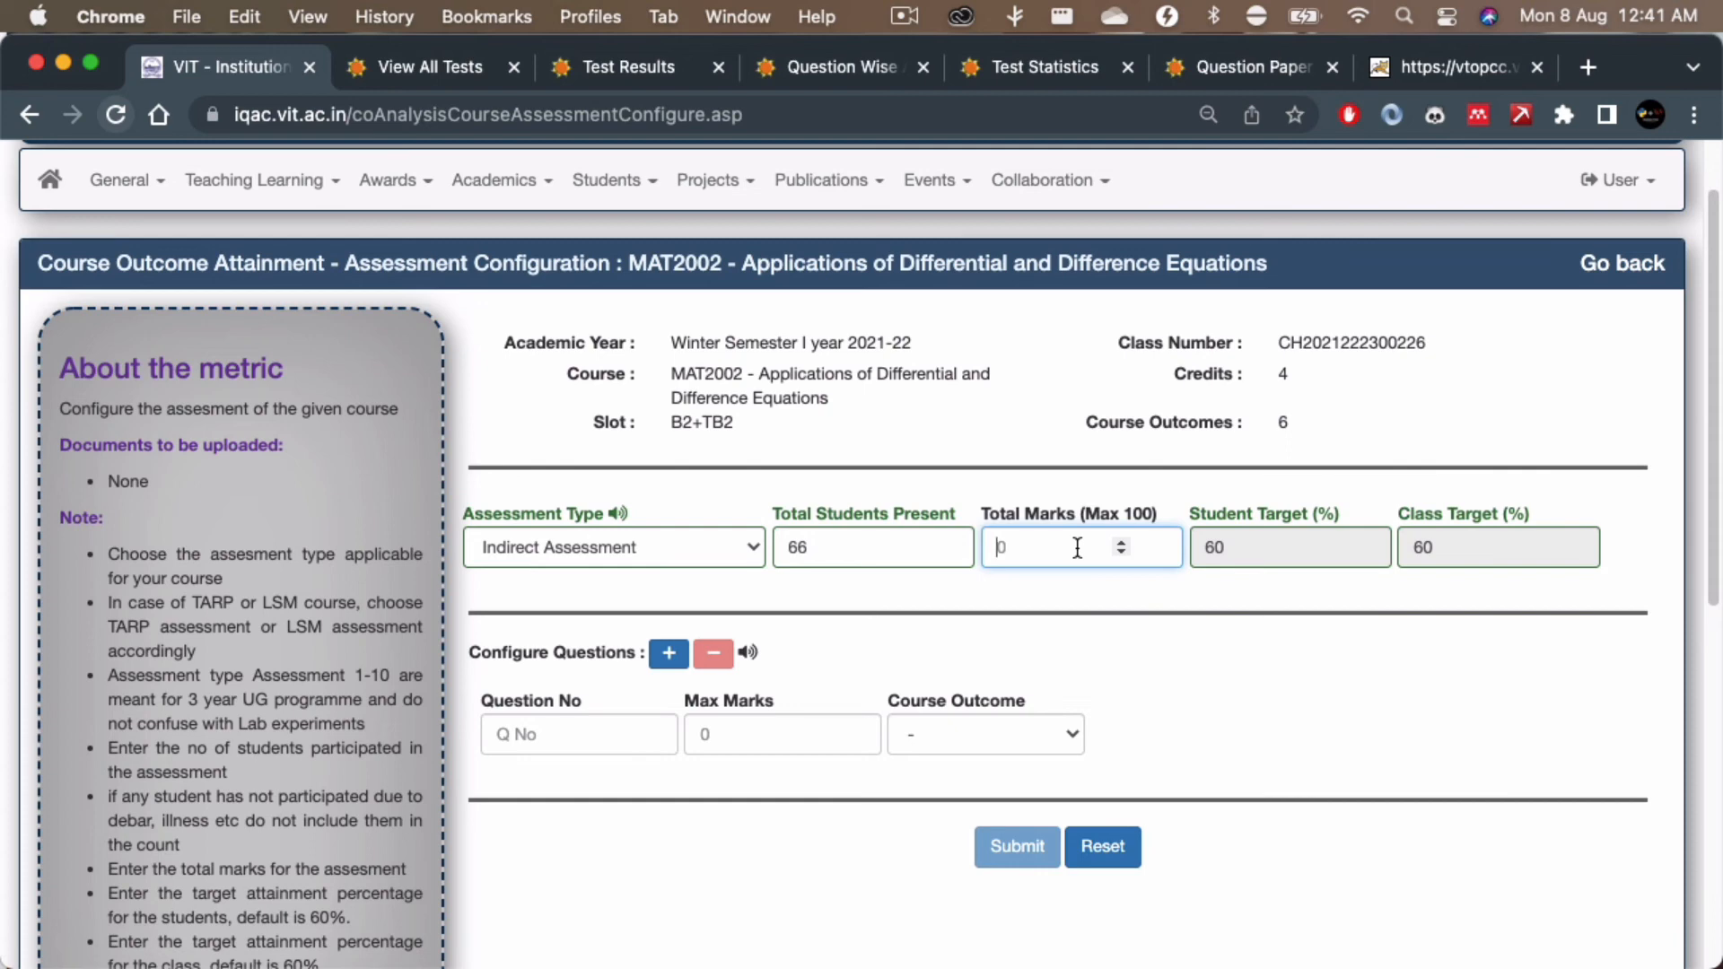
{"action": "type", "text": "25"}
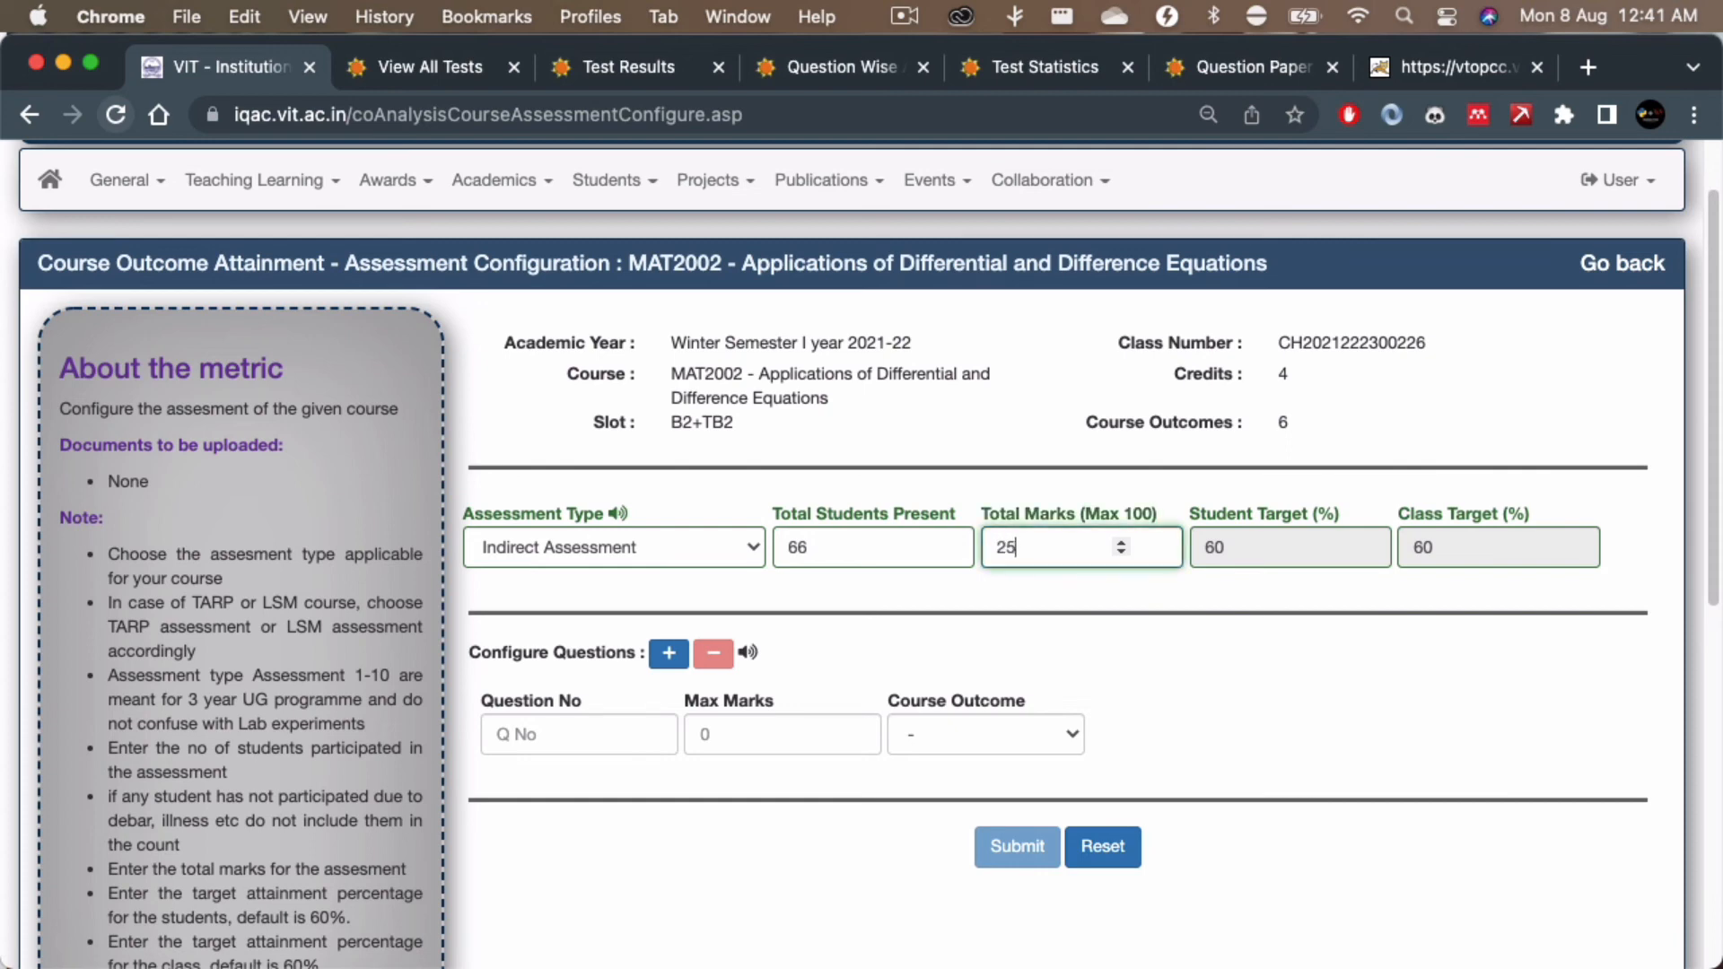
{"action": "left_click", "coordinate": [577, 743]}
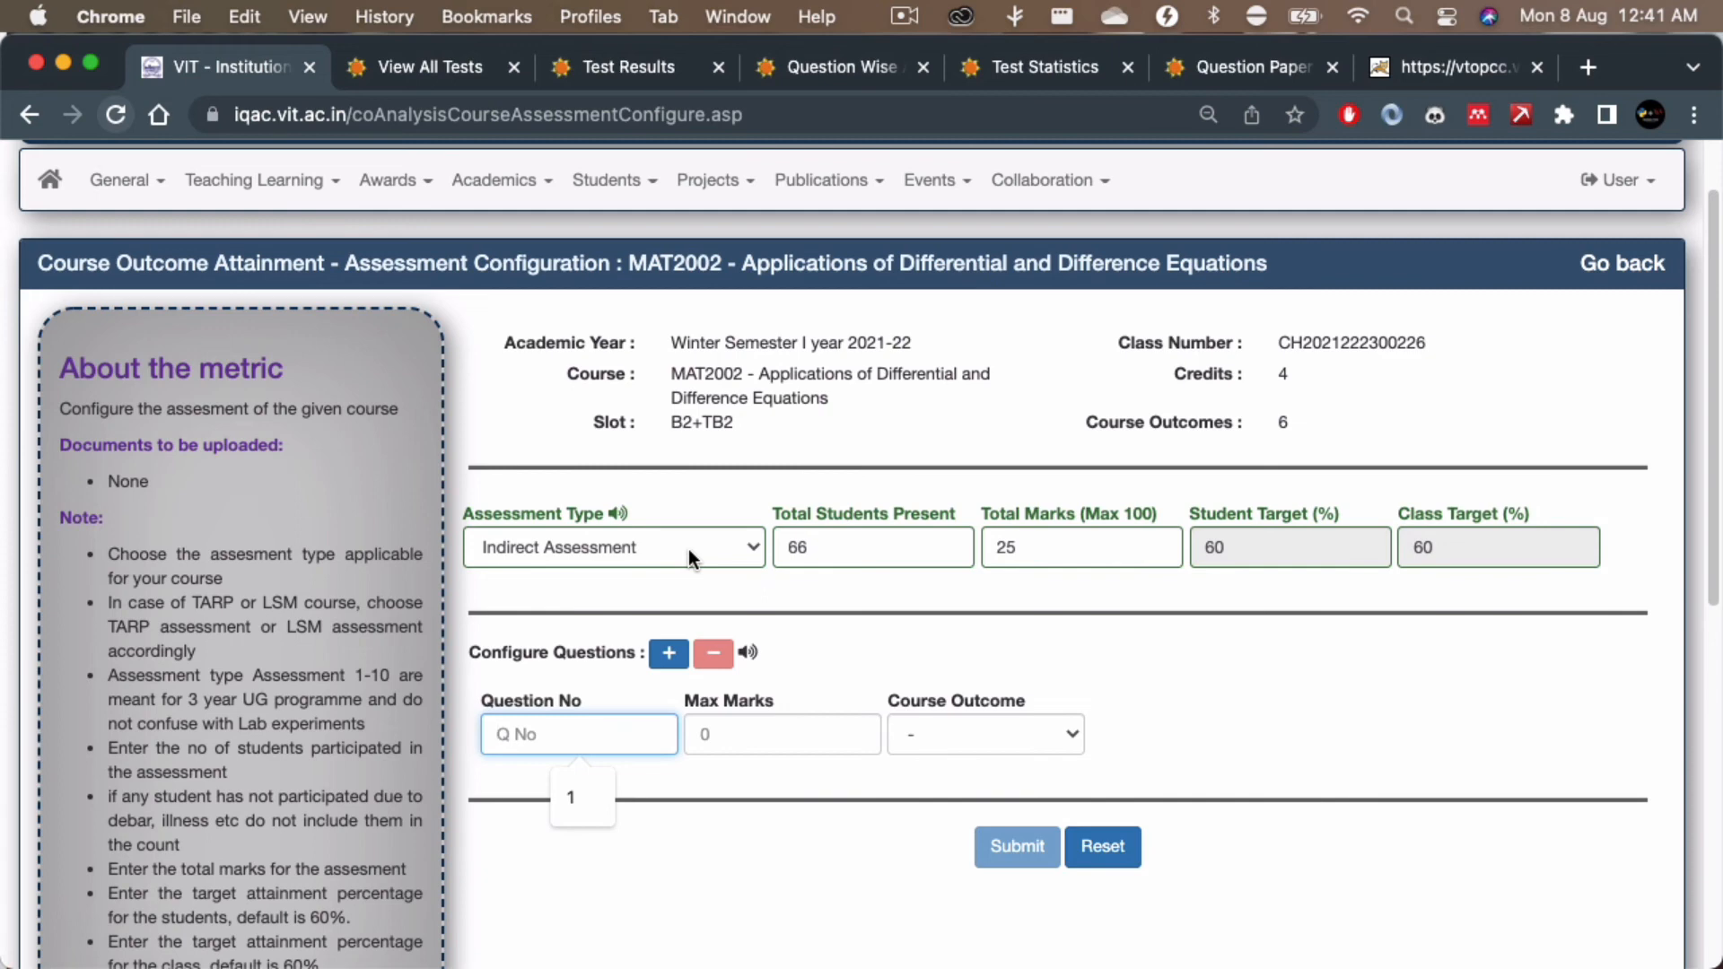
{"action": "left_click", "coordinate": [1629, 264]}
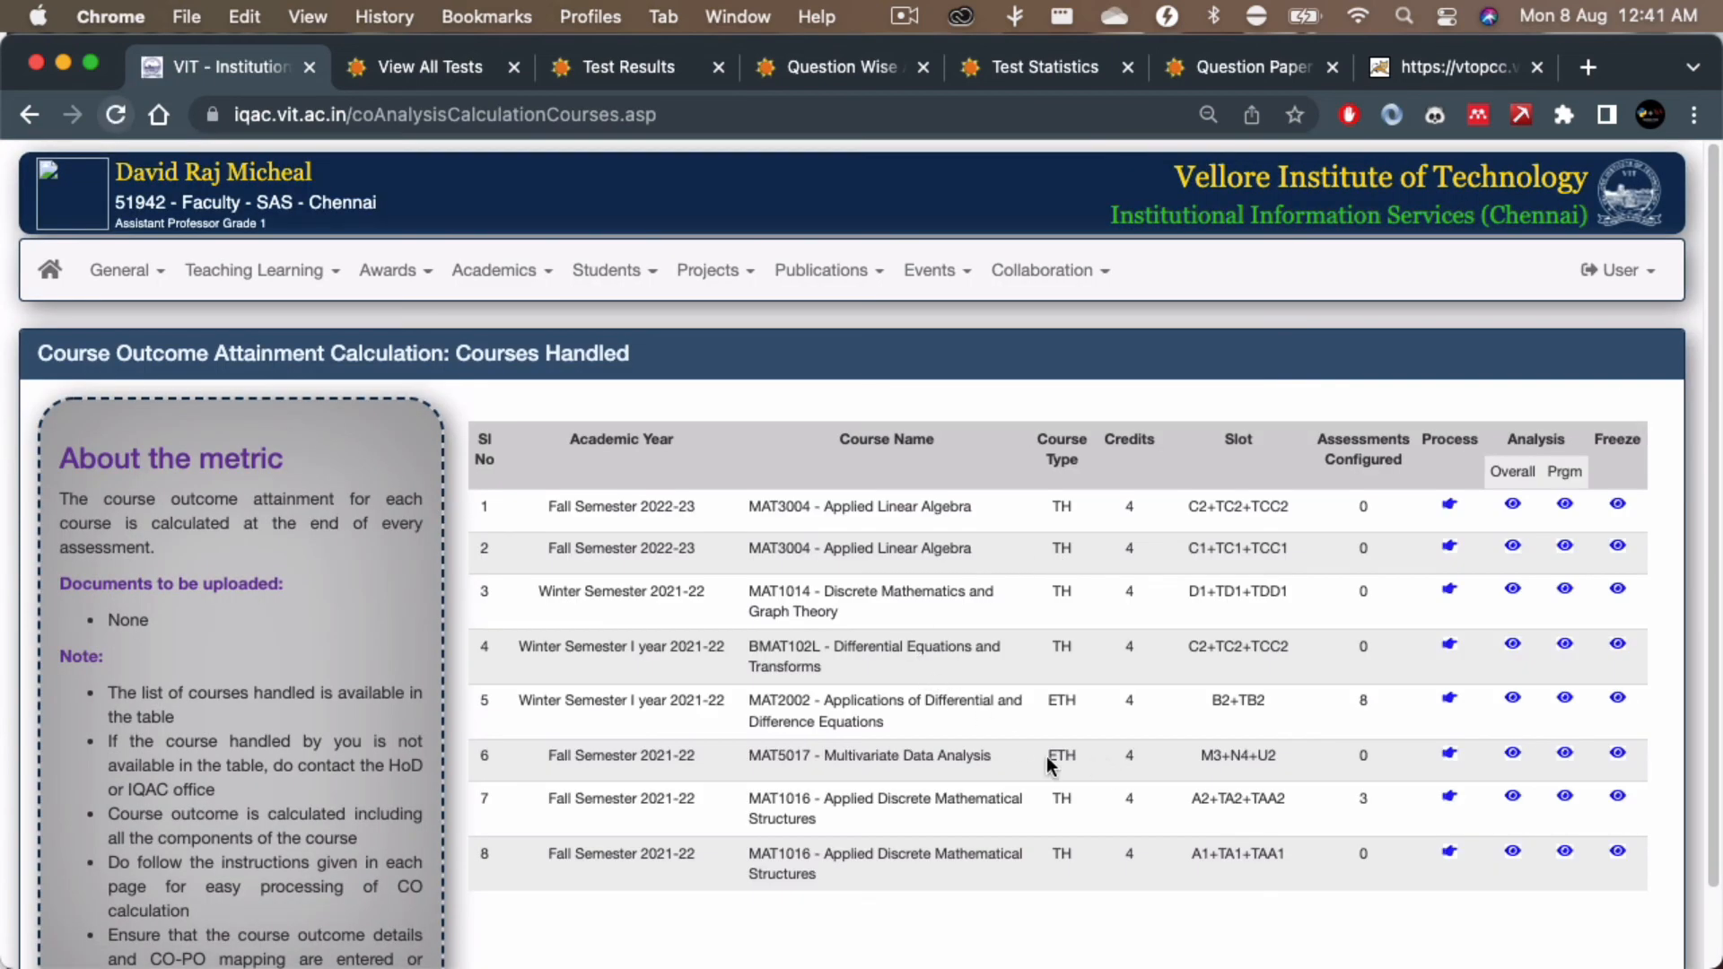
Step: Open the overall attainment analysis for MAT2002, slot B2+TB2, review its tables, and confirm and save the overall attainment
{"action": "left_click", "coordinate": [1513, 700]}
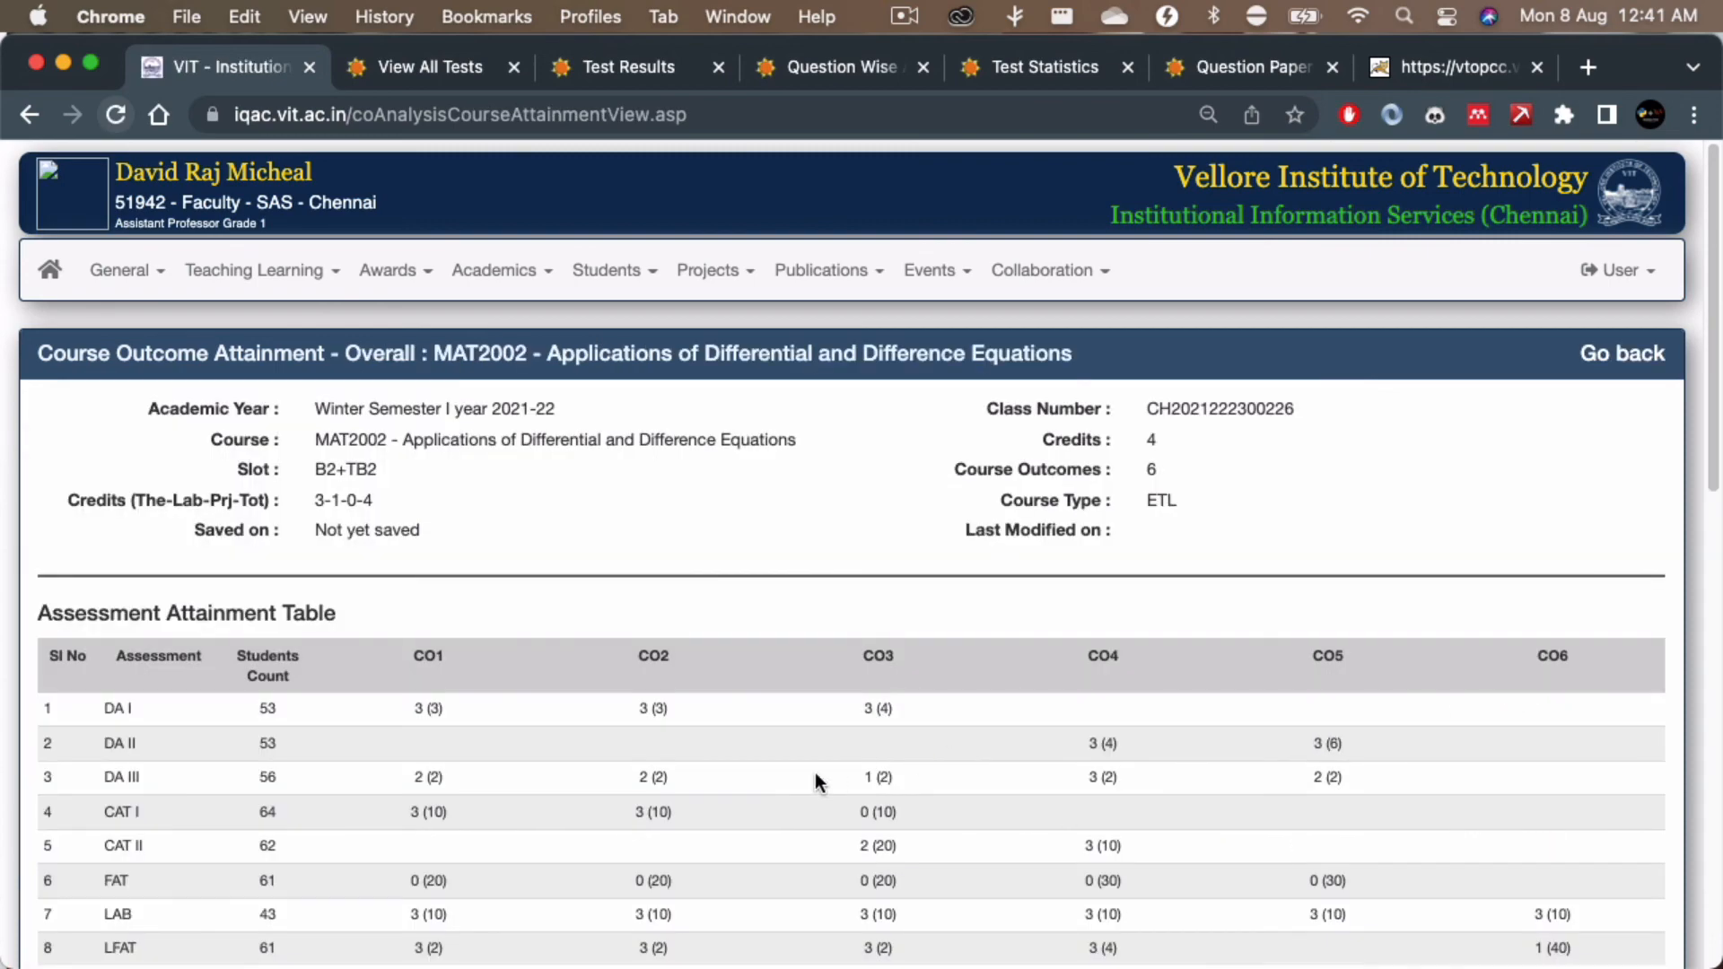
{"action": "scroll", "coordinate": [815, 774], "scroll_direction": "down", "scroll_amount": 1}
{"action": "scroll", "coordinate": [815, 772], "scroll_direction": "down", "scroll_amount": 15}
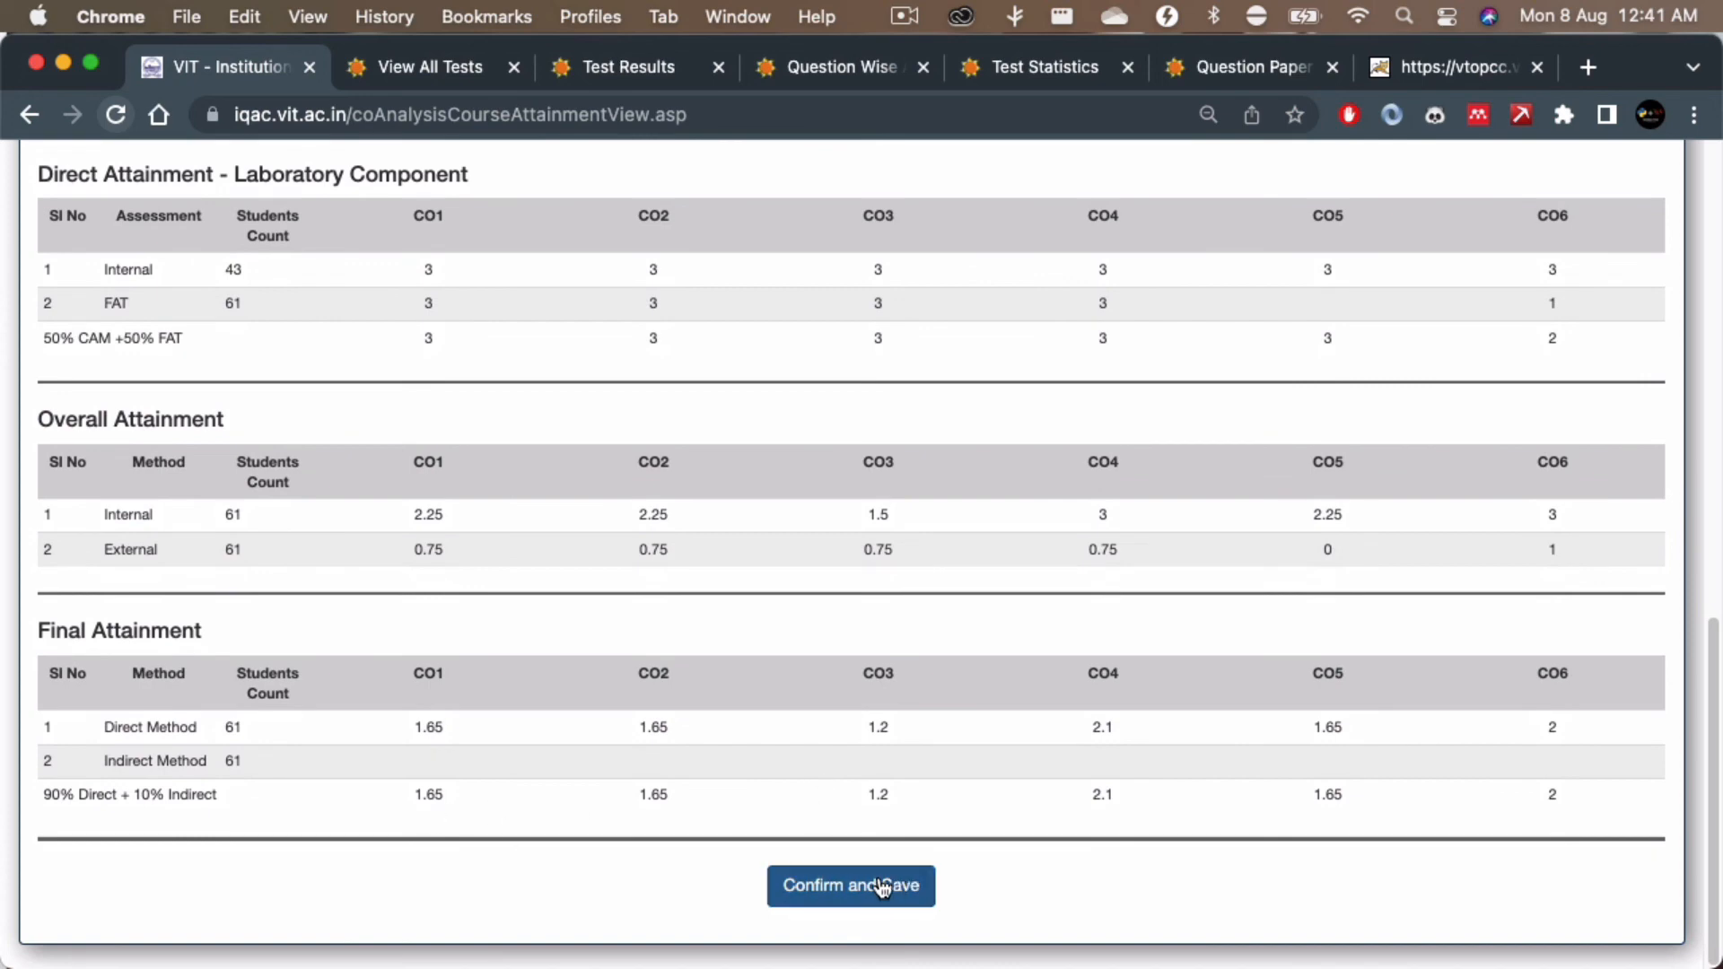
{"action": "left_click_drag", "start_coordinate": [115, 761], "coordinate": [201, 762]}
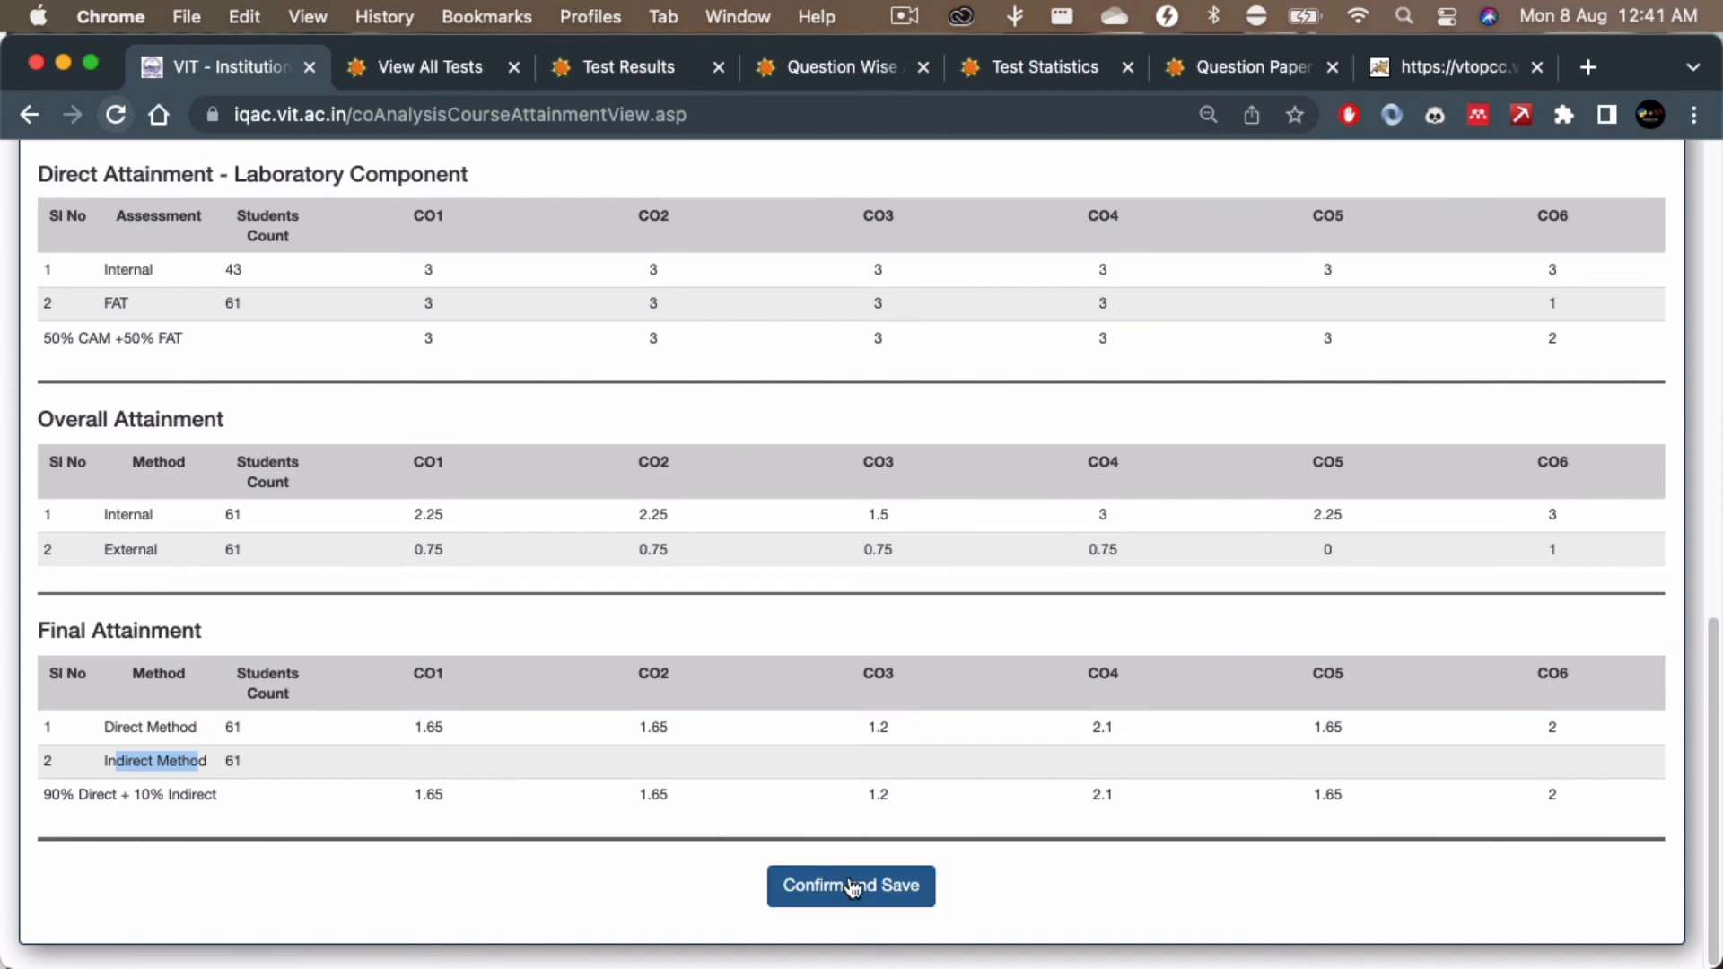
{"action": "scroll", "coordinate": [885, 795], "scroll_direction": "up", "scroll_amount": 12}
{"action": "scroll", "coordinate": [885, 796], "scroll_direction": "down", "scroll_amount": 2}
{"action": "scroll", "coordinate": [885, 801], "scroll_direction": "down", "scroll_amount": 15}
{"action": "left_click", "coordinate": [862, 895]}
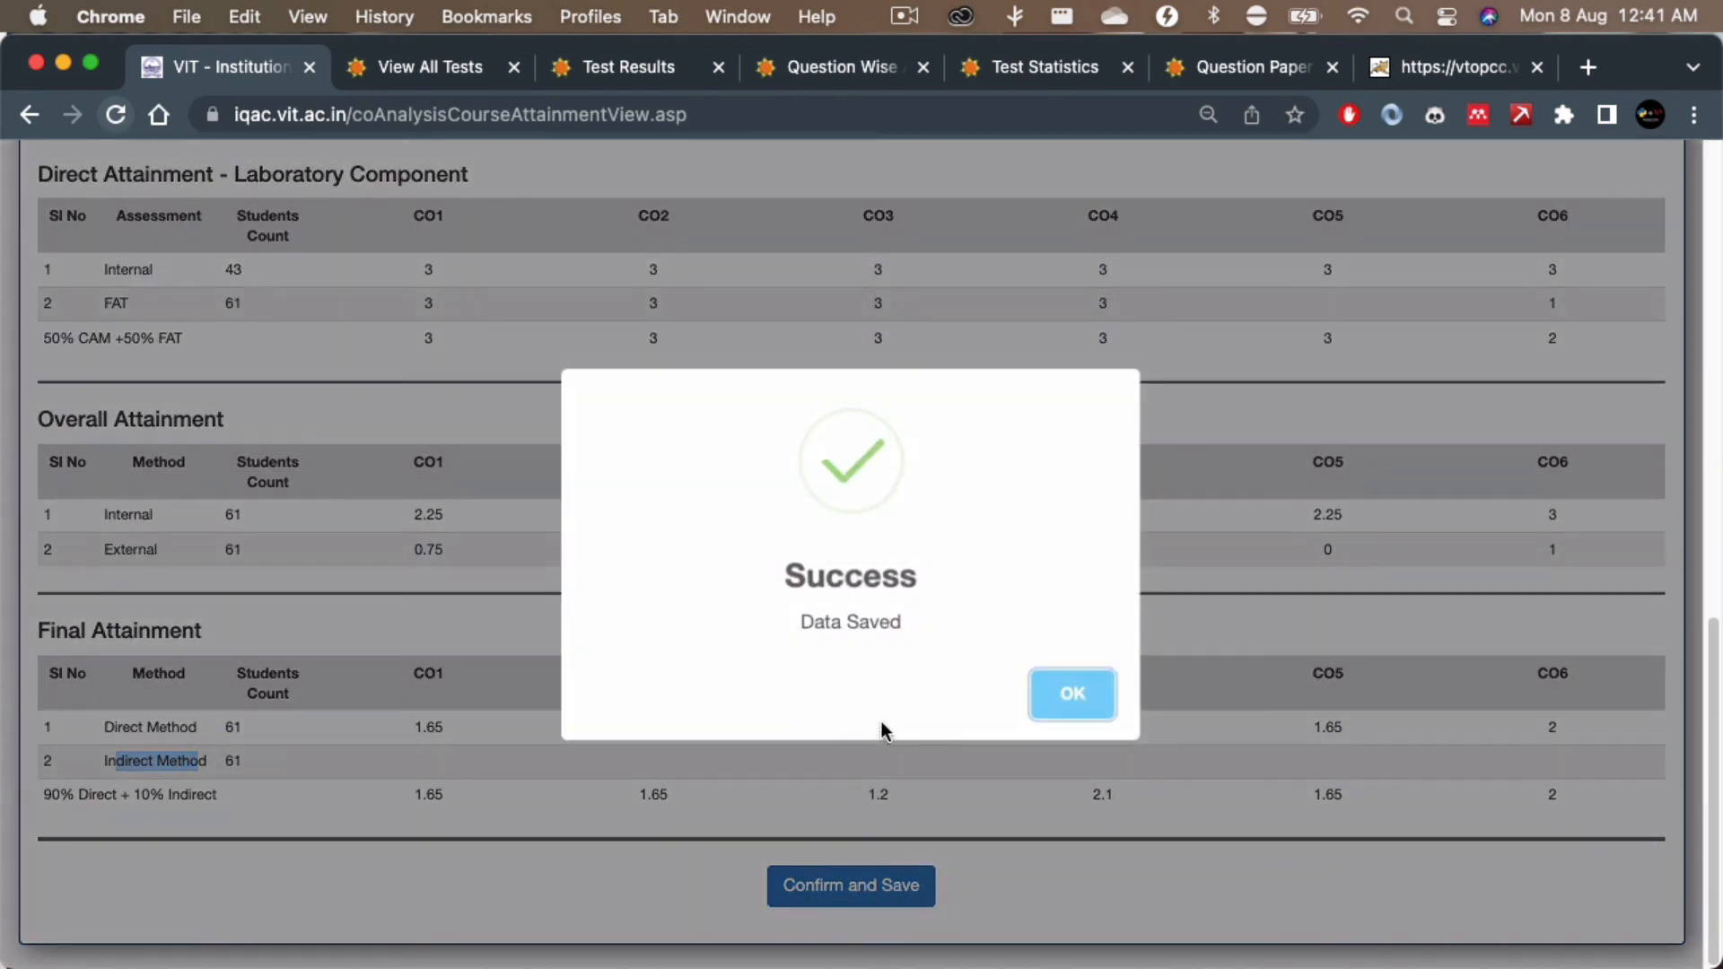
{"action": "left_click", "coordinate": [1076, 700]}
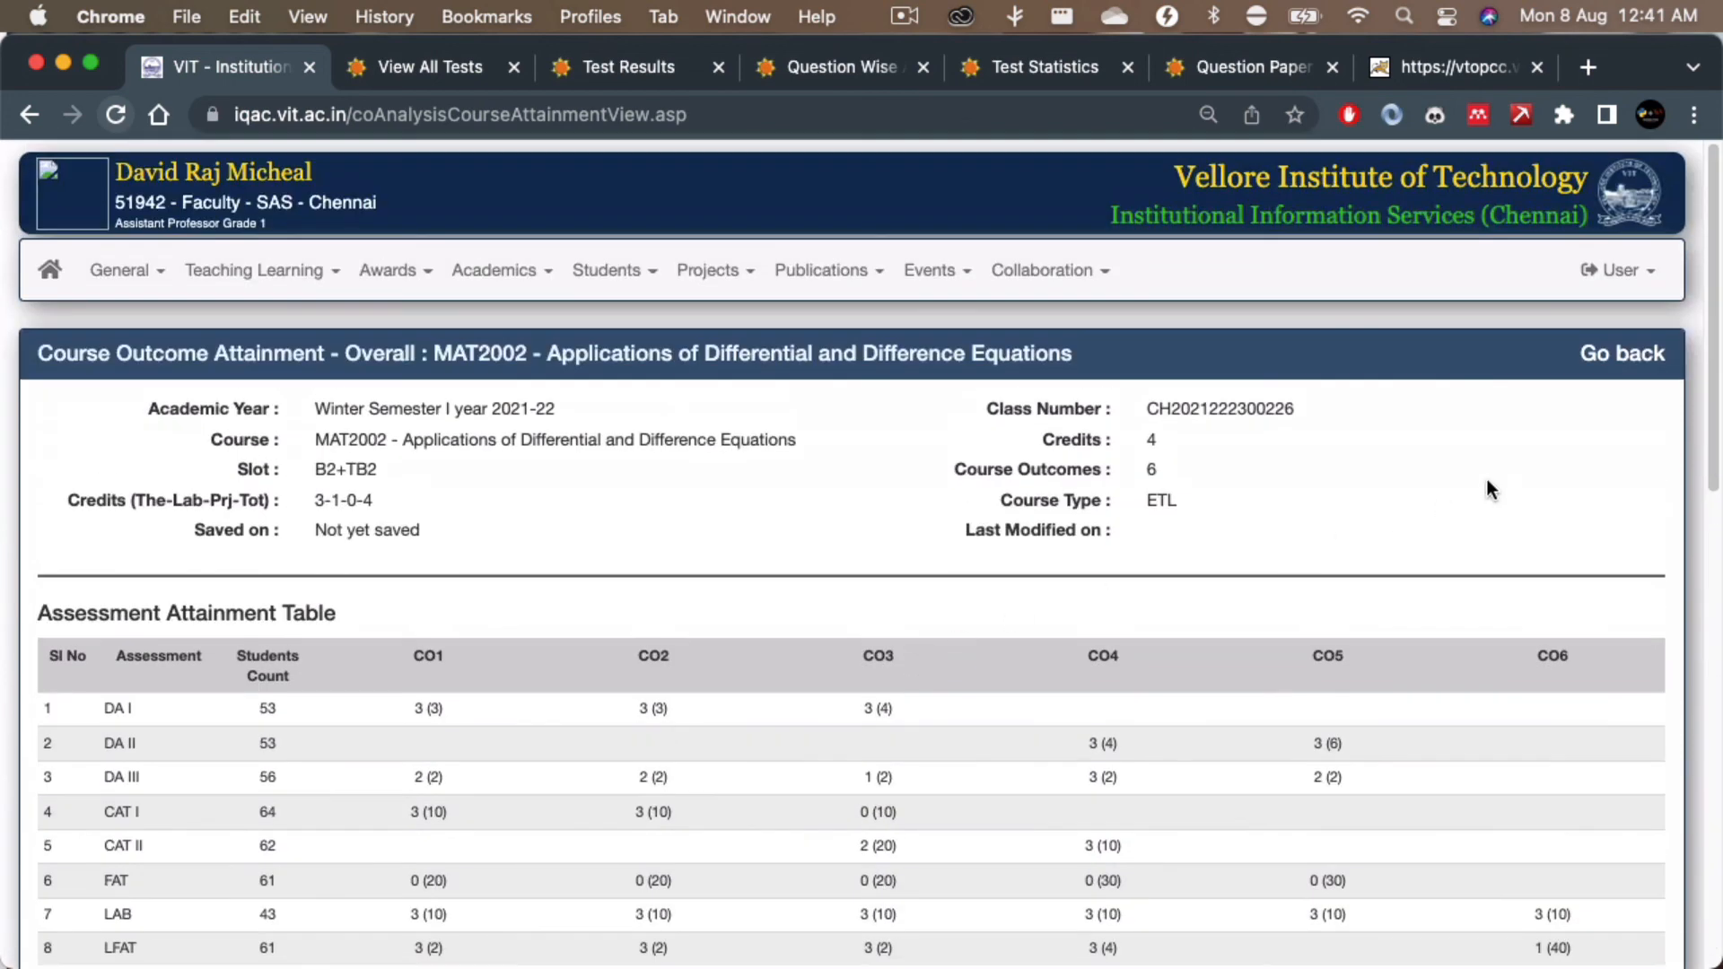
Step: Return to the courses list, open the program-wise attainment analysis for MAT2002, and read and dismiss the saving reminder
{"action": "left_click", "coordinate": [1621, 359]}
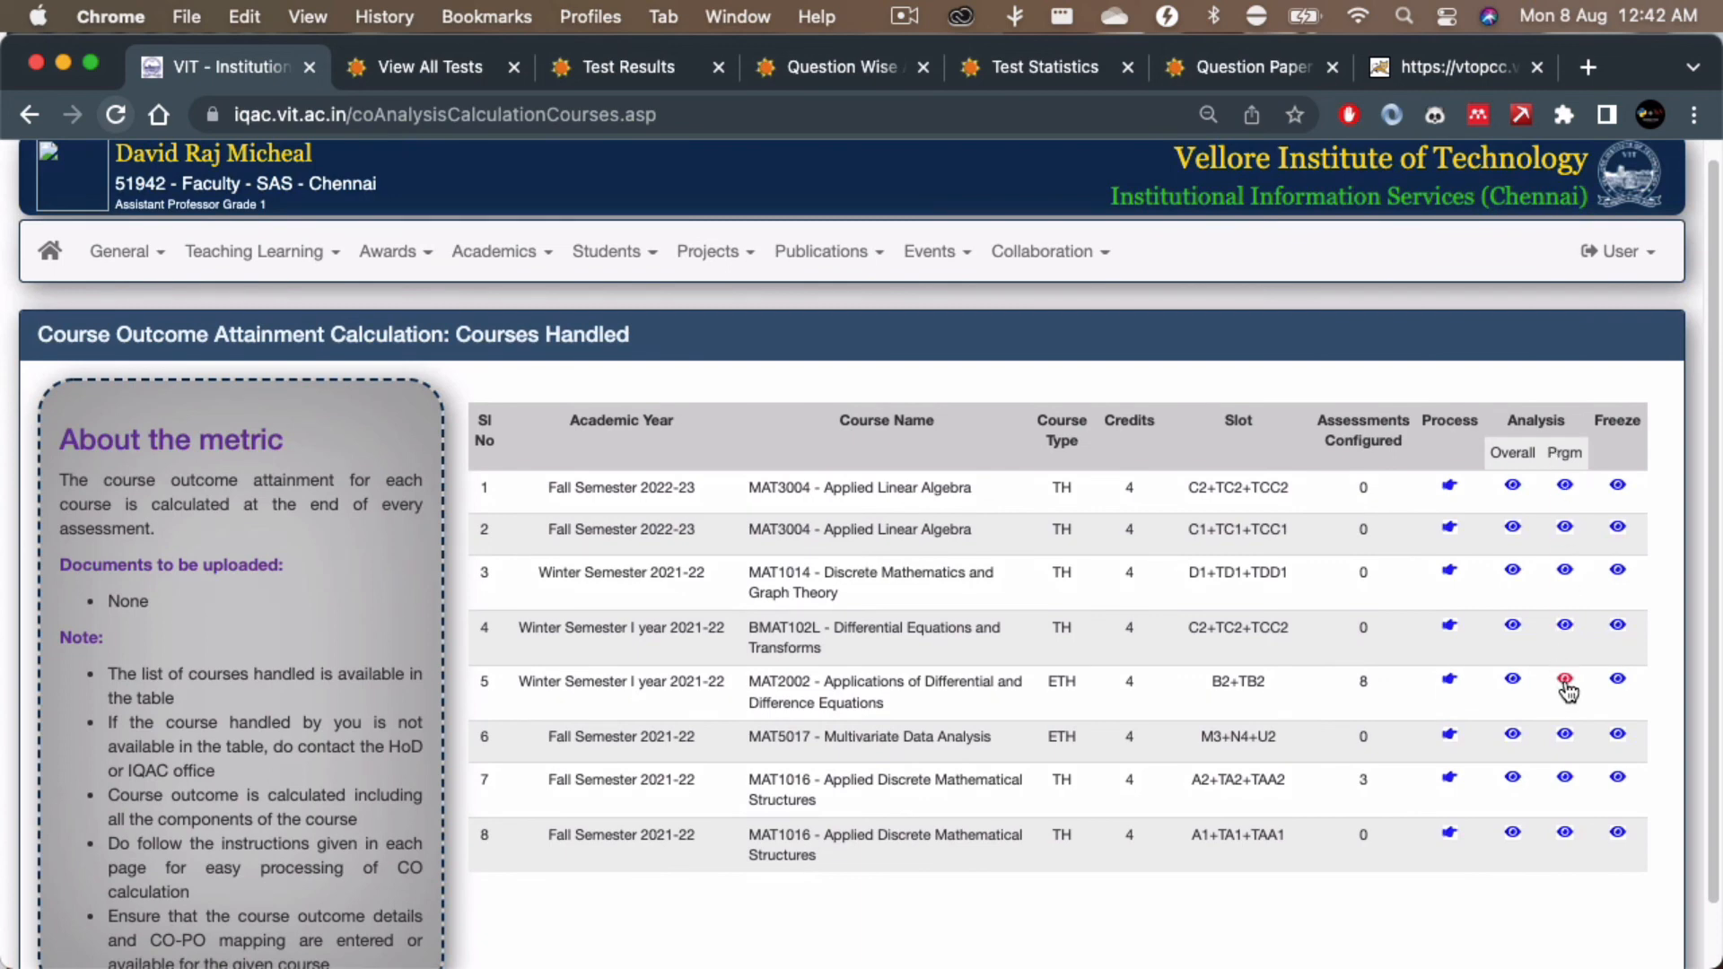
{"action": "left_click", "coordinate": [1565, 680]}
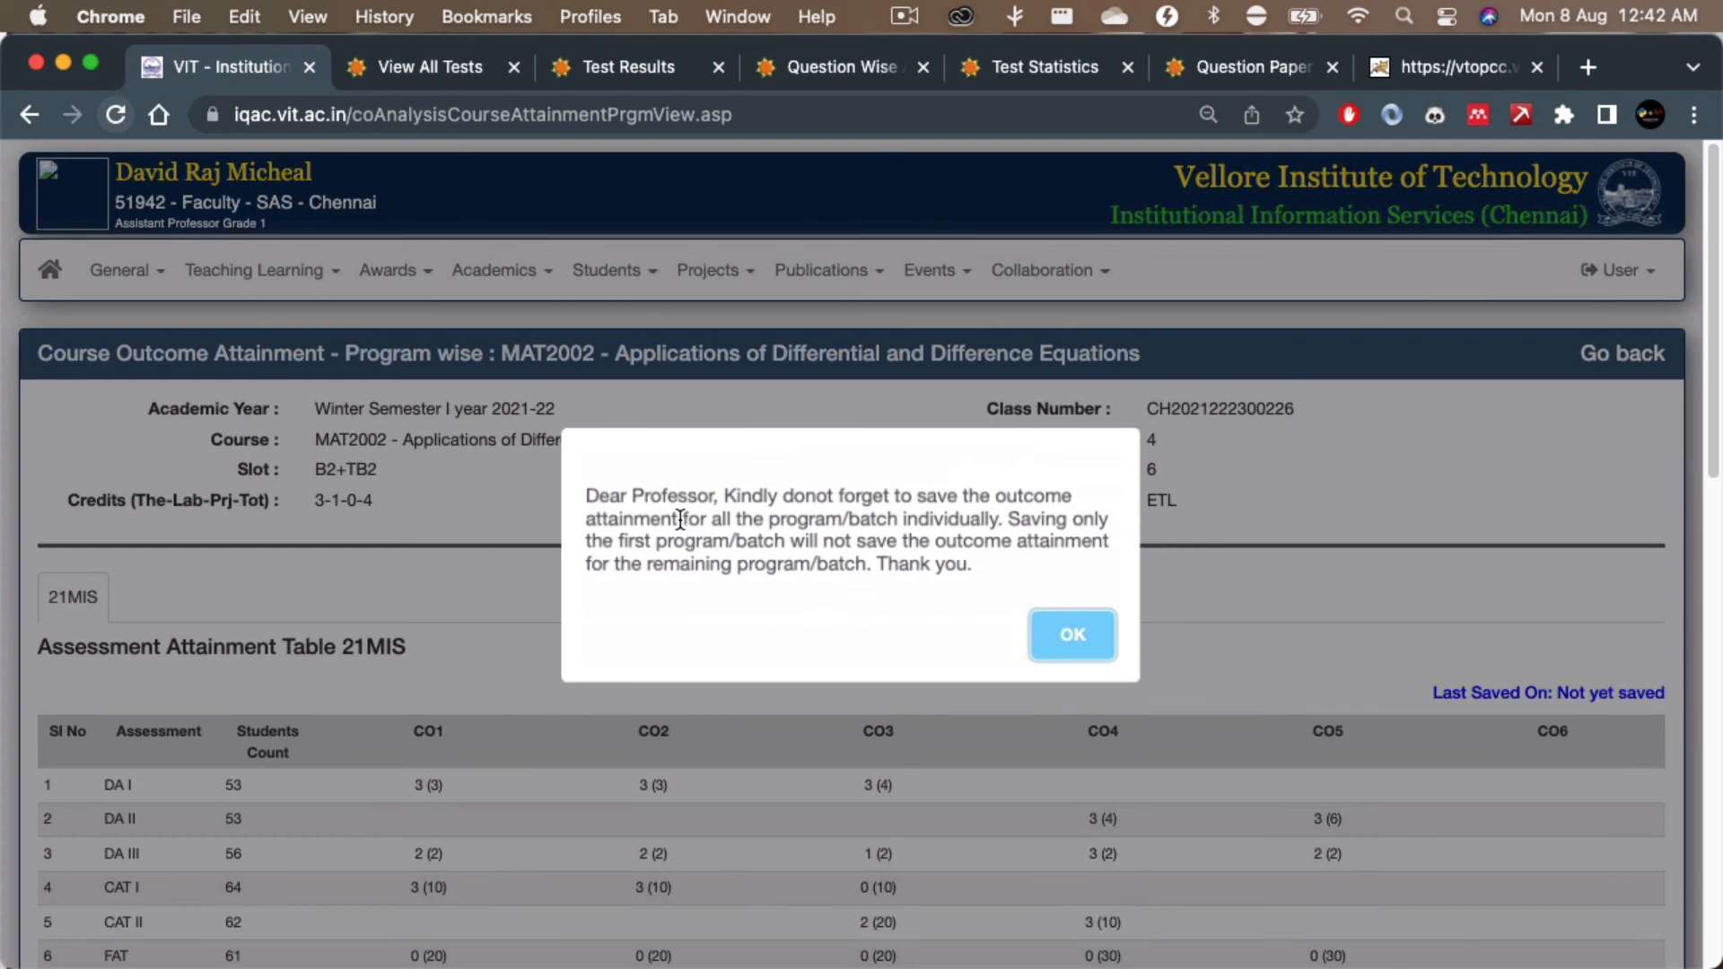
{"action": "left_click", "coordinate": [736, 500]}
{"action": "left_click_drag", "start_coordinate": [736, 500], "coordinate": [1090, 560]}
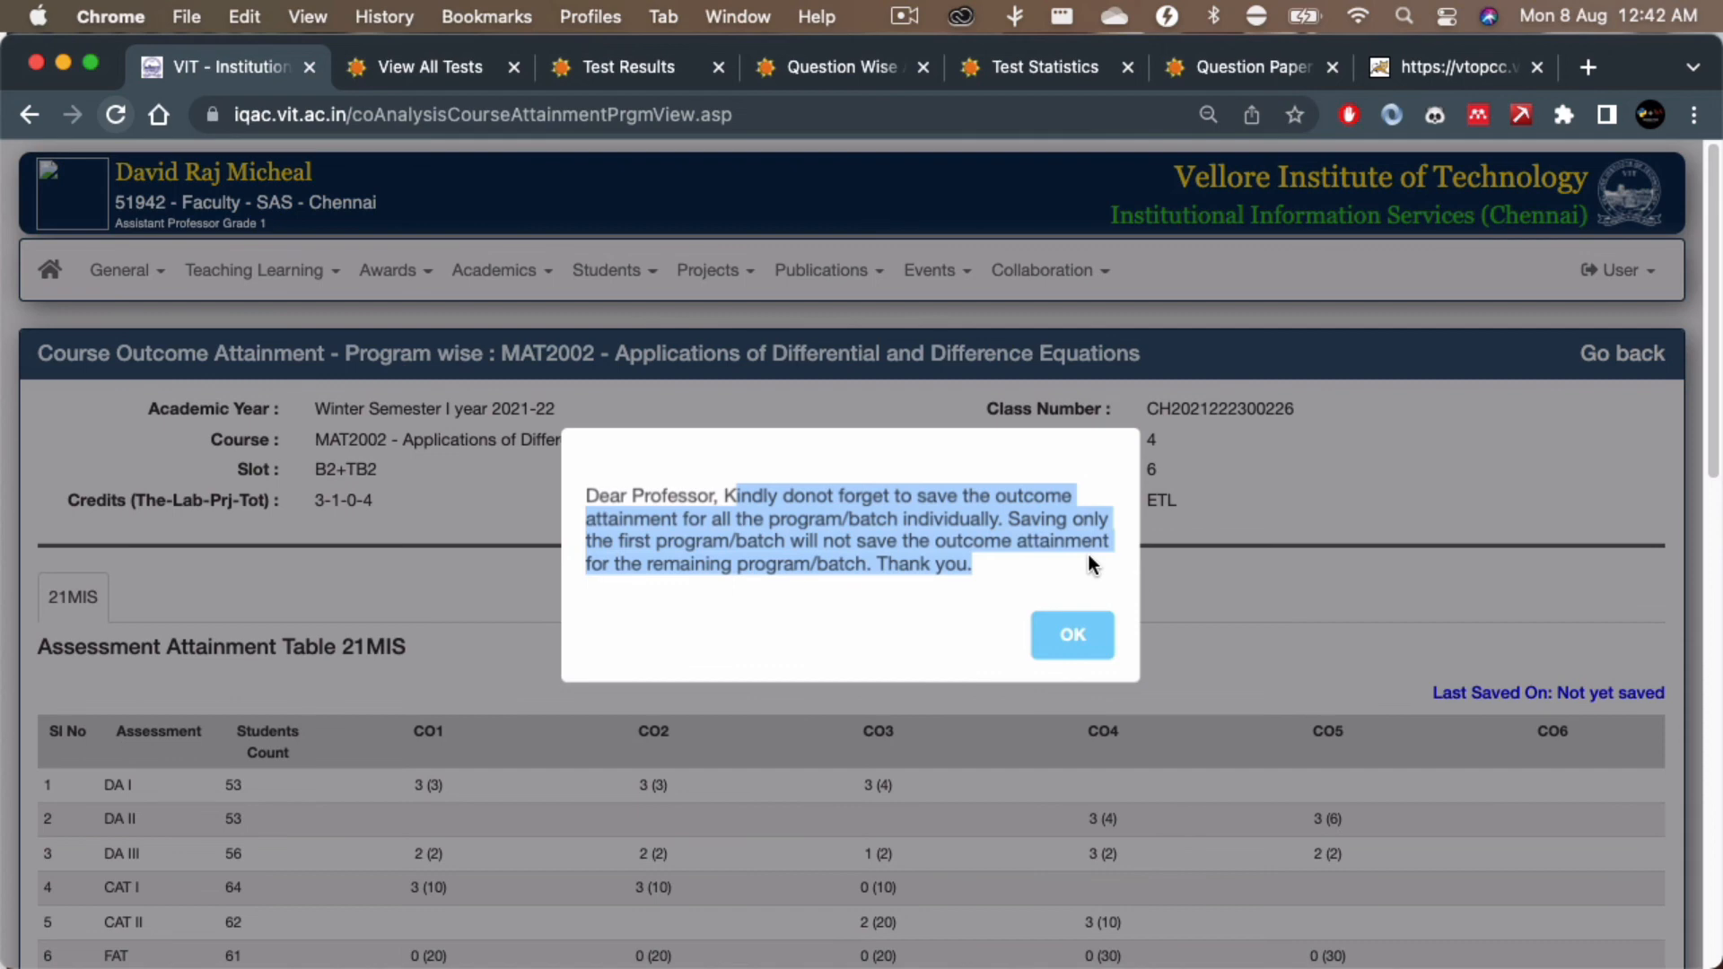
{"action": "left_click", "coordinate": [1073, 636]}
Step: Examine the 21MIS program's assessment, laboratory, overall and final attainment tables
{"action": "scroll", "coordinate": [364, 610], "scroll_direction": "down", "scroll_amount": 1}
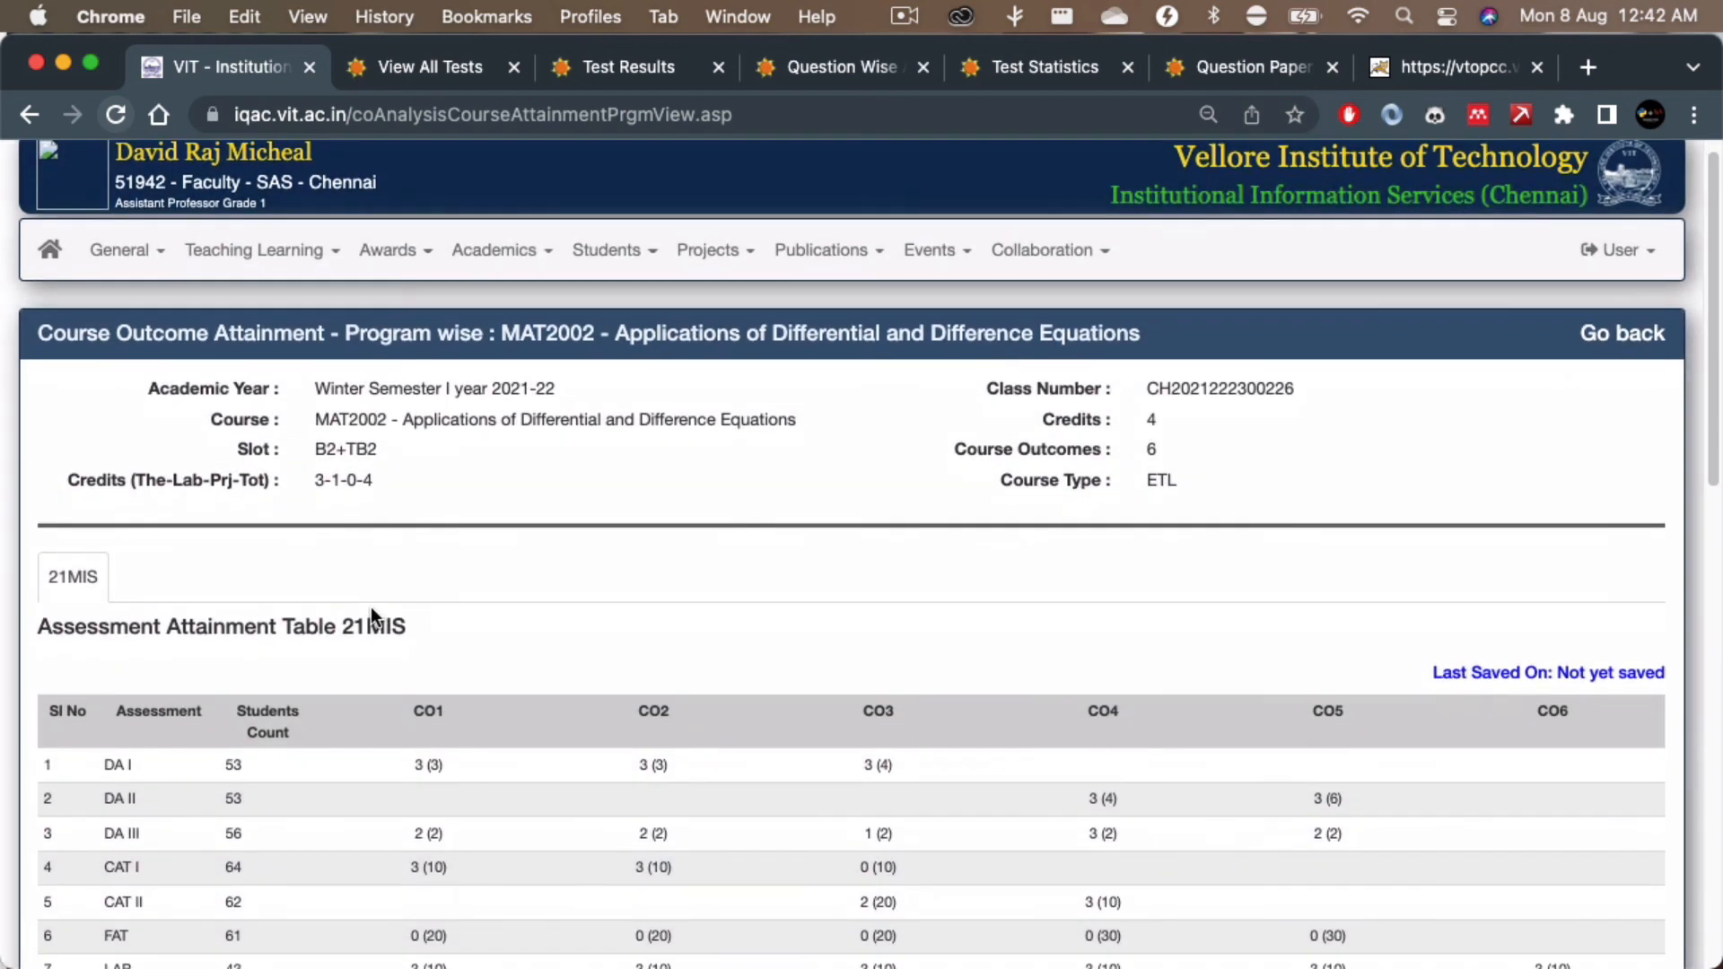
{"action": "scroll", "coordinate": [370, 606], "scroll_direction": "down", "scroll_amount": 3}
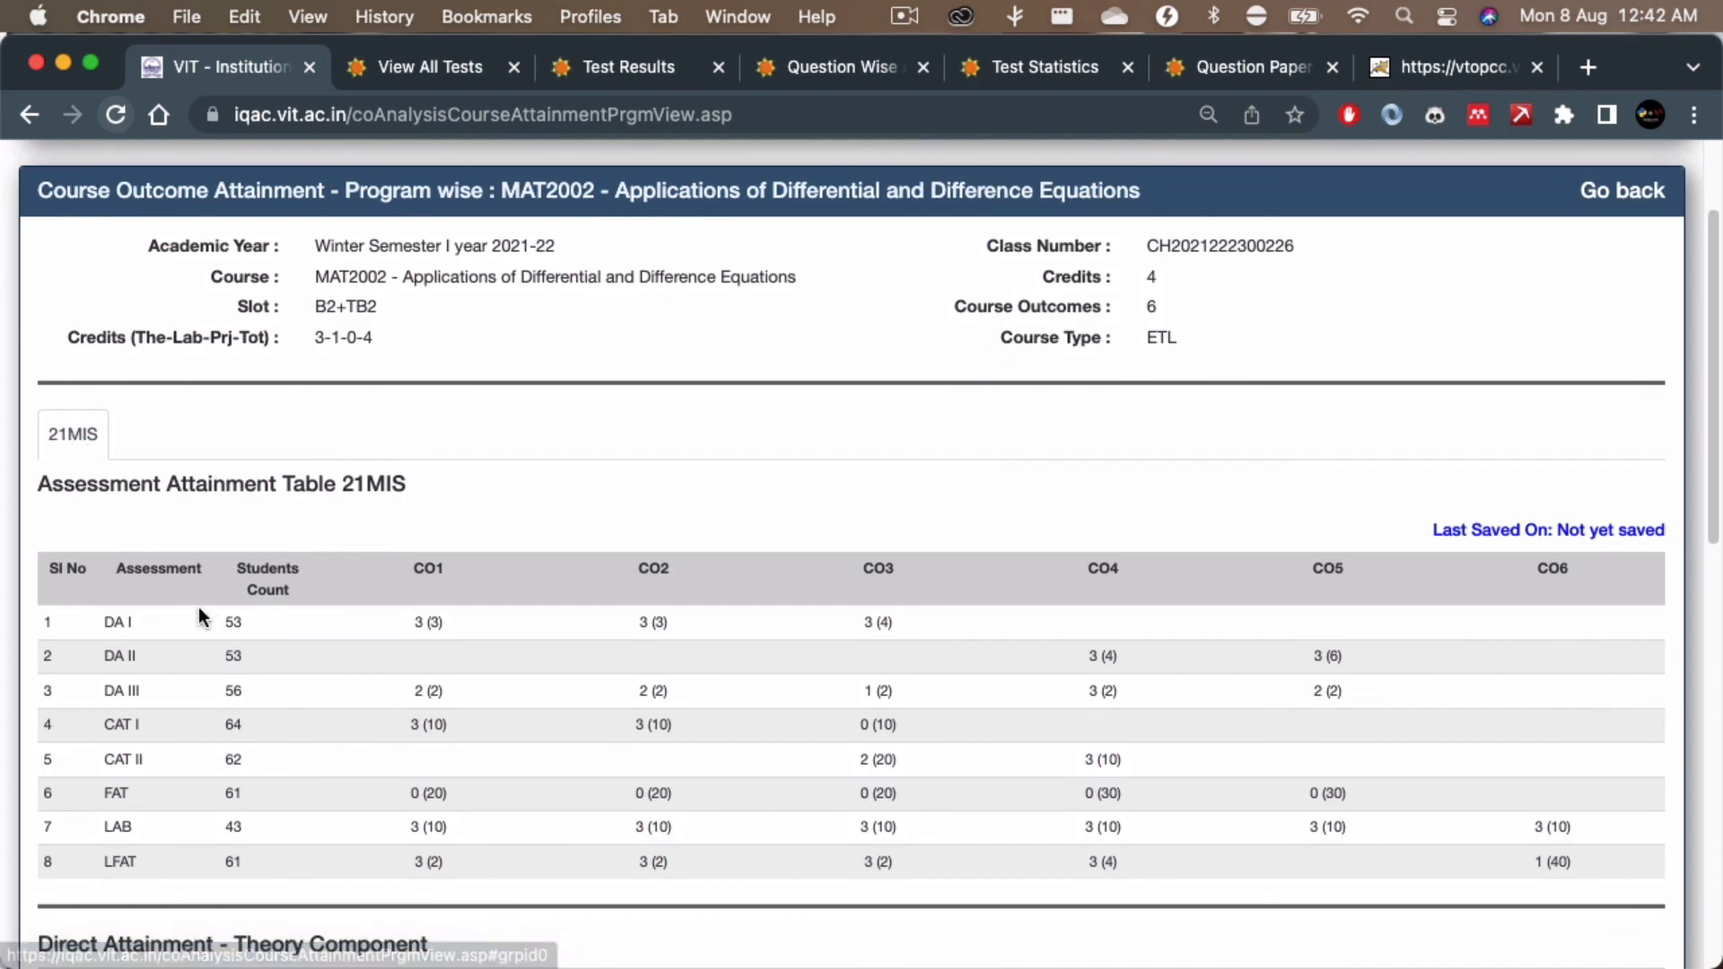
{"action": "scroll", "coordinate": [515, 714], "scroll_direction": "down", "scroll_amount": 15}
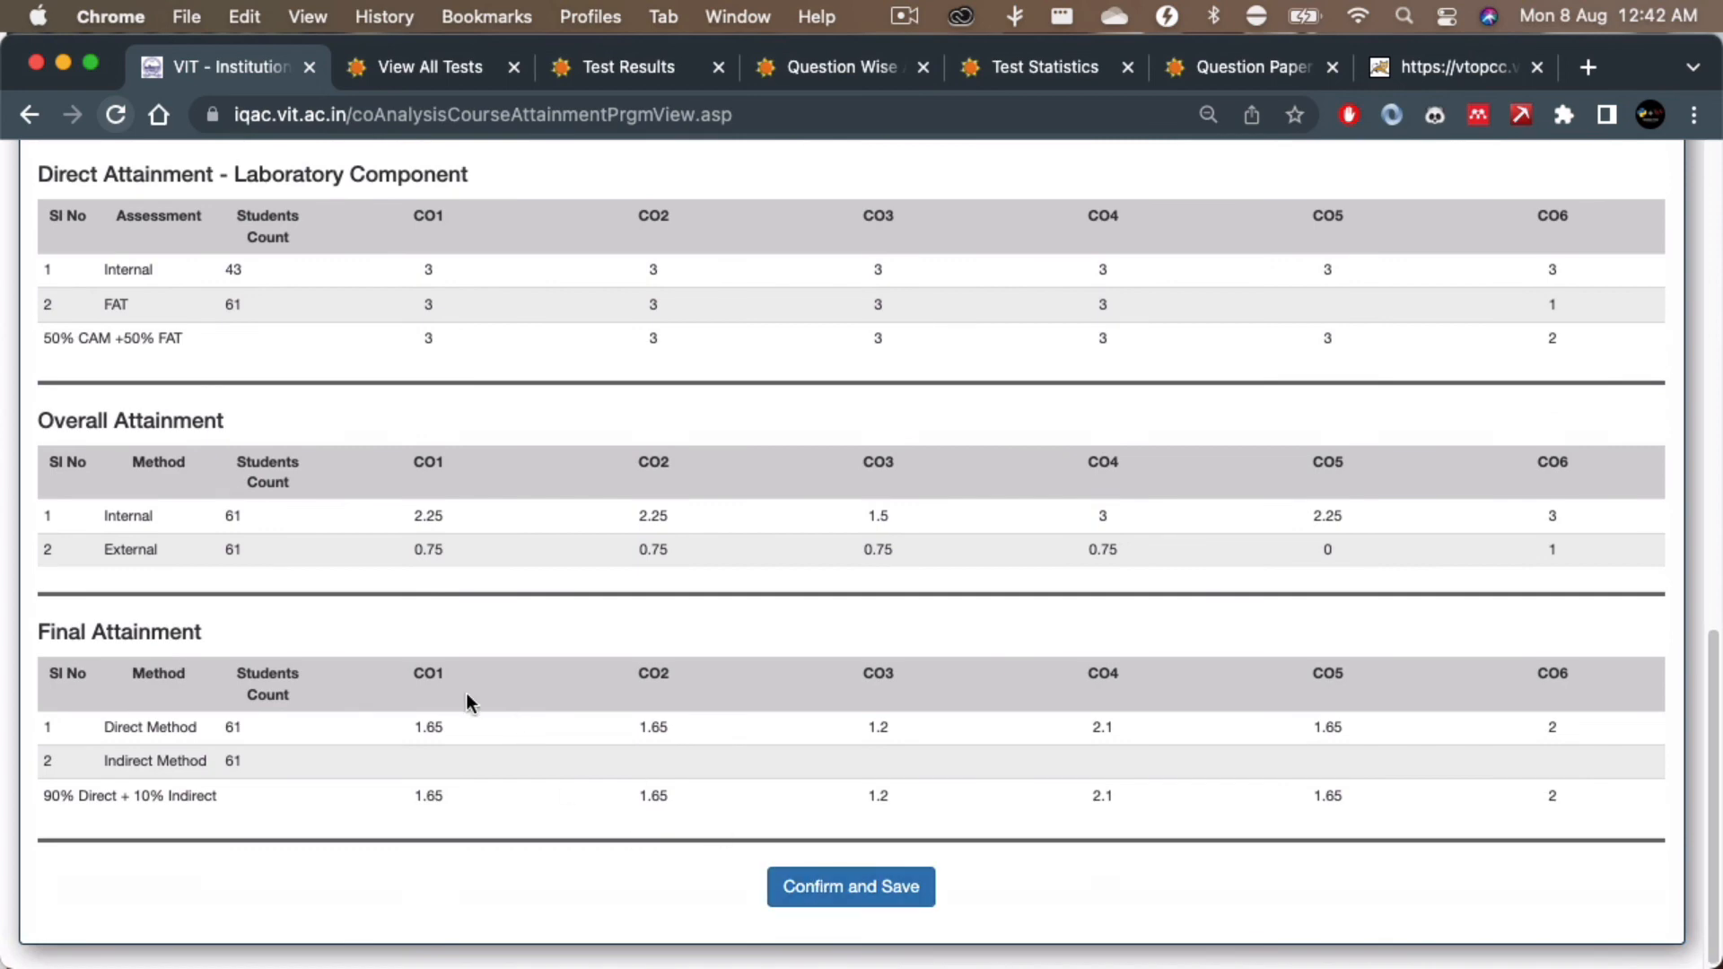
{"action": "scroll", "coordinate": [466, 702], "scroll_direction": "up", "scroll_amount": 6}
{"action": "scroll", "coordinate": [466, 693], "scroll_direction": "up", "scroll_amount": 7}
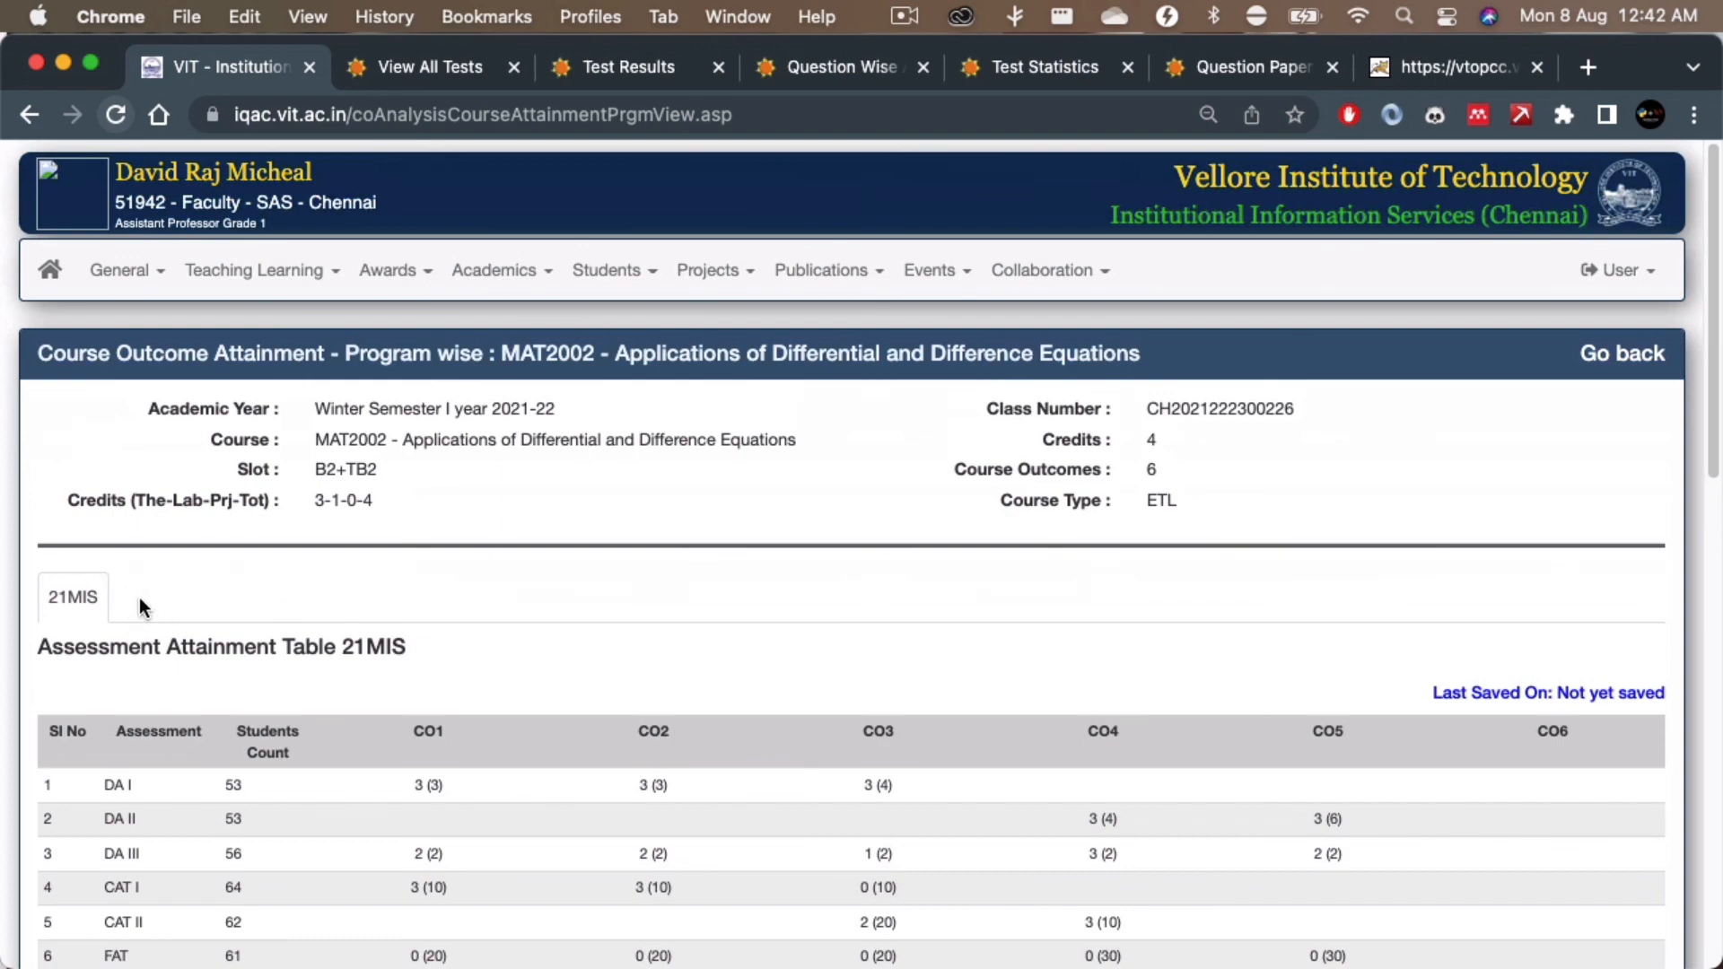
{"action": "scroll", "coordinate": [265, 752], "scroll_direction": "down", "scroll_amount": 15}
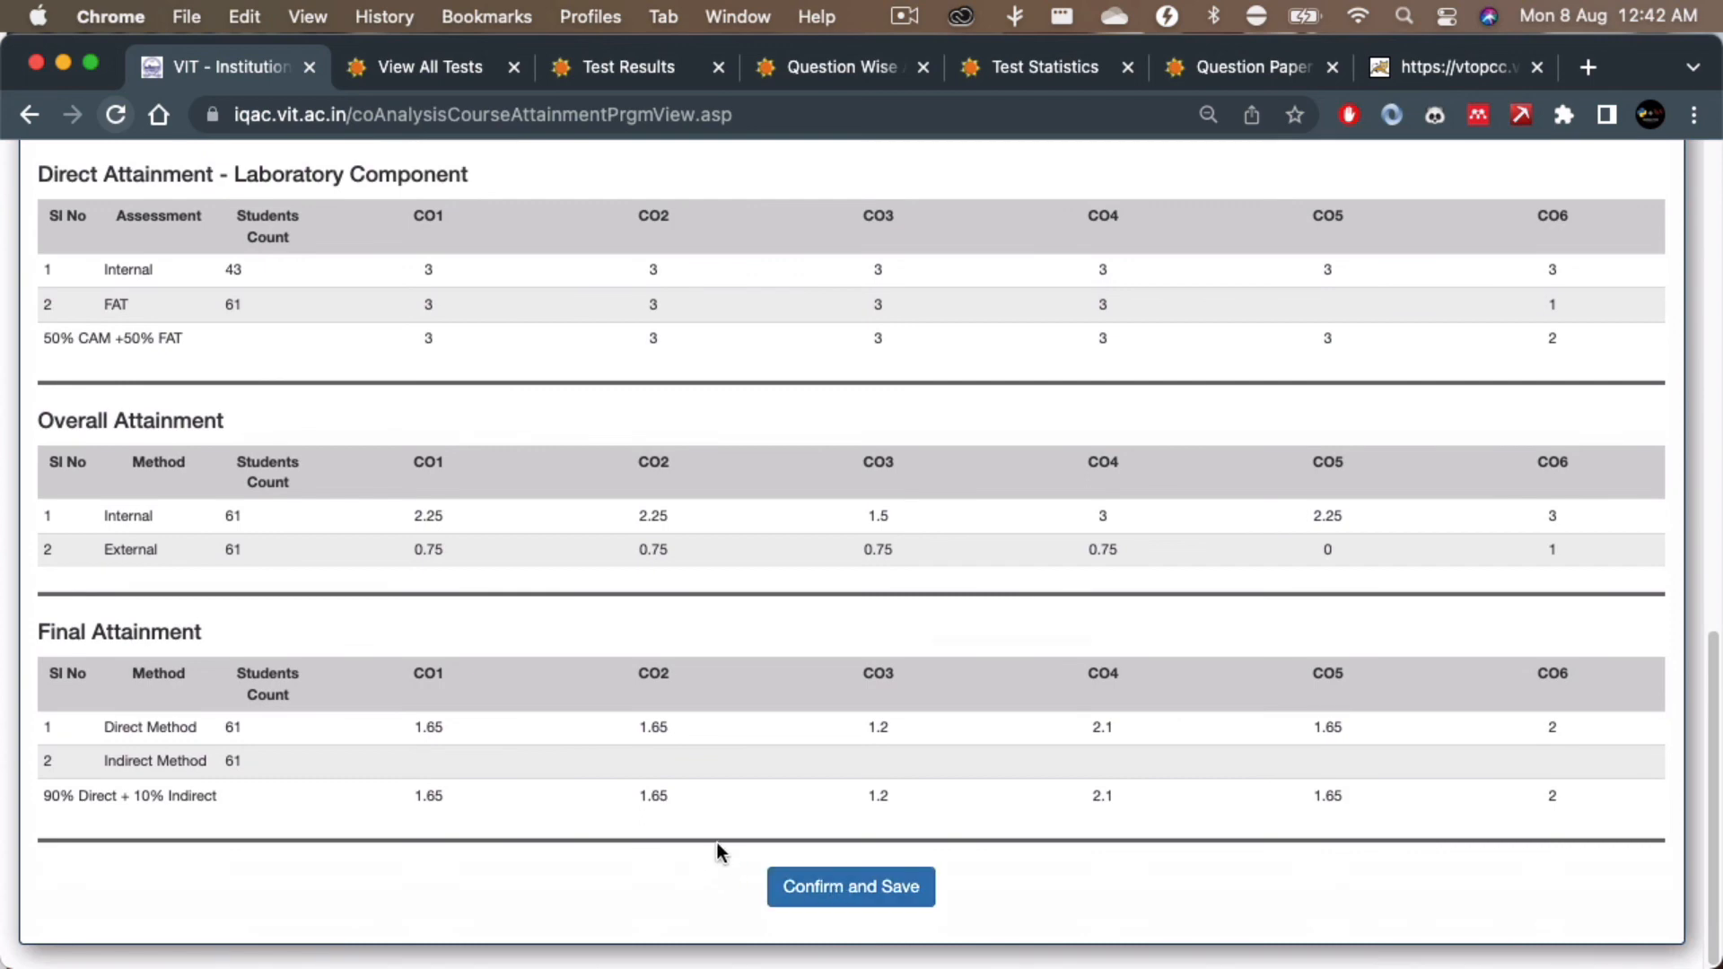
{"action": "scroll", "coordinate": [718, 843], "scroll_direction": "up", "scroll_amount": 15}
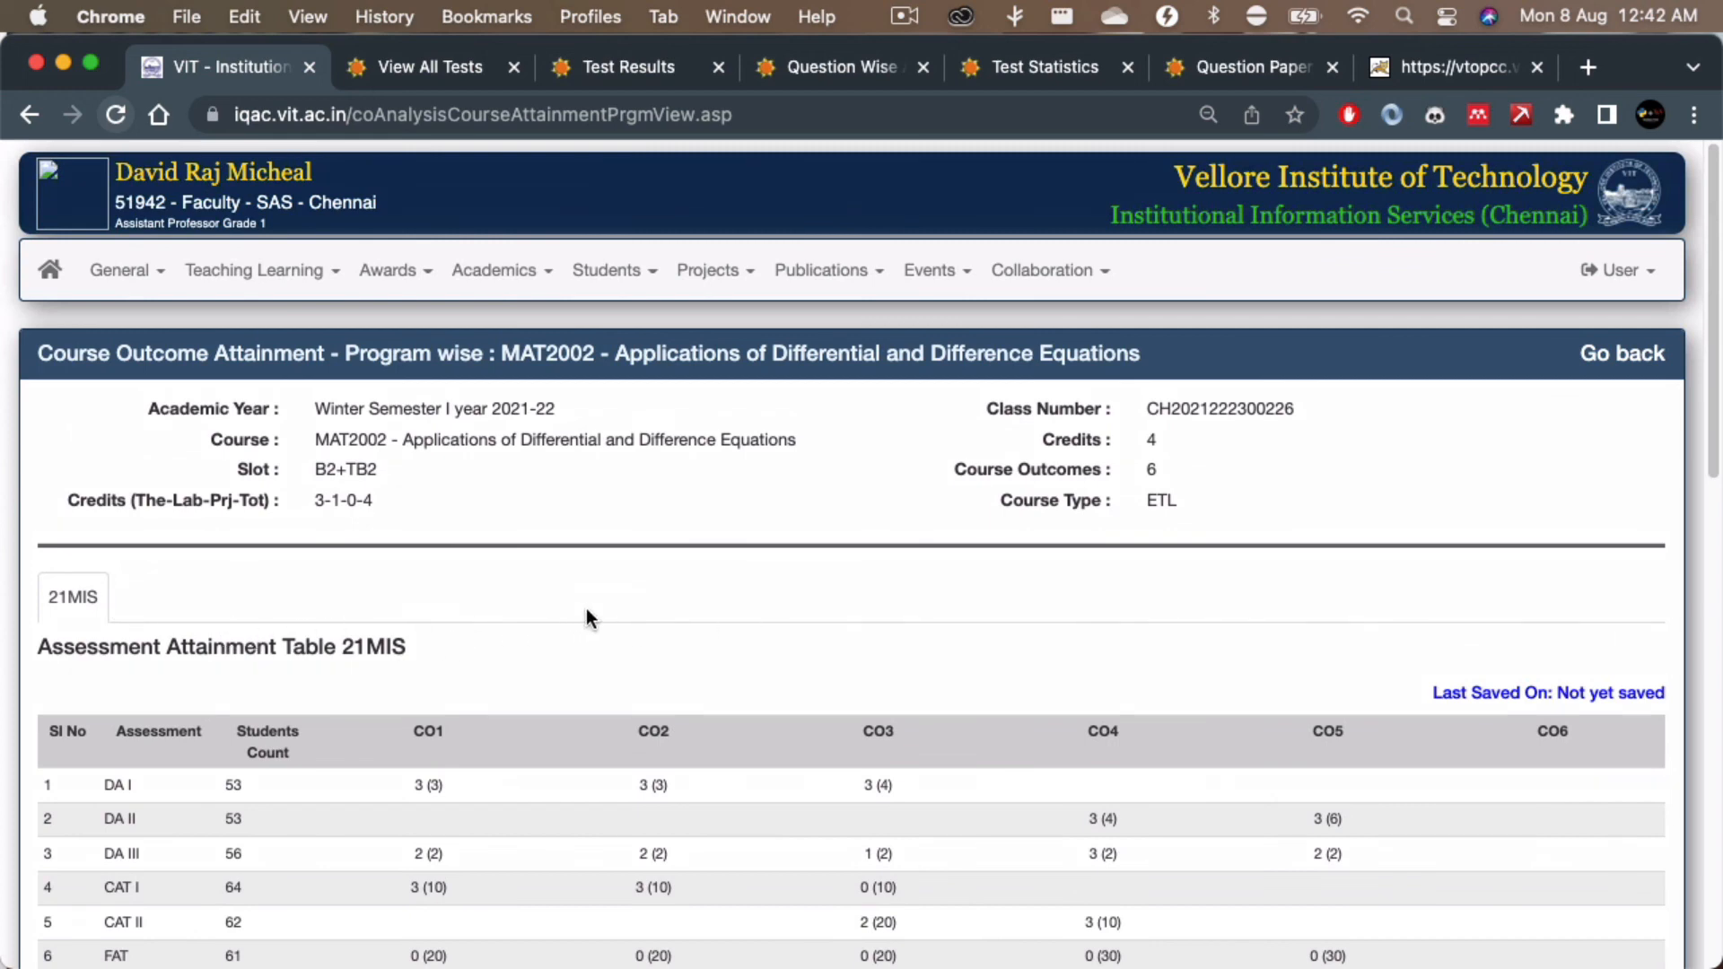
{"action": "scroll", "coordinate": [619, 697], "scroll_direction": "down", "scroll_amount": 15}
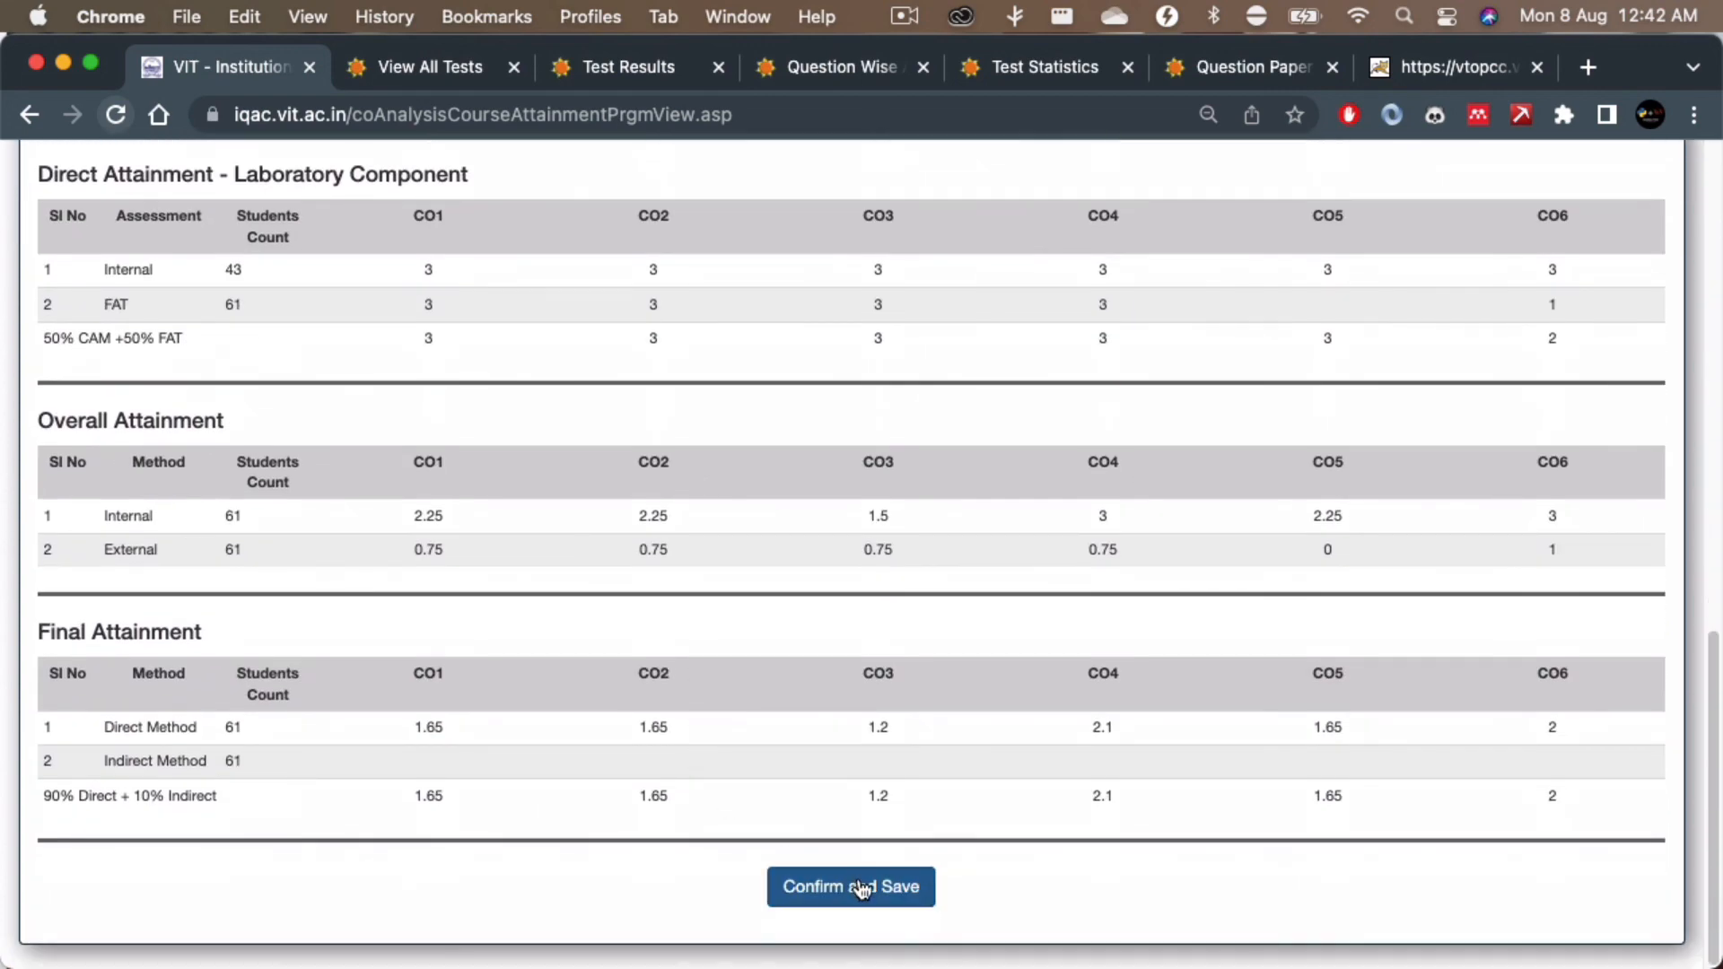
Step: Confirm and save the program-wise attainment for 21MIS, and acknowledge the save message
{"action": "left_click", "coordinate": [862, 889]}
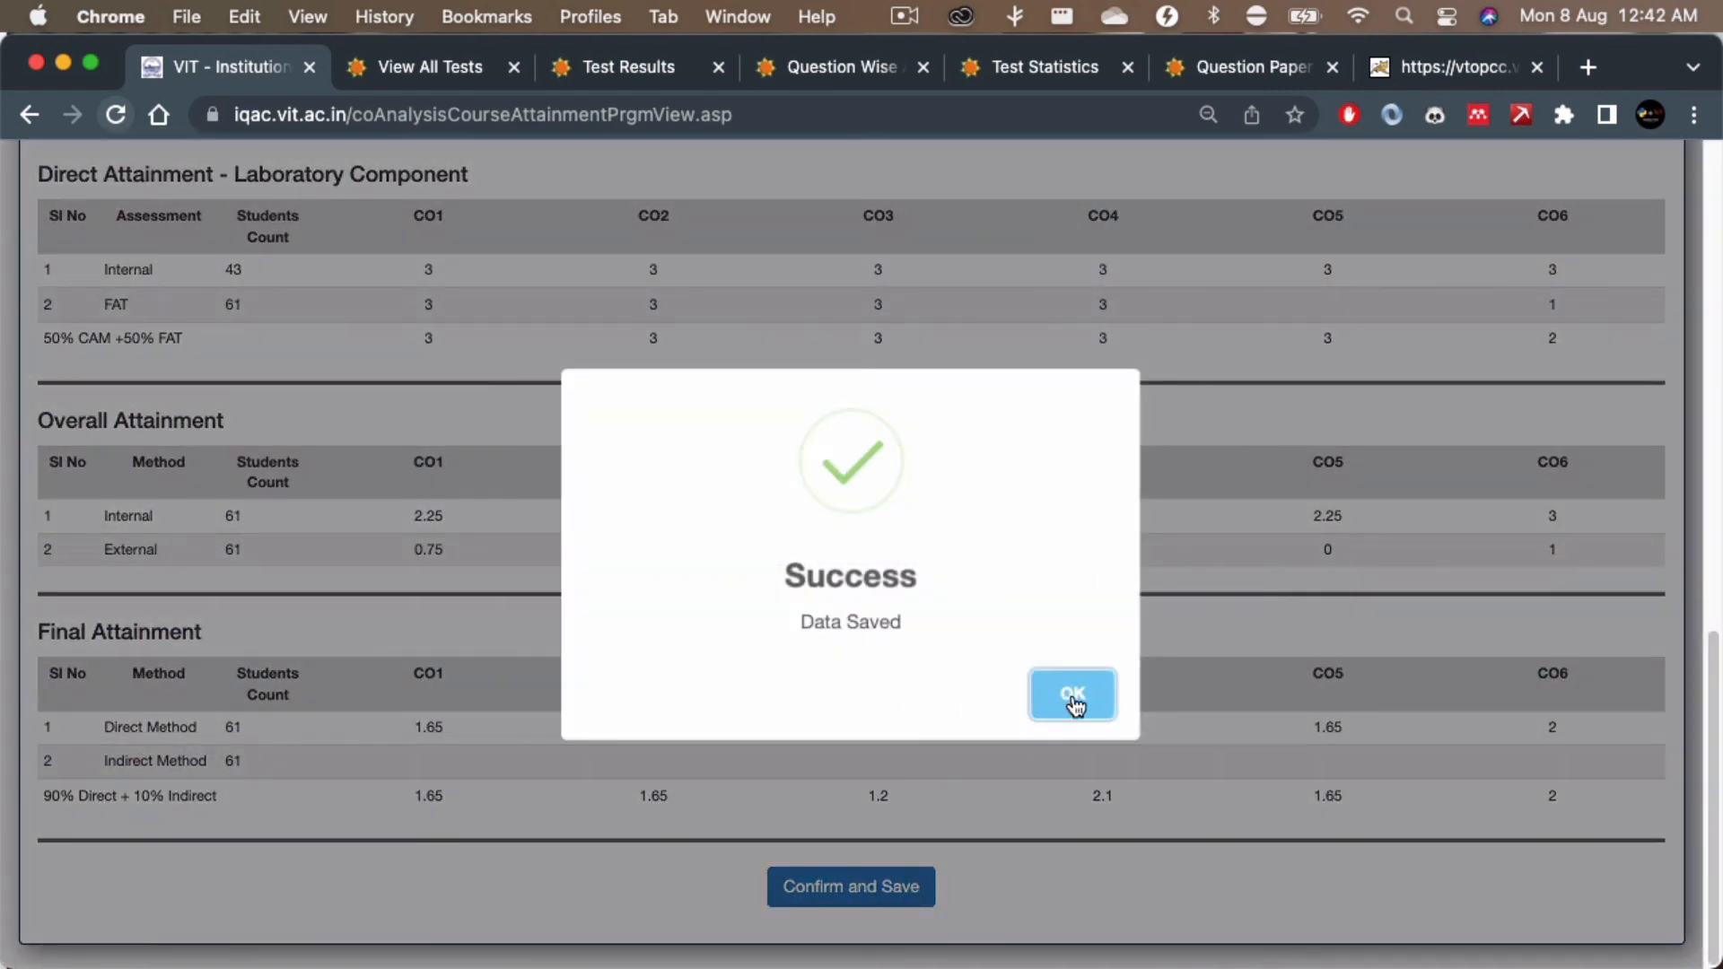
{"action": "left_click", "coordinate": [1073, 696]}
{"action": "scroll", "coordinate": [897, 643], "scroll_direction": "up", "scroll_amount": 8}
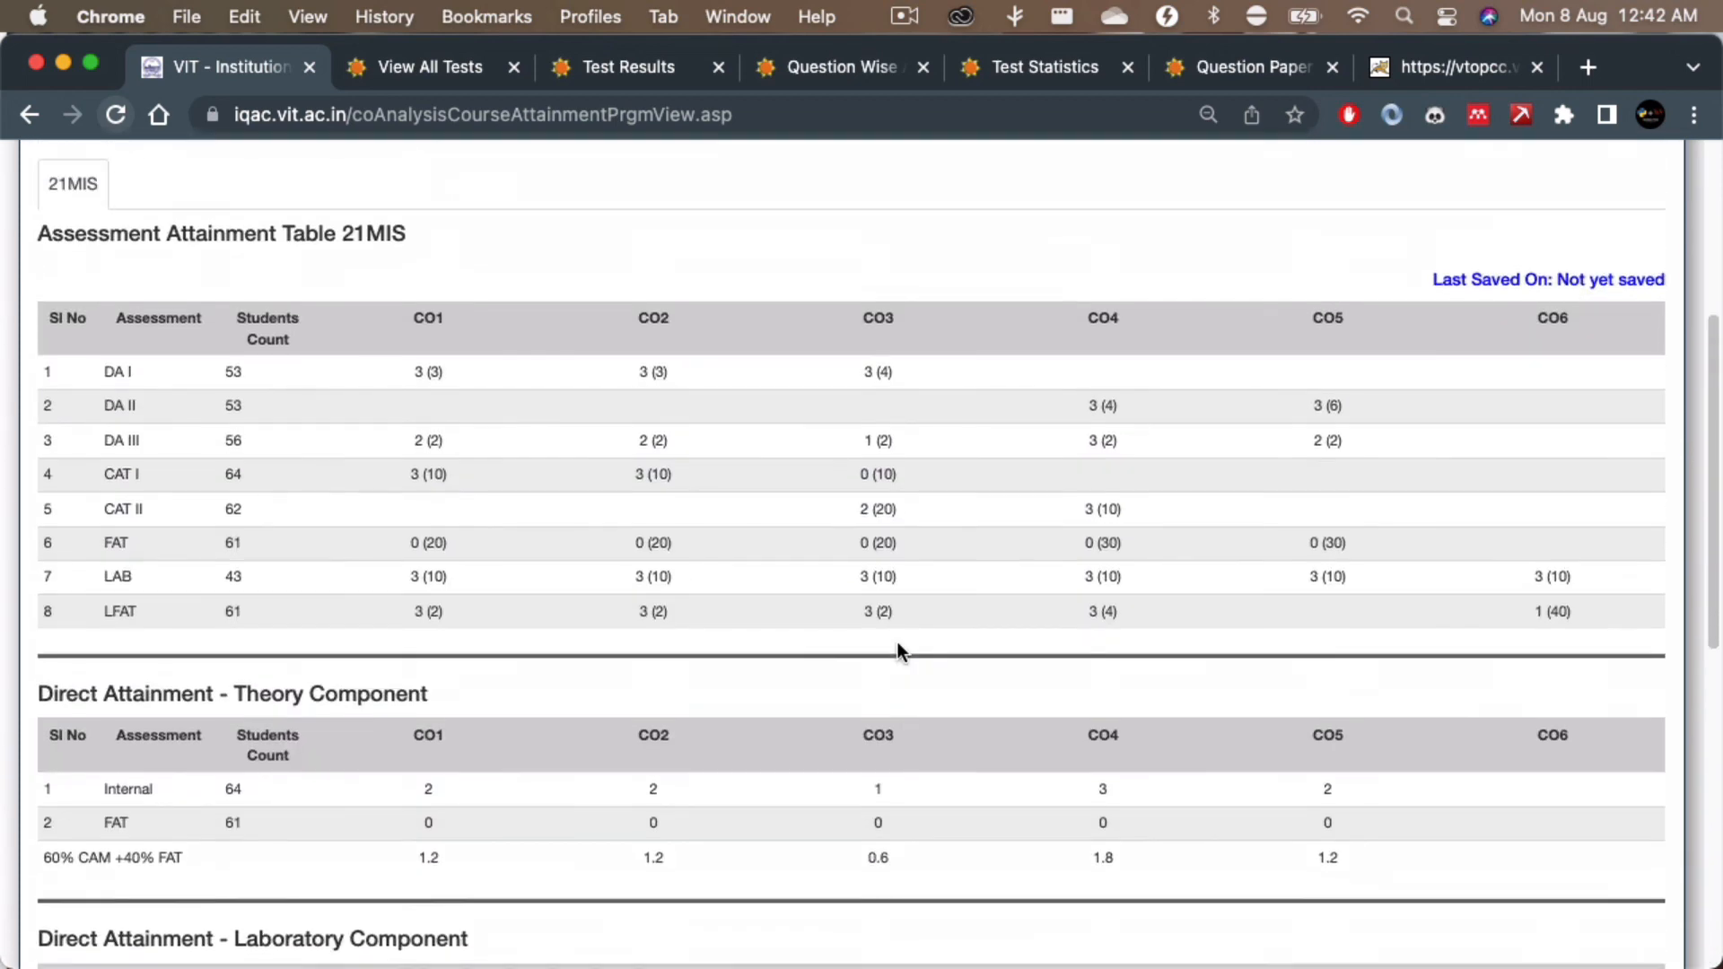
{"action": "scroll", "coordinate": [897, 644], "scroll_direction": "up", "scroll_amount": 5}
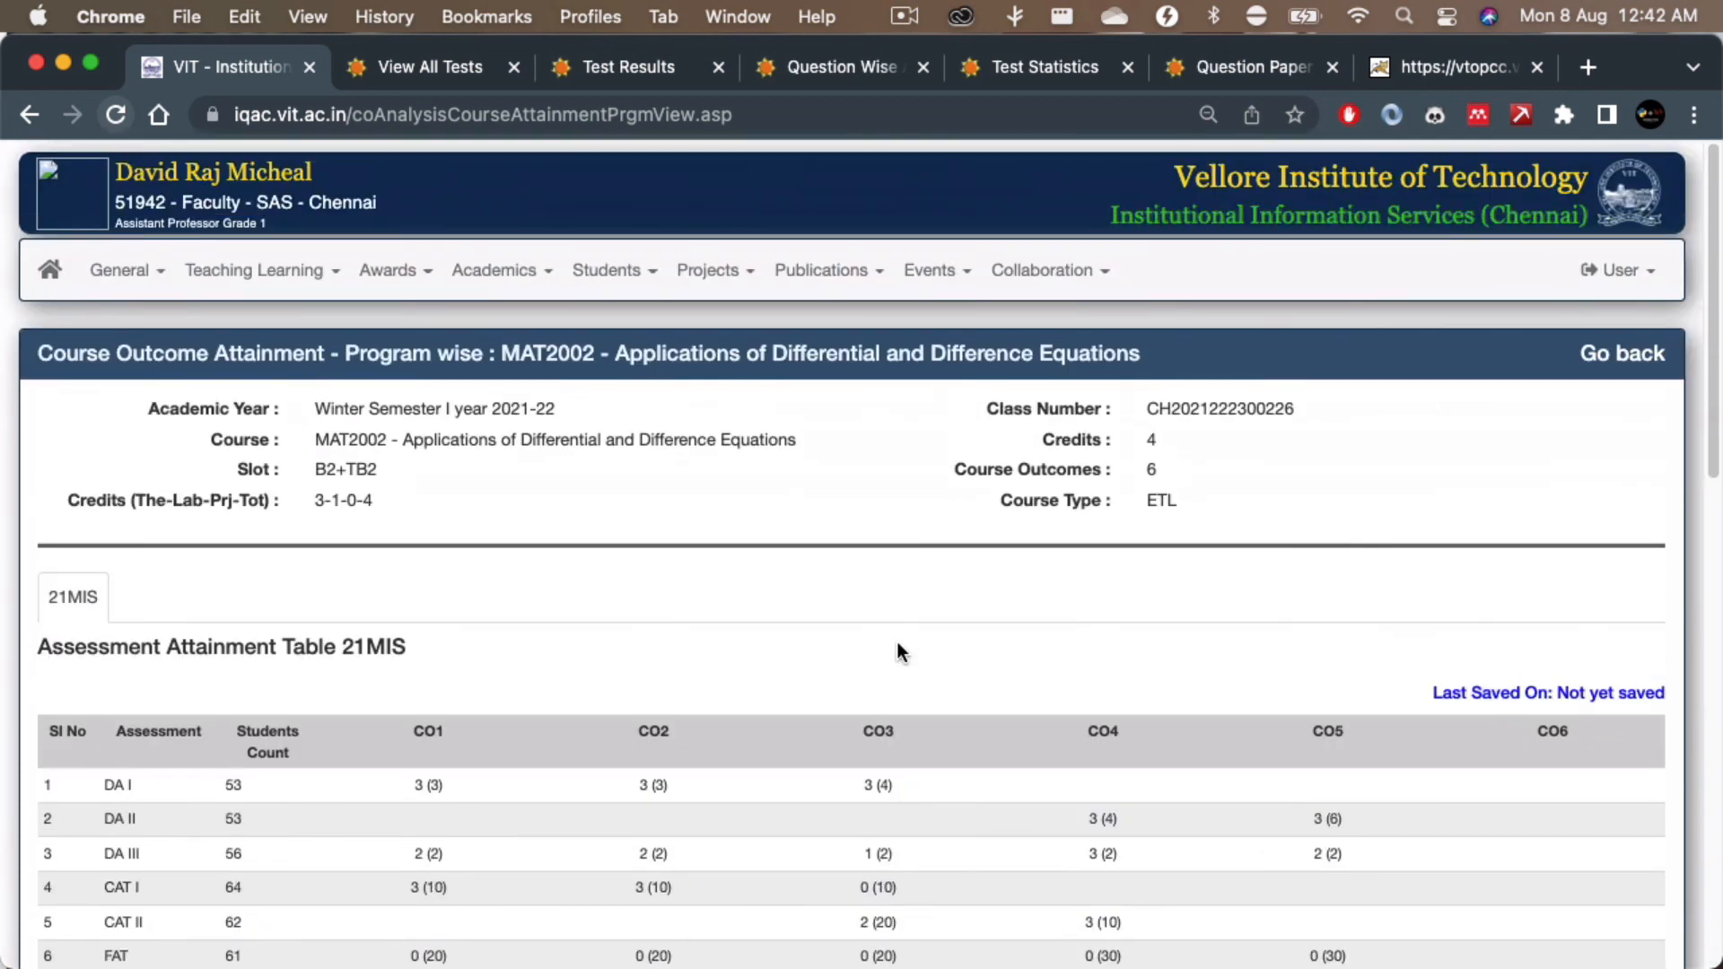
Step: Open the freeze page for MAT2002 from the courses list and check the overall and program-wise attainment save dates
{"action": "left_click", "coordinate": [1652, 350]}
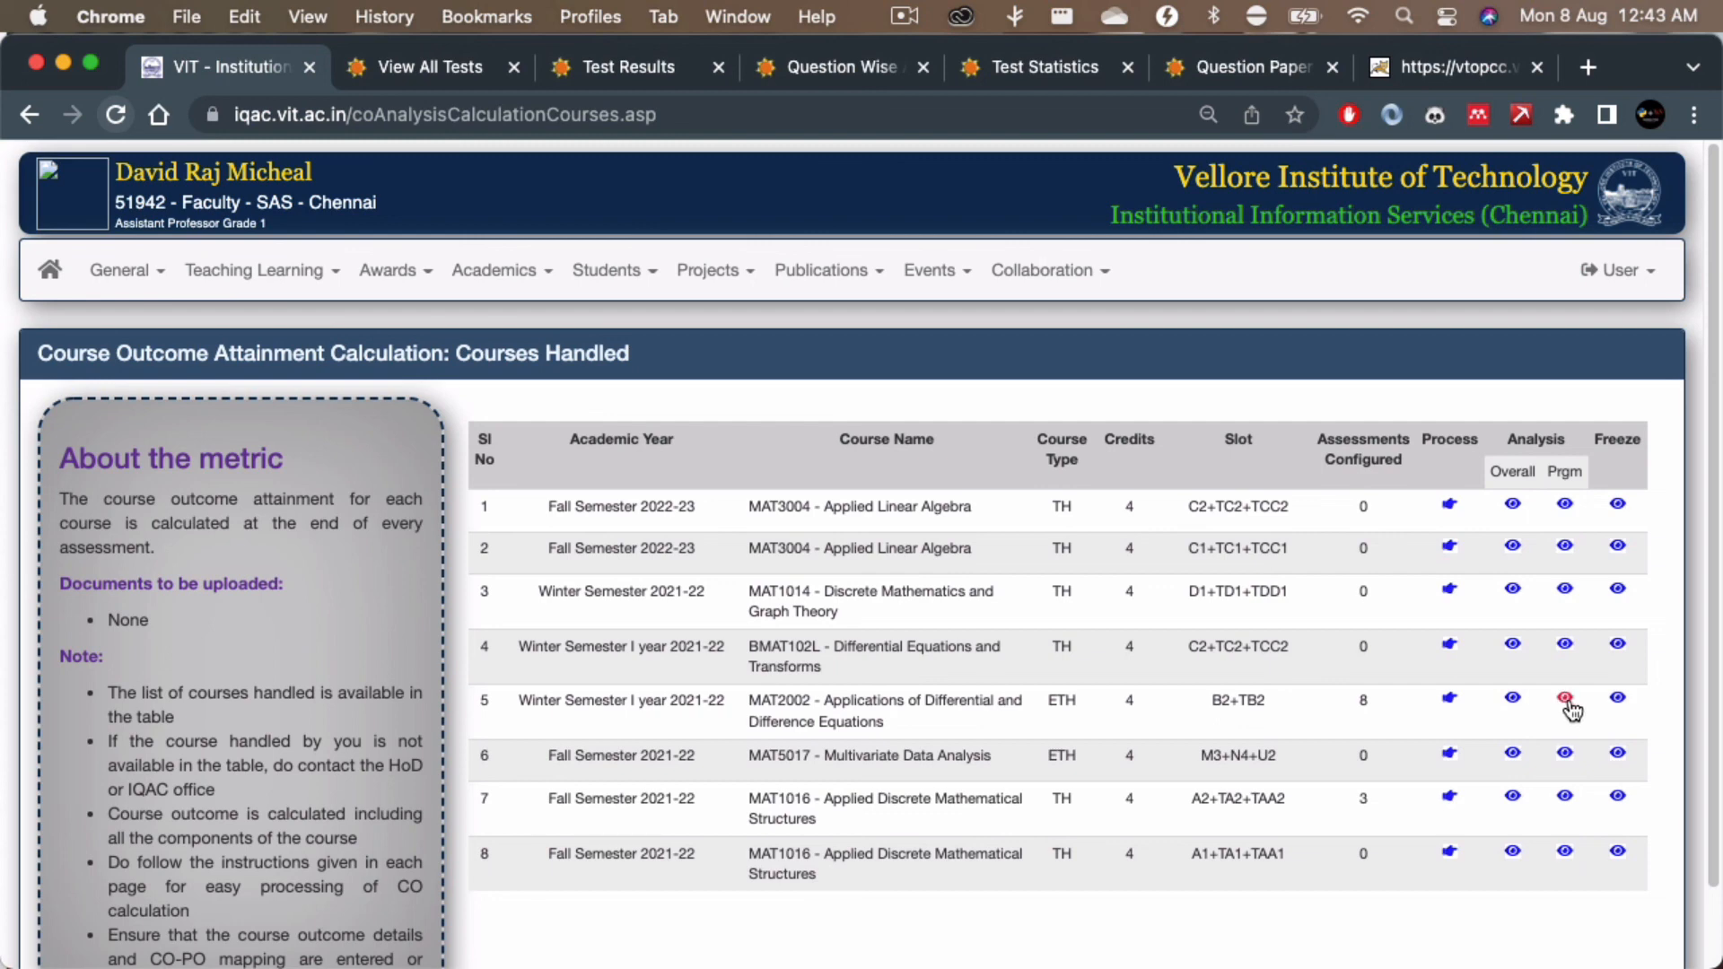
{"action": "left_click", "coordinate": [1620, 702]}
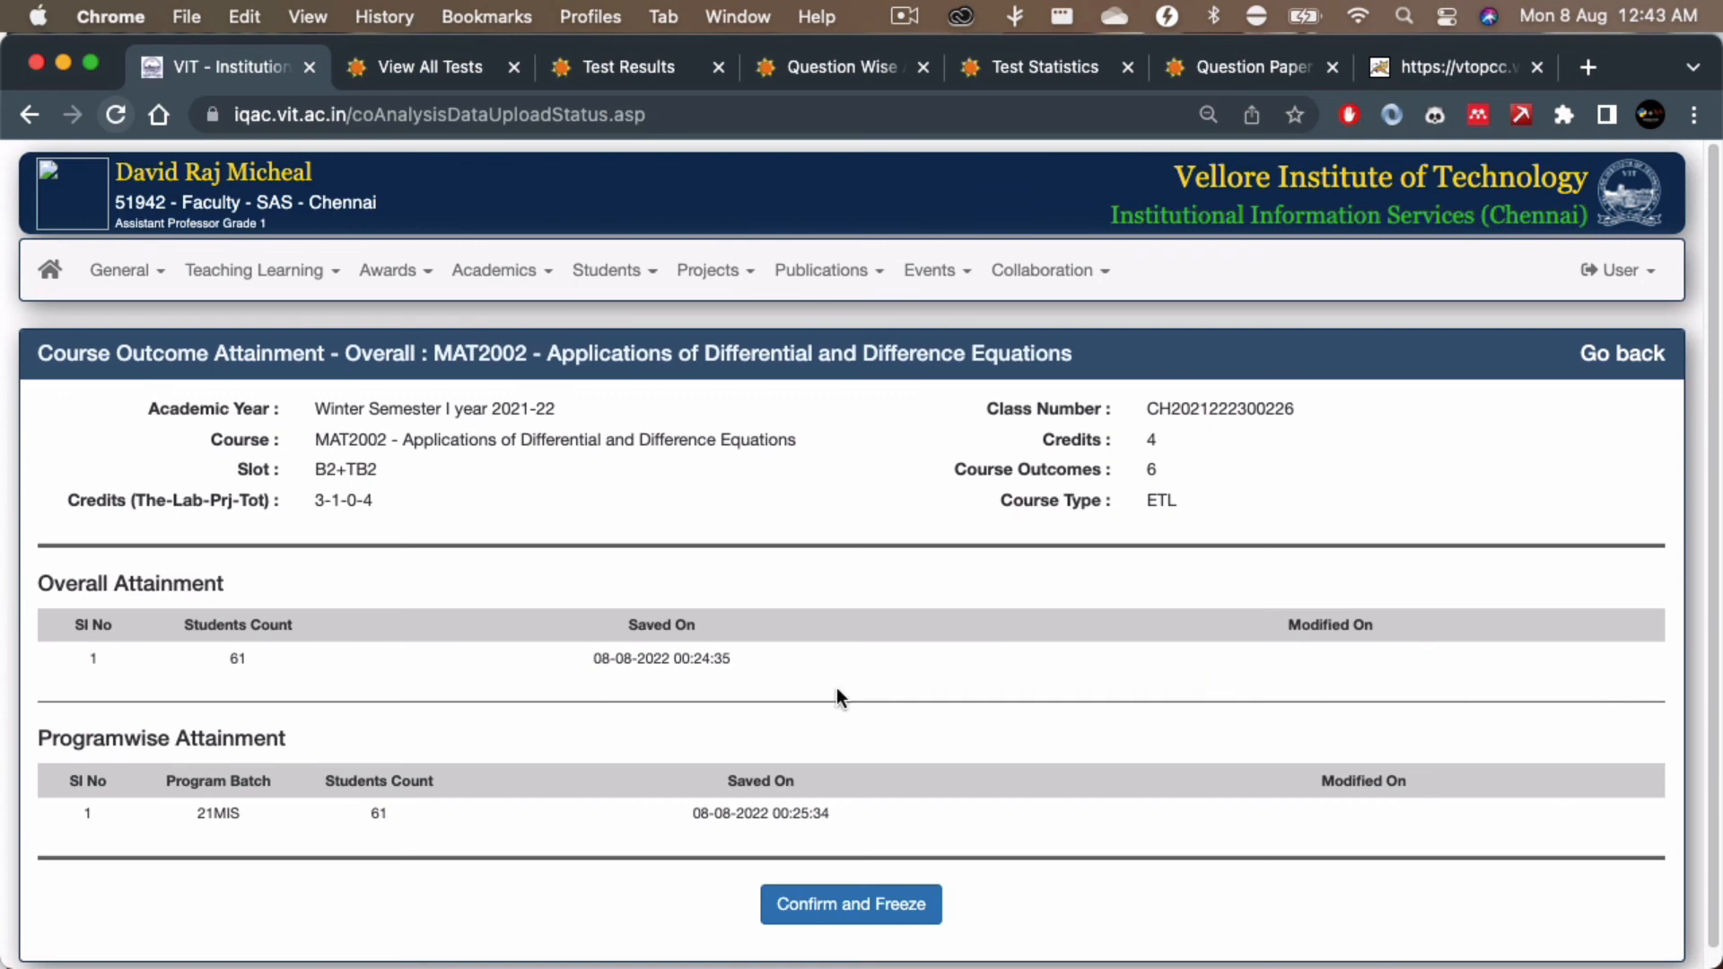
{"action": "scroll", "coordinate": [797, 750], "scroll_direction": "down", "scroll_amount": 1}
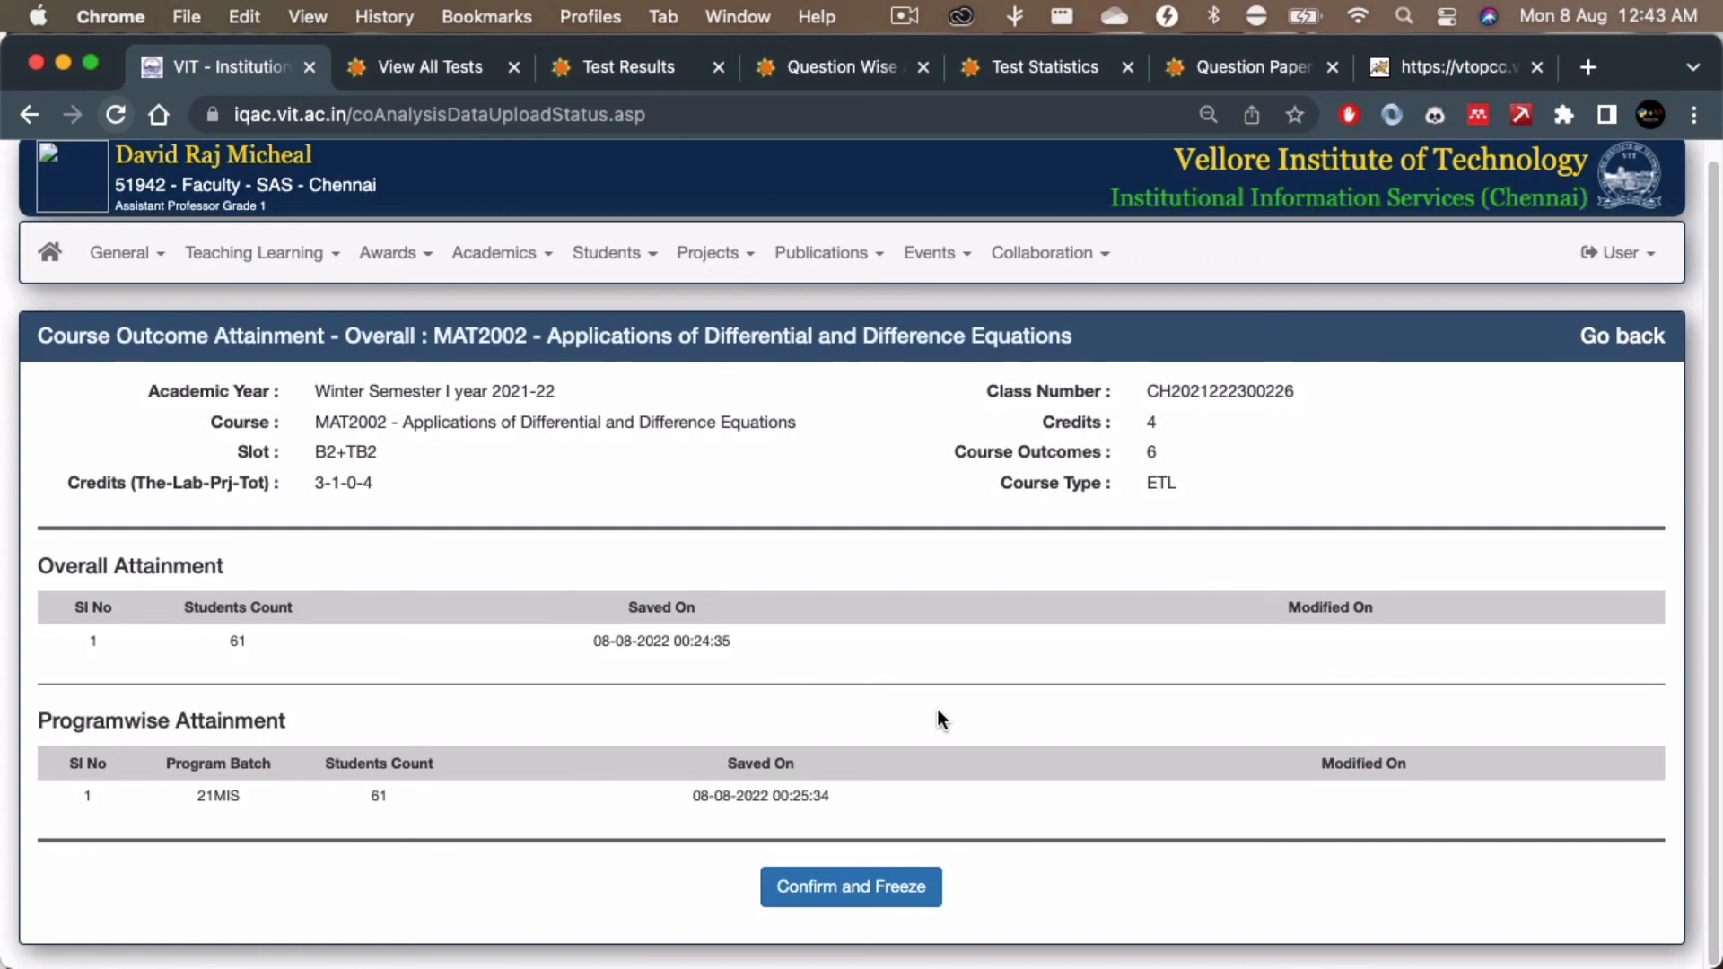
{"action": "left_click_drag", "start_coordinate": [595, 640], "coordinate": [762, 639]}
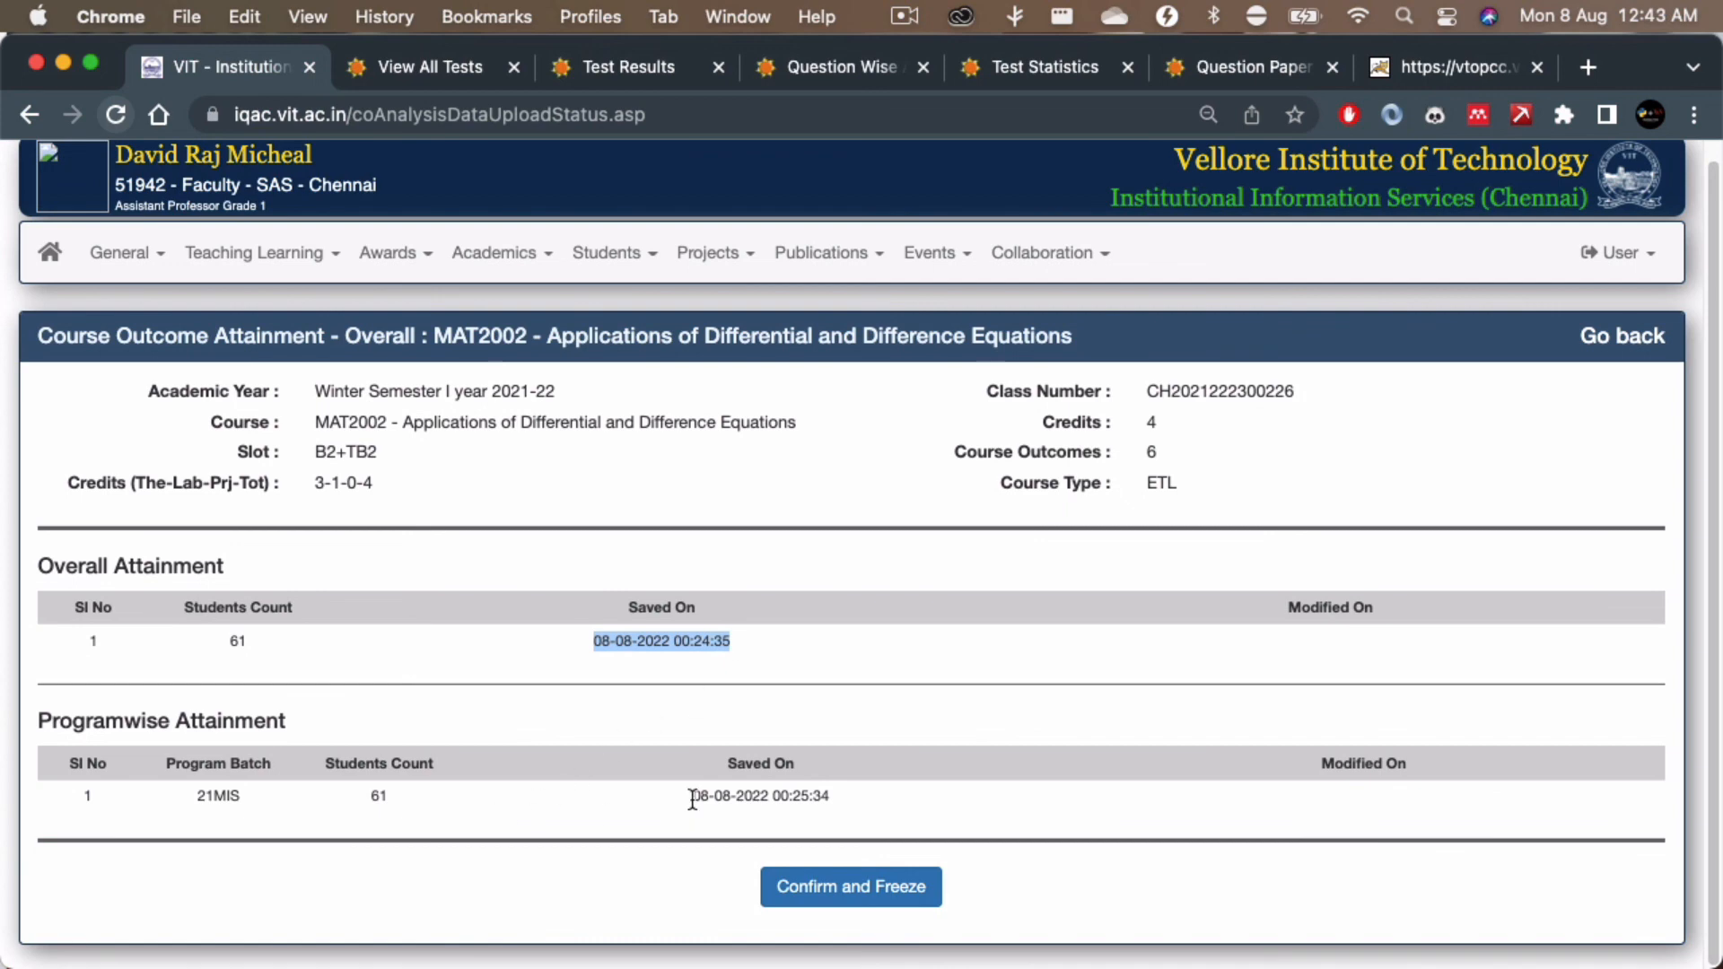
{"action": "left_click_drag", "start_coordinate": [692, 797], "coordinate": [863, 802]}
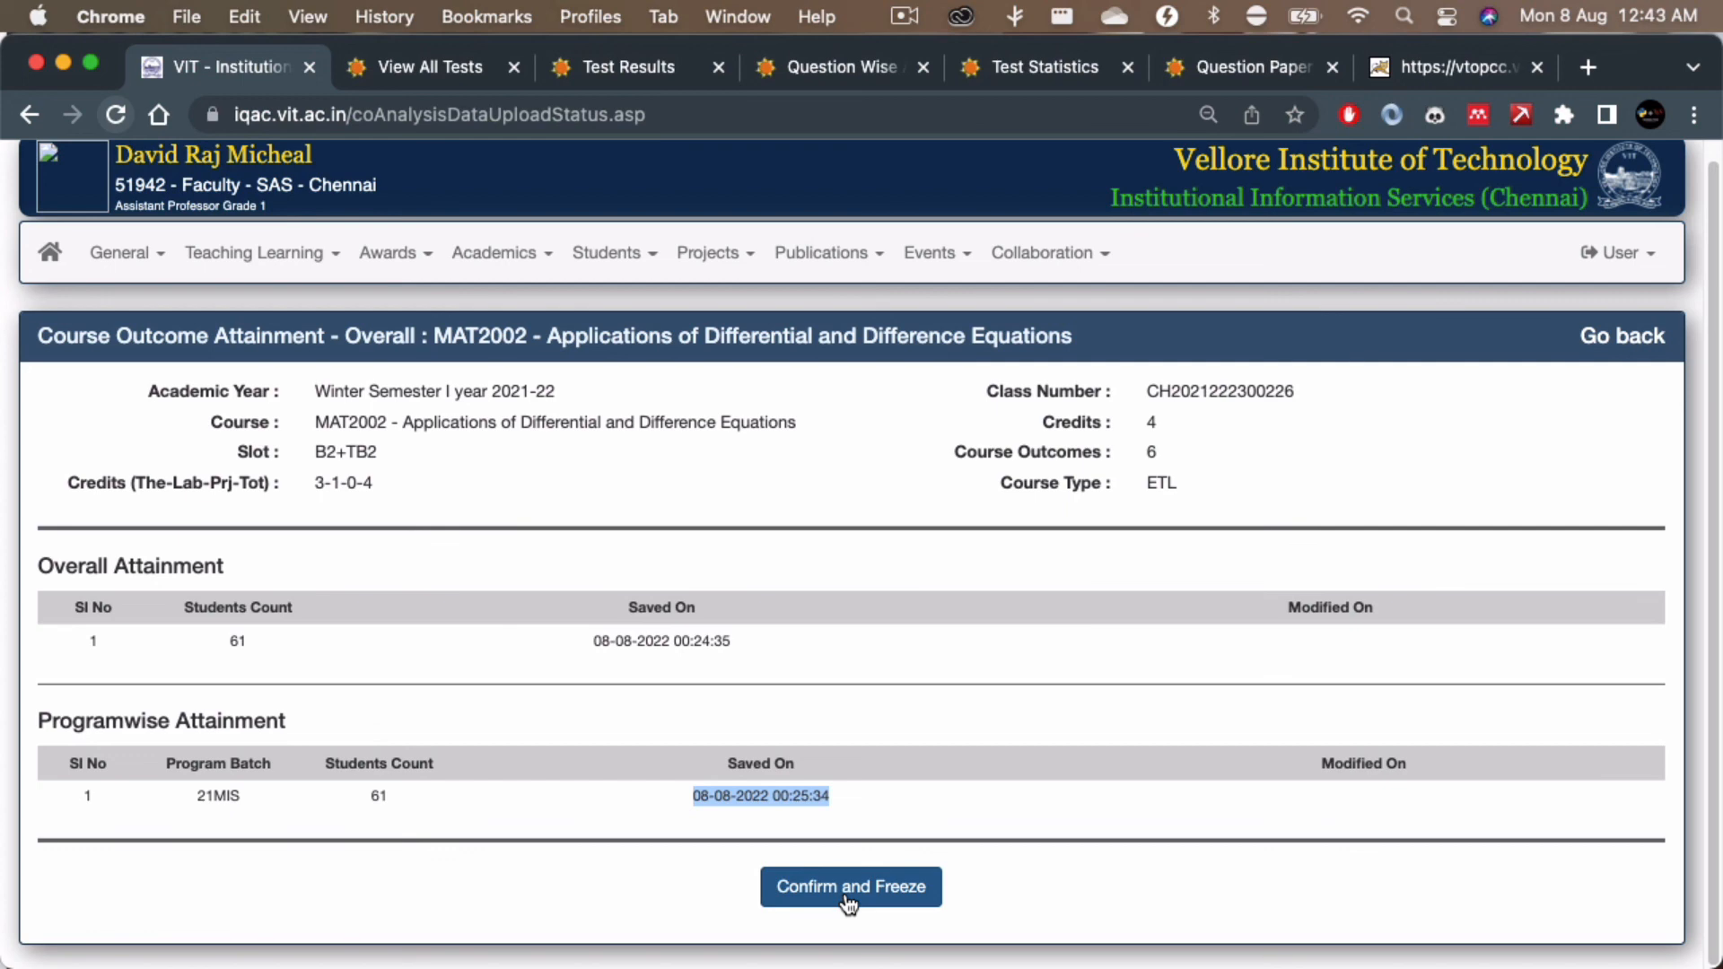
{"action": "left_click", "coordinate": [978, 896]}
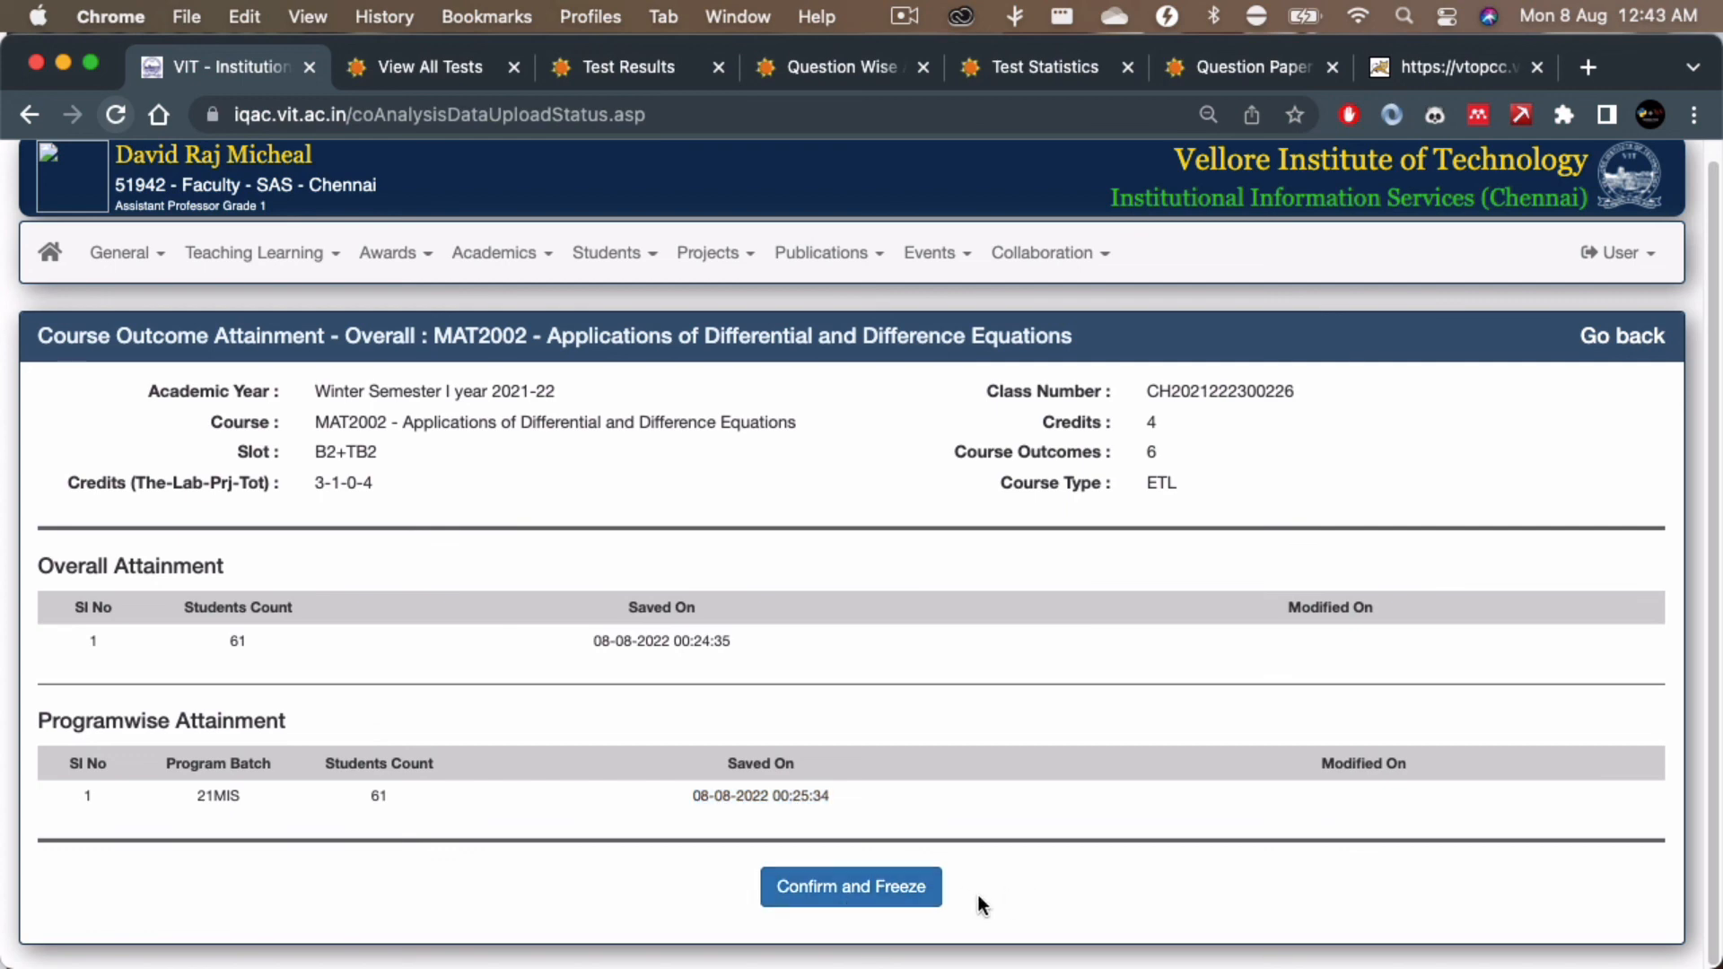
Step: Confirm and freeze the MAT2002 attainment data, and return to the courses list
{"action": "left_click", "coordinate": [862, 900]}
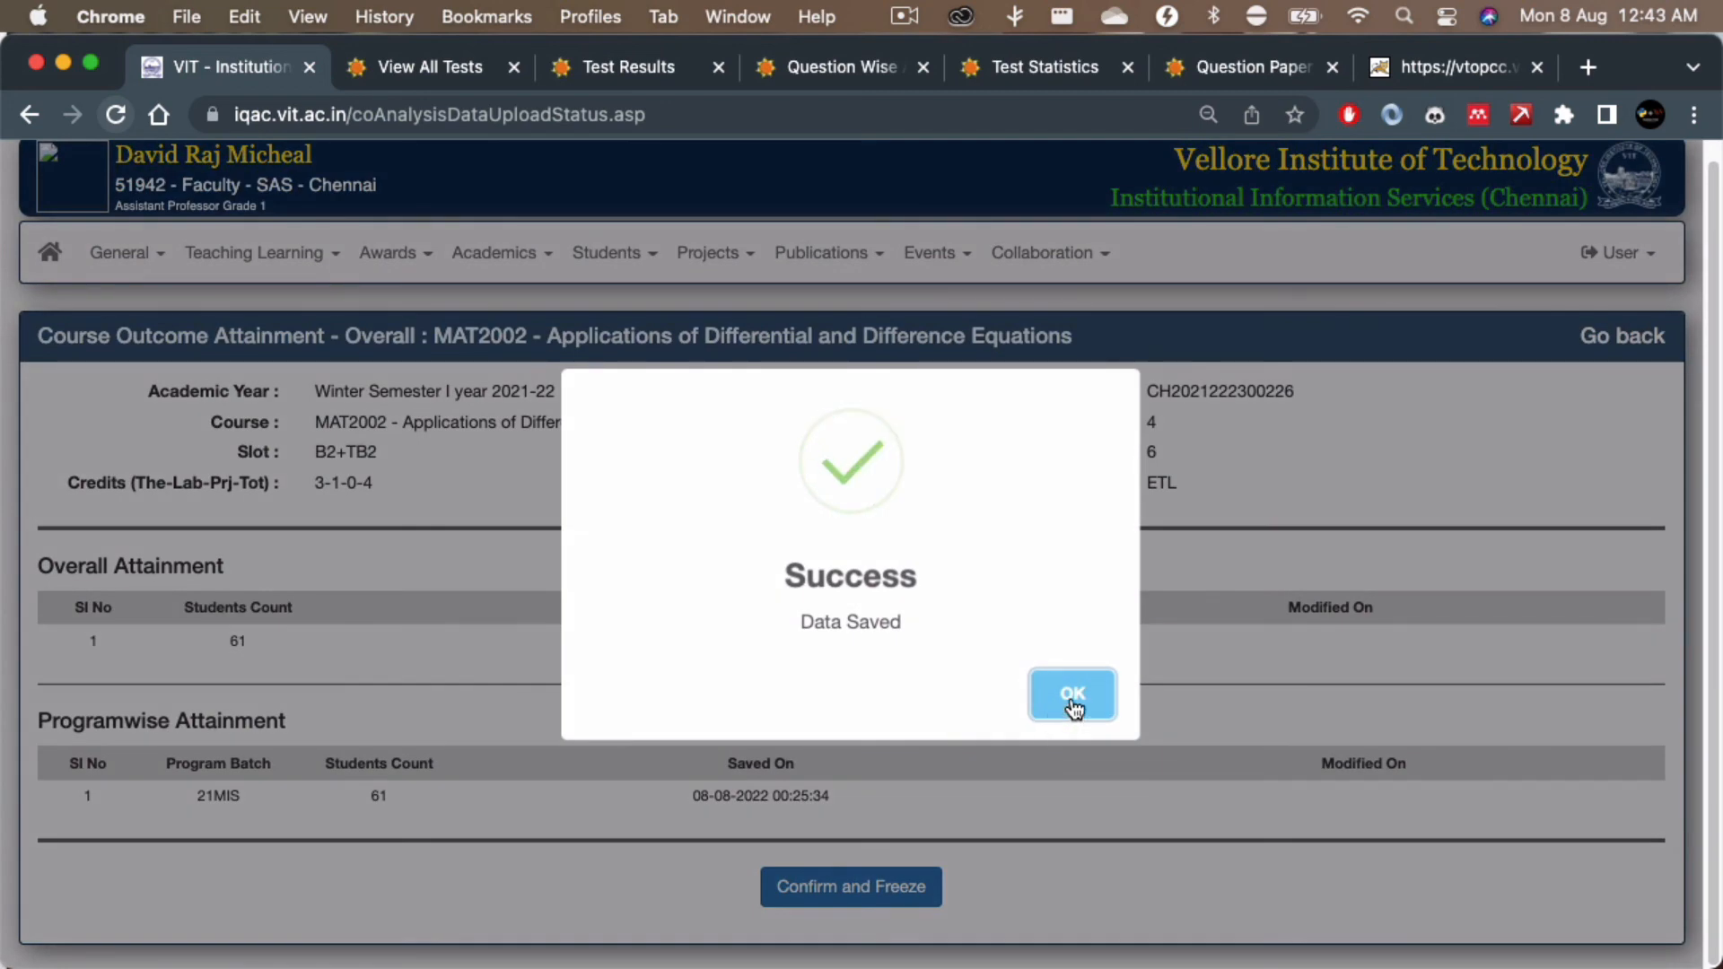
{"action": "left_click", "coordinate": [1066, 693]}
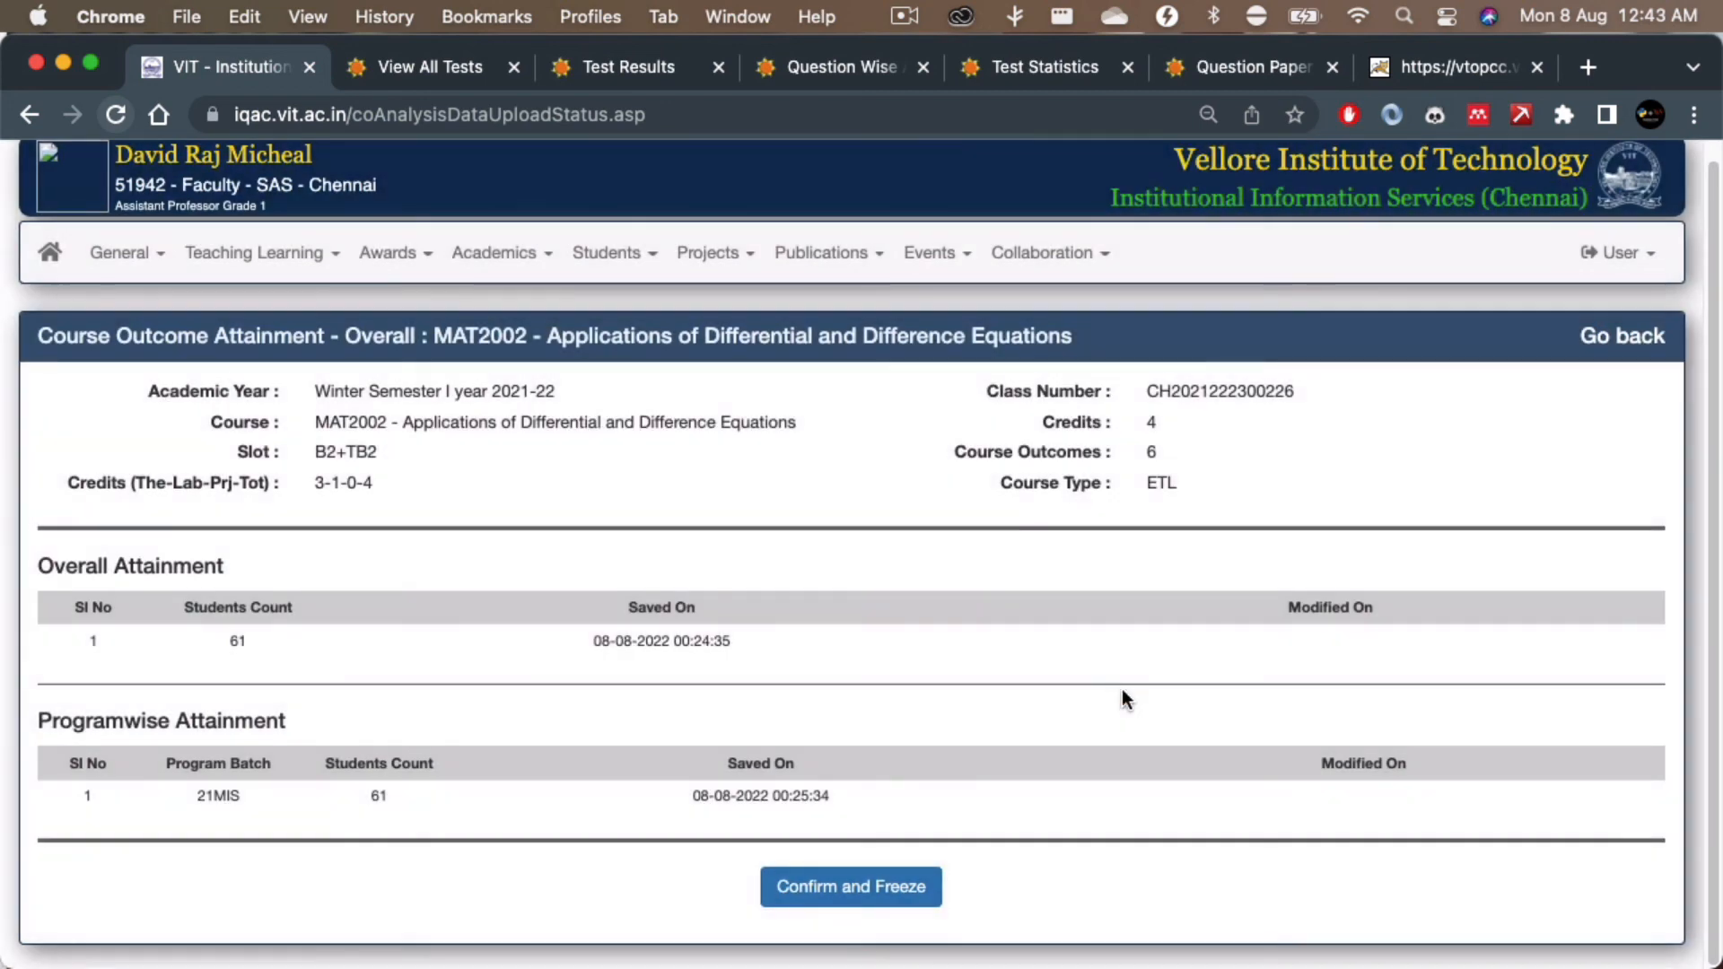
{"action": "left_click", "coordinate": [1639, 336]}
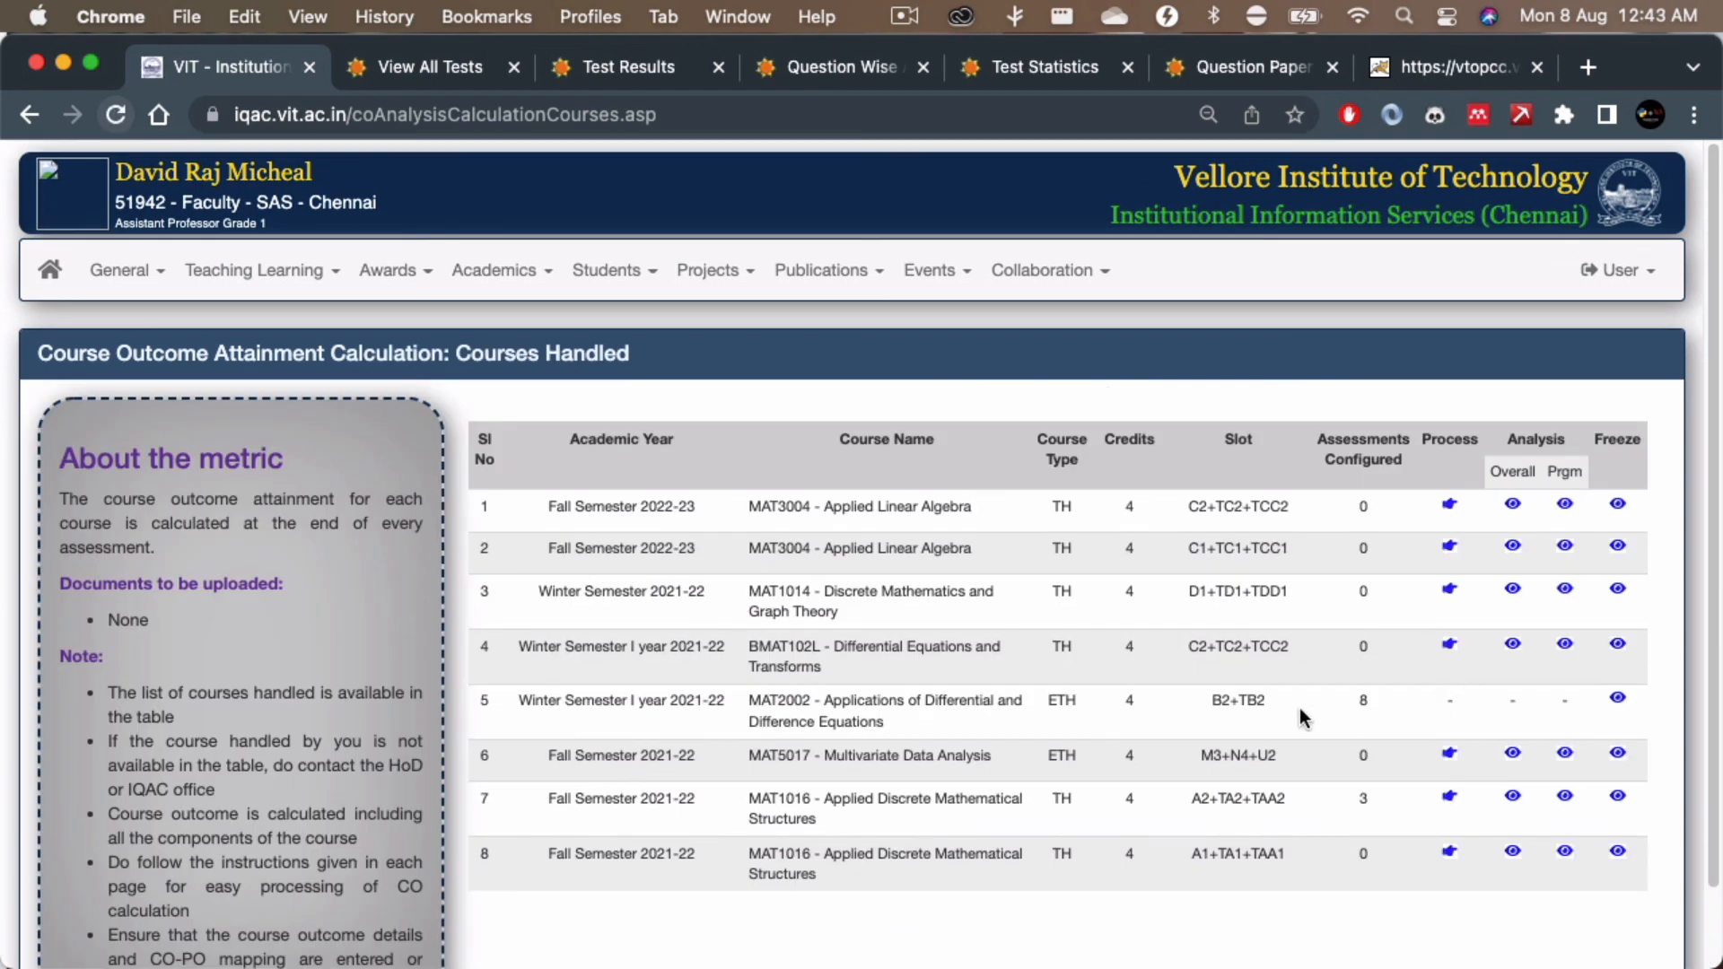
Step: Check the process and analysis entries in the frozen MAT2002 row, view its freeze status page, and return to the courses list
{"action": "left_click_drag", "start_coordinate": [558, 701], "coordinate": [1377, 709]}
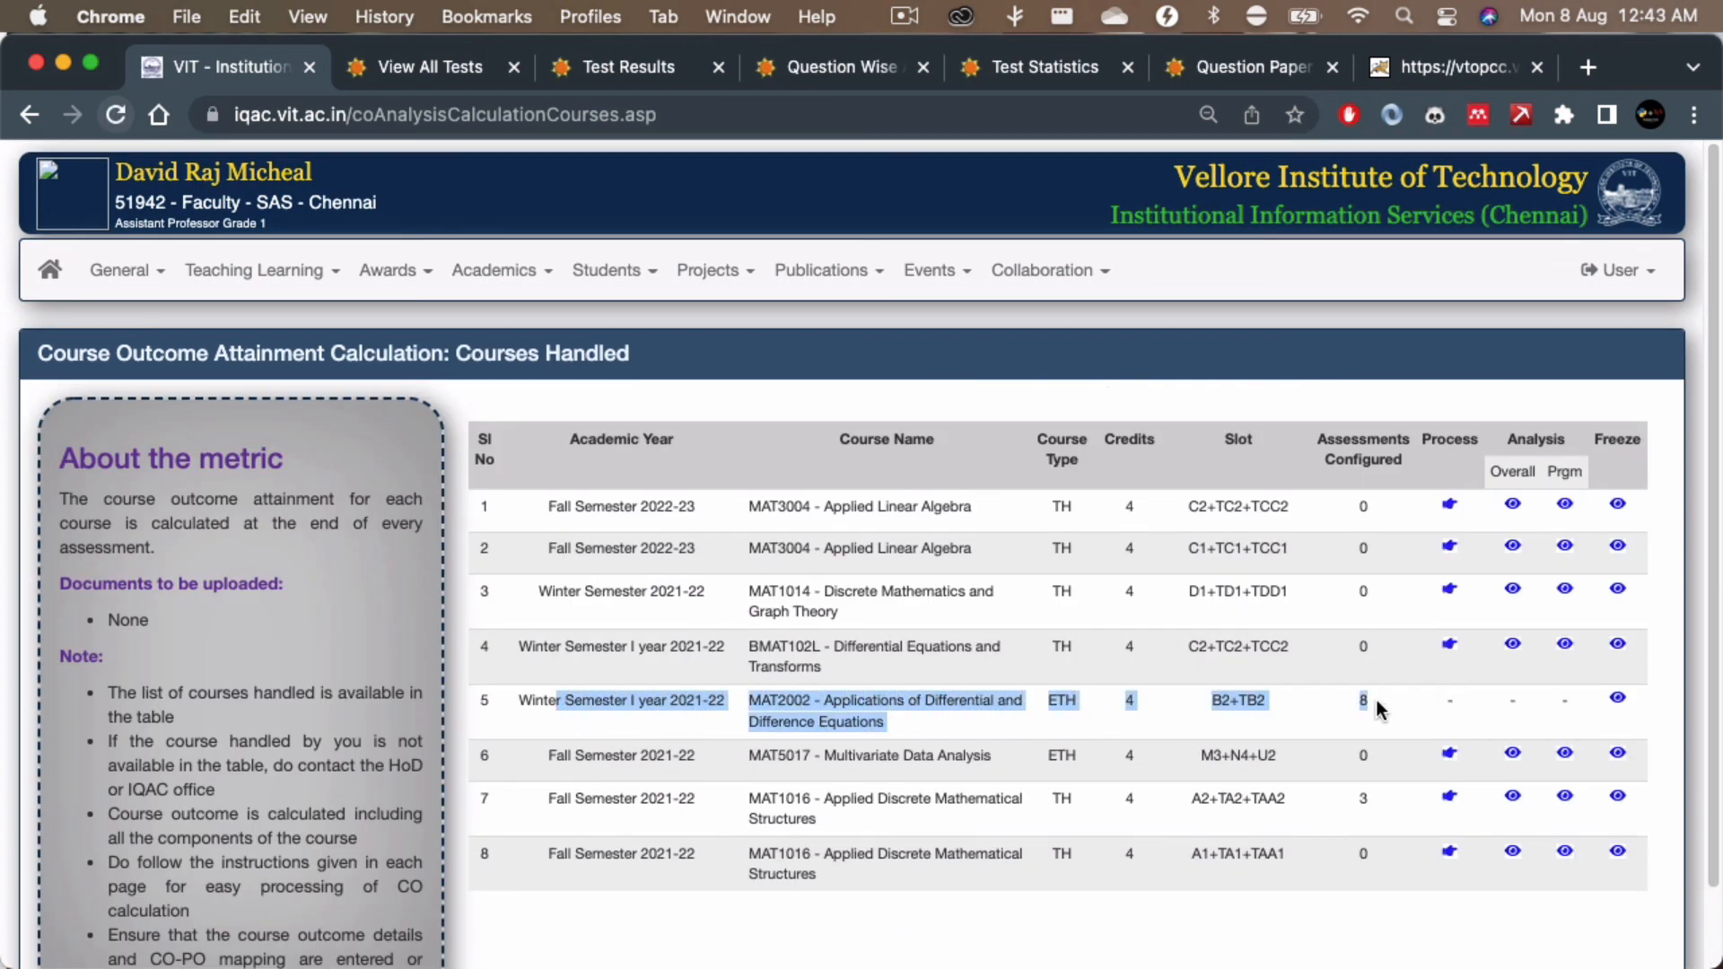
{"action": "left_click", "coordinate": [1452, 701]}
{"action": "double_click", "coordinate": [1514, 702]}
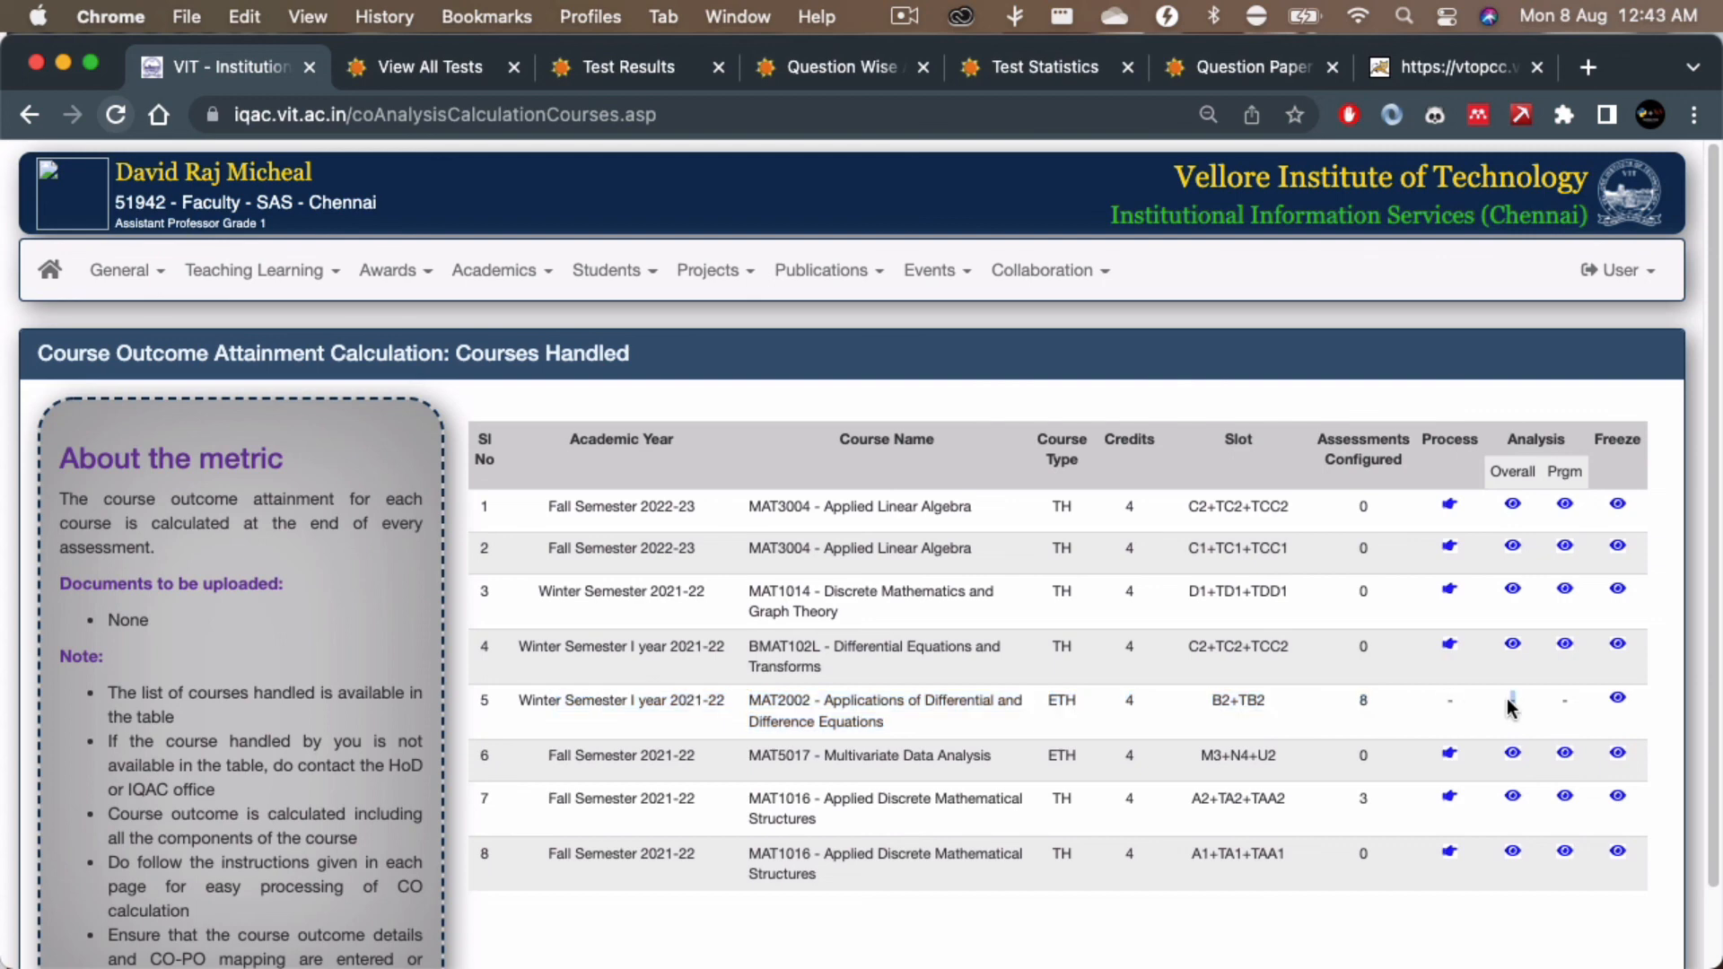
{"action": "double_click", "coordinate": [1563, 700]}
{"action": "left_click", "coordinate": [1619, 702]}
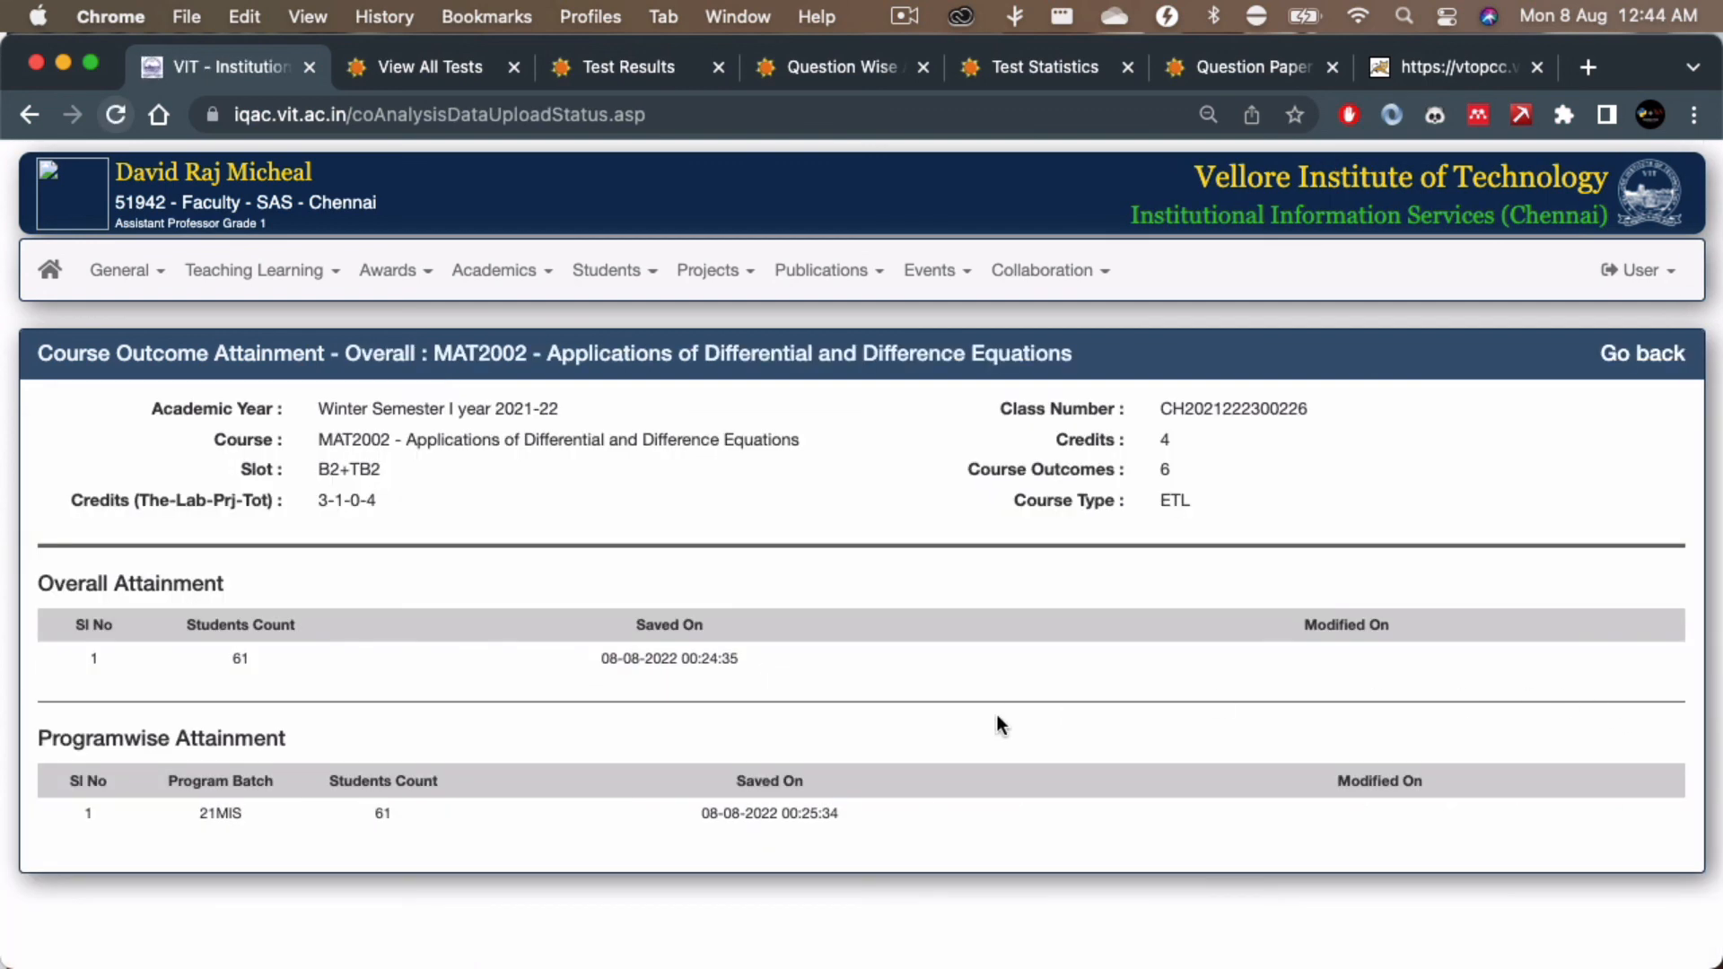
{"action": "left_click", "coordinate": [1626, 366]}
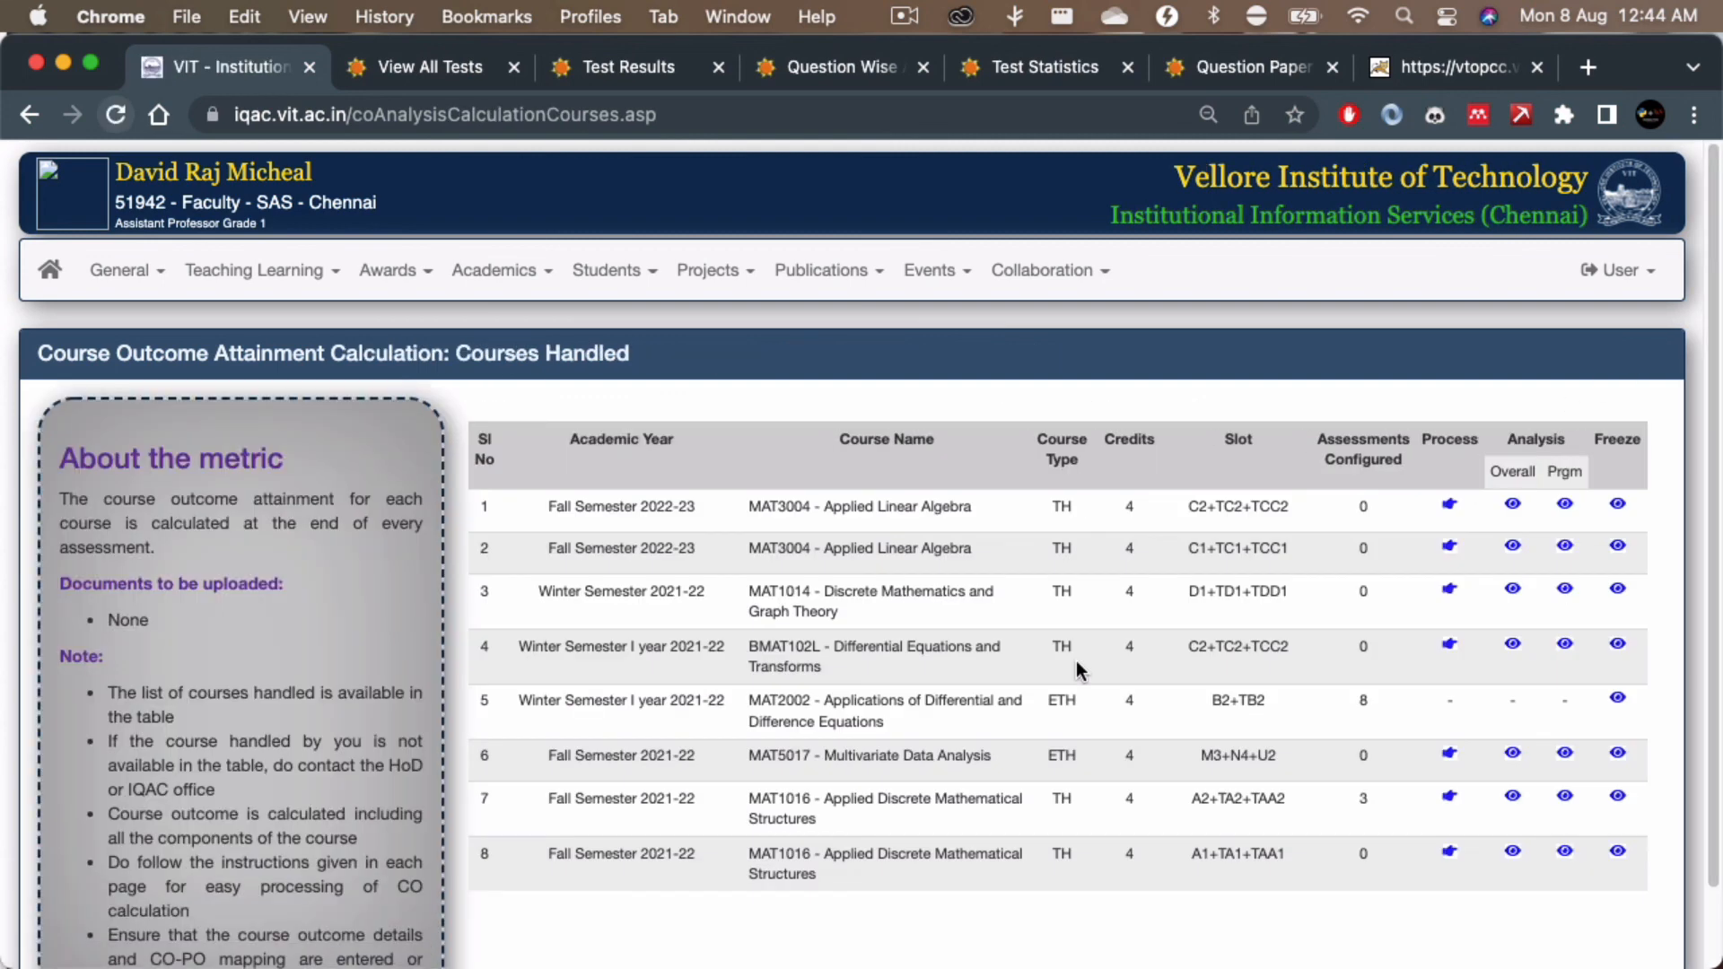